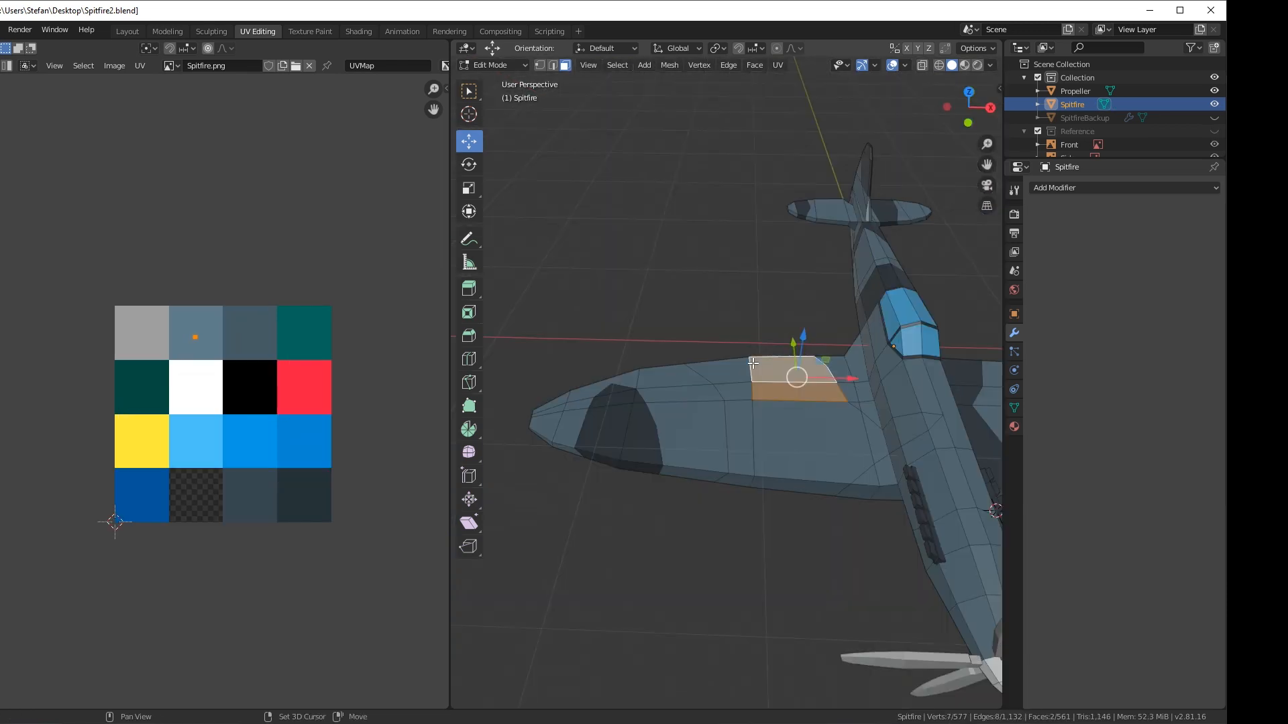
Step: Extend the Spitfire mesh's face selection with more faces on the wing and across the wing root and fuselage
{"action": "left_click", "coordinate": [726, 366], "text": "shift"}
{"action": "left_click", "coordinate": [738, 430], "text": "alt+shift"}
{"action": "left_click", "coordinate": [842, 449], "text": "shift"}
{"action": "left_click", "coordinate": [891, 443], "text": "shift"}
{"action": "left_click", "coordinate": [918, 429], "text": "shift"}
{"action": "left_click", "coordinate": [899, 436], "text": "shift"}
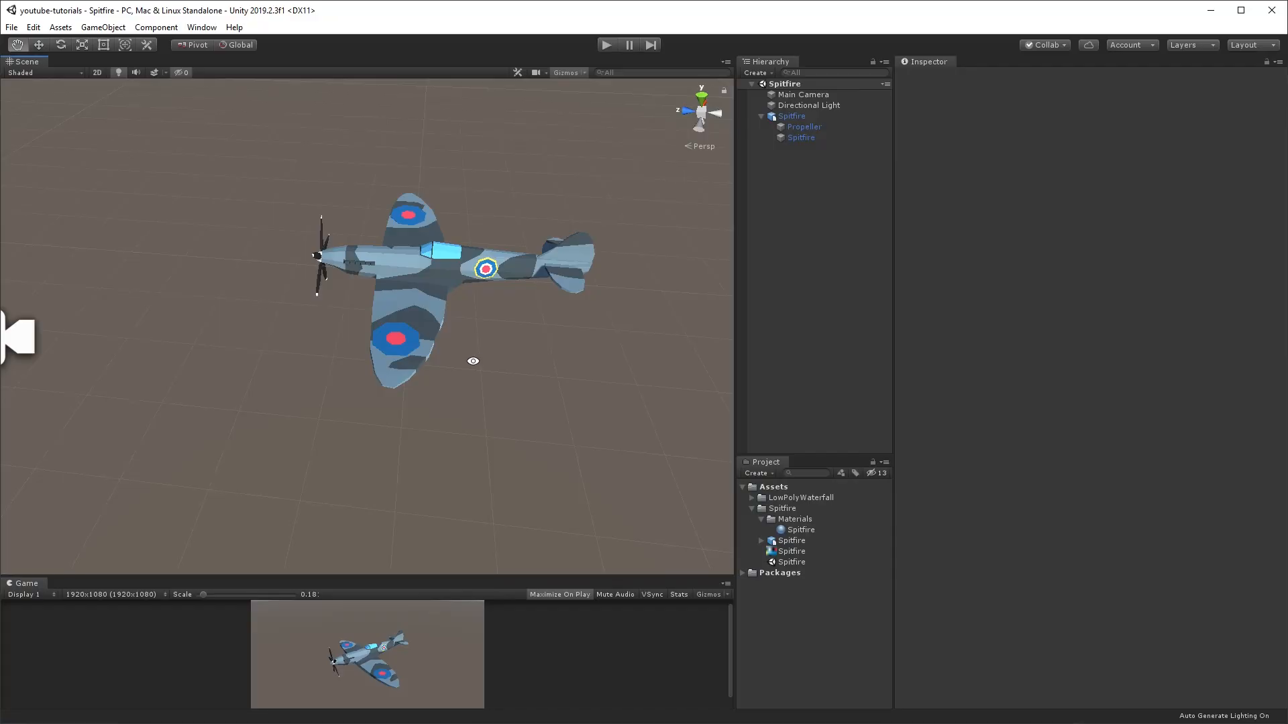
{"action": "left_click_drag", "start_coordinate": [473, 361], "coordinate": [527, 322], "text": "alt"}
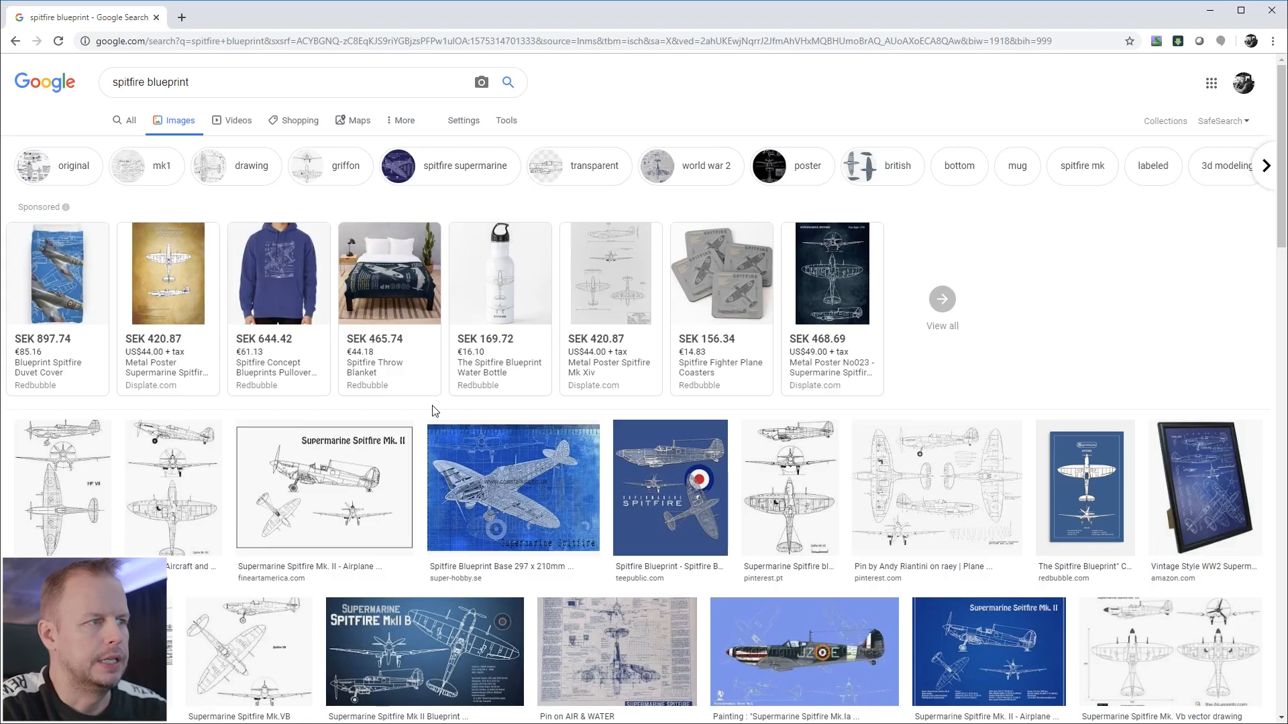
Step: Open the multi-view Spitfire XIV line drawing from the image results and copy its large preview image
{"action": "scroll", "coordinate": [431, 411], "scroll_direction": "down", "scroll_amount": 3}
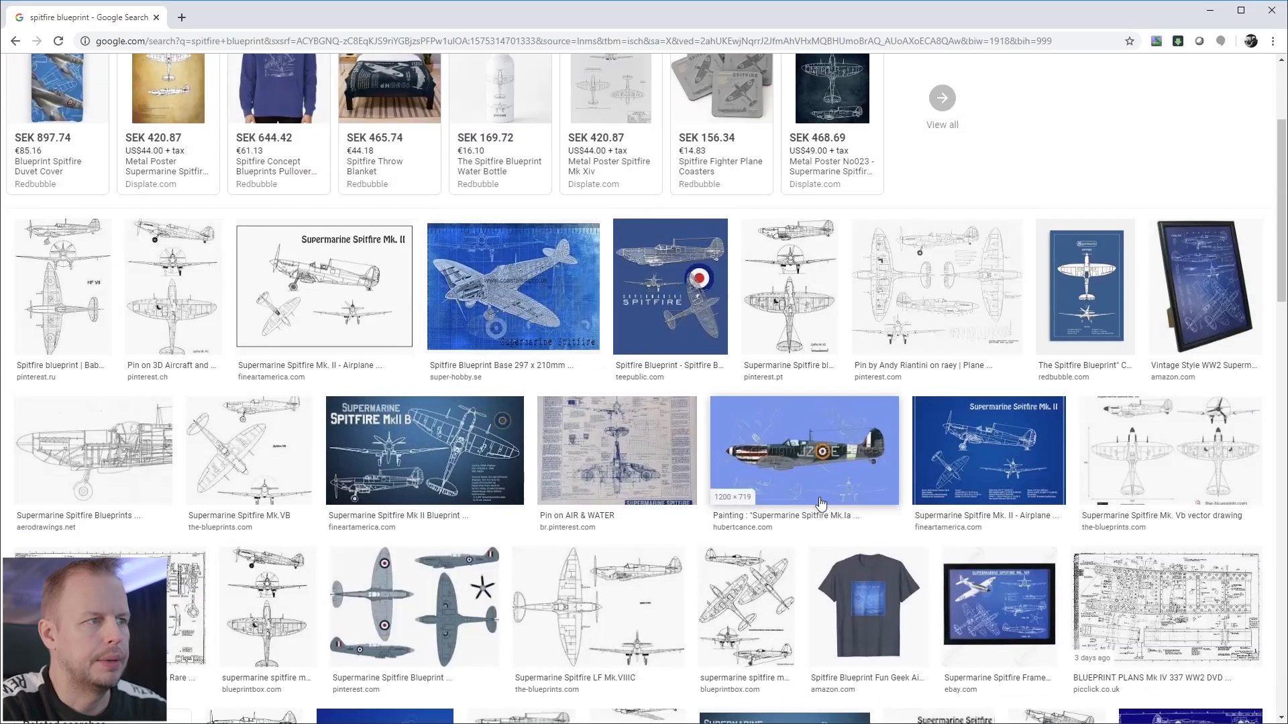
{"action": "left_click", "coordinate": [973, 288]}
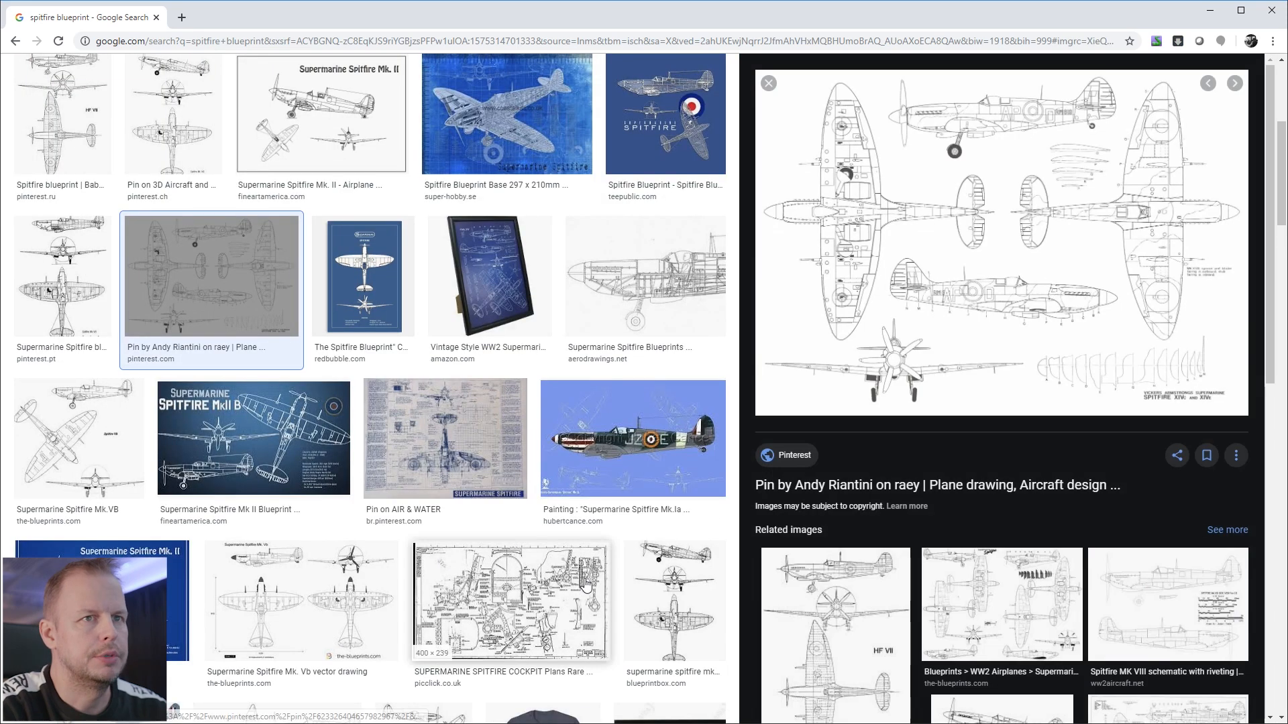
{"action": "right_click", "coordinate": [1008, 213]}
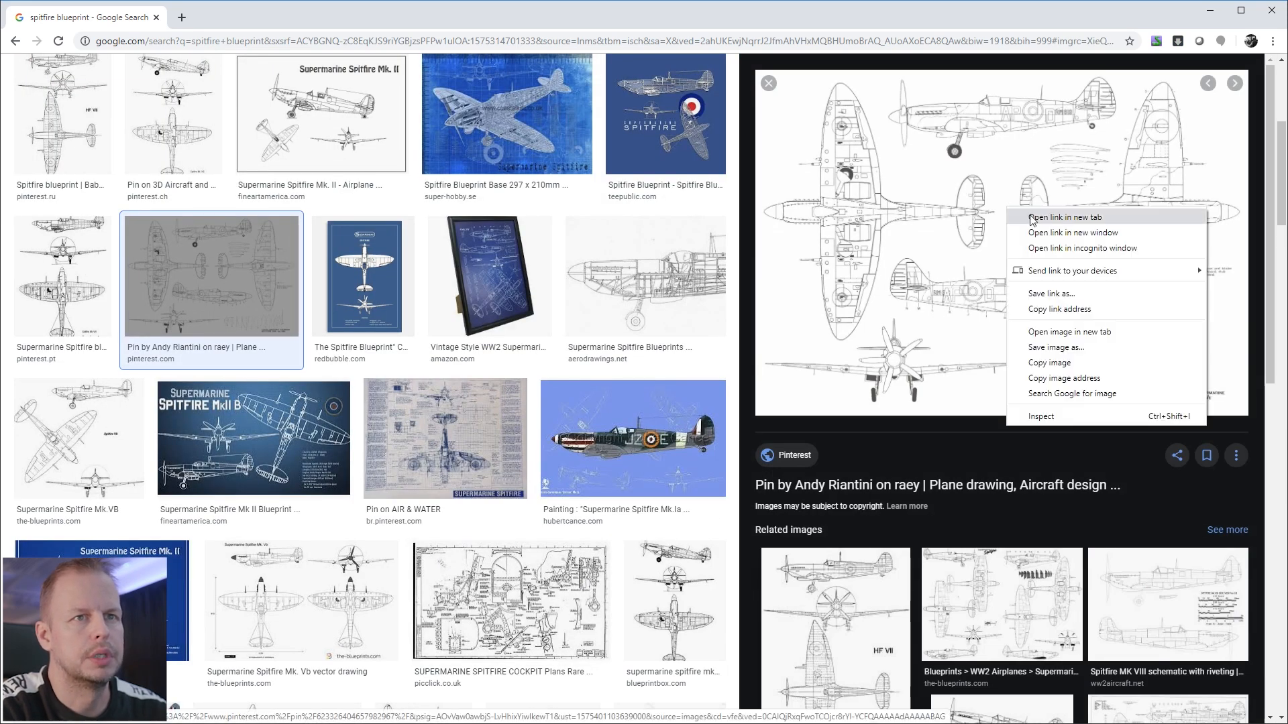
{"action": "left_click", "coordinate": [1082, 359]}
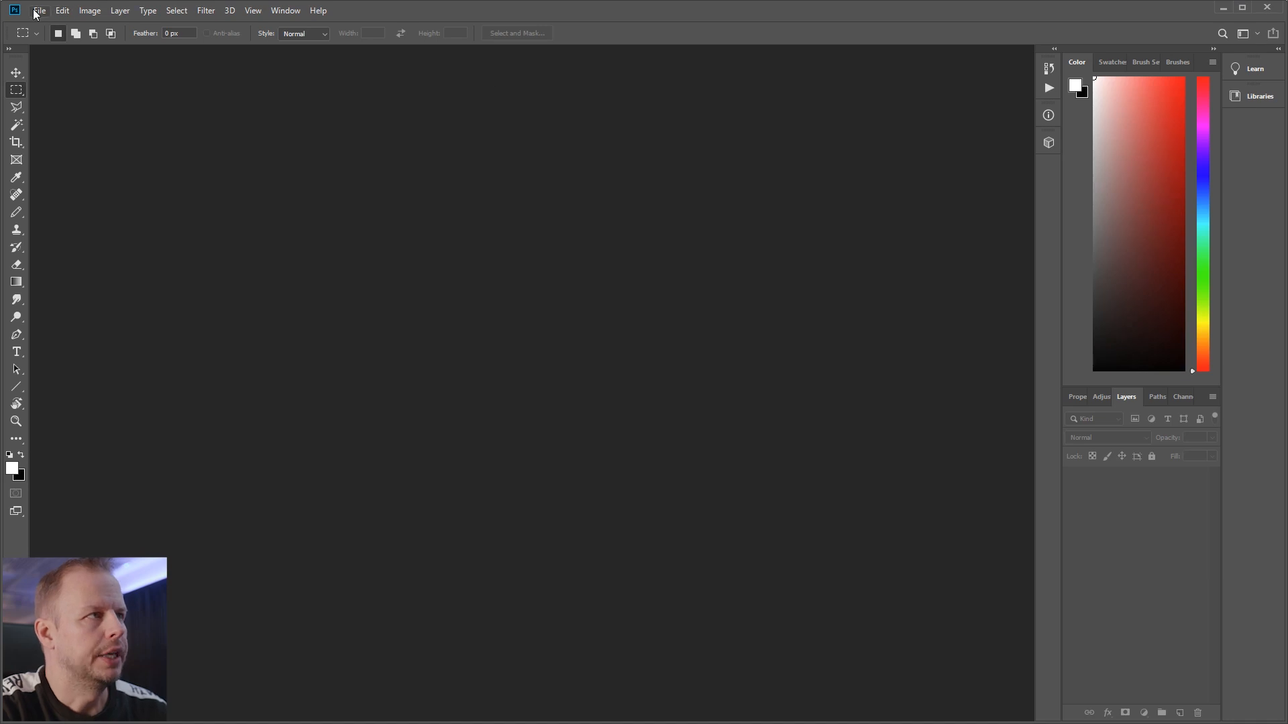
{"action": "left_click", "coordinate": [36, 14]}
{"action": "left_click", "coordinate": [44, 35]}
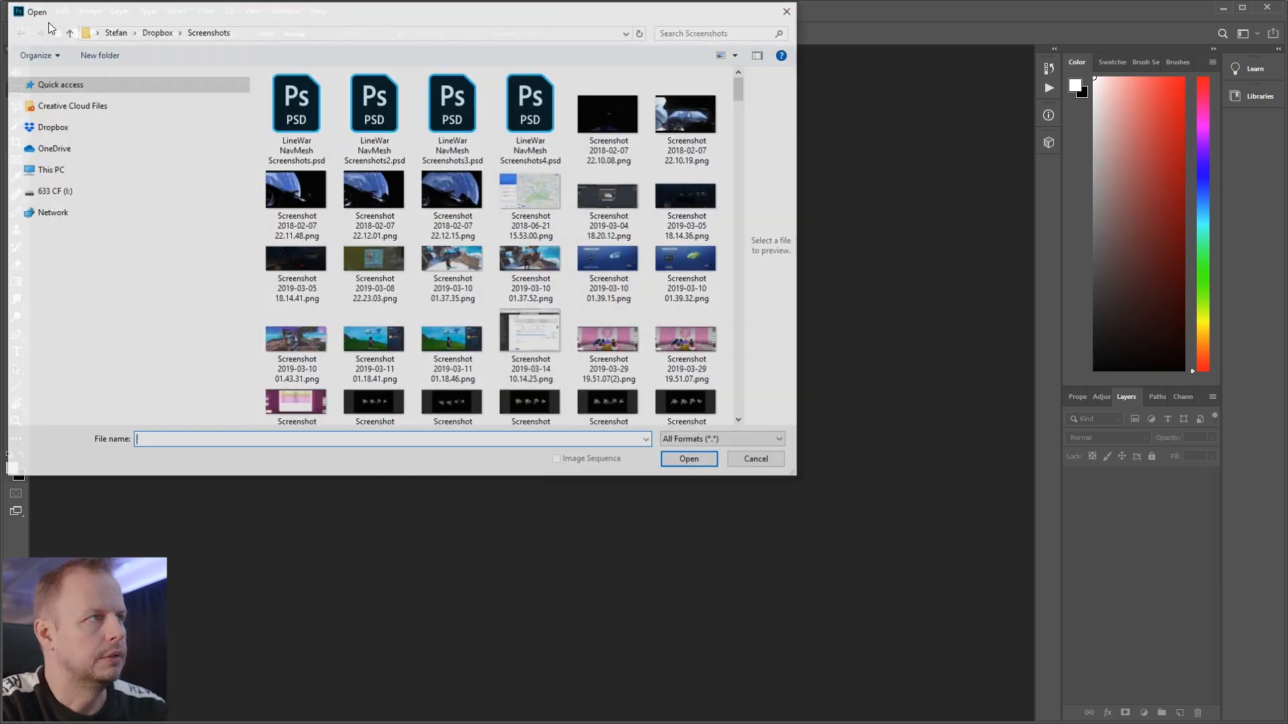
{"action": "key", "text": "Escape"}
Step: Create a new 1500 × 1053 px document in Photoshop and paste the copied blueprint into it
{"action": "left_click", "coordinate": [39, 10]}
{"action": "left_click", "coordinate": [47, 20]}
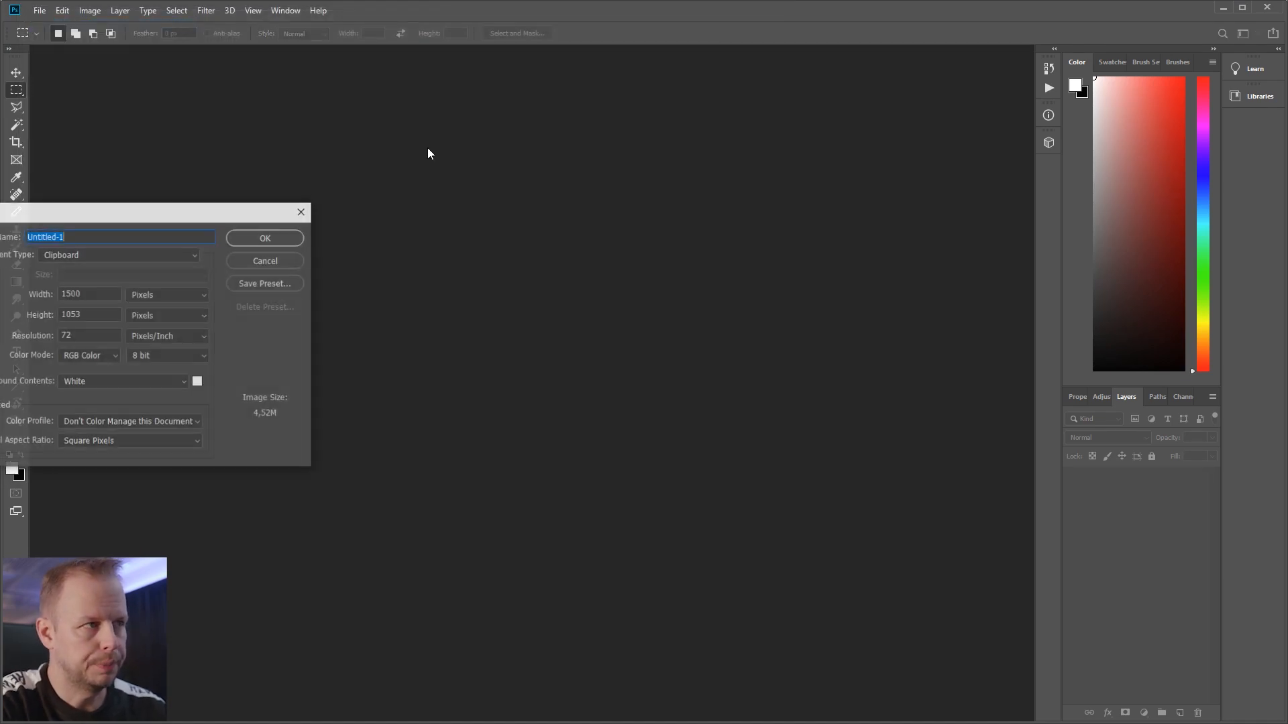
{"action": "key", "text": "Return"}
{"action": "key", "text": "ctrl+v"}
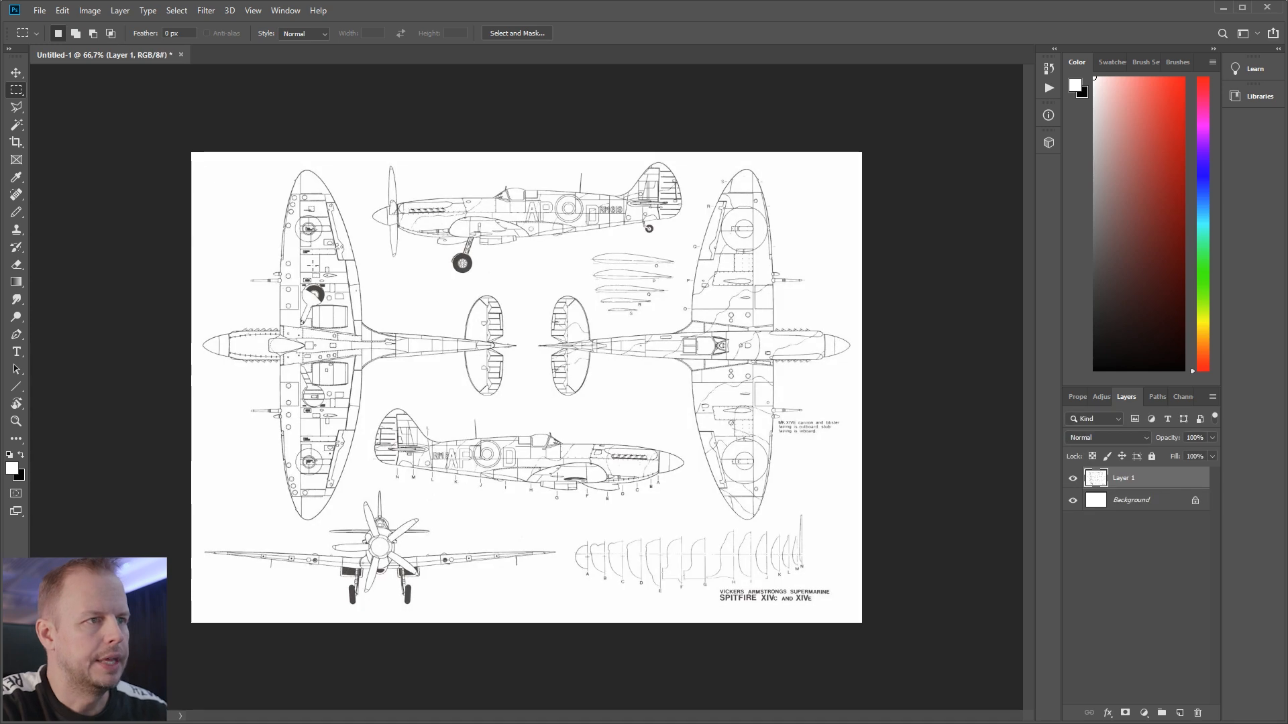
Step: Outline the top view of the plane with the cockpit visible using a closed Polygonal Lasso selection
{"action": "left_click", "coordinate": [19, 108]}
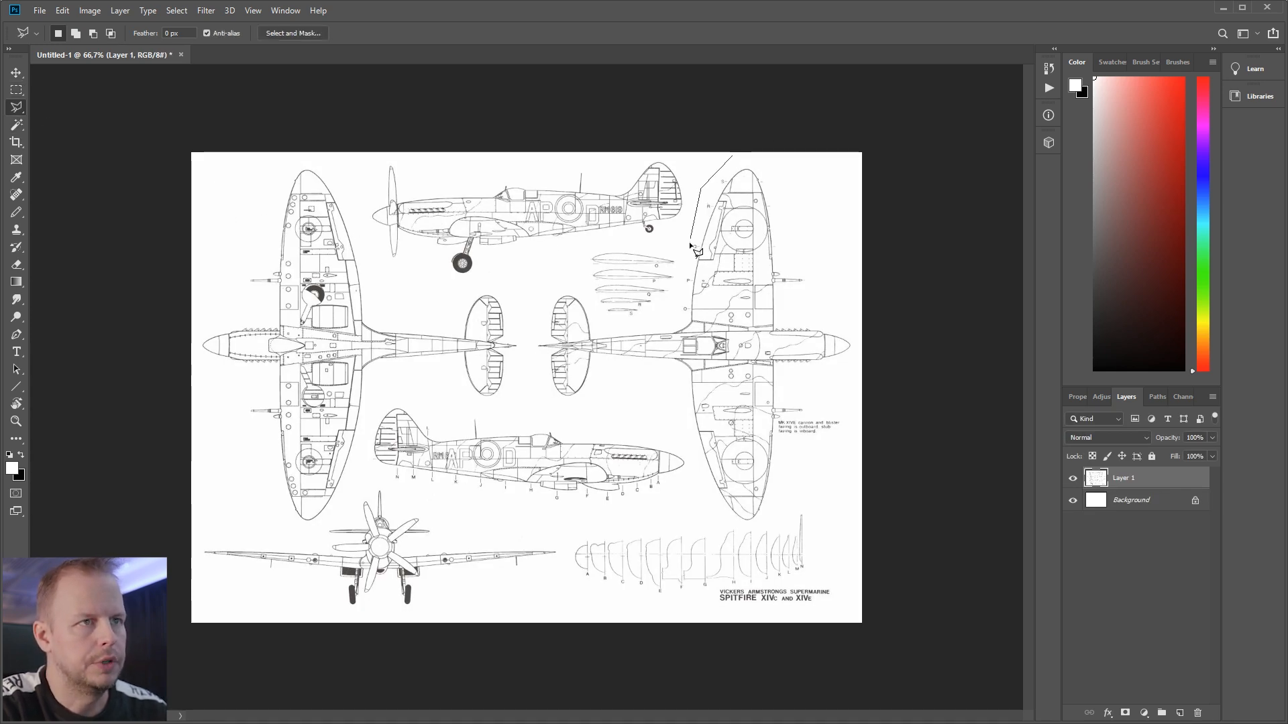
{"action": "left_click", "coordinate": [673, 303]}
{"action": "left_click", "coordinate": [644, 325]}
{"action": "left_click", "coordinate": [599, 326]}
{"action": "left_click", "coordinate": [569, 266]}
{"action": "left_click", "coordinate": [522, 355]}
{"action": "left_click", "coordinate": [539, 414]}
{"action": "left_click", "coordinate": [641, 400]}
{"action": "left_click", "coordinate": [684, 446]}
{"action": "left_click", "coordinate": [746, 525]}
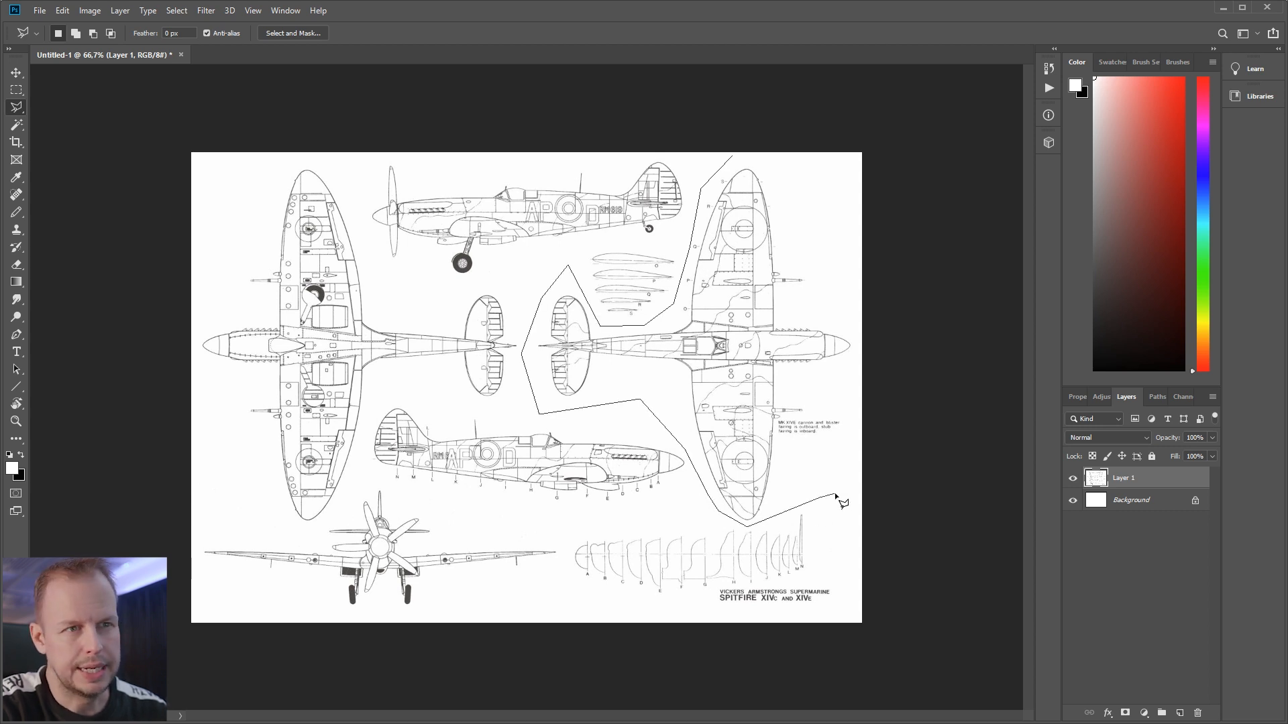
{"action": "left_click", "coordinate": [839, 460]}
{"action": "left_click", "coordinate": [864, 316]}
{"action": "left_click", "coordinate": [820, 173]}
{"action": "left_click", "coordinate": [767, 148]}
{"action": "left_click", "coordinate": [732, 157]}
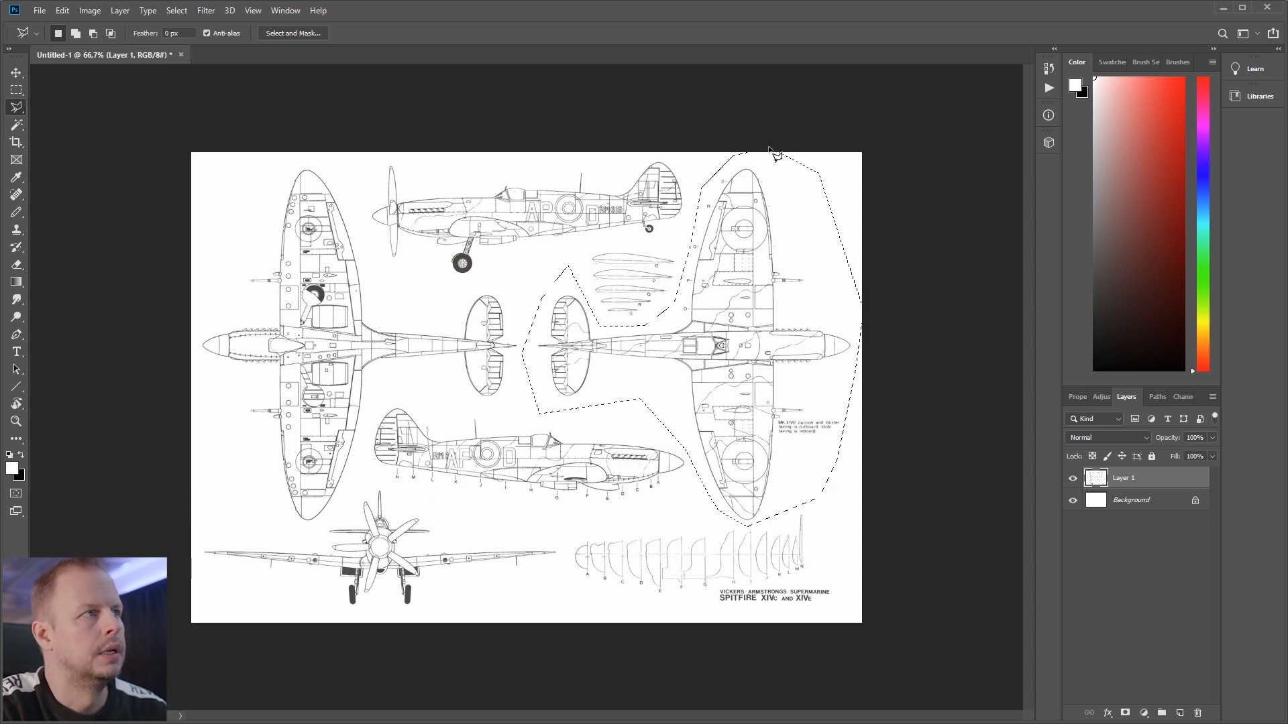
Step: Place a copy of the selected top view in a new 762 × 839 px document with a white background
{"action": "left_click", "coordinate": [40, 10]}
{"action": "left_click", "coordinate": [47, 18]}
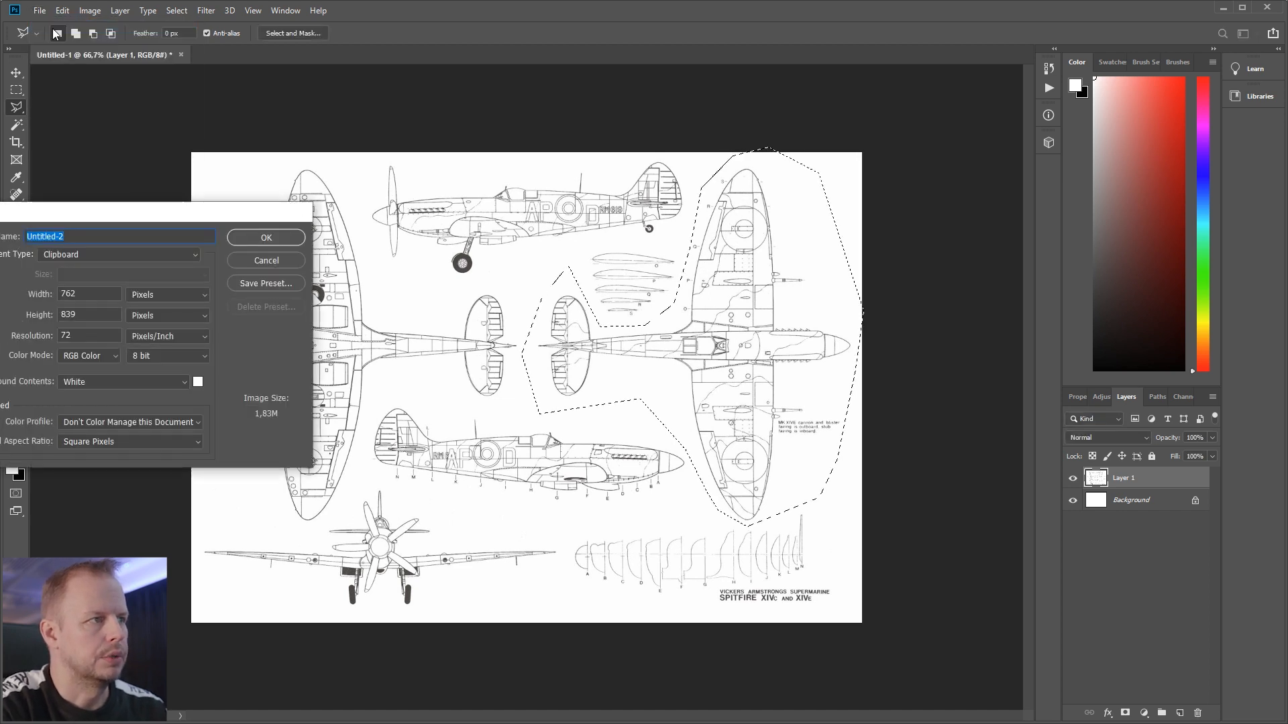
{"action": "key", "text": "Return"}
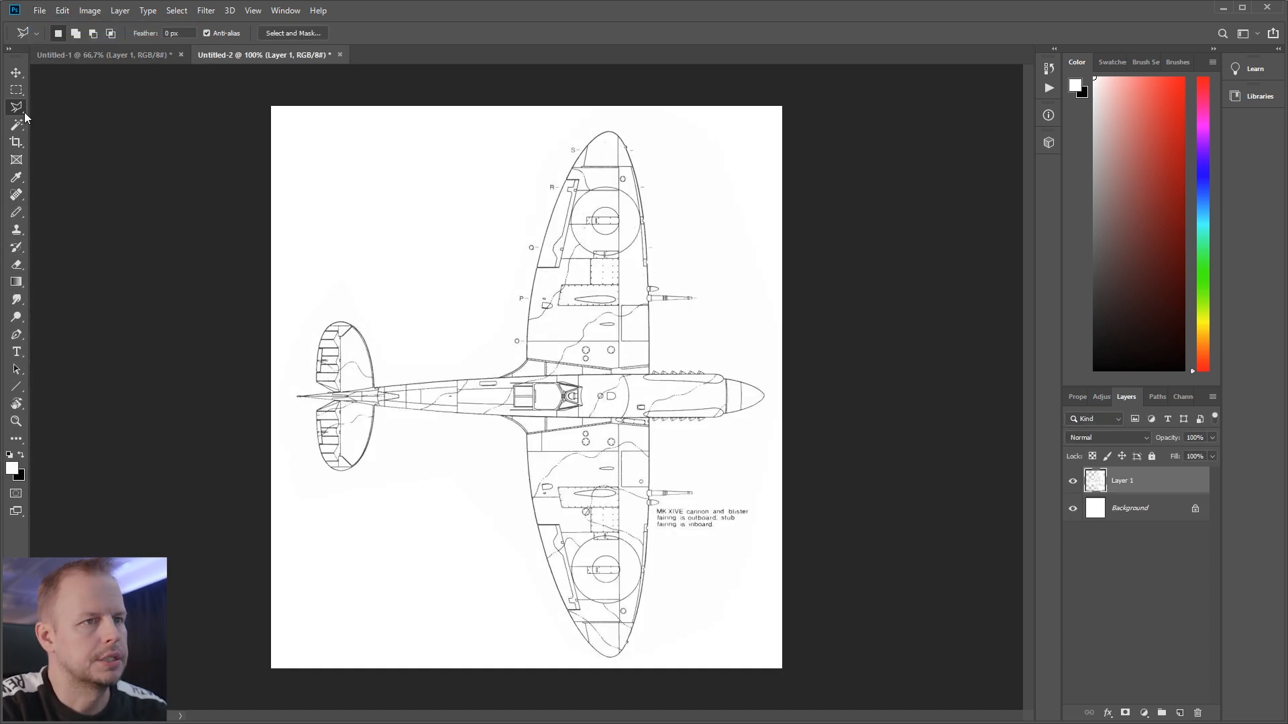
Step: Lasso the text note beside the lower wing, delete it from the top view layer, and deselect
{"action": "left_click", "coordinate": [775, 485]}
{"action": "left_click", "coordinate": [656, 510]}
{"action": "left_click", "coordinate": [656, 578]}
{"action": "left_click", "coordinate": [778, 577]}
{"action": "left_click", "coordinate": [775, 485]}
{"action": "key", "text": "Delete"}
{"action": "key", "text": "ctrl+d"}
Step: Marquee-select the plane tightly from nose to tail and wingtip to wingtip, and crop the top view to it
{"action": "key", "text": "m"}
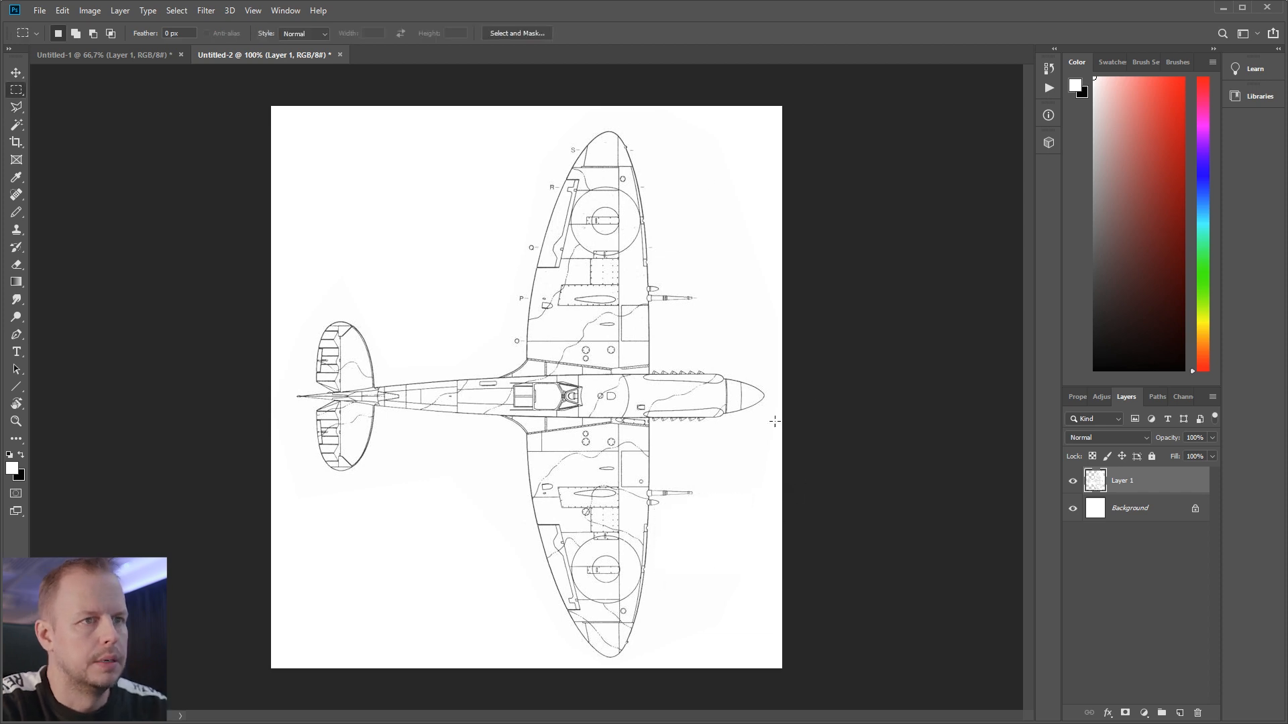
{"action": "mouse_move", "coordinate": [765, 394]}
{"action": "left_mouse_down"}
{"action": "mouse_move", "coordinate": [392, 443]}
{"action": "mouse_move", "coordinate": [298, 442]}
{"action": "mouse_move", "coordinate": [470, 168]}
{"action": "mouse_move", "coordinate": [675, 177]}
{"action": "mouse_move", "coordinate": [775, 137]}
{"action": "mouse_move", "coordinate": [641, 320]}
{"action": "mouse_move", "coordinate": [300, 620]}
{"action": "mouse_move", "coordinate": [303, 663]}
{"action": "left_mouse_up"}
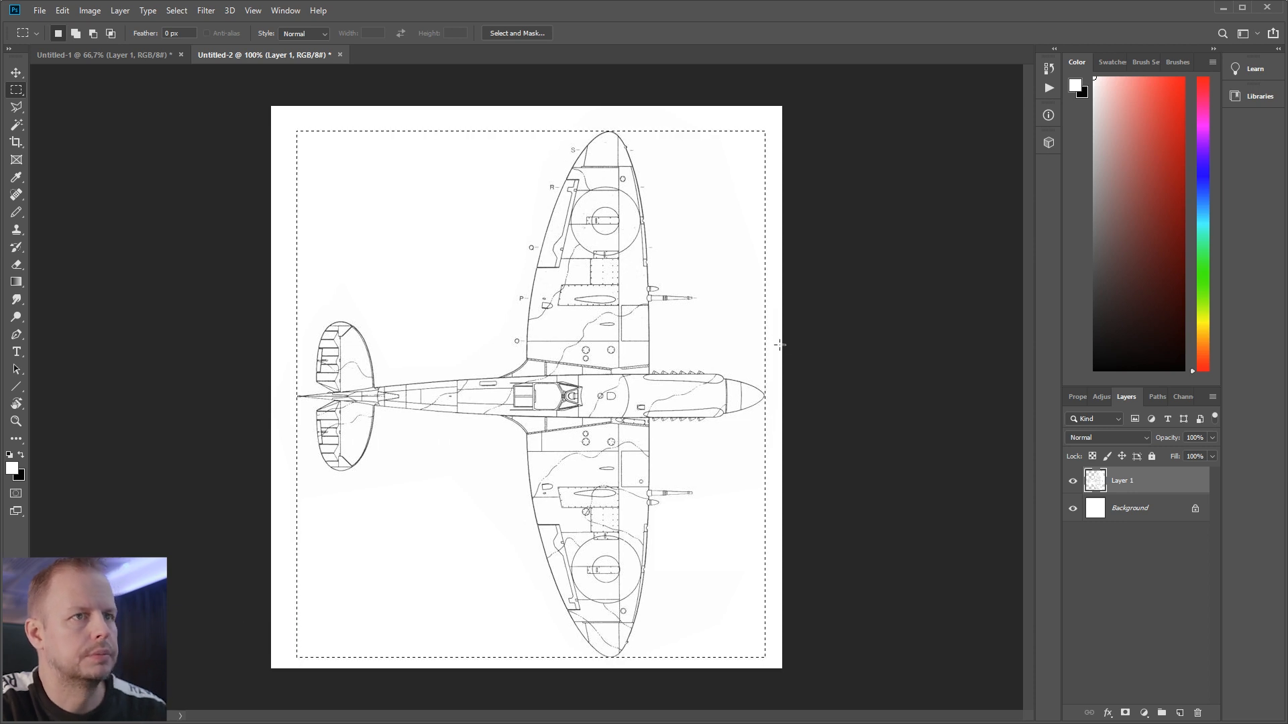
{"action": "left_click", "coordinate": [90, 10]}
{"action": "left_click", "coordinate": [133, 148]}
Step: Export the cropped top view for web as a PNG-24 named SpitfireTop on the Desktop
{"action": "key", "text": "alt+shift+ctrl+s"}
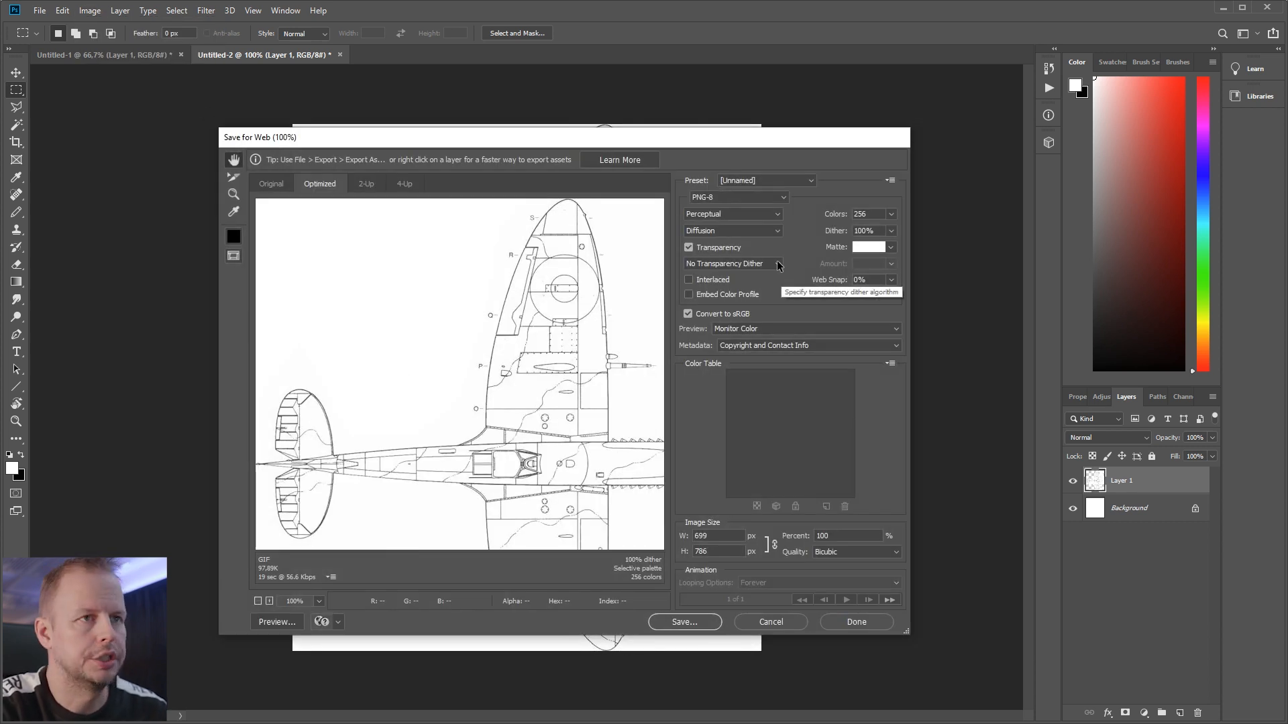
{"action": "left_click", "coordinate": [742, 196]}
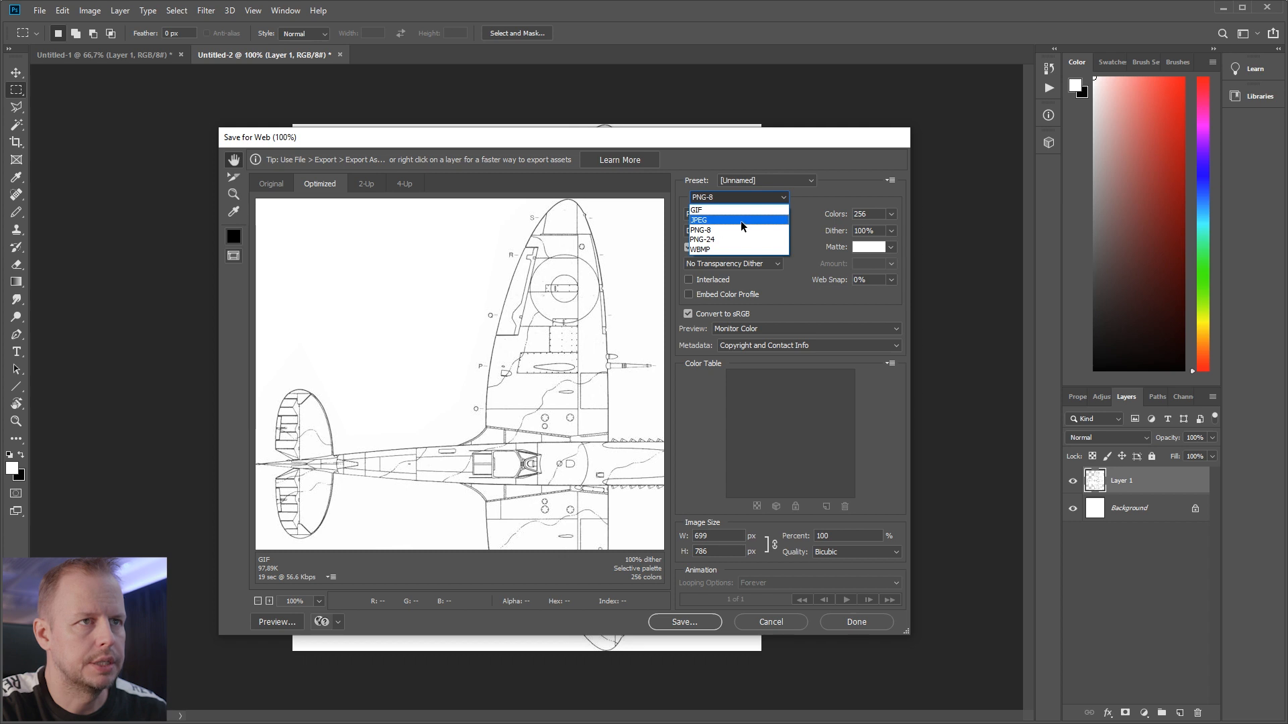
{"action": "left_click", "coordinate": [740, 220]}
{"action": "left_click", "coordinate": [681, 621]}
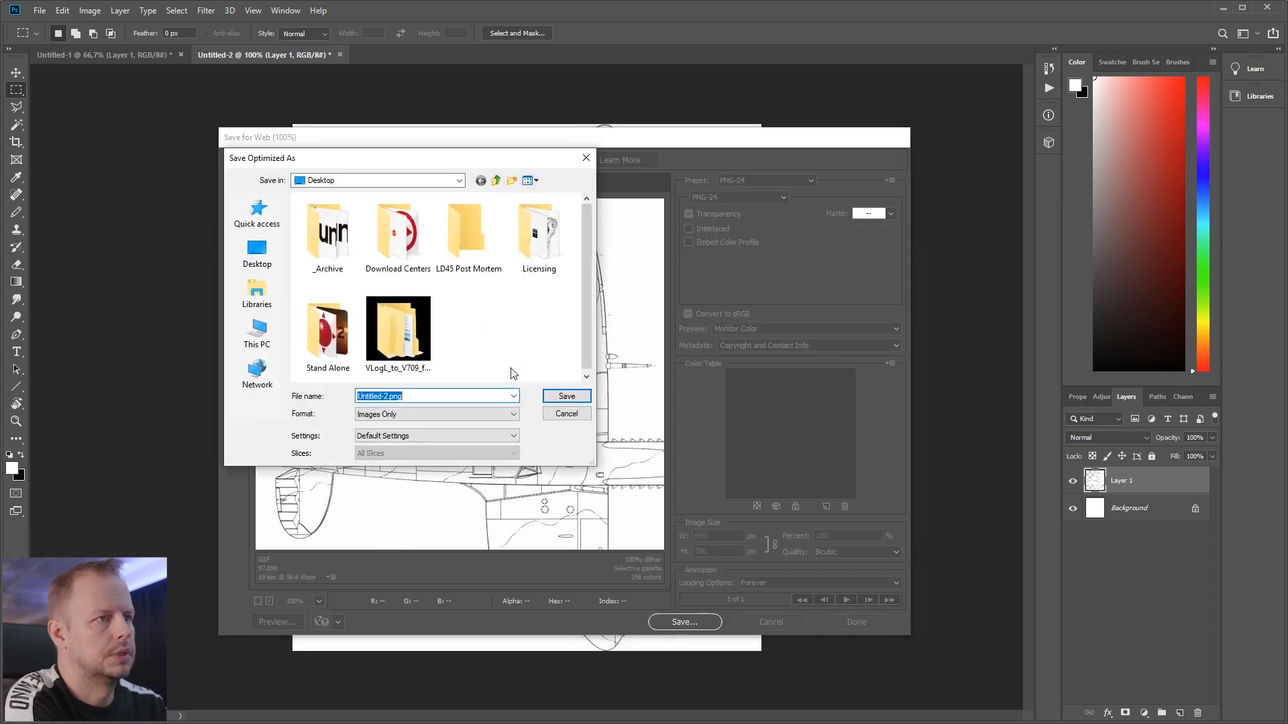
{"action": "type", "text": "Spitfire"}
{"action": "key", "text": "Return"}
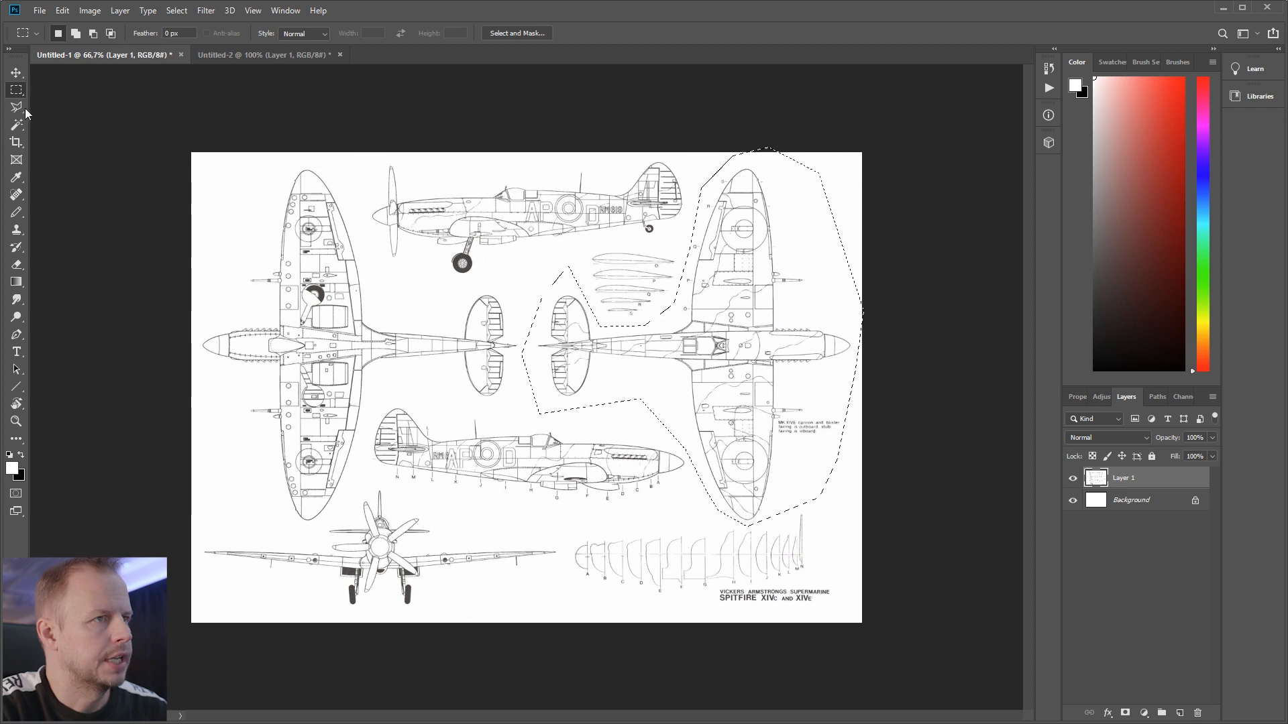
Step: In the full blueprint document, outline the upper side view of the plane with a Polygonal Lasso selection
{"action": "left_click", "coordinate": [24, 110]}
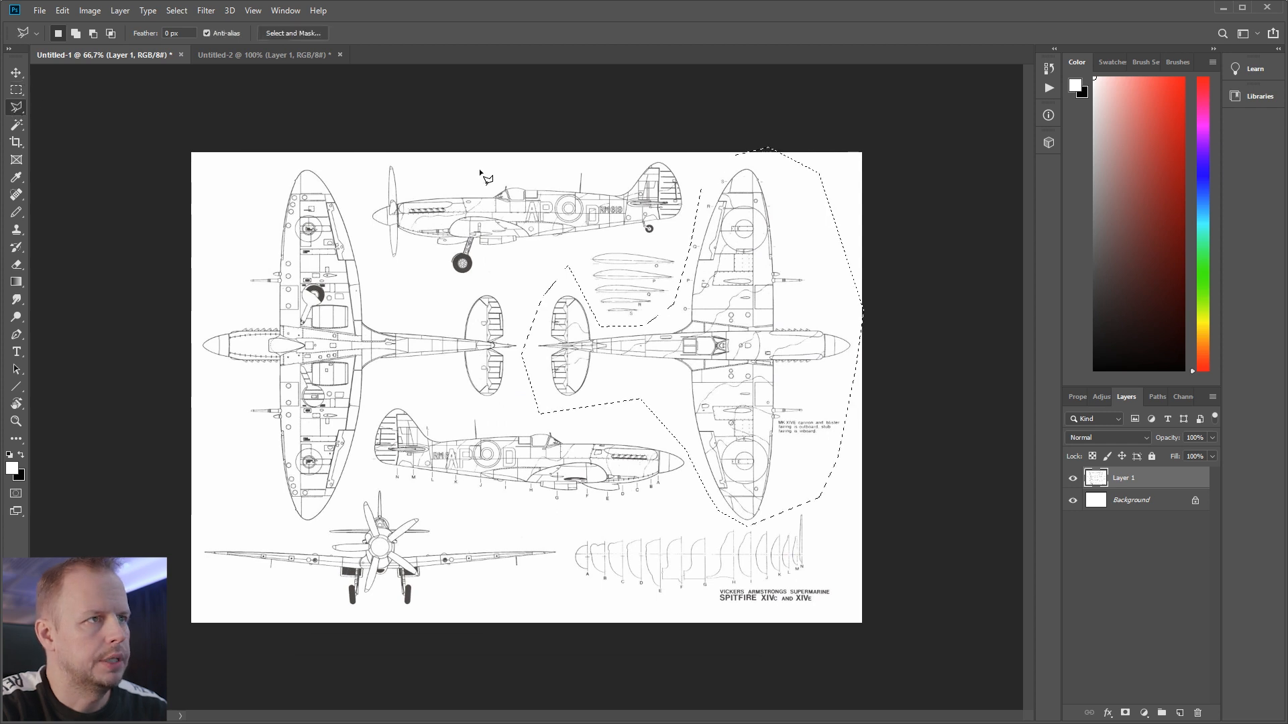
{"action": "left_click", "coordinate": [387, 146]}
{"action": "left_click", "coordinate": [367, 188]}
{"action": "left_click", "coordinate": [396, 275]}
{"action": "left_click", "coordinate": [483, 272]}
{"action": "left_click", "coordinate": [628, 240]}
{"action": "left_click", "coordinate": [671, 240]}
{"action": "left_click", "coordinate": [694, 194]}
{"action": "double_click", "coordinate": [691, 151]}
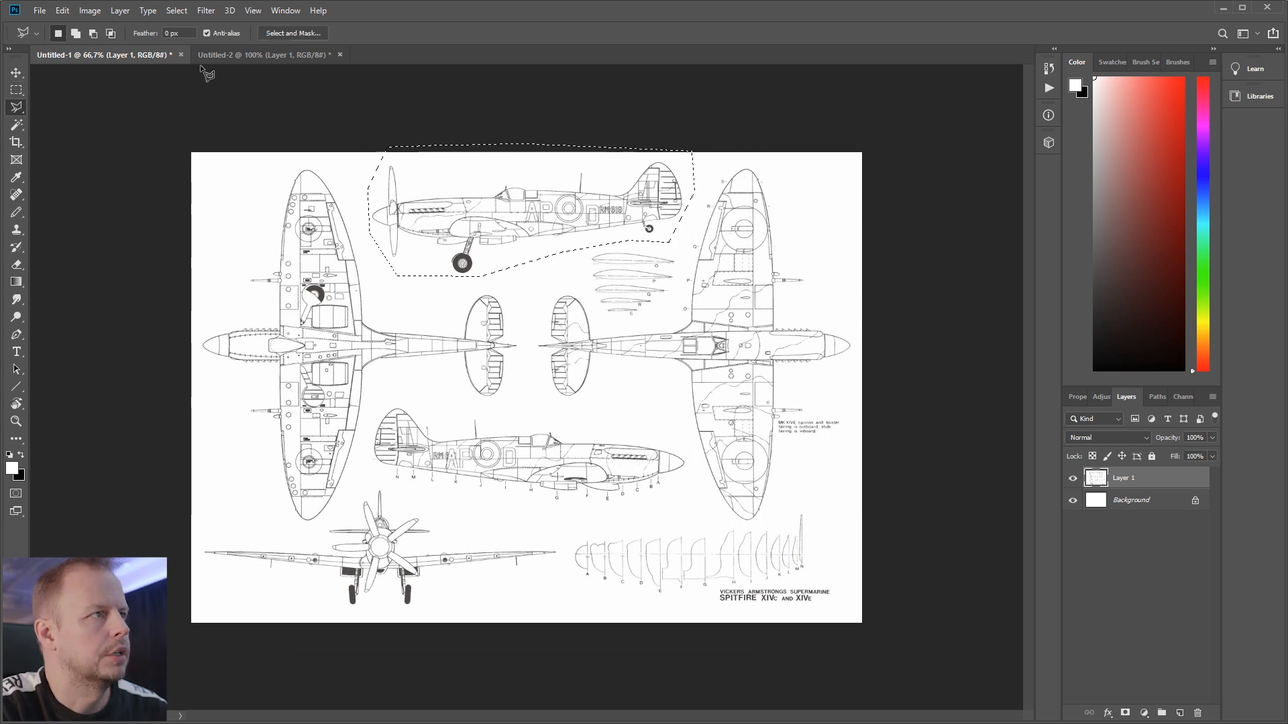
Step: Create a new clipboard-sized document and paste the copied side view into it
{"action": "left_click", "coordinate": [39, 10]}
{"action": "left_click", "coordinate": [48, 27]}
{"action": "key", "text": "Return"}
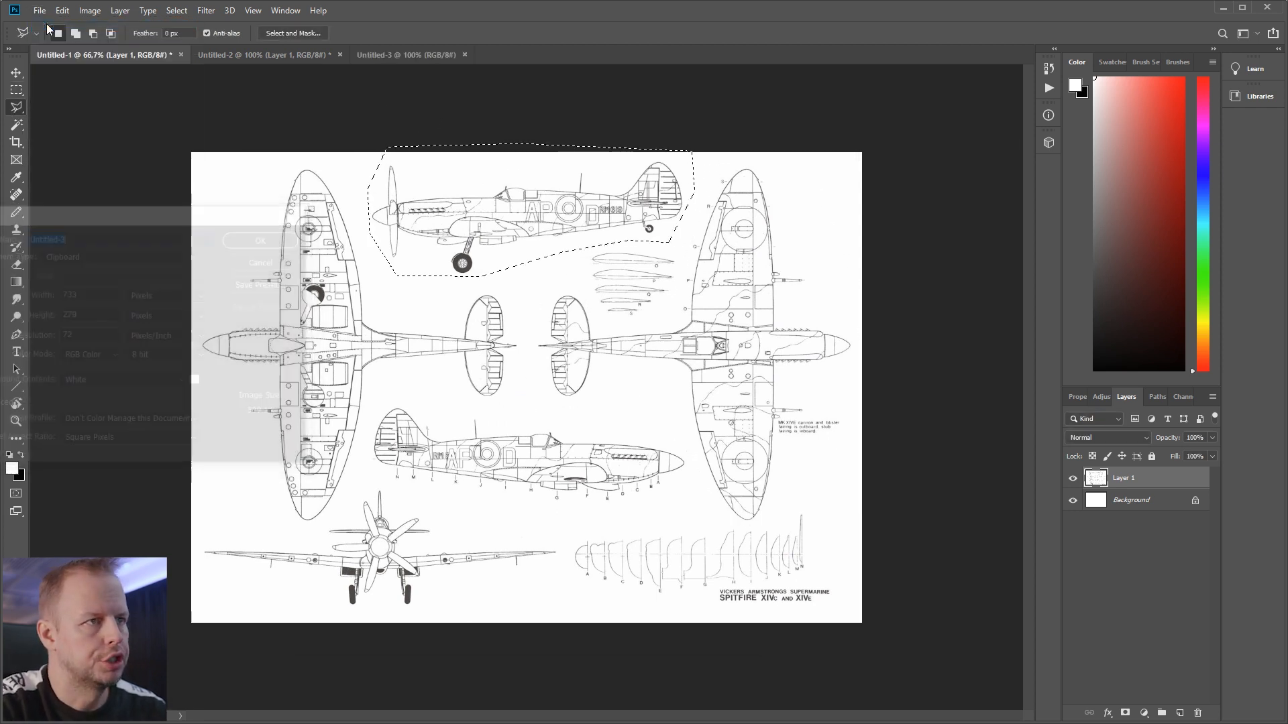
{"action": "key", "text": "ctrl+v"}
Step: Crop the side view's width to the plane's extent from the propeller spinner to the tail
{"action": "left_click", "coordinate": [19, 92]}
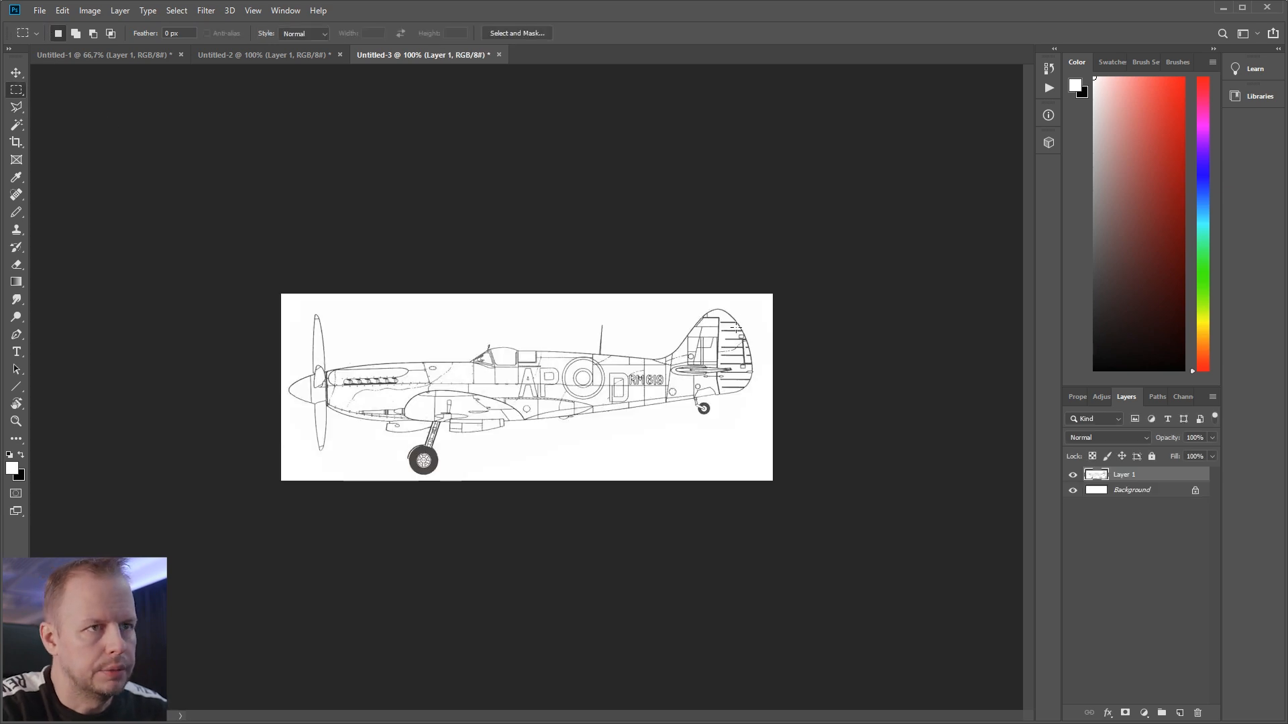
{"action": "left_click_drag", "start_coordinate": [752, 296], "coordinate": [289, 532]}
{"action": "left_click", "coordinate": [90, 11]}
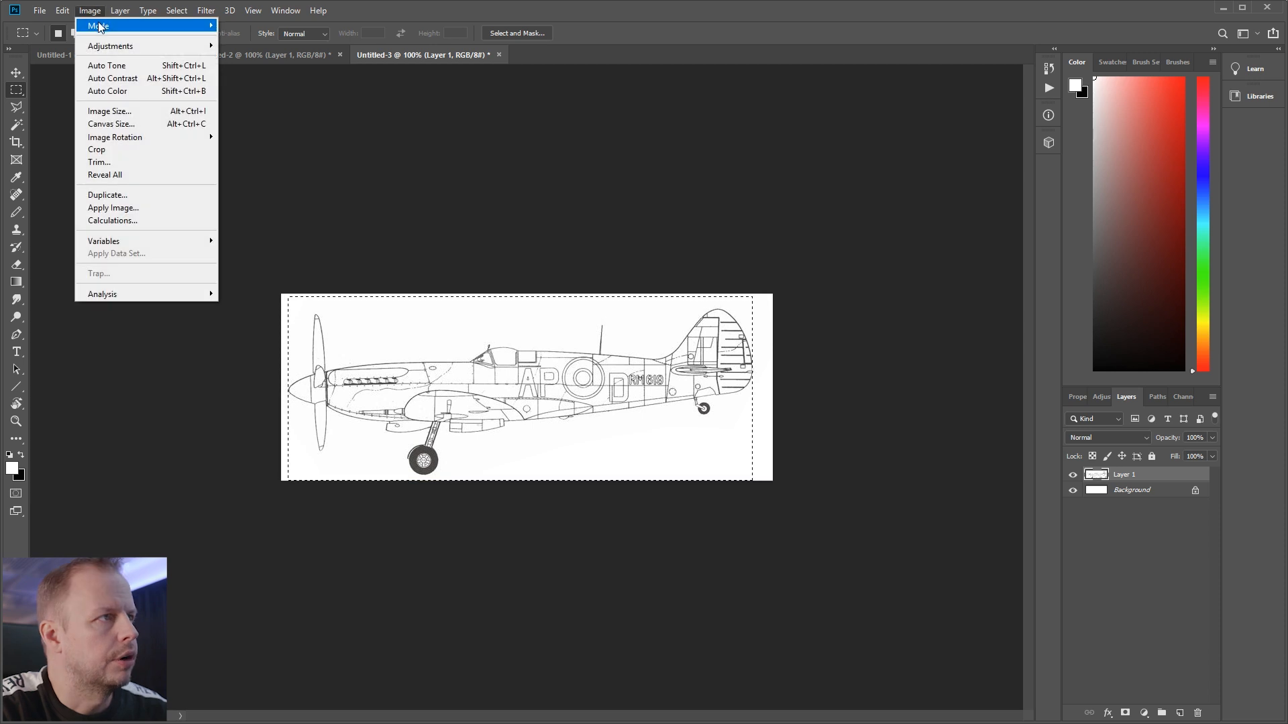
{"action": "left_click", "coordinate": [136, 151]}
Step: Crop the side view's height to the plane's extent from the top of the tail fin to the wheel
{"action": "left_click_drag", "start_coordinate": [228, 409], "coordinate": [821, 310], "text": "shift"}
{"action": "left_click_drag", "start_coordinate": [899, 395], "coordinate": [170, 305], "text": "shift"}
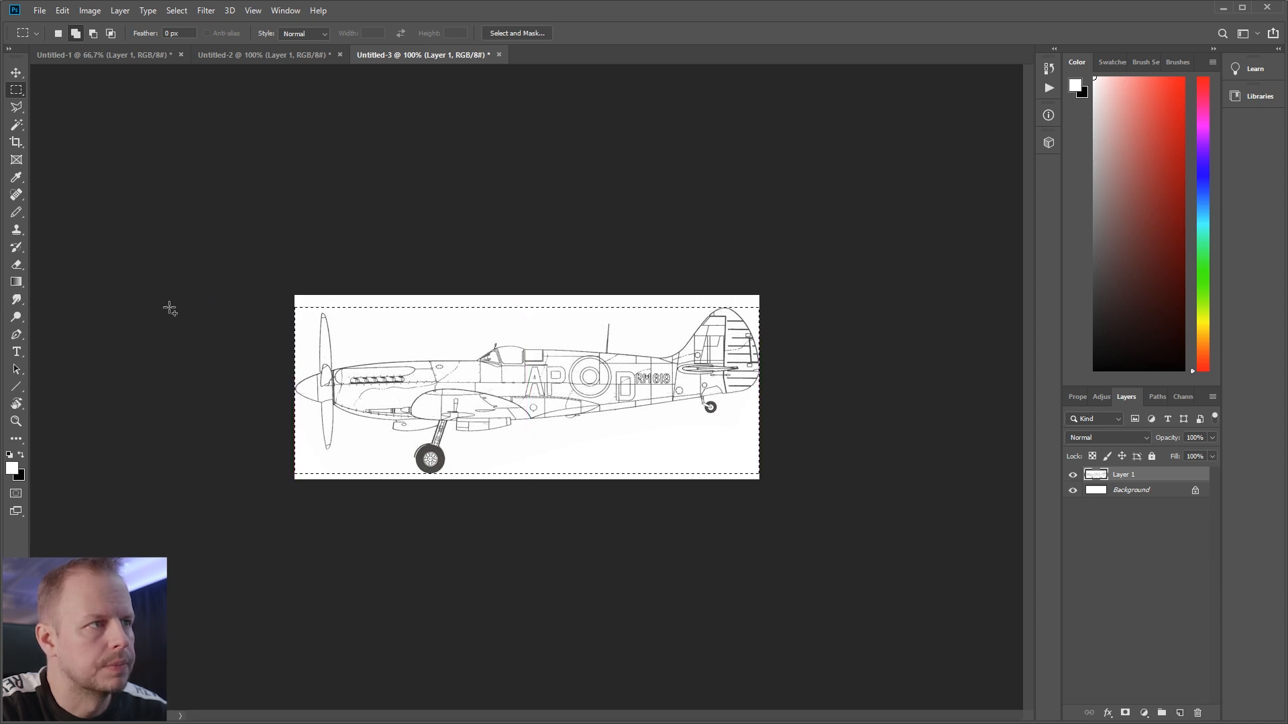
{"action": "left_click", "coordinate": [89, 10]}
{"action": "left_click", "coordinate": [144, 144]}
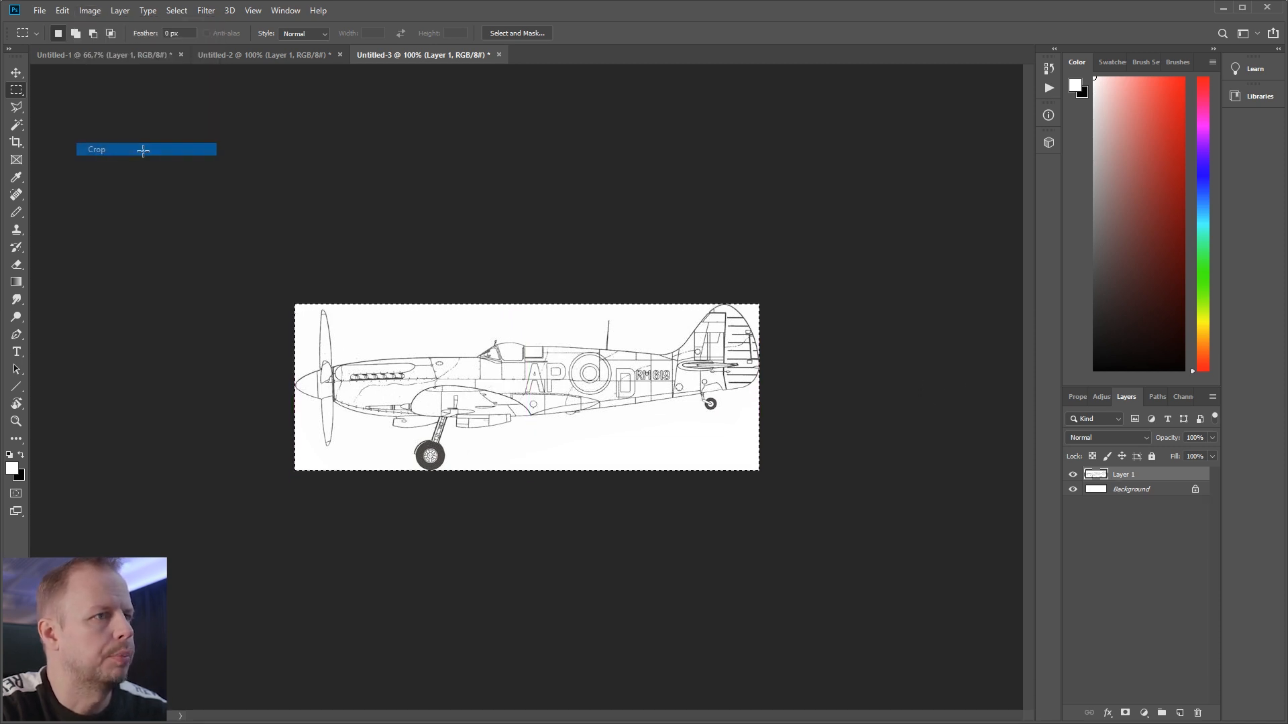
Step: Export the cropped side view for web as a PNG-24 named SpitfireLeft on the Desktop
{"action": "key", "text": "ctrl+alt+shift+s"}
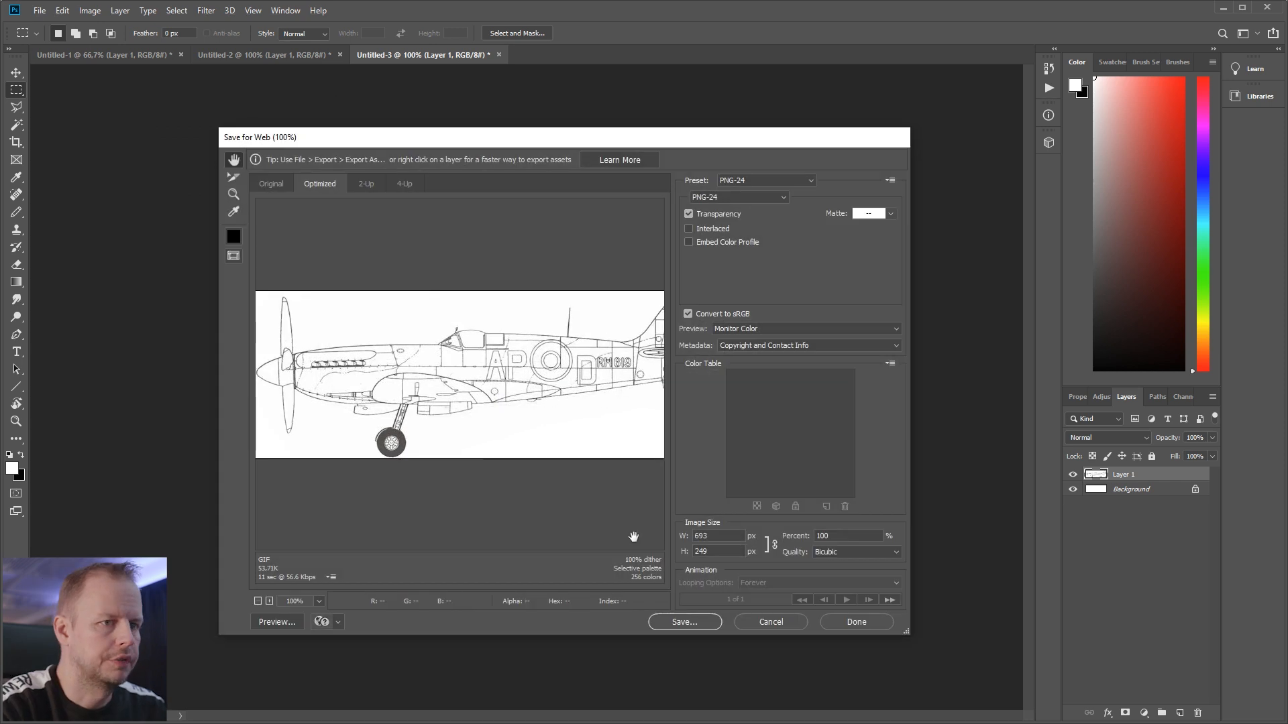
{"action": "left_click", "coordinate": [691, 623]}
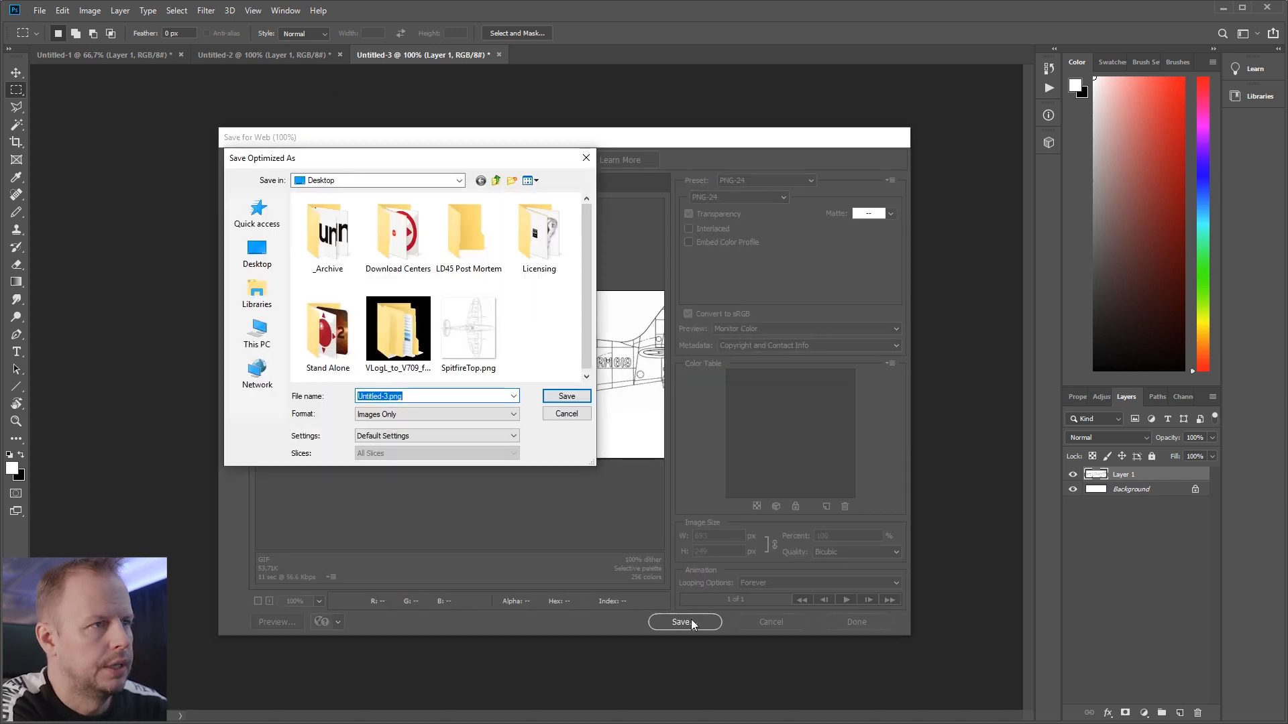
{"action": "type", "text": "Sp"}
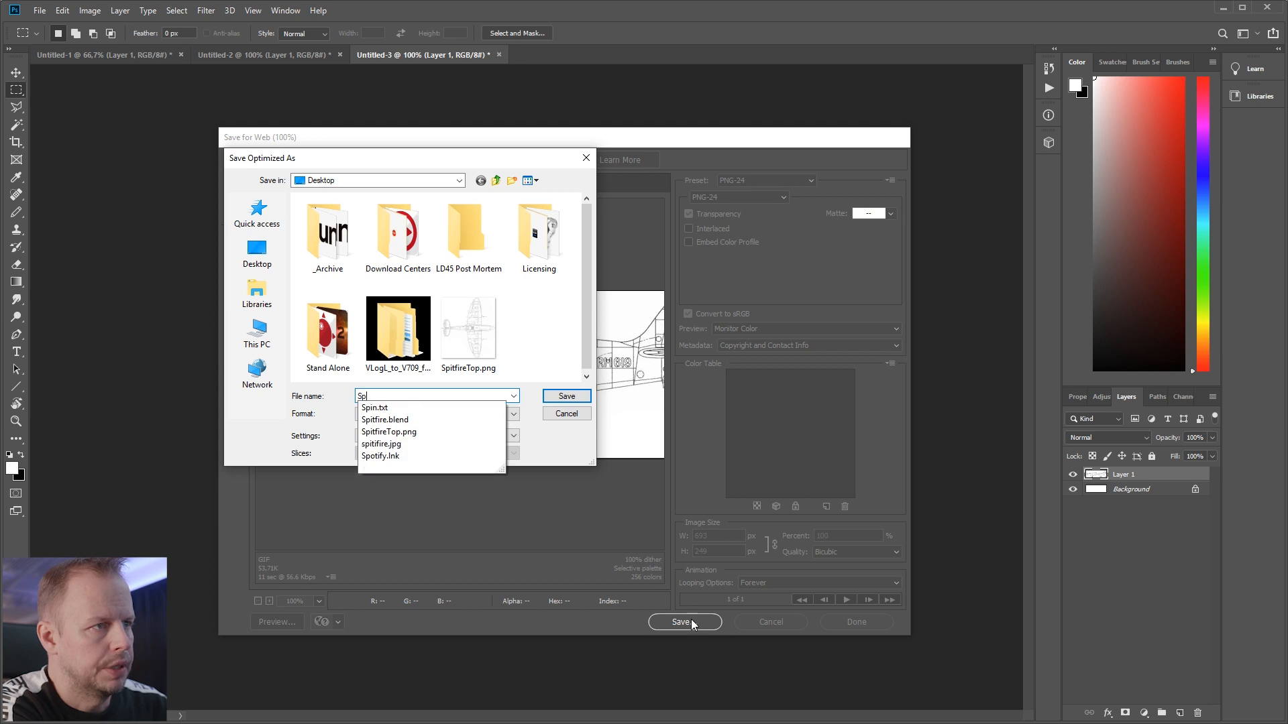
{"action": "type", "text": "itfireLef"}
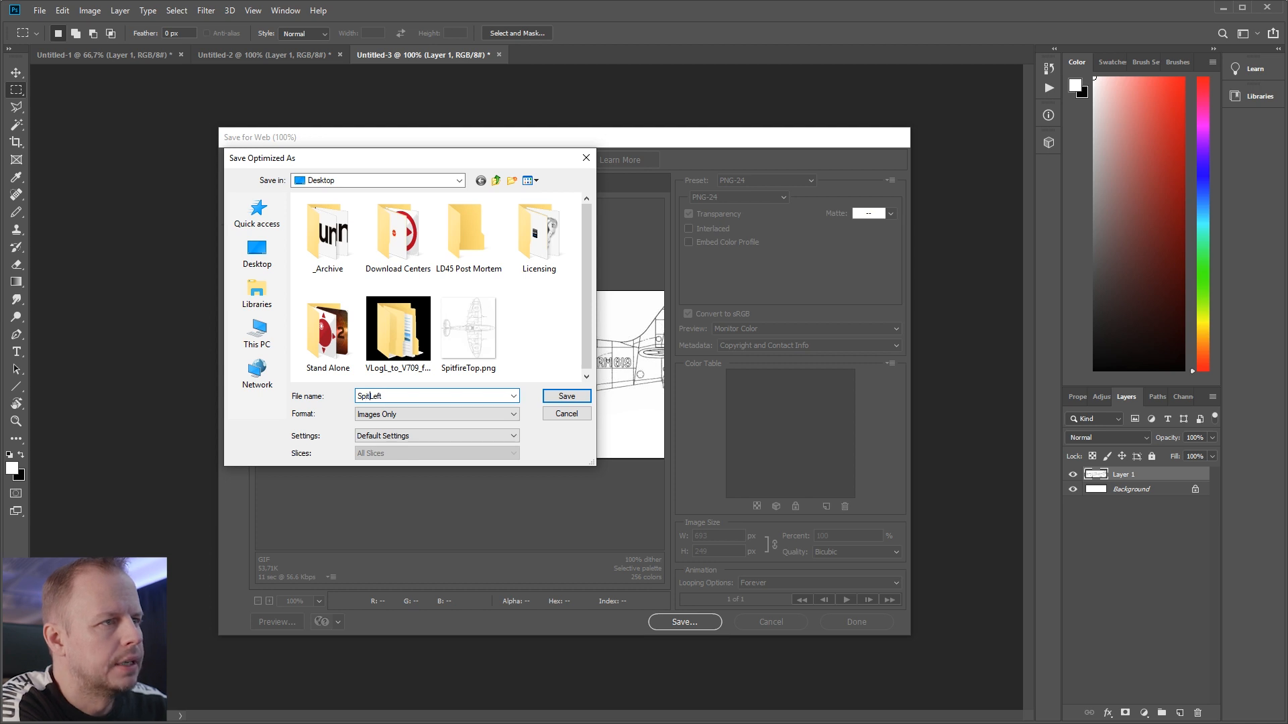
{"action": "type", "text": "t"}
{"action": "key", "text": "Return"}
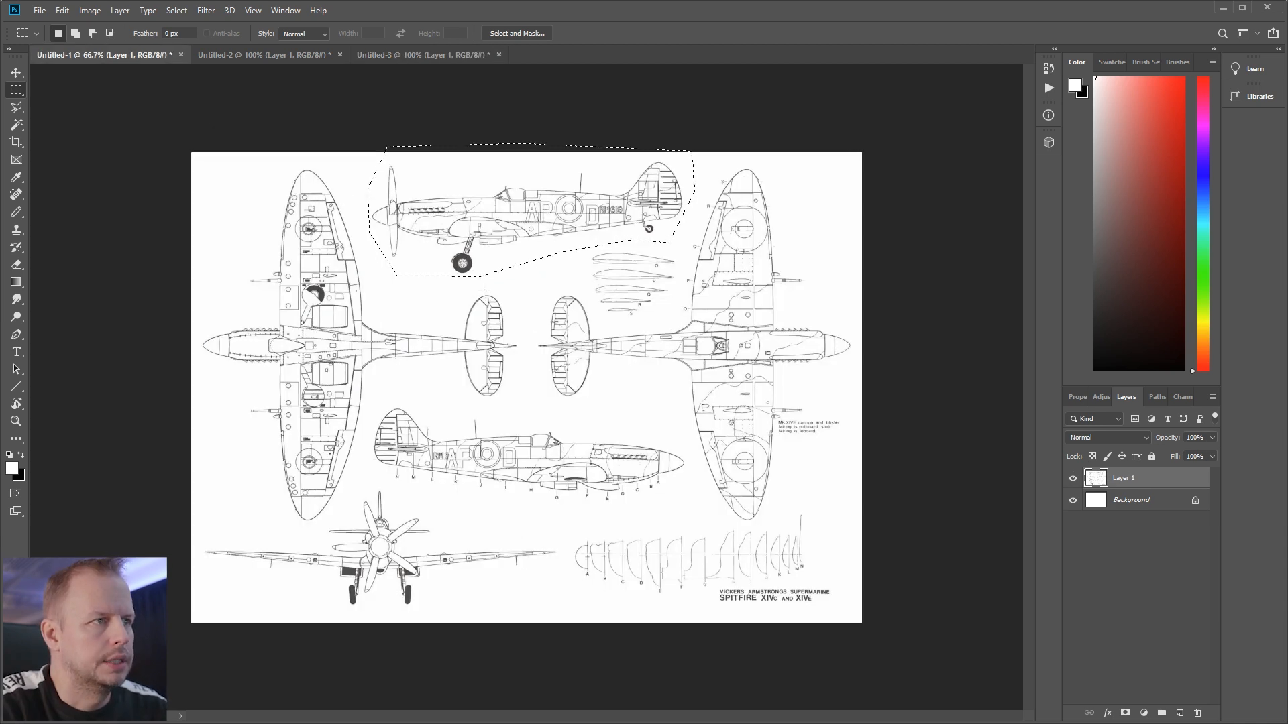
Step: In the full blueprint document, outline the front view of the plane with a Polygonal Lasso selection
{"action": "left_click", "coordinate": [15, 111]}
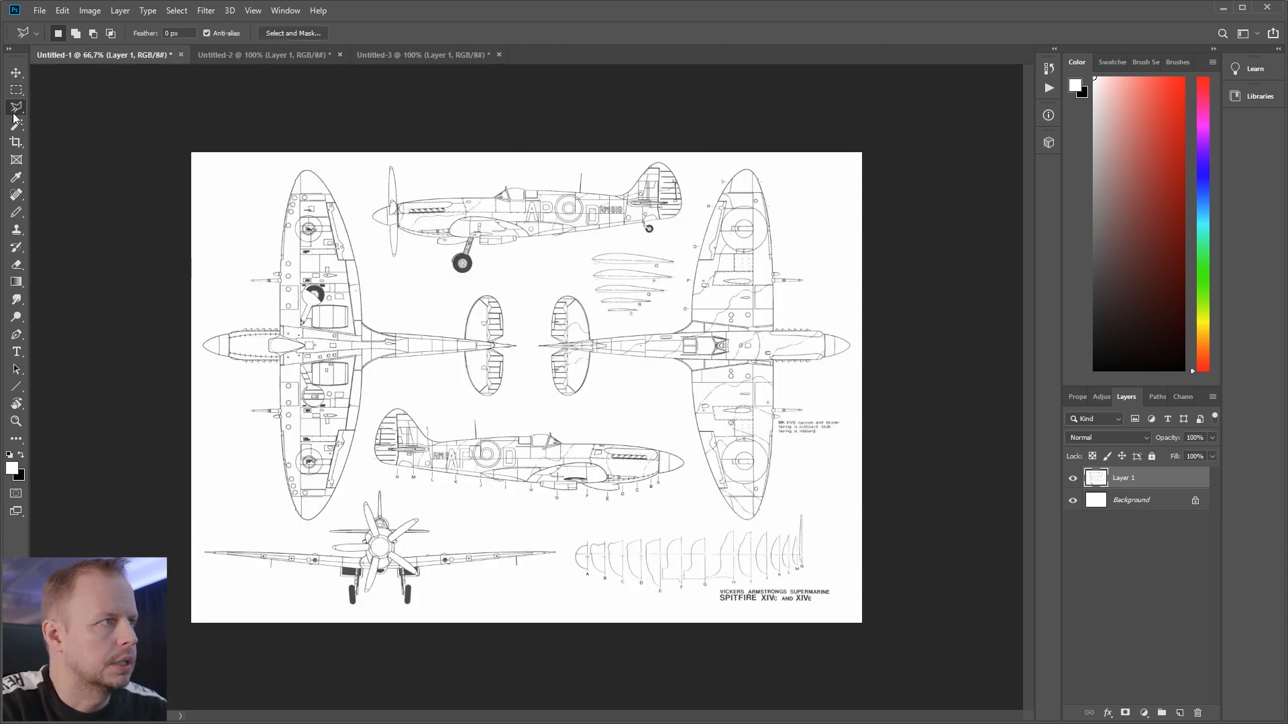
{"action": "left_click", "coordinate": [282, 539]}
{"action": "left_click", "coordinate": [391, 467]}
{"action": "left_click", "coordinate": [391, 485]}
{"action": "left_click", "coordinate": [488, 515]}
{"action": "left_click", "coordinate": [560, 523]}
{"action": "left_click", "coordinate": [569, 562]}
{"action": "left_click", "coordinate": [514, 660]}
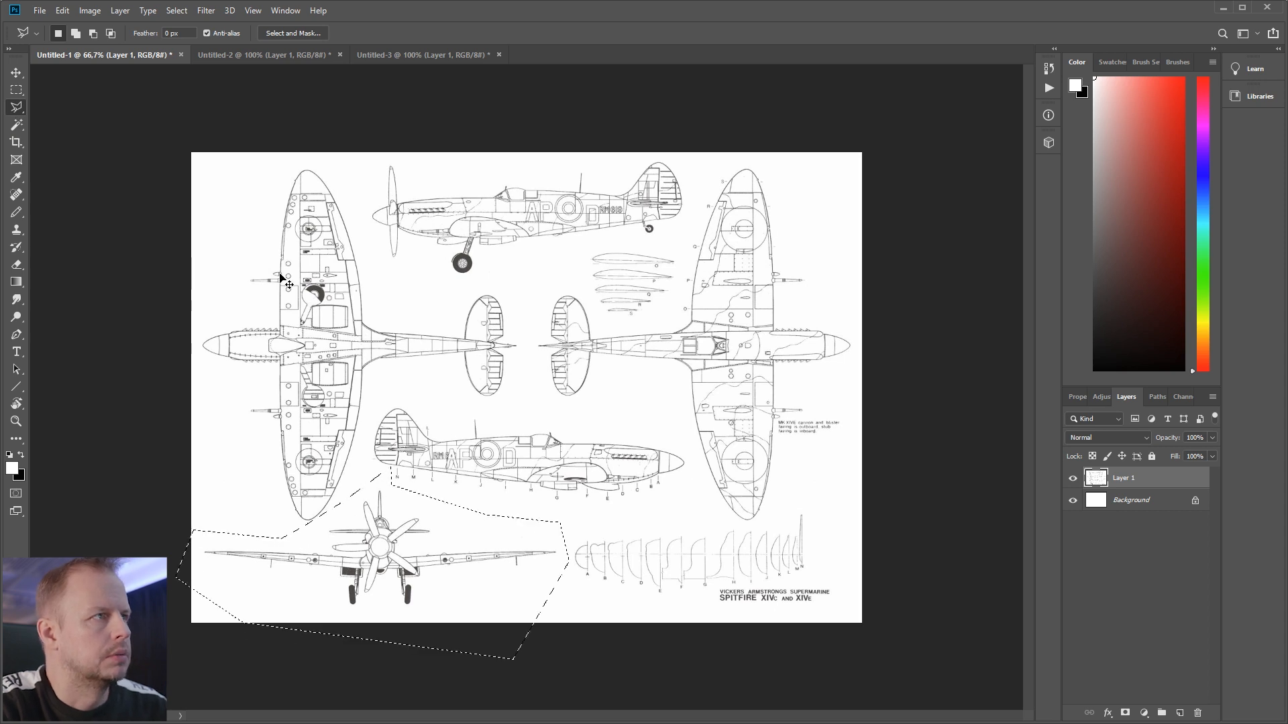
Step: Copy the selected front view and paste it into a new 846 × 351 pixel document with a white background
{"action": "left_click", "coordinate": [40, 12]}
{"action": "key", "text": "Escape"}
{"action": "key", "text": "ctrl+c"}
{"action": "key", "text": "ctrl+n"}
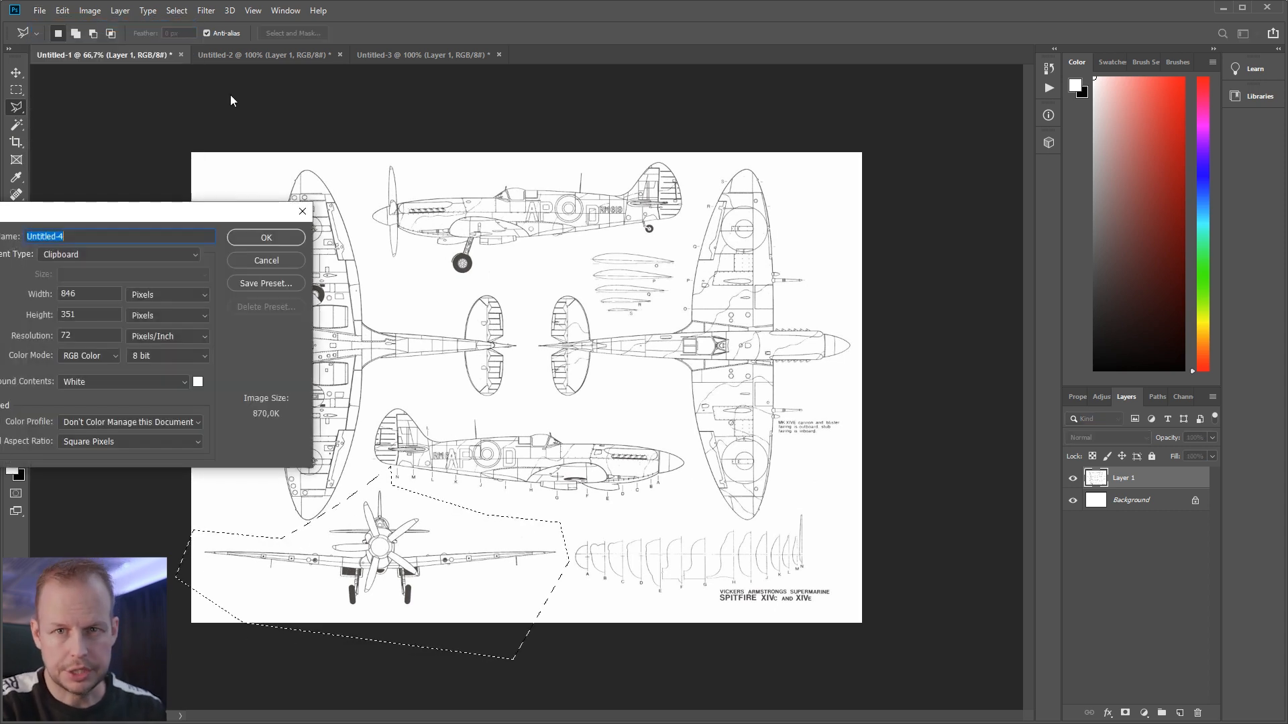
{"action": "left_click", "coordinate": [263, 238]}
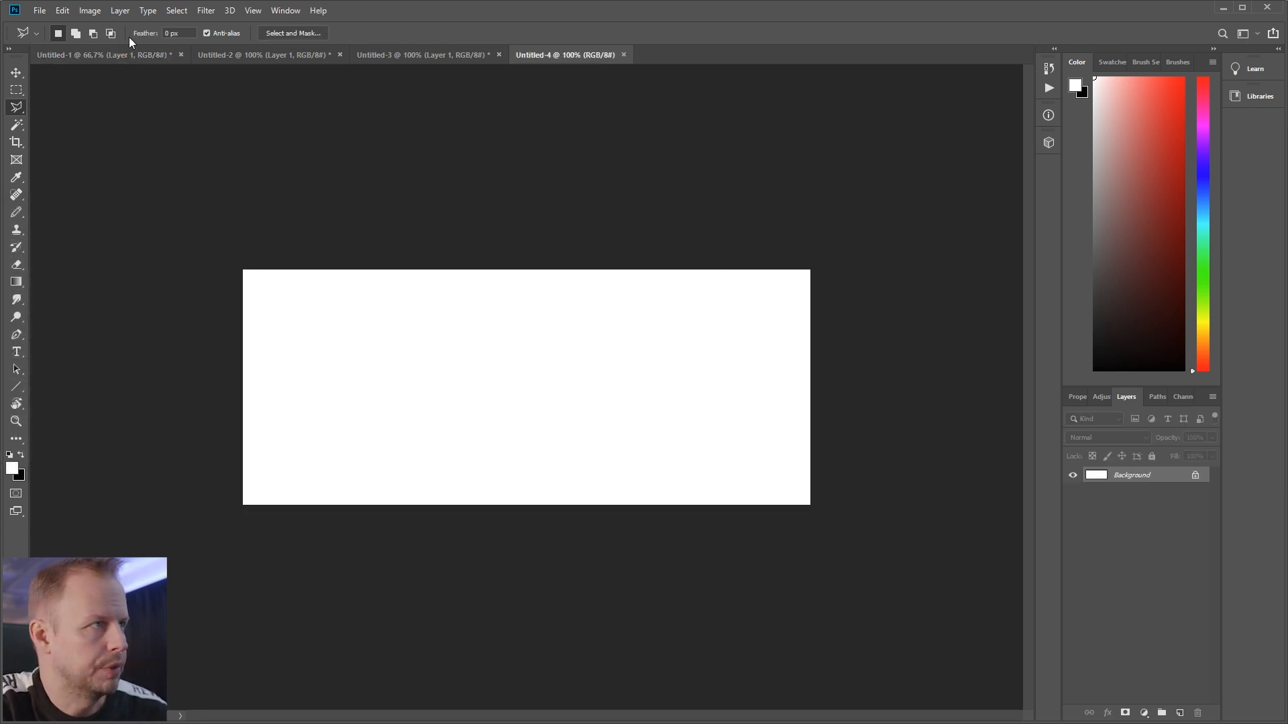
{"action": "left_click", "coordinate": [39, 11]}
{"action": "left_click", "coordinate": [75, 28]}
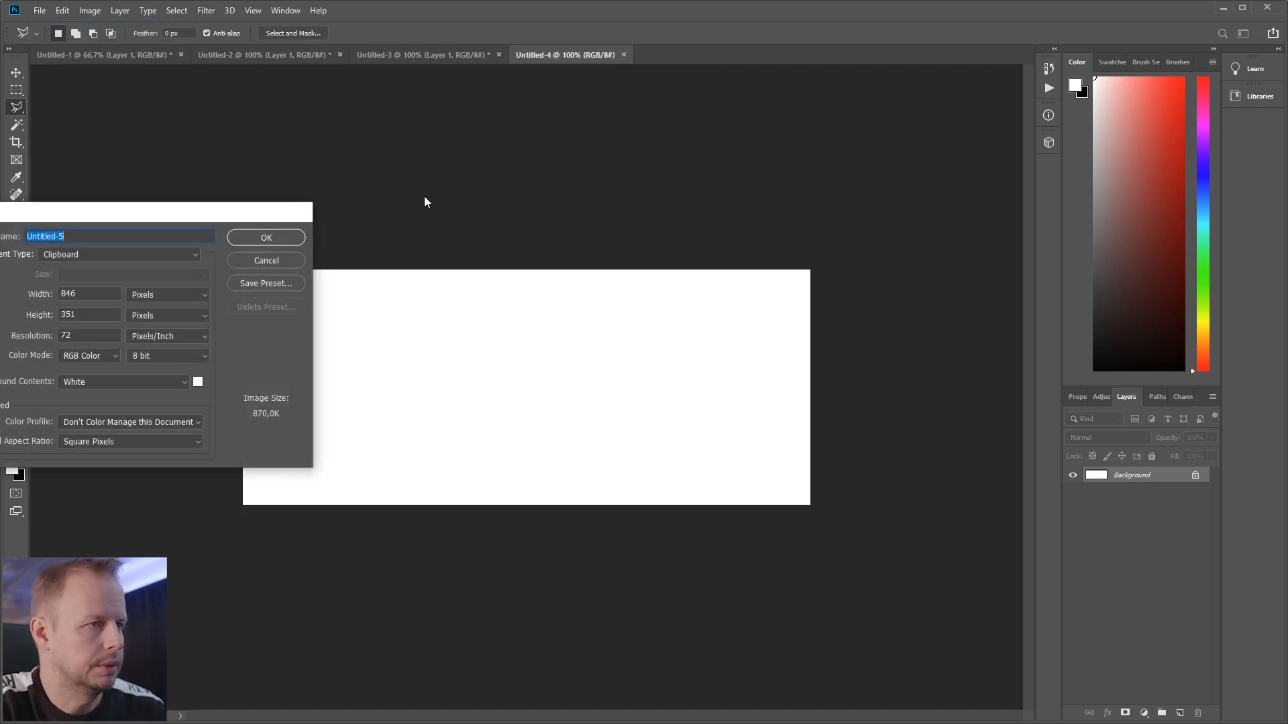
{"action": "key", "text": "Escape"}
{"action": "key", "text": "ctrl+v"}
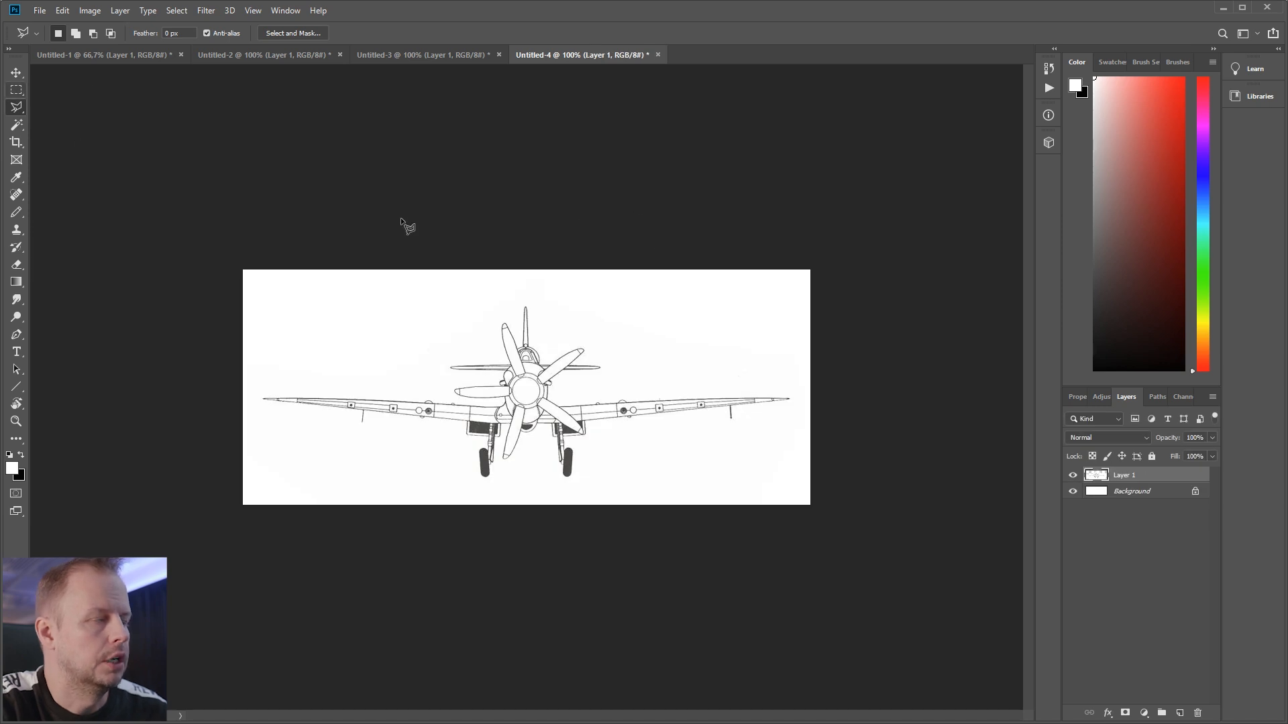
Step: Crop the front view's height to the plane's extent from the top of the tail fin to the wheels
{"action": "left_click", "coordinate": [16, 89]}
{"action": "mouse_move", "coordinate": [876, 472]}
{"action": "left_mouse_down"}
{"action": "mouse_move", "coordinate": [149, 306]}
{"action": "mouse_move", "coordinate": [825, 437]}
{"action": "mouse_move", "coordinate": [883, 476]}
{"action": "left_mouse_up"}
{"action": "left_click", "coordinate": [89, 10]}
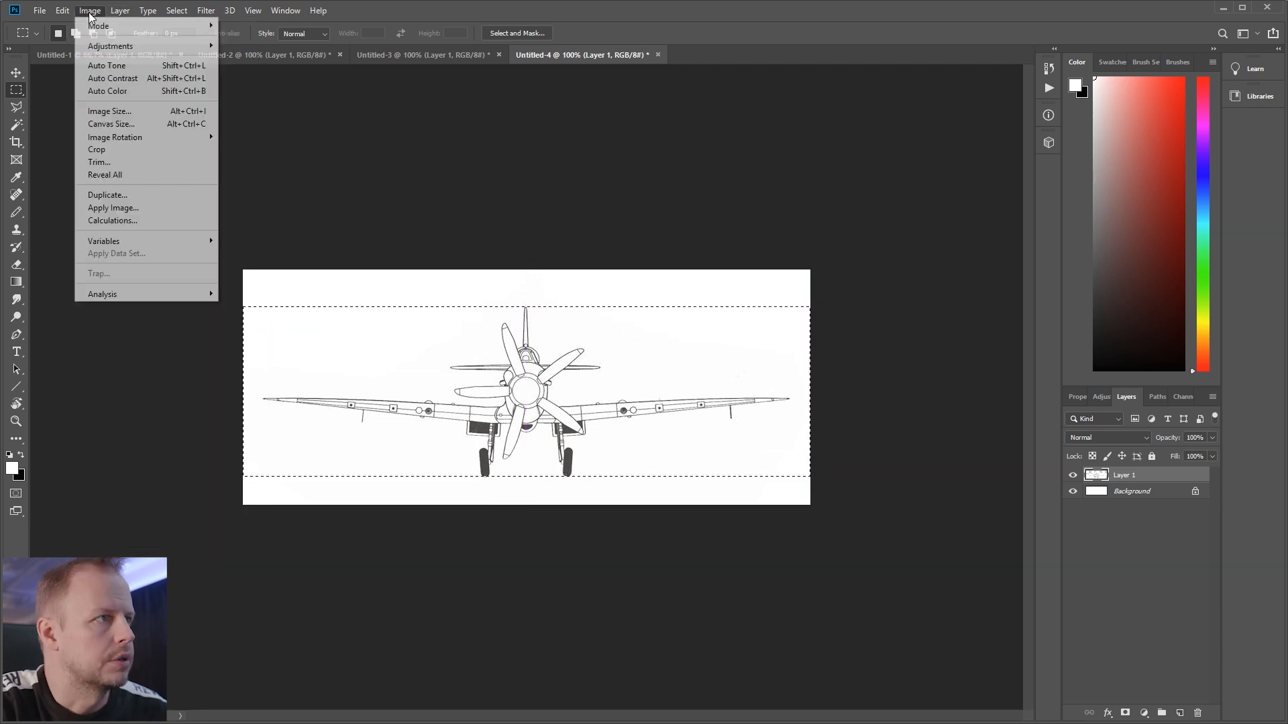
{"action": "left_click", "coordinate": [100, 149]}
Step: Crop the front view's width to the plane's extent from wingtip to wingtip
{"action": "left_click_drag", "start_coordinate": [262, 510], "coordinate": [790, 306]}
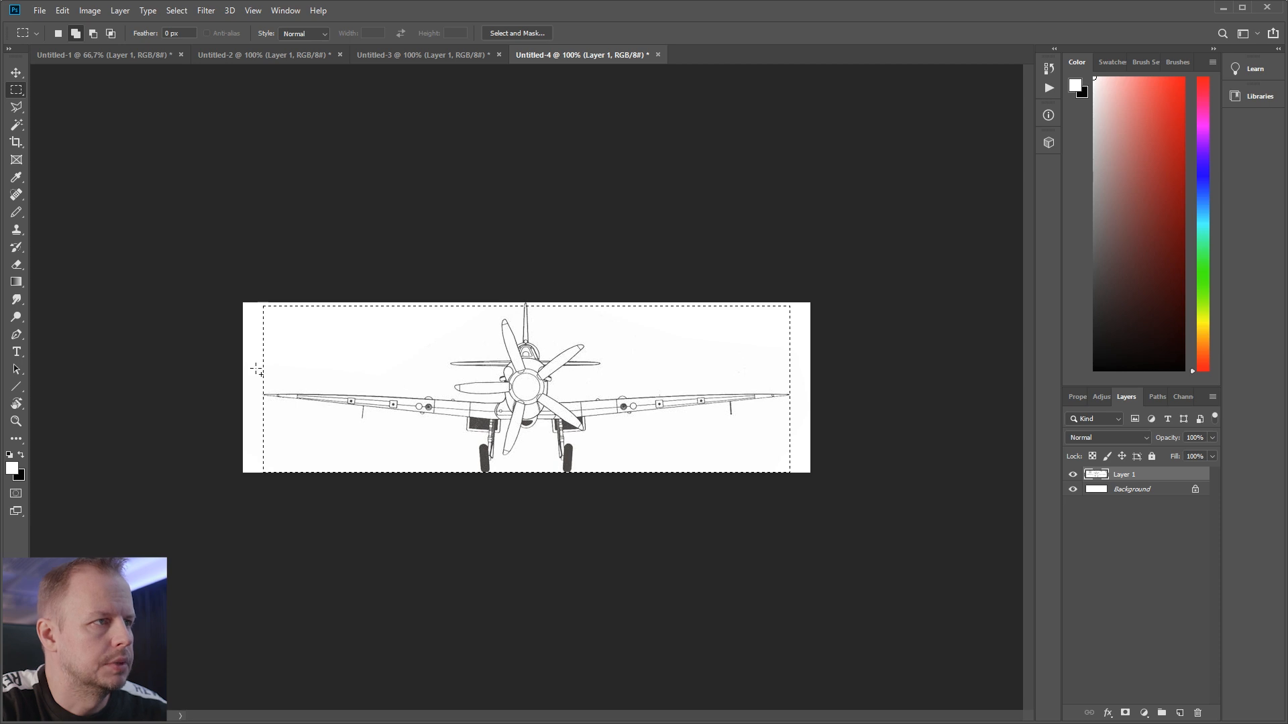
{"action": "left_click", "coordinate": [90, 10]}
{"action": "left_click", "coordinate": [132, 161]}
{"action": "key", "text": "Return"}
{"action": "left_click", "coordinate": [99, 10]}
{"action": "left_click", "coordinate": [147, 149]}
{"action": "left_click", "coordinate": [287, 167]}
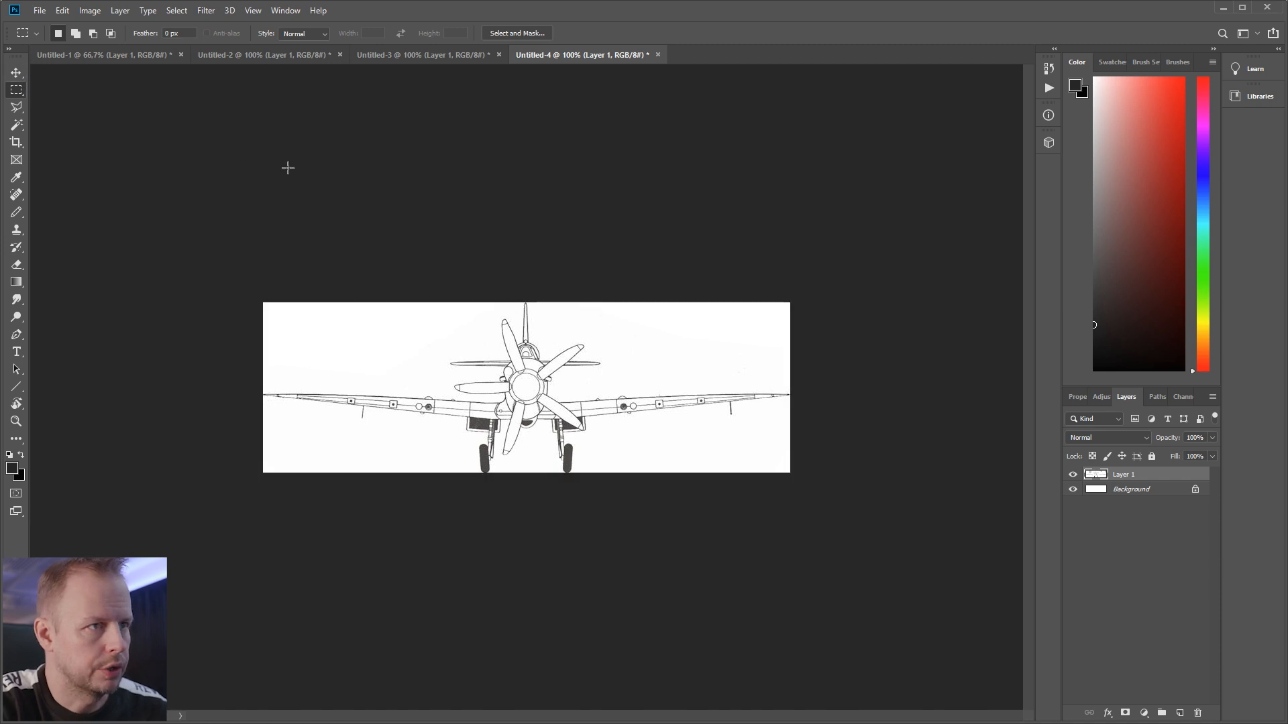
Step: Export the cropped front view for web as a PNG-24 named SpitfireFront on the Desktop
{"action": "left_click", "coordinate": [40, 11]}
{"action": "left_click", "coordinate": [84, 160]}
{"action": "key", "text": "Escape"}
{"action": "key", "text": "ctrl+alt+shift+s"}
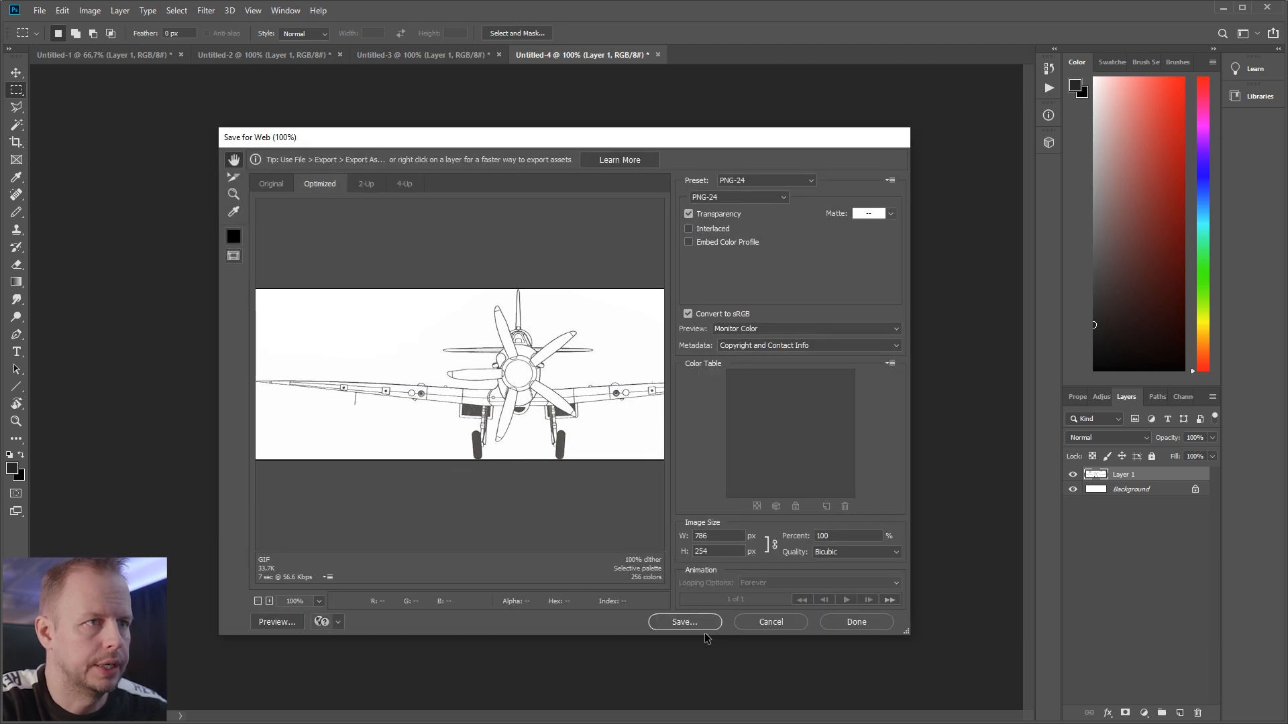
{"action": "left_click", "coordinate": [695, 624]}
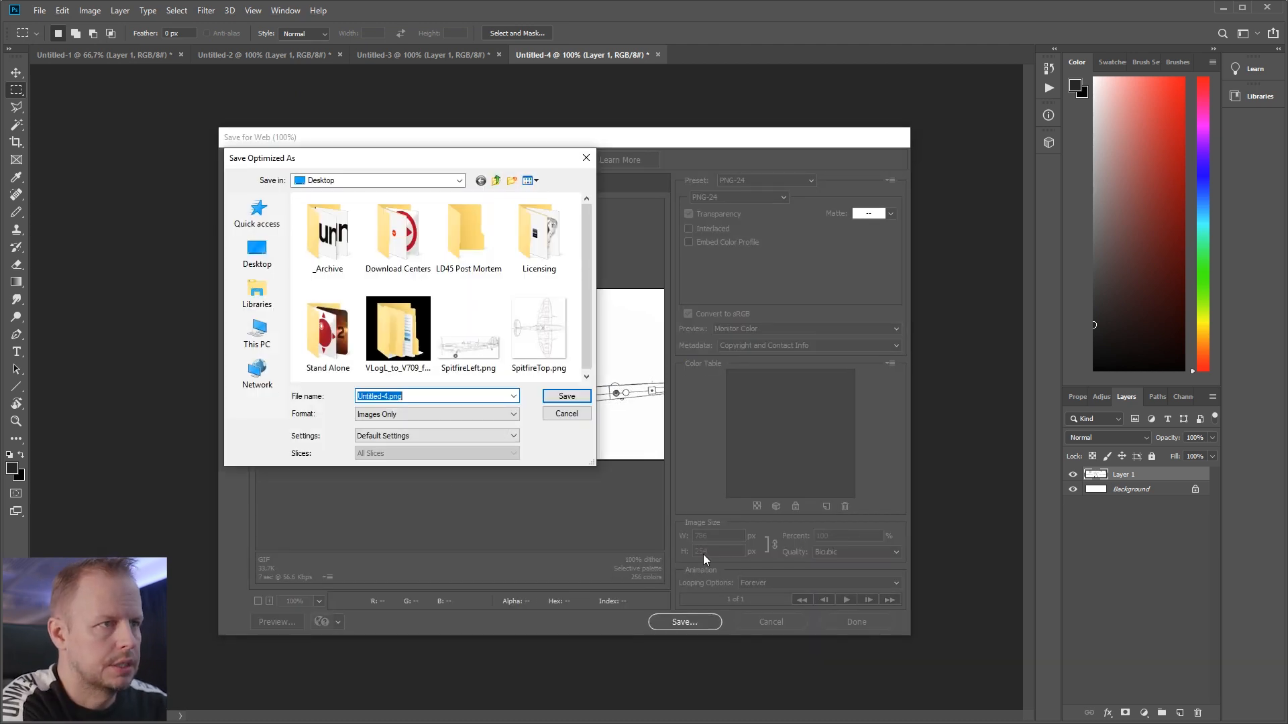
{"action": "type", "text": "Spitfire"}
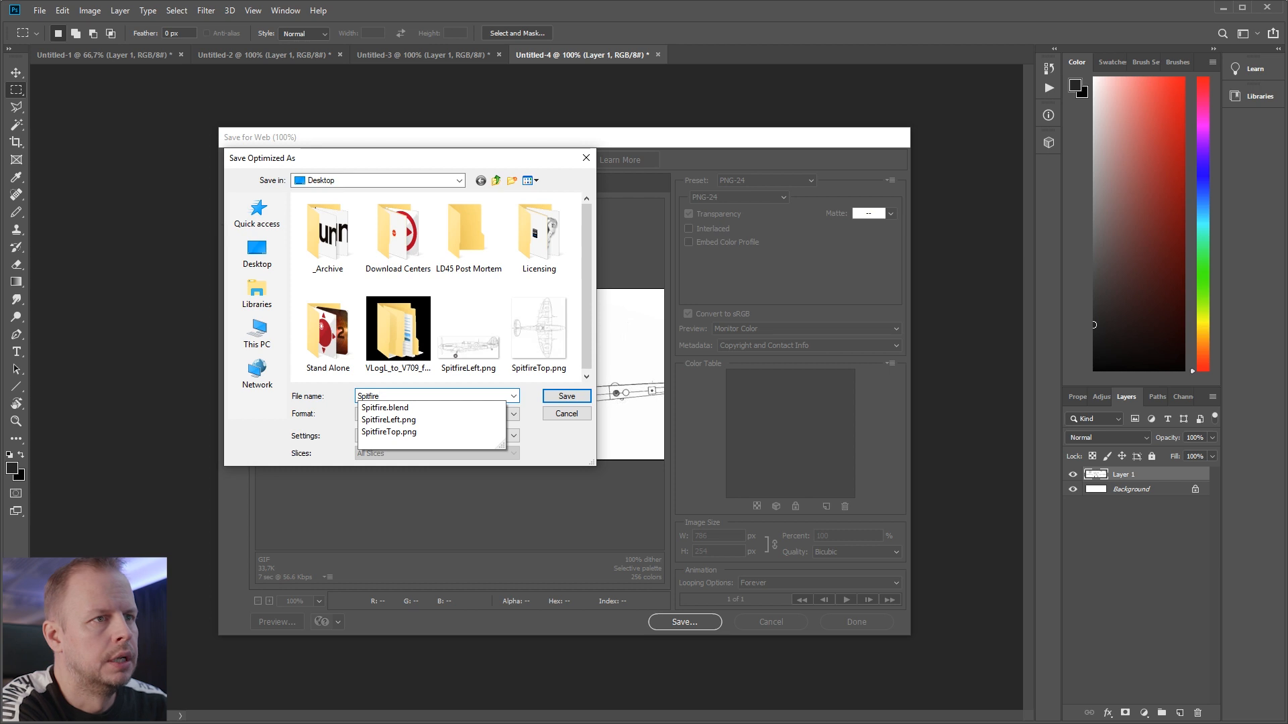
{"action": "type", "text": "Front"}
{"action": "key", "text": "Return"}
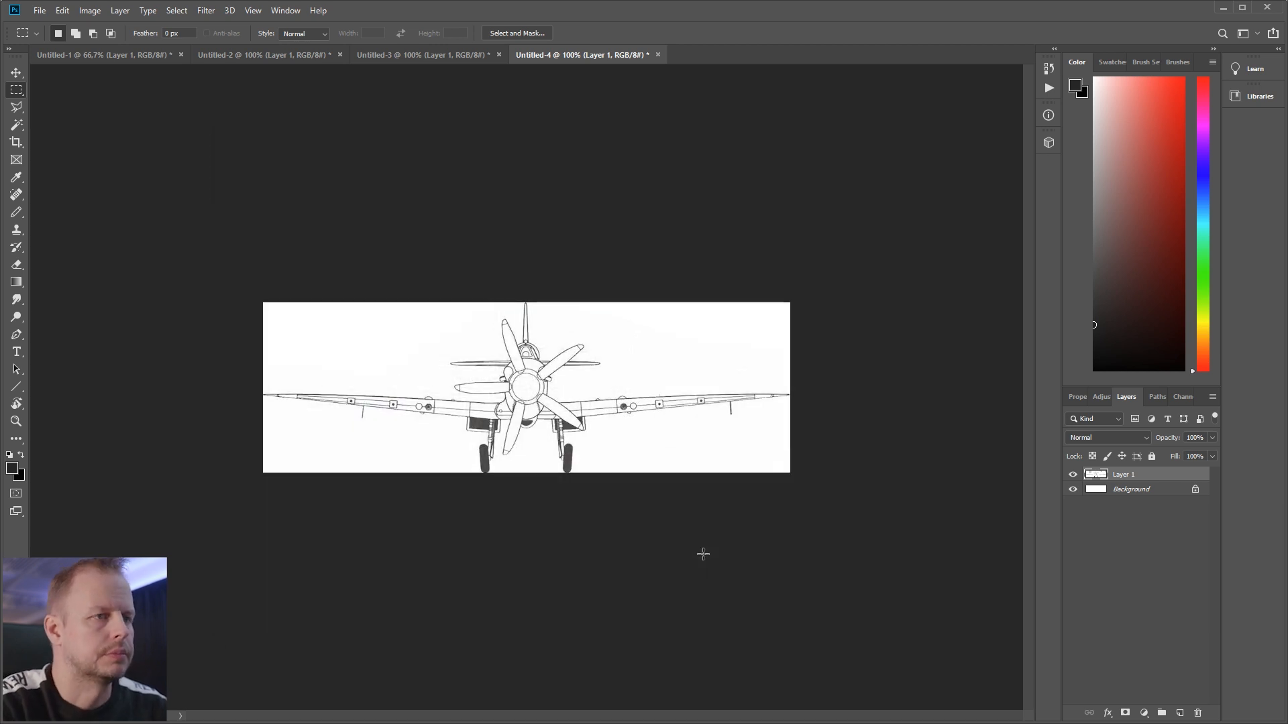
Step: Switch from Photoshop to the open Blender scene
{"action": "left_click", "coordinate": [1218, 9]}
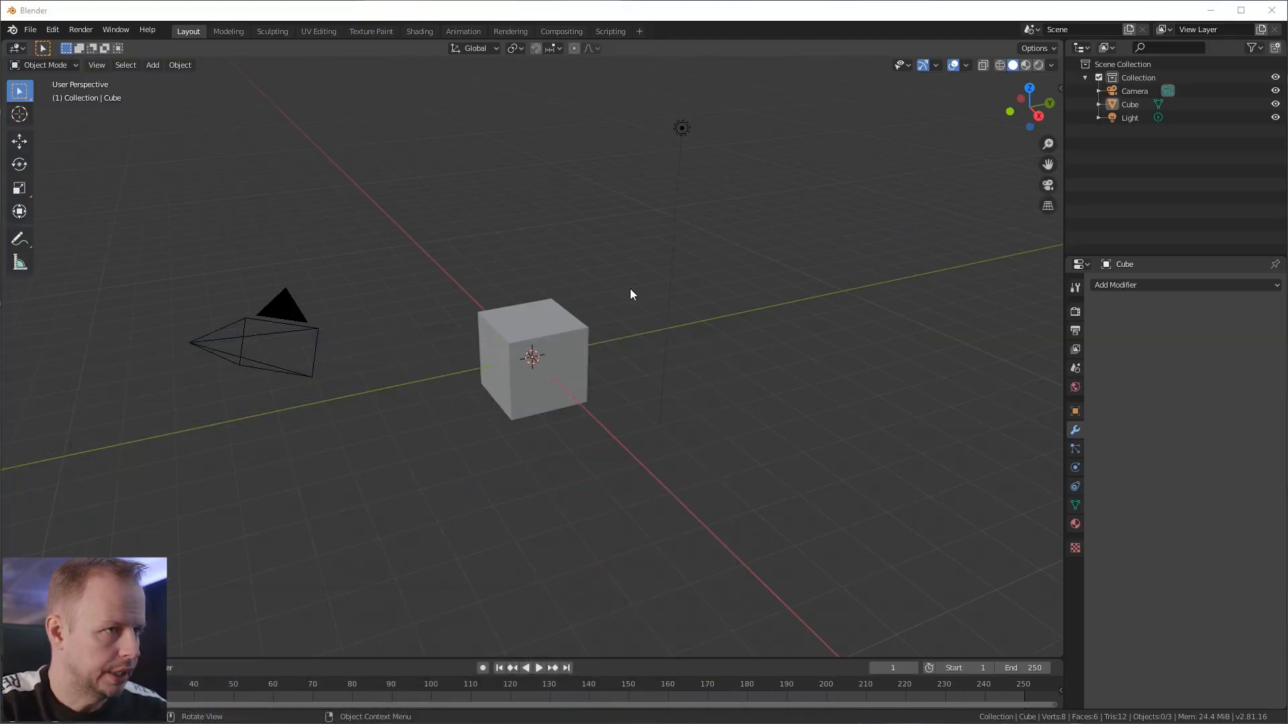
Step: Try Subdivision Surface viewport levels 1, 2 and 3 on the default cube, and undo them
{"action": "left_click", "coordinate": [545, 332]}
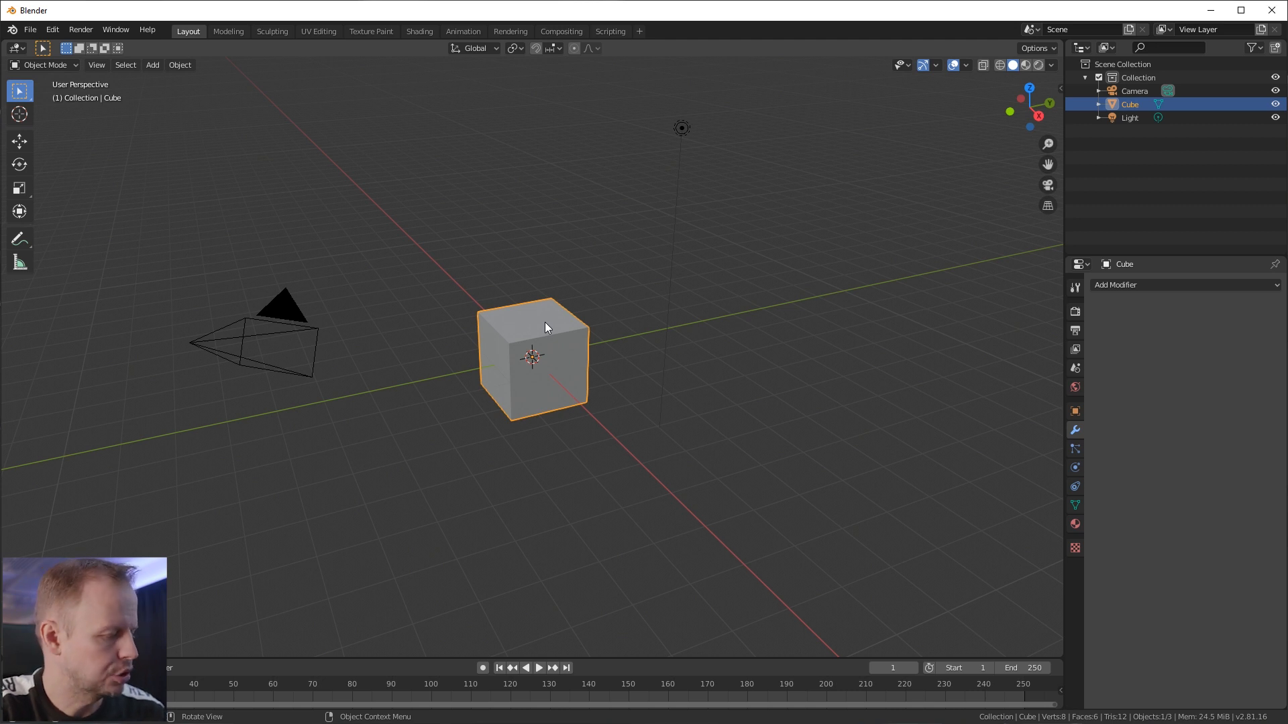
{"action": "key", "text": "ctrl+1"}
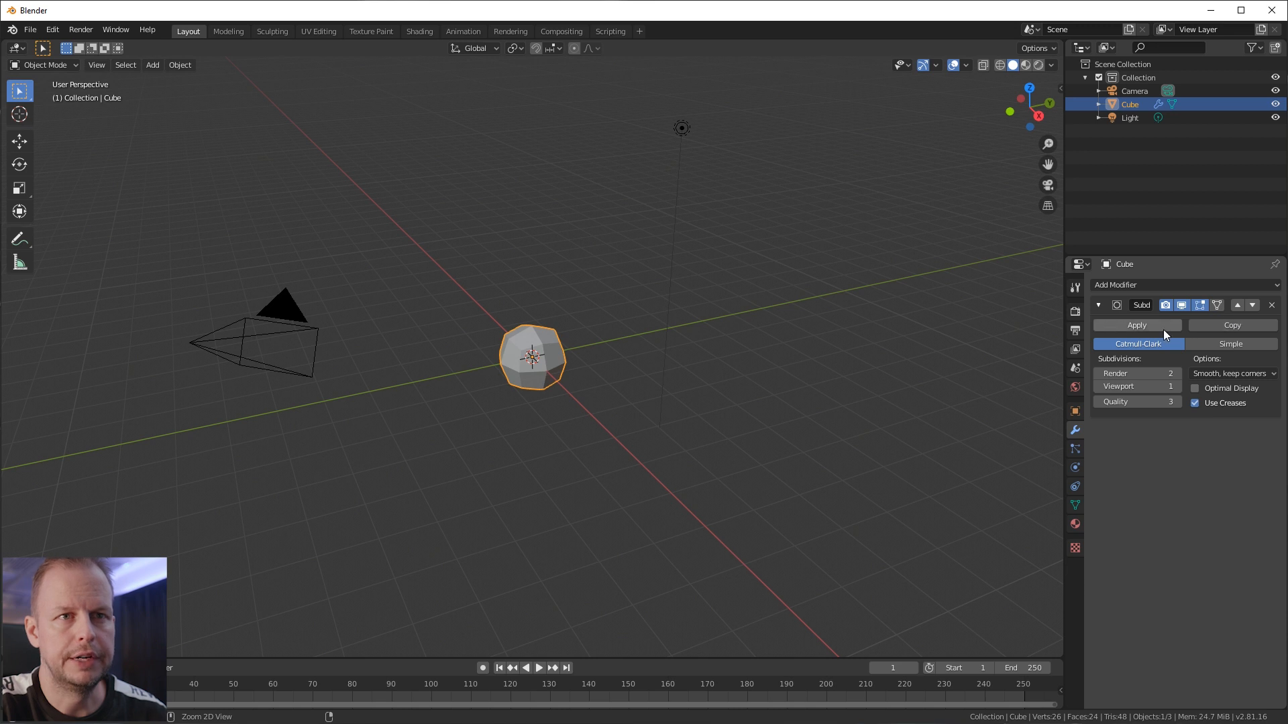
{"action": "key", "text": "ctrl+0"}
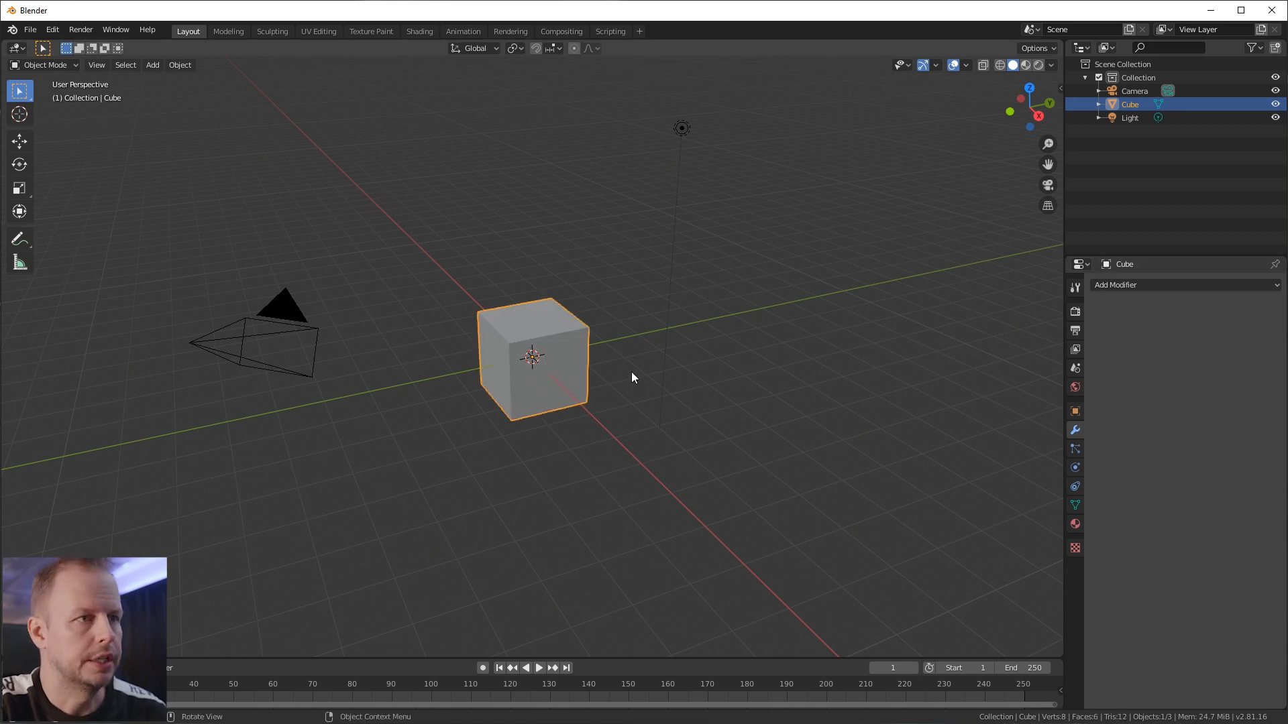
{"action": "key", "text": "ctrl+2"}
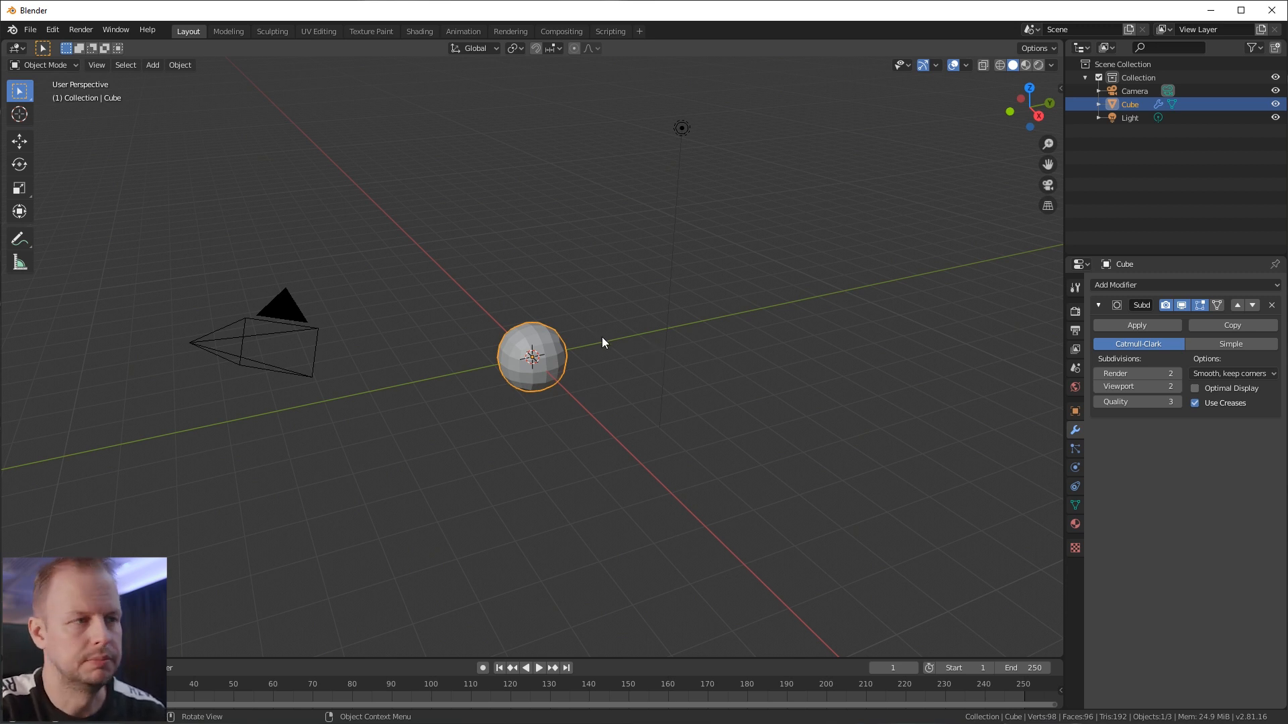
{"action": "key", "text": "ctrl+3"}
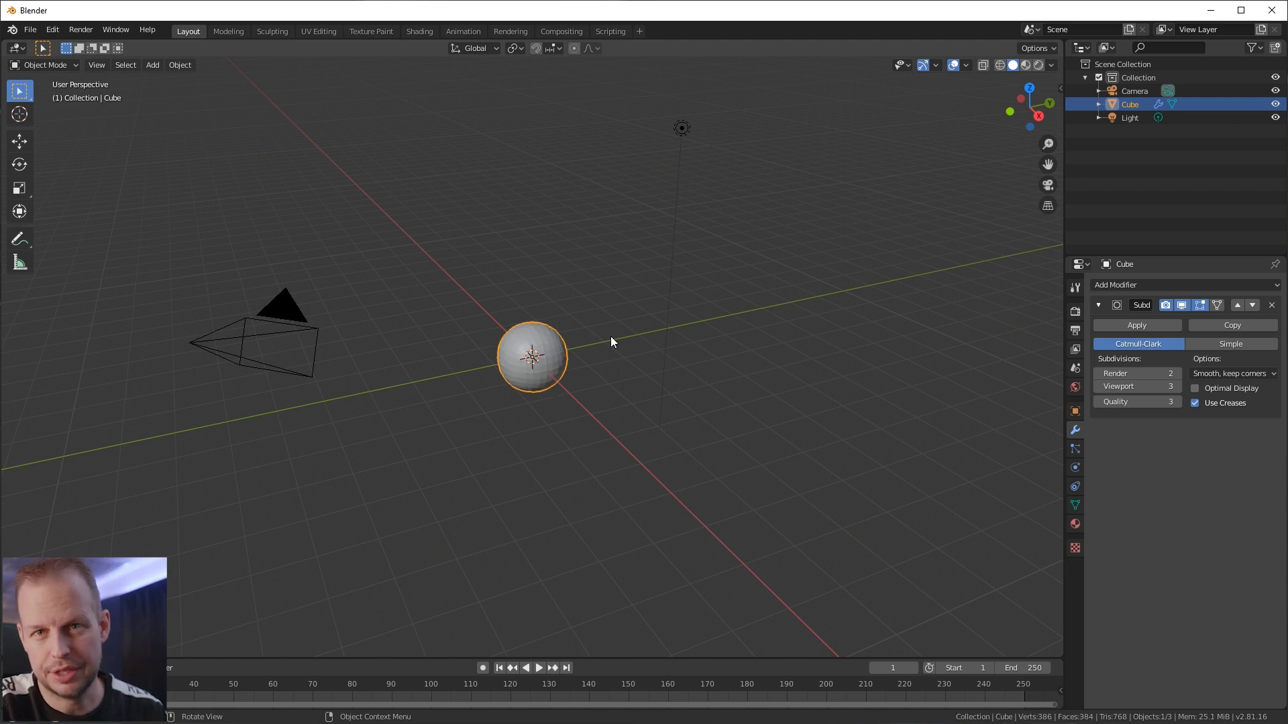
{"action": "key", "text": "ctrl+z"}
{"action": "key", "text": "ctrl+z"}
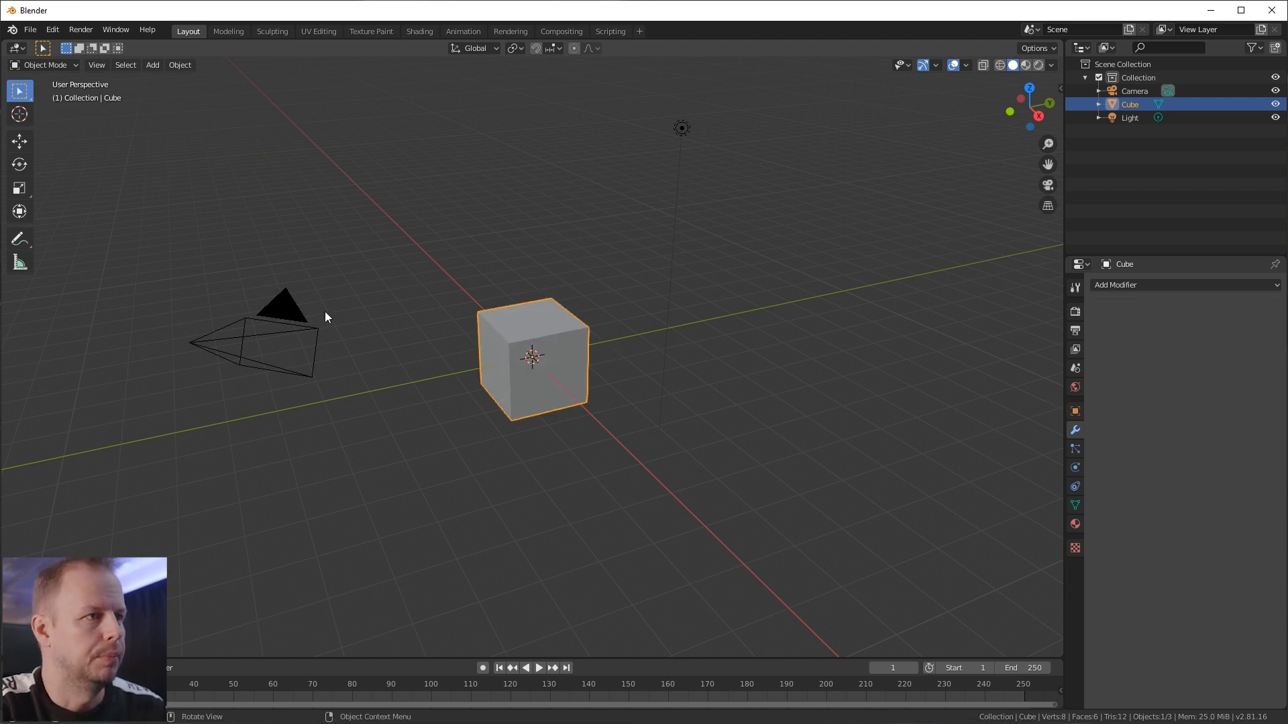
Step: Delete the default camera, light and cube from the scene
{"action": "left_click", "coordinate": [295, 312]}
{"action": "key", "text": "Delete"}
{"action": "left_click", "coordinate": [682, 128]}
{"action": "key", "text": "Delete"}
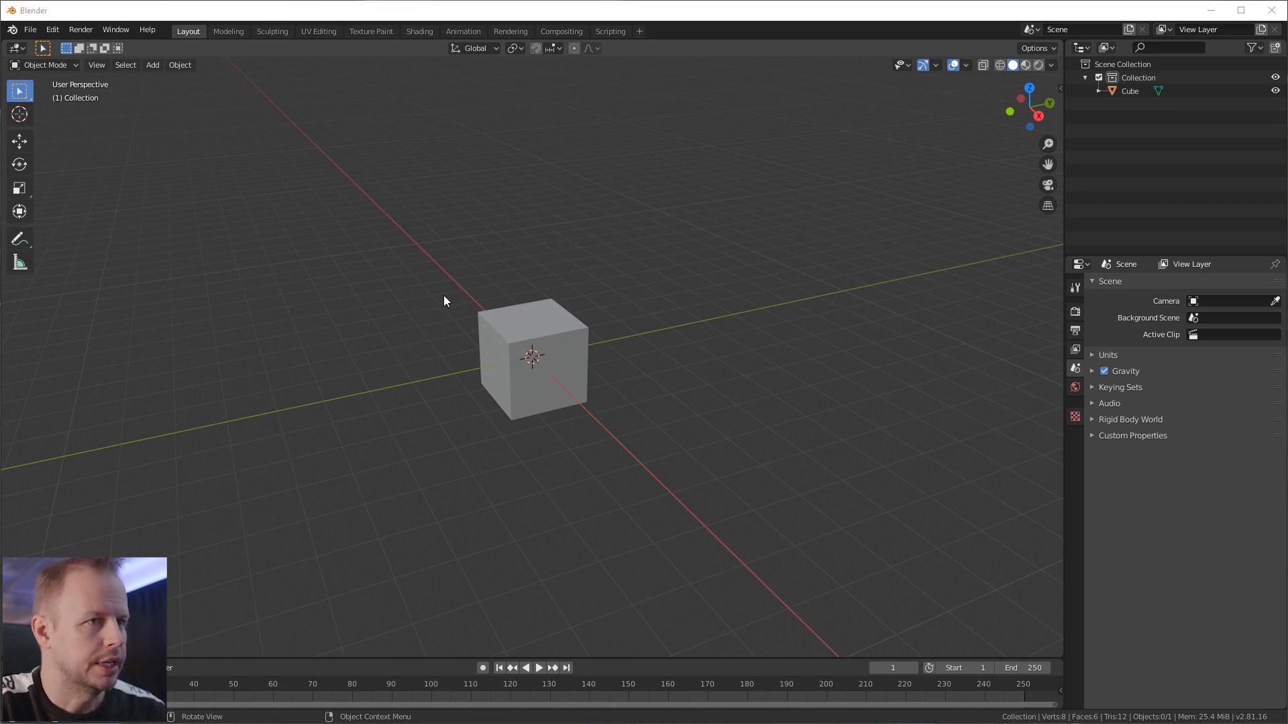
{"action": "left_click", "coordinate": [549, 335]}
{"action": "key", "text": "Delete"}
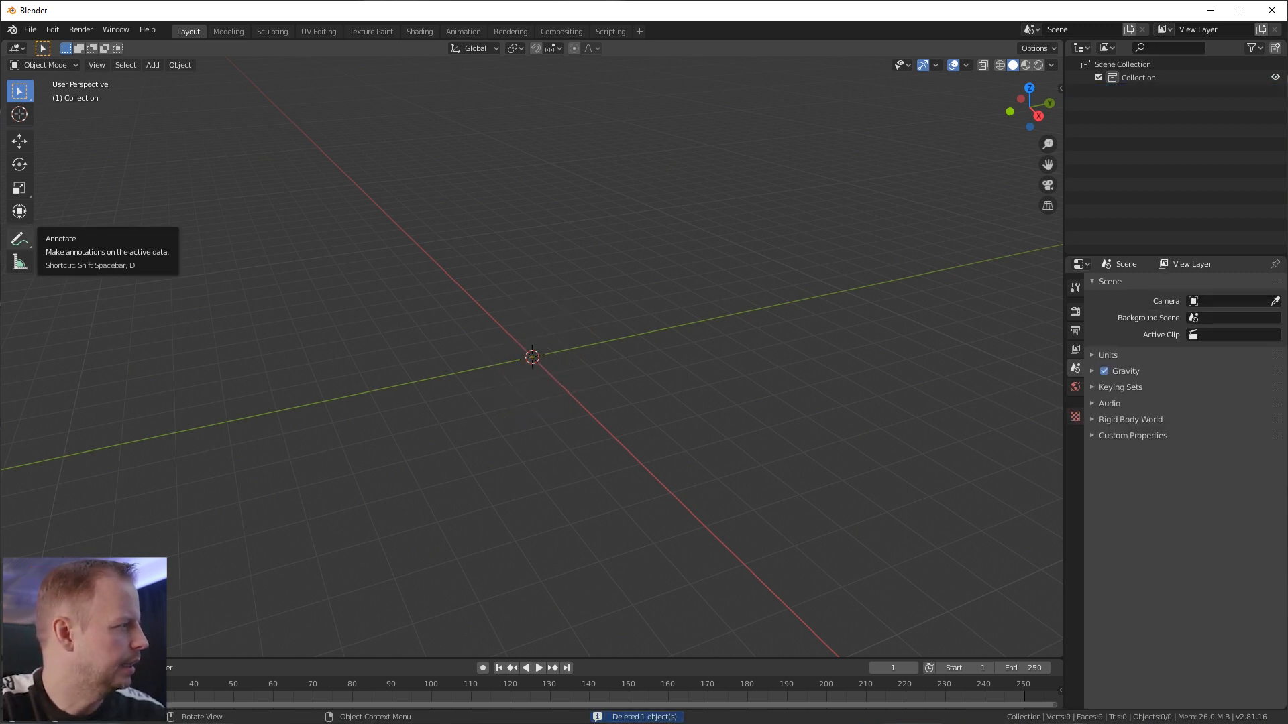
Step: Add the Spitfire front-view image as a reference in the front orthographic view, centred on the world origin
{"action": "key", "text": "KP_1"}
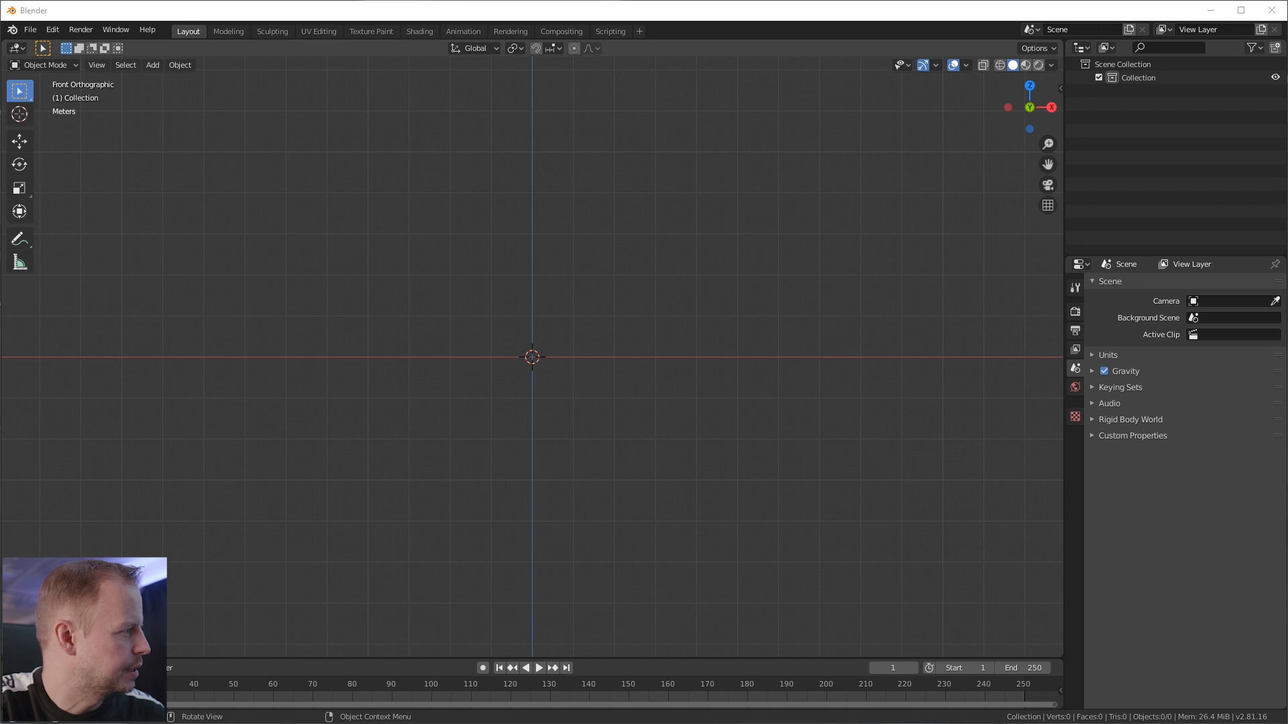
{"action": "left_click_drag", "start_coordinate": [542, 360], "coordinate": [543, 365]}
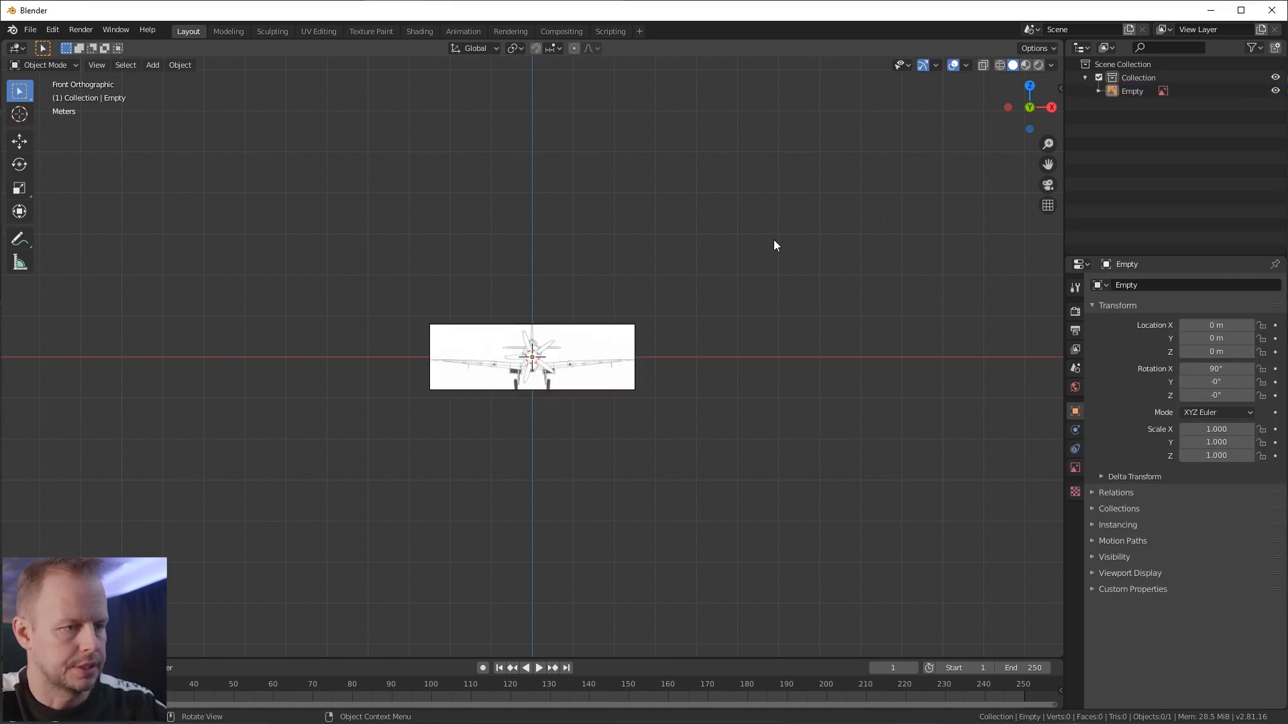
{"action": "key", "text": "KP_3"}
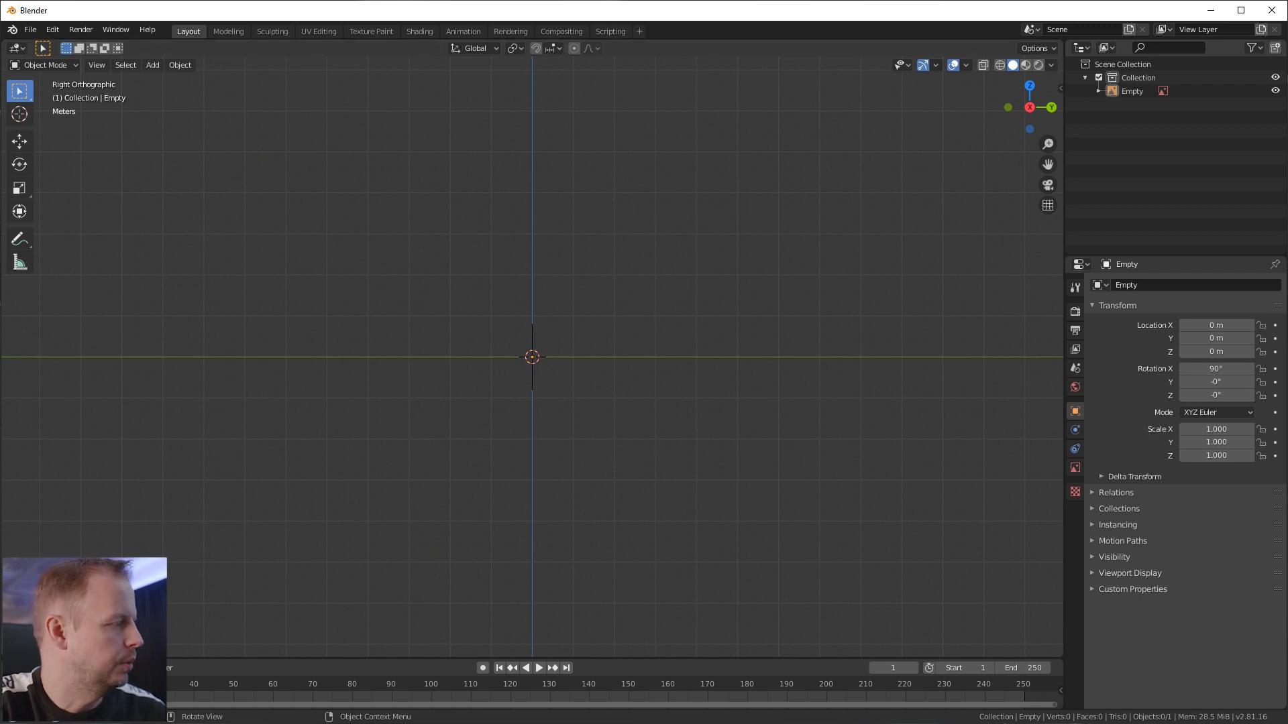
{"action": "middle_click_drag", "start_coordinate": [511, 285], "coordinate": [457, 359]}
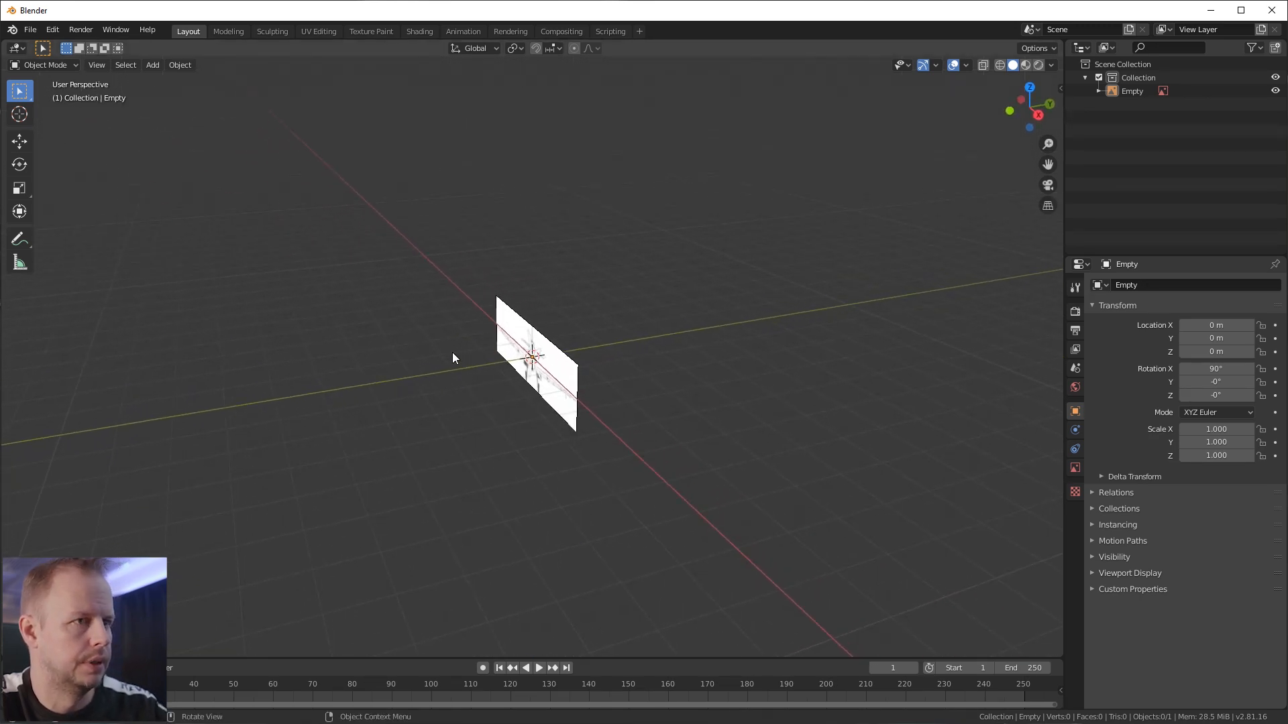
Step: Add the Spitfire side-view image as a reference in the right orthographic view and reset its location to the world origin
{"action": "key", "text": "KP_3"}
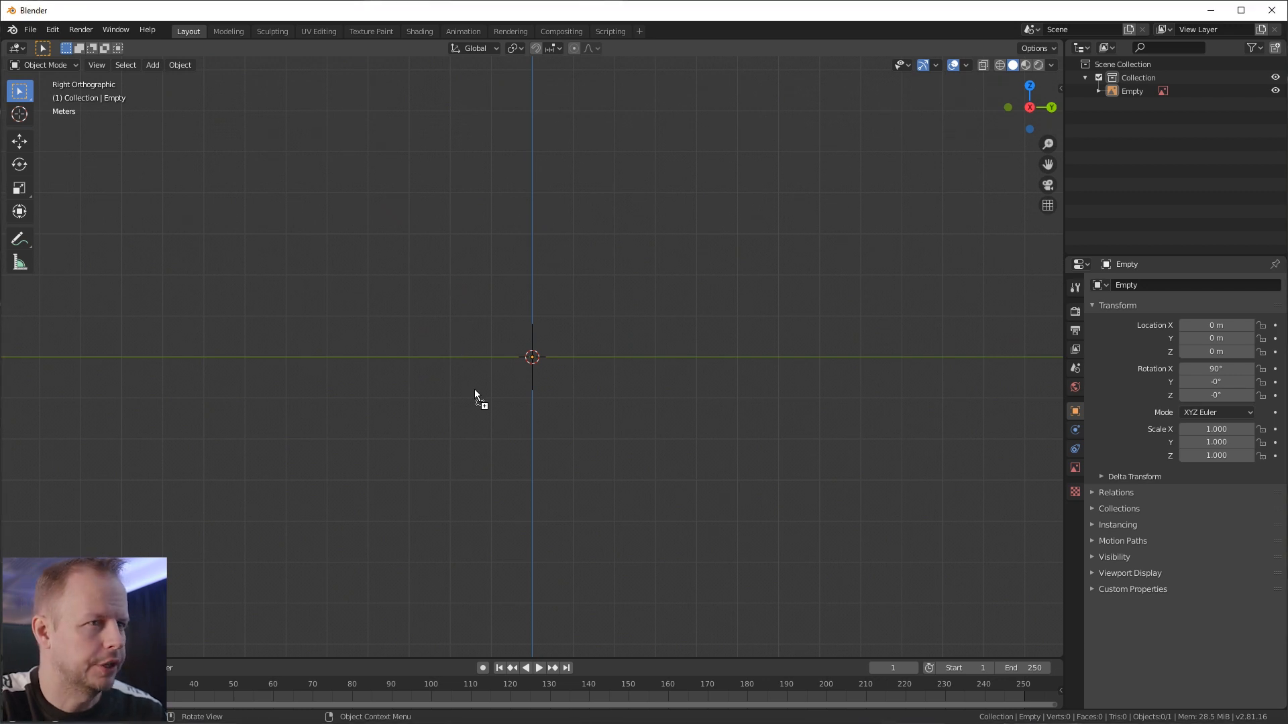
{"action": "left_click_drag", "start_coordinate": [473, 415], "coordinate": [447, 424]}
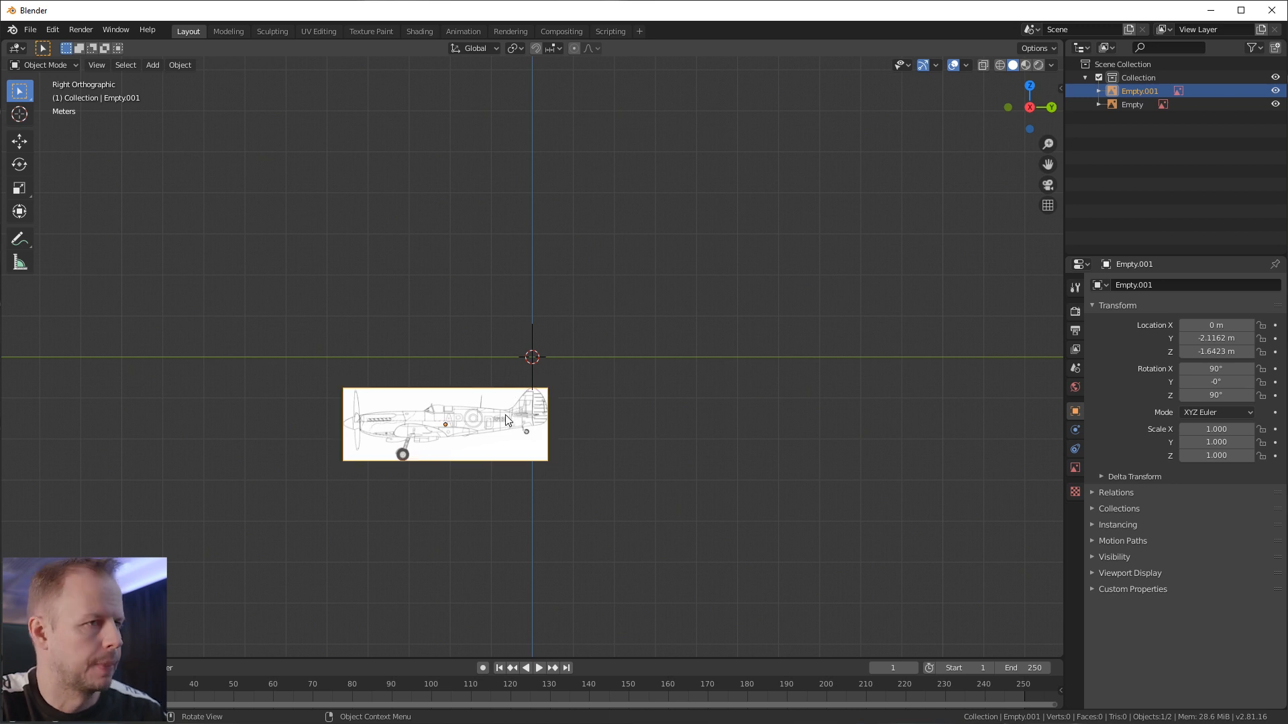
{"action": "key", "text": "alt+g"}
{"action": "middle_click_drag", "start_coordinate": [707, 351], "coordinate": [709, 401]}
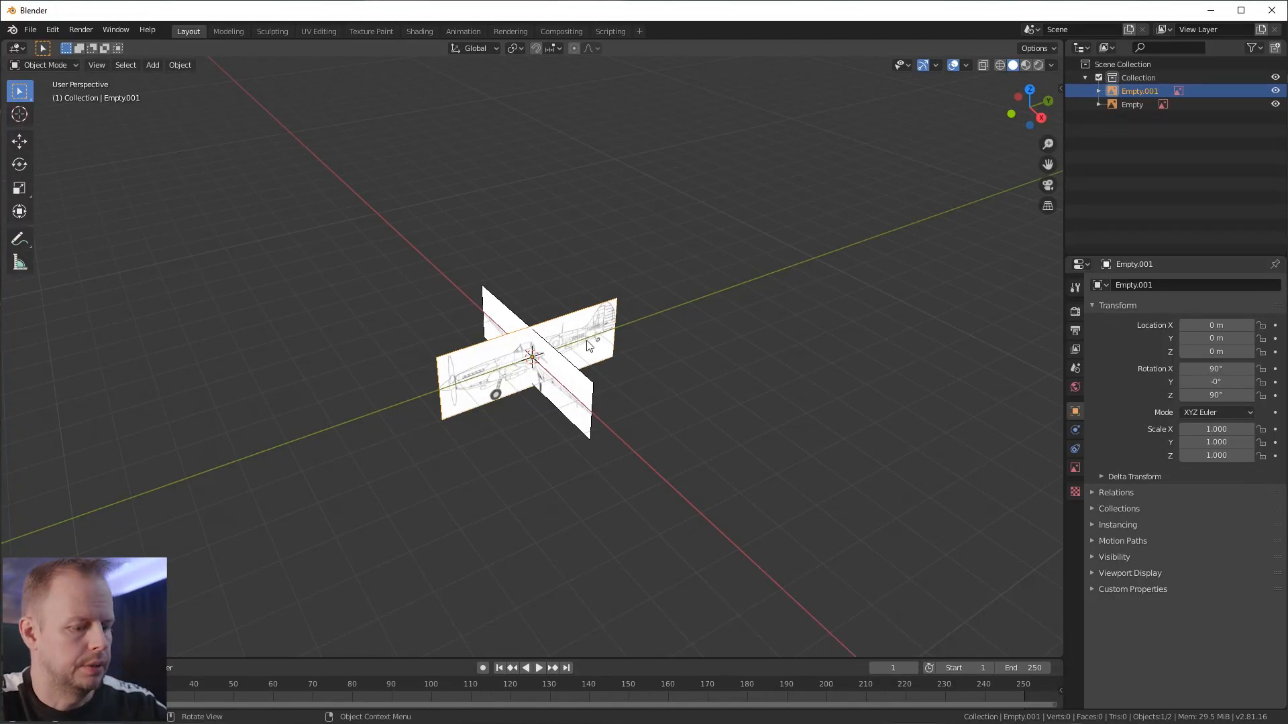
Step: Add the Spitfire top-view image as a reference in the top orthographic view and reset its location to the world origin
{"action": "key", "text": "KP_7"}
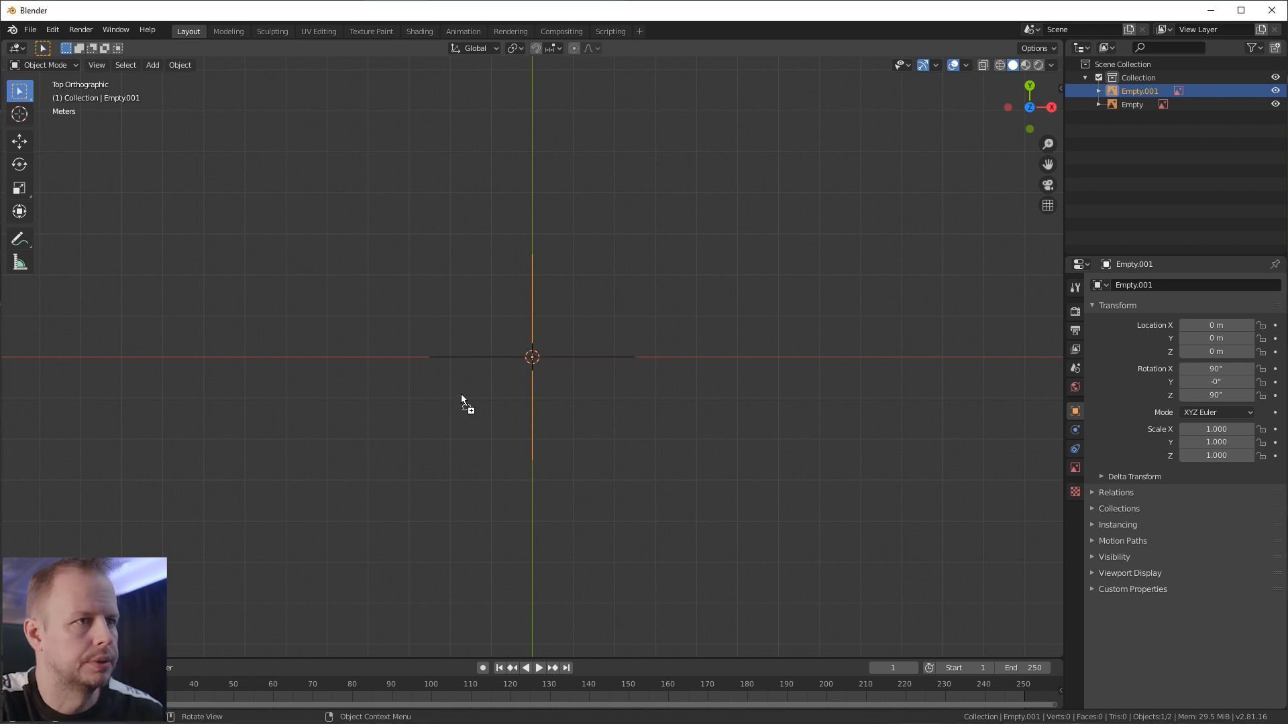
{"action": "left_click_drag", "start_coordinate": [463, 402], "coordinate": [461, 395]}
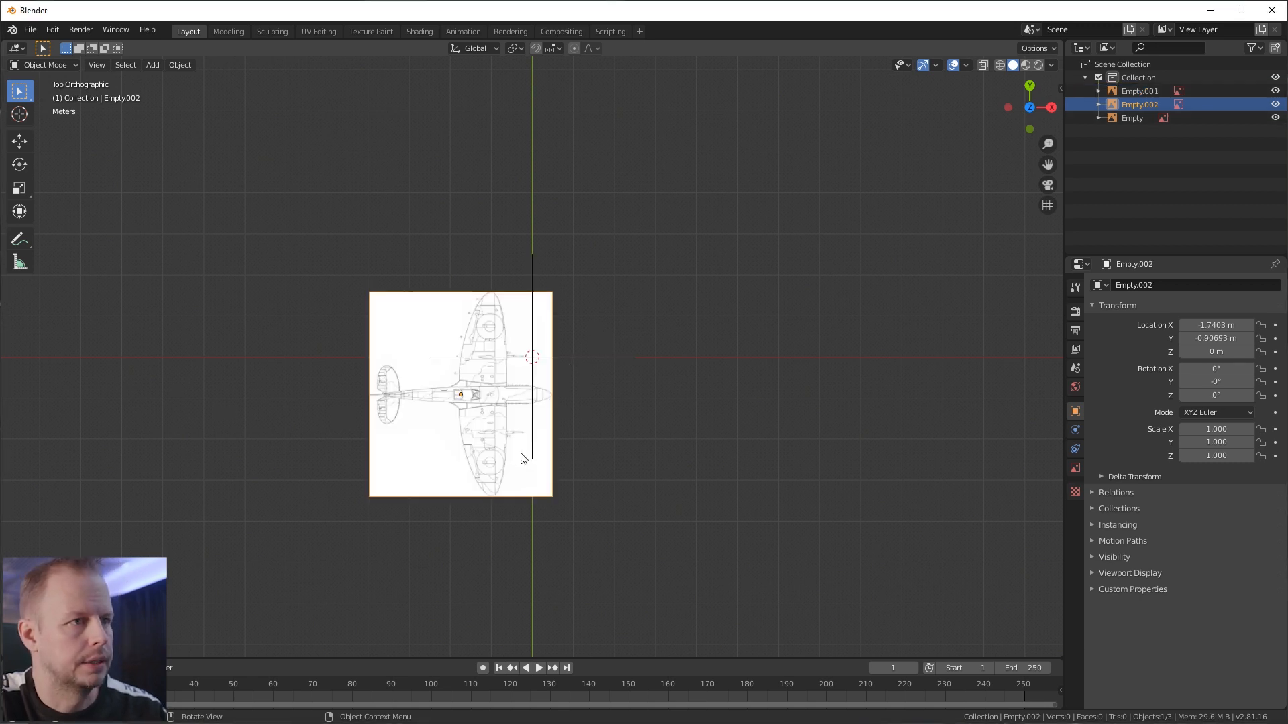
{"action": "key", "text": "alt+g"}
{"action": "middle_click_drag", "start_coordinate": [641, 337], "coordinate": [641, 497]}
{"action": "key", "text": "KP_1"}
{"action": "middle_click_drag", "start_coordinate": [711, 356], "coordinate": [607, 356]}
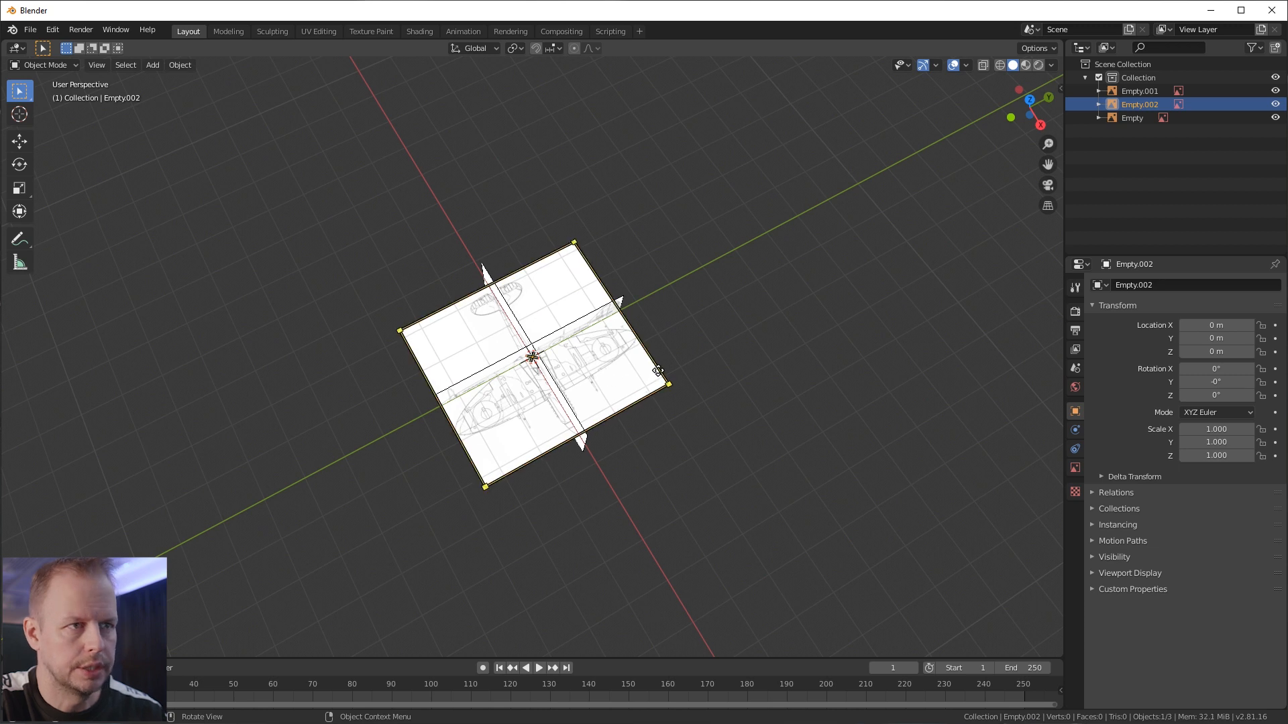
Step: Rotate the top-view reference image -90° about the global Z axis
{"action": "key", "text": "r"}
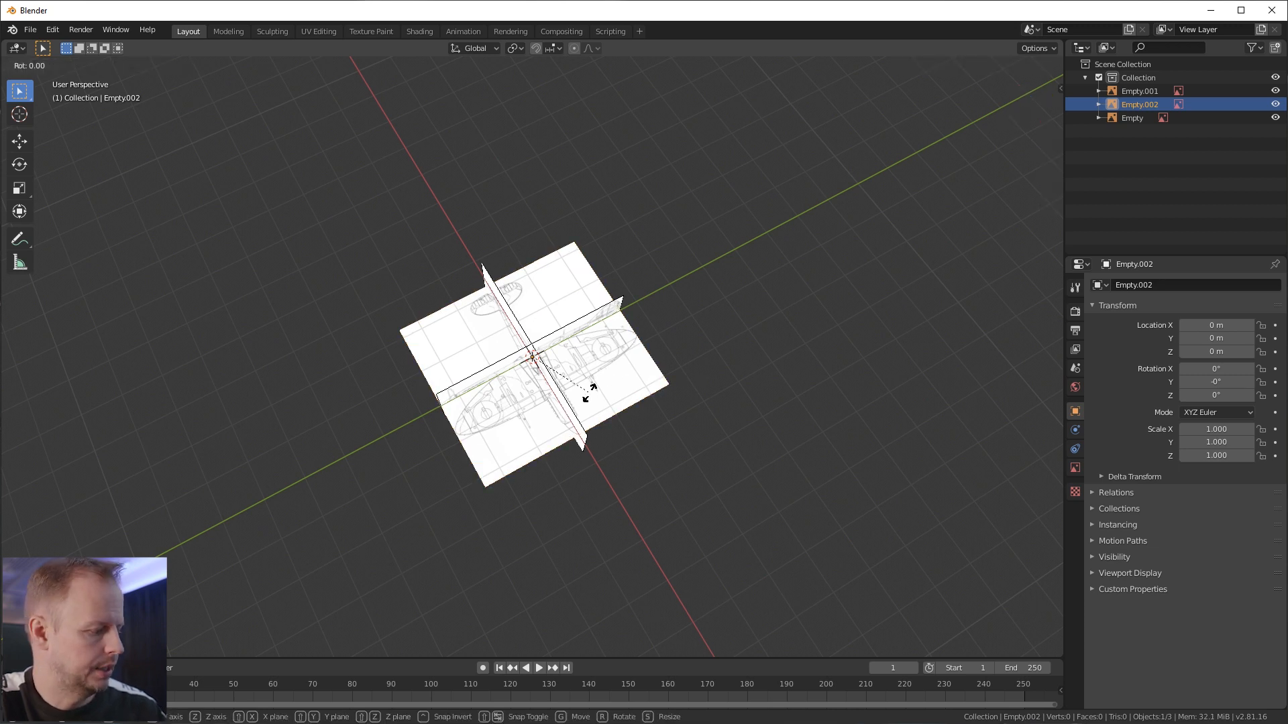
{"action": "key", "text": "z"}
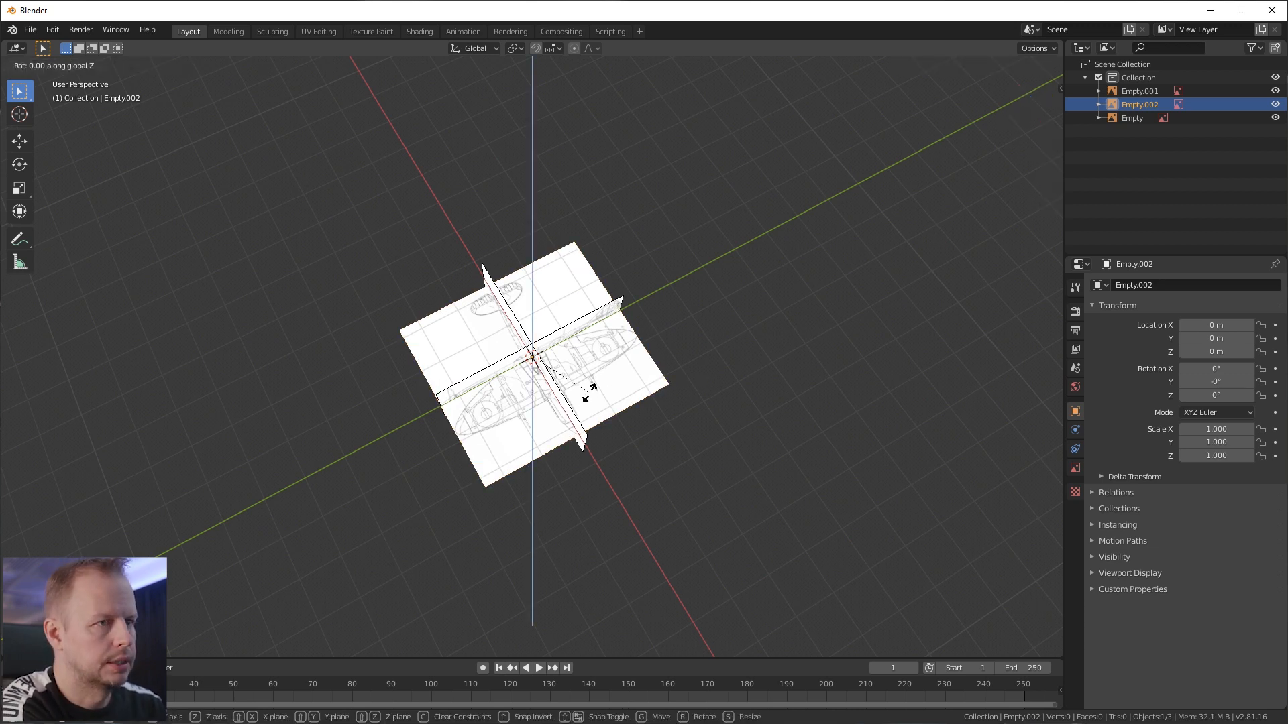
{"action": "type", "text": "-90"}
{"action": "key", "text": "Return"}
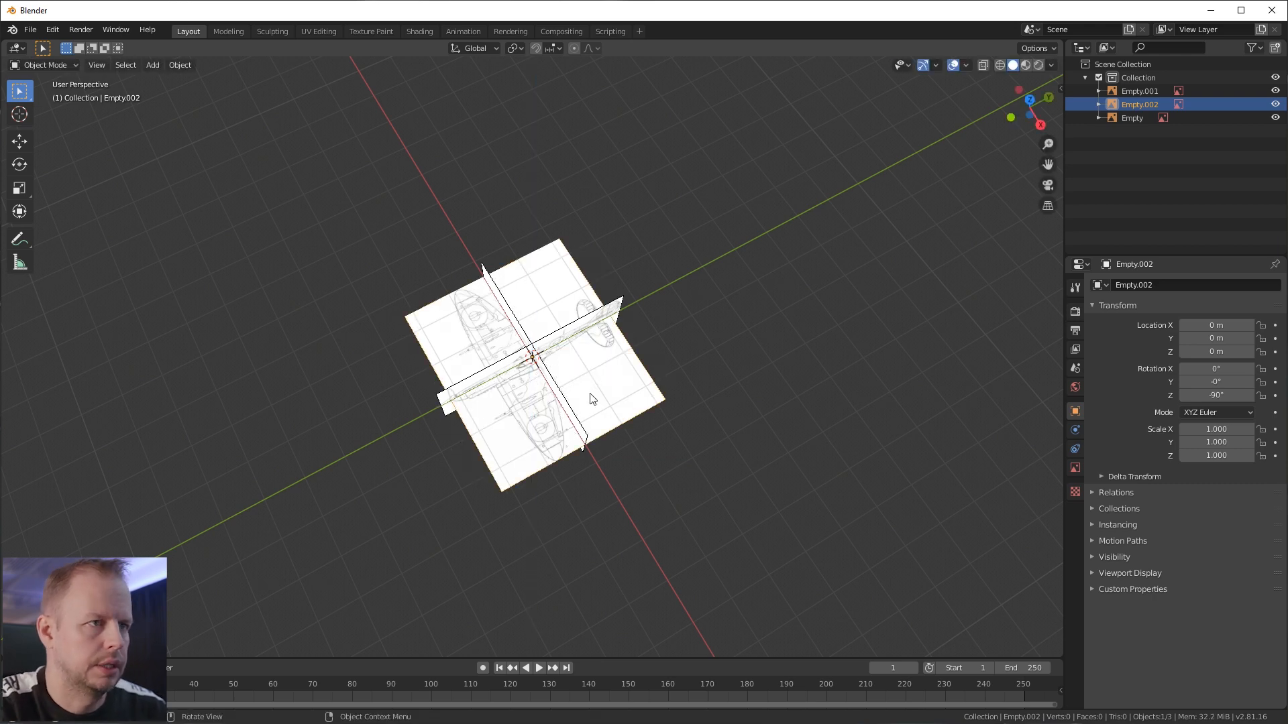
Step: Scale the side-view reference image down uniformly to about 0.888 so its fuselage length matches the top view
{"action": "middle_click_drag", "start_coordinate": [603, 382], "coordinate": [692, 413]}
{"action": "left_click", "coordinate": [751, 323]}
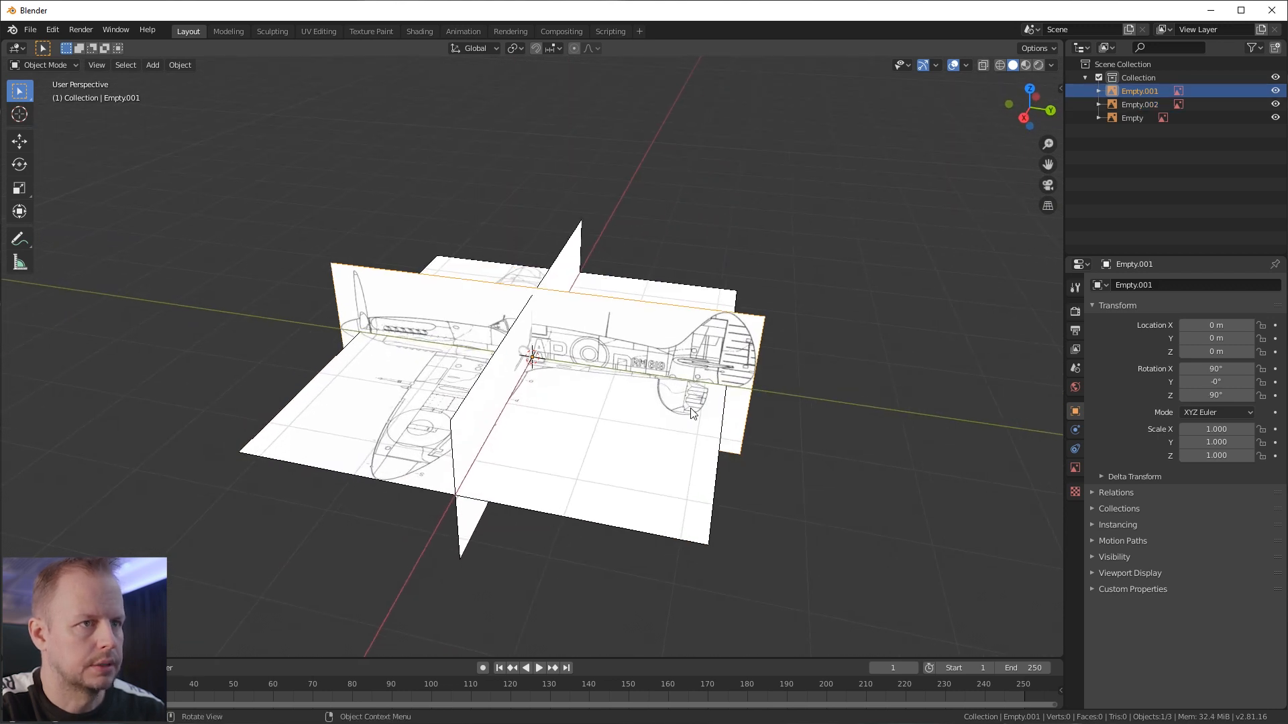
{"action": "left_click", "coordinate": [650, 466]}
{"action": "left_click", "coordinate": [760, 327]}
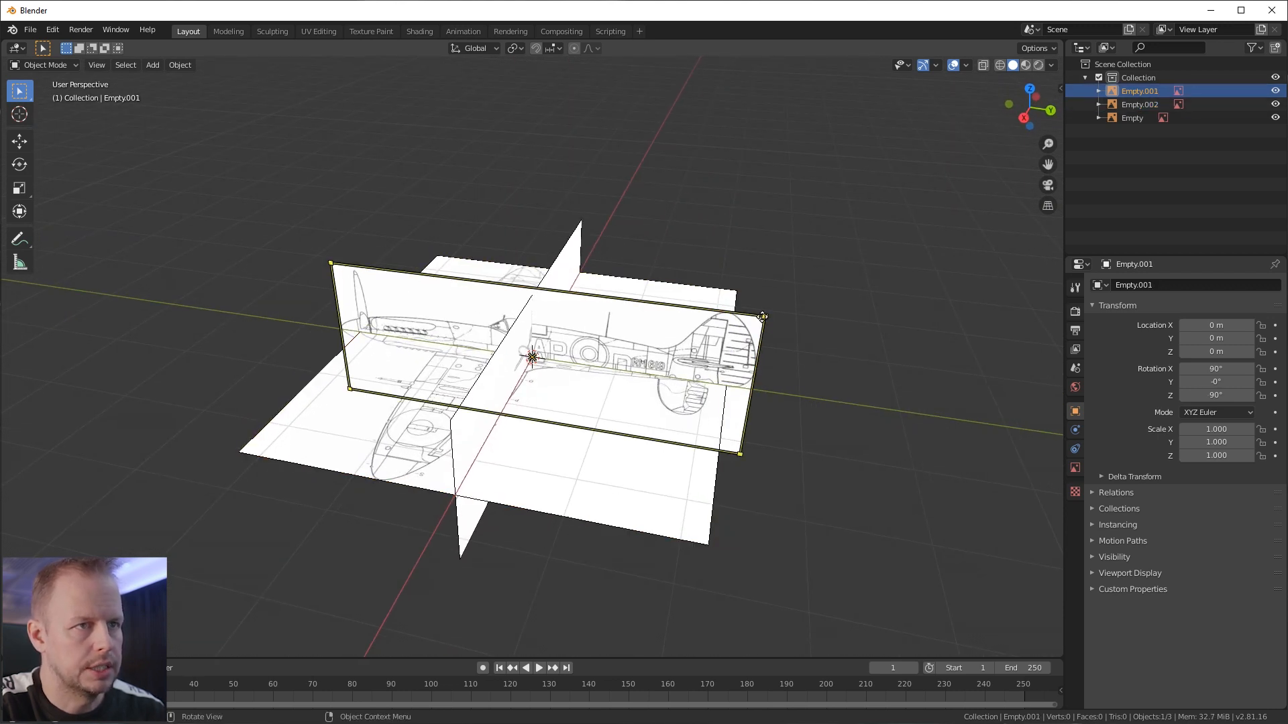
{"action": "key", "text": "s"}
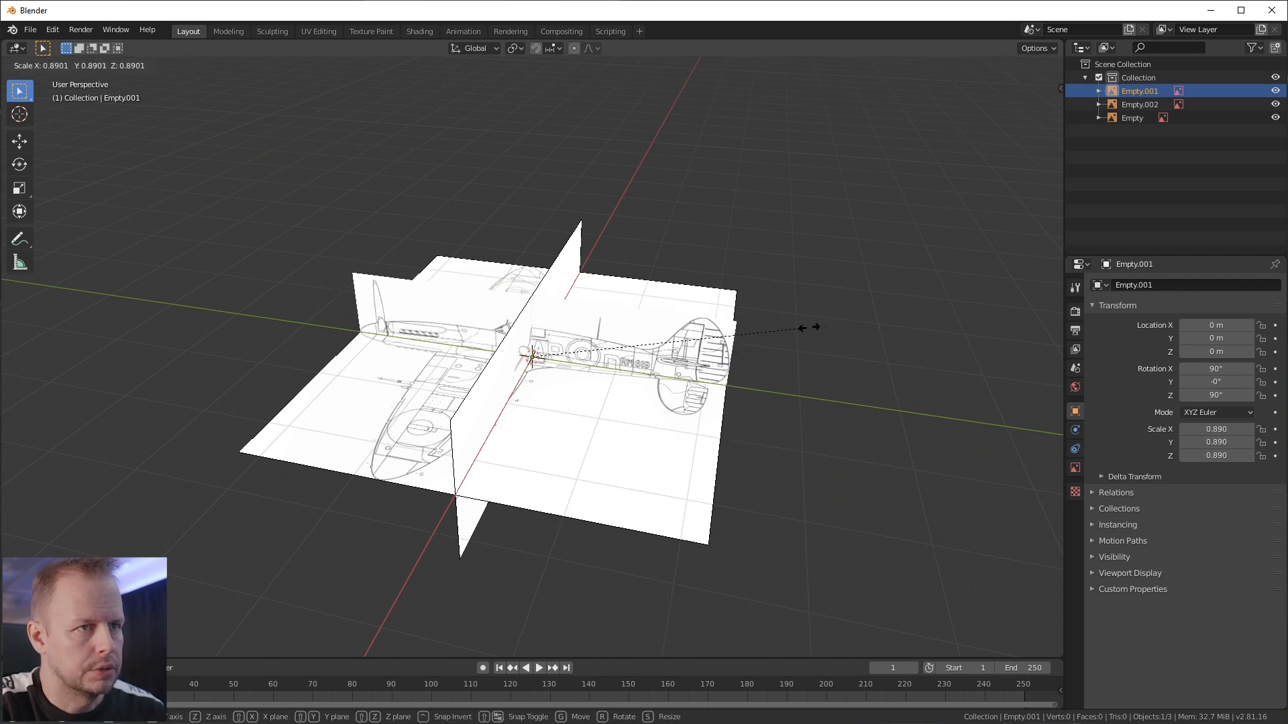
{"action": "left_click", "coordinate": [808, 326]}
Step: Examine the alignment of the three reference images in the front orthographic view and from several perspective angles
{"action": "middle_click_drag", "start_coordinate": [808, 326], "coordinate": [697, 349]}
{"action": "scroll", "coordinate": [604, 389], "scroll_direction": "up", "scroll_amount": 3}
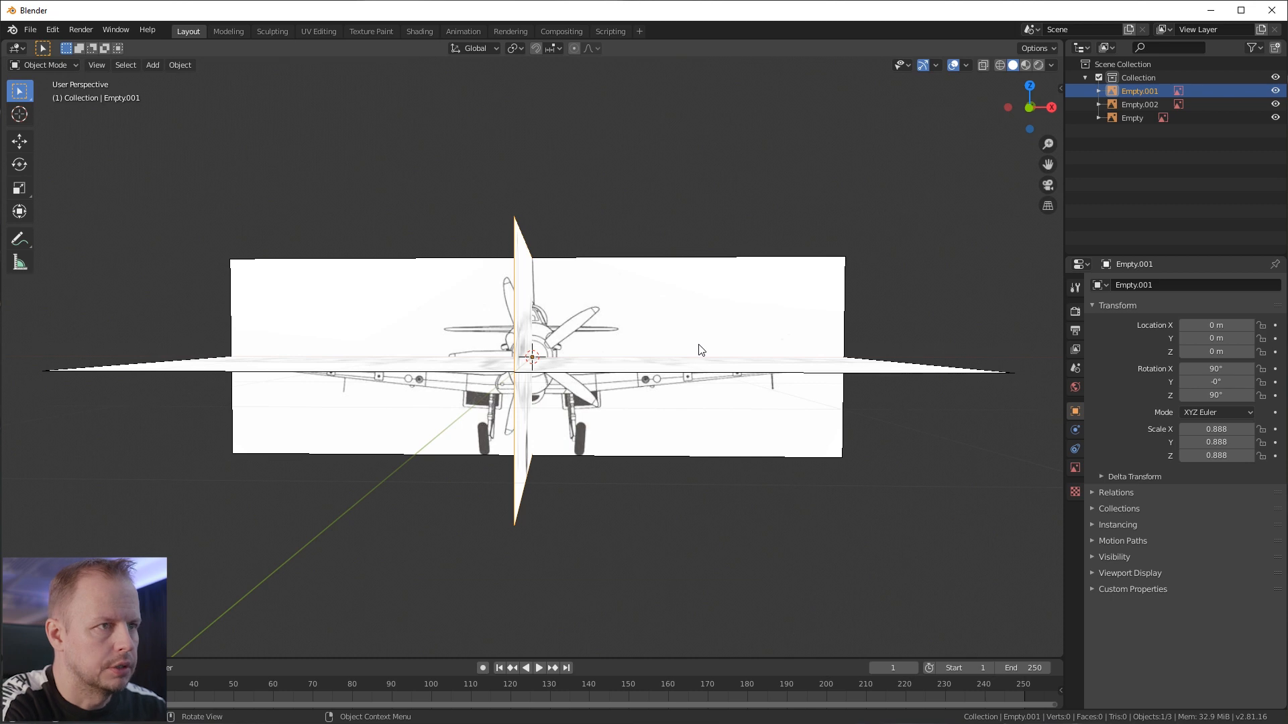
{"action": "key", "text": "KP_1"}
{"action": "scroll", "coordinate": [565, 387], "scroll_direction": "up", "scroll_amount": 6}
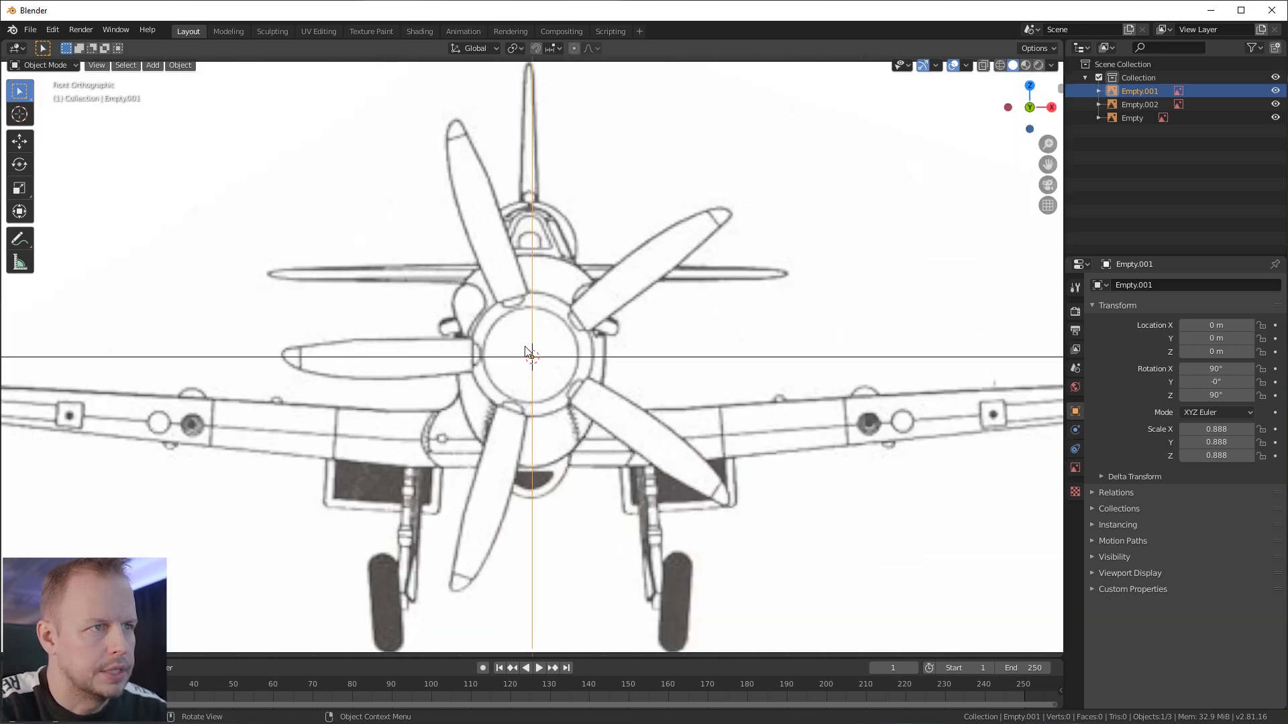
{"action": "scroll", "coordinate": [535, 348], "scroll_direction": "down", "scroll_amount": 5}
{"action": "middle_click_drag", "start_coordinate": [535, 347], "coordinate": [783, 282]}
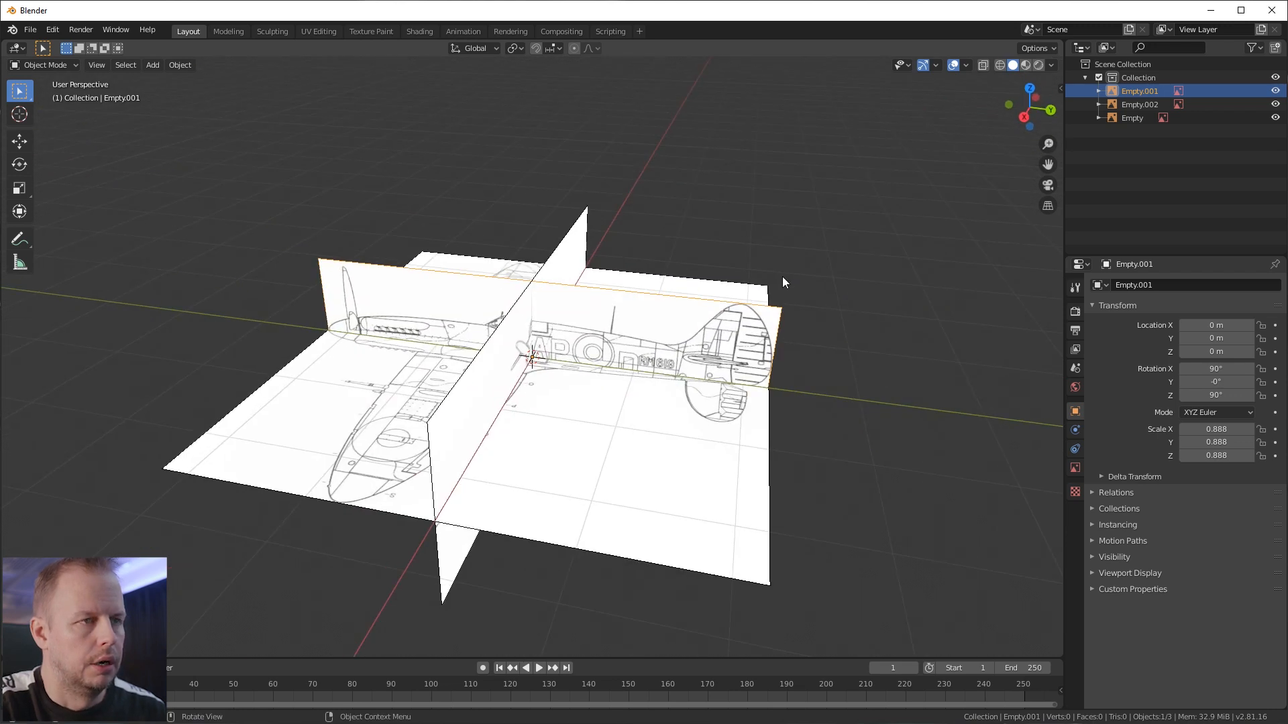
{"action": "scroll", "coordinate": [782, 280], "scroll_direction": "down", "scroll_amount": 3}
{"action": "middle_click_drag", "start_coordinate": [698, 287], "coordinate": [751, 299]}
{"action": "scroll", "coordinate": [772, 305], "scroll_direction": "up", "scroll_amount": 4}
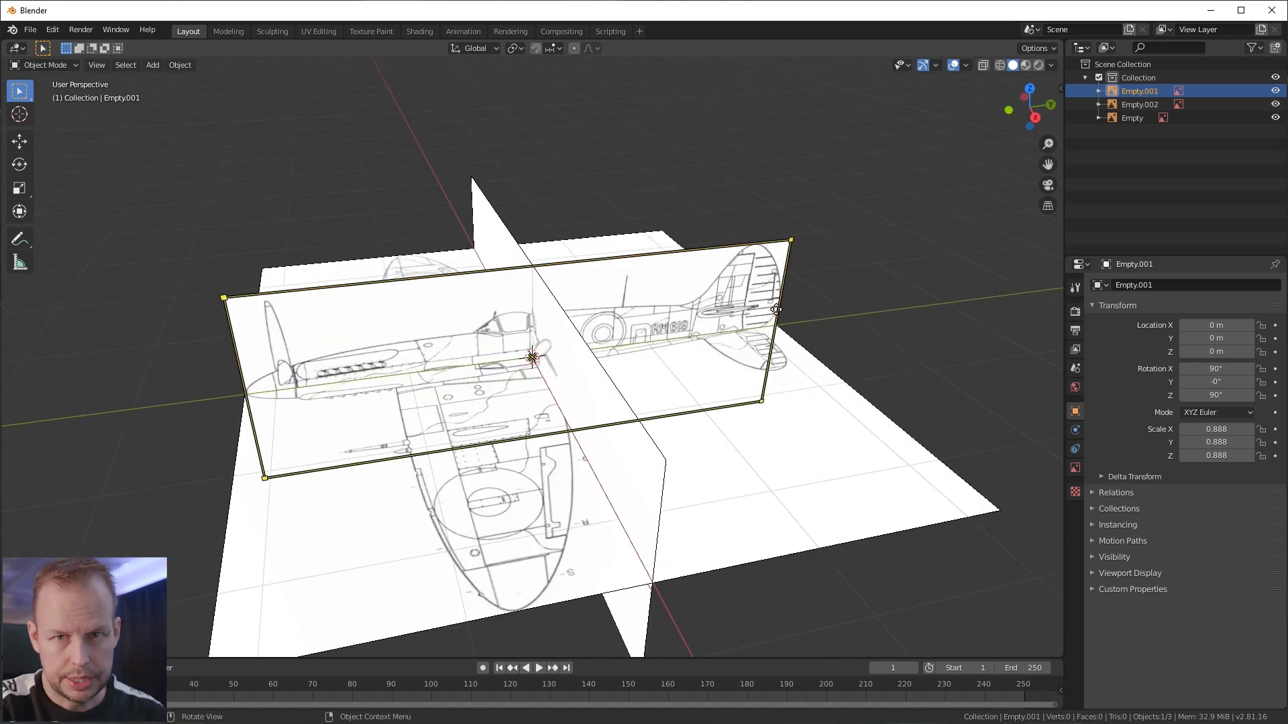
Step: Enable alpha on the front-view reference image, set its transparency to 0.3 and clear the selection
{"action": "left_click", "coordinate": [556, 336]}
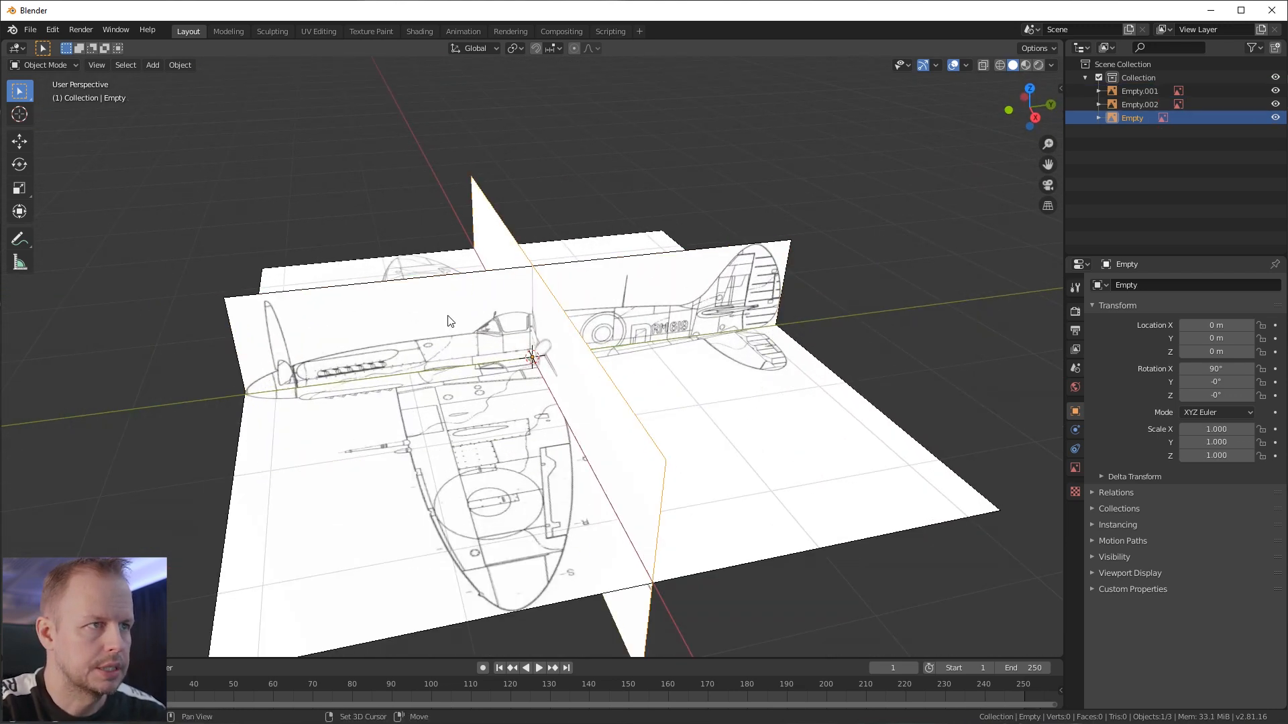
{"action": "key", "text": "a"}
{"action": "key", "text": "alt+a"}
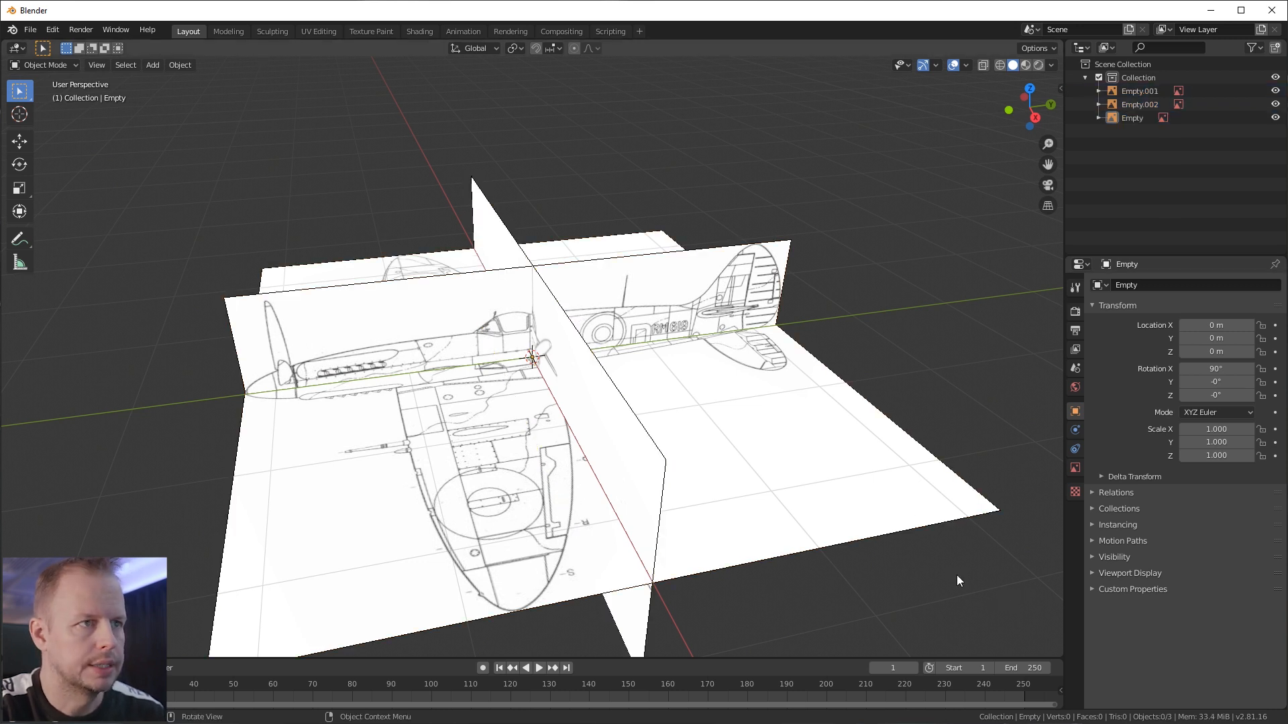
{"action": "key", "text": "a"}
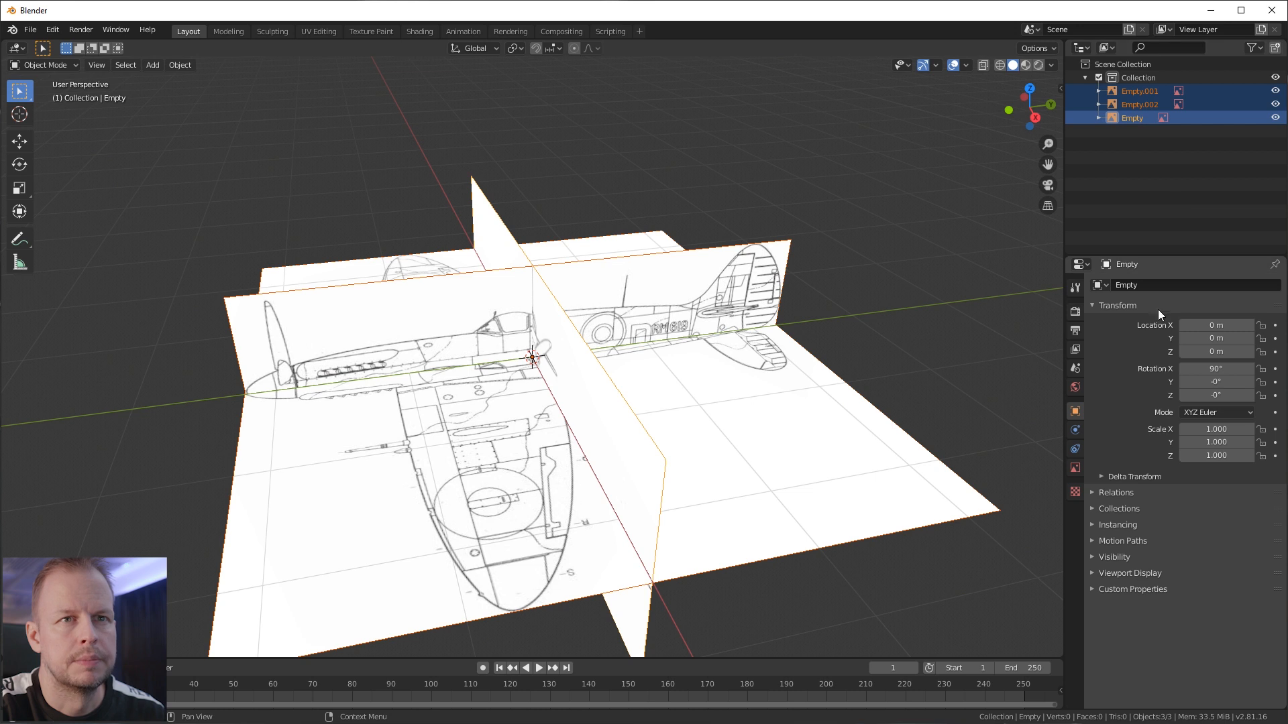
{"action": "left_click", "coordinate": [1076, 469]}
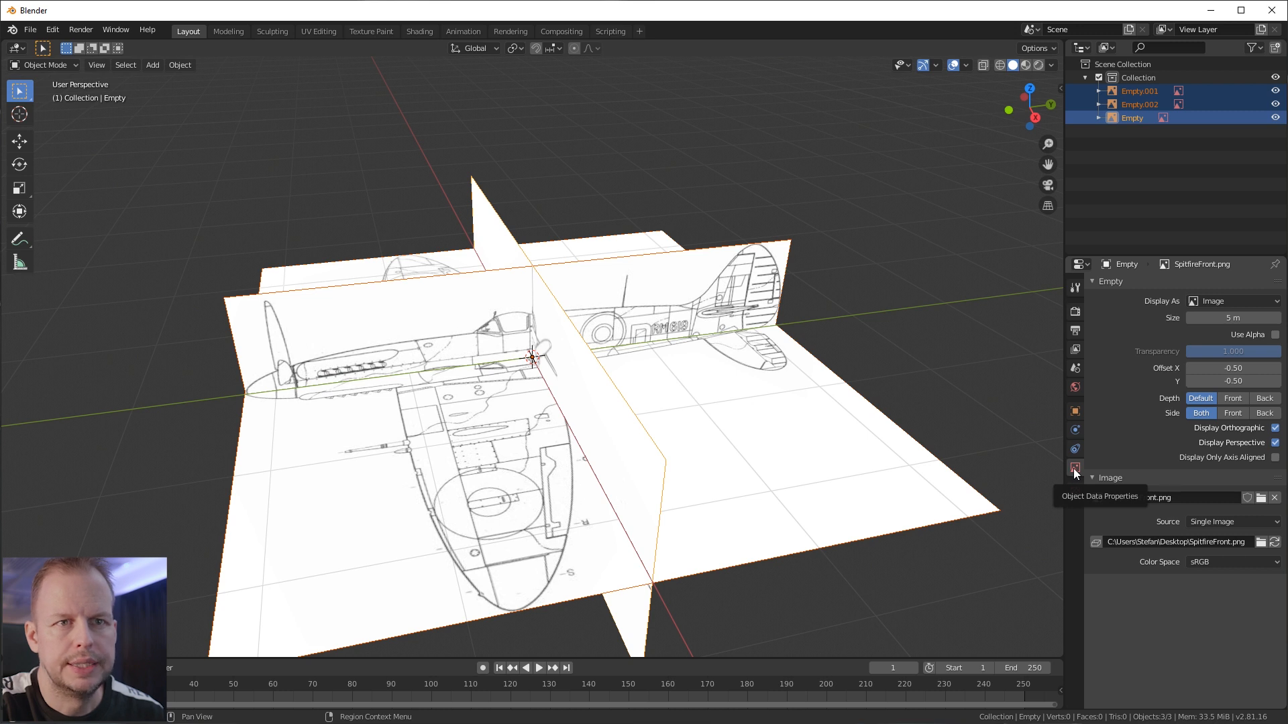
{"action": "left_click", "coordinate": [1275, 336]}
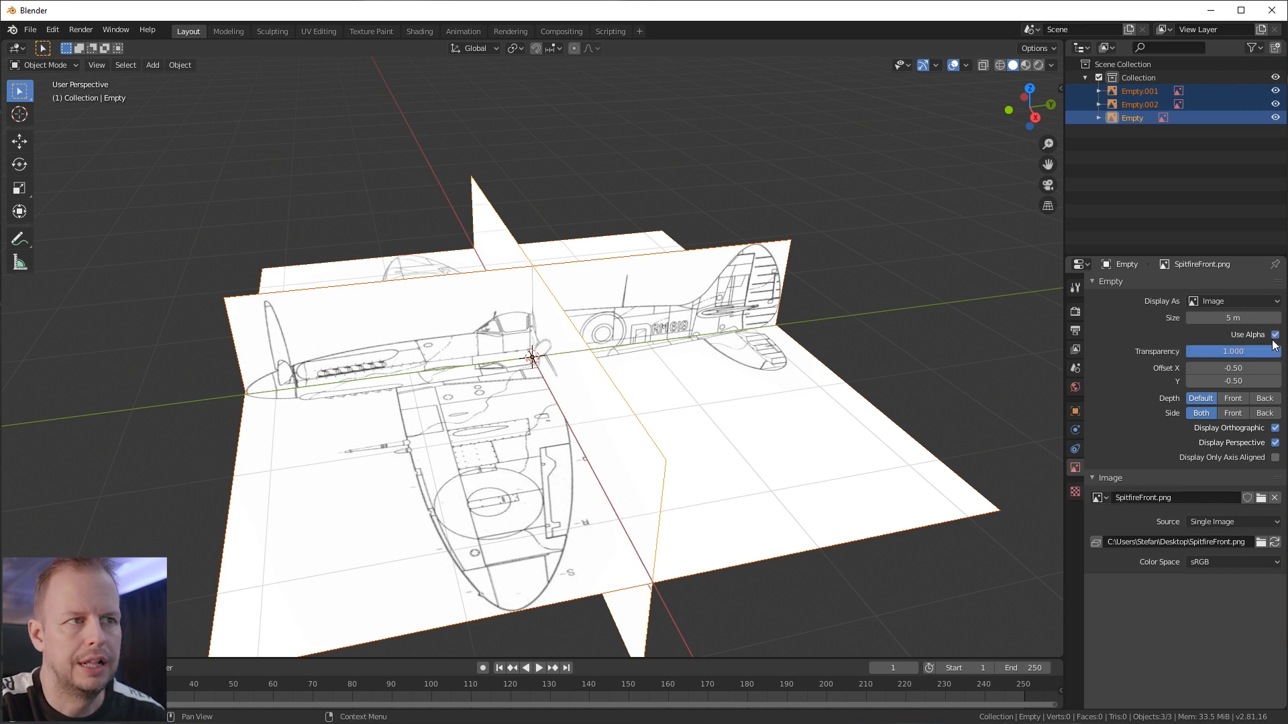
{"action": "left_click", "coordinate": [1242, 352]}
{"action": "type", "text": "0."}
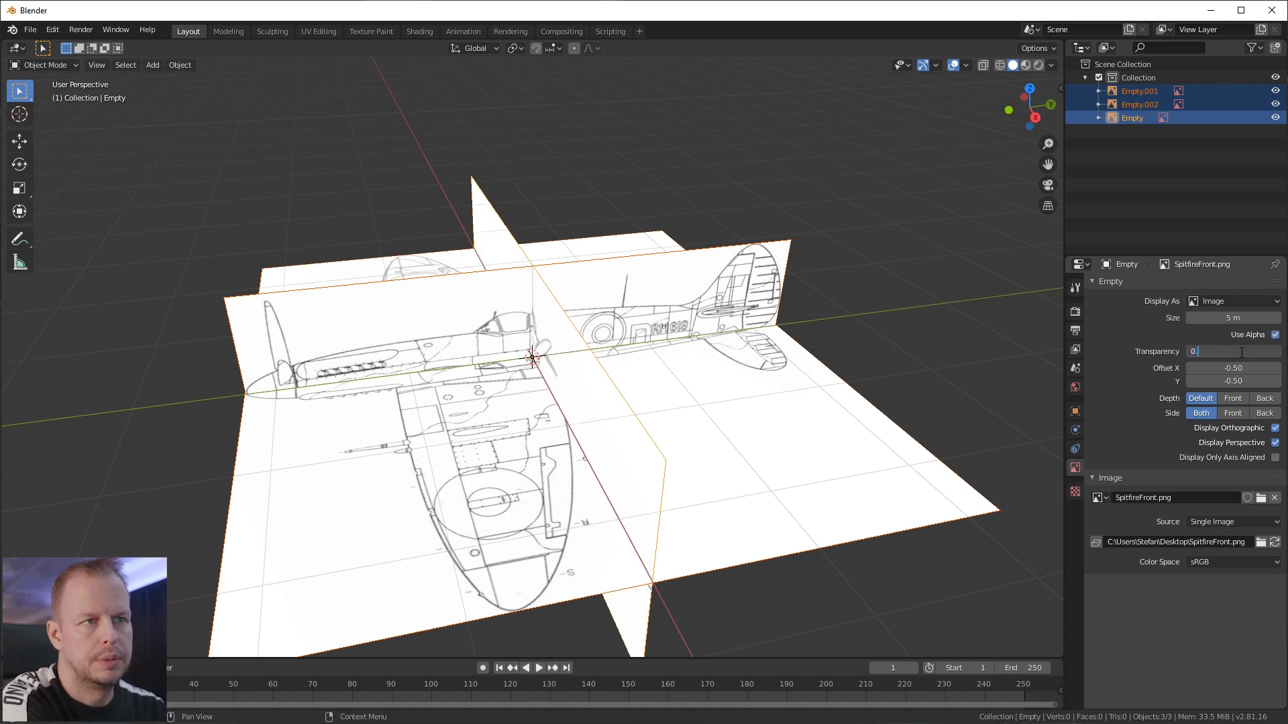
{"action": "type", "text": "3"}
{"action": "key", "text": "Return"}
{"action": "left_click", "coordinate": [904, 272]}
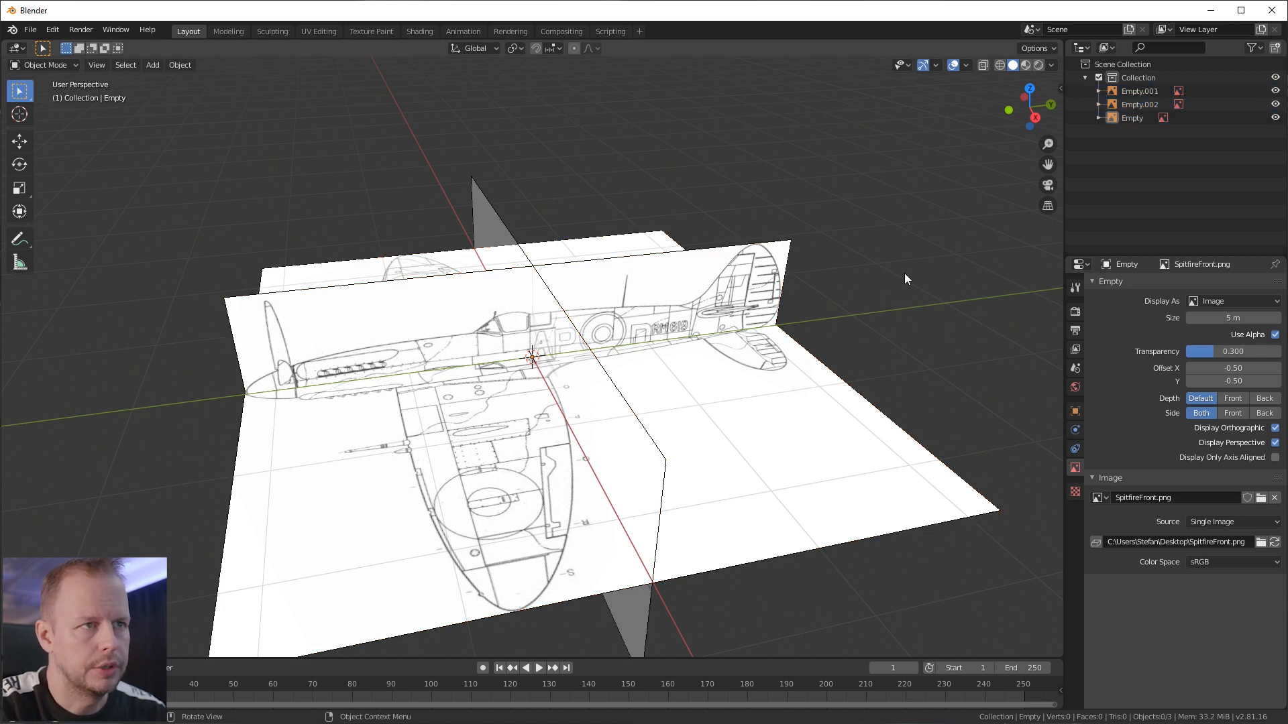
Step: Enable alpha on the side-view reference image and set its transparency to 0.3
{"action": "left_click", "coordinate": [1140, 90]}
{"action": "left_click", "coordinate": [1275, 335]}
{"action": "left_click", "coordinate": [1247, 350]}
{"action": "type", "text": "0.3"}
{"action": "key", "text": "Return"}
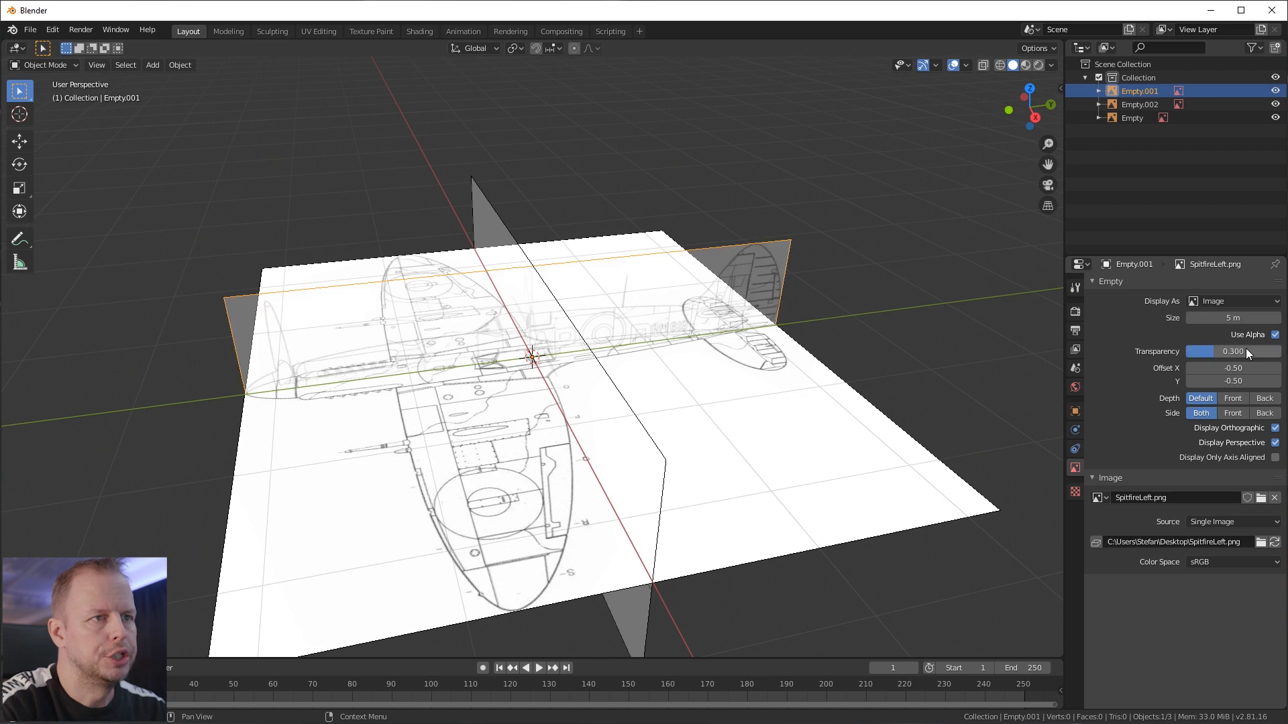
Step: Enable alpha on the top-view reference image and set its transparency to 0.3
{"action": "left_click", "coordinate": [802, 406]}
{"action": "left_click", "coordinate": [1275, 335]}
{"action": "left_click", "coordinate": [1265, 350]}
{"action": "type", "text": "0.3"}
{"action": "key", "text": "Return"}
{"action": "middle_click_drag", "start_coordinate": [893, 219], "coordinate": [872, 201]}
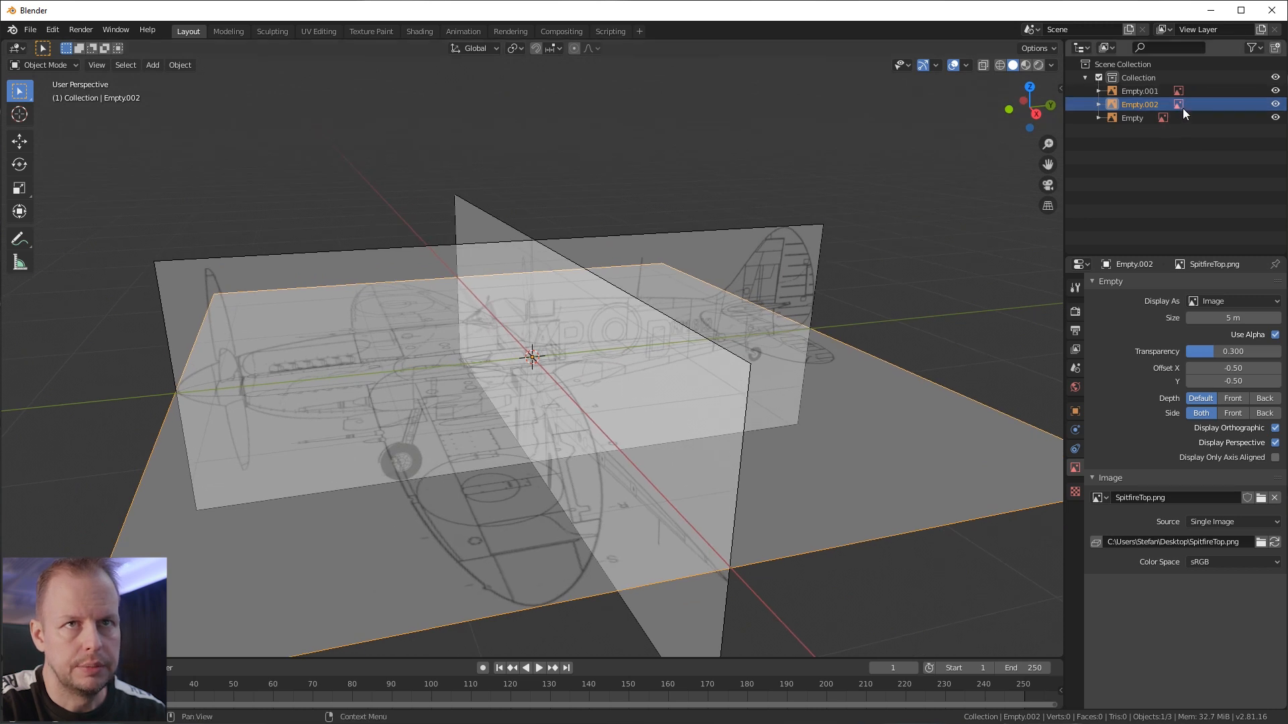
Step: Rename the top-view reference image object to Top
{"action": "double_click", "coordinate": [1138, 103]}
{"action": "left_click", "coordinate": [823, 180]}
{"action": "left_click", "coordinate": [823, 179]}
{"action": "left_click", "coordinate": [961, 383]}
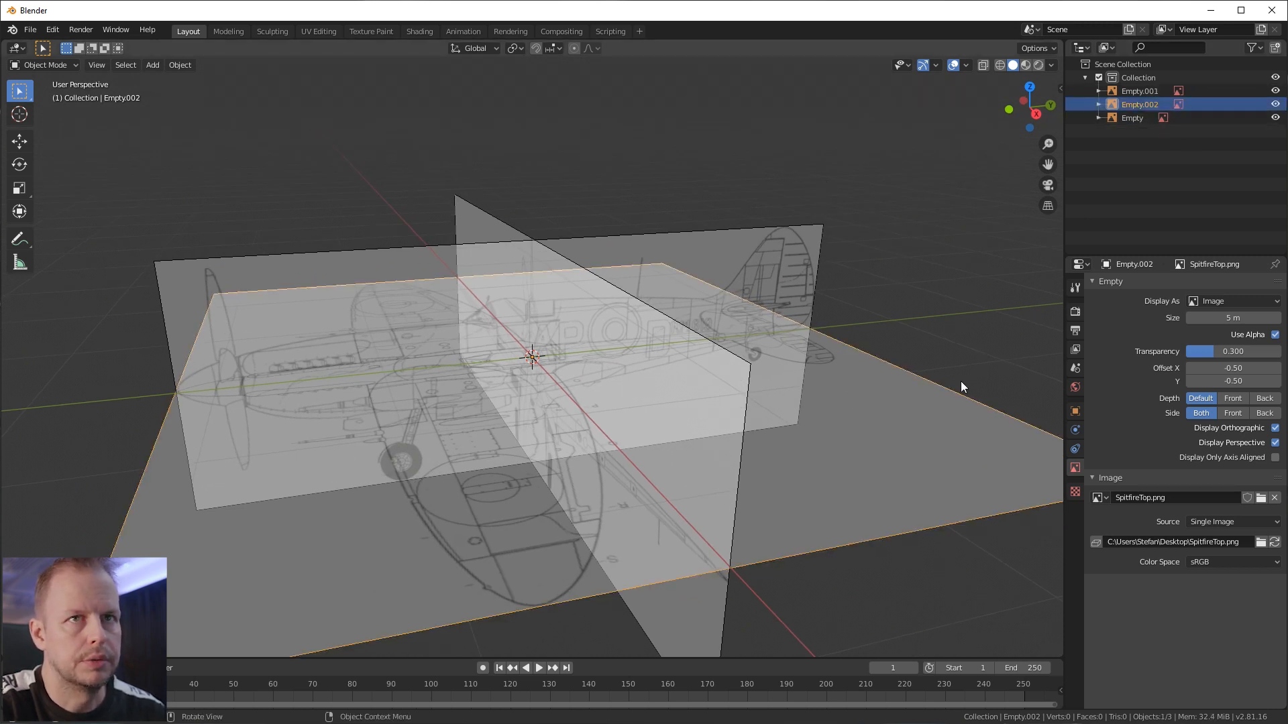
{"action": "double_click", "coordinate": [1144, 101]}
{"action": "type", "text": "Top"}
{"action": "key", "text": "Return"}
Step: Rename the front-view reference image object to Front and the side-view one to Side
{"action": "double_click", "coordinate": [1140, 103]}
{"action": "type", "text": "Front"}
{"action": "key", "text": "Return"}
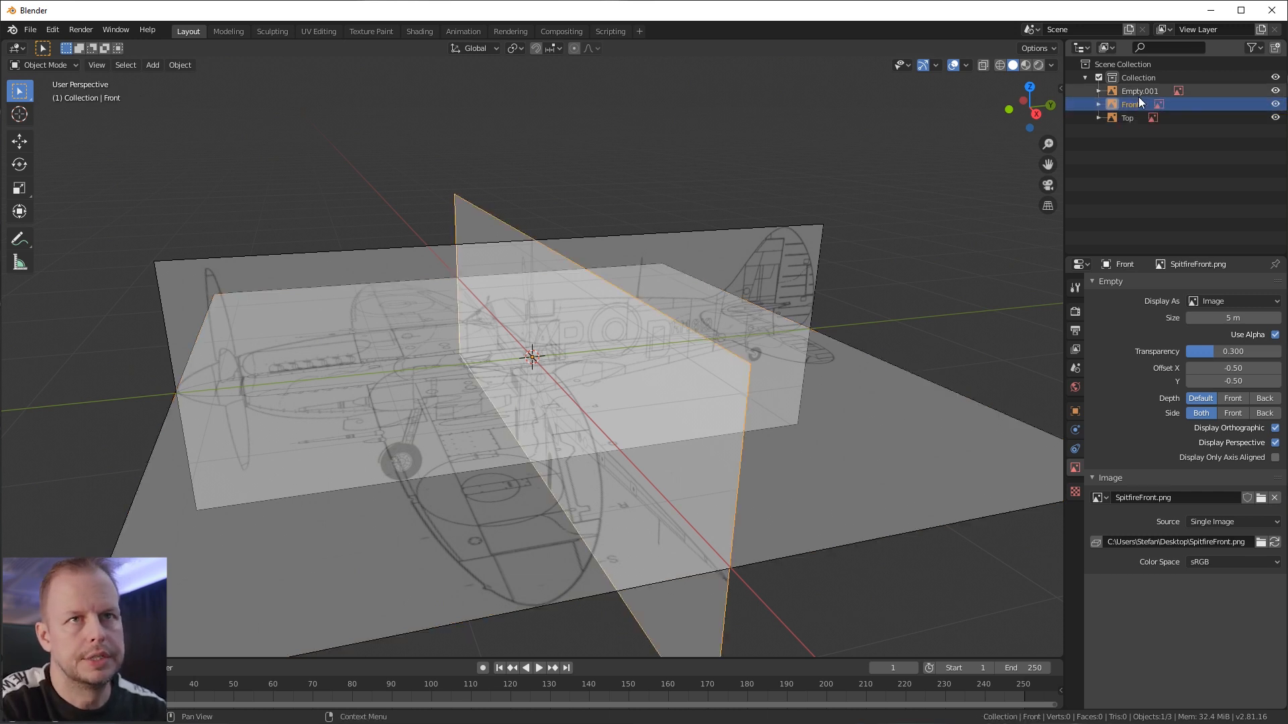
{"action": "double_click", "coordinate": [1138, 96]}
{"action": "type", "text": "Side"}
{"action": "key", "text": "Return"}
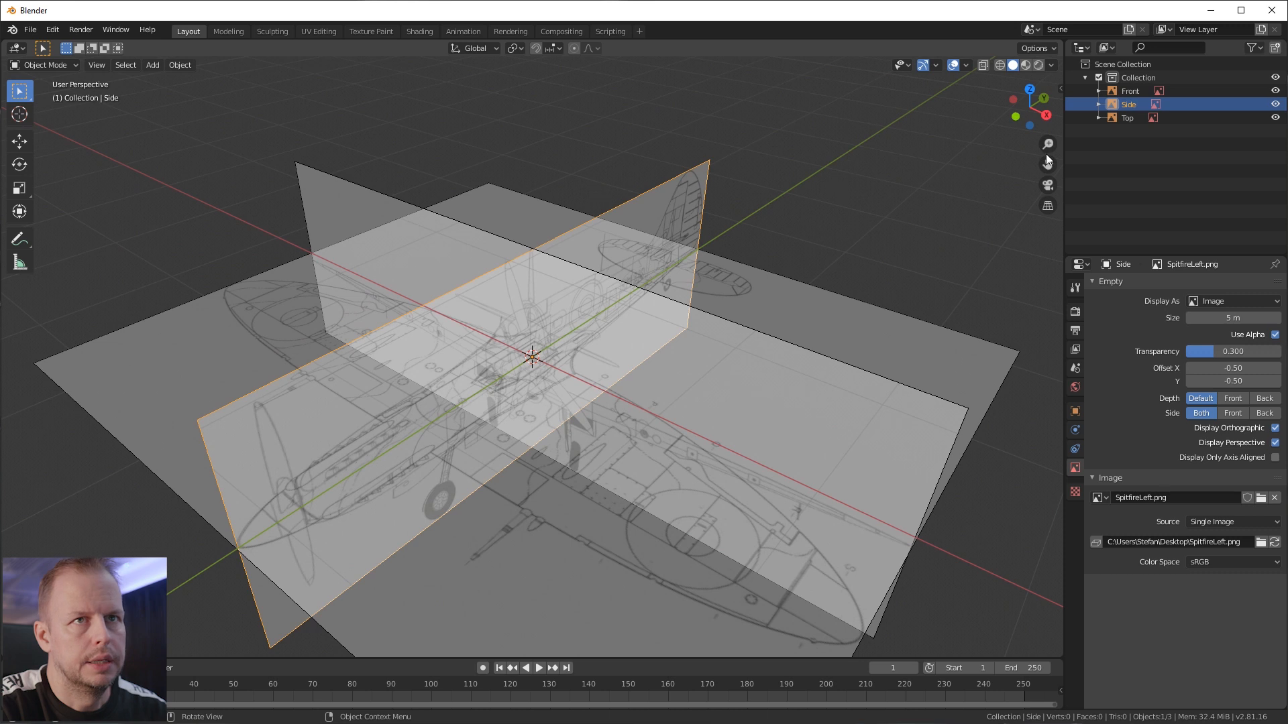
Step: Create a new collection in the scene and name it Reference
{"action": "right_click", "coordinate": [1122, 151]}
{"action": "mouse_move", "coordinate": [1098, 186]}
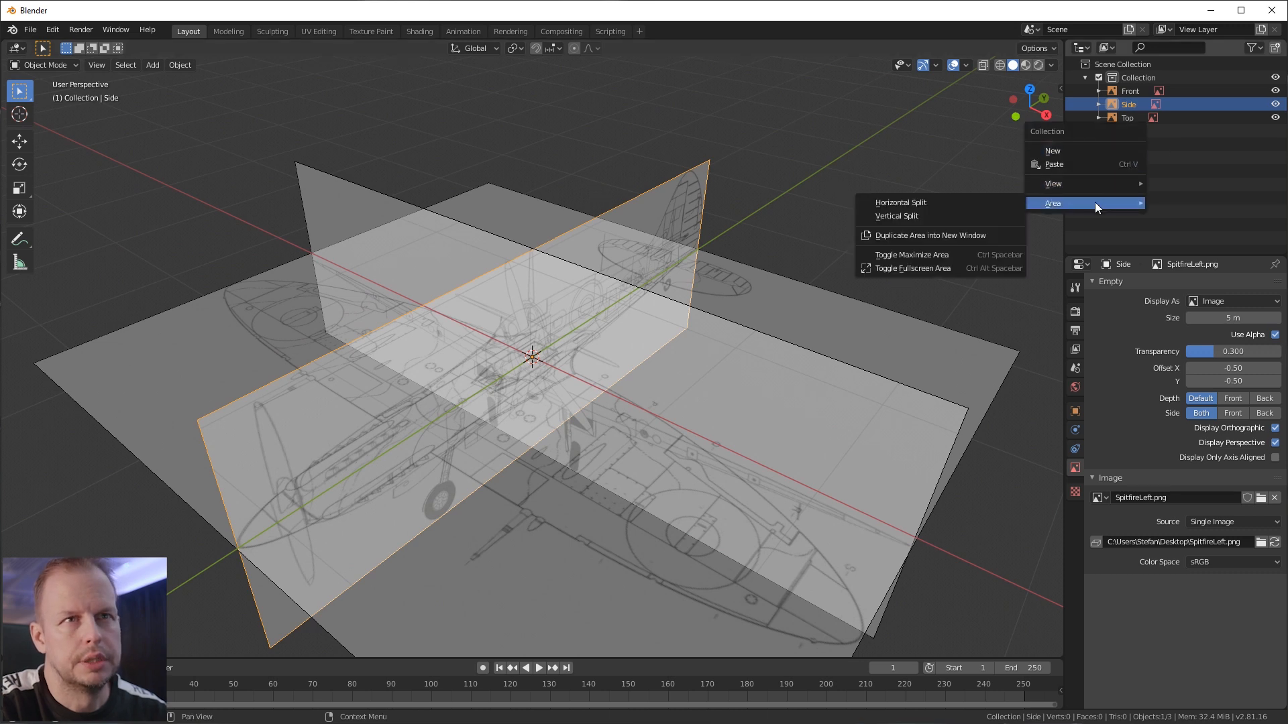
{"action": "left_click", "coordinate": [1088, 151]}
{"action": "double_click", "coordinate": [1120, 132]}
{"action": "type", "text": "Feference"}
{"action": "key", "text": "Return"}
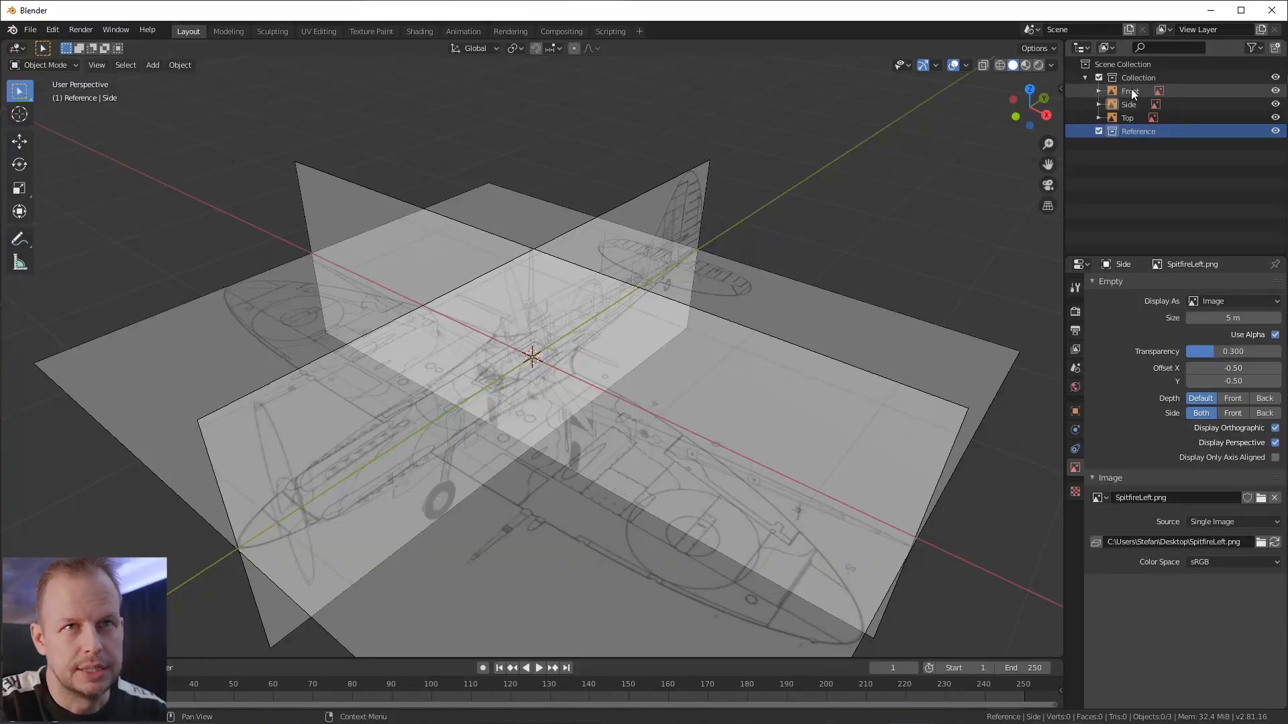
Step: Move the Front, Side and Top reference images into the Reference collection
{"action": "left_click", "coordinate": [1131, 90]}
{"action": "left_click", "coordinate": [1131, 118], "text": "shift"}
{"action": "left_click_drag", "start_coordinate": [1173, 123], "coordinate": [1141, 132]}
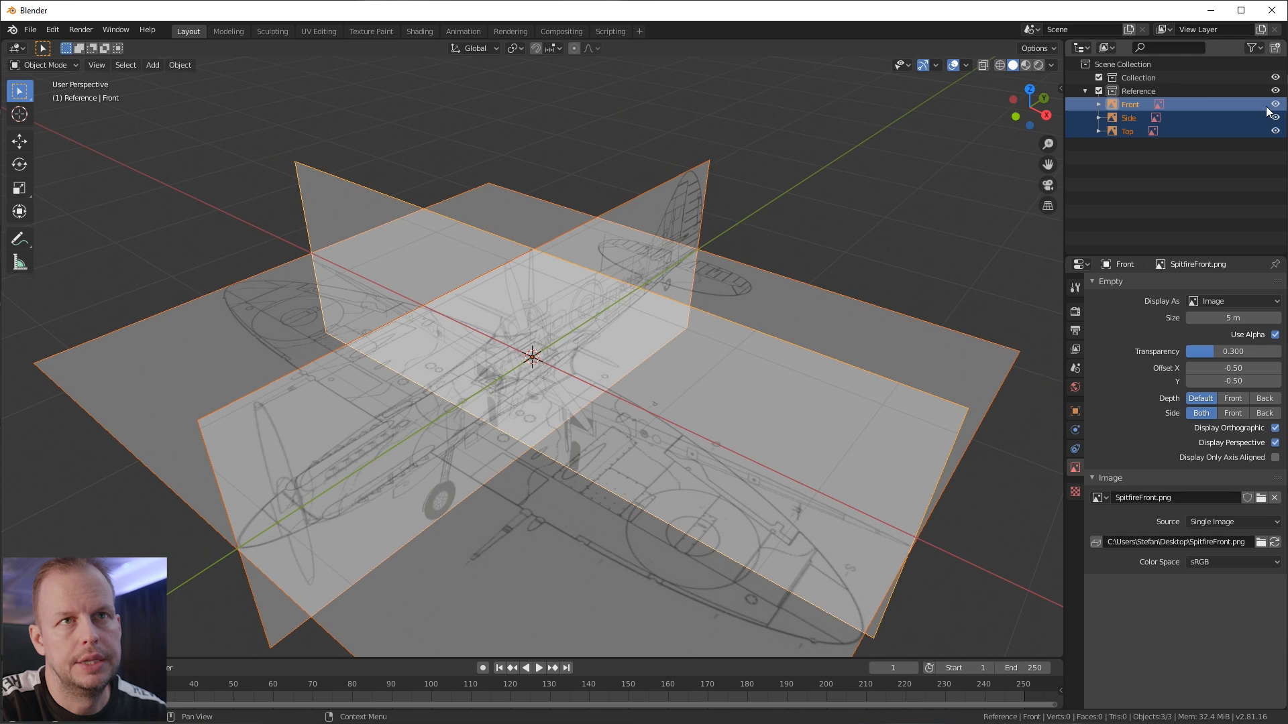
Step: Show the selectable restriction toggle in the outliner and make the Reference collection unselectable
{"action": "left_click", "coordinate": [1257, 48]}
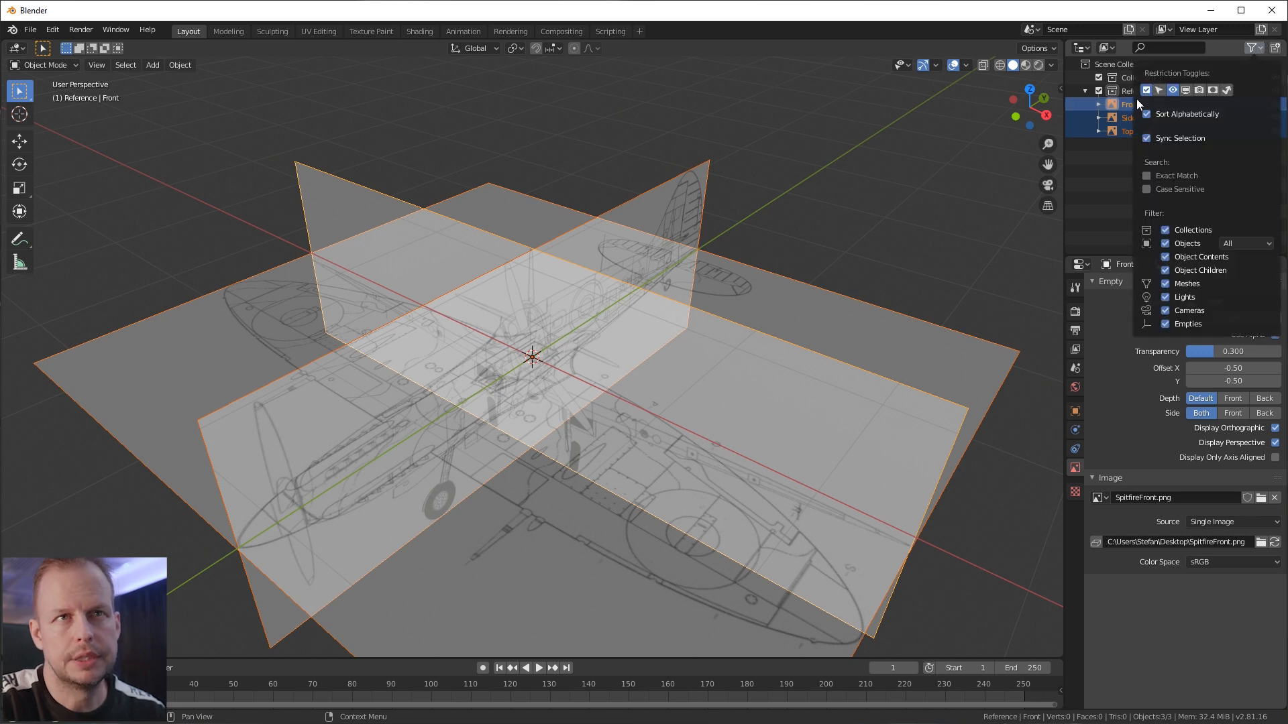
{"action": "left_click", "coordinate": [1159, 91]}
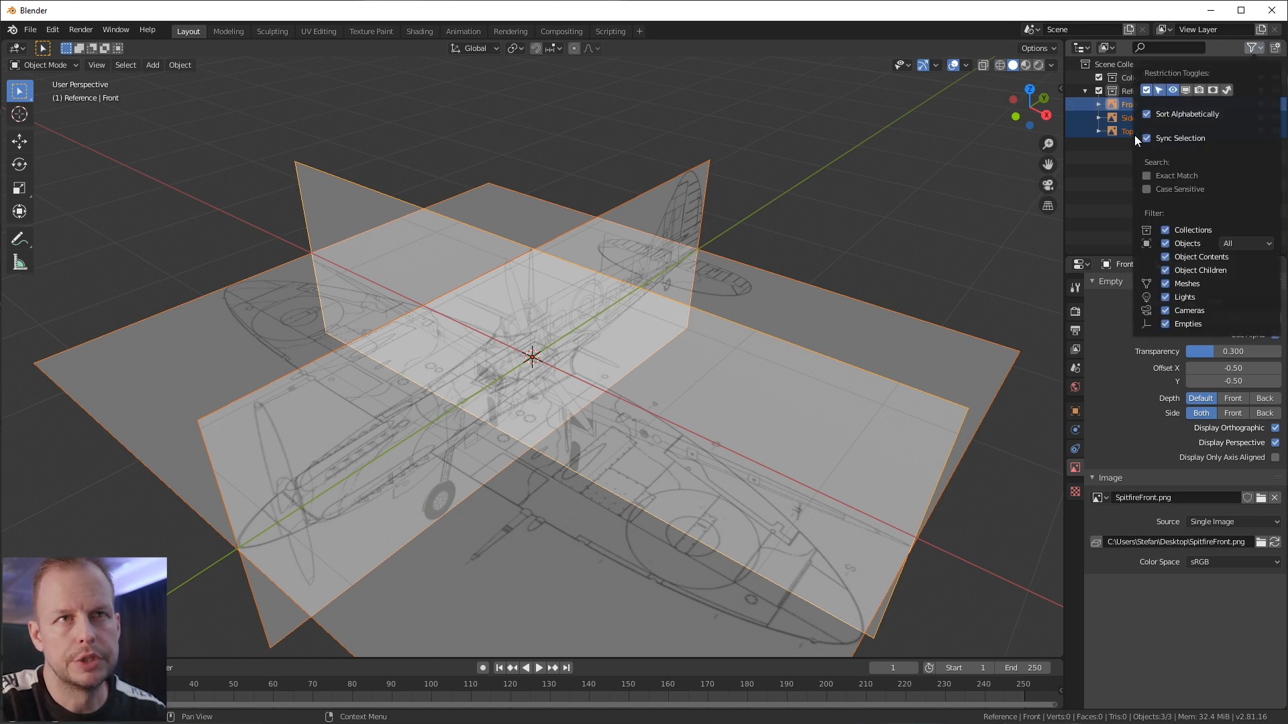
{"action": "left_click", "coordinate": [1143, 161]}
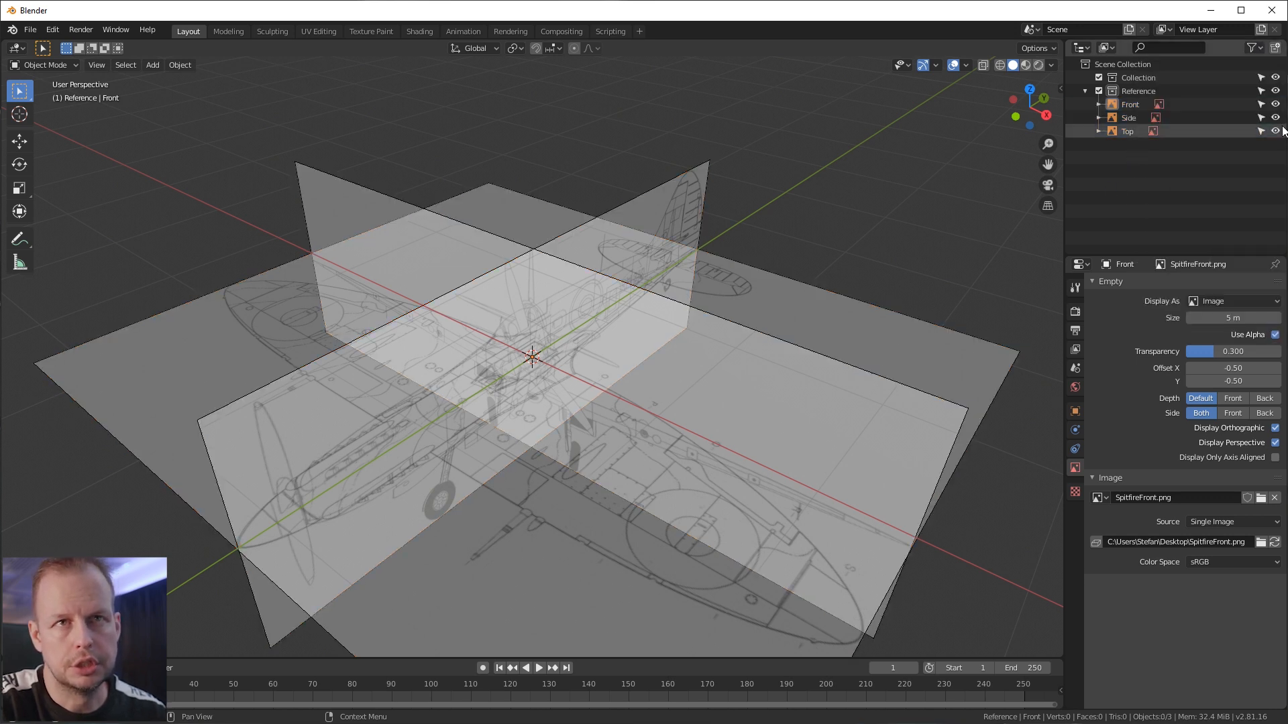
{"action": "left_click", "coordinate": [1261, 94]}
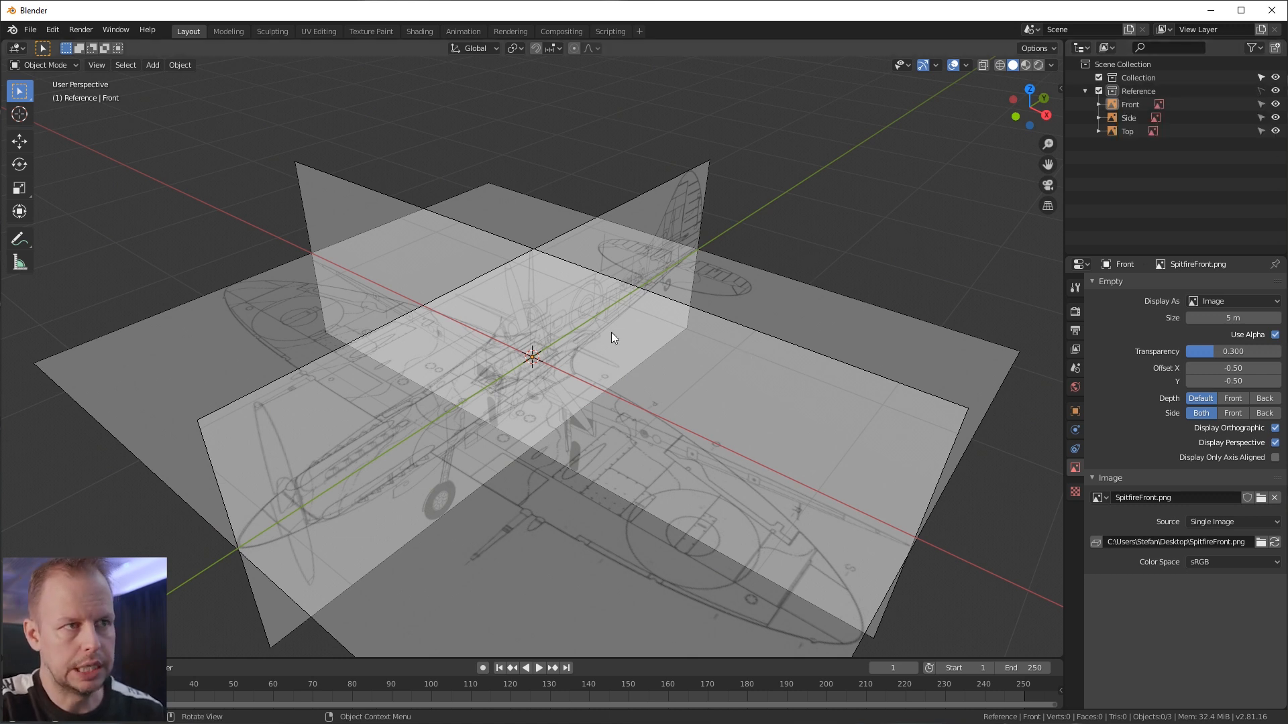
Step: Add a cube mesh at the world origin between the reference images
{"action": "scroll", "coordinate": [535, 380], "scroll_direction": "up", "scroll_amount": 5}
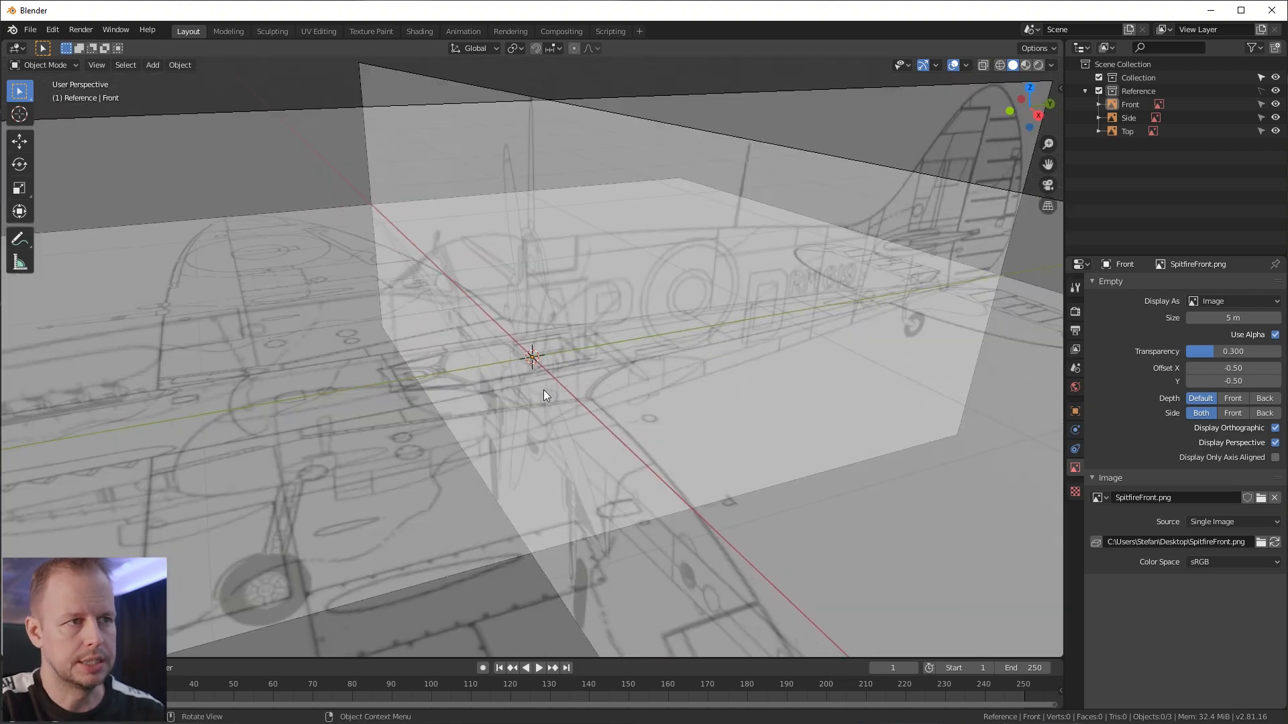
{"action": "scroll", "coordinate": [544, 394], "scroll_direction": "down", "scroll_amount": 8}
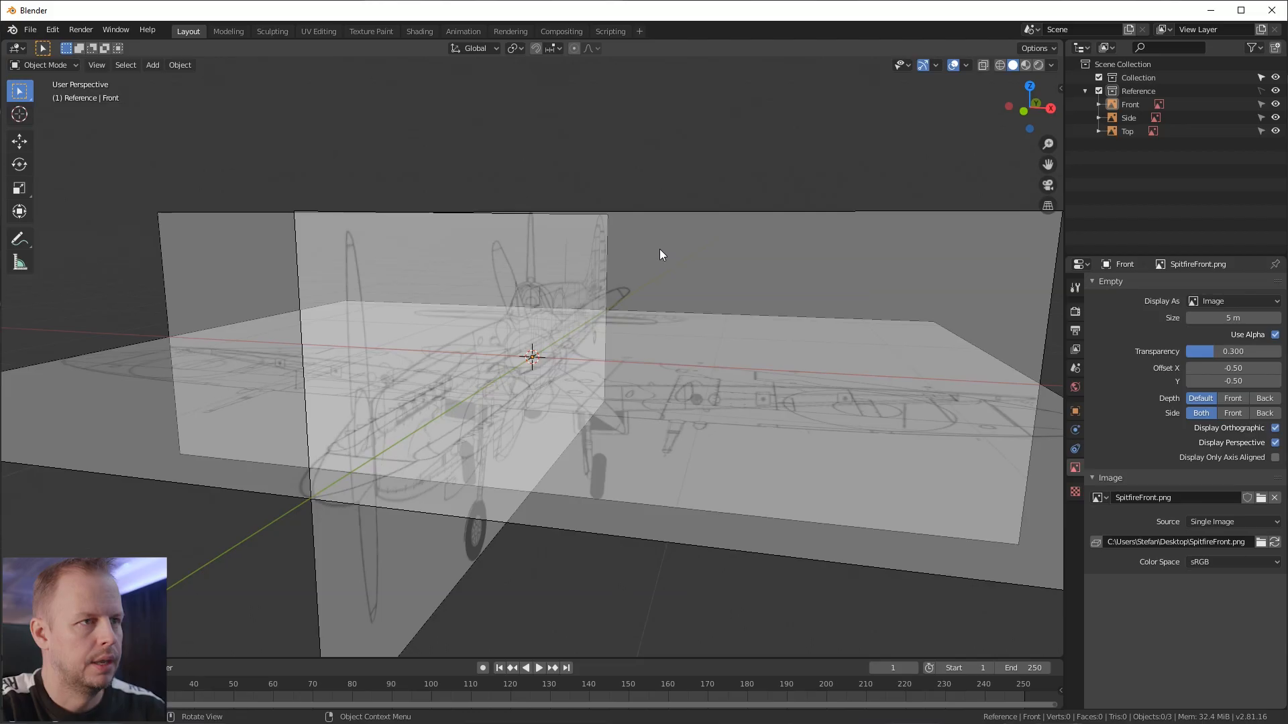
{"action": "middle_click_drag", "start_coordinate": [659, 252], "coordinate": [831, 224]}
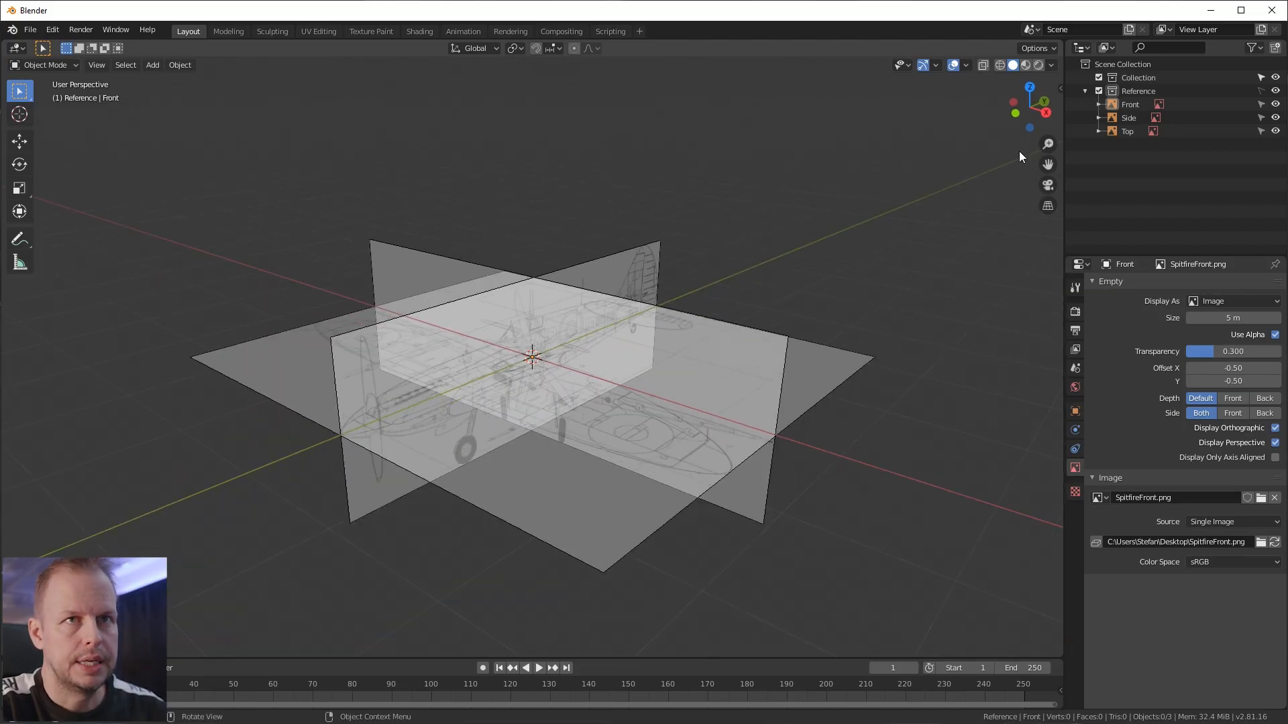
{"action": "key", "text": "shift+a"}
{"action": "mouse_move", "coordinate": [508, 319]}
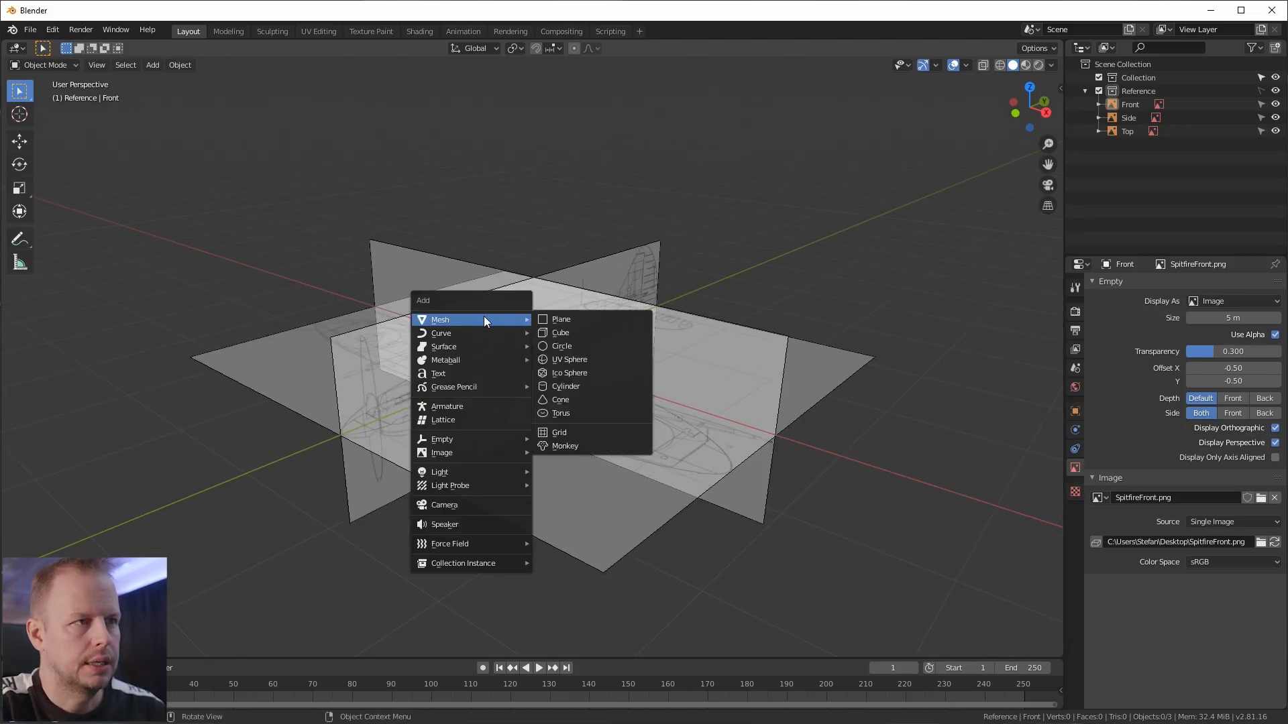
{"action": "left_click", "coordinate": [560, 332]}
{"action": "middle_click_drag", "start_coordinate": [752, 304], "coordinate": [682, 290]}
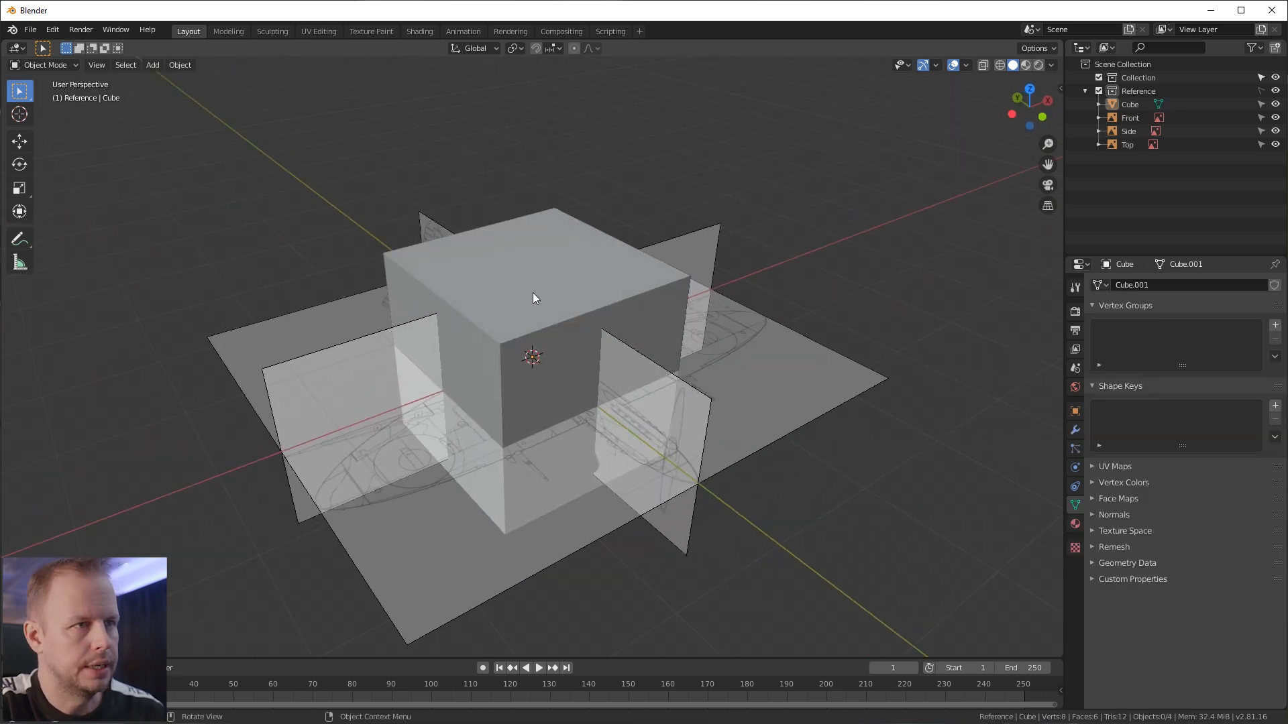
Step: Split the cube lengthwise with one centred loop cut in Edit Mode and switch to face selection
{"action": "key", "text": "Tab"}
{"action": "key", "text": "ctrl+r"}
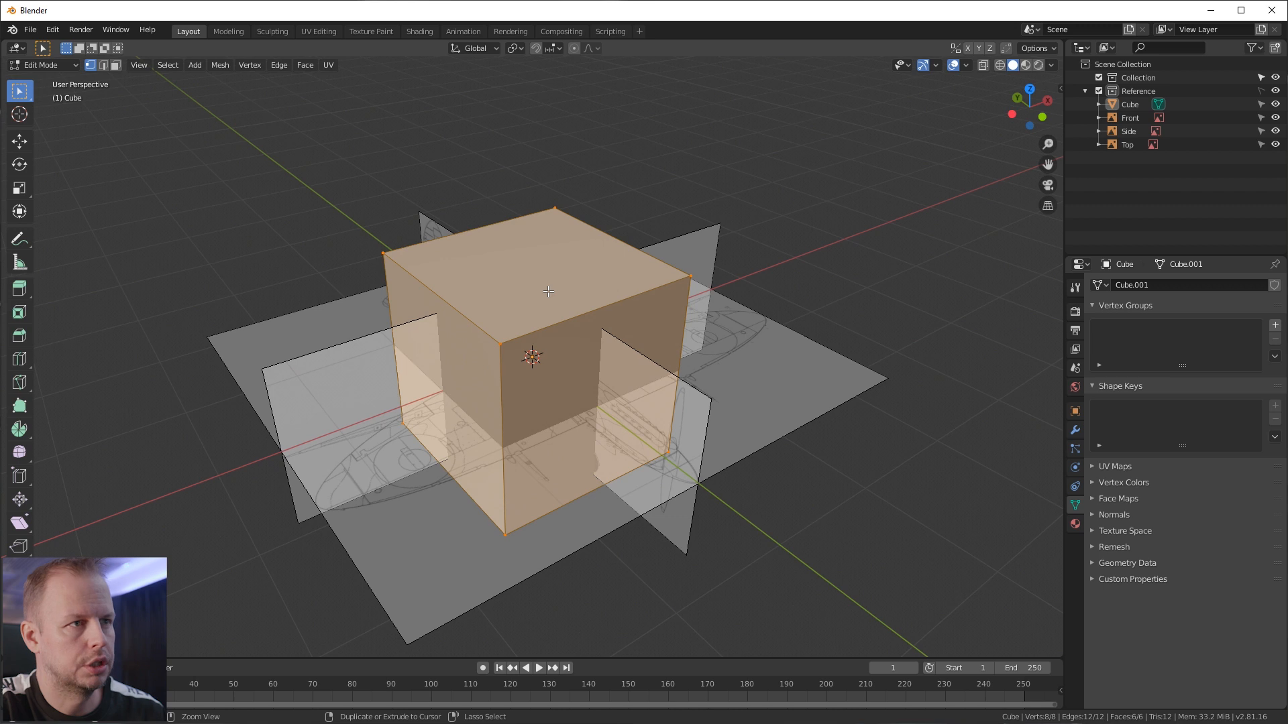
{"action": "left_click", "coordinate": [616, 326]}
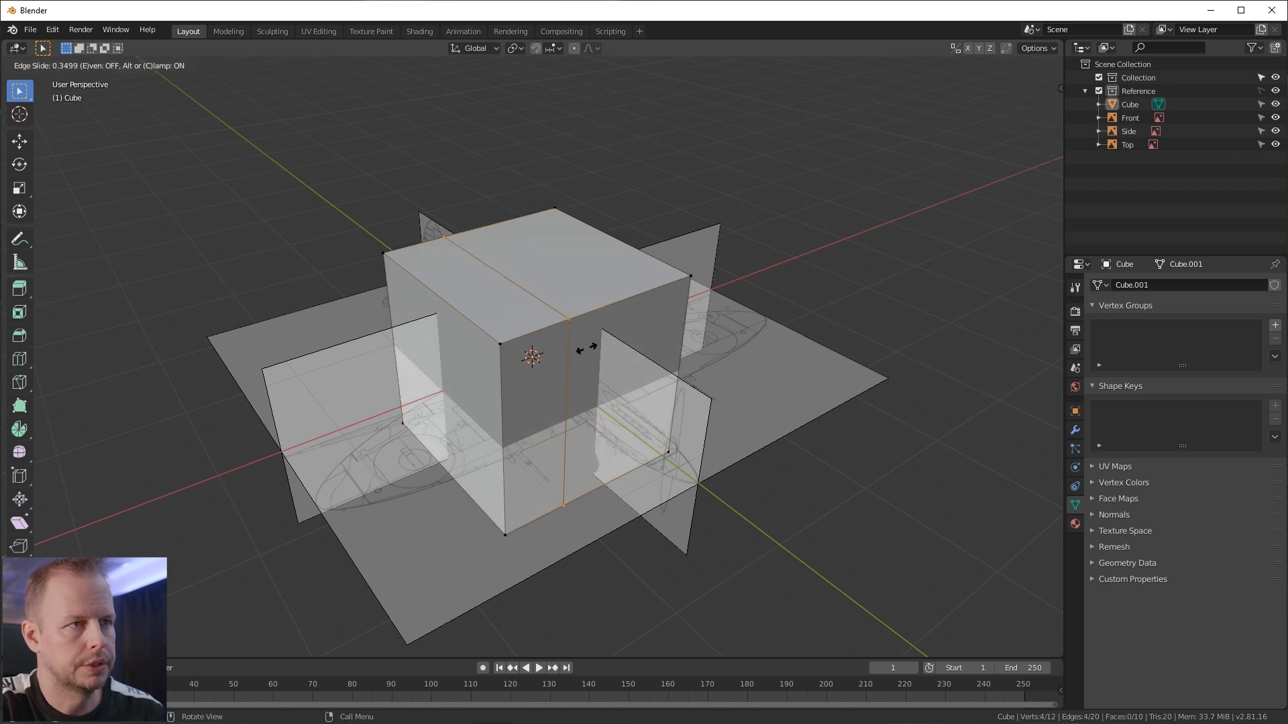
{"action": "right_click", "coordinate": [599, 379]}
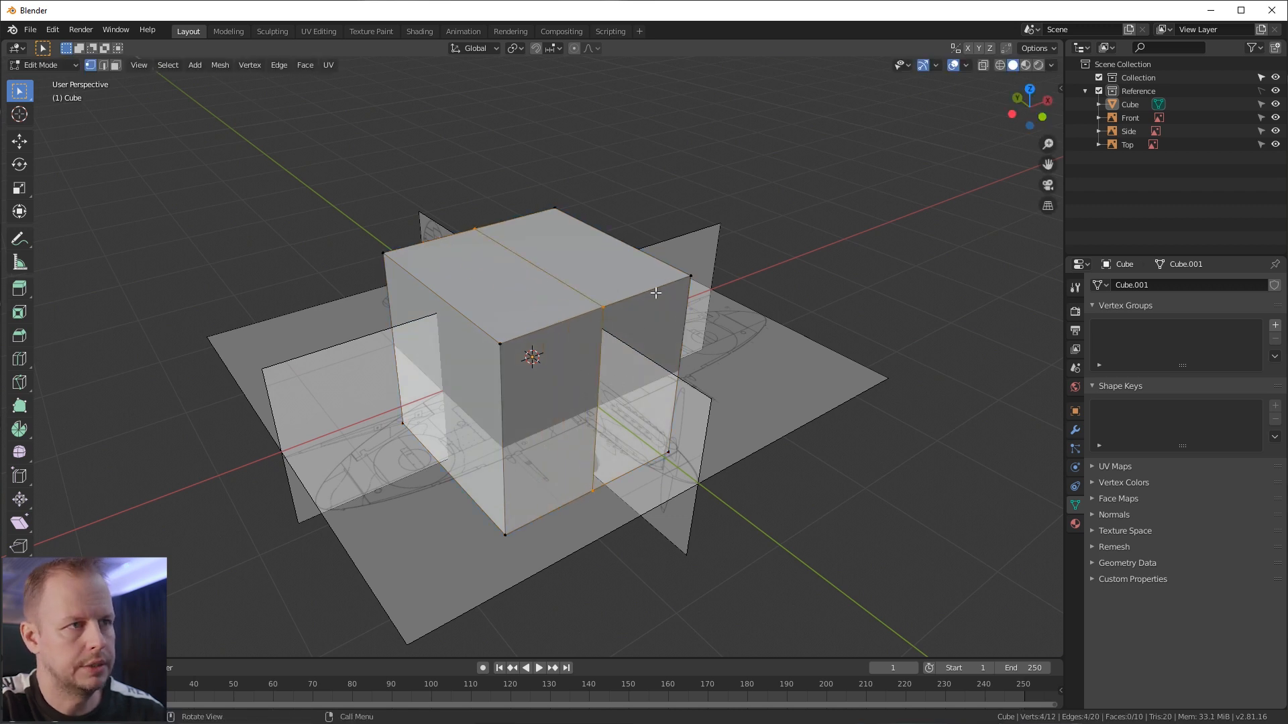
{"action": "middle_click_drag", "start_coordinate": [686, 288], "coordinate": [657, 316]}
{"action": "key", "text": "3"}
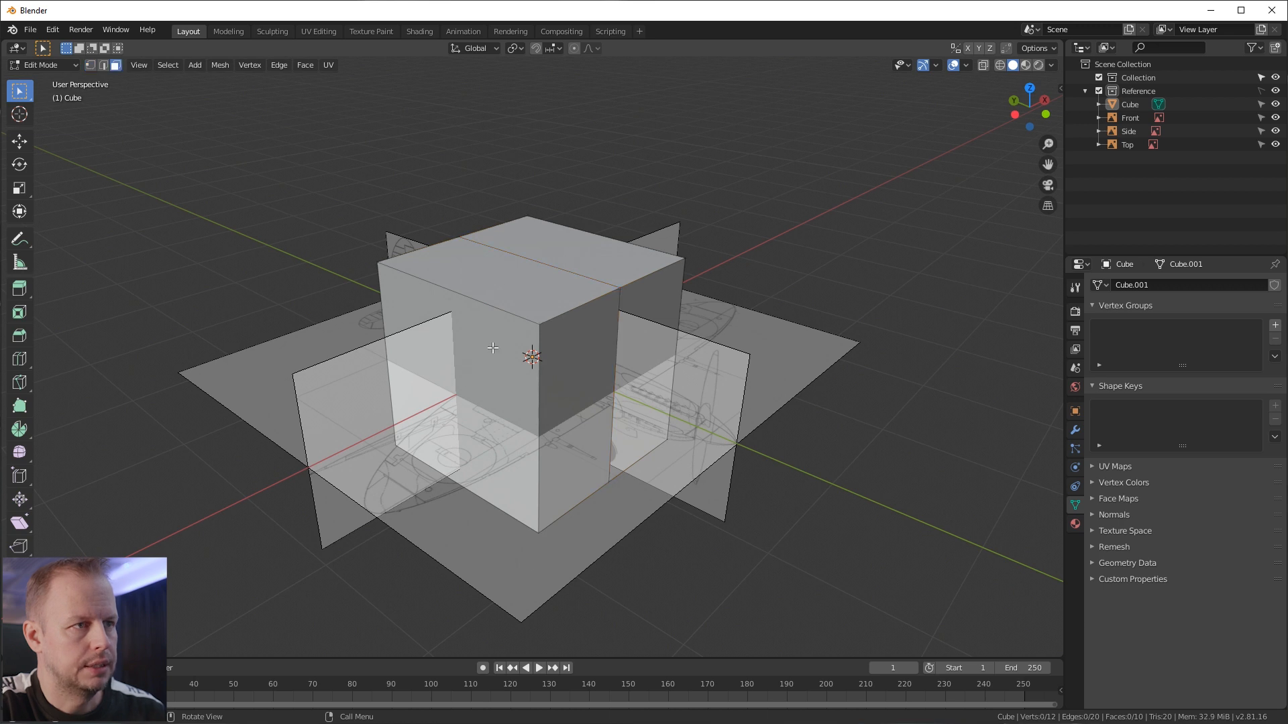
Step: Delete one half of the split cube by removing the vertices of its outer side face
{"action": "left_click", "coordinate": [508, 369]}
{"action": "middle_click_drag", "start_coordinate": [563, 353], "coordinate": [458, 378]}
{"action": "key", "text": "x"}
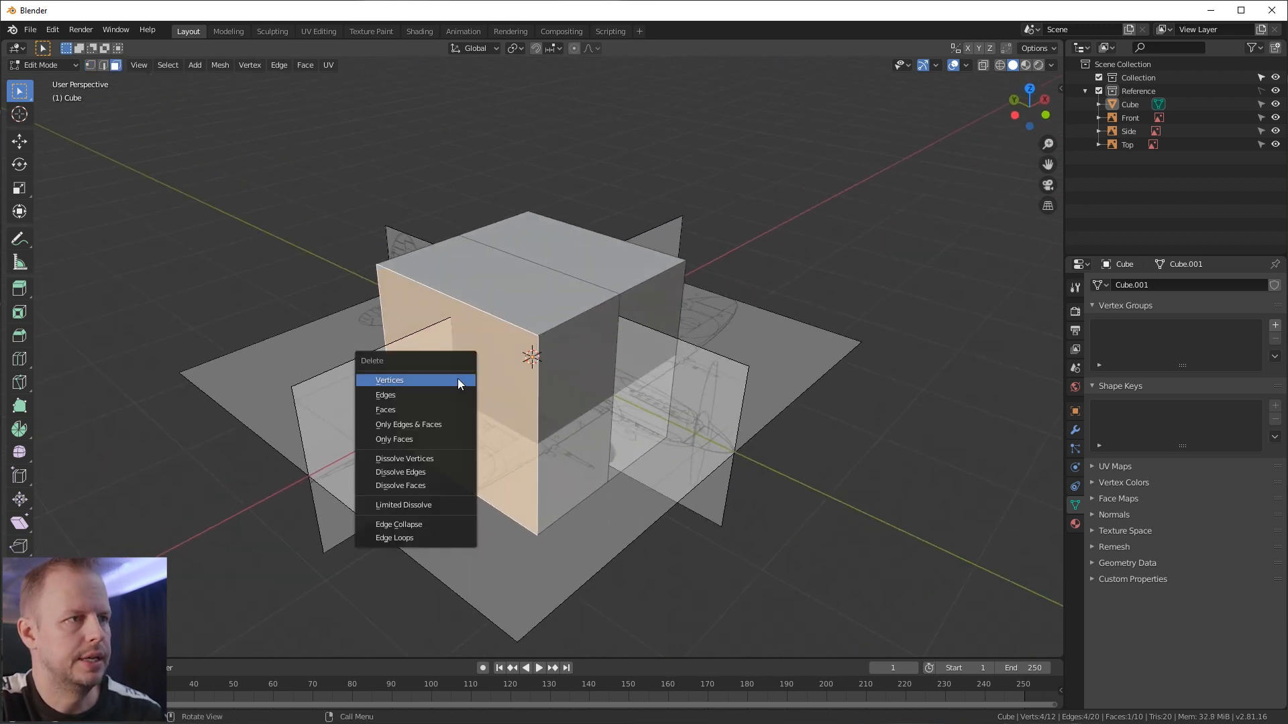
{"action": "left_click", "coordinate": [416, 380]}
{"action": "middle_click_drag", "start_coordinate": [796, 359], "coordinate": [738, 335]}
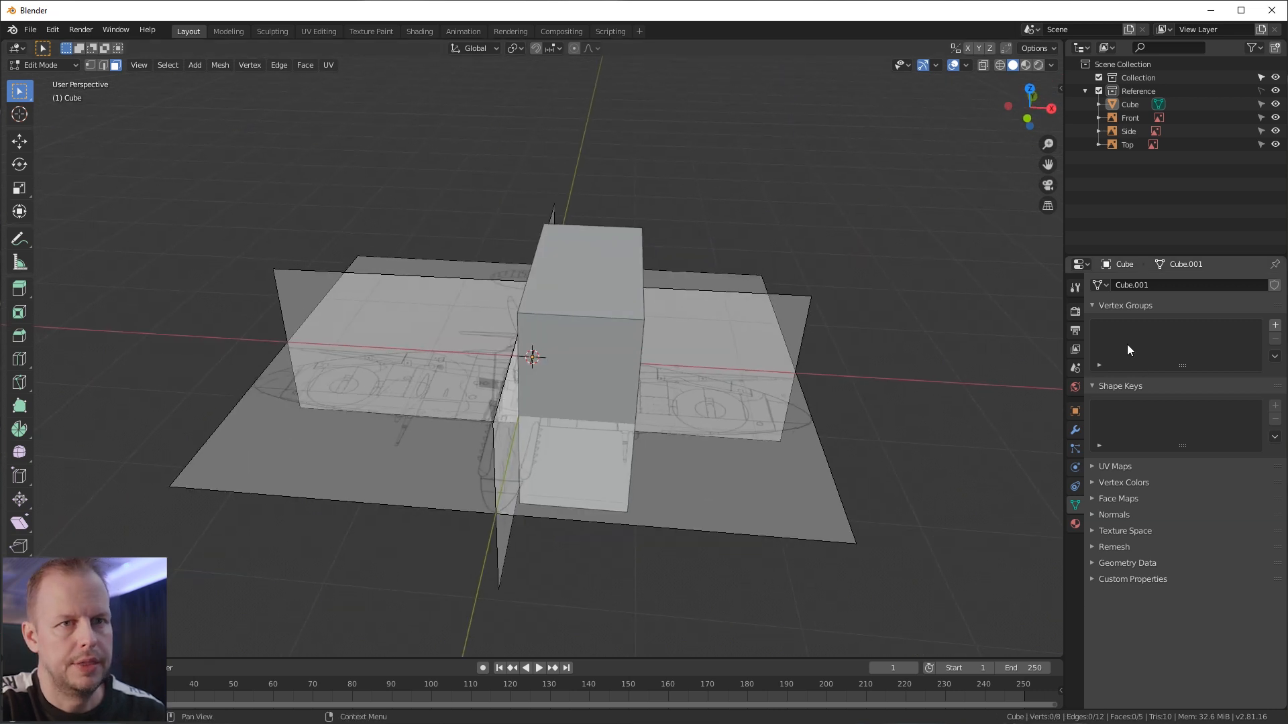
Step: Add a Mirror modifier on the X axis to the half cube and enable Clipping
{"action": "left_click", "coordinate": [1075, 430]}
{"action": "left_click", "coordinate": [1124, 286]}
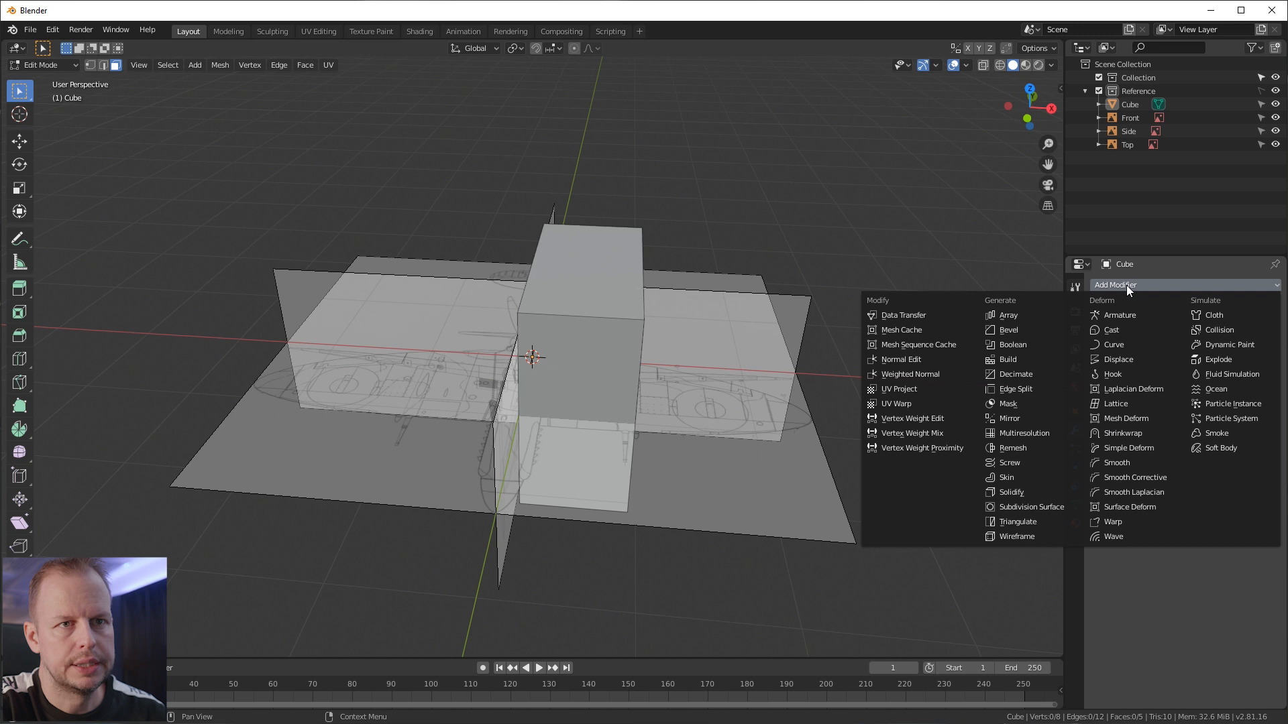
{"action": "left_click", "coordinate": [1032, 418]}
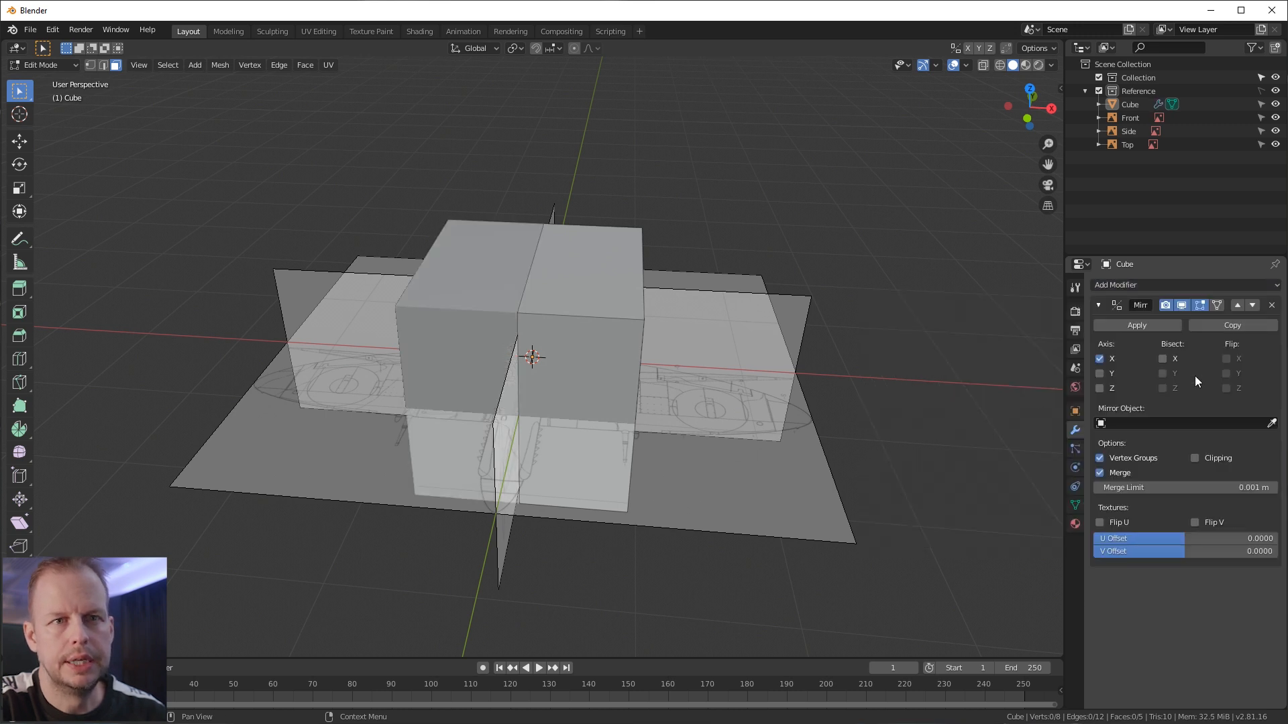
{"action": "left_click", "coordinate": [1194, 458]}
{"action": "middle_click_drag", "start_coordinate": [590, 348], "coordinate": [651, 350]}
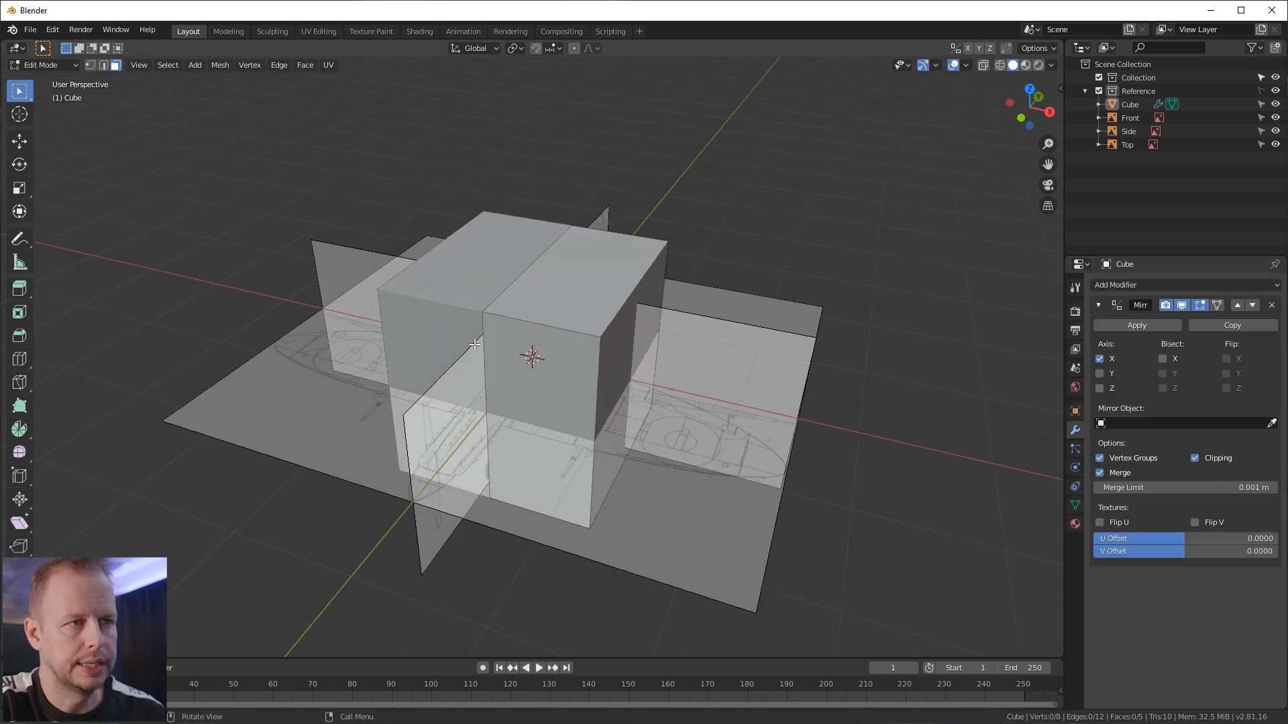
{"action": "middle_click_drag", "start_coordinate": [614, 235], "coordinate": [485, 285]}
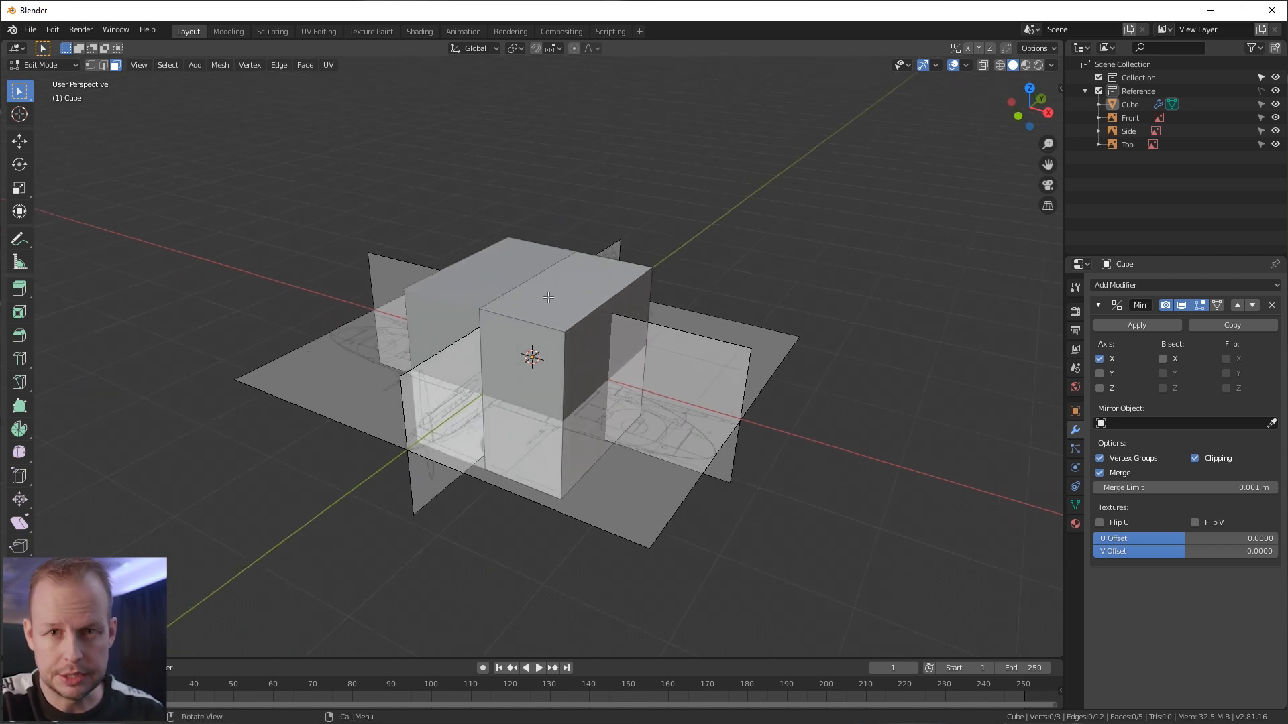
{"action": "middle_click_drag", "start_coordinate": [569, 260], "coordinate": [607, 333]}
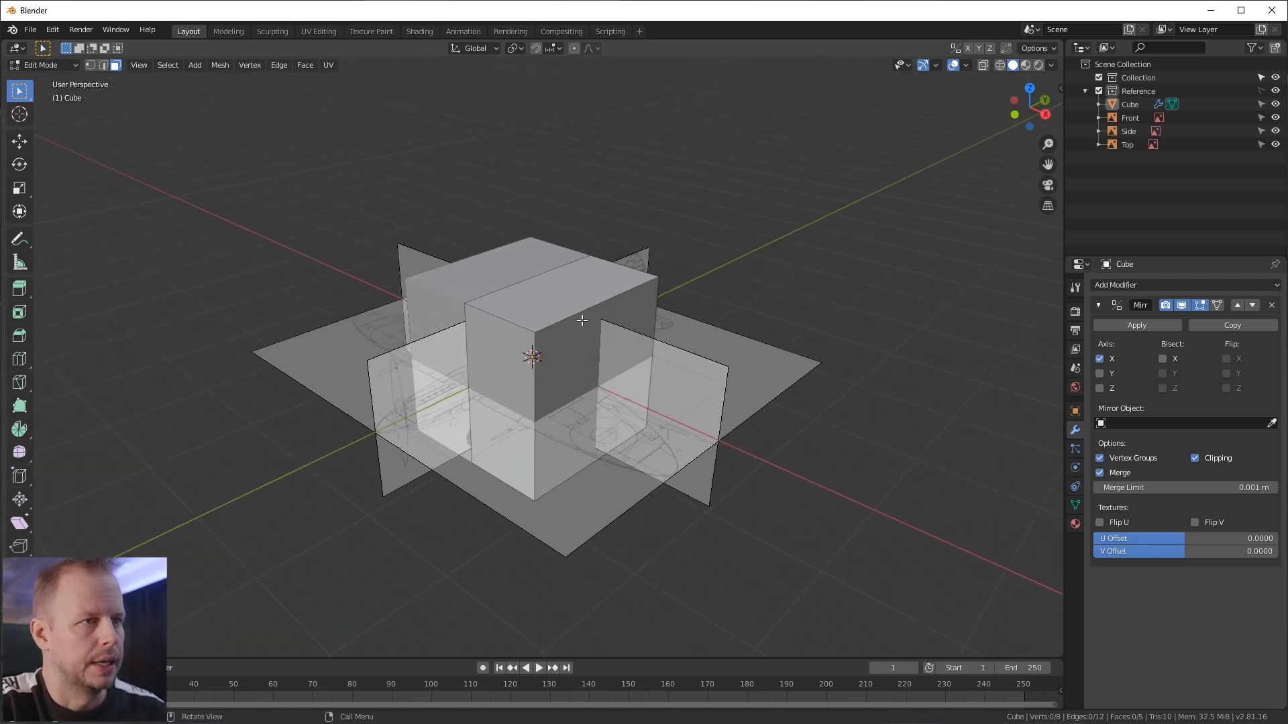
Step: Rename the Cube object to Spitfire and move it out of the Reference collection into Collection
{"action": "key", "text": "Tab"}
{"action": "key", "text": "Tab"}
{"action": "double_click", "coordinate": [1133, 104]}
{"action": "type", "text": "Spitfir"}
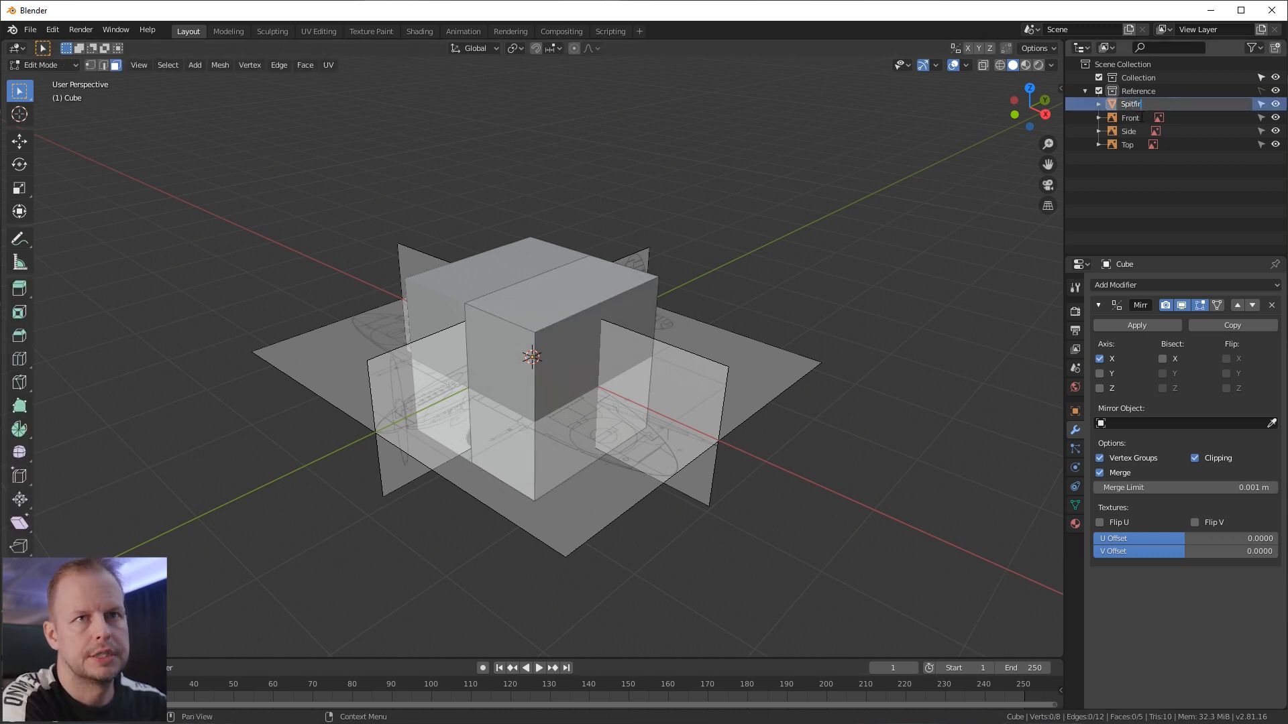
{"action": "type", "text": "e"}
{"action": "key", "text": "Return"}
{"action": "left_click_drag", "start_coordinate": [1140, 136], "coordinate": [1138, 82]}
{"action": "left_click", "coordinate": [1085, 104]}
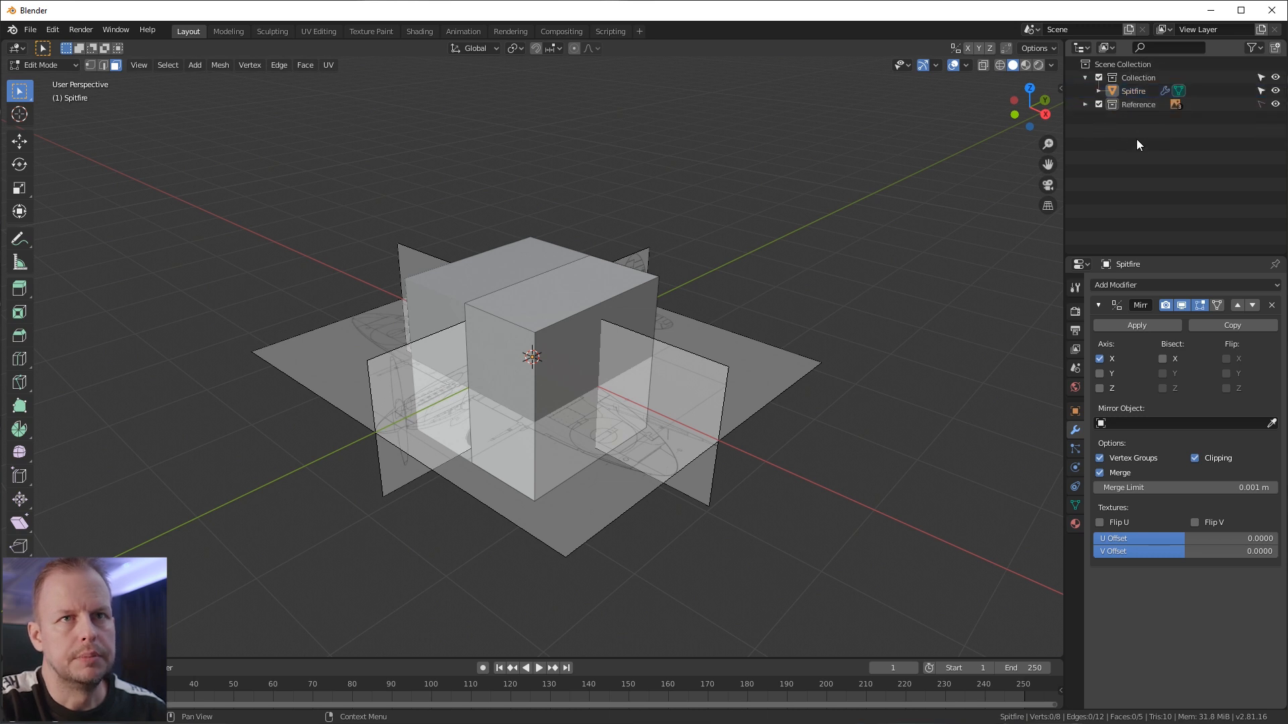
Step: Select the entire half-cube mesh in Edit Mode and scale it down to a small block at the aircraft's centre
{"action": "left_click", "coordinate": [547, 292]}
{"action": "key", "text": "Tab"}
{"action": "key", "text": "Tab"}
{"action": "scroll", "coordinate": [678, 263], "scroll_direction": "down", "scroll_amount": 2}
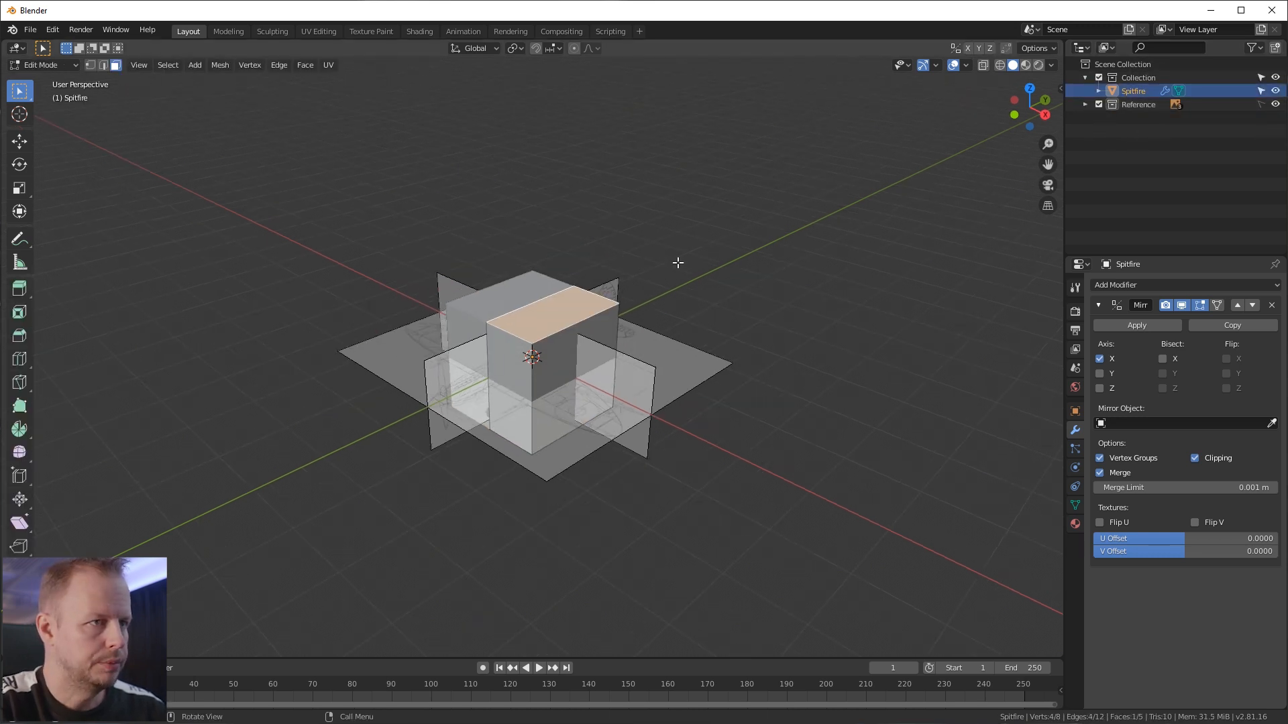
{"action": "scroll", "coordinate": [677, 263], "scroll_direction": "up", "scroll_amount": 4}
{"action": "key", "text": "a"}
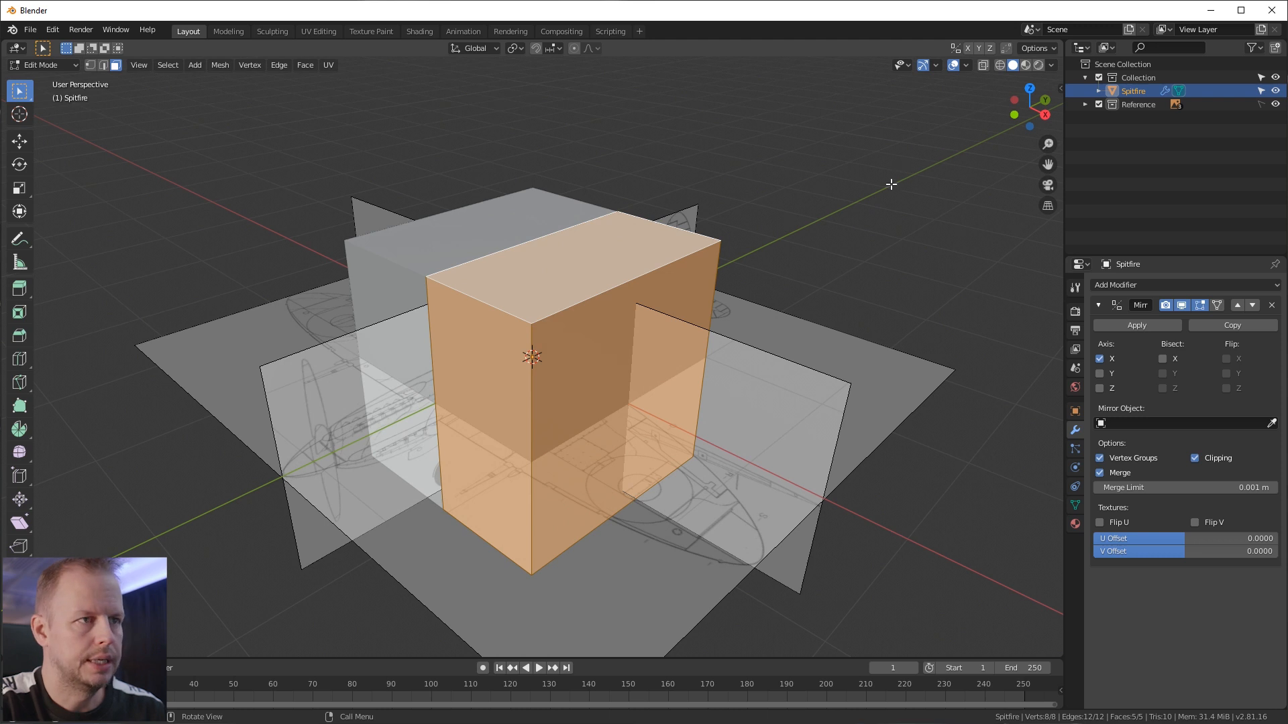
{"action": "key", "text": "s"}
{"action": "left_click", "coordinate": [630, 339]}
{"action": "scroll", "coordinate": [618, 359], "scroll_direction": "up", "scroll_amount": 3}
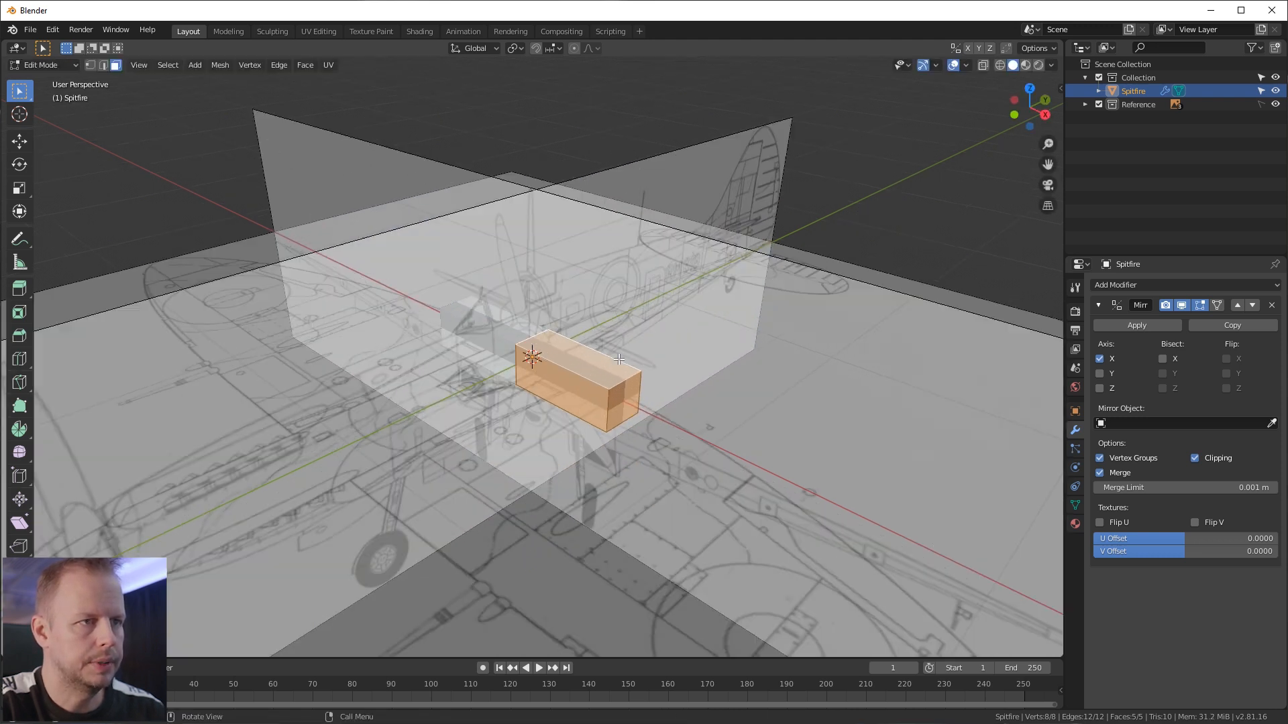
Step: Move the block's outer side face inward along X to match the fuselage width in the front reference
{"action": "left_click", "coordinate": [632, 396]}
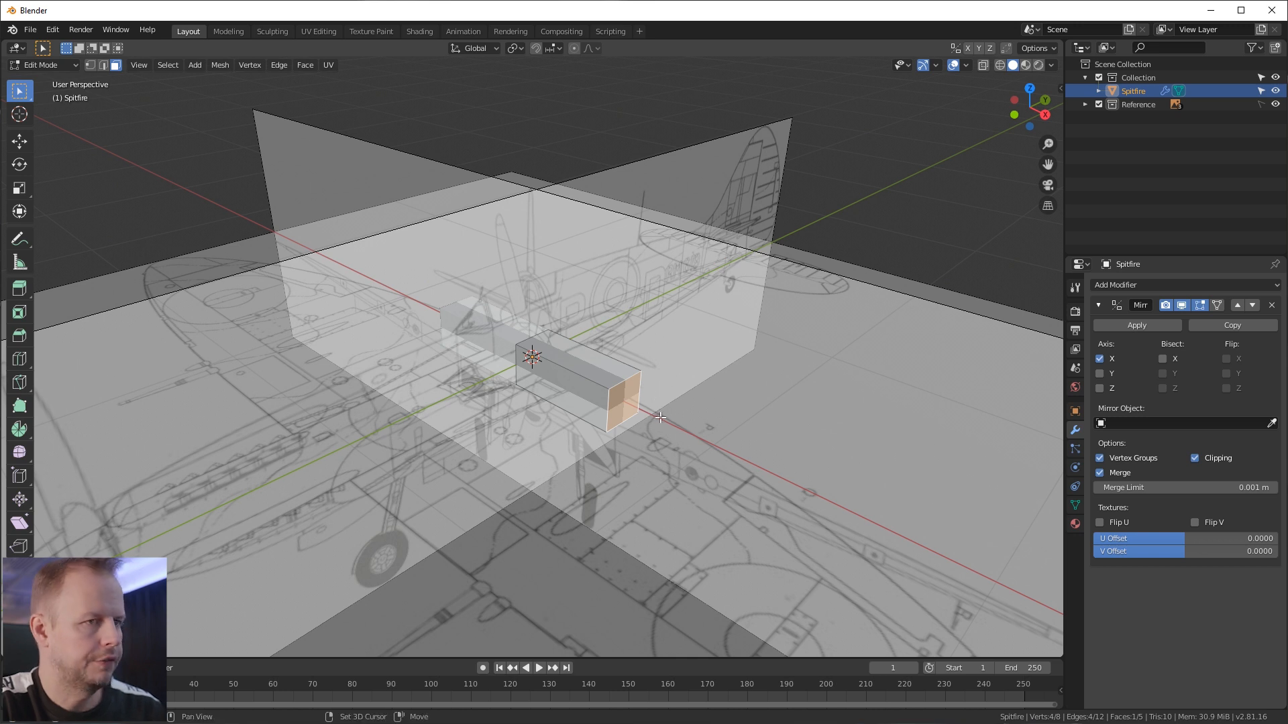
{"action": "key", "text": "shift+space"}
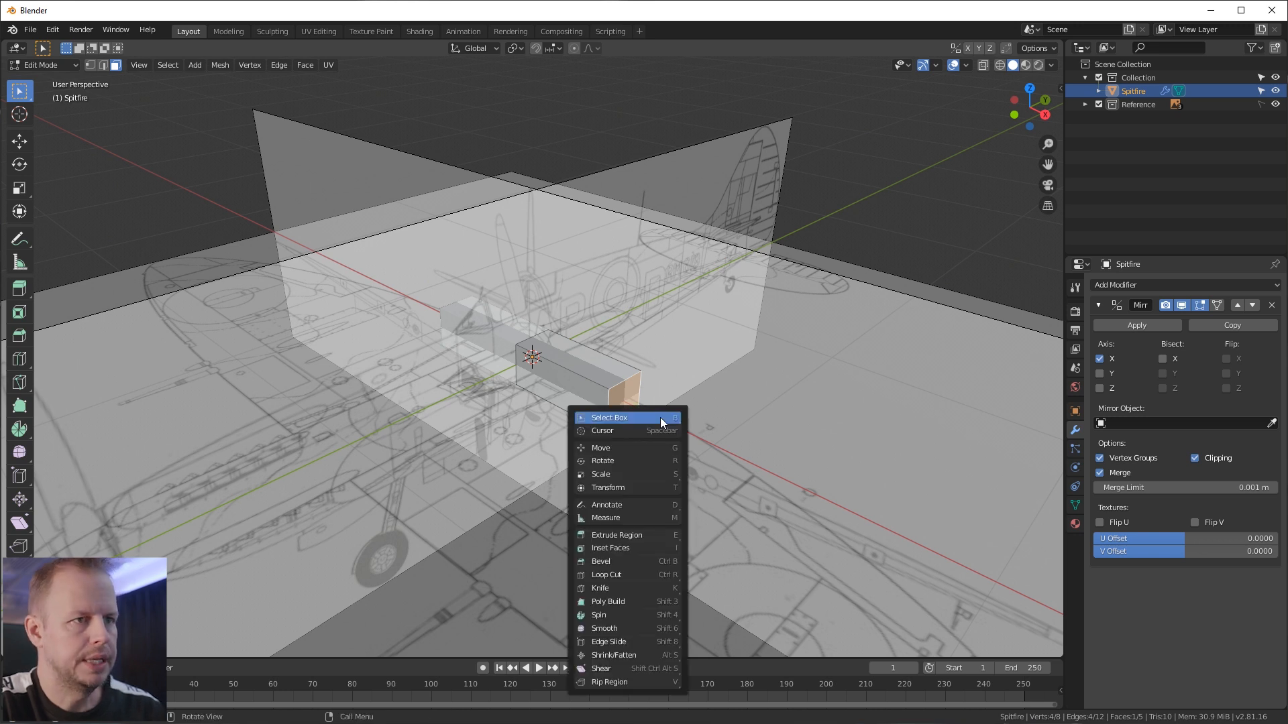
{"action": "left_click", "coordinate": [614, 448]}
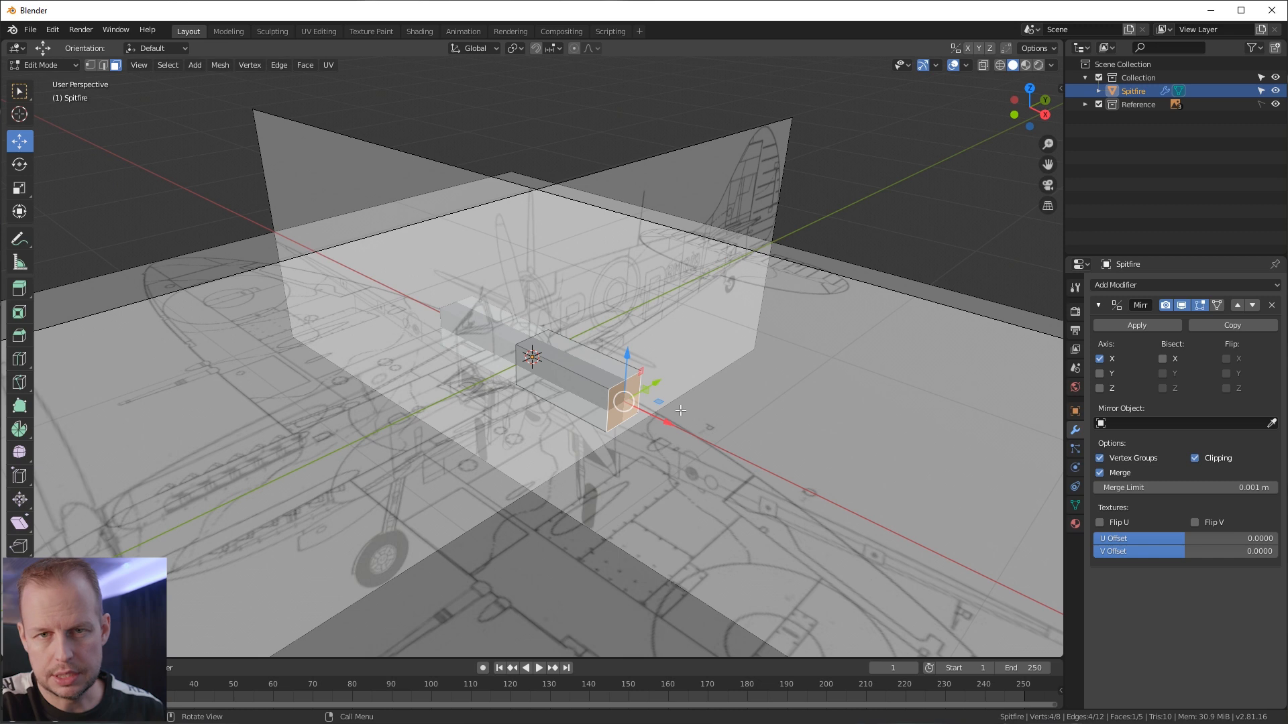
{"action": "left_click_drag", "start_coordinate": [669, 423], "coordinate": [599, 406]}
{"action": "middle_click_drag", "start_coordinate": [661, 393], "coordinate": [637, 387]}
{"action": "key", "text": "KP_1"}
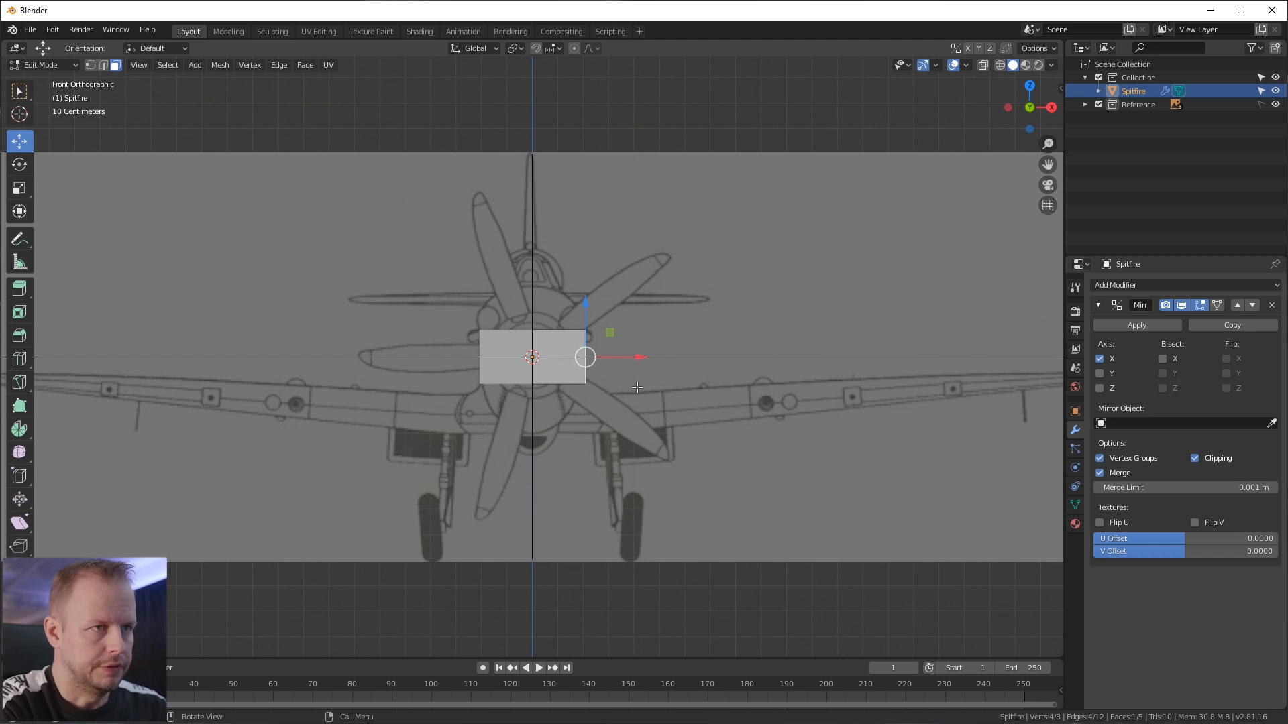
{"action": "key", "text": "g"}
{"action": "key", "text": "x"}
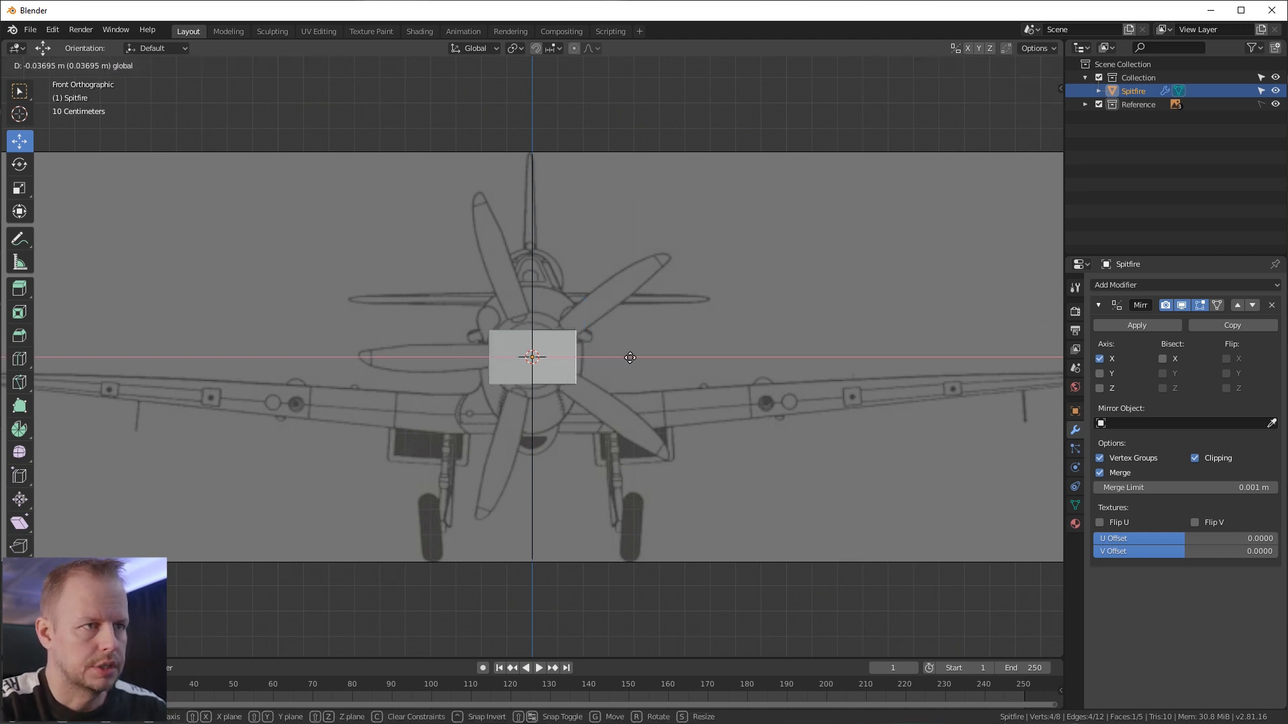
{"action": "right_click", "coordinate": [637, 359]}
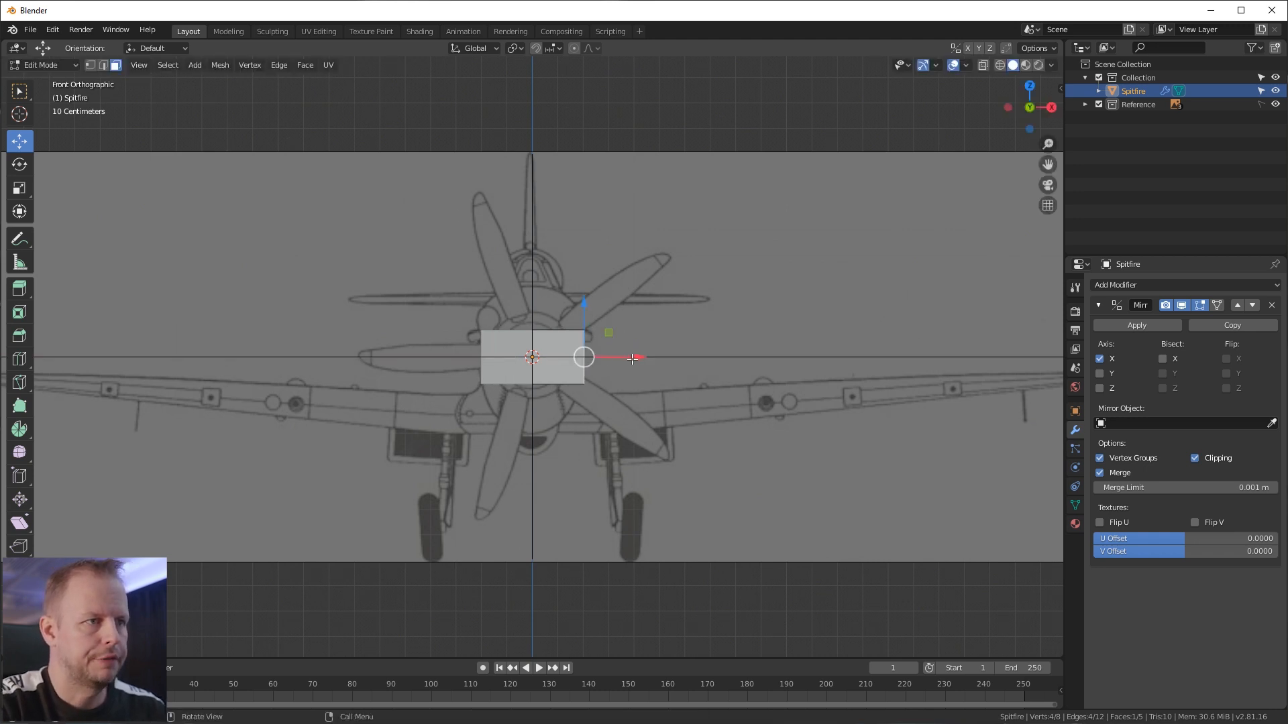
{"action": "middle_click_drag", "start_coordinate": [583, 356], "coordinate": [591, 343]}
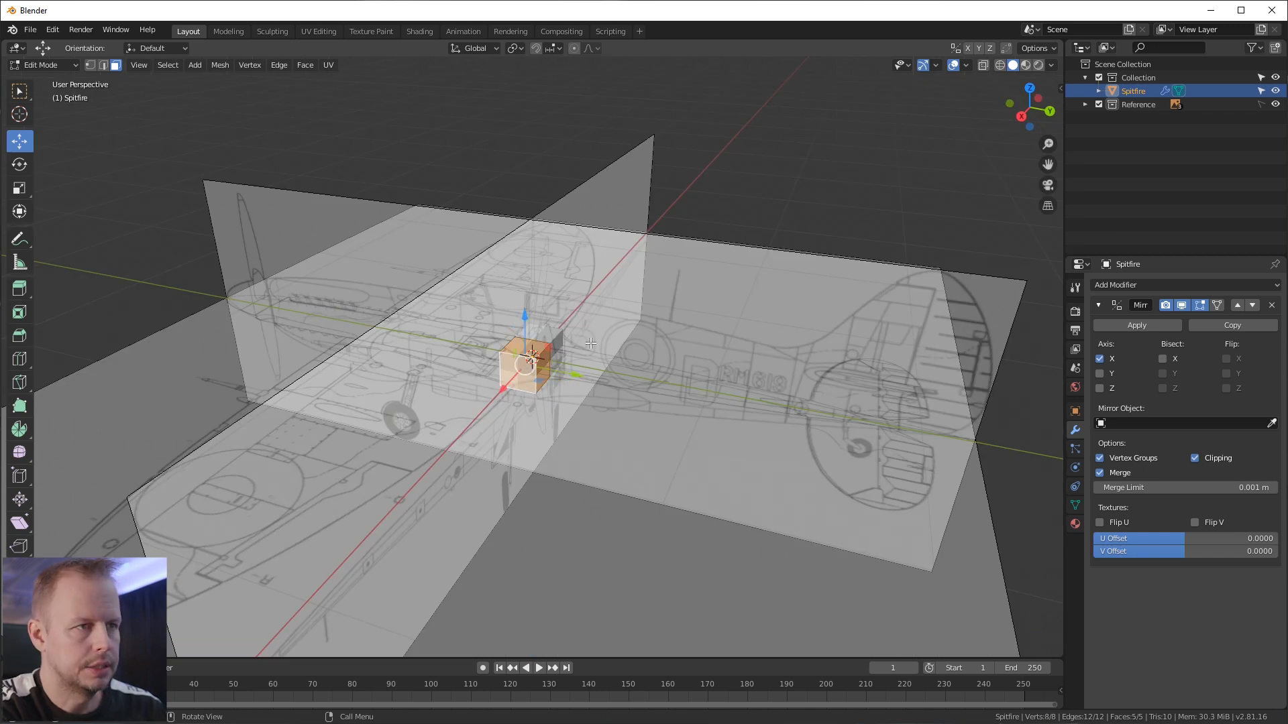
Step: Scale the whole block along Z and raise it about 0.06 m to fit the fuselage height behind the cockpit in the side reference
{"action": "key", "text": "KP_1"}
{"action": "key", "text": "KP_3"}
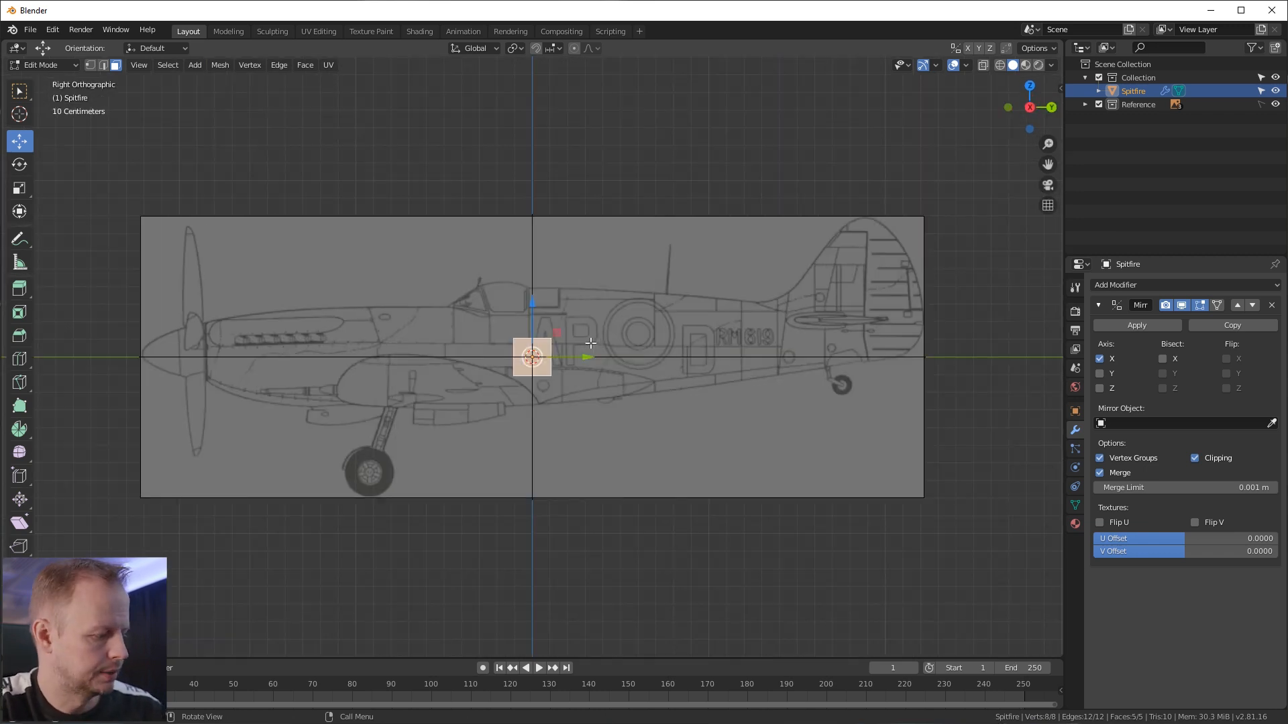
{"action": "key", "text": "s"}
{"action": "key", "text": "z"}
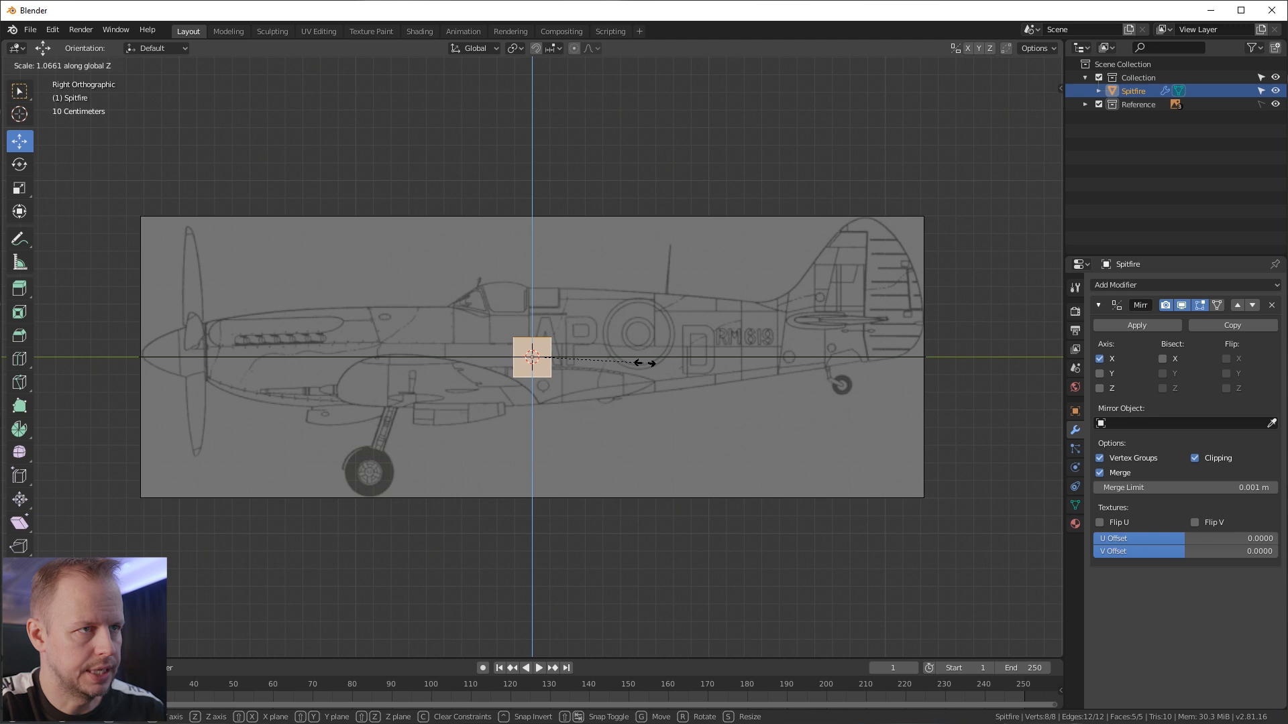
{"action": "left_click", "coordinate": [835, 139]}
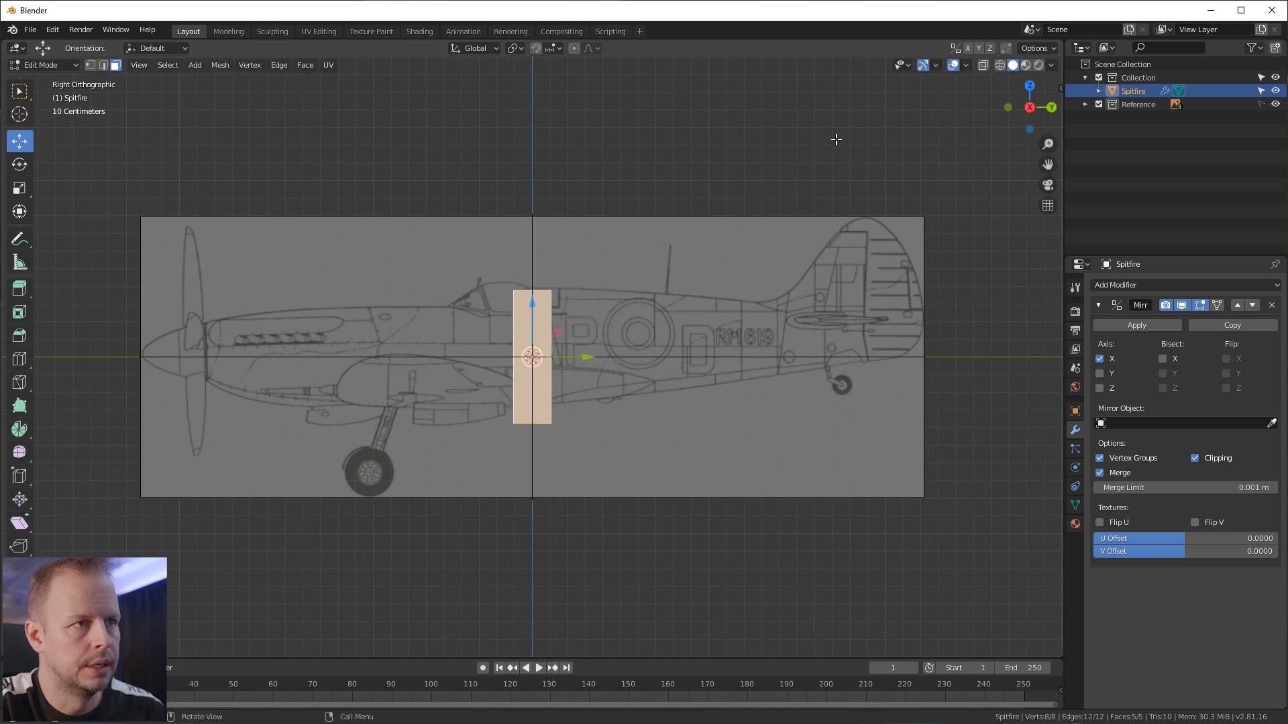
{"action": "key", "text": "g"}
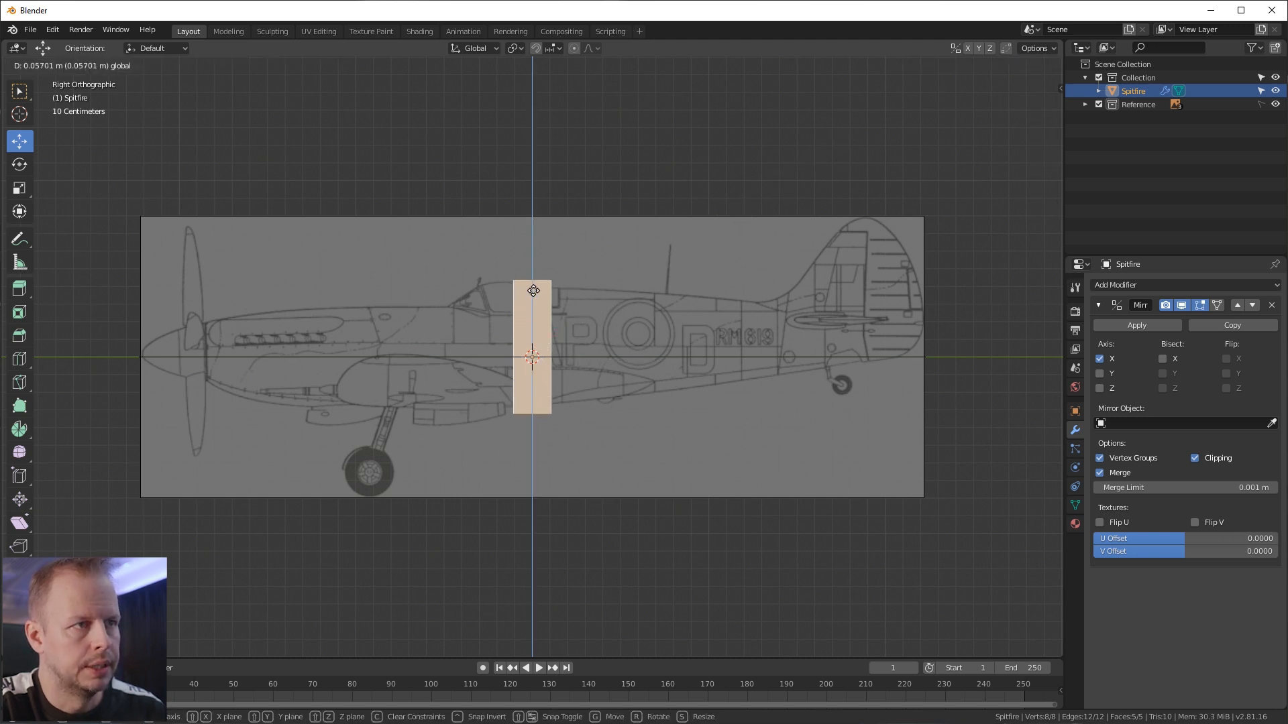
{"action": "left_click", "coordinate": [534, 290]}
{"action": "key", "text": "s"}
{"action": "key", "text": "z"}
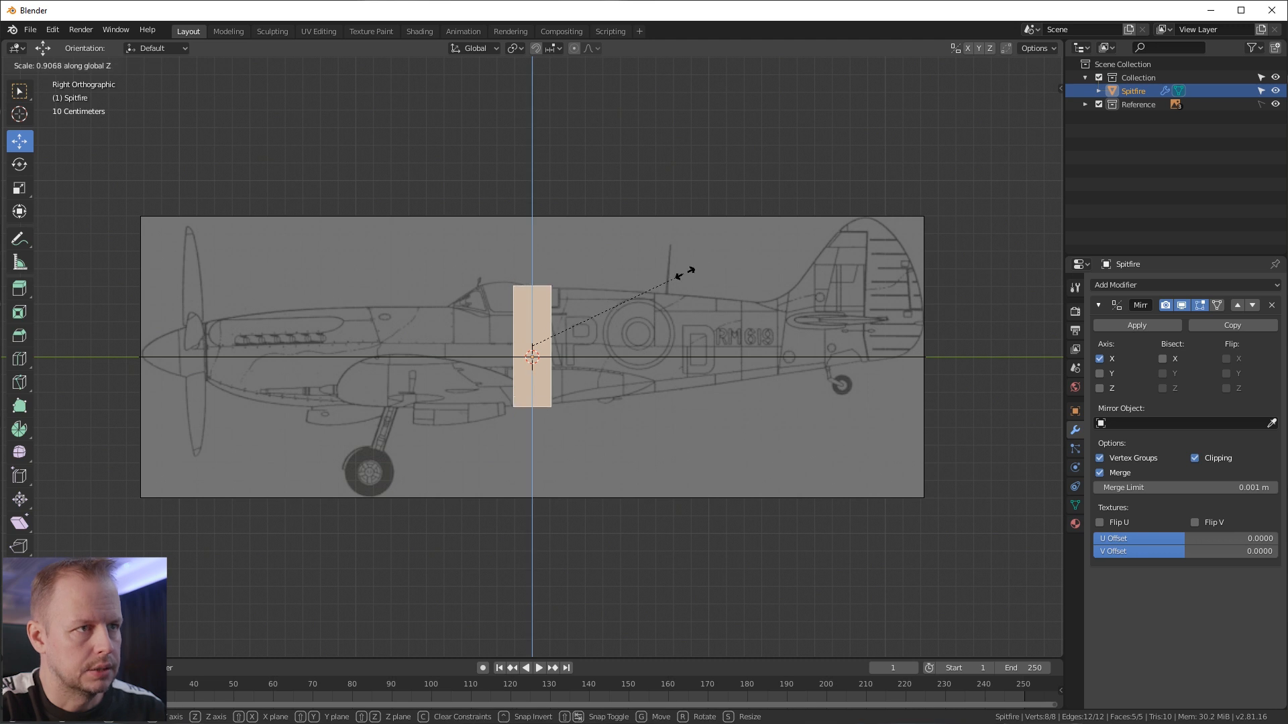
{"action": "left_click", "coordinate": [682, 274]}
Step: Move the block's rear face back along Y to the roundel's front edge and fit its height to the fuselage outline
{"action": "middle_click_drag", "start_coordinate": [683, 274], "coordinate": [536, 330]}
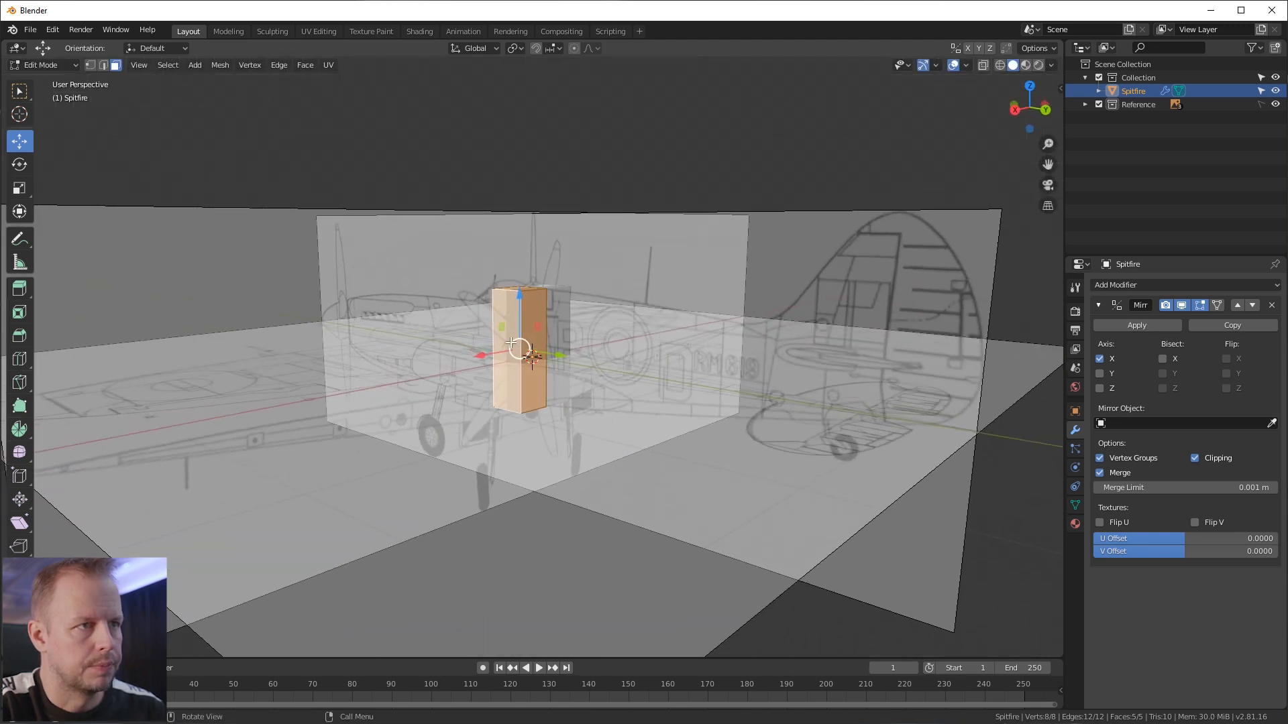
{"action": "left_click", "coordinate": [533, 308]}
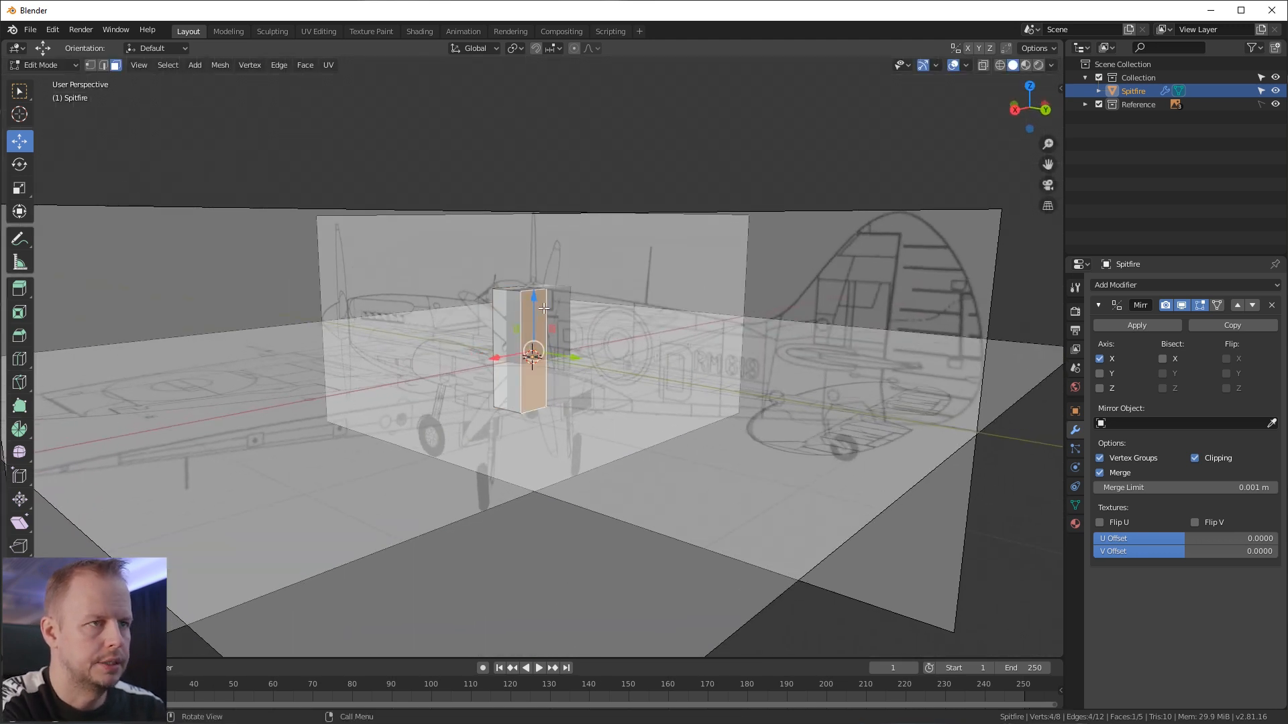
{"action": "key", "text": "KP_3"}
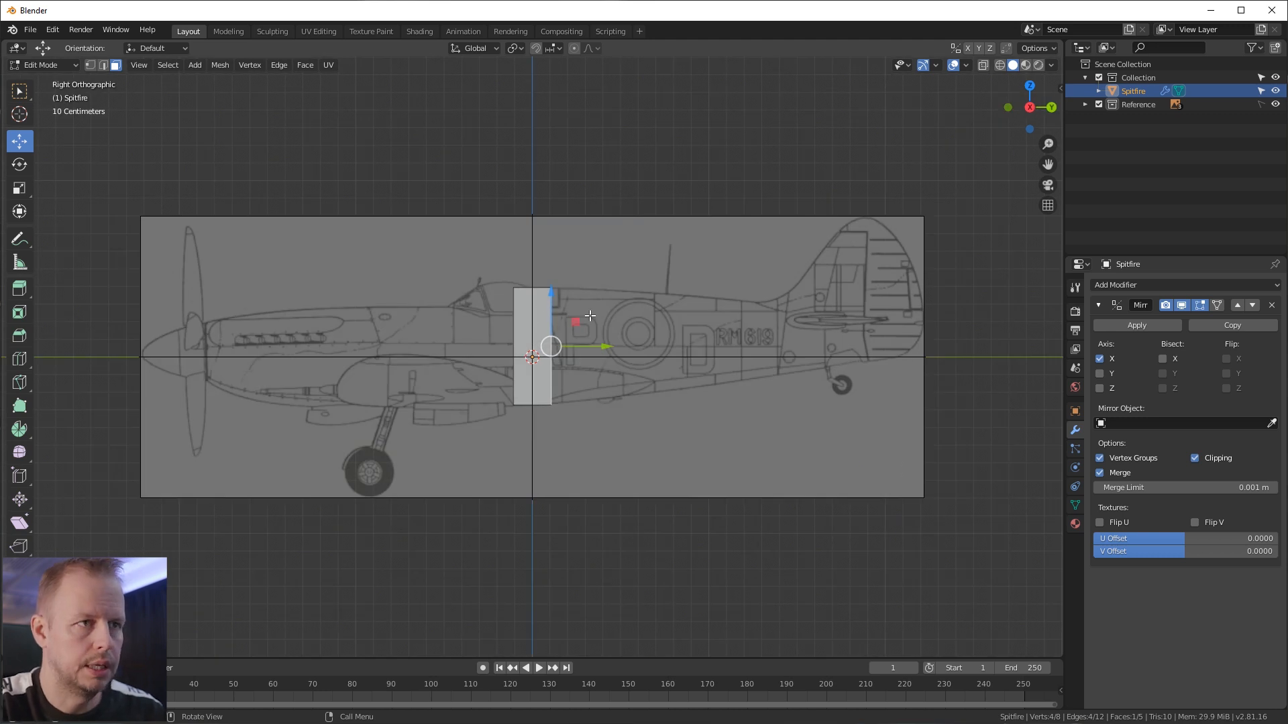
{"action": "left_click_drag", "start_coordinate": [593, 346], "coordinate": [647, 350]}
{"action": "key", "text": "s"}
{"action": "key", "text": "z"}
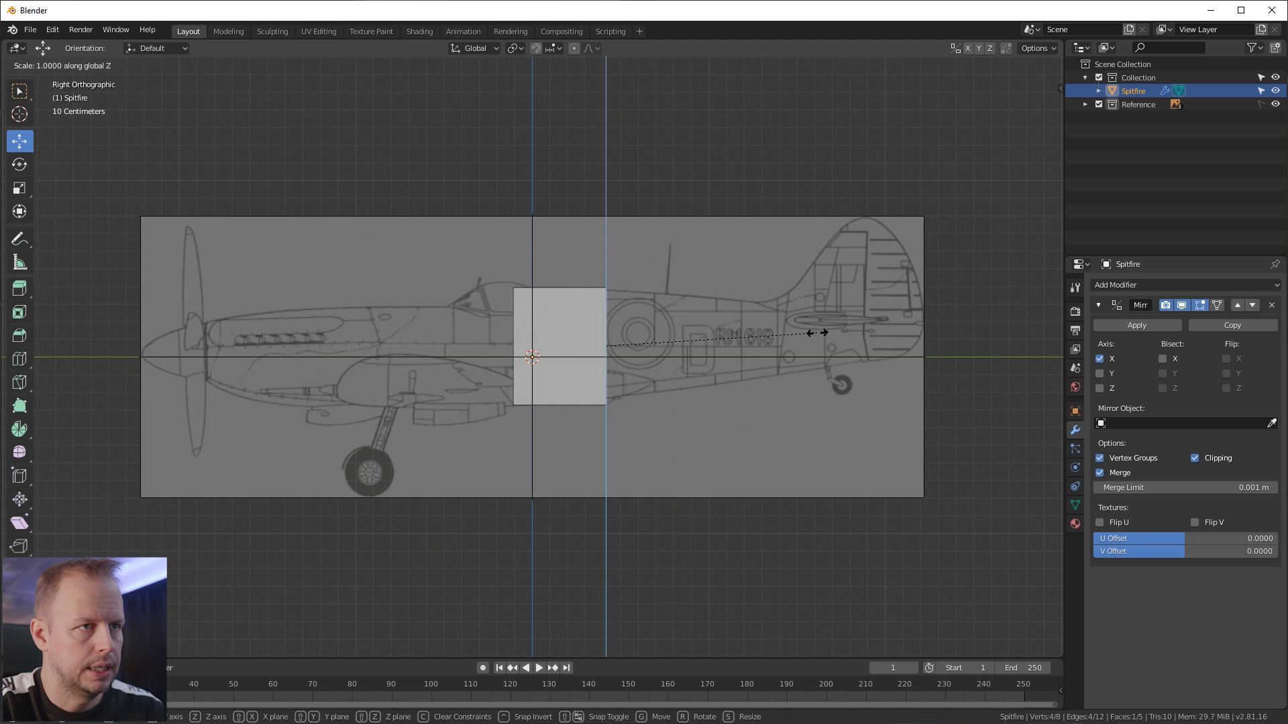
{"action": "left_click", "coordinate": [806, 332]}
{"action": "key", "text": "e"}
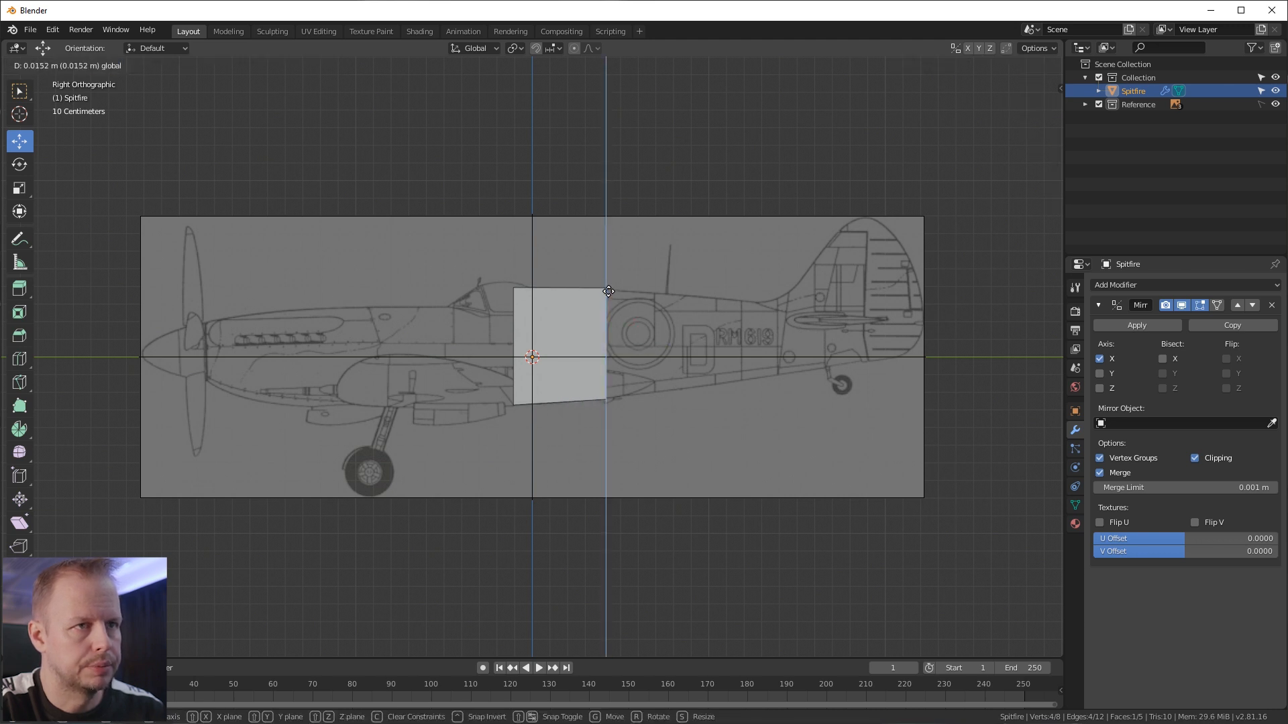
{"action": "right_click", "coordinate": [610, 292]}
Step: Extrude the rear face to the front of the tail fin, scale it to about 0.69 and raise it to fit the tapering fuselage
{"action": "key", "text": "g"}
{"action": "left_click", "coordinate": [775, 300]}
{"action": "key", "text": "s"}
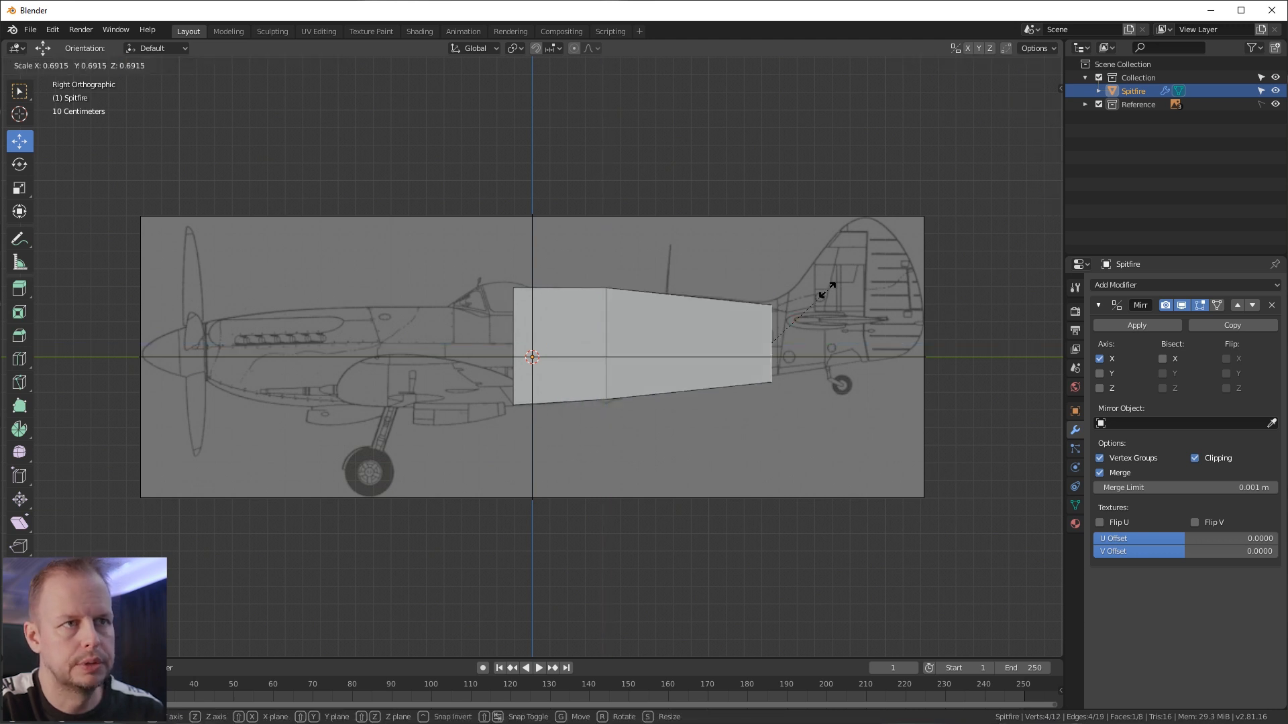
{"action": "left_click", "coordinate": [834, 297]}
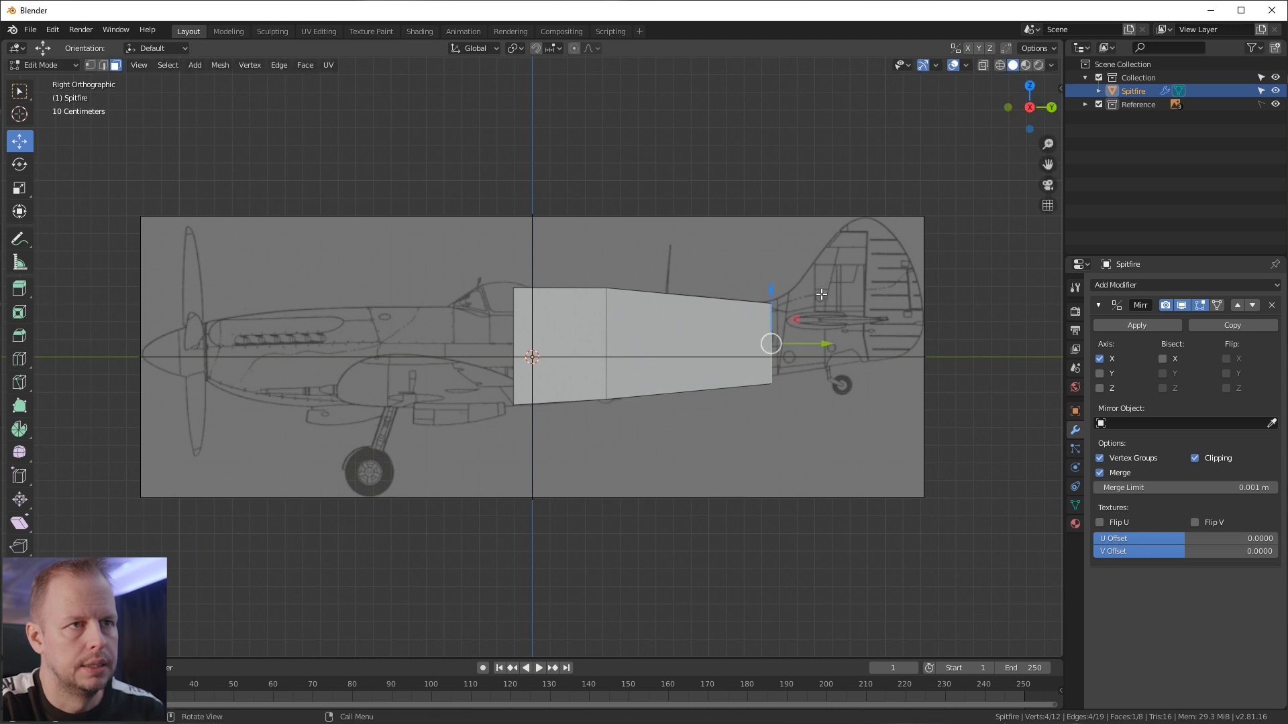
{"action": "key", "text": "g"}
{"action": "left_click", "coordinate": [776, 289]}
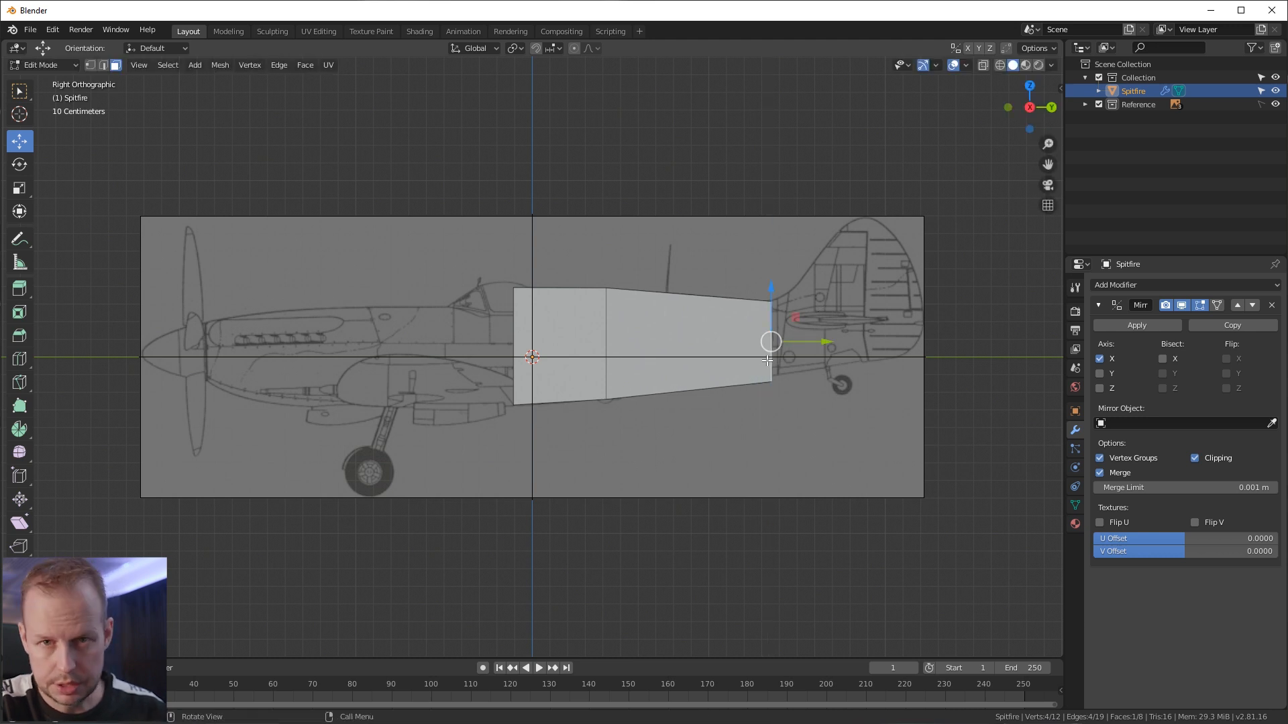
Step: Extrude the fuselage's rear face about 0.86 m to the rudder's trailing edge, scale it down and raise it to fit the tail outline
{"action": "middle_click_drag", "start_coordinate": [740, 302], "coordinate": [809, 404]}
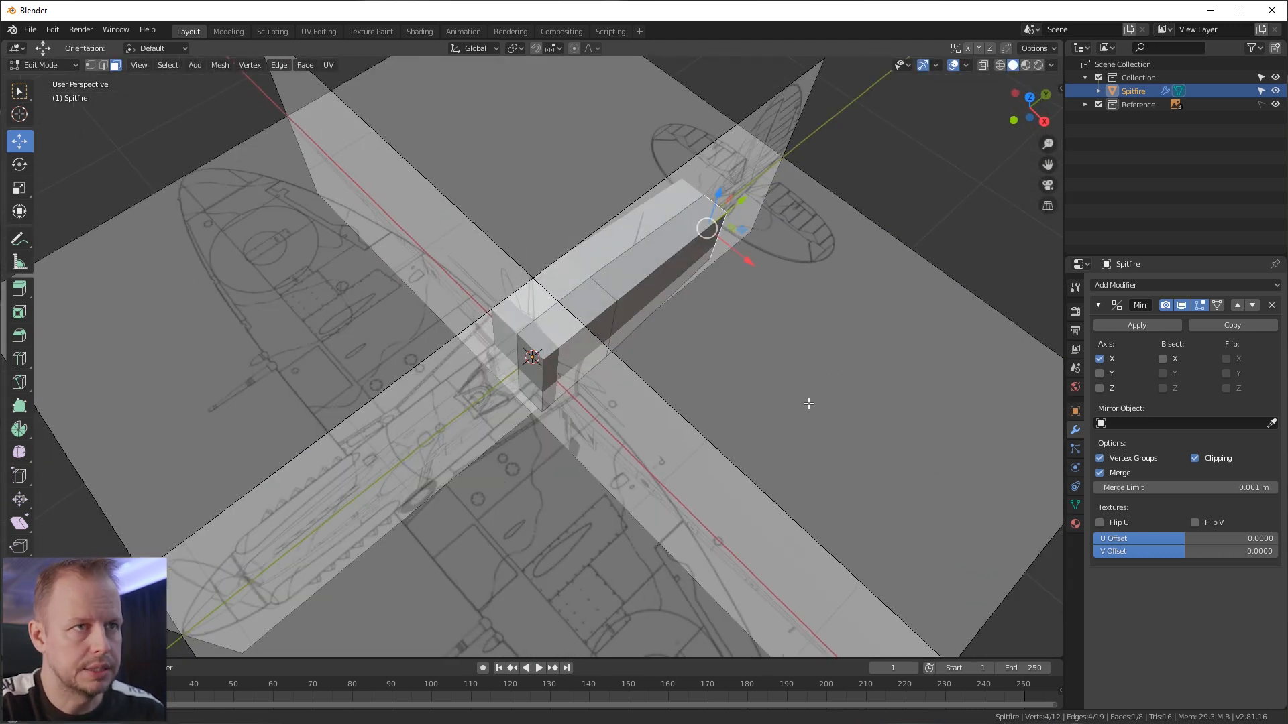
{"action": "key", "text": "KP_3"}
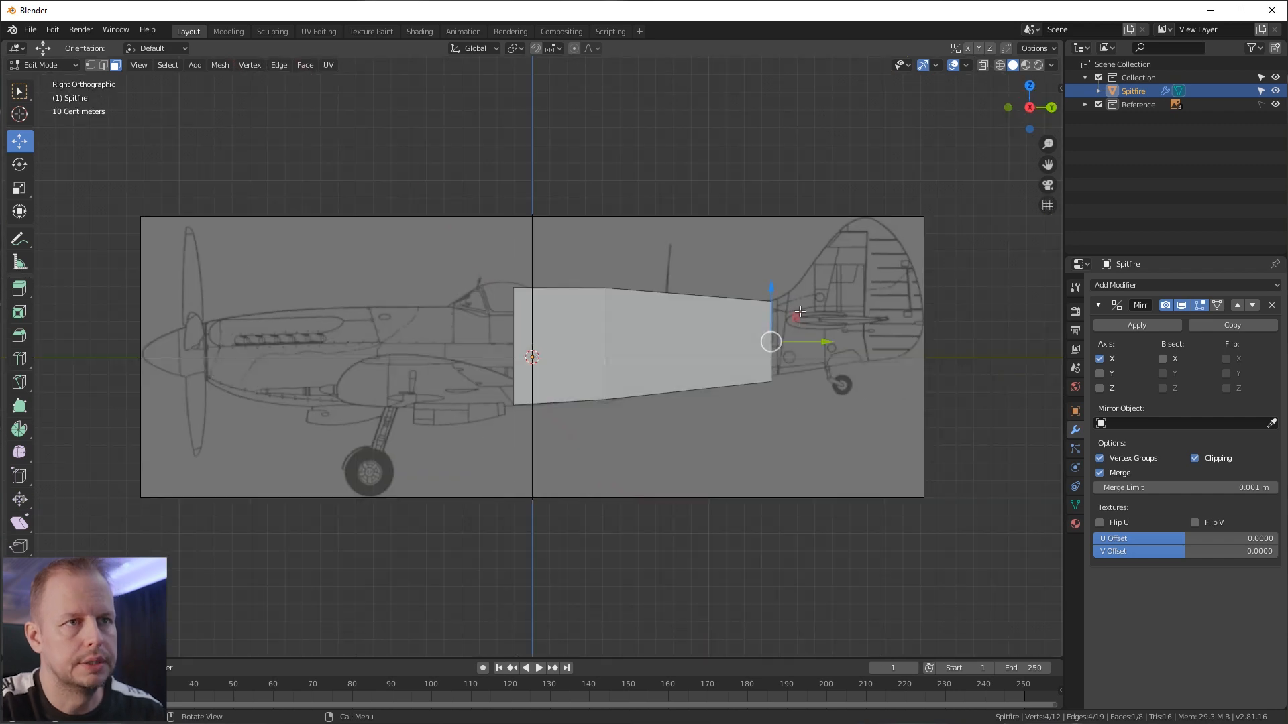
{"action": "key", "text": "e"}
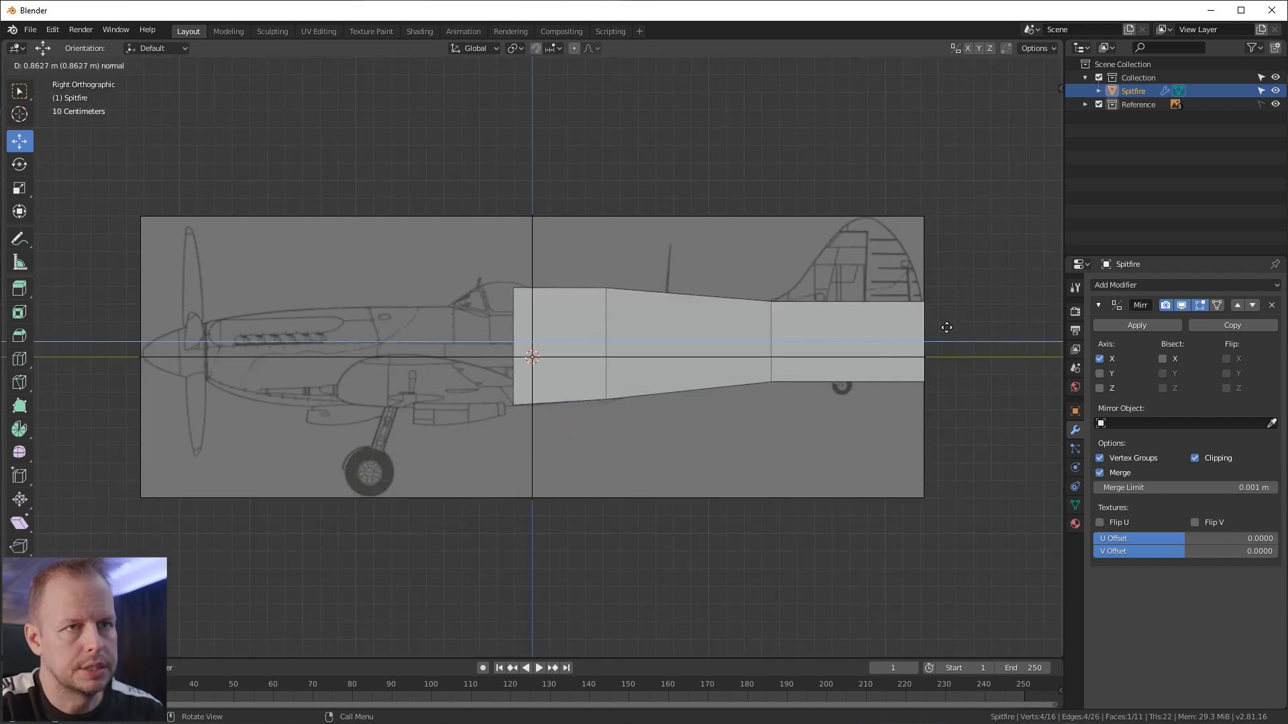
{"action": "left_click", "coordinate": [946, 327]}
{"action": "key", "text": "s"}
{"action": "left_click", "coordinate": [929, 332]}
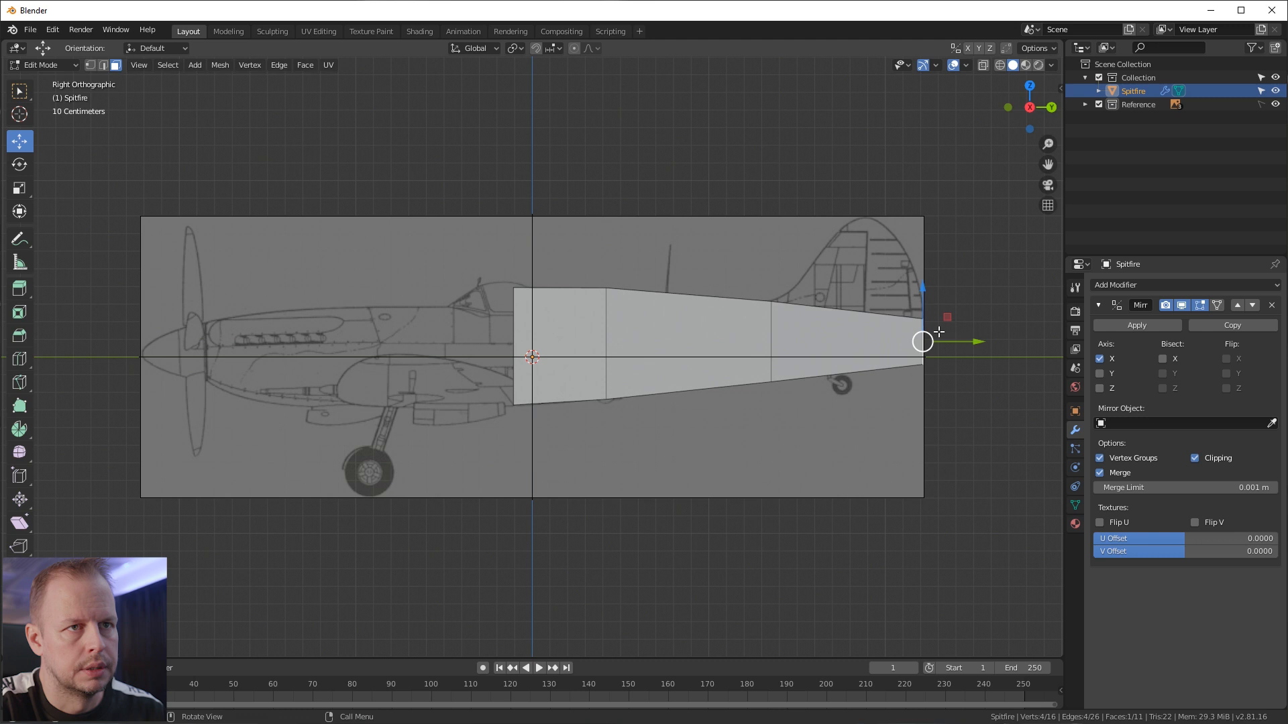
{"action": "mouse_move", "coordinate": [922, 297]}
{"action": "left_mouse_down"}
{"action": "mouse_move", "coordinate": [929, 261]}
{"action": "mouse_move", "coordinate": [928, 284]}
{"action": "left_mouse_up"}
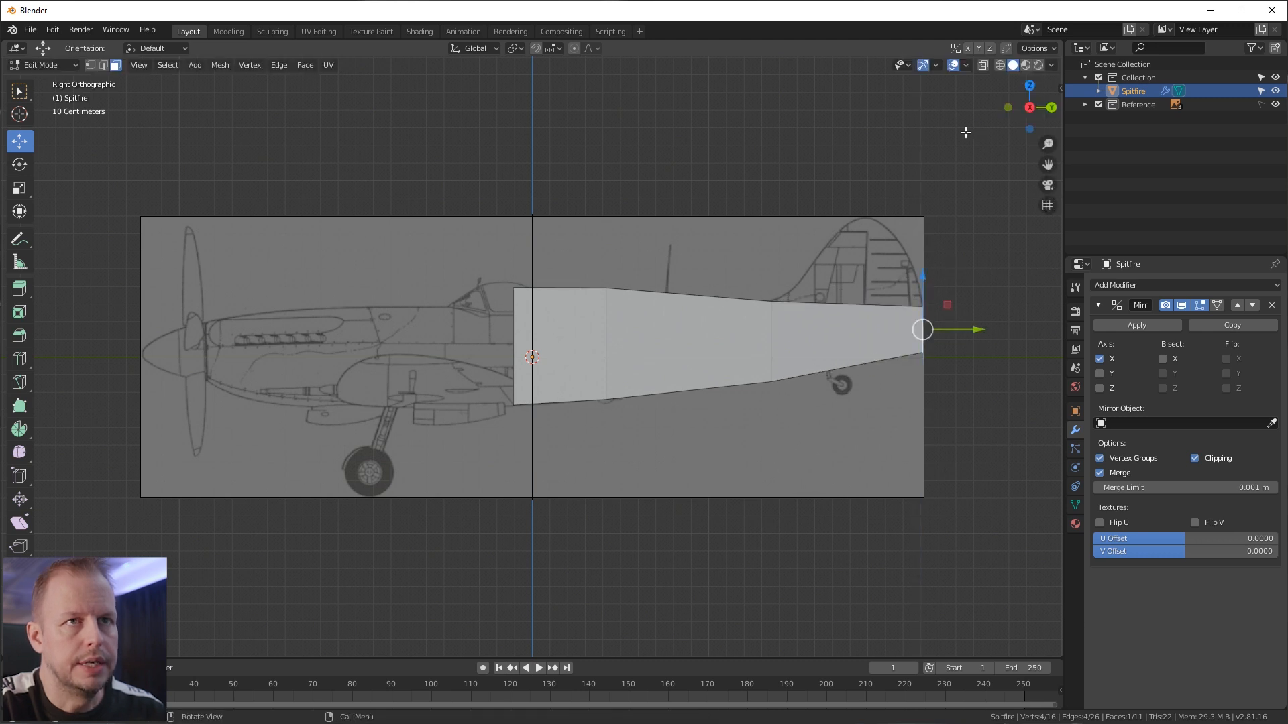
Step: Turn on X-ray display so the side reference shows through the mesh
{"action": "left_click", "coordinate": [984, 65]}
{"action": "scroll", "coordinate": [934, 354], "scroll_direction": "up", "scroll_amount": 3}
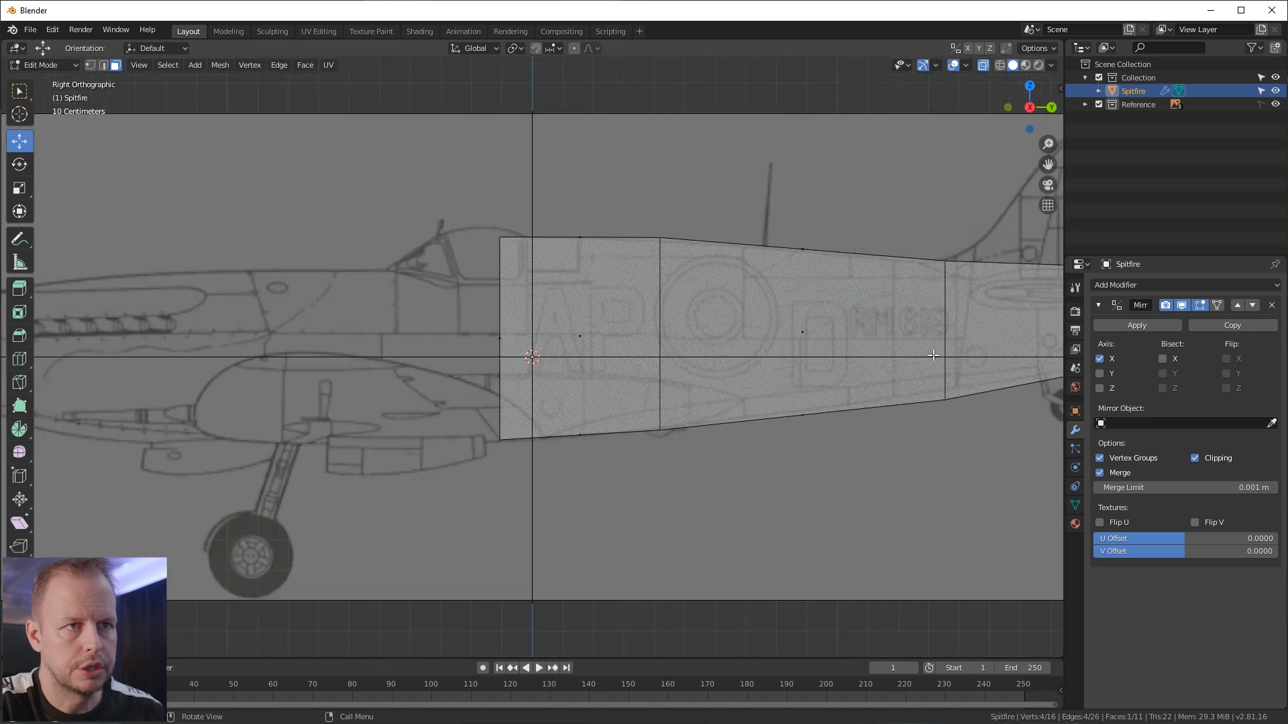
{"action": "scroll", "coordinate": [893, 409], "scroll_direction": "down", "scroll_amount": 2, "text": "ctrl"}
{"action": "scroll", "coordinate": [872, 411], "scroll_direction": "down", "scroll_amount": 4}
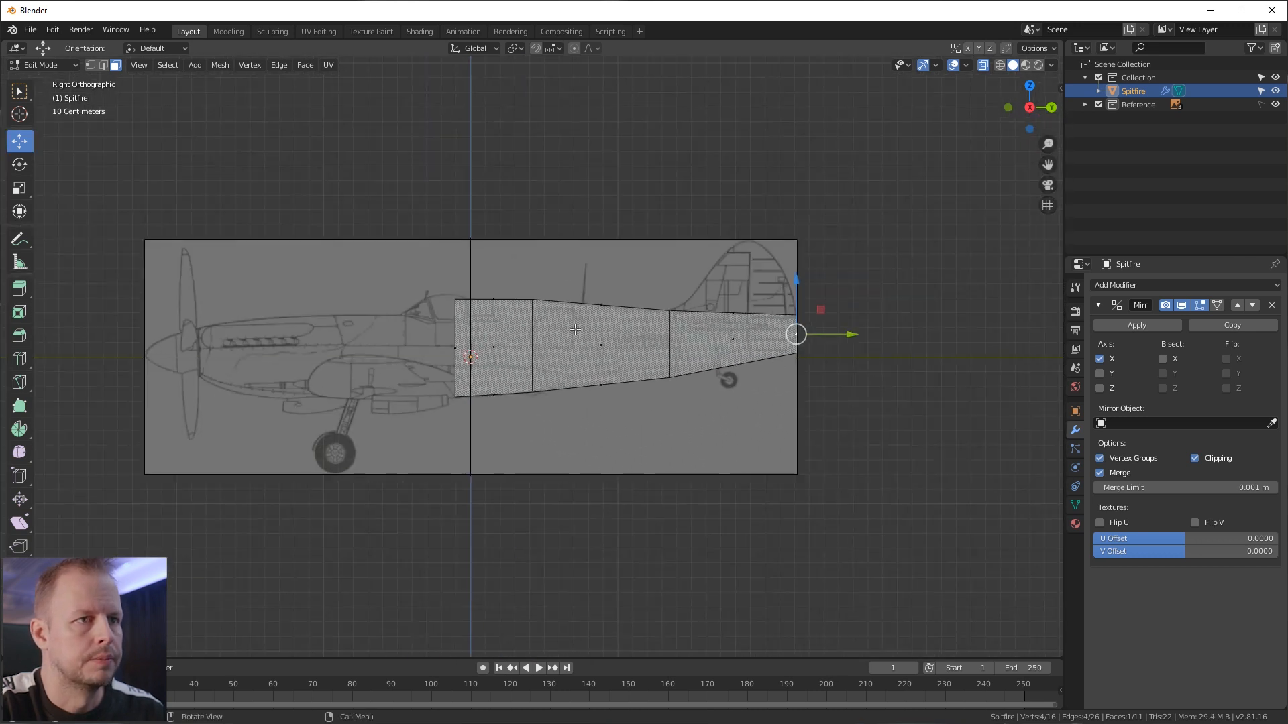
Step: Extrude the fuselage's front face forward along Y to the front of the windscreen
{"action": "middle_click_drag", "start_coordinate": [717, 273], "coordinate": [766, 279]}
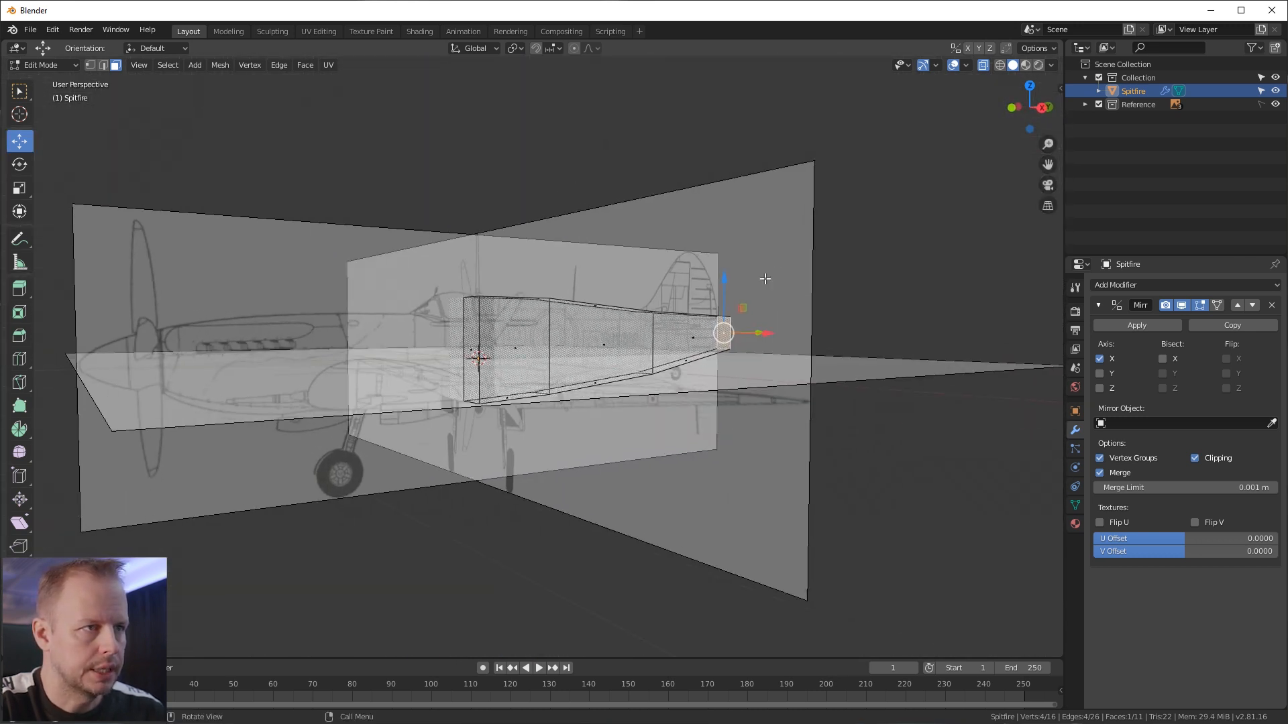
{"action": "left_click", "coordinate": [473, 346]}
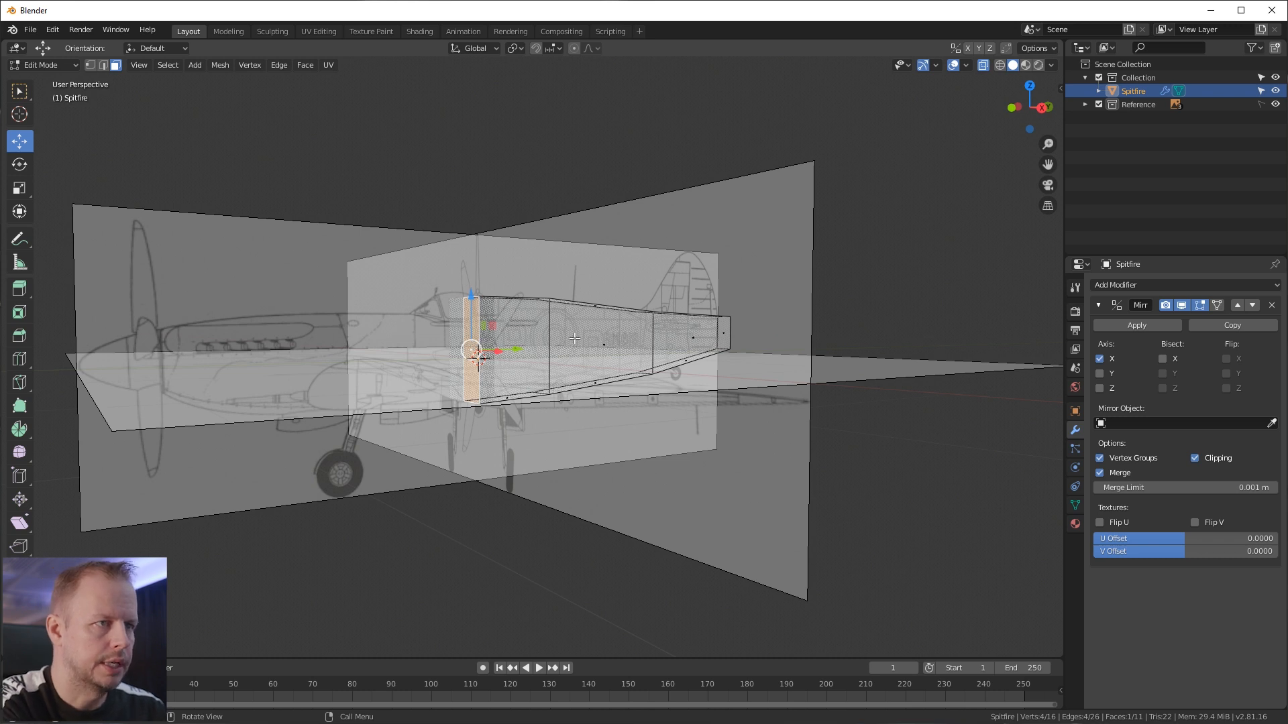
{"action": "key", "text": "KP_3"}
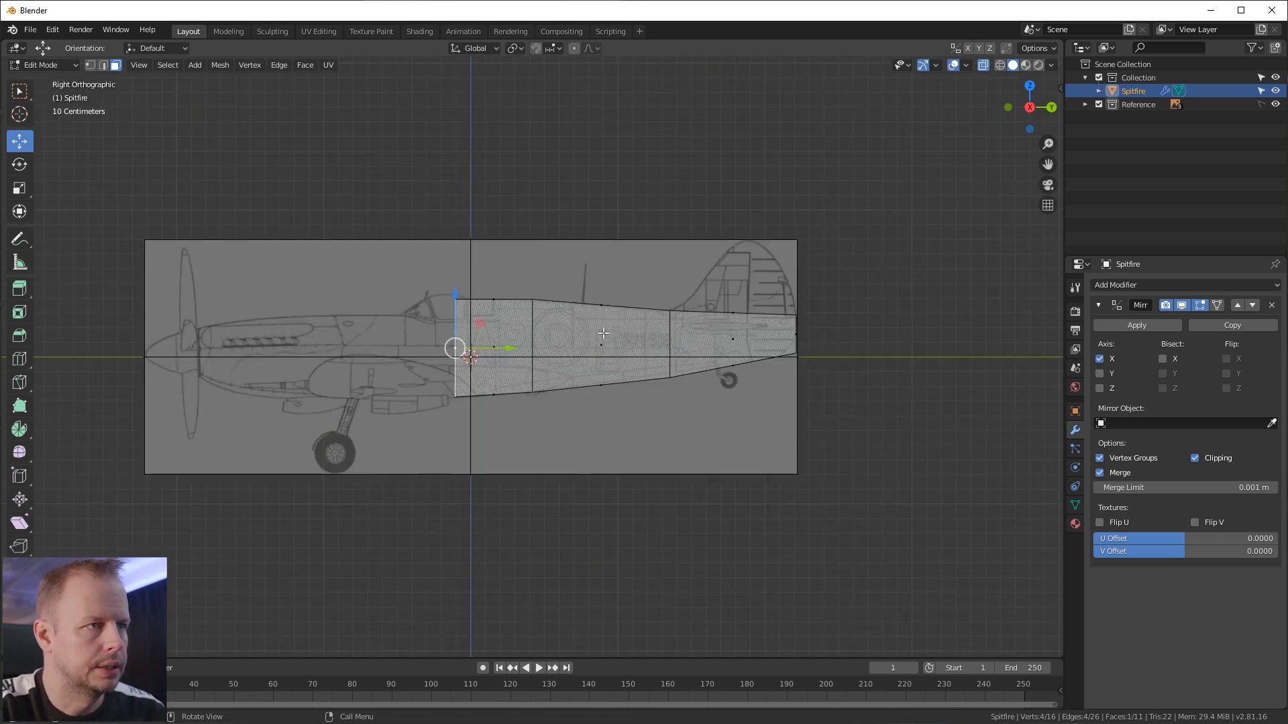
{"action": "key", "text": "e"}
{"action": "left_click", "coordinate": [537, 346]}
Step: Scale and lower the face at the windscreen to match the fuselage's upper and lower lines in the side reference
{"action": "key", "text": "g"}
{"action": "key", "text": "z"}
{"action": "left_click", "coordinate": [647, 271]}
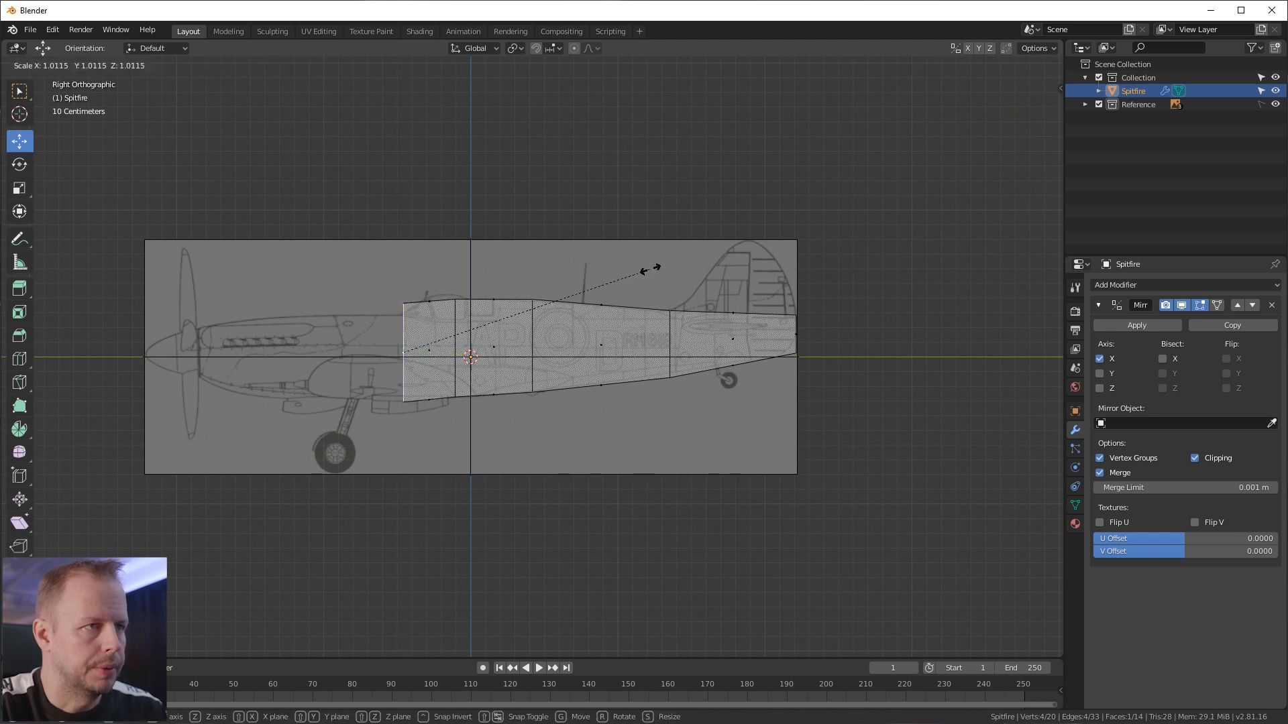
{"action": "key", "text": "s"}
{"action": "key", "text": "z"}
{"action": "left_click", "coordinate": [503, 280]}
{"action": "key", "text": "s"}
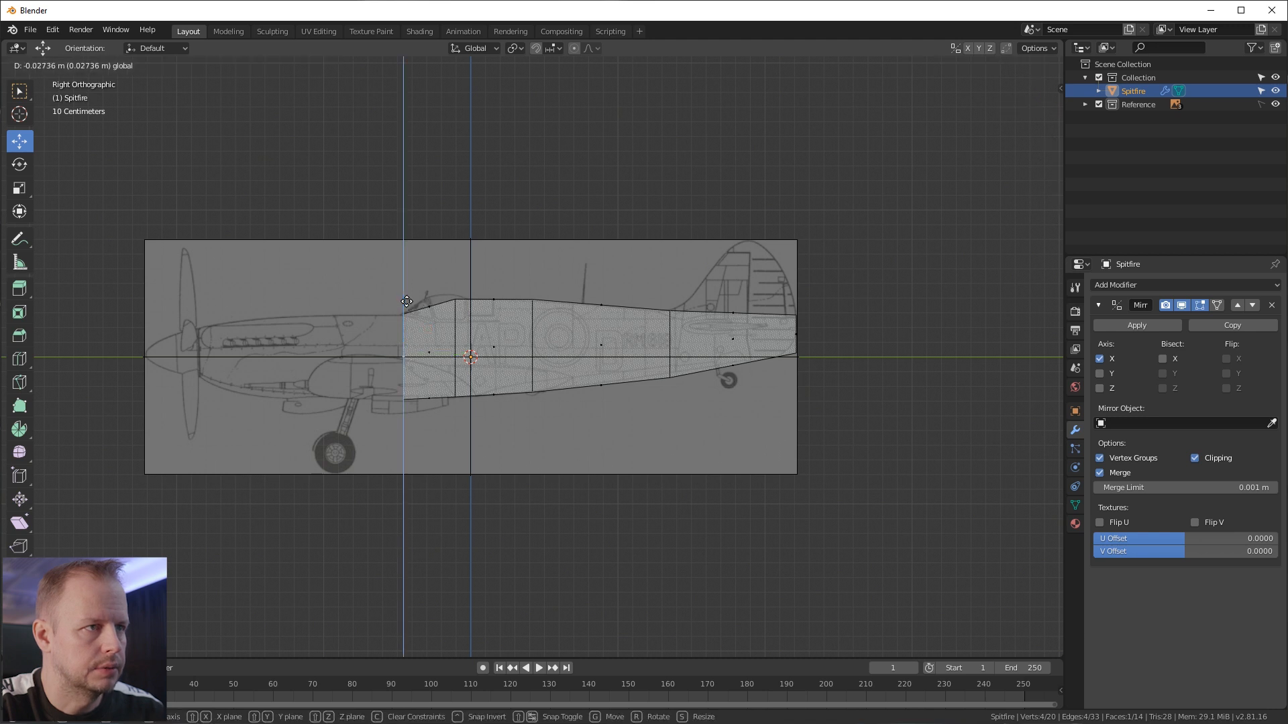
{"action": "key", "text": "z"}
{"action": "left_click", "coordinate": [407, 301]}
Step: Extrude the front face forward twice along the engine cowling, scaling the new faces to about 0.94 and 0.9 and fitting them to the outline
{"action": "key", "text": "e"}
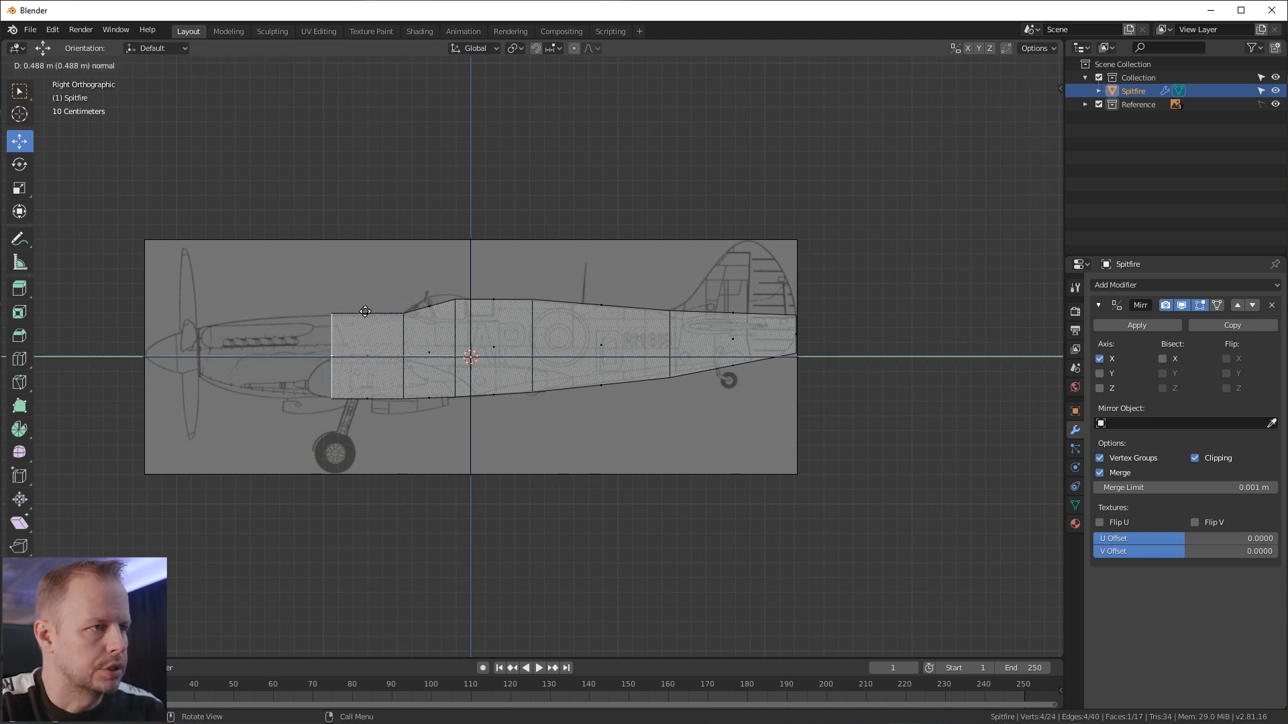
{"action": "left_click", "coordinate": [312, 311]}
{"action": "key", "text": "s"}
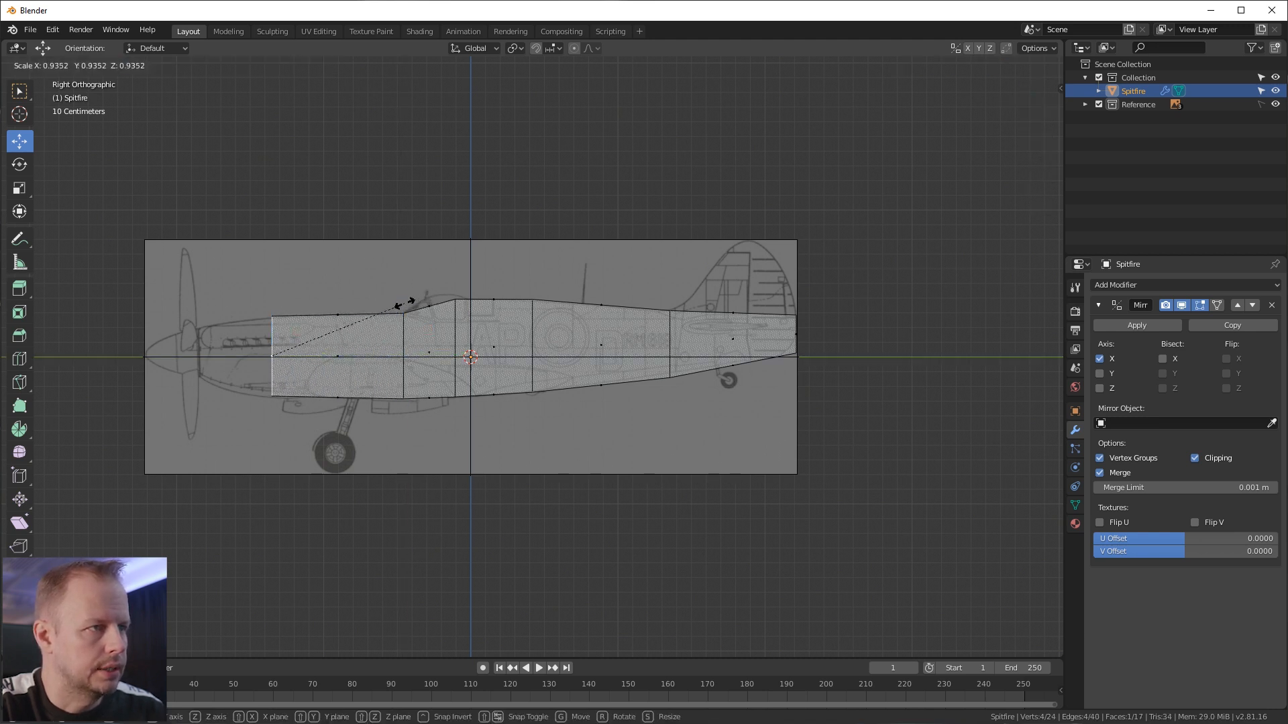
{"action": "left_click", "coordinate": [401, 303]}
{"action": "key", "text": "e"}
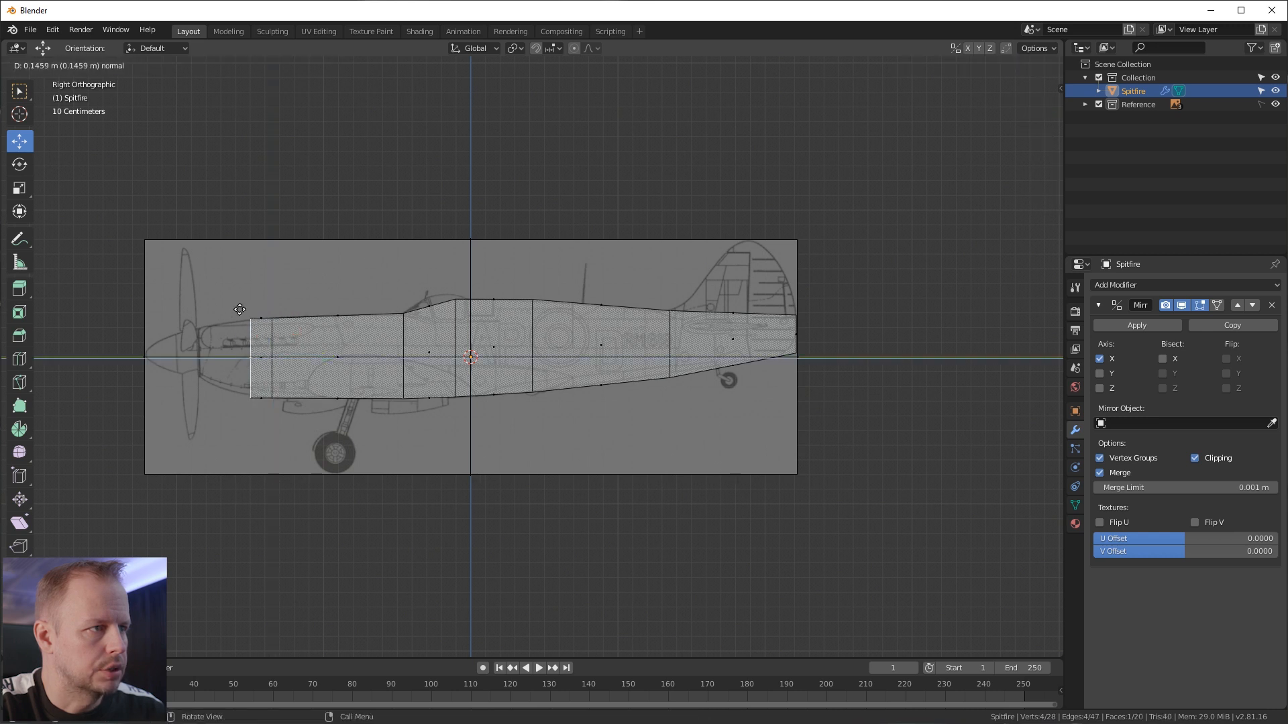
{"action": "left_click", "coordinate": [228, 311]}
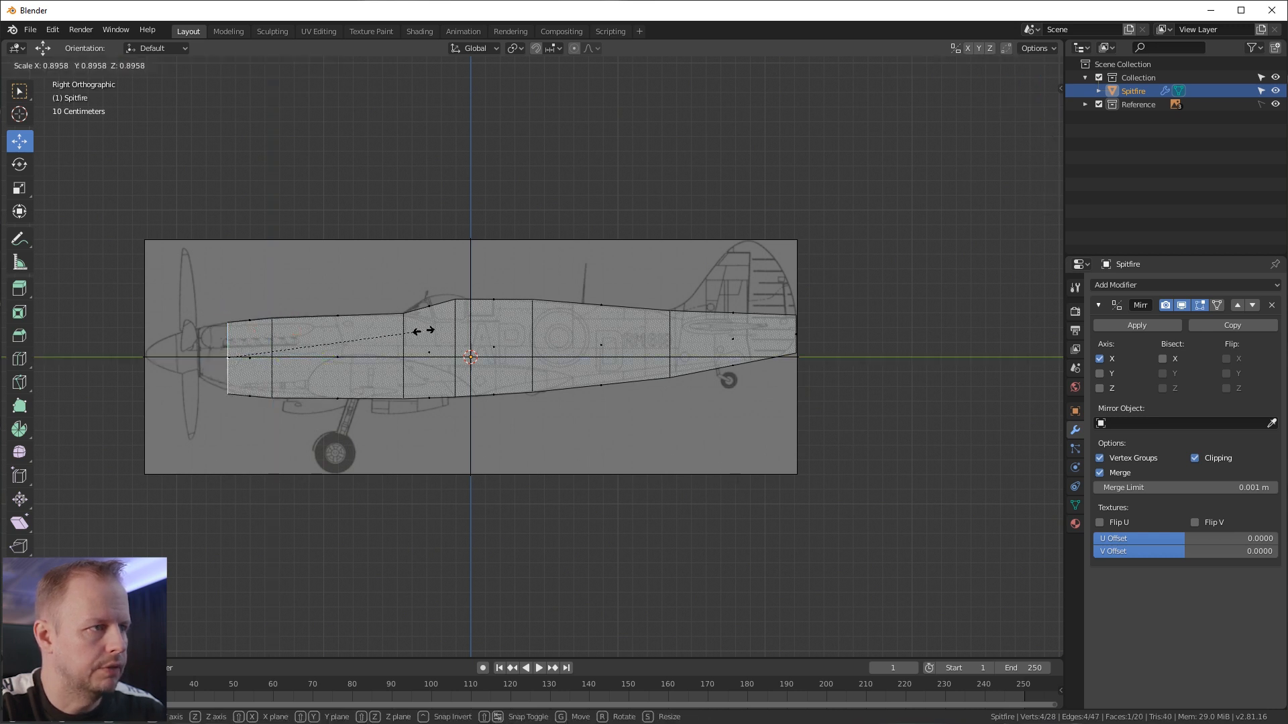
{"action": "left_click_drag", "start_coordinate": [229, 308], "coordinate": [230, 313]}
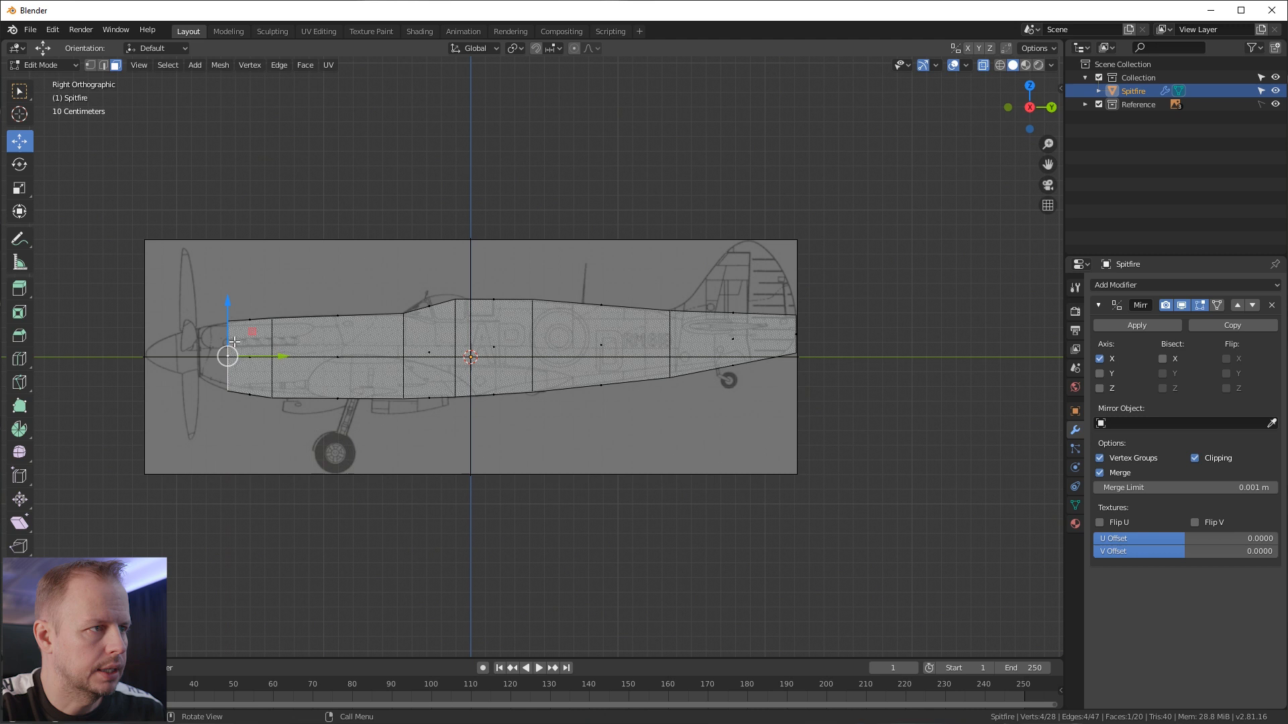
Step: Extrude the front face about 0.23 m to the spinner's base, scale it down and align its height with the nose outline
{"action": "key", "text": "e"}
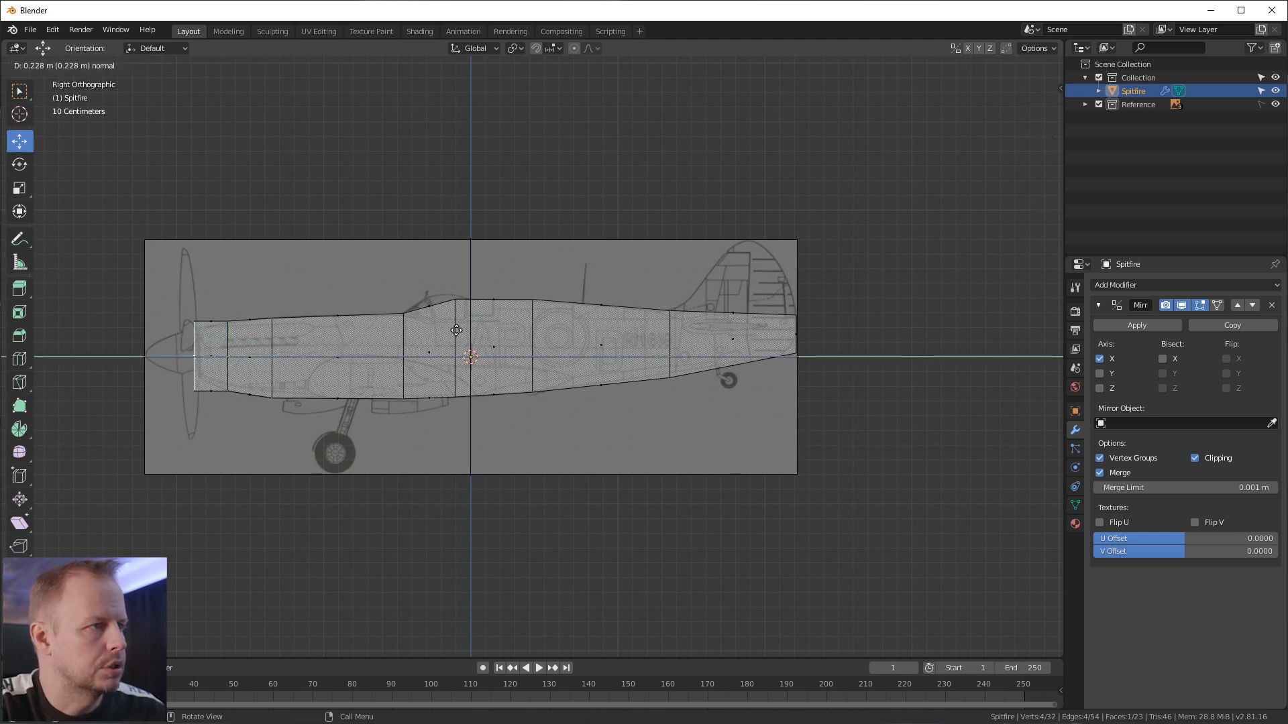
{"action": "left_click", "coordinate": [459, 331]}
{"action": "key", "text": "s"}
{"action": "left_click", "coordinate": [269, 327]}
{"action": "left_click_drag", "start_coordinate": [199, 296], "coordinate": [200, 297]}
Step: Extrude the front face forward twice along the spinner, scaling each new face down to follow the rounded nose
{"action": "key", "text": "e"}
{"action": "left_click", "coordinate": [399, 356]}
{"action": "key", "text": "s"}
{"action": "left_click", "coordinate": [371, 331]}
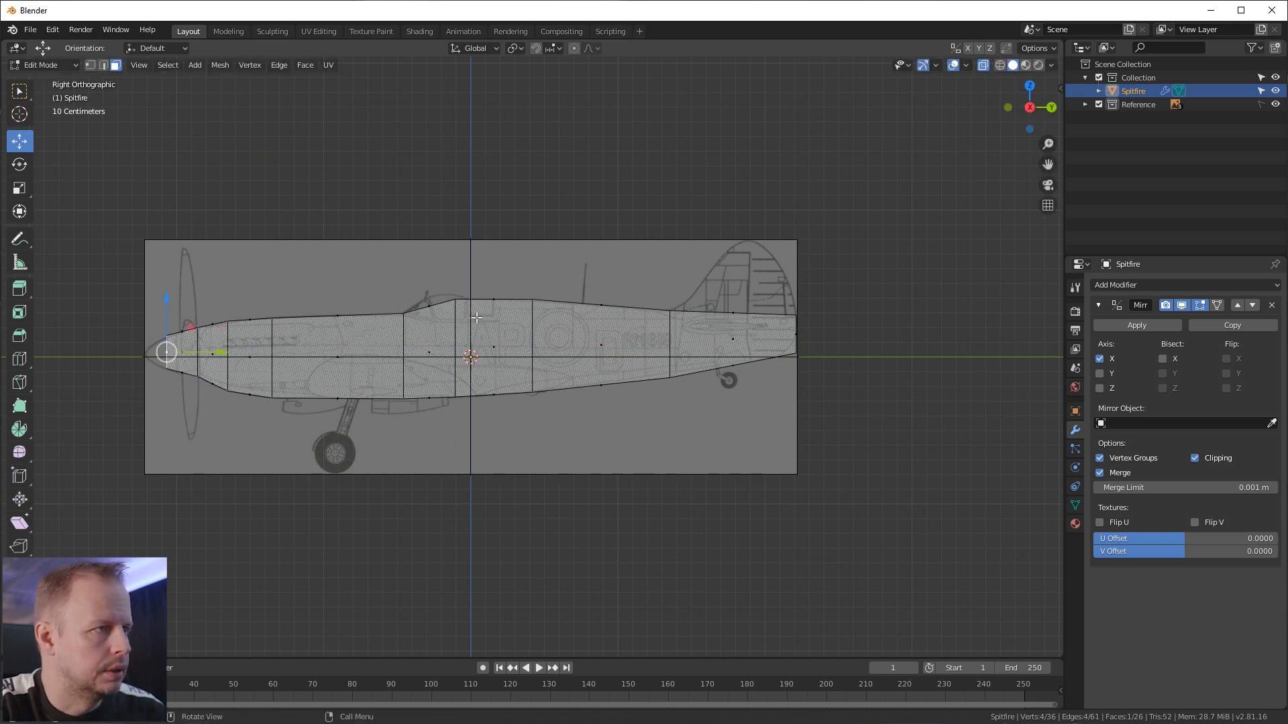
{"action": "key", "text": "e"}
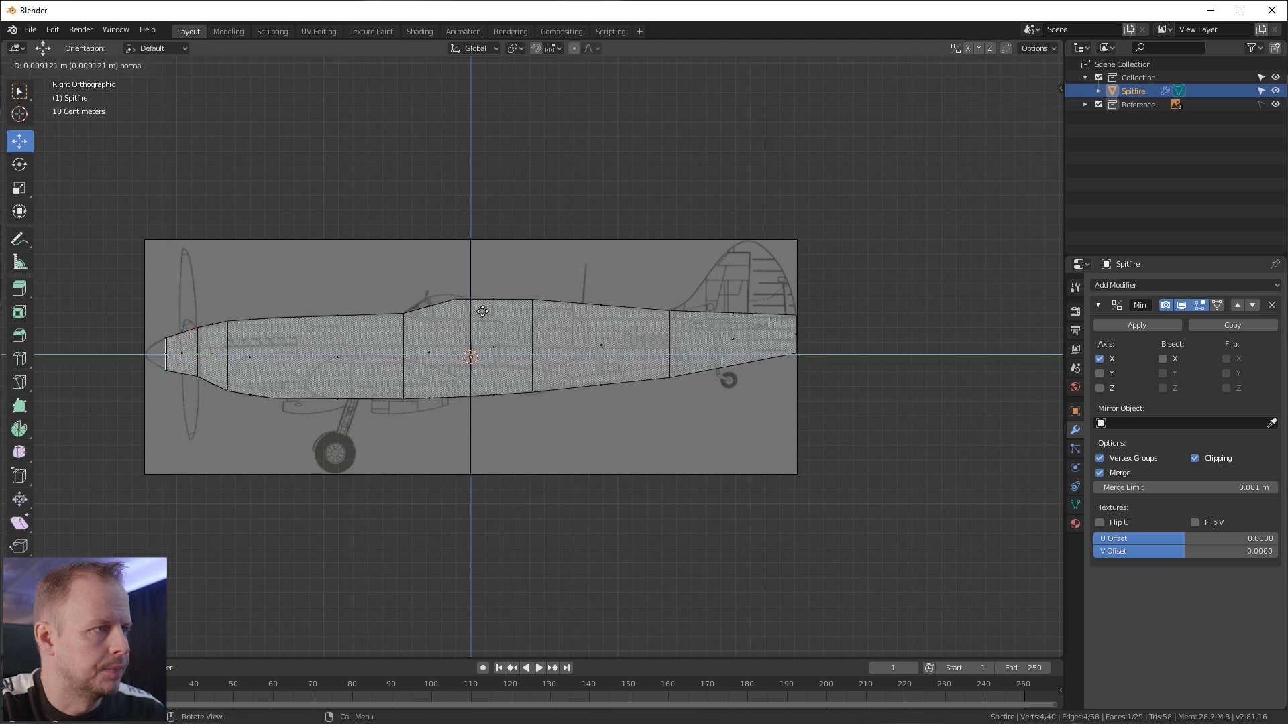
{"action": "left_click", "coordinate": [474, 312]}
{"action": "key", "text": "s"}
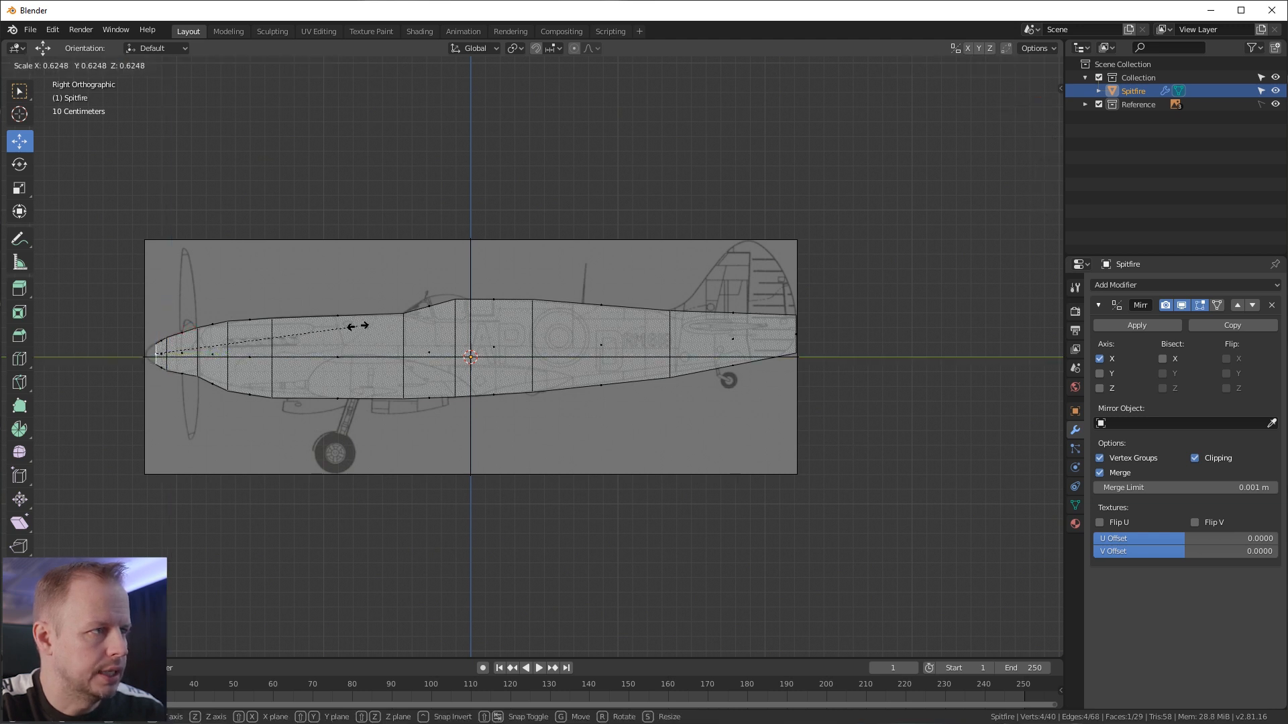
{"action": "left_click", "coordinate": [373, 328]}
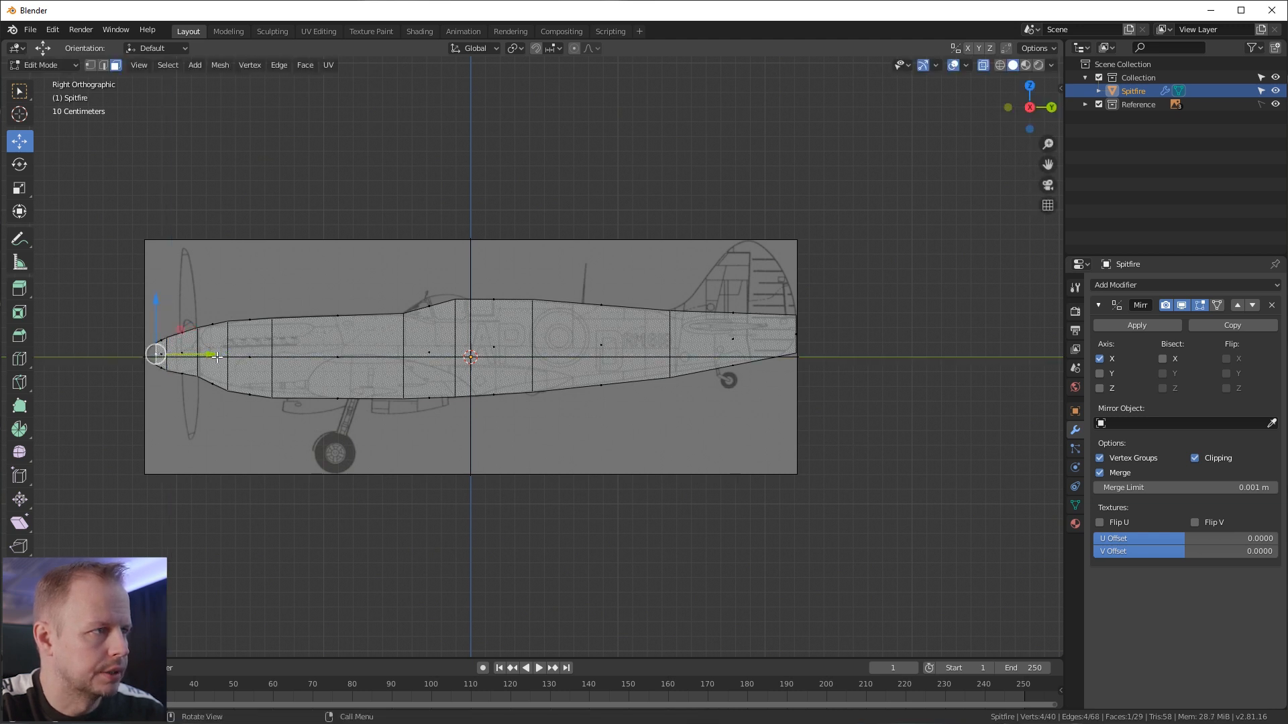
Step: Extrude the front face to the spinner's tip, scale it down to a small end and move it slightly forward along Y
{"action": "key", "text": "e"}
{"action": "left_click", "coordinate": [357, 341]}
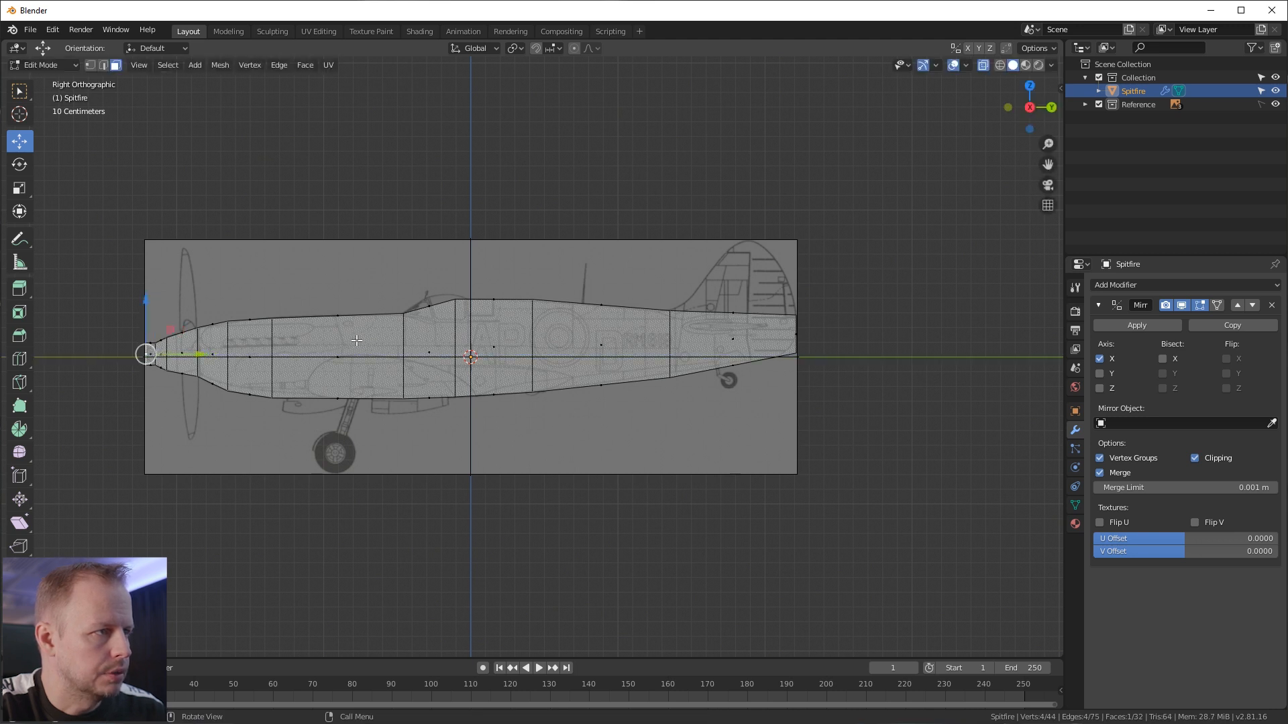
{"action": "key", "text": "s"}
{"action": "left_click", "coordinate": [150, 315]}
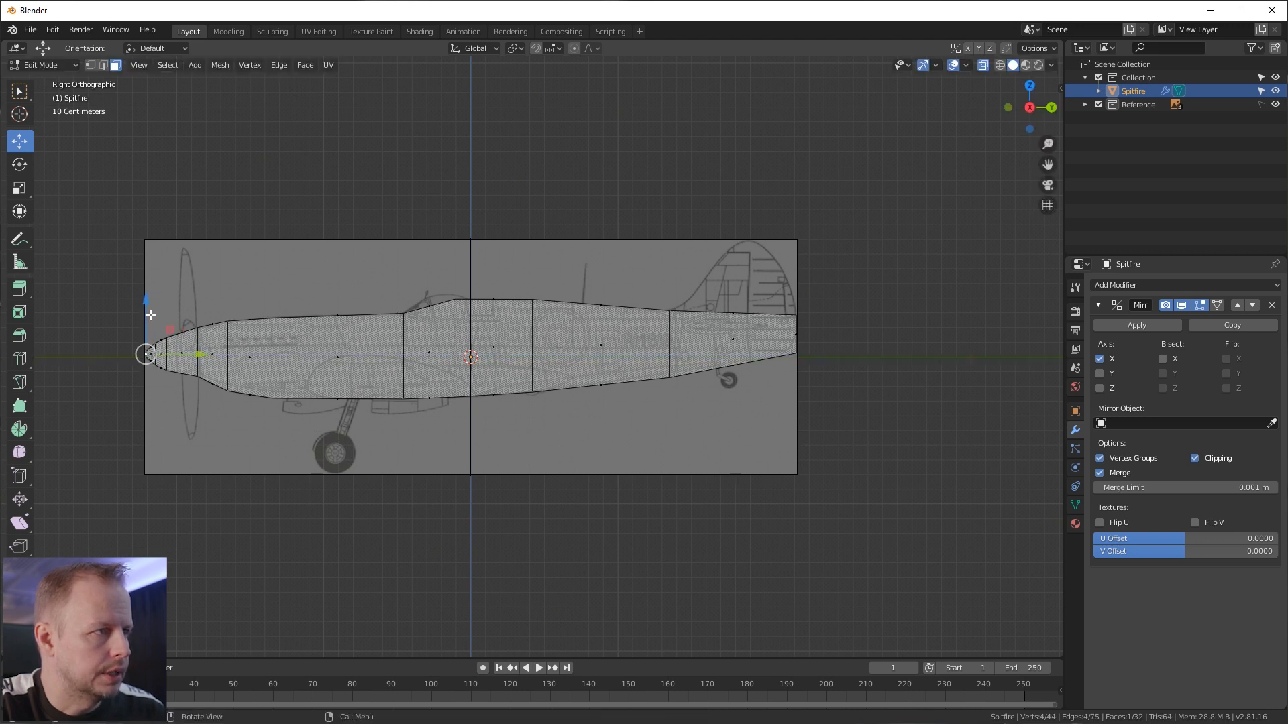
{"action": "left_click_drag", "start_coordinate": [199, 353], "coordinate": [197, 354]}
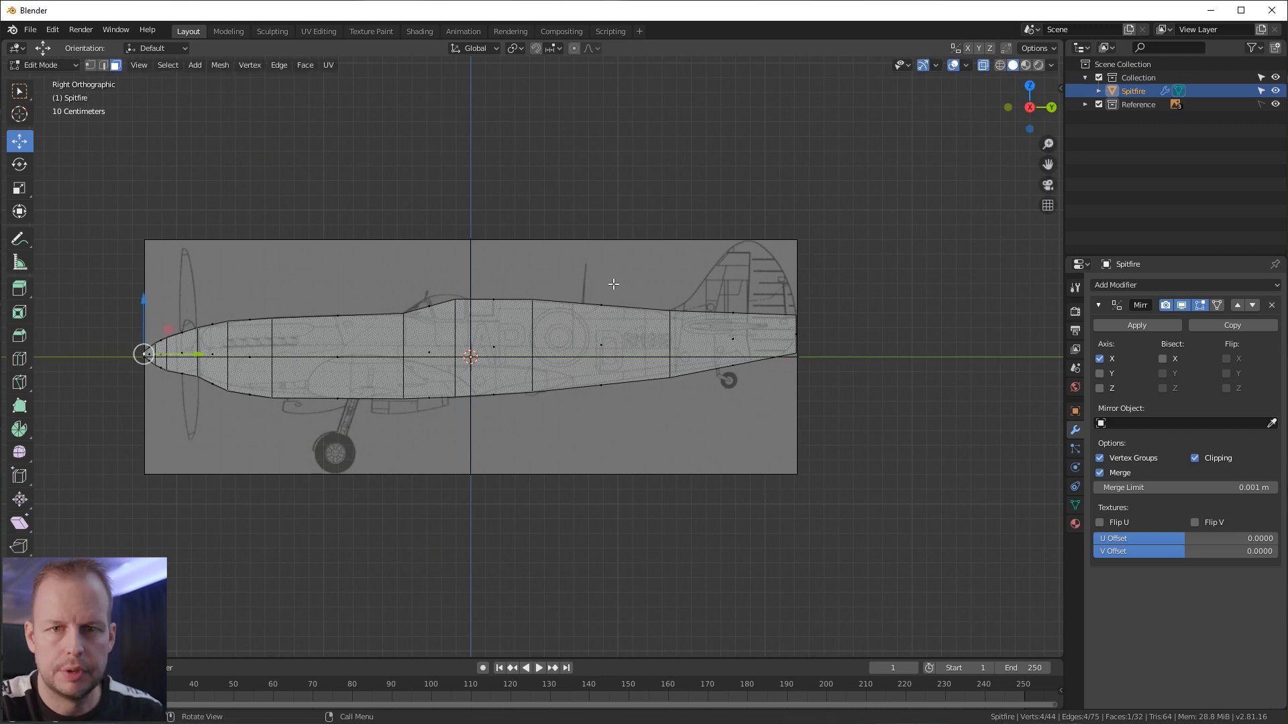
Step: Switch to edge selection and move the edge loop at the rear of the cockpit back along Y
{"action": "middle_click_drag", "start_coordinate": [703, 290], "coordinate": [550, 308]}
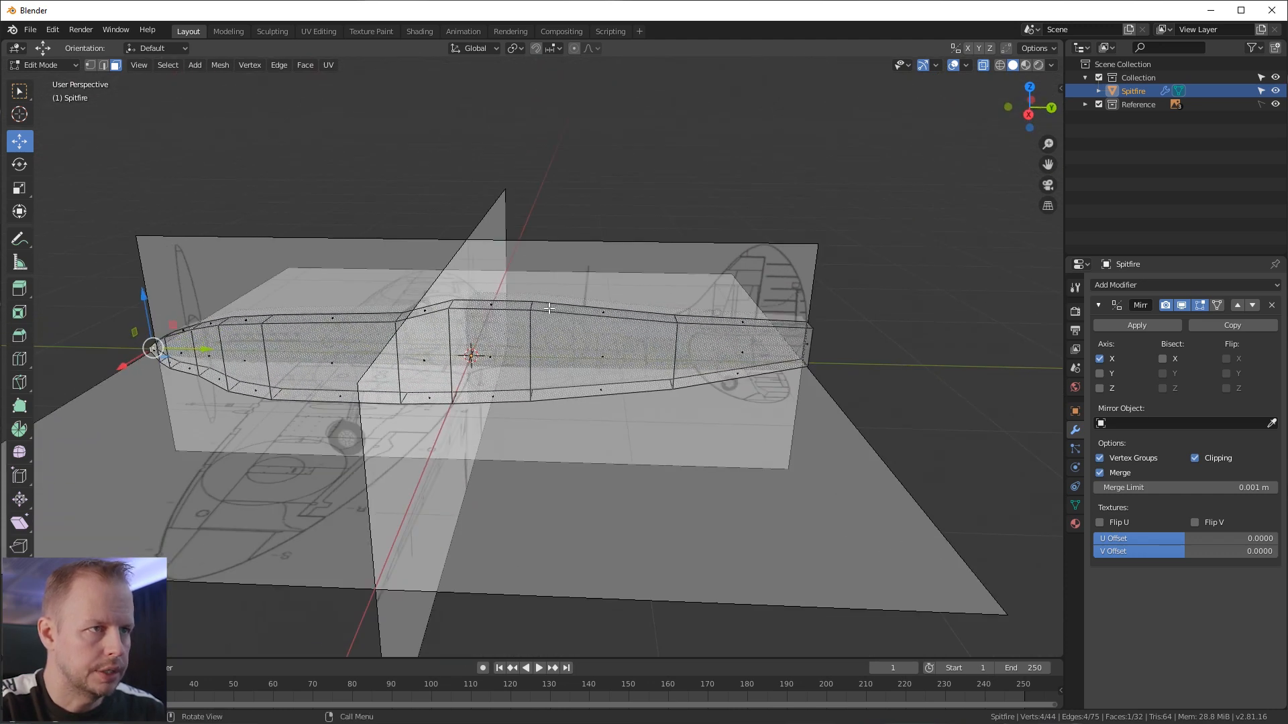
{"action": "middle_click_drag", "start_coordinate": [633, 340], "coordinate": [462, 373]}
{"action": "key", "text": "2"}
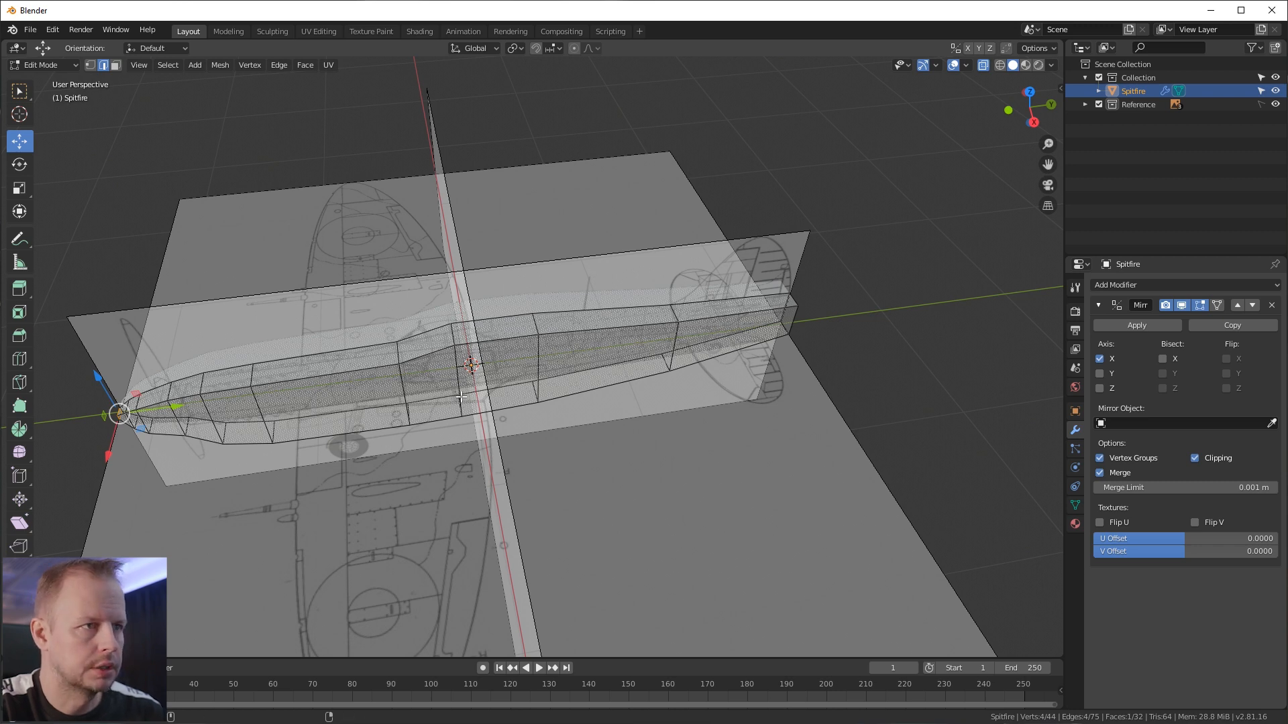
{"action": "middle_click_drag", "start_coordinate": [461, 397], "coordinate": [456, 413]}
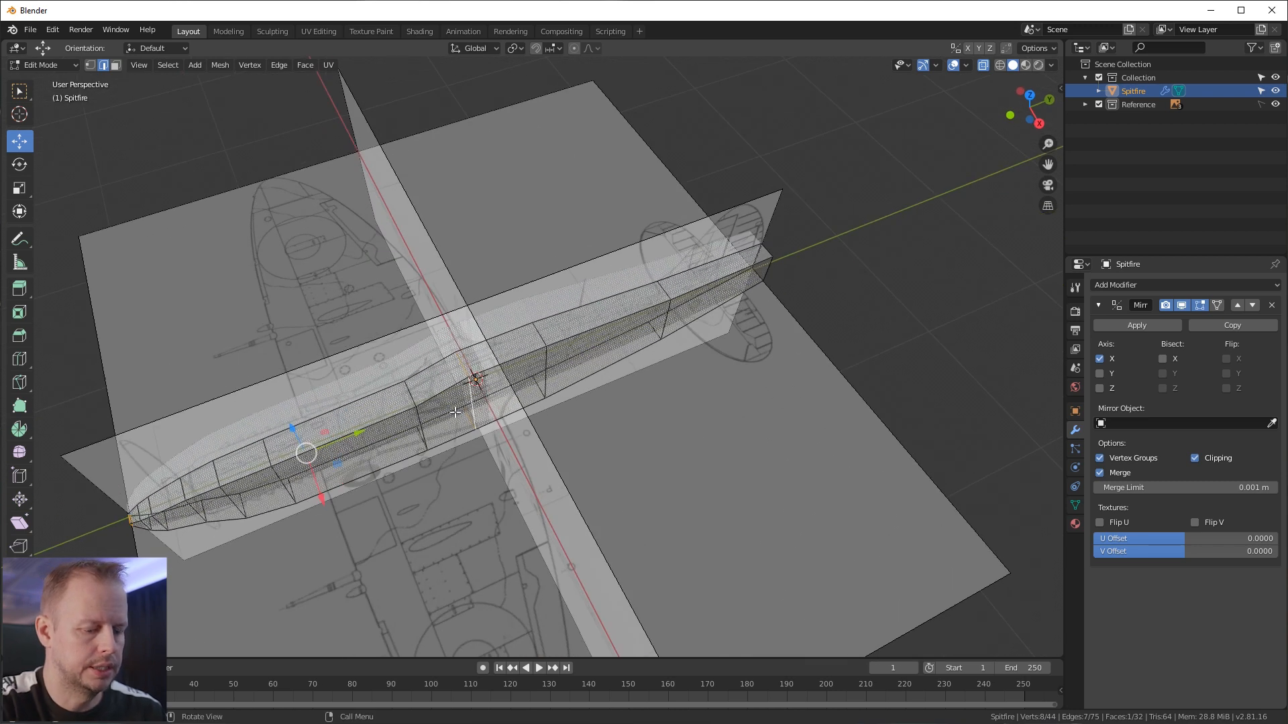
{"action": "key", "text": "KP_3"}
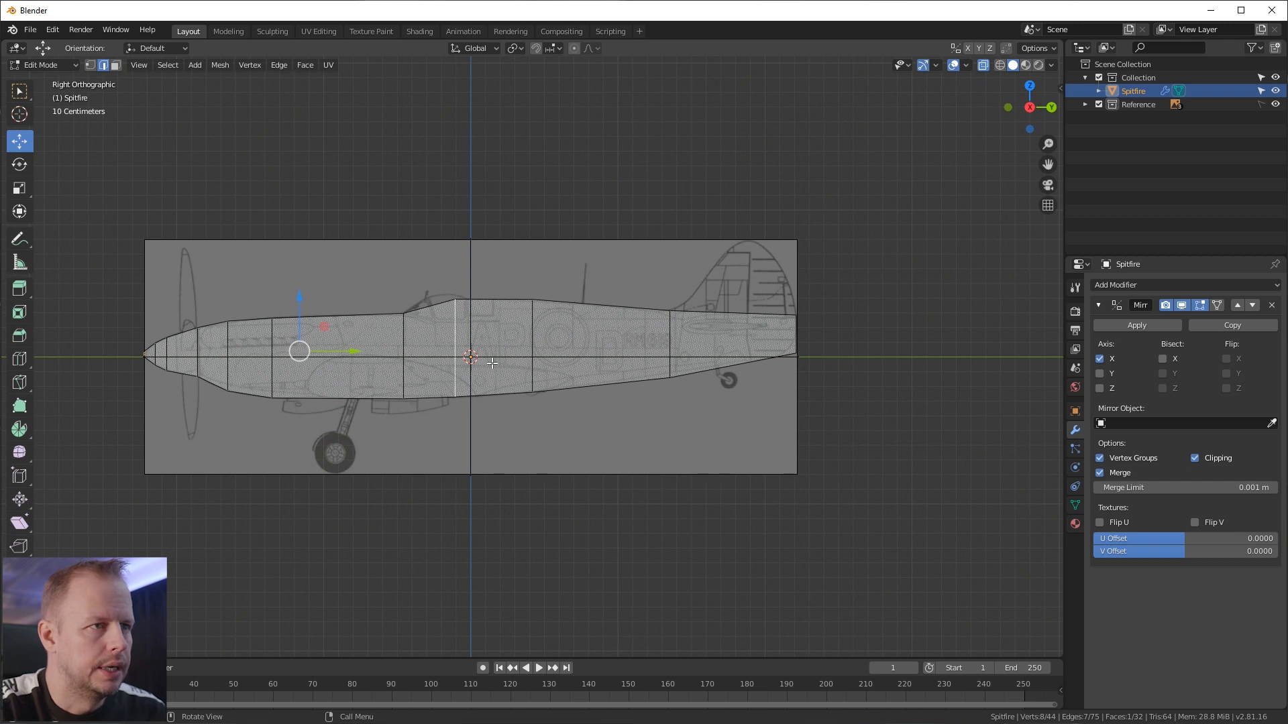
{"action": "left_click_drag", "start_coordinate": [352, 352], "coordinate": [398, 351]}
Step: Add a loop cut across the cockpit section, slide it about 0.37 toward the windscreen and shift it slightly forward along Y
{"action": "middle_click_drag", "start_coordinate": [399, 351], "coordinate": [426, 344]}
{"action": "right_click", "coordinate": [426, 343]}
{"action": "left_click", "coordinate": [429, 343]}
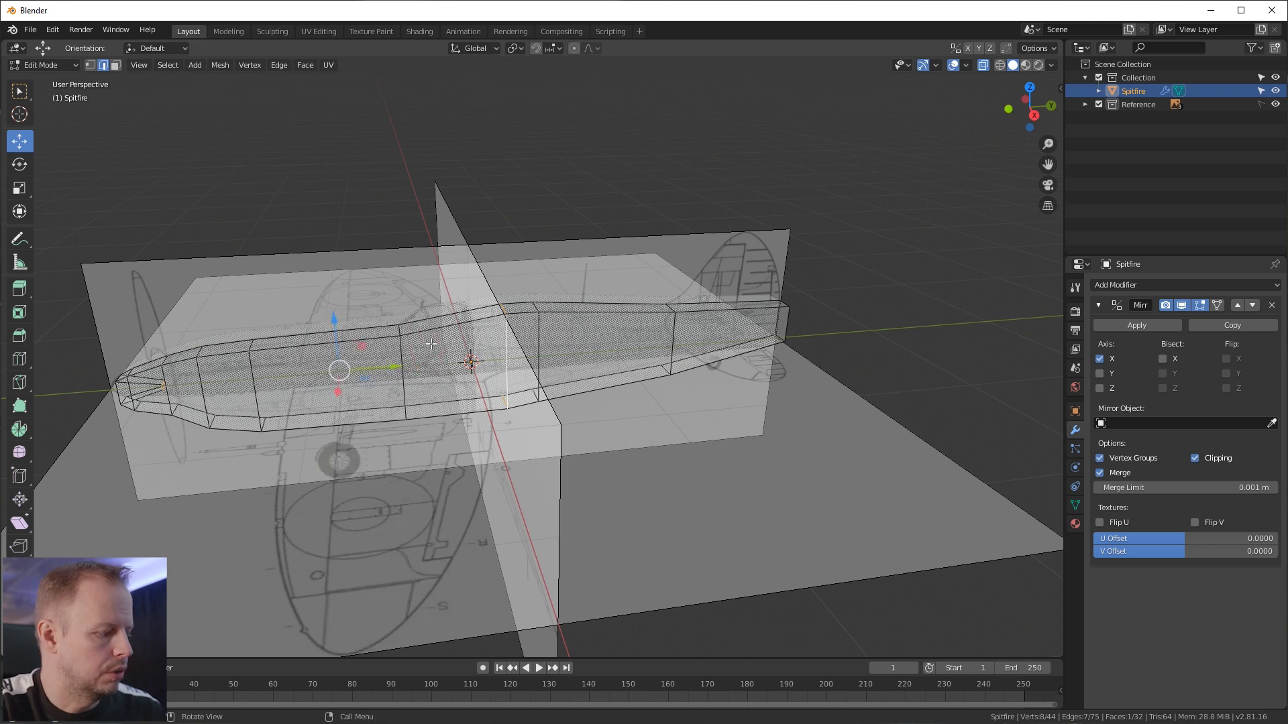
{"action": "left_click", "coordinate": [435, 349]}
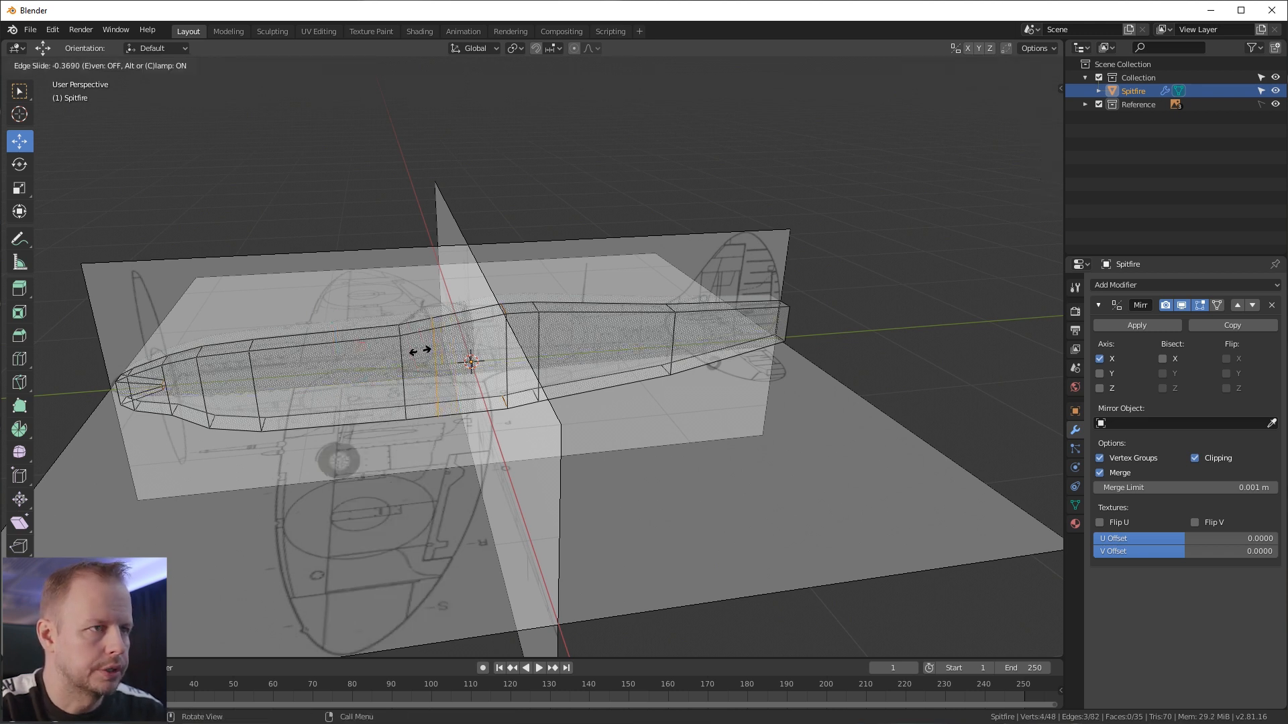
{"action": "left_click", "coordinate": [421, 352]}
{"action": "middle_click_drag", "start_coordinate": [503, 365], "coordinate": [538, 339]}
{"action": "scroll", "coordinate": [538, 338], "scroll_direction": "up", "scroll_amount": 3}
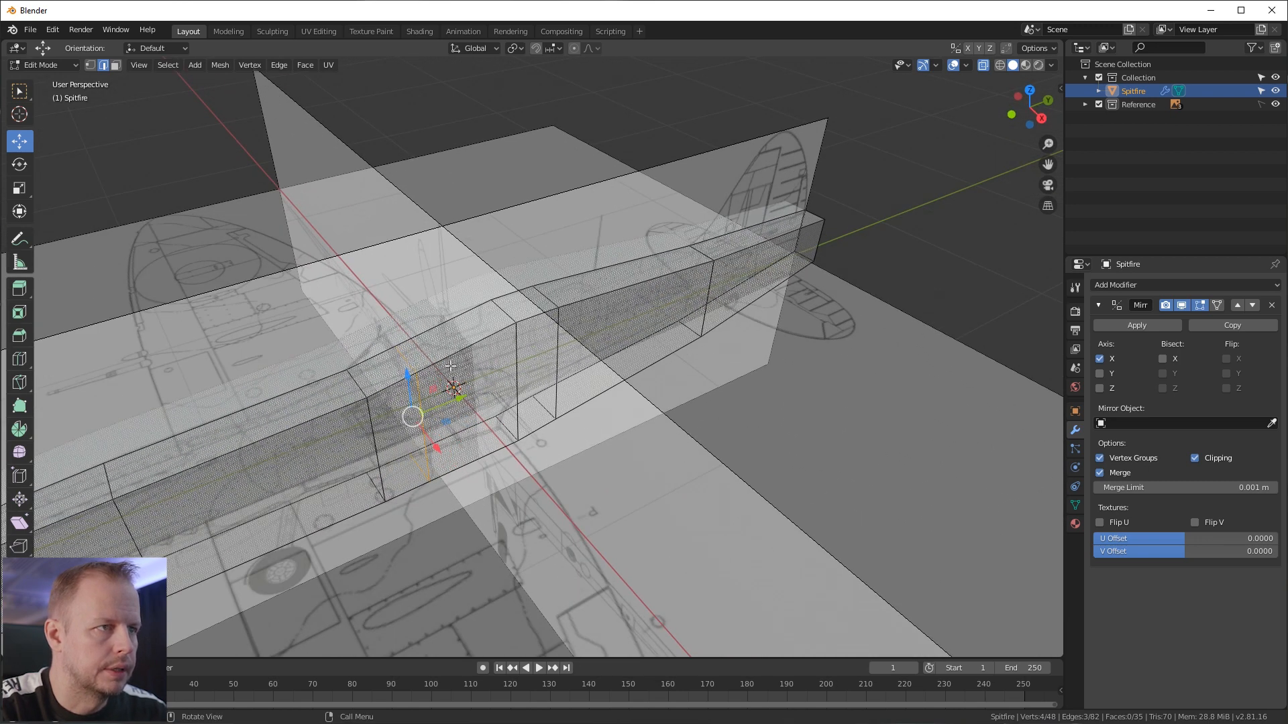
{"action": "key", "text": "KP_3"}
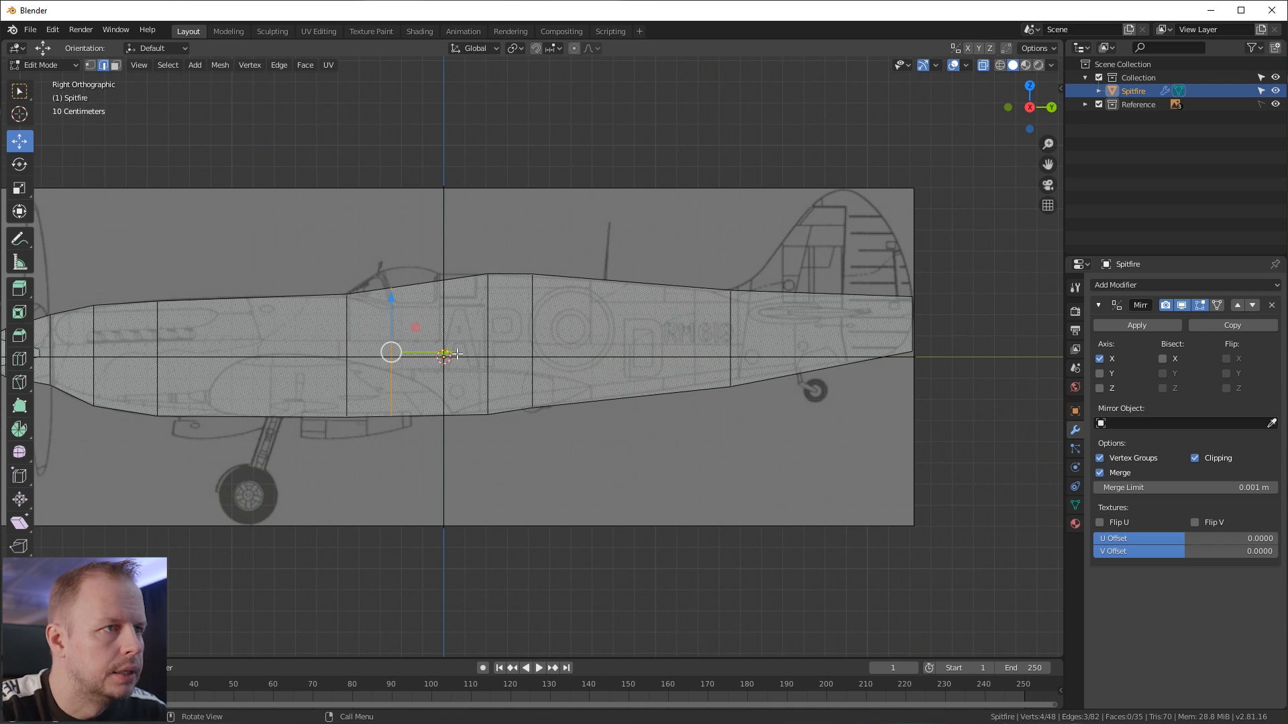
{"action": "left_click_drag", "start_coordinate": [443, 354], "coordinate": [439, 353]}
Step: Select the top edge of the new cockpit loop and raise it along Z to the top of the windscreen
{"action": "middle_click_drag", "start_coordinate": [444, 240], "coordinate": [405, 334]}
{"action": "left_click", "coordinate": [379, 329]}
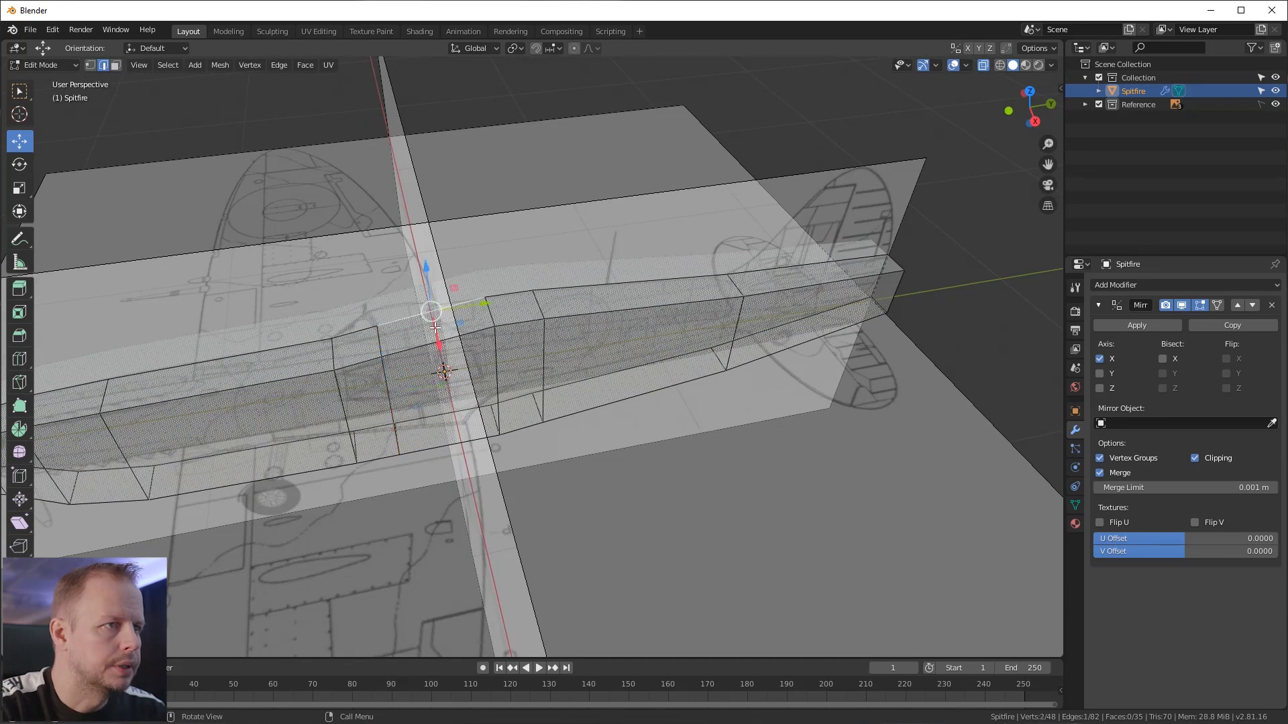
{"action": "key", "text": "KP_3"}
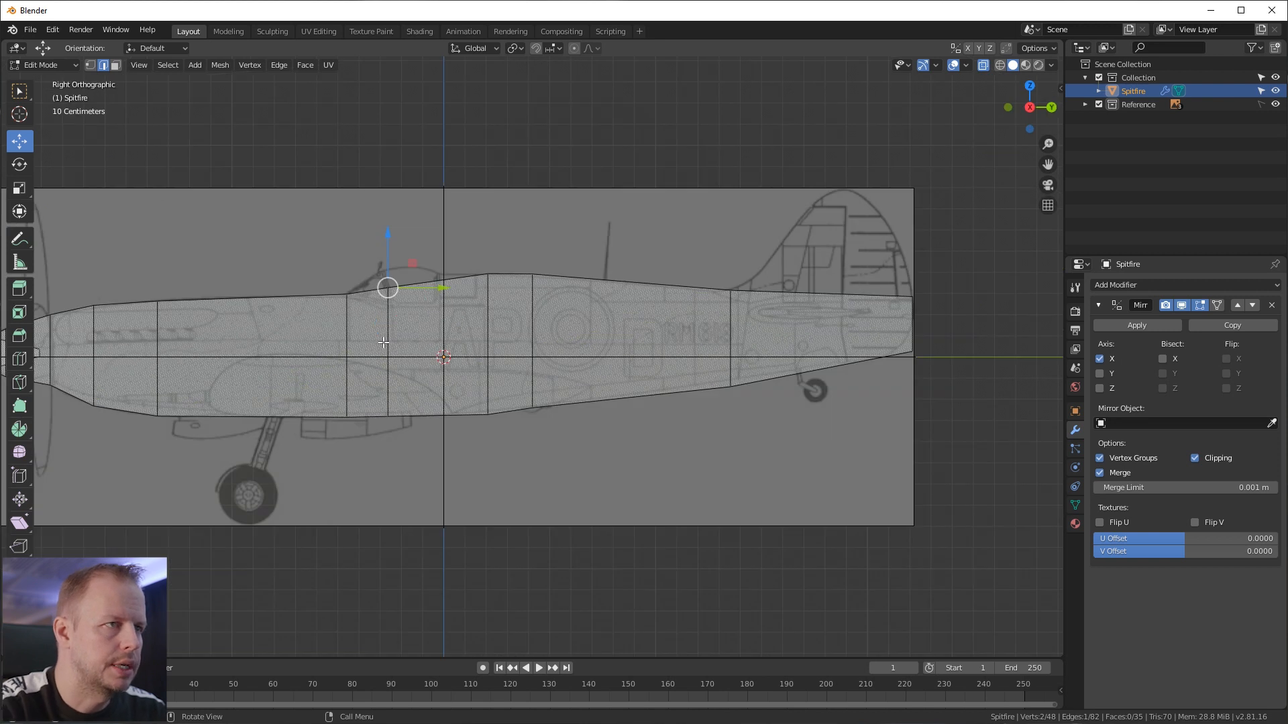
{"action": "left_click_drag", "start_coordinate": [391, 241], "coordinate": [394, 215]}
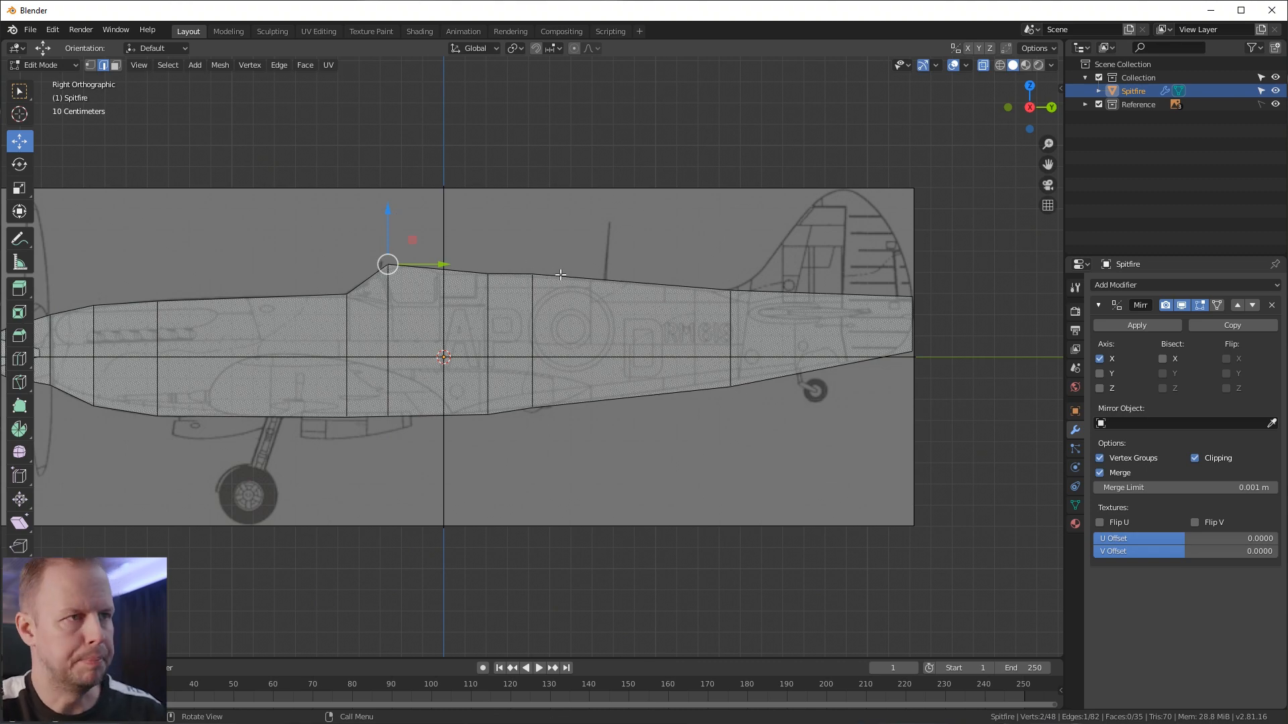
Step: Select the fuselage's side edge just ahead of the tailplane and move it inward along X to match the top-view reference
{"action": "middle_click_drag", "start_coordinate": [692, 265], "coordinate": [744, 363]}
{"action": "left_click", "coordinate": [655, 413]}
{"action": "left_click_drag", "start_coordinate": [596, 421], "coordinate": [613, 411]}
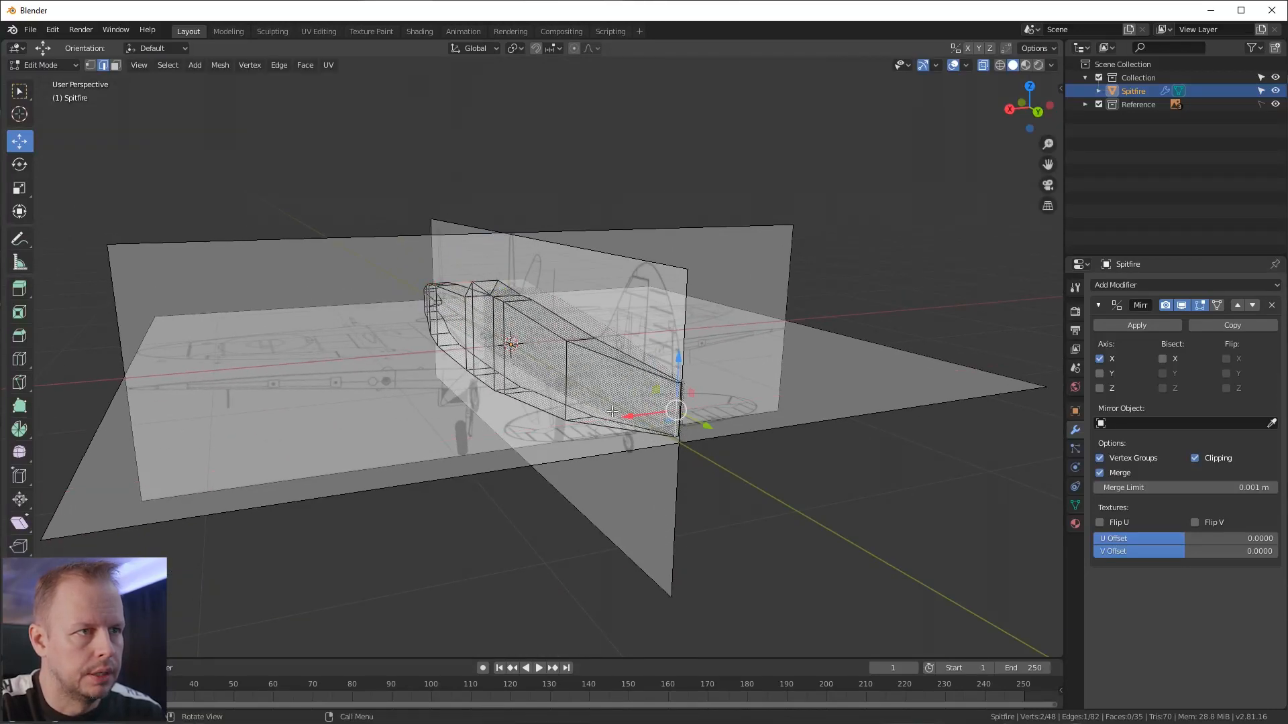
{"action": "key", "text": "KP_7"}
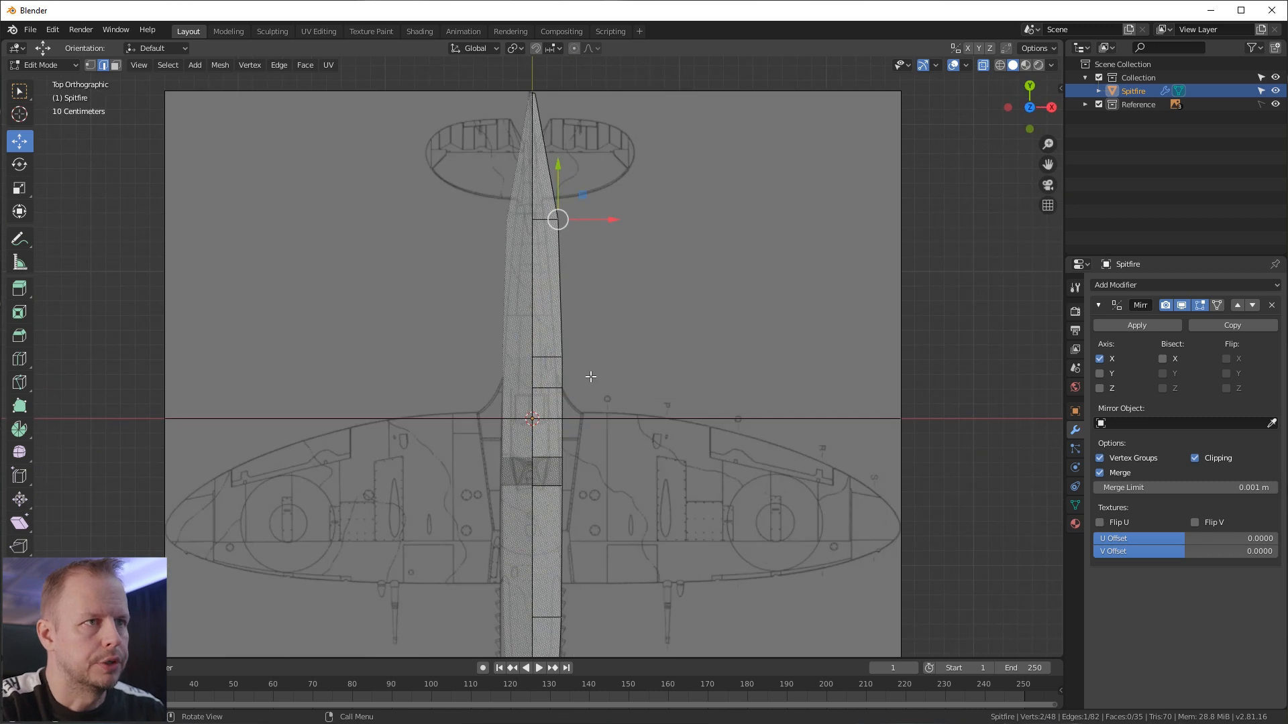
{"action": "scroll", "coordinate": [599, 272], "scroll_direction": "up", "scroll_amount": 3}
{"action": "key", "text": "g"}
{"action": "key", "text": "x"}
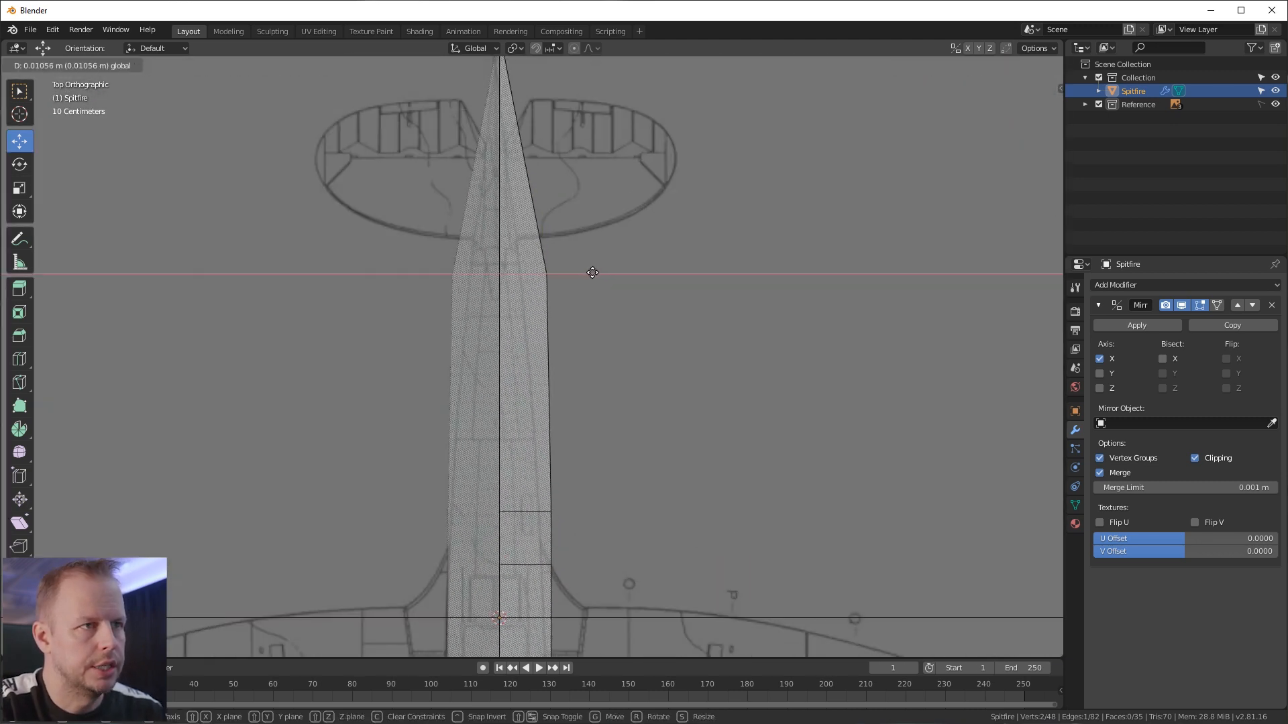
{"action": "left_click", "coordinate": [569, 273]}
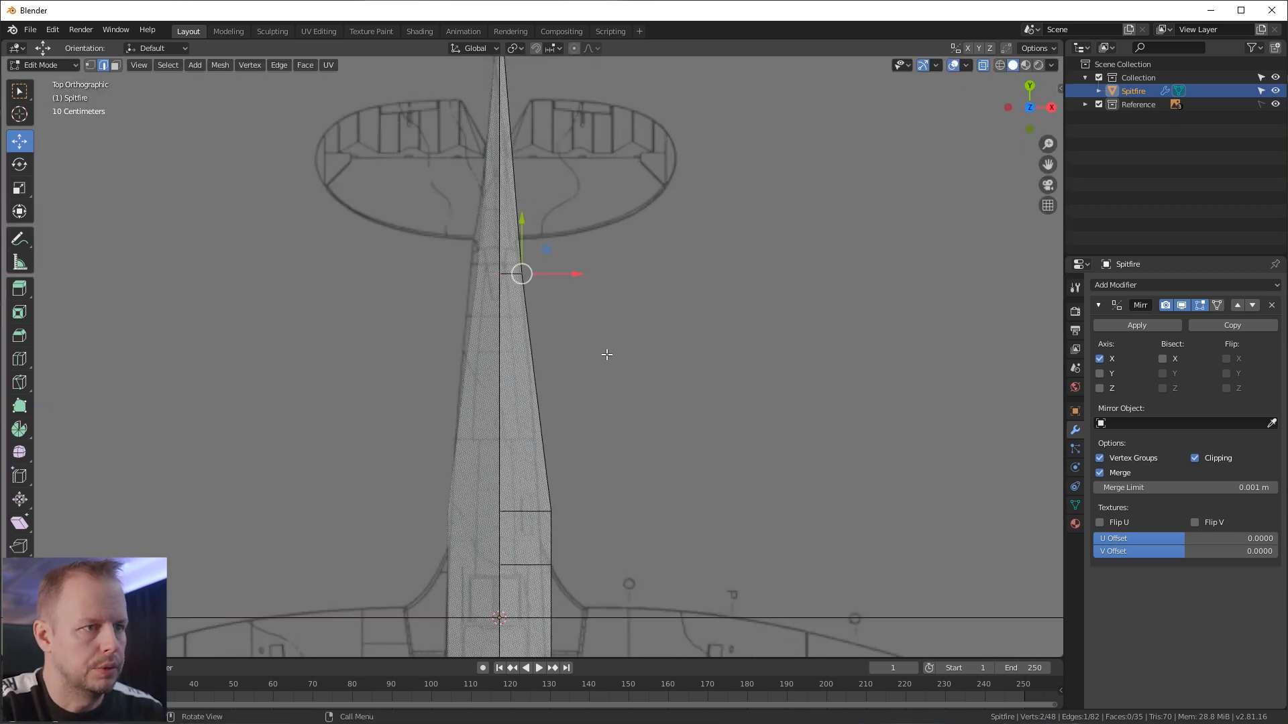
Step: Select the side edge at the front of the rear fuselage and move it inward along X to the reference outline
{"action": "middle_click_drag", "start_coordinate": [599, 505], "coordinate": [575, 446]}
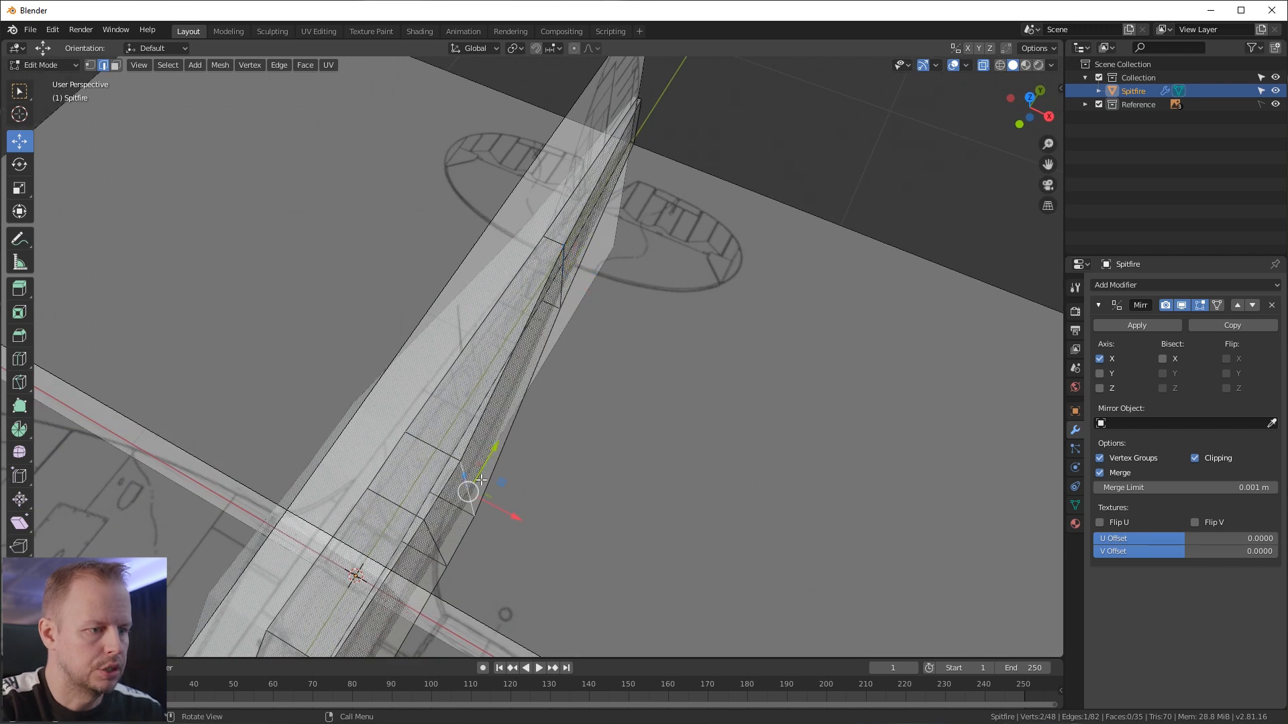
{"action": "key", "text": "KP_1"}
{"action": "key", "text": "KP_3"}
{"action": "key", "text": "KP_7"}
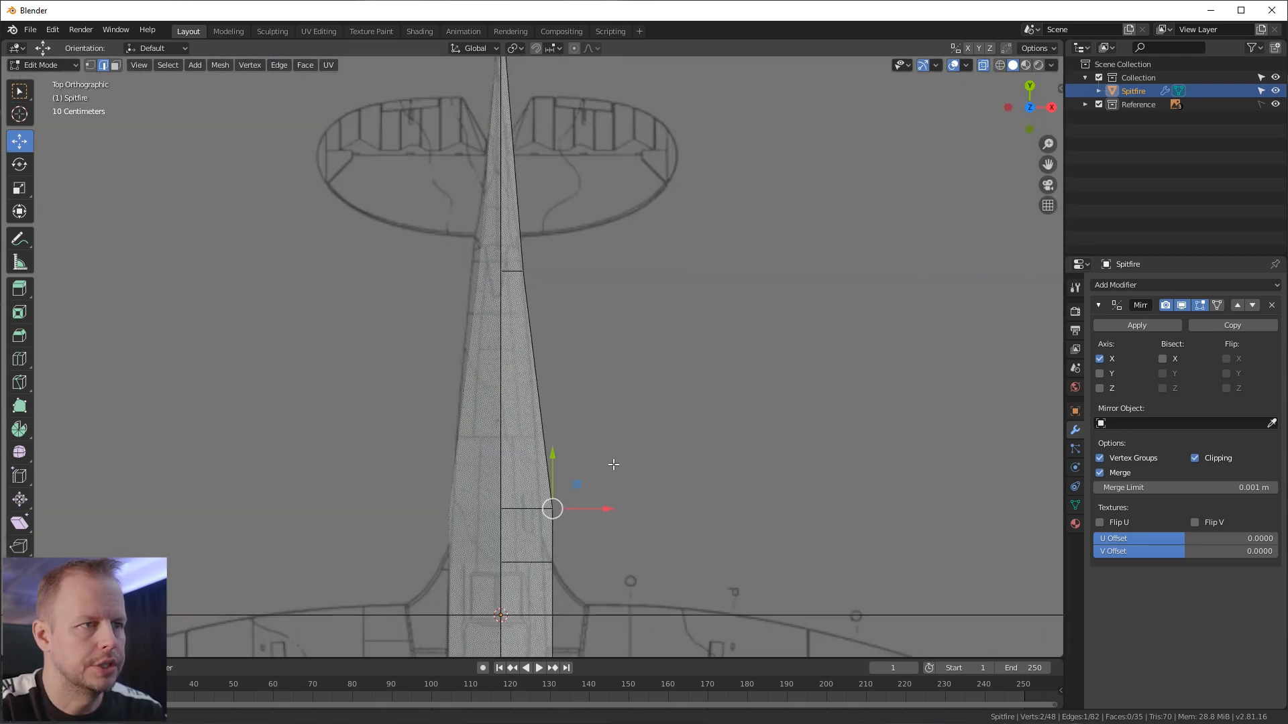
{"action": "key", "text": "g"}
{"action": "key", "text": "x"}
{"action": "left_click", "coordinate": [581, 347]}
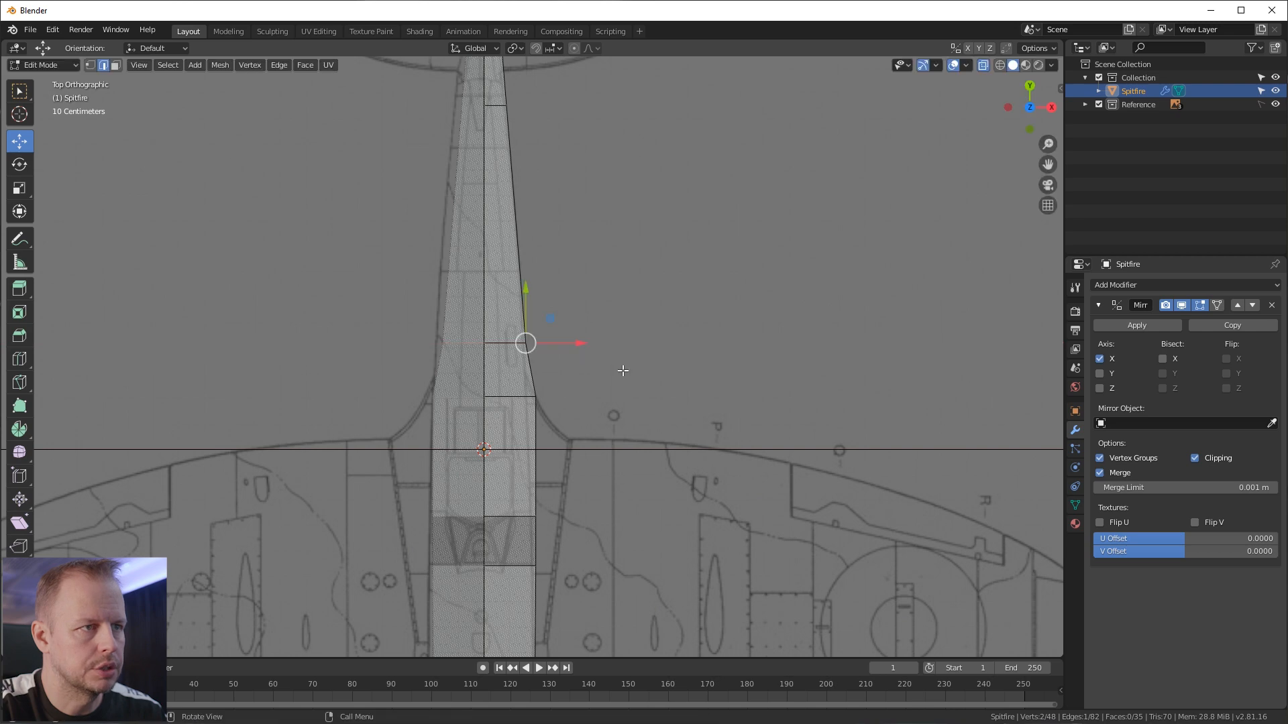
Step: Select the side edge at the rear of the cockpit and move it slightly inward along X
{"action": "middle_click_drag", "start_coordinate": [581, 347], "coordinate": [537, 323]}
{"action": "left_click", "coordinate": [502, 348]}
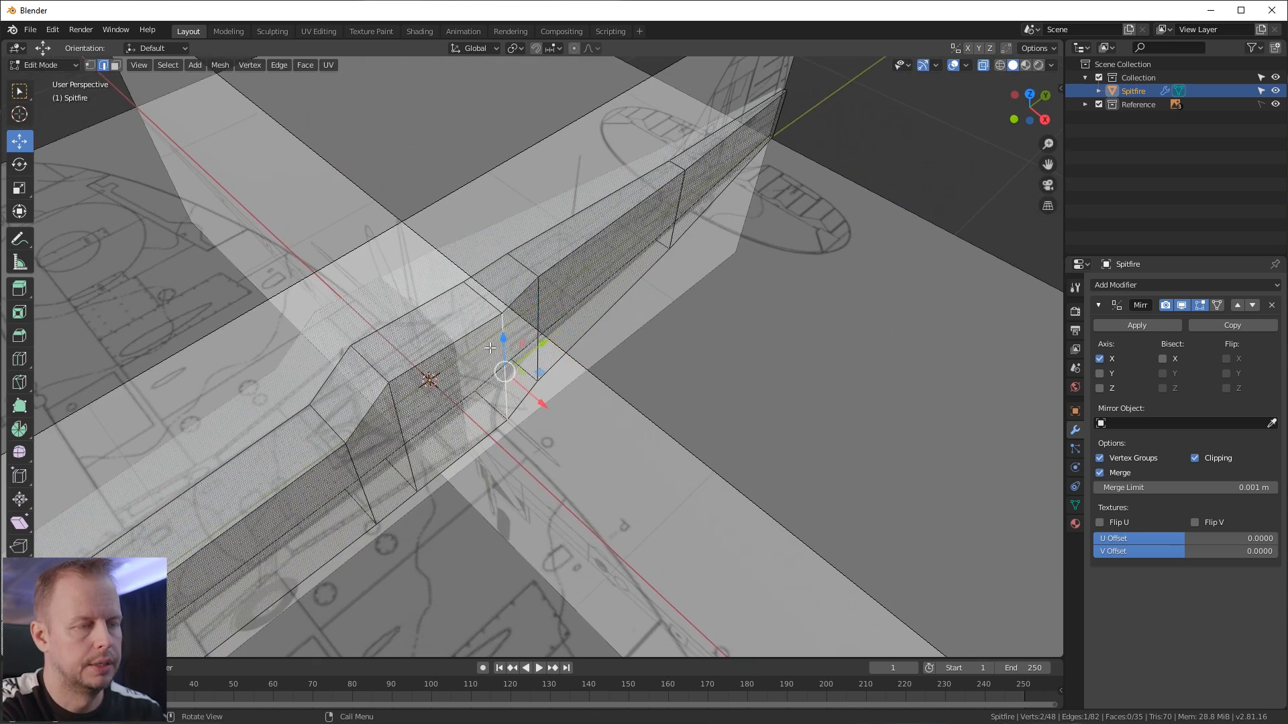
{"action": "key", "text": "KP_7"}
{"action": "left_click_drag", "start_coordinate": [589, 394], "coordinate": [581, 395]}
Step: Select the small nose end face sitting inside the spinner and move it about 0.3 m forward along Y to the spinner's tip
{"action": "scroll", "coordinate": [609, 419], "scroll_direction": "down", "scroll_amount": 4}
{"action": "middle_click_drag", "start_coordinate": [628, 466], "coordinate": [607, 337]}
{"action": "scroll", "coordinate": [557, 352], "scroll_direction": "up", "scroll_amount": 4}
{"action": "key", "text": "KP_7"}
{"action": "scroll", "coordinate": [618, 435], "scroll_direction": "down", "scroll_amount": 3}
{"action": "middle_click_drag", "start_coordinate": [619, 434], "coordinate": [598, 335]}
{"action": "key", "text": "KP_7"}
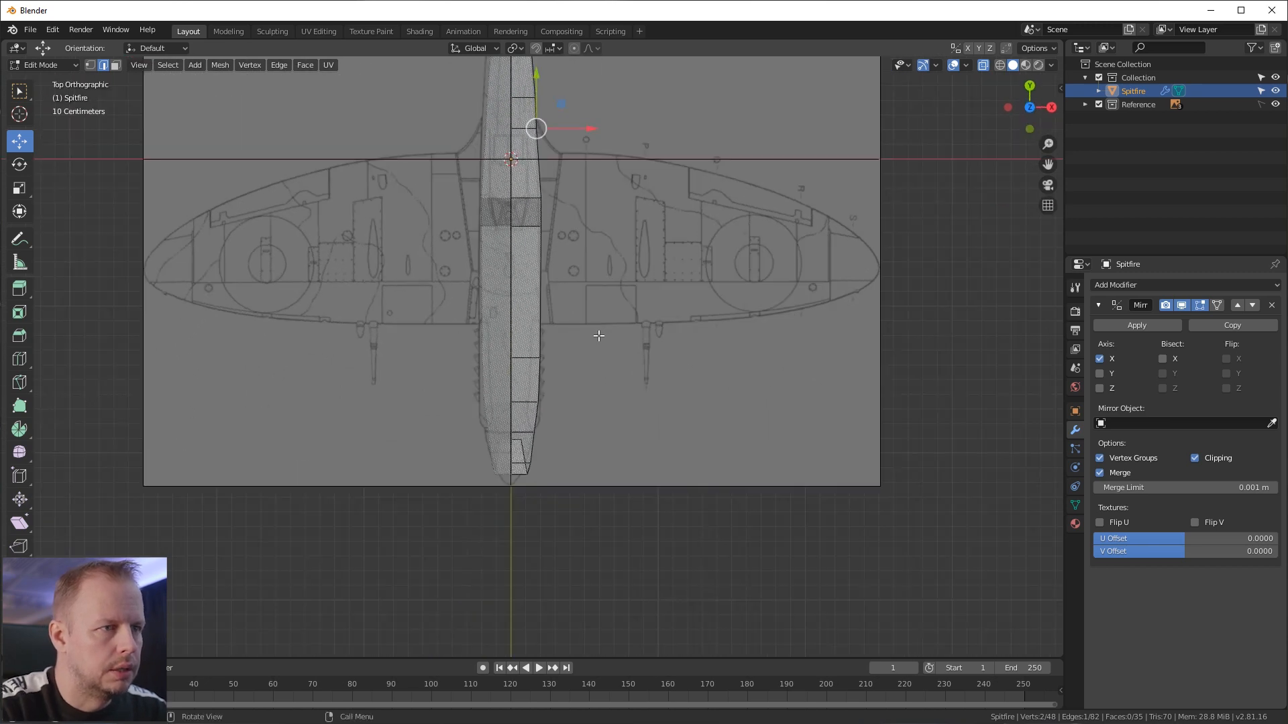
{"action": "scroll", "coordinate": [502, 378], "scroll_direction": "up", "scroll_amount": 4}
{"action": "middle_click_drag", "start_coordinate": [610, 455], "coordinate": [613, 293], "text": "shift"}
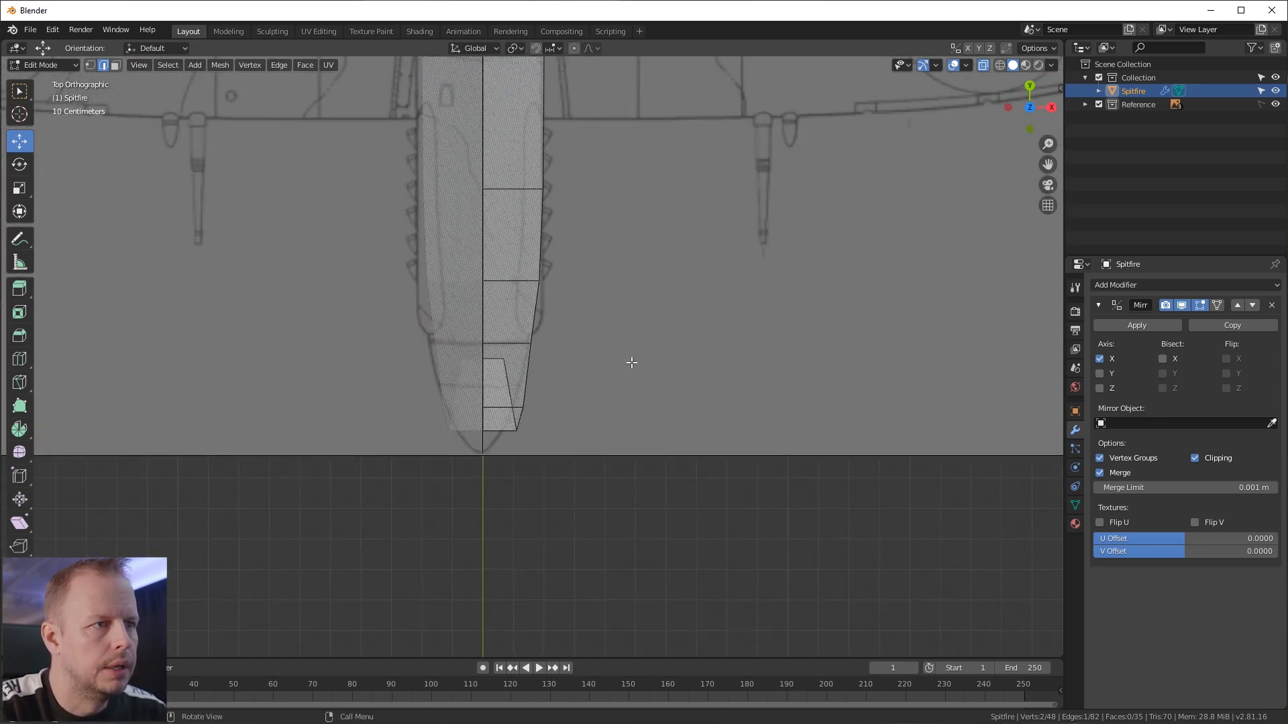
{"action": "middle_click_drag", "start_coordinate": [663, 403], "coordinate": [504, 286]}
{"action": "key", "text": "KP_3"}
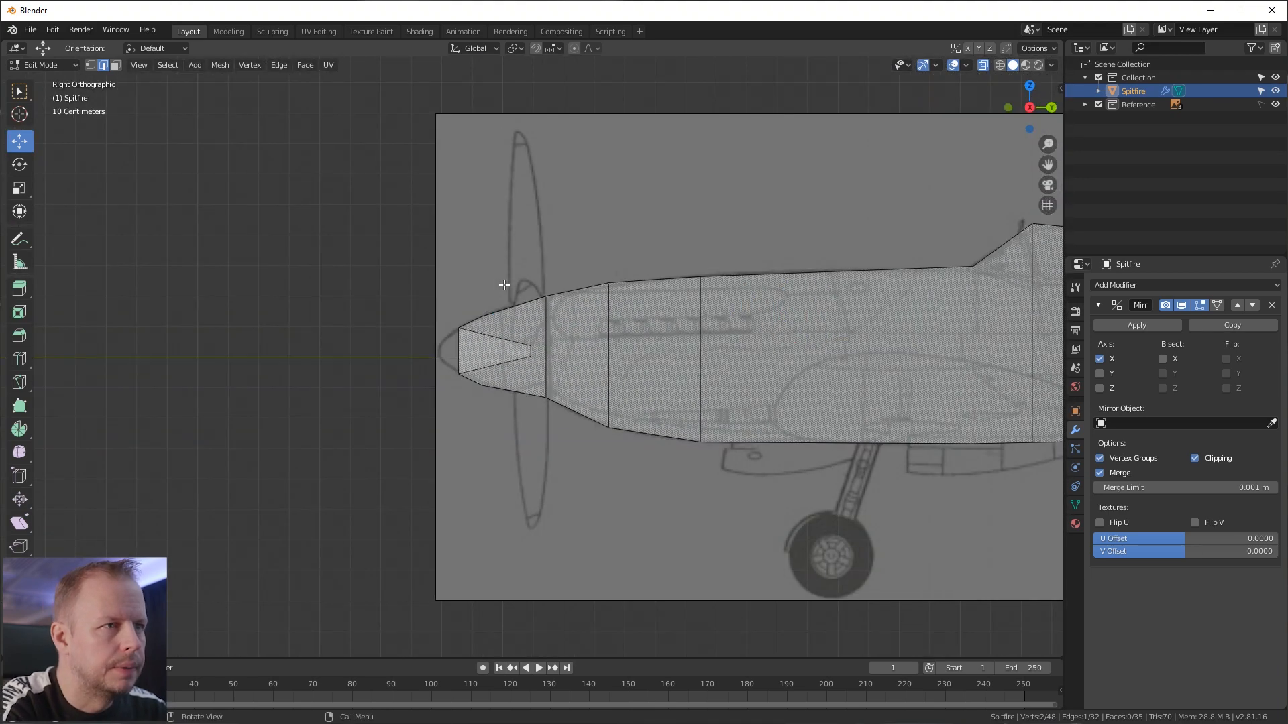
{"action": "middle_click_drag", "start_coordinate": [589, 376], "coordinate": [534, 393]}
{"action": "key", "text": "3"}
{"action": "left_click", "coordinate": [560, 350]}
{"action": "key", "text": "KP_3"}
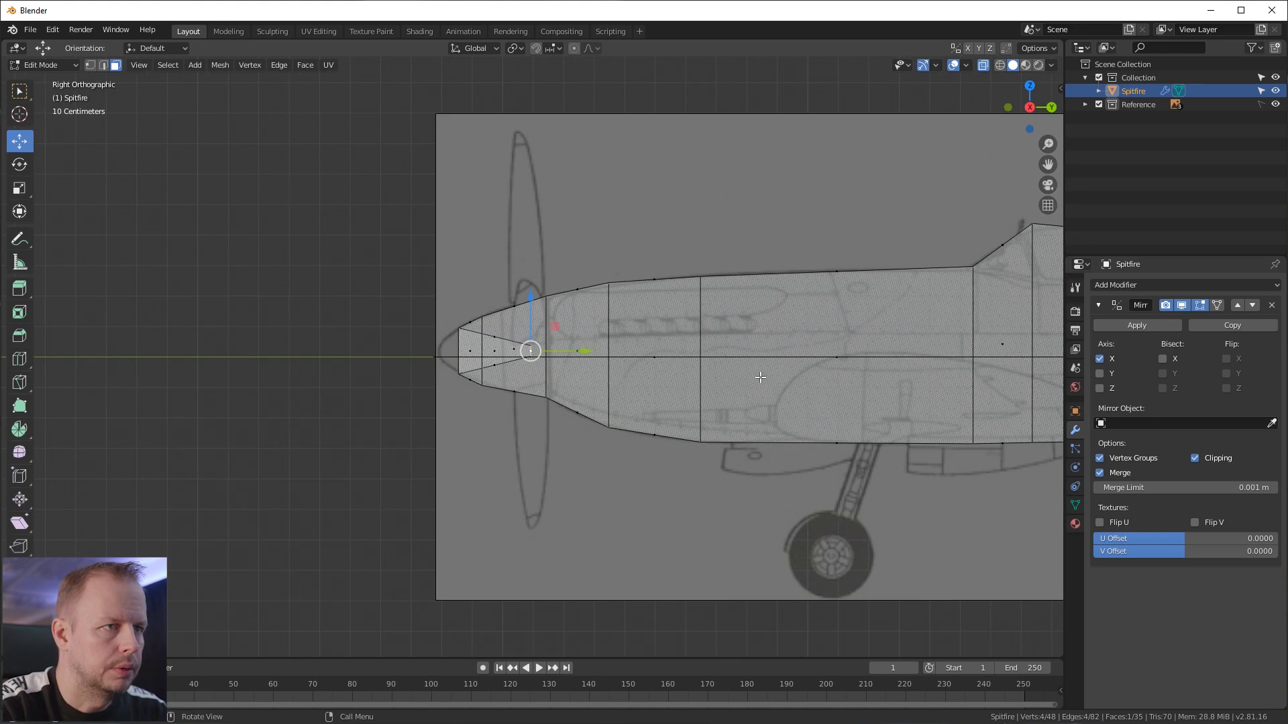
{"action": "key", "text": "g"}
{"action": "key", "text": "y"}
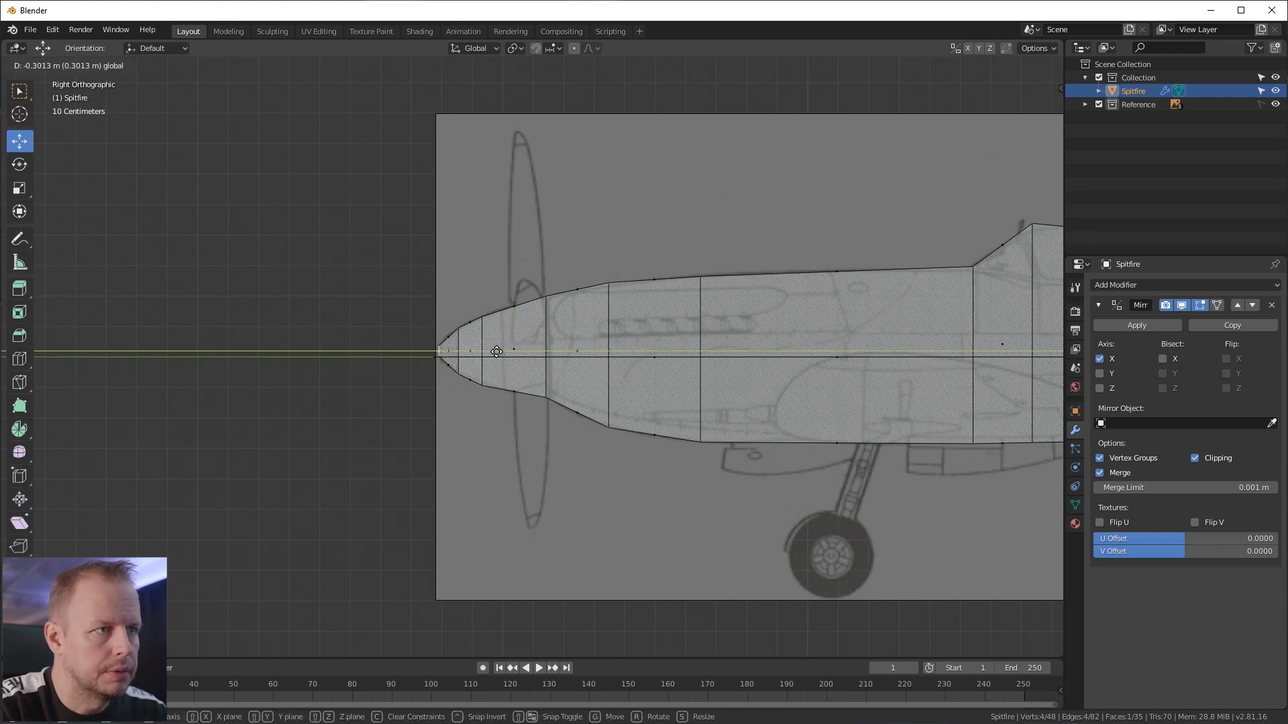
{"action": "left_click", "coordinate": [495, 352]}
Step: Move the two side edges behind the spinner's tip inward along X, one at a time, to follow the rounded nose
{"action": "middle_click_drag", "start_coordinate": [495, 352], "coordinate": [419, 445]}
{"action": "key", "text": "KP_7"}
{"action": "scroll", "coordinate": [698, 410], "scroll_direction": "up", "scroll_amount": 2}
{"action": "left_click", "coordinate": [430, 389]}
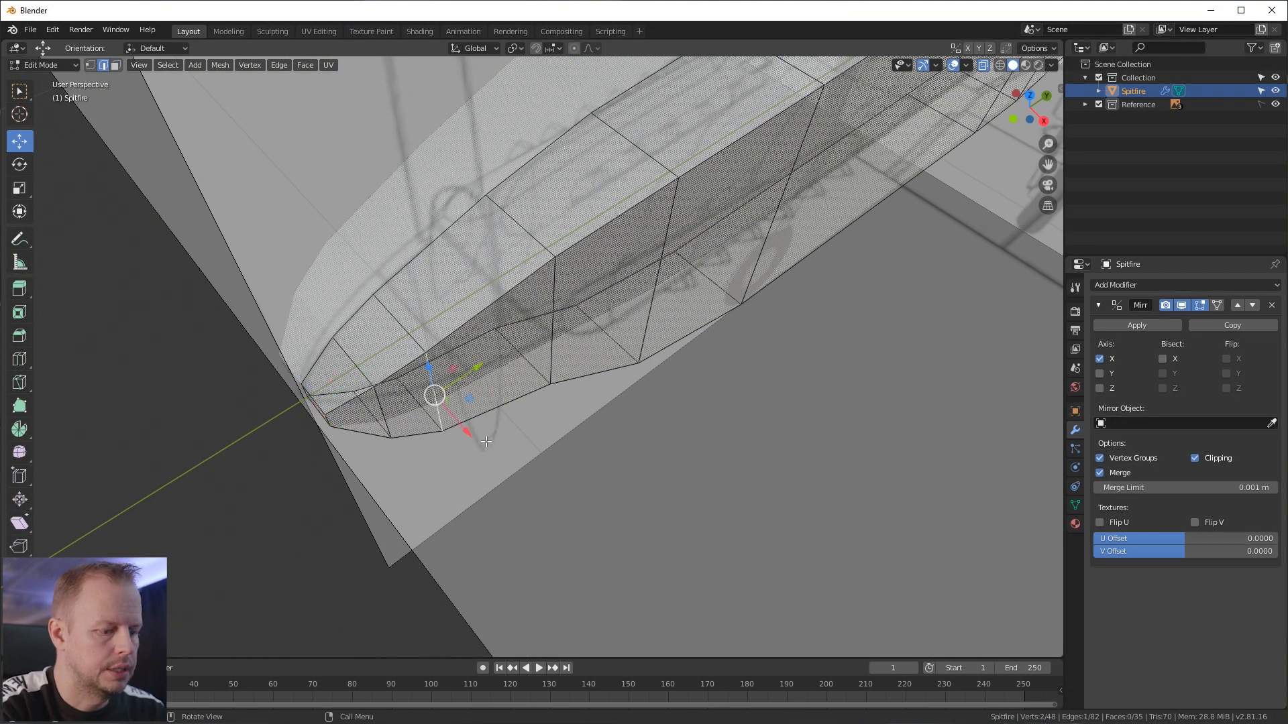
{"action": "key", "text": "KP_7"}
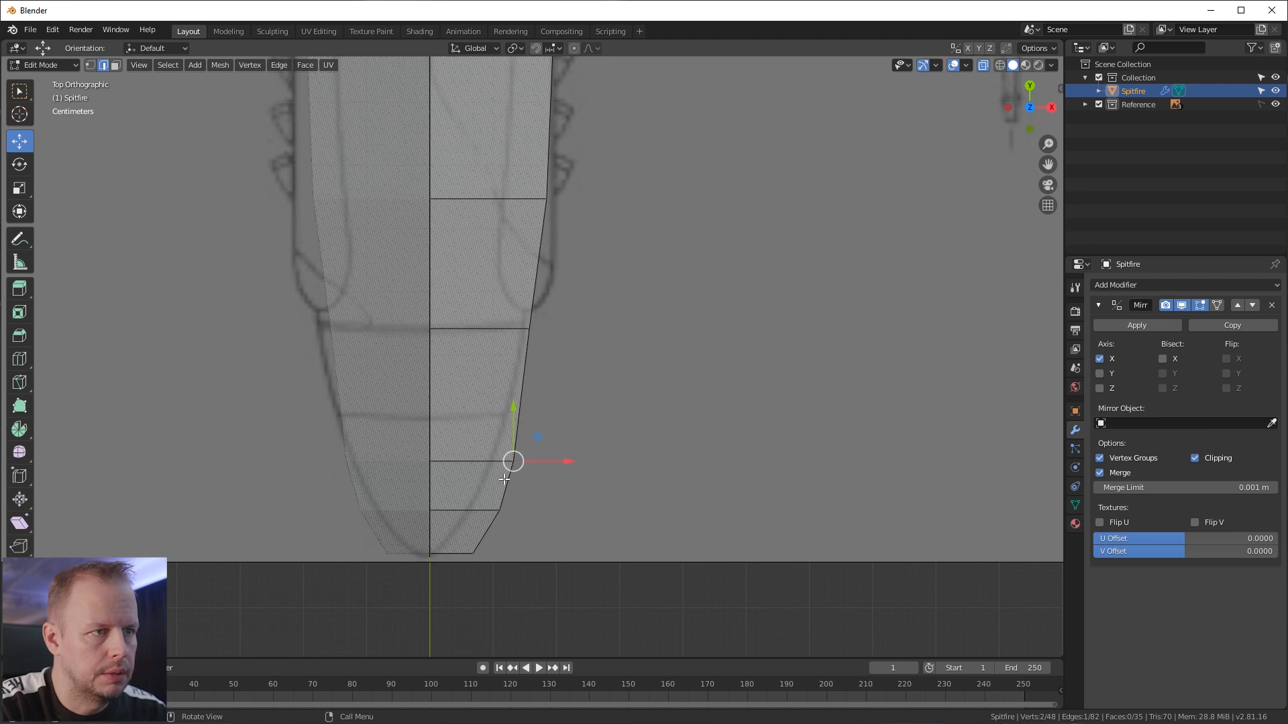
{"action": "left_click_drag", "start_coordinate": [560, 464], "coordinate": [541, 464]}
{"action": "middle_click_drag", "start_coordinate": [572, 513], "coordinate": [402, 468]}
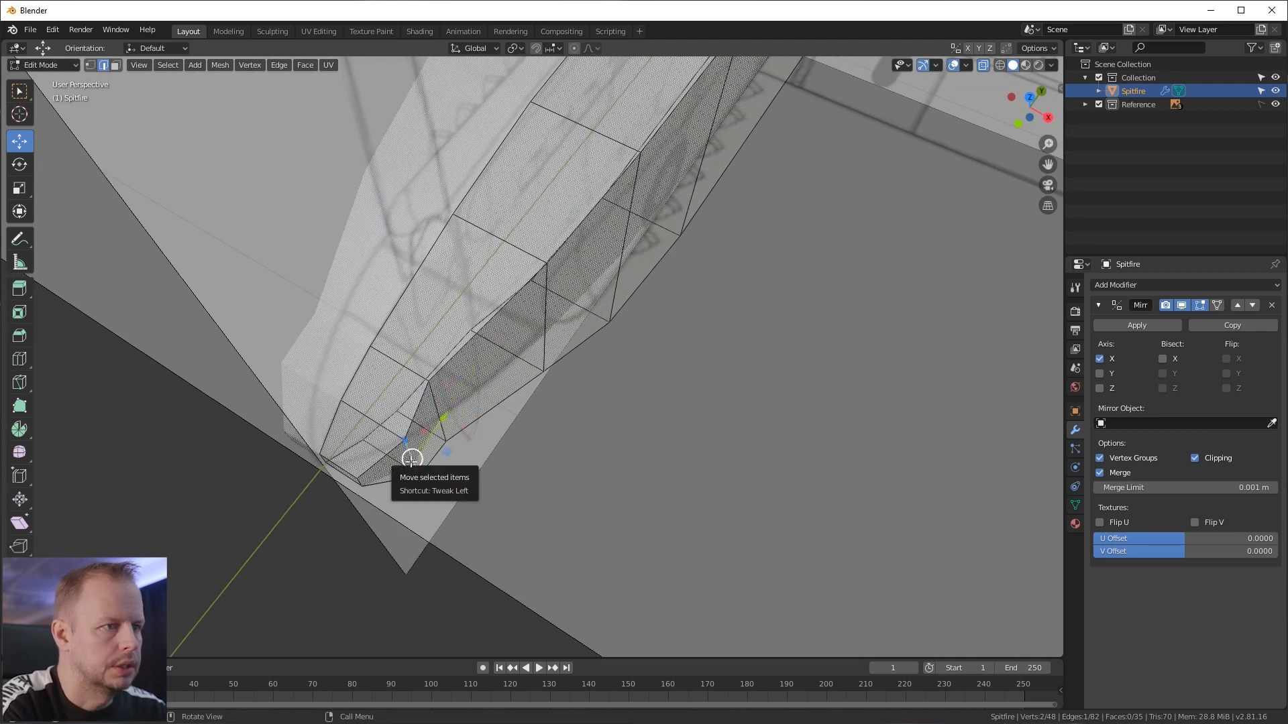
{"action": "key", "text": "KP_7"}
{"action": "left_click_drag", "start_coordinate": [530, 503], "coordinate": [512, 517]}
Step: Select the side edge at the spinner's tip and move it inward along X close to the centreline
{"action": "middle_click_drag", "start_coordinate": [512, 517], "coordinate": [446, 466]}
{"action": "left_click_drag", "start_coordinate": [446, 466], "coordinate": [404, 449]}
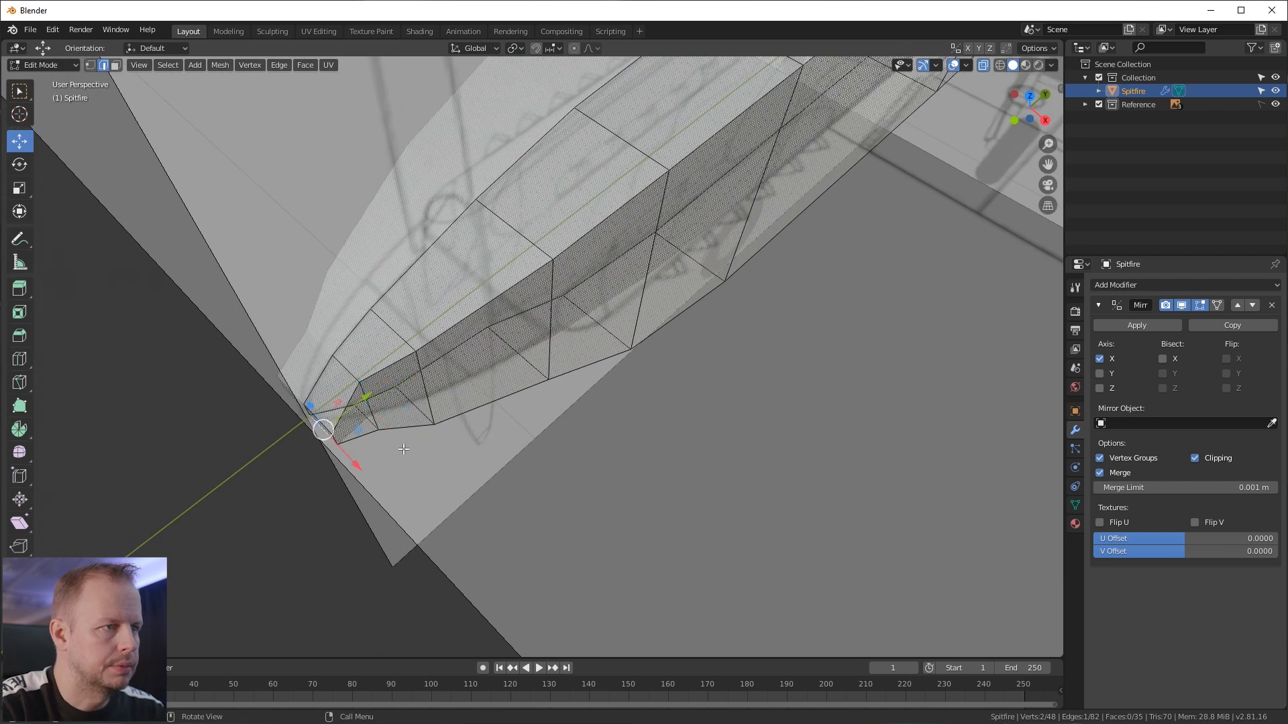
{"action": "middle_click_drag", "start_coordinate": [516, 548], "coordinate": [348, 422]}
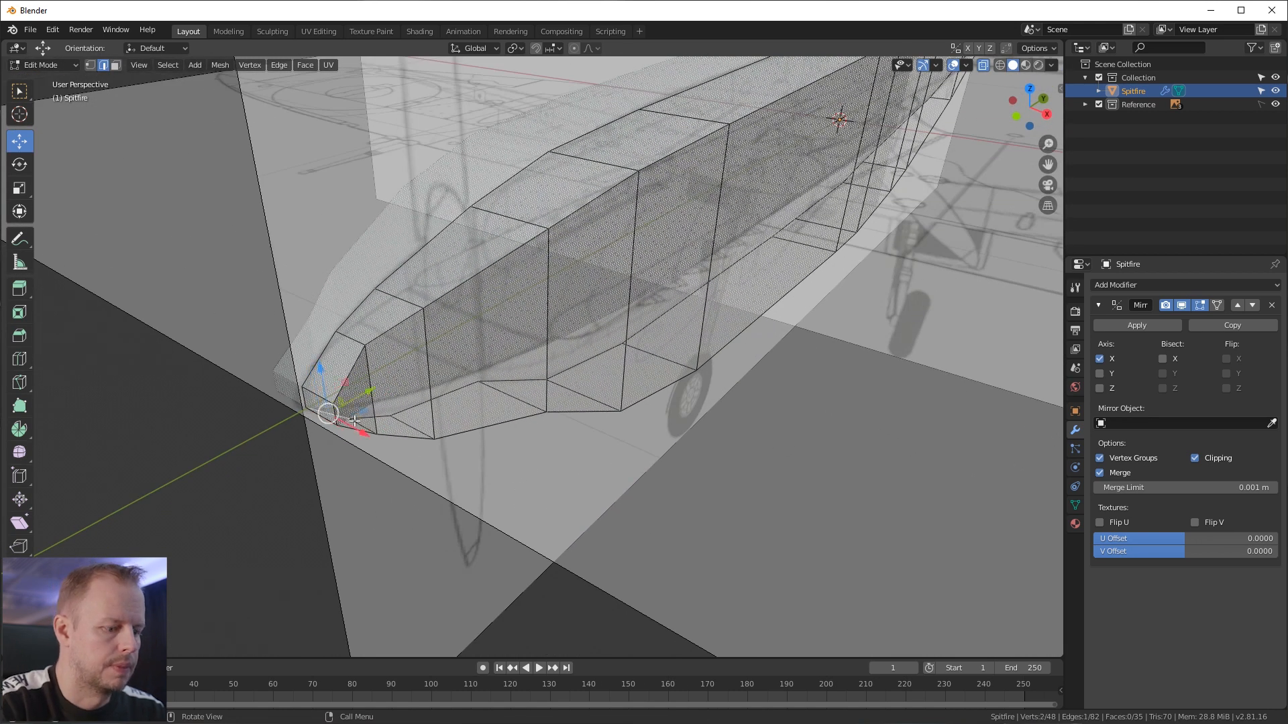
{"action": "left_click_drag", "start_coordinate": [321, 456], "coordinate": [489, 458]}
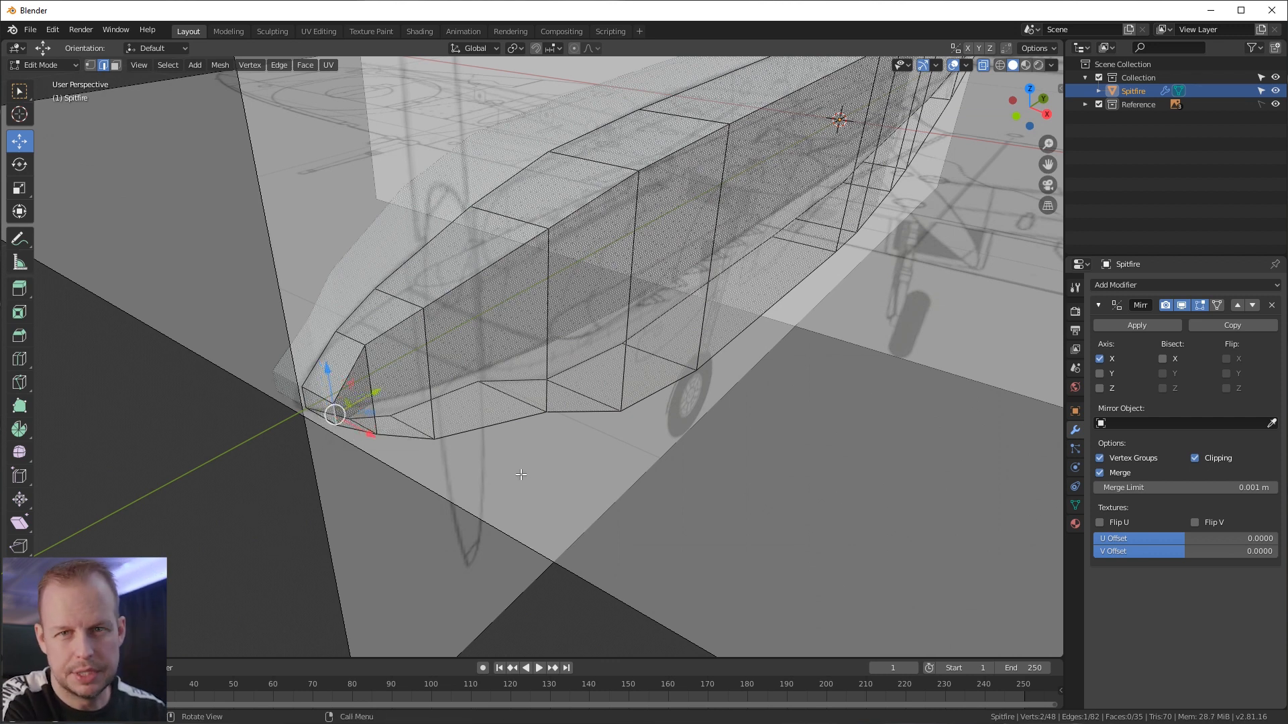
{"action": "key", "text": "KP_7"}
{"action": "left_click_drag", "start_coordinate": [526, 558], "coordinate": [491, 561]}
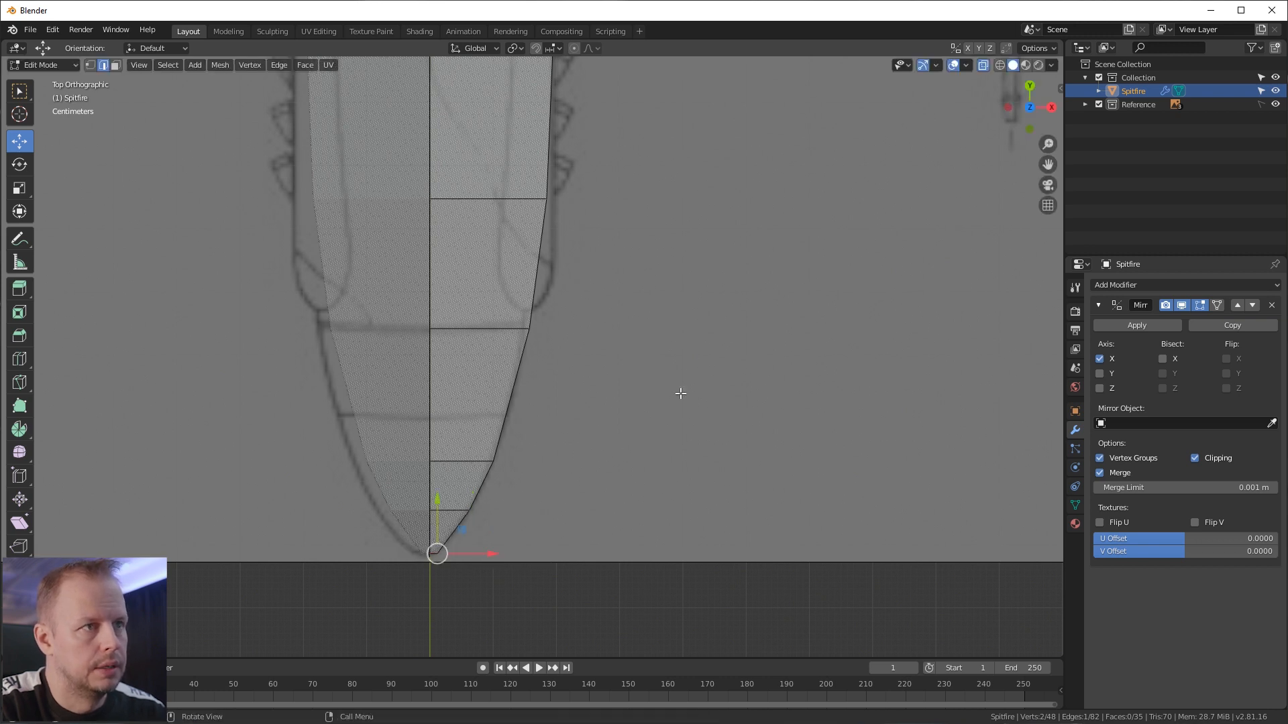
Step: Select the side edge at the rear of the spinner and nudge it slightly along X toward the top-view outline
{"action": "middle_click_drag", "start_coordinate": [611, 337], "coordinate": [604, 299]}
{"action": "left_click", "coordinate": [540, 310]}
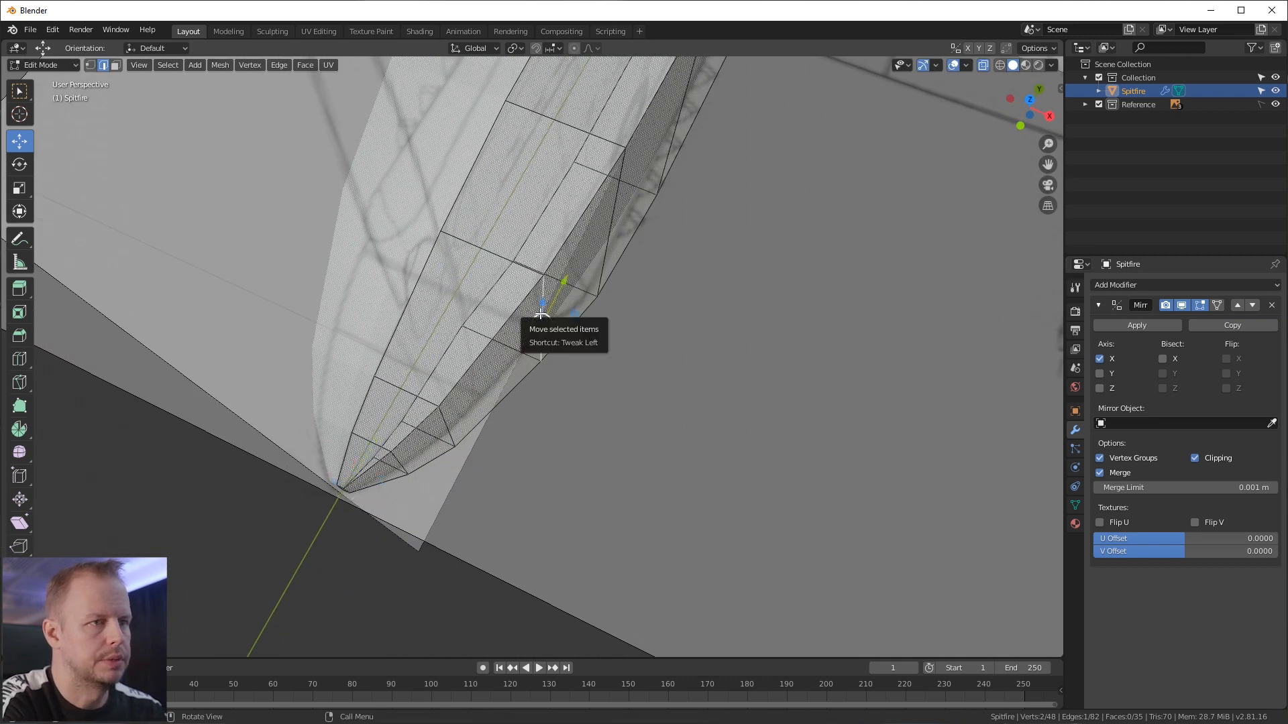
{"action": "key", "text": "KP_7"}
{"action": "left_click_drag", "start_coordinate": [582, 329], "coordinate": [580, 330]}
Step: Hide the Spitfire mesh briefly to examine the fuselage cross-section in the front-view reference, and show it again
{"action": "middle_click_drag", "start_coordinate": [581, 330], "coordinate": [680, 320]}
{"action": "key", "text": "KP_1"}
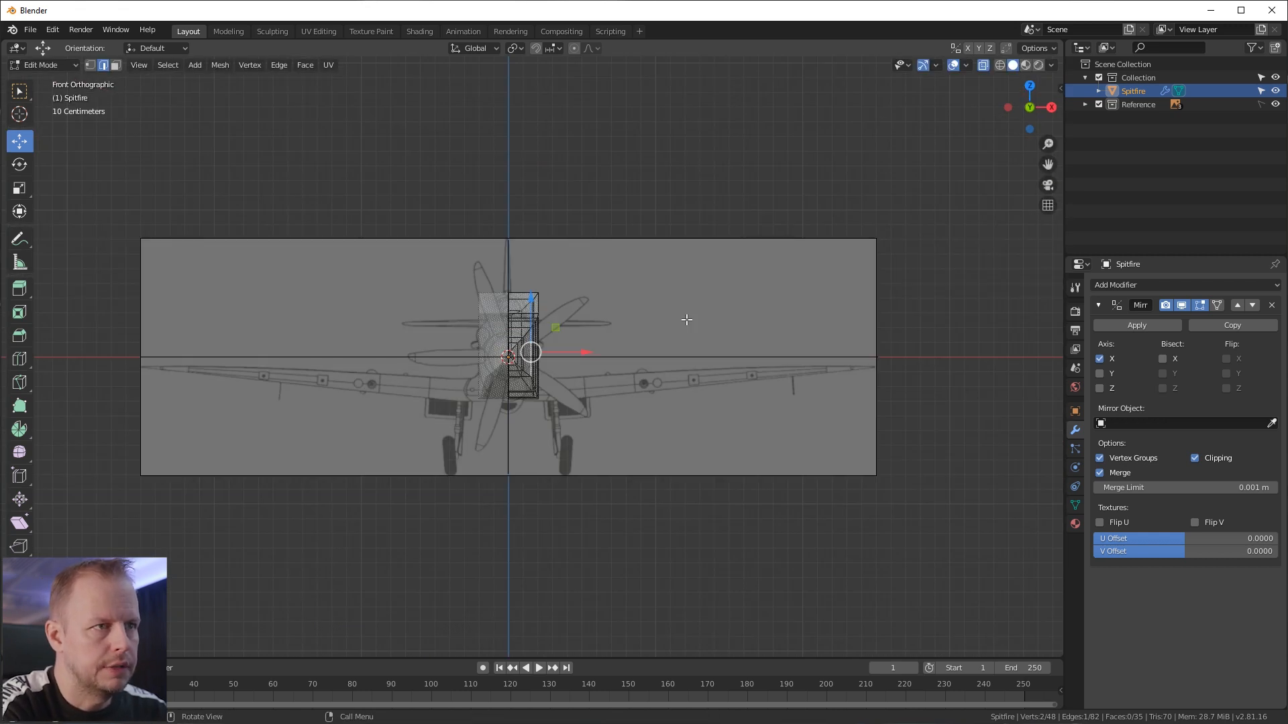
{"action": "scroll", "coordinate": [686, 319], "scroll_direction": "up", "scroll_amount": 5}
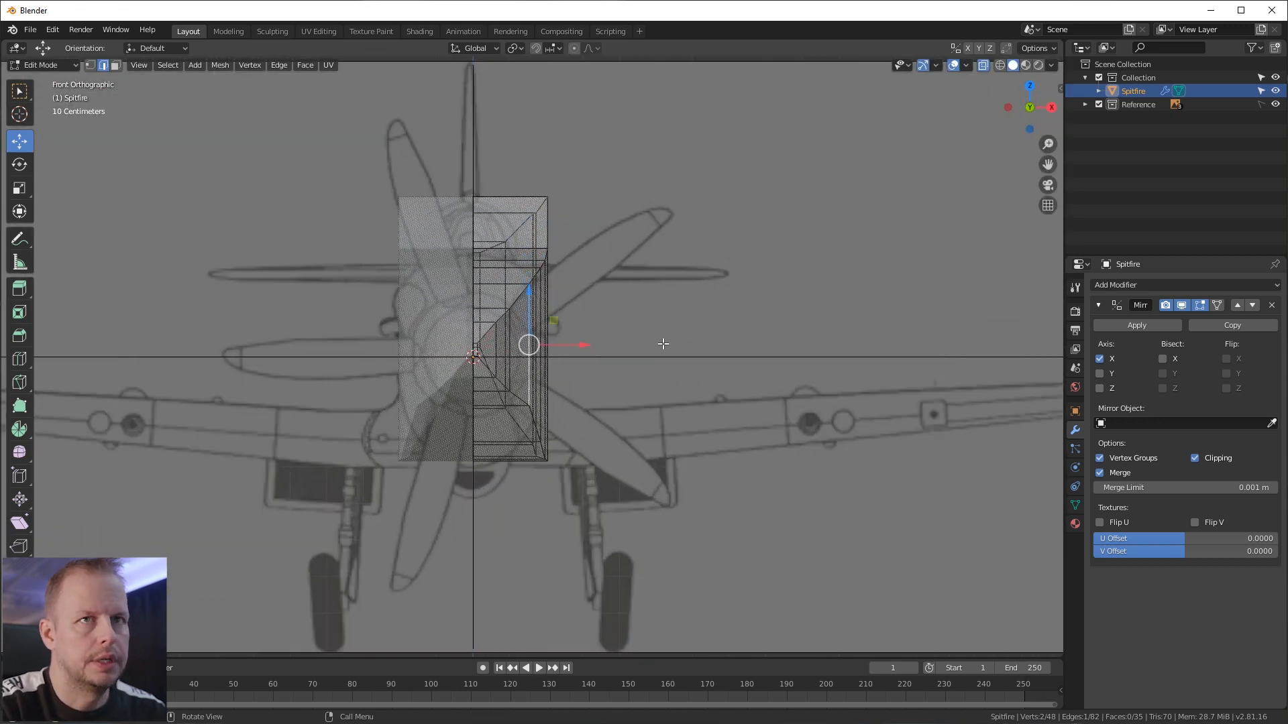
{"action": "left_click", "coordinate": [1275, 91]}
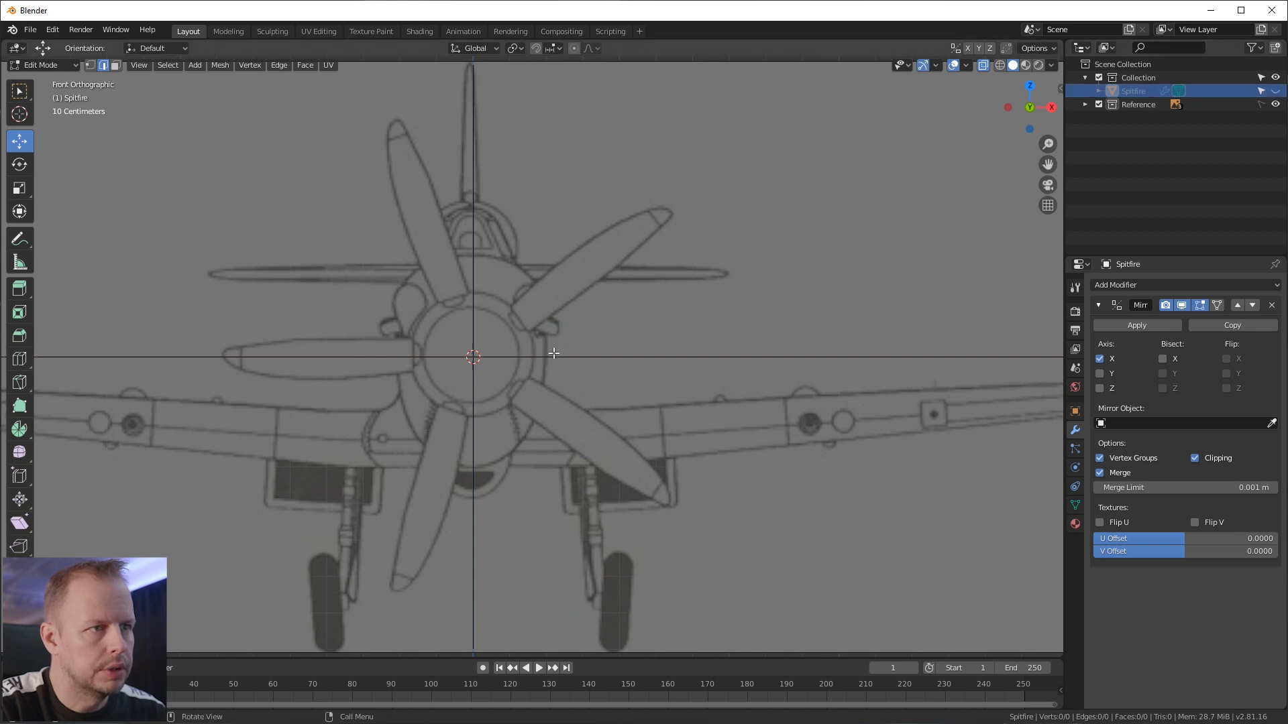
{"action": "left_click", "coordinate": [1275, 92]}
Step: Add two evenly spaced lengthwise loop cuts along the fuselage side and move them slightly outward along X
{"action": "middle_click_drag", "start_coordinate": [697, 281], "coordinate": [577, 314]}
{"action": "key", "text": "ctrl+r"}
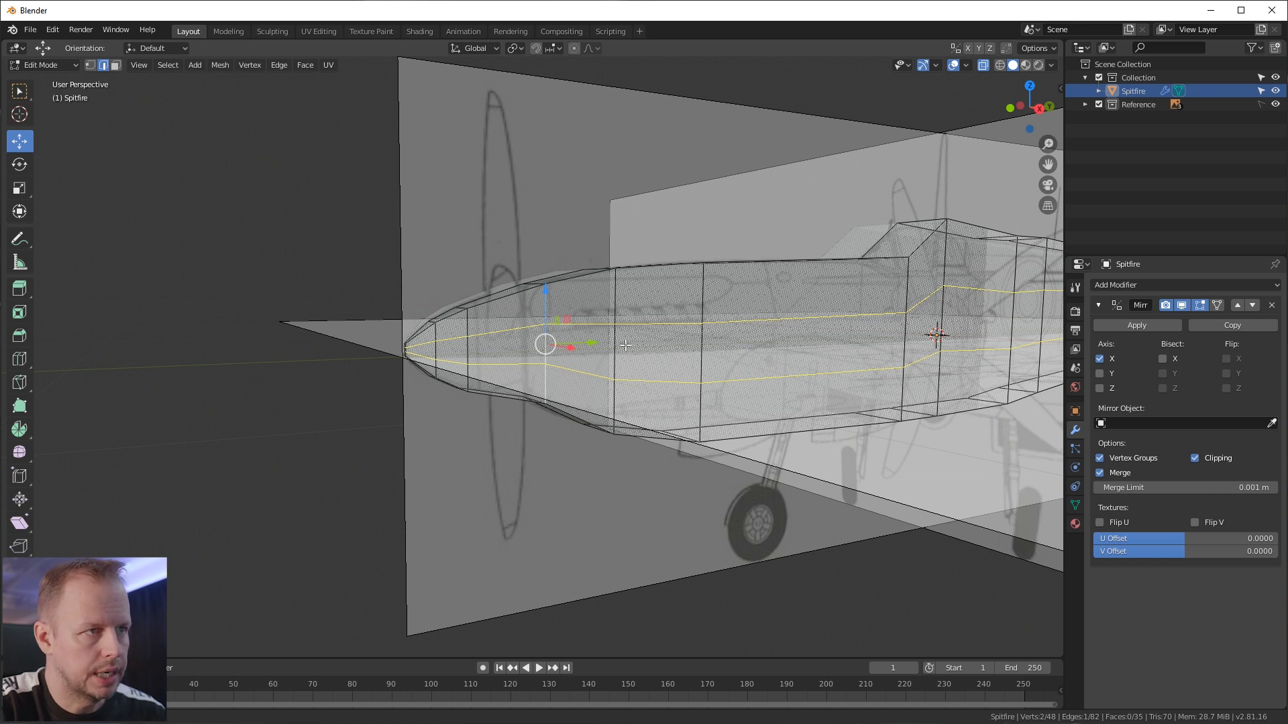
{"action": "left_click", "coordinate": [625, 345]}
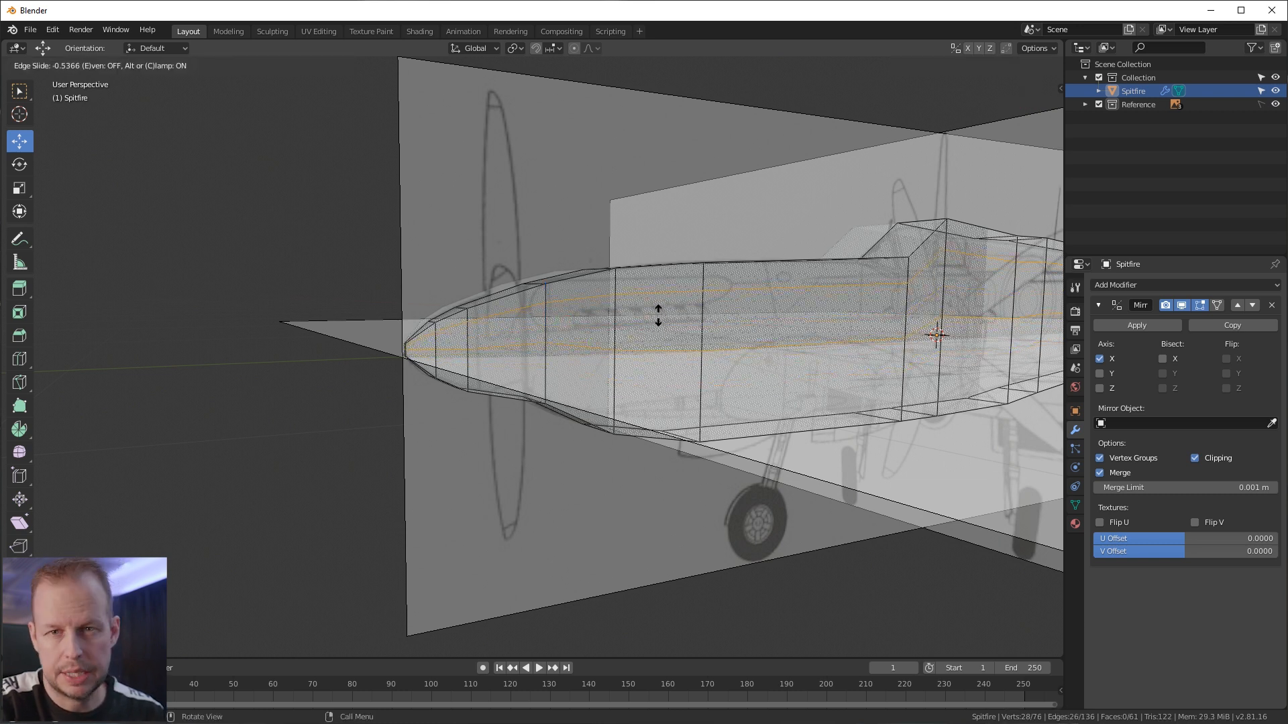
{"action": "right_click", "coordinate": [657, 315]}
{"action": "middle_click_drag", "start_coordinate": [691, 381], "coordinate": [674, 342]}
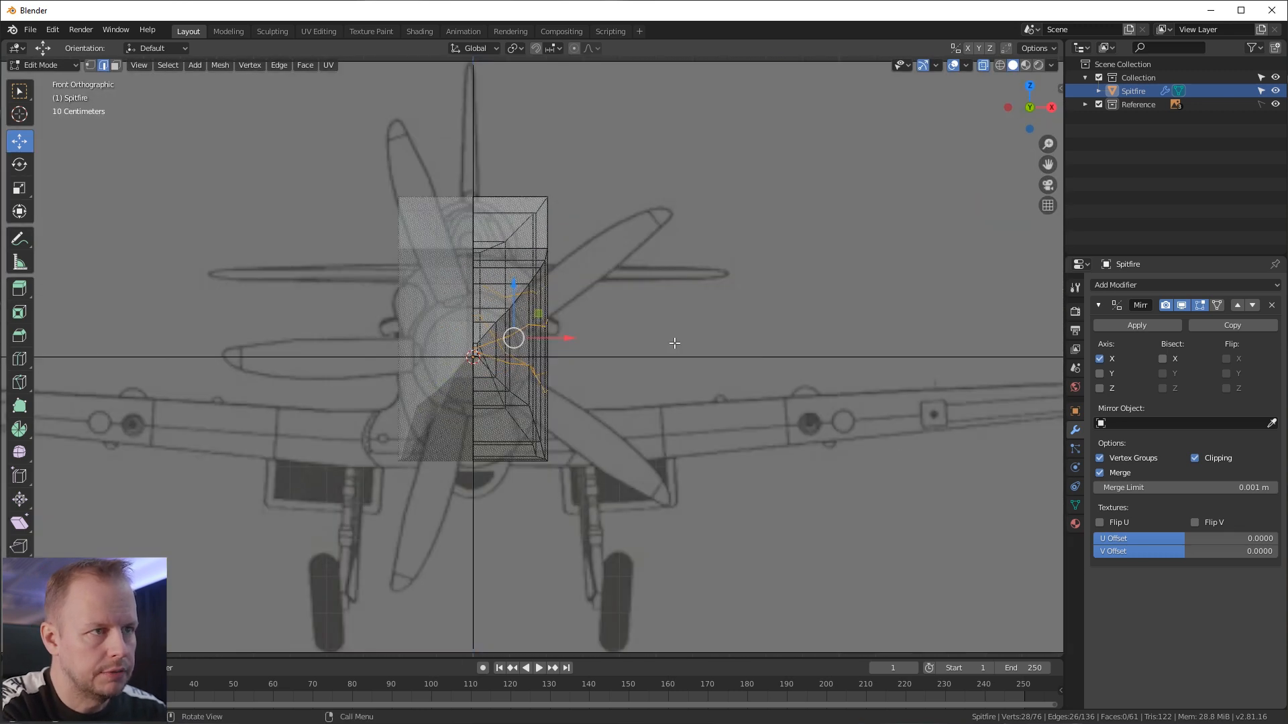
{"action": "left_click_drag", "start_coordinate": [562, 345], "coordinate": [566, 344]}
Step: Select the lower lengthwise edge loop of the fuselage and move it inward along X to narrow the underside
{"action": "middle_click_drag", "start_coordinate": [682, 454], "coordinate": [661, 491]}
{"action": "key", "text": "alt+a"}
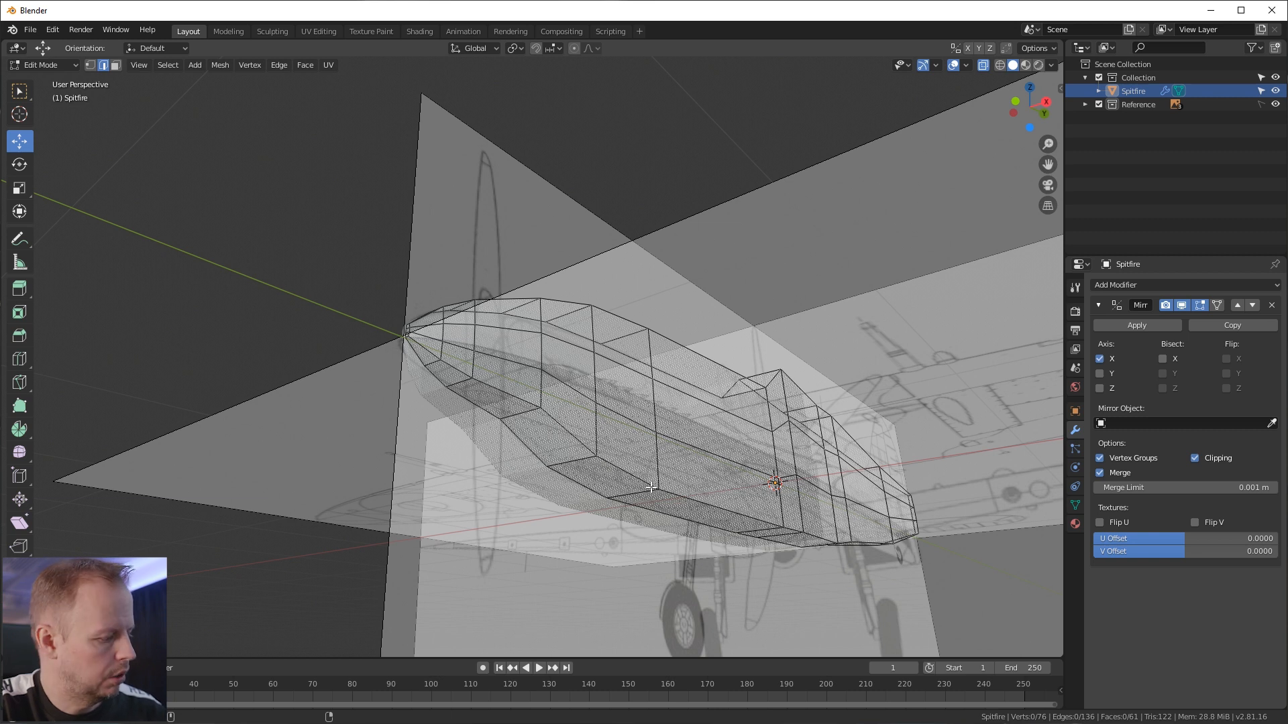
{"action": "left_click", "coordinate": [622, 474], "text": "alt"}
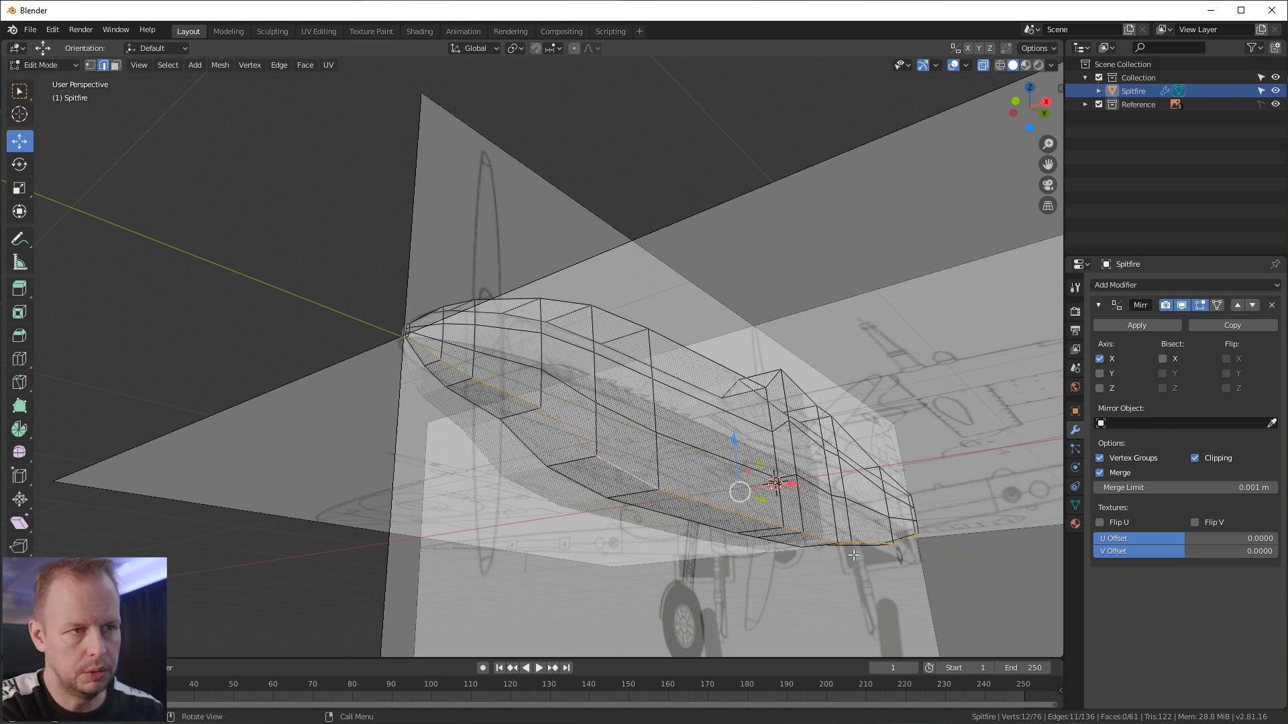
{"action": "key", "text": "KP_1"}
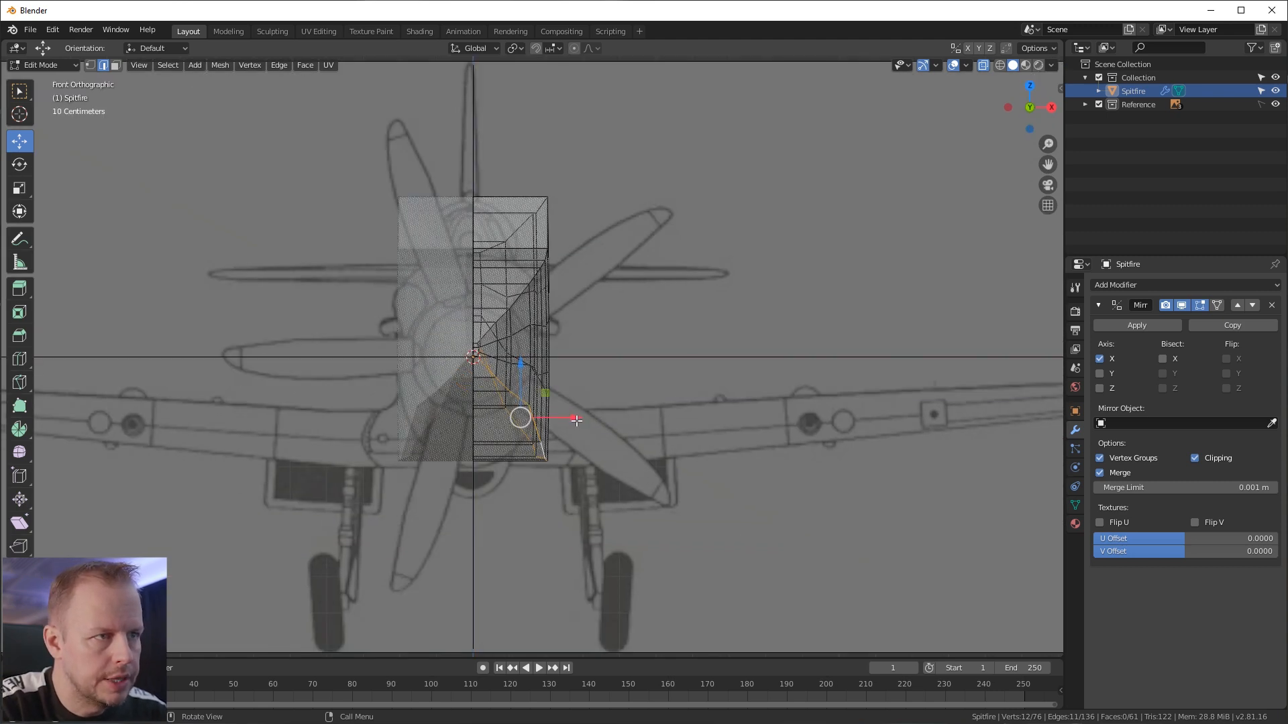
{"action": "left_click_drag", "start_coordinate": [576, 420], "coordinate": [563, 422]}
Step: Remove the edge at the tail end from the lower edge loop selection and move the remaining edges inward along X
{"action": "mouse_move", "coordinate": [654, 415]}
{"action": "middle_mouse_down"}
{"action": "mouse_move", "coordinate": [670, 411]}
{"action": "mouse_move", "coordinate": [650, 398]}
{"action": "middle_mouse_up"}
{"action": "scroll", "coordinate": [607, 381], "scroll_direction": "up", "scroll_amount": 5}
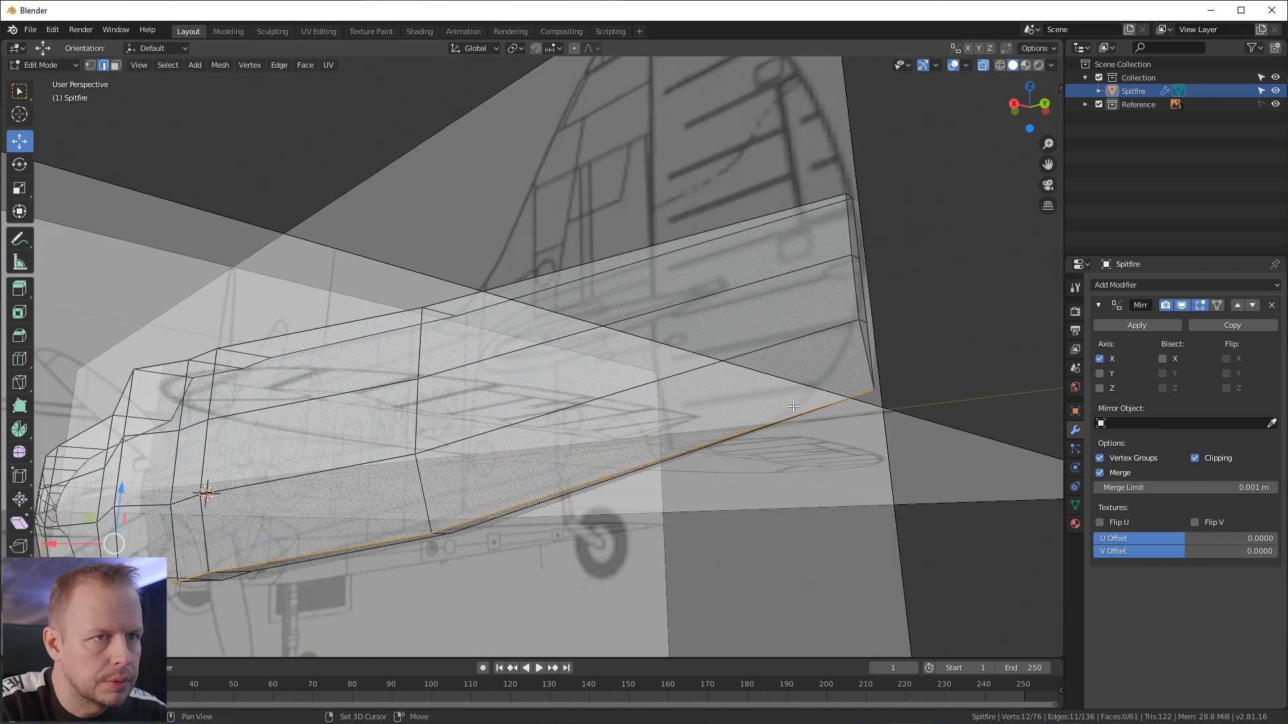
{"action": "left_click", "coordinate": [798, 417], "text": "shift"}
{"action": "left_click", "coordinate": [797, 417], "text": "shift"}
{"action": "left_click", "coordinate": [786, 413], "text": "shift"}
{"action": "left_click", "coordinate": [787, 414], "text": "shift"}
{"action": "left_click", "coordinate": [786, 413], "text": "shift"}
{"action": "left_click", "coordinate": [773, 426], "text": "shift"}
{"action": "left_click", "coordinate": [768, 426], "text": "shift"}
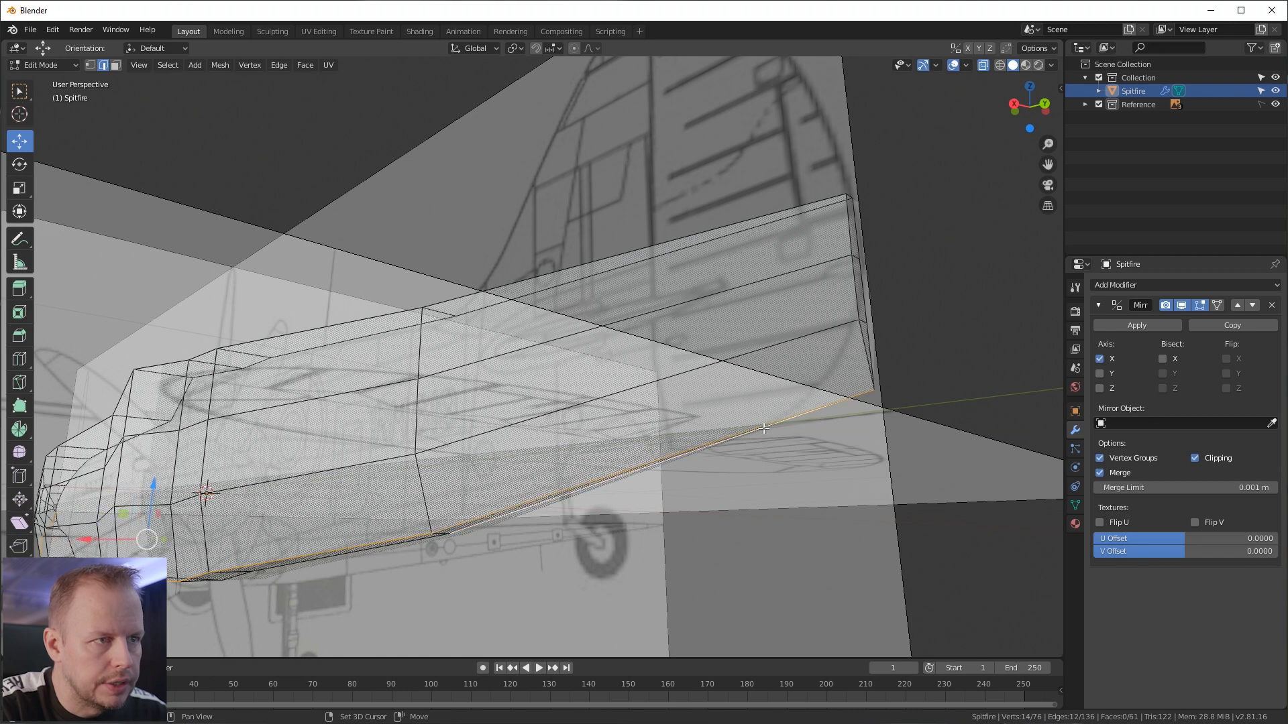
{"action": "left_click", "coordinate": [481, 525], "text": "shift"}
{"action": "left_click", "coordinate": [481, 525], "text": "shift"}
{"action": "middle_click_drag", "start_coordinate": [481, 525], "coordinate": [539, 441]}
{"action": "key", "text": "KP_3"}
{"action": "key", "text": "KP_1"}
{"action": "middle_click_drag", "start_coordinate": [862, 481], "coordinate": [781, 366], "text": "shift"}
{"action": "scroll", "coordinate": [780, 366], "scroll_direction": "up", "scroll_amount": 1}
{"action": "left_click_drag", "start_coordinate": [830, 446], "coordinate": [814, 446]}
Step: Drop one more end edge from the lower loop selection and move the rest further inward along X to narrow the belly
{"action": "middle_click_drag", "start_coordinate": [813, 446], "coordinate": [755, 259]}
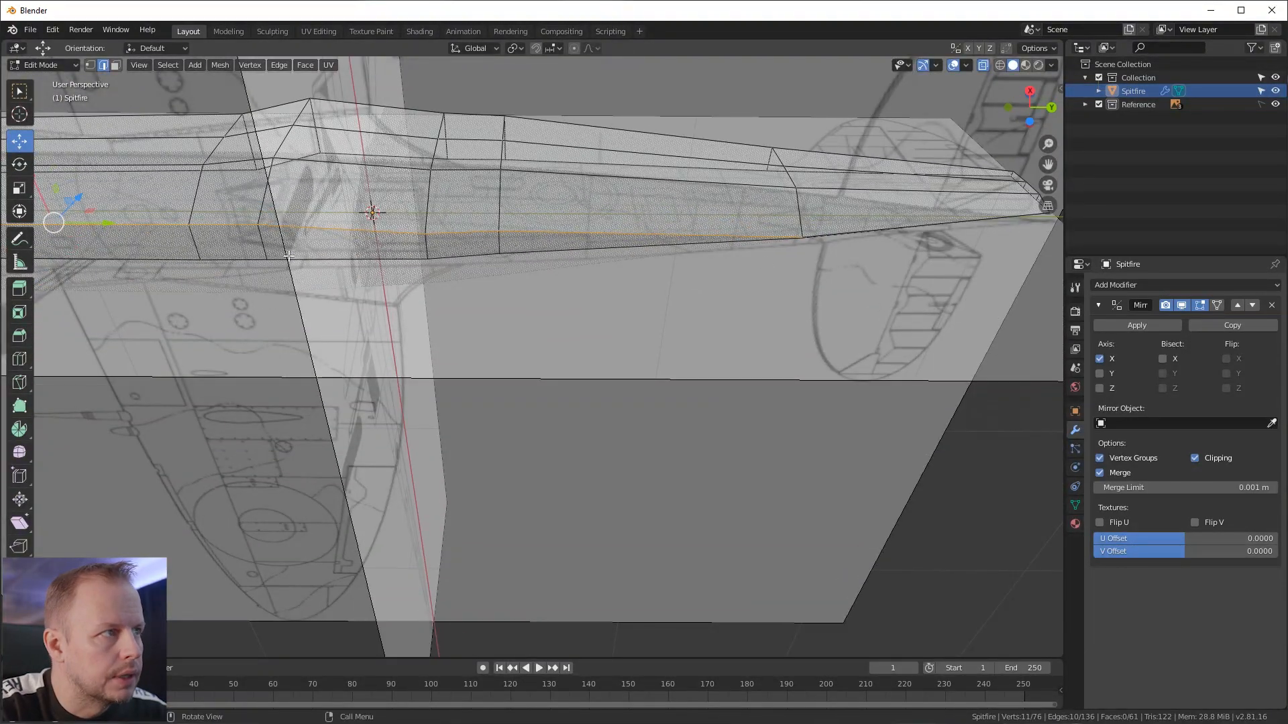
{"action": "middle_click_drag", "start_coordinate": [289, 255], "coordinate": [390, 259]}
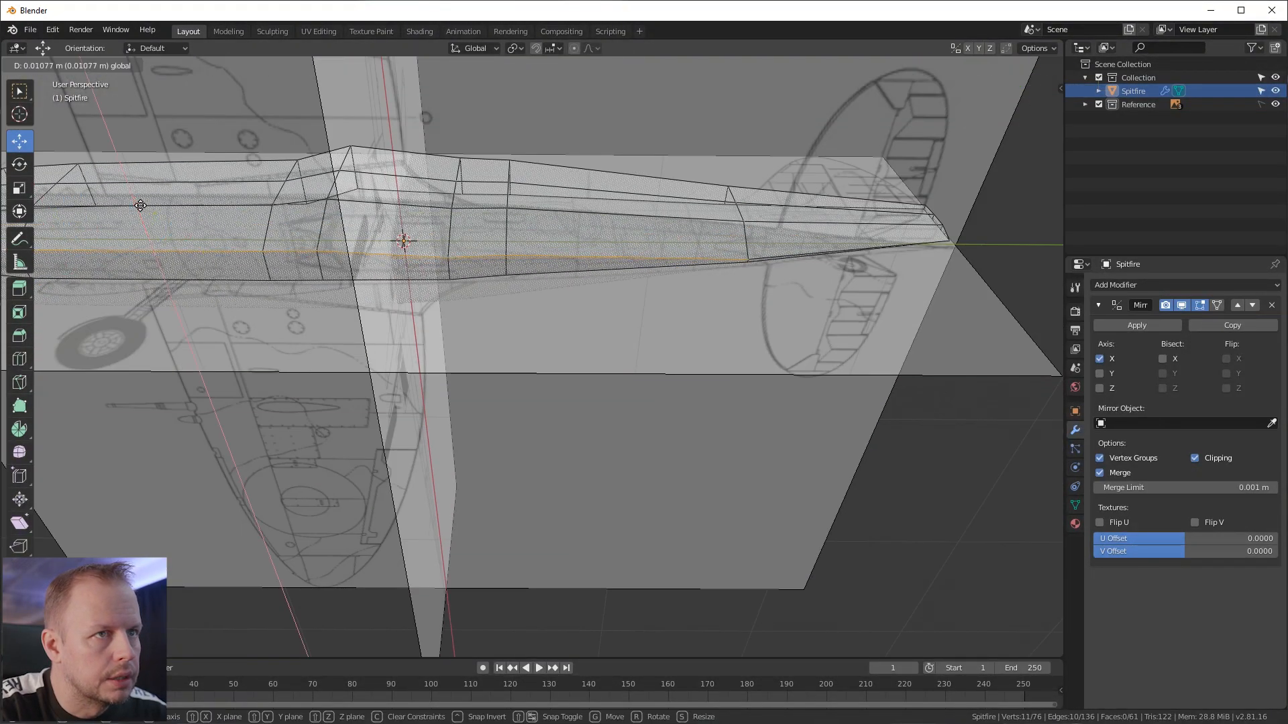
{"action": "left_click", "coordinate": [691, 265], "text": "shift"}
{"action": "key", "text": "KP_1"}
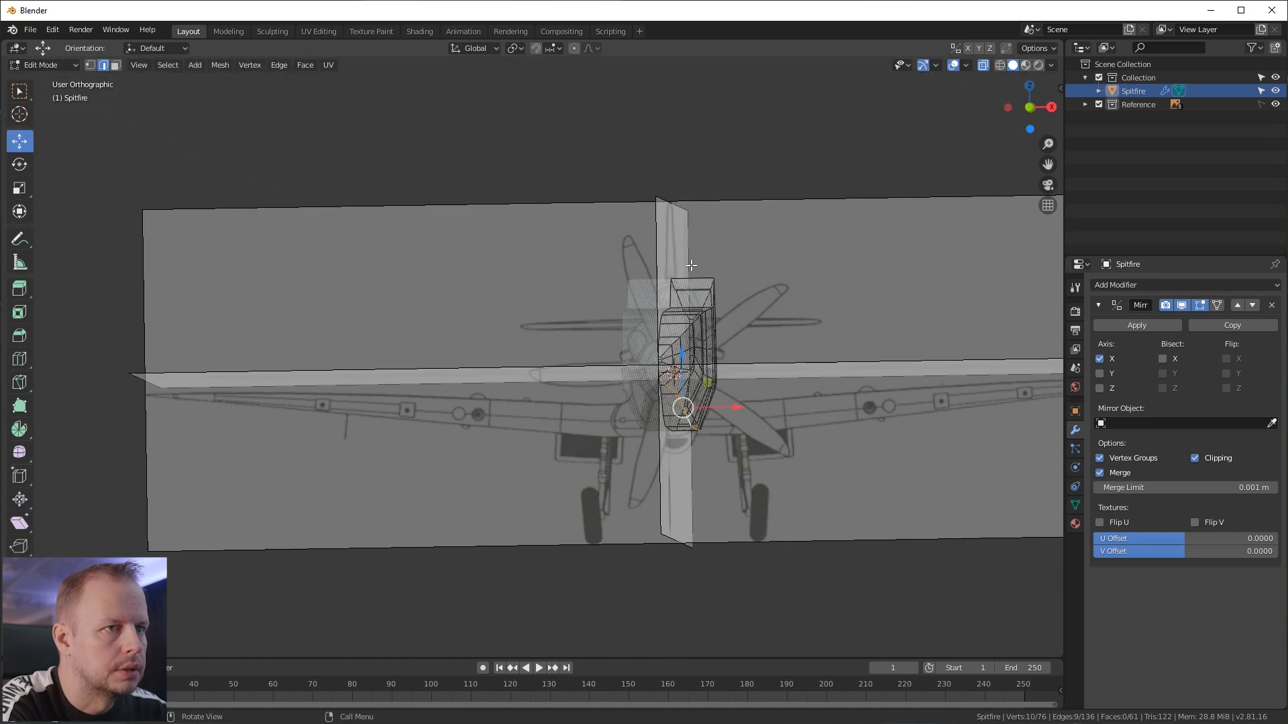
{"action": "scroll", "coordinate": [656, 284], "scroll_direction": "up", "scroll_amount": 5}
{"action": "middle_click_drag", "start_coordinate": [1020, 534], "coordinate": [737, 443], "text": "shift"}
{"action": "left_click_drag", "start_coordinate": [702, 414], "coordinate": [683, 413]}
{"action": "middle_click_drag", "start_coordinate": [682, 413], "coordinate": [716, 441]}
Step: Select the upper lengthwise edge loop of the fuselage without its tail-end edge and move it inward along X
{"action": "scroll", "coordinate": [752, 416], "scroll_direction": "down", "scroll_amount": 5}
{"action": "middle_click_drag", "start_coordinate": [473, 463], "coordinate": [496, 458]}
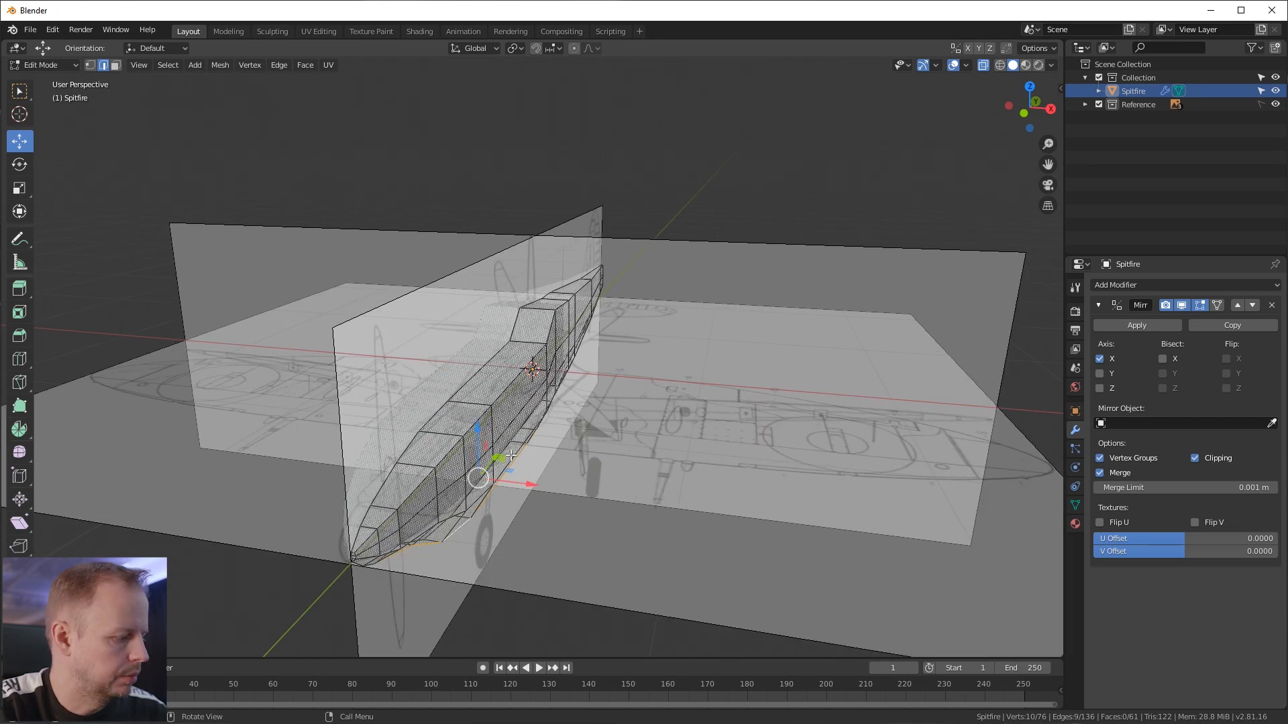
{"action": "key", "text": "alt+a"}
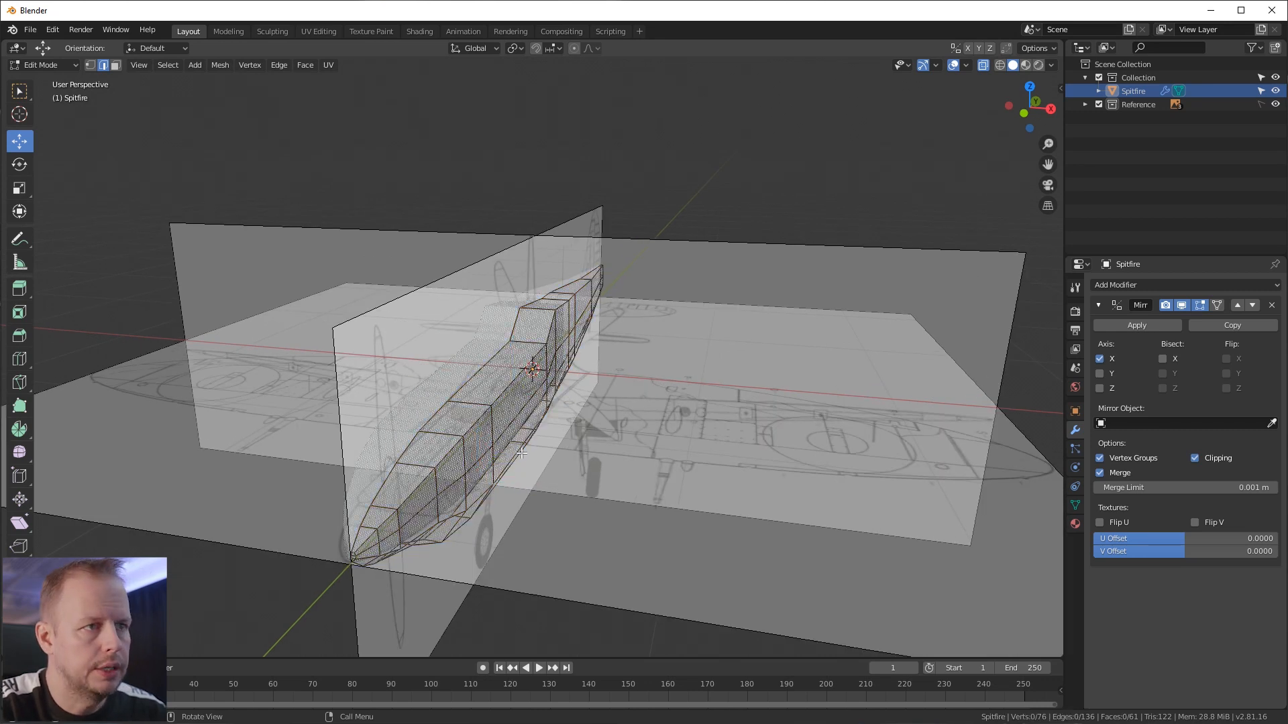
{"action": "left_click", "coordinate": [503, 396], "text": "alt"}
{"action": "key", "text": "KP_1"}
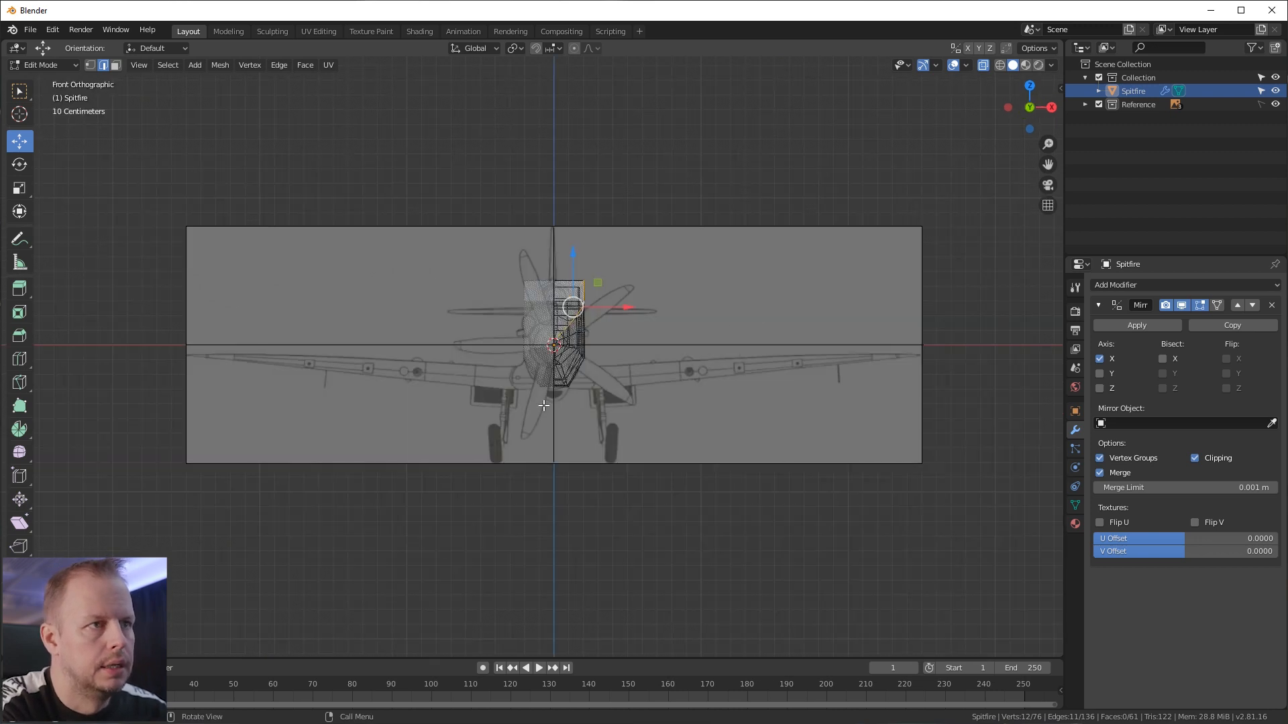
{"action": "middle_click_drag", "start_coordinate": [491, 320], "coordinate": [654, 343]}
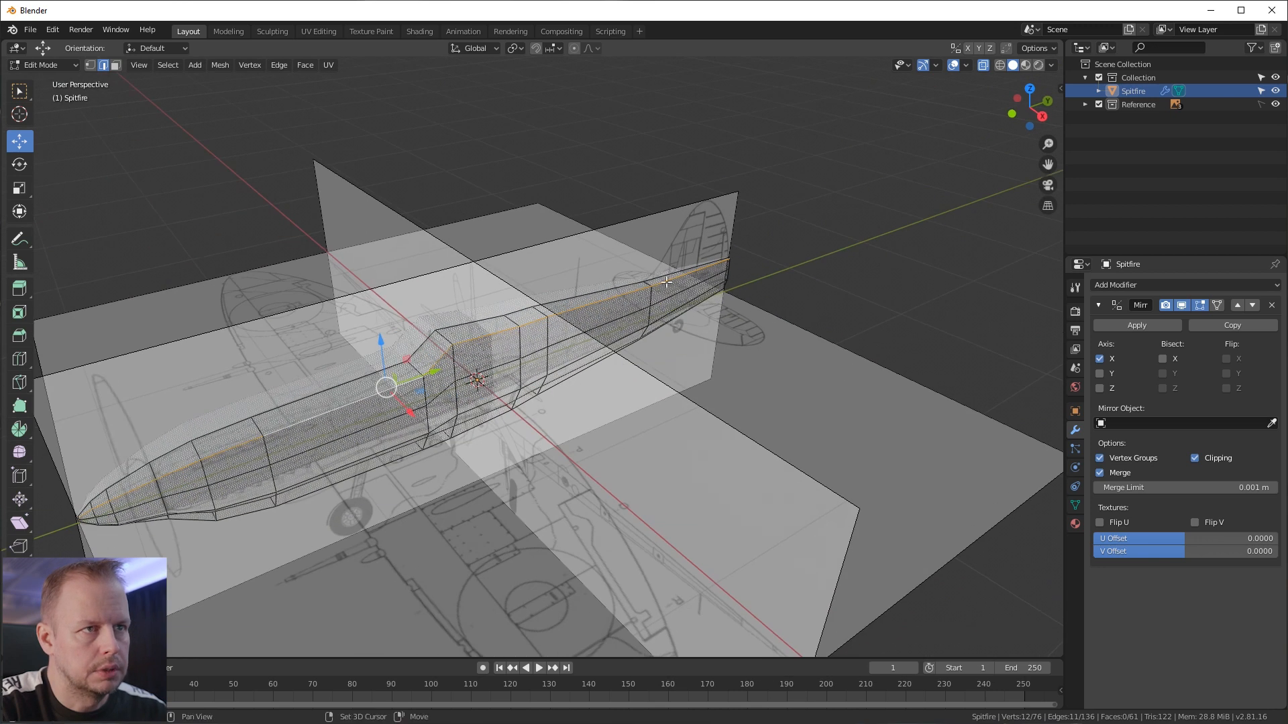
{"action": "key", "text": "KP_1"}
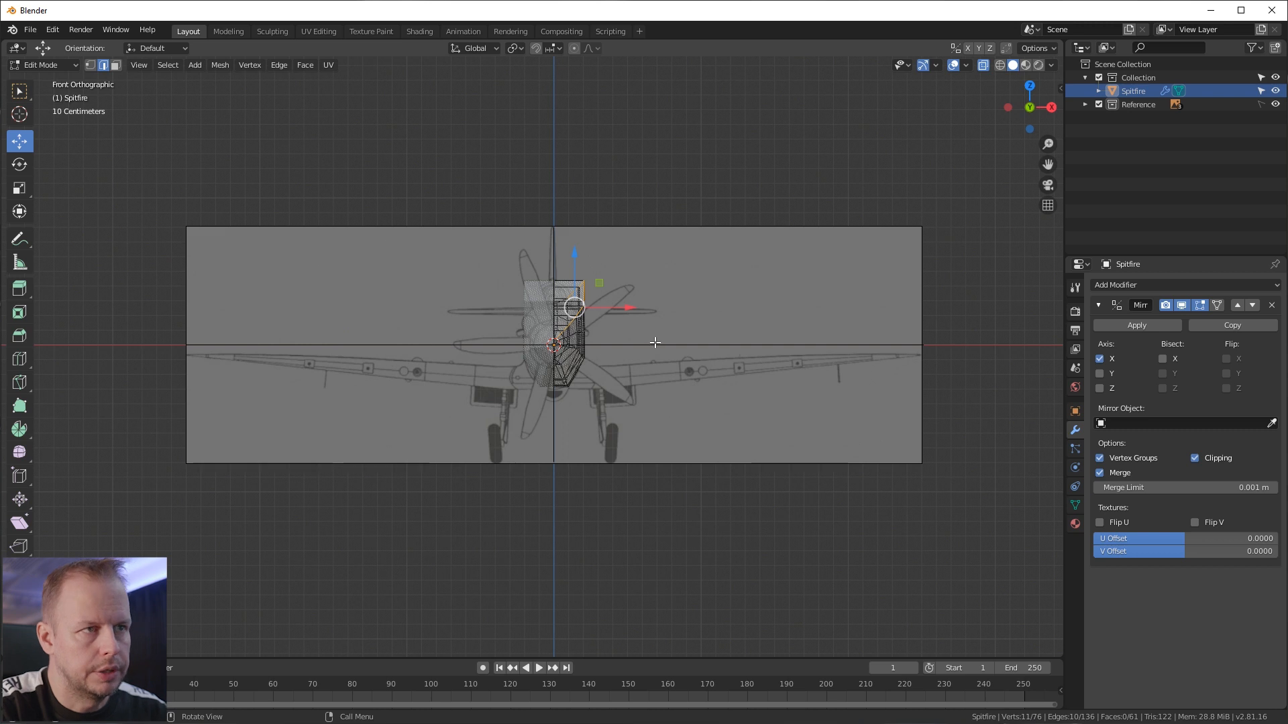
{"action": "scroll", "coordinate": [654, 343], "scroll_direction": "up", "scroll_amount": 6}
{"action": "left_click_drag", "start_coordinate": [645, 287], "coordinate": [618, 294]}
Step: Remove the foremost nose edges from the upper loop selection and nudge the remaining edges inward along X
{"action": "left_click", "coordinate": [529, 371], "text": "shift"}
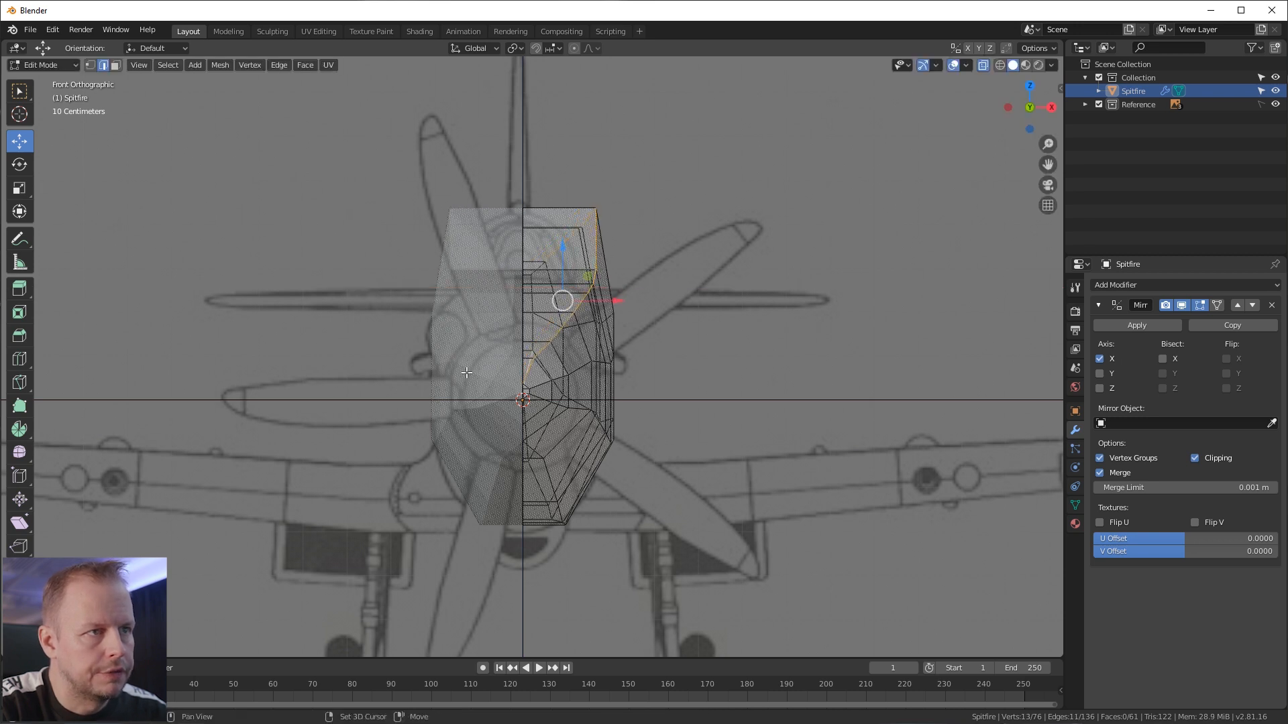
{"action": "left_click", "coordinate": [528, 367], "text": "shift"}
{"action": "scroll", "coordinate": [529, 368], "scroll_direction": "up", "scroll_amount": 5}
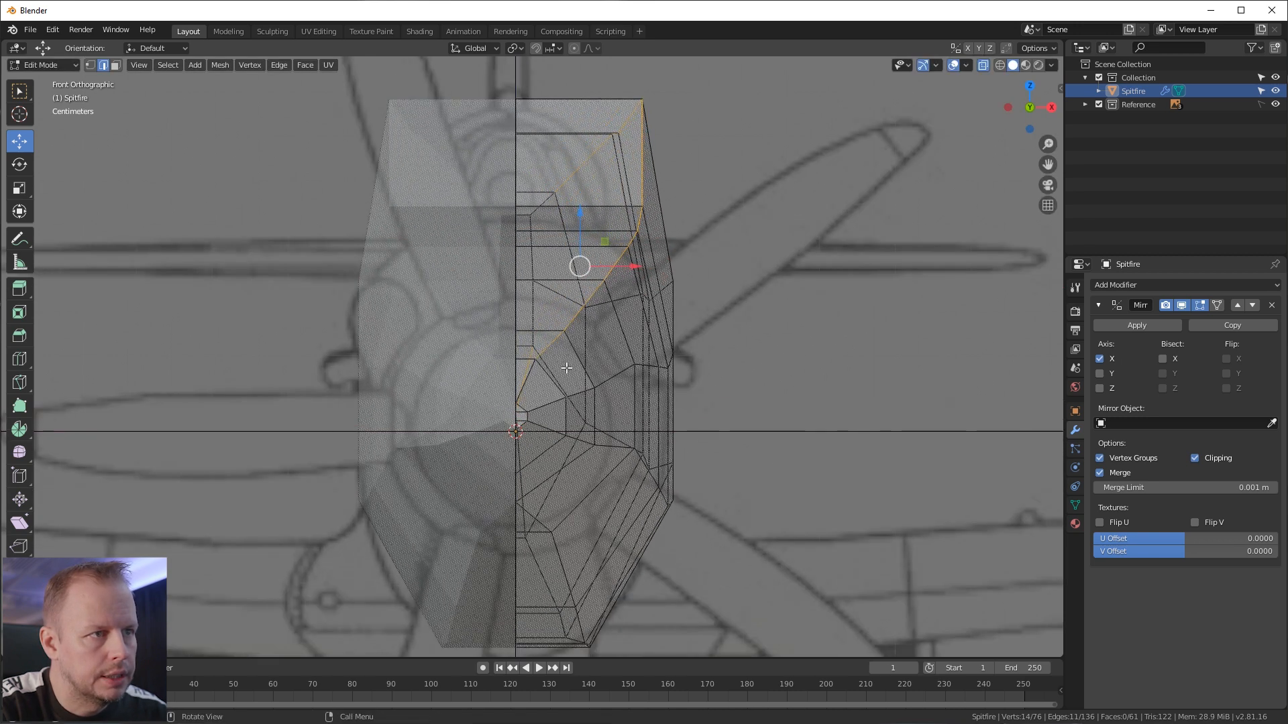
{"action": "left_click", "coordinate": [526, 392], "text": "shift"}
{"action": "scroll", "coordinate": [582, 371], "scroll_direction": "down", "scroll_amount": 4}
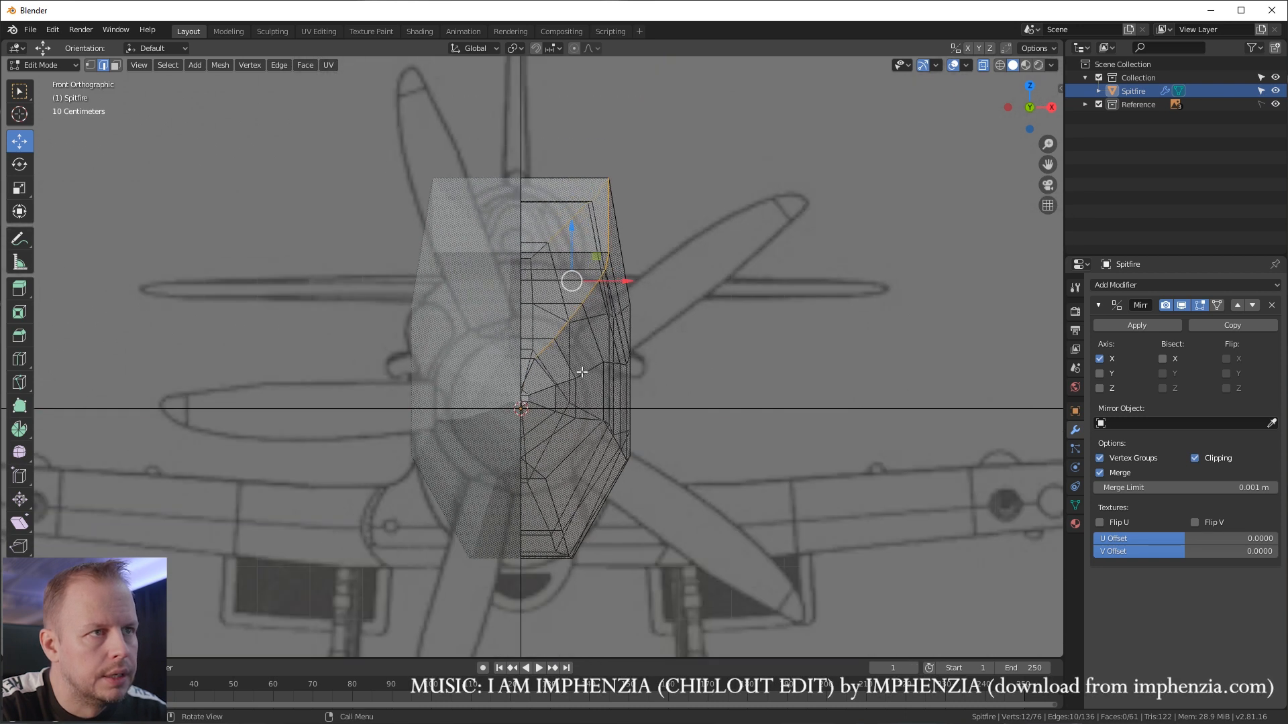
{"action": "left_click_drag", "start_coordinate": [634, 278], "coordinate": [630, 281]}
Step: Leave out further front edges and pull the remaining upper loop well inward along X to narrow the cockpit and rear spine
{"action": "left_click", "coordinate": [575, 298], "text": "shift"}
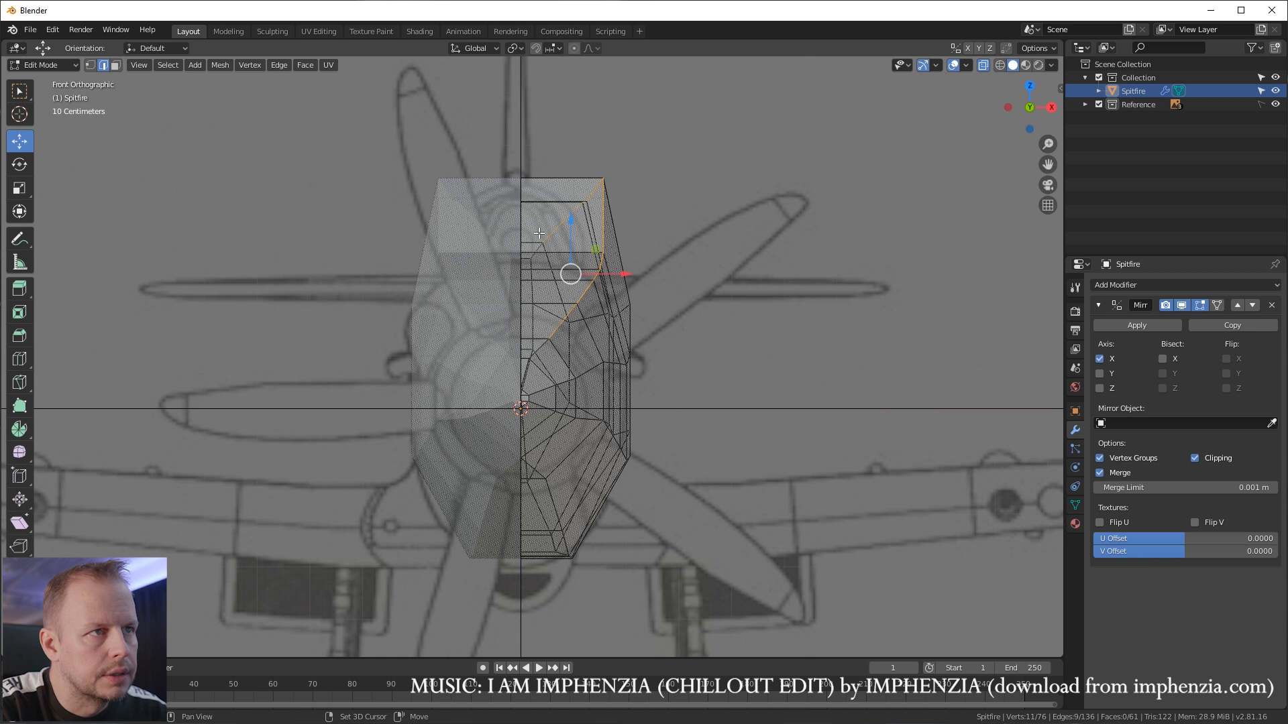
{"action": "left_click_drag", "start_coordinate": [628, 277], "coordinate": [595, 269]}
{"action": "left_click", "coordinate": [551, 291], "text": "shift"}
{"action": "middle_click_drag", "start_coordinate": [595, 269], "coordinate": [554, 360]}
{"action": "middle_click_drag", "start_coordinate": [491, 386], "coordinate": [563, 426]}
{"action": "key", "text": "KP_1"}
{"action": "scroll", "coordinate": [563, 335], "scroll_direction": "up", "scroll_amount": 8}
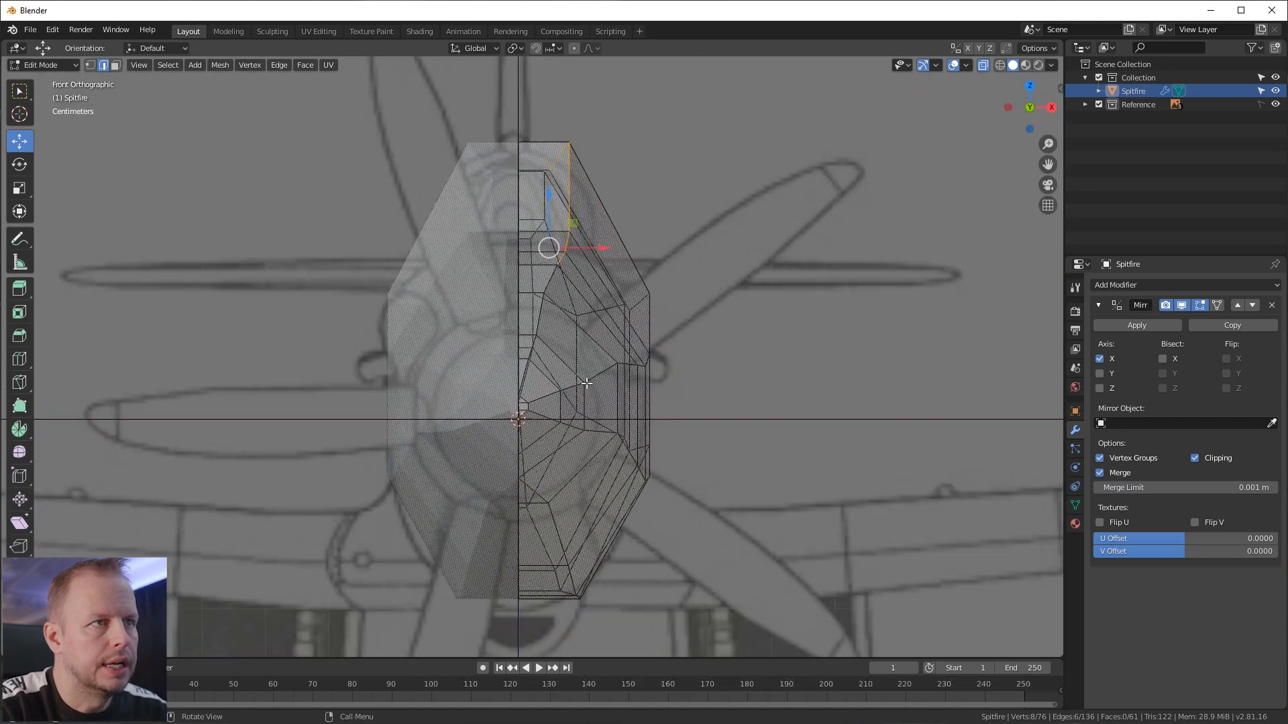
Step: Select the slanted windscreen edge, move it slightly outward along X and lower it slightly along Z
{"action": "middle_click_drag", "start_coordinate": [622, 321], "coordinate": [499, 350]}
{"action": "left_click", "coordinate": [212, 460]}
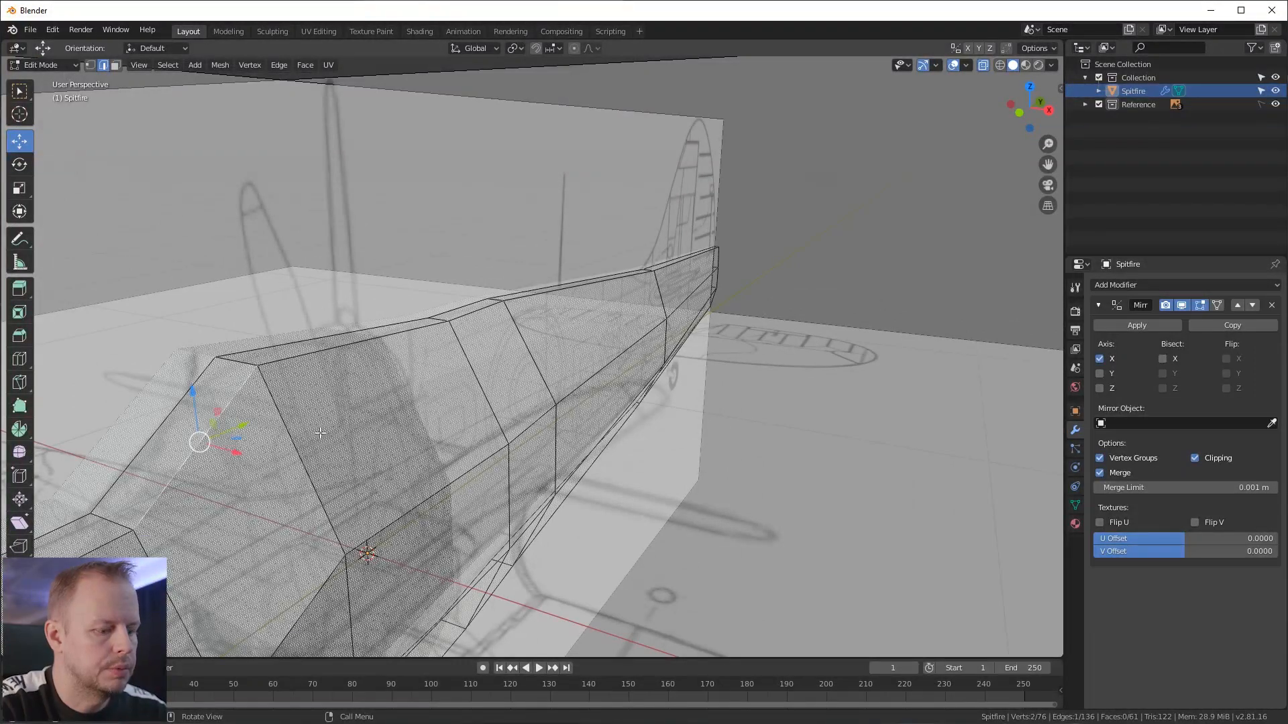
{"action": "key", "text": "KP_1"}
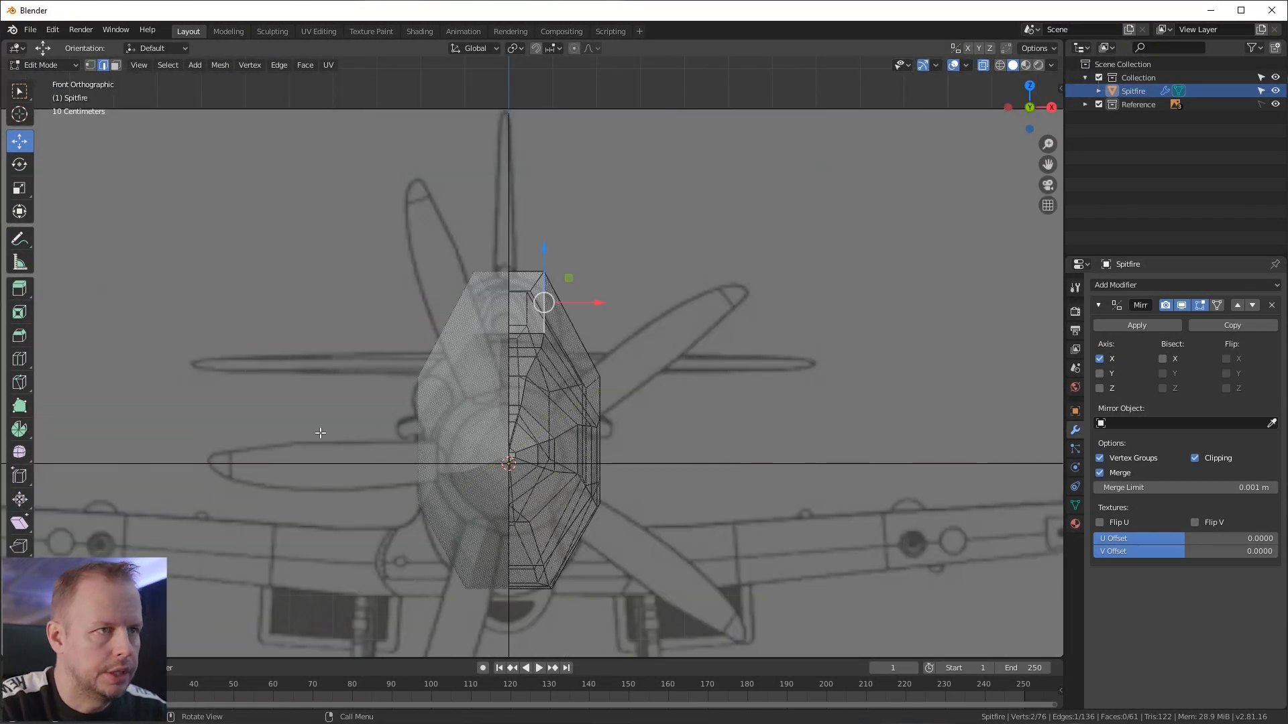
{"action": "left_click_drag", "start_coordinate": [568, 302], "coordinate": [584, 303]}
{"action": "left_click_drag", "start_coordinate": [561, 255], "coordinate": [569, 272]}
Step: Lower the upper side edge at the rear of the cockpit slightly along Z
{"action": "middle_click_drag", "start_coordinate": [681, 288], "coordinate": [577, 306]}
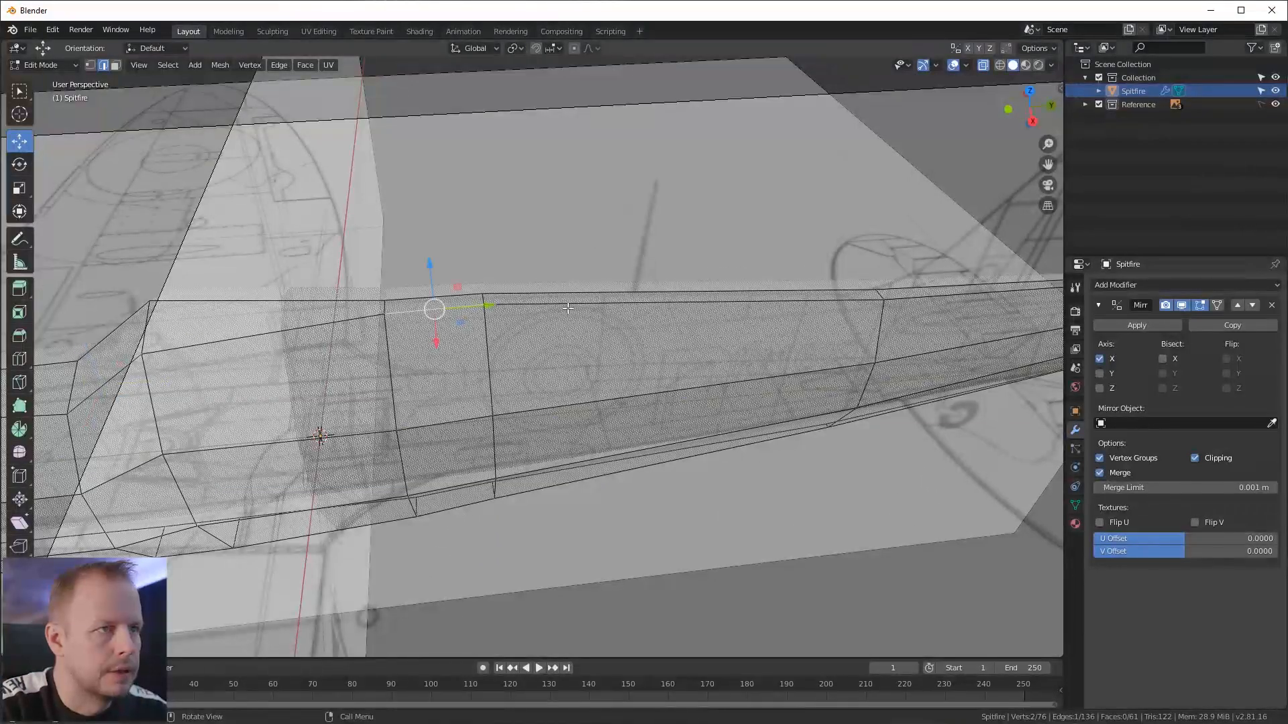
{"action": "left_click_drag", "start_coordinate": [430, 272], "coordinate": [443, 287]}
{"action": "scroll", "coordinate": [436, 295], "scroll_direction": "down", "scroll_amount": 5}
{"action": "middle_click_drag", "start_coordinate": [416, 316], "coordinate": [449, 289]}
{"action": "scroll", "coordinate": [265, 410], "scroll_direction": "down", "scroll_amount": 2}
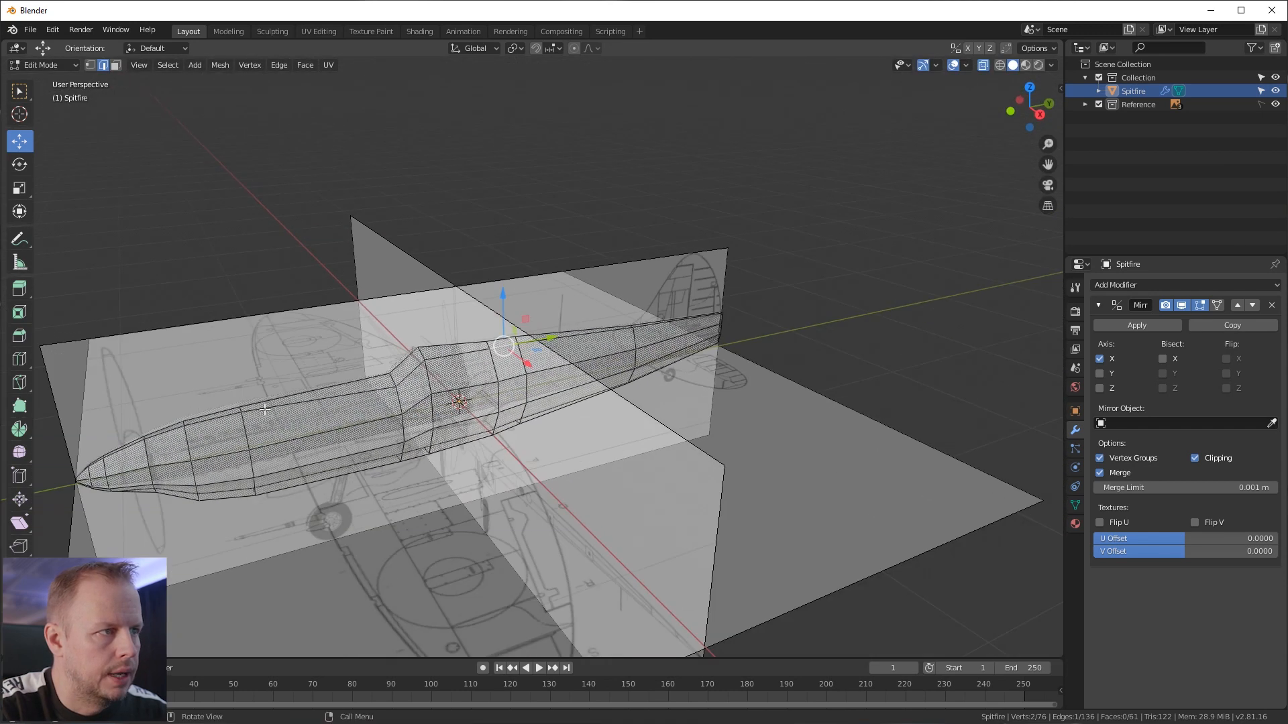
Step: Select the three upper side edges of the nose behind the spinner and lower them about 0.04 m along Z
{"action": "left_click", "coordinate": [274, 407]}
{"action": "left_click", "coordinate": [217, 420]}
{"action": "left_click", "coordinate": [173, 437], "text": "shift"}
{"action": "left_click", "coordinate": [161, 439], "text": "shift"}
{"action": "key", "text": "g"}
{"action": "key", "text": "z"}
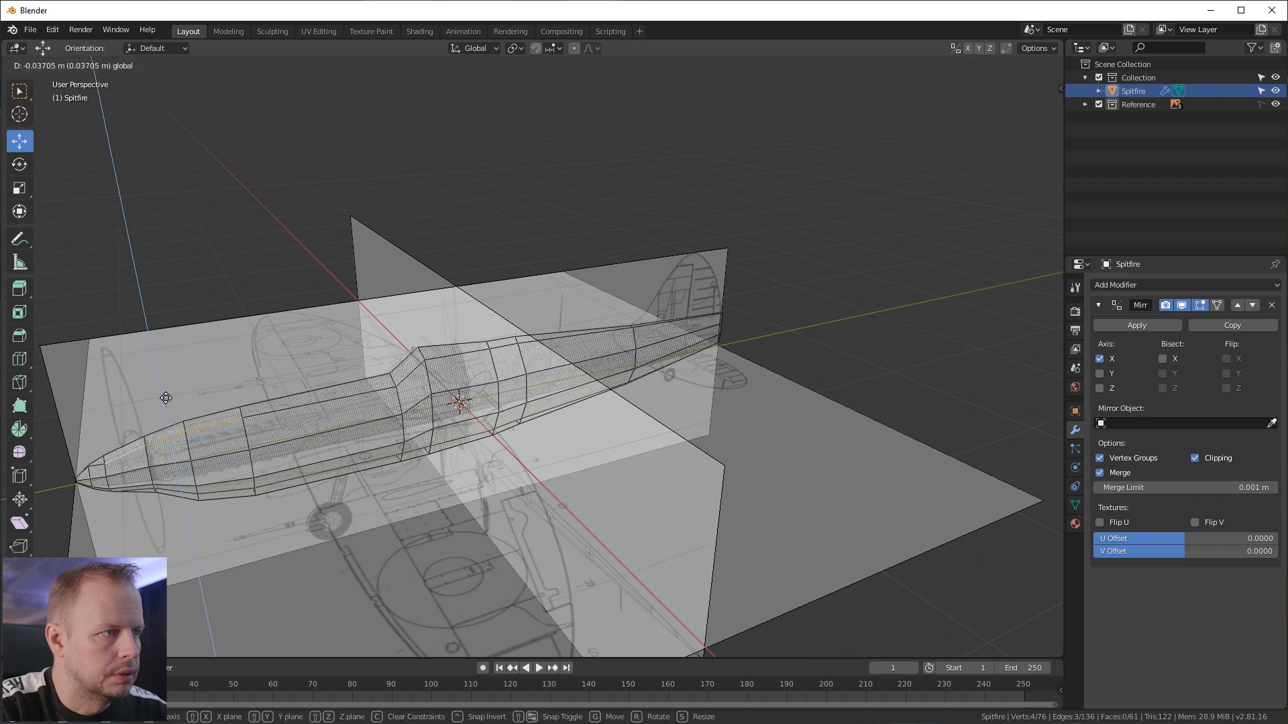
{"action": "left_click", "coordinate": [167, 399]}
Step: Raise the selected upper nose edges slightly along Z to follow the side-view reference
{"action": "key", "text": "KP_3"}
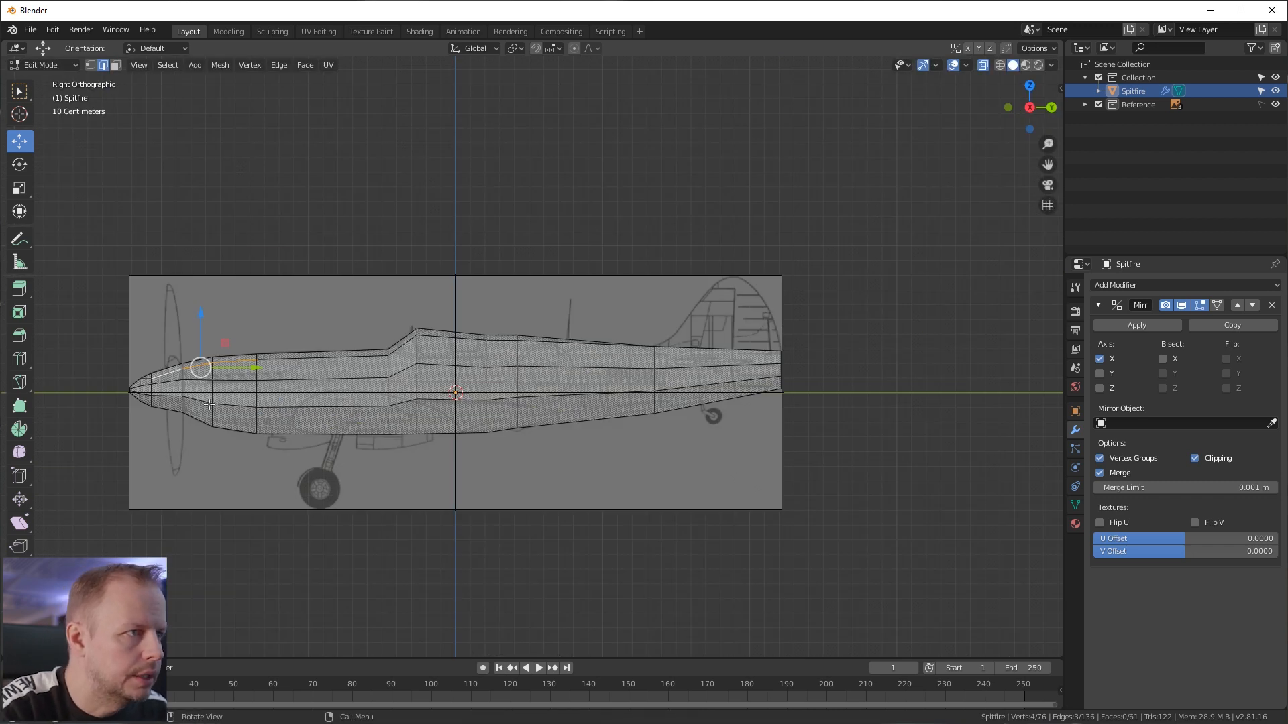
{"action": "scroll", "coordinate": [334, 338], "scroll_direction": "up", "scroll_amount": 5}
{"action": "middle_click_drag", "start_coordinate": [306, 320], "coordinate": [614, 302], "text": "shift"}
{"action": "left_click_drag", "start_coordinate": [295, 347], "coordinate": [294, 342]}
Step: Turn off X-ray and hide the Reference collection to examine the solid fuselage shape, and show the references again
{"action": "middle_click_drag", "start_coordinate": [294, 342], "coordinate": [838, 268]}
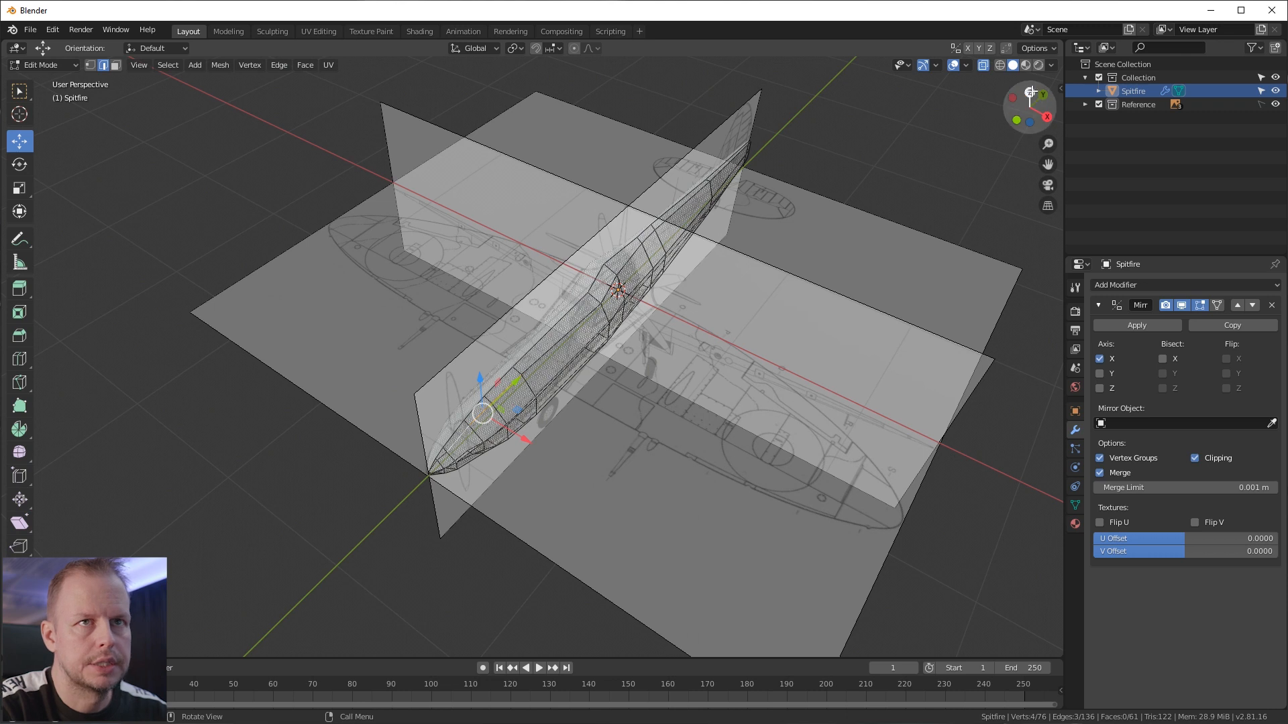
{"action": "left_click", "coordinate": [983, 65]}
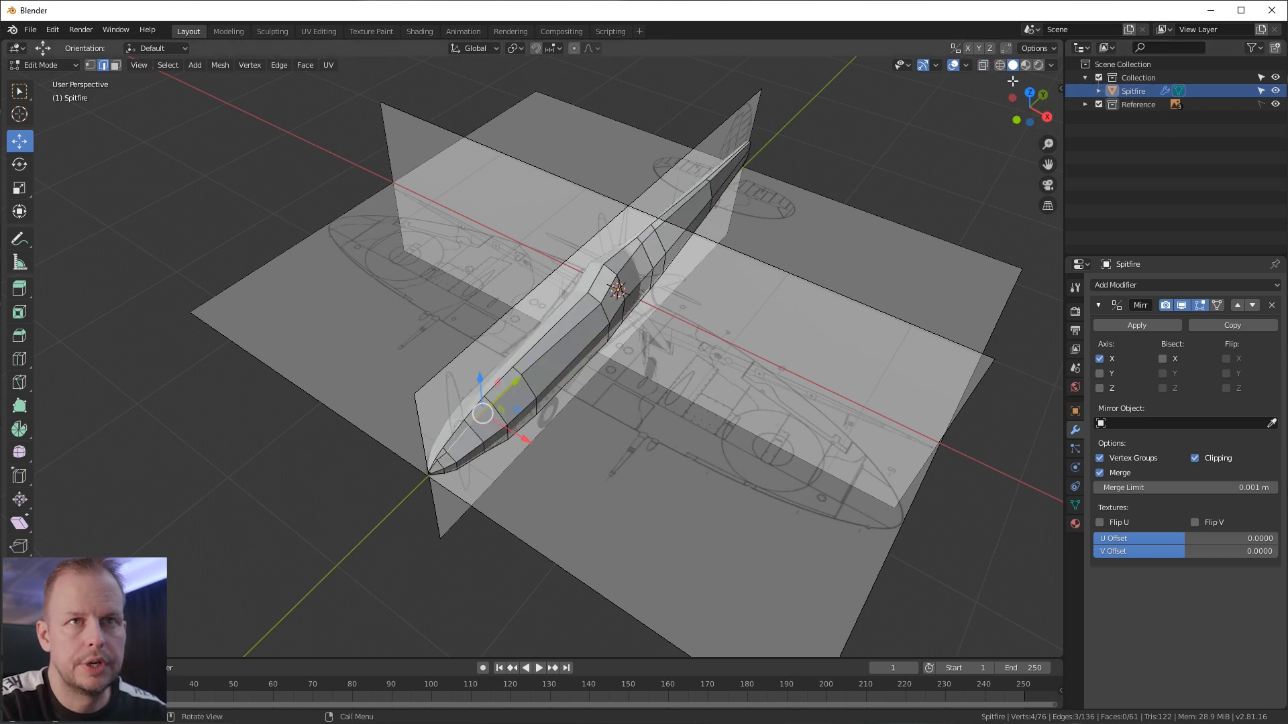
{"action": "left_click", "coordinate": [1275, 105]}
{"action": "middle_click_drag", "start_coordinate": [670, 376], "coordinate": [633, 373]}
{"action": "scroll", "coordinate": [345, 427], "scroll_direction": "down", "scroll_amount": 3}
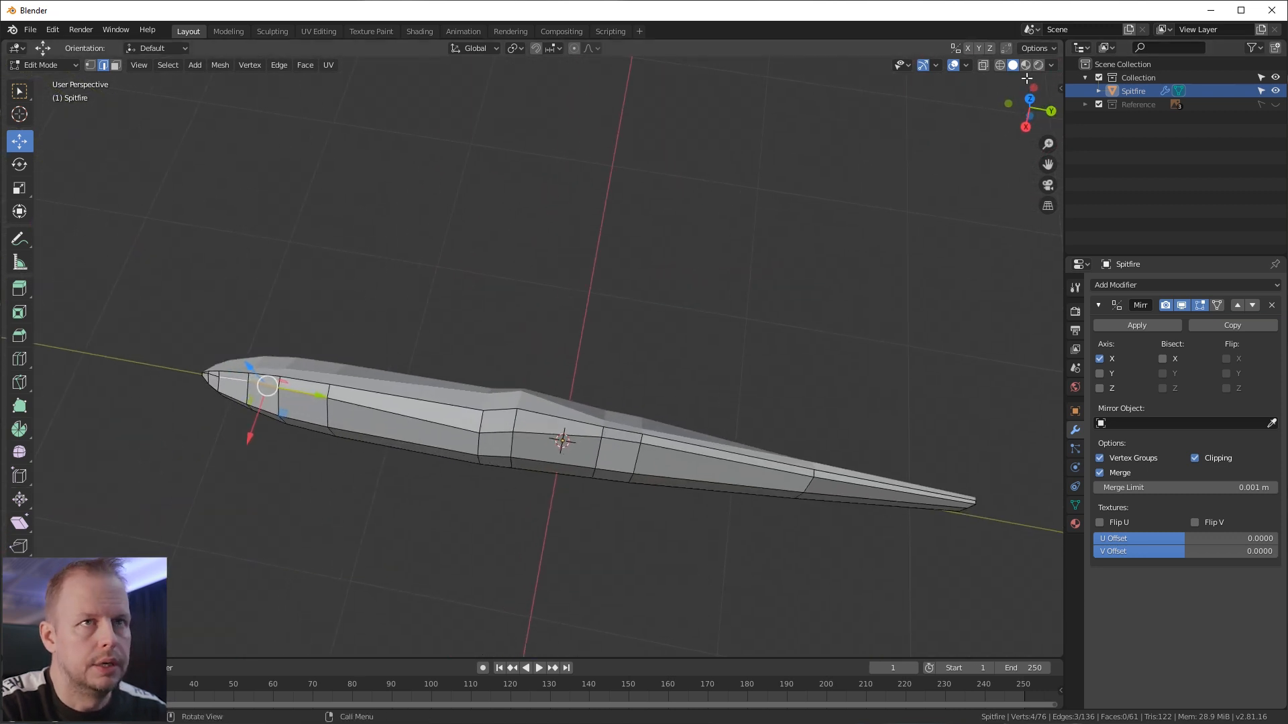
{"action": "left_click", "coordinate": [1275, 104]}
Step: Switch to vertex selection and move the lower side vertex behind the spinner outward along X by about 0.02 m
{"action": "middle_click_drag", "start_coordinate": [466, 365], "coordinate": [624, 343]}
{"action": "key", "text": "1"}
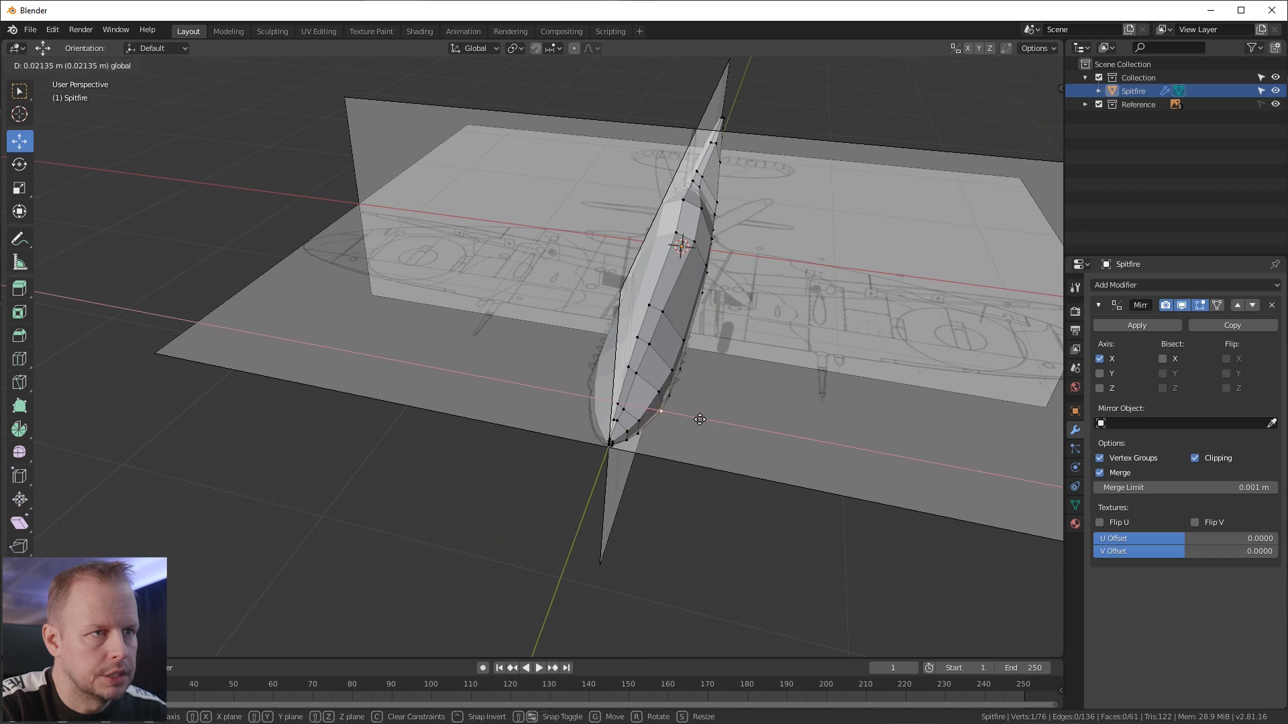
{"action": "middle_click_drag", "start_coordinate": [695, 416], "coordinate": [706, 393]}
{"action": "key", "text": "KP_1"}
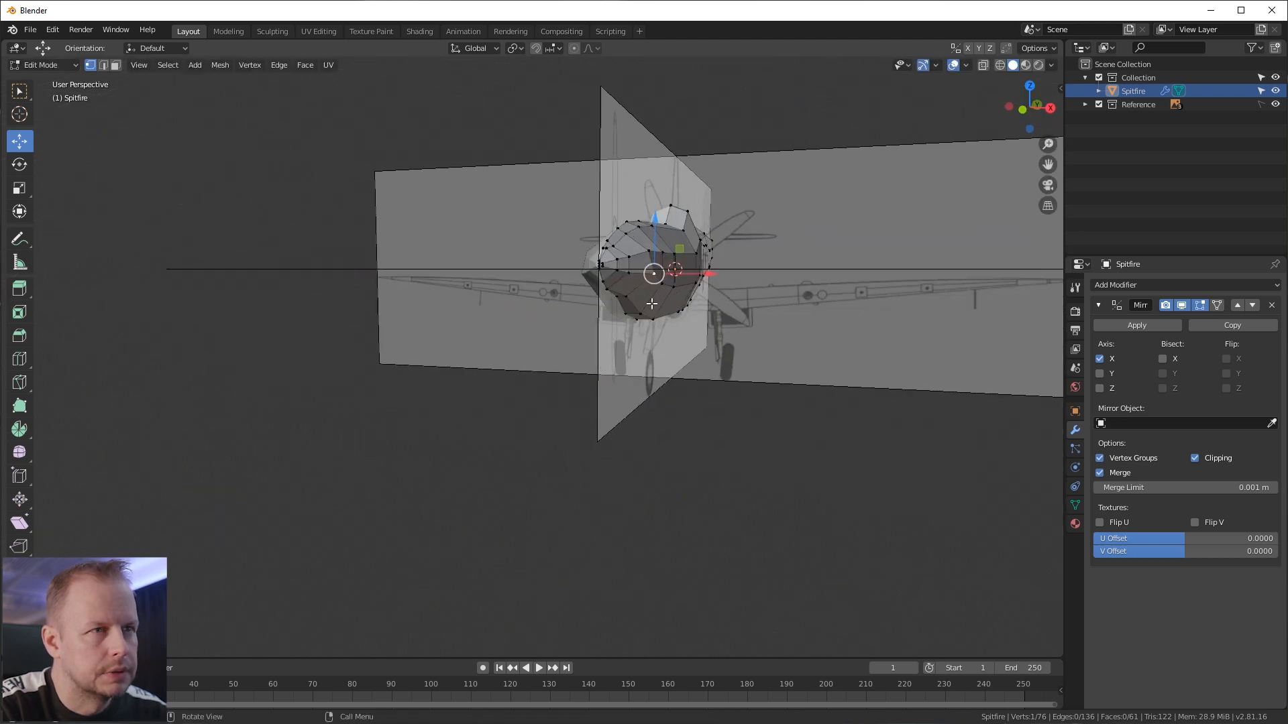
{"action": "middle_click_drag", "start_coordinate": [624, 293], "coordinate": [670, 327]}
{"action": "key", "text": "KP_1"}
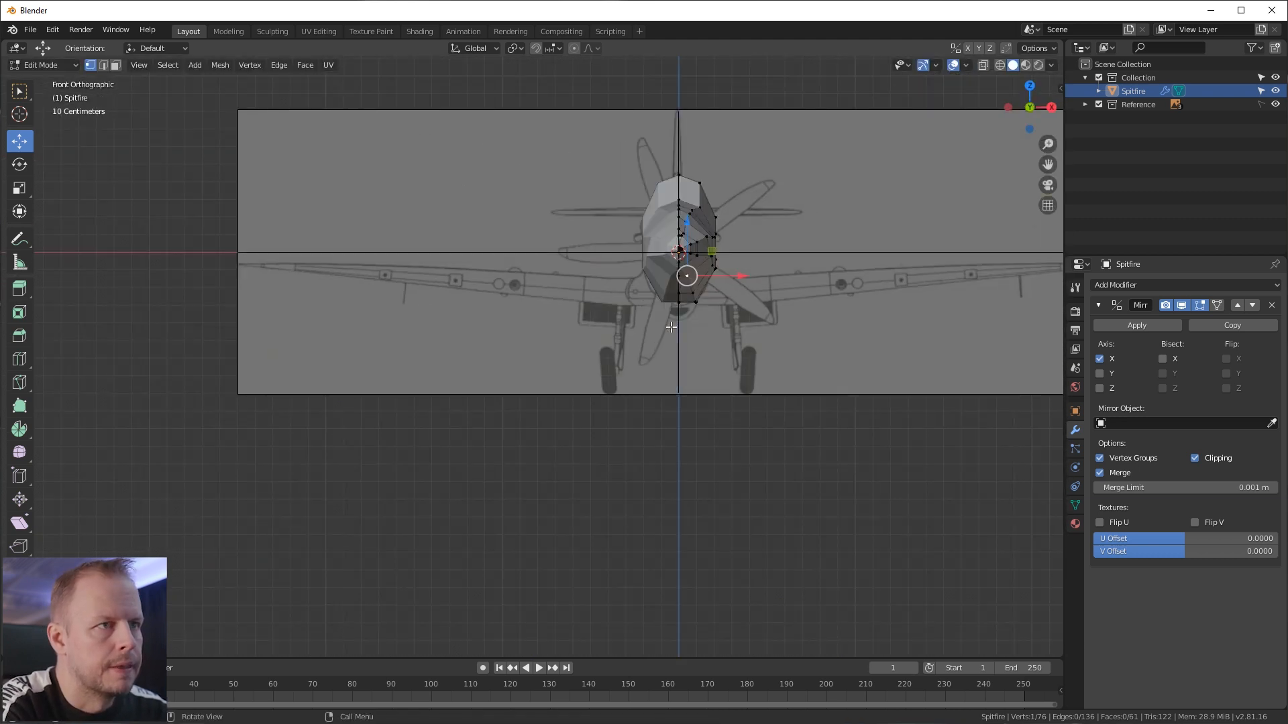
Step: Turn X-ray back on and adjust the selected lower nose vertex slightly along Z in the side view
{"action": "key", "text": "KP_3"}
{"action": "scroll", "coordinate": [632, 328], "scroll_direction": "up", "scroll_amount": 2}
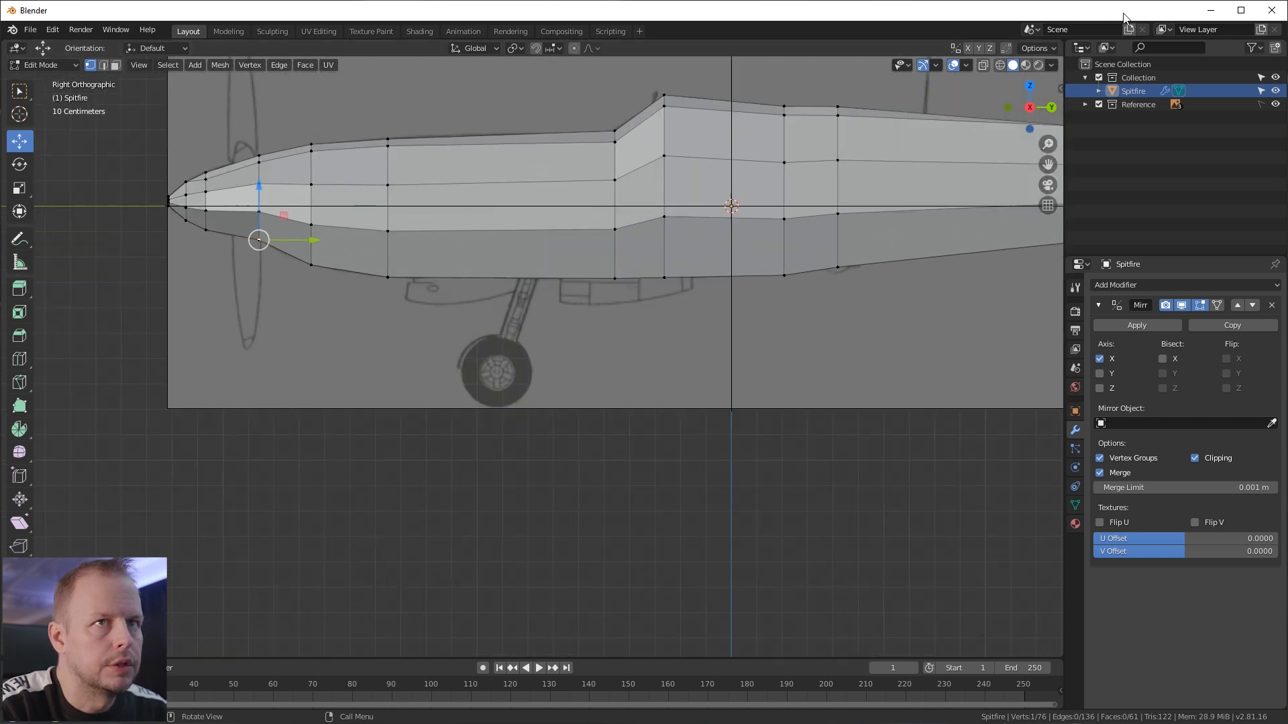
{"action": "left_click", "coordinate": [985, 64]}
{"action": "left_click_drag", "start_coordinate": [263, 195], "coordinate": [267, 196]}
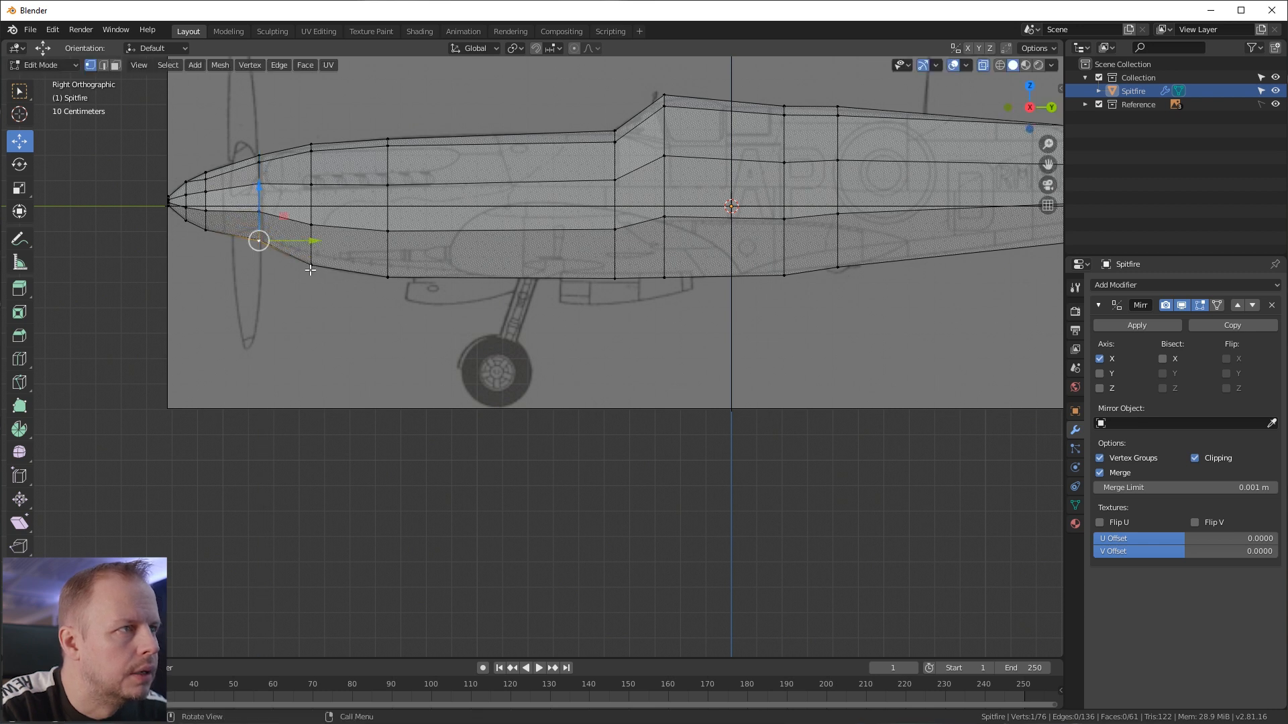
Step: Adjust the heights of the upper side vertices from the spinner to the windscreen base along Z in the side view
{"action": "scroll", "coordinate": [383, 280], "scroll_direction": "down", "scroll_amount": 1}
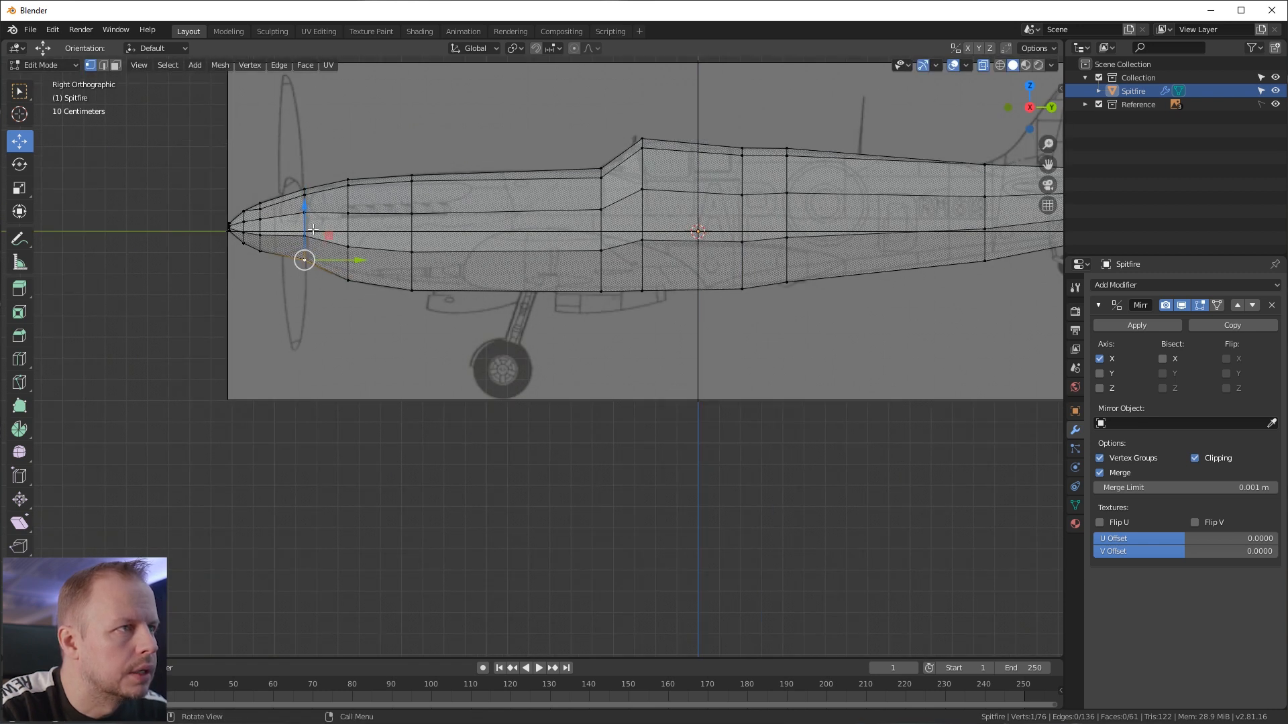
{"action": "left_click_drag", "start_coordinate": [304, 190], "coordinate": [412, 152]}
{"action": "left_click", "coordinate": [347, 180]}
{"action": "left_click", "coordinate": [305, 194]}
{"action": "left_click", "coordinate": [348, 178]}
{"action": "left_click", "coordinate": [306, 188]}
{"action": "left_click", "coordinate": [411, 177]}
{"action": "left_click", "coordinate": [601, 169]}
{"action": "left_click_drag", "start_coordinate": [601, 116], "coordinate": [656, 145]}
Step: Lower the upper-middle row of side vertices through the cockpit section along Z to form a straight lengthwise line
{"action": "left_click", "coordinate": [642, 191]}
{"action": "left_click", "coordinate": [742, 195]}
{"action": "left_click_drag", "start_coordinate": [742, 139], "coordinate": [749, 147]}
{"action": "left_click", "coordinate": [787, 193]}
{"action": "left_click", "coordinate": [643, 209]}
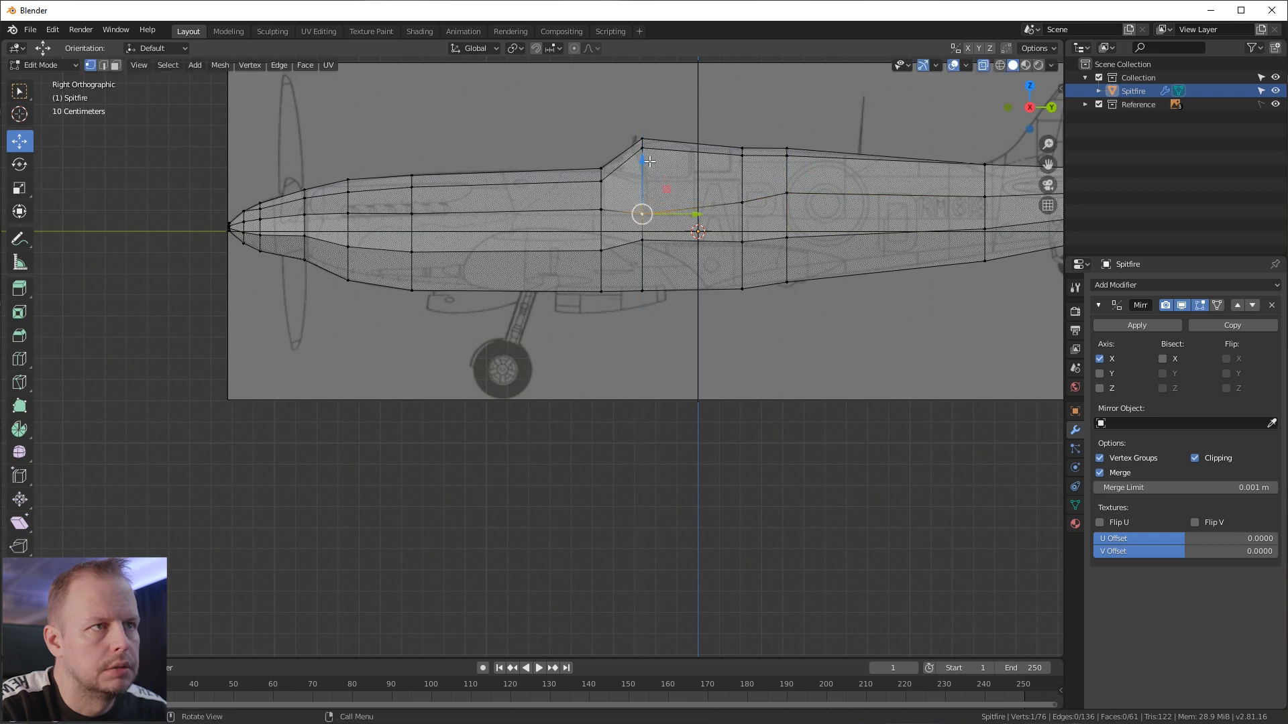
{"action": "left_click_drag", "start_coordinate": [603, 209], "coordinate": [602, 213]}
{"action": "left_click", "coordinate": [742, 202]}
{"action": "left_click_drag", "start_coordinate": [743, 156], "coordinate": [796, 165]}
{"action": "left_click", "coordinate": [787, 193]}
{"action": "left_click", "coordinate": [985, 197]}
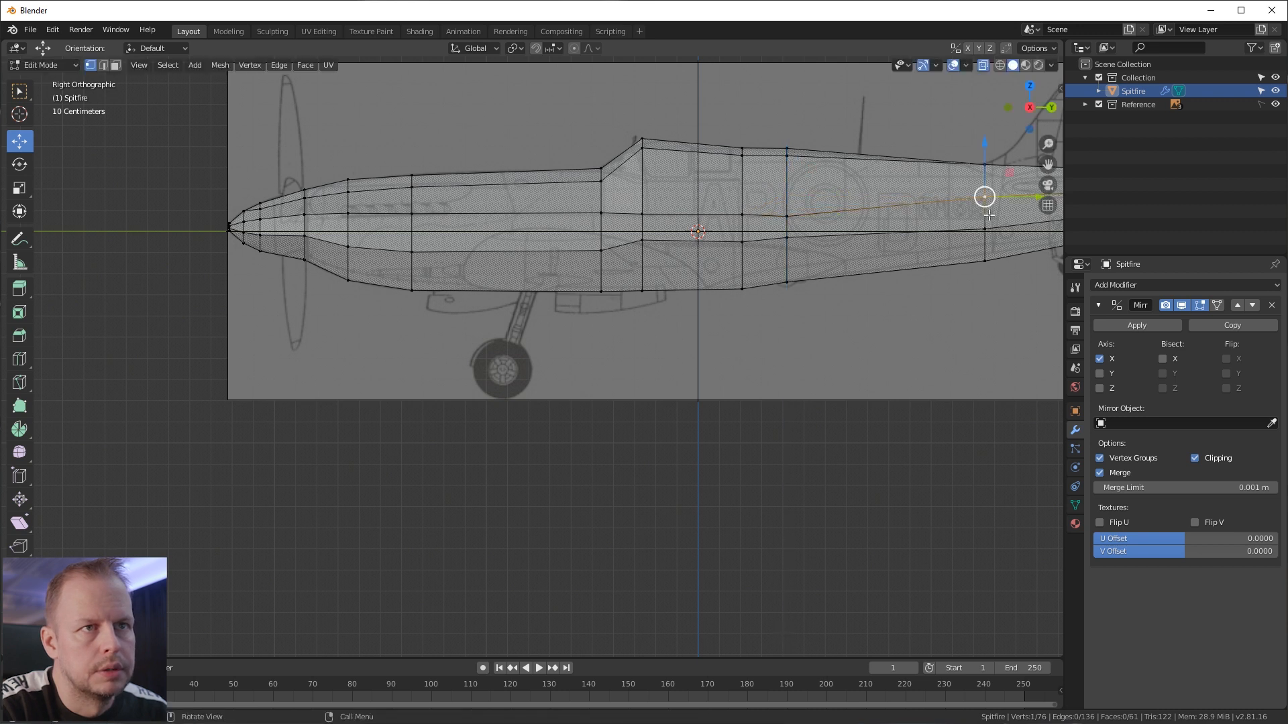
Step: Lower the lower-middle row of side vertices from the rear fuselage to the nose along Z into a smoother line
{"action": "left_click", "coordinate": [984, 229]}
{"action": "left_click", "coordinate": [787, 240]}
{"action": "left_click_drag", "start_coordinate": [786, 184], "coordinate": [602, 200]}
{"action": "left_click", "coordinate": [742, 242]}
{"action": "left_click", "coordinate": [646, 242]}
{"action": "left_click", "coordinate": [601, 251]}
{"action": "left_click", "coordinate": [410, 254]}
{"action": "left_click_drag", "start_coordinate": [411, 197], "coordinate": [411, 197]}
{"action": "middle_click_drag", "start_coordinate": [943, 244], "coordinate": [576, 271], "text": "shift"}
{"action": "left_click", "coordinate": [611, 254]}
{"action": "left_click_drag", "start_coordinate": [617, 201], "coordinate": [617, 232]}
Step: Adjust the bottom side vertex ahead of the tail wheel along Z and reposition the lowest vertex at the fuselage's rear end
{"action": "left_click", "coordinate": [617, 285]}
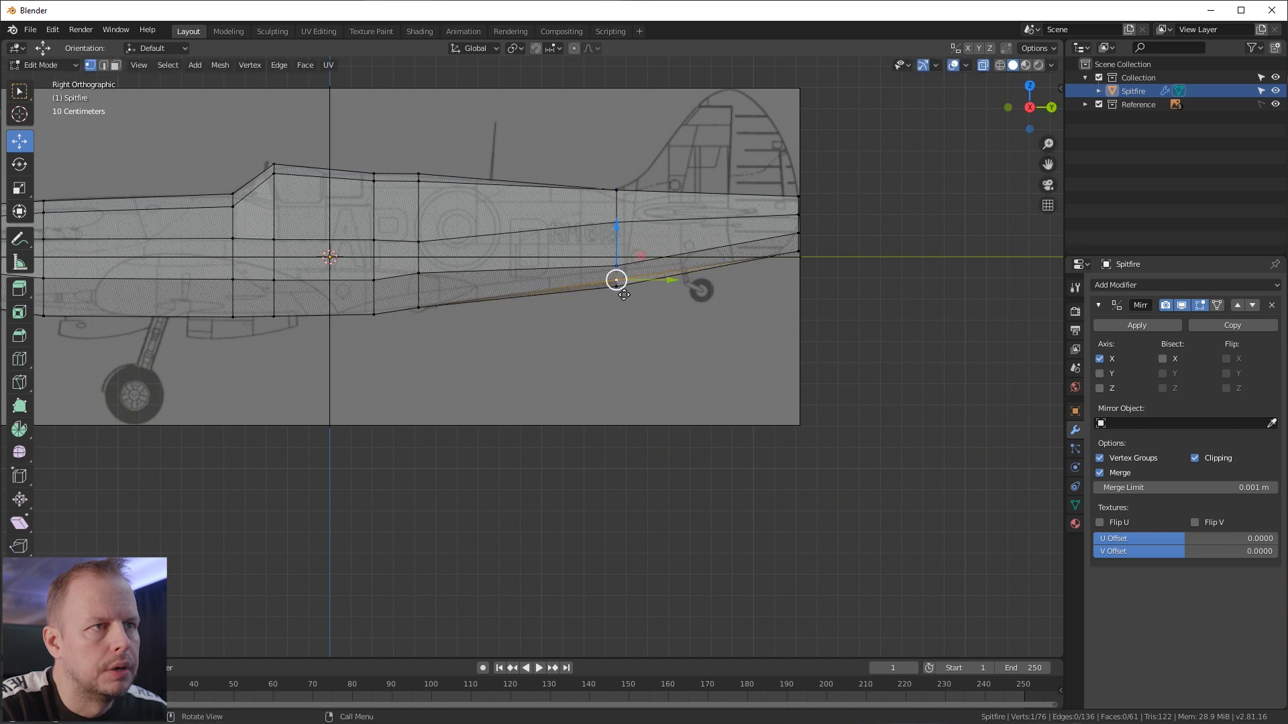
{"action": "left_click_drag", "start_coordinate": [616, 229], "coordinate": [617, 244]}
{"action": "left_click", "coordinate": [798, 252]}
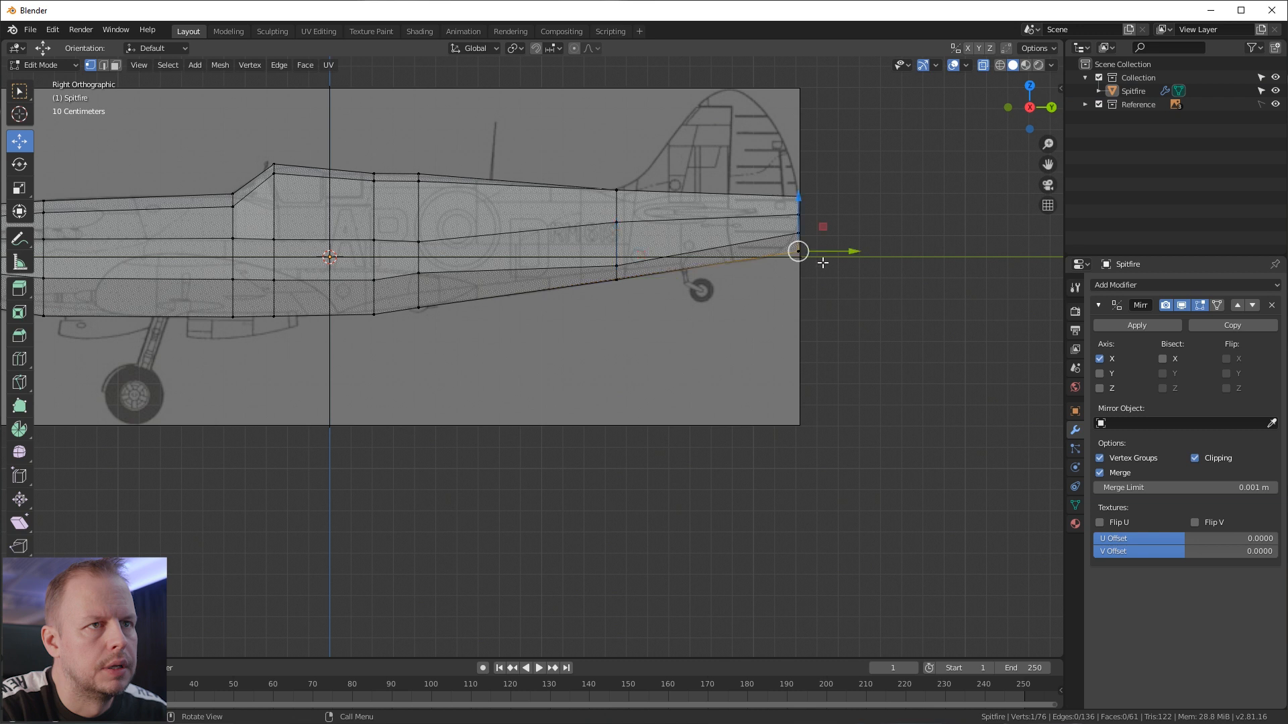
{"action": "key", "text": "g"}
{"action": "left_click", "coordinate": [812, 263]}
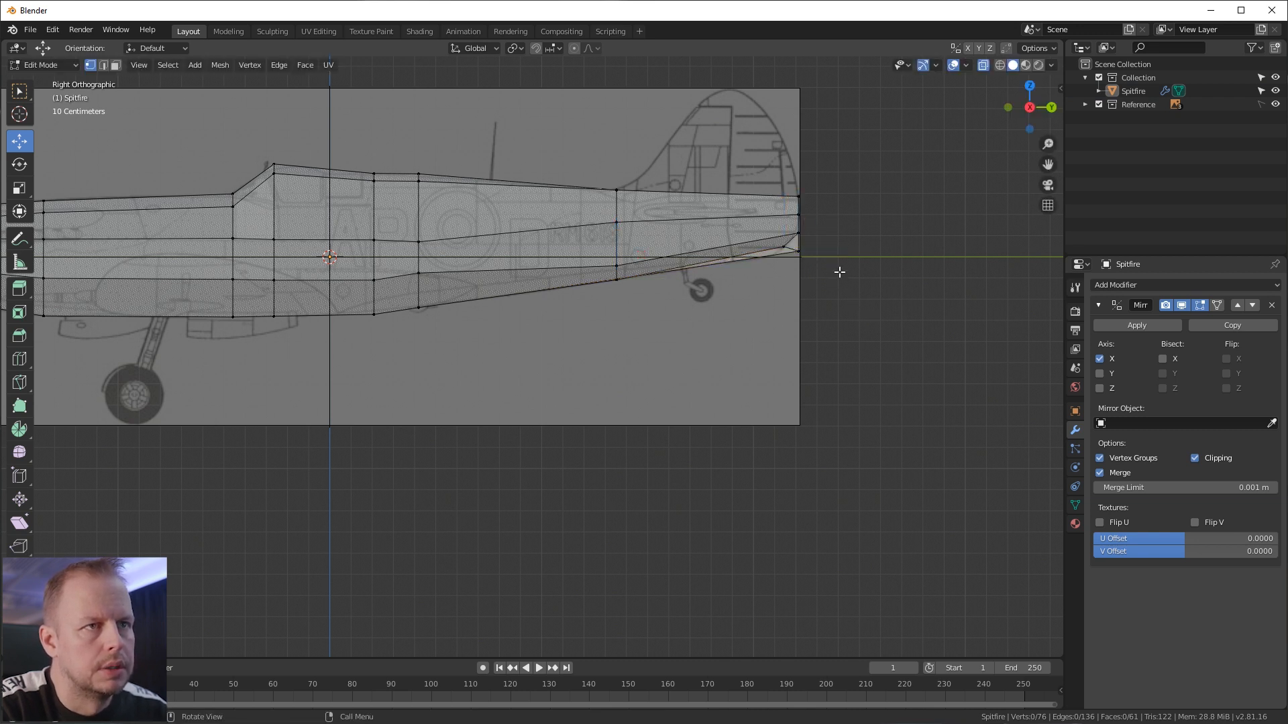
Step: Move the lowest vertex at the fuselage's rear end slightly forward in the side view
{"action": "left_click", "coordinate": [809, 253]}
{"action": "key", "text": "g"}
{"action": "left_click", "coordinate": [791, 252]}
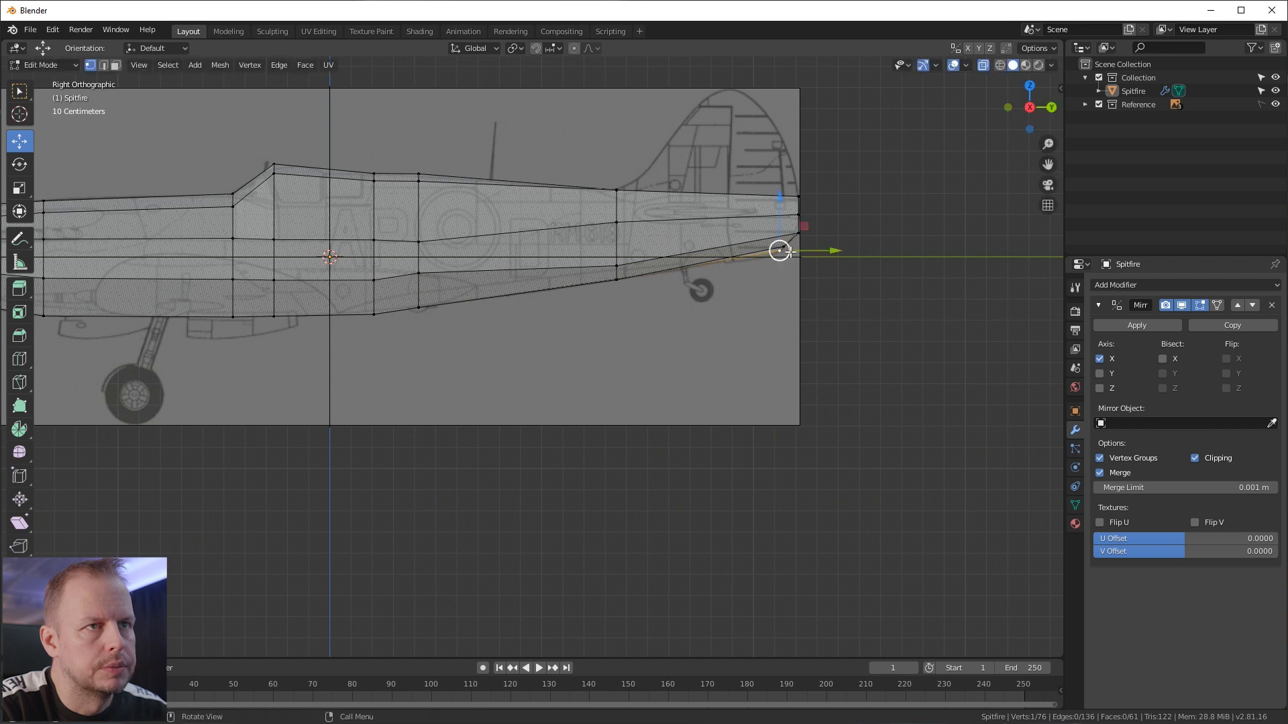
Step: Raise the lower-middle and lower the upper-middle side vertices at the fin's front section, and nudge the upper side vertex behind the cockpit
{"action": "left_click", "coordinate": [617, 266]}
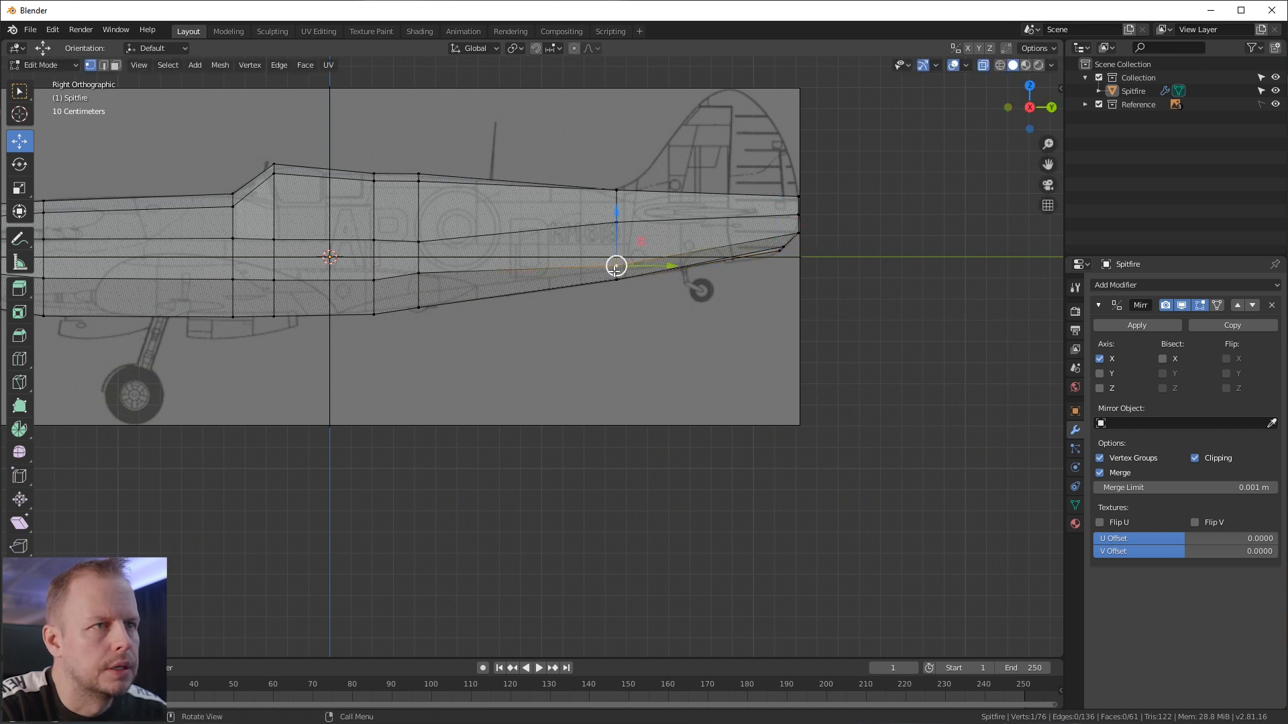
{"action": "key", "text": "g"}
{"action": "left_click", "coordinate": [614, 213]}
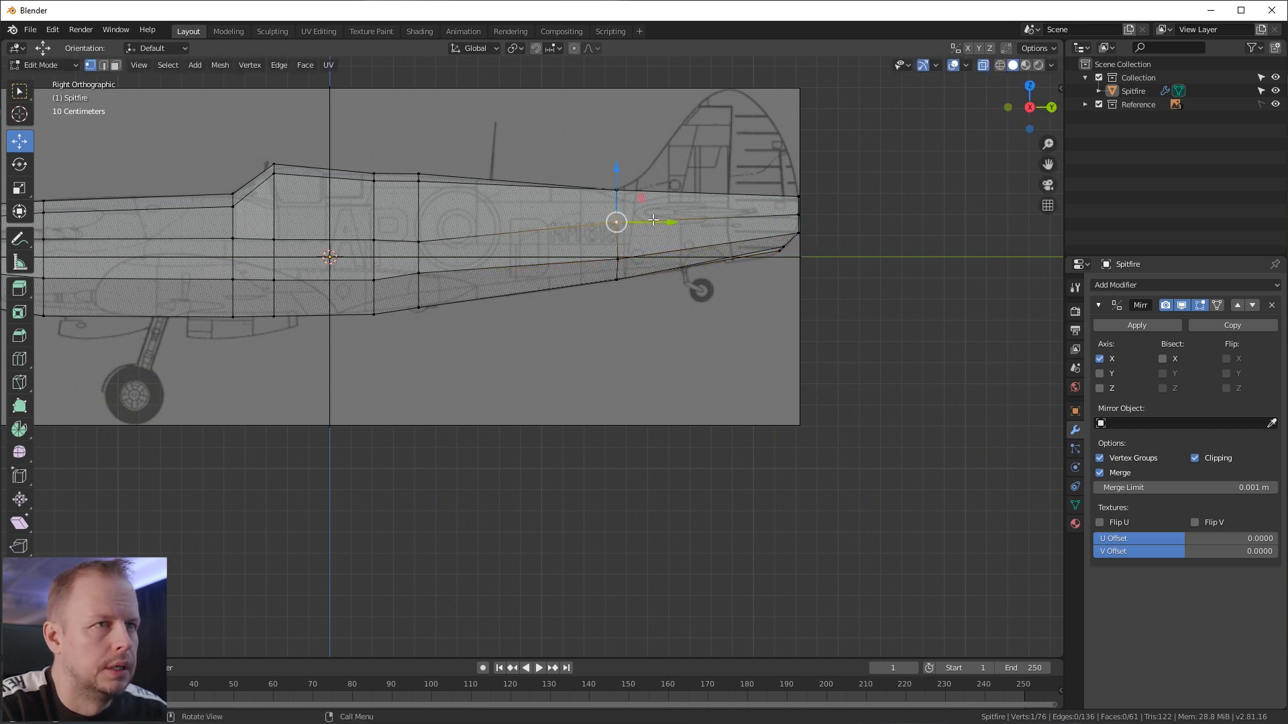
{"action": "key", "text": "g"}
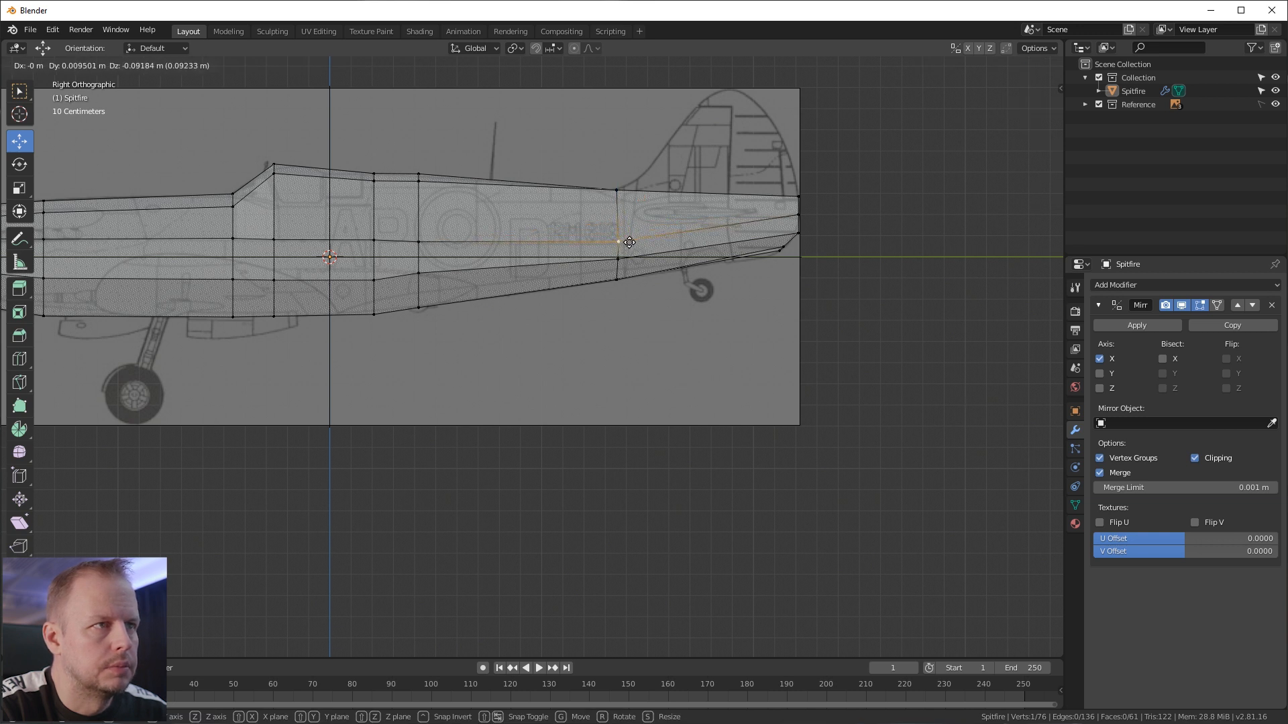
{"action": "left_click", "coordinate": [631, 242]}
{"action": "left_click", "coordinate": [423, 180]}
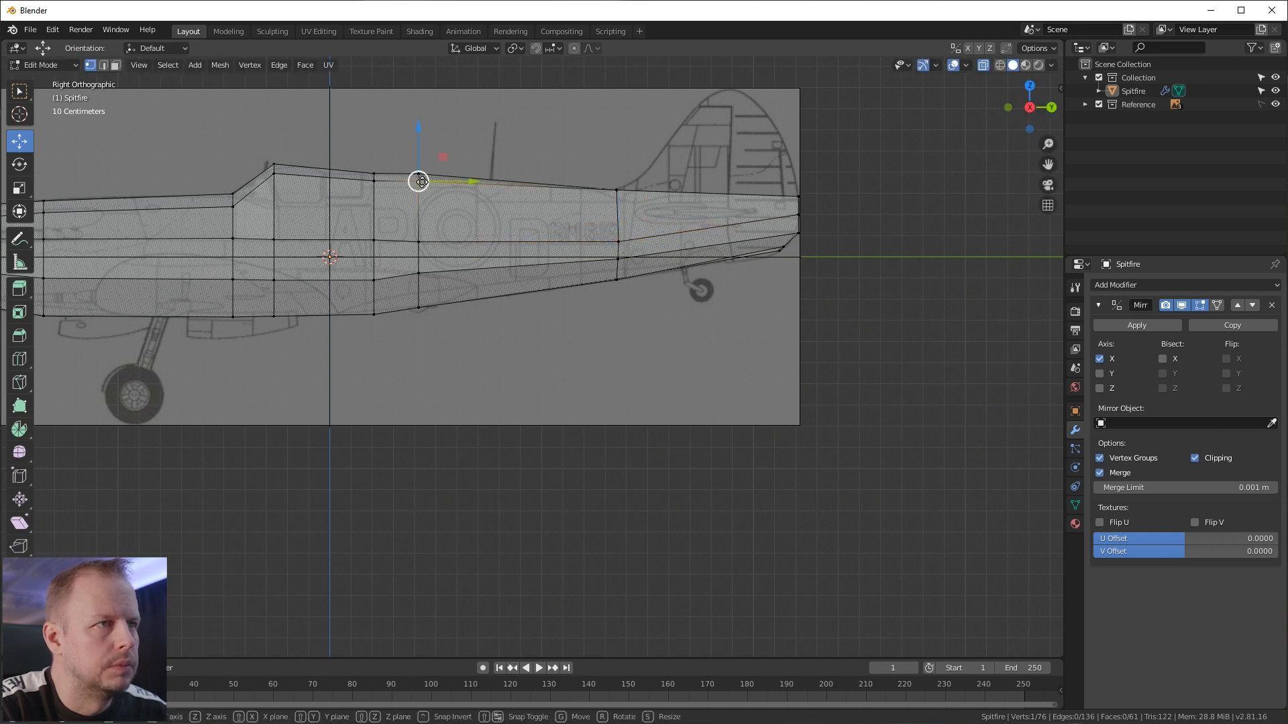
{"action": "key", "text": "g"}
{"action": "left_click", "coordinate": [421, 183]}
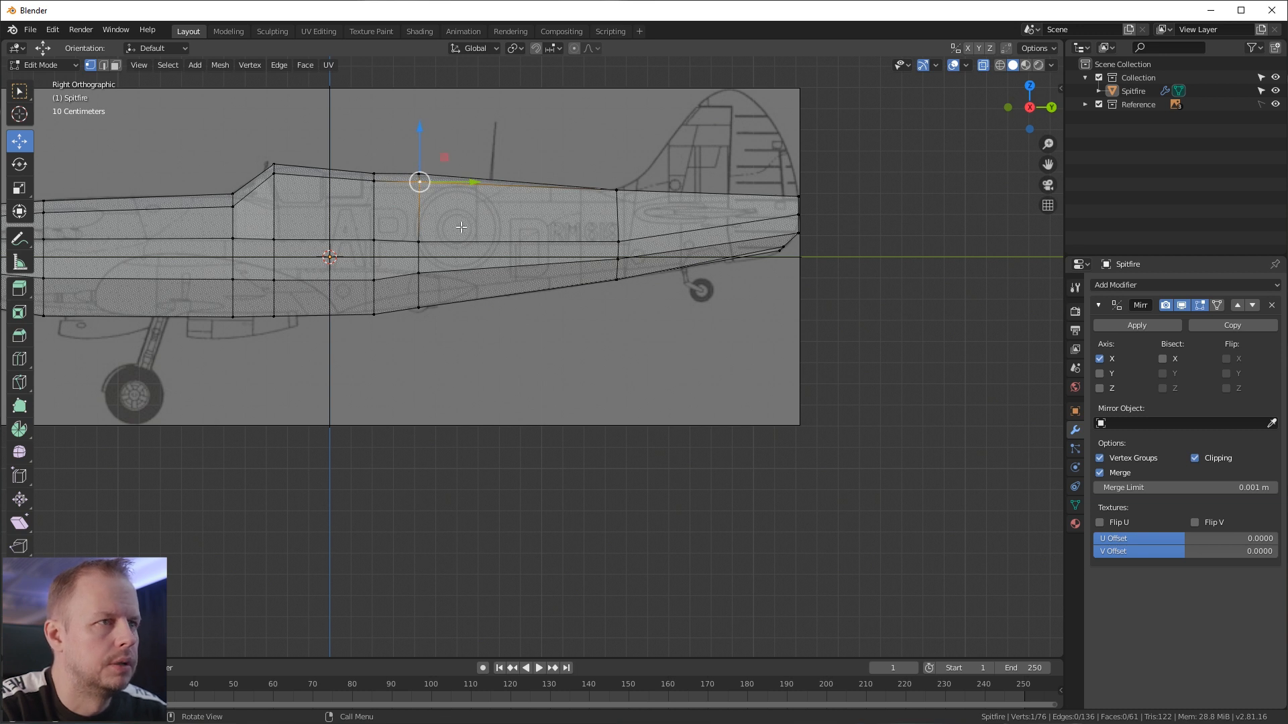
Step: Slide the edge loop behind the cockpit rearward along Y to the roundel and scale it down along Z to the fuselage outline
{"action": "key", "text": "2"}
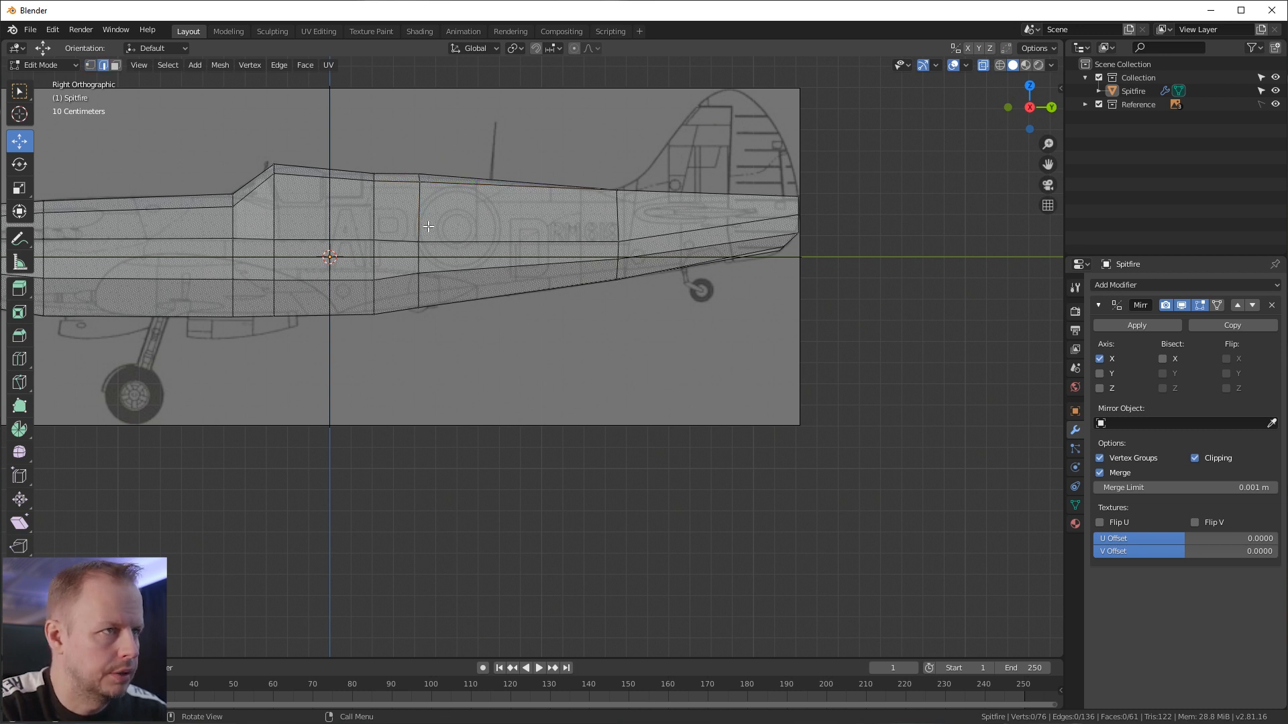
{"action": "key", "text": "g"}
{"action": "key", "text": "g"}
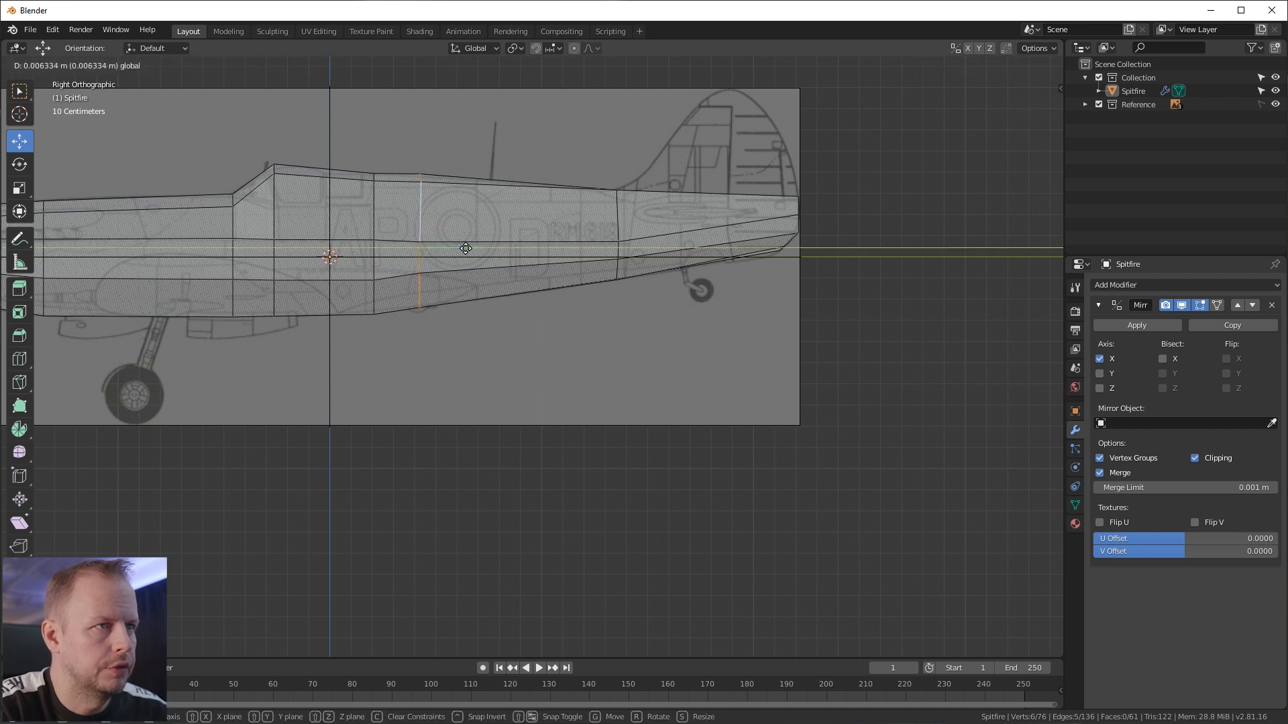
{"action": "left_click", "coordinate": [609, 227]}
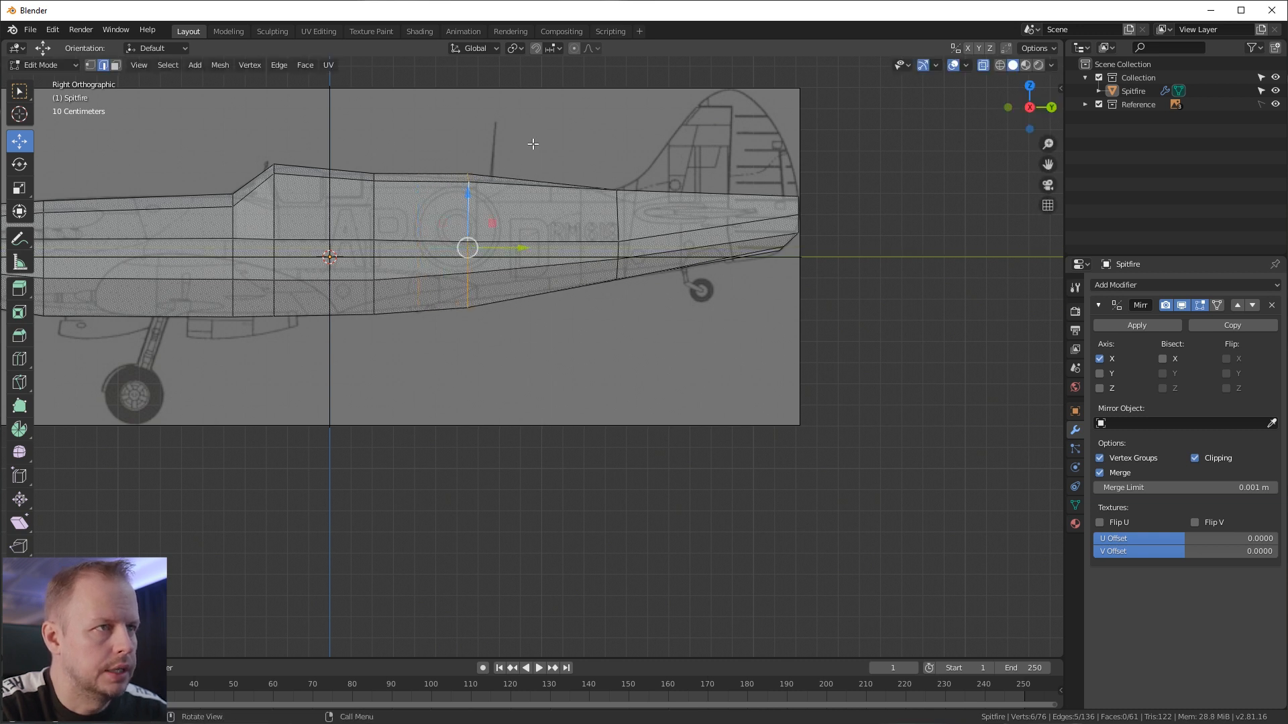
{"action": "key", "text": "s"}
{"action": "key", "text": "z"}
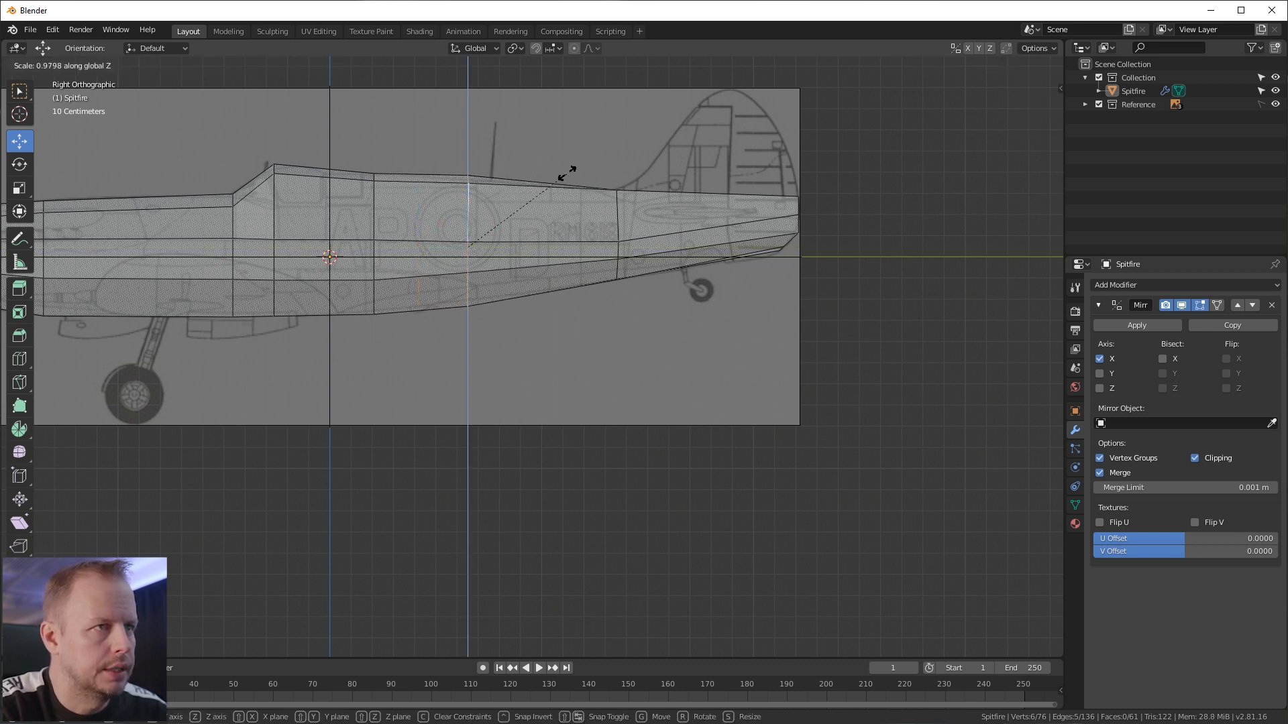
{"action": "left_click", "coordinate": [555, 175]}
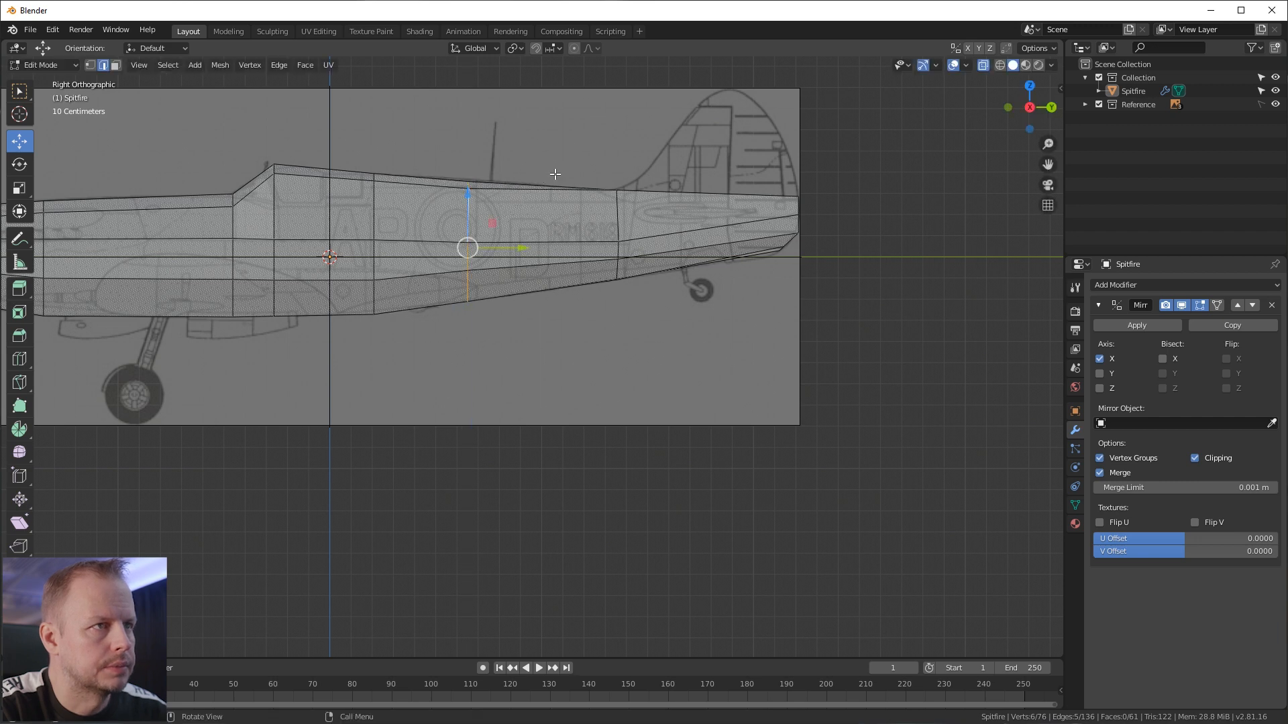
Step: Adjust the upper side edge behind the cockpit and move the upper side vertex ahead of the tailplane outward along X in the top view
{"action": "scroll", "coordinate": [471, 208], "scroll_direction": "down", "scroll_amount": 2}
{"action": "middle_click_drag", "start_coordinate": [471, 208], "coordinate": [552, 495]}
{"action": "scroll", "coordinate": [551, 495], "scroll_direction": "up", "scroll_amount": 5}
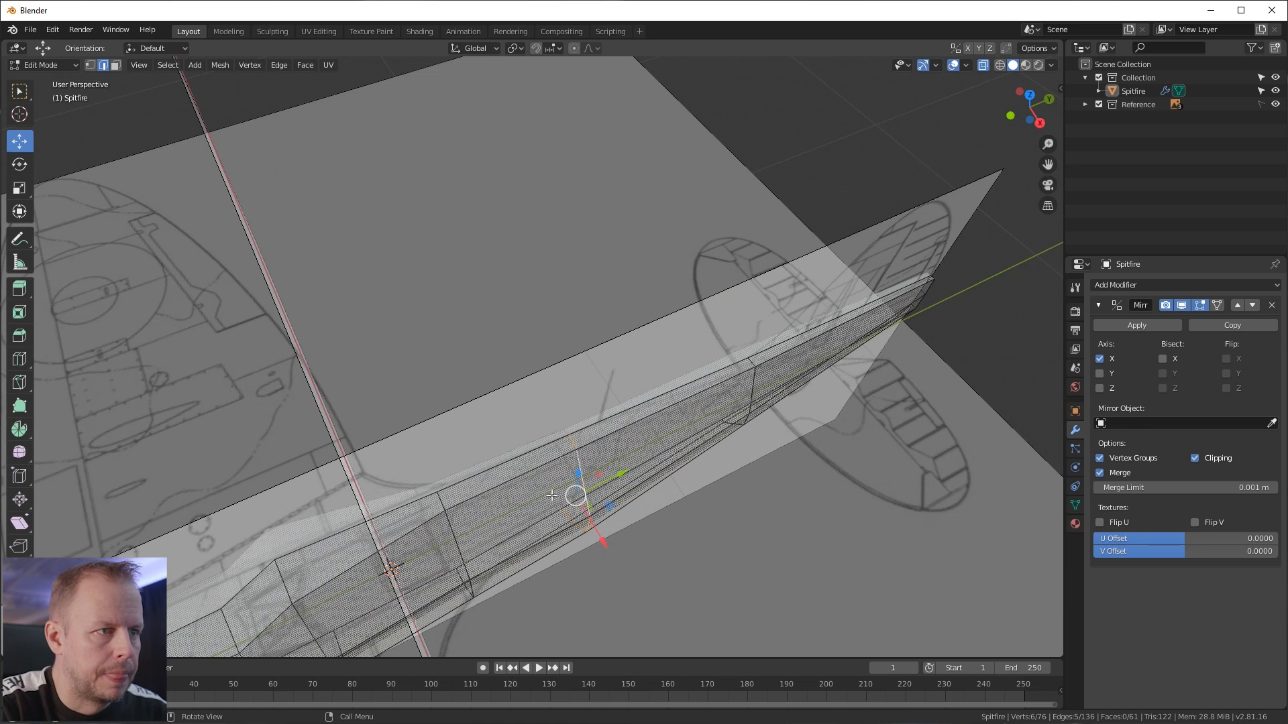
{"action": "key", "text": "KP_7"}
{"action": "middle_click_drag", "start_coordinate": [687, 440], "coordinate": [606, 250], "text": "shift"}
{"action": "scroll", "coordinate": [606, 249], "scroll_direction": "up", "scroll_amount": 2}
{"action": "left_click_drag", "start_coordinate": [697, 296], "coordinate": [715, 292]}
{"action": "middle_click_drag", "start_coordinate": [656, 158], "coordinate": [620, 300], "text": "shift"}
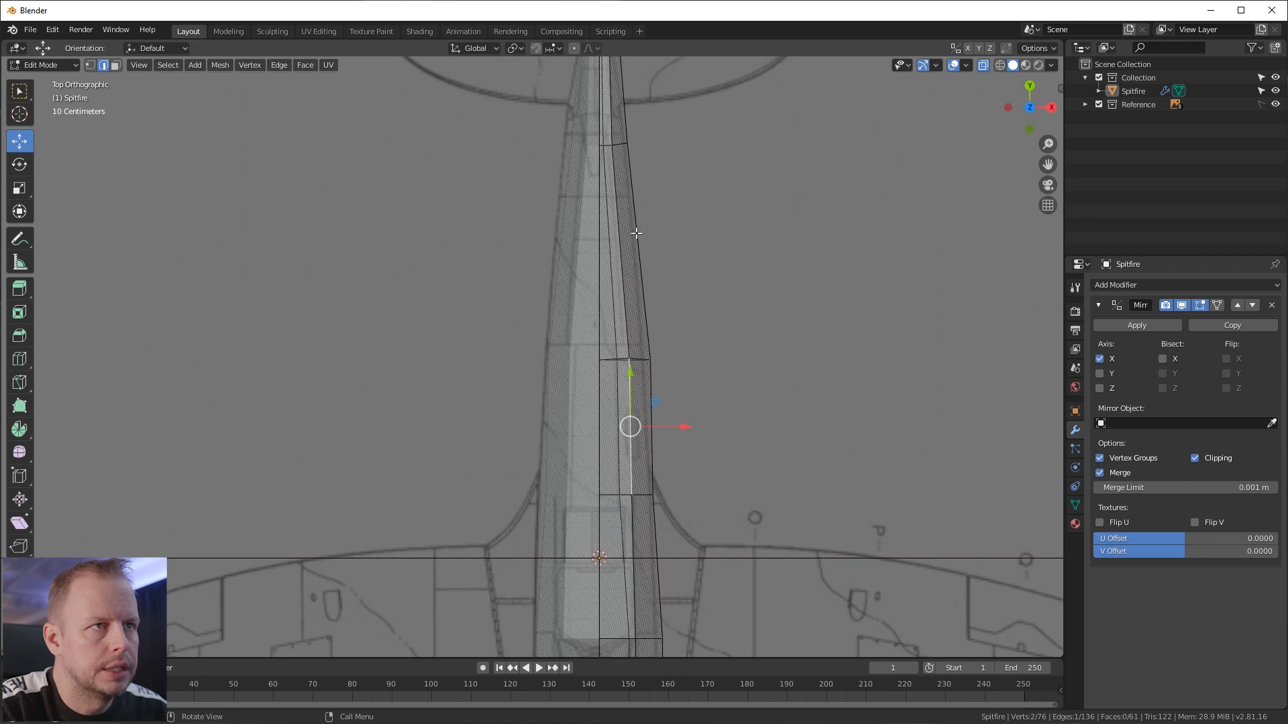
{"action": "left_click", "coordinate": [610, 144]}
{"action": "key", "text": "g"}
{"action": "key", "text": "x"}
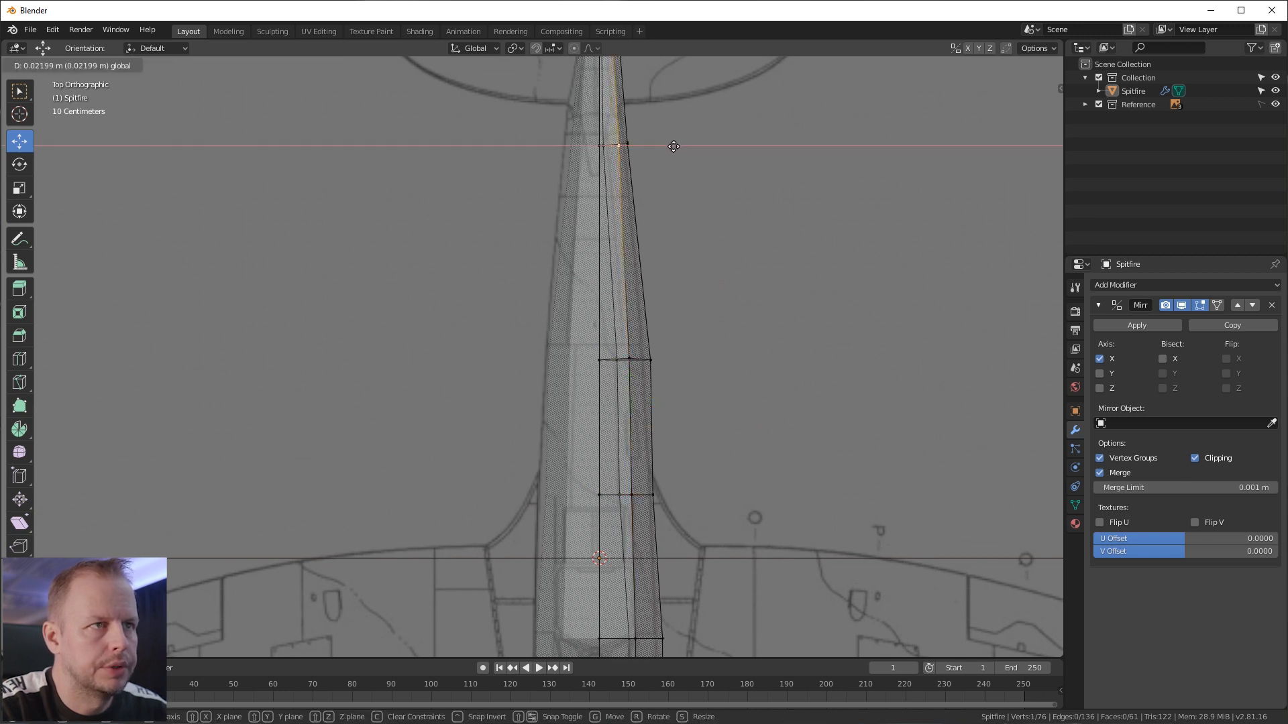
{"action": "left_click", "coordinate": [673, 146]}
Step: Move the upper side vertices of the two sections behind the cockpit along X to straighten their lengthwise row
{"action": "left_click", "coordinate": [627, 359]}
{"action": "key", "text": "g"}
{"action": "key", "text": "x"}
{"action": "left_click", "coordinate": [676, 380]}
{"action": "left_click", "coordinate": [631, 496]}
{"action": "key", "text": "g"}
{"action": "key", "text": "x"}
{"action": "left_click", "coordinate": [657, 496]}
{"action": "middle_click_drag", "start_coordinate": [756, 248], "coordinate": [735, 456], "text": "shift"}
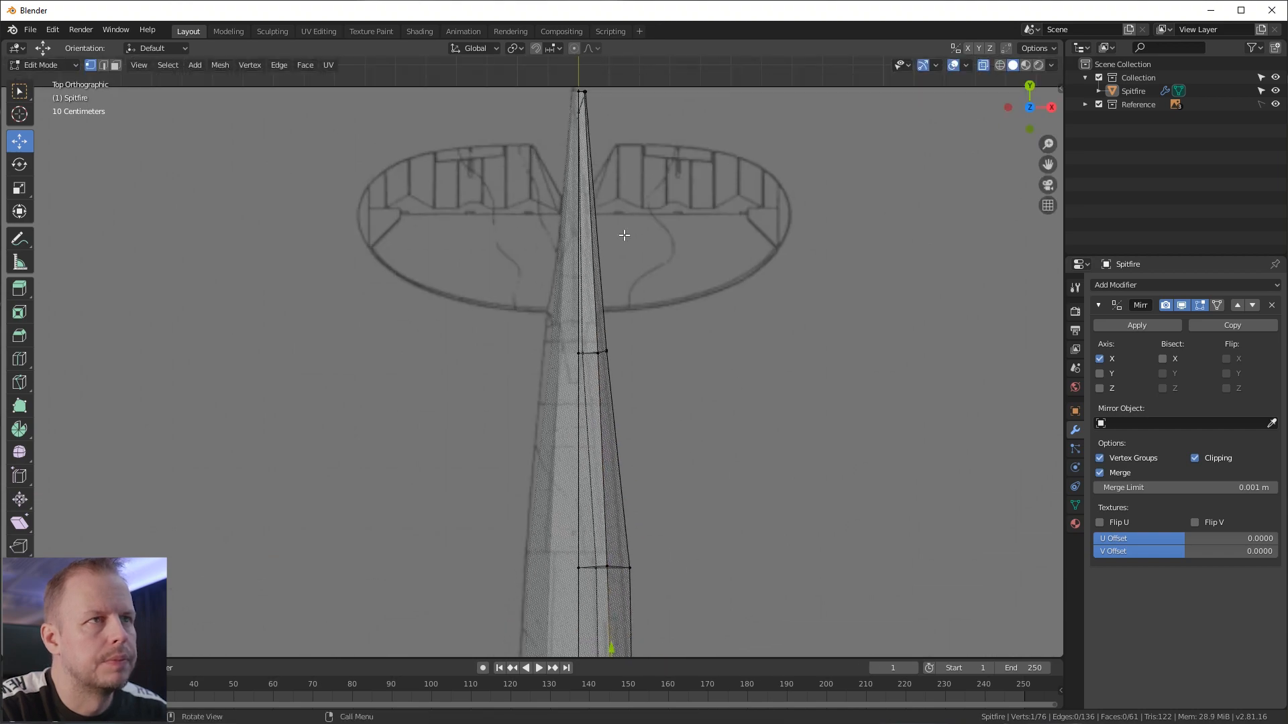
Step: Move the lowest vertex at the fuselage's rear end slightly outward from the mirror plane along X
{"action": "middle_click_drag", "start_coordinate": [617, 148], "coordinate": [534, 227]}
{"action": "left_click_drag", "start_coordinate": [523, 227], "coordinate": [331, 219]}
{"action": "key", "text": "ctrl+z"}
{"action": "left_click_drag", "start_coordinate": [516, 228], "coordinate": [502, 230]}
{"action": "left_click_drag", "start_coordinate": [403, 236], "coordinate": [403, 235]}
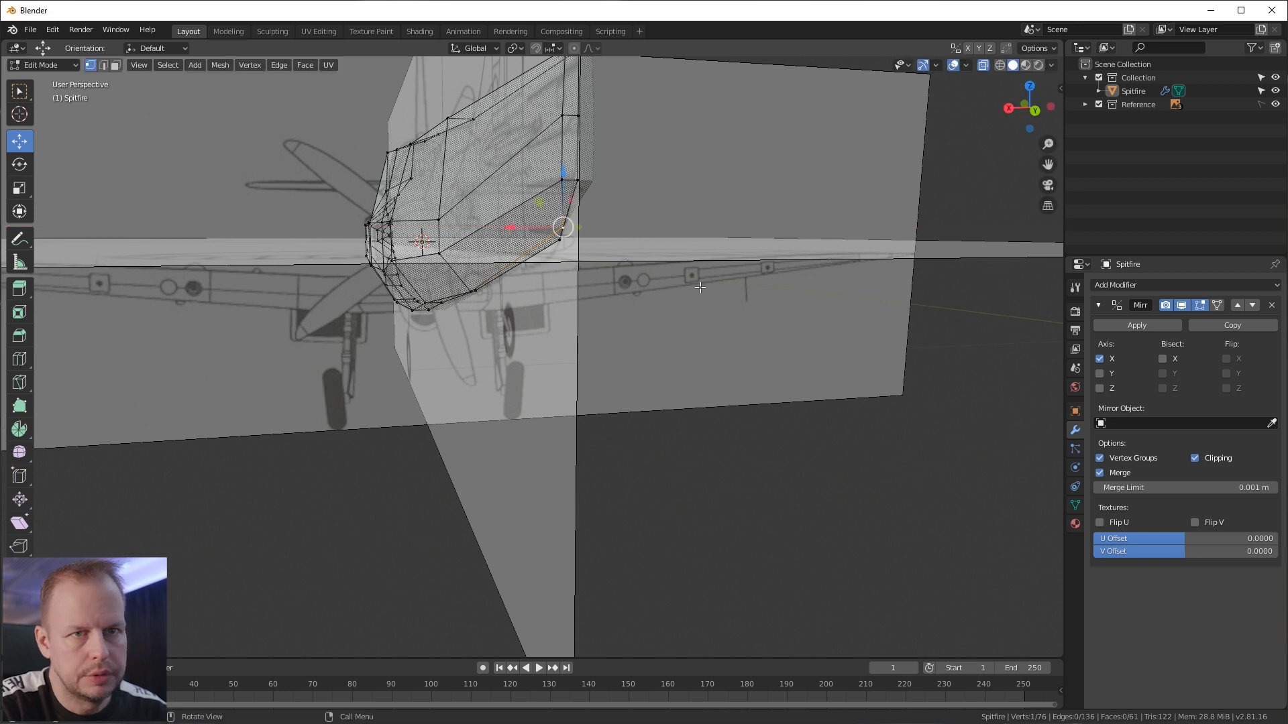
{"action": "left_click", "coordinate": [1207, 461]}
{"action": "left_click_drag", "start_coordinate": [510, 228], "coordinate": [497, 230]}
Step: Move the four side vertices up the fuselage's rear end slightly inward along X to taper the tail
{"action": "middle_click_drag", "start_coordinate": [551, 254], "coordinate": [773, 338]}
{"action": "left_click", "coordinate": [744, 318]}
{"action": "left_click_drag", "start_coordinate": [702, 326], "coordinate": [709, 326]}
{"action": "left_click", "coordinate": [696, 358]}
{"action": "left_click_drag", "start_coordinate": [665, 369], "coordinate": [672, 367]}
{"action": "left_click", "coordinate": [755, 226]}
{"action": "left_click_drag", "start_coordinate": [729, 228], "coordinate": [742, 227]}
{"action": "left_click", "coordinate": [774, 125]}
{"action": "left_click_drag", "start_coordinate": [742, 125], "coordinate": [749, 125]}
{"action": "scroll", "coordinate": [749, 126], "scroll_direction": "down", "scroll_amount": 3}
{"action": "middle_click_drag", "start_coordinate": [526, 210], "coordinate": [704, 242]}
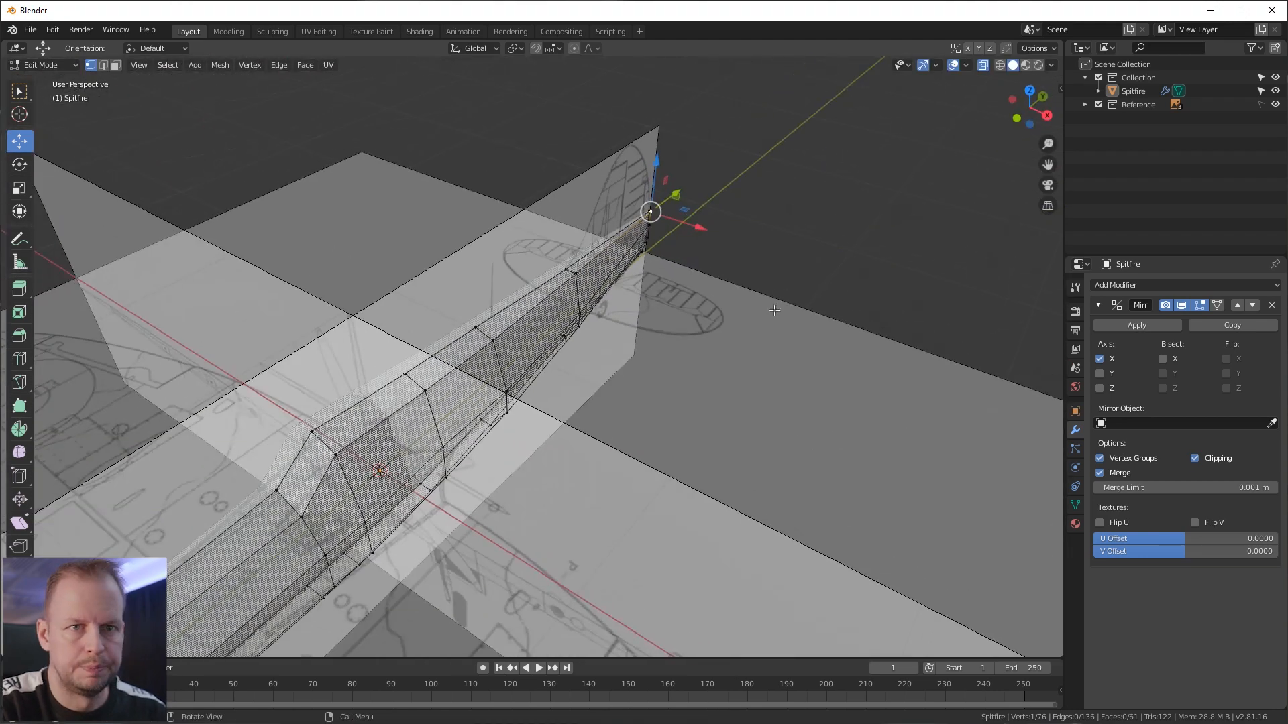
Step: Turn off the X-ray display so the mesh is shown solid
{"action": "left_click", "coordinate": [1195, 458]}
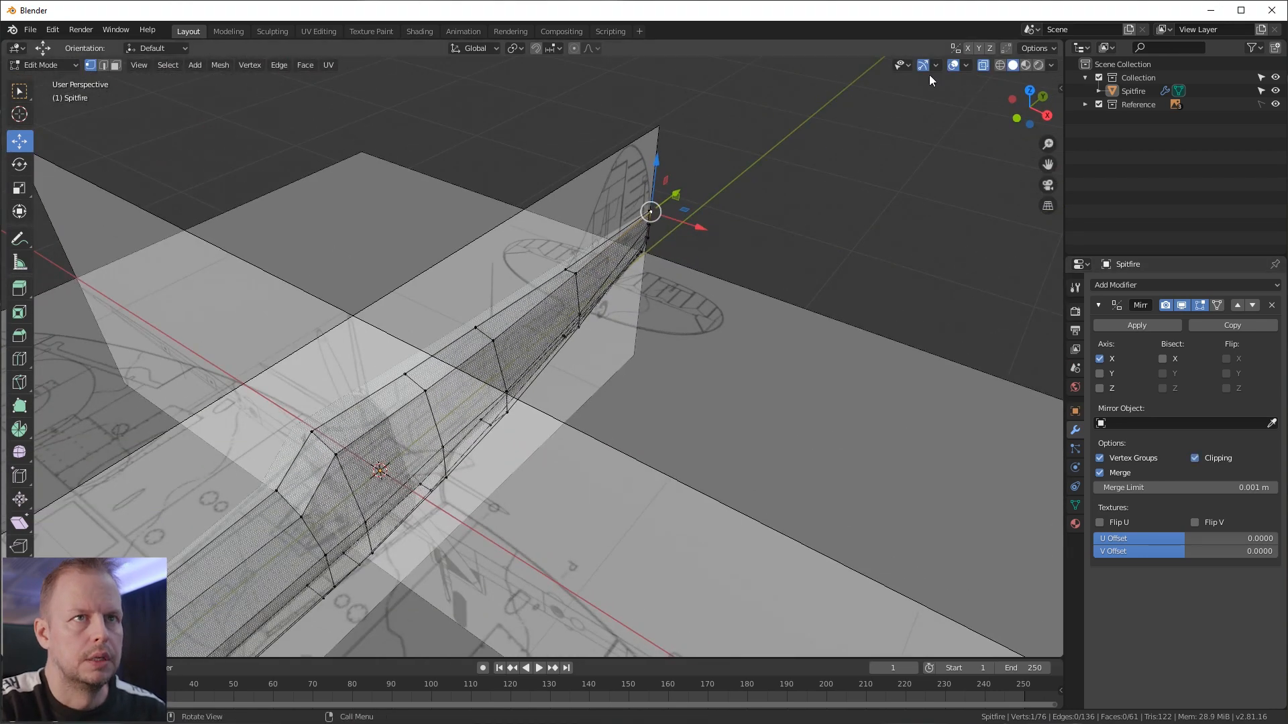
{"action": "left_click", "coordinate": [984, 66]}
{"action": "scroll", "coordinate": [721, 386], "scroll_direction": "down", "scroll_amount": 5}
{"action": "middle_click_drag", "start_coordinate": [719, 388], "coordinate": [693, 323]}
{"action": "scroll", "coordinate": [730, 396], "scroll_direction": "up", "scroll_amount": 4}
{"action": "scroll", "coordinate": [563, 371], "scroll_direction": "up", "scroll_amount": 2}
{"action": "middle_click_drag", "start_coordinate": [650, 276], "coordinate": [634, 328]}
Step: Inset the rearmost top face of the fuselage by about 0.009 with the boundary option off
{"action": "key", "text": "3"}
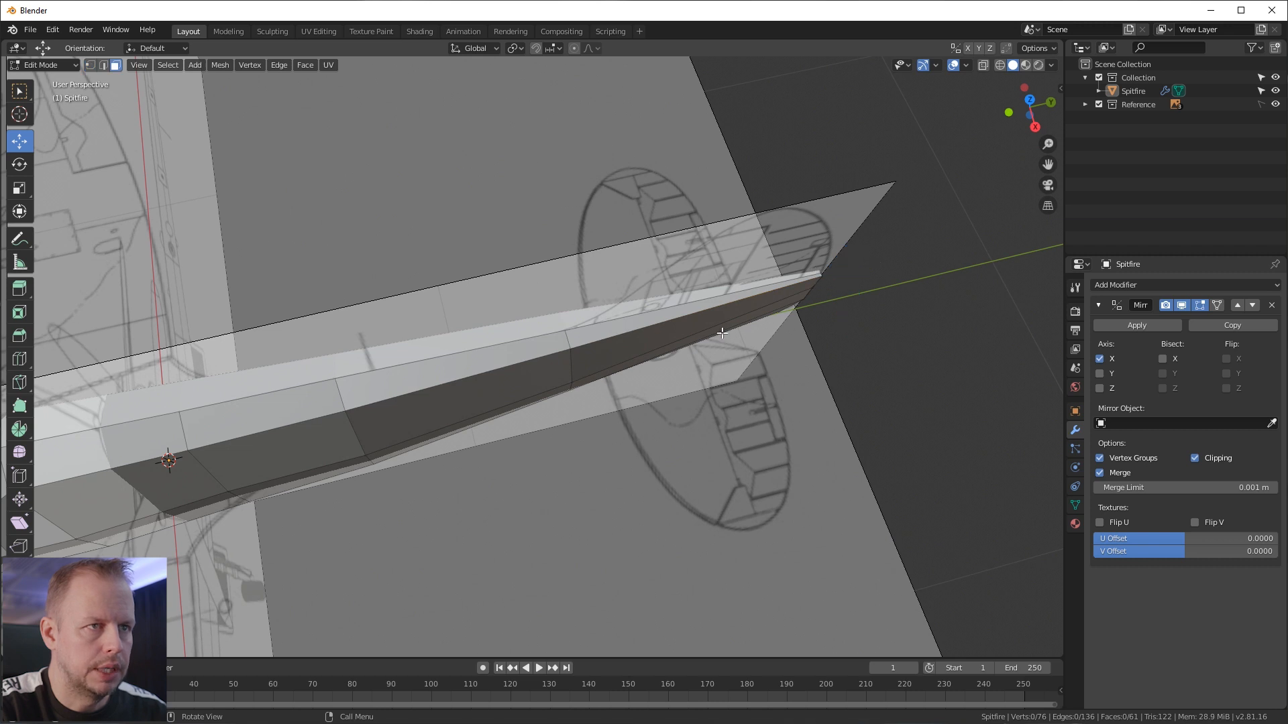
{"action": "left_click", "coordinate": [621, 325]}
{"action": "middle_click_drag", "start_coordinate": [808, 348], "coordinate": [736, 347]}
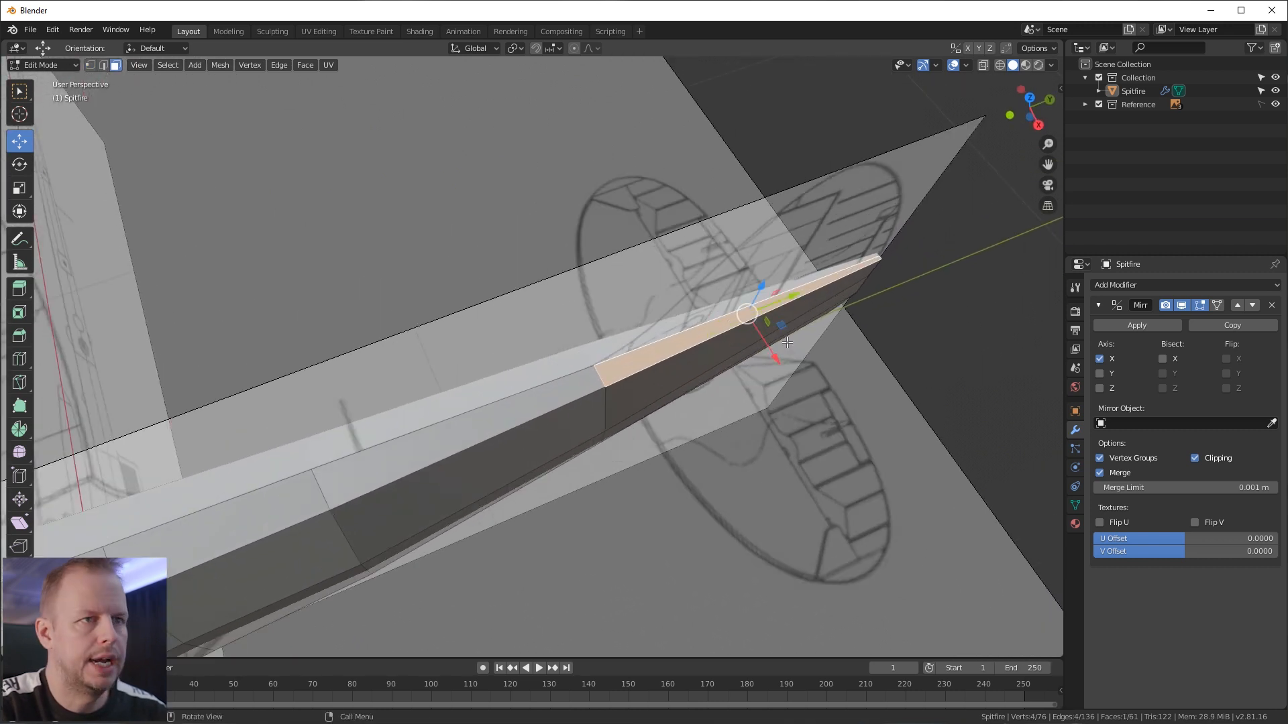
{"action": "key", "text": "i"}
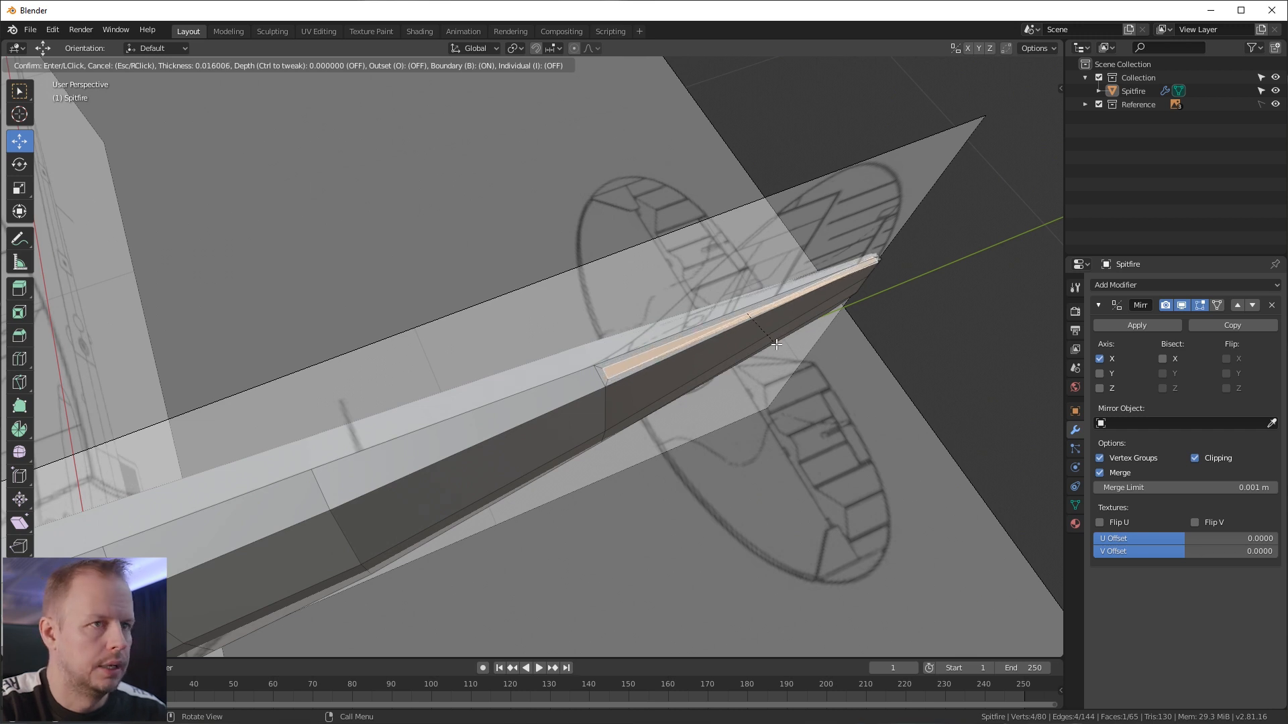
{"action": "key", "text": "b"}
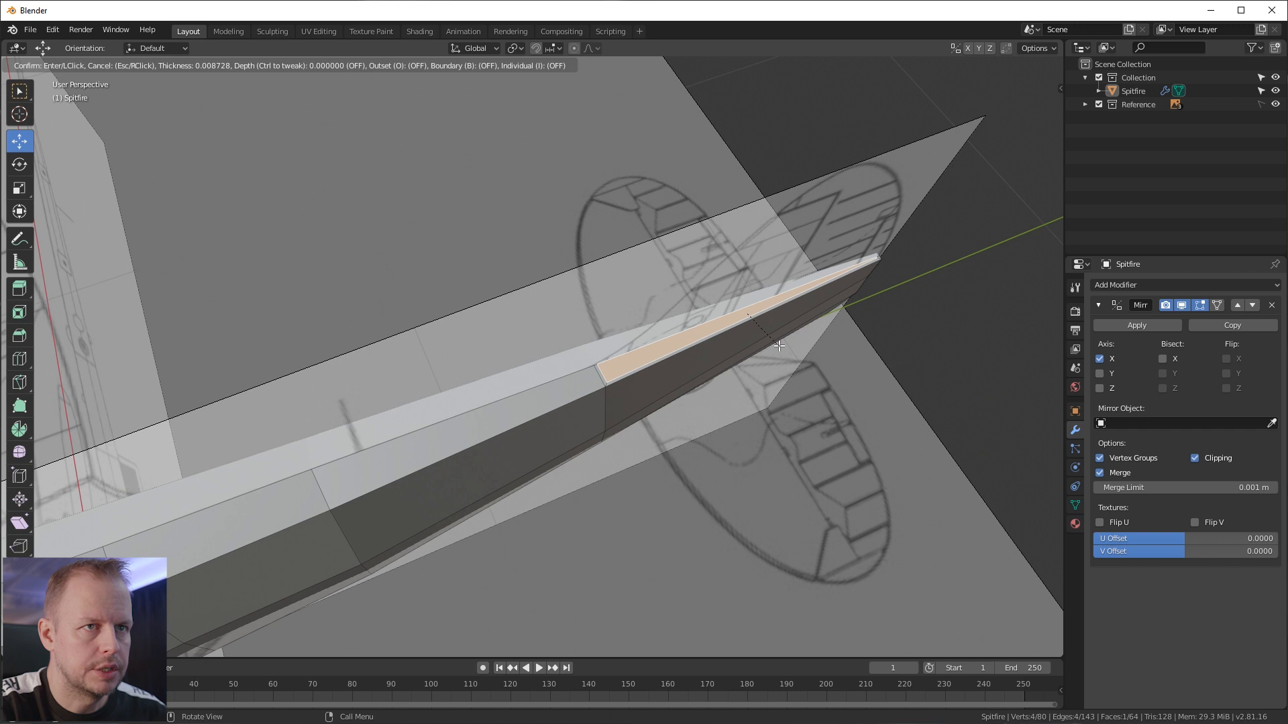
{"action": "left_click", "coordinate": [779, 346]}
Step: Move the inset face's front outer vertex inward along X and reposition it to narrow the fin's base
{"action": "scroll", "coordinate": [672, 359], "scroll_direction": "up", "scroll_amount": 3}
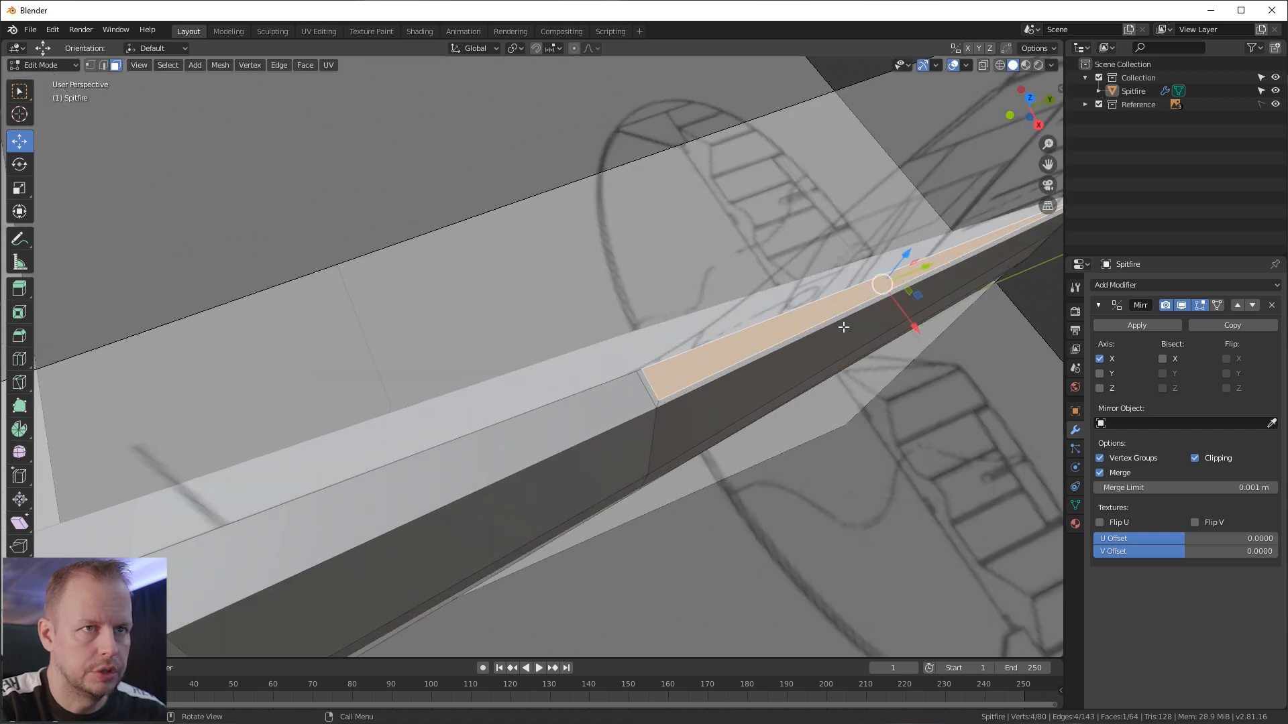
{"action": "key", "text": "1"}
{"action": "left_click", "coordinate": [659, 401]}
{"action": "key", "text": "g"}
{"action": "key", "text": "x"}
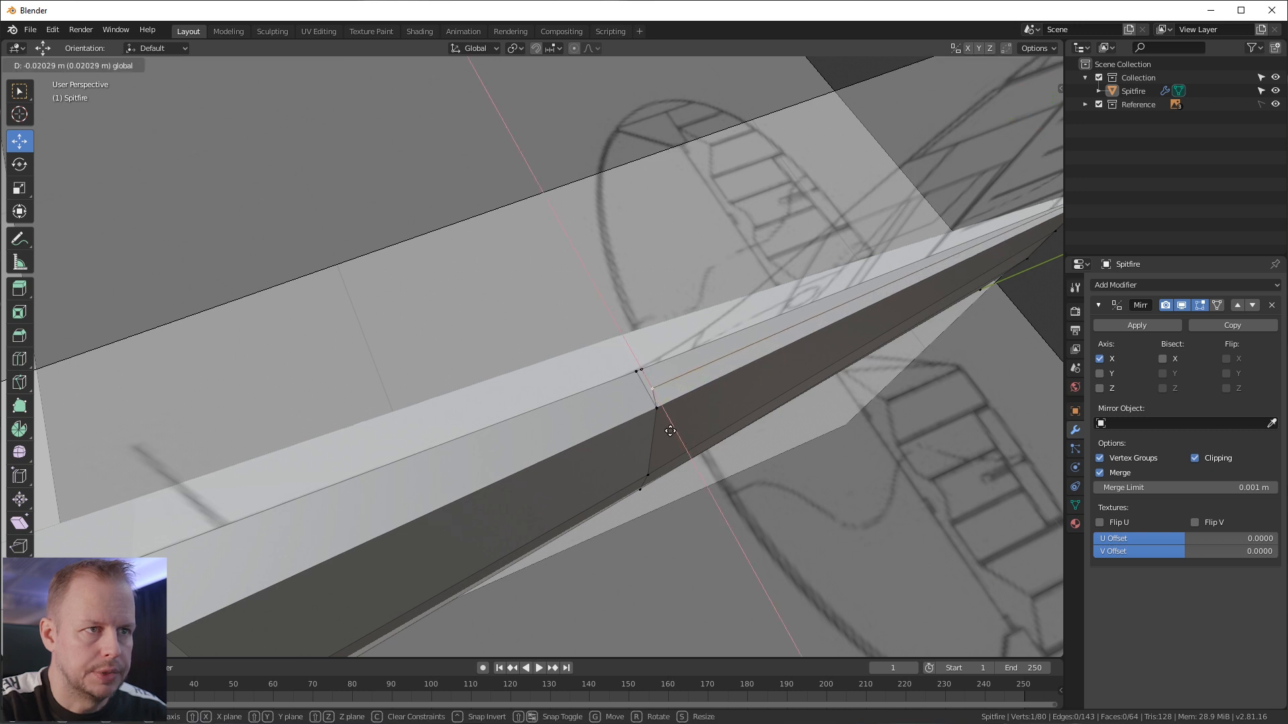
{"action": "left_click", "coordinate": [674, 426]}
{"action": "key", "text": "g"}
{"action": "left_click", "coordinate": [712, 359]}
Step: Adjust the inset face's rear outer vertex along X and nudge its front outer vertex rearward along Y
{"action": "middle_click_drag", "start_coordinate": [961, 411], "coordinate": [849, 394]}
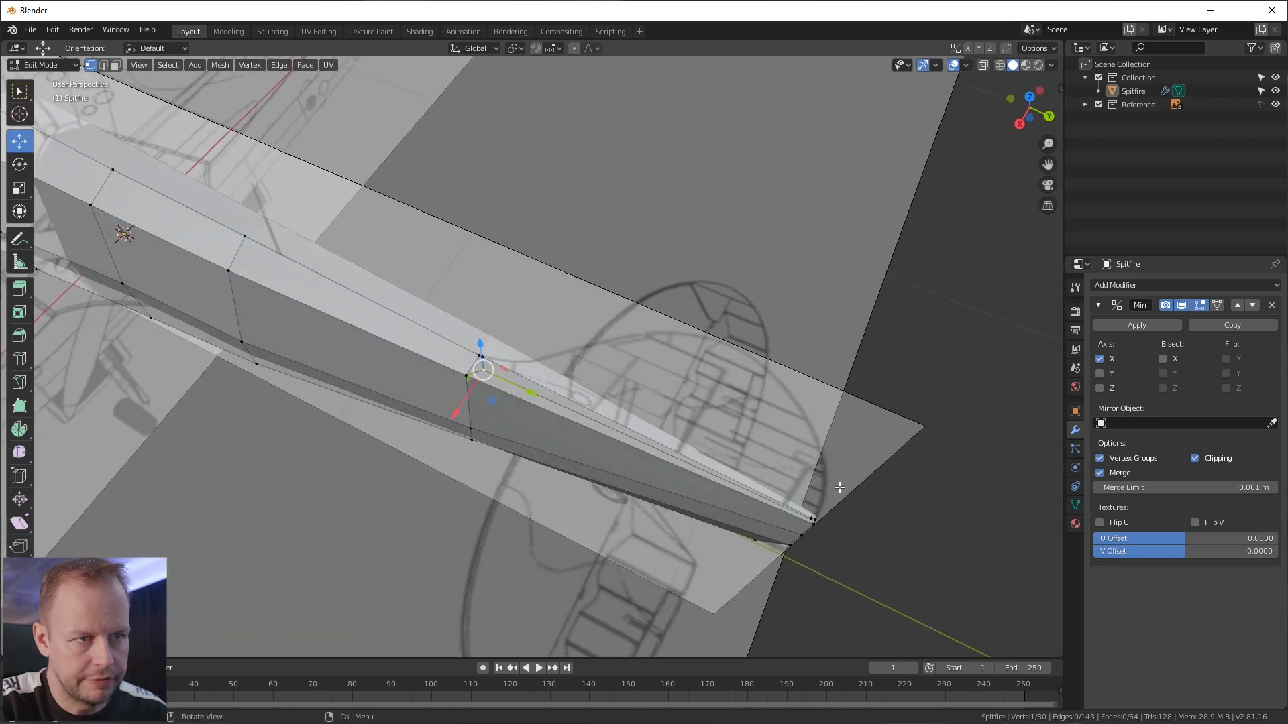
{"action": "scroll", "coordinate": [840, 487], "scroll_direction": "up", "scroll_amount": 5}
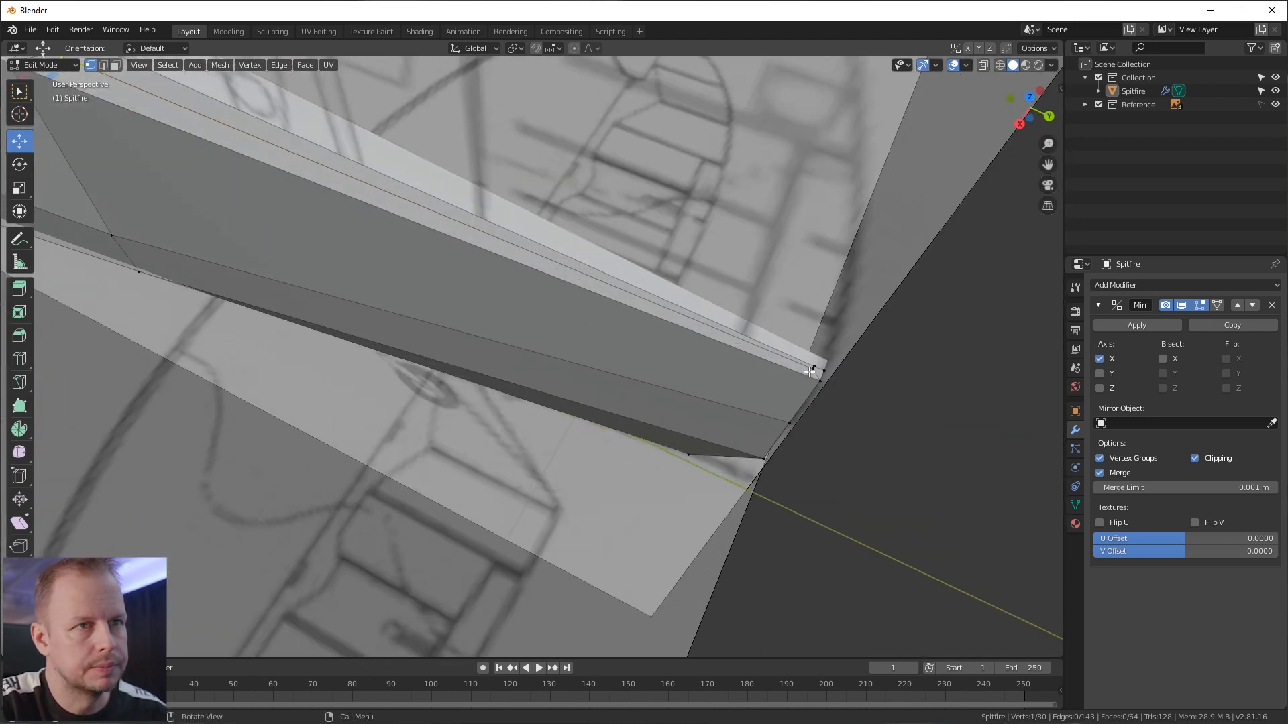
{"action": "key", "text": "g"}
{"action": "key", "text": "x"}
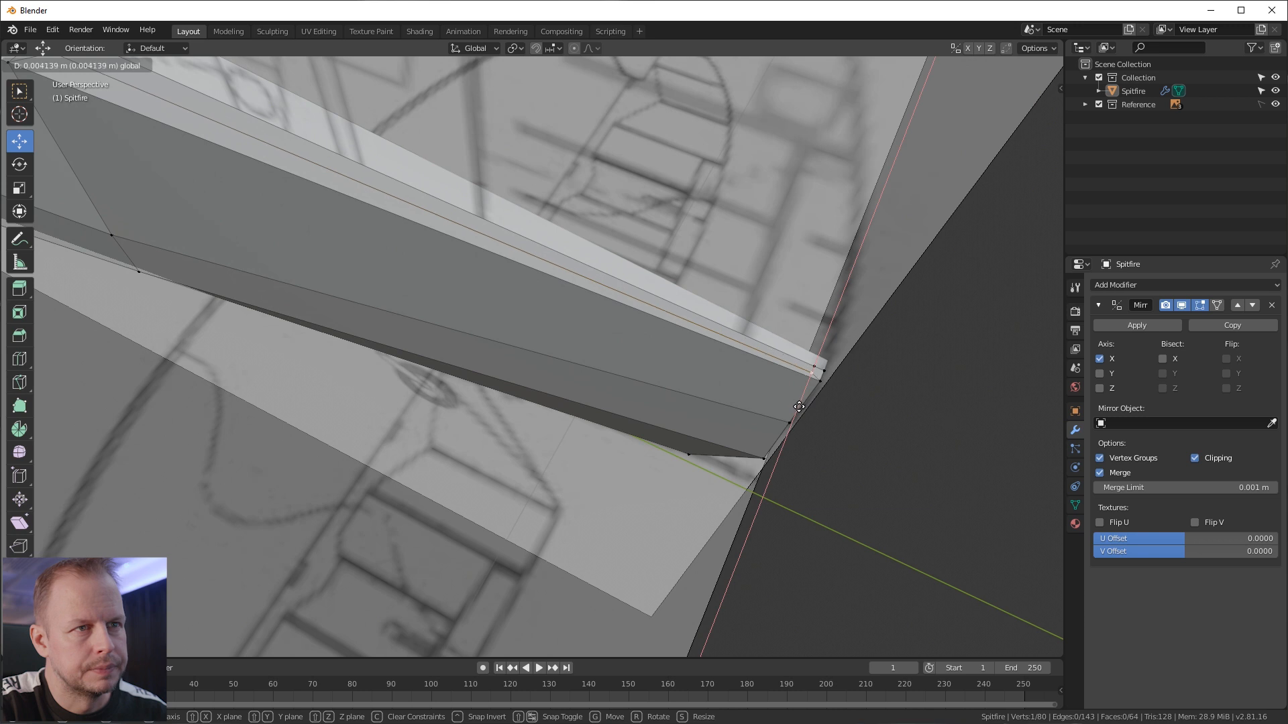
{"action": "left_click_drag", "start_coordinate": [799, 406], "coordinate": [800, 406]}
{"action": "scroll", "coordinate": [801, 405], "scroll_direction": "down", "scroll_amount": 2}
{"action": "key", "text": "3"}
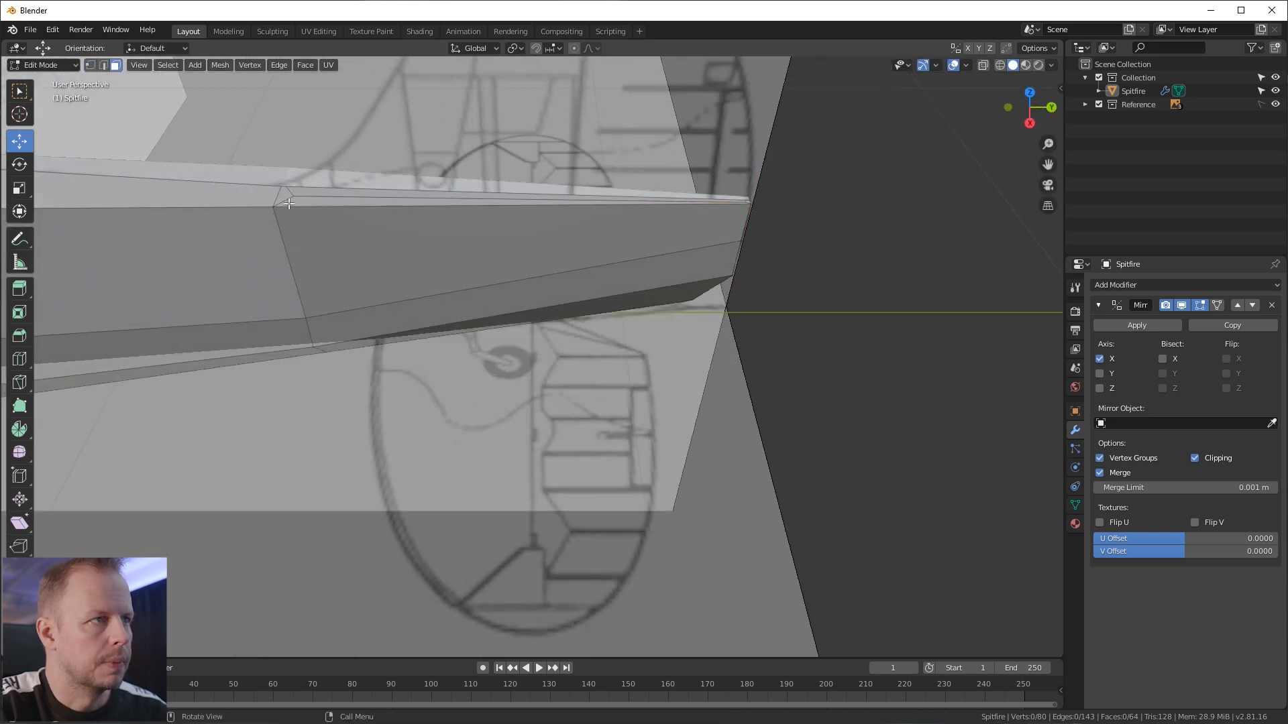
{"action": "left_click_drag", "start_coordinate": [347, 196], "coordinate": [351, 196]}
{"action": "scroll", "coordinate": [353, 200], "scroll_direction": "down", "scroll_amount": 1}
Step: Extrude the narrow inset face upward in the right side view to start the tail fin
{"action": "key", "text": "3"}
{"action": "left_click", "coordinate": [382, 232]}
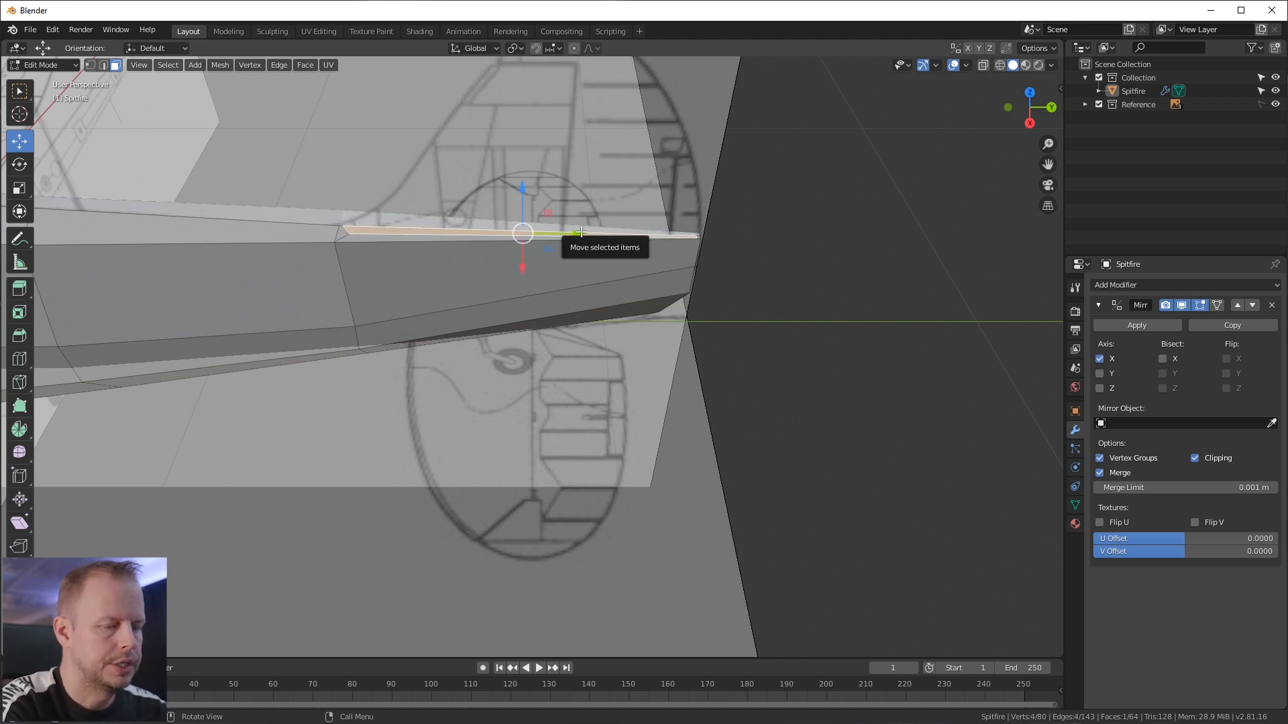
{"action": "key", "text": "KP_3"}
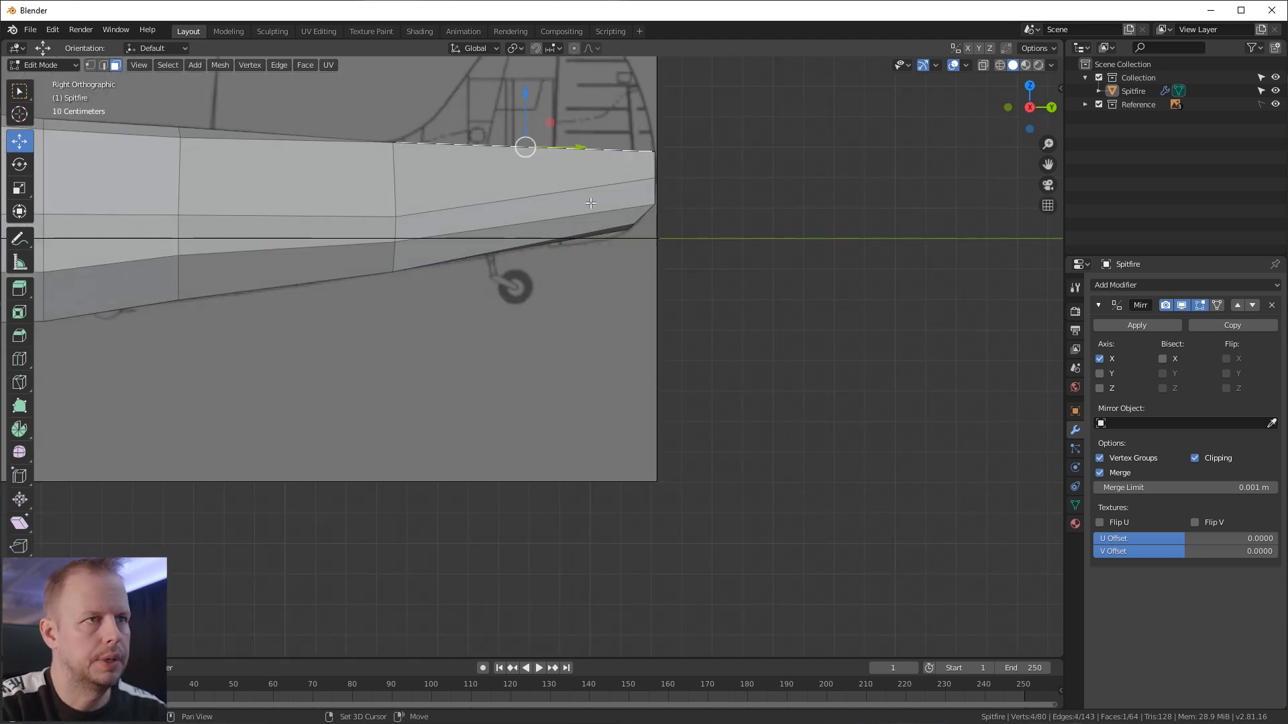
{"action": "middle_click_drag", "start_coordinate": [583, 191], "coordinate": [596, 337], "text": "shift"}
{"action": "key", "text": "e"}
{"action": "left_click", "coordinate": [870, 214]}
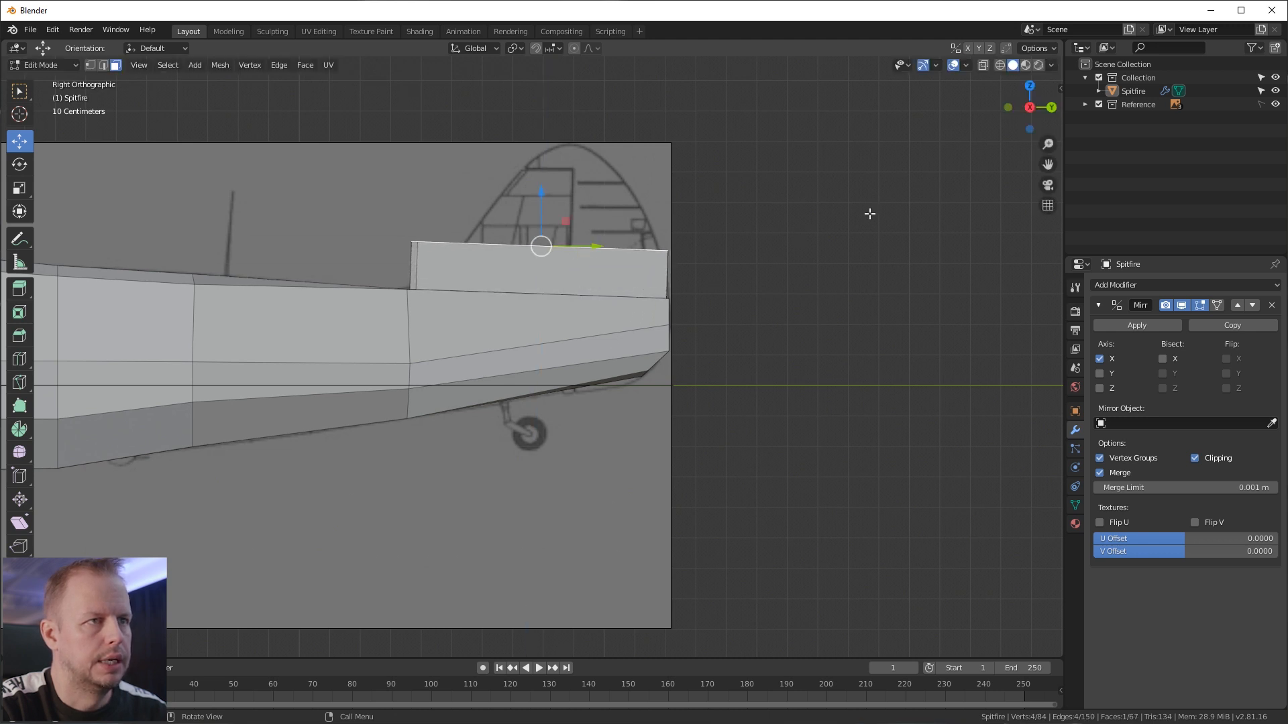
Step: Scale the fin's top face down along Y and move it about 0.08 m rearward to fit the reference outline
{"action": "key", "text": "s"}
{"action": "key", "text": "y"}
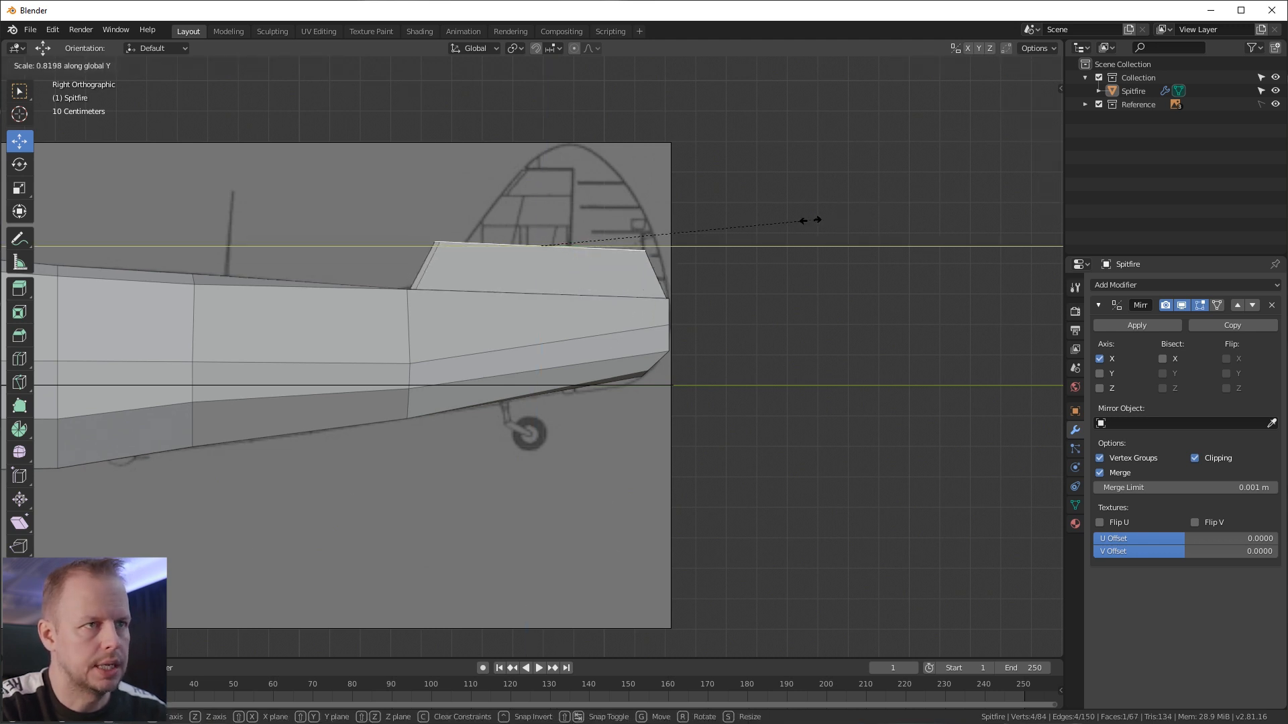
{"action": "left_click", "coordinate": [796, 221]}
{"action": "left_click_drag", "start_coordinate": [588, 245], "coordinate": [610, 246]}
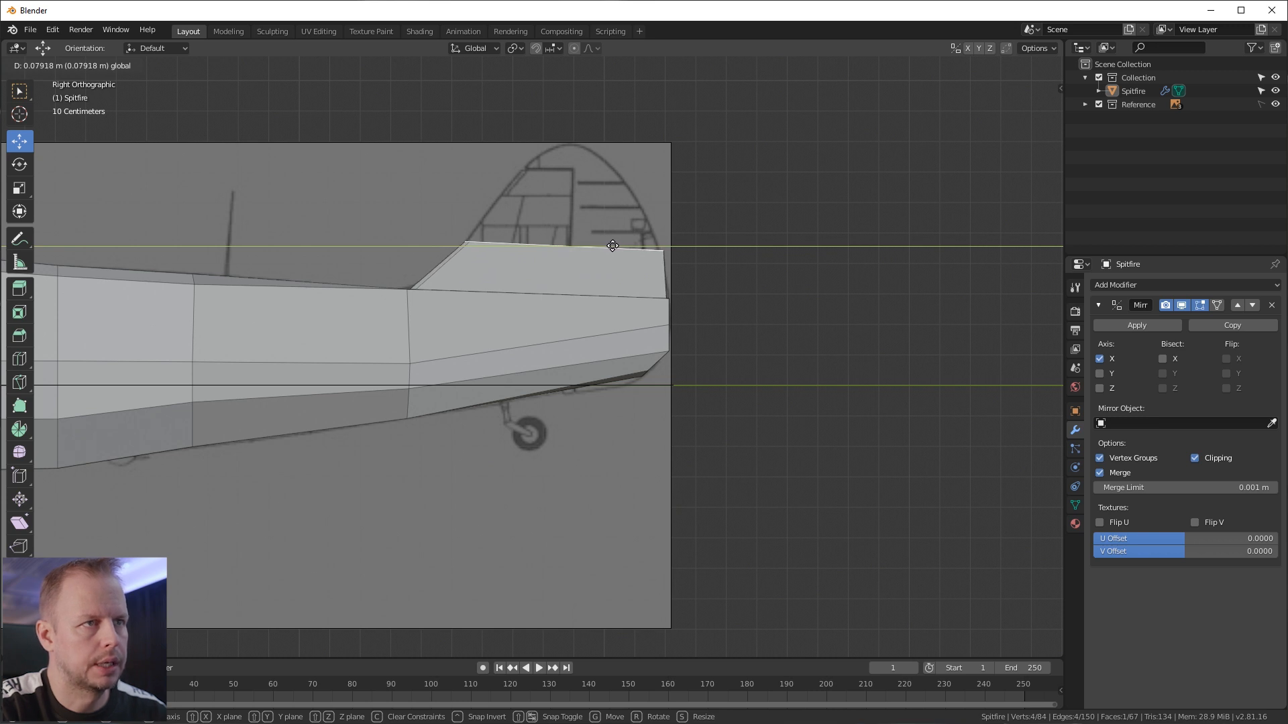
{"action": "left_click_drag", "start_coordinate": [612, 246], "coordinate": [613, 246]}
Step: Extrude the fin's second section upward, fitting its top face to the reference outline with scaling and a small move along Y
{"action": "key", "text": "e"}
{"action": "left_click", "coordinate": [633, 171]}
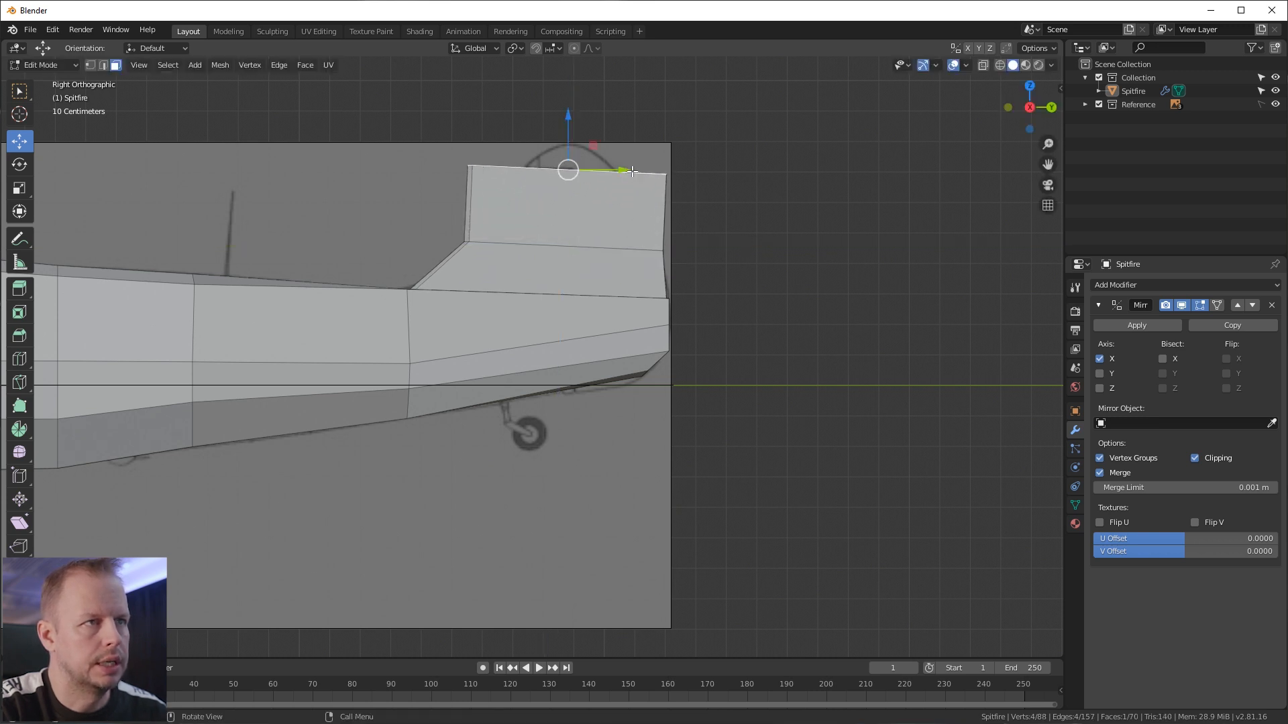
{"action": "key", "text": "s"}
{"action": "key", "text": "y"}
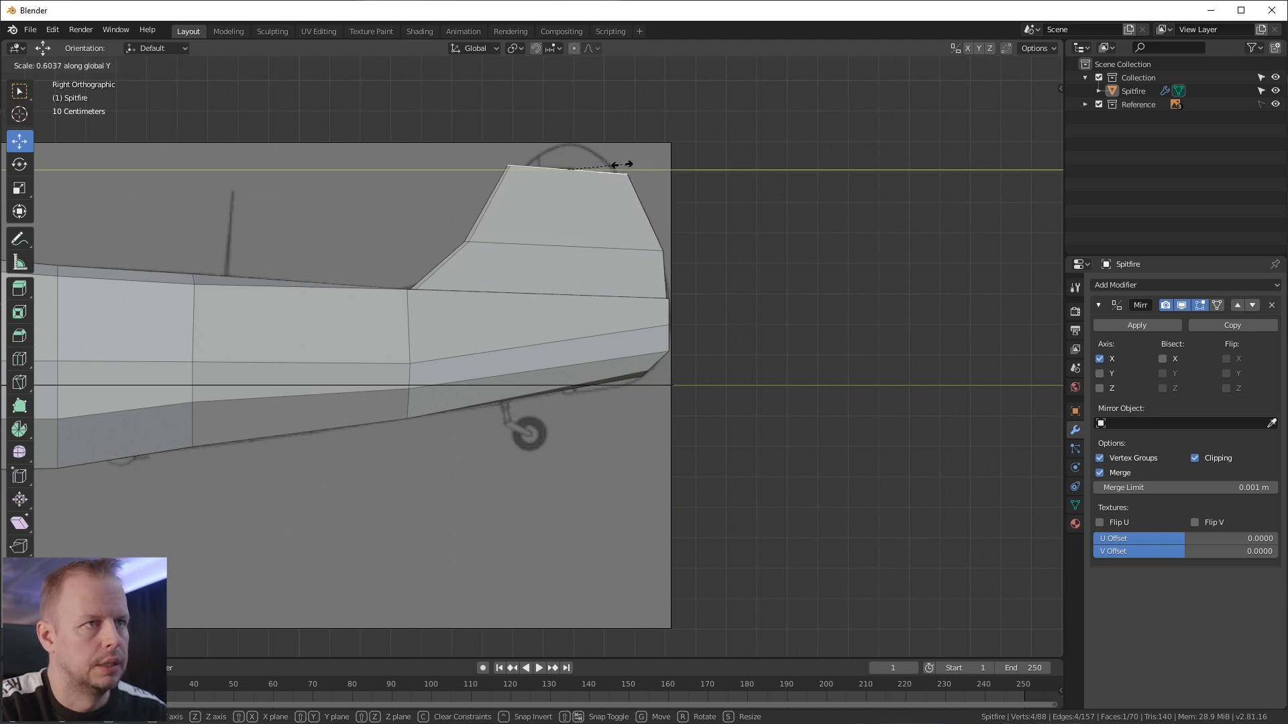
{"action": "left_click", "coordinate": [624, 168]}
{"action": "key", "text": "g"}
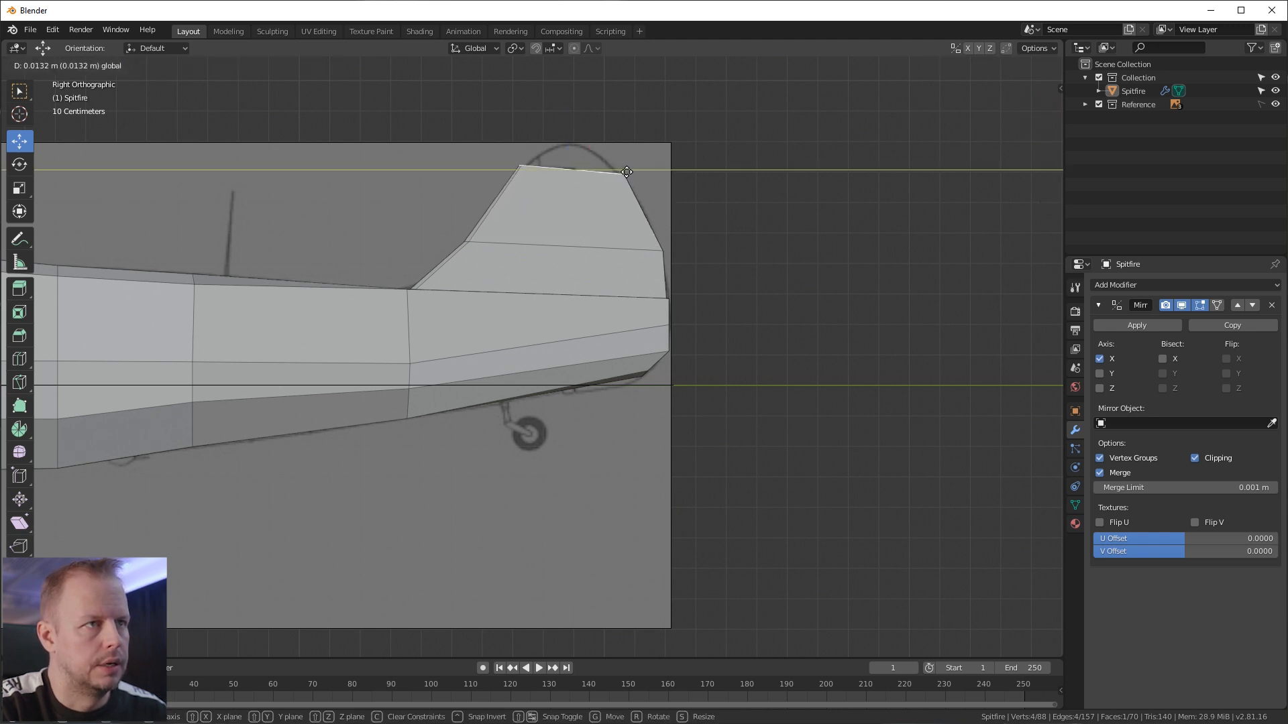
{"action": "left_click", "coordinate": [627, 172]}
Step: Extrude the fin's tip to the top of the outline, narrowing its top face along Y and rotating it about -13.6° to level it
{"action": "key", "text": "e"}
{"action": "left_click", "coordinate": [630, 145]}
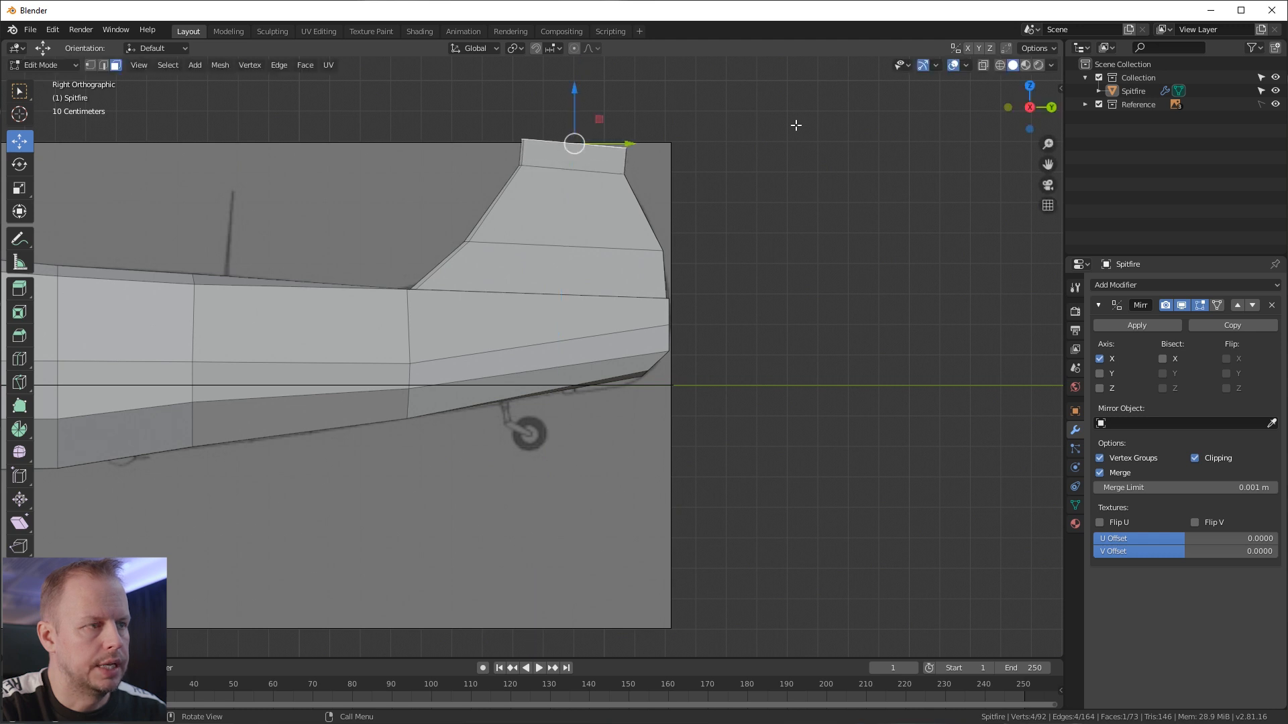
{"action": "key", "text": "s"}
{"action": "key", "text": "y"}
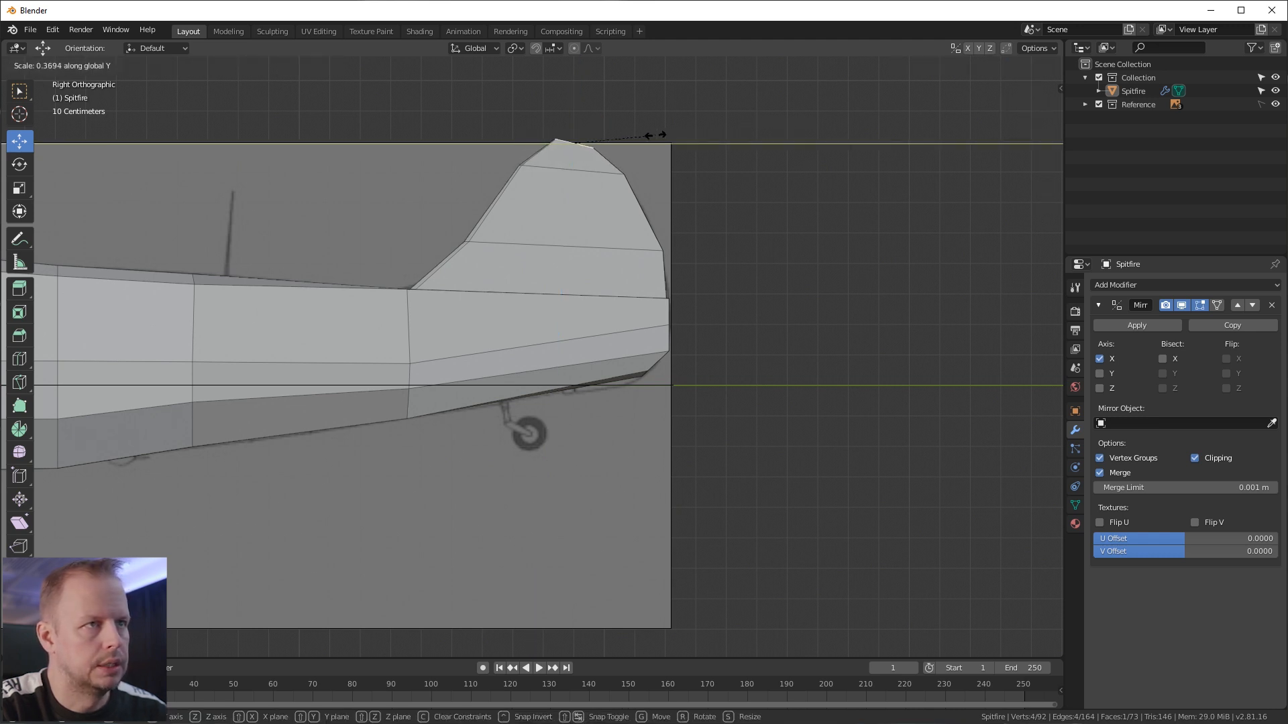
{"action": "key", "text": "r"}
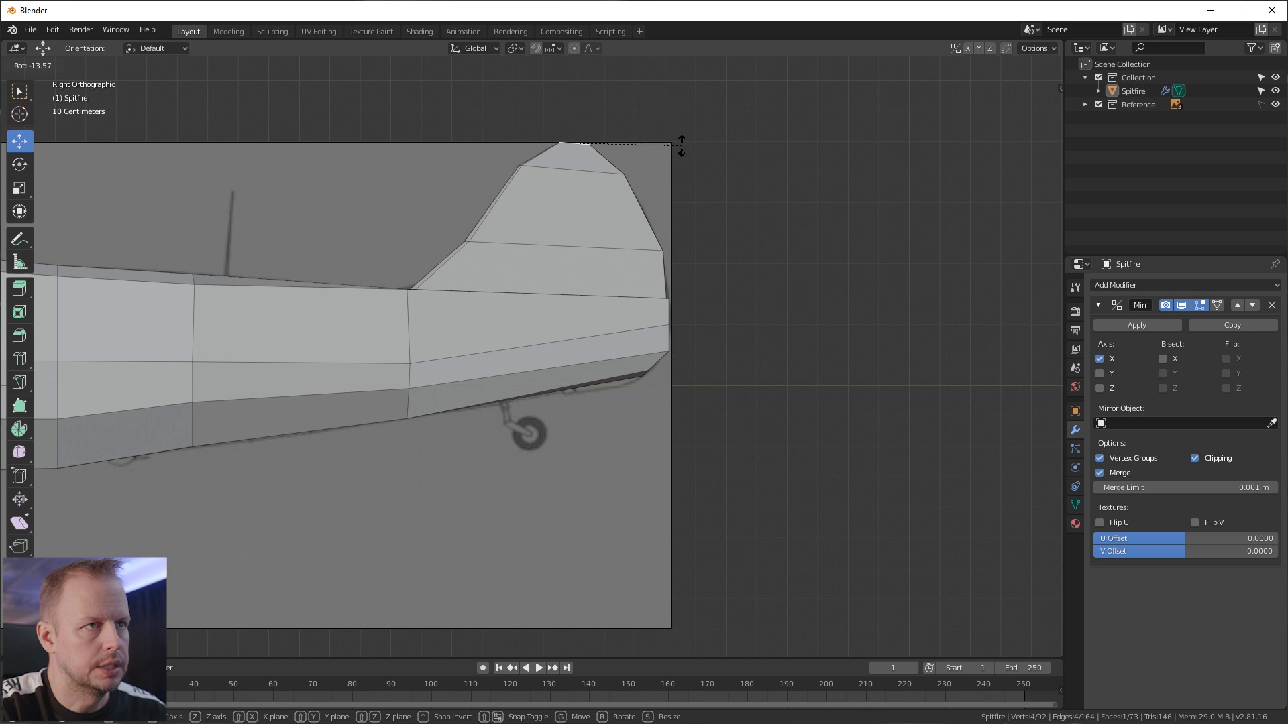
{"action": "left_click", "coordinate": [681, 145]}
{"action": "key", "text": "s"}
{"action": "key", "text": "y"}
{"action": "left_click", "coordinate": [719, 147]}
Step: Hide the Reference collection and turn off Clipping on the Mirror modifier
{"action": "middle_click_drag", "start_coordinate": [722, 147], "coordinate": [541, 373]}
{"action": "key", "text": "Tab"}
{"action": "scroll", "coordinate": [590, 285], "scroll_direction": "up", "scroll_amount": 5}
{"action": "key", "text": "1"}
{"action": "key", "text": "Tab"}
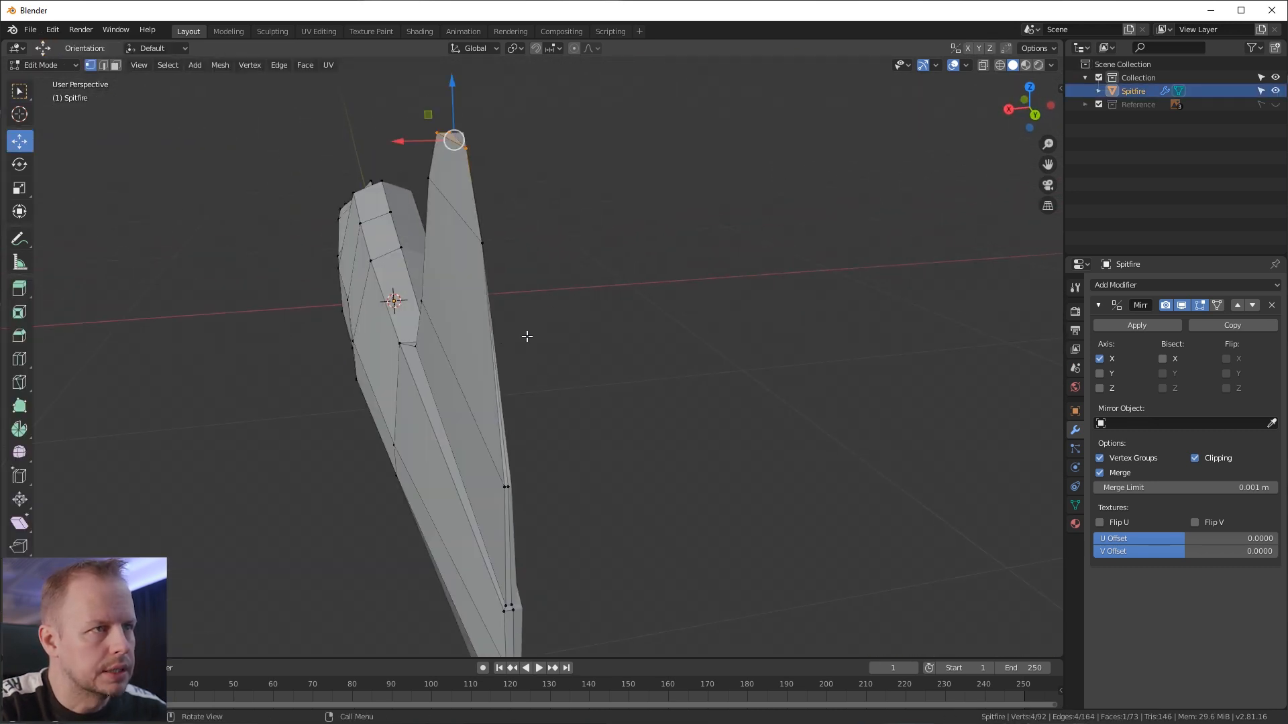
{"action": "left_click", "coordinate": [483, 244]}
{"action": "left_click", "coordinate": [1206, 460]}
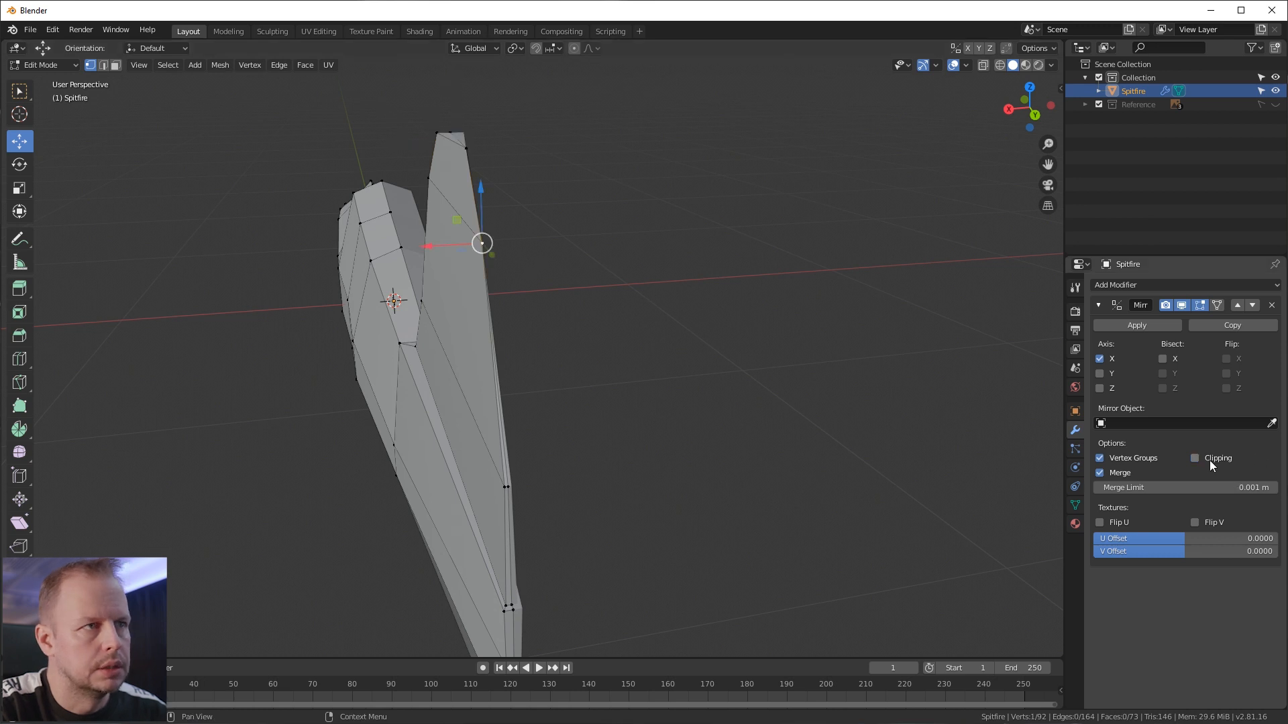
Step: Shift the two upper rear-edge vertices of the tail fin along X to adjust its thickness
{"action": "left_click_drag", "start_coordinate": [432, 255], "coordinate": [421, 249]}
{"action": "left_click", "coordinate": [463, 147]}
{"action": "left_click_drag", "start_coordinate": [422, 155], "coordinate": [406, 144]}
Step: Shift the three leading-edge vertices of the tail fin along X, working from the tip down
{"action": "middle_click_drag", "start_coordinate": [405, 144], "coordinate": [732, 235]}
{"action": "left_click", "coordinate": [731, 232]}
{"action": "left_click_drag", "start_coordinate": [769, 261], "coordinate": [763, 268]}
{"action": "left_click", "coordinate": [674, 307]}
{"action": "left_click_drag", "start_coordinate": [694, 330], "coordinate": [671, 362]}
{"action": "left_click", "coordinate": [567, 436]}
{"action": "left_click_drag", "start_coordinate": [603, 477], "coordinate": [587, 460]}
{"action": "middle_click_drag", "start_coordinate": [587, 460], "coordinate": [607, 420]}
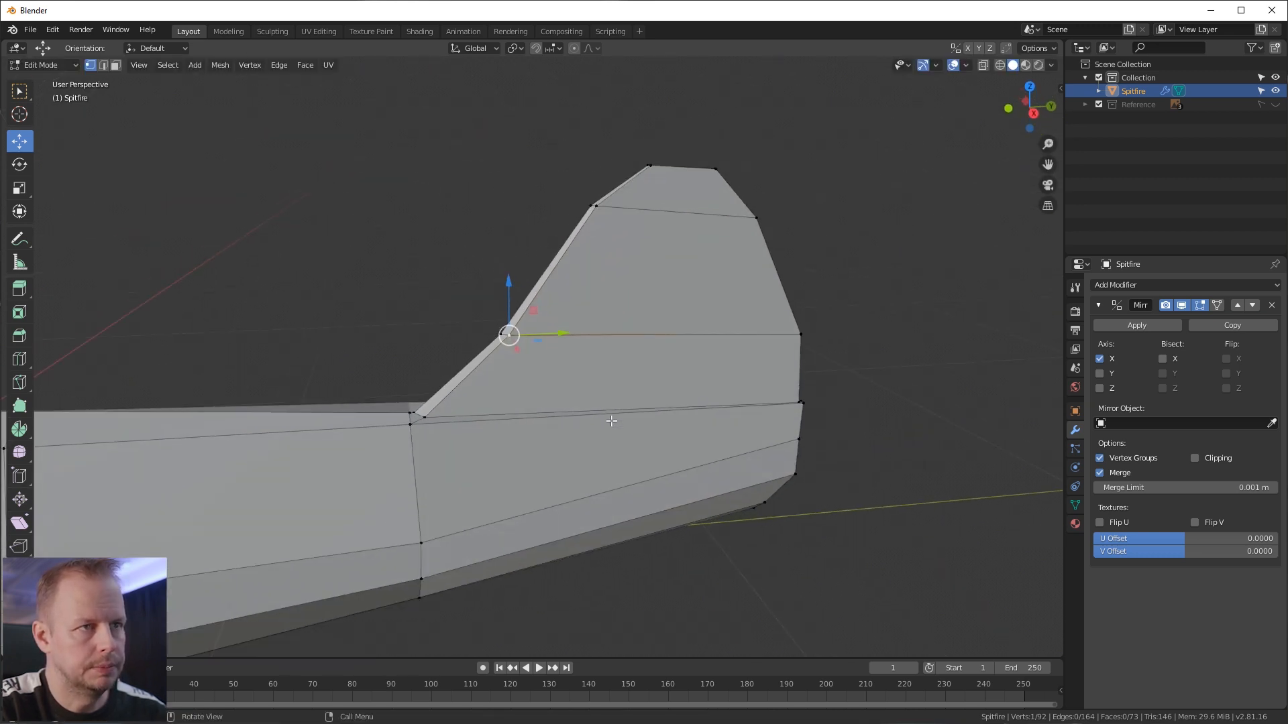
Step: Reposition the upper shoulder vertices on the fuselage nose to round its profile
{"action": "scroll", "coordinate": [595, 395], "scroll_direction": "down", "scroll_amount": 2}
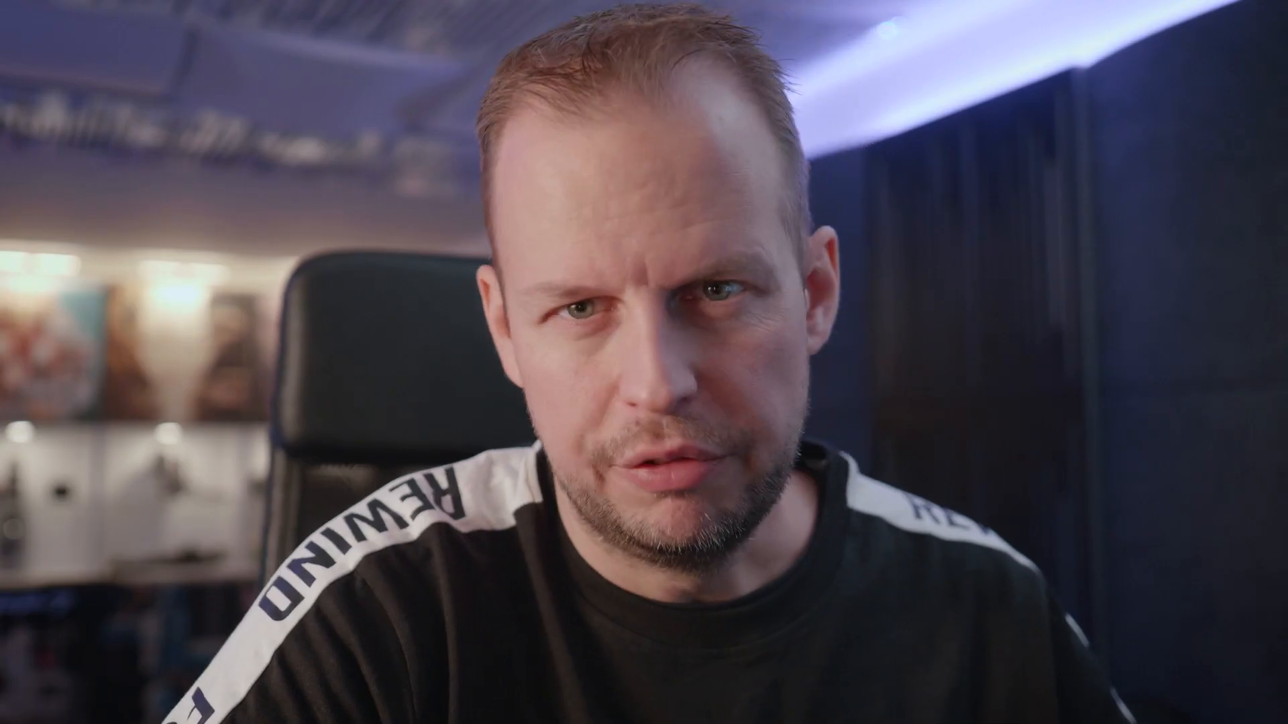
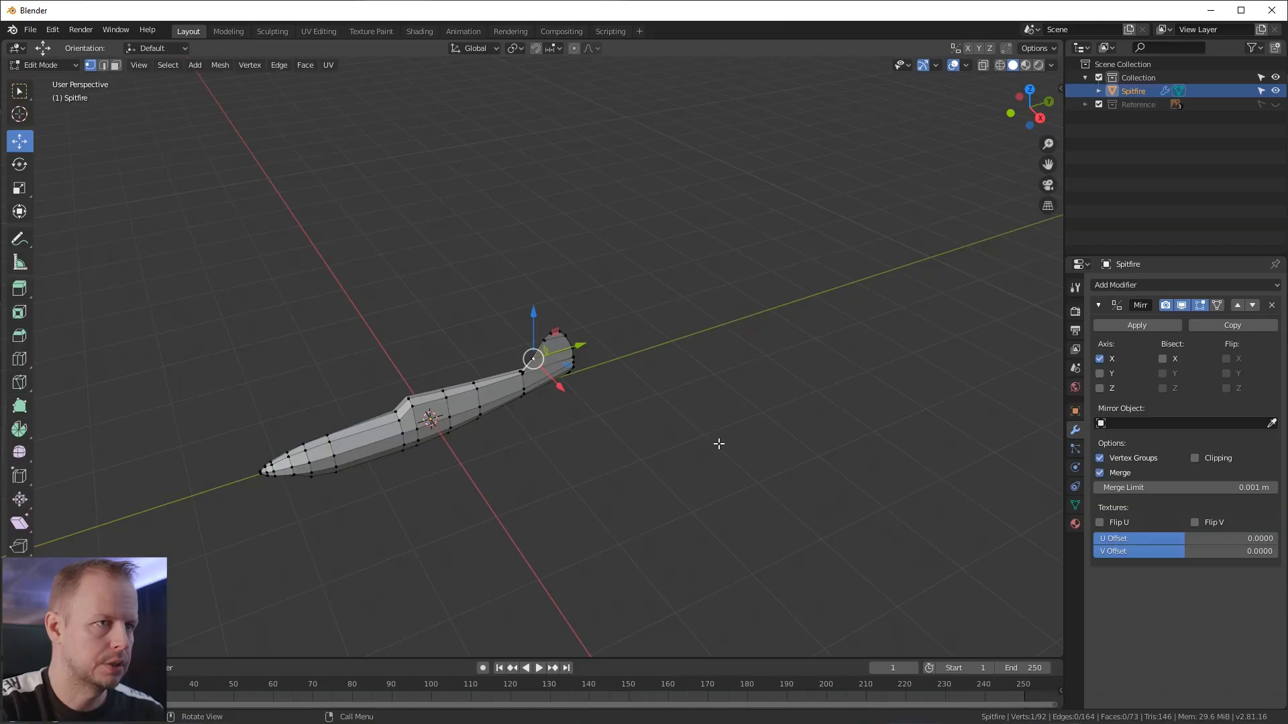
{"action": "middle_click_drag", "start_coordinate": [719, 440], "coordinate": [606, 429]}
{"action": "scroll", "coordinate": [381, 433], "scroll_direction": "up", "scroll_amount": 3}
{"action": "middle_click_drag", "start_coordinate": [381, 433], "coordinate": [748, 388]}
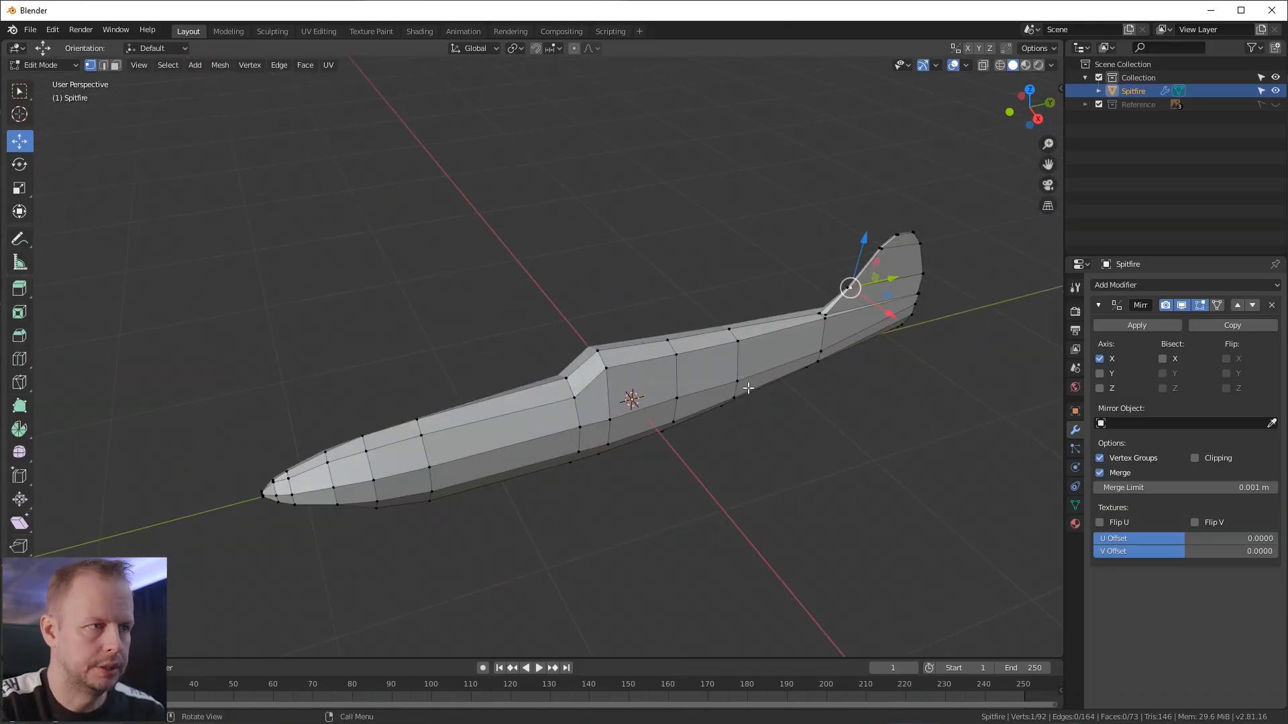
{"action": "middle_click_drag", "start_coordinate": [554, 460], "coordinate": [745, 396]}
{"action": "left_click", "coordinate": [656, 443]}
{"action": "middle_click_drag", "start_coordinate": [656, 443], "coordinate": [656, 483]}
{"action": "key", "text": "g"}
{"action": "left_click", "coordinate": [753, 265]}
{"action": "left_click", "coordinate": [719, 340]}
{"action": "key", "text": "g"}
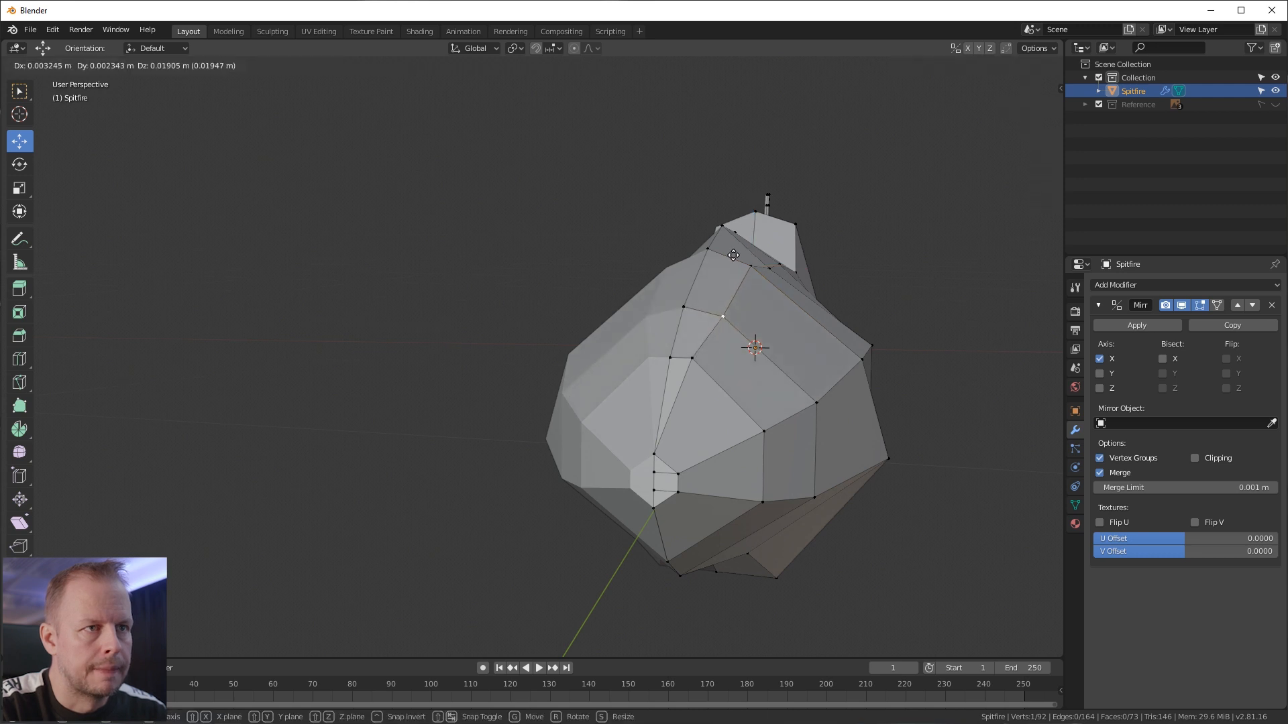
{"action": "left_click", "coordinate": [737, 255]}
Step: Nudge two upper shoulder vertices and one lower side vertex of the nose outward, viewed head-on, to even out its cross-section
{"action": "middle_click_drag", "start_coordinate": [737, 254], "coordinate": [848, 294]}
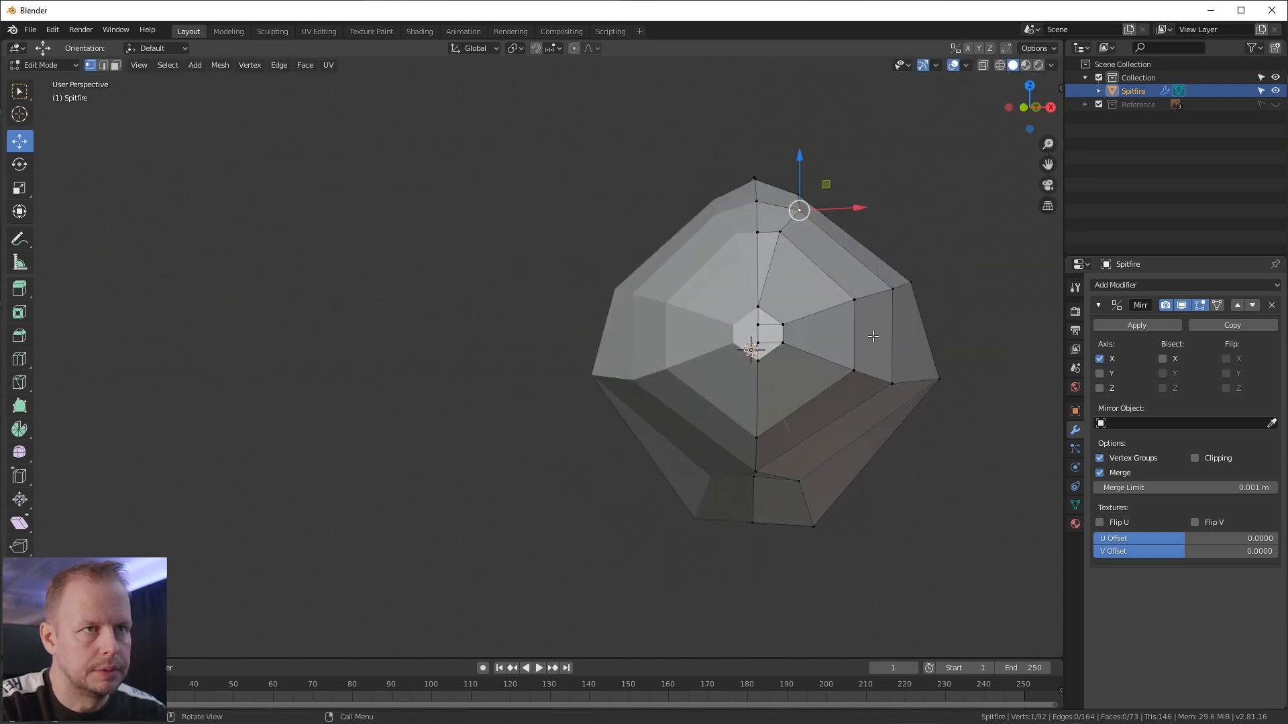
{"action": "key", "text": "g"}
{"action": "left_click", "coordinate": [801, 277]}
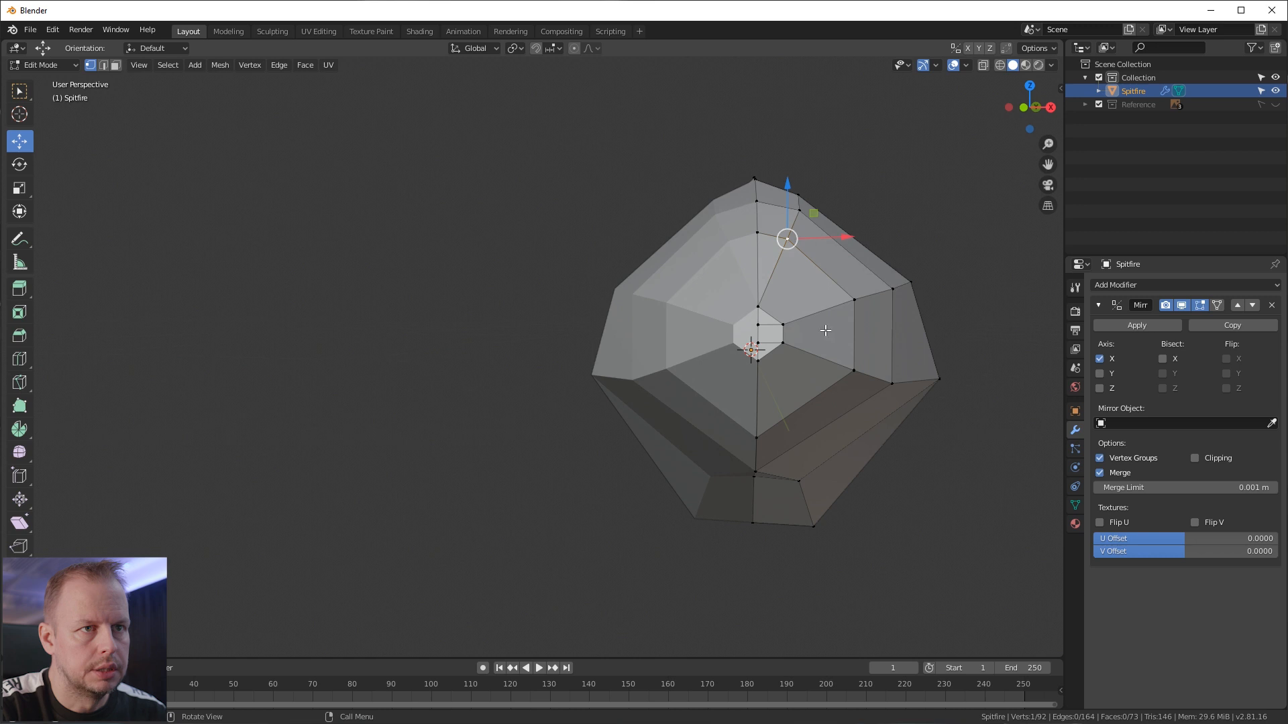
{"action": "left_click", "coordinate": [853, 371]}
{"action": "key", "text": "g"}
{"action": "left_click", "coordinate": [858, 377]}
{"action": "left_click", "coordinate": [800, 211]}
{"action": "key", "text": "g"}
{"action": "left_click", "coordinate": [802, 204]}
{"action": "middle_click_drag", "start_coordinate": [802, 204], "coordinate": [838, 246]}
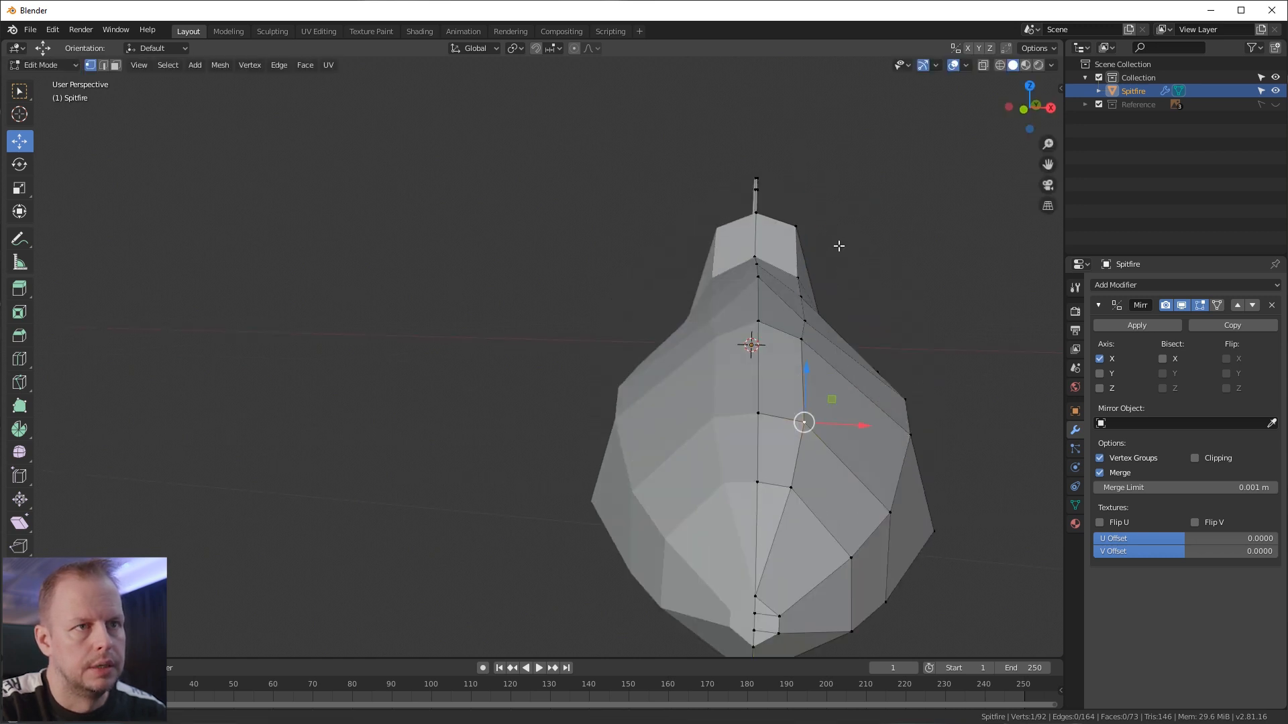
Step: Raise the engine cowling's upper shoulder vertices closer to the height of the centreline
{"action": "left_click", "coordinate": [816, 324]}
{"action": "middle_click_drag", "start_coordinate": [913, 312], "coordinate": [915, 280]}
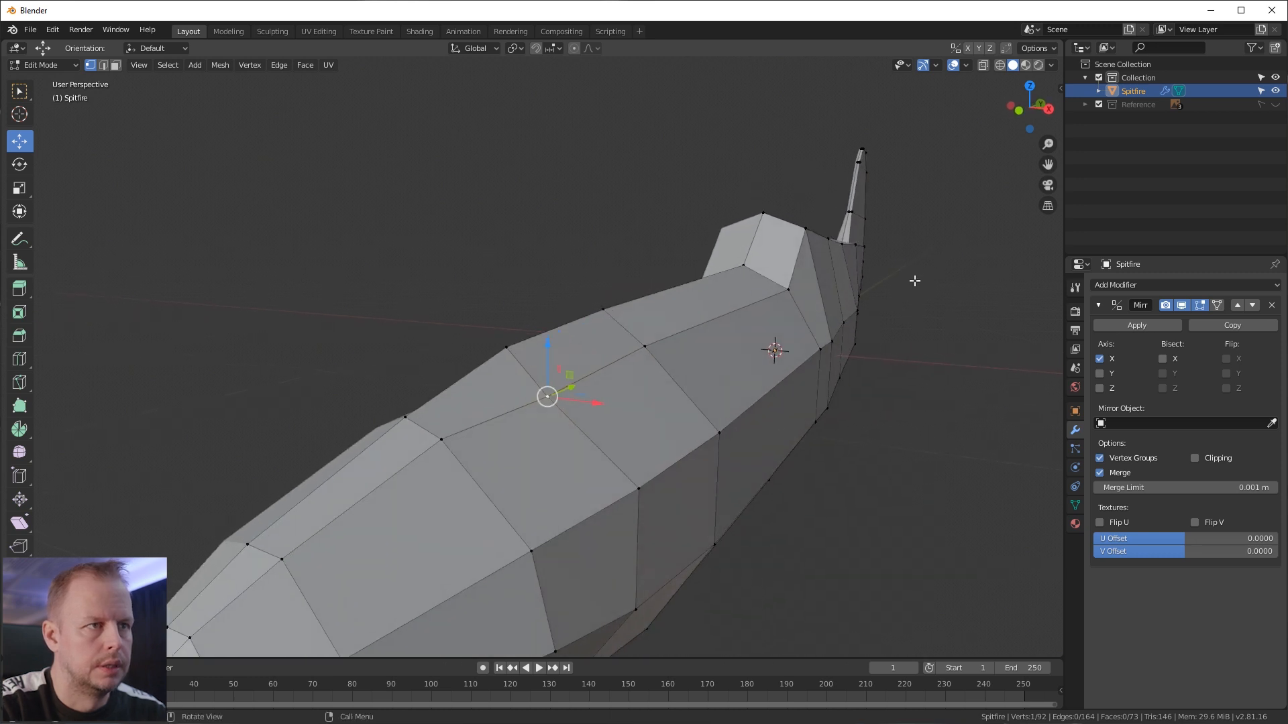
{"action": "left_click", "coordinate": [513, 351]}
{"action": "left_click", "coordinate": [615, 305], "text": "shift"}
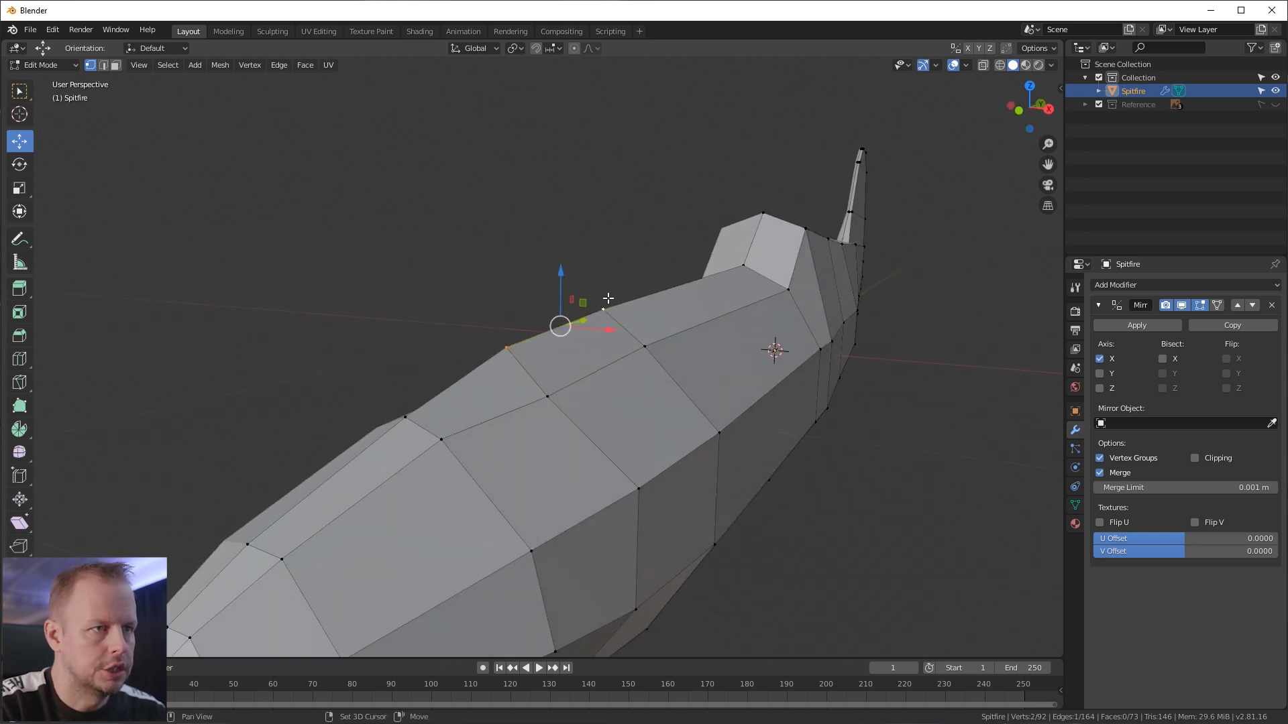
{"action": "key", "text": "KP_3"}
{"action": "scroll", "coordinate": [462, 235], "scroll_direction": "down", "scroll_amount": 5}
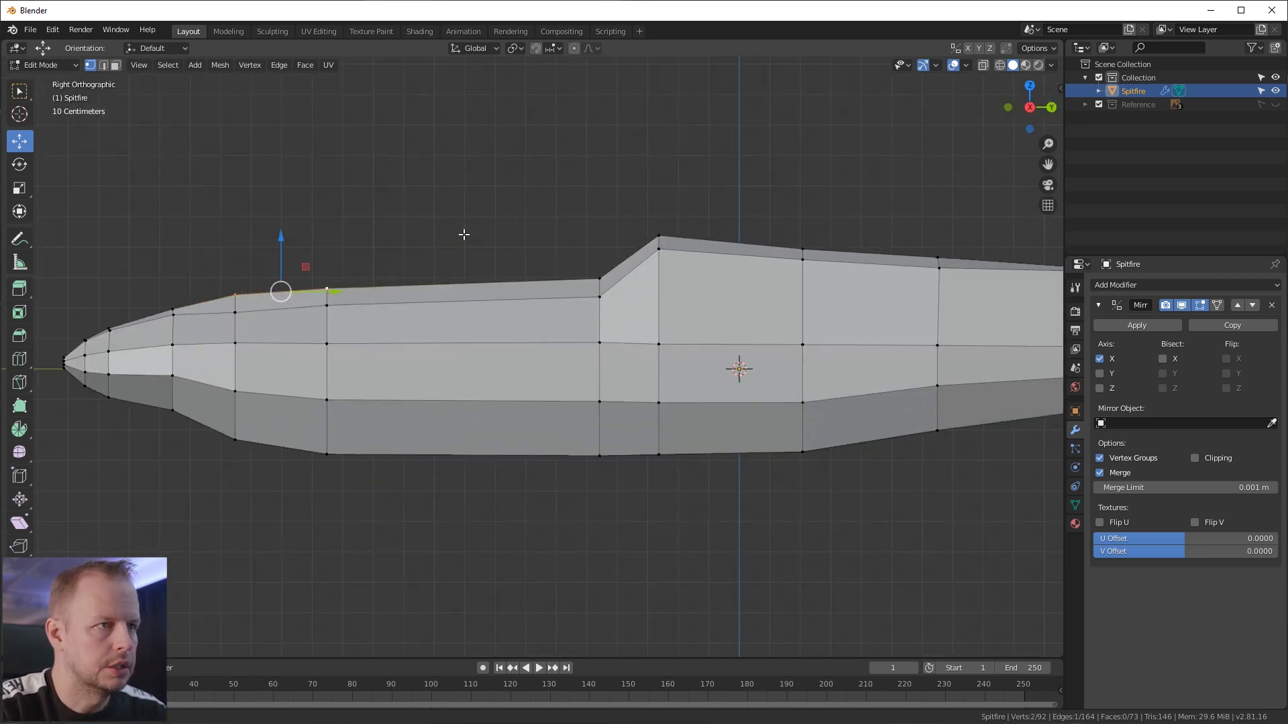
{"action": "middle_click_drag", "start_coordinate": [461, 278], "coordinate": [739, 376]}
{"action": "left_click", "coordinate": [746, 366]}
{"action": "left_click_drag", "start_coordinate": [750, 317], "coordinate": [811, 282]}
{"action": "left_click", "coordinate": [804, 321]}
{"action": "middle_click_drag", "start_coordinate": [811, 282], "coordinate": [823, 331]}
Step: Move the three upper shoulder vertices of the engine cowling outward along X to widen its top
{"action": "left_click", "coordinate": [752, 359]}
{"action": "key", "text": "g"}
{"action": "key", "text": "y"}
{"action": "key", "text": "Escape"}
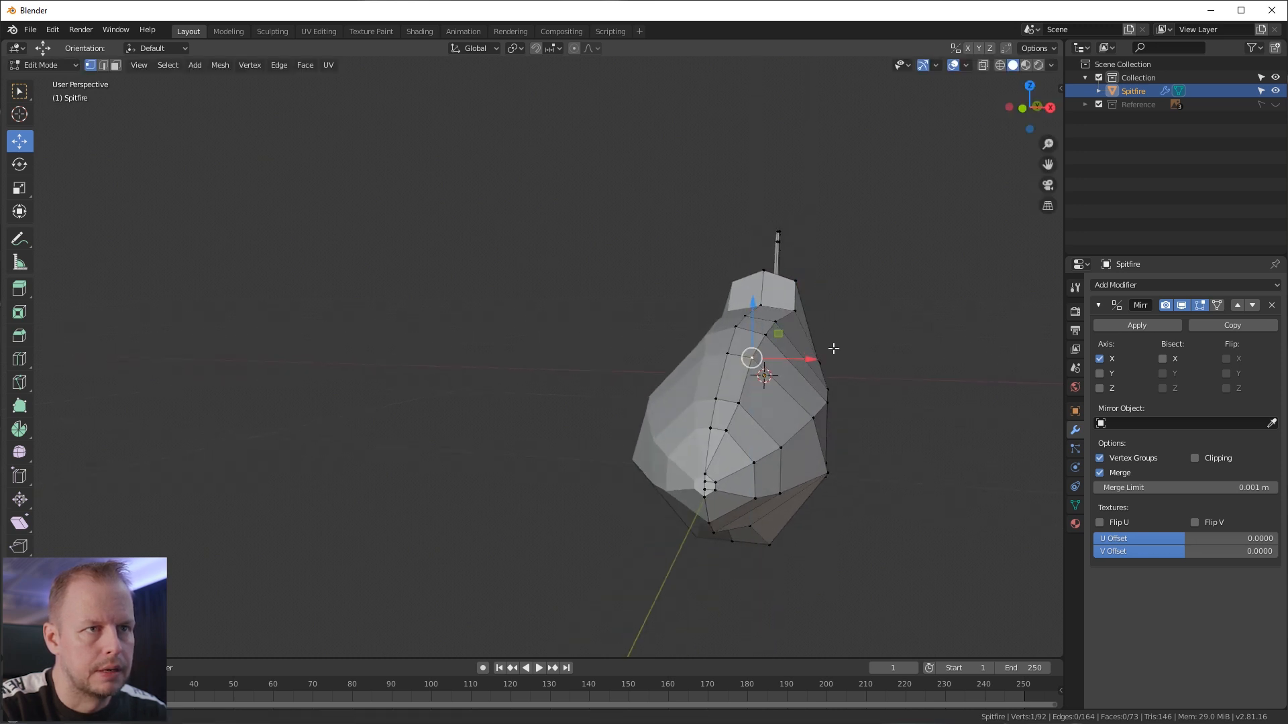
{"action": "middle_click_drag", "start_coordinate": [833, 348], "coordinate": [799, 365]}
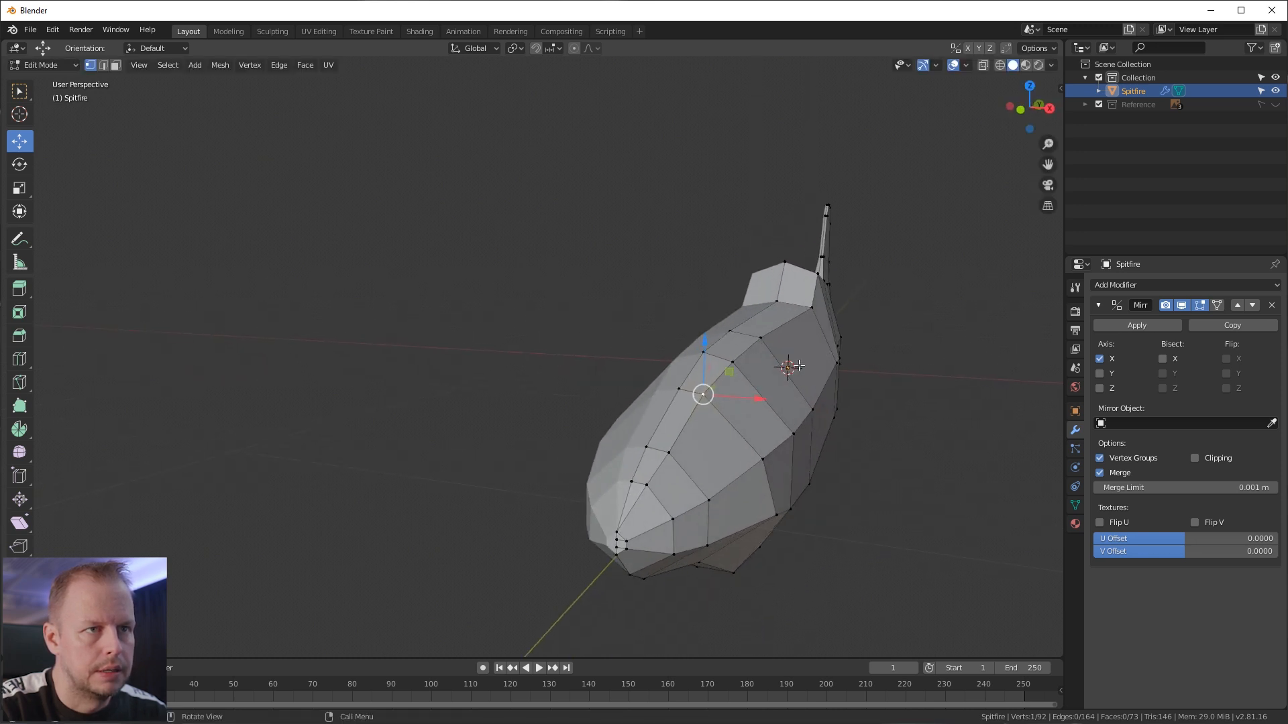
{"action": "left_click", "coordinate": [733, 362], "text": "shift"}
{"action": "left_click", "coordinate": [703, 394], "text": "shift"}
{"action": "key", "text": "g"}
{"action": "key", "text": "x"}
{"action": "key", "text": "Escape"}
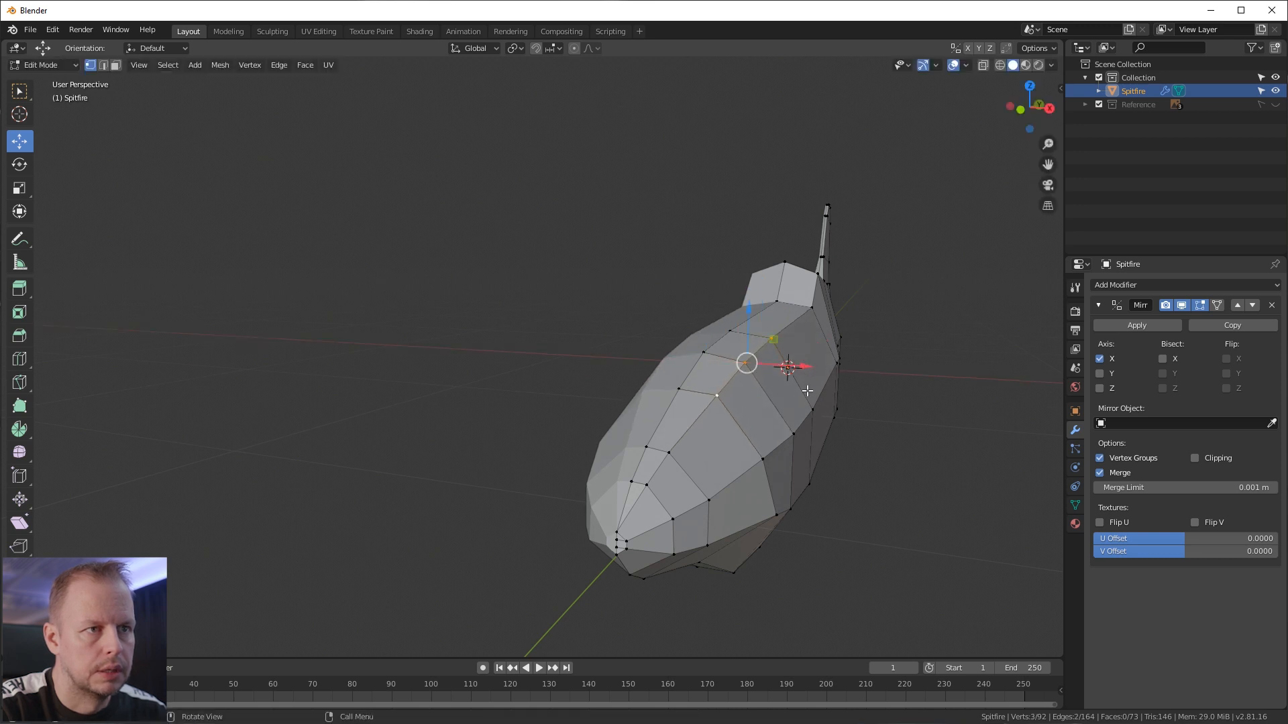
Step: Shift a side vertex near the nose slightly along X to smooth the fuselage contour
{"action": "middle_click_drag", "start_coordinate": [804, 362], "coordinate": [748, 431]}
{"action": "left_click", "coordinate": [742, 430]}
{"action": "key", "text": "g"}
{"action": "key", "text": "x"}
{"action": "left_click_drag", "start_coordinate": [786, 434], "coordinate": [782, 434]}
{"action": "middle_click_drag", "start_coordinate": [872, 480], "coordinate": [822, 468]}
Step: Unhide the Reference collection and return to Edit Mode on the Spitfire mesh with the drawings visible
{"action": "key", "text": "KP_1"}
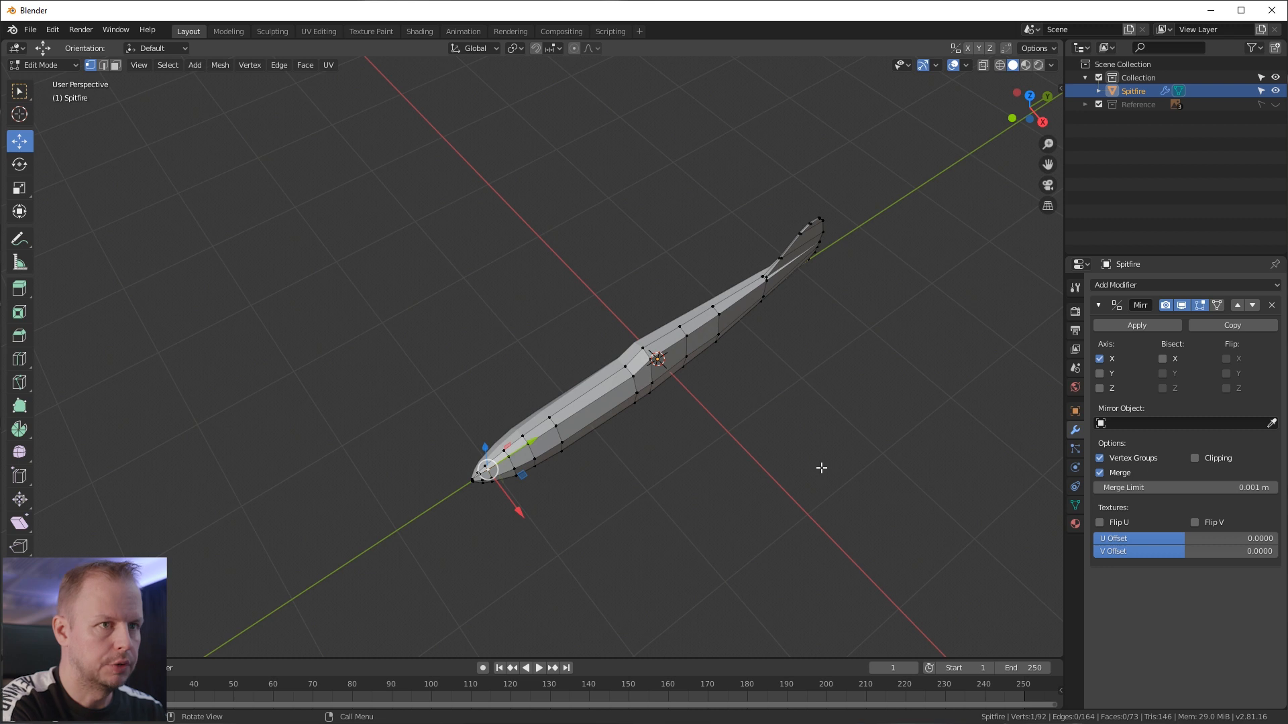
{"action": "scroll", "coordinate": [821, 468], "scroll_direction": "up", "scroll_amount": 6}
{"action": "middle_click_drag", "start_coordinate": [872, 393], "coordinate": [779, 382], "text": "shift"}
{"action": "scroll", "coordinate": [832, 417], "scroll_direction": "down", "scroll_amount": 1}
{"action": "scroll", "coordinate": [838, 421], "scroll_direction": "down", "scroll_amount": 1}
{"action": "key", "text": "Tab"}
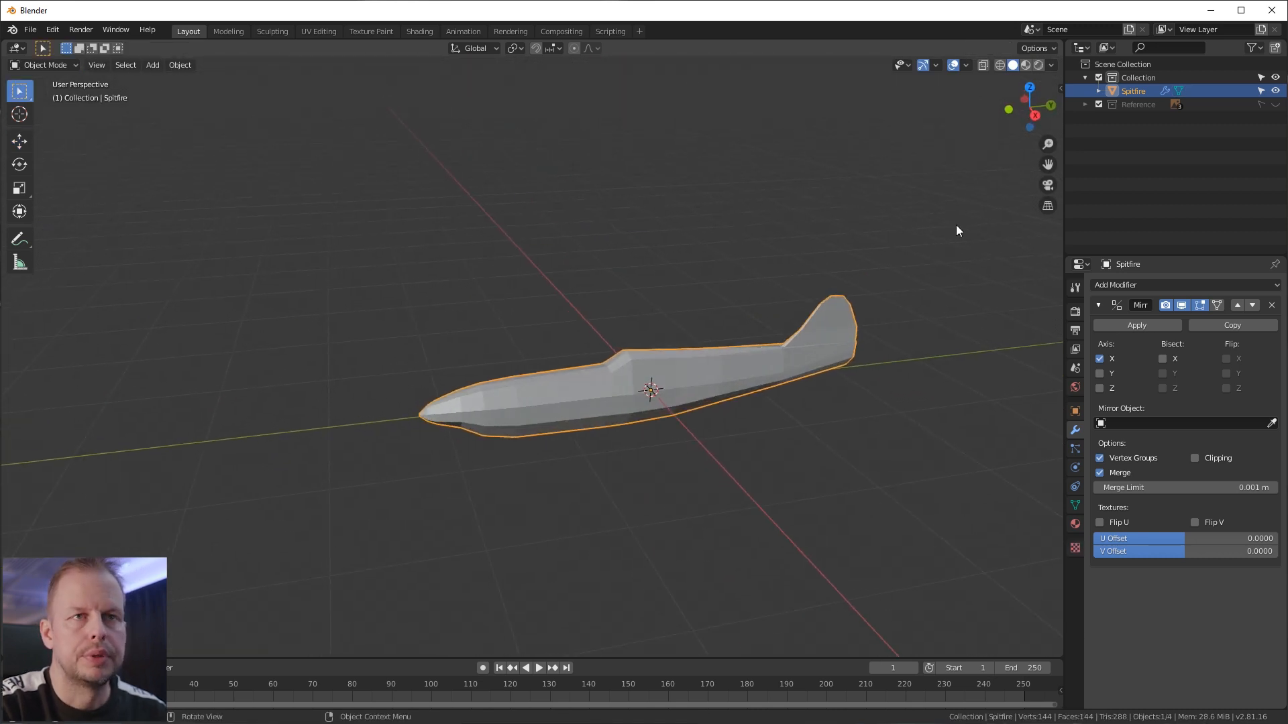
{"action": "left_click", "coordinate": [1275, 104]}
{"action": "middle_click_drag", "start_coordinate": [862, 208], "coordinate": [730, 232]}
{"action": "scroll", "coordinate": [740, 242], "scroll_direction": "up", "scroll_amount": 3}
{"action": "key", "text": "Tab"}
{"action": "middle_click_drag", "start_coordinate": [771, 290], "coordinate": [801, 283]}
{"action": "scroll", "coordinate": [752, 288], "scroll_direction": "down", "scroll_amount": 2}
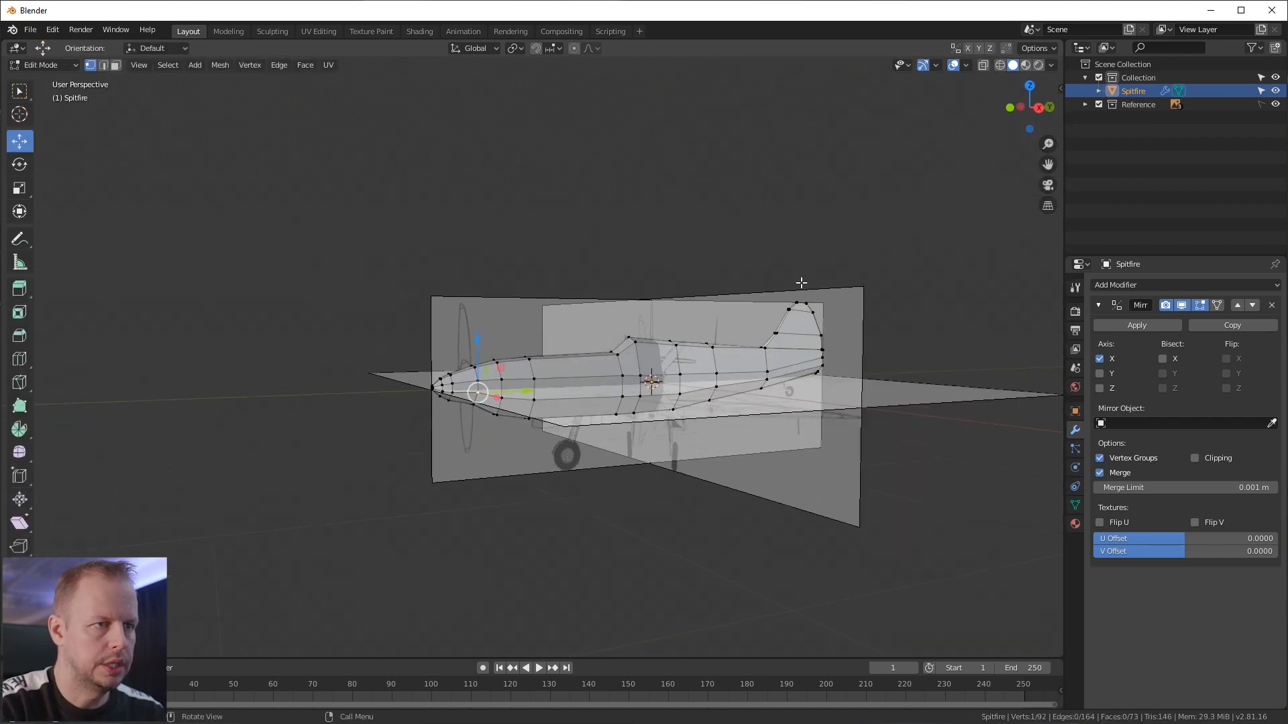
Step: Enable X-ray and move the fuselage edge loop near the wing root's trailing edge rearward along Y in the top view
{"action": "key", "text": "KP_1"}
{"action": "key", "text": "KP_3"}
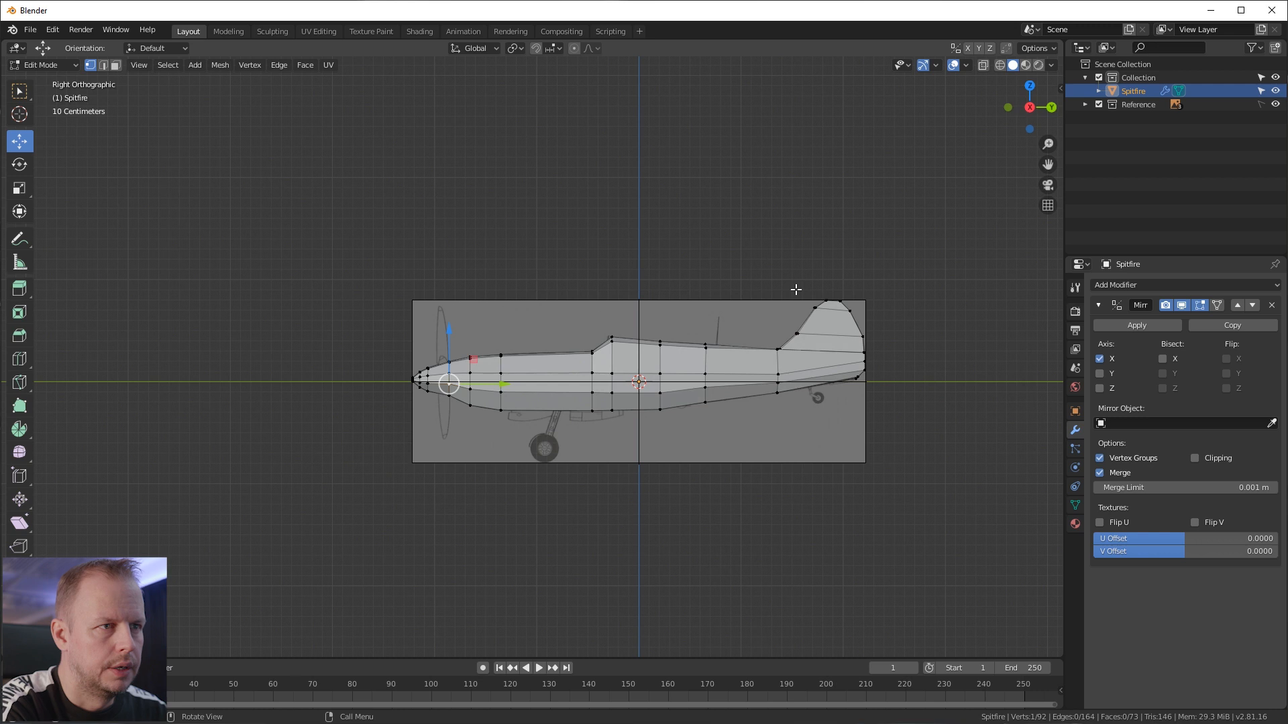
{"action": "scroll", "coordinate": [694, 294], "scroll_direction": "up", "scroll_amount": 5}
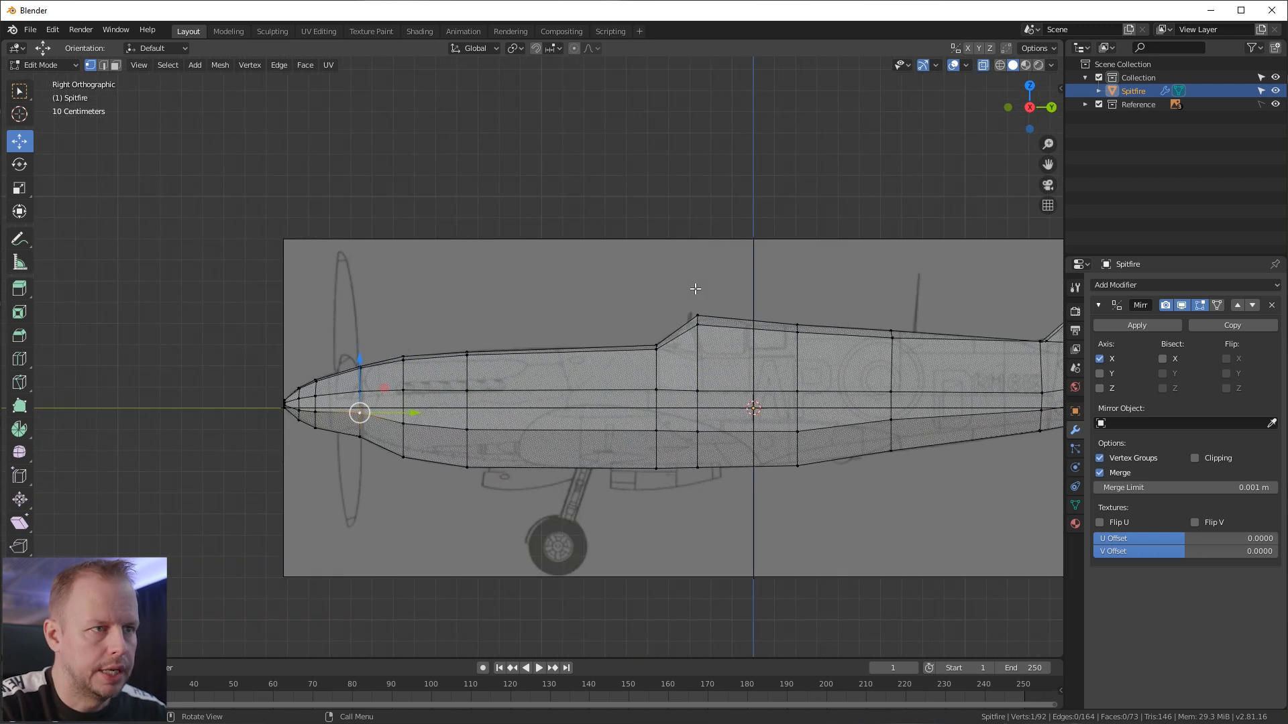
{"action": "middle_click_drag", "start_coordinate": [687, 343], "coordinate": [604, 264], "text": "shift"}
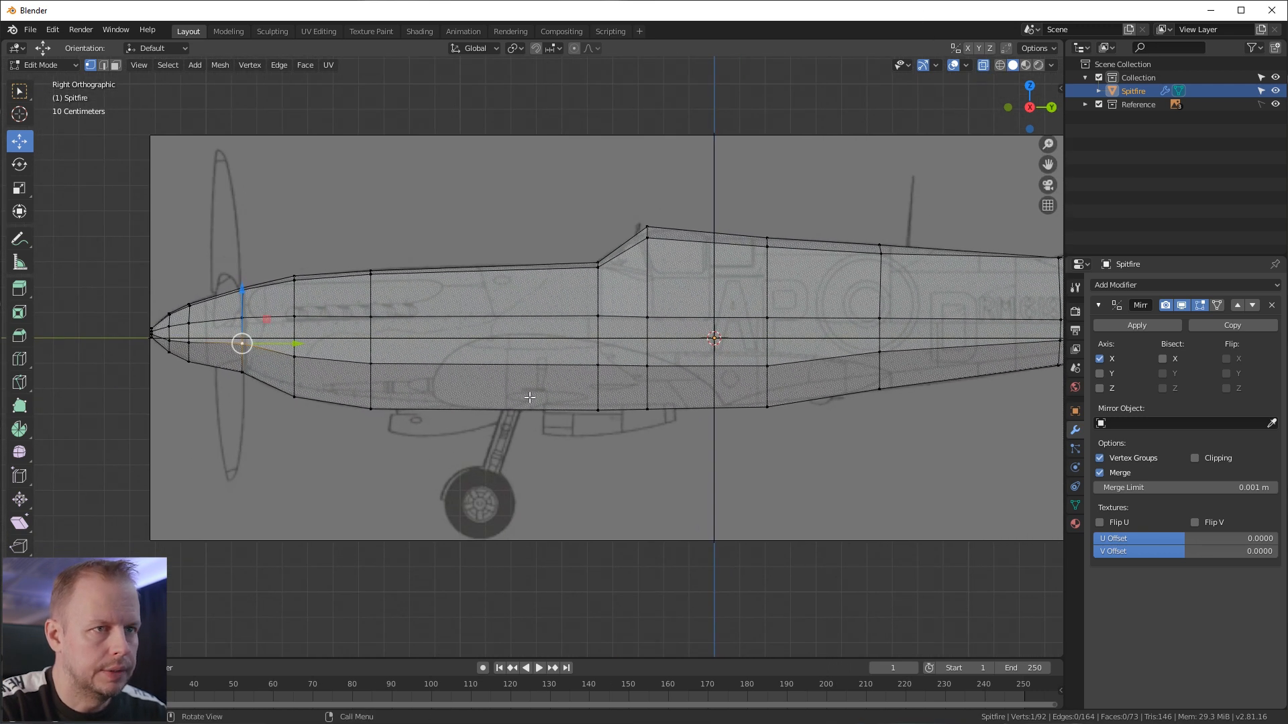
{"action": "key", "text": "KP_7"}
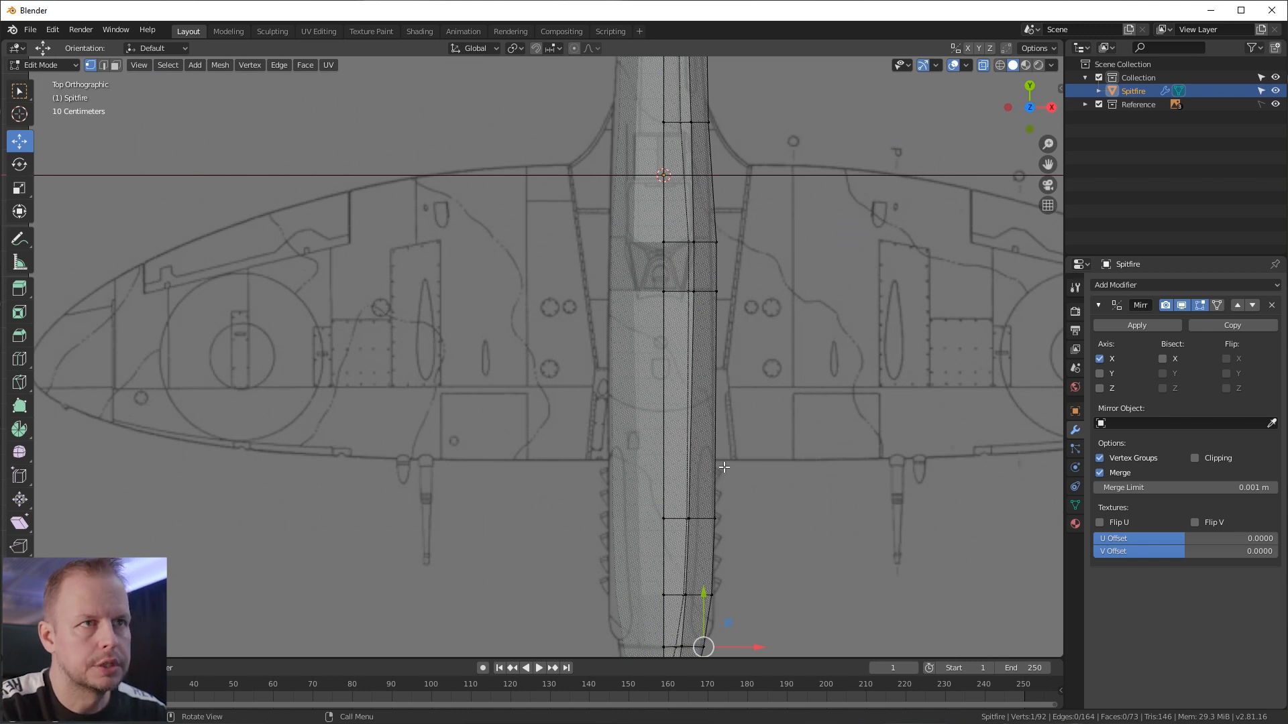
{"action": "key", "text": "2"}
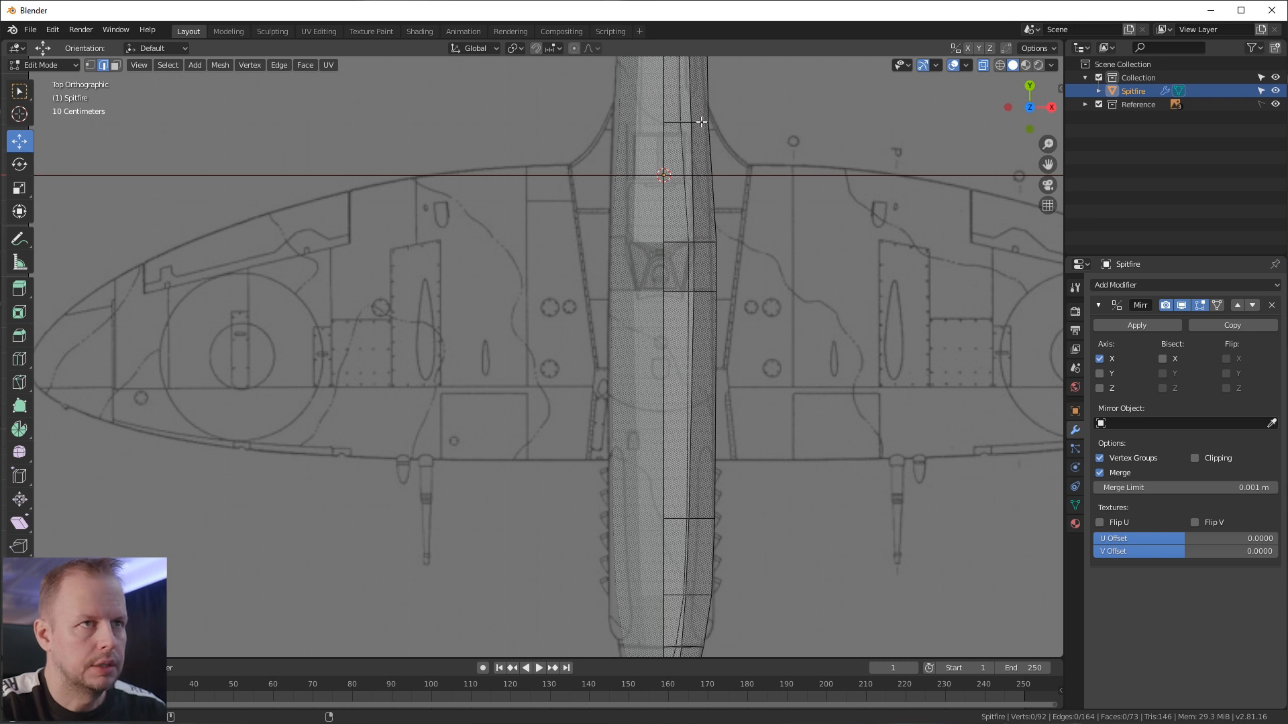
{"action": "middle_click_drag", "start_coordinate": [790, 131], "coordinate": [788, 179], "text": "shift"}
{"action": "key", "text": "g"}
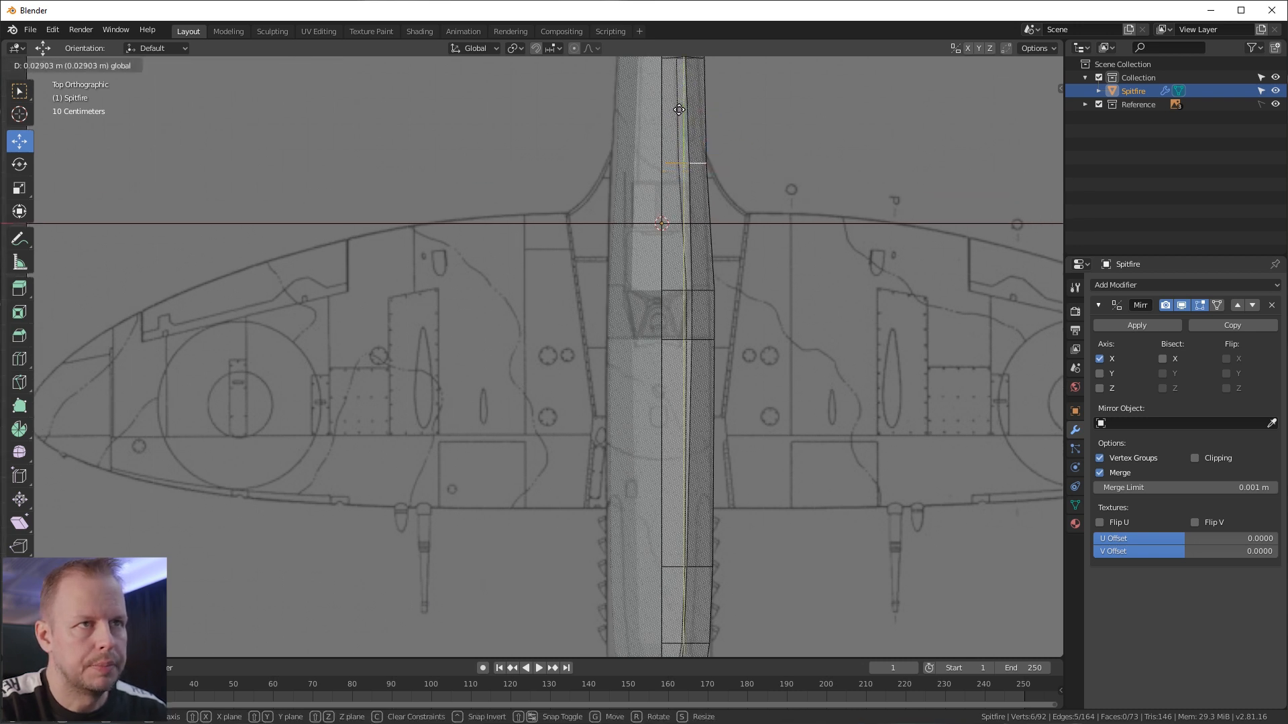
{"action": "left_click", "coordinate": [679, 96]}
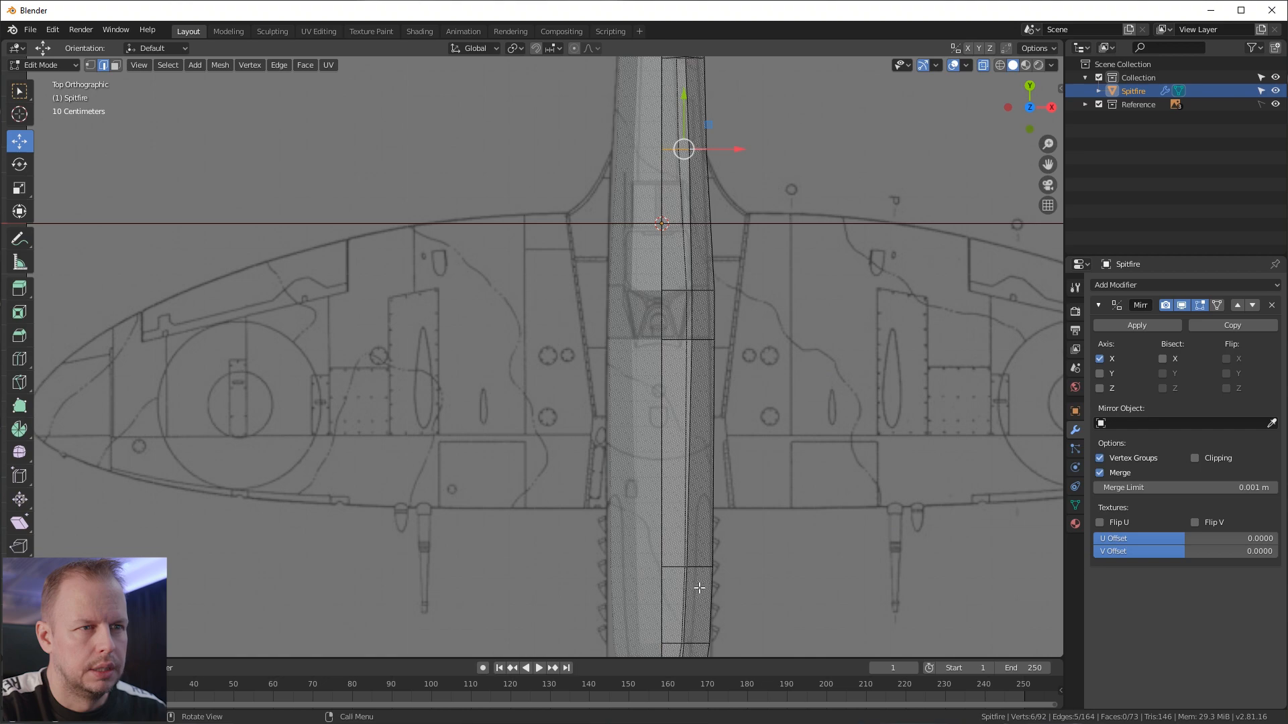
Step: Move the fuselage edge loop near the wing root's leading edge rearward along Y to match the wing outline in the top view
{"action": "left_click", "coordinate": [703, 569]}
{"action": "middle_click_drag", "start_coordinate": [703, 569], "coordinate": [691, 440]}
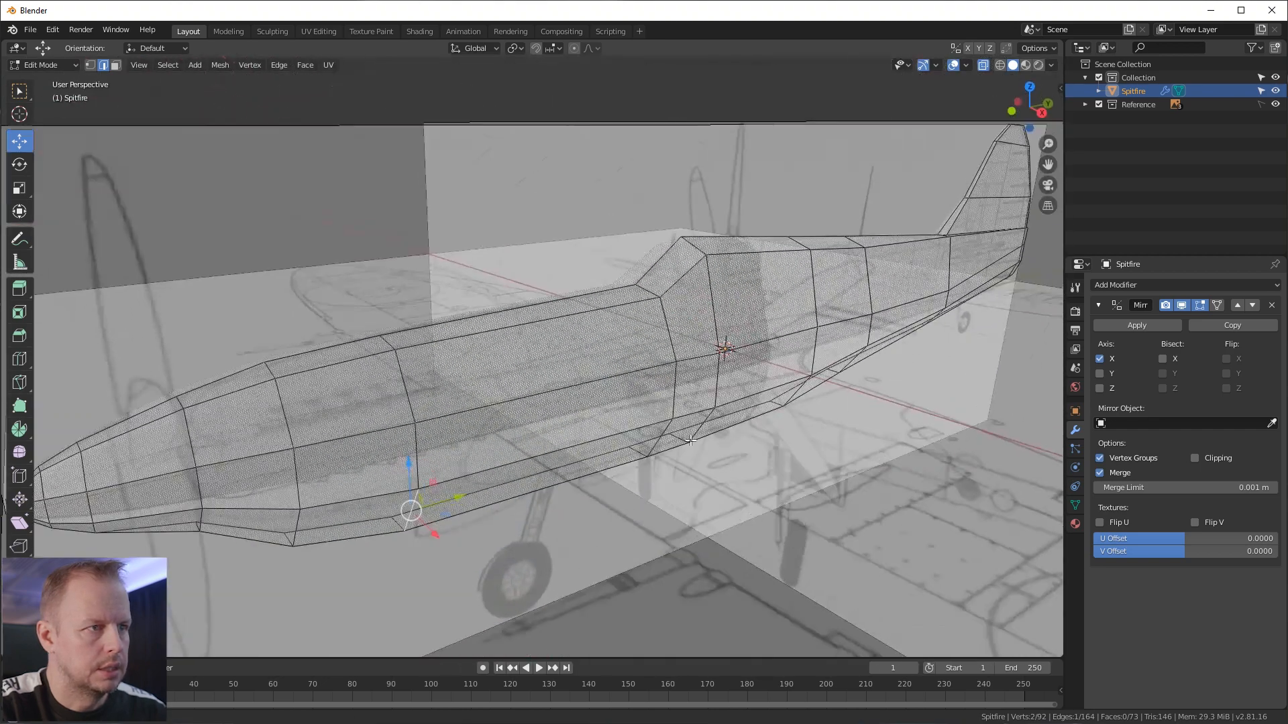
{"action": "left_click", "coordinate": [419, 456], "text": "alt"}
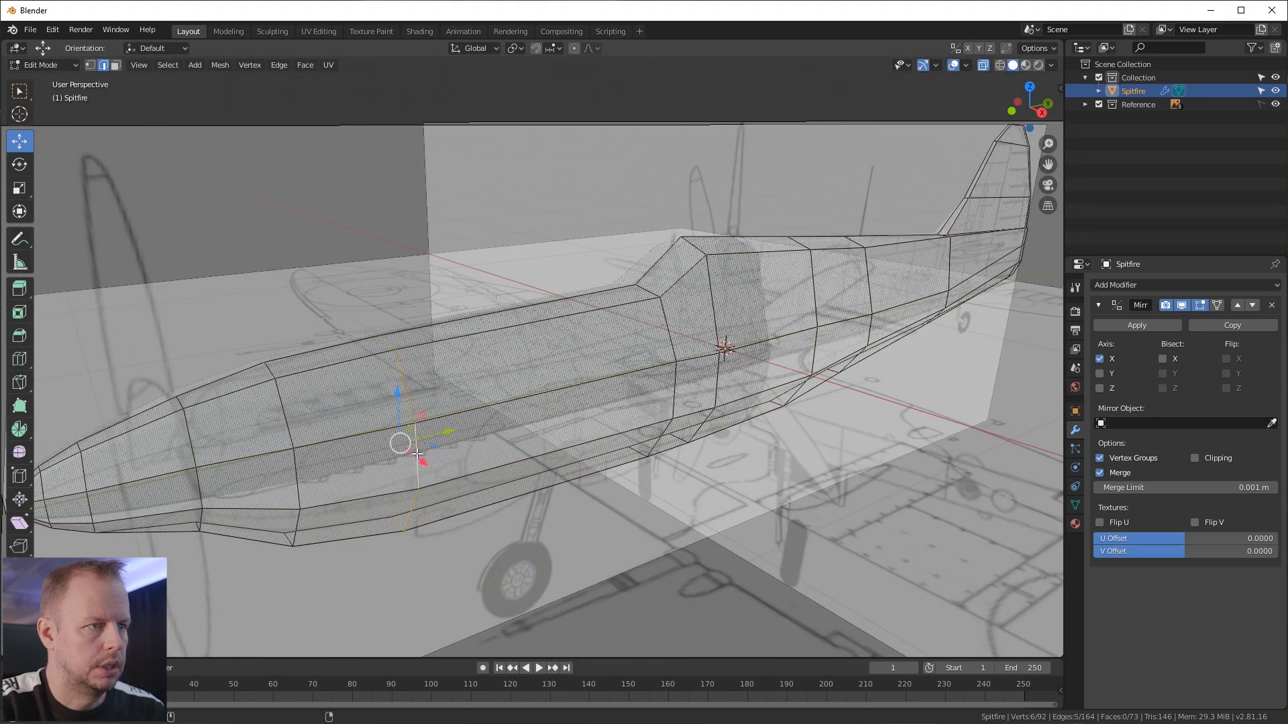
{"action": "key", "text": "KP_7"}
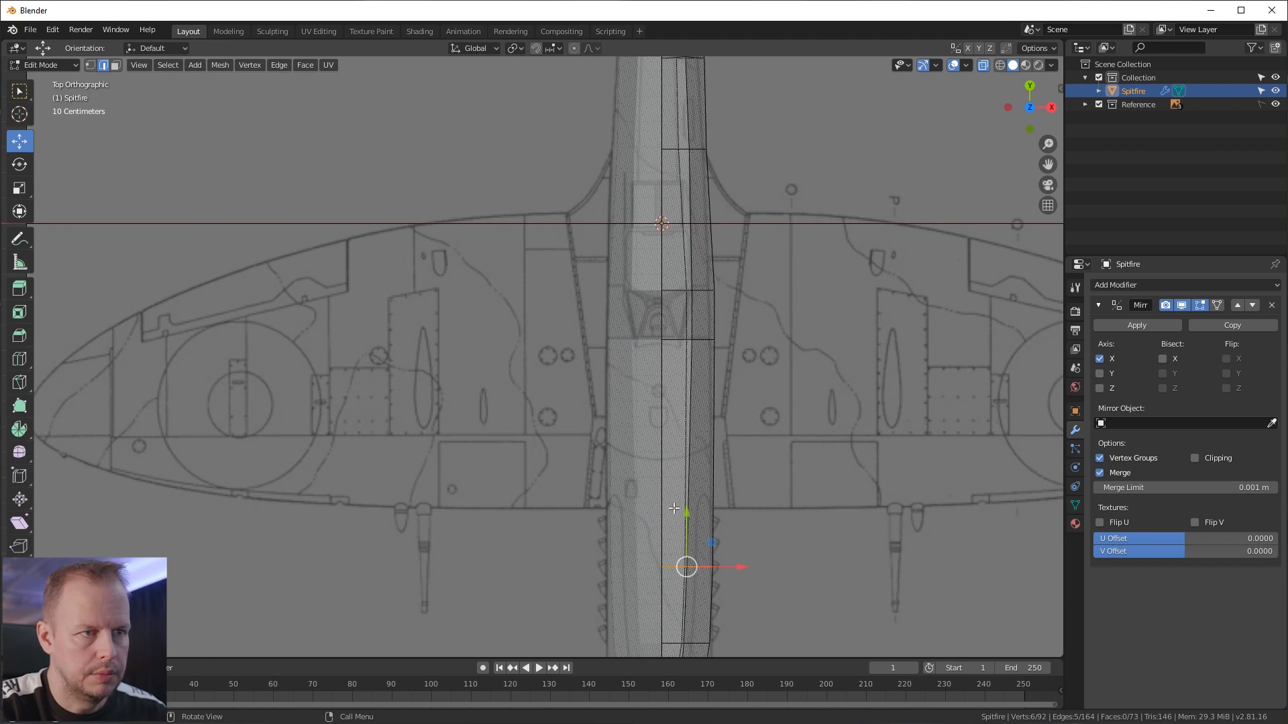
{"action": "key", "text": "g"}
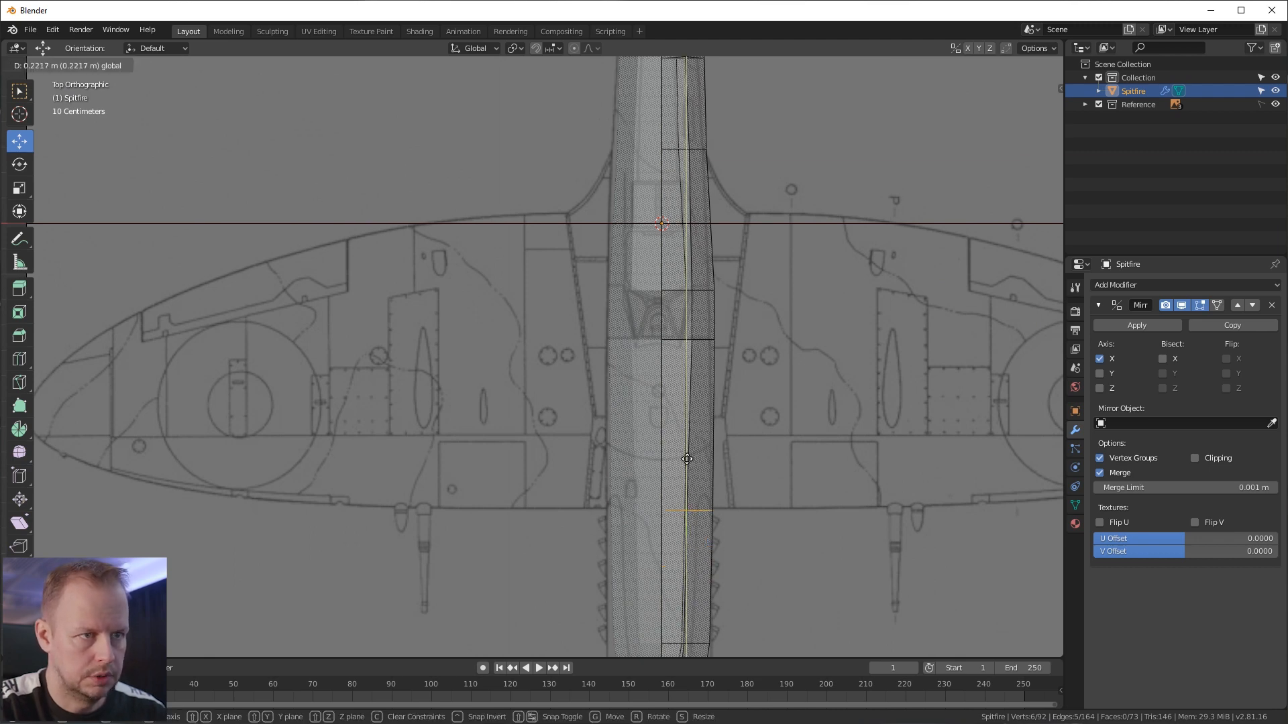
{"action": "left_click", "coordinate": [687, 459]}
Step: Extrude the three lower side faces between the wing-root edge loops in place
{"action": "middle_click_drag", "start_coordinate": [687, 459], "coordinate": [698, 384]}
{"action": "key", "text": "3"}
{"action": "middle_click_drag", "start_coordinate": [602, 403], "coordinate": [645, 333]}
{"action": "scroll", "coordinate": [624, 406], "scroll_direction": "up", "scroll_amount": 4}
{"action": "left_click", "coordinate": [680, 396]}
{"action": "left_click", "coordinate": [646, 333], "text": "shift"}
{"action": "left_click", "coordinate": [735, 342], "text": "shift"}
{"action": "middle_click_drag", "start_coordinate": [734, 343], "coordinate": [730, 96]}
{"action": "key", "text": "KP_7"}
{"action": "key", "text": "KP_1"}
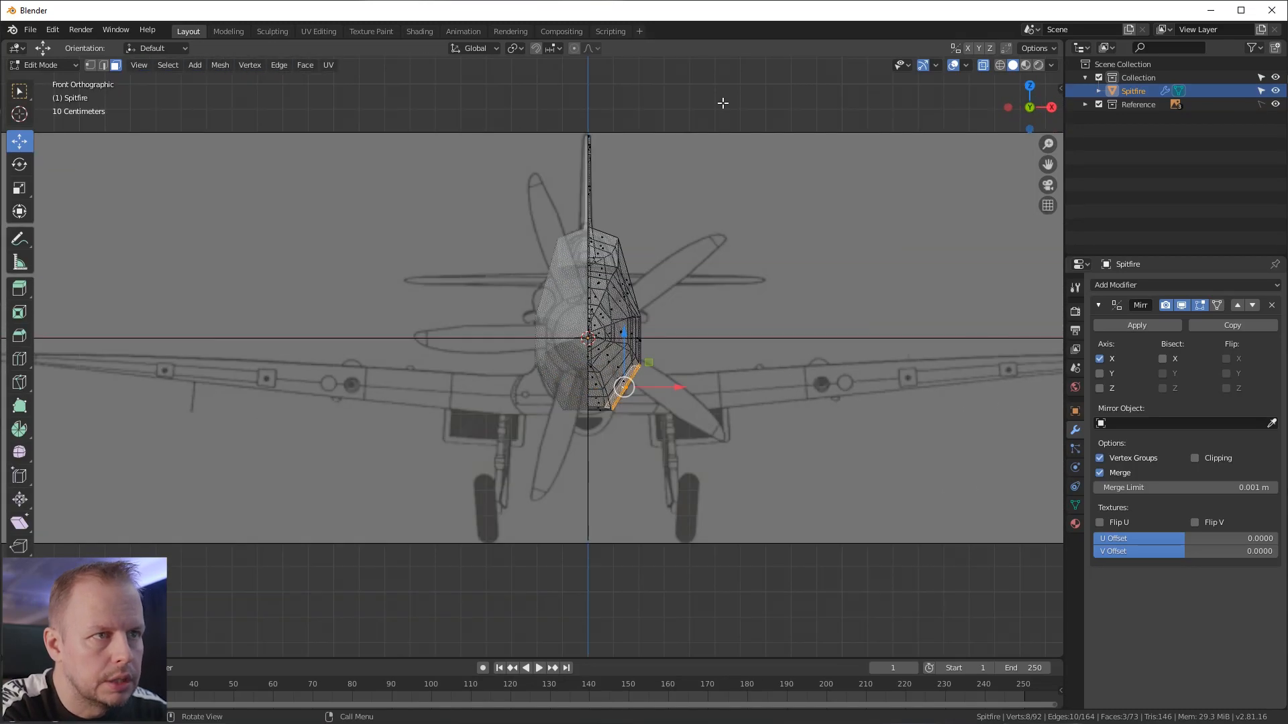
{"action": "middle_click_drag", "start_coordinate": [730, 322], "coordinate": [671, 381]}
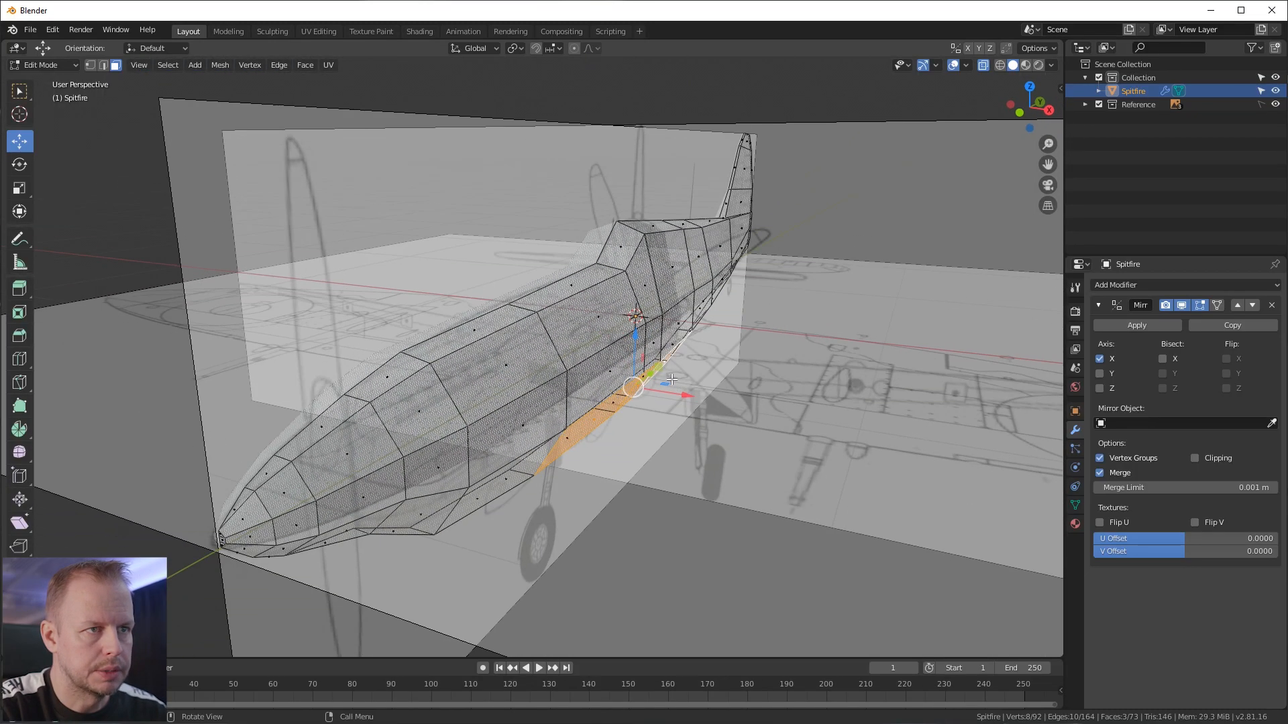
{"action": "key", "text": "e"}
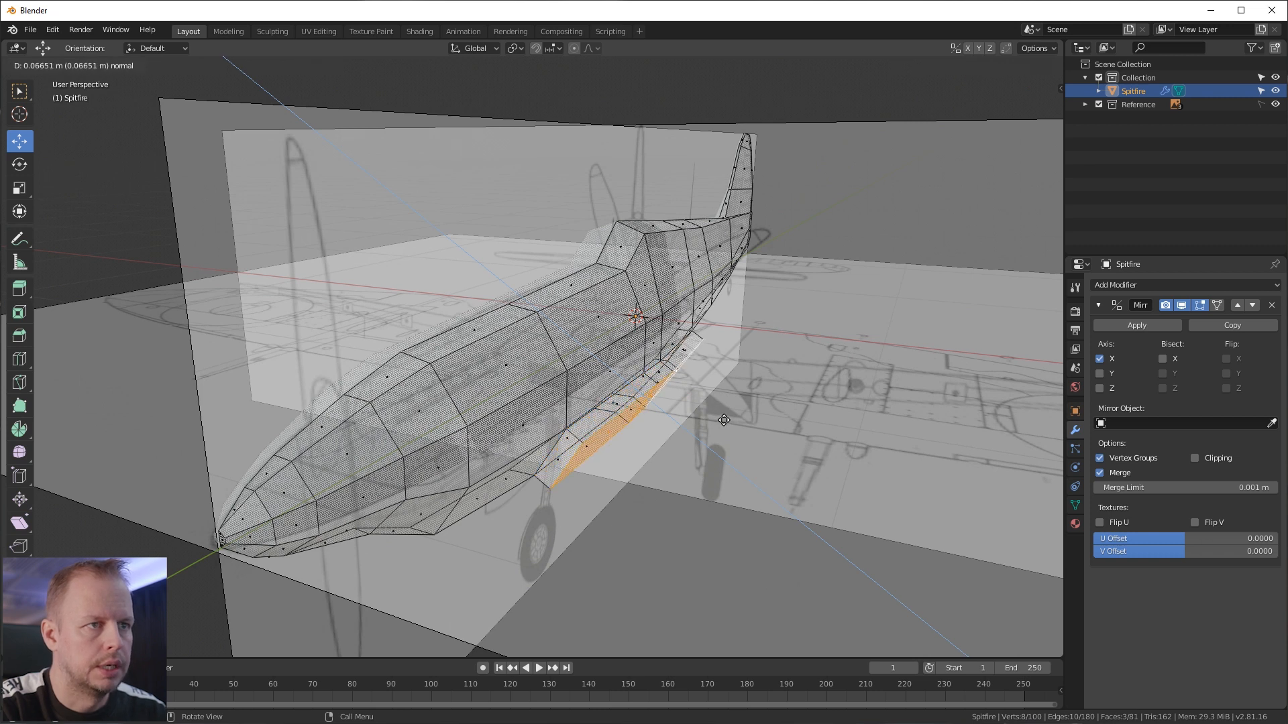
{"action": "left_click", "coordinate": [720, 428]}
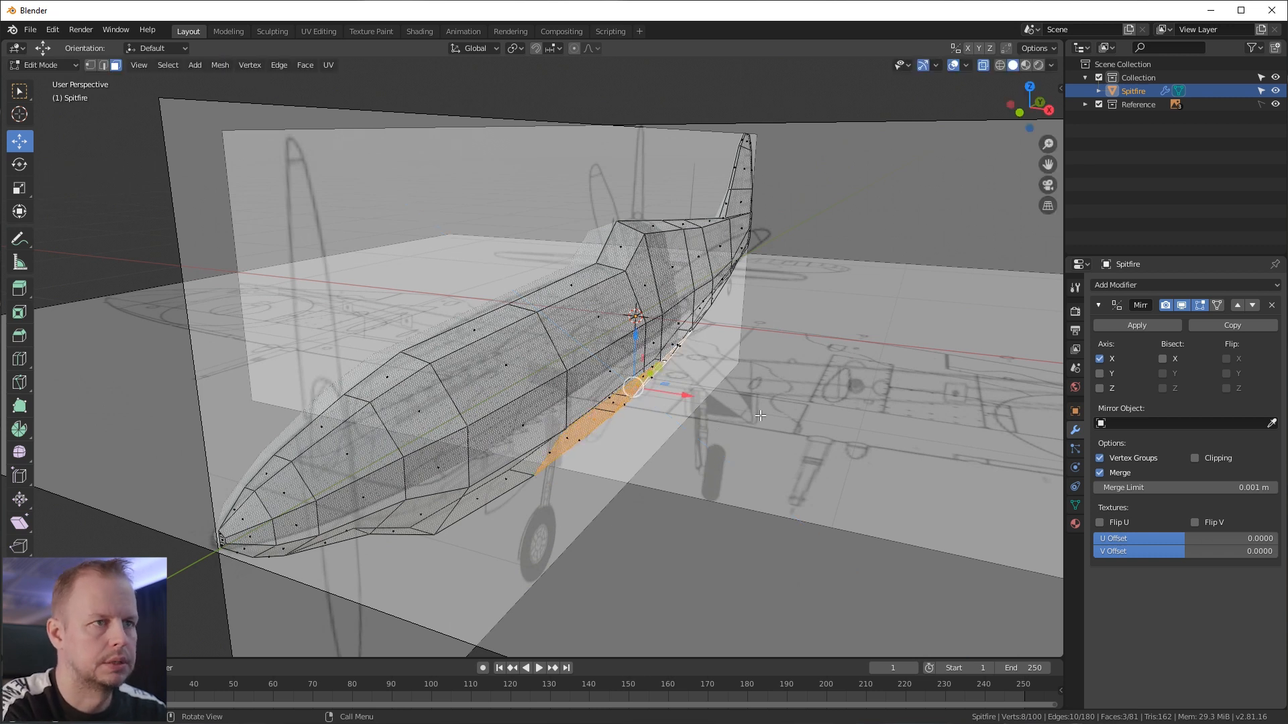
Step: Move the extruded wing-root faces outward along X in the front view and rotate them about -38° to stand nearly vertical
{"action": "key", "text": "KP_1"}
{"action": "left_click_drag", "start_coordinate": [679, 388], "coordinate": [722, 388]}
{"action": "key", "text": "s"}
{"action": "key", "text": "x"}
{"action": "key", "text": "0"}
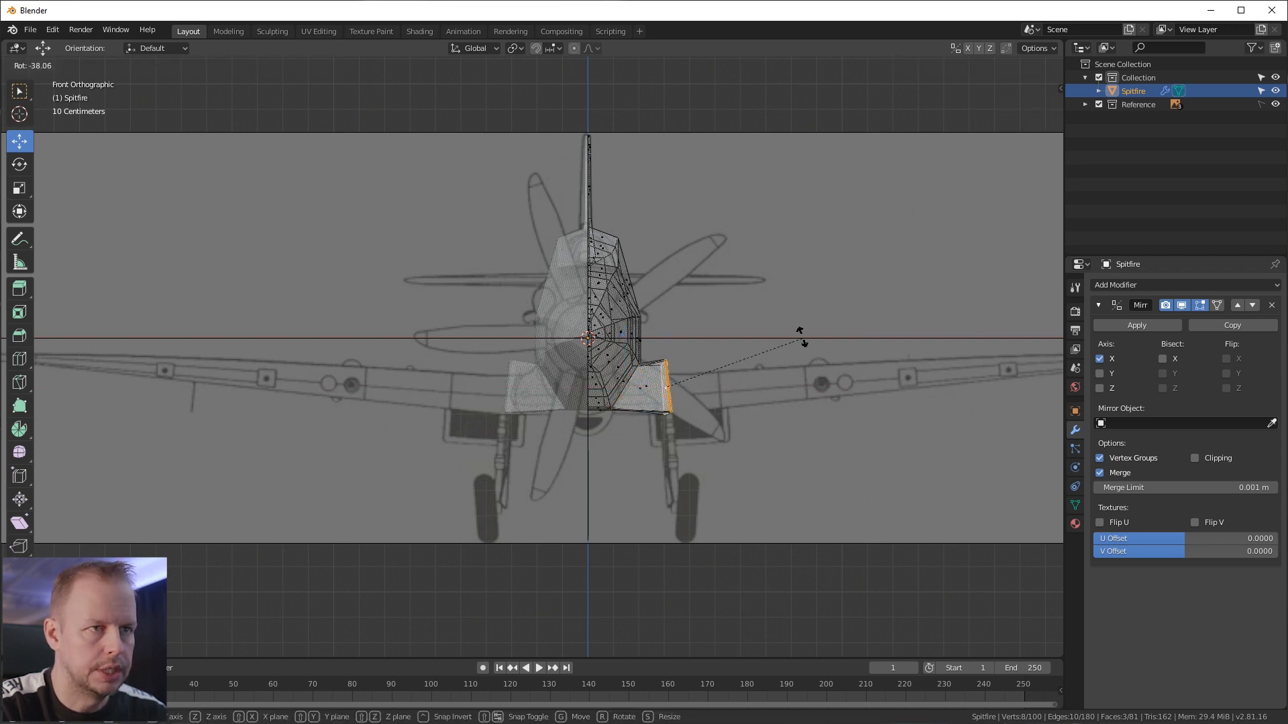
{"action": "key", "text": "Return"}
Step: Scale the wing-root end faces to about 0.74 along Z and lower them about 0.02 m to match the wing thickness
{"action": "key", "text": "s"}
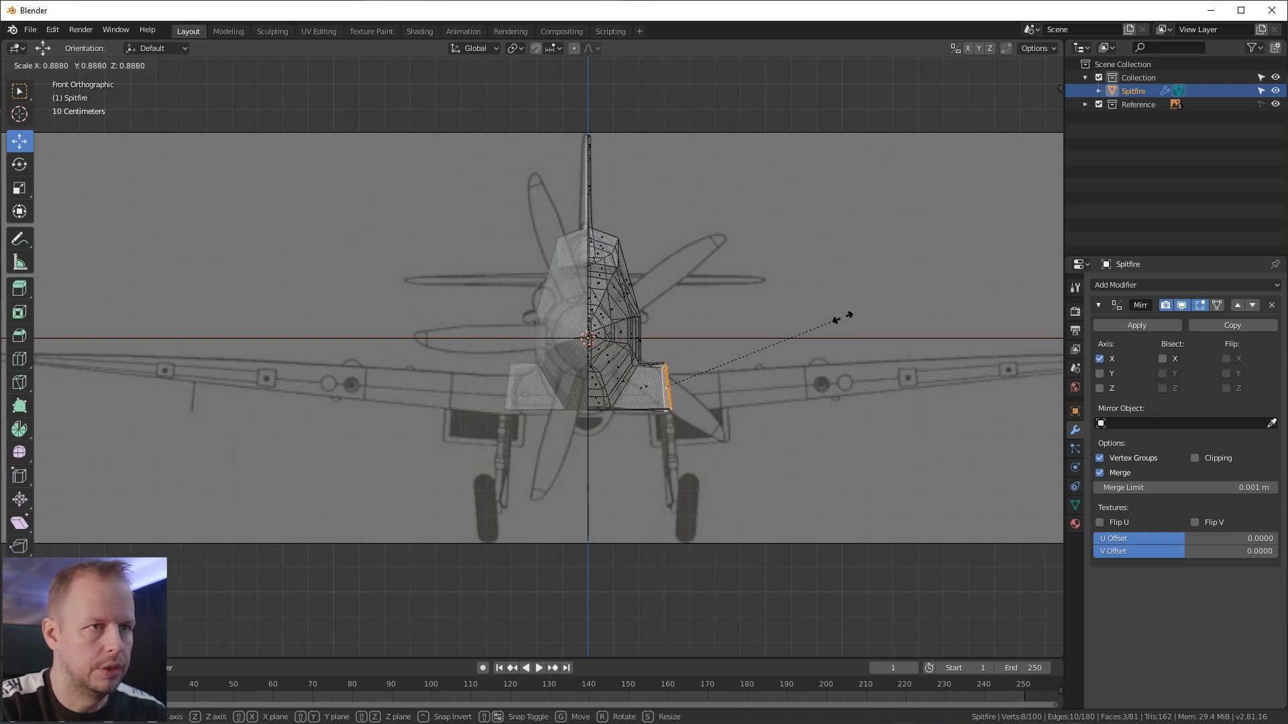
{"action": "key", "text": "z"}
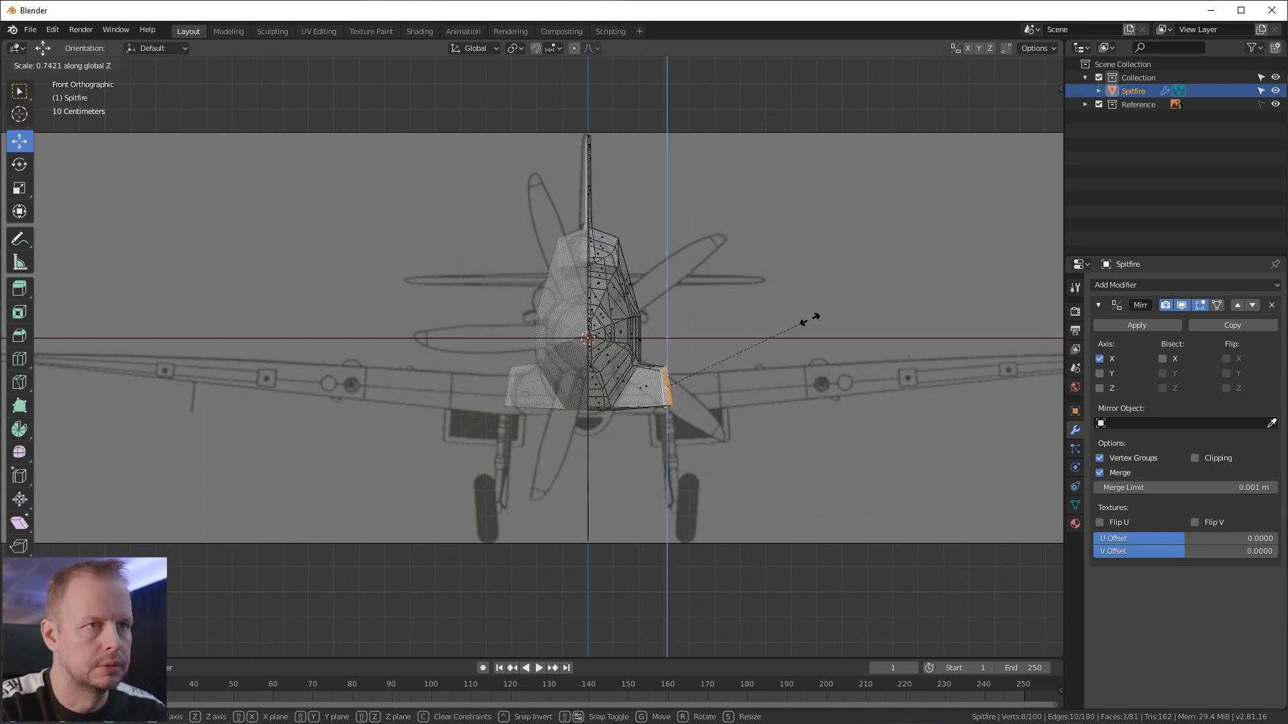
{"action": "key", "text": "Return"}
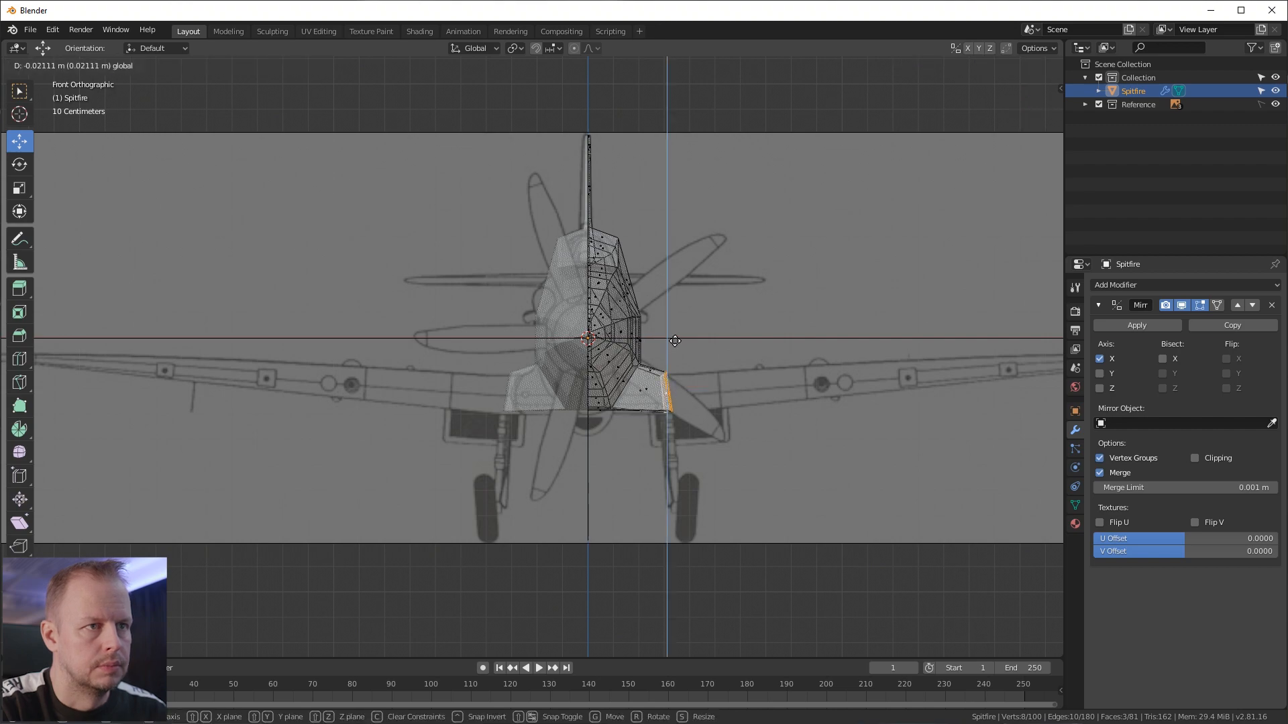
Step: Move the outer rear edge of the wing root forward along Y to the trailing-edge corner of the top-view drawing
{"action": "middle_click_drag", "start_coordinate": [670, 335], "coordinate": [793, 448]}
{"action": "key", "text": "2"}
{"action": "left_click", "coordinate": [793, 448]}
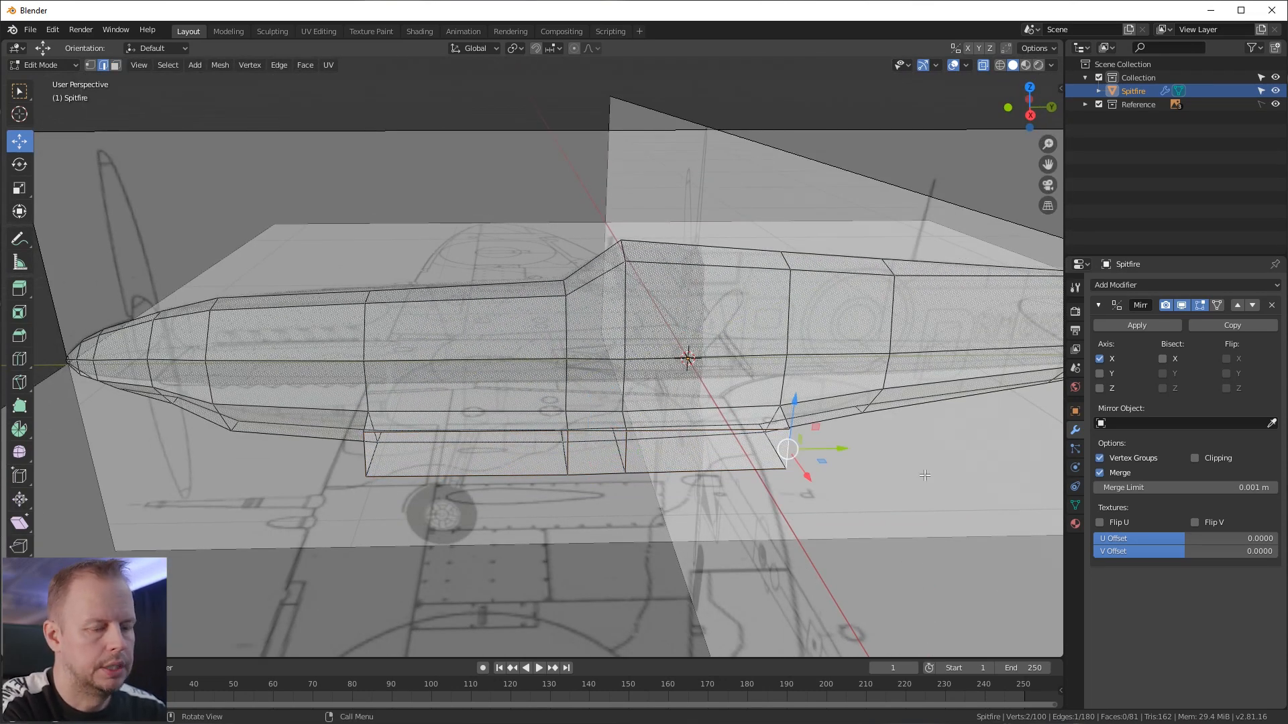
{"action": "key", "text": "KP_7"}
{"action": "left_click_drag", "start_coordinate": [662, 94], "coordinate": [705, 199]}
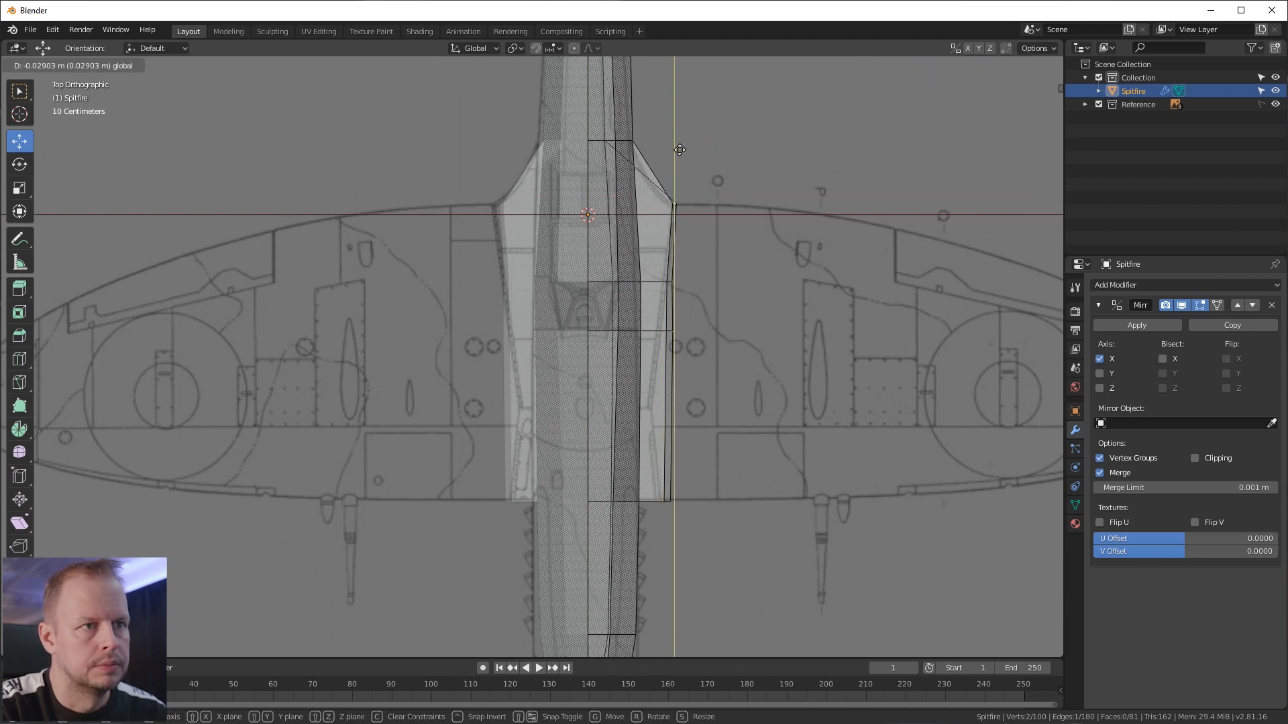
Step: Turn off X-ray and extrude the three outer wing-root faces outward to form the inner wing section in the top view
{"action": "middle_click_drag", "start_coordinate": [674, 198], "coordinate": [754, 415]}
{"action": "key", "text": "3"}
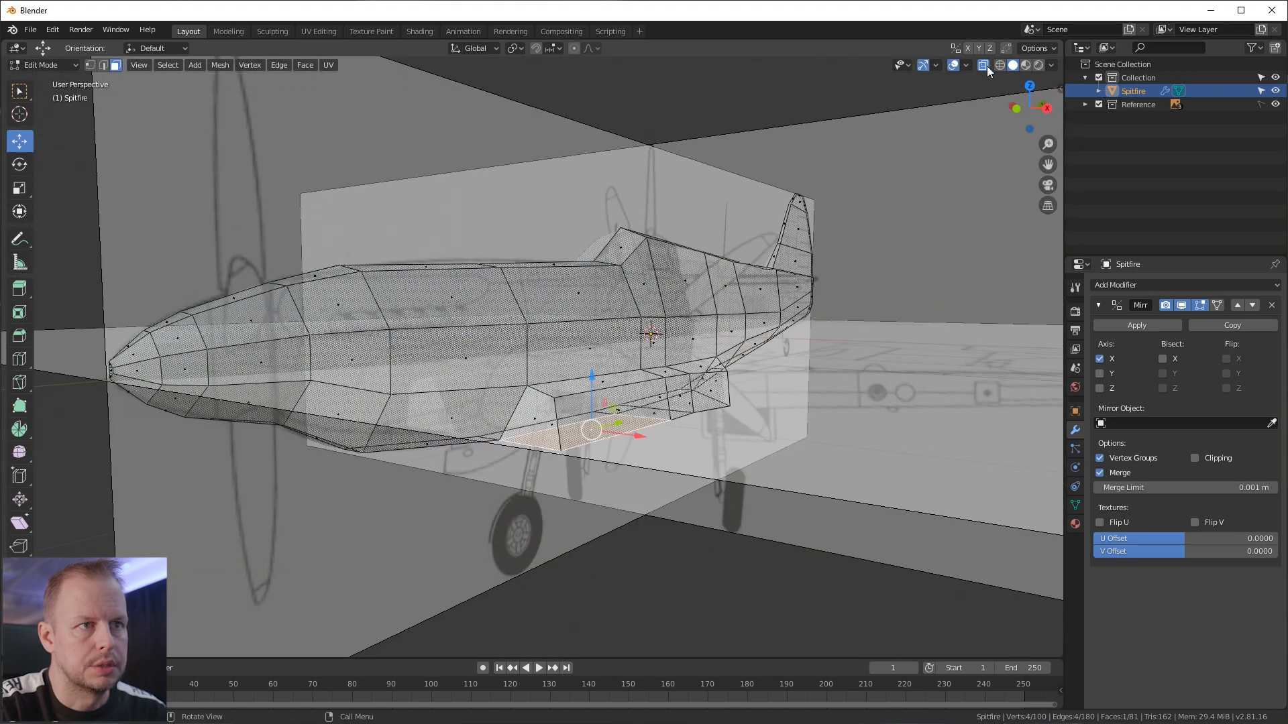
{"action": "left_click", "coordinate": [985, 69]}
{"action": "middle_click_drag", "start_coordinate": [604, 429], "coordinate": [629, 416]}
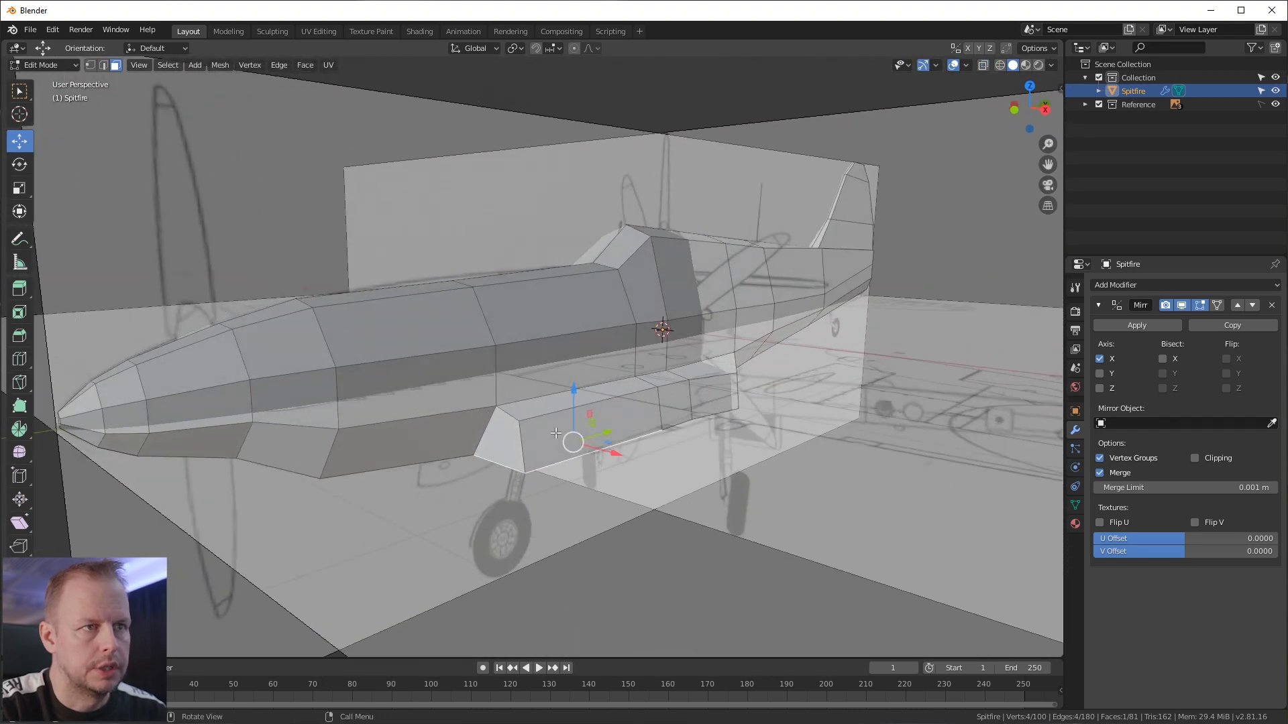
{"action": "left_click", "coordinate": [630, 417]}
{"action": "left_click", "coordinate": [678, 400], "text": "shift"}
{"action": "left_click", "coordinate": [721, 386], "text": "shift"}
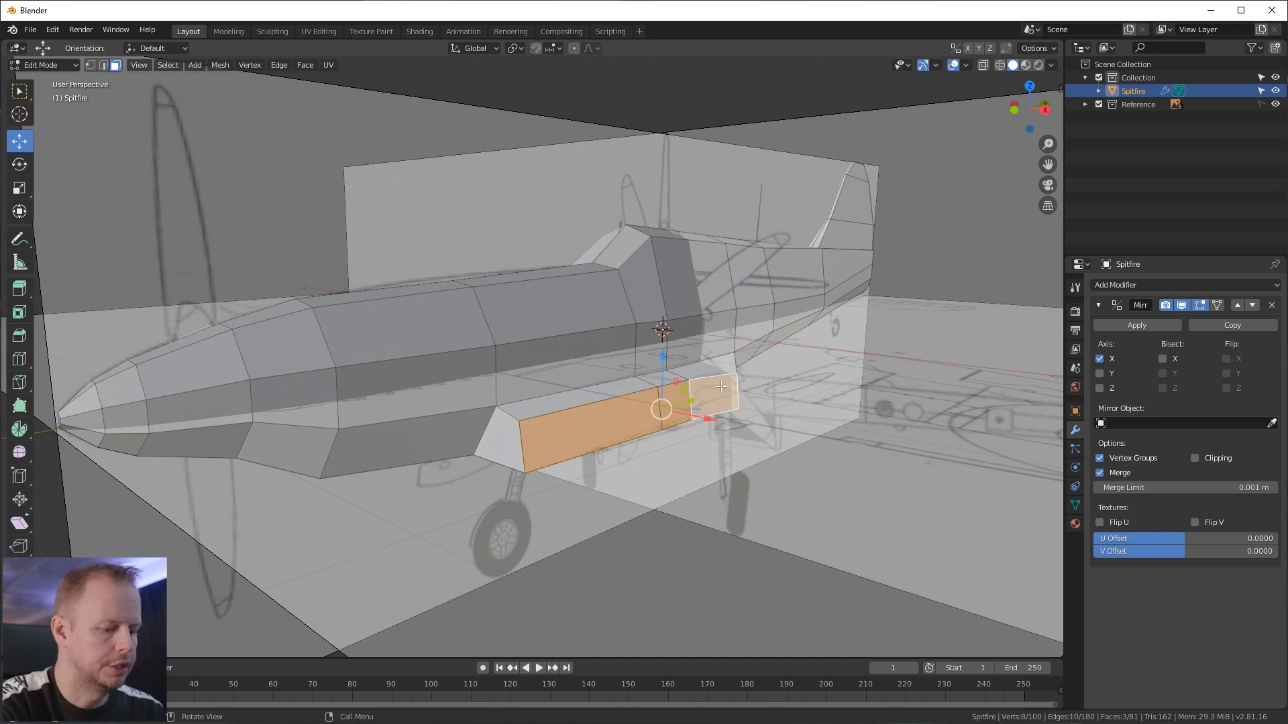
{"action": "key", "text": "KP_7"}
{"action": "middle_click_drag", "start_coordinate": [860, 366], "coordinate": [689, 353], "text": "shift"}
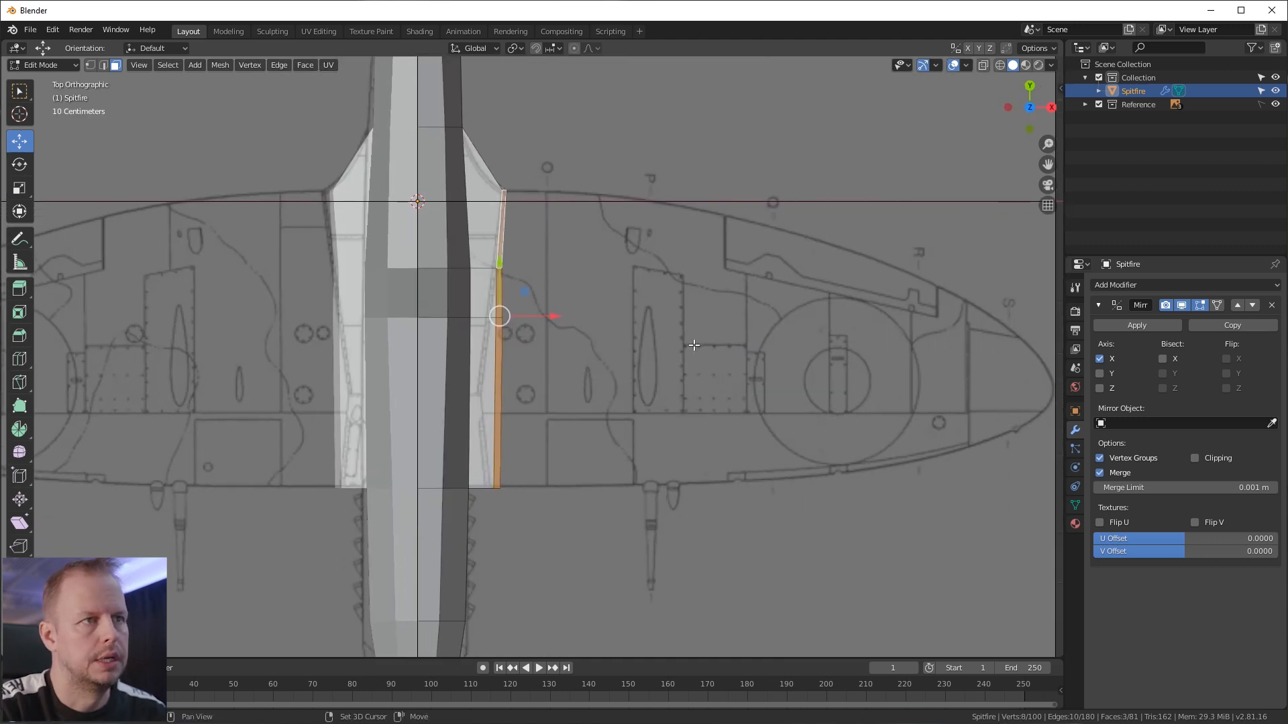
{"action": "key", "text": "e"}
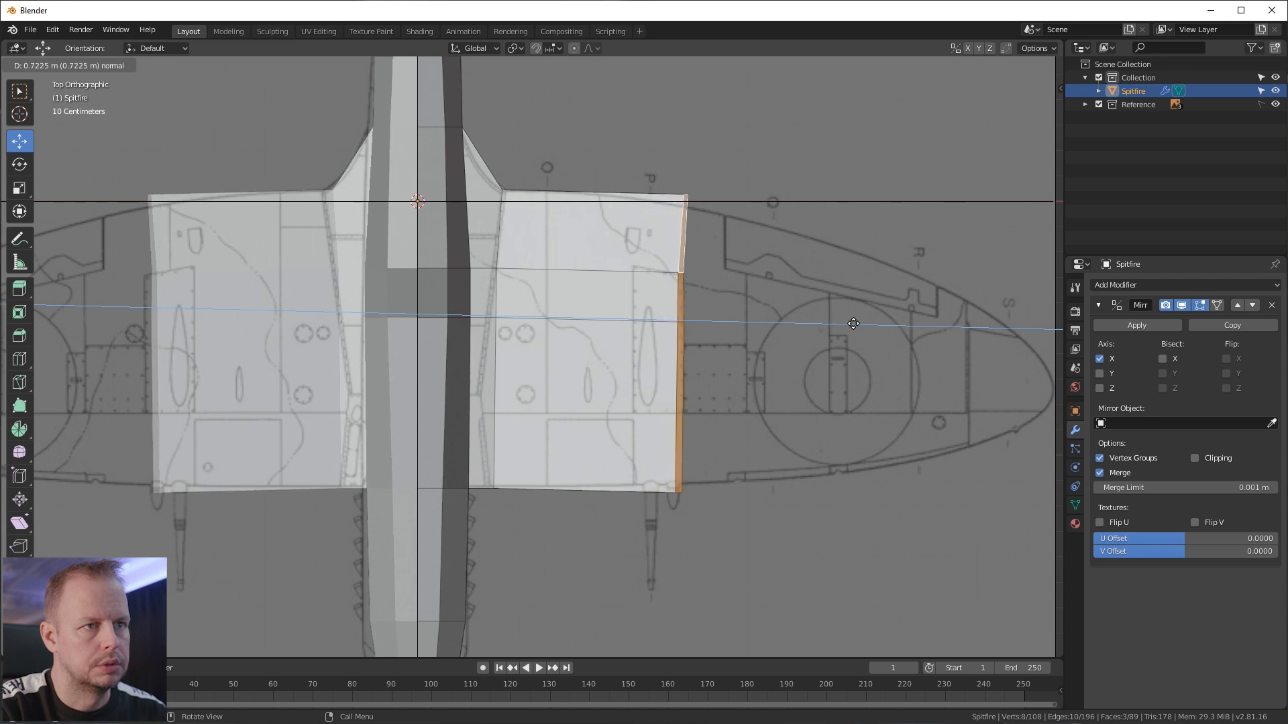
{"action": "left_click", "coordinate": [860, 324]}
Step: Scale the inner wing section's end faces to about 0.93 and lower them about 0.05 m along Z to follow the front drawing
{"action": "key", "text": "s"}
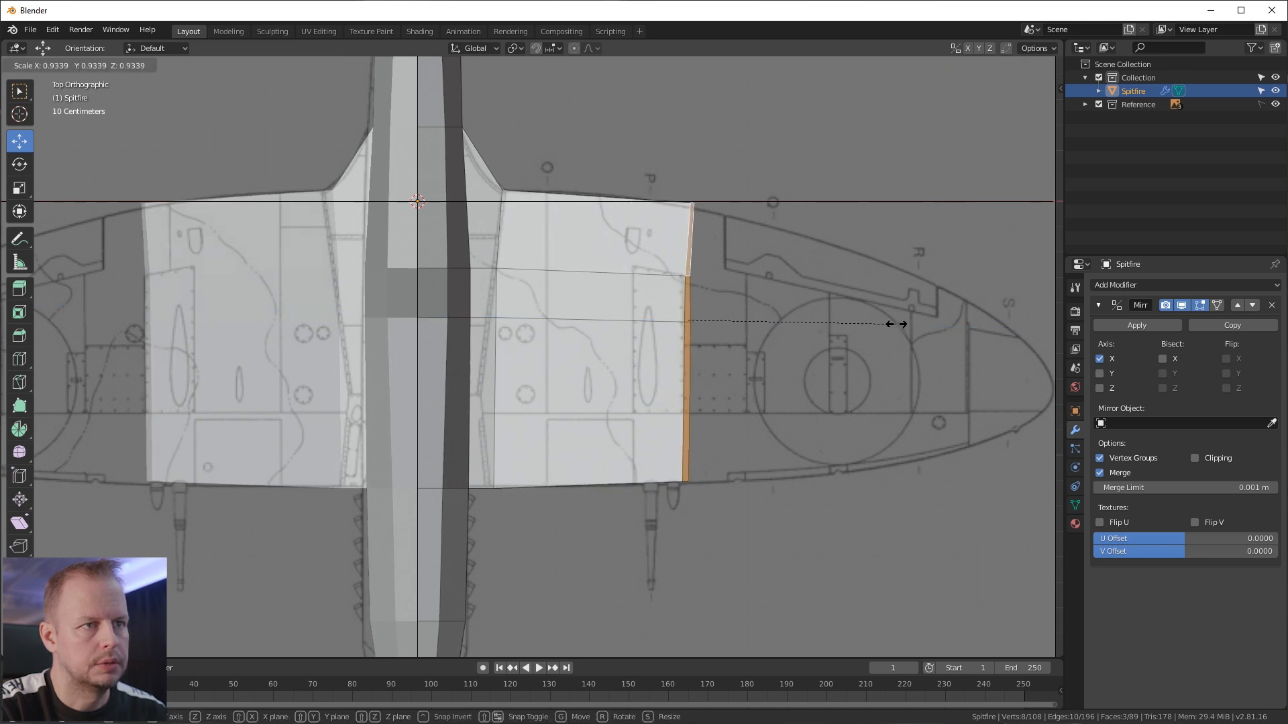
{"action": "left_click", "coordinate": [853, 341]}
{"action": "key", "text": "KP_1"}
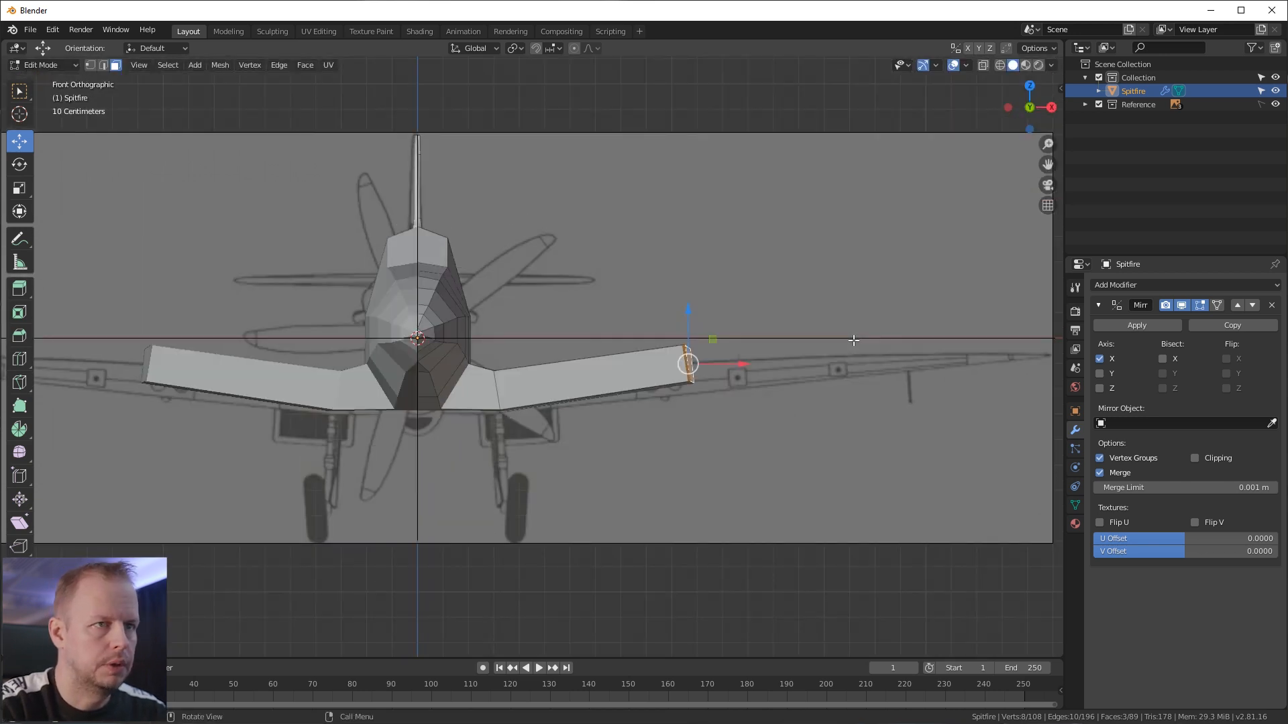
{"action": "key", "text": "g"}
{"action": "key", "text": "z"}
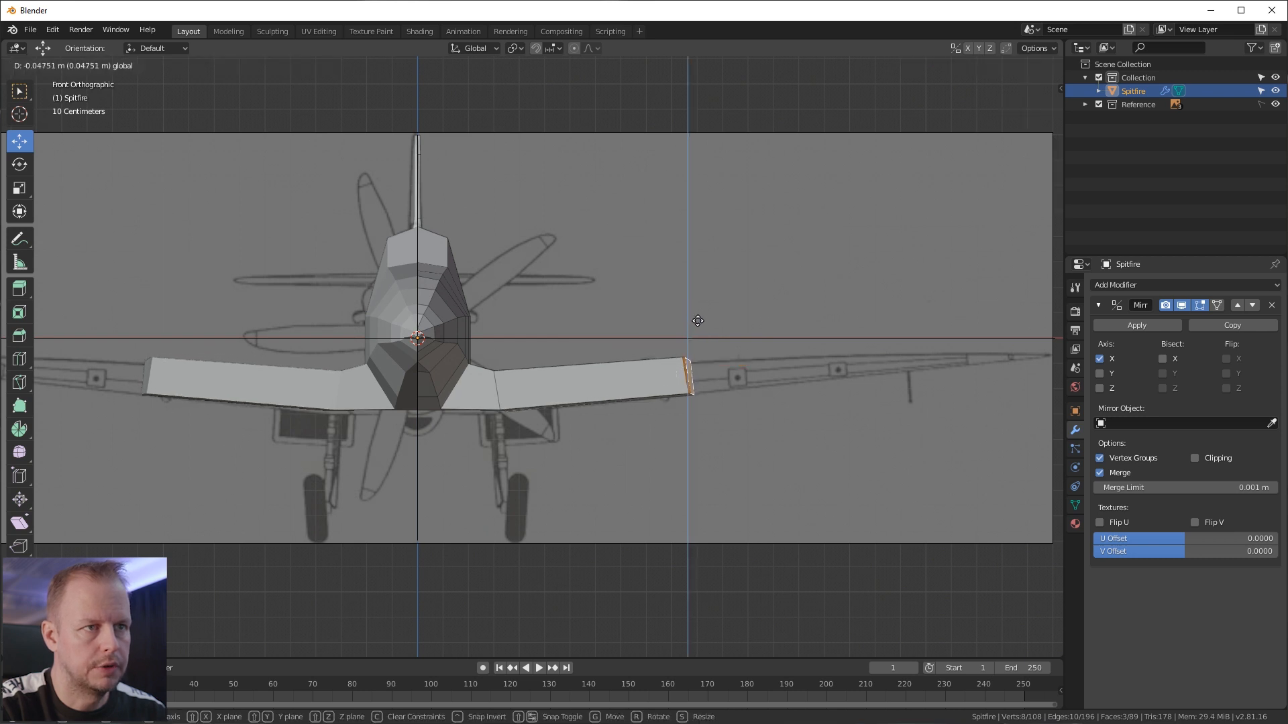
{"action": "left_click", "coordinate": [705, 322]}
Step: Scale the inner section's end faces to about 0.97 along Y and shift them forward about 0.016 m in the top view
{"action": "key", "text": "KP_7"}
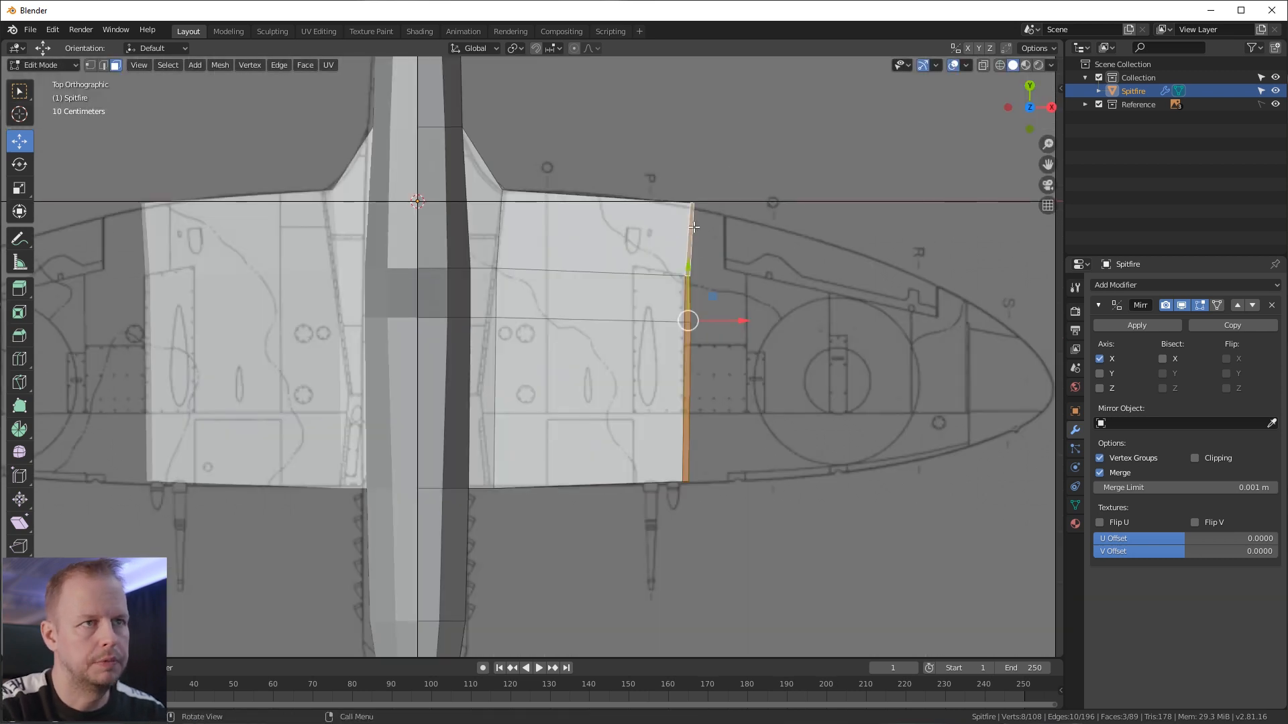
{"action": "key", "text": "s"}
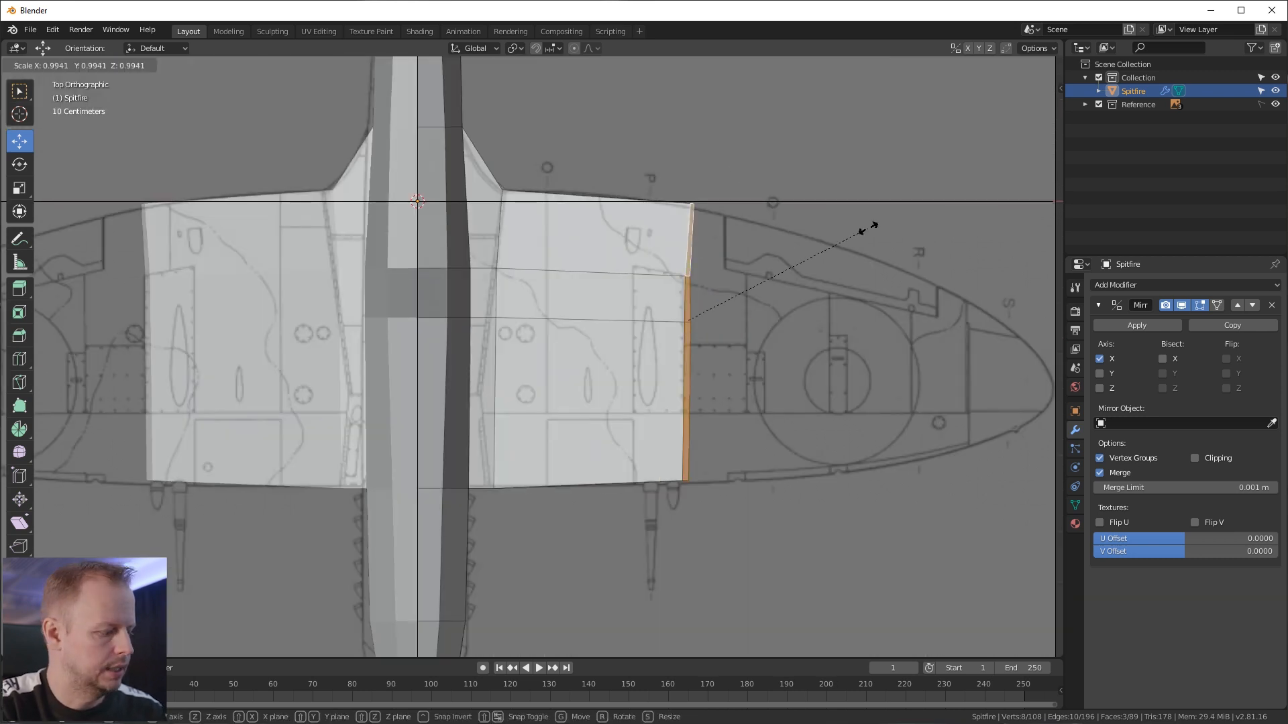
{"action": "key", "text": "y"}
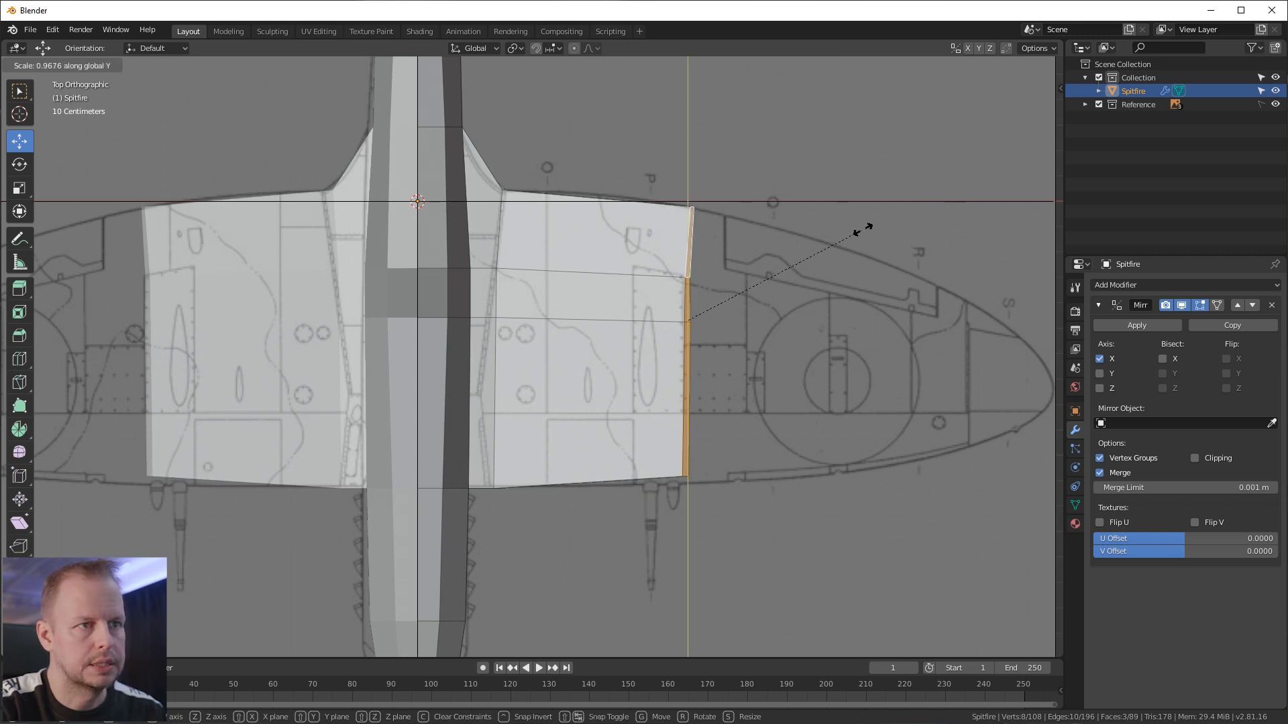
{"action": "left_click", "coordinate": [865, 229]}
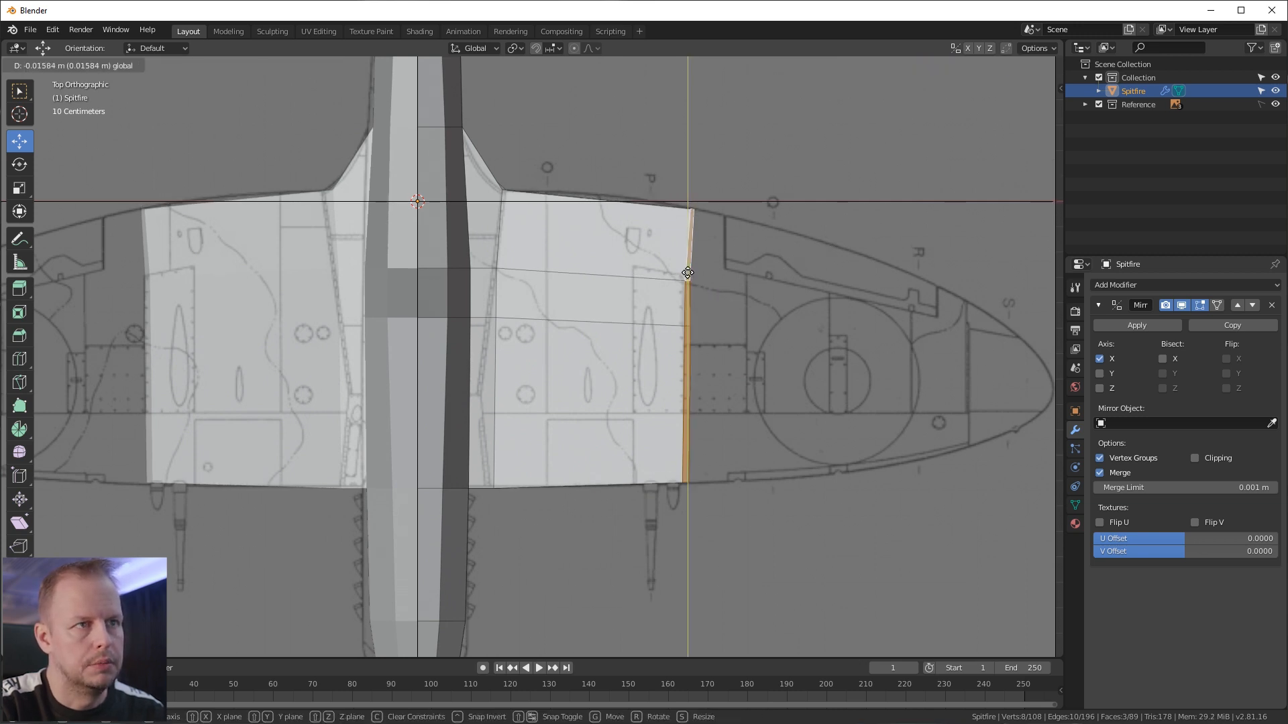
Step: Extrude the wing's end faces outward into a second section and lower them along Z to follow the front drawing
{"action": "key", "text": "e"}
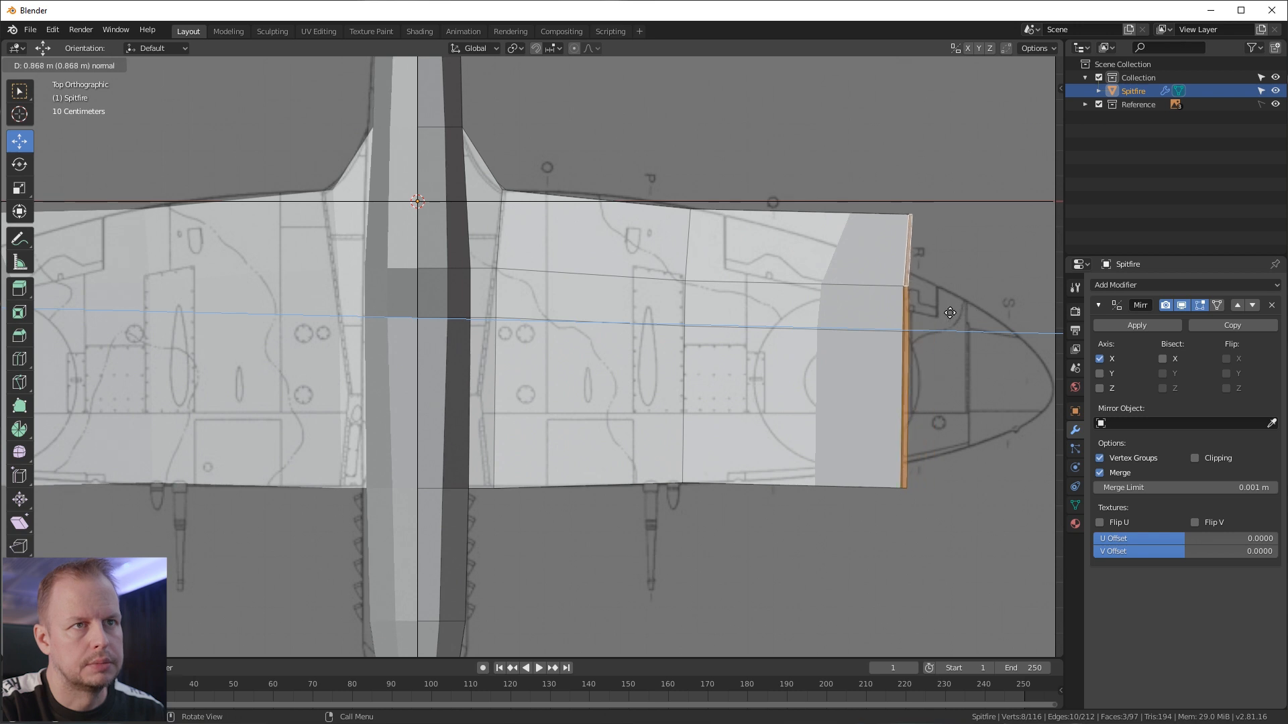
{"action": "left_click", "coordinate": [939, 315]}
{"action": "middle_click_drag", "start_coordinate": [939, 315], "coordinate": [936, 319]}
{"action": "key", "text": "KP_1"}
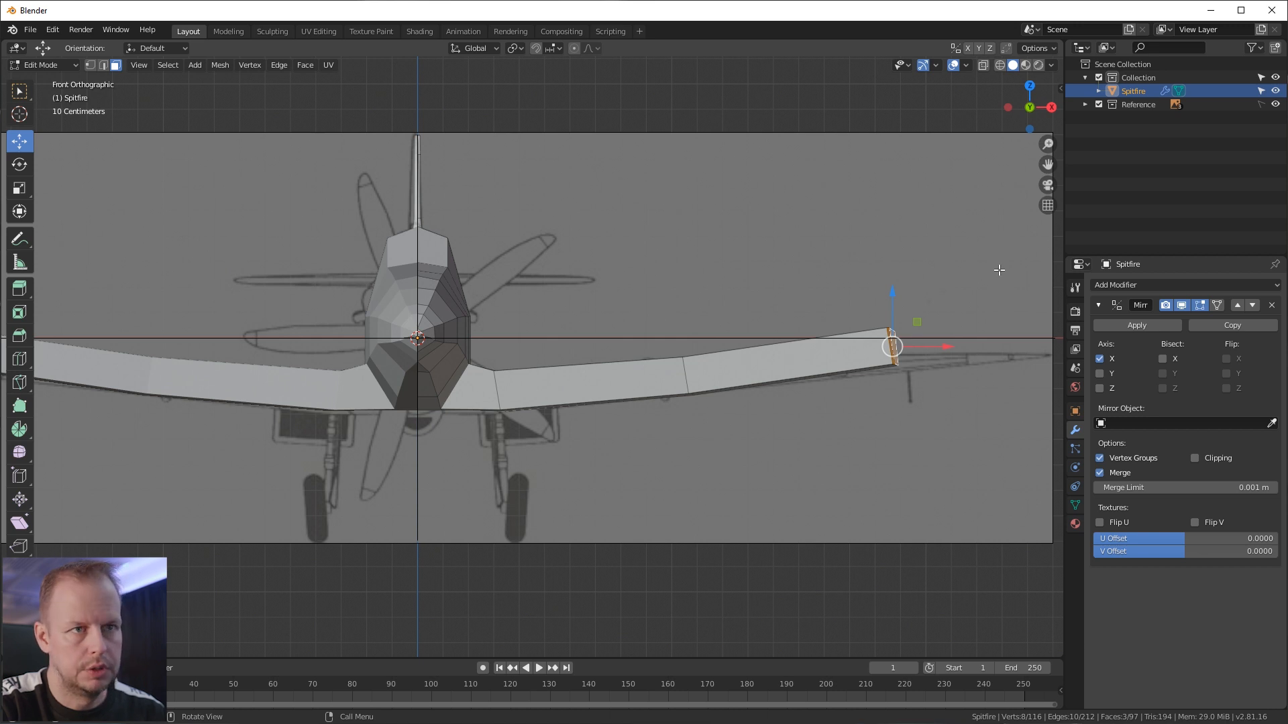
{"action": "key", "text": "g"}
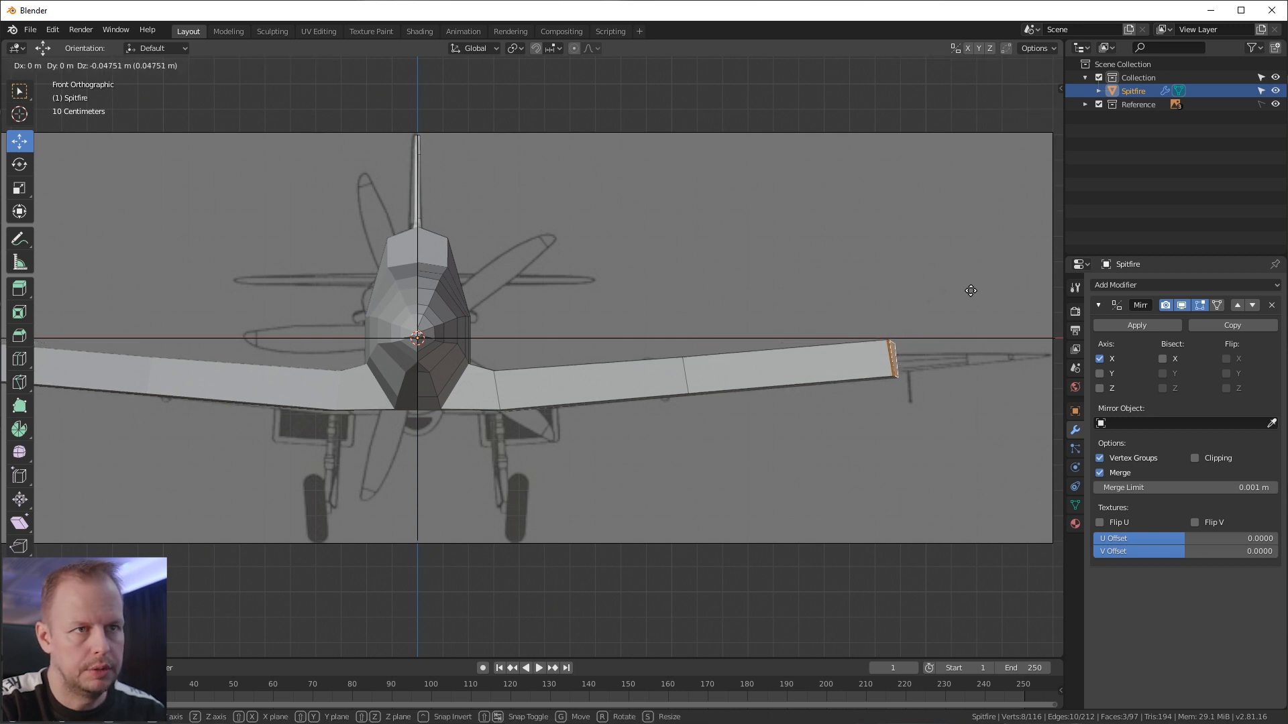
{"action": "left_click", "coordinate": [970, 290]}
Step: Shrink the second wing section's end faces evenly and stretch them along Y to meet the wing outline
{"action": "key", "text": "s"}
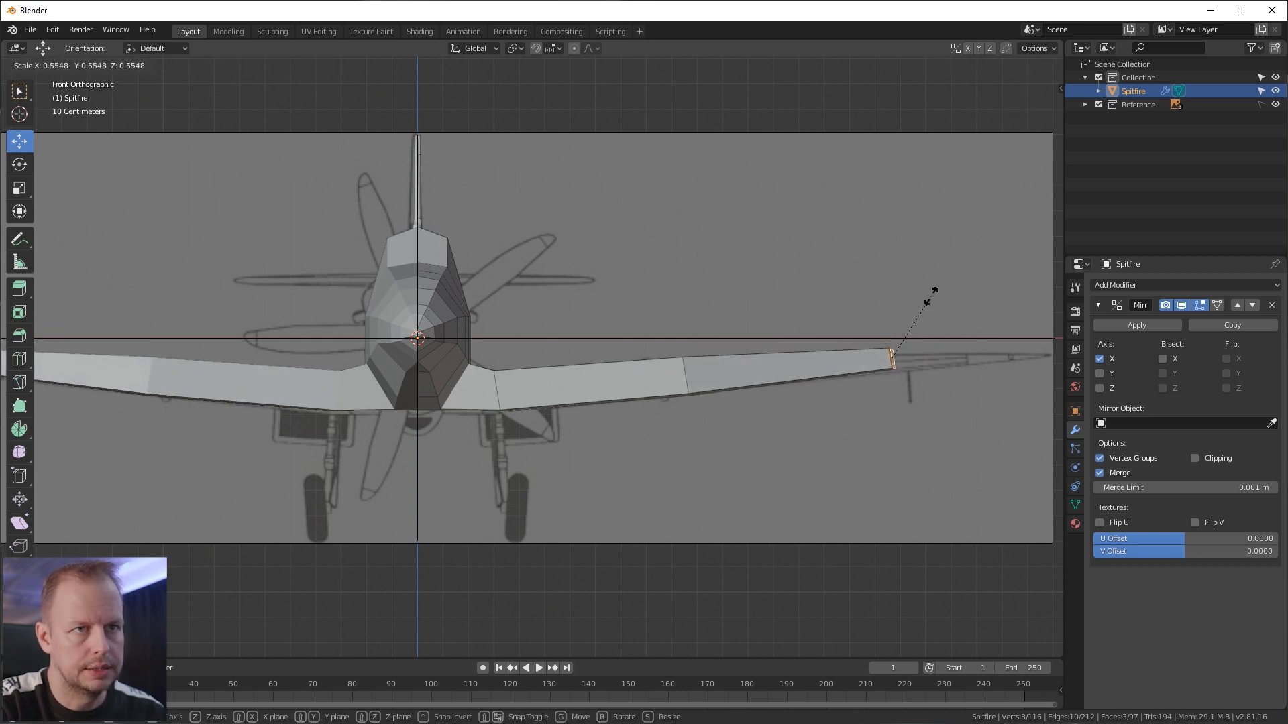
{"action": "left_click", "coordinate": [944, 294]}
{"action": "left_click_drag", "start_coordinate": [893, 309], "coordinate": [896, 302]}
{"action": "key", "text": "KP_7"}
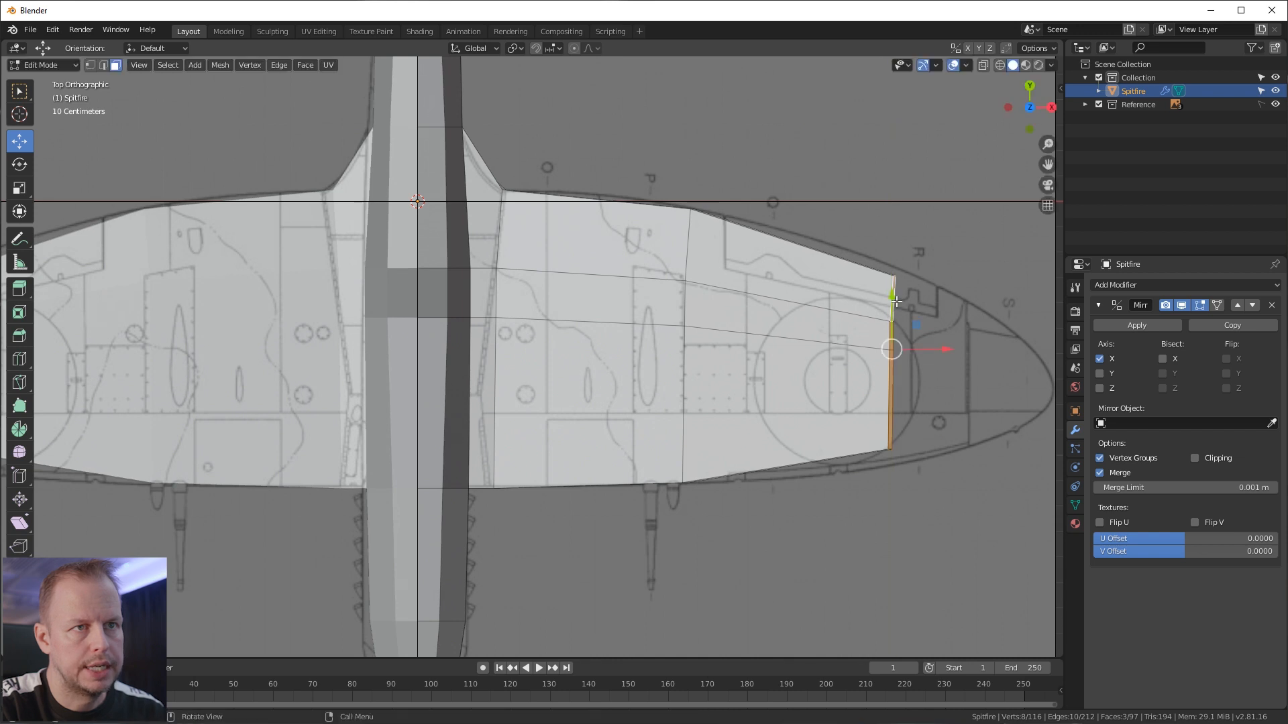
{"action": "key", "text": "s"}
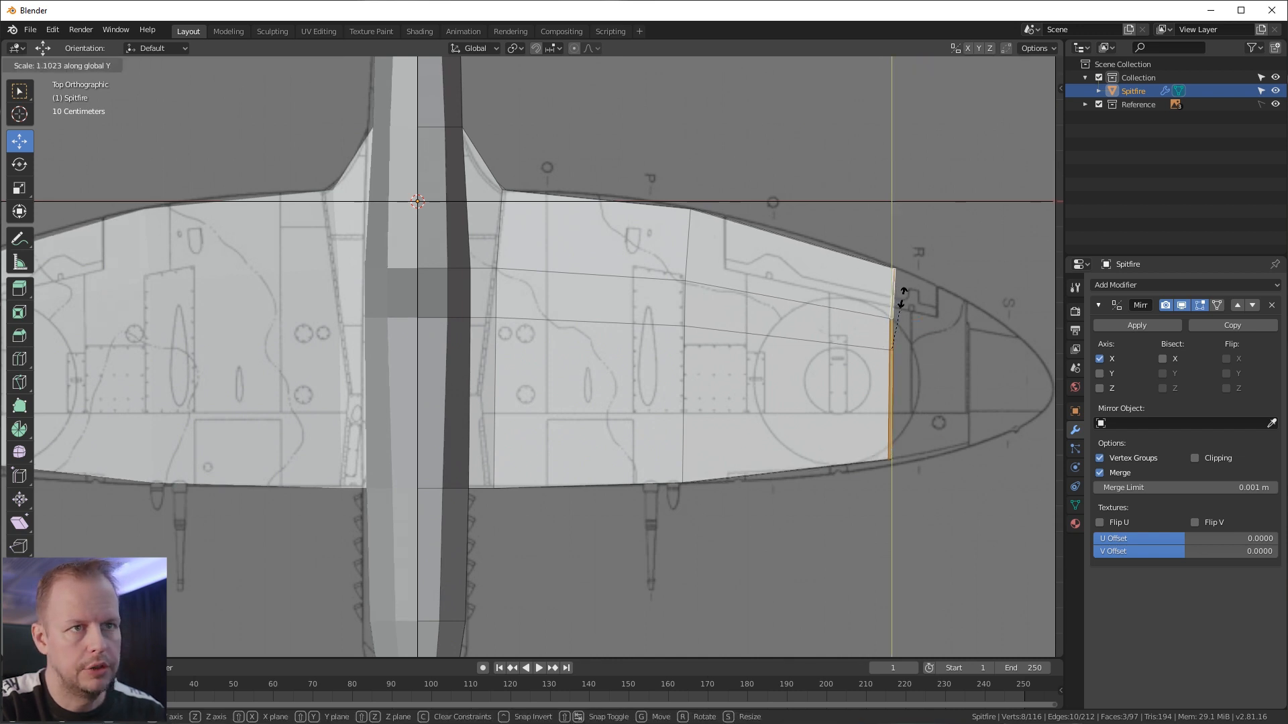
{"action": "left_click", "coordinate": [908, 294]}
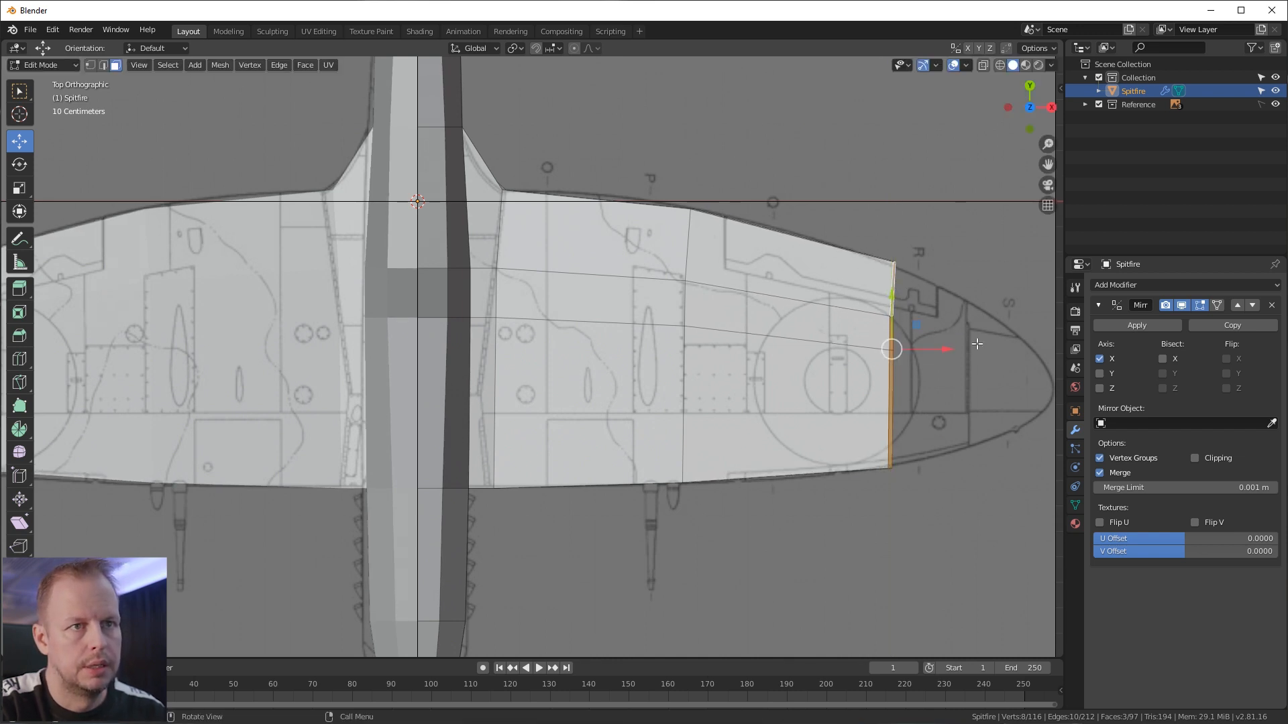
Step: Extrude the wing's end faces outward about 0.45 m into a third section and scale them to about 0.52
{"action": "middle_click_drag", "start_coordinate": [976, 344], "coordinate": [805, 328], "text": "shift"}
{"action": "key", "text": "e"}
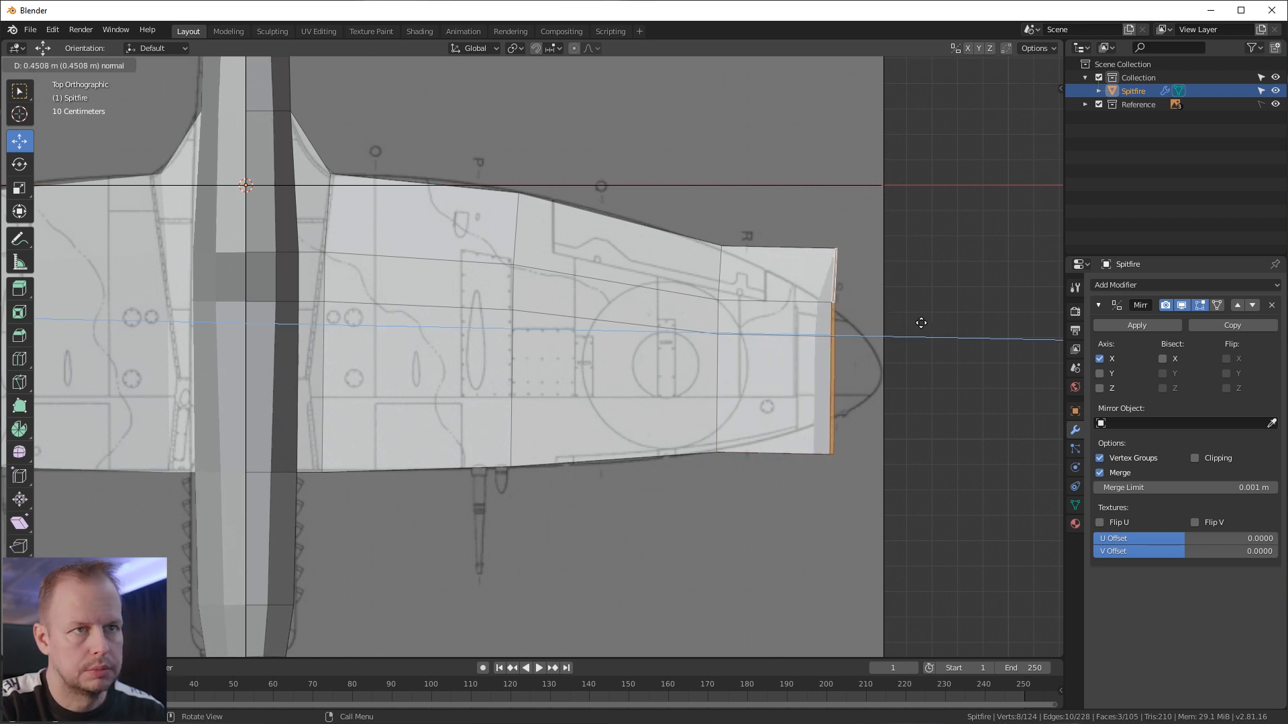
{"action": "left_click", "coordinate": [923, 322]}
{"action": "key", "text": "s"}
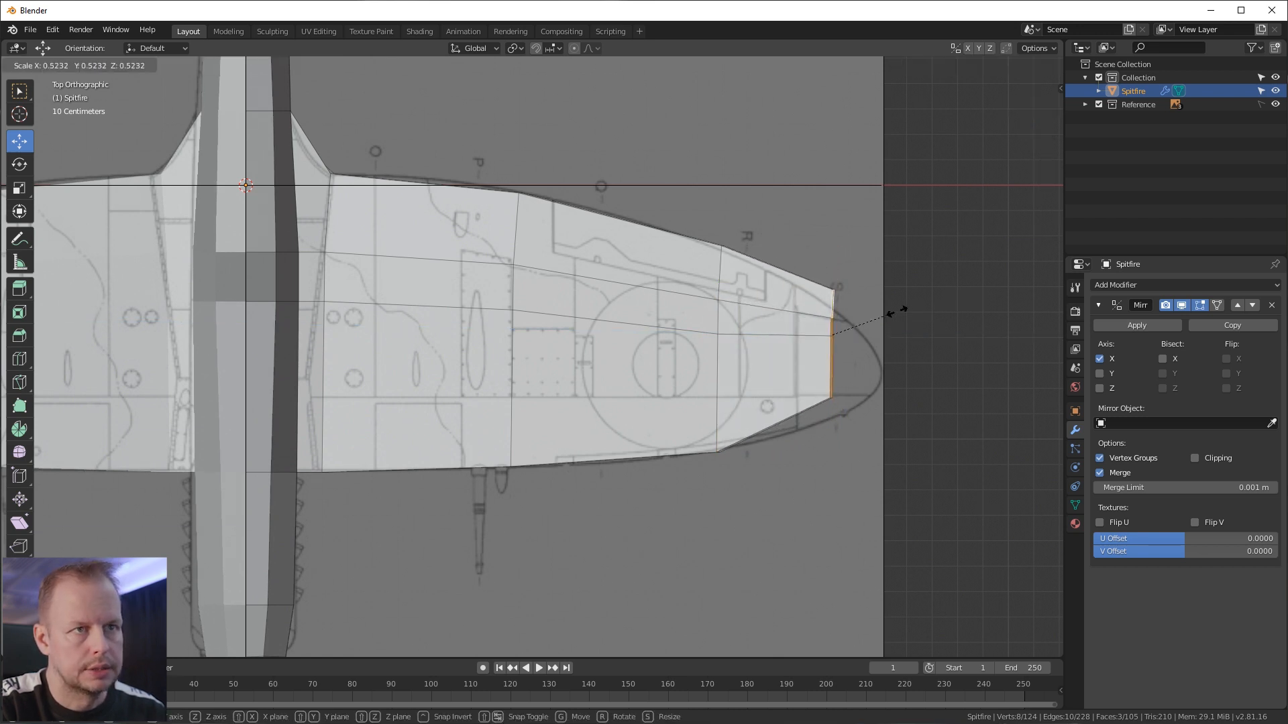
{"action": "left_click", "coordinate": [895, 310]}
Step: Shift the third section's end faces forward to the wing outline and lower them along Z to follow the front drawing
{"action": "key", "text": "g"}
{"action": "key", "text": "y"}
{"action": "left_click", "coordinate": [834, 295]}
{"action": "key", "text": "g"}
{"action": "left_click", "coordinate": [846, 297]}
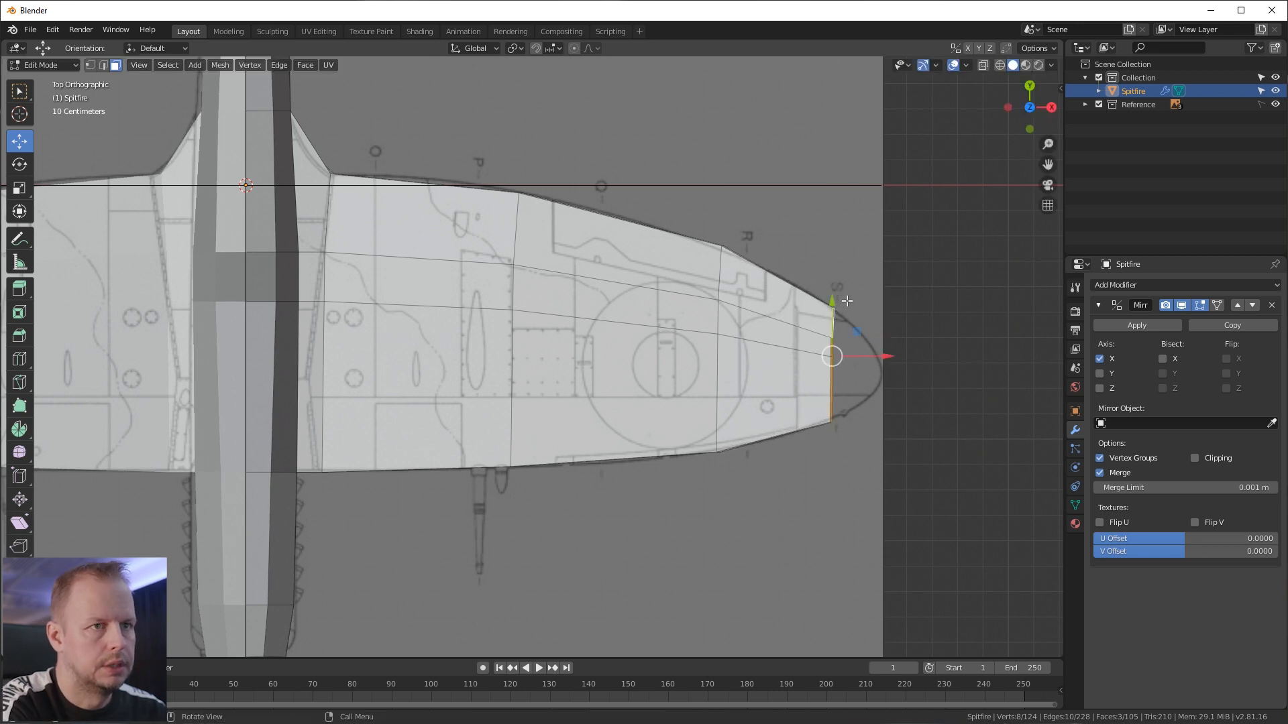
{"action": "key", "text": "KP_1"}
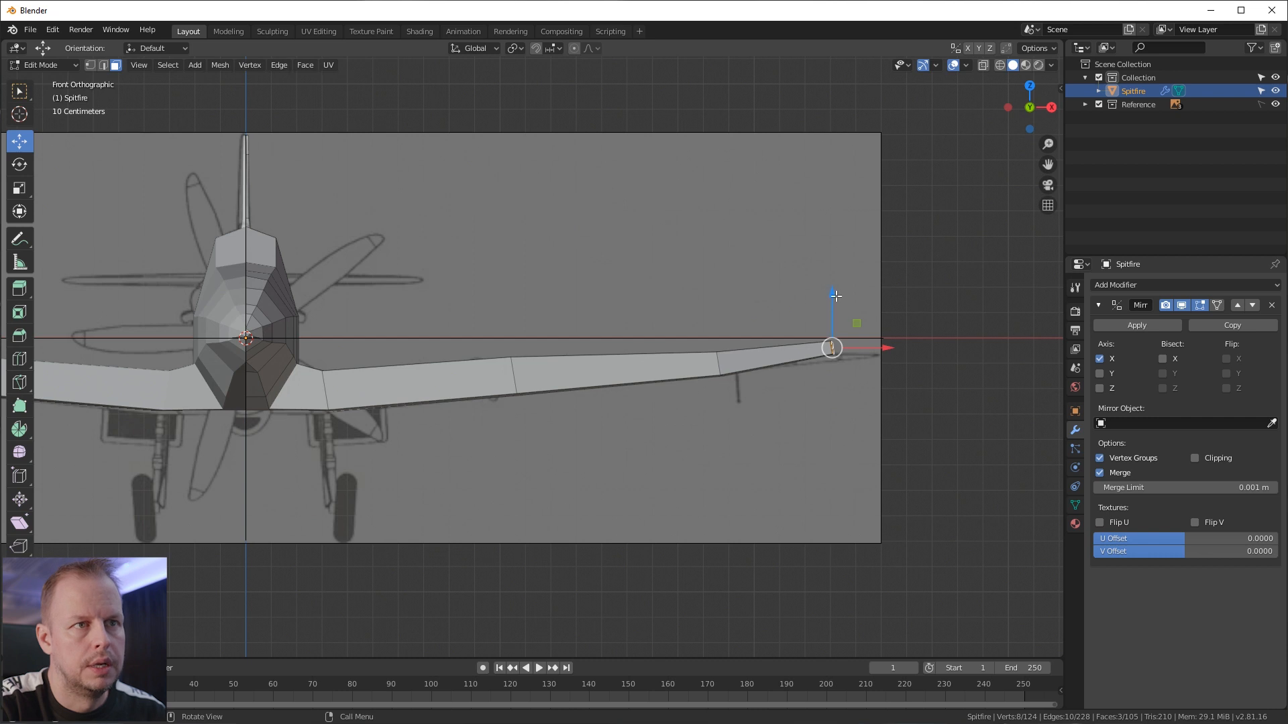
{"action": "key", "text": "g"}
{"action": "key", "text": "z"}
{"action": "left_click", "coordinate": [838, 305]}
Step: Extrude the wing's end faces out to the tip, shrink them and move them forward along Y onto the outline
{"action": "key", "text": "KP_7"}
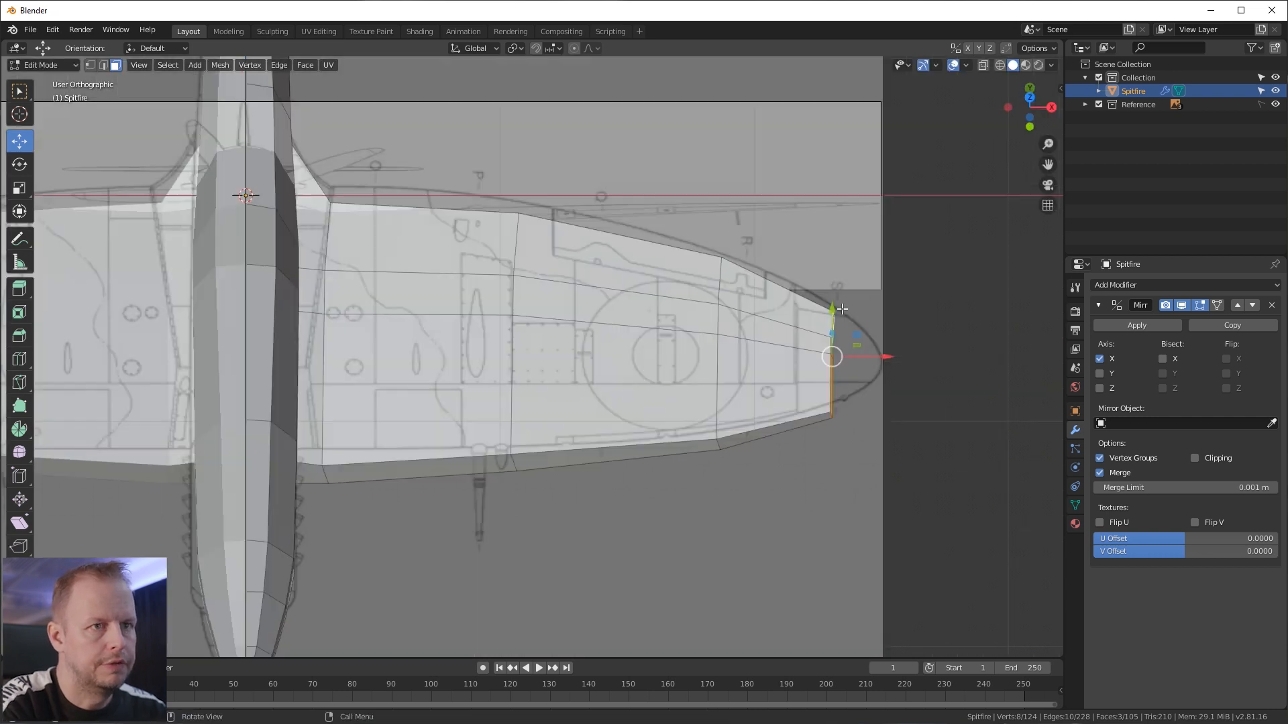
{"action": "key", "text": "e"}
{"action": "left_click", "coordinate": [914, 369]}
{"action": "key", "text": "s"}
{"action": "left_click", "coordinate": [902, 332]}
{"action": "left_click_drag", "start_coordinate": [883, 312], "coordinate": [882, 326]}
Step: Rotate the wingtip's end faces to follow the curved outline in the top drawing and nudge them into place
{"action": "key", "text": "r"}
{"action": "right_click", "coordinate": [926, 366]}
{"action": "key", "text": "r"}
{"action": "left_click", "coordinate": [935, 378]}
{"action": "key", "text": "g"}
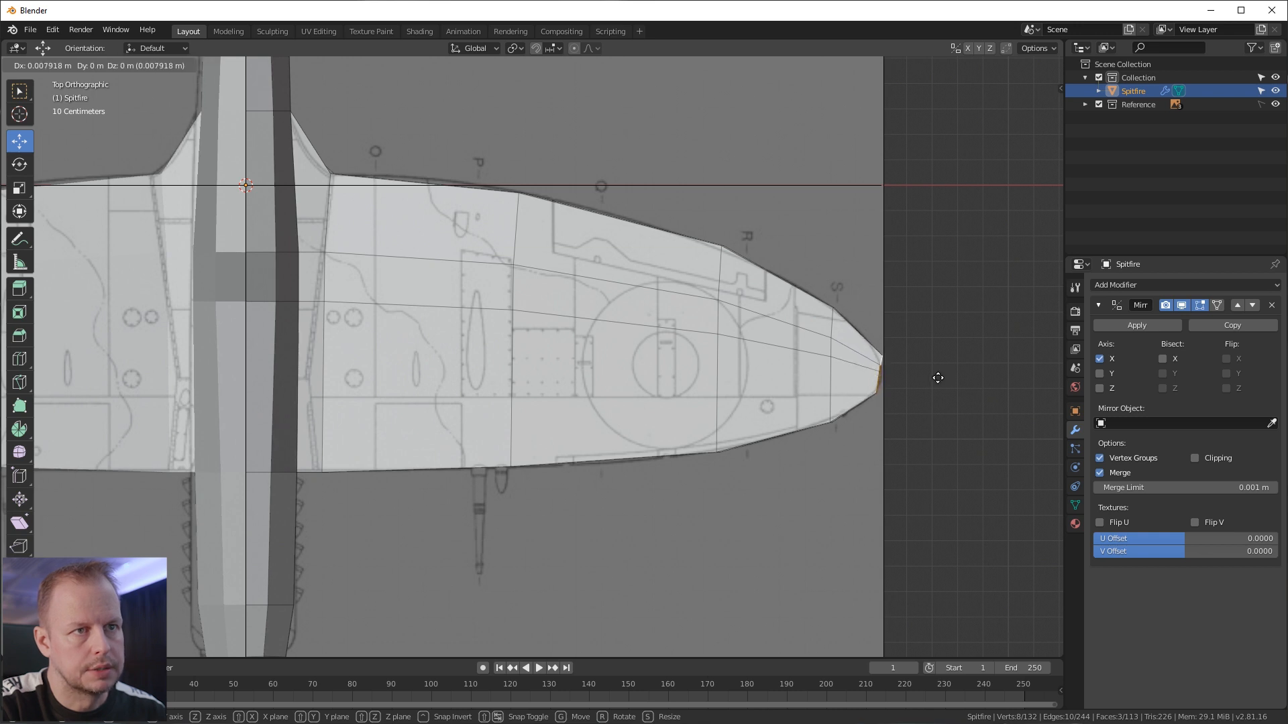
{"action": "left_click", "coordinate": [938, 377]}
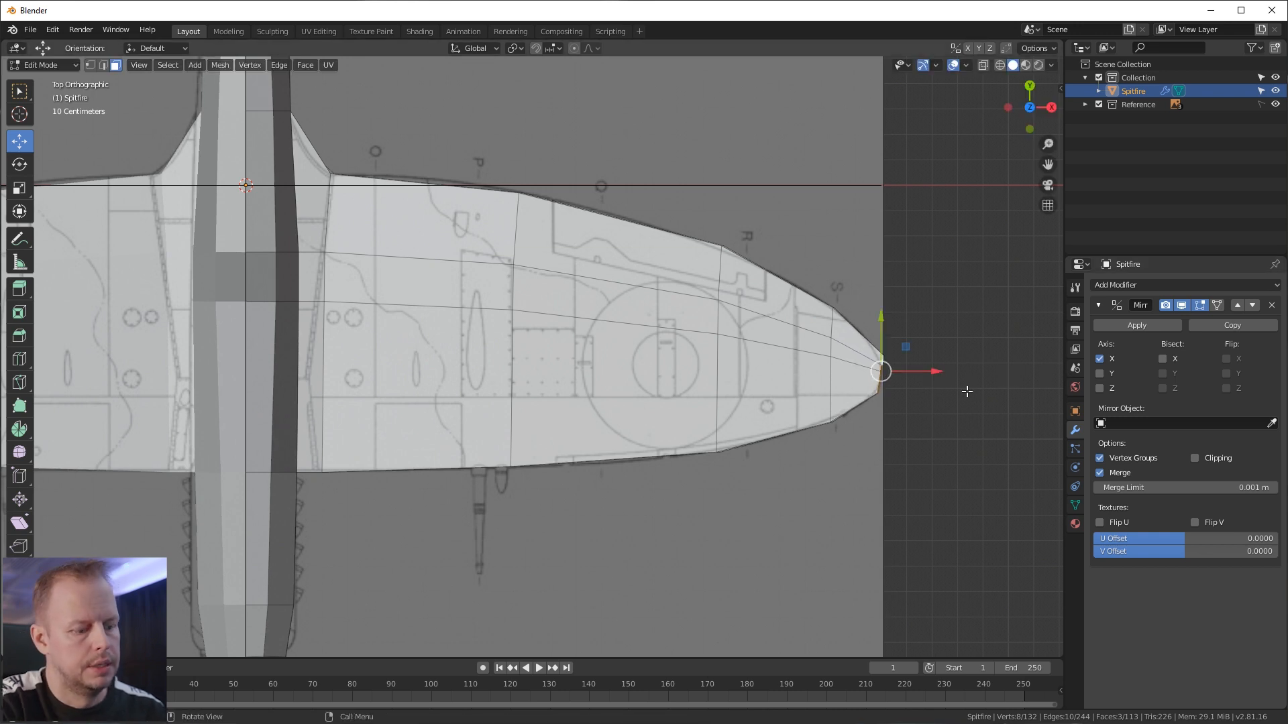
Step: Lower the wingtip's end faces along Z to follow the front drawing
{"action": "key", "text": "KP_1"}
{"action": "key", "text": "g"}
{"action": "key", "text": "z"}
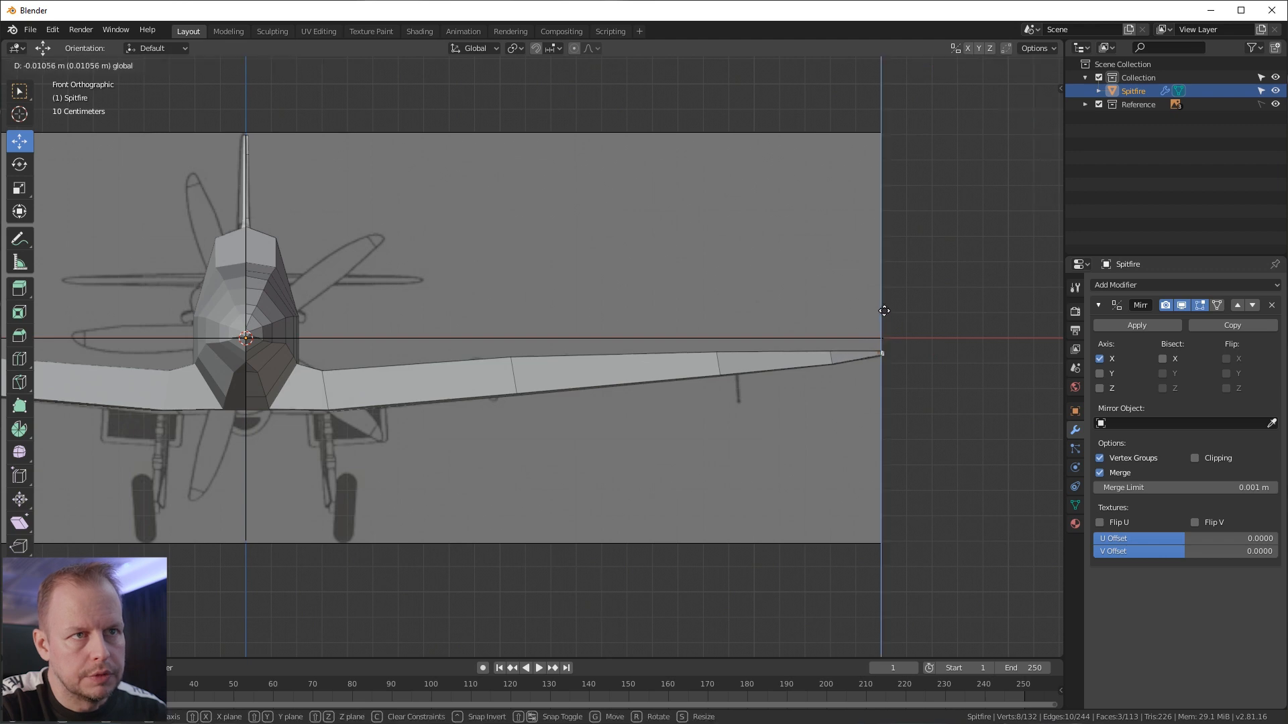
{"action": "left_click", "coordinate": [872, 314]}
Step: Select the three upper edges between the first two wing sections and lower them about 0.021 m along Z
{"action": "middle_click_drag", "start_coordinate": [733, 319], "coordinate": [698, 352]}
{"action": "key", "text": "2"}
{"action": "left_click", "coordinate": [509, 367]}
{"action": "middle_click_drag", "start_coordinate": [607, 323], "coordinate": [556, 364]}
{"action": "left_click", "coordinate": [540, 335], "text": "shift"}
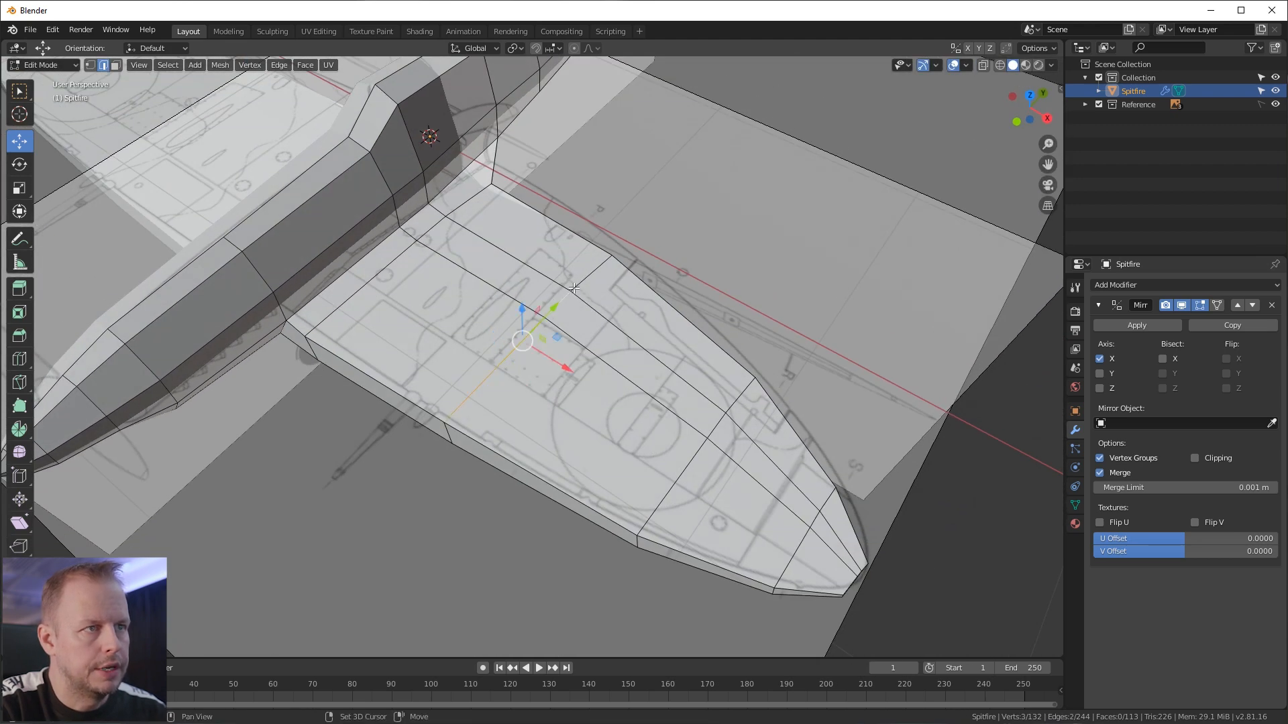
{"action": "left_click", "coordinate": [590, 278], "text": "shift"}
{"action": "key", "text": "KP_1"}
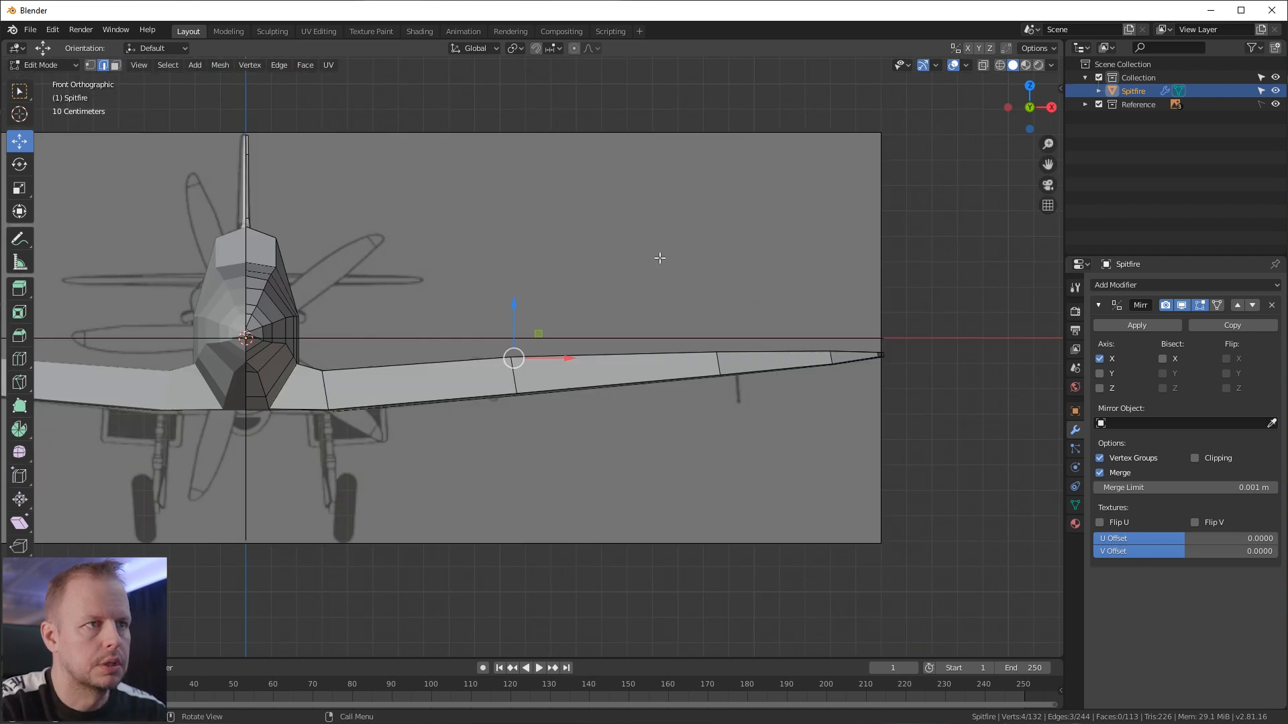
{"action": "key", "text": "g"}
{"action": "key", "text": "z"}
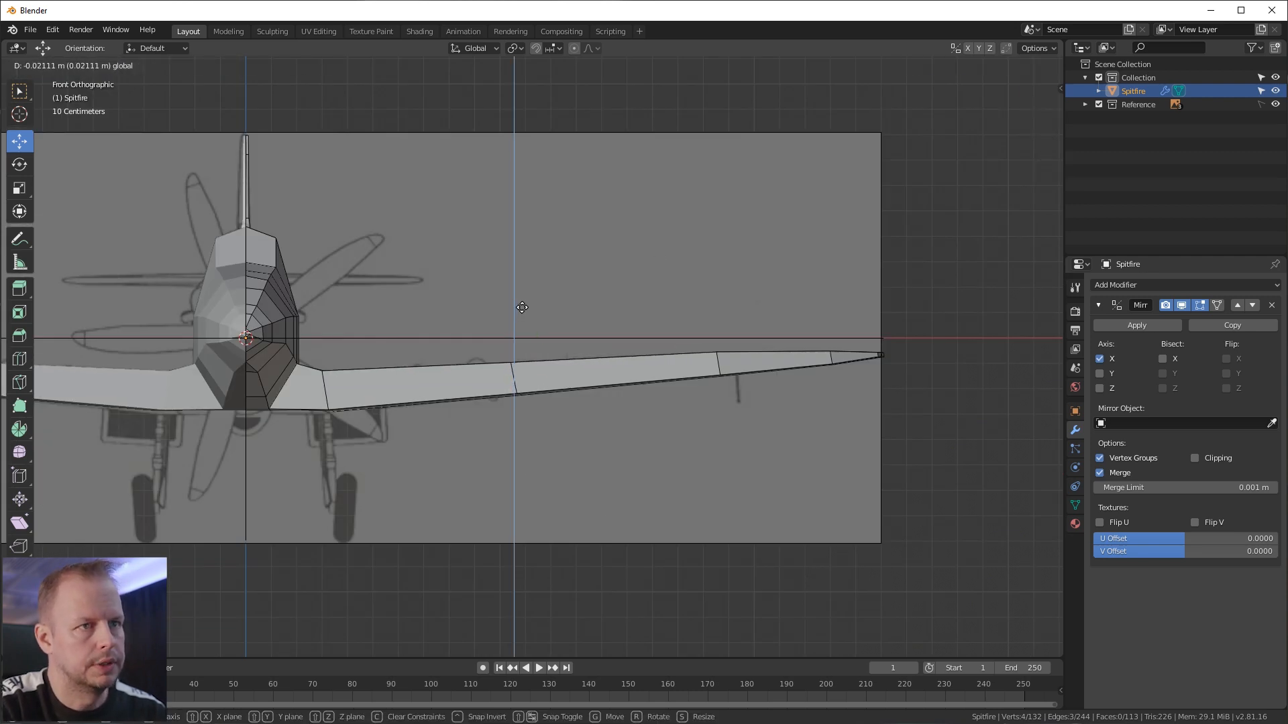
{"action": "left_click", "coordinate": [522, 307]}
Step: Inspect the whole aircraft with its mirrored wings from several angles in Object Mode
{"action": "key", "text": "Tab"}
{"action": "scroll", "coordinate": [522, 308], "scroll_direction": "down", "scroll_amount": 3}
{"action": "mouse_move", "coordinate": [523, 362]}
{"action": "middle_mouse_down"}
{"action": "mouse_move", "coordinate": [682, 406]}
{"action": "mouse_move", "coordinate": [642, 363]}
{"action": "mouse_move", "coordinate": [756, 259]}
{"action": "mouse_move", "coordinate": [788, 207]}
{"action": "mouse_move", "coordinate": [698, 295]}
{"action": "mouse_move", "coordinate": [431, 345]}
{"action": "mouse_move", "coordinate": [527, 372]}
{"action": "middle_mouse_up"}
{"action": "scroll", "coordinate": [681, 406], "scroll_direction": "up", "scroll_amount": 4}
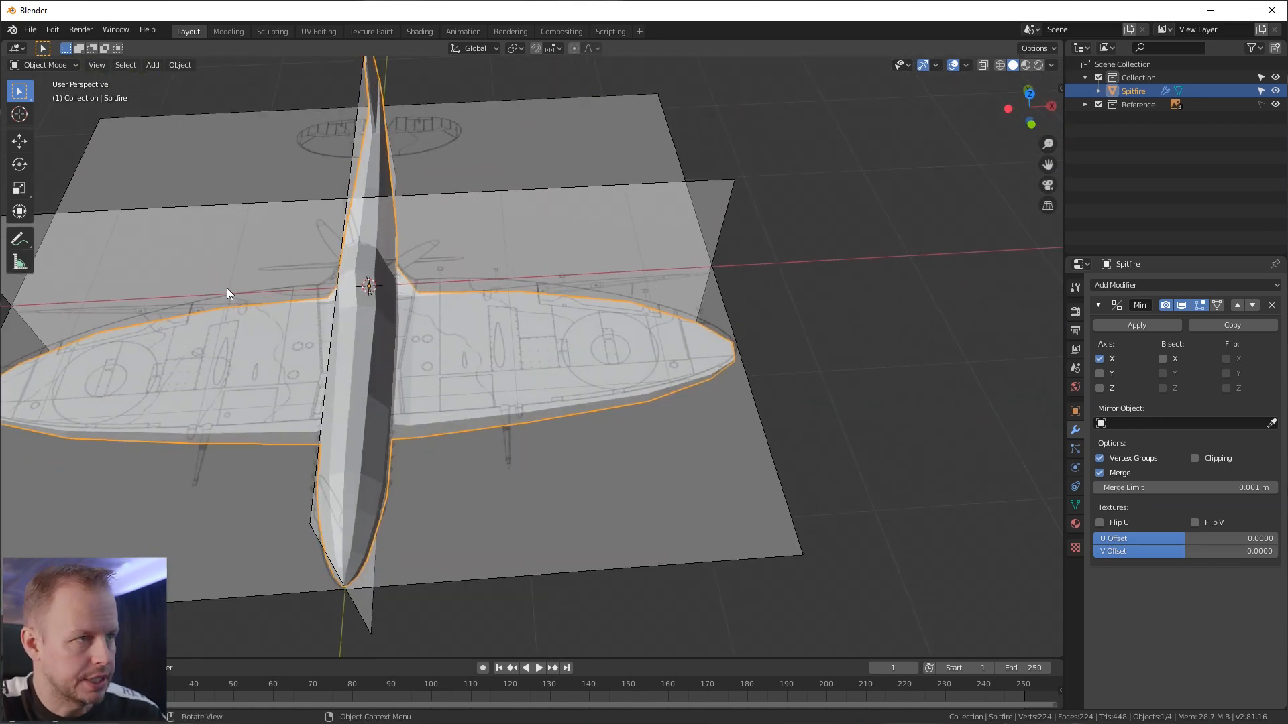
{"action": "middle_click_drag", "start_coordinate": [509, 355], "coordinate": [730, 361]}
{"action": "scroll", "coordinate": [738, 366], "scroll_direction": "up", "scroll_amount": 2}
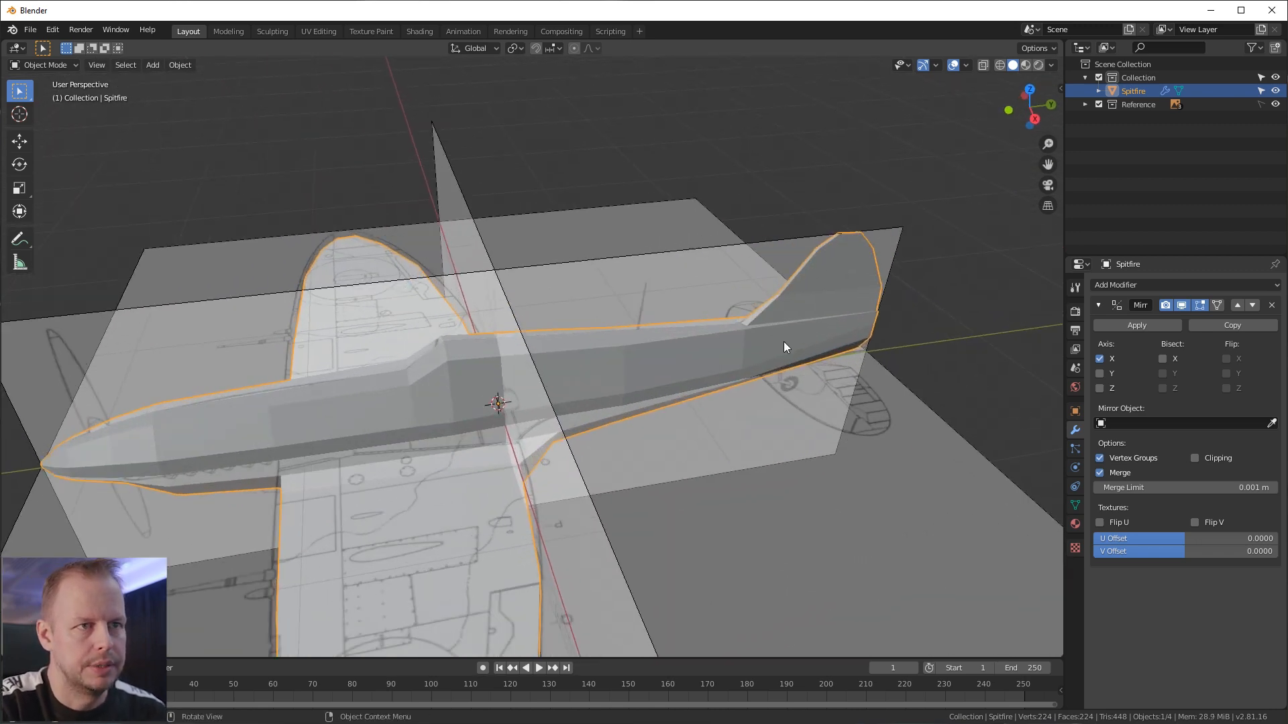
Step: Return to mesh editing and examine the tail against the front, side and top drawings to locate the tailplane
{"action": "key", "text": "Tab"}
{"action": "scroll", "coordinate": [778, 341], "scroll_direction": "up", "scroll_amount": 2}
{"action": "middle_click_drag", "start_coordinate": [778, 341], "coordinate": [786, 428]}
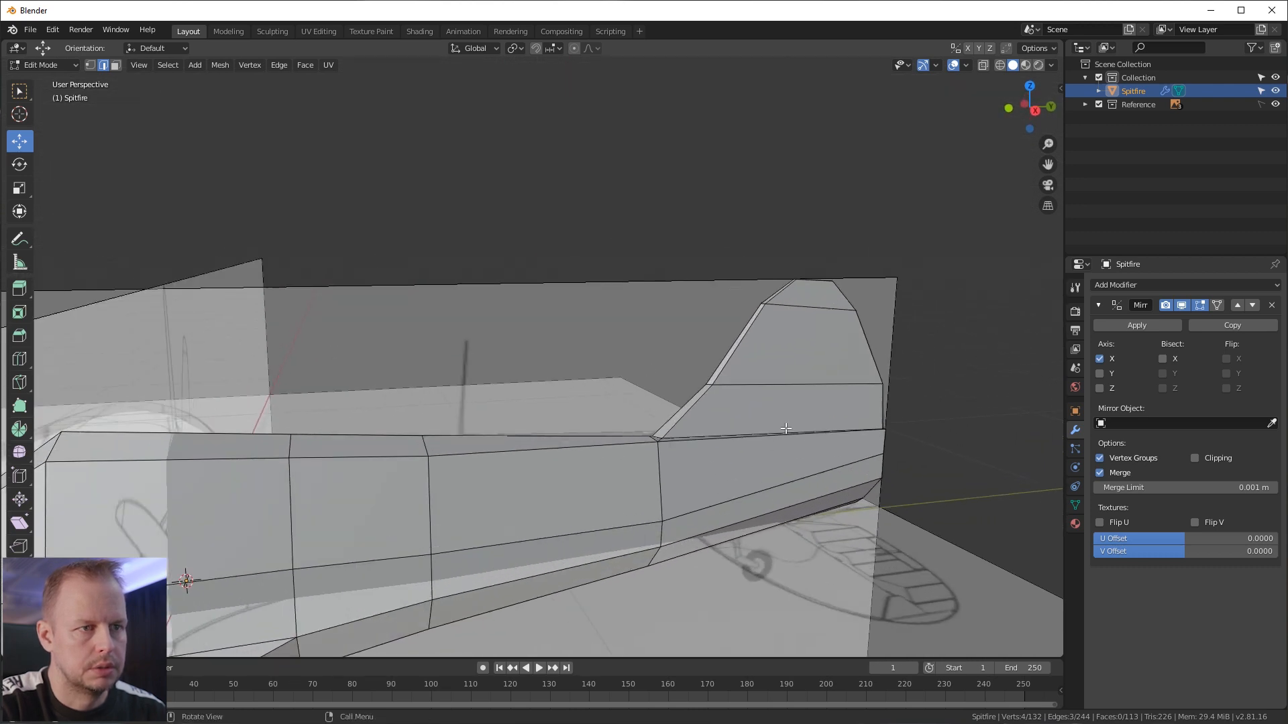
{"action": "key", "text": "KP_1"}
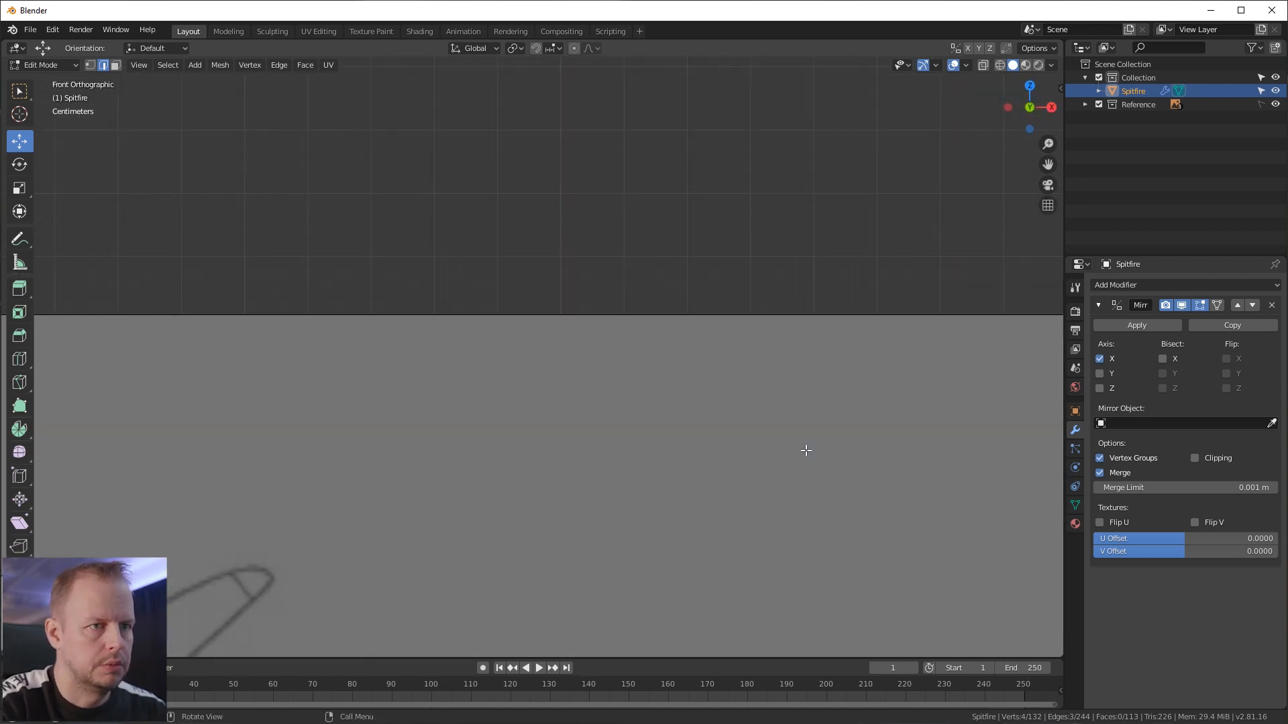
{"action": "scroll", "coordinate": [806, 450], "scroll_direction": "down", "scroll_amount": 5}
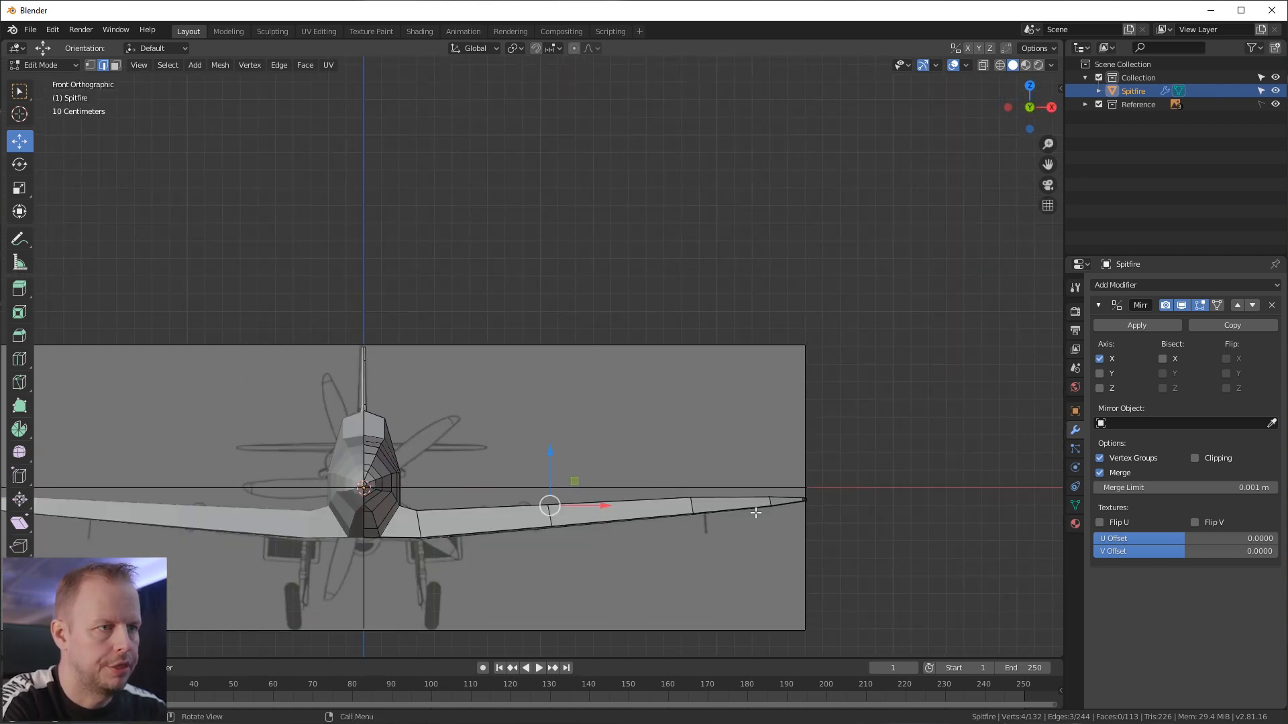
{"action": "key", "text": "KP_3"}
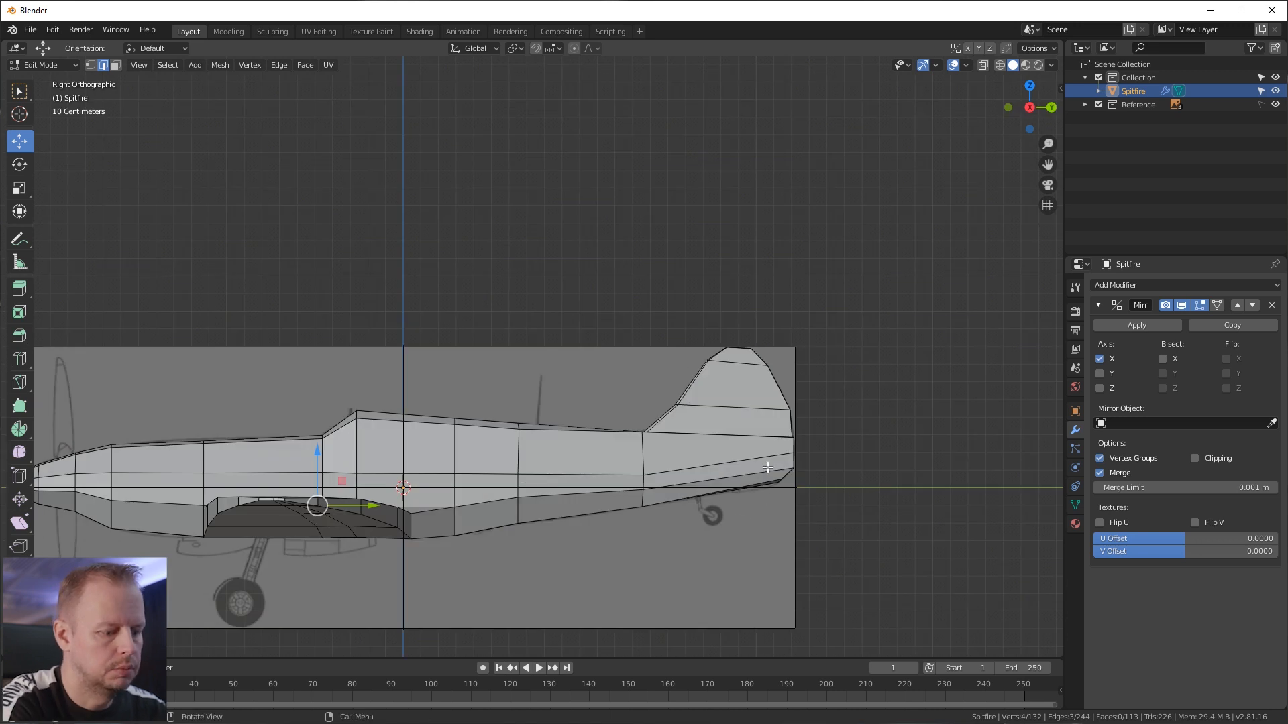
{"action": "key", "text": "KP_7"}
{"action": "scroll", "coordinate": [532, 425], "scroll_direction": "up", "scroll_amount": 4}
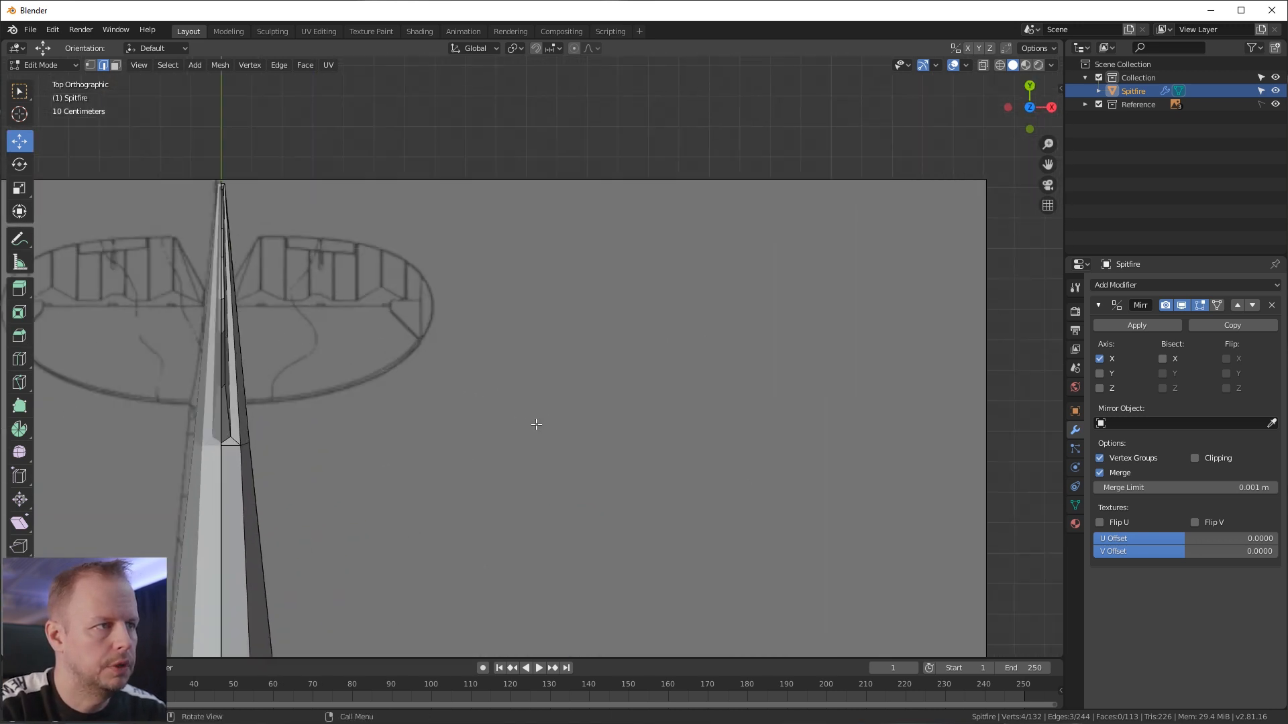
{"action": "middle_click_drag", "start_coordinate": [460, 420], "coordinate": [315, 531]}
Step: Make the mesh see-through with X-ray in the right view to compare the tail with the tailplane drawing
{"action": "left_click", "coordinate": [345, 539]}
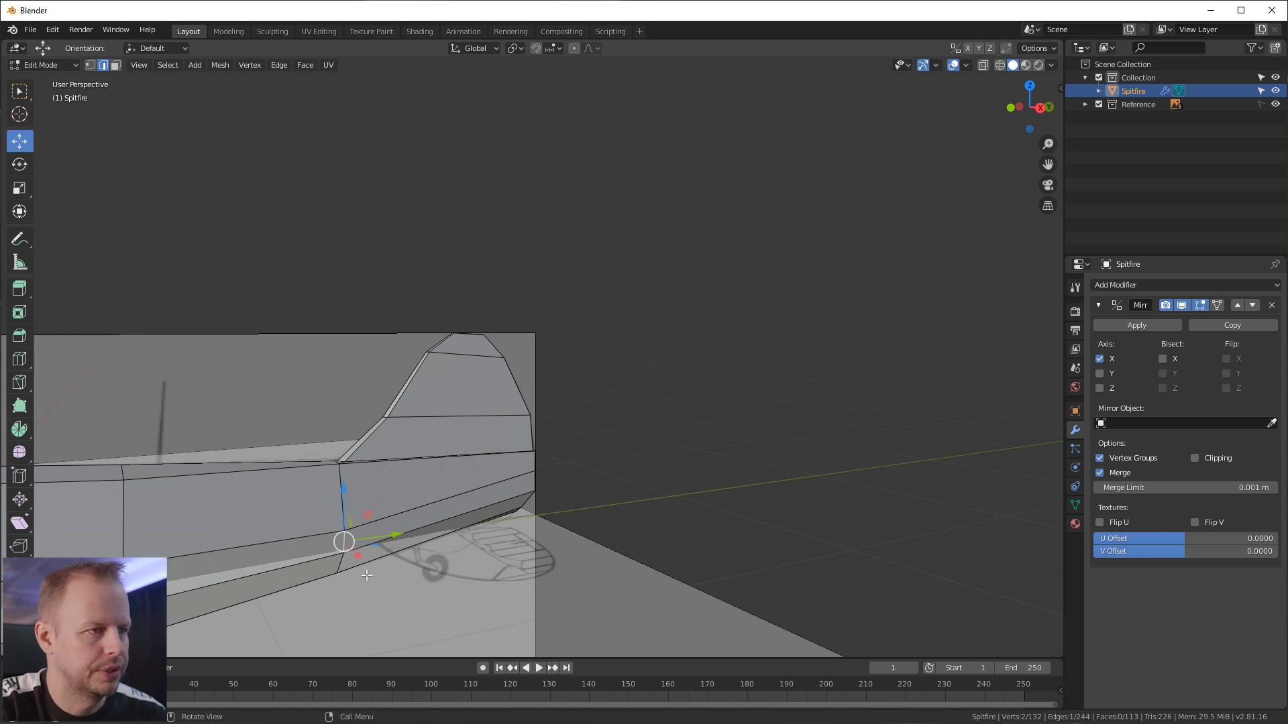
{"action": "left_click", "coordinate": [342, 565], "text": "shift"}
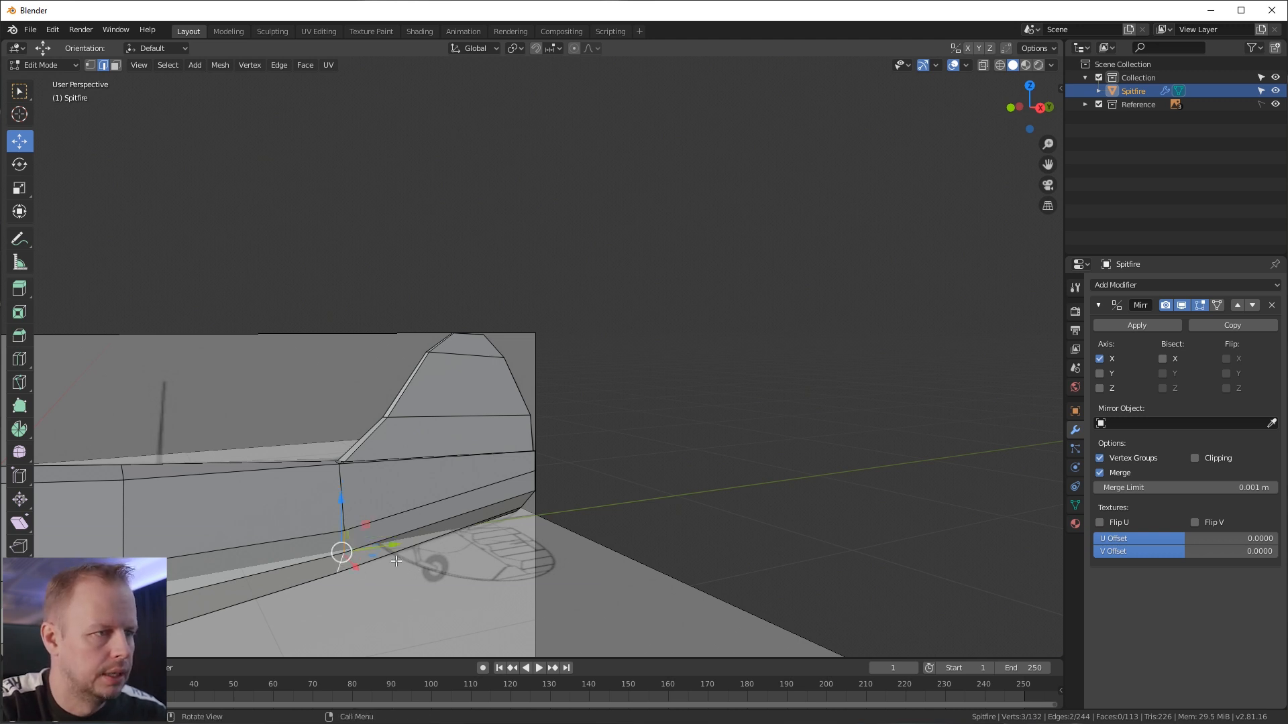
{"action": "key", "text": "KP_1"}
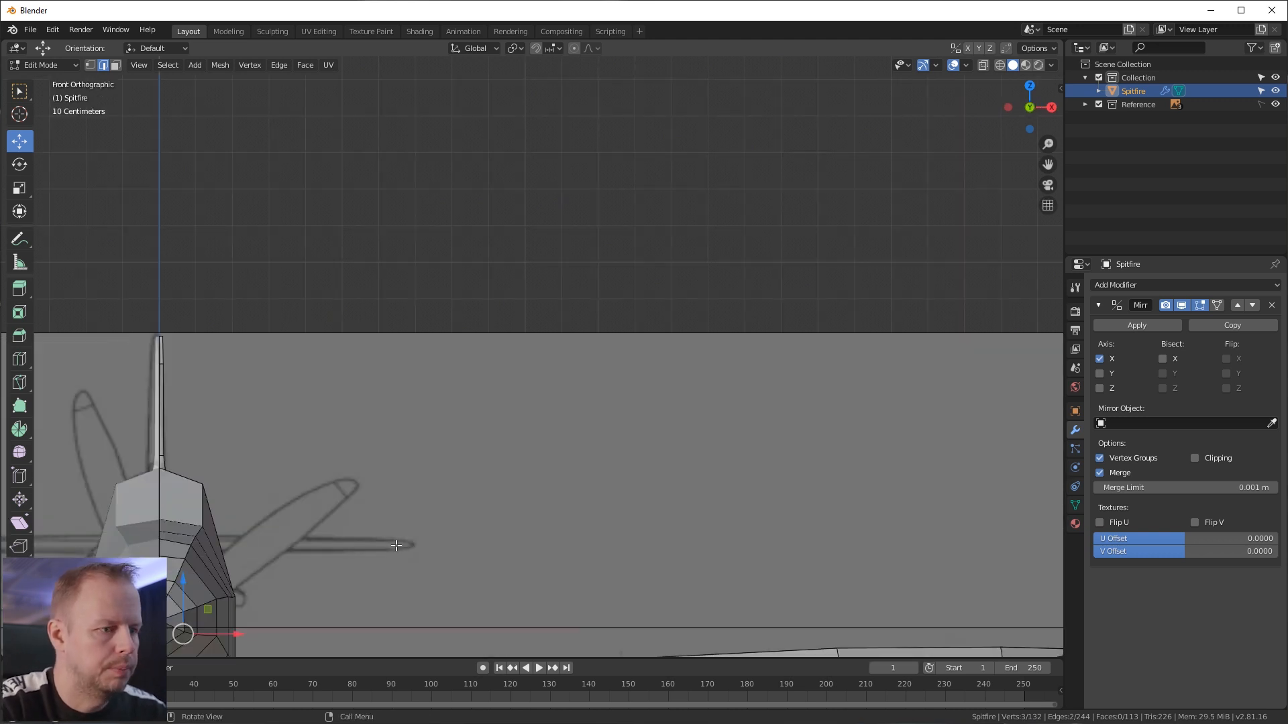
{"action": "key", "text": "KP_3"}
{"action": "middle_click_drag", "start_coordinate": [387, 501], "coordinate": [381, 397], "text": "shift"}
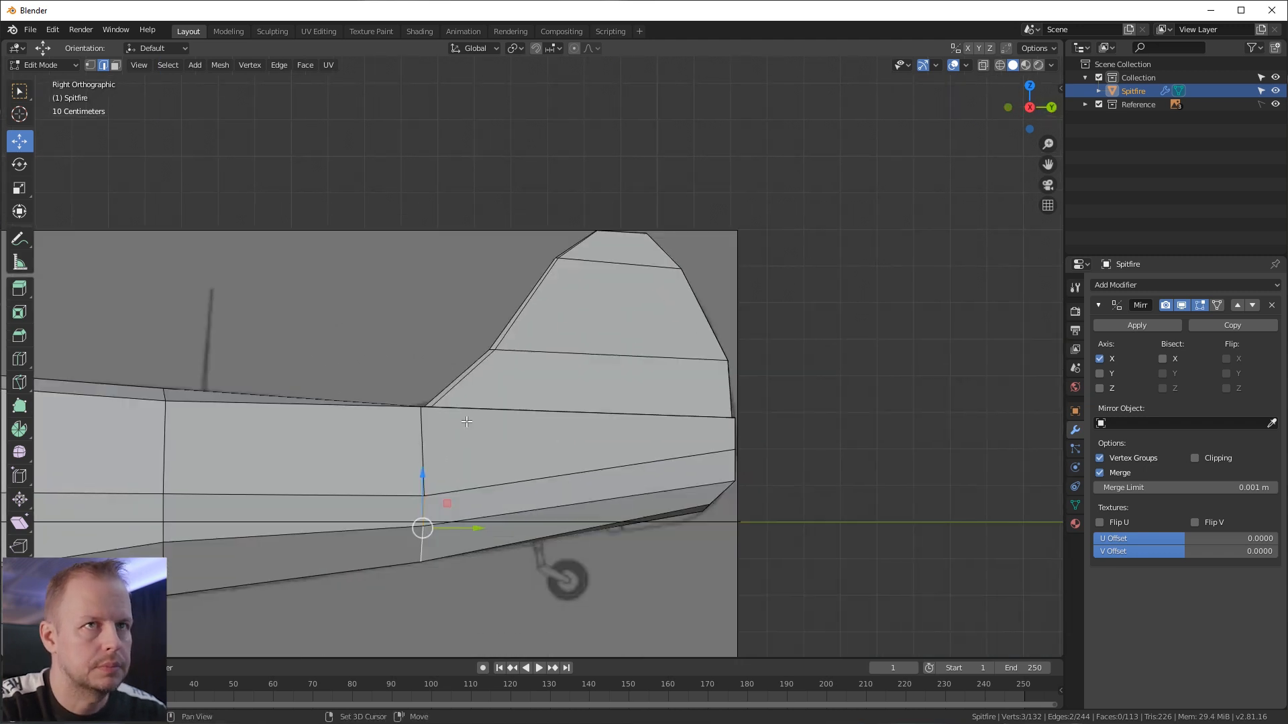
{"action": "left_click", "coordinate": [983, 65]}
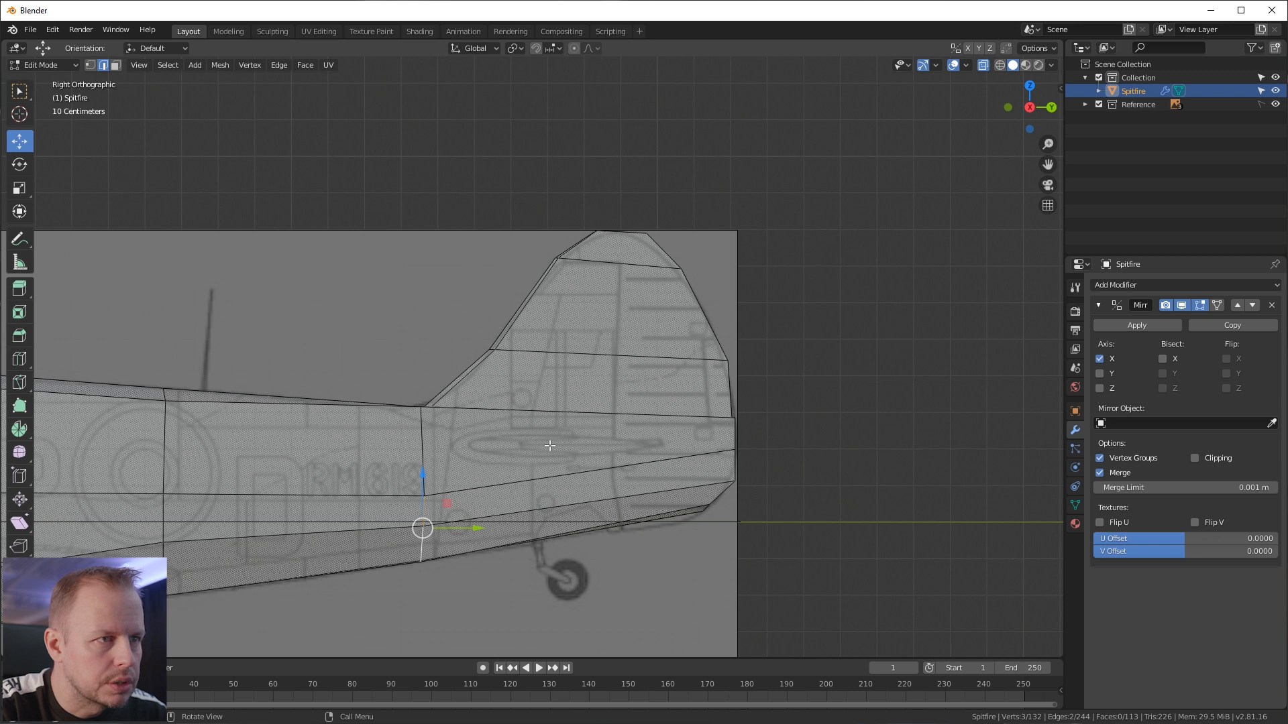
Step: Inset the fuselage side face below the fin where the tailplane attaches
{"action": "left_click", "coordinate": [519, 443]}
{"action": "key", "text": "3"}
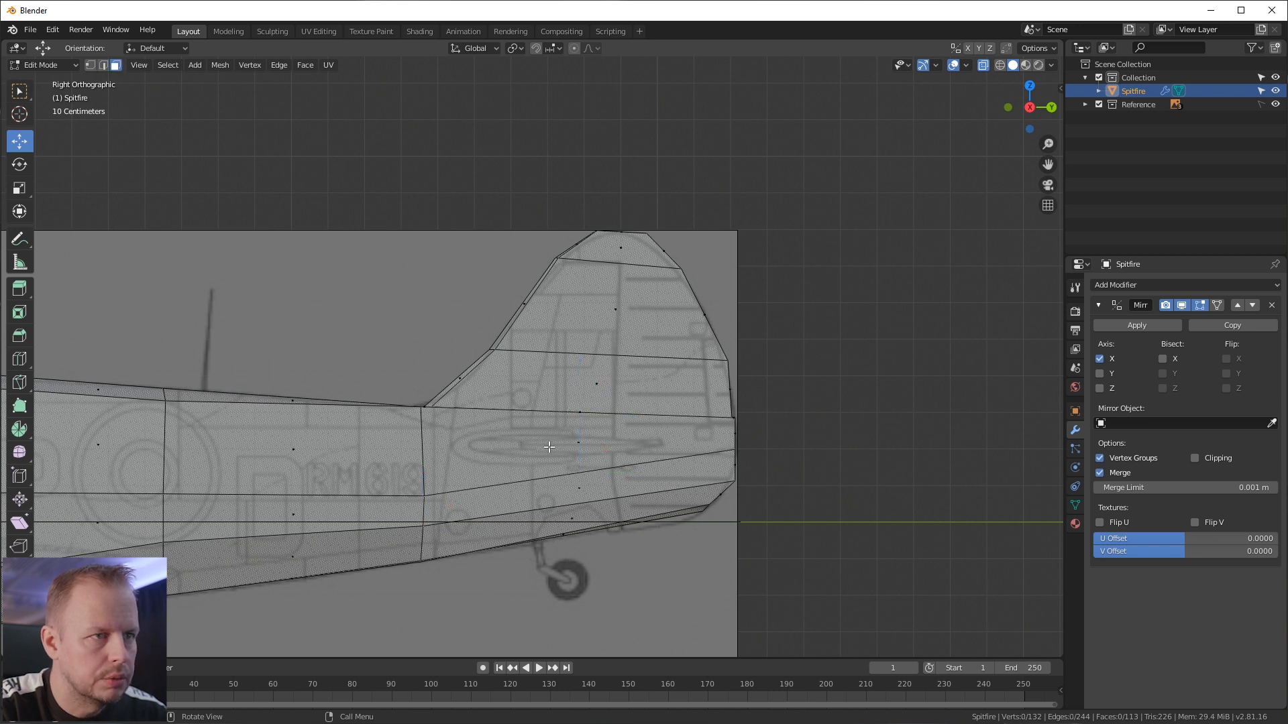
{"action": "left_click", "coordinate": [585, 449]}
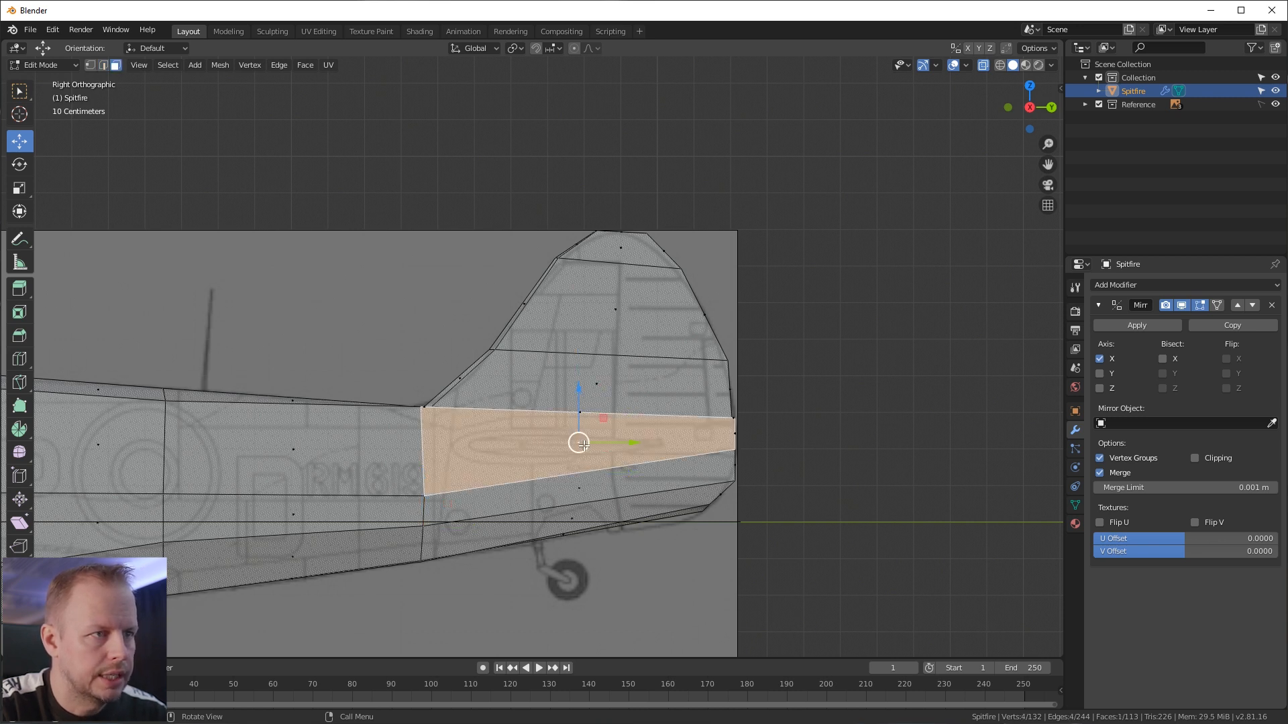
{"action": "key", "text": "i"}
{"action": "left_click", "coordinate": [800, 418]}
Step: Shorten the front edge of the inset tail face and move it to the front of the drawn tailplane profile
{"action": "middle_click_drag", "start_coordinate": [800, 418], "coordinate": [589, 467]}
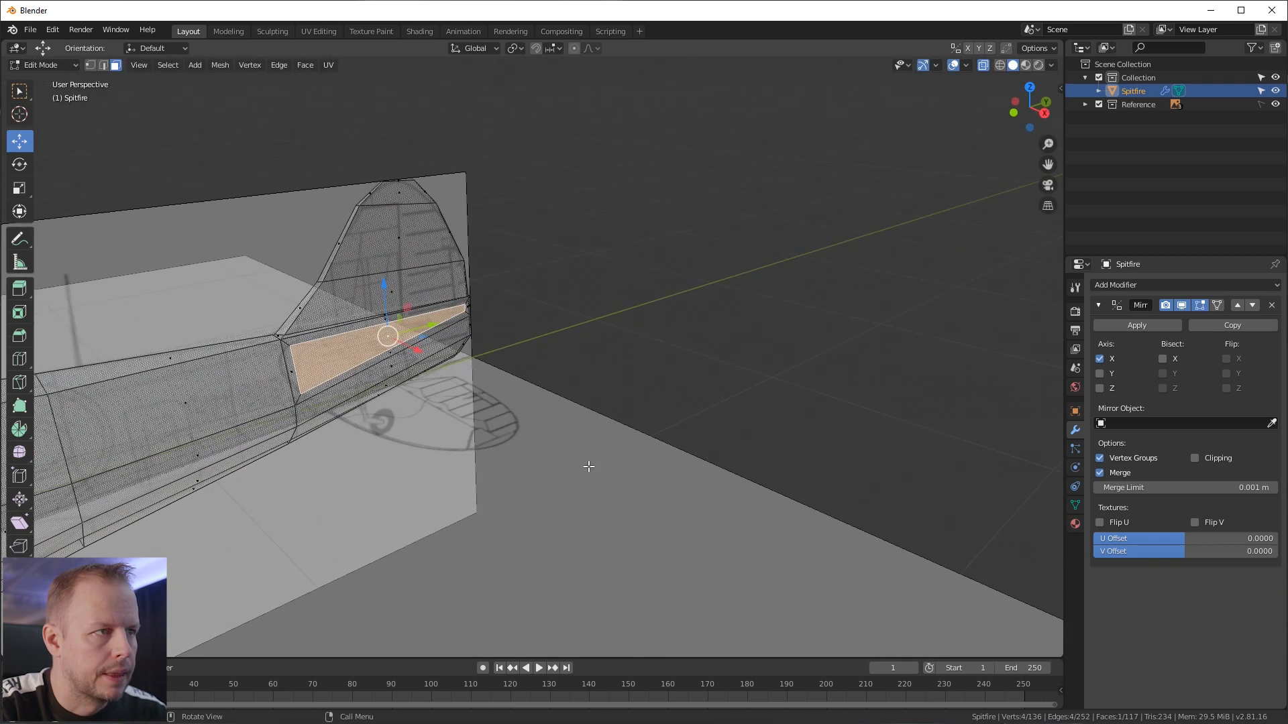
{"action": "key", "text": "2"}
{"action": "left_click", "coordinate": [299, 369]}
{"action": "key", "text": "KP_5"}
{"action": "key", "text": "KP_1"}
{"action": "key", "text": "KP_3"}
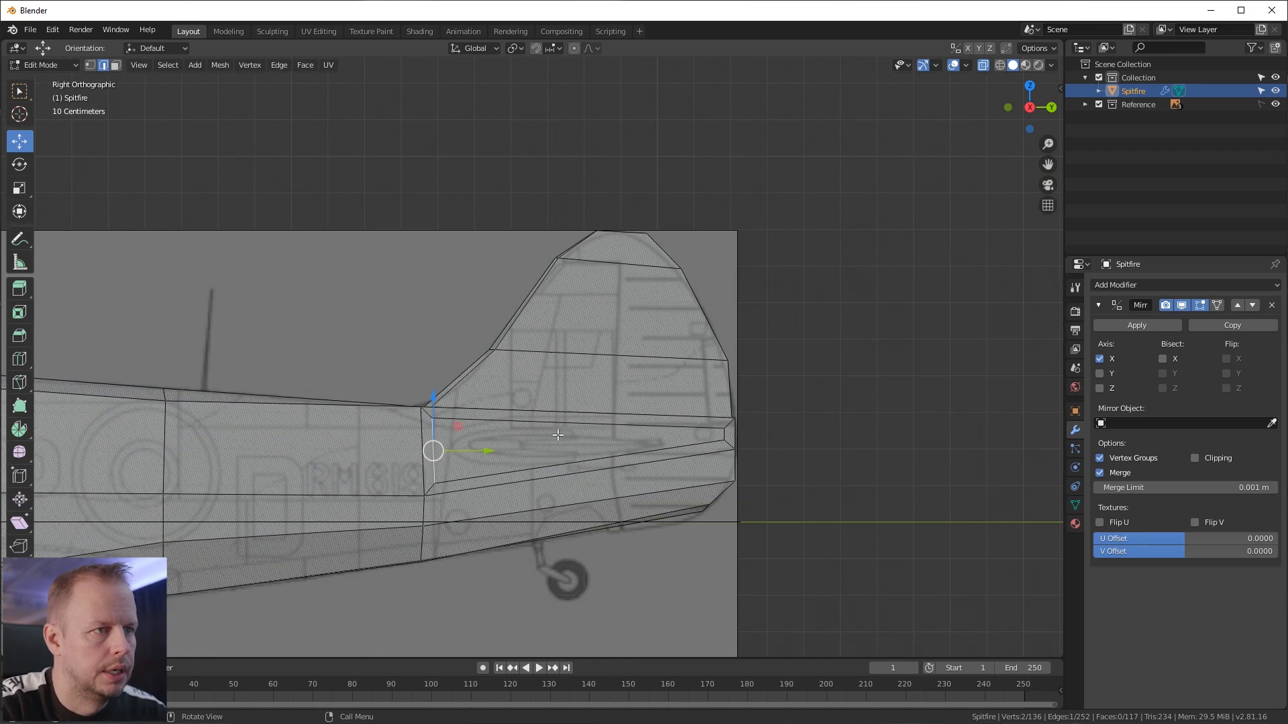
{"action": "key", "text": "s"}
{"action": "left_click", "coordinate": [493, 440]}
{"action": "key", "text": "g"}
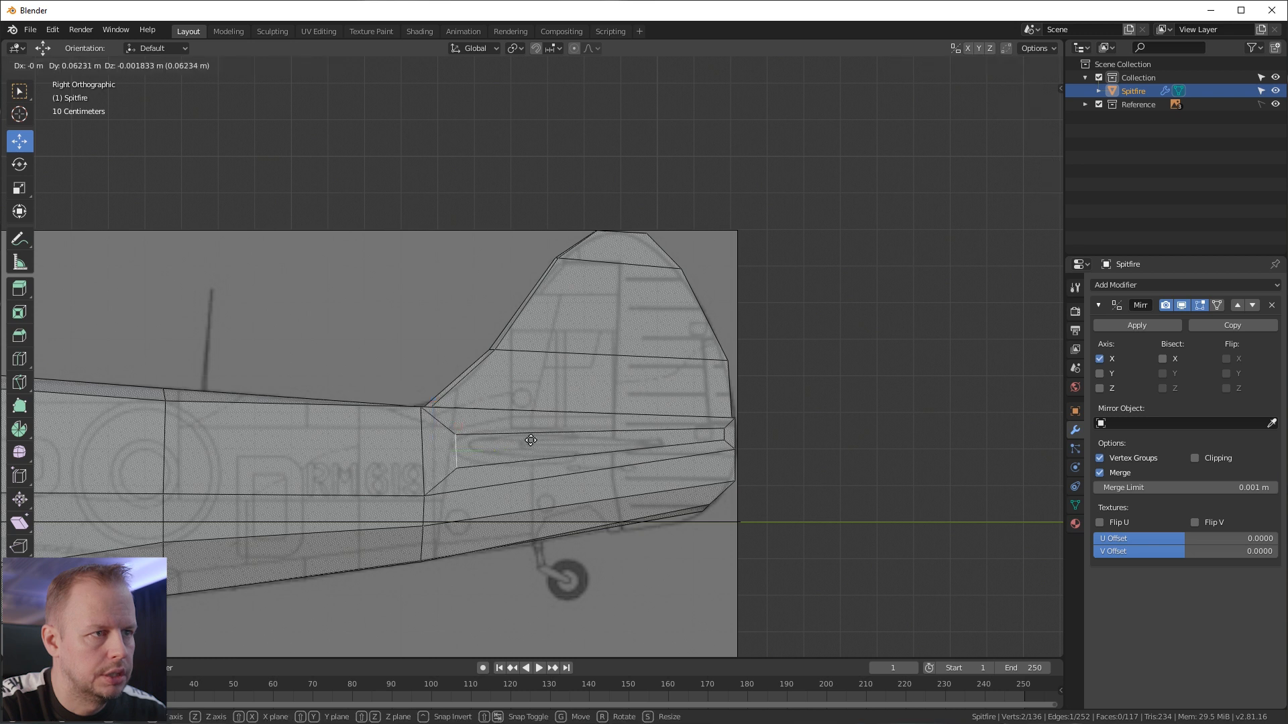
{"action": "left_click", "coordinate": [537, 435]}
Step: Move the inset face's rear edge forward about 0.17 m to the drawn tailplane's rear end and adjust its front edge
{"action": "left_click", "coordinate": [723, 438]}
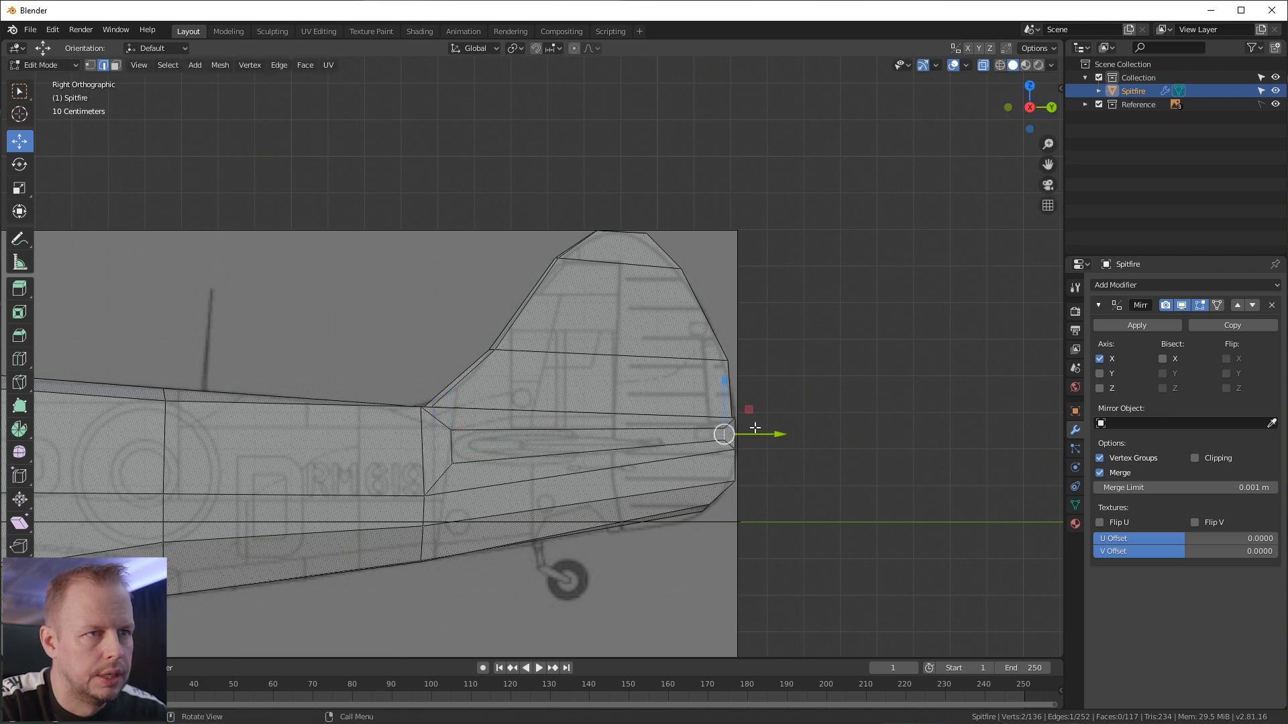
{"action": "key", "text": "g"}
{"action": "key", "text": "g"}
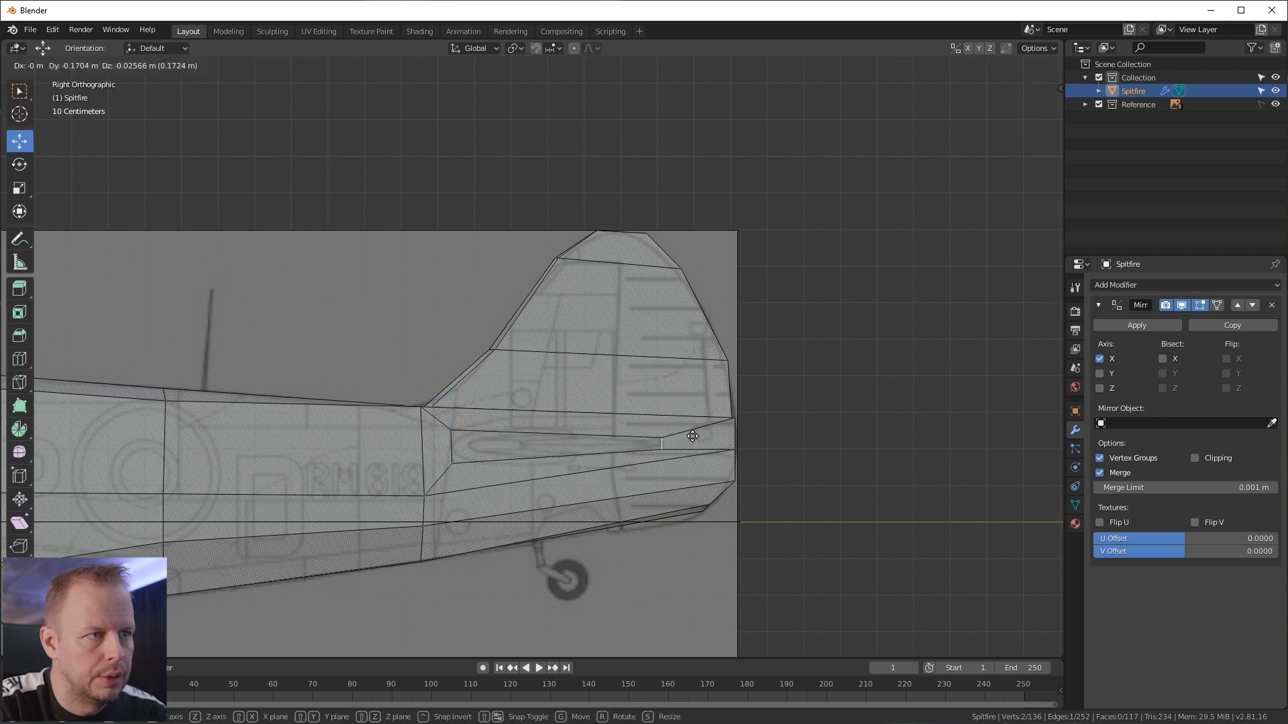
{"action": "left_click", "coordinate": [486, 445]}
{"action": "key", "text": "g"}
{"action": "key", "text": "g"}
{"action": "left_click", "coordinate": [451, 447]}
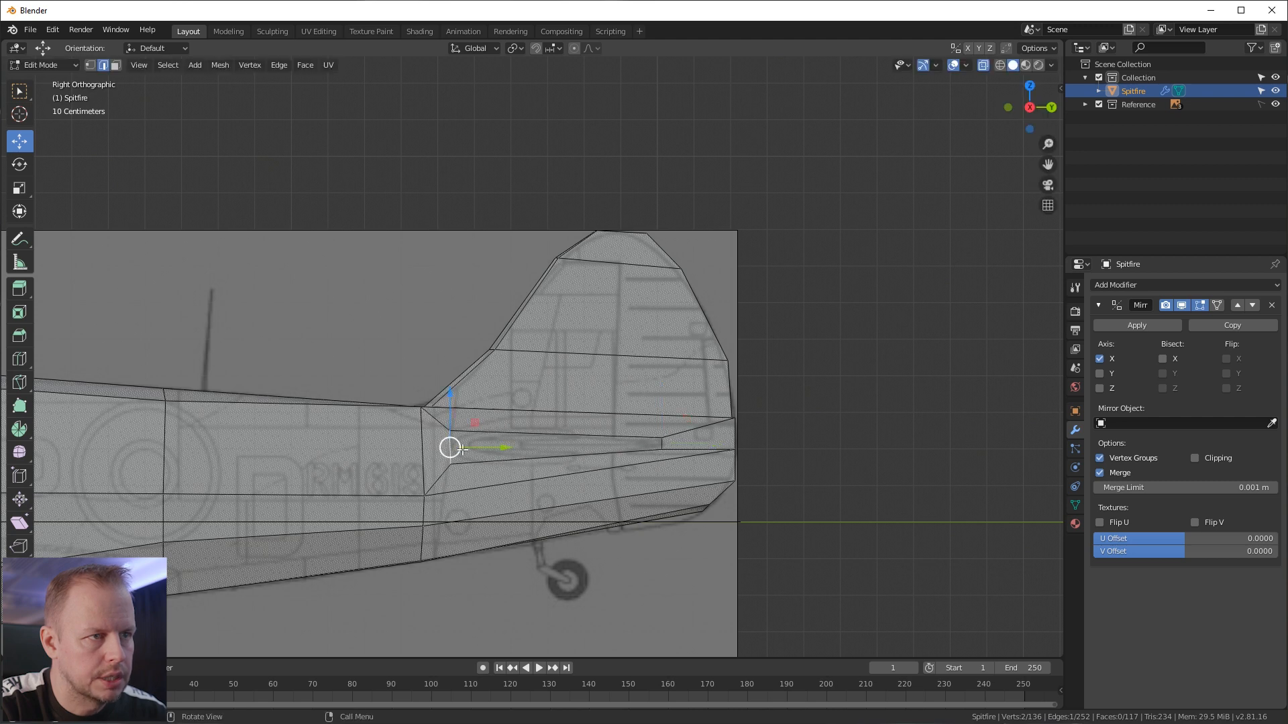
{"action": "middle_click_drag", "start_coordinate": [652, 426], "coordinate": [519, 366]}
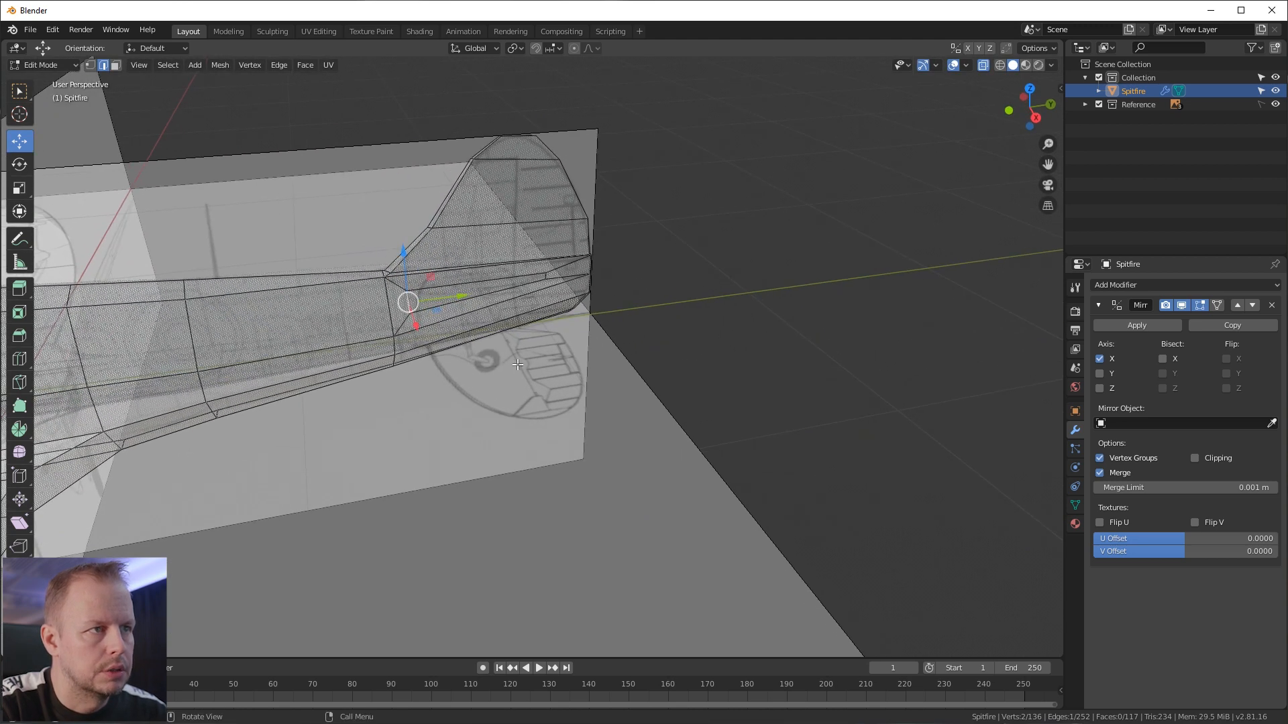
{"action": "key", "text": "3"}
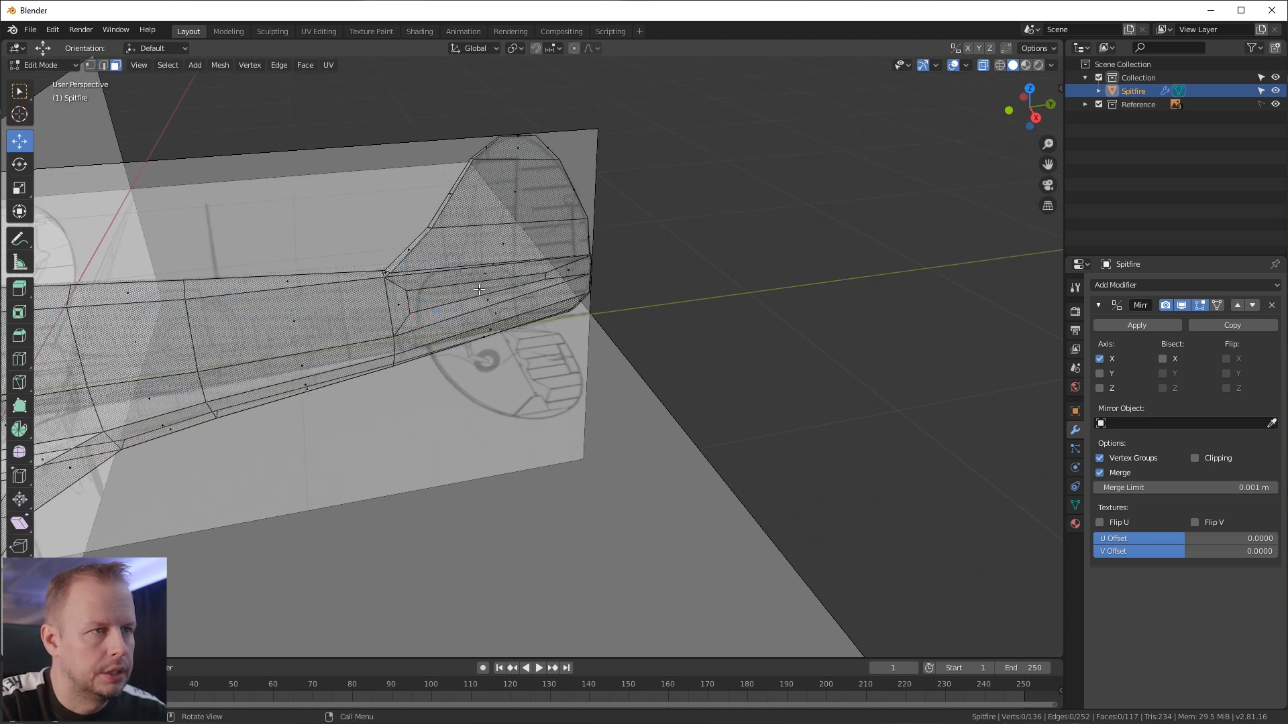
{"action": "left_click", "coordinate": [479, 289]}
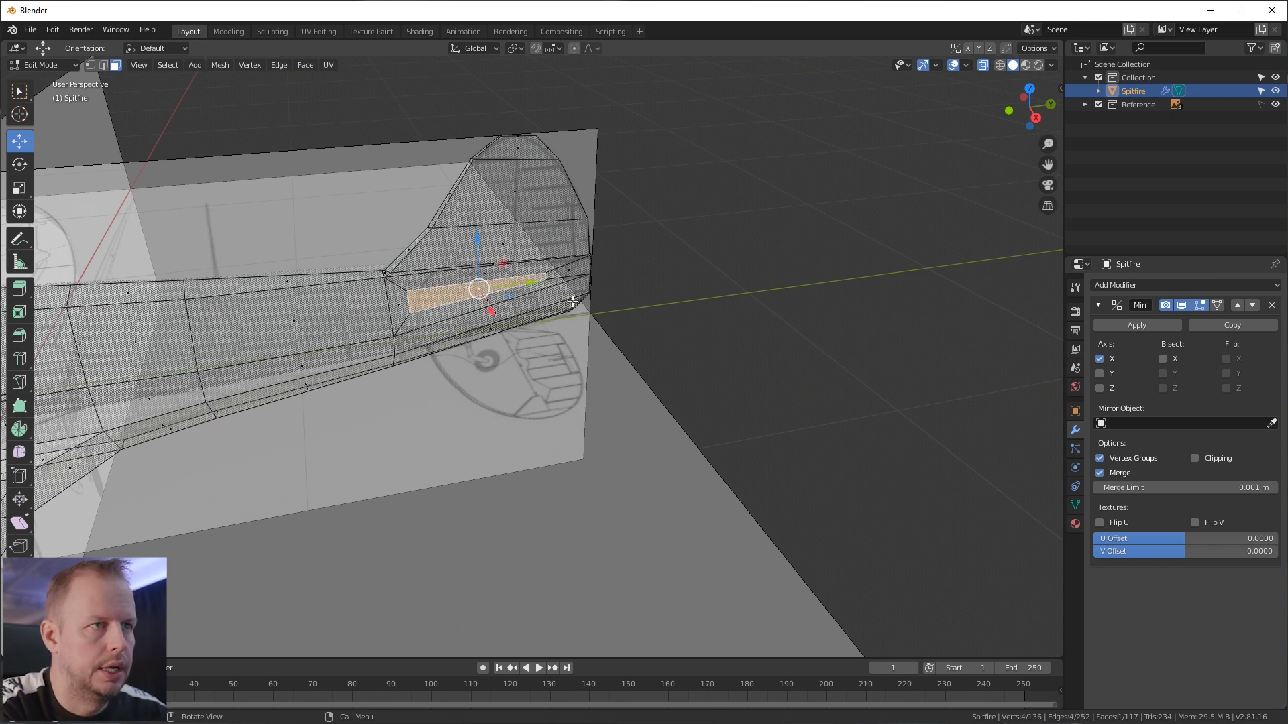
{"action": "key", "text": "KP_7"}
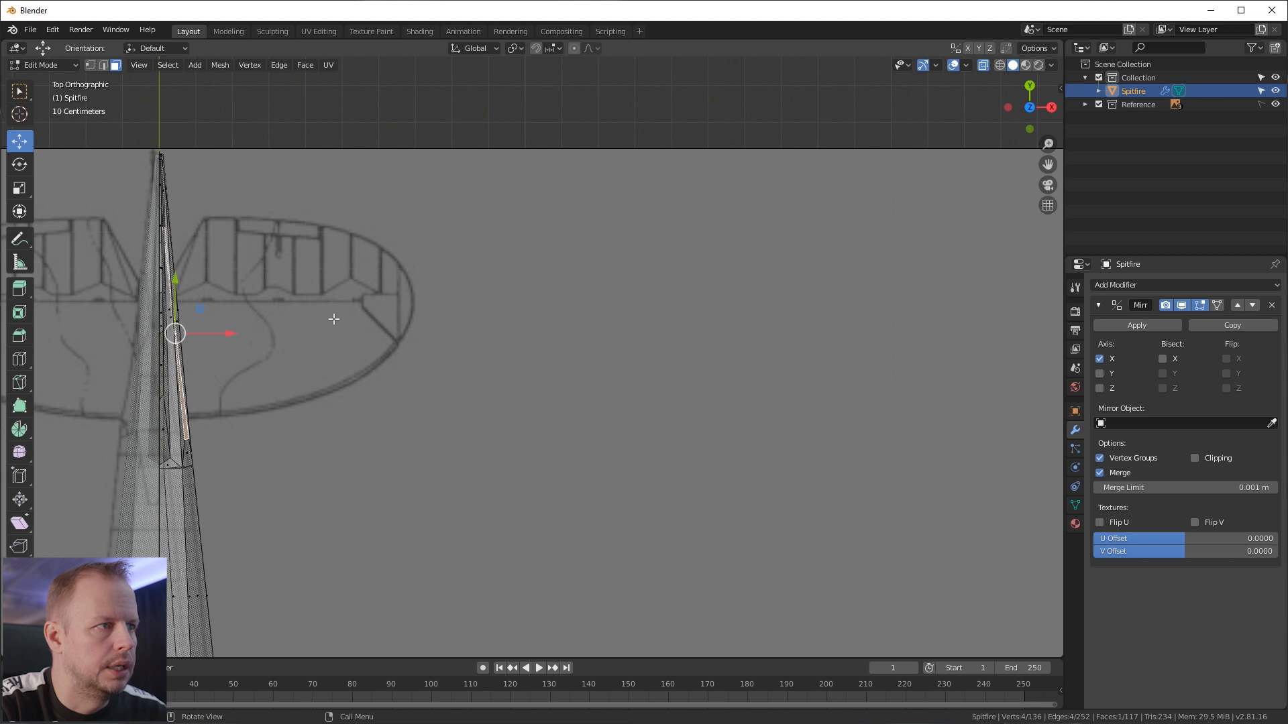
{"action": "key", "text": "e"}
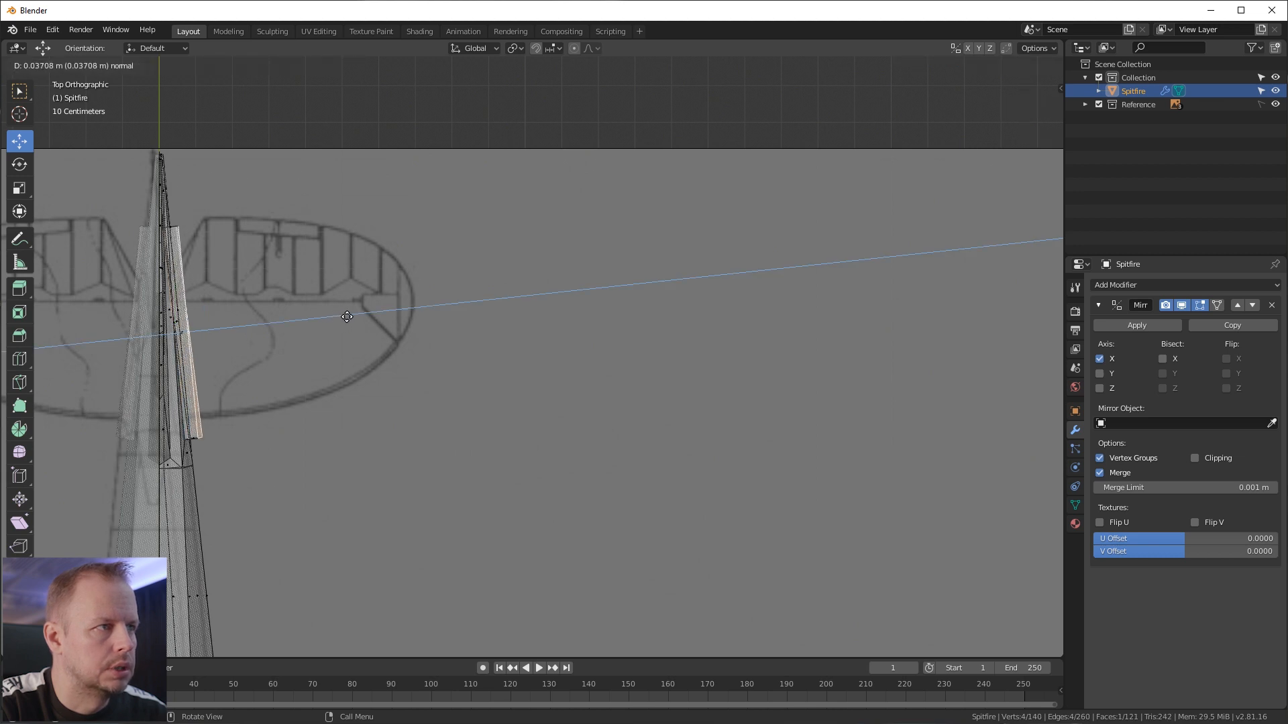
{"action": "right_click", "coordinate": [347, 317]}
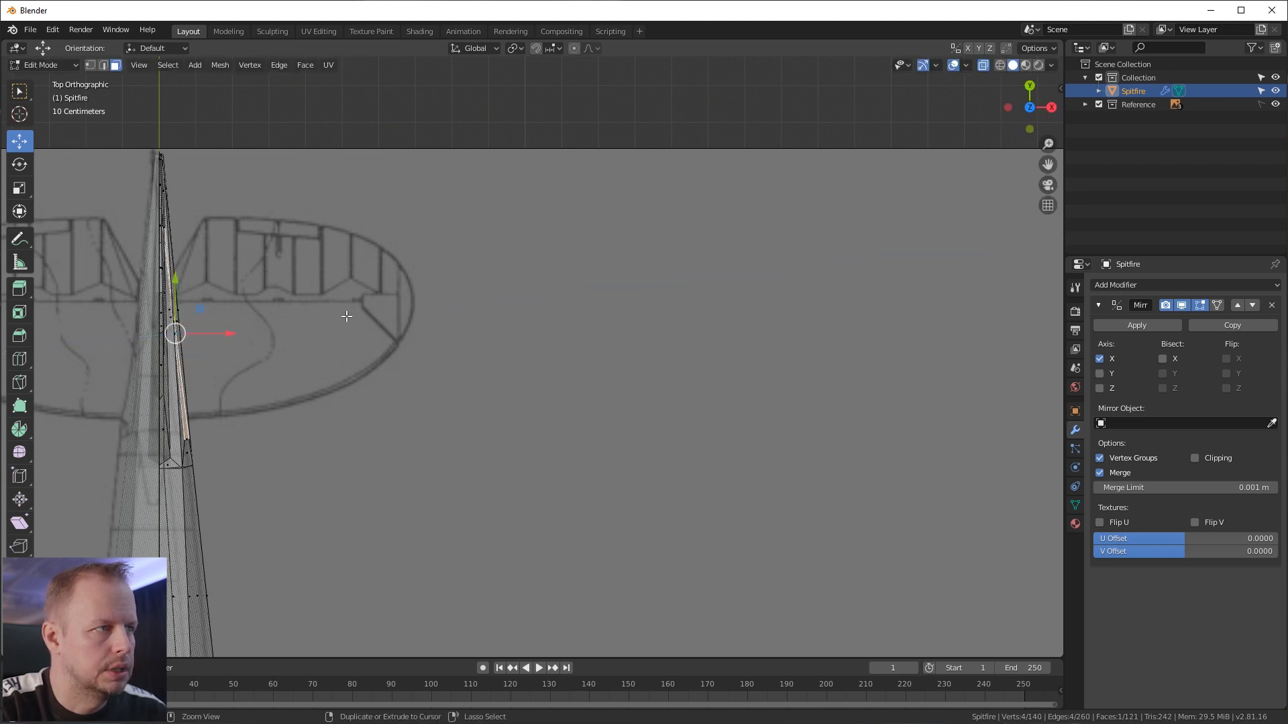
Step: Move the rear edge of the stabilizer root face forward along Y to where the reference's trailing edge meets the fuselage
{"action": "middle_click_drag", "start_coordinate": [401, 331], "coordinate": [315, 254]}
{"action": "key", "text": "2"}
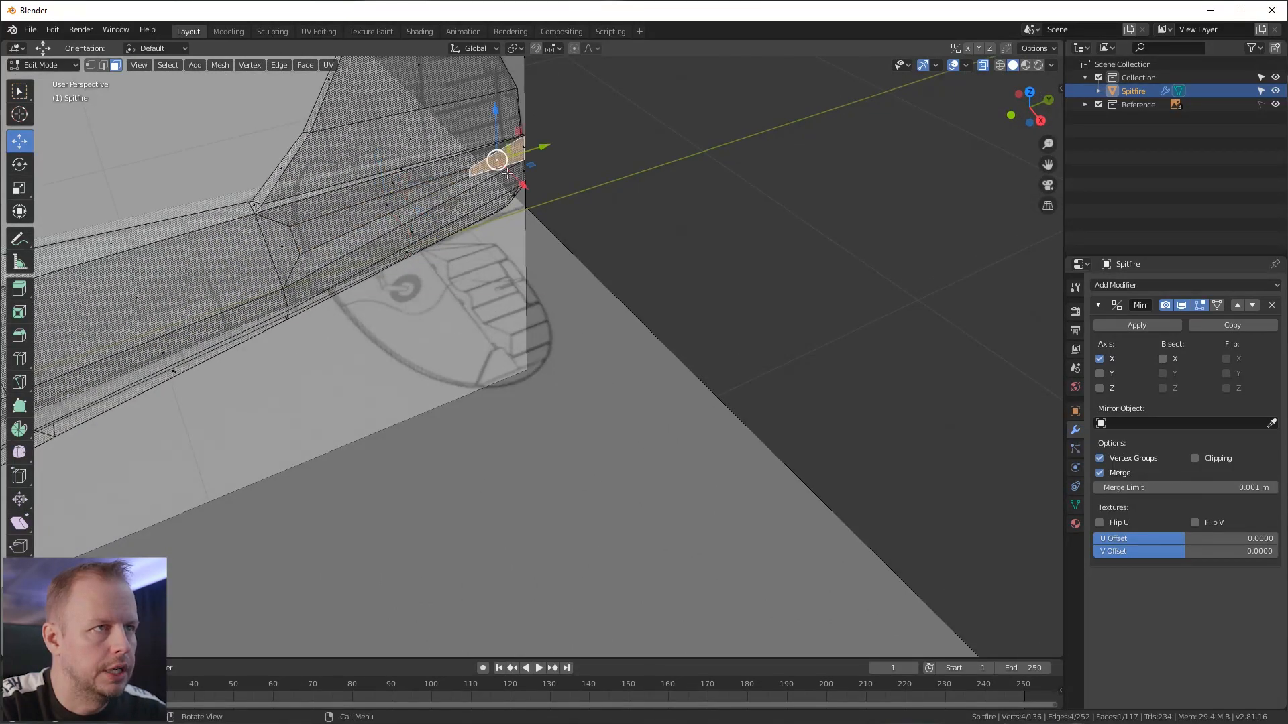
{"action": "left_click", "coordinate": [493, 184]}
{"action": "left_click", "coordinate": [469, 178]}
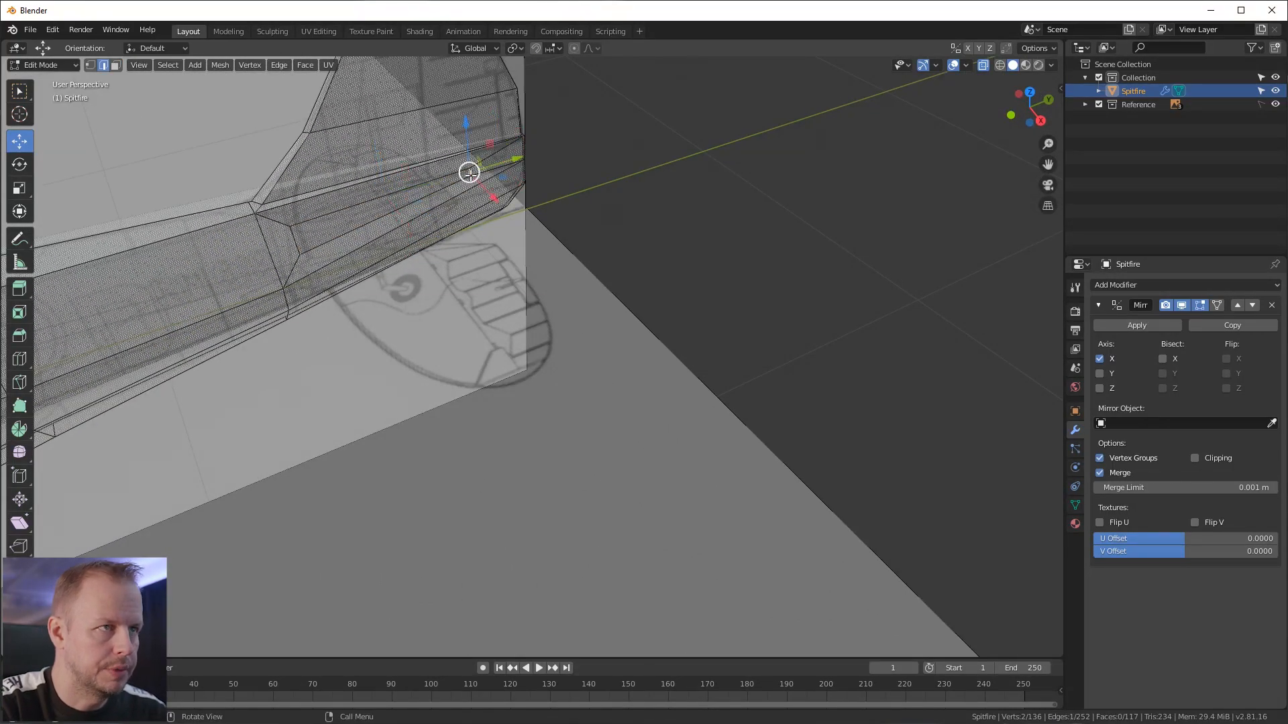
{"action": "key", "text": "KP_7"}
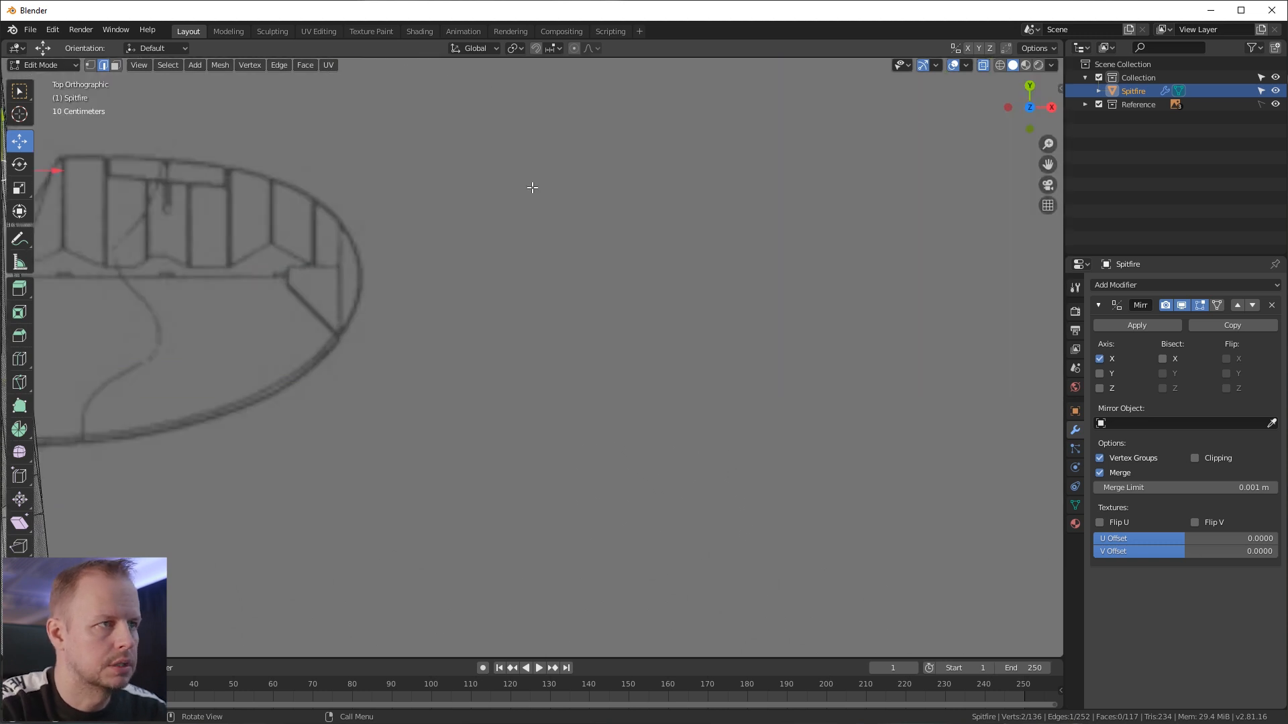
{"action": "middle_click_drag", "start_coordinate": [356, 250], "coordinate": [798, 258], "text": "shift"}
{"action": "key", "text": "g"}
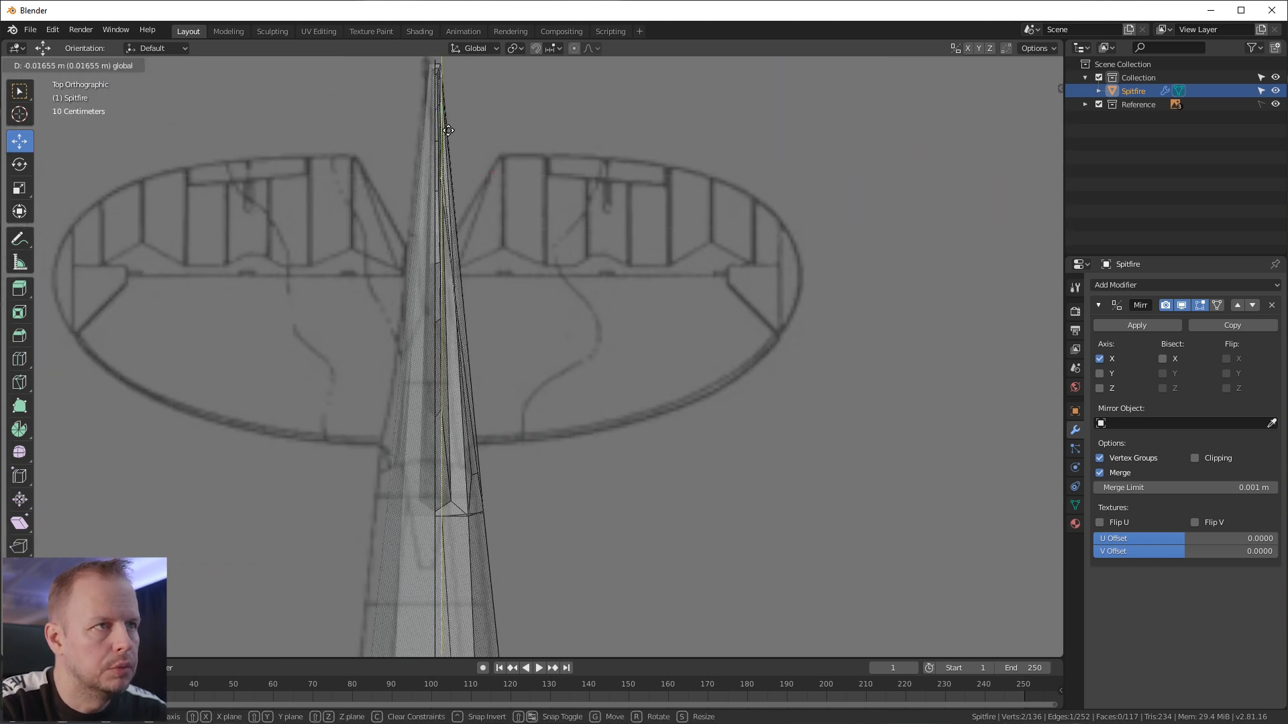
{"action": "key", "text": "y"}
{"action": "left_click_drag", "start_coordinate": [467, 187], "coordinate": [467, 187]}
{"action": "left_click_drag", "start_coordinate": [498, 235], "coordinate": [511, 235]}
{"action": "middle_click_drag", "start_coordinate": [637, 270], "coordinate": [516, 120]}
{"action": "key", "text": "3"}
{"action": "left_click", "coordinate": [577, 476]}
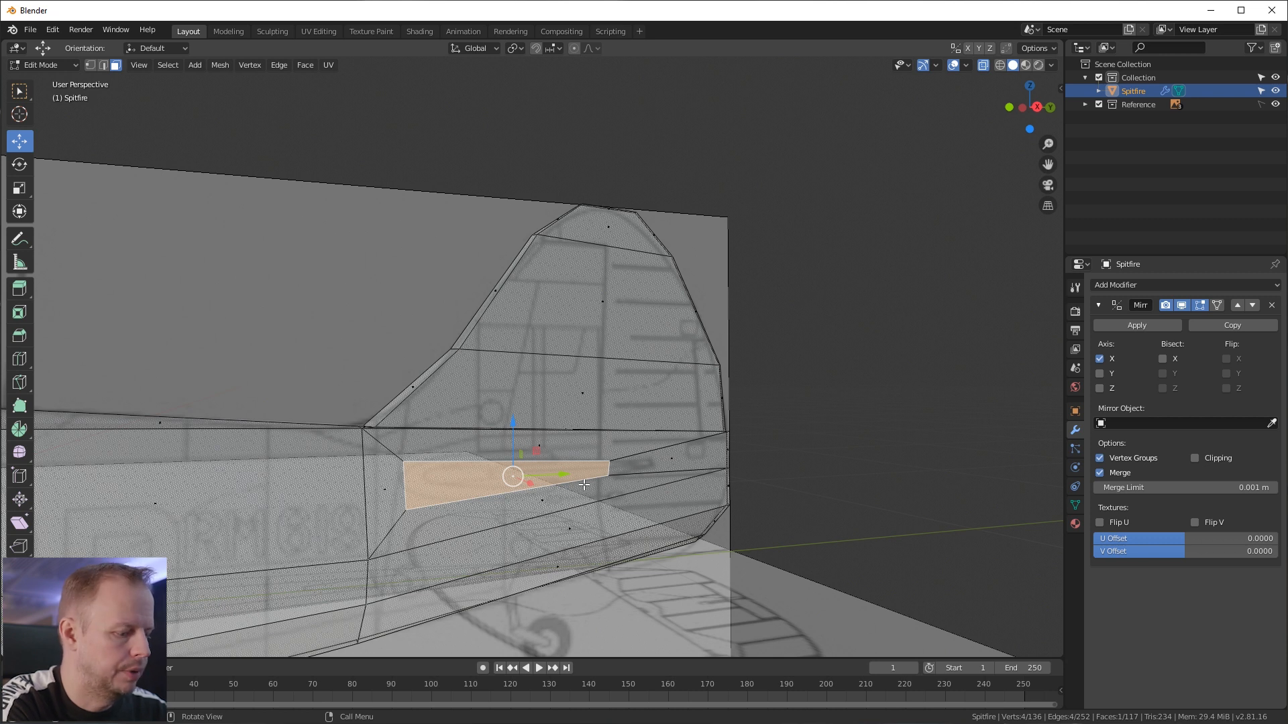
{"action": "key", "text": "KP_7"}
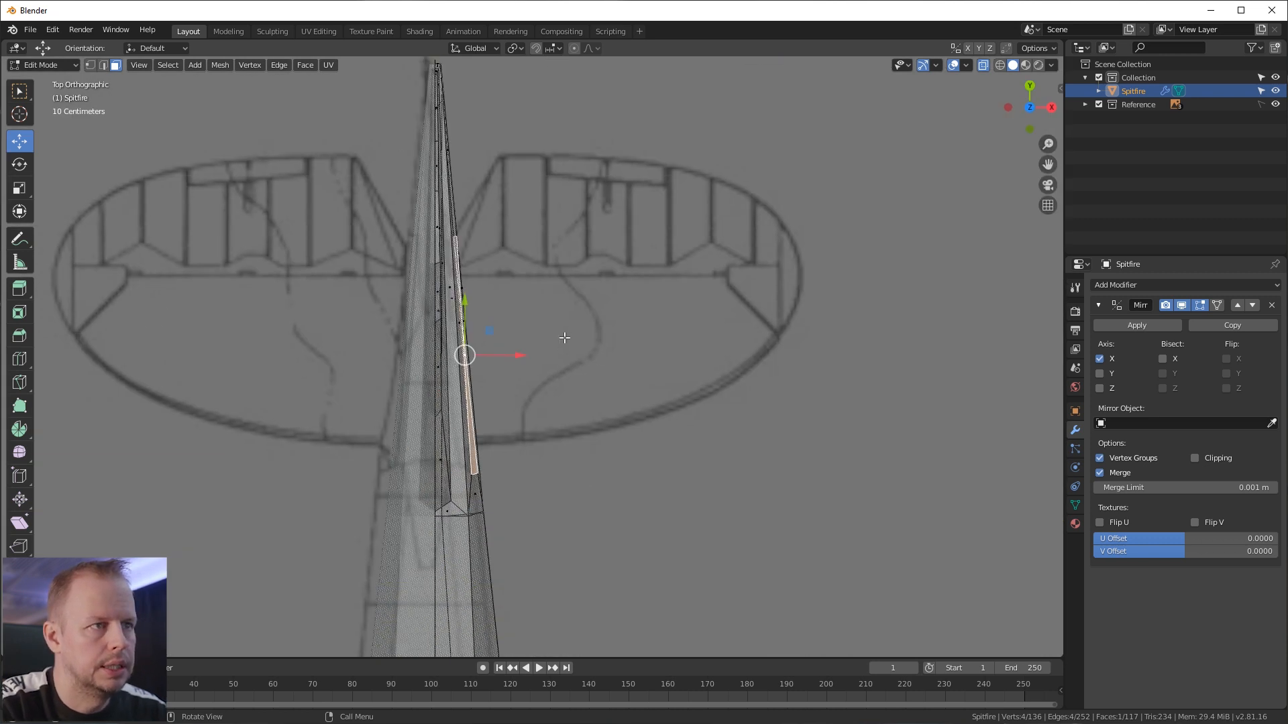
{"action": "key", "text": "e"}
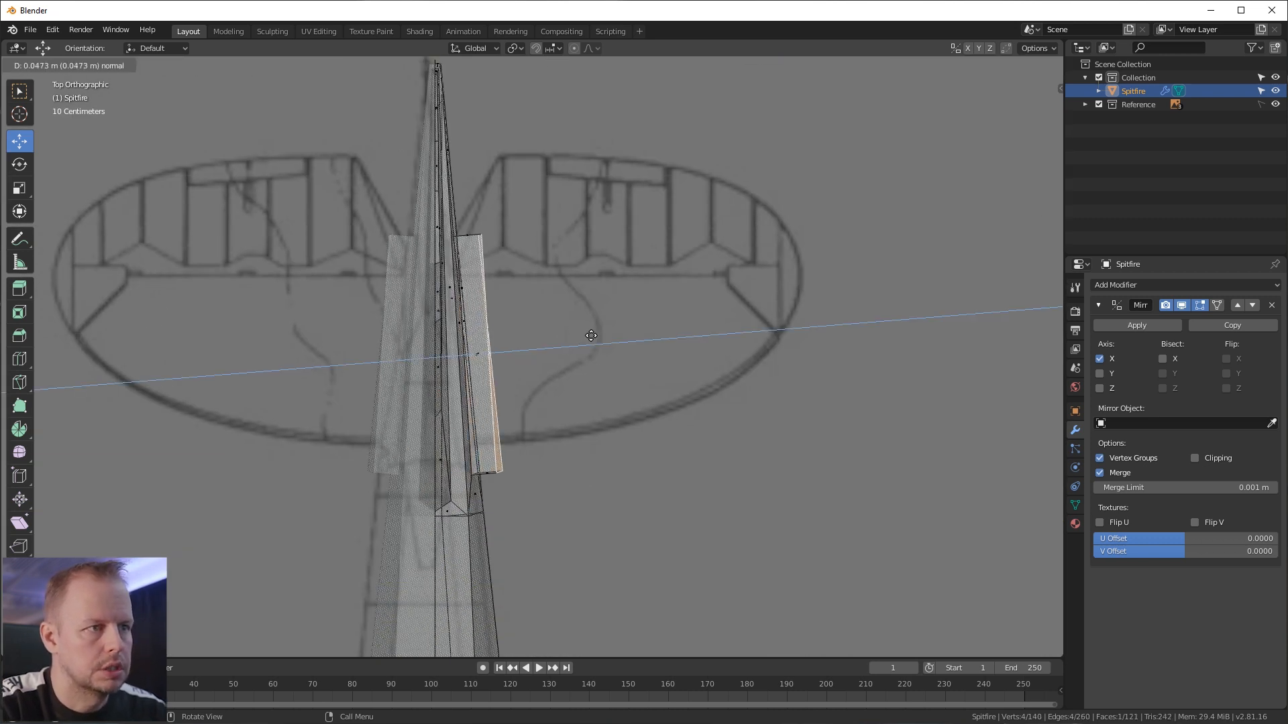
{"action": "right_click", "coordinate": [591, 335]}
{"action": "key", "text": "ctrl+z"}
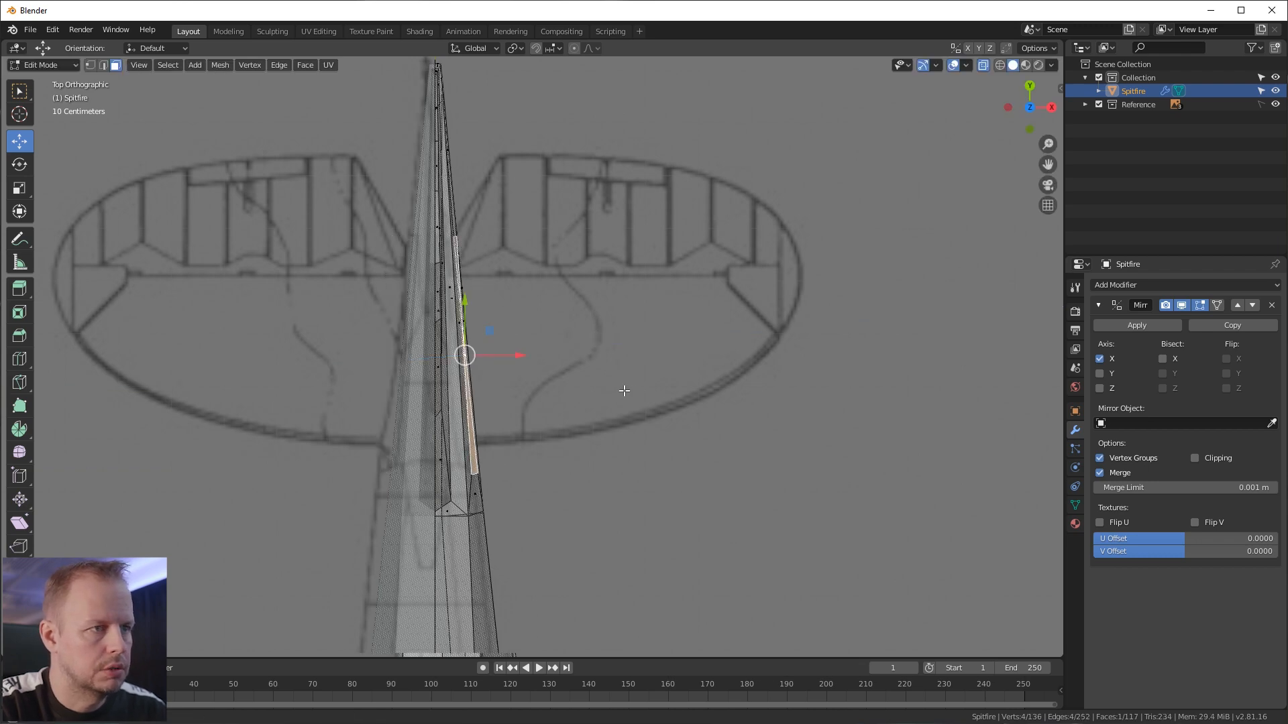
Step: Move the front edge of the stabilizer root face back along Y to the reference stabilizer's leading edge
{"action": "middle_click_drag", "start_coordinate": [624, 389], "coordinate": [413, 463]}
{"action": "key", "text": "2"}
{"action": "left_click", "coordinate": [413, 463]}
{"action": "key", "text": "KP_7"}
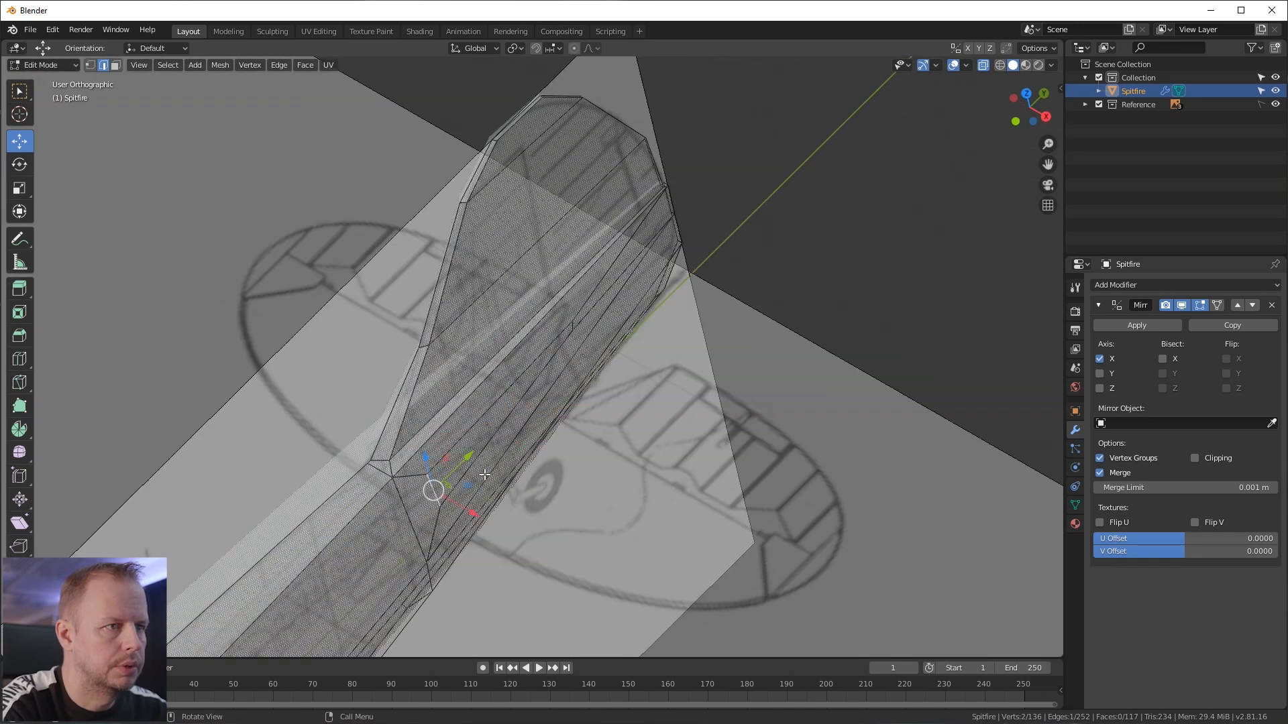
{"action": "left_click_drag", "start_coordinate": [477, 430], "coordinate": [511, 442]}
Step: Extrude the stabilizer root face a short distance outward from the fuselage side
{"action": "middle_click_drag", "start_coordinate": [617, 570], "coordinate": [686, 472]}
{"action": "key", "text": "3"}
{"action": "left_click", "coordinate": [514, 454]}
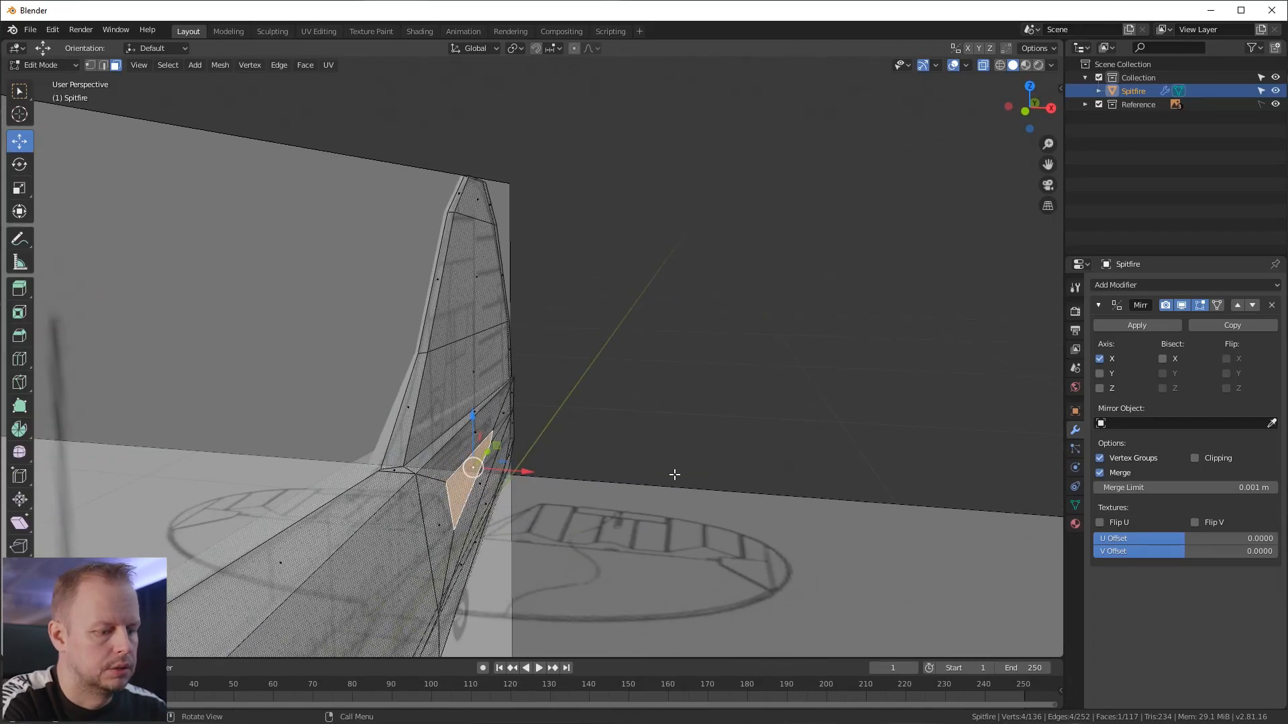
{"action": "key", "text": "KP_7"}
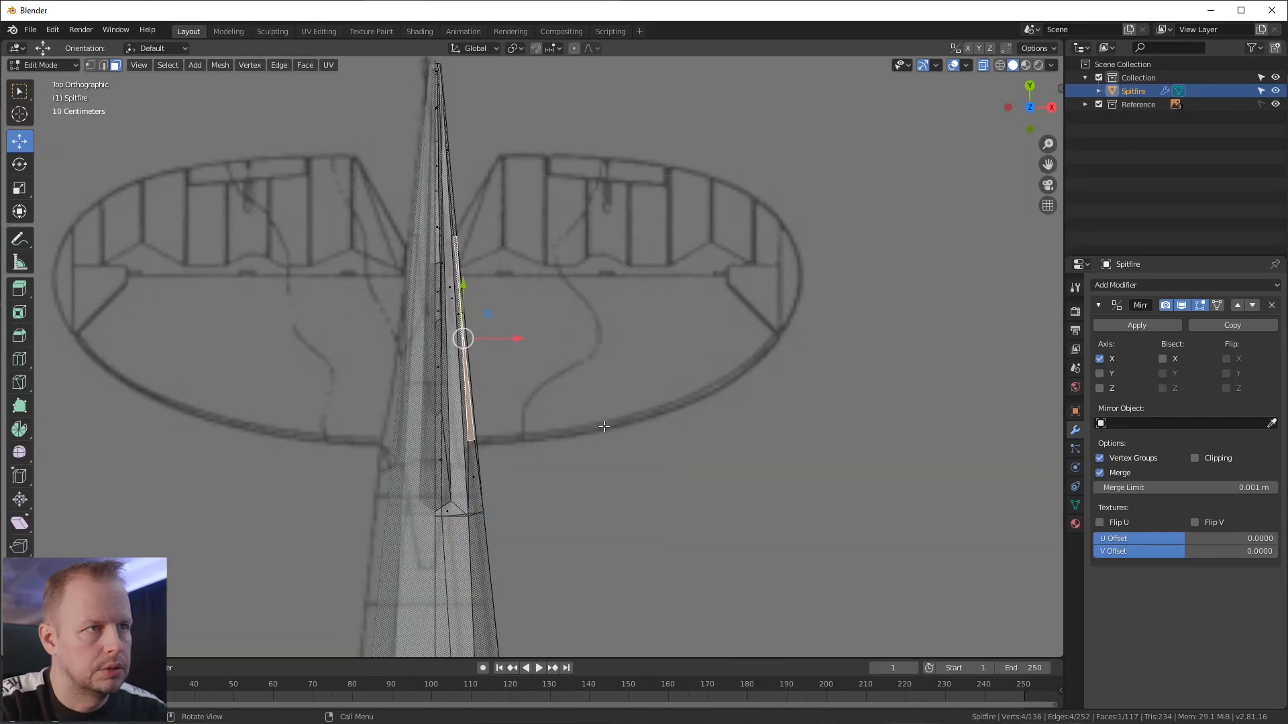
{"action": "key", "text": "e"}
{"action": "left_click", "coordinate": [641, 424]}
Step: Scale the extruded end face along Y by about 1.42 and shift it back about 0.06 m along Y to fit the reference
{"action": "key", "text": "s"}
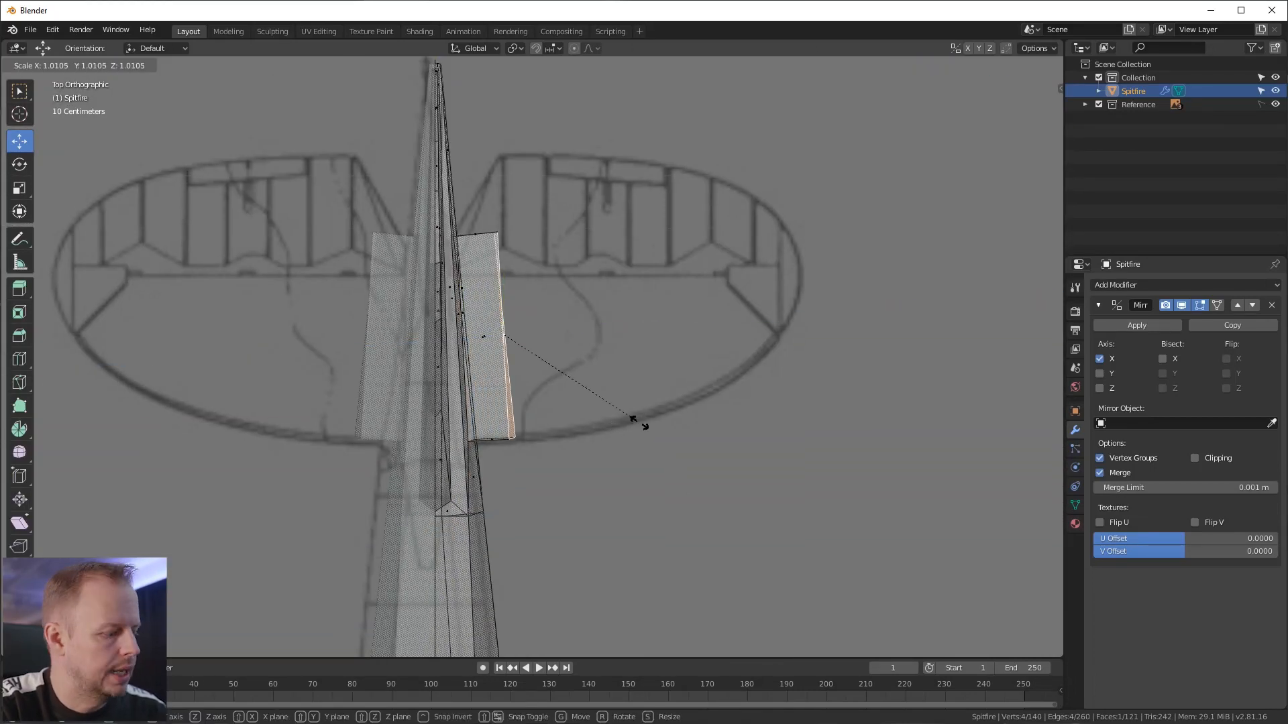
{"action": "key", "text": "y"}
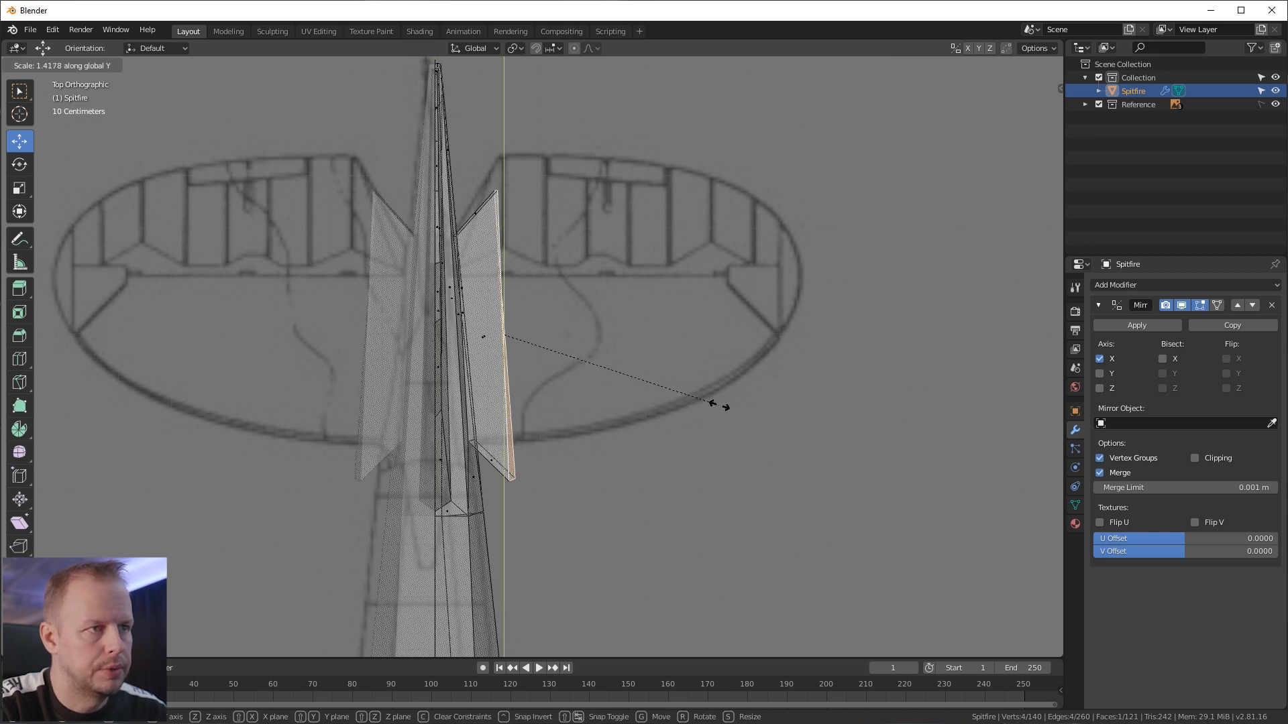
{"action": "left_click", "coordinate": [718, 404]}
{"action": "key", "text": "g"}
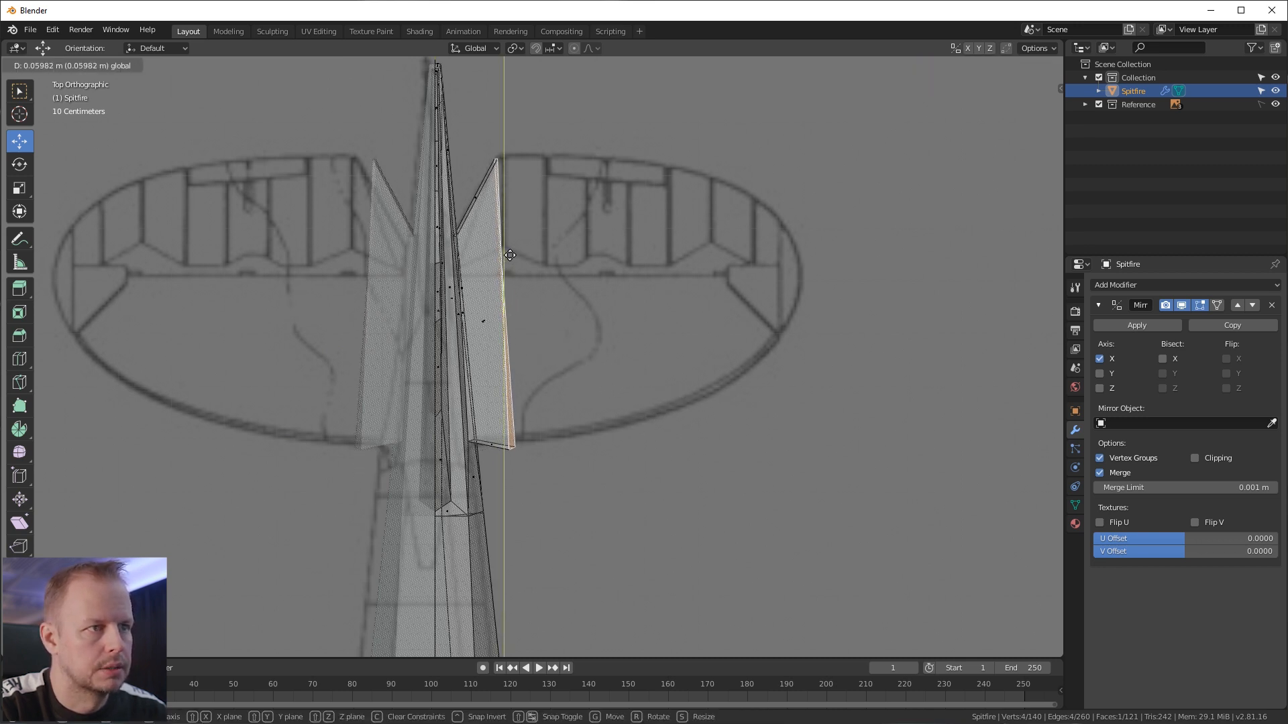
{"action": "left_click", "coordinate": [508, 259]}
Step: Extrude a second stabilizer section outward, fitting its end face to the reference by scaling along Y and moving about -0.14 m along X
{"action": "key", "text": "e"}
{"action": "left_click", "coordinate": [746, 271]}
{"action": "key", "text": "s"}
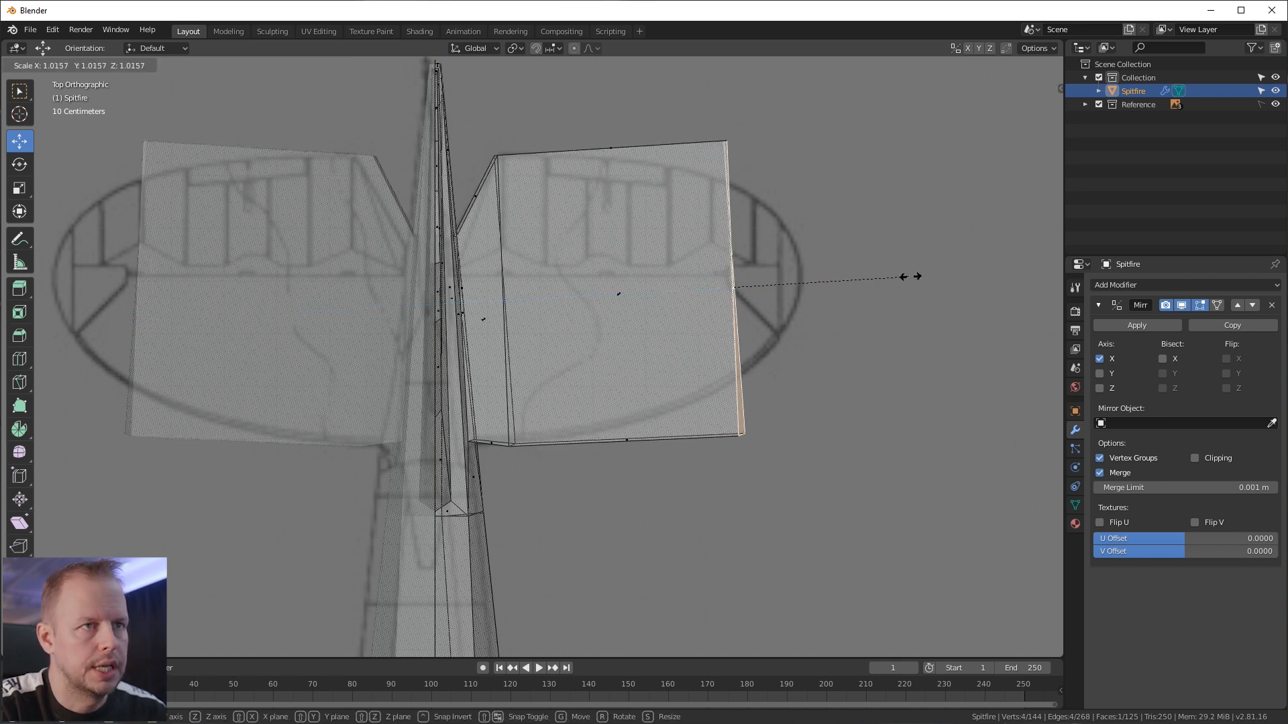
{"action": "key", "text": "y"}
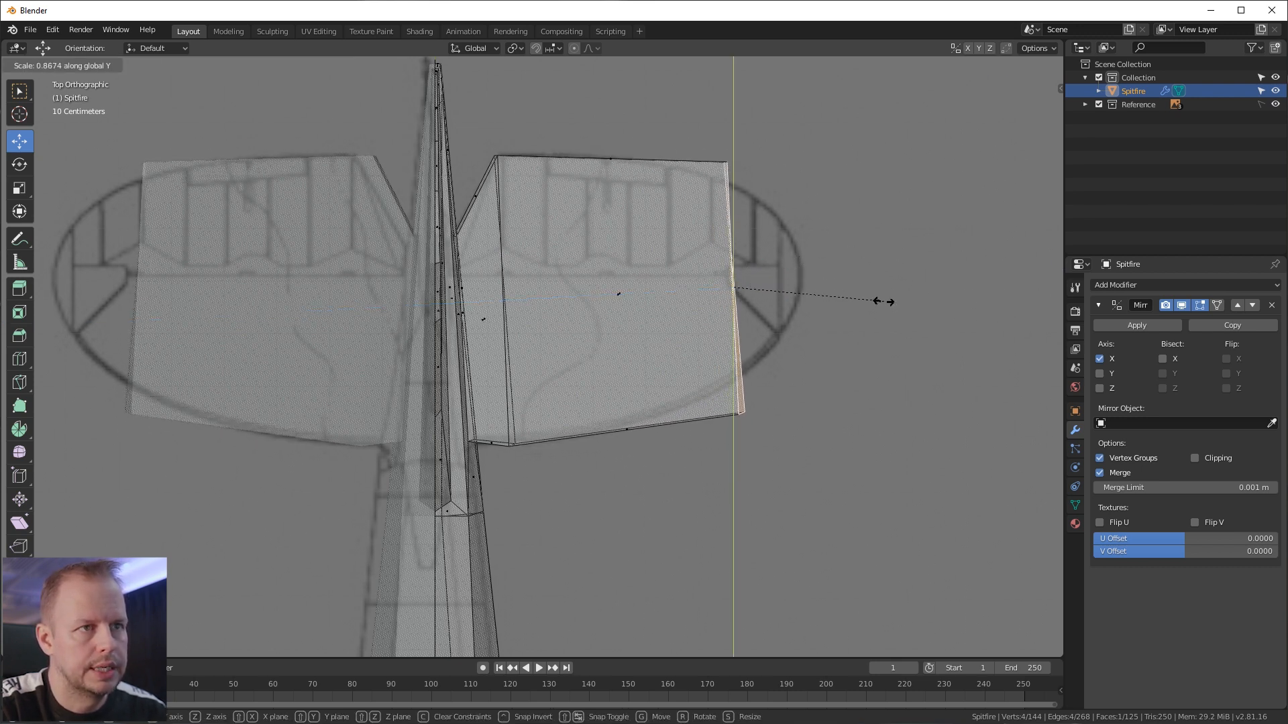
{"action": "left_click", "coordinate": [848, 305]}
{"action": "key", "text": "g"}
{"action": "key", "text": "x"}
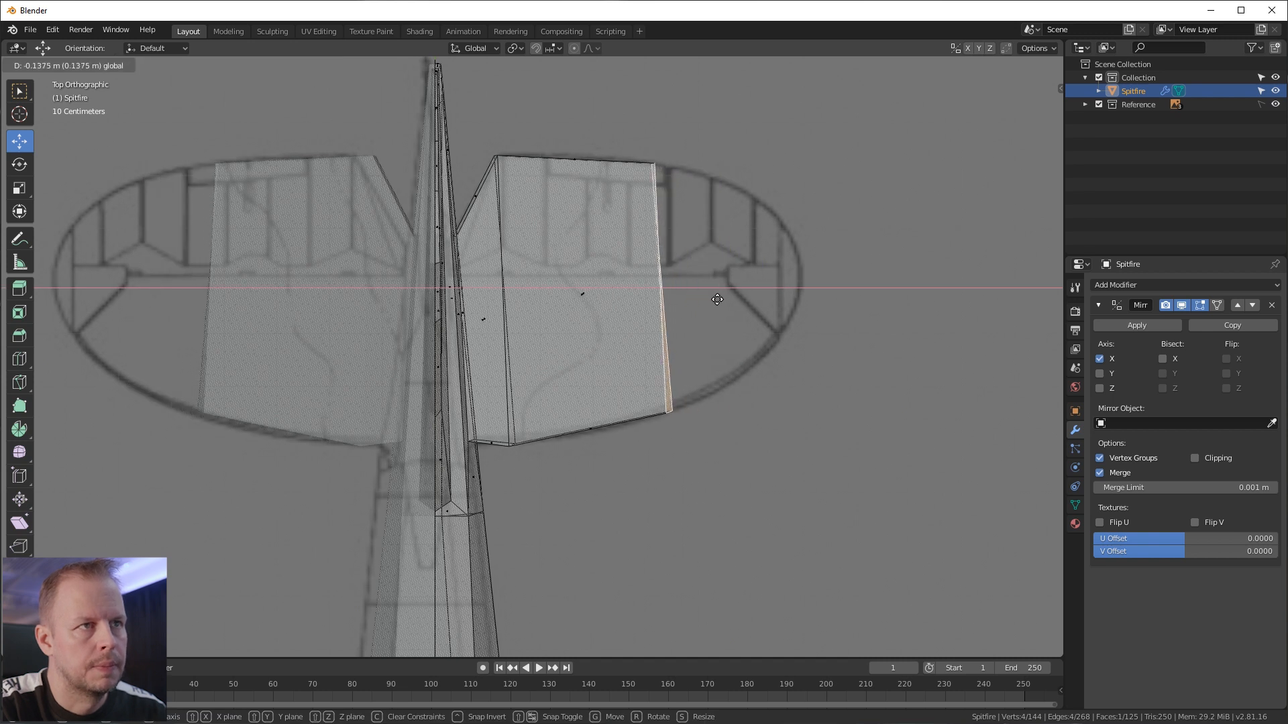
{"action": "left_click", "coordinate": [733, 296]}
Step: Extrude a third stabilizer section outward and narrow its end face along Y to follow the reference outline
{"action": "key", "text": "e"}
{"action": "left_click", "coordinate": [841, 285]}
{"action": "key", "text": "s"}
{"action": "key", "text": "y"}
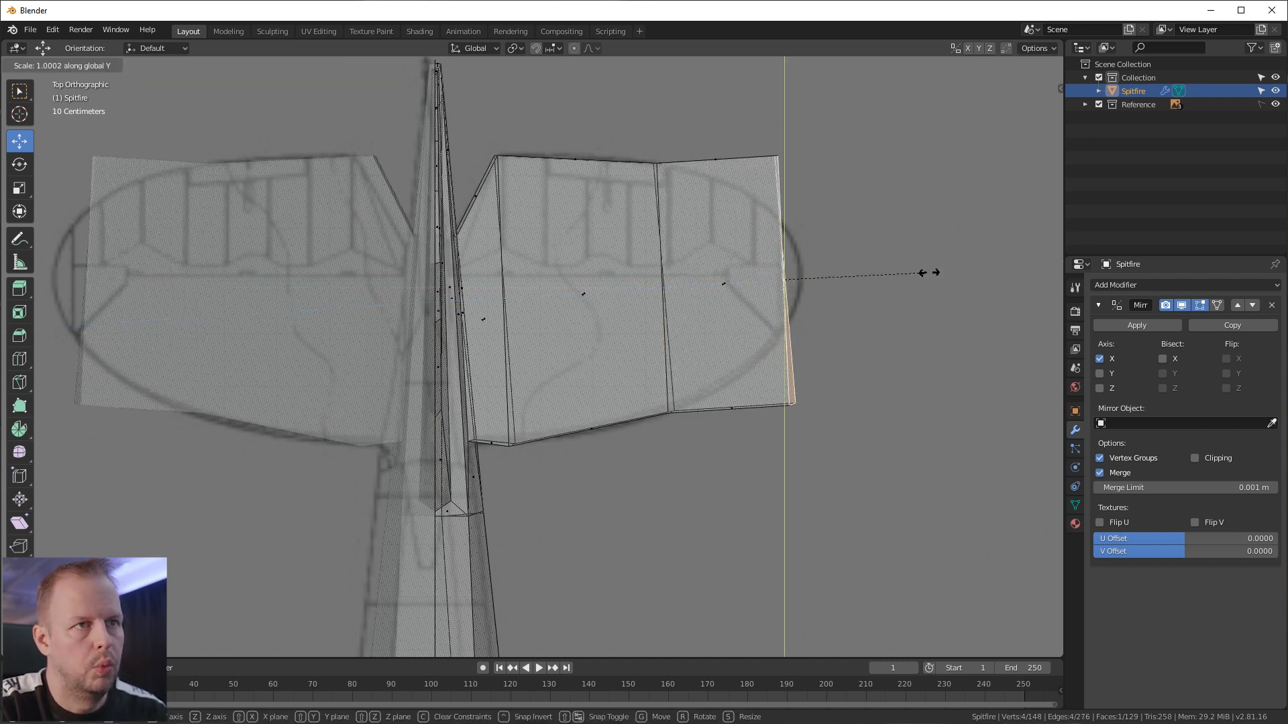
{"action": "left_click", "coordinate": [836, 274]}
Step: Move the third section's end face inward along X and rotate it to line up with the curved reference outline
{"action": "key", "text": "g"}
{"action": "key", "text": "x"}
{"action": "left_click", "coordinate": [819, 275]}
{"action": "key", "text": "r"}
{"action": "left_click", "coordinate": [841, 283]}
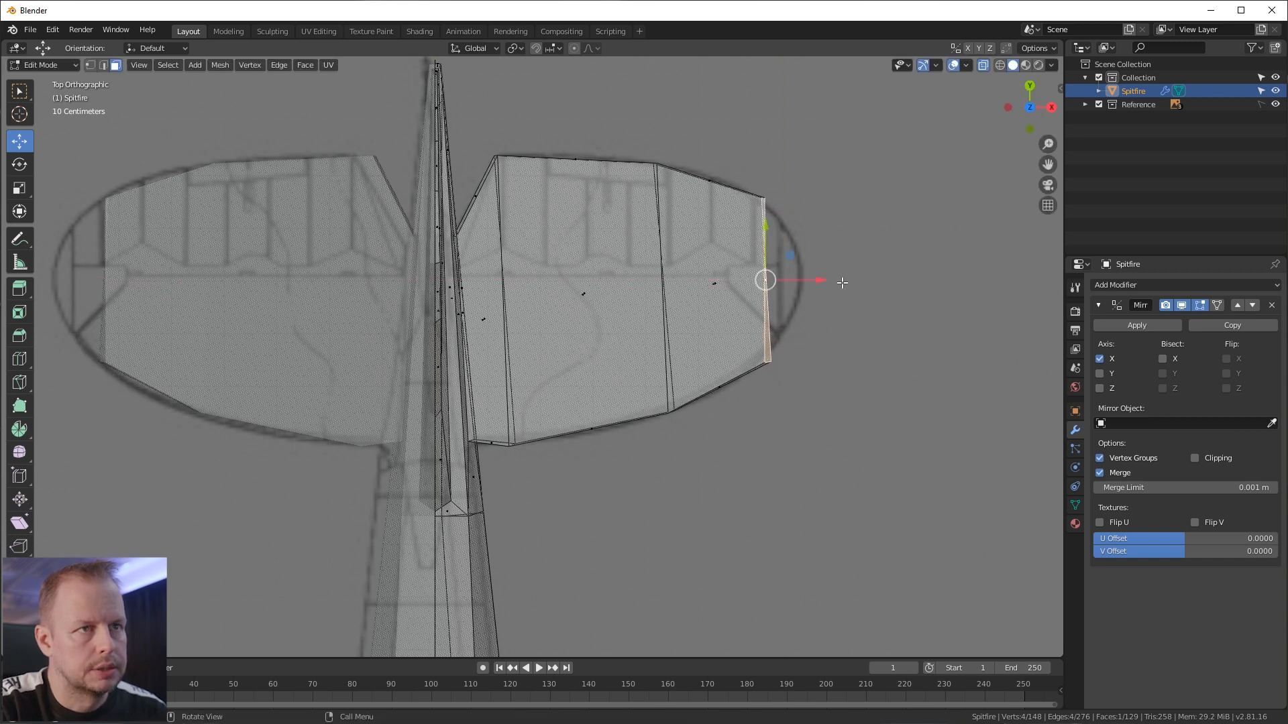
Step: Extrude the stabilizer tip outward along X and narrow its end face along Y to round off the outline
{"action": "key", "text": "e"}
{"action": "key", "text": "x"}
{"action": "left_click", "coordinate": [880, 284]}
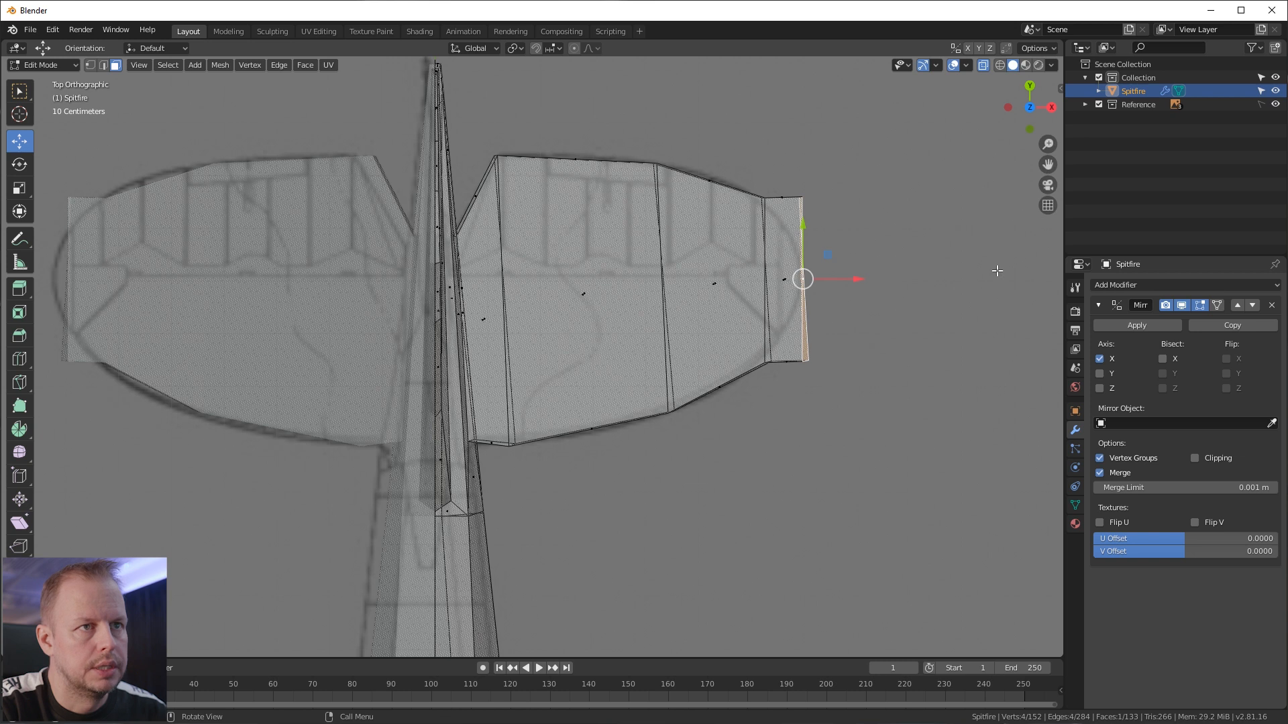
{"action": "key", "text": "s"}
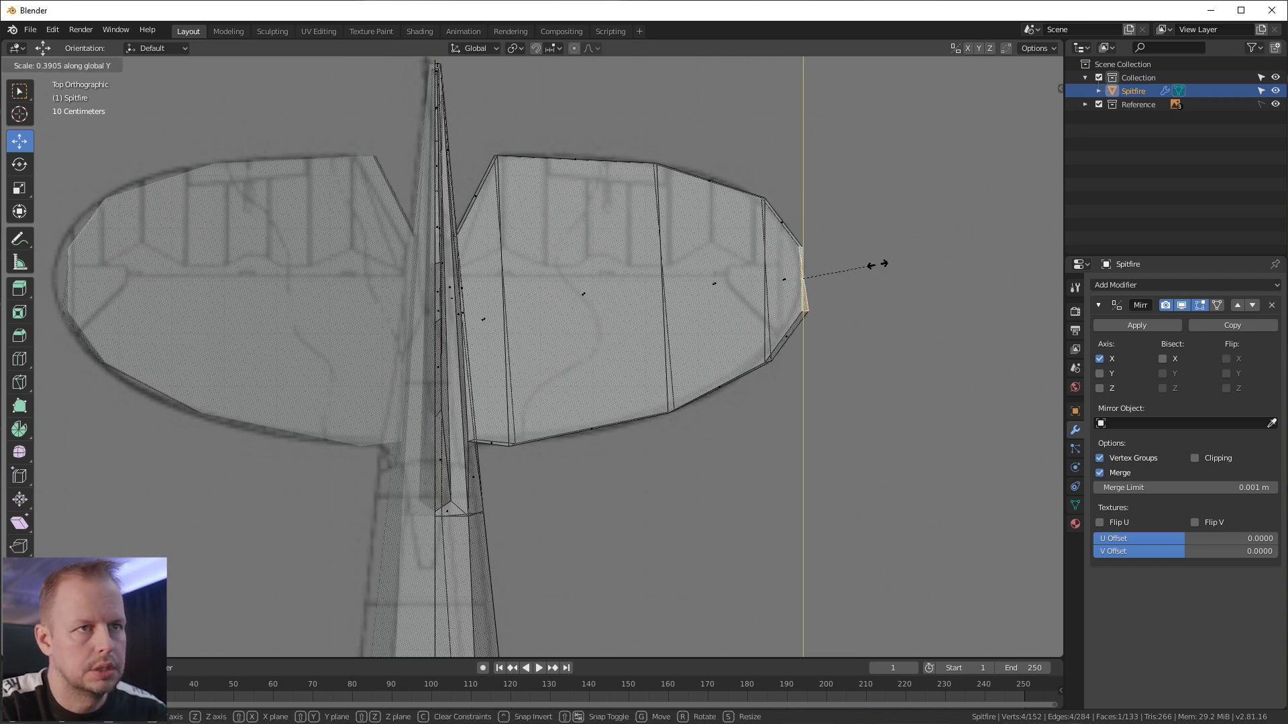
{"action": "left_click", "coordinate": [849, 285]}
{"action": "key", "text": "s"}
{"action": "key", "text": "x"}
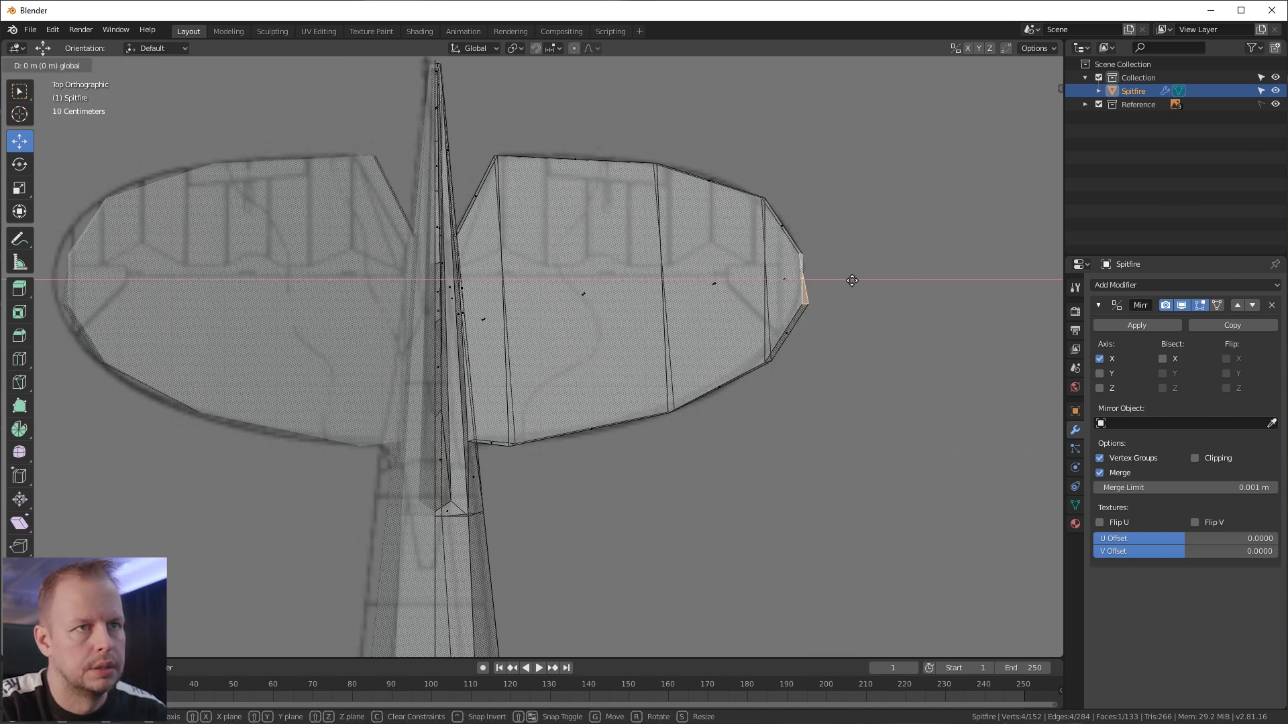
{"action": "key", "text": "Escape"}
{"action": "key", "text": "r"}
{"action": "key", "text": "Escape"}
Step: Select the three outer underside faces of the stabilizer and move them up along Z to thin it
{"action": "middle_click_drag", "start_coordinate": [866, 287], "coordinate": [849, 206]}
{"action": "key", "text": "KP_1"}
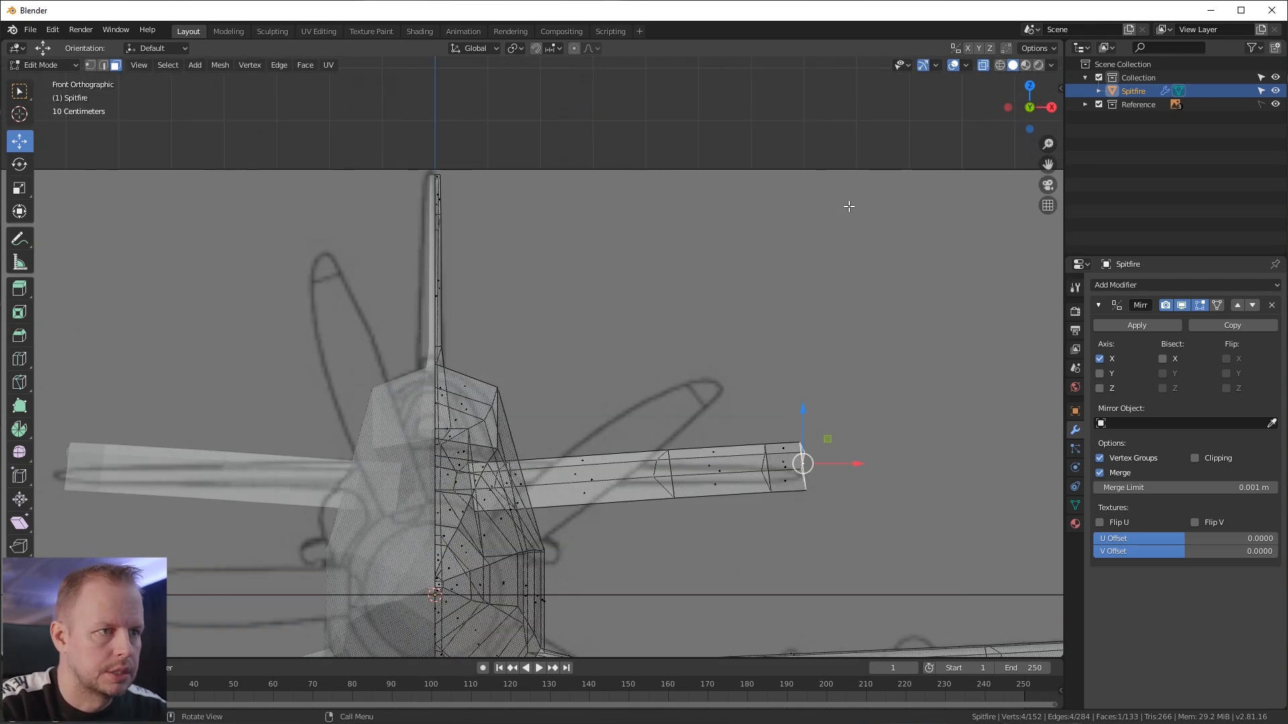
{"action": "scroll", "coordinate": [740, 306], "scroll_direction": "down", "scroll_amount": 3}
{"action": "middle_click_drag", "start_coordinate": [736, 353], "coordinate": [601, 520]}
{"action": "scroll", "coordinate": [713, 408], "scroll_direction": "up", "scroll_amount": 5}
{"action": "left_click", "coordinate": [471, 551]}
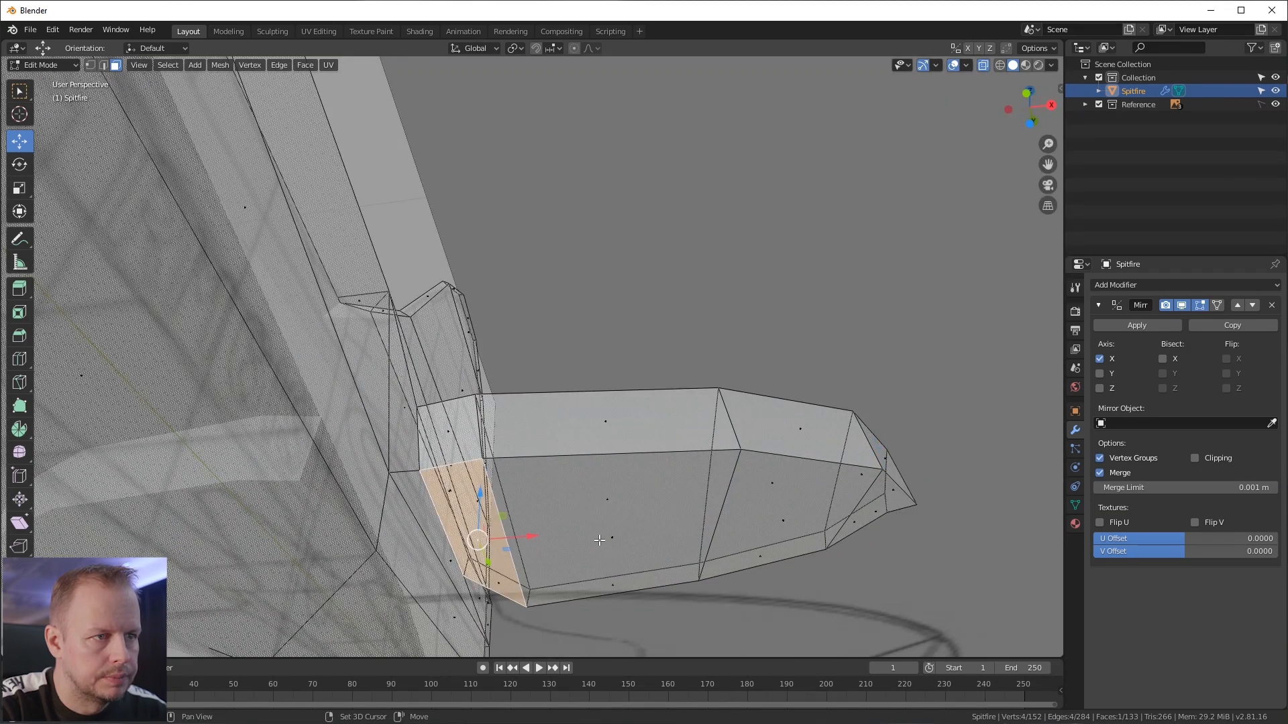
{"action": "left_click", "coordinate": [634, 536]}
{"action": "left_click", "coordinate": [782, 521], "text": "shift"}
{"action": "middle_click_drag", "start_coordinate": [897, 503], "coordinate": [955, 420]}
{"action": "left_click", "coordinate": [945, 347], "text": "shift"}
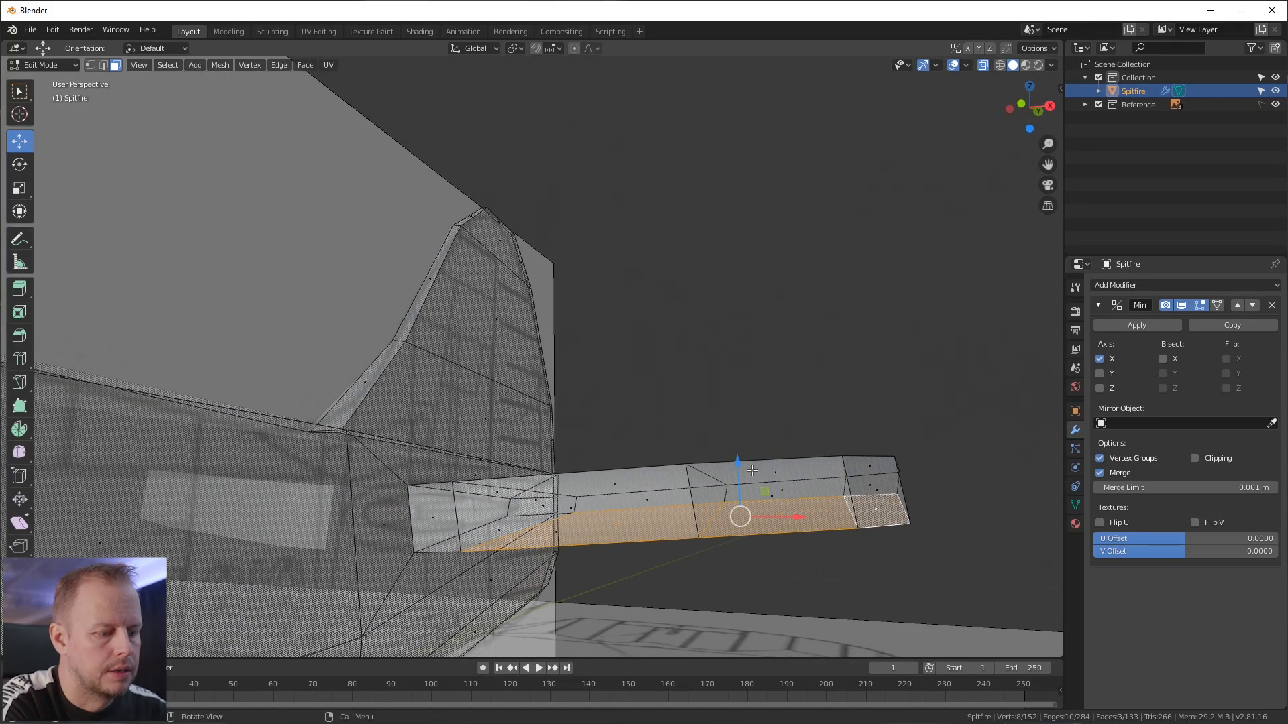
{"action": "key", "text": "KP_1"}
{"action": "key", "text": "g"}
{"action": "key", "text": "z"}
{"action": "left_click", "coordinate": [633, 556]}
Step: Select the three lower leading edges of the stabilizer and raise them along Z
{"action": "key", "text": "2"}
{"action": "left_click", "coordinate": [650, 525]}
{"action": "left_click", "coordinate": [757, 515]}
{"action": "left_click", "coordinate": [831, 511]}
{"action": "left_click", "coordinate": [622, 524], "text": "shift"}
{"action": "left_click", "coordinate": [722, 517], "text": "shift"}
{"action": "key", "text": "g"}
{"action": "key", "text": "z"}
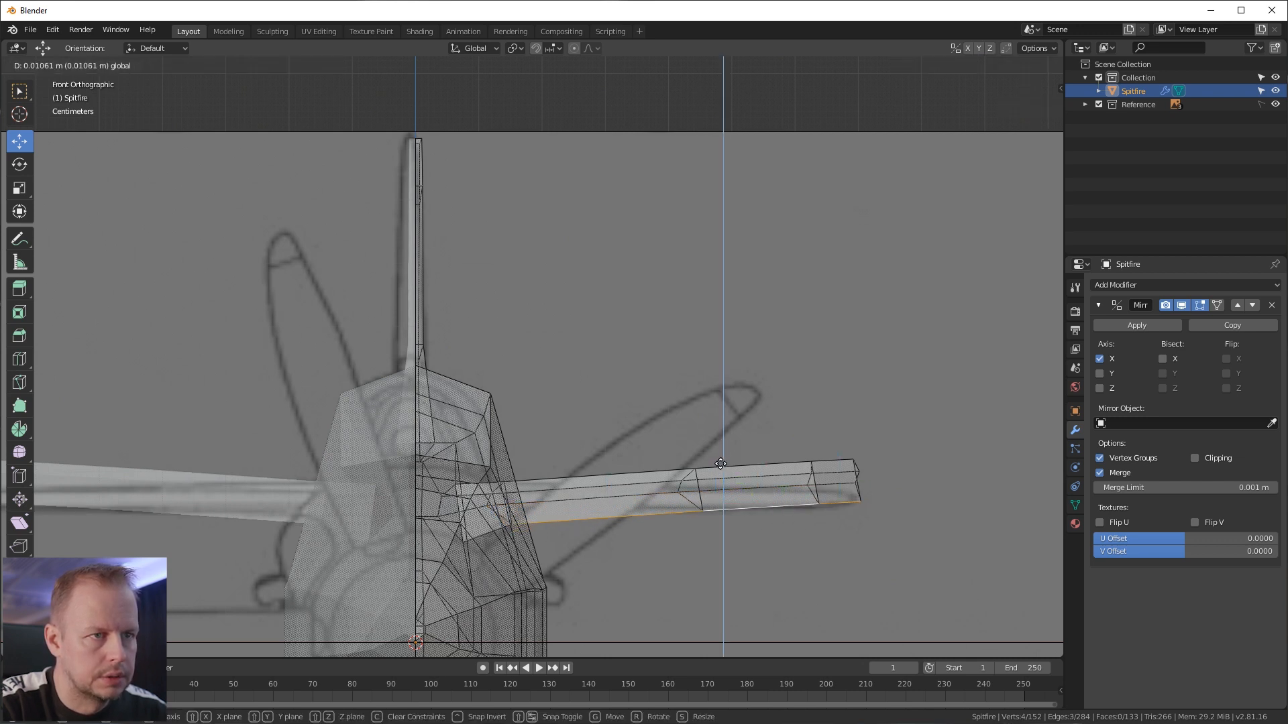
{"action": "left_click", "coordinate": [720, 447]}
Step: Raise the rear vertex at the stabilizer's tip along Z to even out the tip's thickness
{"action": "middle_click_drag", "start_coordinate": [720, 447], "coordinate": [802, 495]}
{"action": "scroll", "coordinate": [774, 480], "scroll_direction": "up", "scroll_amount": 2}
{"action": "key", "text": "1"}
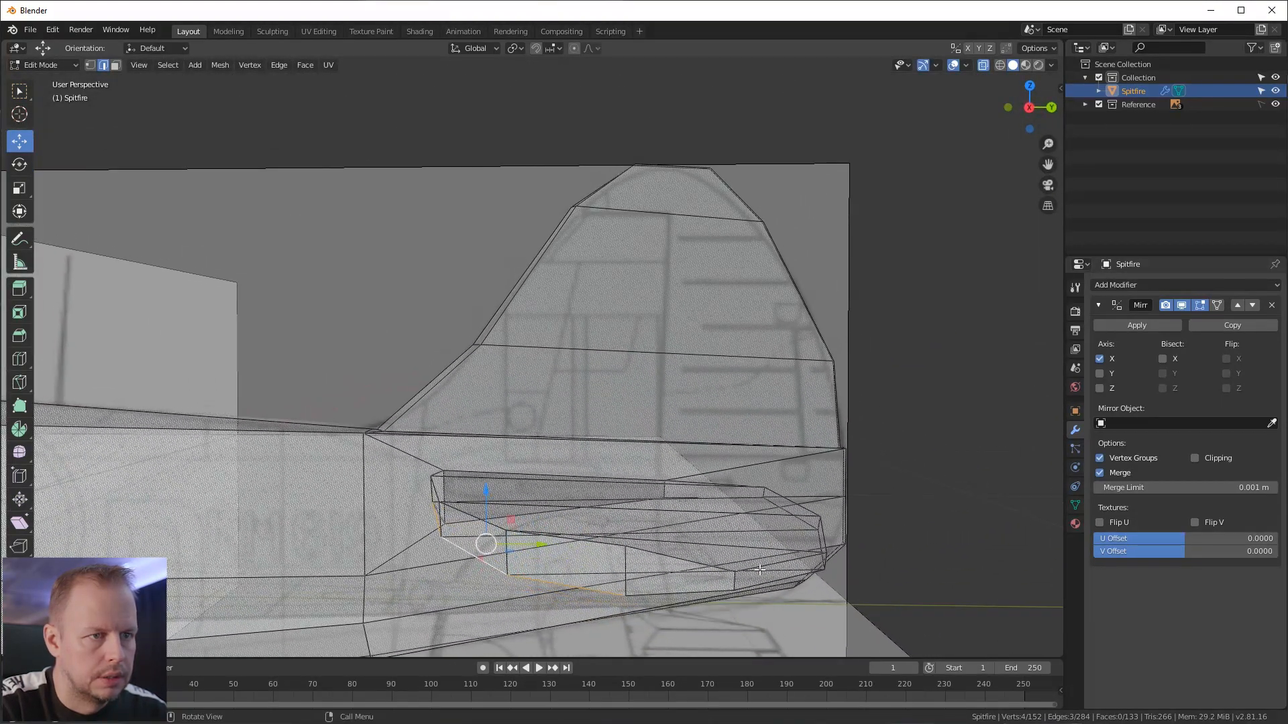
{"action": "left_click", "coordinate": [738, 567]}
{"action": "key", "text": "g"}
{"action": "key", "text": "z"}
{"action": "left_click", "coordinate": [733, 515]}
{"action": "middle_click_drag", "start_coordinate": [732, 515], "coordinate": [382, 510]}
{"action": "key", "text": "g"}
{"action": "key", "text": "z"}
{"action": "left_click", "coordinate": [384, 478]}
Step: Raise the lower vertex midway along the stabilizer's trailing edge slightly along Z
{"action": "left_click", "coordinate": [526, 518]}
{"action": "key", "text": "g"}
{"action": "key", "text": "z"}
{"action": "left_click", "coordinate": [530, 513]}
{"action": "middle_click_drag", "start_coordinate": [530, 513], "coordinate": [773, 549]}
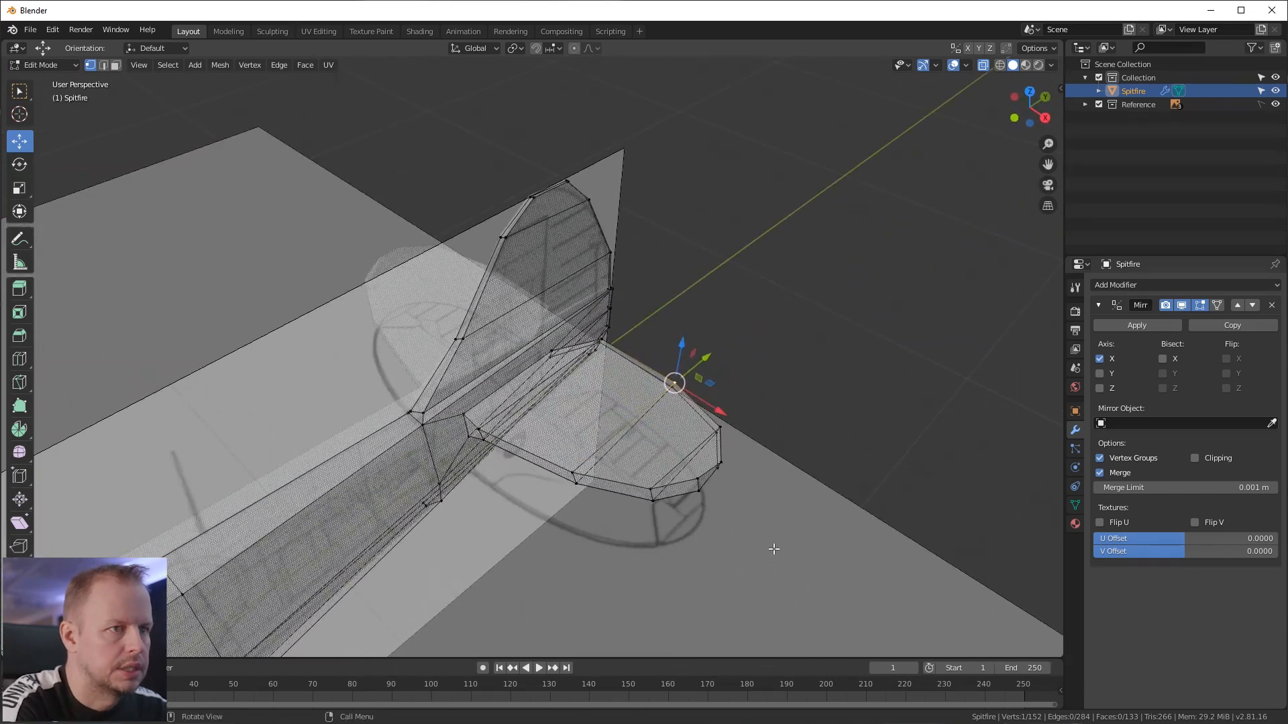
Step: Clear the vertex selection and compare the stabilizer's outline with the reference from above
{"action": "key", "text": "KP_7"}
{"action": "scroll", "coordinate": [733, 333], "scroll_direction": "up", "scroll_amount": 2}
{"action": "key", "text": "a"}
{"action": "key", "text": "alt+a"}
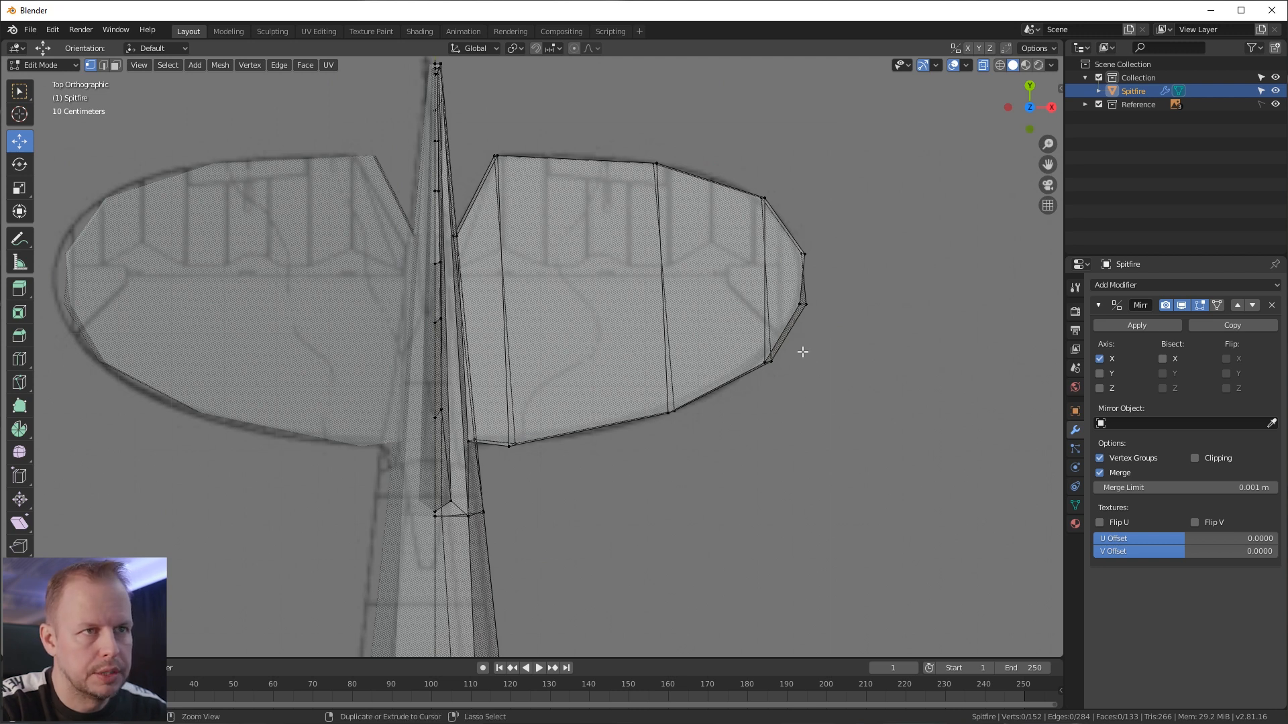
Step: Clear the vertex selection and nudge the lower leading-edge vertex near the stabilizer's root slightly along Z
{"action": "left_click_drag", "start_coordinate": [780, 346], "coordinate": [811, 357]}
{"action": "key", "text": "a"}
{"action": "key", "text": "alt+a"}
{"action": "left_click_drag", "start_coordinate": [832, 287], "coordinate": [855, 310]}
{"action": "middle_click_drag", "start_coordinate": [864, 405], "coordinate": [601, 451]}
{"action": "left_click", "coordinate": [545, 476]}
{"action": "left_click_drag", "start_coordinate": [542, 430], "coordinate": [541, 432]}
{"action": "middle_click_drag", "start_coordinate": [662, 455], "coordinate": [619, 459]}
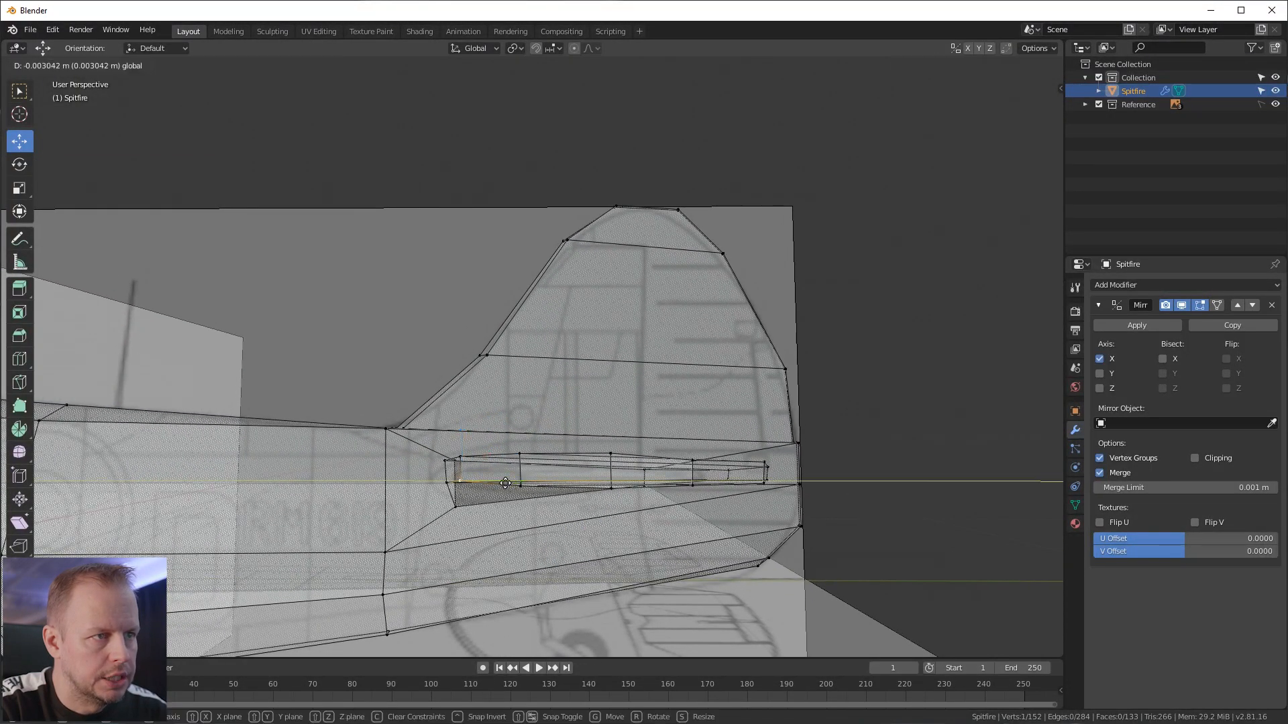
Step: Adjust the remaining lower leading-edge vertices of the stabilizer one by one along Z to even out its thickness
{"action": "left_click", "coordinate": [519, 484]}
{"action": "left_click_drag", "start_coordinate": [555, 484], "coordinate": [528, 449]}
{"action": "left_click", "coordinate": [611, 488]}
{"action": "left_click_drag", "start_coordinate": [608, 458], "coordinate": [884, 450]}
{"action": "middle_click_drag", "start_coordinate": [883, 443], "coordinate": [694, 423]}
{"action": "left_click_drag", "start_coordinate": [290, 491], "coordinate": [288, 451]}
{"action": "left_click", "coordinate": [283, 493]}
{"action": "middle_click_drag", "start_coordinate": [463, 456], "coordinate": [674, 407]}
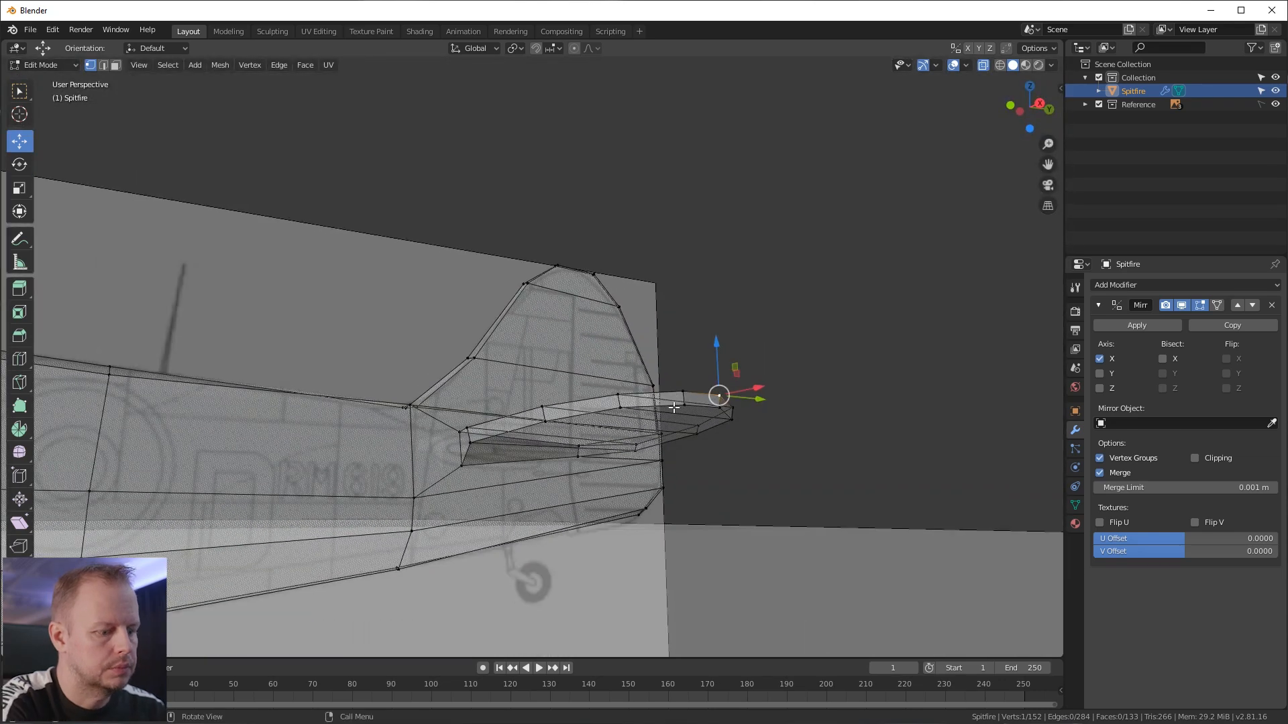
Step: Select the stabilizer's outer vertices in front view and lower them along Z toward the reference drawing
{"action": "key", "text": "KP_7"}
{"action": "key", "text": "KP_1"}
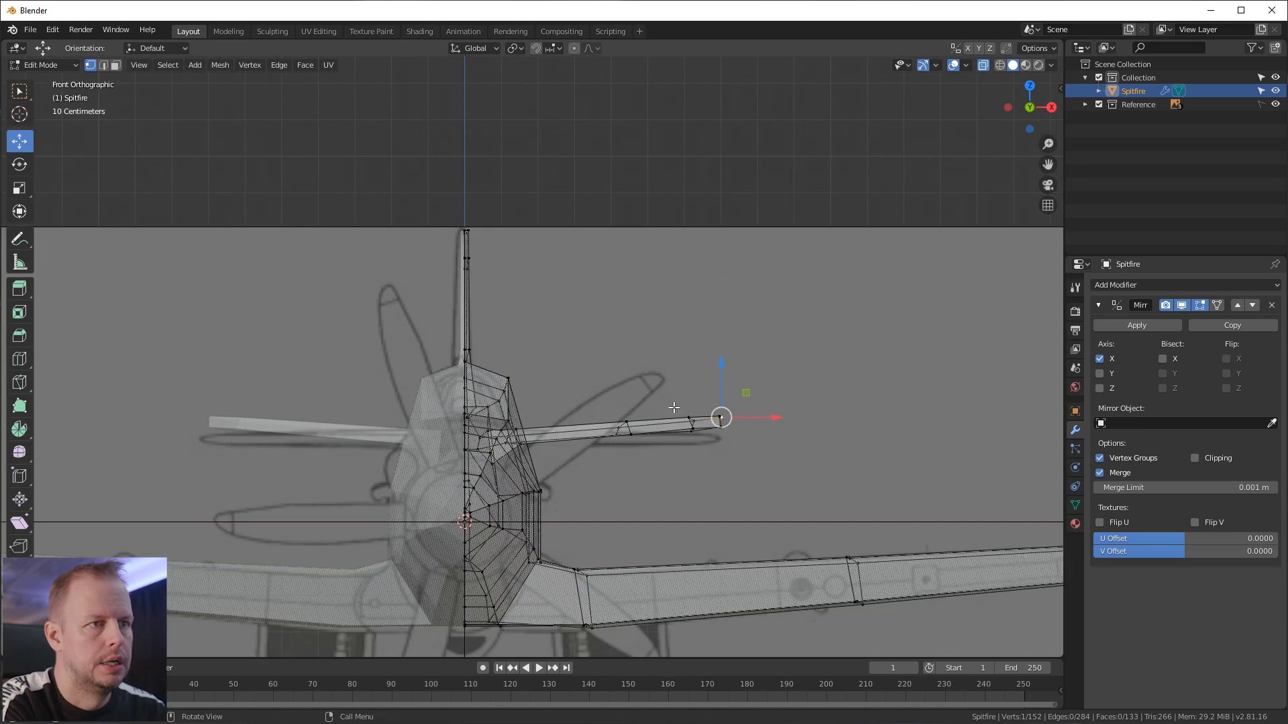
{"action": "scroll", "coordinate": [674, 407], "scroll_direction": "up", "scroll_amount": 2}
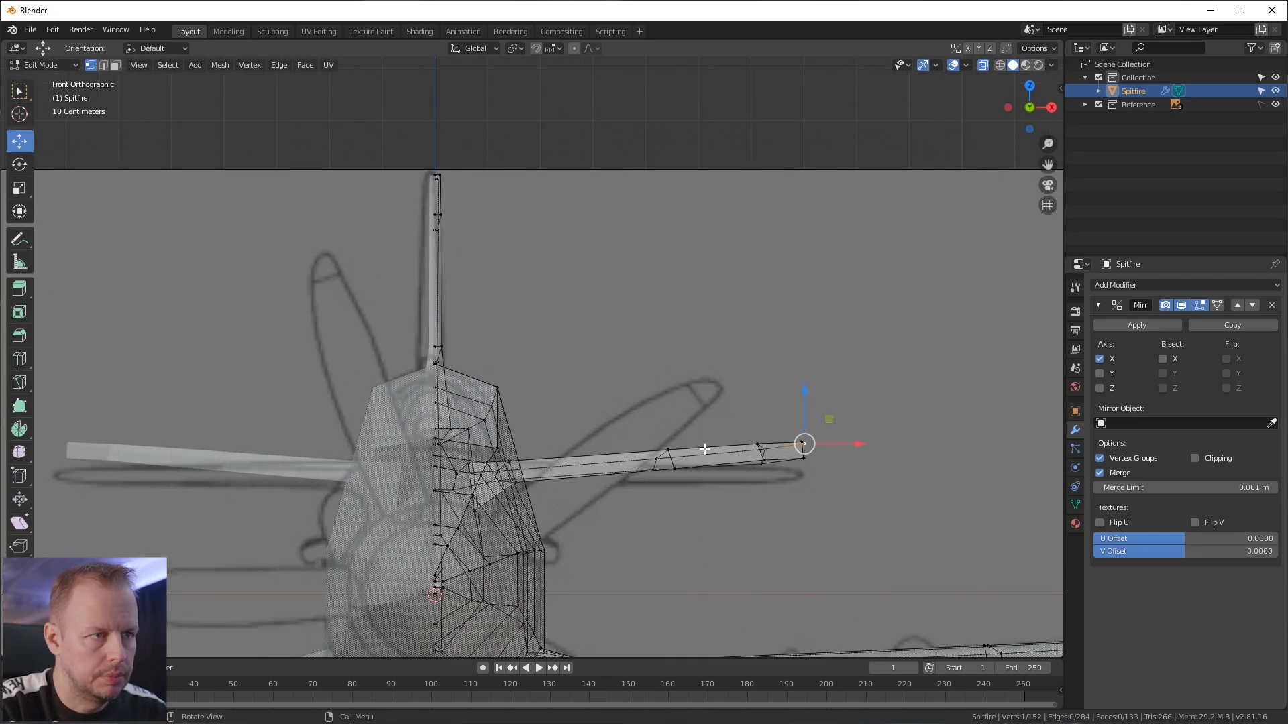
{"action": "key", "text": "a"}
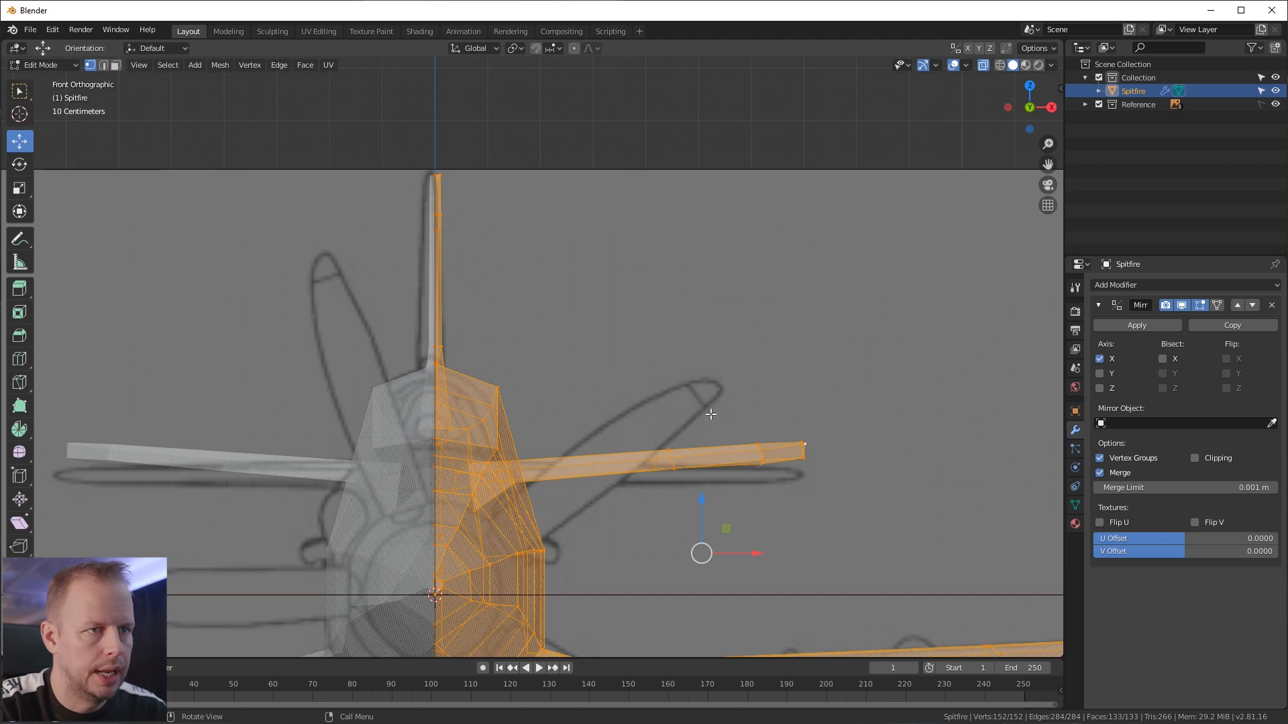
{"action": "key", "text": "alt+a"}
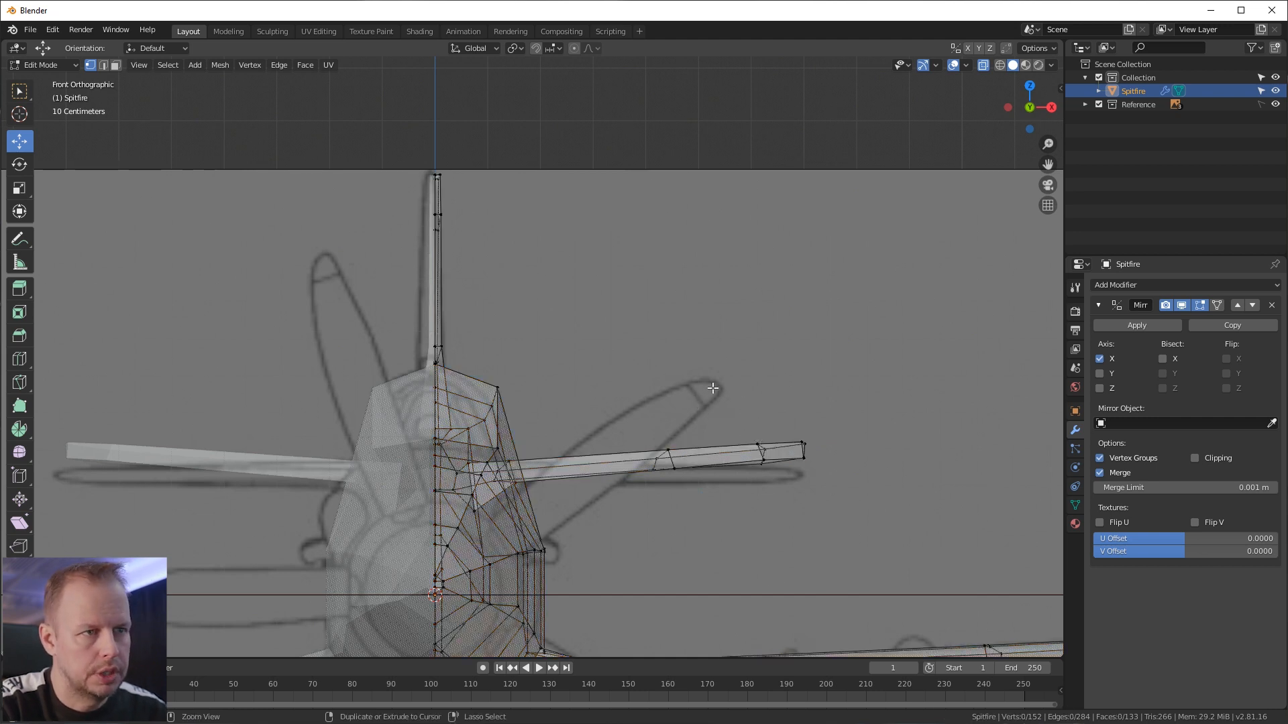
{"action": "mouse_move", "coordinate": [744, 376]}
{"action": "right_mouse_down", "text": "ctrl"}
{"action": "mouse_move", "coordinate": [617, 430]}
{"action": "mouse_move", "coordinate": [875, 395]}
{"action": "mouse_move", "coordinate": [758, 379]}
{"action": "right_mouse_up", "text": "ctrl"}
{"action": "key", "text": "g"}
{"action": "key", "text": "z"}
{"action": "left_click", "coordinate": [755, 418]}
Step: Shift the stabilizer's tip vertices further until they line up with the front reference, and clear the selection
{"action": "key", "text": "g"}
{"action": "left_click", "coordinate": [857, 411]}
{"action": "key", "text": "g"}
{"action": "left_click", "coordinate": [860, 417]}
{"action": "middle_click_drag", "start_coordinate": [859, 420], "coordinate": [687, 461]}
{"action": "key", "text": "alt+a"}
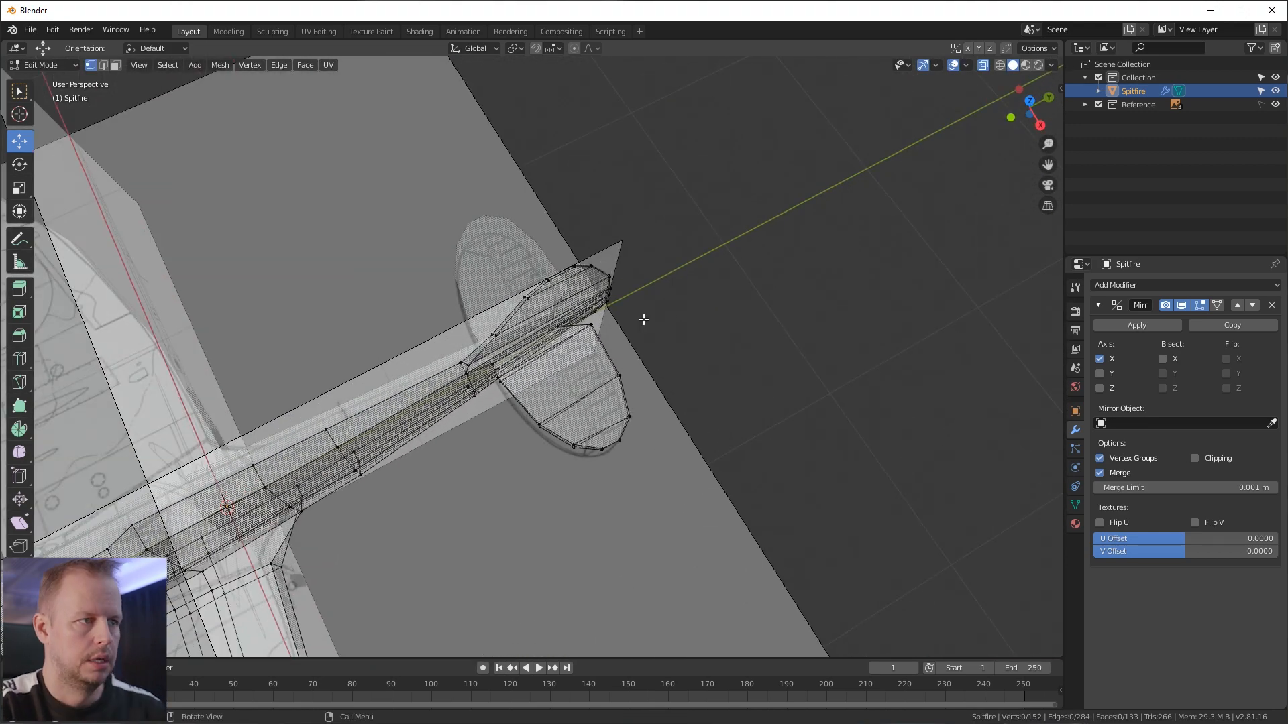
{"action": "middle_click_drag", "start_coordinate": [594, 429], "coordinate": [454, 209]}
{"action": "scroll", "coordinate": [479, 365], "scroll_direction": "down", "scroll_amount": 4}
{"action": "scroll", "coordinate": [570, 352], "scroll_direction": "up", "scroll_amount": 3}
{"action": "scroll", "coordinate": [763, 402], "scroll_direction": "down", "scroll_amount": 3}
{"action": "scroll", "coordinate": [657, 335], "scroll_direction": "up", "scroll_amount": 4}
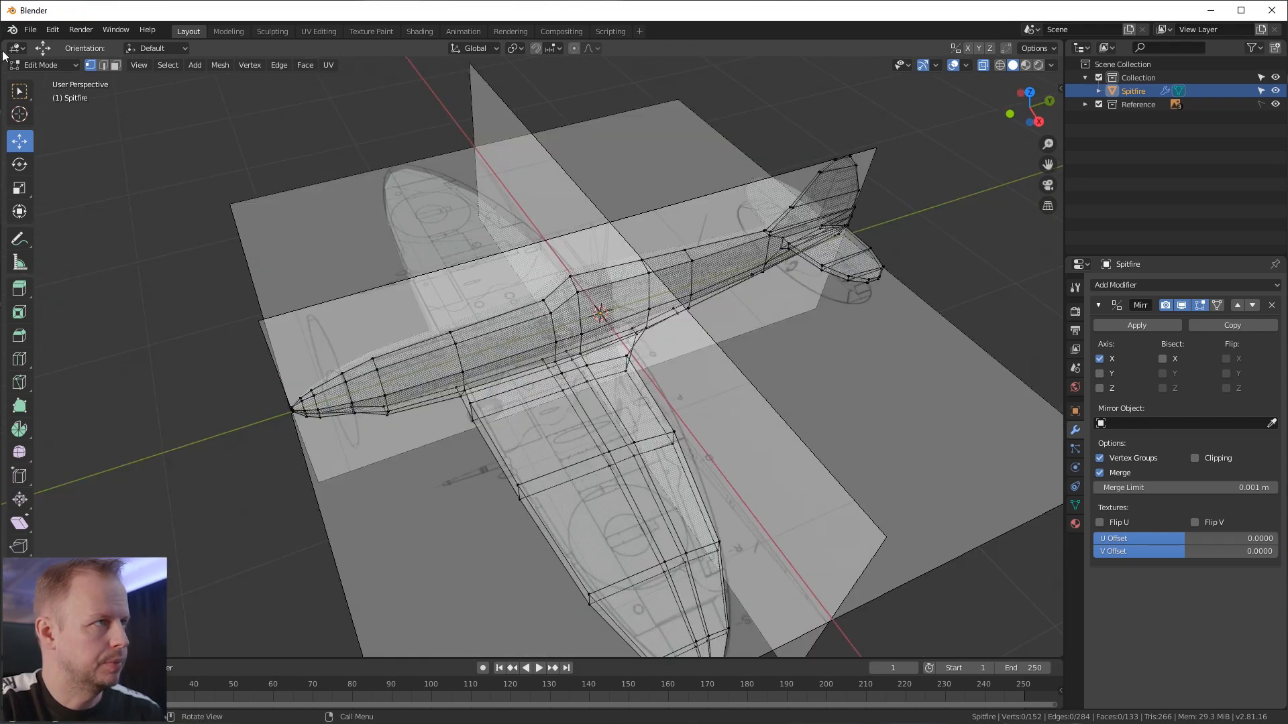
Step: Save the project as Spitfire2.blend on the Desktop
{"action": "left_click", "coordinate": [31, 29]}
{"action": "left_click", "coordinate": [95, 131]}
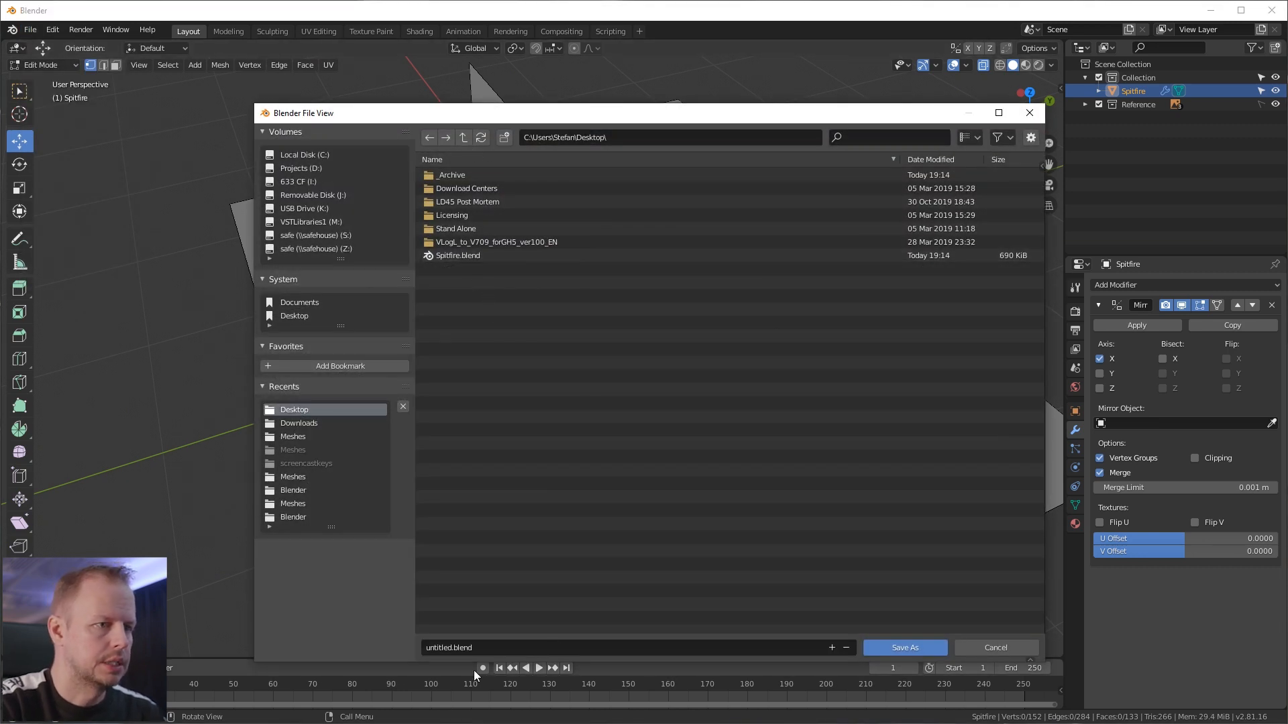
{"action": "left_click", "coordinate": [485, 647]}
{"action": "type", "text": "s"}
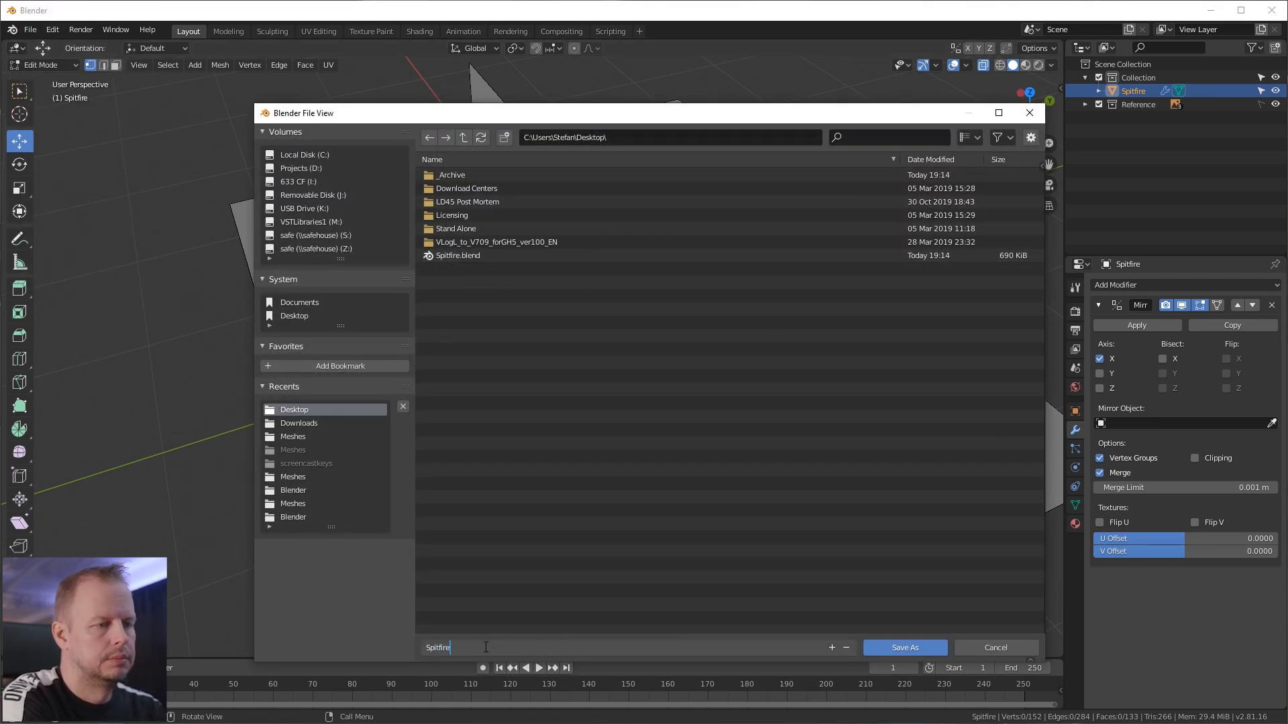
{"action": "key", "text": "Return"}
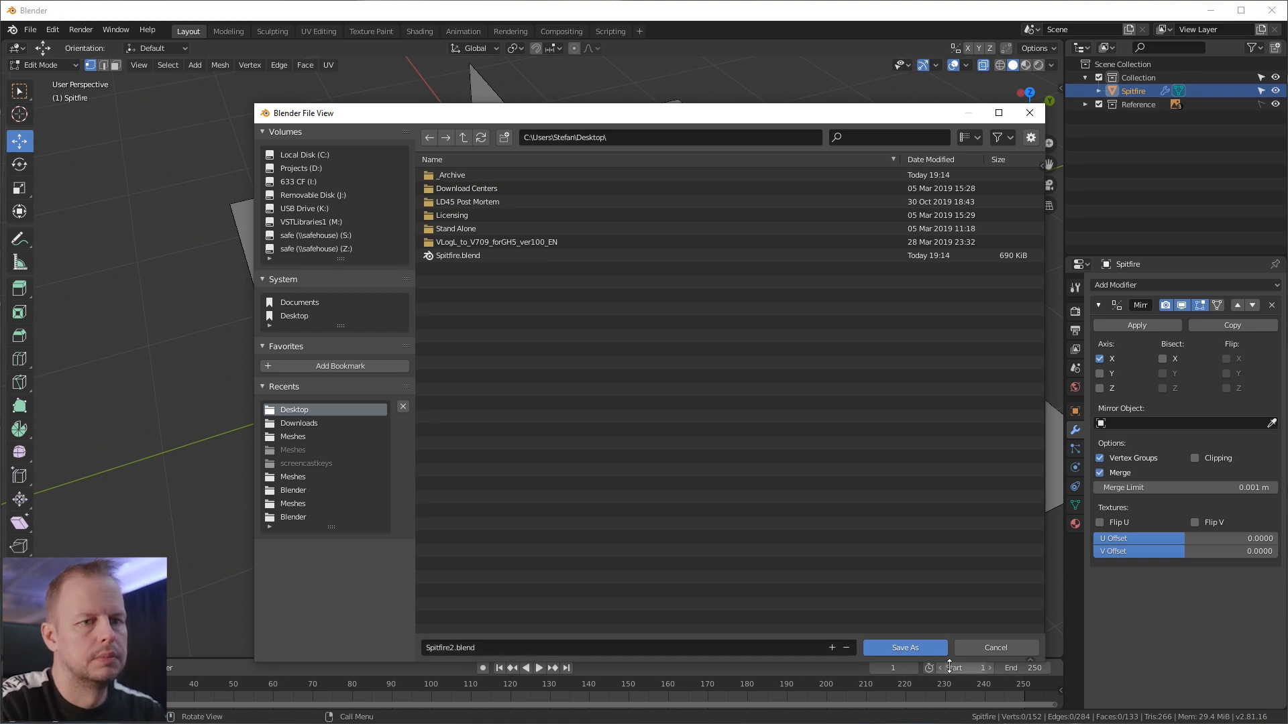
{"action": "left_click", "coordinate": [916, 649]}
{"action": "scroll", "coordinate": [583, 343], "scroll_direction": "up", "scroll_amount": 2}
{"action": "scroll", "coordinate": [584, 343], "scroll_direction": "down", "scroll_amount": 2}
{"action": "middle_click_drag", "start_coordinate": [584, 343], "coordinate": [568, 345]}
{"action": "scroll", "coordinate": [573, 344], "scroll_direction": "up", "scroll_amount": 4}
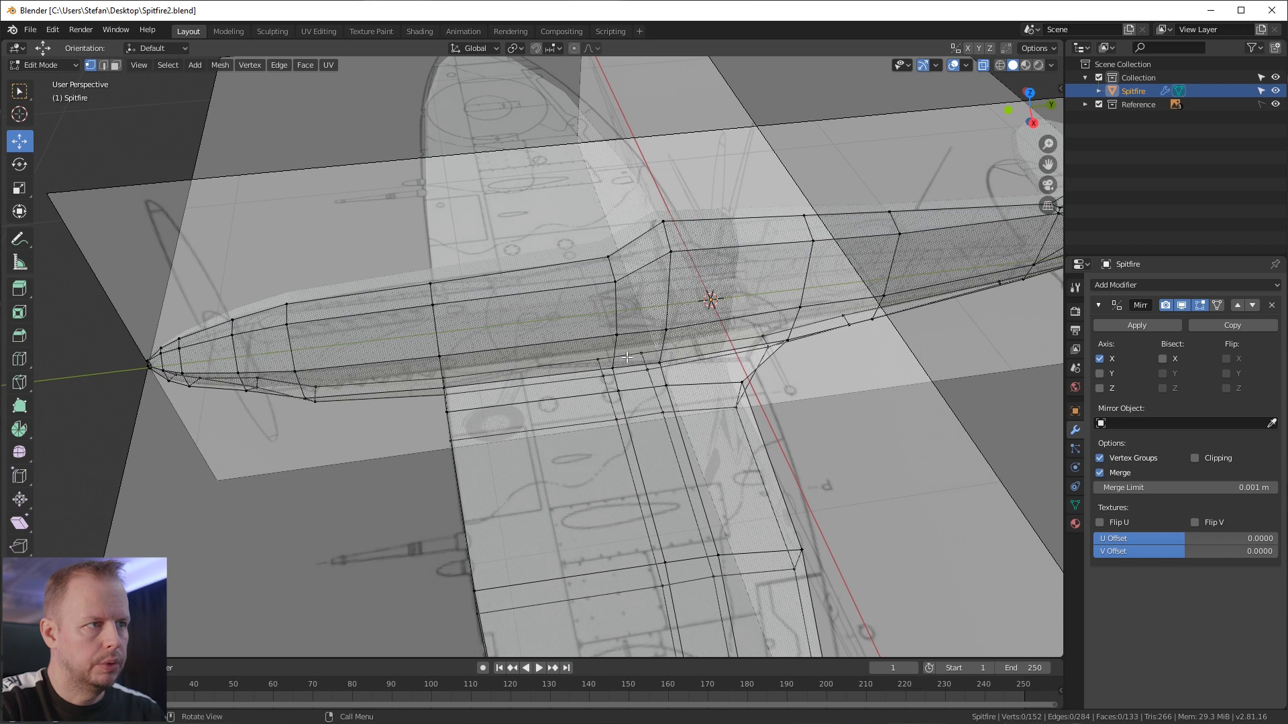
{"action": "scroll", "coordinate": [606, 351], "scroll_direction": "down", "scroll_amount": 4}
{"action": "middle_click_drag", "start_coordinate": [252, 347], "coordinate": [343, 315]}
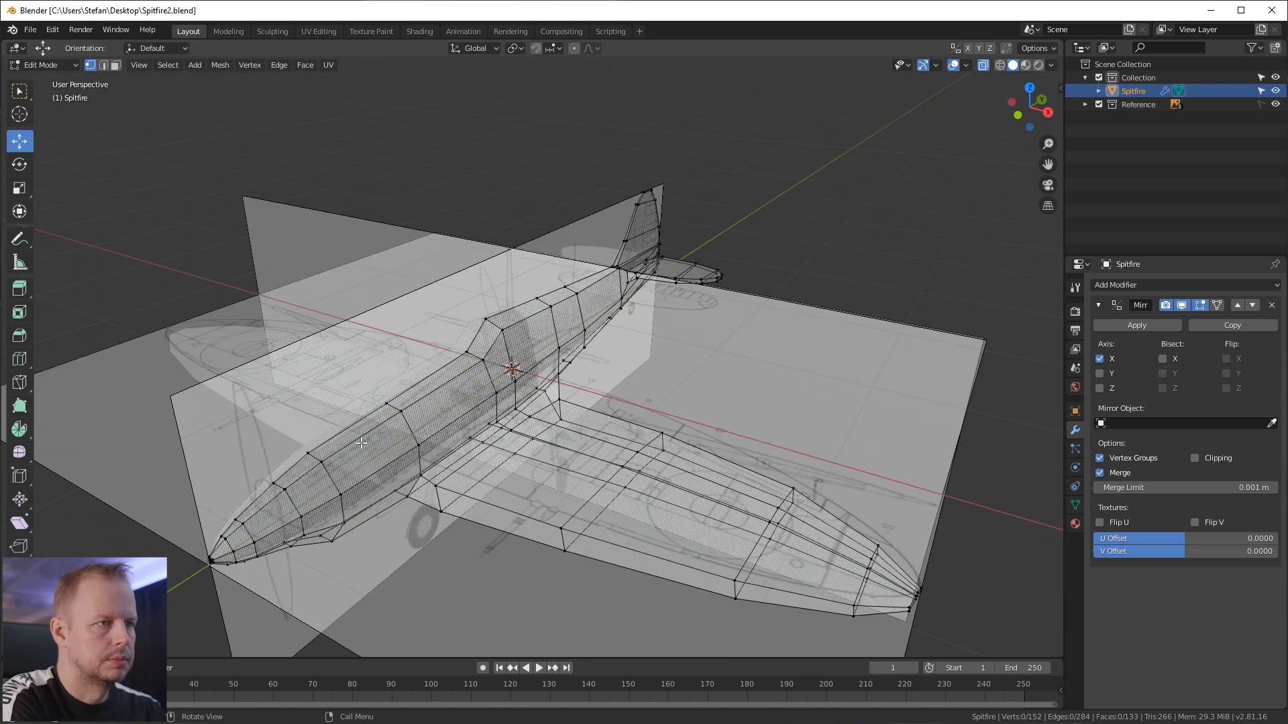
Step: Select the centerline vertex on top of the nose in front view and snap the 3D cursor to it
{"action": "key", "text": "KP_1"}
{"action": "scroll", "coordinate": [361, 443], "scroll_direction": "up", "scroll_amount": 4}
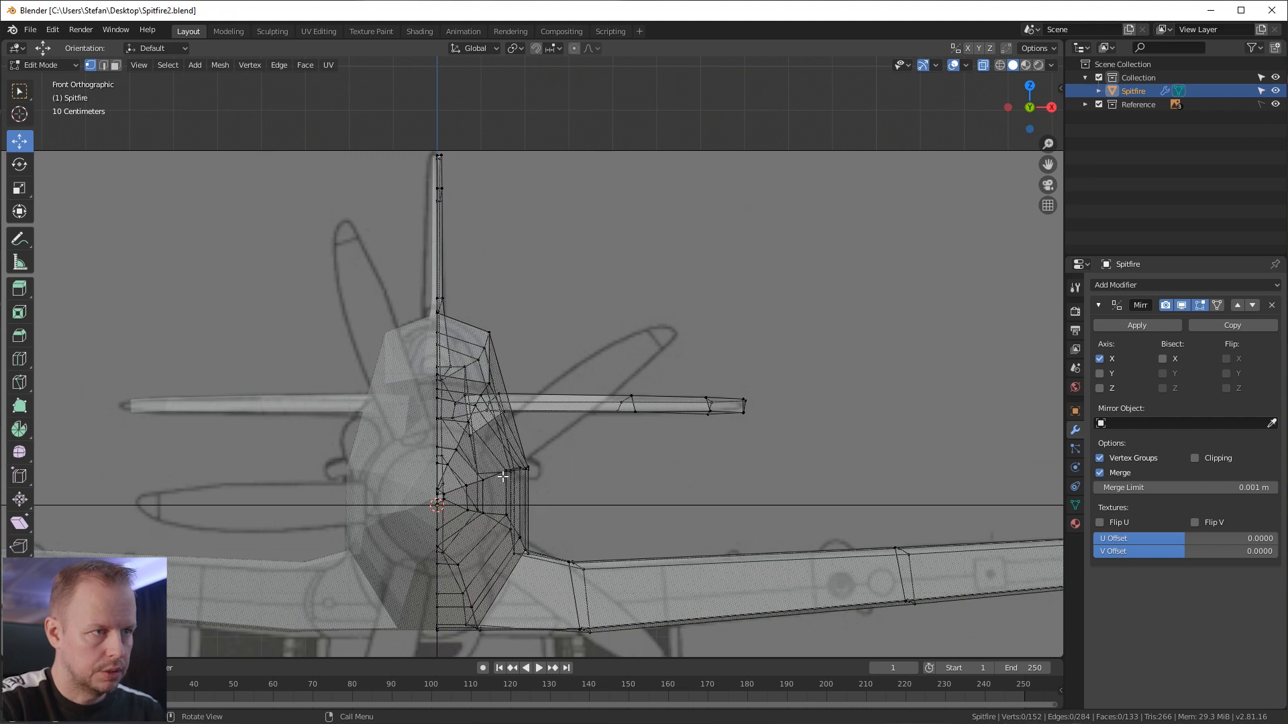
{"action": "left_click", "coordinate": [435, 446]}
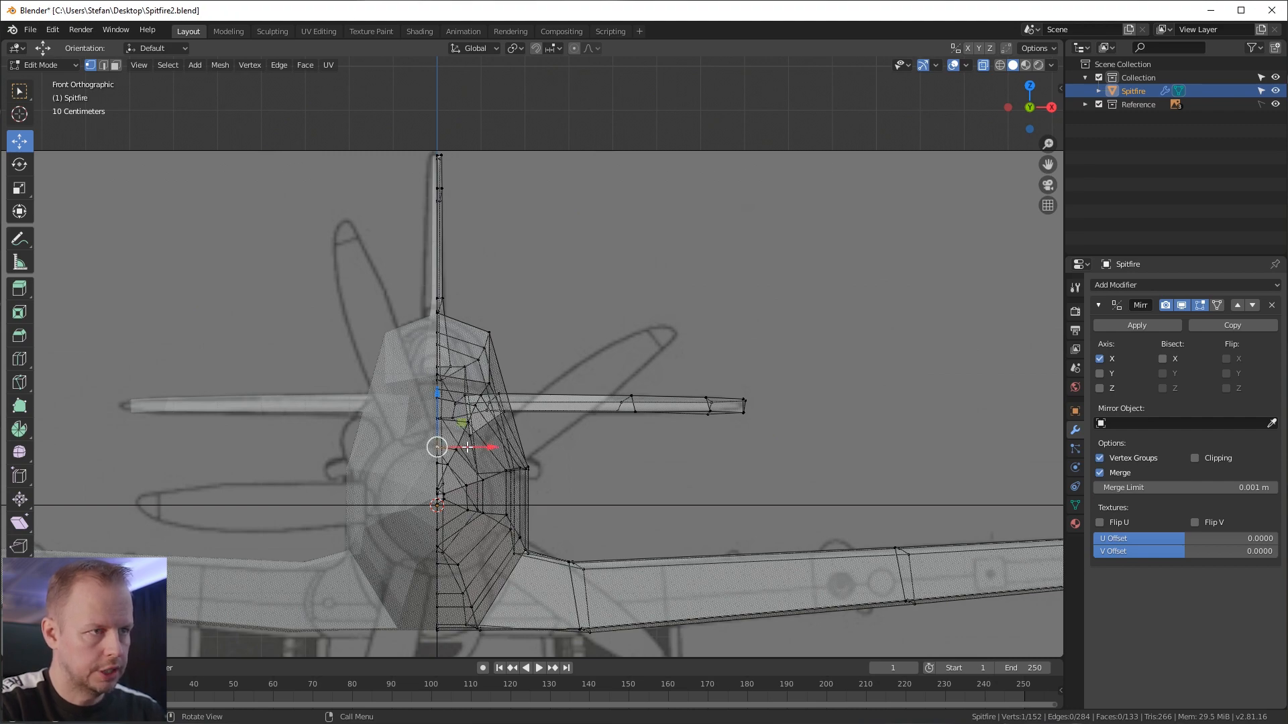
{"action": "middle_click_drag", "start_coordinate": [487, 443], "coordinate": [298, 431]}
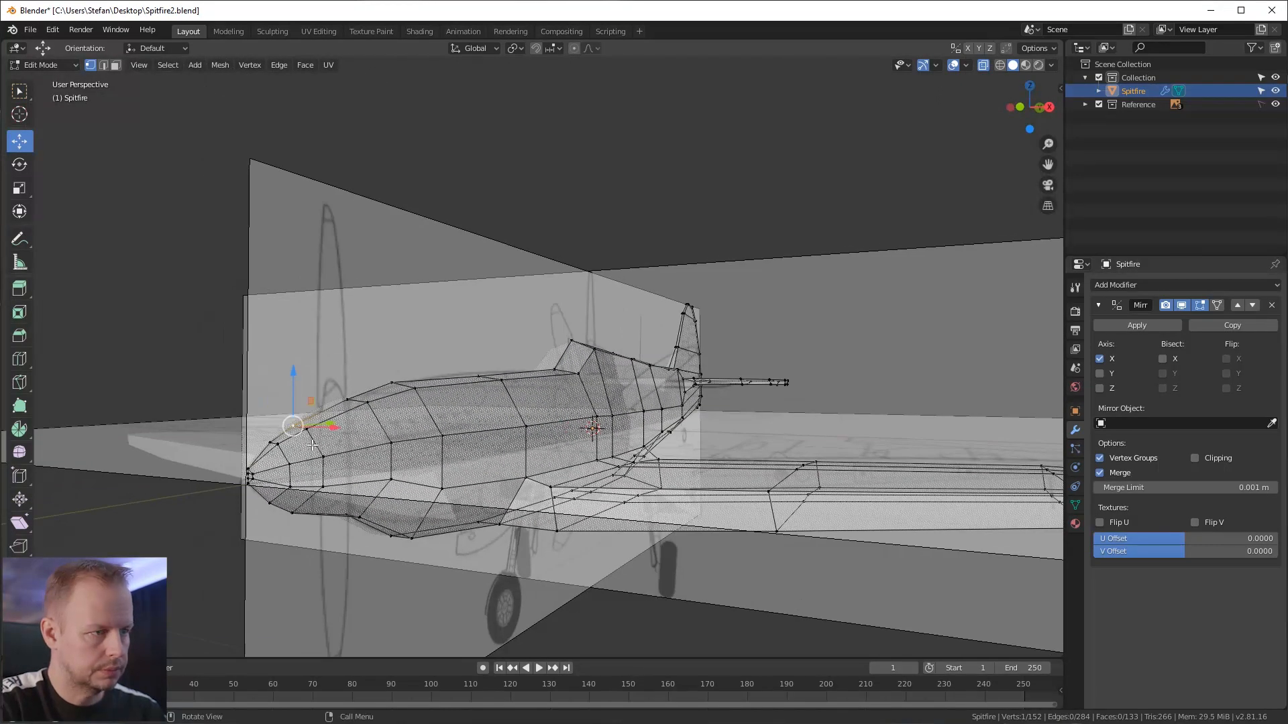
{"action": "key", "text": "KP_1"}
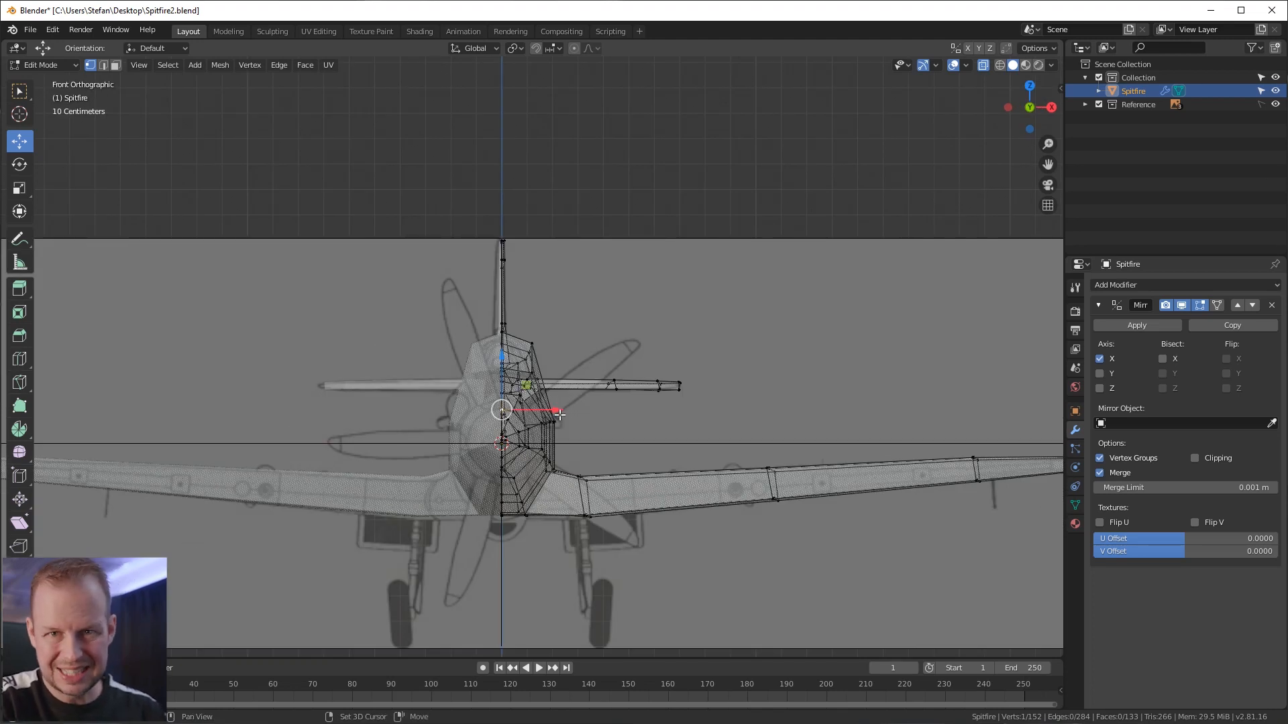
{"action": "key", "text": "shift+s"}
{"action": "left_click", "coordinate": [562, 491]}
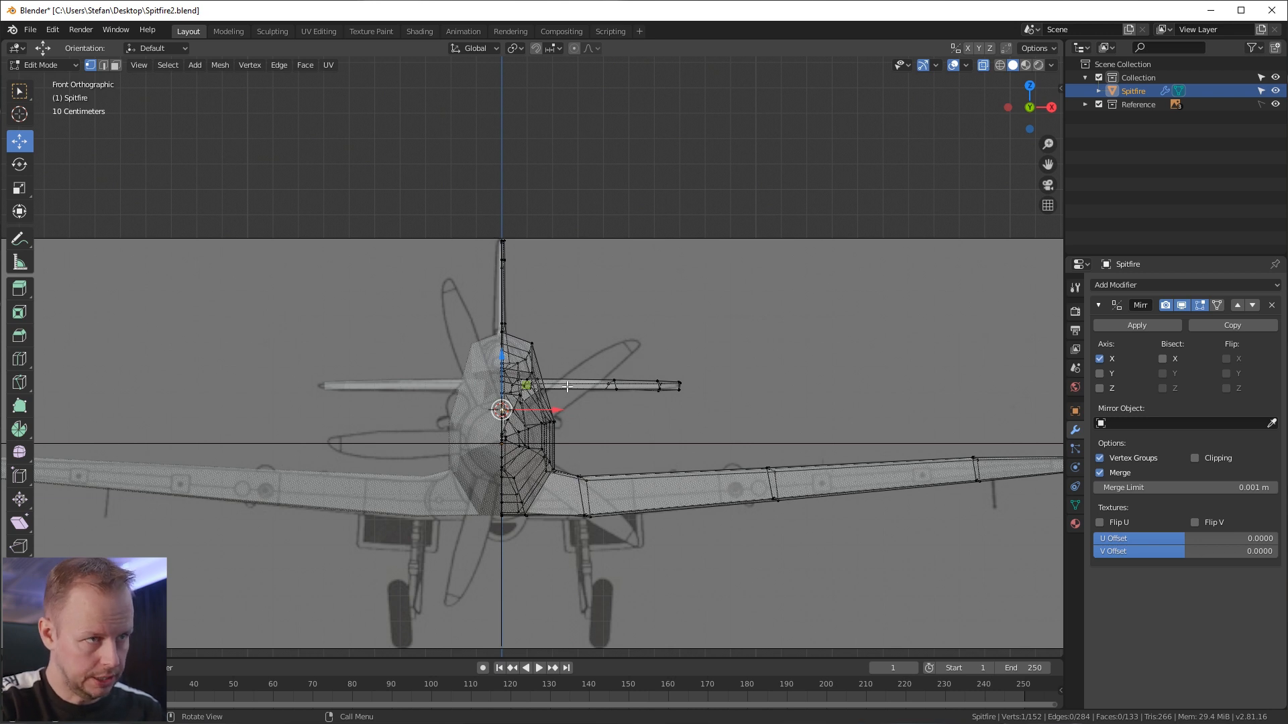
Step: Add a cube at the 3D cursor and scale it down to fit within the fuselage's front outline
{"action": "scroll", "coordinate": [579, 387], "scroll_direction": "up", "scroll_amount": 4}
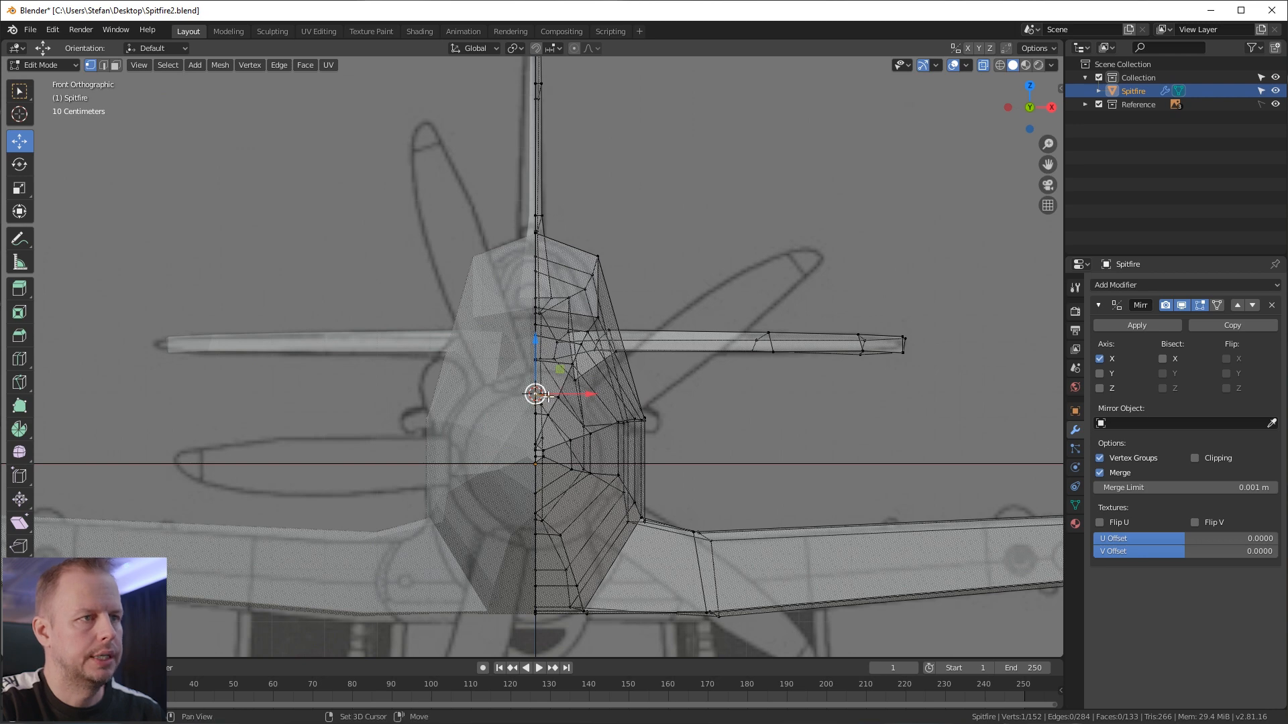
{"action": "key", "text": "shift+a"}
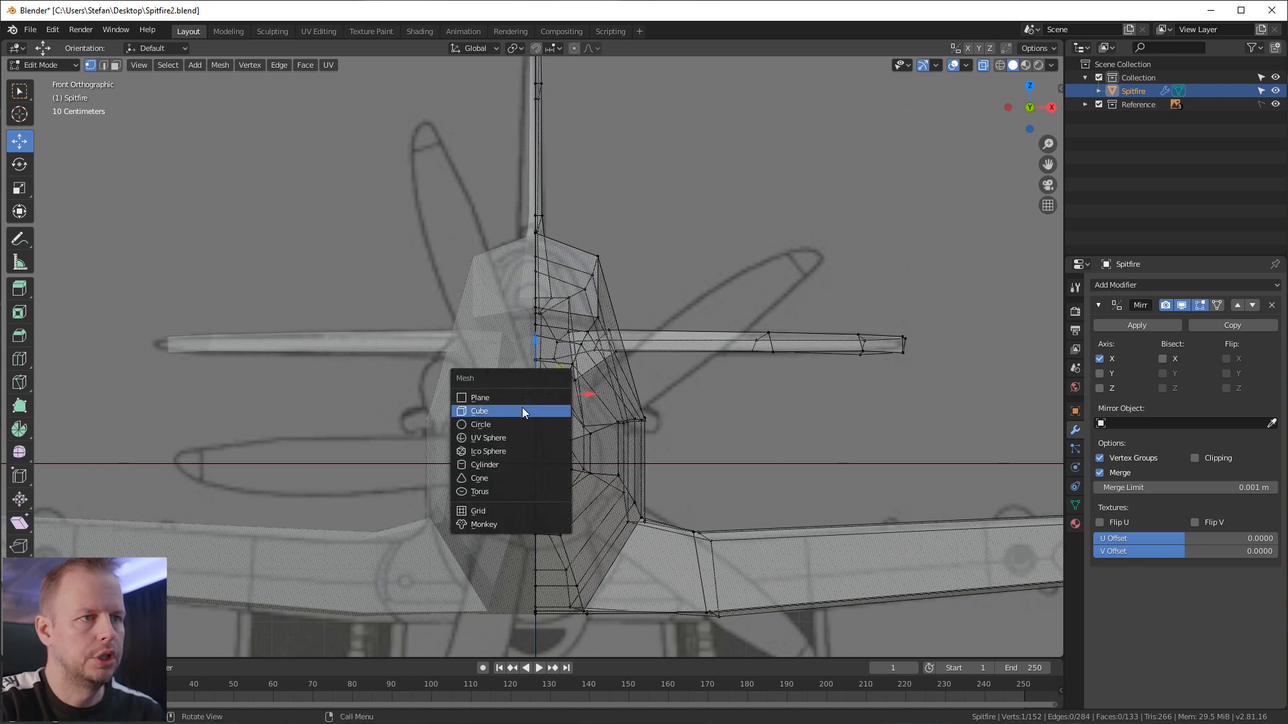
{"action": "left_click", "coordinate": [524, 411]}
{"action": "scroll", "coordinate": [670, 393], "scroll_direction": "down", "scroll_amount": 5}
{"action": "scroll", "coordinate": [754, 318], "scroll_direction": "up", "scroll_amount": 3}
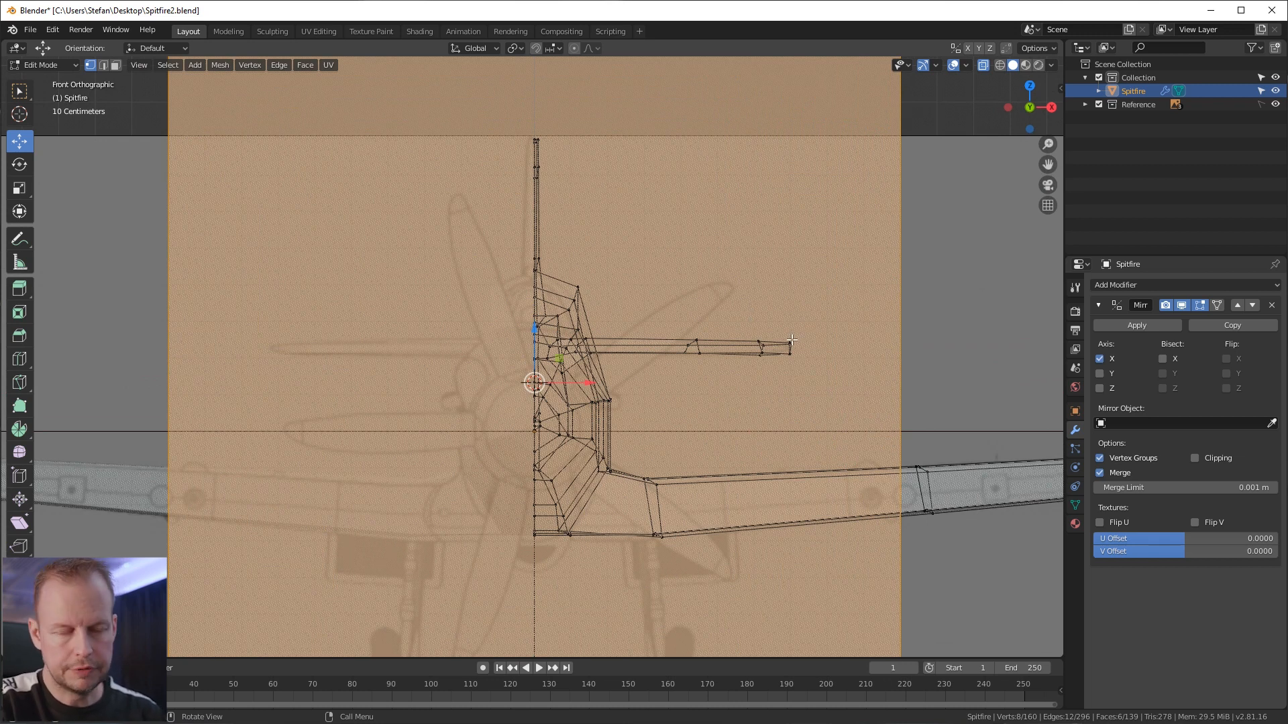
{"action": "scroll", "coordinate": [626, 346], "scroll_direction": "down", "scroll_amount": 2}
{"action": "scroll", "coordinate": [634, 346], "scroll_direction": "up", "scroll_amount": 1}
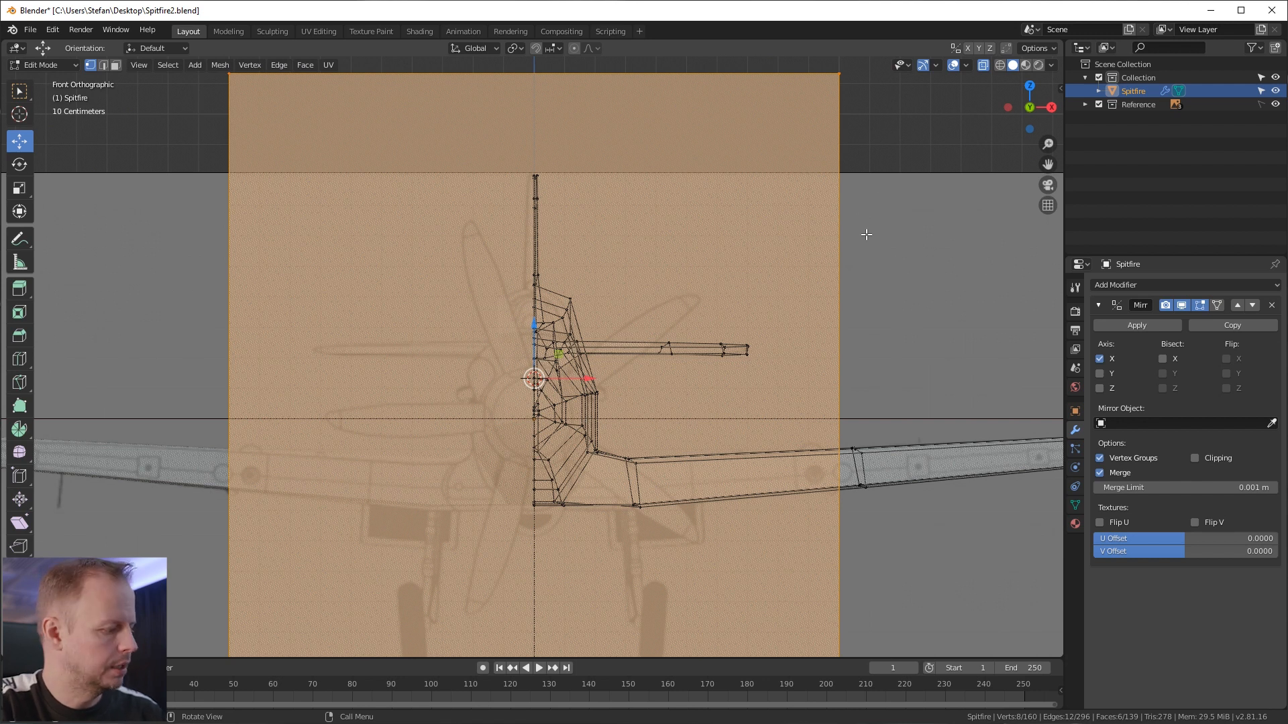
{"action": "key", "text": "s"}
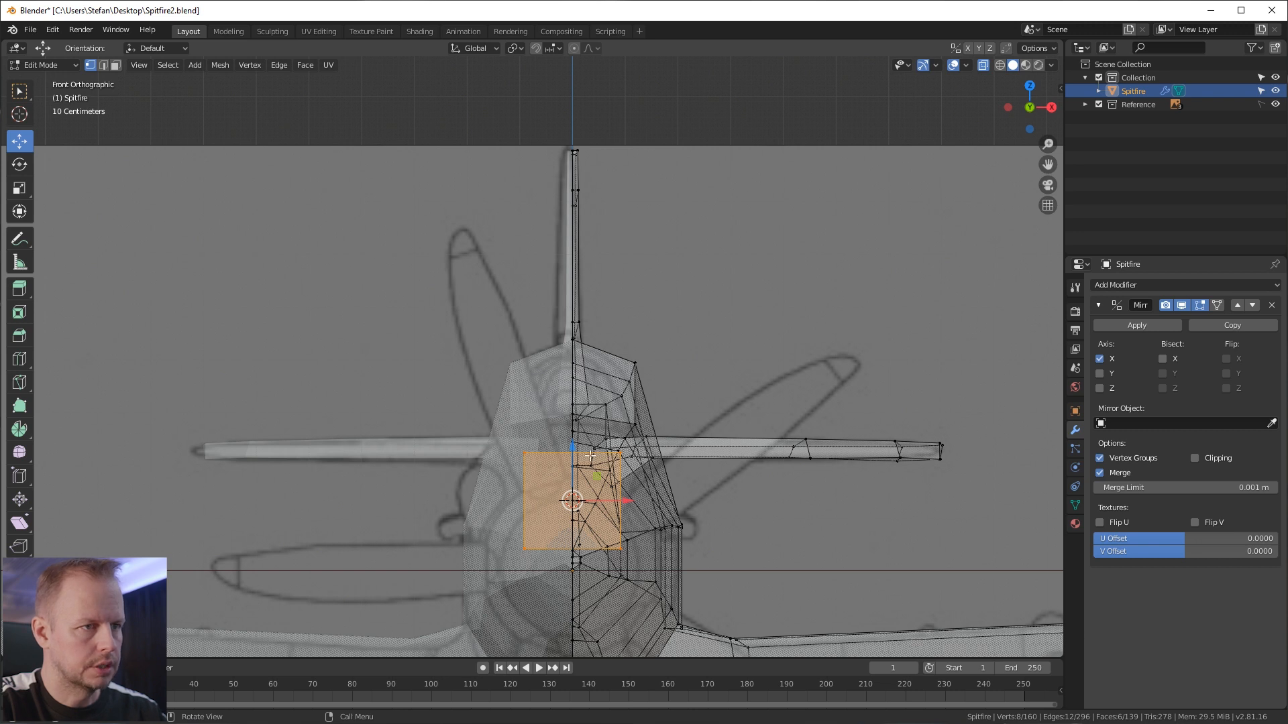
Step: Separate the selected cube into its own object and rename it Propeller
{"action": "key", "text": "p"}
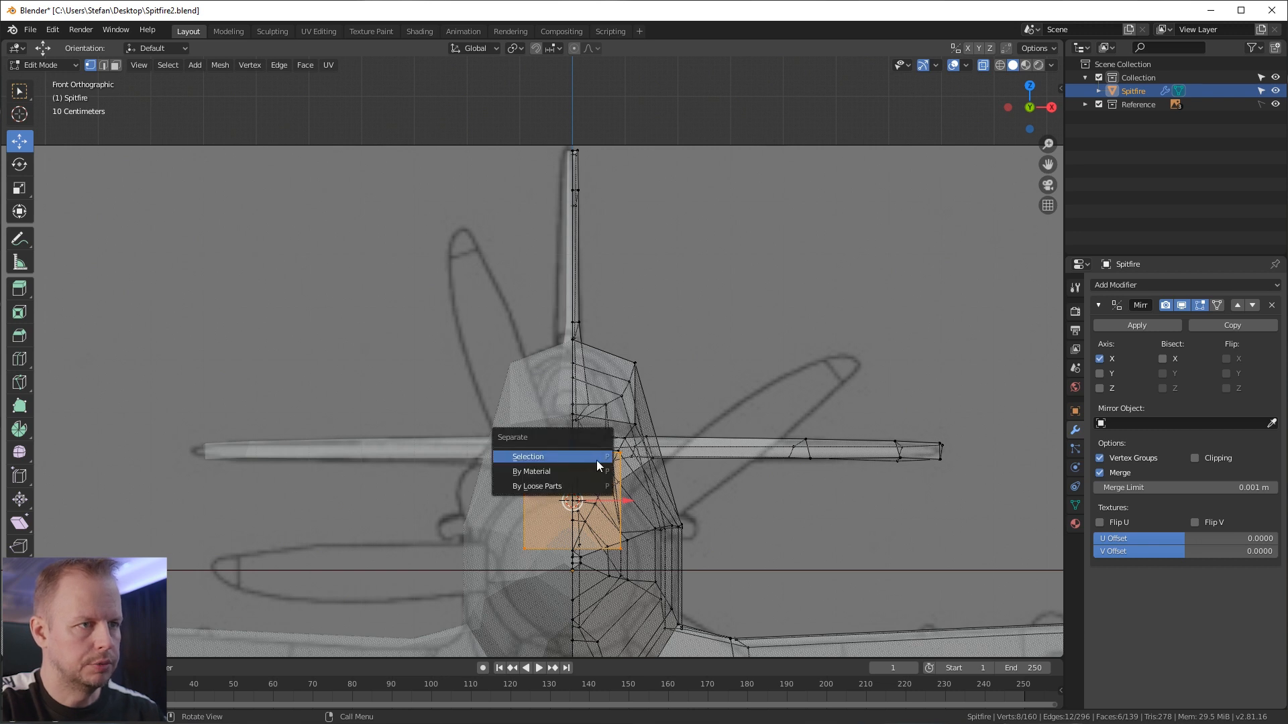
{"action": "left_click", "coordinate": [545, 456]}
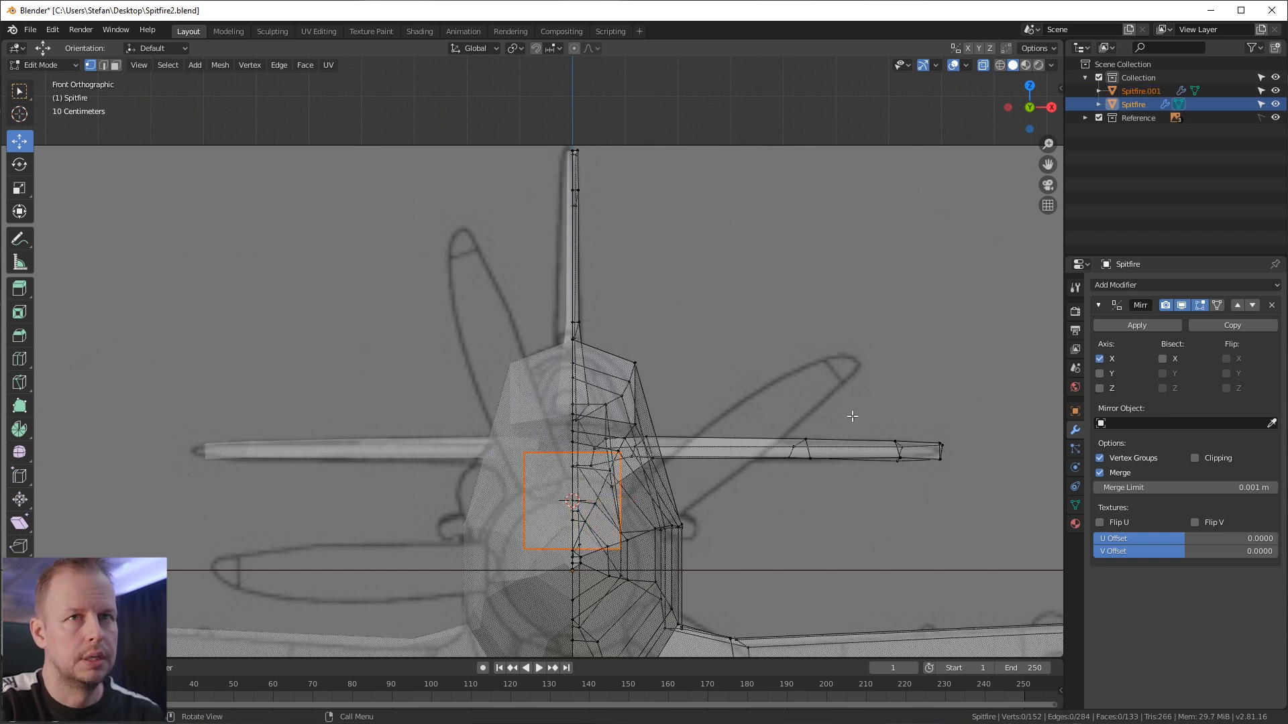
{"action": "double_click", "coordinate": [1141, 91]}
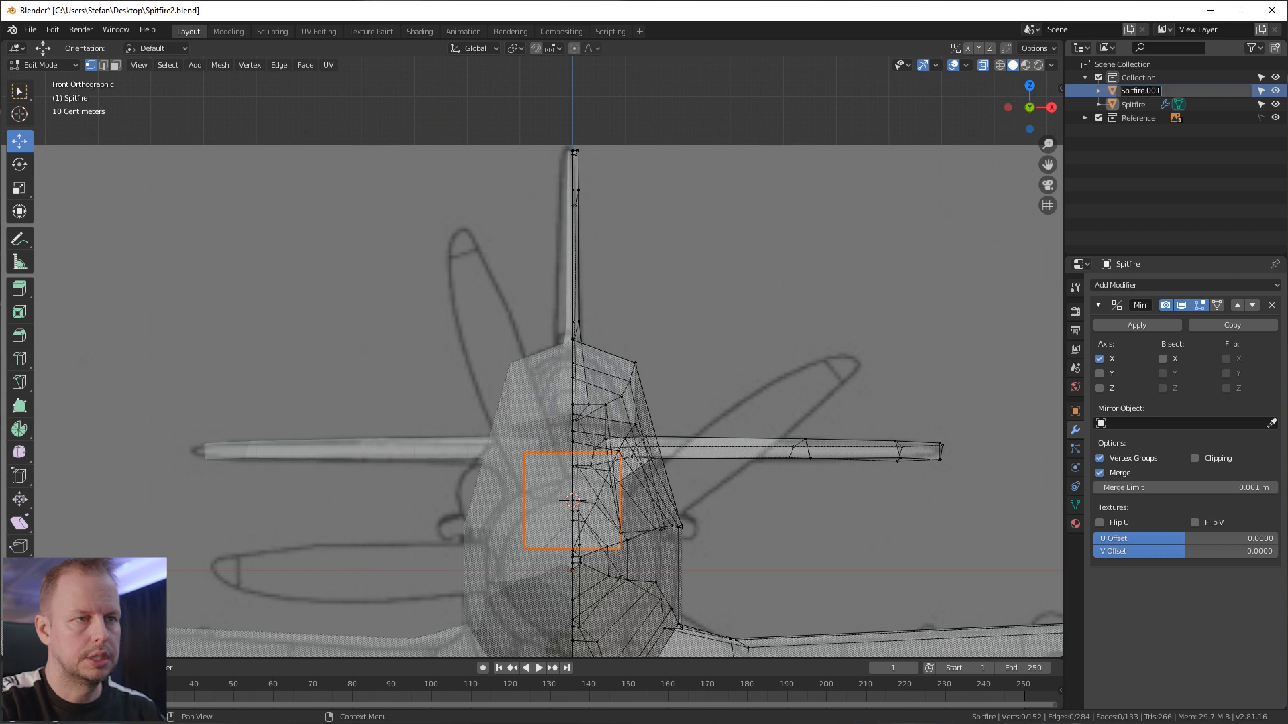
{"action": "type", "text": "Propeller"}
{"action": "key", "text": "Return"}
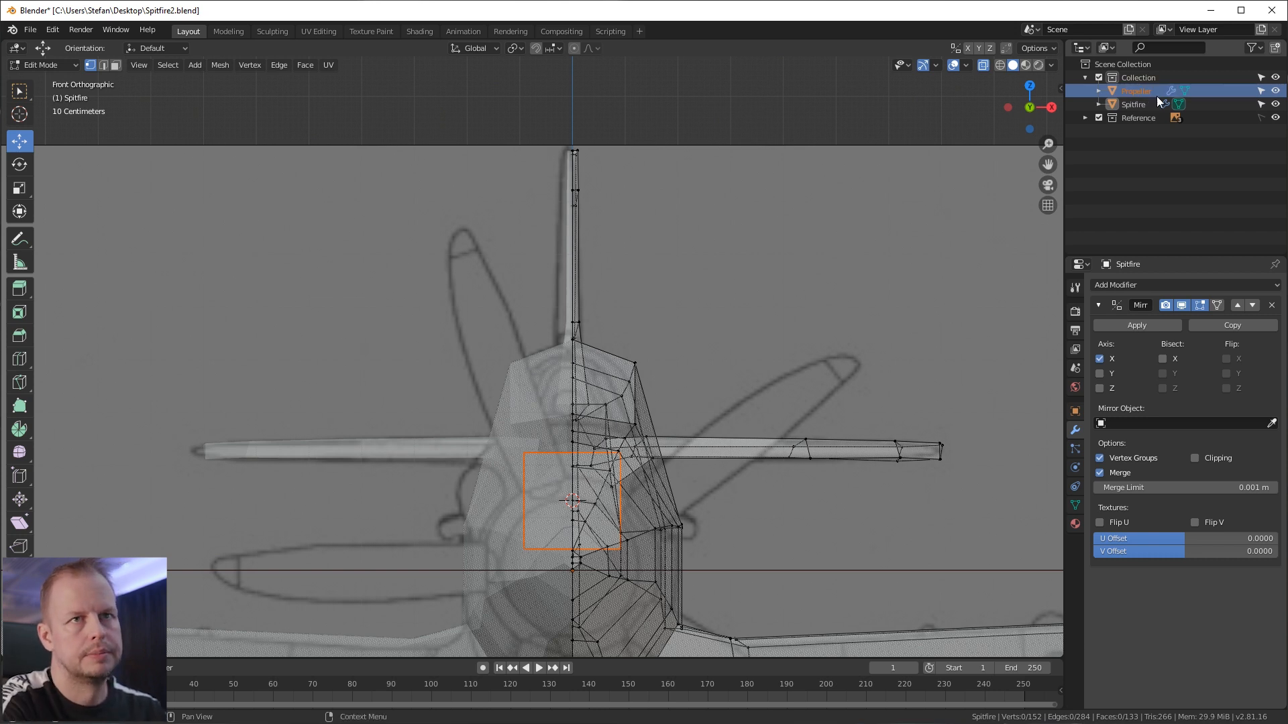
Step: Leave mesh editing, select the Propeller object and remove its Mirror modifier
{"action": "key", "text": "Tab"}
{"action": "left_click", "coordinate": [743, 284]}
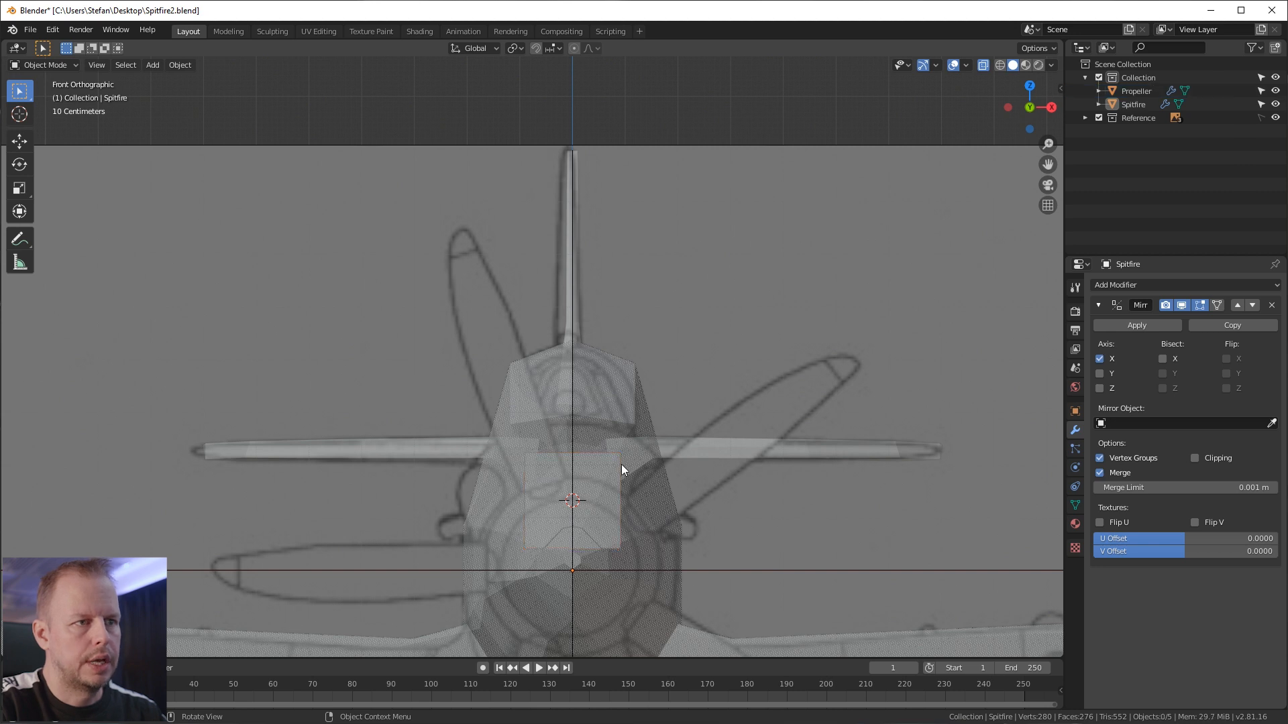
{"action": "left_click", "coordinate": [599, 474]}
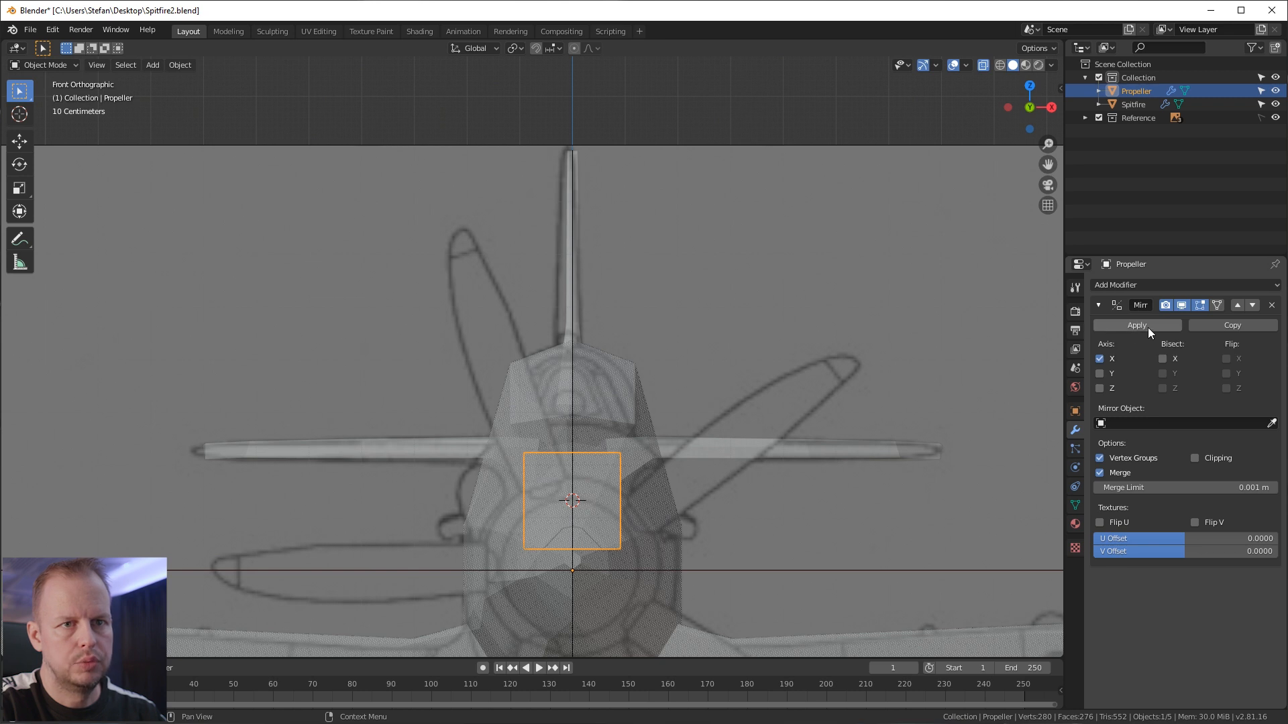
{"action": "left_click", "coordinate": [1272, 306]}
{"action": "middle_click_drag", "start_coordinate": [939, 369], "coordinate": [742, 390]}
{"action": "key", "text": "KP_1"}
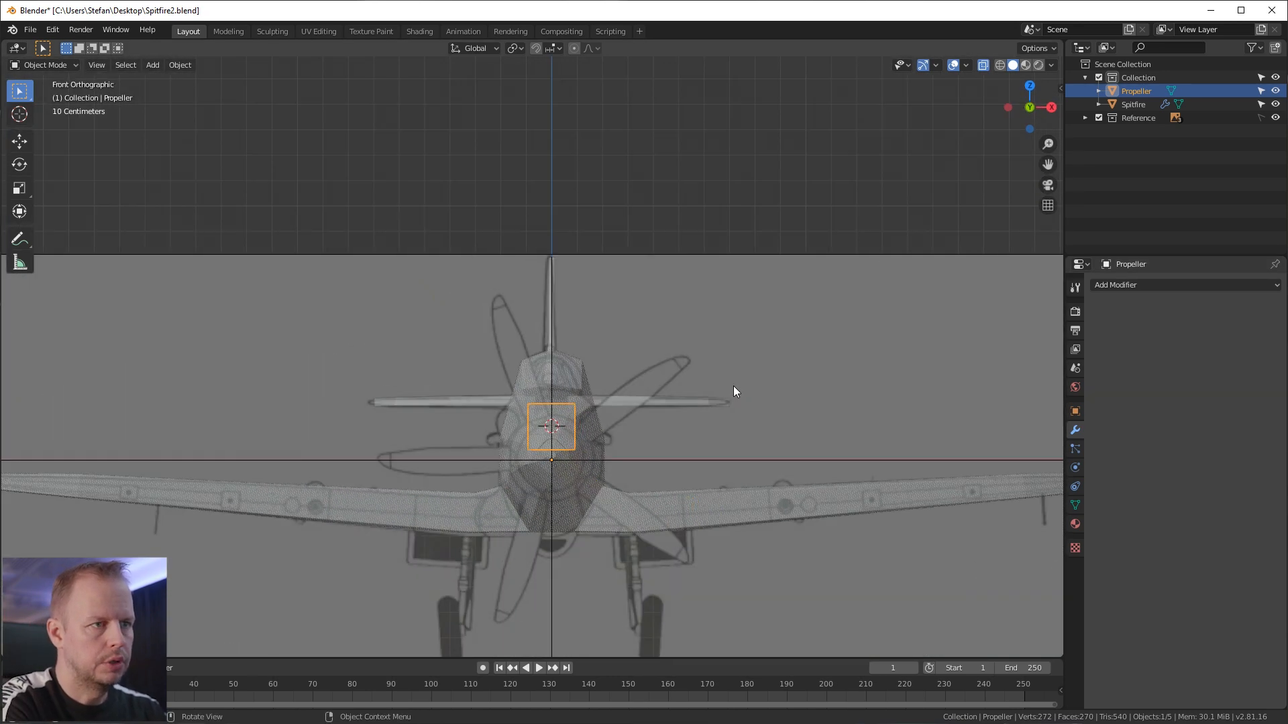
Step: Turn off X-ray and select all faces of the Propeller cube for editing
{"action": "scroll", "coordinate": [734, 391], "scroll_direction": "up", "scroll_amount": 5}
{"action": "middle_click_drag", "start_coordinate": [565, 393], "coordinate": [562, 432]}
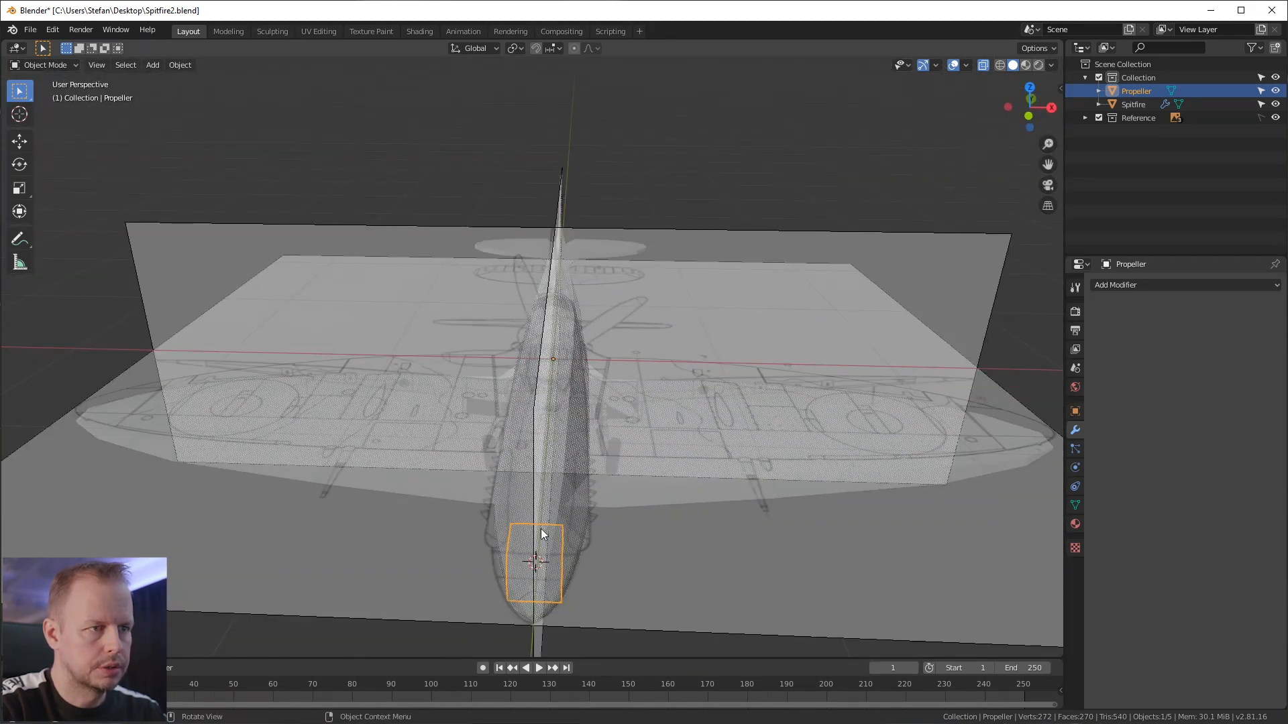
{"action": "left_click", "coordinate": [983, 66]}
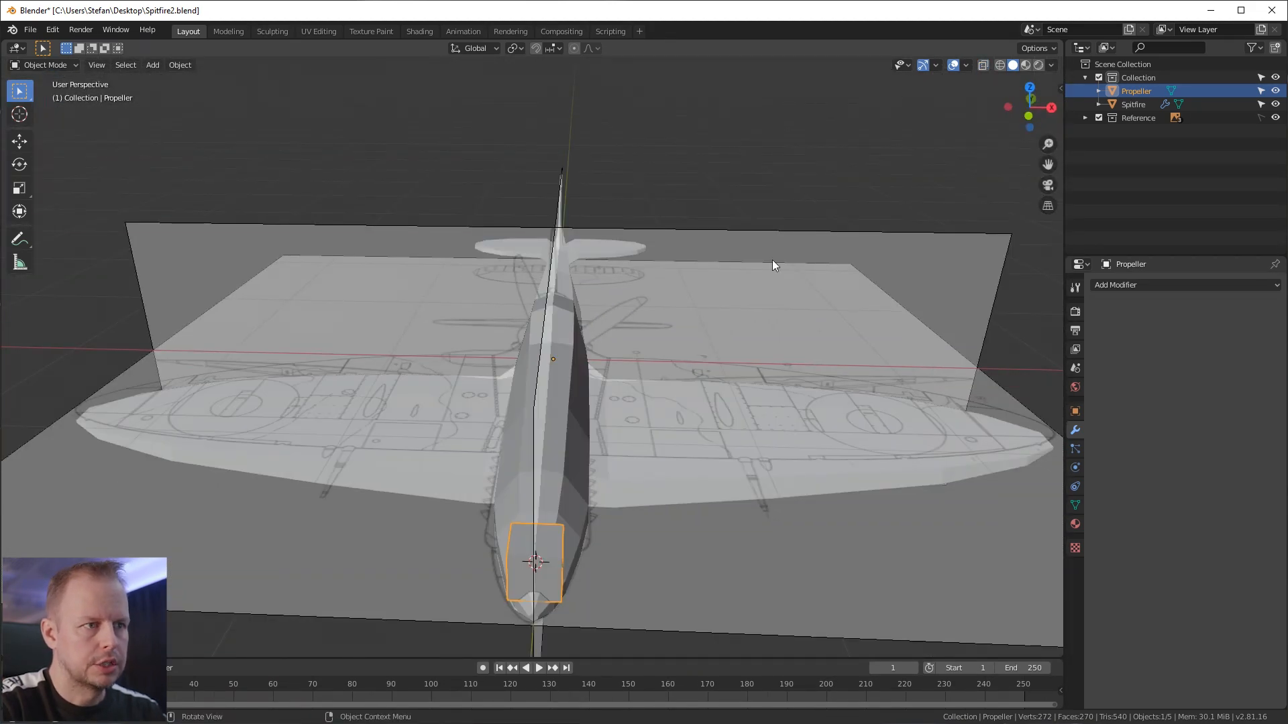
{"action": "middle_click_drag", "start_coordinate": [896, 159], "coordinate": [642, 339]}
{"action": "key", "text": "Tab"}
{"action": "key", "text": "3"}
{"action": "left_click", "coordinate": [516, 535]}
{"action": "key", "text": "a"}
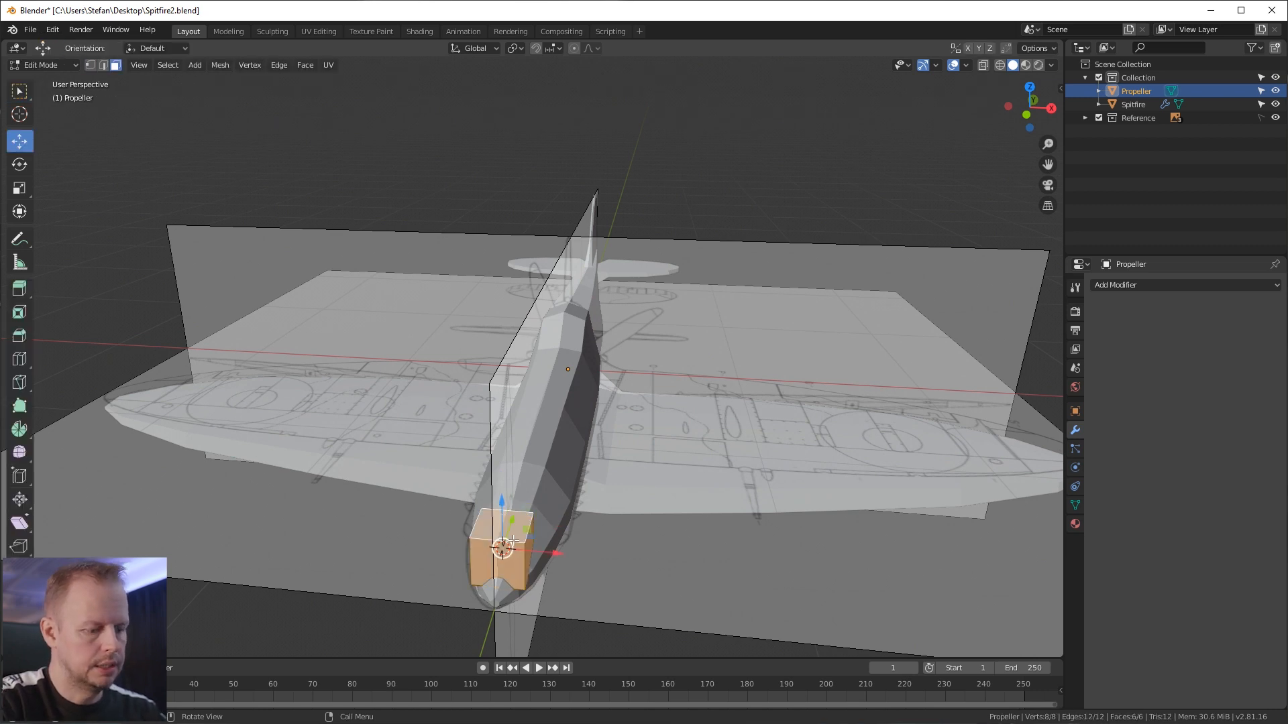
Step: Scale the whole Propeller cube down to about 0.36 of its size in the front view
{"action": "key", "text": "KP_1"}
{"action": "scroll", "coordinate": [514, 540], "scroll_direction": "up", "scroll_amount": 5}
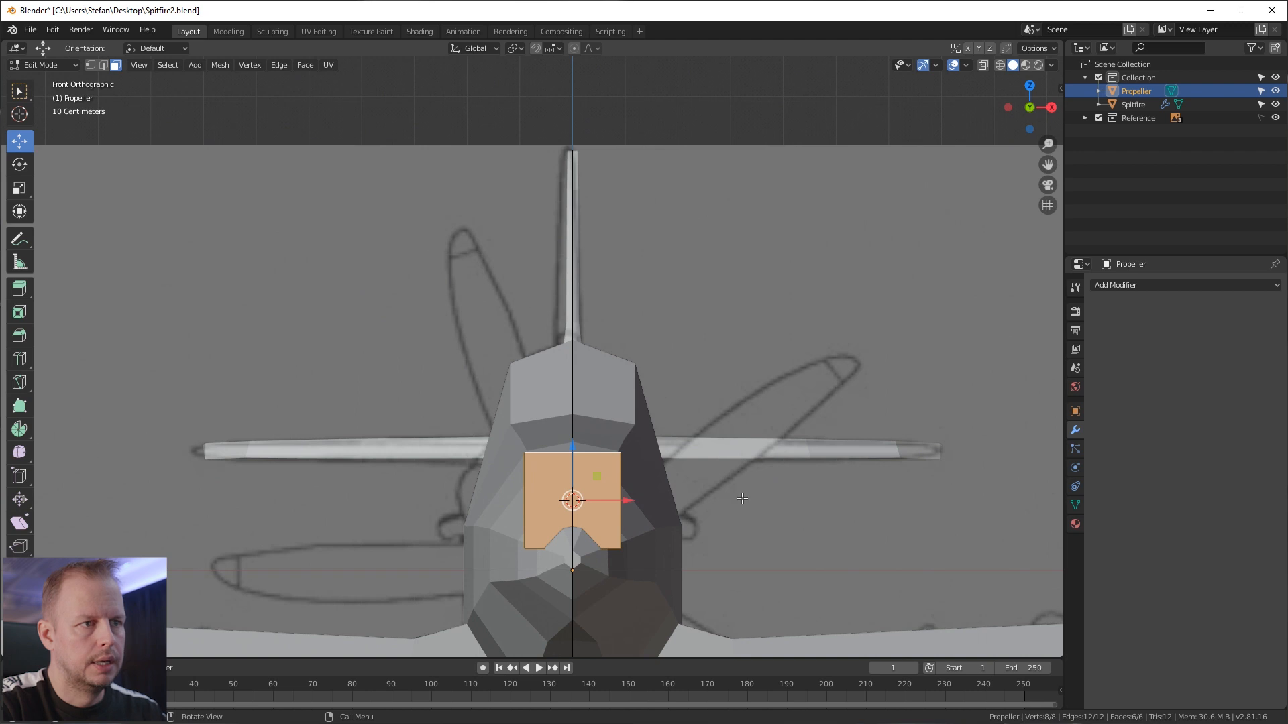
{"action": "key", "text": "s"}
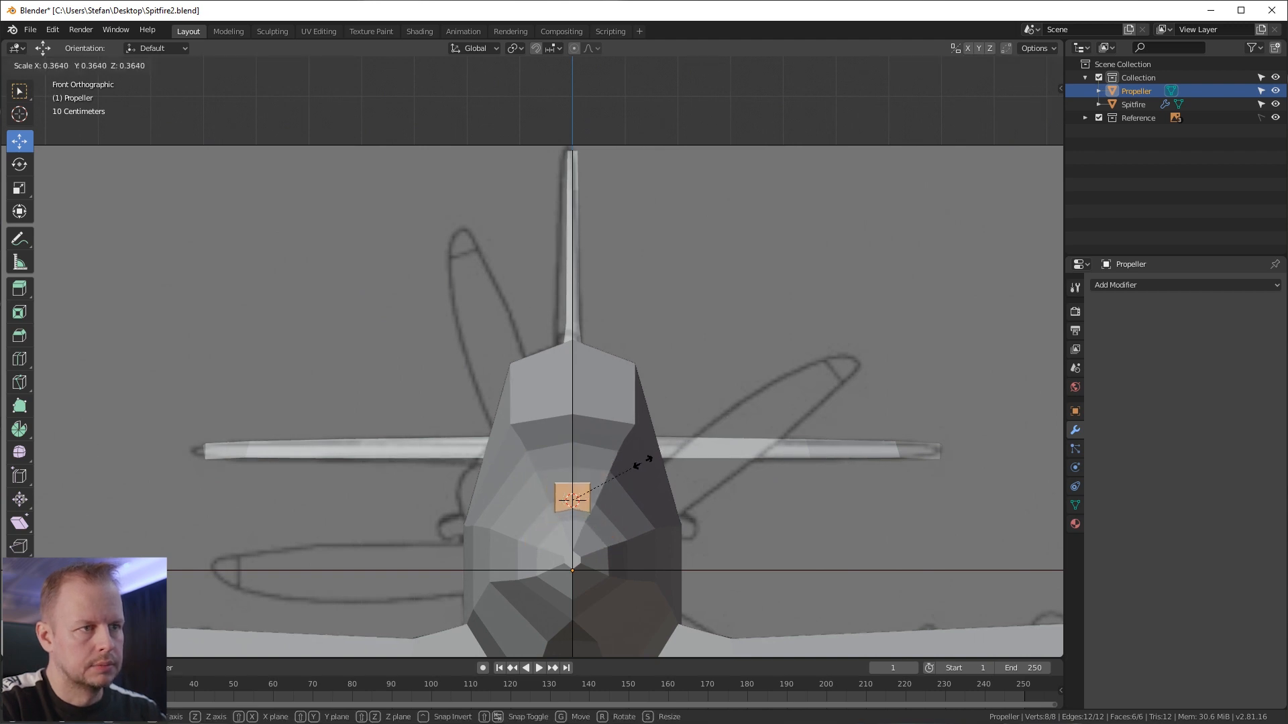
{"action": "left_click", "coordinate": [637, 466]}
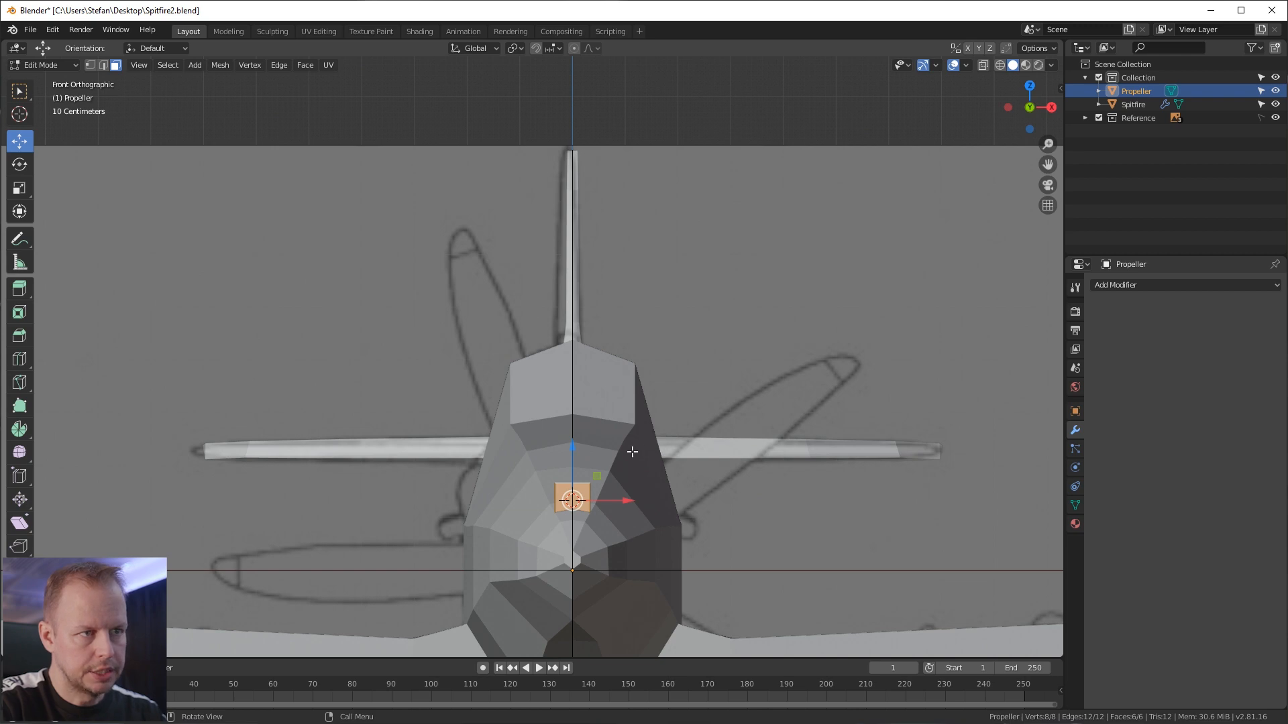
Step: Flatten the cube to about half its depth along Y and widen it slightly along X
{"action": "middle_click_drag", "start_coordinate": [671, 436], "coordinate": [670, 322]}
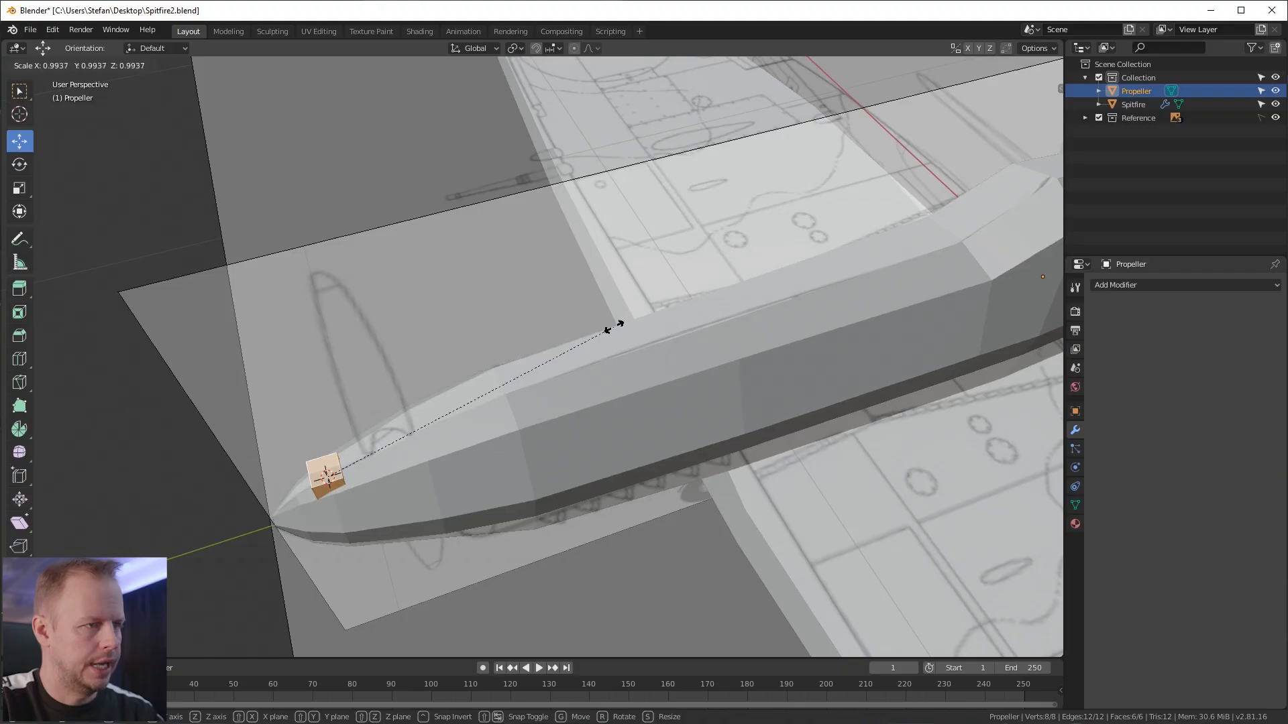
{"action": "key", "text": "y"}
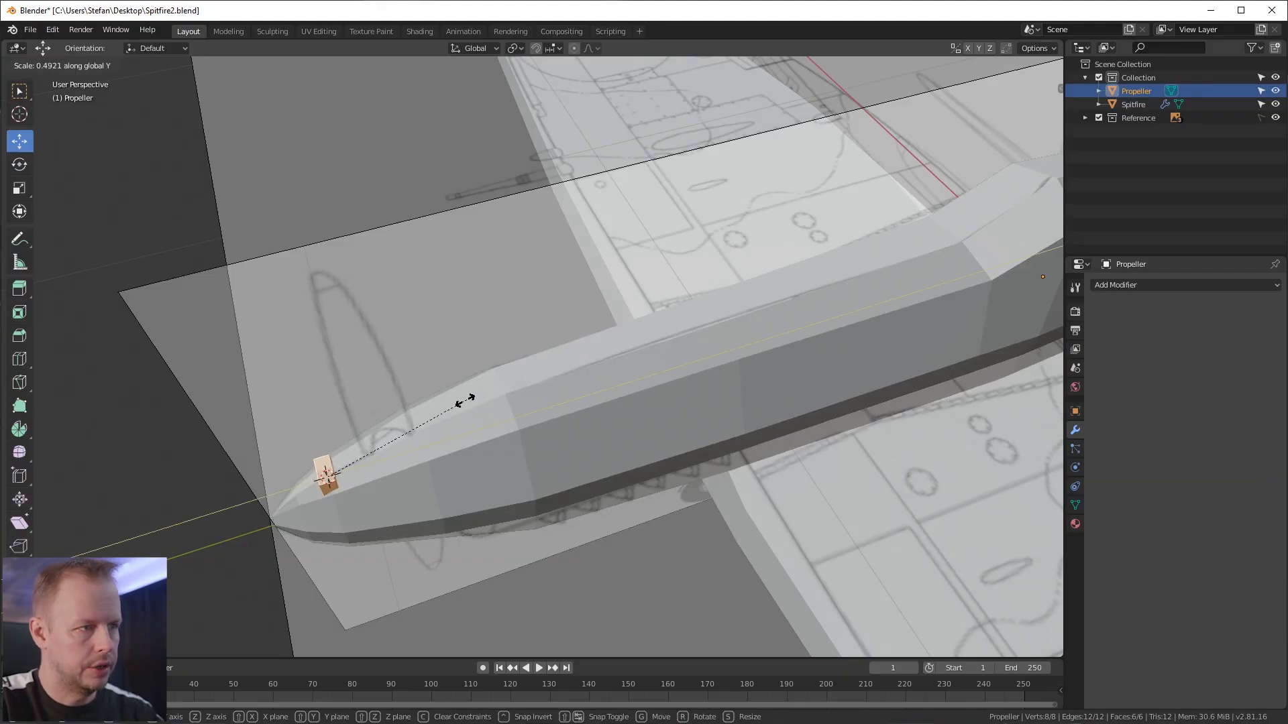
{"action": "left_click", "coordinate": [459, 405]}
{"action": "middle_click_drag", "start_coordinate": [459, 406], "coordinate": [595, 383]}
{"action": "key", "text": "KP_1"}
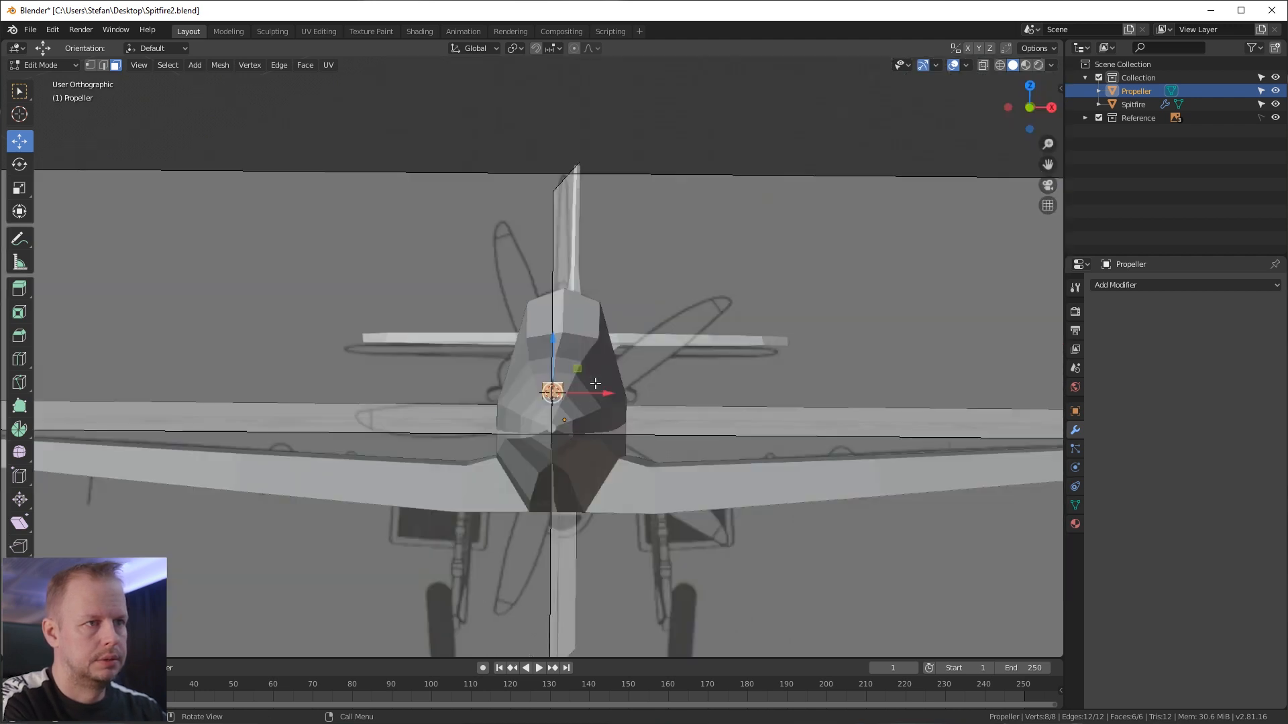
{"action": "key", "text": "s"}
{"action": "key", "text": "x"}
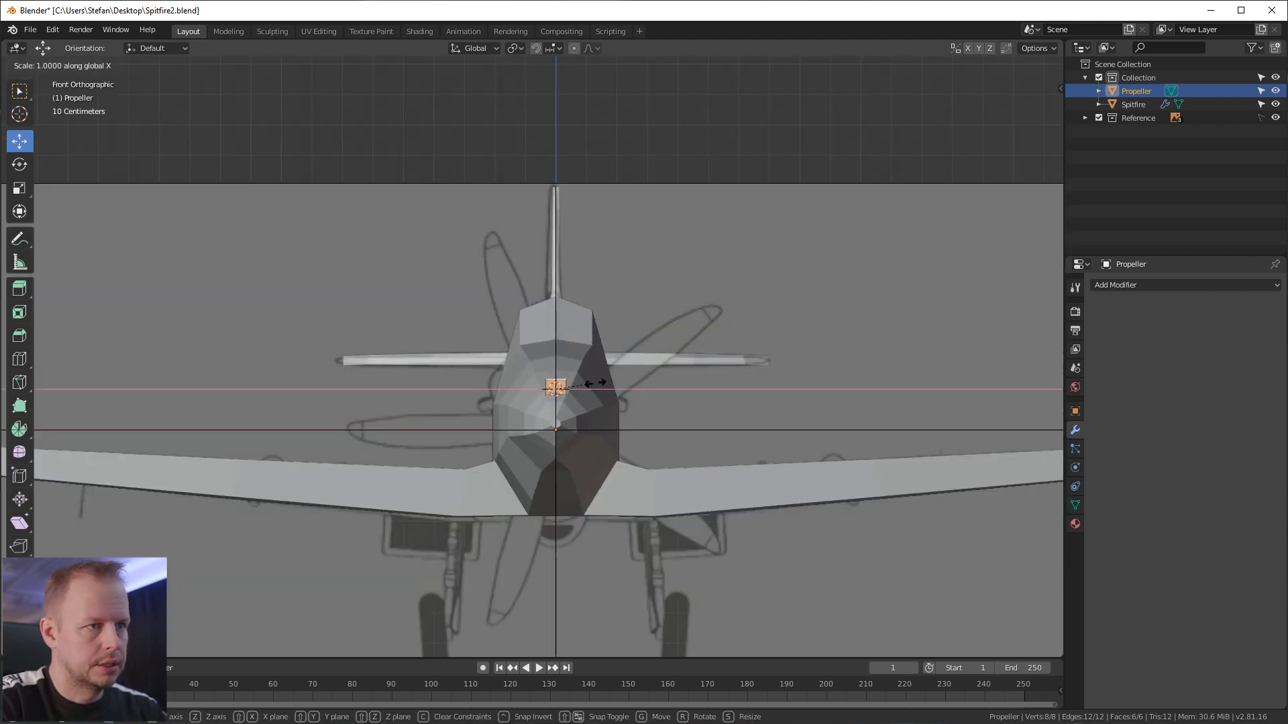
{"action": "left_click", "coordinate": [610, 383]}
{"action": "middle_click_drag", "start_coordinate": [611, 382], "coordinate": [604, 559]}
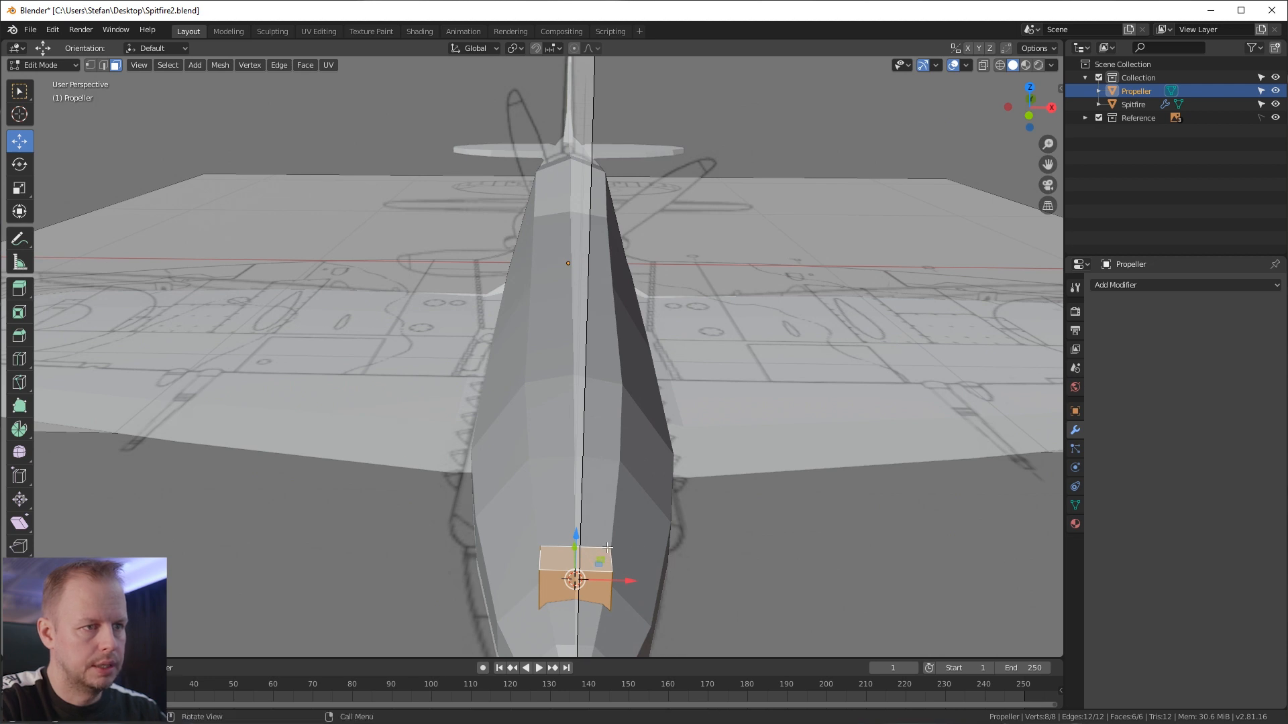
Step: Turn on X-ray and scale the entire Propeller block down to a little over half its size
{"action": "left_click", "coordinate": [788, 545]}
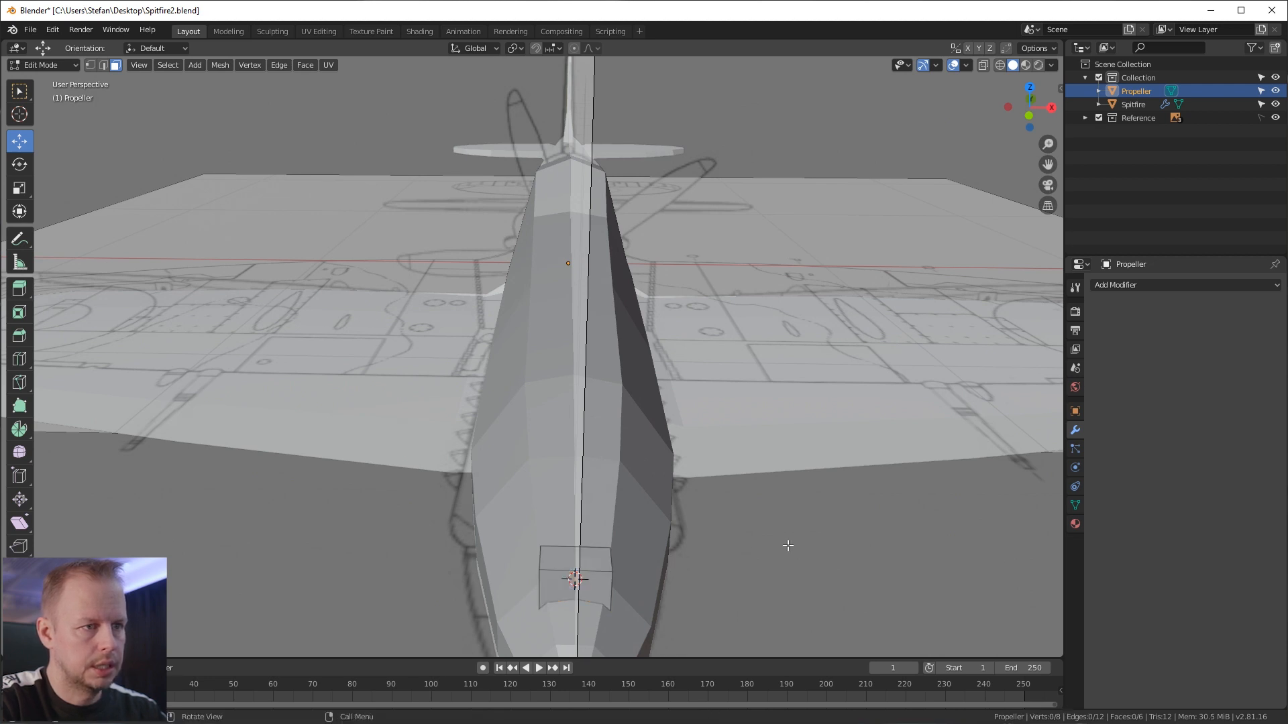
{"action": "left_click", "coordinate": [590, 562]}
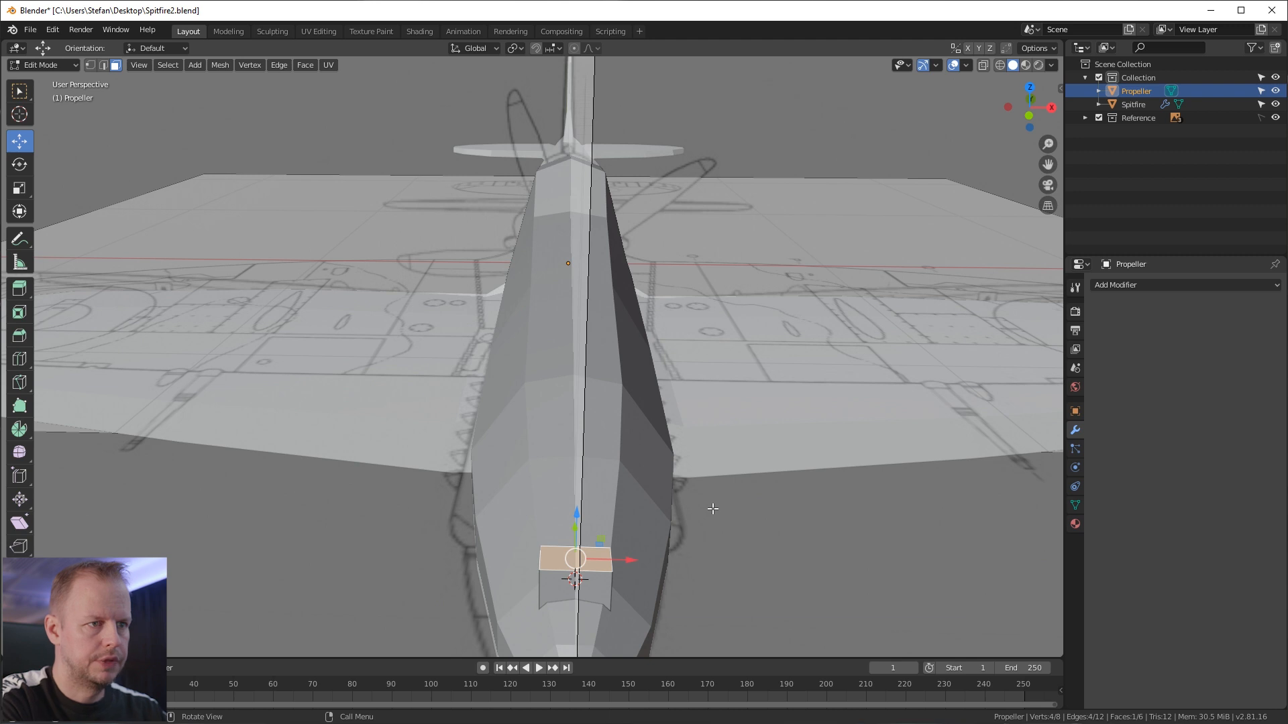
{"action": "key", "text": "KP_1"}
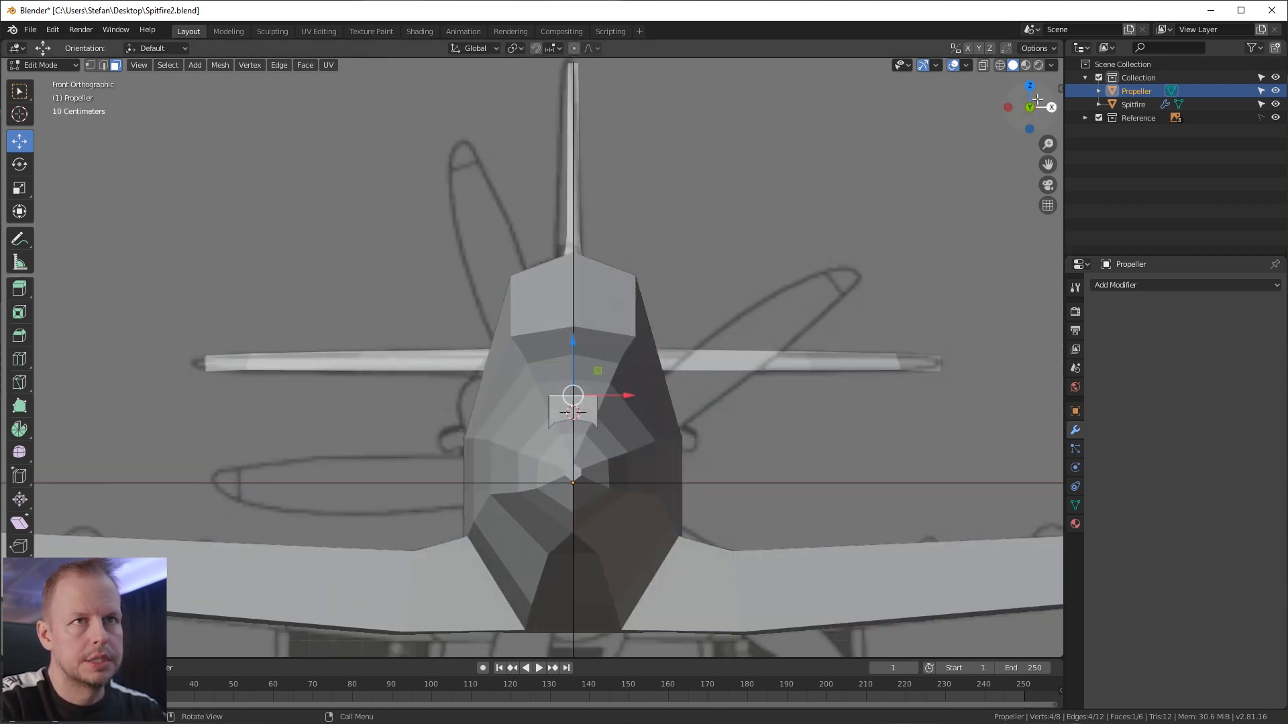
{"action": "left_click", "coordinate": [983, 67]}
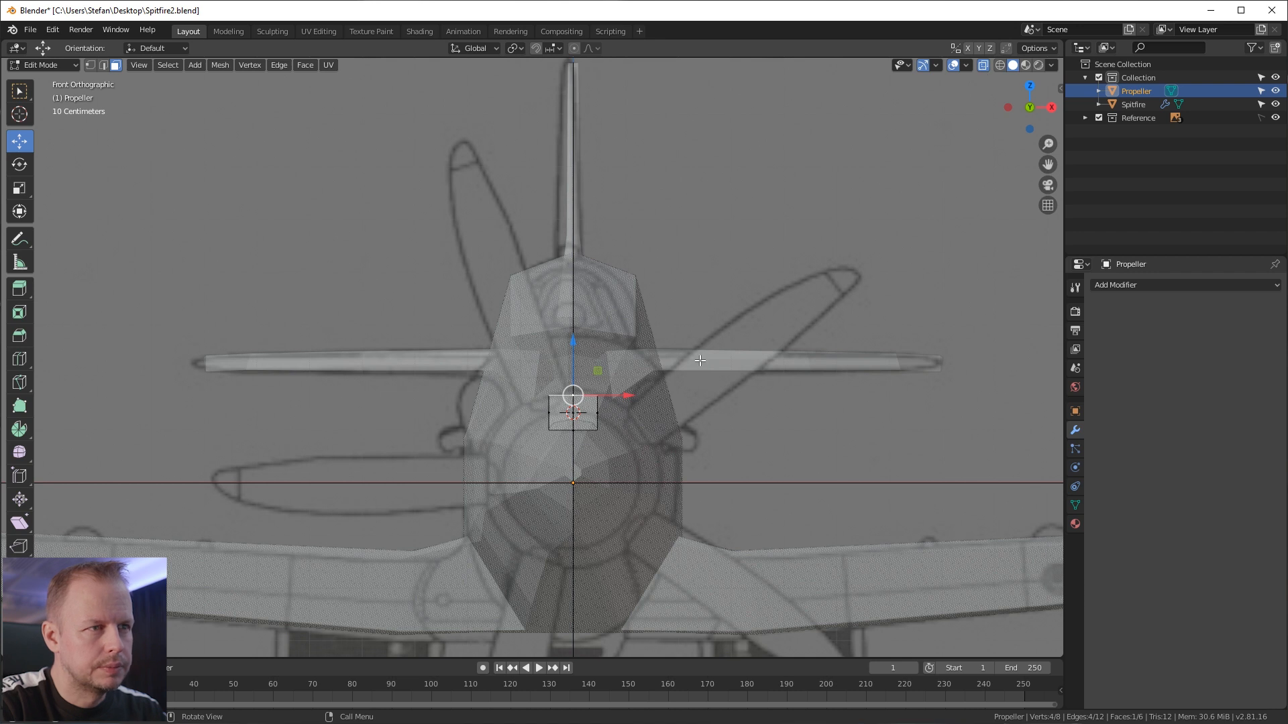
{"action": "key", "text": "a"}
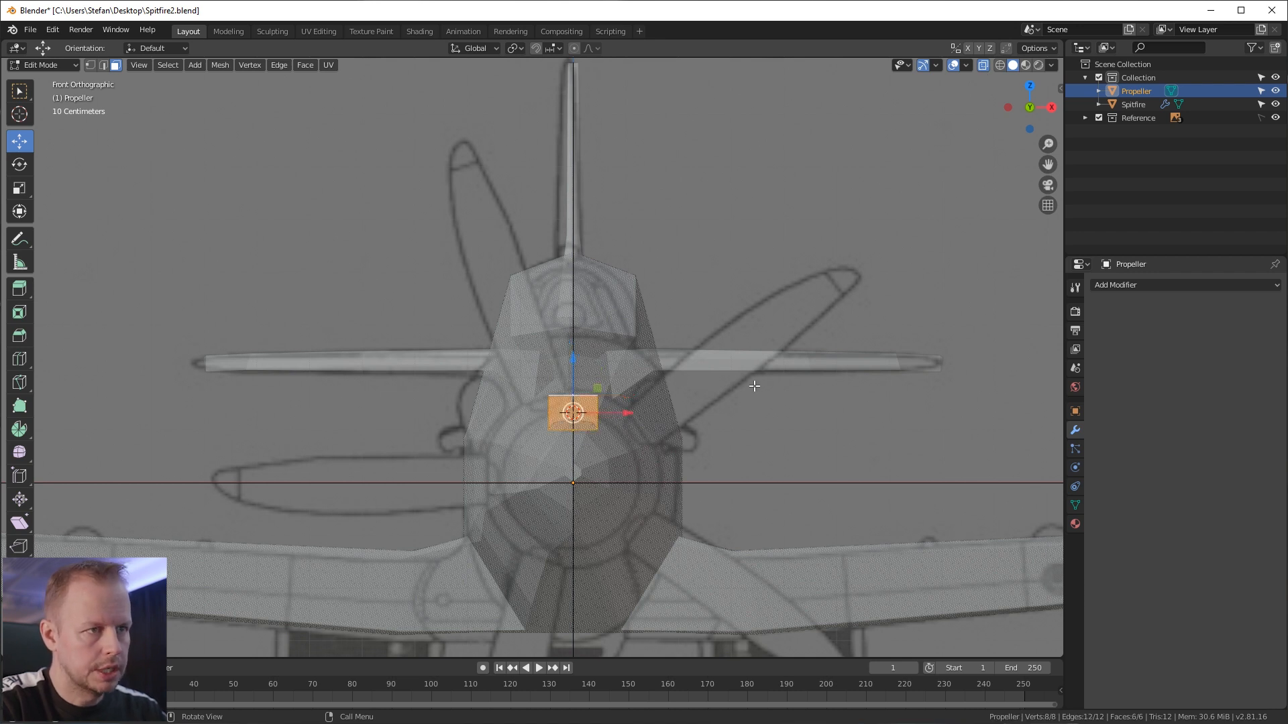
{"action": "key", "text": "s"}
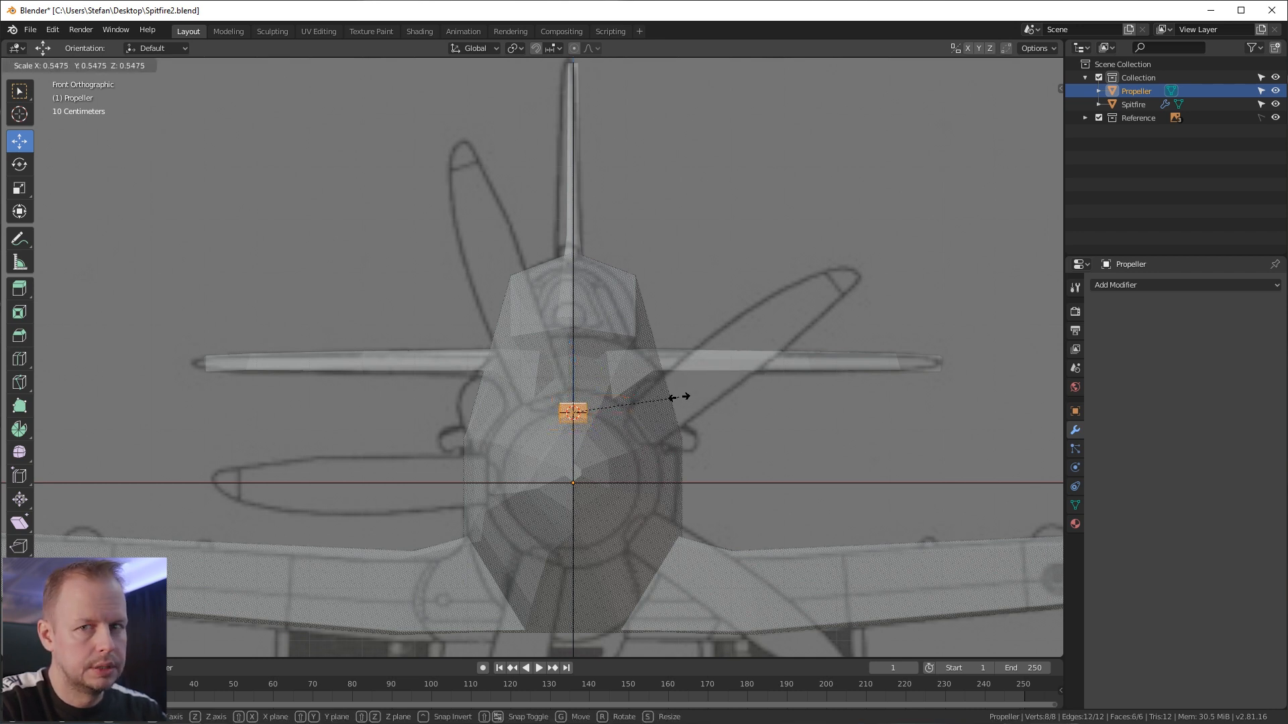
{"action": "left_click", "coordinate": [677, 397]}
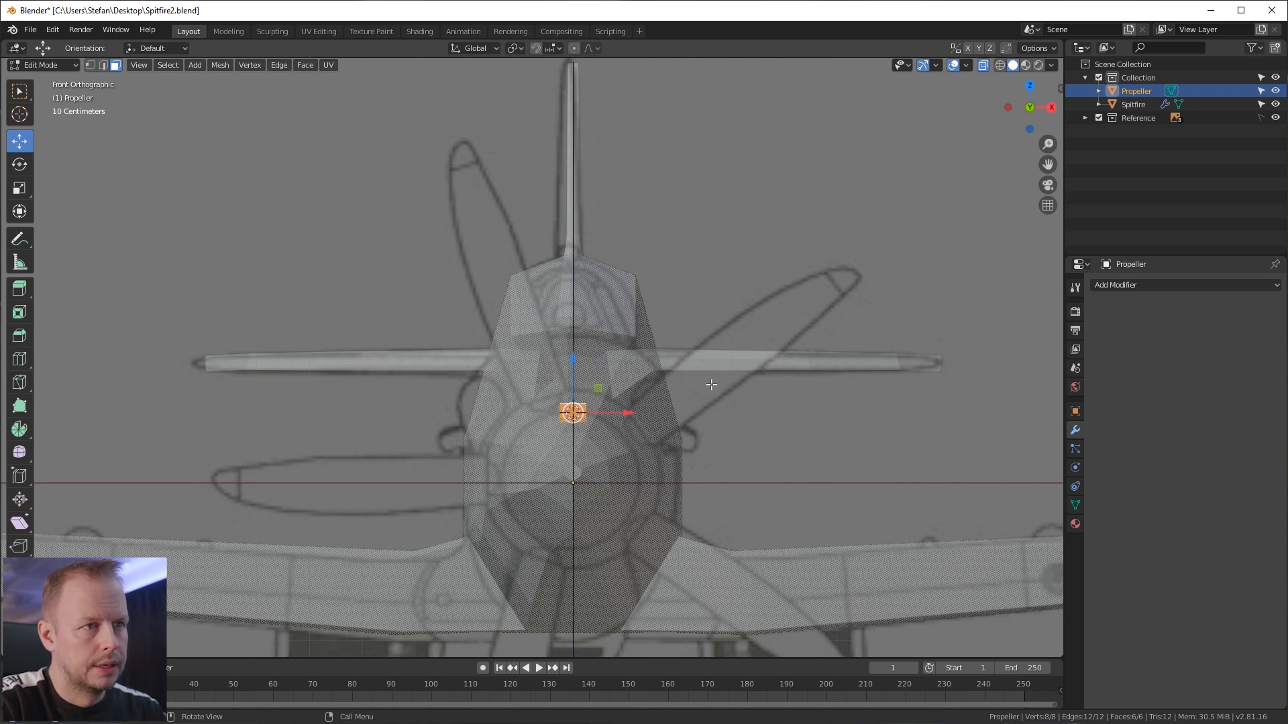
{"action": "key", "text": "s"}
{"action": "left_click", "coordinate": [708, 406]}
Step: Extrude the block's top face up slightly and scale the new face about 1.78 along X to flare the blade root
{"action": "middle_click_drag", "start_coordinate": [707, 394], "coordinate": [546, 507]}
{"action": "key", "text": "alt+a"}
{"action": "left_click", "coordinate": [543, 502]}
{"action": "key", "text": "KP_1"}
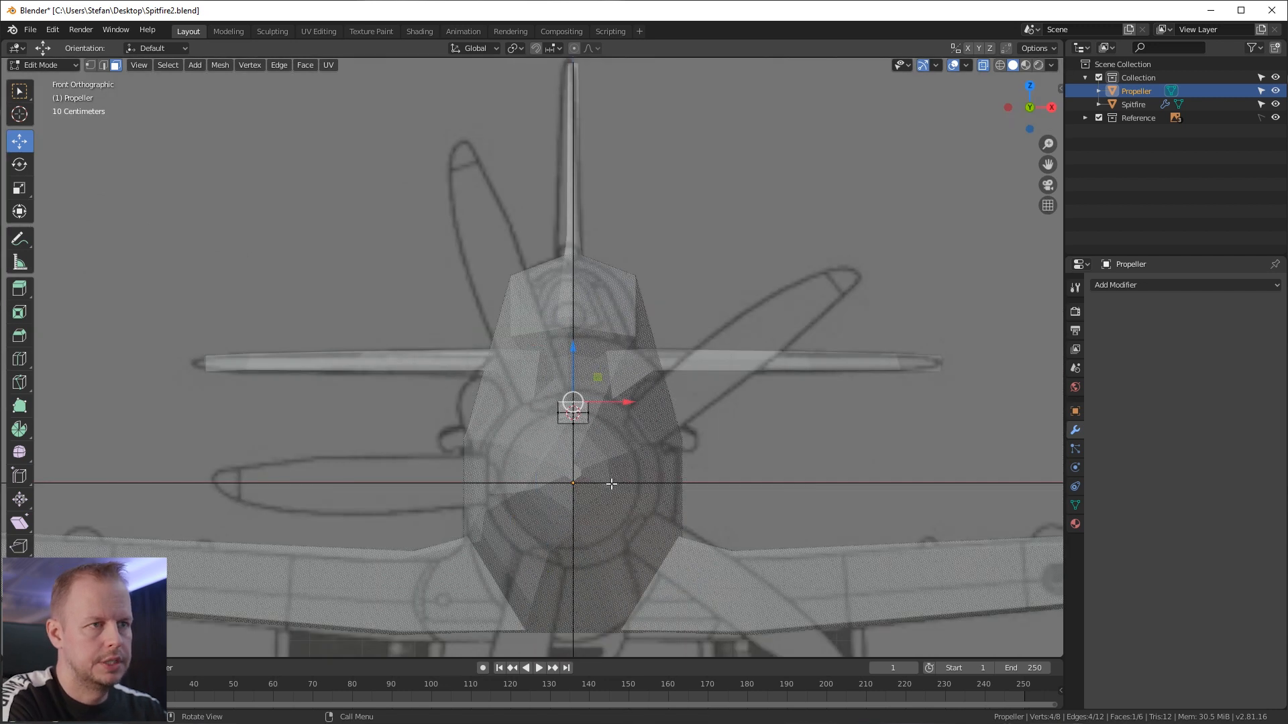
{"action": "key", "text": "e"}
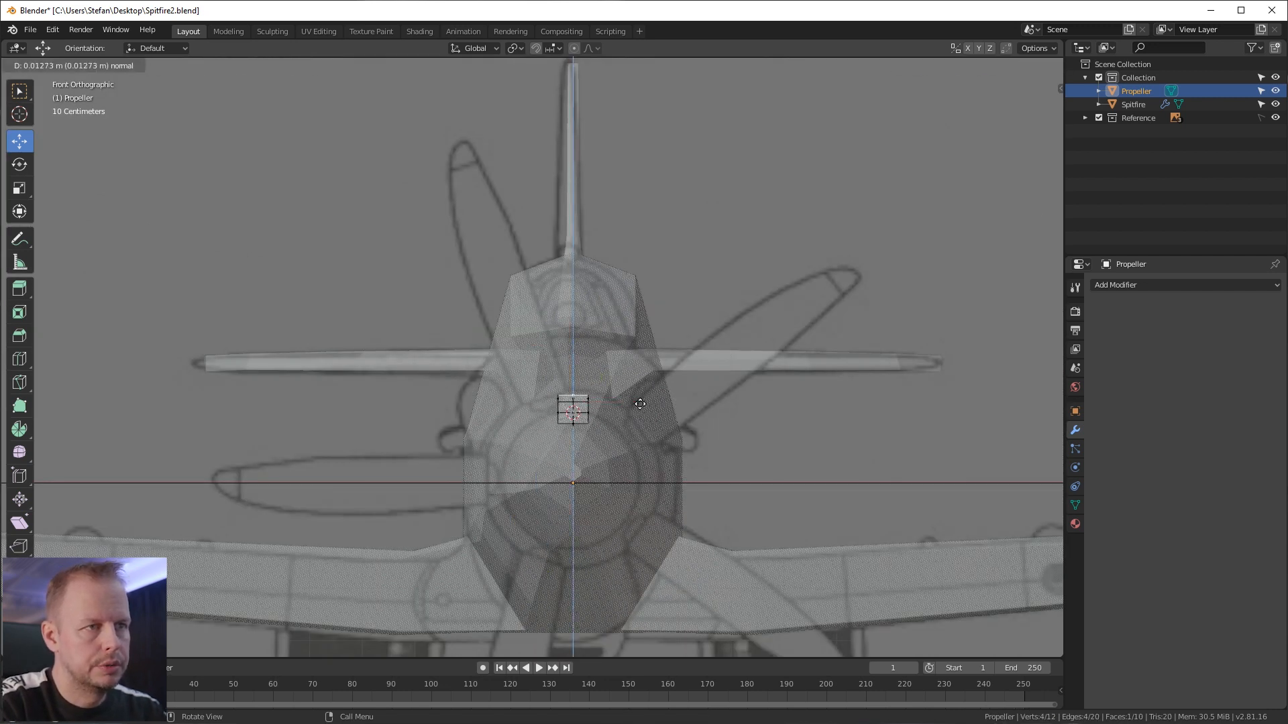
{"action": "left_click", "coordinate": [639, 405]}
{"action": "key", "text": "s"}
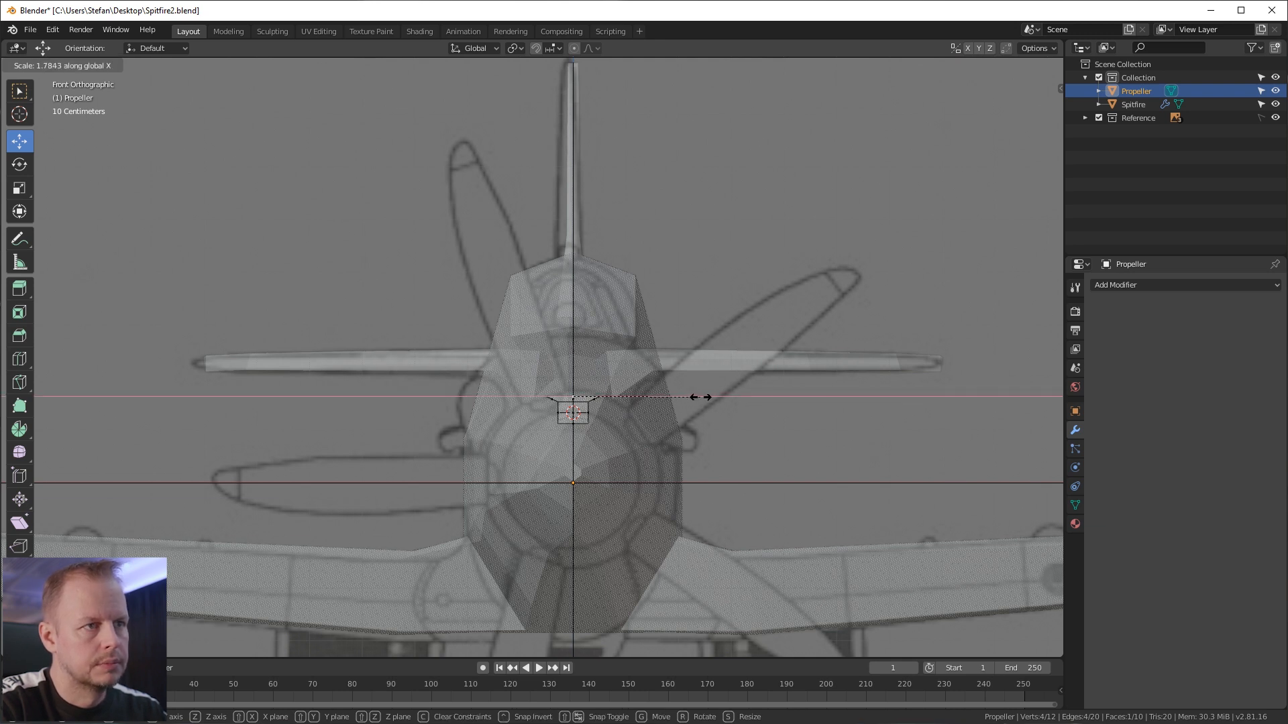
{"action": "left_click", "coordinate": [702, 398]}
Step: Extrude the blade upward about 0.24 m, then extrude a second, narrower section and lower its top by about 0.08 m
{"action": "key", "text": "e"}
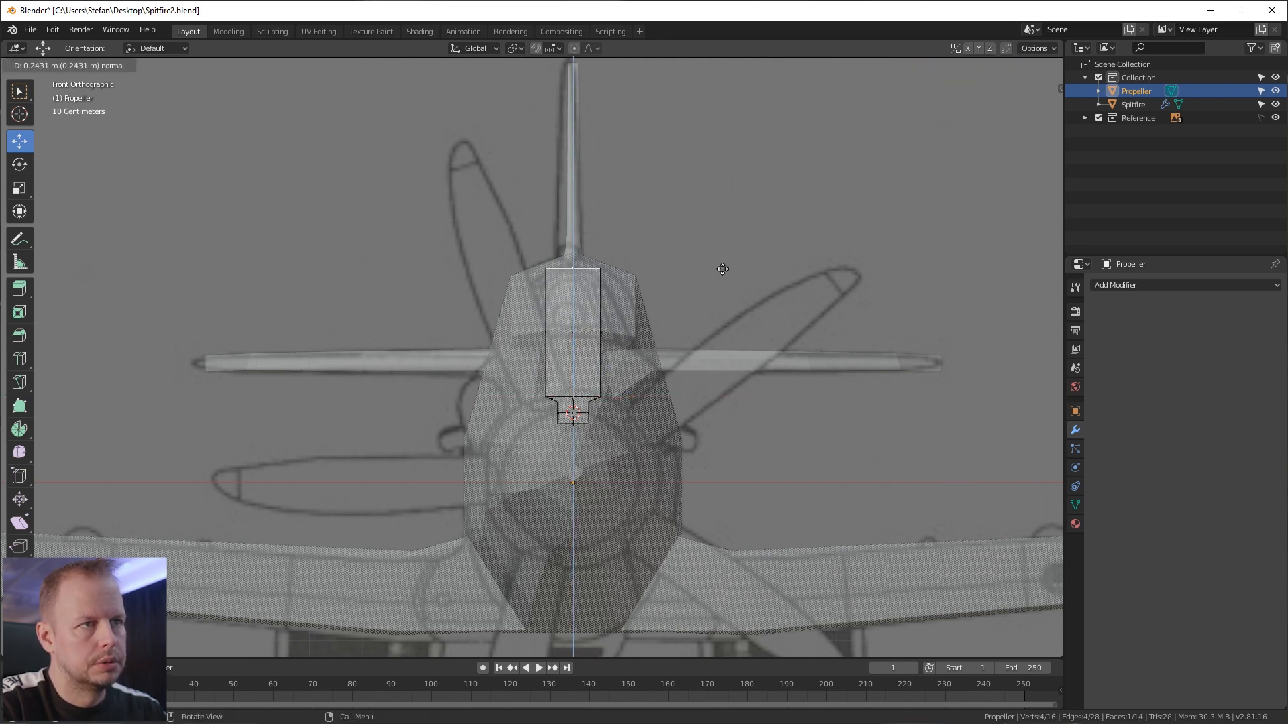
{"action": "left_click", "coordinate": [719, 271]}
{"action": "key", "text": "e"}
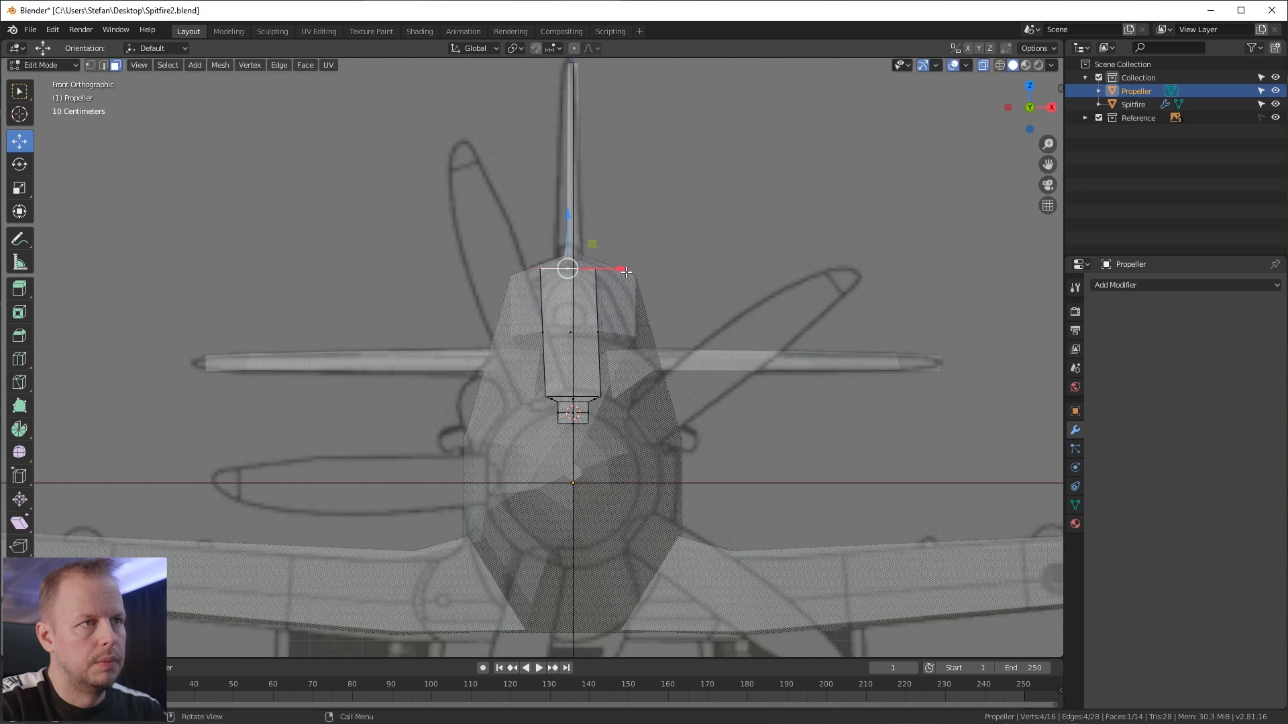
{"action": "left_click", "coordinate": [636, 172]}
{"action": "key", "text": "s"}
{"action": "left_click", "coordinate": [667, 189]}
{"action": "left_click_drag", "start_coordinate": [571, 127], "coordinate": [570, 161]}
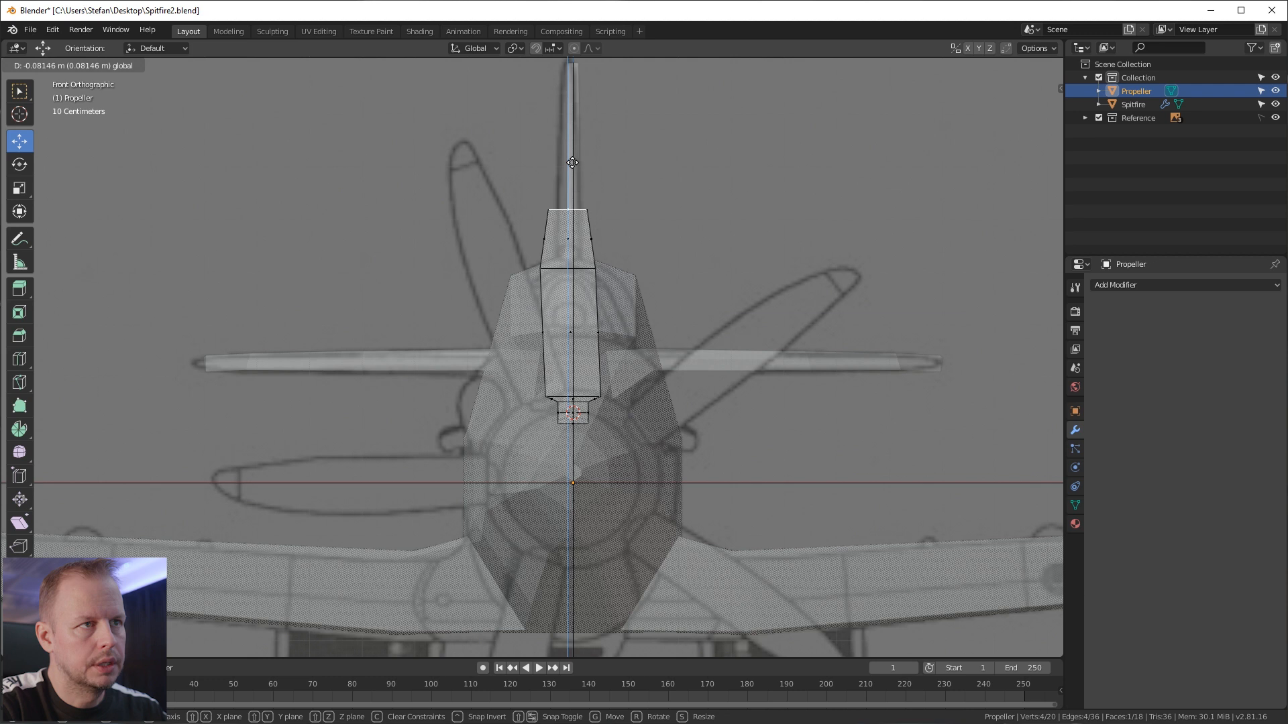
{"action": "left_click_drag", "start_coordinate": [613, 208], "coordinate": [613, 208]}
Step: Extrude another blade section upward, narrow its top face and tilt it by about 10 degrees
{"action": "key", "text": "e"}
{"action": "left_click", "coordinate": [609, 149]}
{"action": "key", "text": "s"}
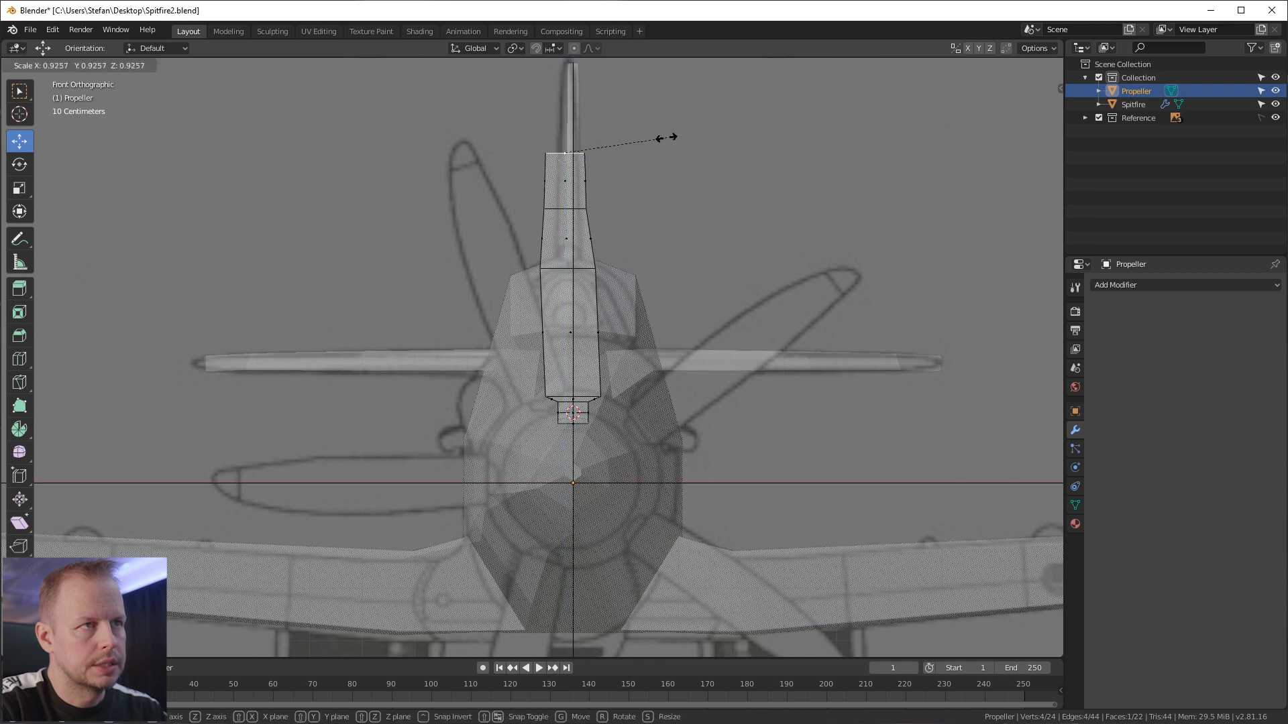
{"action": "left_click", "coordinate": [638, 135]}
{"action": "left_click_drag", "start_coordinate": [568, 127], "coordinate": [567, 127]}
{"action": "key", "text": "r"}
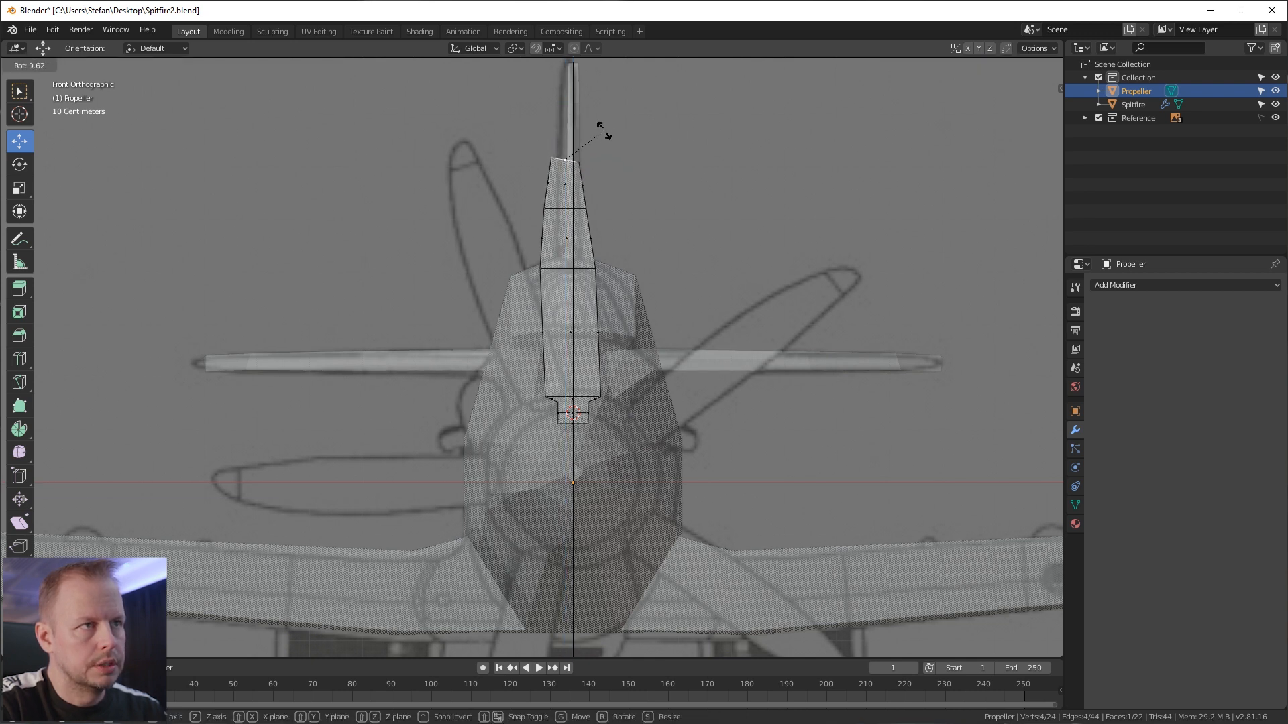
{"action": "left_click", "coordinate": [605, 119]}
Step: Extrude a short tip section, shrink its end face and rotate it by about -26 degrees to form a slanted blade tip
{"action": "key", "text": "e"}
{"action": "left_click", "coordinate": [613, 113]}
{"action": "key", "text": "s"}
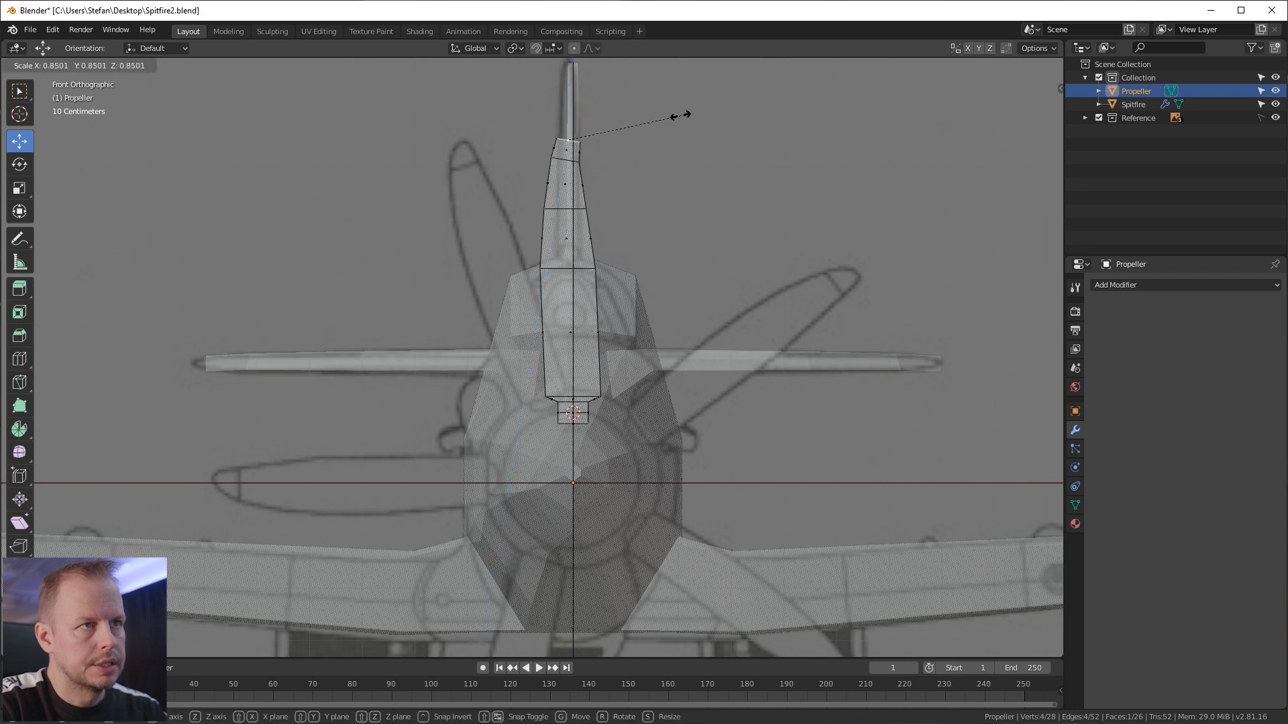
{"action": "left_click", "coordinate": [654, 120]}
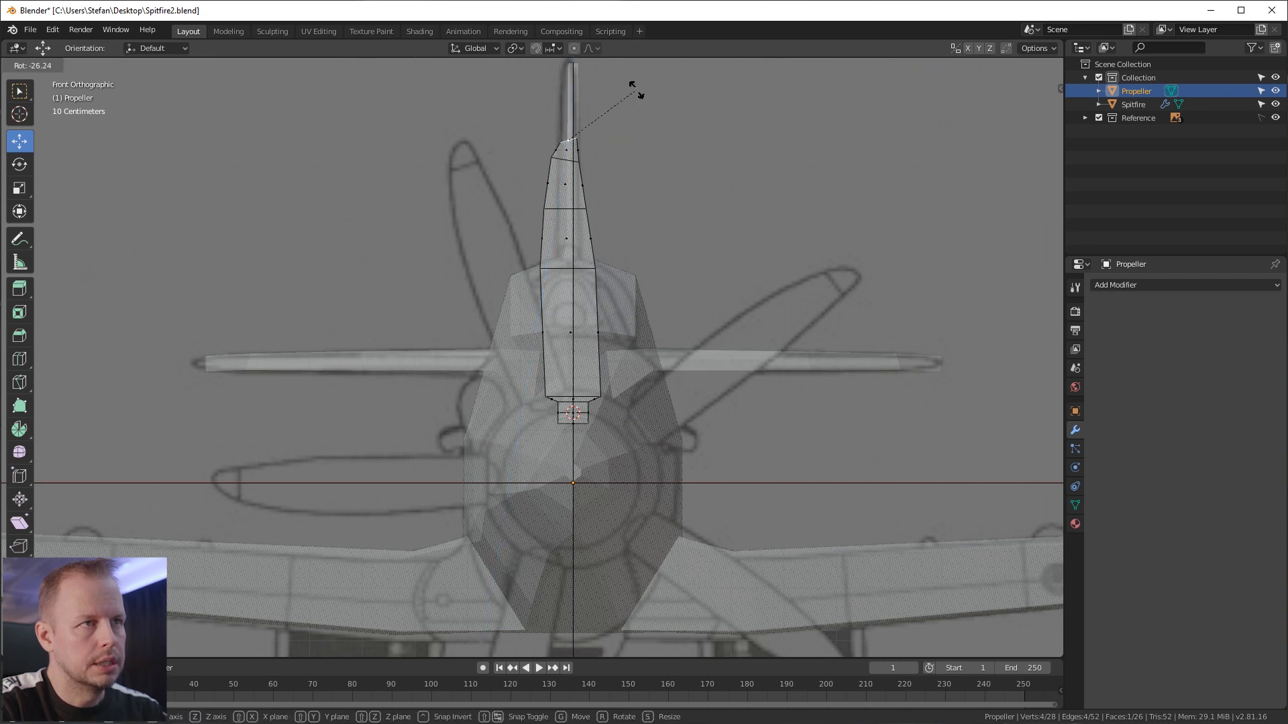
{"action": "key", "text": "g"}
{"action": "left_click", "coordinate": [634, 90]}
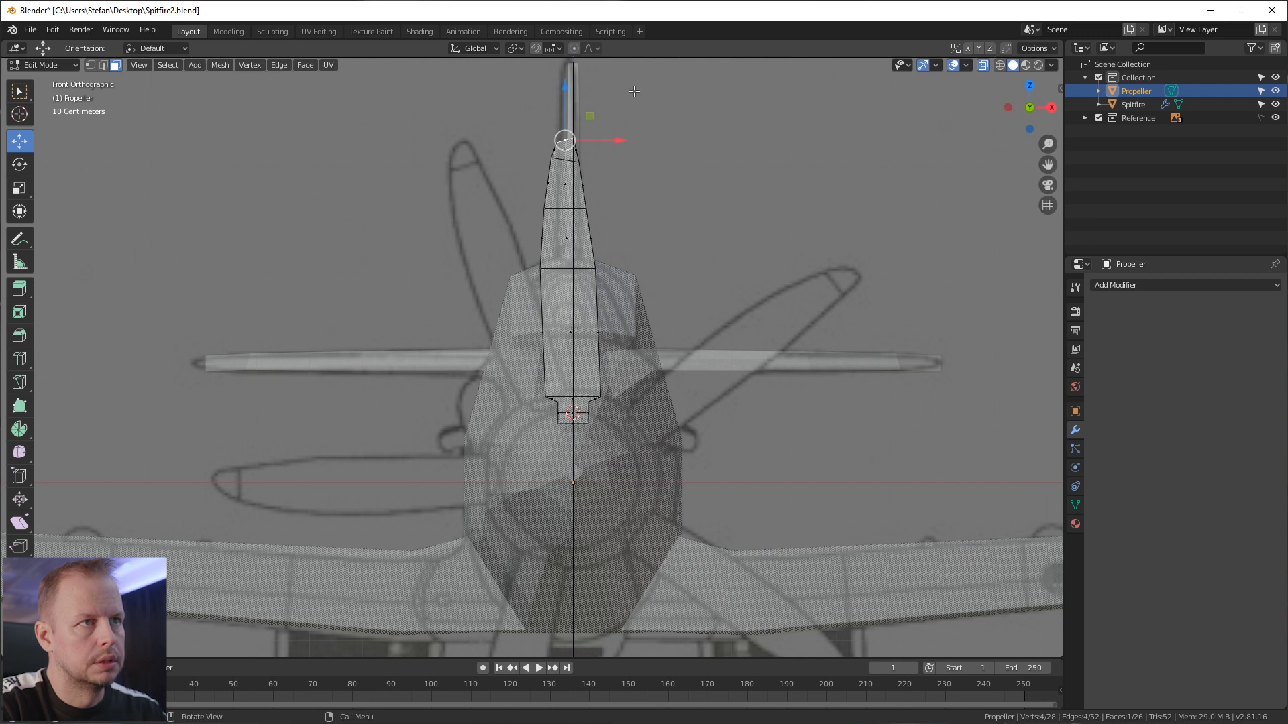
Step: Select the edge loop just below the blade tip, level it by rotating about -10 degrees and nudge it down slightly
{"action": "scroll", "coordinate": [636, 145], "scroll_direction": "up", "scroll_amount": 2}
{"action": "key", "text": "2"}
{"action": "key", "text": "a"}
{"action": "key", "text": "alt+a"}
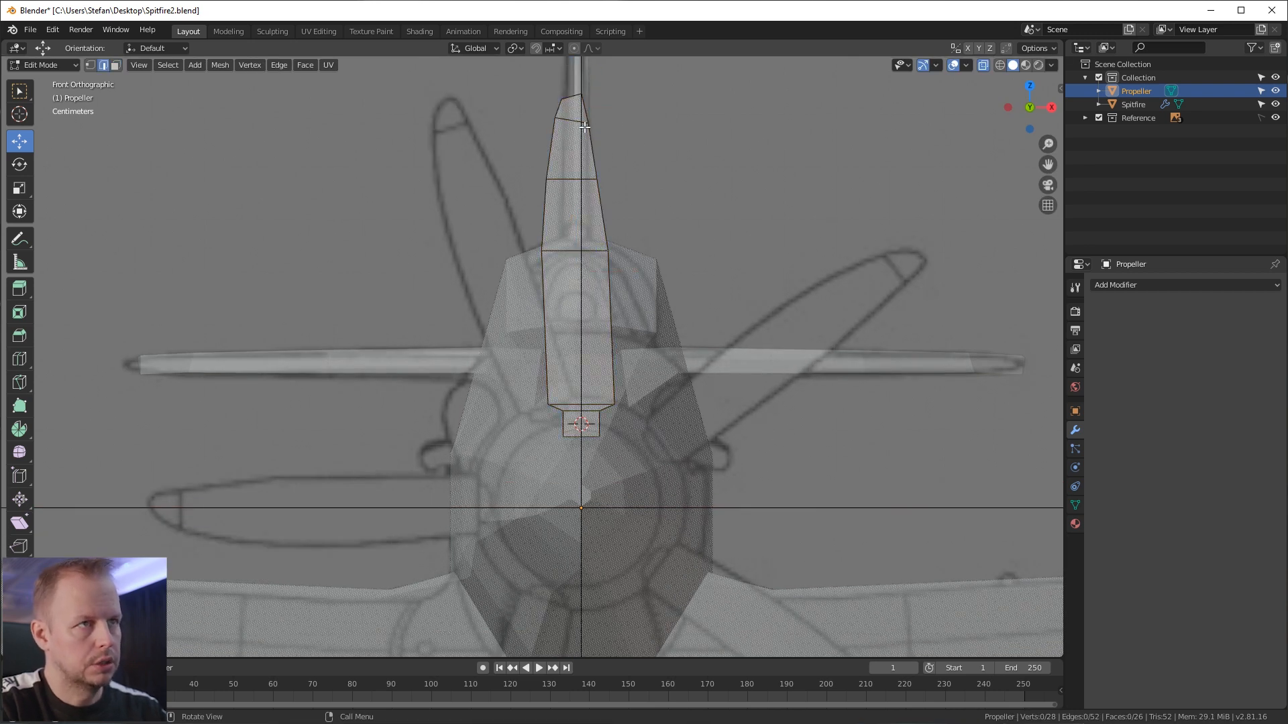
{"action": "left_click", "coordinate": [574, 120], "text": "alt"}
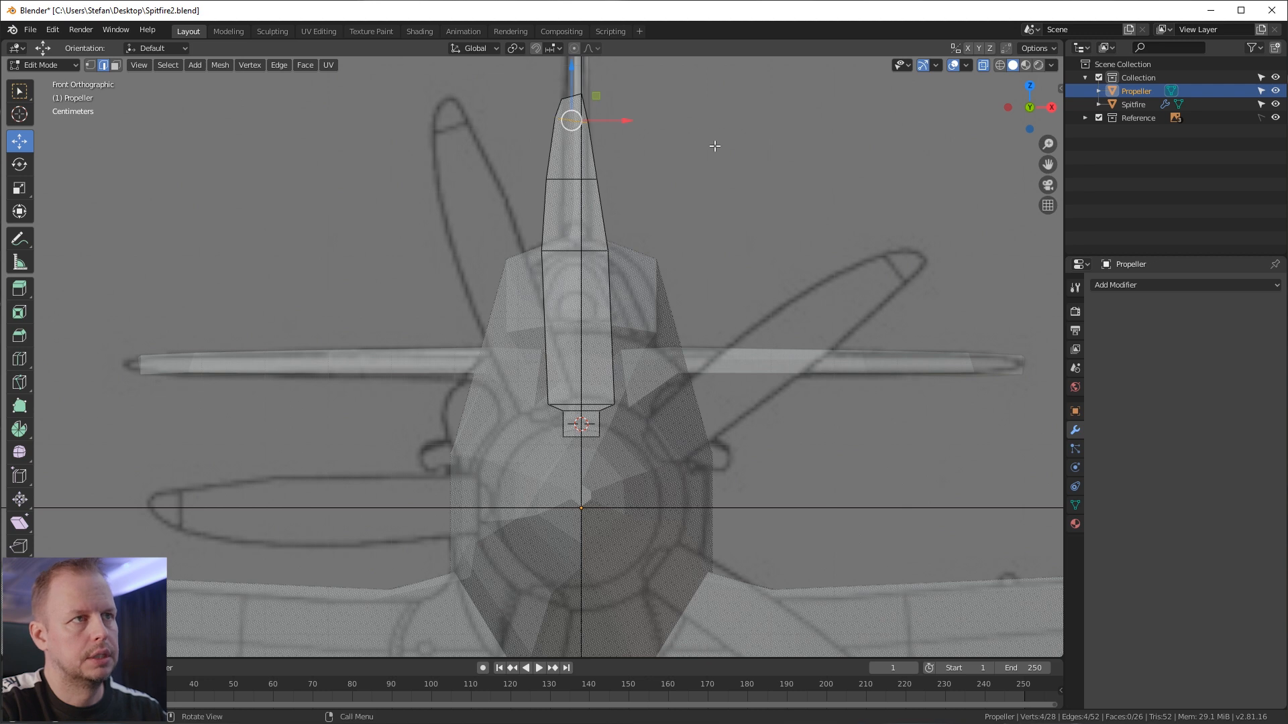
{"action": "key", "text": "r"}
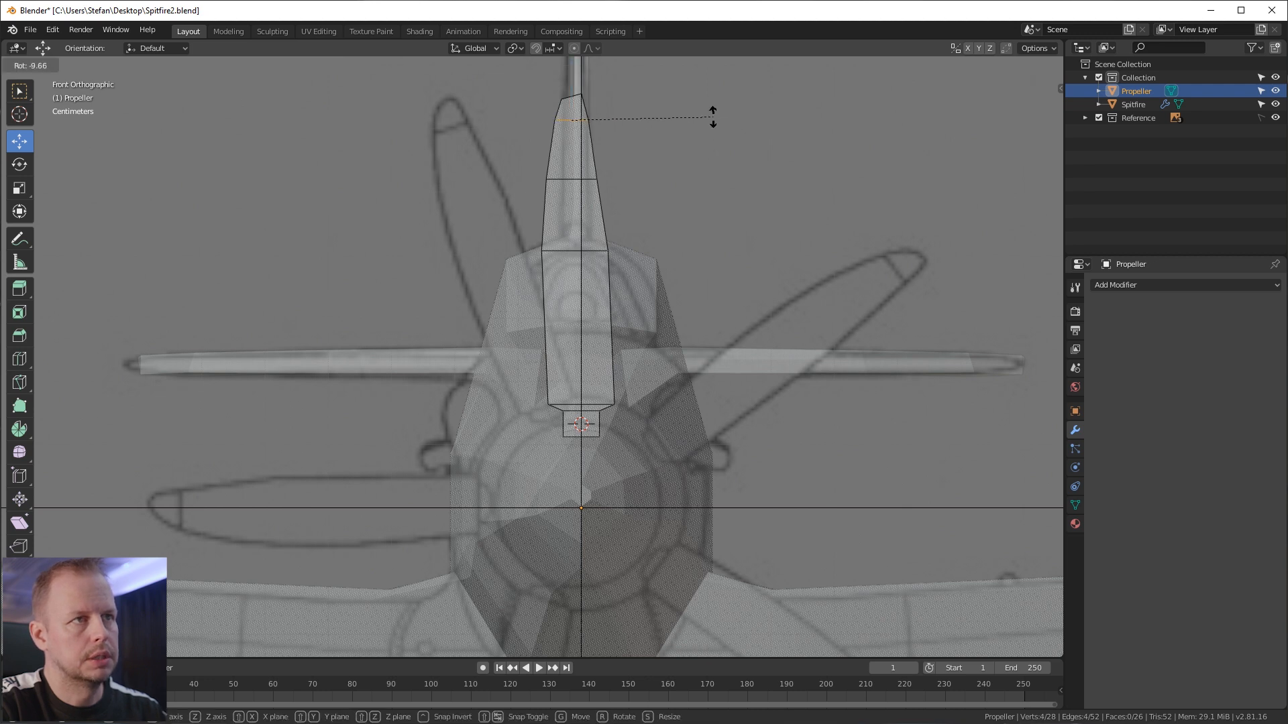
{"action": "key", "text": "Escape"}
{"action": "key", "text": "g"}
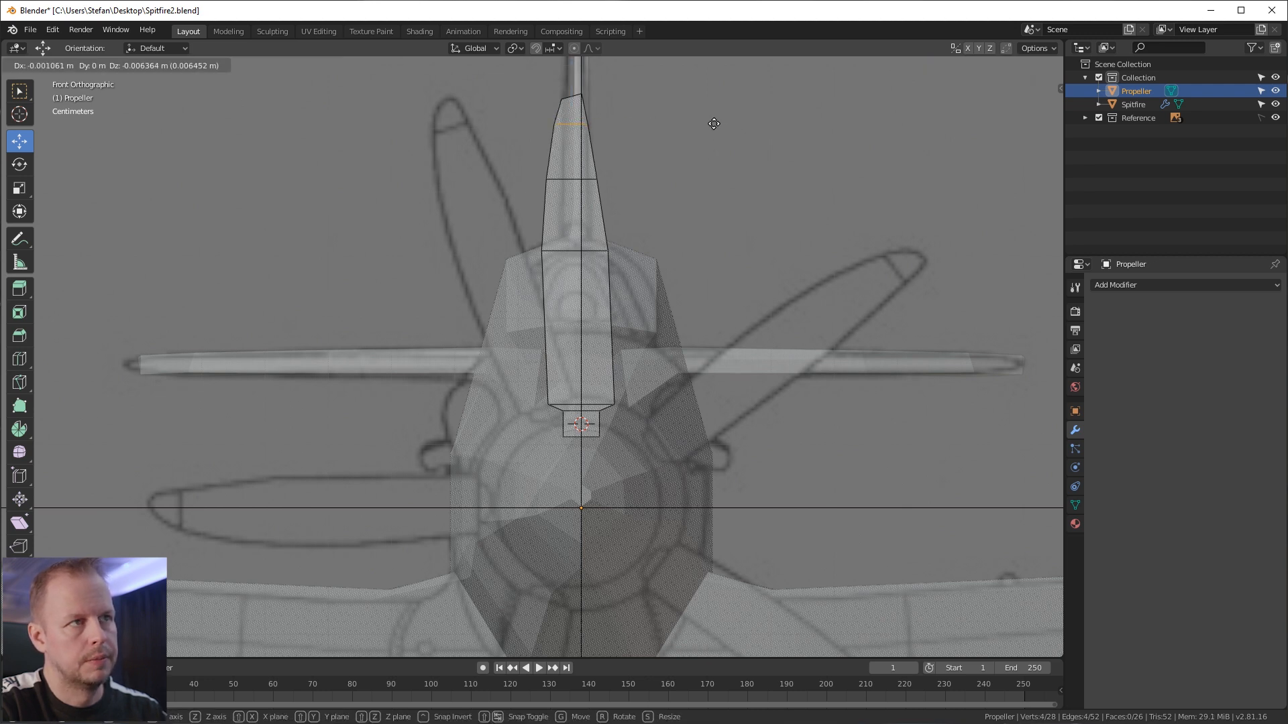
{"action": "key", "text": "Escape"}
{"action": "scroll", "coordinate": [602, 111], "scroll_direction": "down", "scroll_amount": 1}
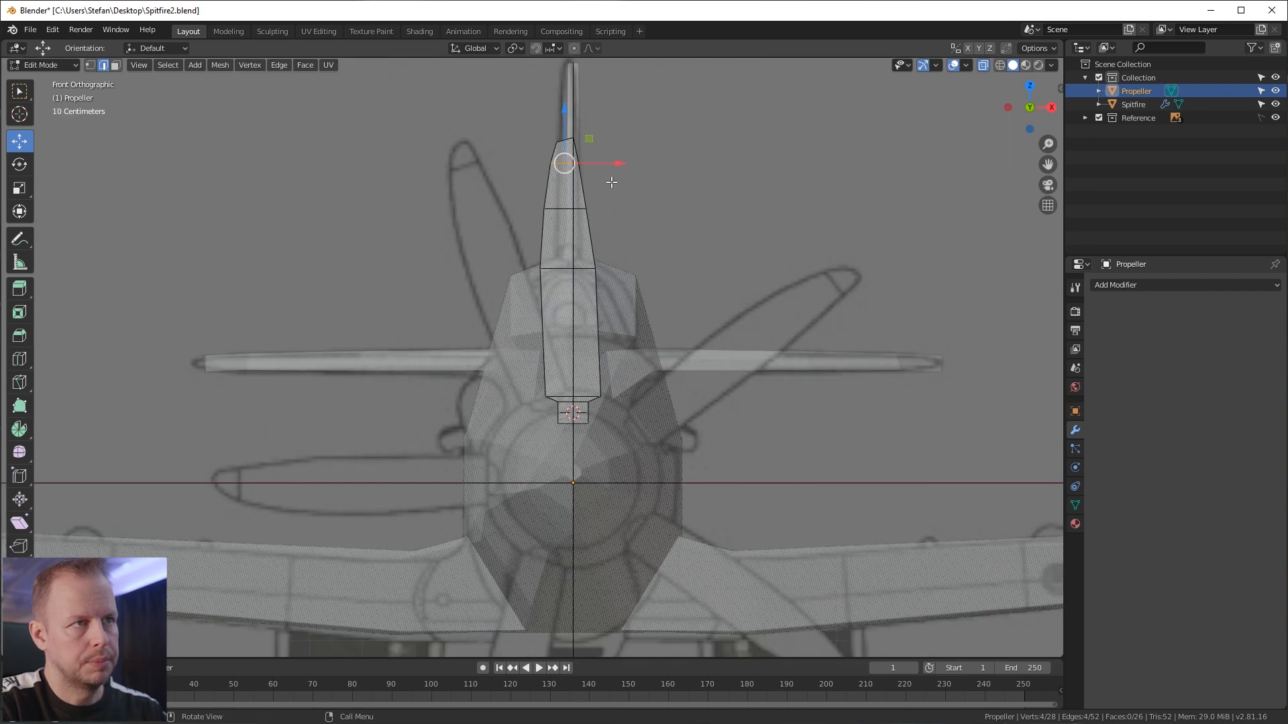
Step: Select the right side edge at the blade's middle loop and move it slightly inward along X
{"action": "middle_click_drag", "start_coordinate": [731, 254], "coordinate": [530, 221]}
{"action": "left_click", "coordinate": [533, 200]}
{"action": "left_click", "coordinate": [530, 199]}
{"action": "key", "text": "KP_1"}
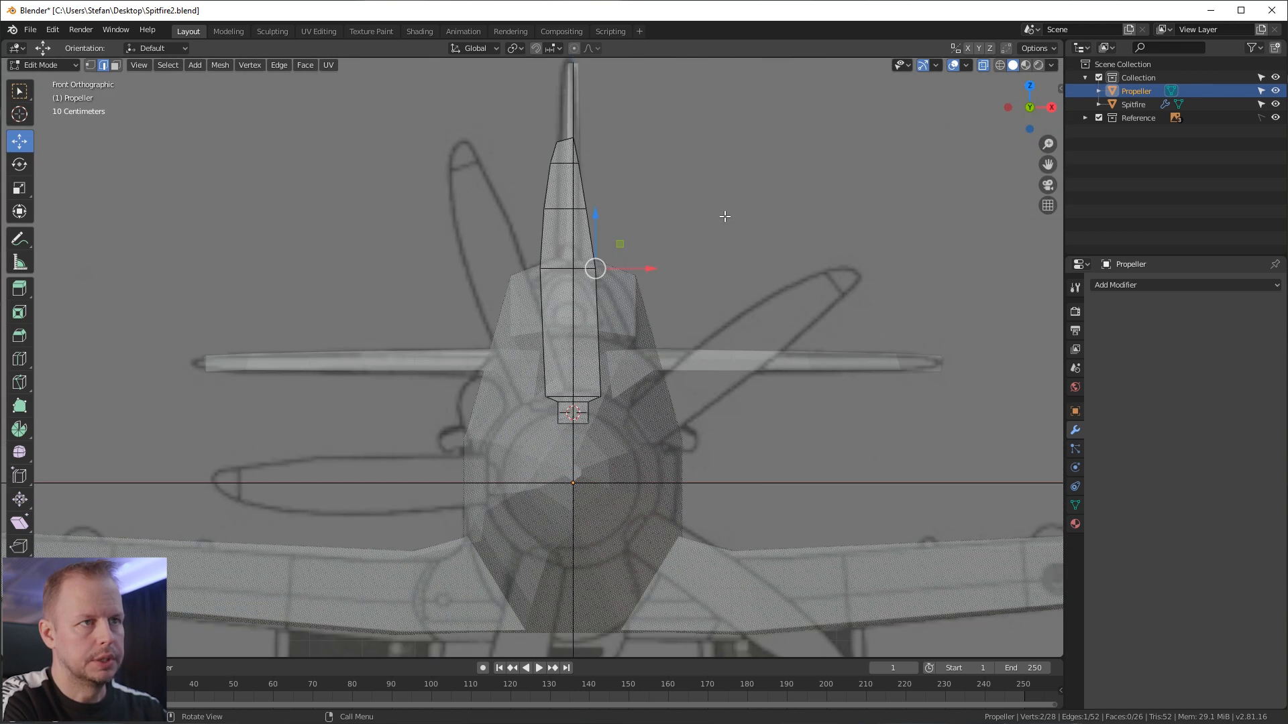
{"action": "left_click_drag", "start_coordinate": [646, 268], "coordinate": [641, 268]}
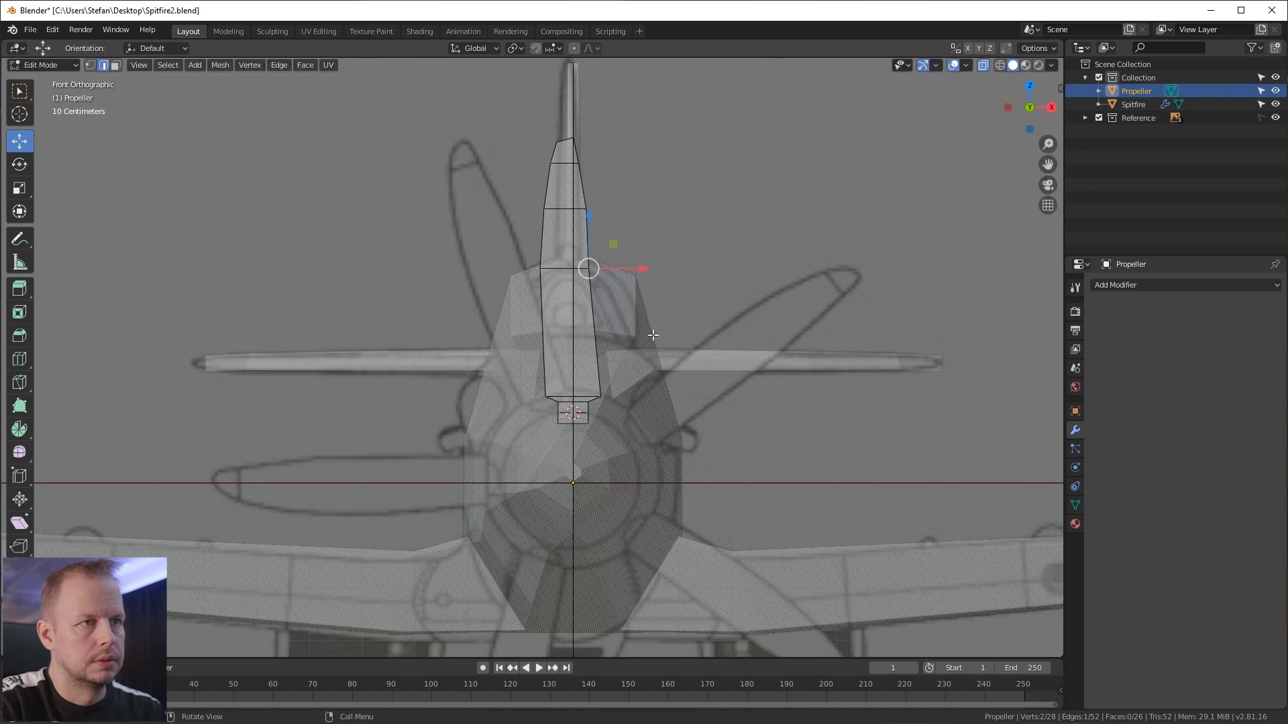
Step: Move the right side edge at the wide base of the blade inward along X to slim the blade
{"action": "middle_click_drag", "start_coordinate": [654, 367], "coordinate": [593, 418]}
{"action": "key", "text": "KP_7"}
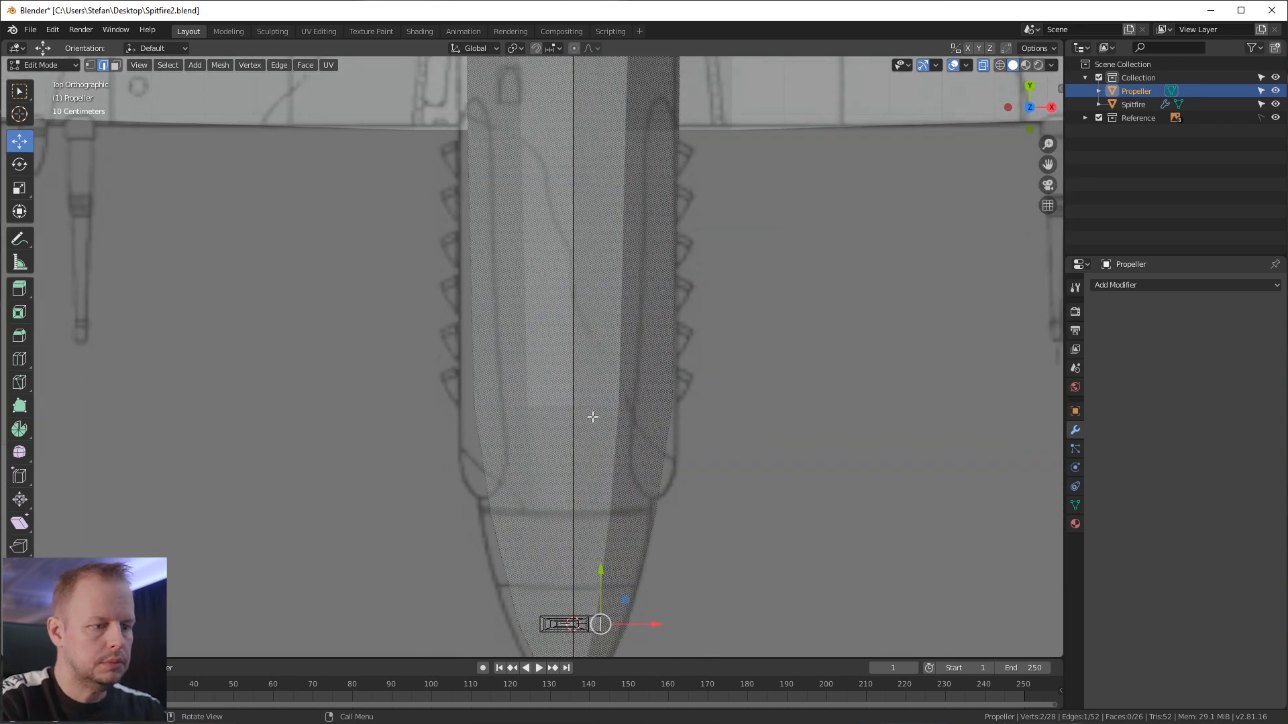
{"action": "key", "text": "KP_1"}
{"action": "left_click_drag", "start_coordinate": [659, 396], "coordinate": [645, 397]}
{"action": "scroll", "coordinate": [665, 391], "scroll_direction": "down", "scroll_amount": 2}
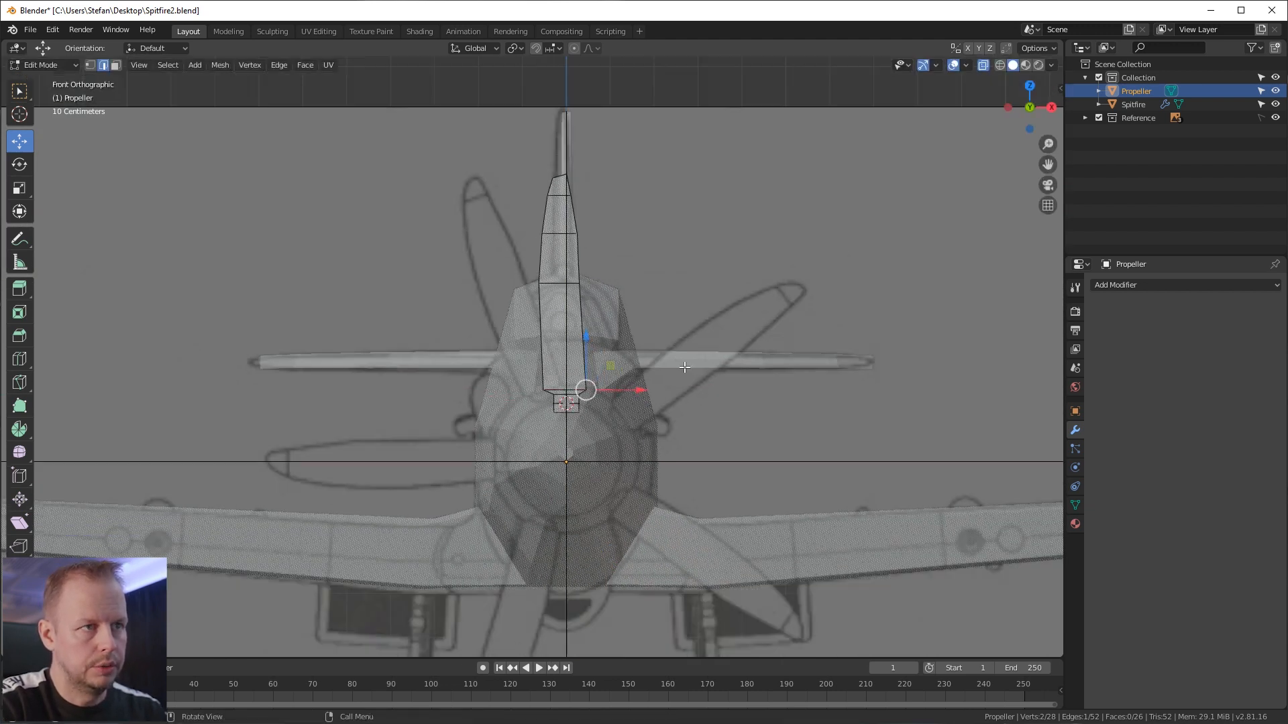
Step: Select the whole propeller blade, scale it up slightly and move it a little upward along Z
{"action": "middle_click_drag", "start_coordinate": [693, 266], "coordinate": [634, 257]}
{"action": "key", "text": "a"}
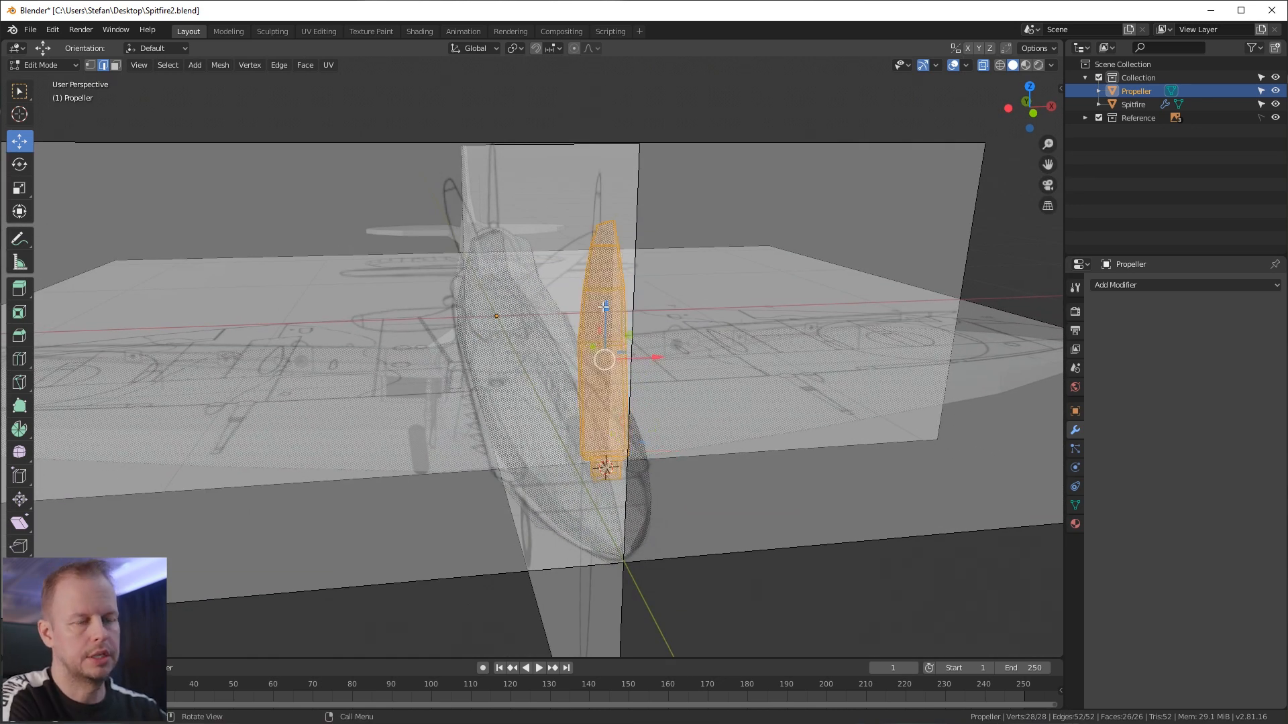
{"action": "key", "text": "KP_1"}
{"action": "key", "text": "KP_3"}
{"action": "key", "text": "KP_1"}
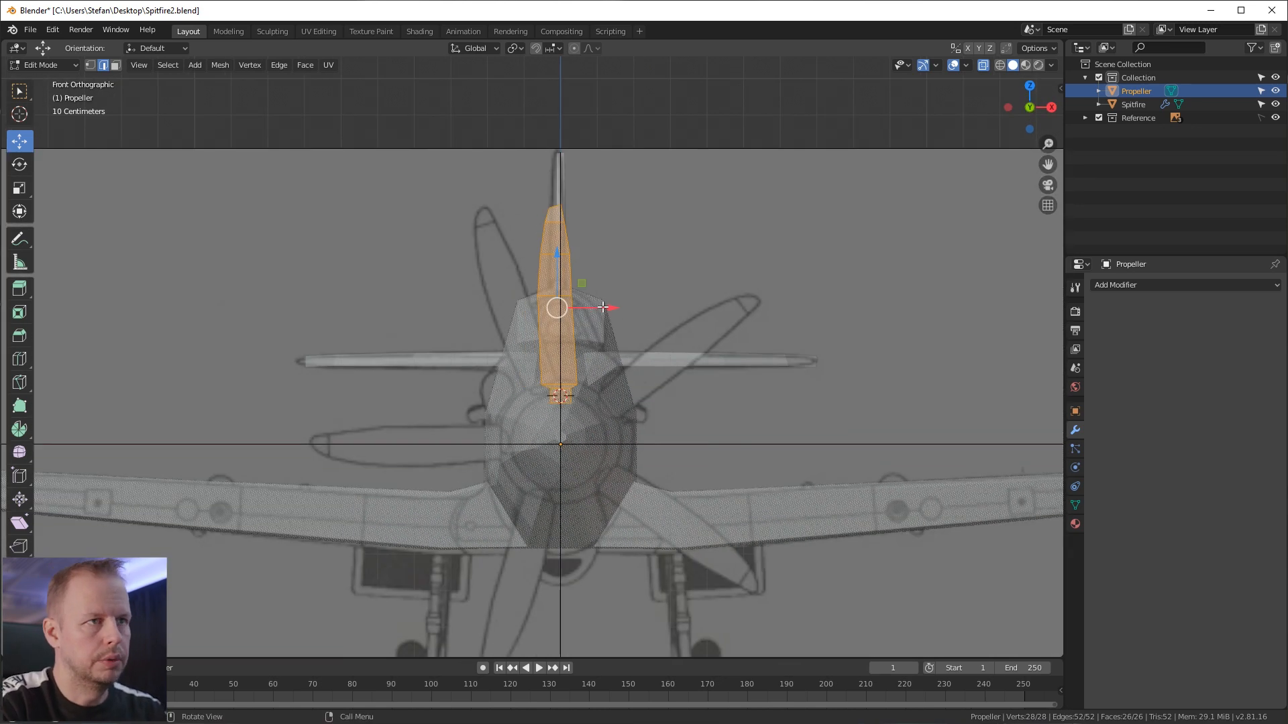
{"action": "key", "text": "s"}
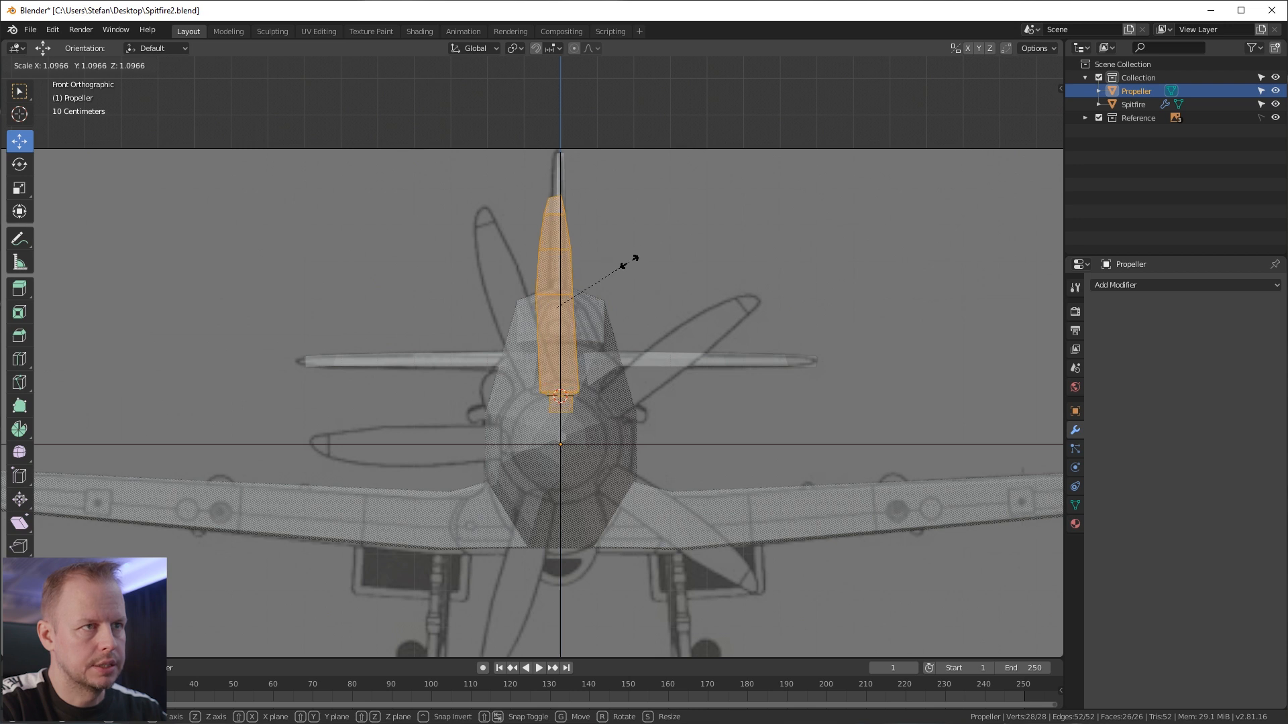
{"action": "left_click", "coordinate": [623, 266]}
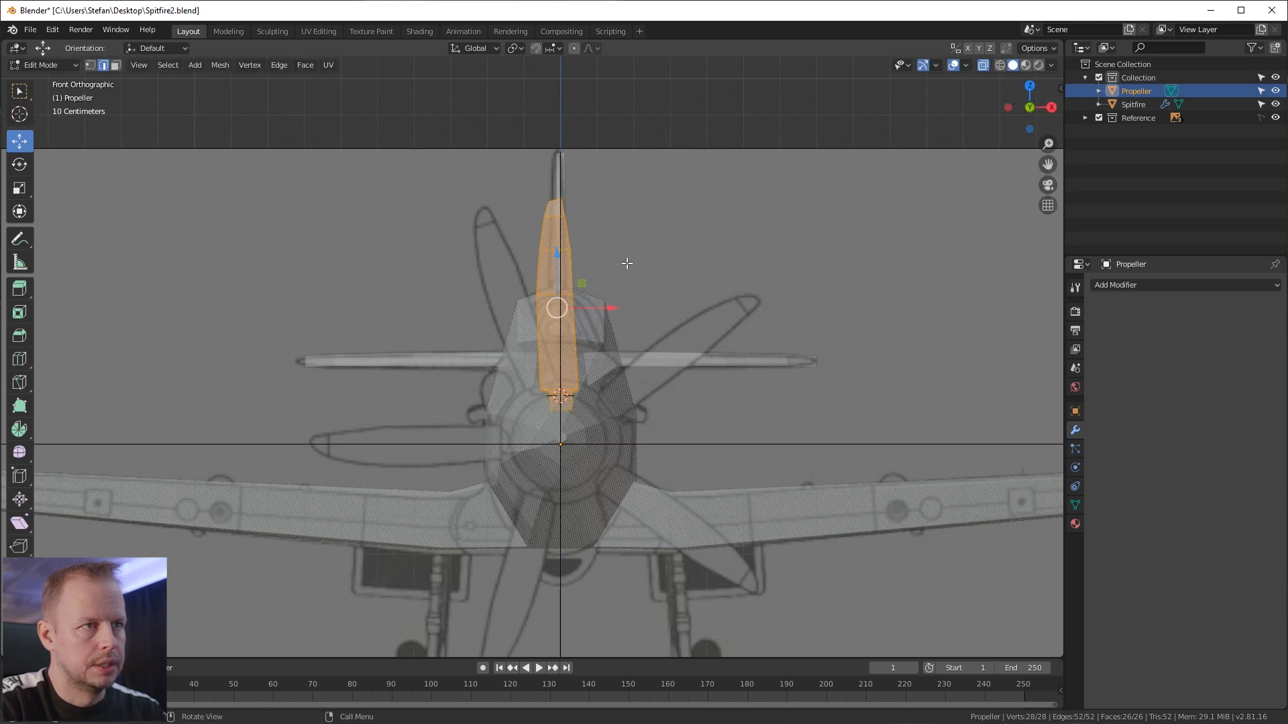
{"action": "left_click_drag", "start_coordinate": [557, 253], "coordinate": [562, 240]}
Step: Select the end face at the blade tip and grow the selection three times to cover the upper blade
{"action": "middle_click_drag", "start_coordinate": [664, 239], "coordinate": [646, 422]}
{"action": "key", "text": "3"}
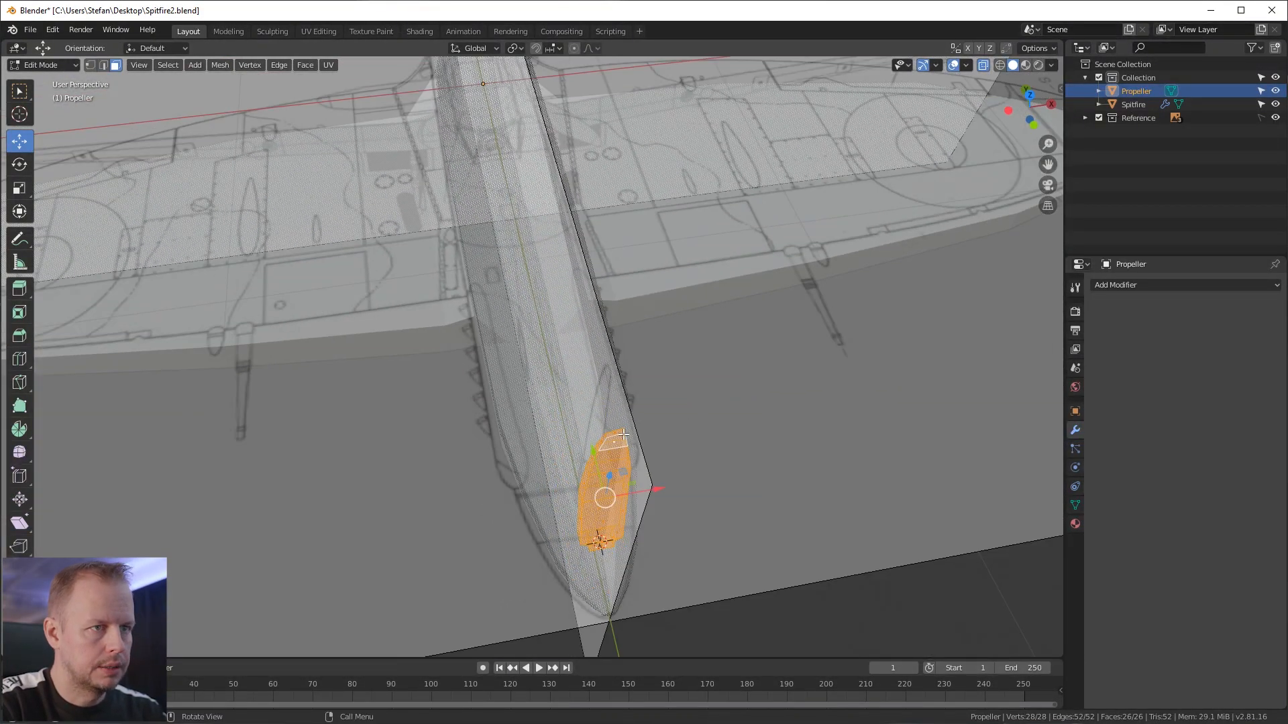
{"action": "left_click", "coordinate": [625, 437]}
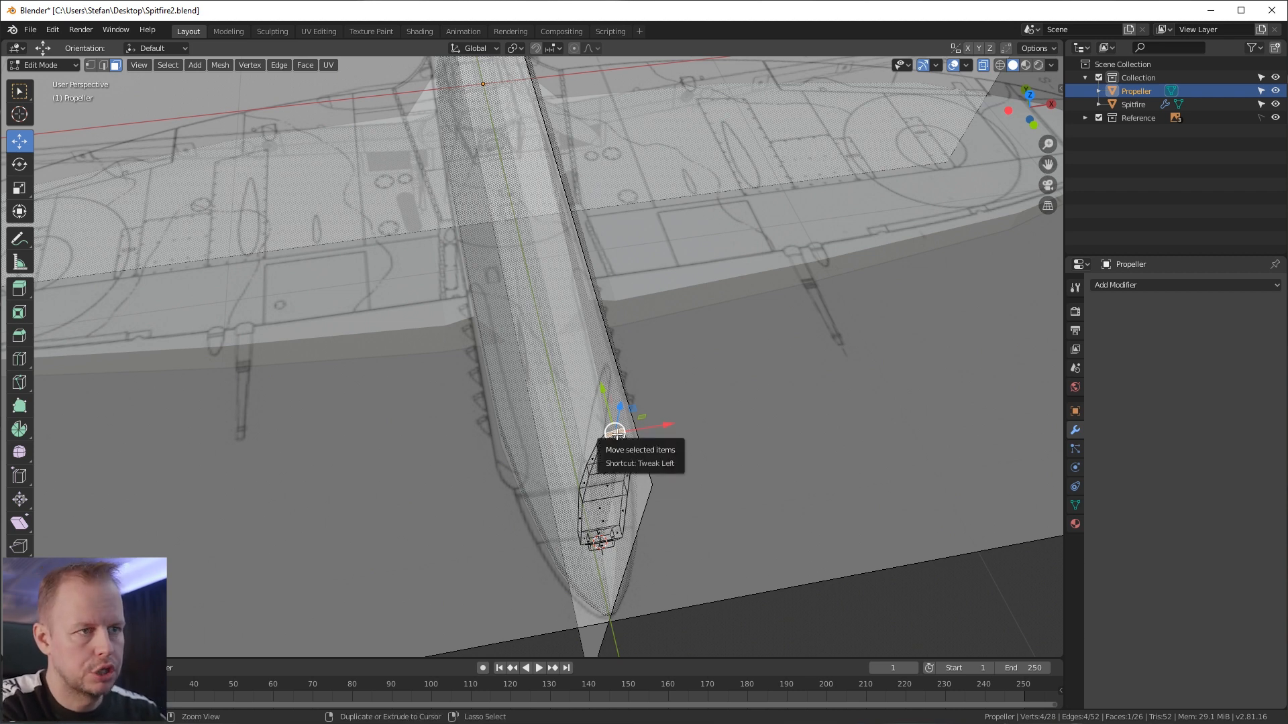
{"action": "key", "text": "ctrl+KP_Add"}
{"action": "key", "text": "ctrl+KP_Add"}
{"action": "key", "text": "ctrl+KP_Add"}
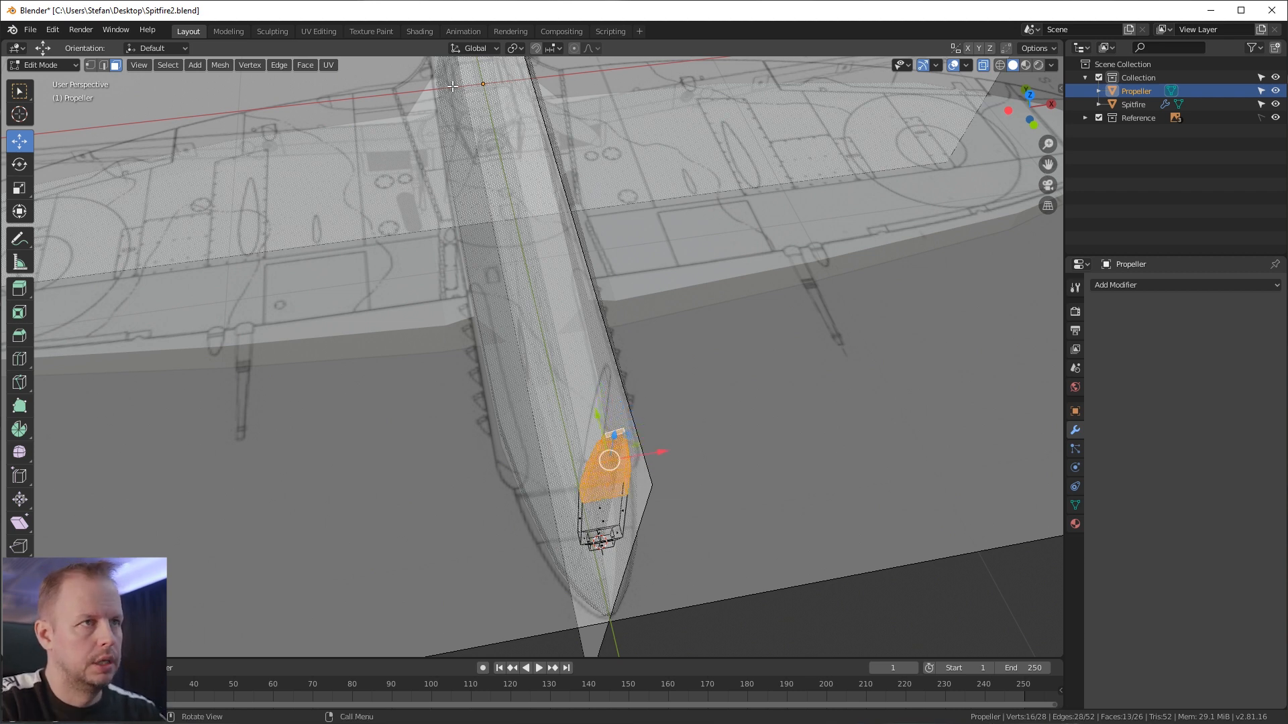
Step: Enable proportional editing with Smooth falloff and twist the selected upper blade slightly around global Z, using a proportional size of 0.10
{"action": "left_click", "coordinate": [574, 49]}
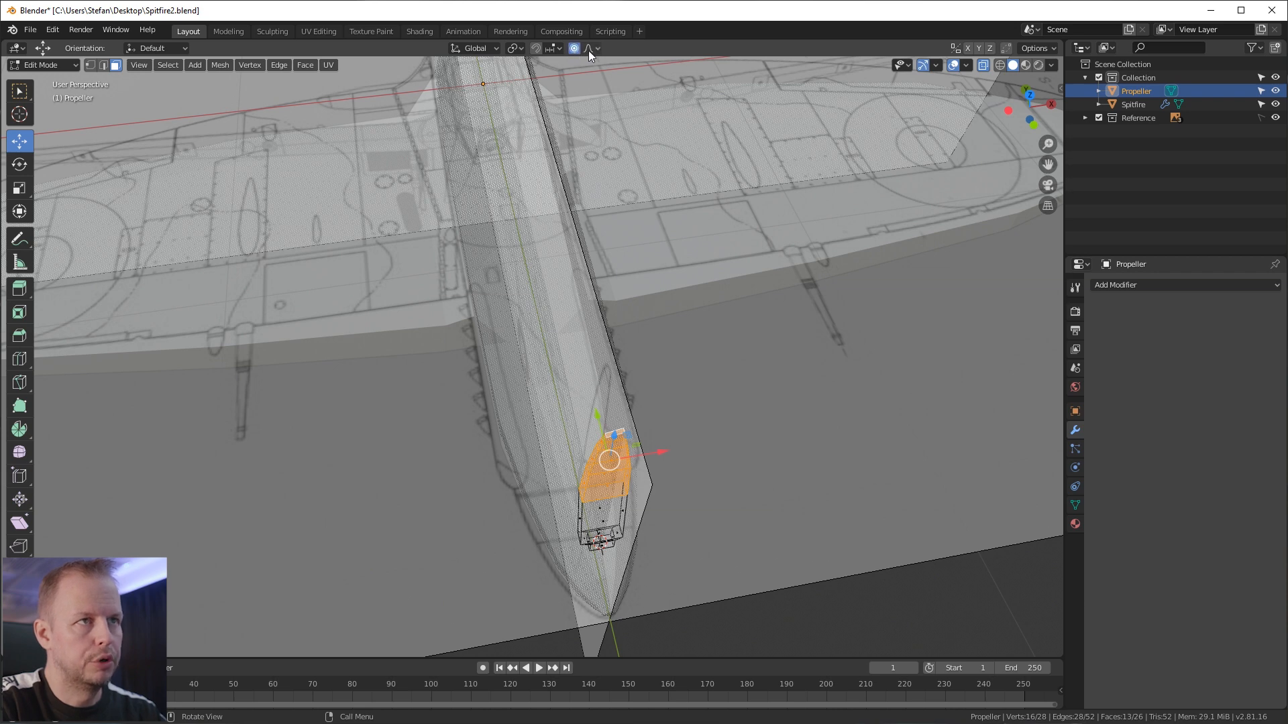
{"action": "left_click", "coordinate": [595, 48]}
{"action": "left_click", "coordinate": [582, 109]}
{"action": "middle_click_drag", "start_coordinate": [706, 411], "coordinate": [699, 420]}
{"action": "key", "text": "g"}
{"action": "key", "text": "r"}
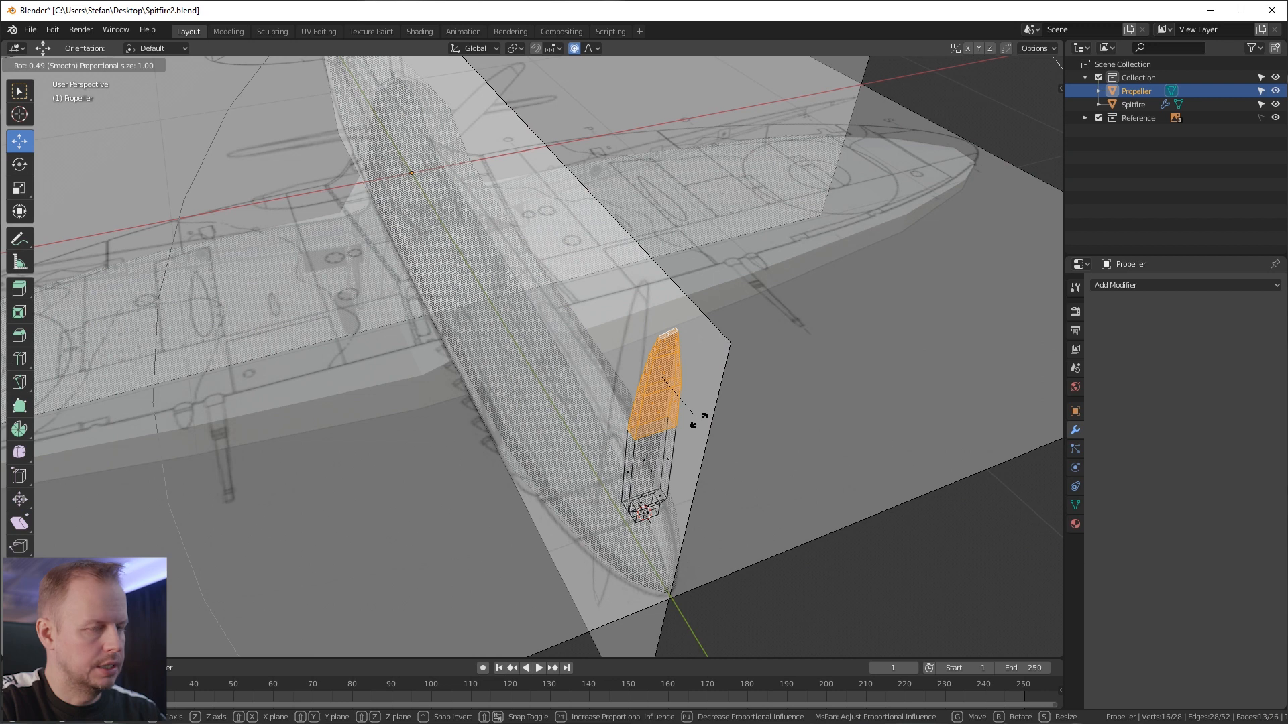
{"action": "key", "text": "z"}
{"action": "scroll", "coordinate": [699, 407], "scroll_direction": "up", "scroll_amount": 10}
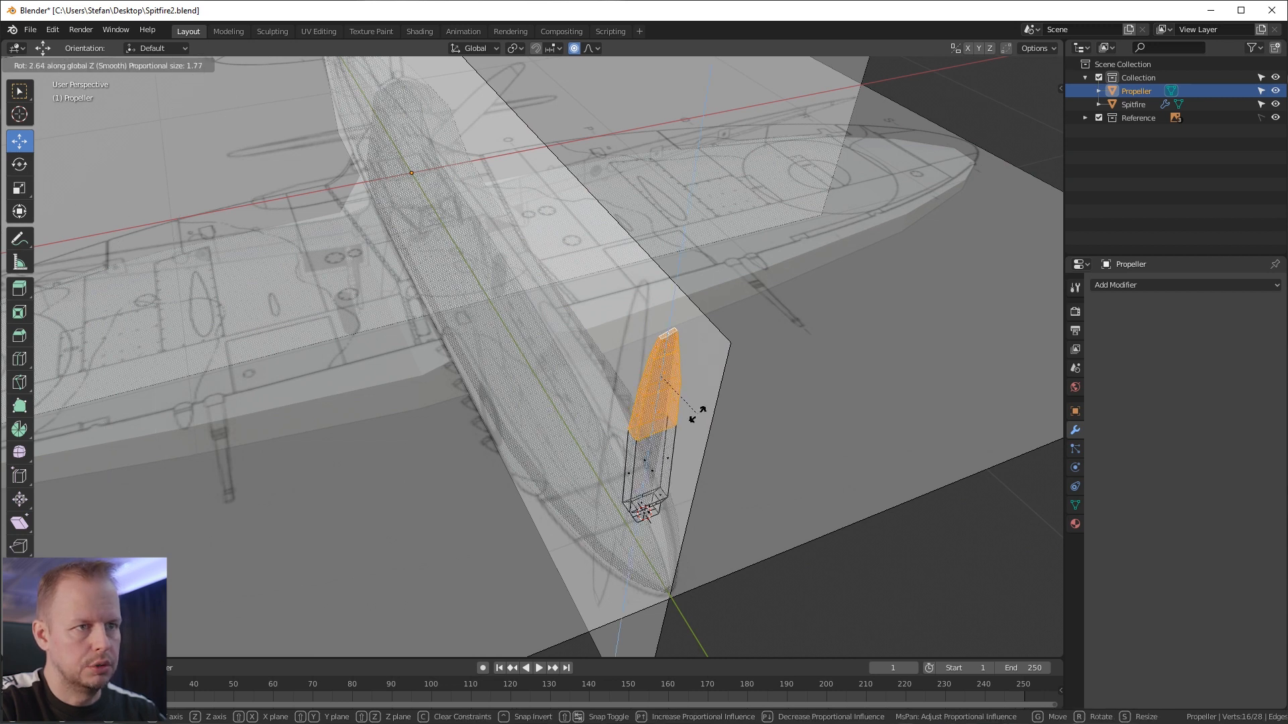
{"action": "scroll", "coordinate": [697, 410], "scroll_direction": "up", "scroll_amount": 14}
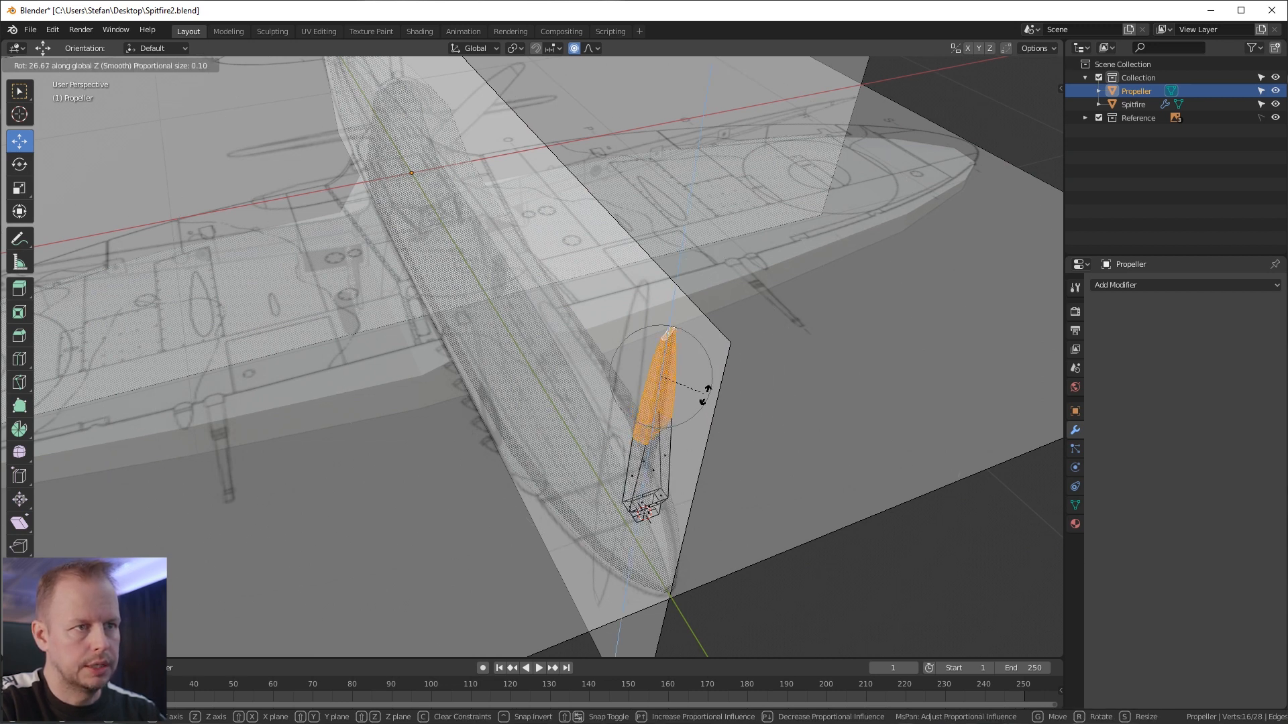
{"action": "left_click", "coordinate": [703, 413]}
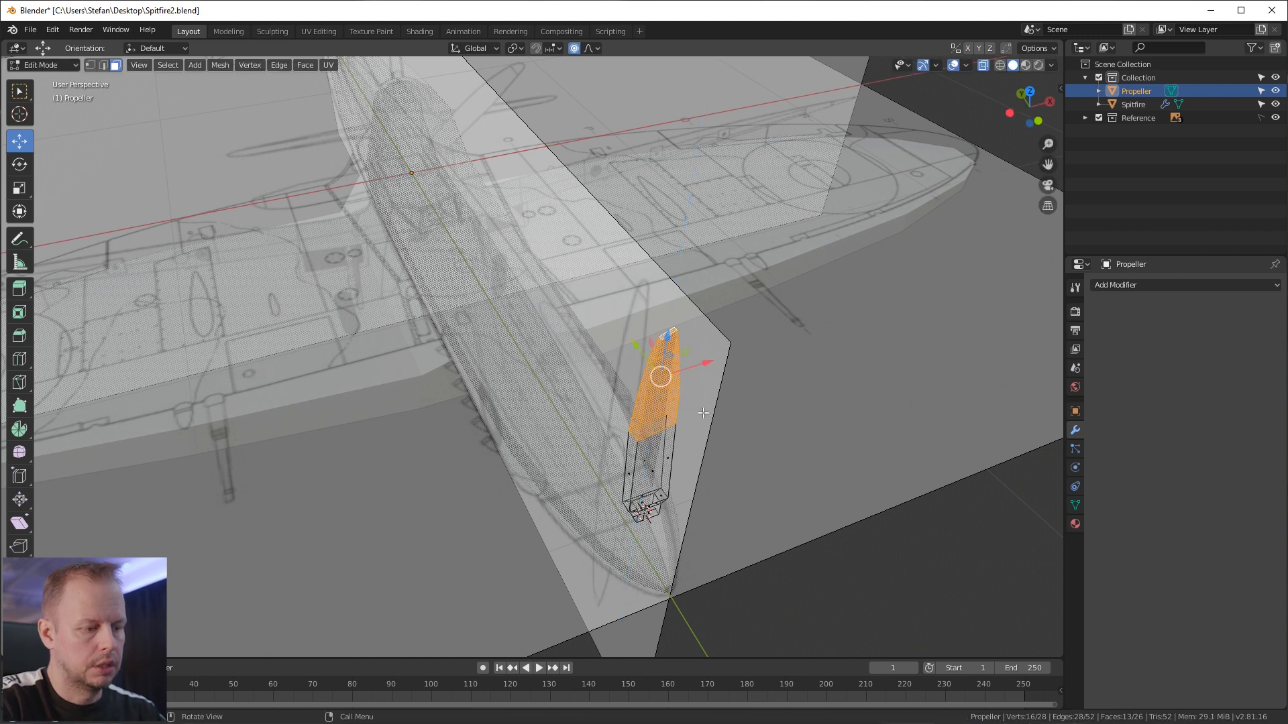
Step: Shrink the selection by one ring and rotate the remaining upper sections slightly around global Z
{"action": "key", "text": "ctrl+KP_Subtract"}
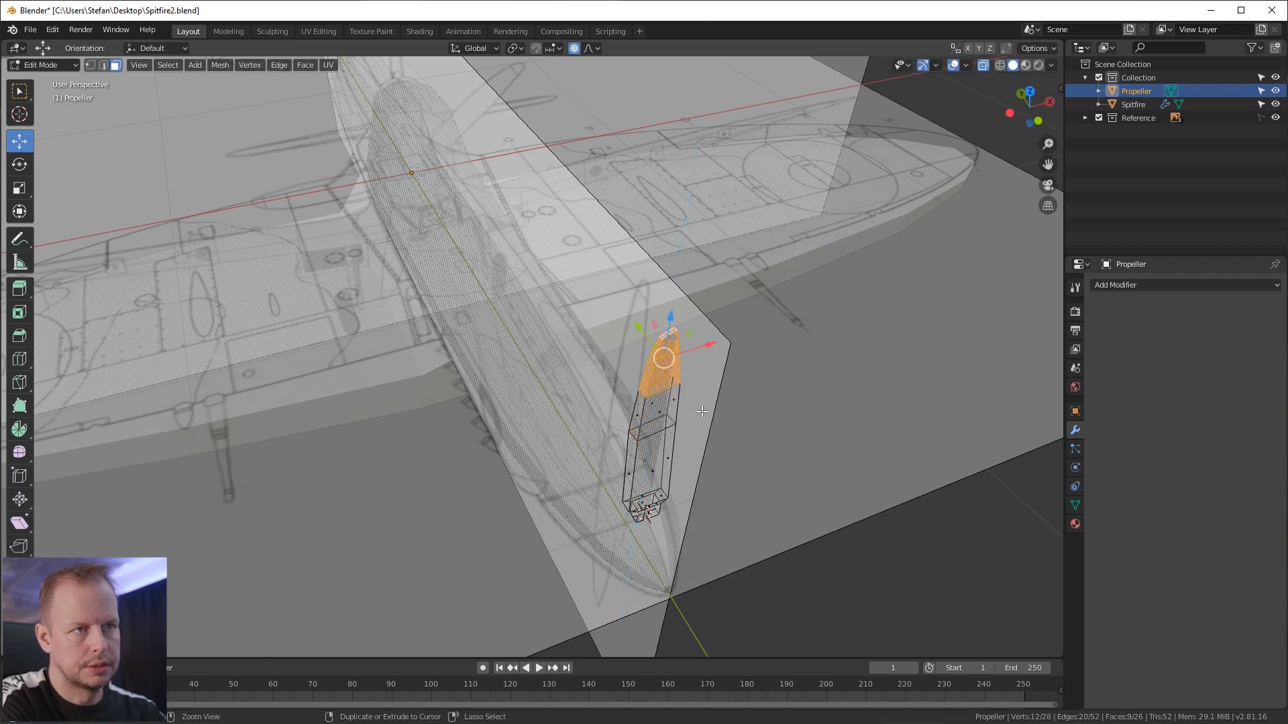
{"action": "key", "text": "r"}
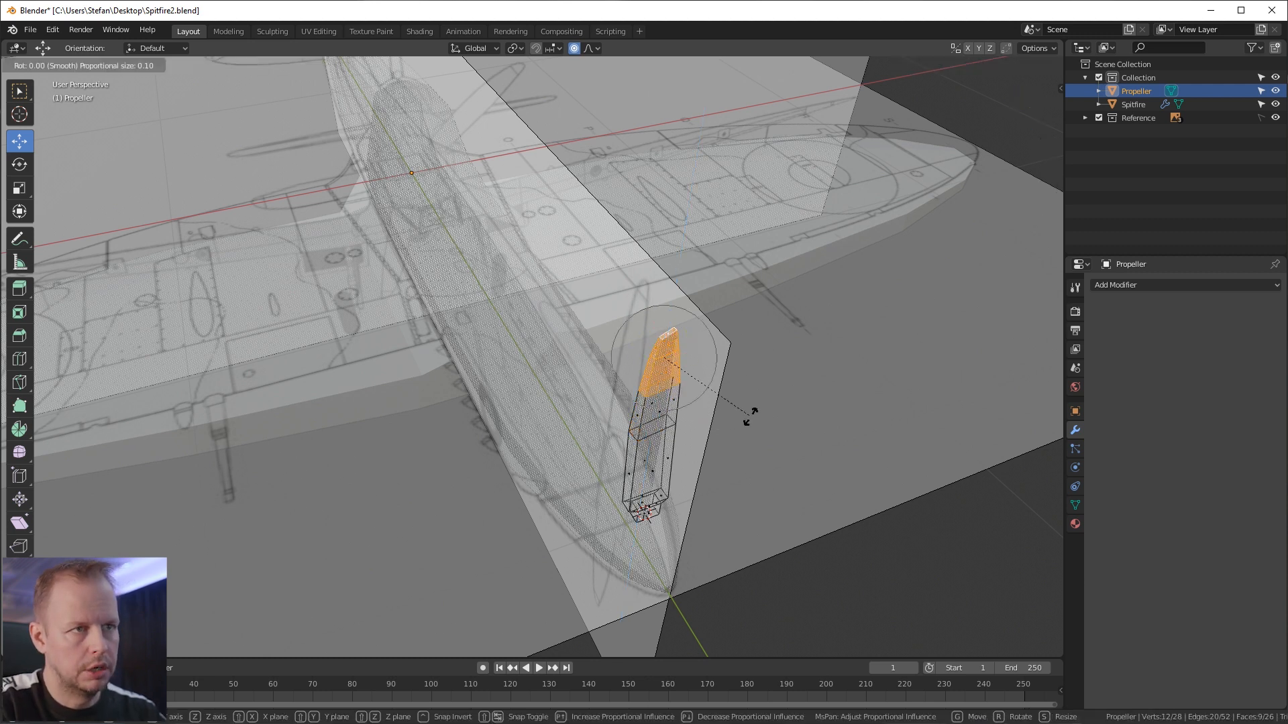
{"action": "key", "text": "z"}
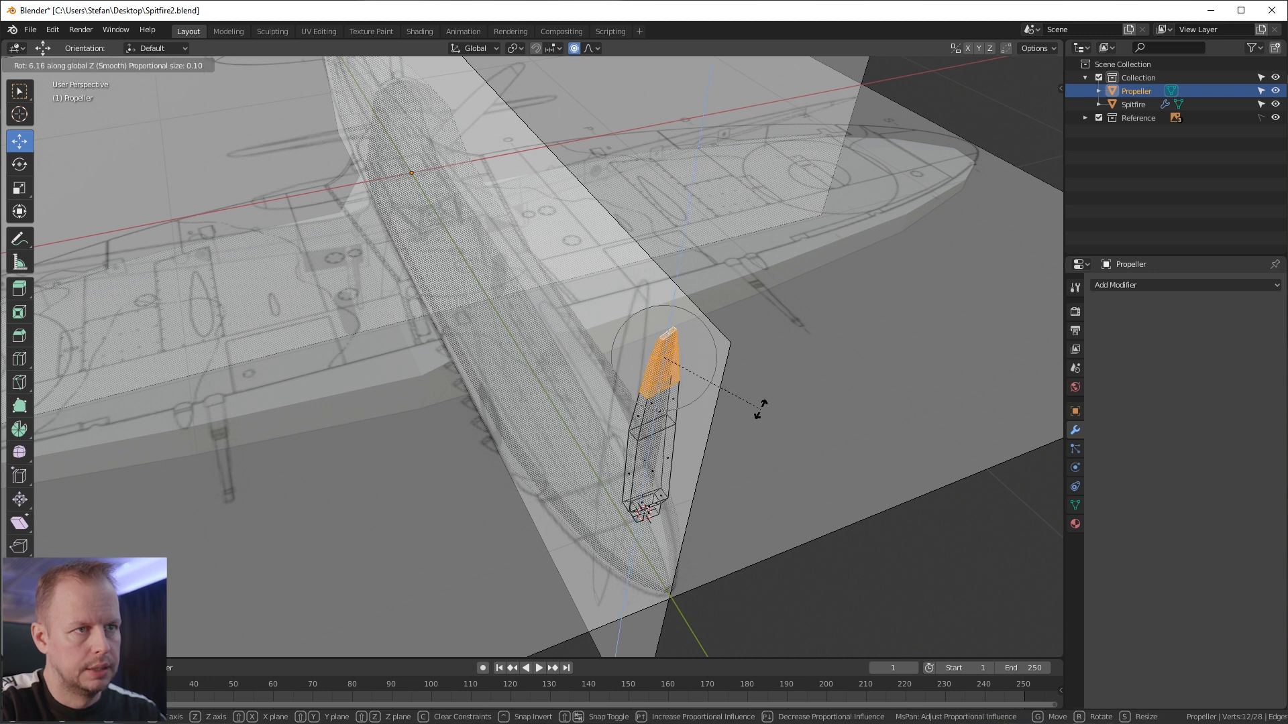
{"action": "left_click", "coordinate": [753, 411]}
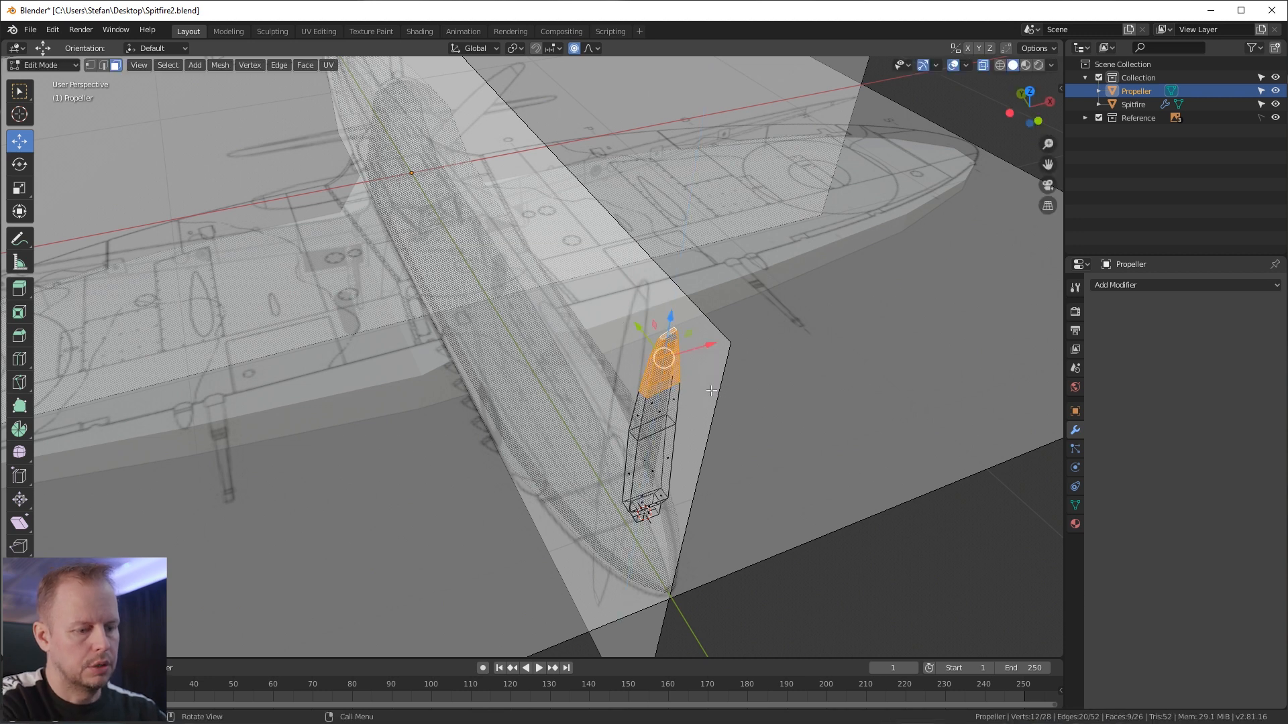
Step: Reduce the selection ring by ring to the tip face, twisting each slightly around global Z, and return to Object Mode
{"action": "key", "text": "r"}
{"action": "key", "text": "z"}
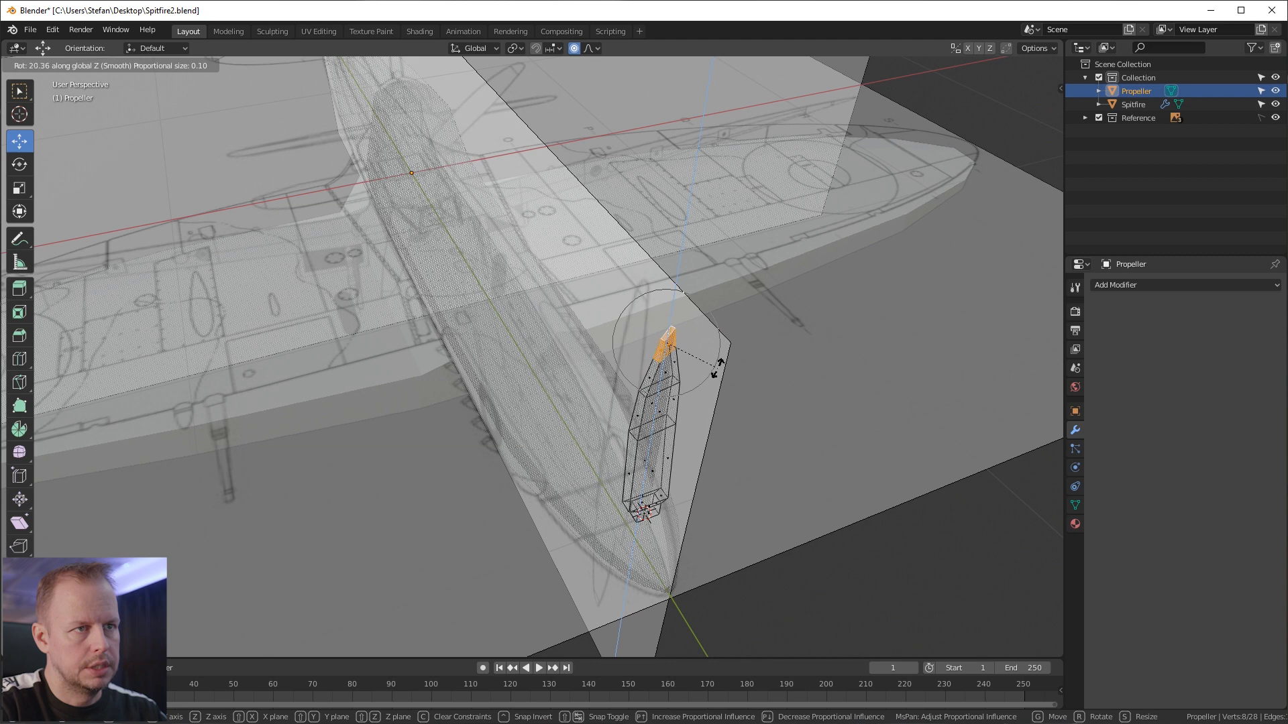
{"action": "left_click", "coordinate": [711, 388]}
{"action": "key", "text": "ctrl+KP_Subtract"}
{"action": "key", "text": "r"}
{"action": "key", "text": "z"}
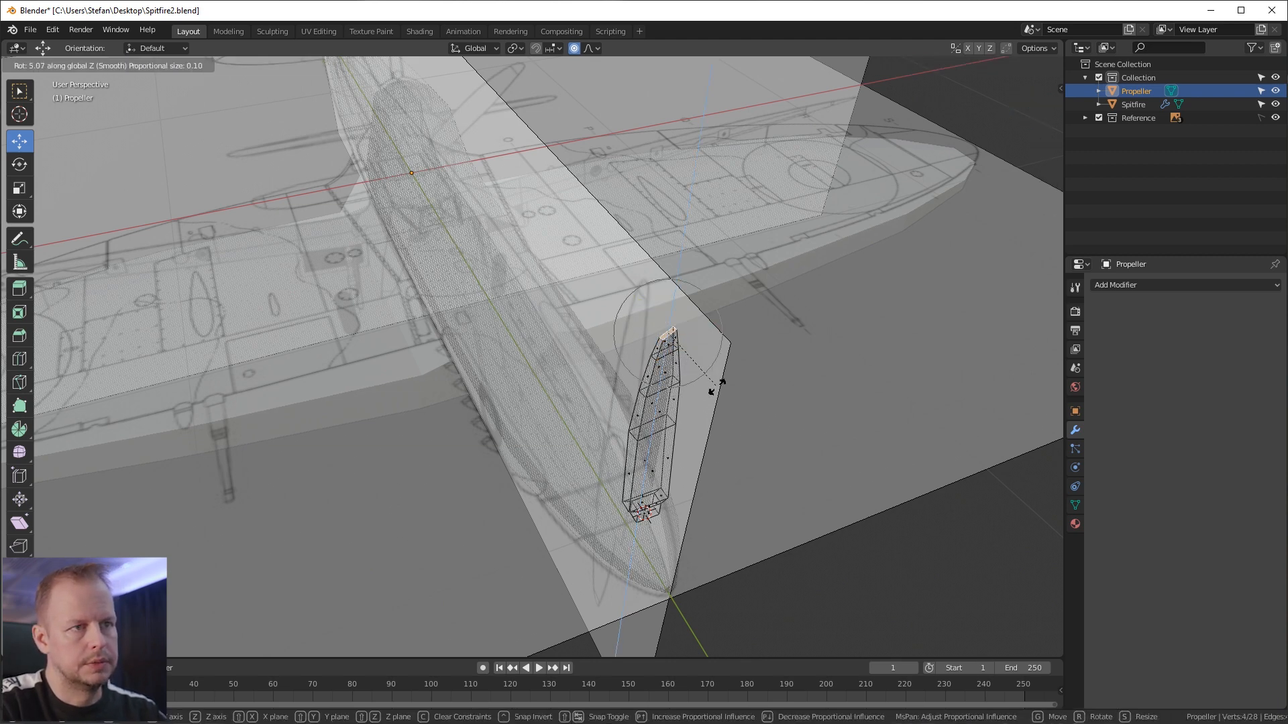
{"action": "left_click", "coordinate": [716, 387]}
{"action": "scroll", "coordinate": [726, 383], "scroll_direction": "down", "scroll_amount": 2}
{"action": "key", "text": "Tab"}
Step: Inspect the twisted blade from several angles and in front view against the reference drawings
{"action": "middle_click_drag", "start_coordinate": [728, 382], "coordinate": [506, 356]}
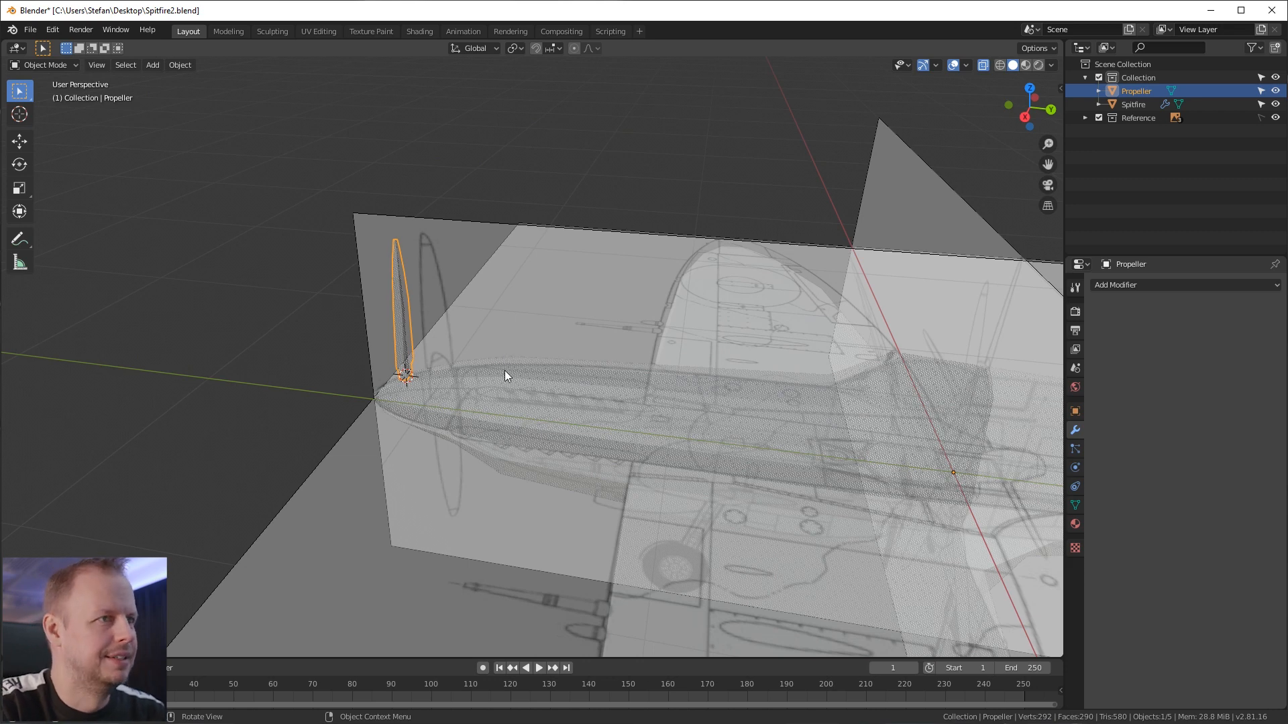
{"action": "scroll", "coordinate": [503, 369], "scroll_direction": "up", "scroll_amount": 3}
{"action": "middle_click_drag", "start_coordinate": [349, 387], "coordinate": [595, 361]}
{"action": "scroll", "coordinate": [402, 337], "scroll_direction": "down", "scroll_amount": 4}
{"action": "key", "text": "Tab"}
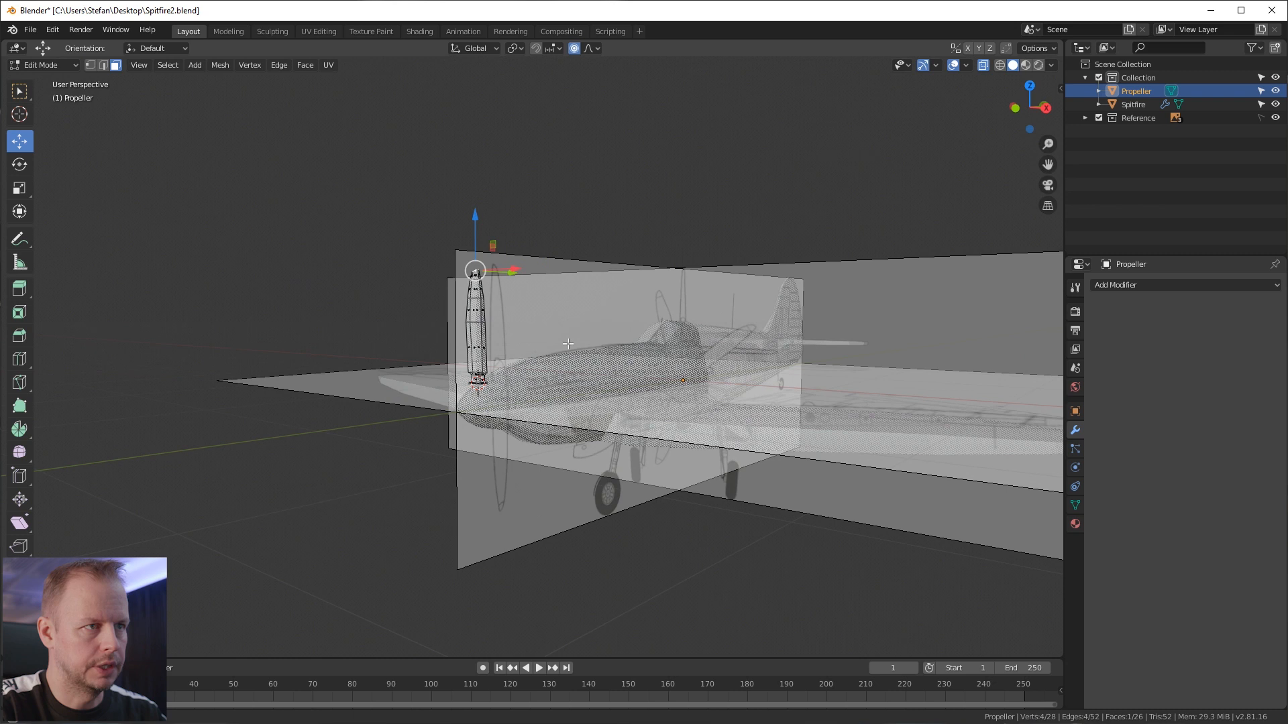
{"action": "key", "text": "Tab"}
{"action": "key", "text": "KP_1"}
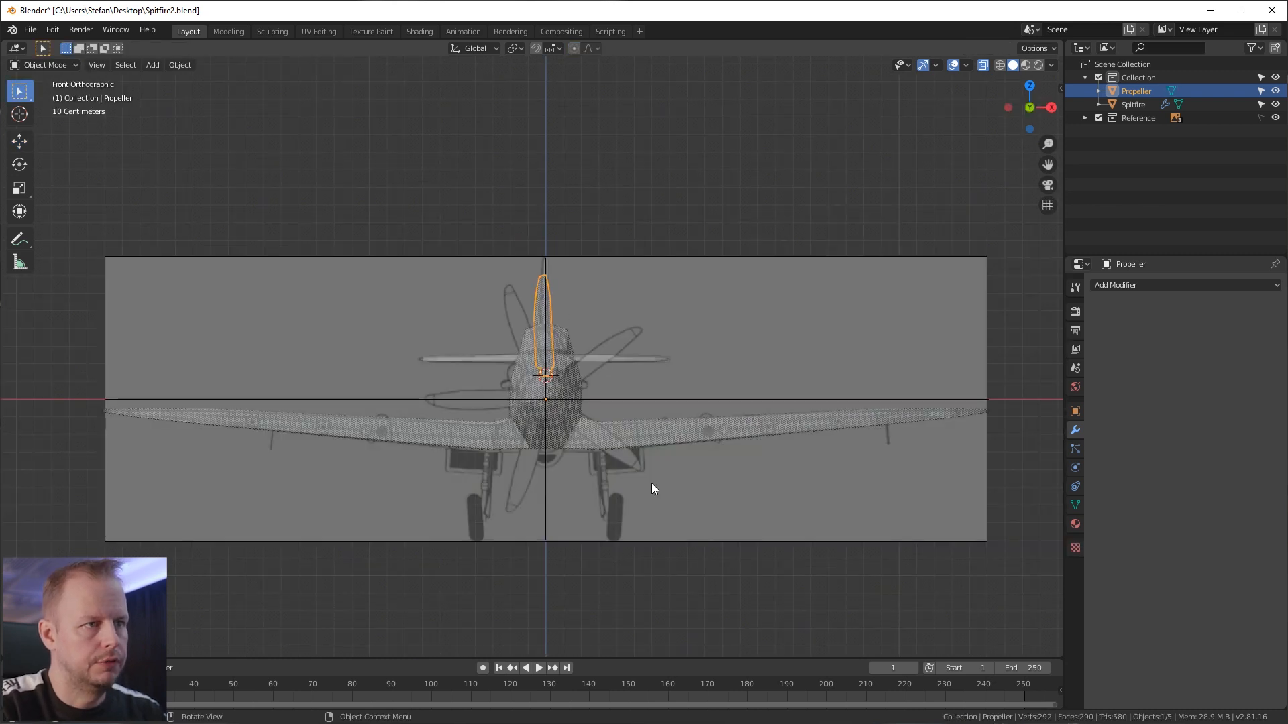
{"action": "scroll", "coordinate": [622, 381], "scroll_direction": "up", "scroll_amount": 3}
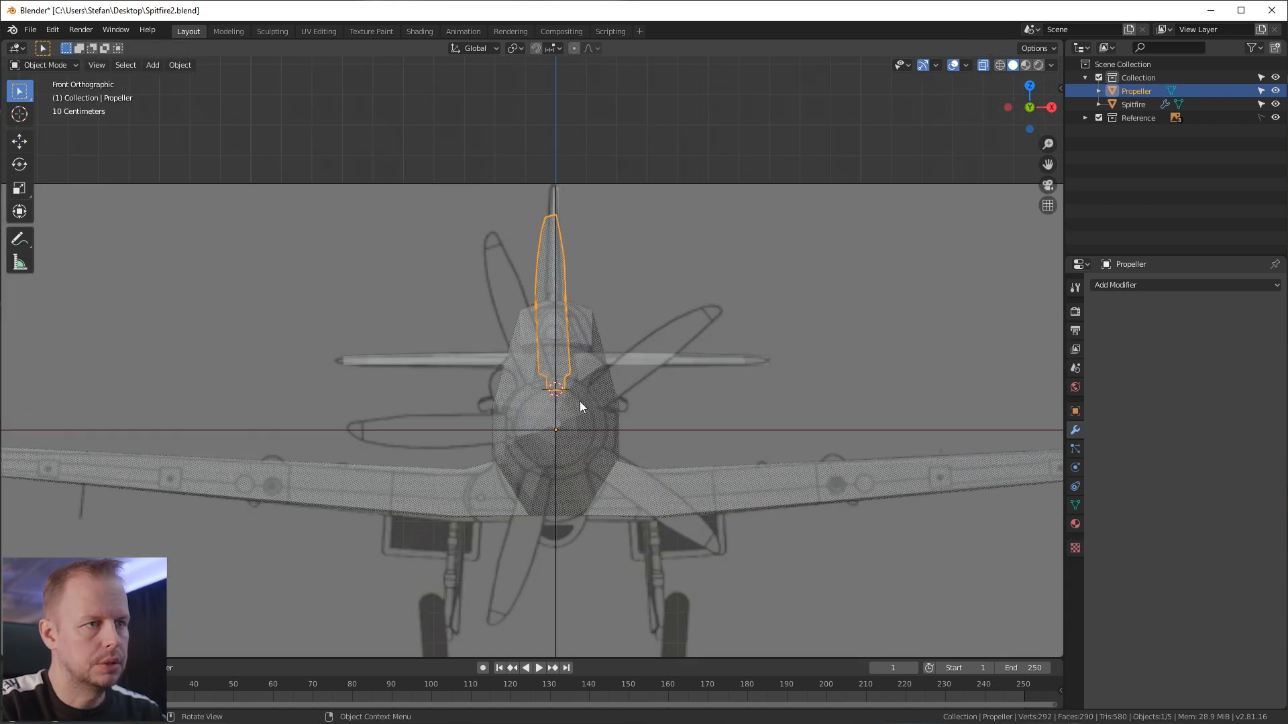
{"action": "key", "text": "Tab"}
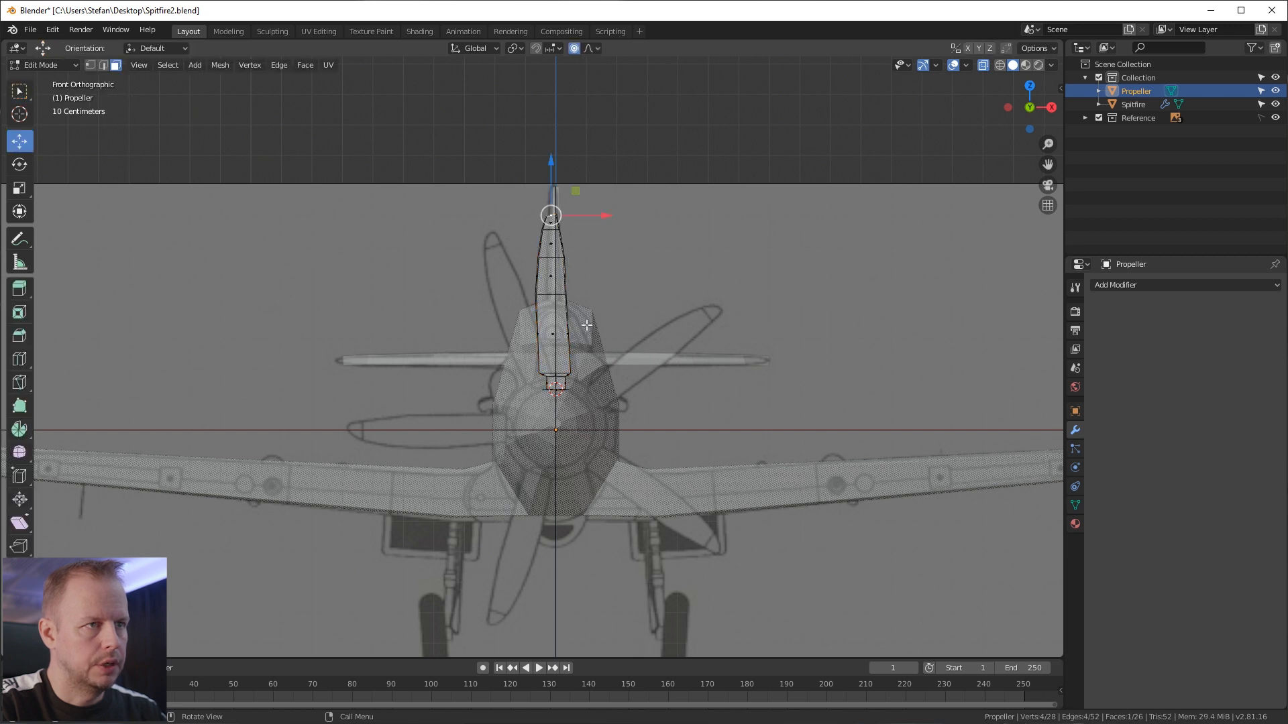
{"action": "key", "text": "Tab"}
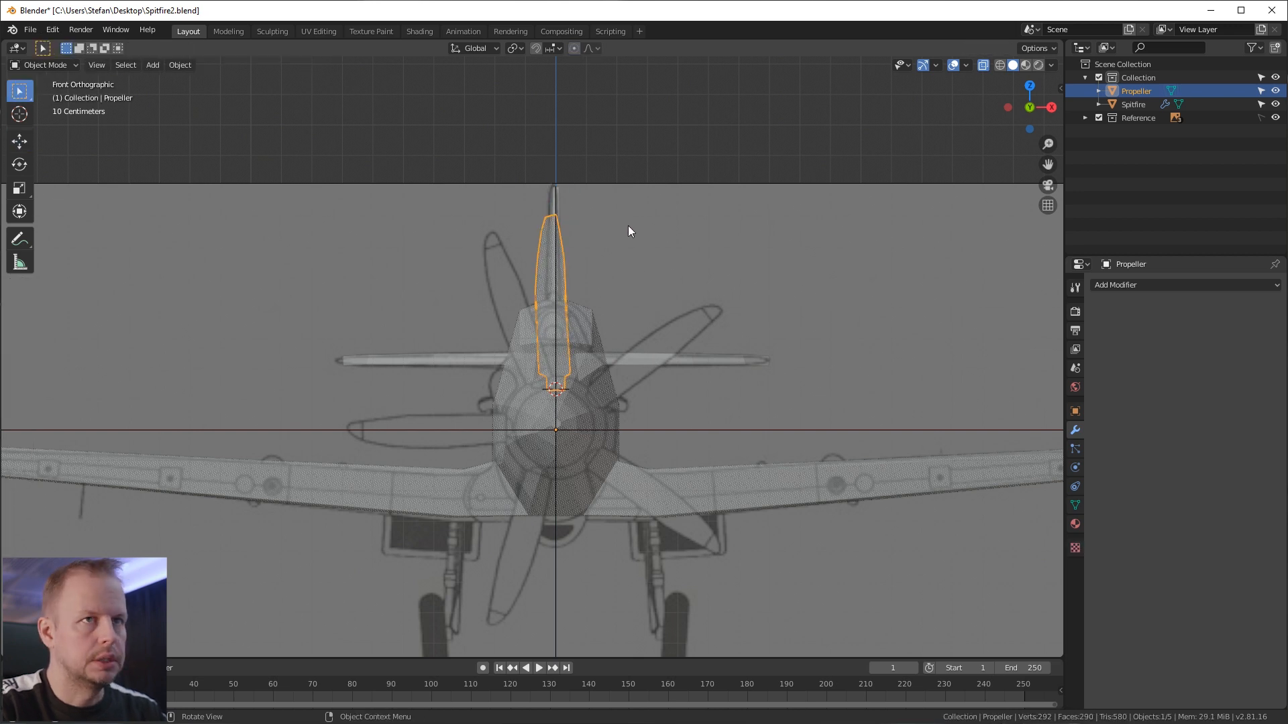
Step: Turn off X-ray display and try rotating the propeller blade around its origin in front view
{"action": "left_click", "coordinate": [983, 66]}
{"action": "key", "text": "r"}
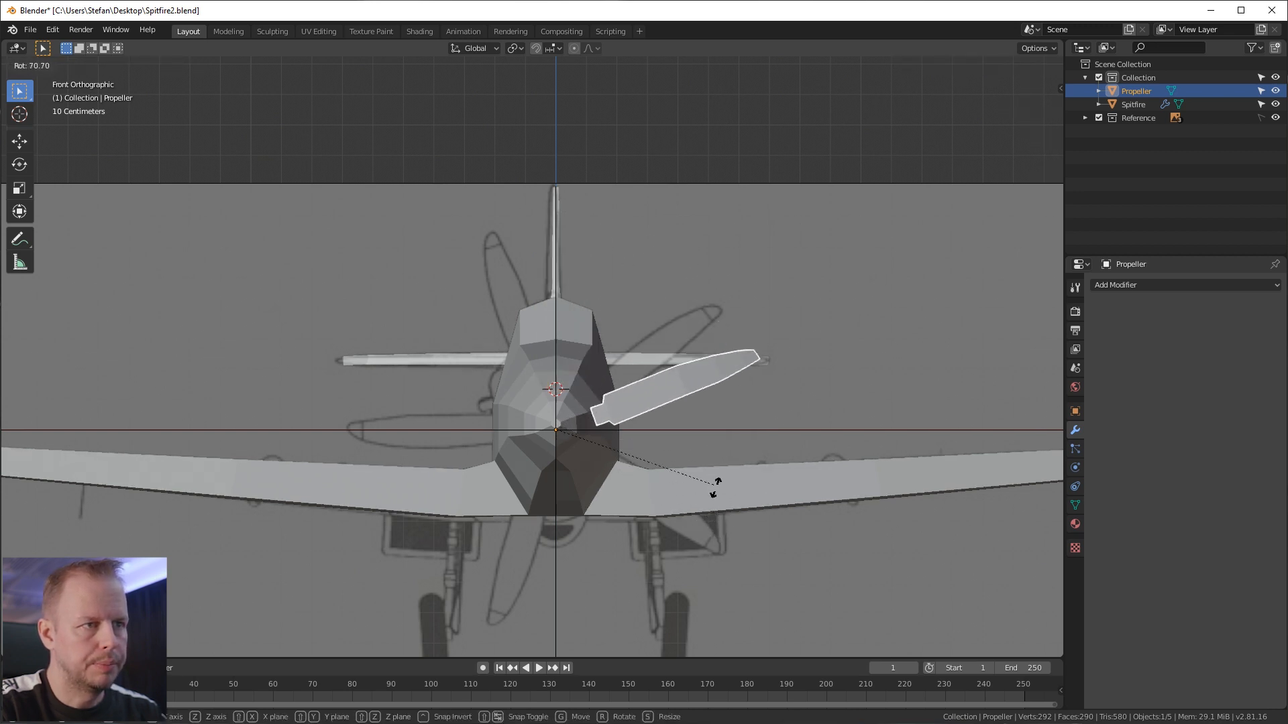
{"action": "left_click", "coordinate": [557, 428]}
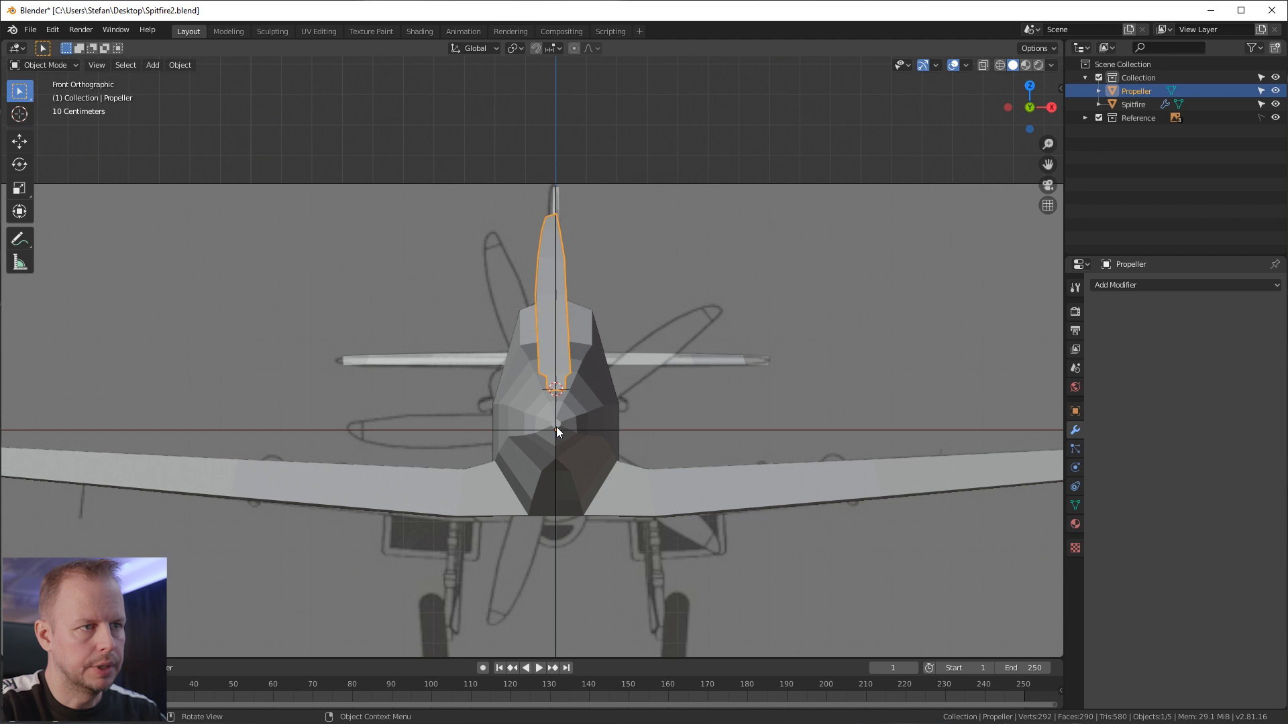
Step: Open the Spitfire fuselage in Edit Mode and select the centre edge at the tip of the nose
{"action": "scroll", "coordinate": [562, 430], "scroll_direction": "up", "scroll_amount": 4}
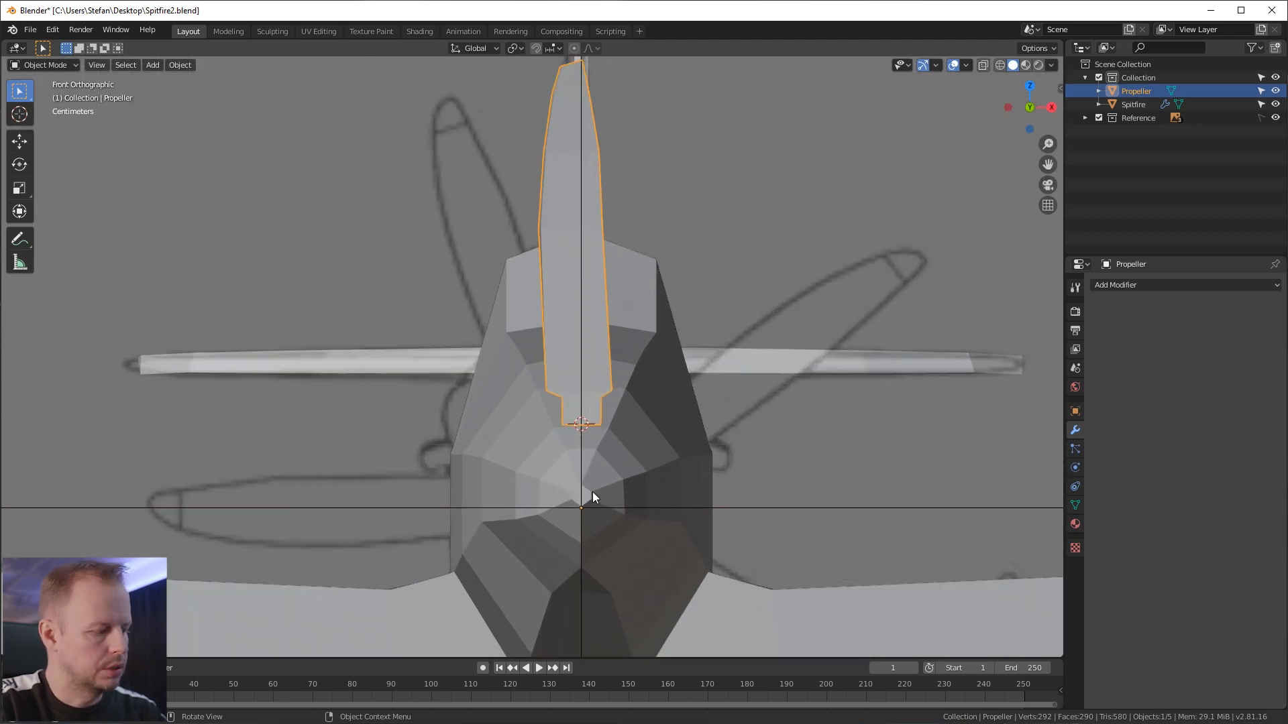
{"action": "left_click", "coordinate": [593, 493]}
{"action": "scroll", "coordinate": [625, 425], "scroll_direction": "down", "scroll_amount": 2}
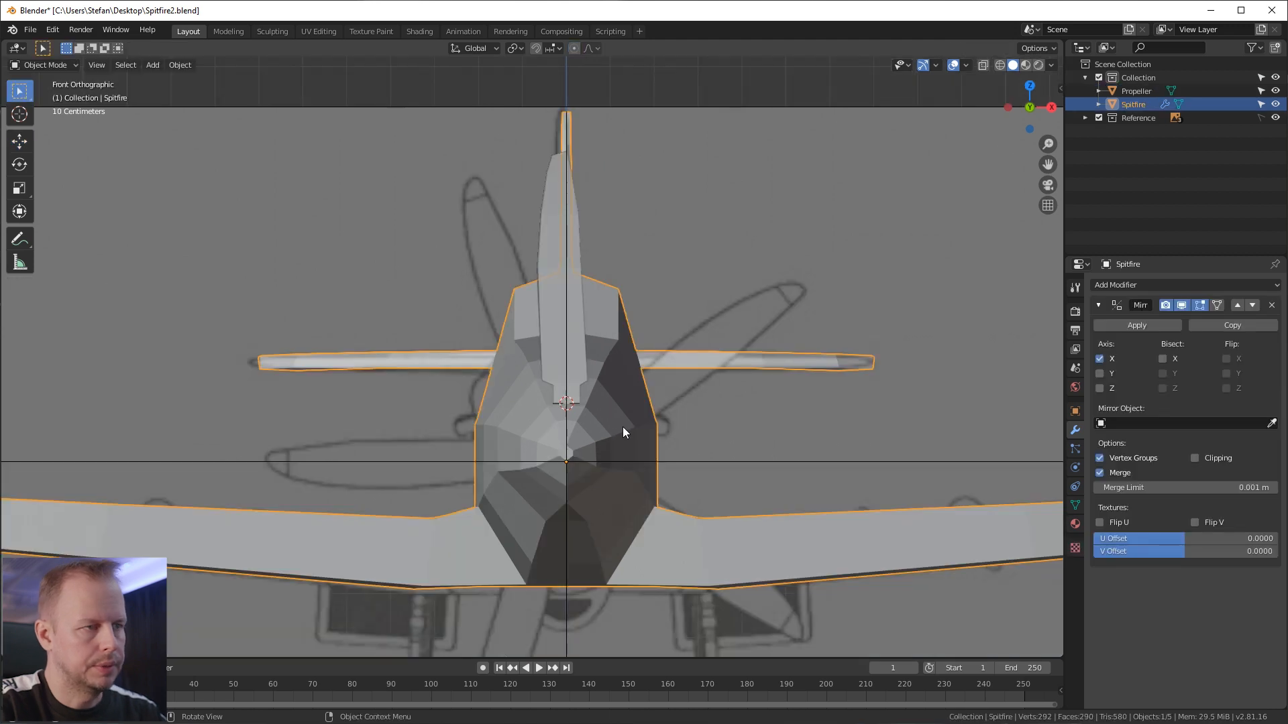
{"action": "scroll", "coordinate": [567, 458], "scroll_direction": "up", "scroll_amount": 3}
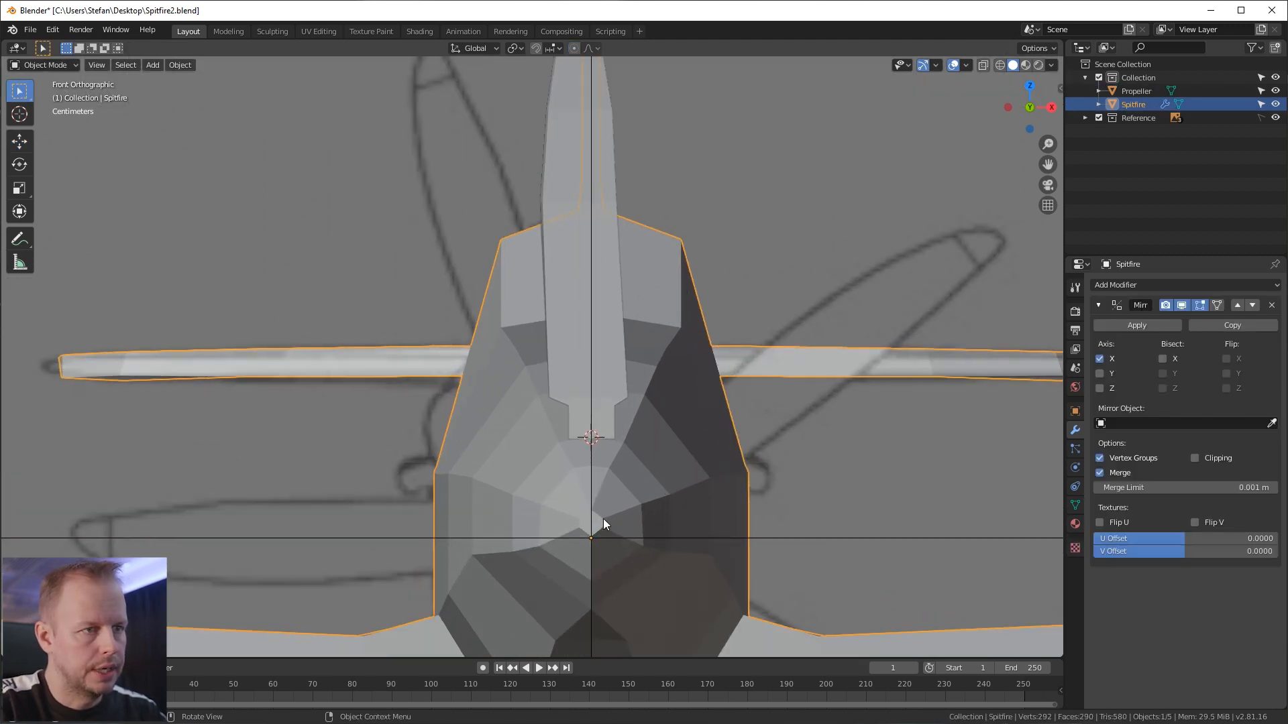
{"action": "key", "text": "Tab"}
{"action": "scroll", "coordinate": [604, 510], "scroll_direction": "up", "scroll_amount": 2}
{"action": "middle_click_drag", "start_coordinate": [662, 476], "coordinate": [650, 460], "text": "shift"}
{"action": "key", "text": "2"}
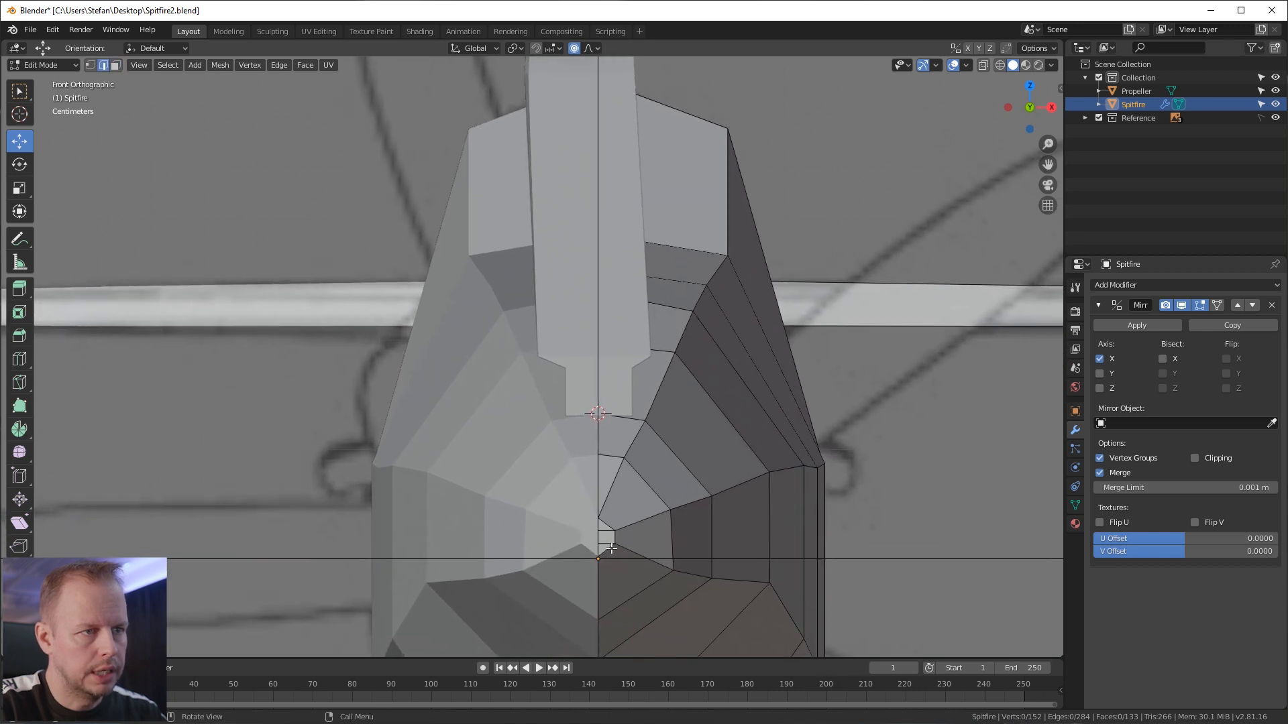
{"action": "left_click", "coordinate": [600, 538]}
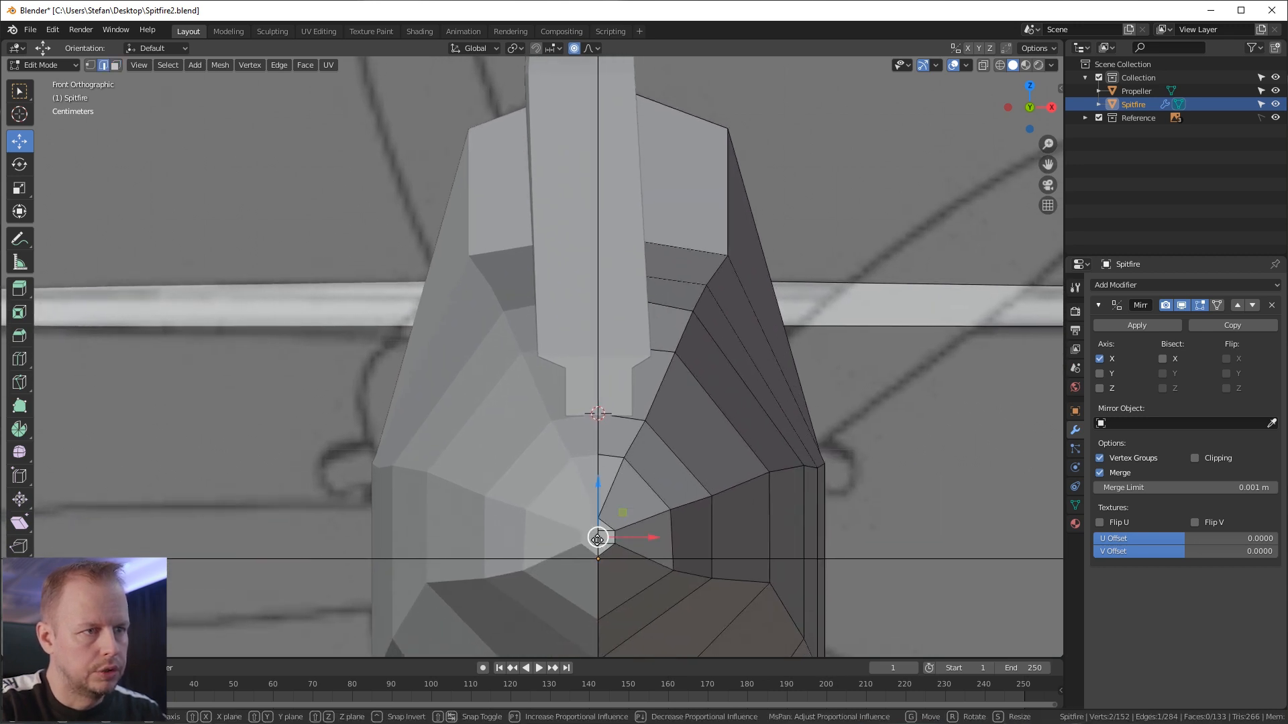
Step: Check the selected nose-tip edge and snap the 3D cursor to it
{"action": "middle_click_drag", "start_coordinate": [599, 538], "coordinate": [662, 530]}
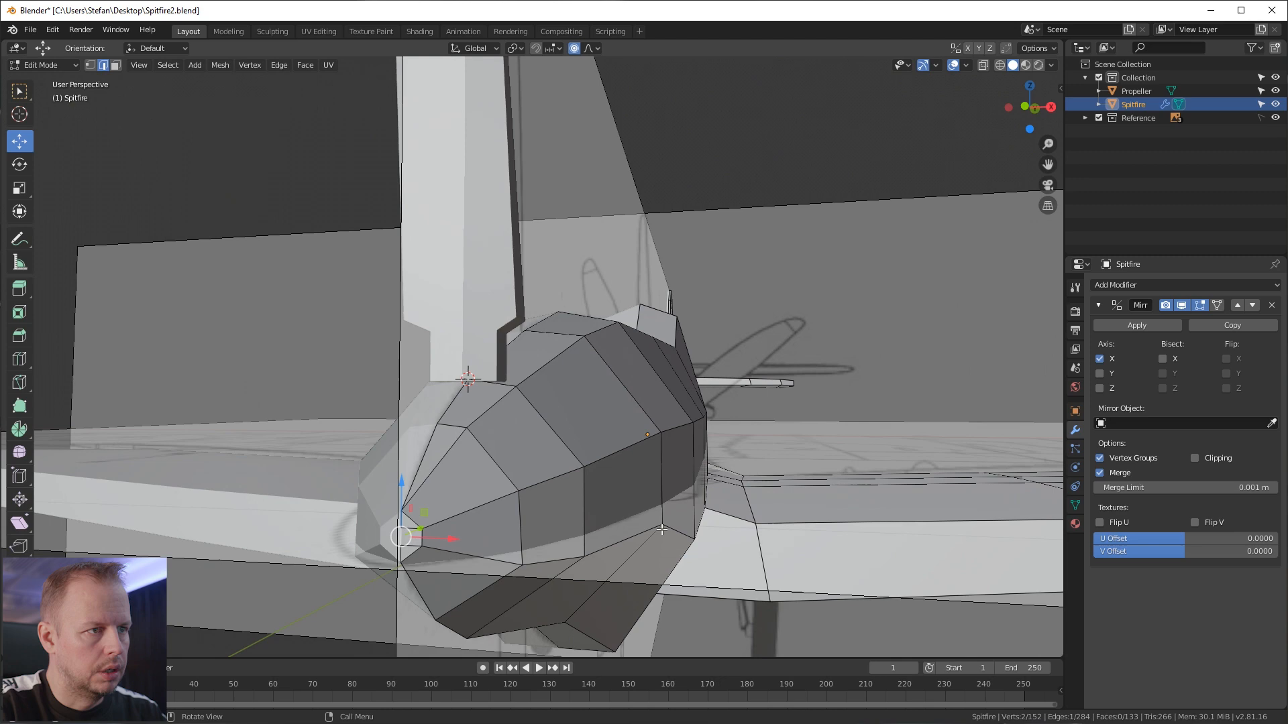
{"action": "middle_click_drag", "start_coordinate": [529, 523], "coordinate": [332, 460]}
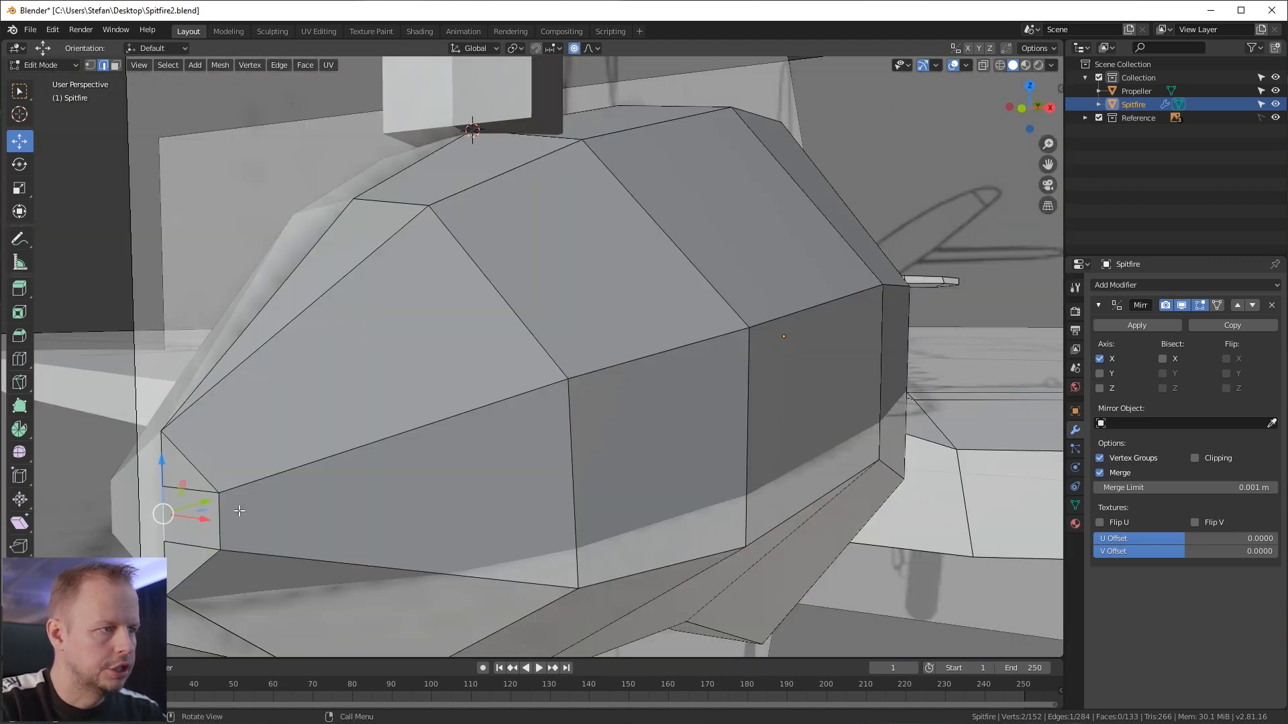
{"action": "key", "text": "KP_1"}
{"action": "middle_click_drag", "start_coordinate": [733, 337], "coordinate": [708, 365], "text": "shift"}
{"action": "key", "text": "shift+s"}
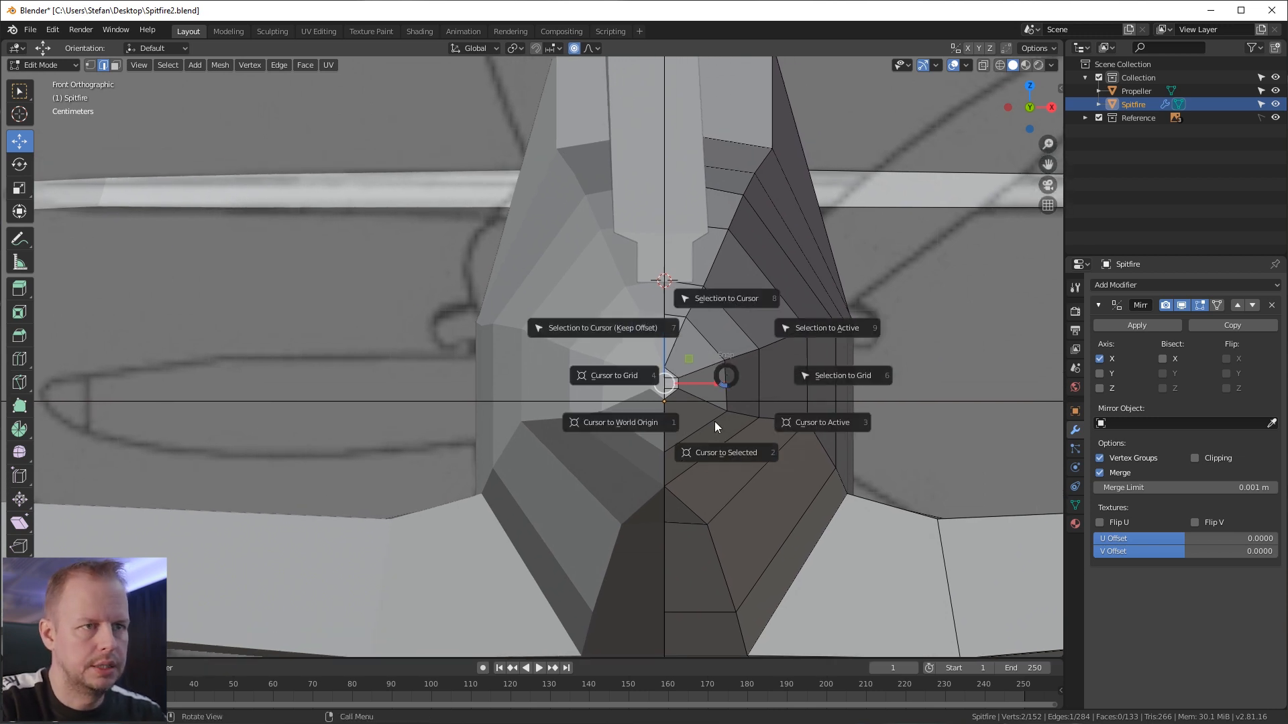
{"action": "left_click", "coordinate": [723, 452]}
{"action": "scroll", "coordinate": [797, 382], "scroll_direction": "up", "scroll_amount": 3}
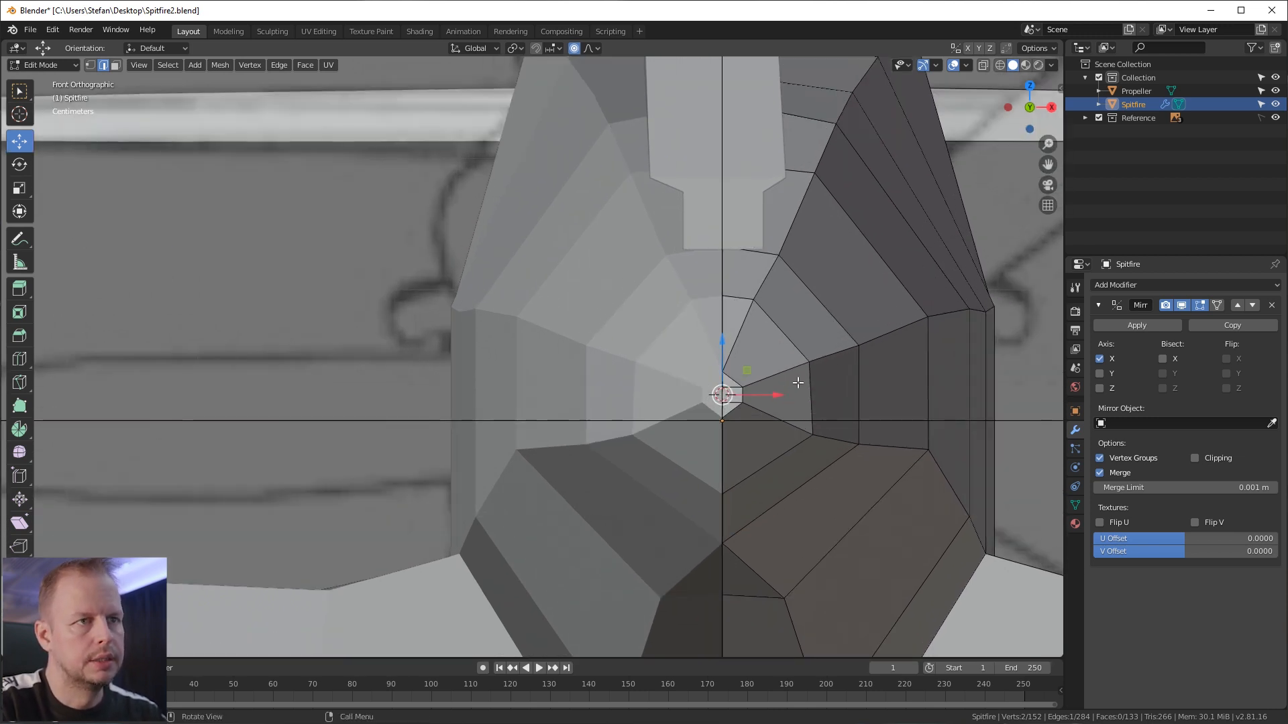
Step: Leave Edit Mode on the fuselage and set the propeller blade's origin to the 3D cursor at the nose tip
{"action": "scroll", "coordinate": [798, 383], "scroll_direction": "down", "scroll_amount": 2}
{"action": "middle_click_drag", "start_coordinate": [661, 388], "coordinate": [550, 392], "text": "shift"}
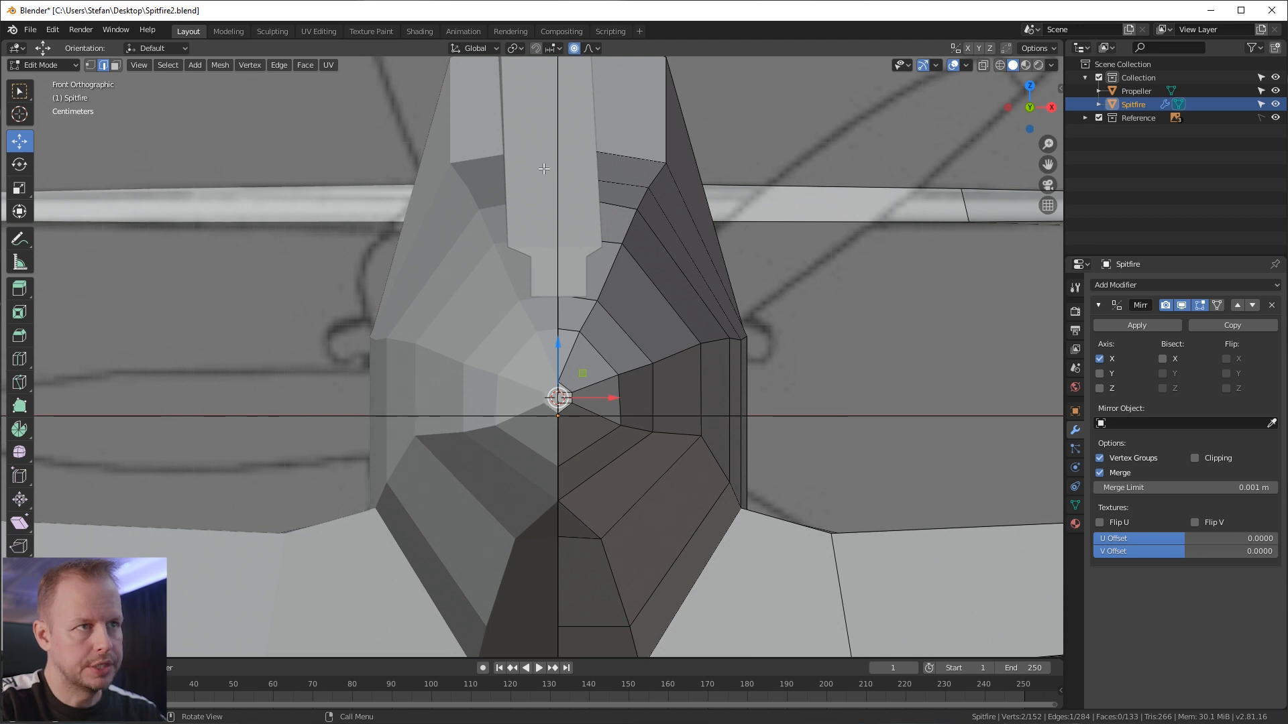
{"action": "scroll", "coordinate": [580, 173], "scroll_direction": "down", "scroll_amount": 6}
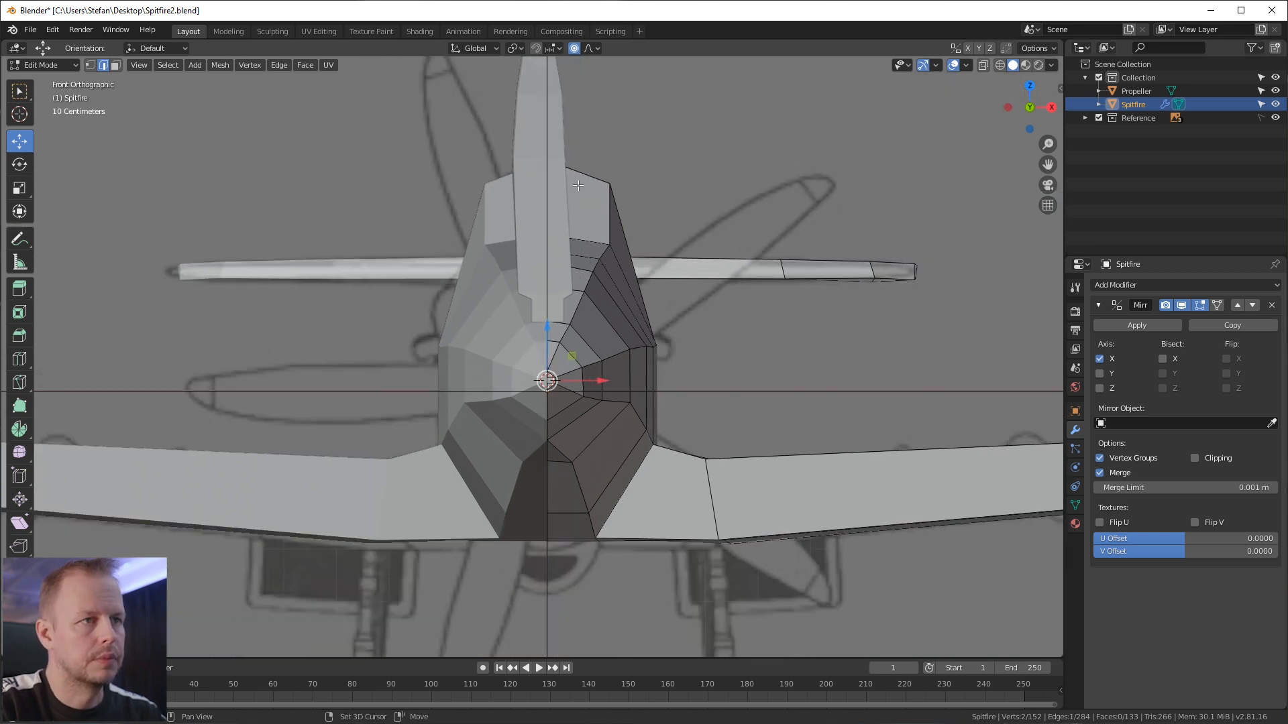
{"action": "scroll", "coordinate": [570, 298], "scroll_direction": "up", "scroll_amount": 3}
{"action": "key", "text": "Tab"}
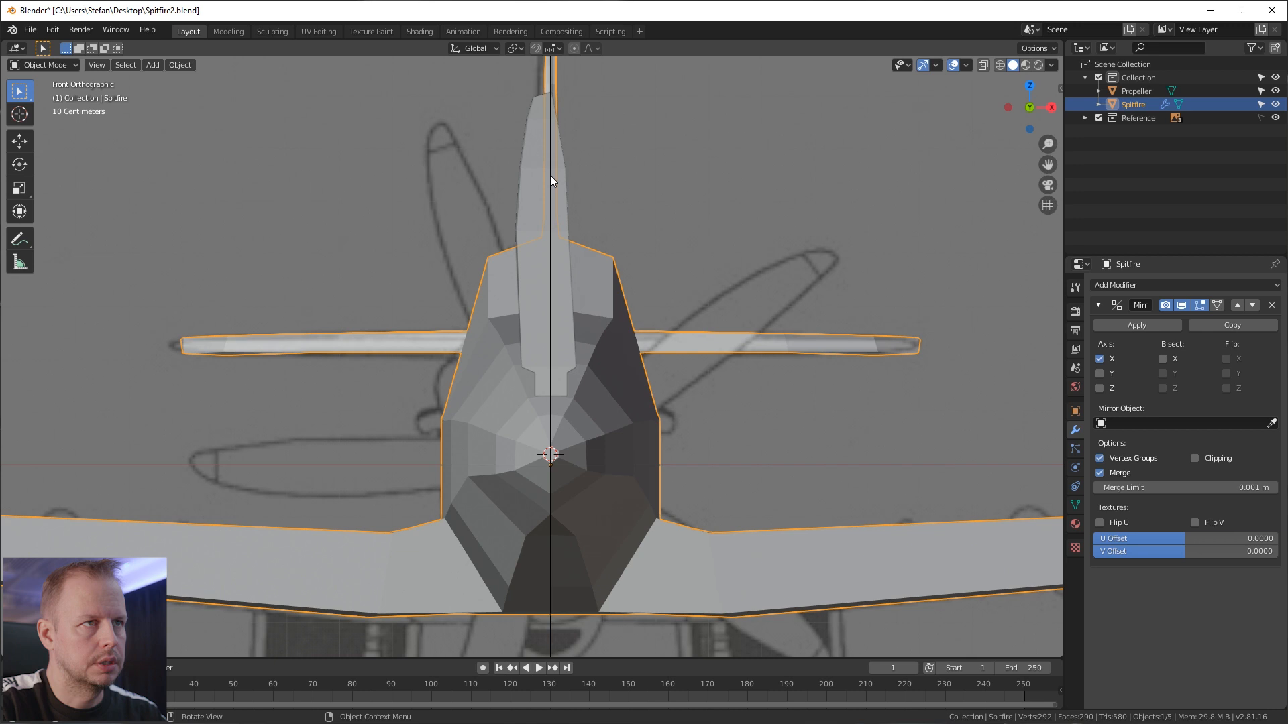
{"action": "left_click", "coordinate": [527, 180]}
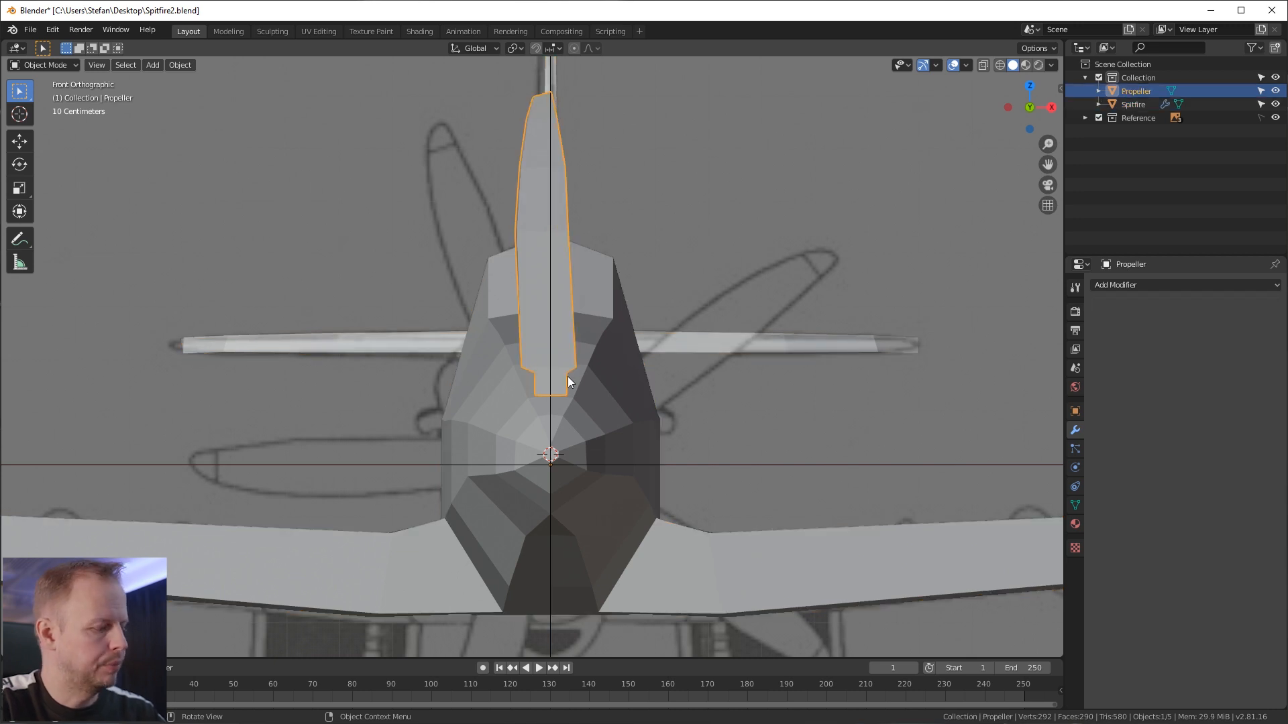
{"action": "key", "text": "F3"}
{"action": "type", "text": "set ori"}
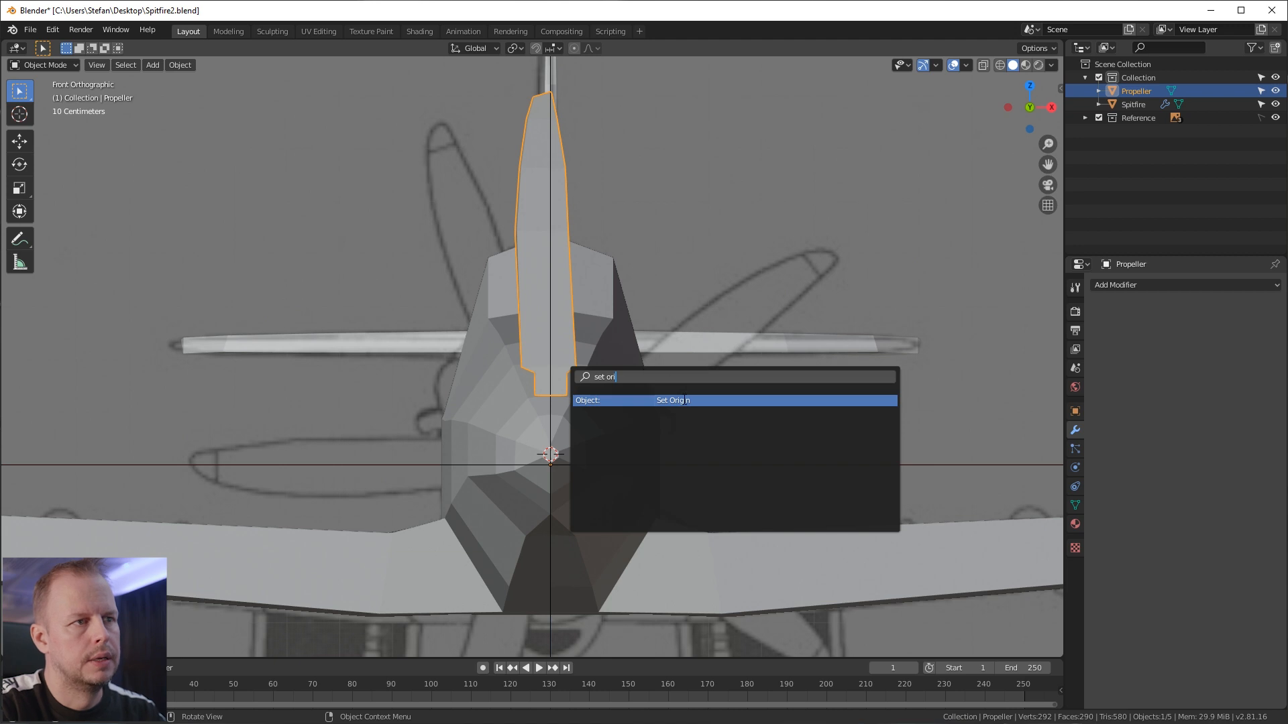
{"action": "left_click", "coordinate": [684, 399]}
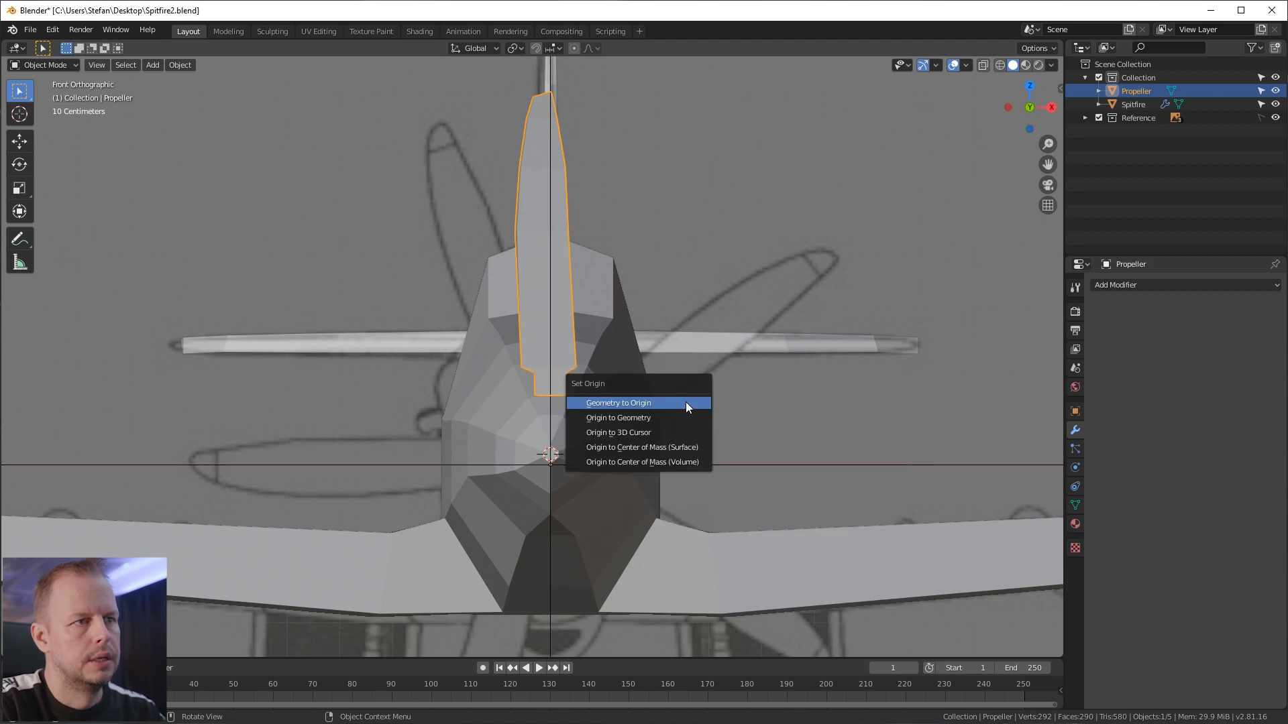
{"action": "left_click", "coordinate": [640, 433]}
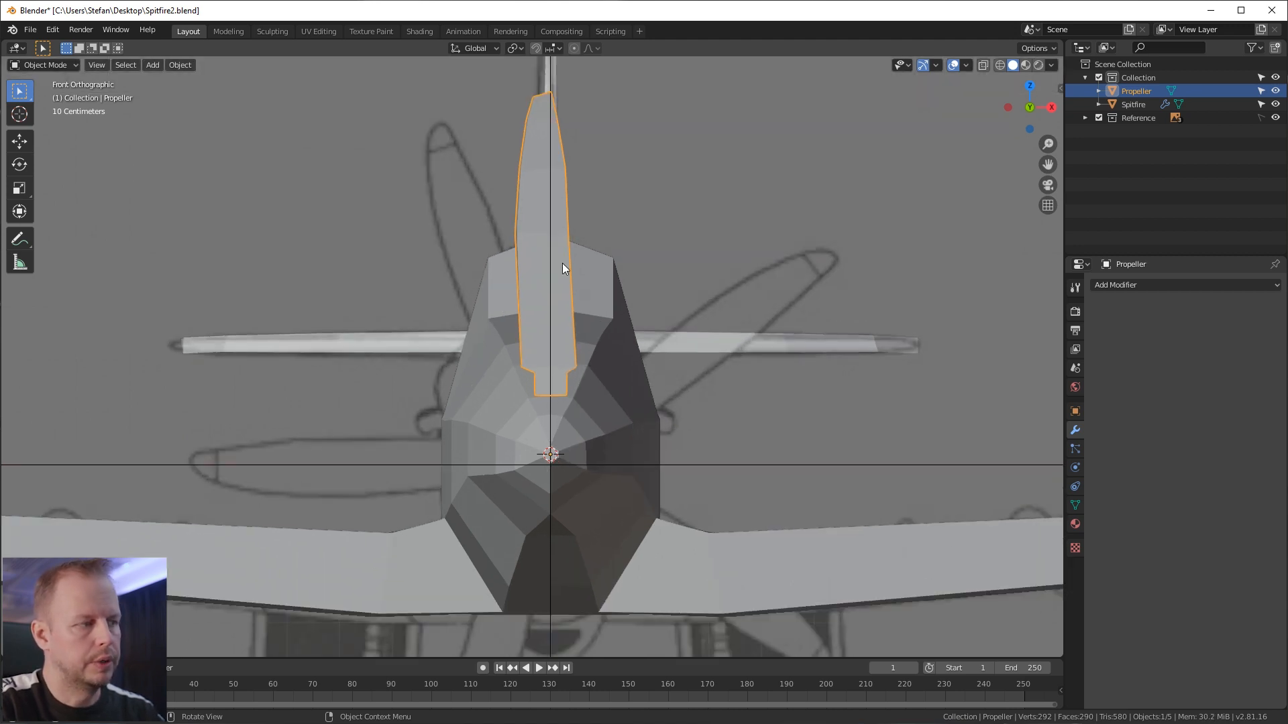
Step: Rotate the propeller blade around the nose tip in front view to line up with the upper-left blade in the reference drawing
{"action": "key", "text": "r"}
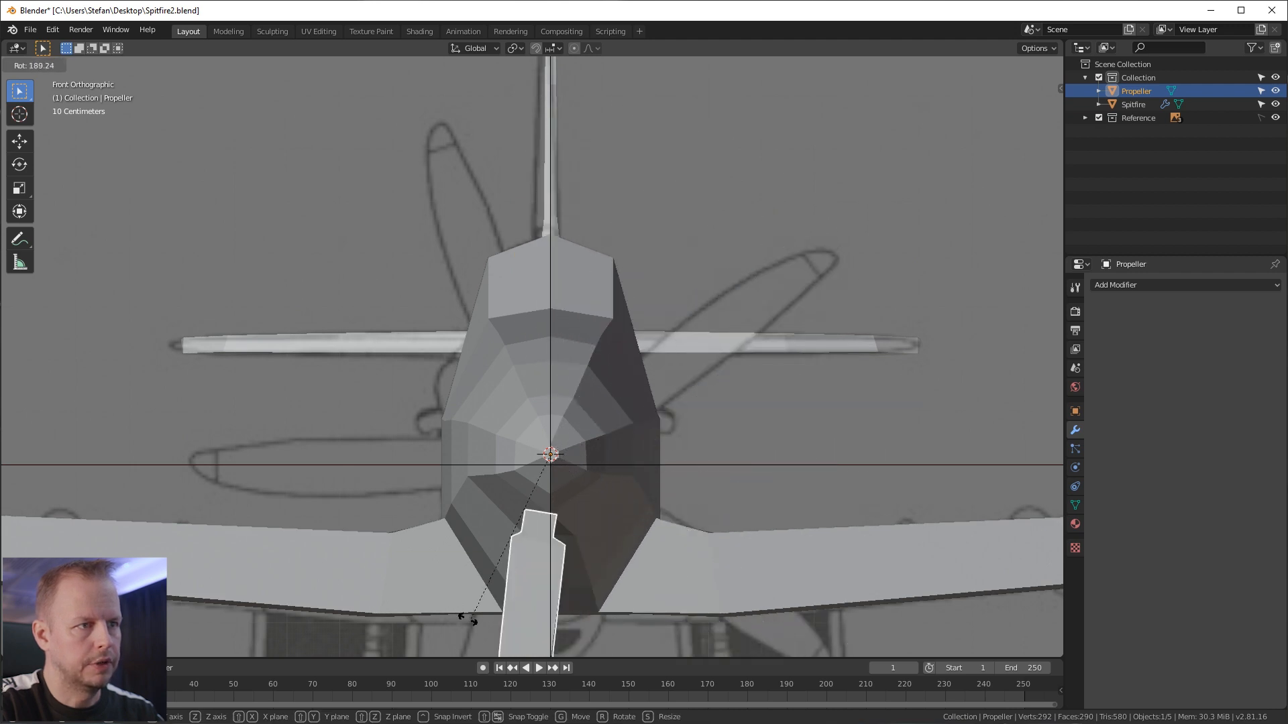
{"action": "right_click", "coordinate": [629, 327]}
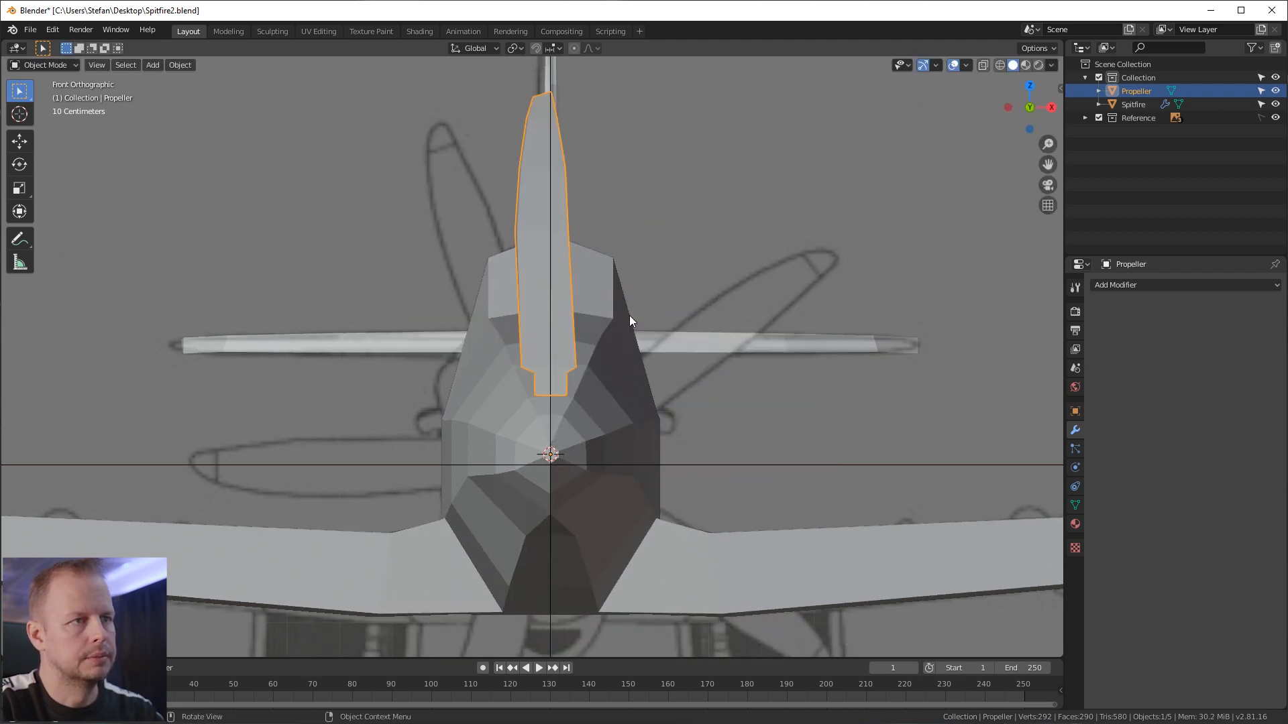
{"action": "key", "text": "r"}
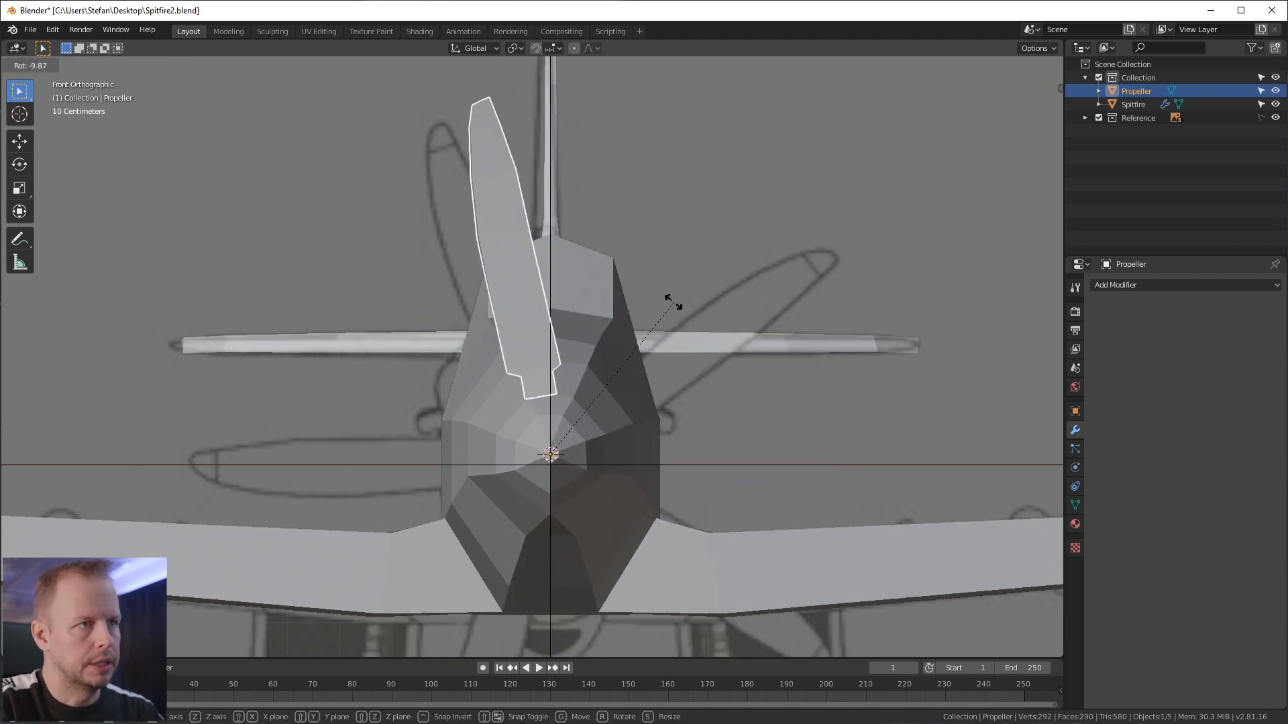
{"action": "left_click", "coordinate": [649, 285]}
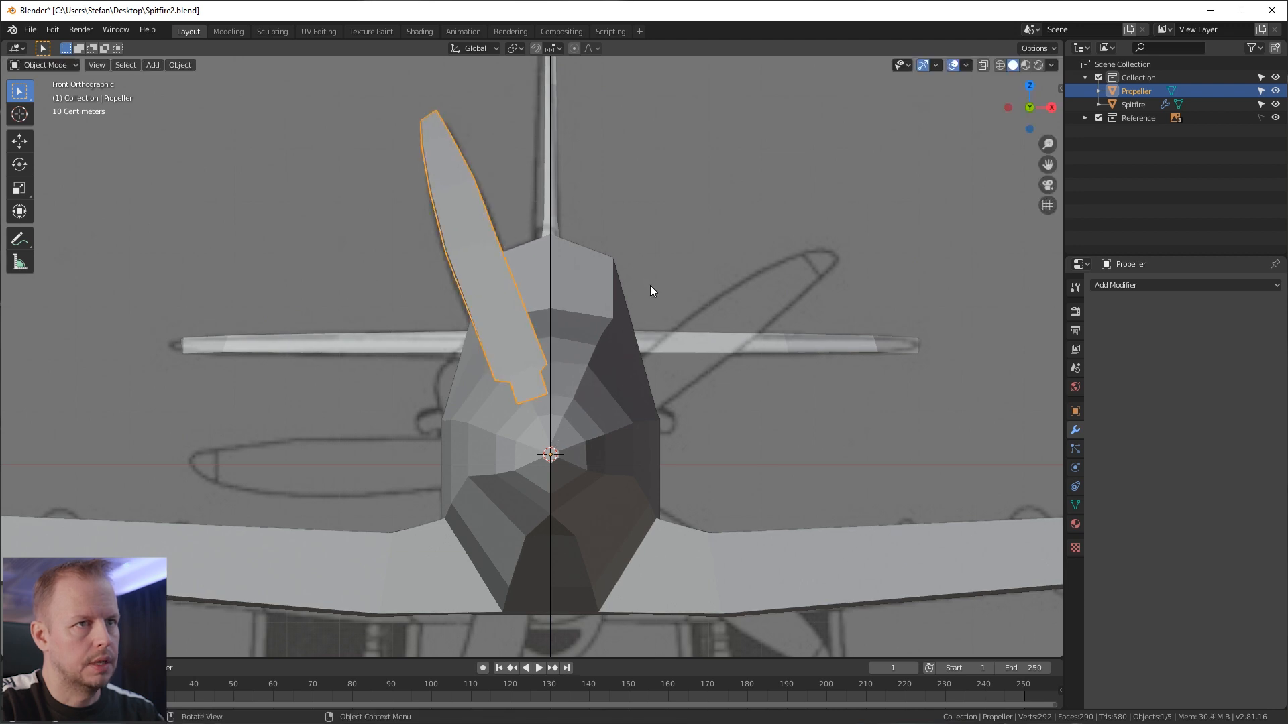
Step: Duplicate the aligned propeller blade in place
{"action": "scroll", "coordinate": [599, 260], "scroll_direction": "down", "scroll_amount": 1}
{"action": "key", "text": "shift+d"}
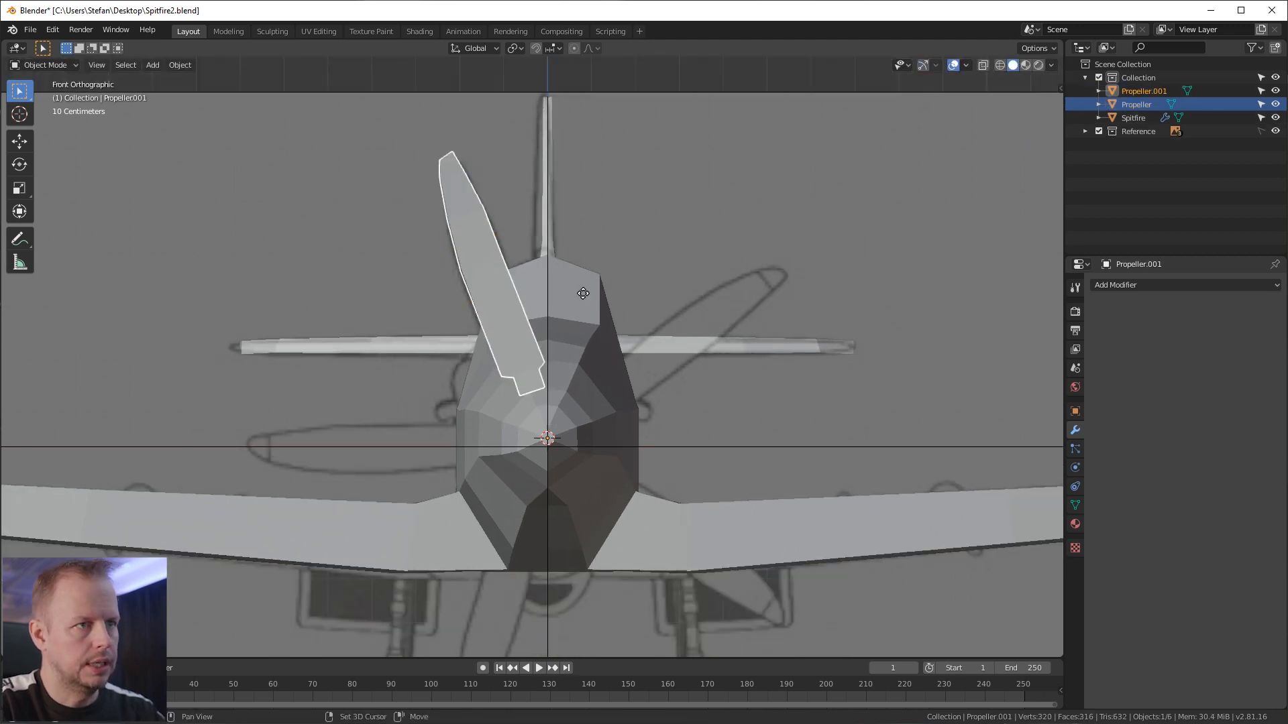
{"action": "right_click", "coordinate": [645, 303]}
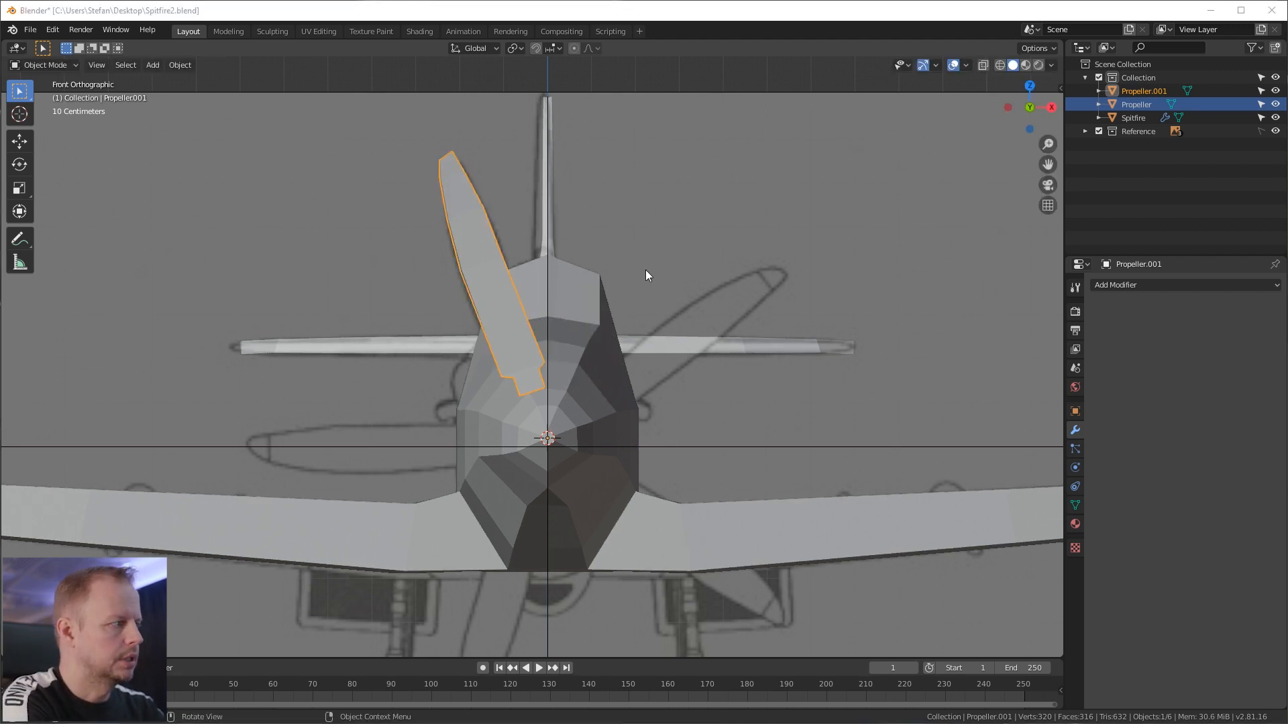
Step: Work out 360/5 in the Calculator and rotate the duplicated blade by 72 degrees in front view
{"action": "type", "text": "360/5"}
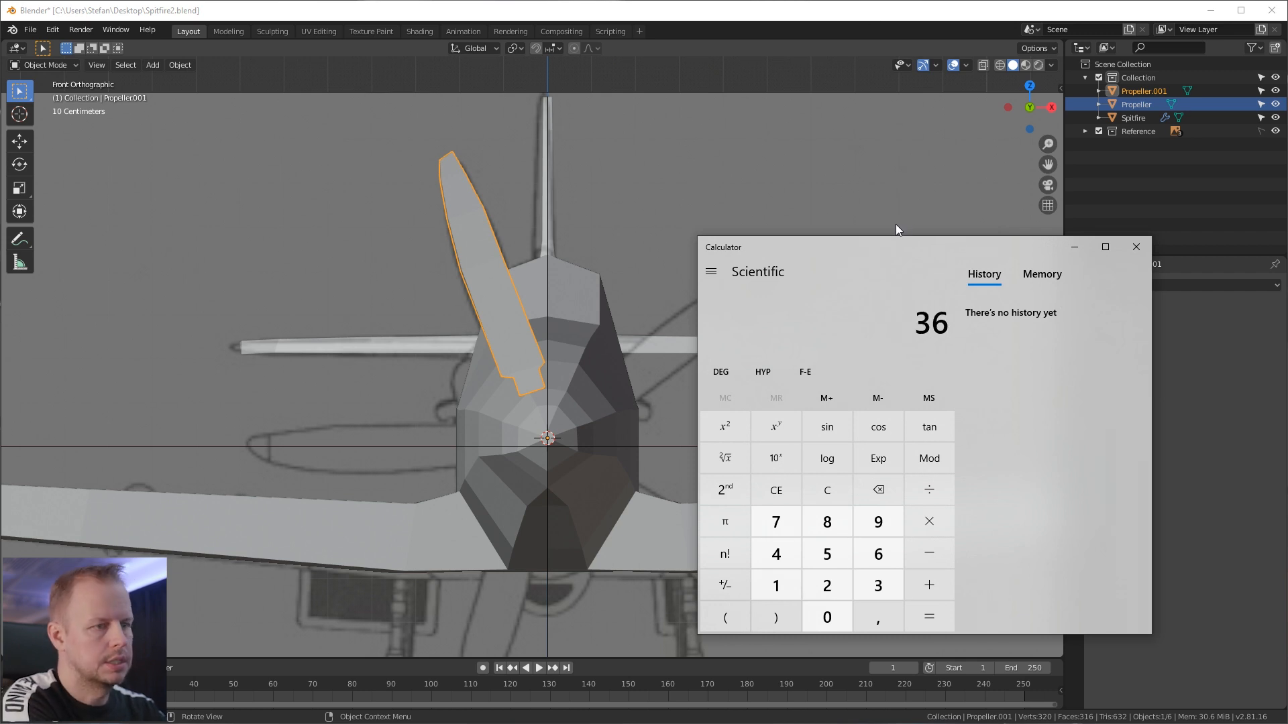
{"action": "key", "text": "Return"}
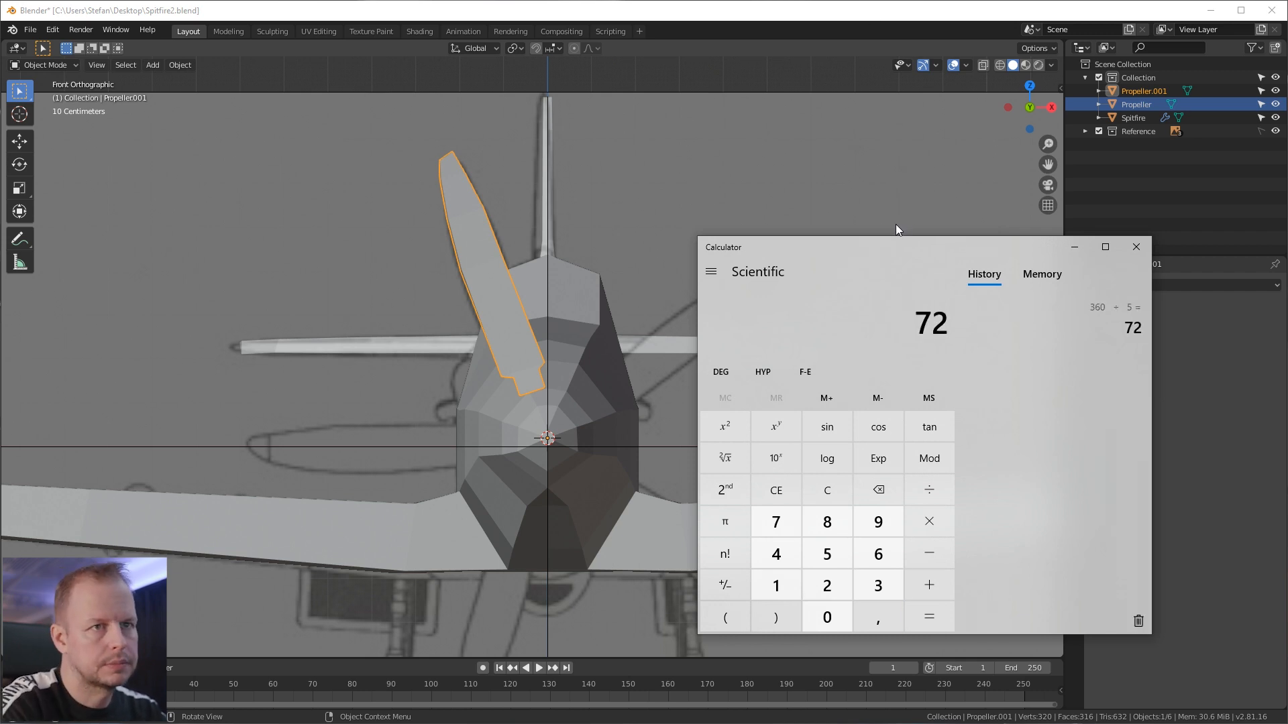
{"action": "left_click", "coordinate": [1136, 247]}
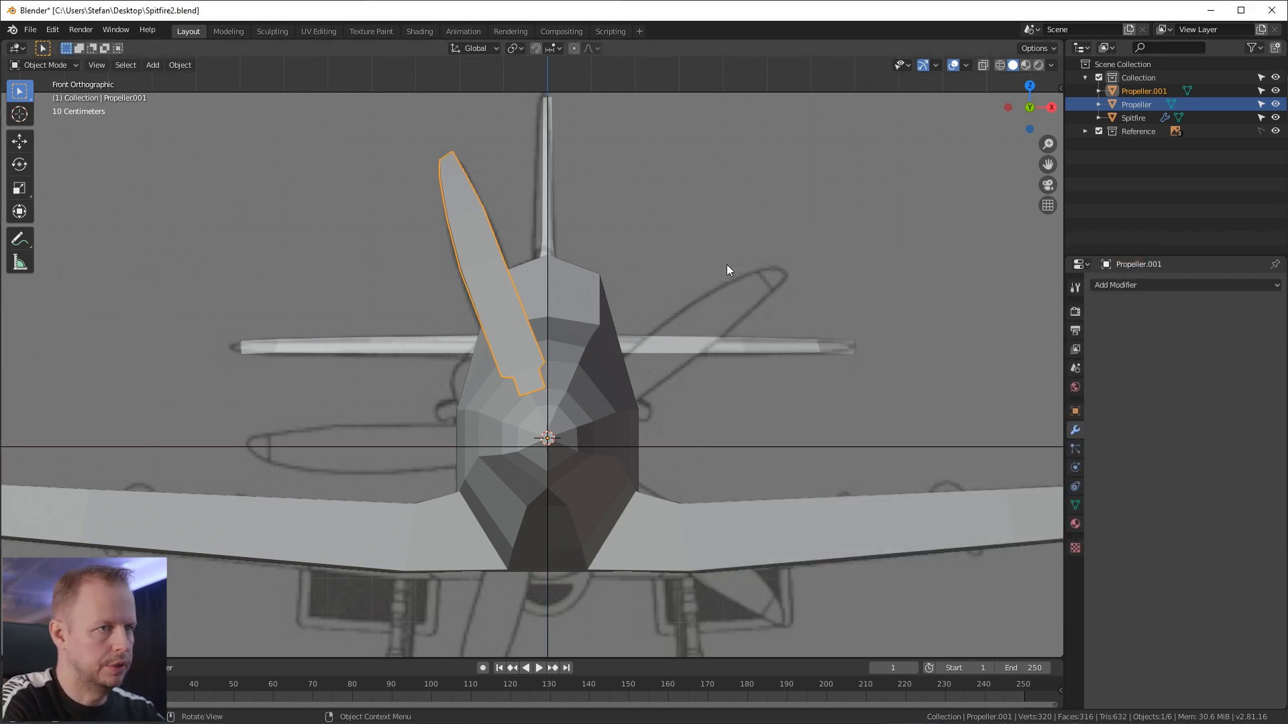
{"action": "type", "text": "r72"}
{"action": "key", "text": "Return"}
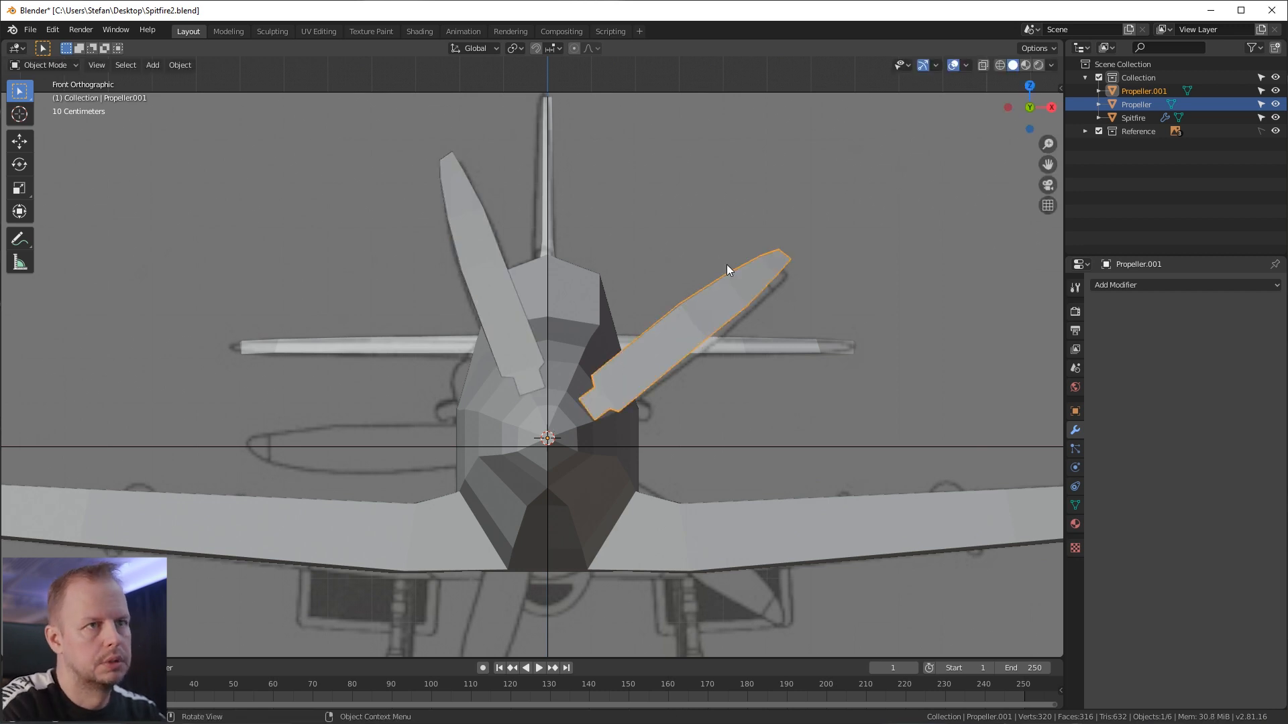
Step: Duplicate the second blade in place and rotate the copy by 72 degrees to form the third blade
{"action": "key", "text": "shift+d"}
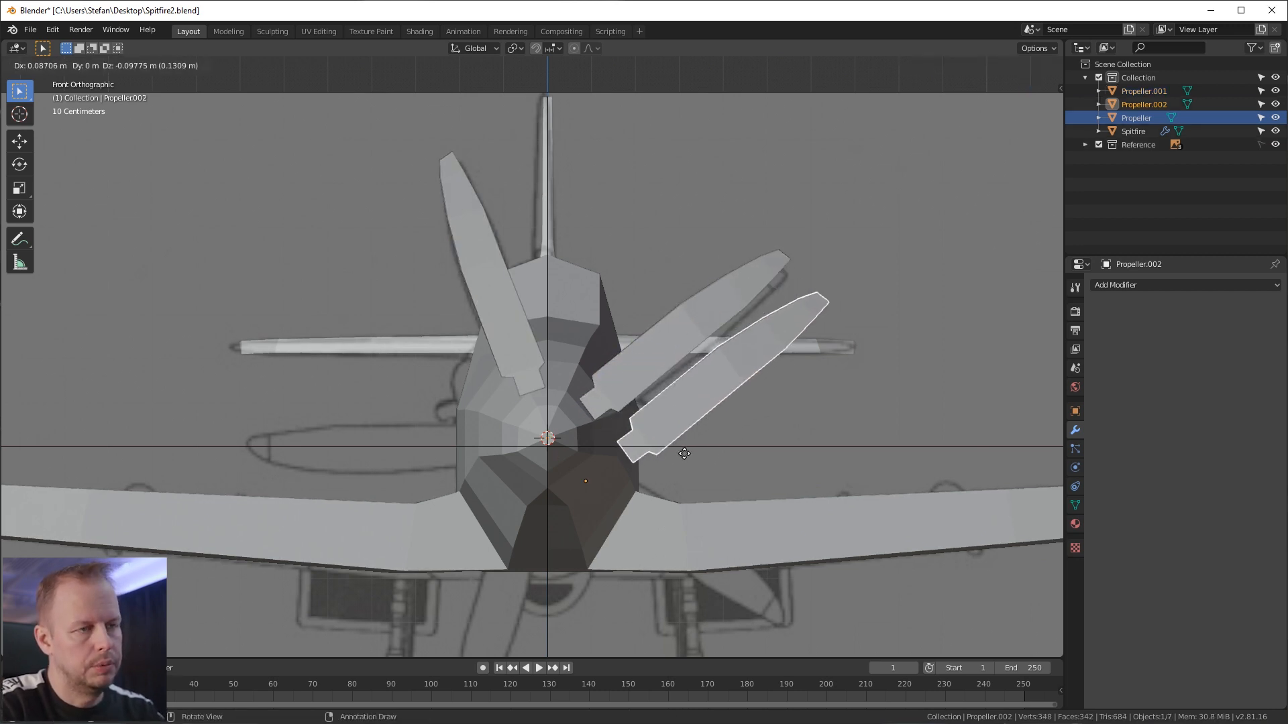
{"action": "right_click", "coordinate": [705, 444]}
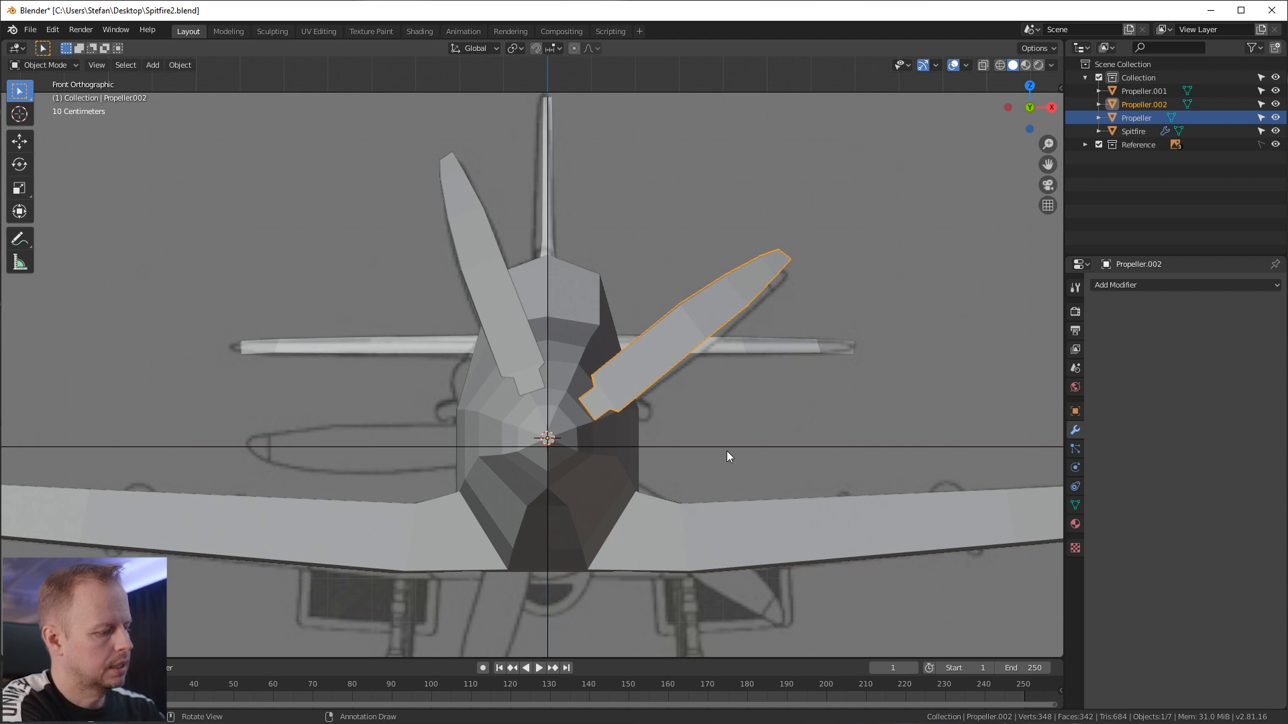
{"action": "type", "text": "r72"}
{"action": "key", "text": "Return"}
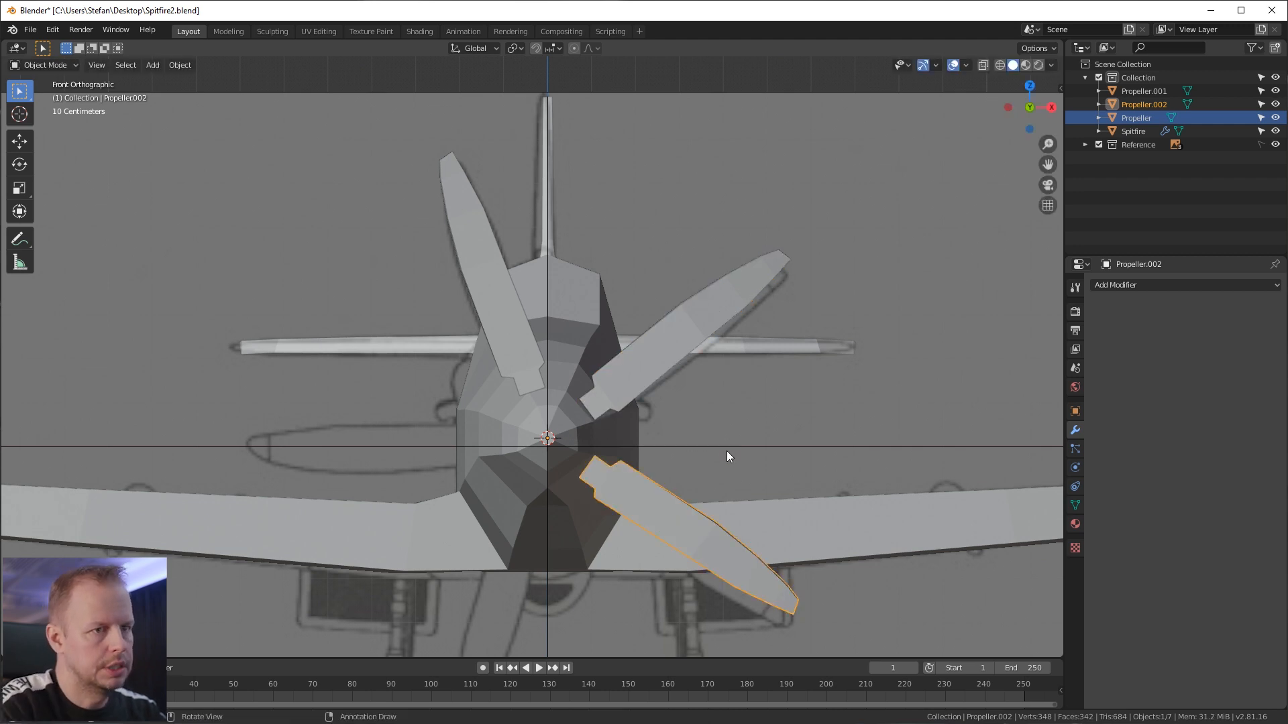
Step: Create the fourth blade from an in-place duplicate of the third, rotated by 72 degrees
{"action": "key", "text": "shift+d"}
{"action": "right_click", "coordinate": [705, 473]}
{"action": "type", "text": "r72"}
{"action": "key", "text": "Return"}
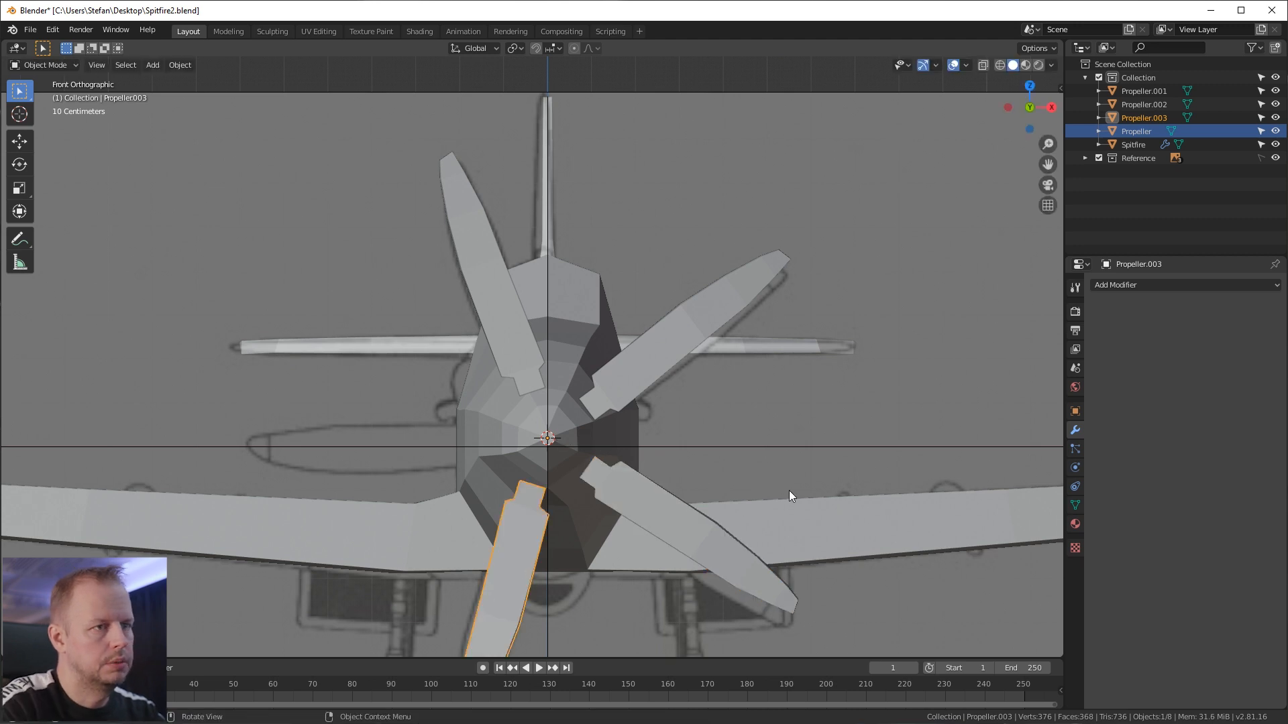
Step: Complete the five-blade propeller with an in-place duplicate of the fourth blade, rotated by 72 degrees
{"action": "key", "text": "shift+d"}
{"action": "right_click", "coordinate": [589, 486]}
{"action": "type", "text": "r"}
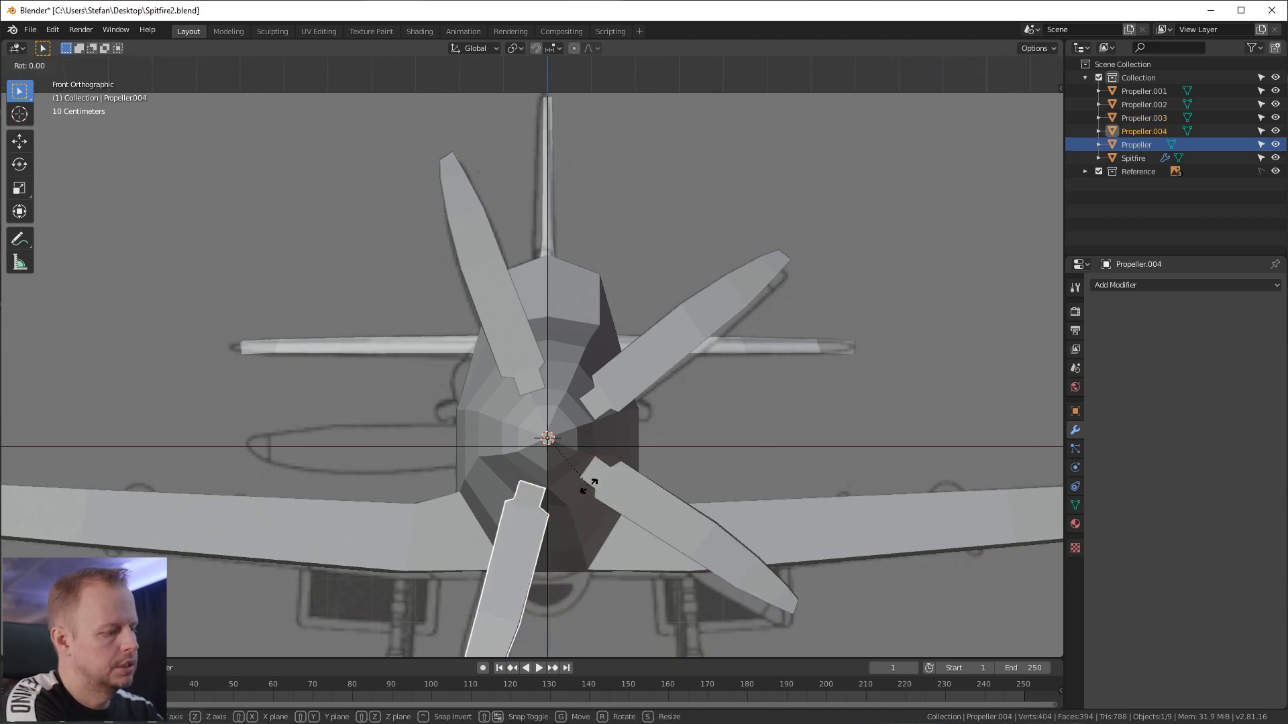
{"action": "type", "text": "72"}
{"action": "key", "text": "Return"}
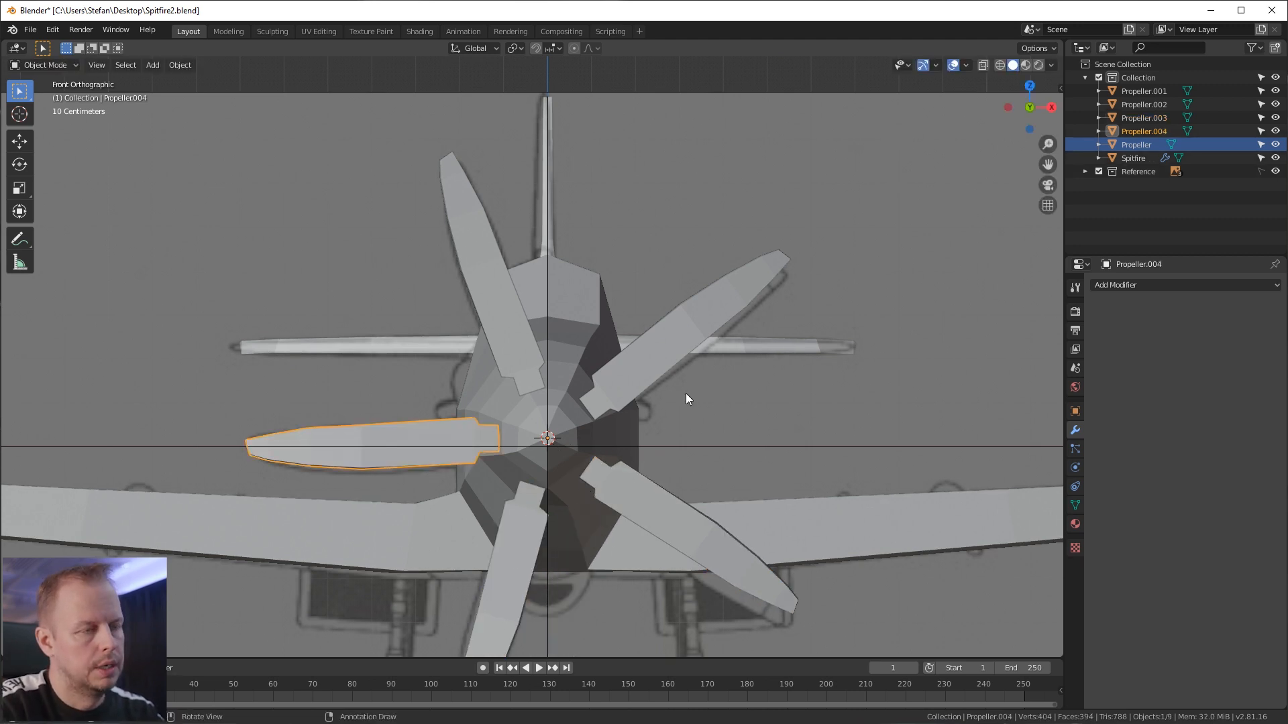
Step: Check the five blades in perspective, select them all with the original Propeller active, and join them into one object
{"action": "scroll", "coordinate": [685, 392], "scroll_direction": "down", "scroll_amount": 2}
{"action": "middle_click_drag", "start_coordinate": [707, 408], "coordinate": [664, 380]}
{"action": "scroll", "coordinate": [664, 386], "scroll_direction": "down", "scroll_amount": 4}
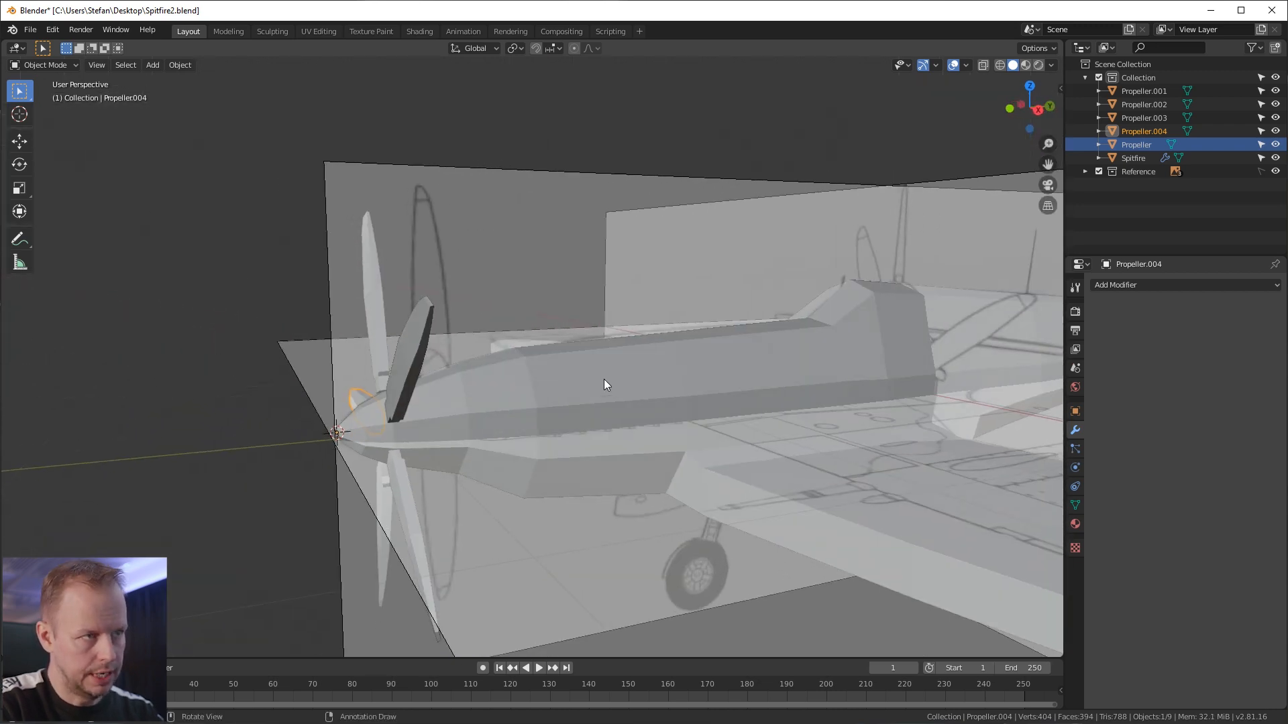
{"action": "scroll", "coordinate": [417, 349], "scroll_direction": "down", "scroll_amount": 3}
{"action": "scroll", "coordinate": [417, 349], "scroll_direction": "up", "scroll_amount": 5}
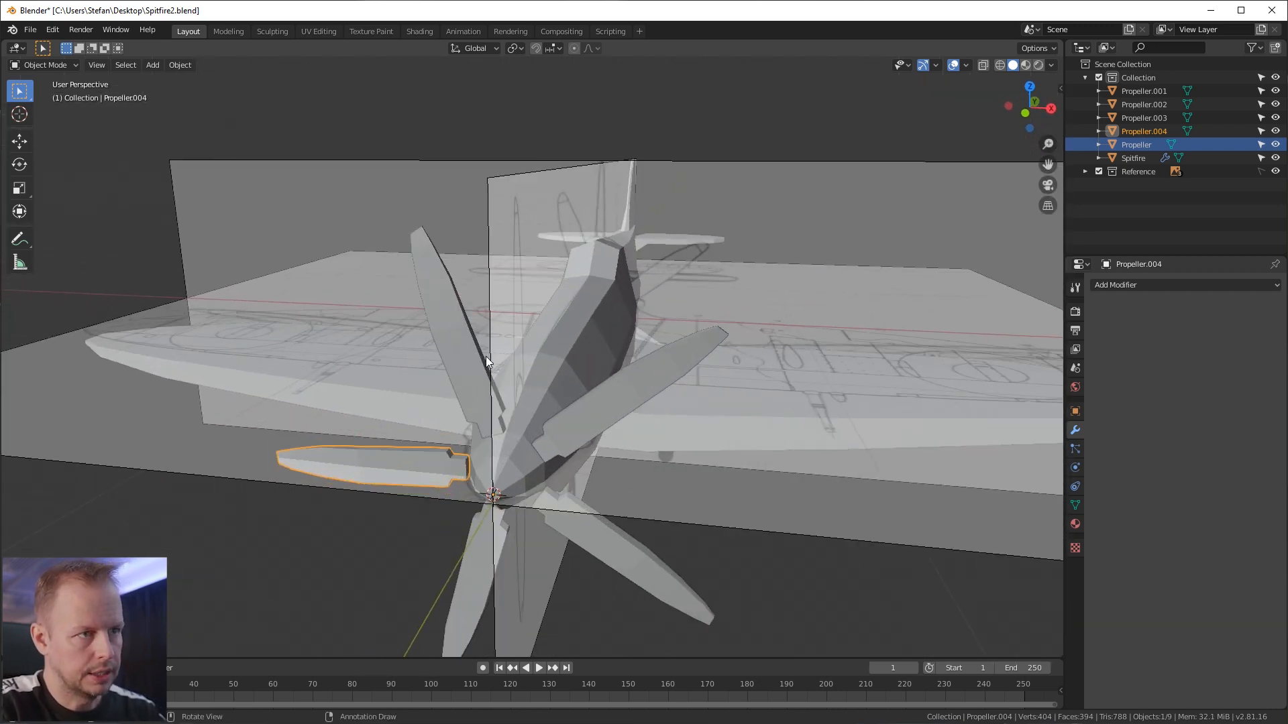
{"action": "mouse_move", "coordinate": [557, 385]}
{"action": "middle_mouse_down"}
{"action": "mouse_move", "coordinate": [418, 365]}
{"action": "mouse_move", "coordinate": [545, 373]}
{"action": "middle_mouse_up"}
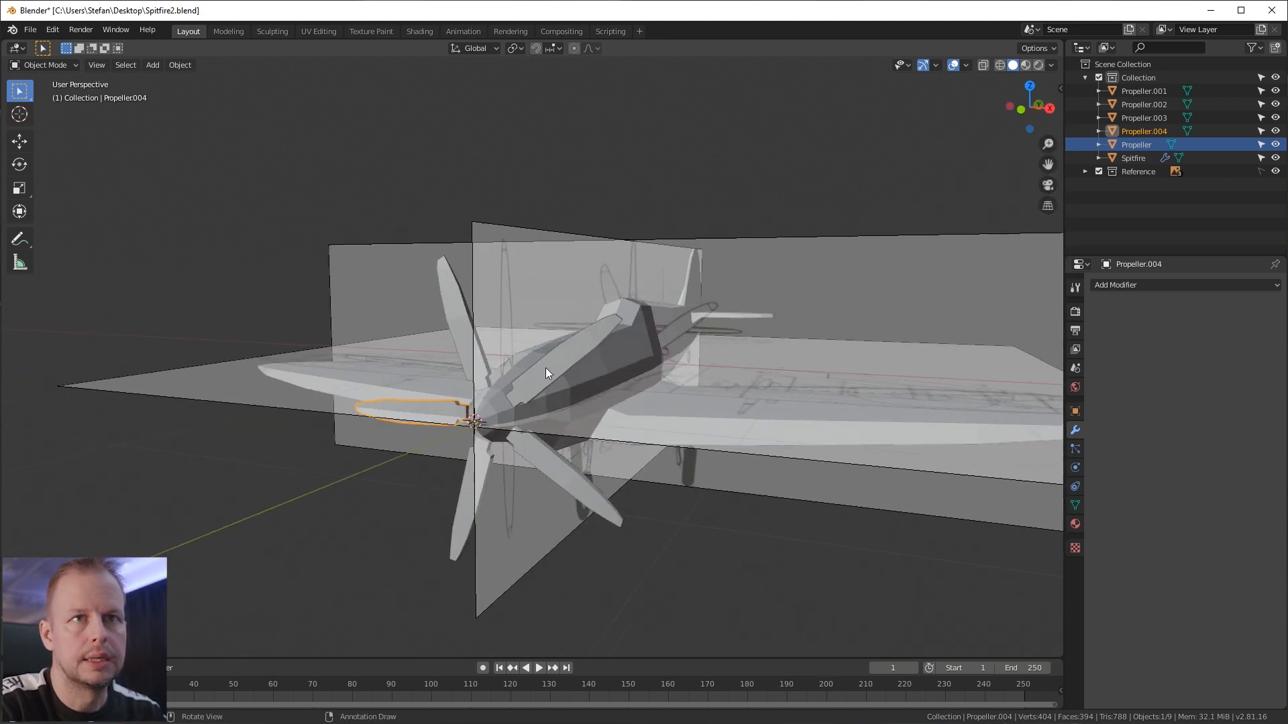
{"action": "left_click", "coordinate": [1153, 143]}
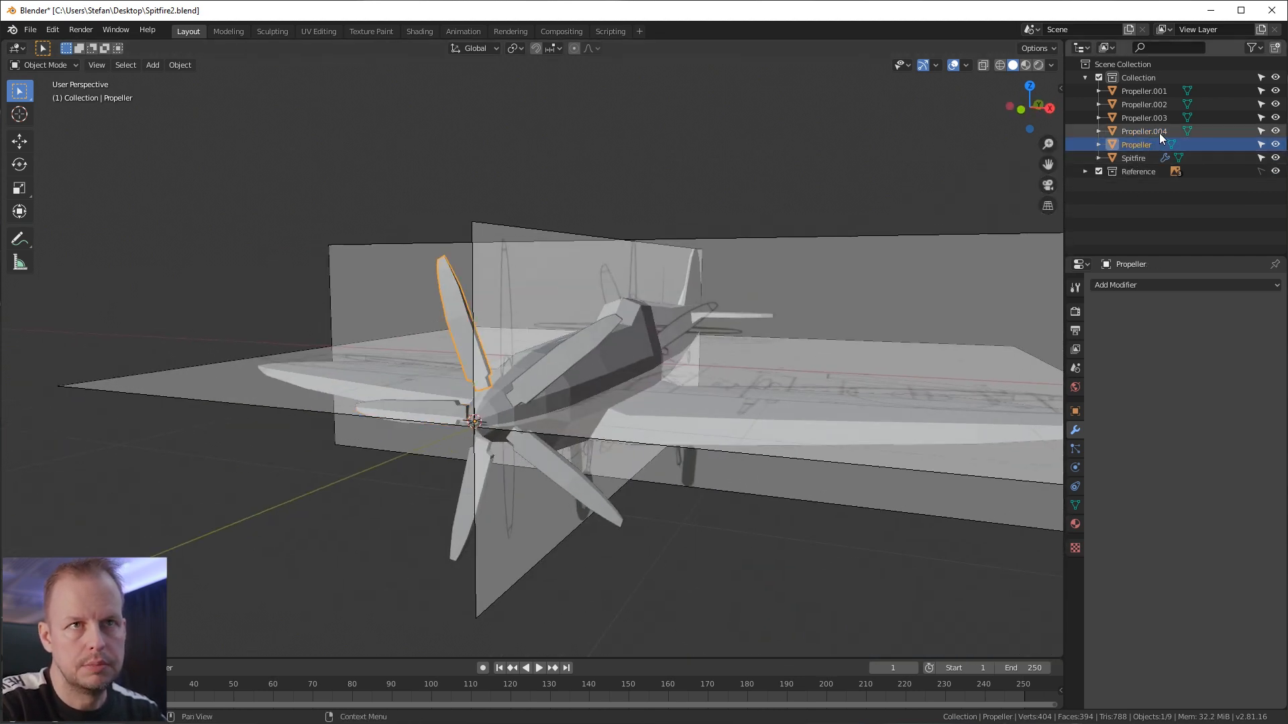
{"action": "left_click_drag", "start_coordinate": [1154, 131], "coordinate": [1160, 88]}
{"action": "key", "text": "ctrl+j"}
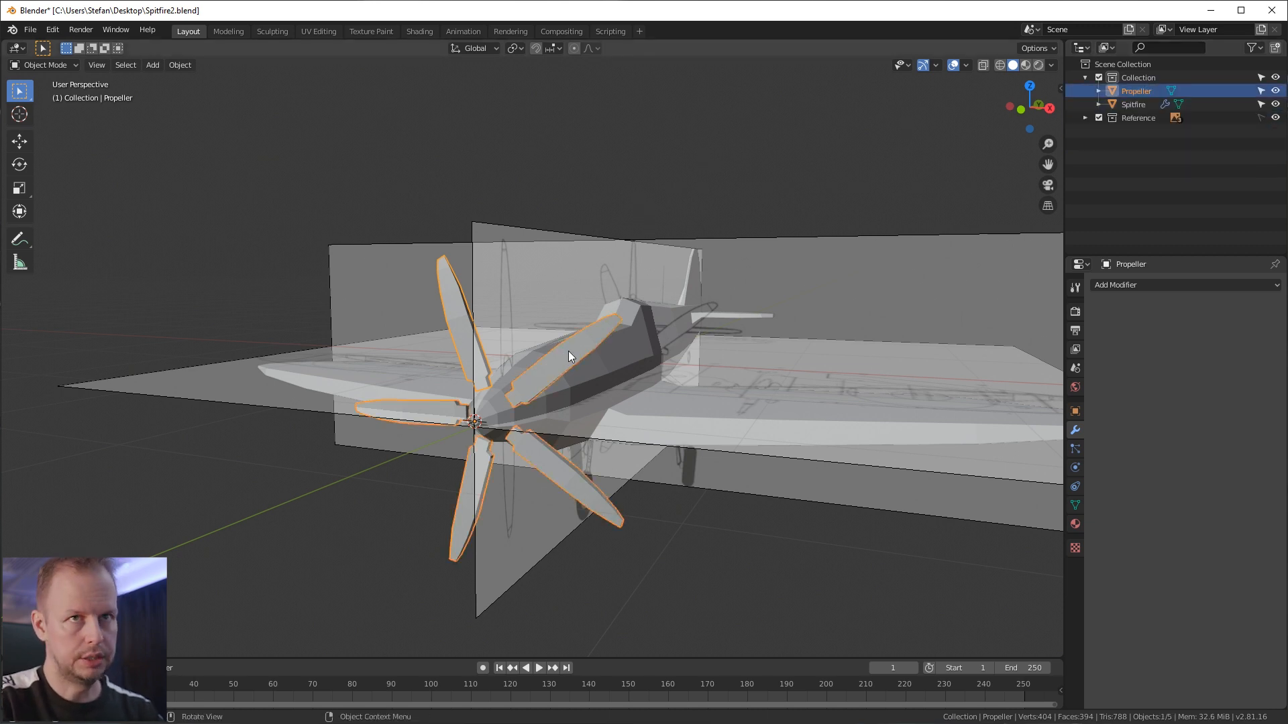
Step: Try rotating the joined propeller around the nose in front view, cancel the rotation, and save the file
{"action": "mouse_move", "coordinate": [591, 380]}
{"action": "middle_mouse_down"}
{"action": "mouse_move", "coordinate": [619, 396]}
{"action": "mouse_move", "coordinate": [589, 365]}
{"action": "middle_mouse_up"}
{"action": "key", "text": "KP_1"}
{"action": "key", "text": "r"}
{"action": "right_click", "coordinate": [728, 363]}
{"action": "middle_click_drag", "start_coordinate": [727, 364], "coordinate": [600, 350]}
{"action": "key", "text": "ctrl+s"}
Step: Select the Spitfire fuselage, turn on X-ray display and compare the cockpit area with the reference in right side view
{"action": "middle_click_drag", "start_coordinate": [830, 306], "coordinate": [604, 336]}
{"action": "scroll", "coordinate": [883, 332], "scroll_direction": "up", "scroll_amount": 3}
{"action": "scroll", "coordinate": [587, 340], "scroll_direction": "up", "scroll_amount": 2}
{"action": "left_click", "coordinate": [589, 332]}
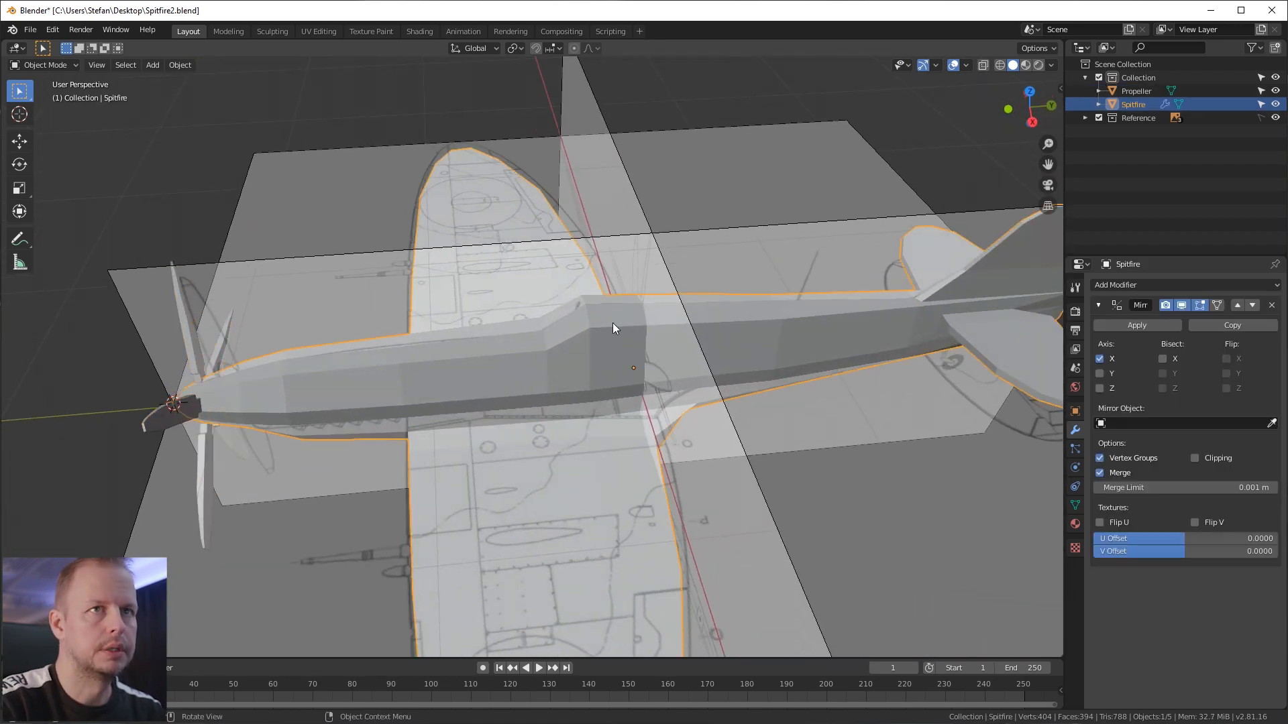
{"action": "left_click", "coordinate": [984, 65]}
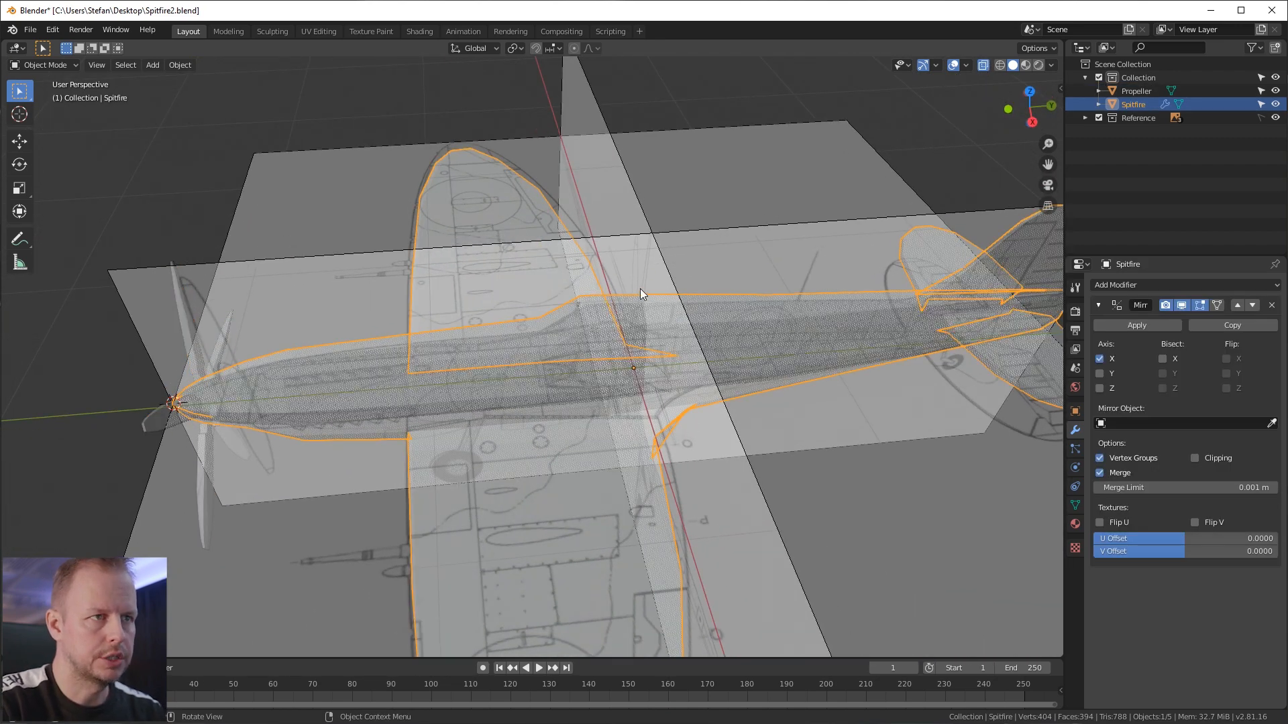
{"action": "key", "text": "KP_1"}
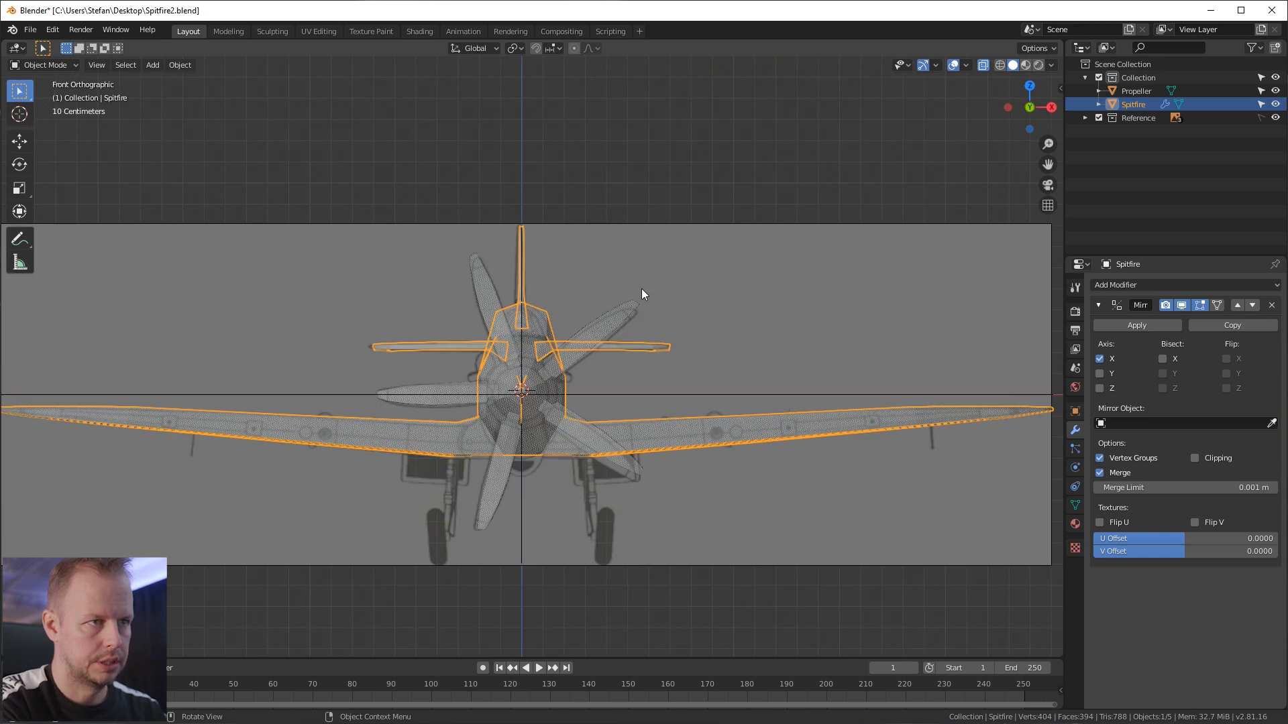
{"action": "key", "text": "KP_3"}
{"action": "scroll", "coordinate": [698, 282], "scroll_direction": "up", "scroll_amount": 3}
{"action": "middle_click_drag", "start_coordinate": [722, 268], "coordinate": [701, 281], "text": "shift"}
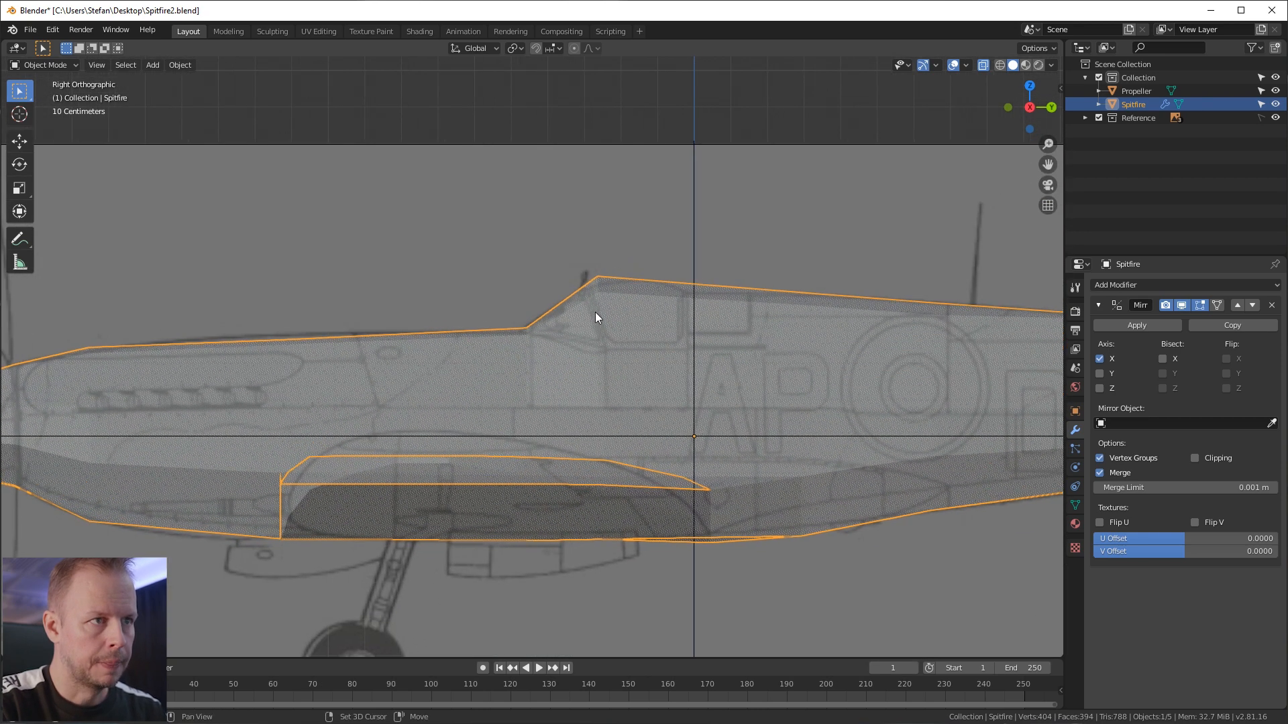
Step: Edit the Spitfire mesh and shift the upper edge and the mid-side vertex behind the cockpit forward along Y to the canopy's rear
{"action": "key", "text": "Tab"}
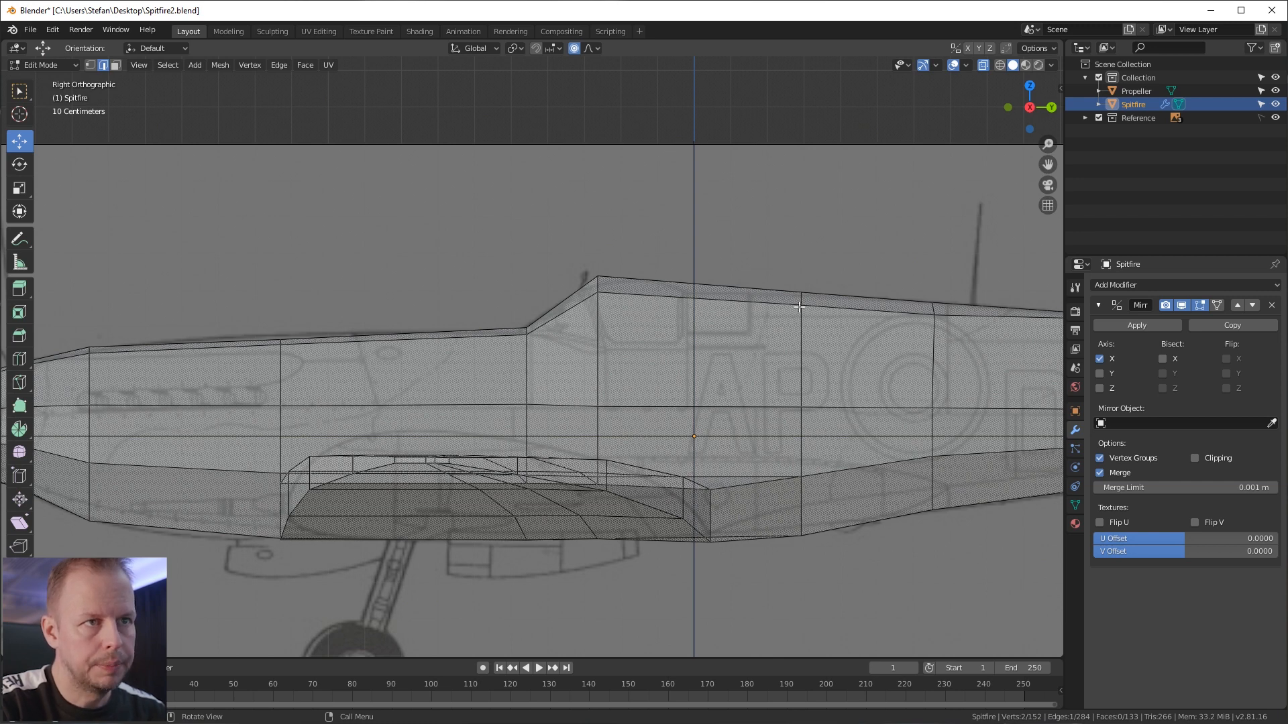
{"action": "middle_click_drag", "start_coordinate": [826, 301], "coordinate": [825, 360]}
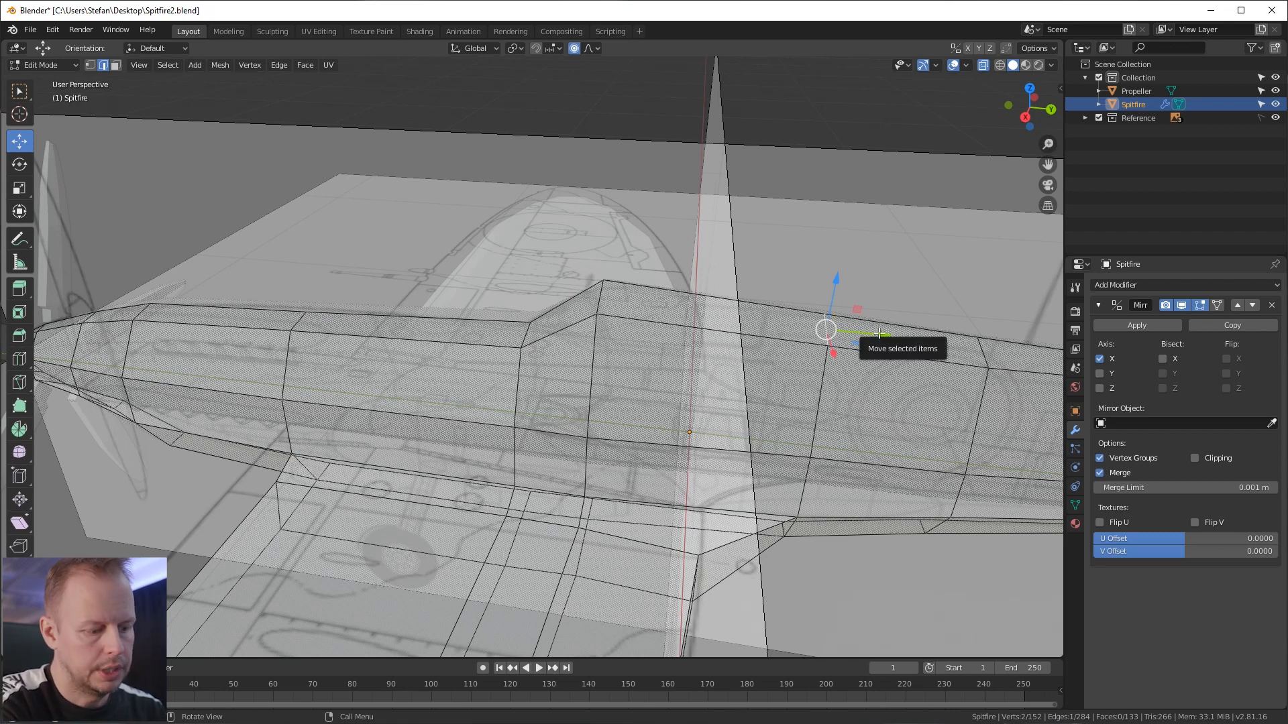
{"action": "key", "text": "KP_1"}
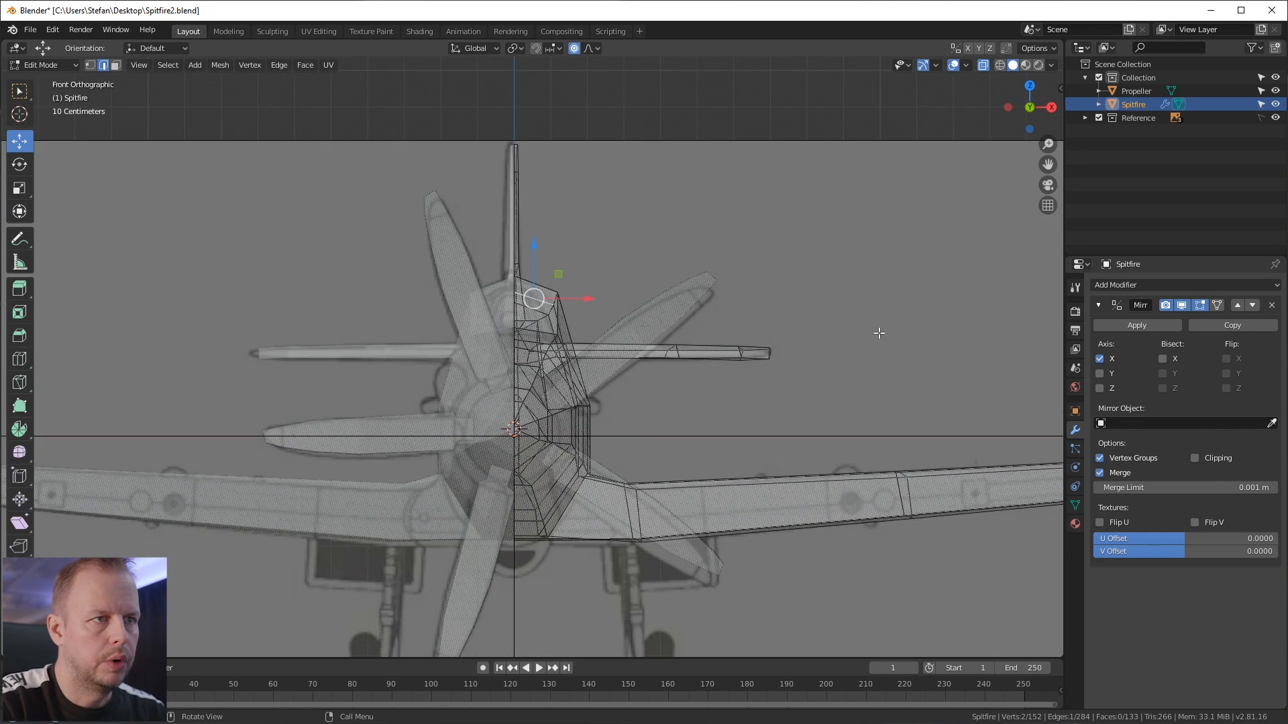
{"action": "key", "text": "KP_3"}
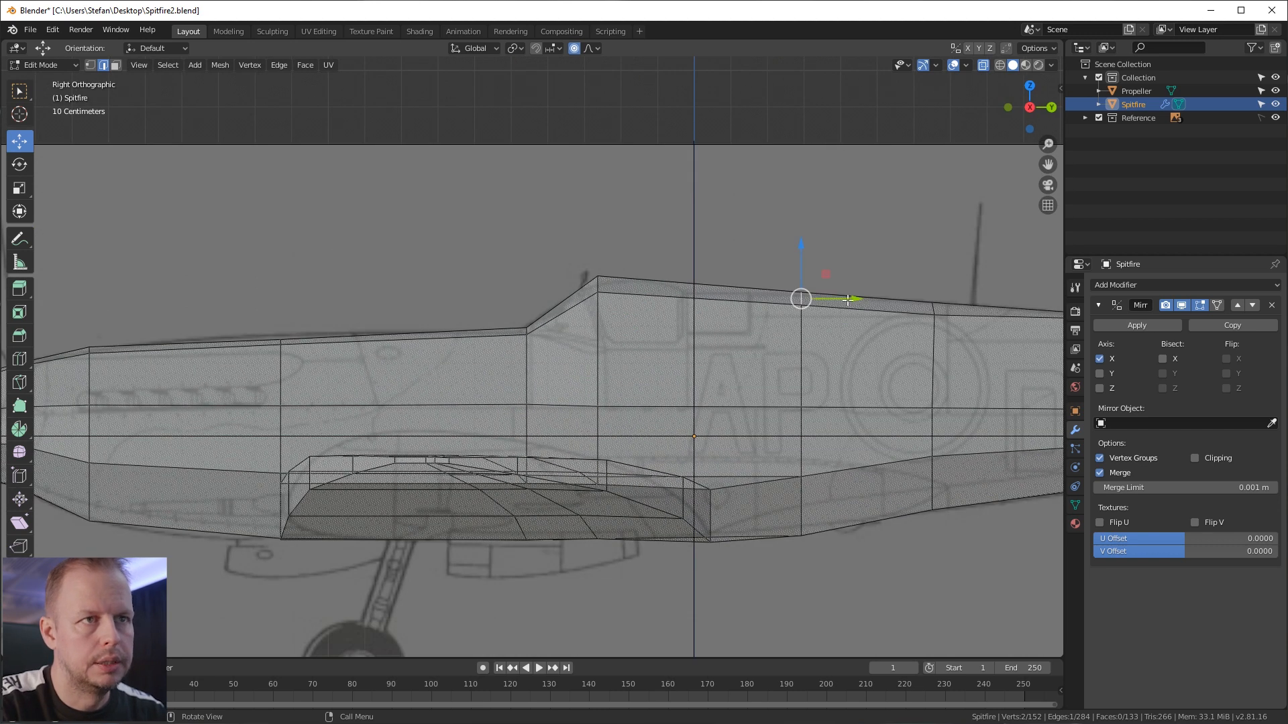
{"action": "left_click_drag", "start_coordinate": [847, 300], "coordinate": [811, 306]}
{"action": "left_click", "coordinate": [763, 254]}
{"action": "key", "text": "1"}
{"action": "left_click", "coordinate": [802, 407]}
{"action": "left_click_drag", "start_coordinate": [856, 408], "coordinate": [818, 397]}
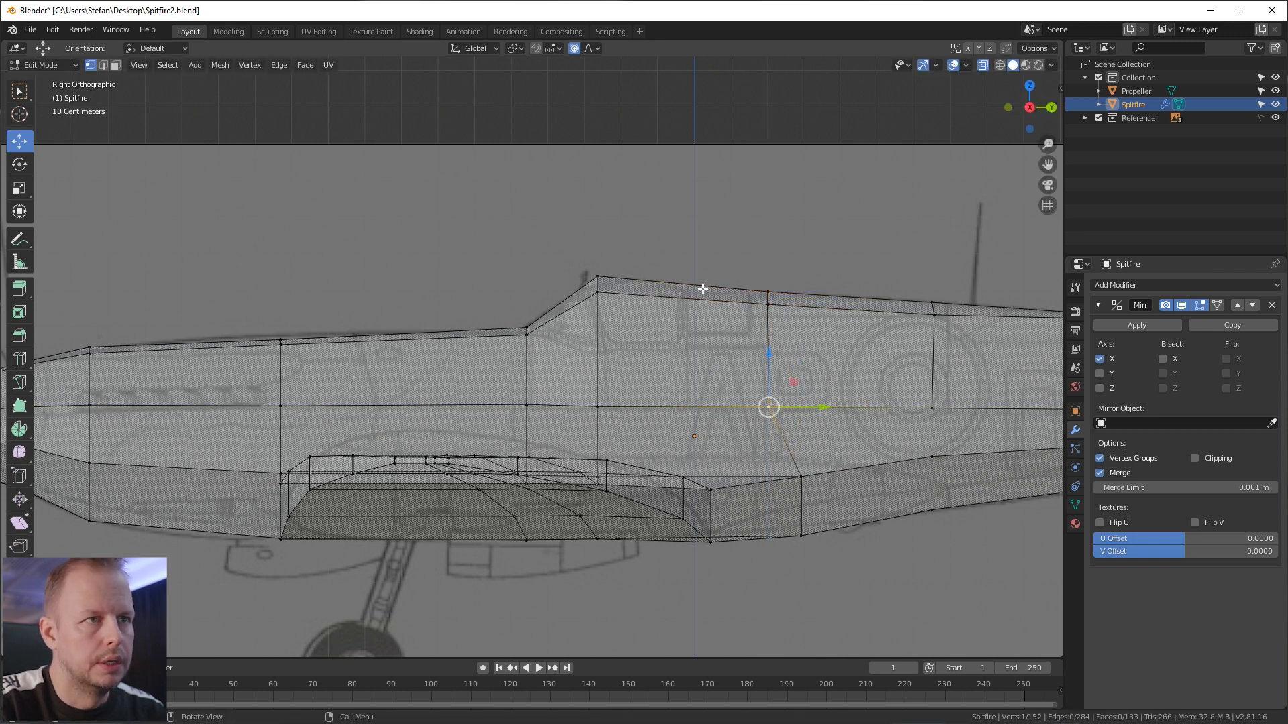
{"action": "key", "text": "ctrl+r"}
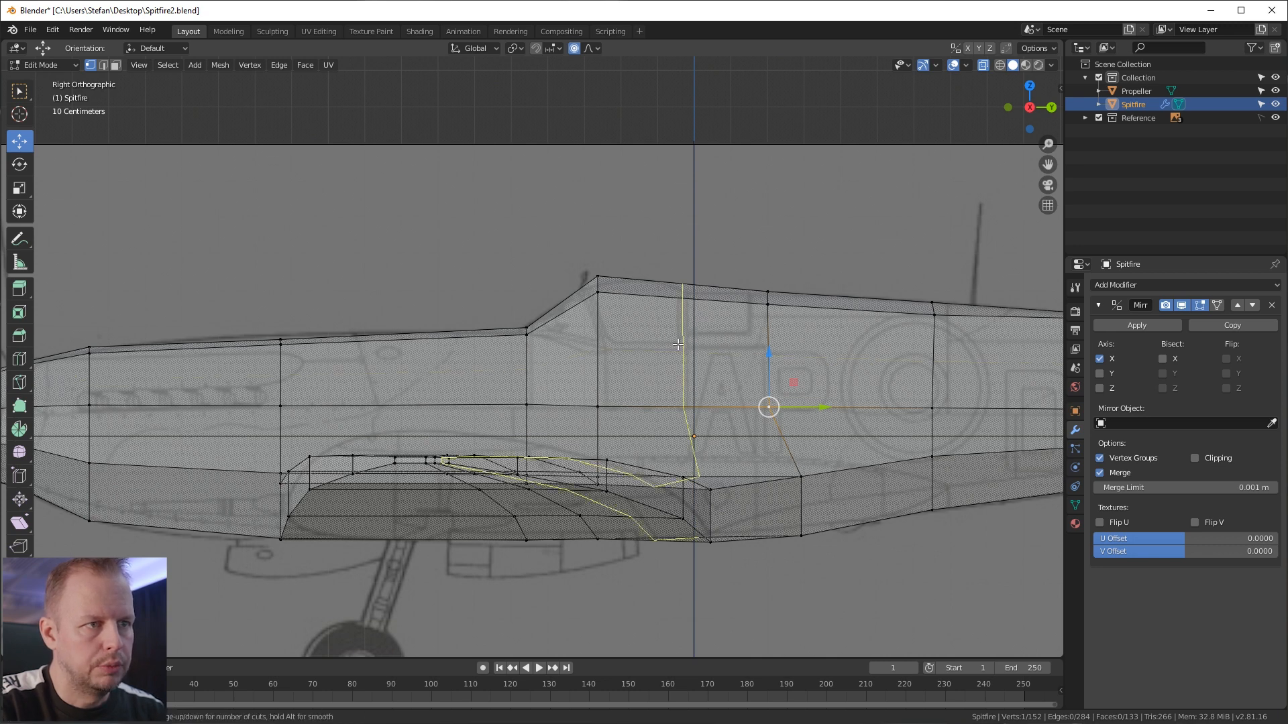
{"action": "left_click", "coordinate": [676, 344]}
{"action": "left_click", "coordinate": [724, 397]}
{"action": "middle_click_drag", "start_coordinate": [725, 397], "coordinate": [681, 339]}
{"action": "key", "text": "ctrl+z"}
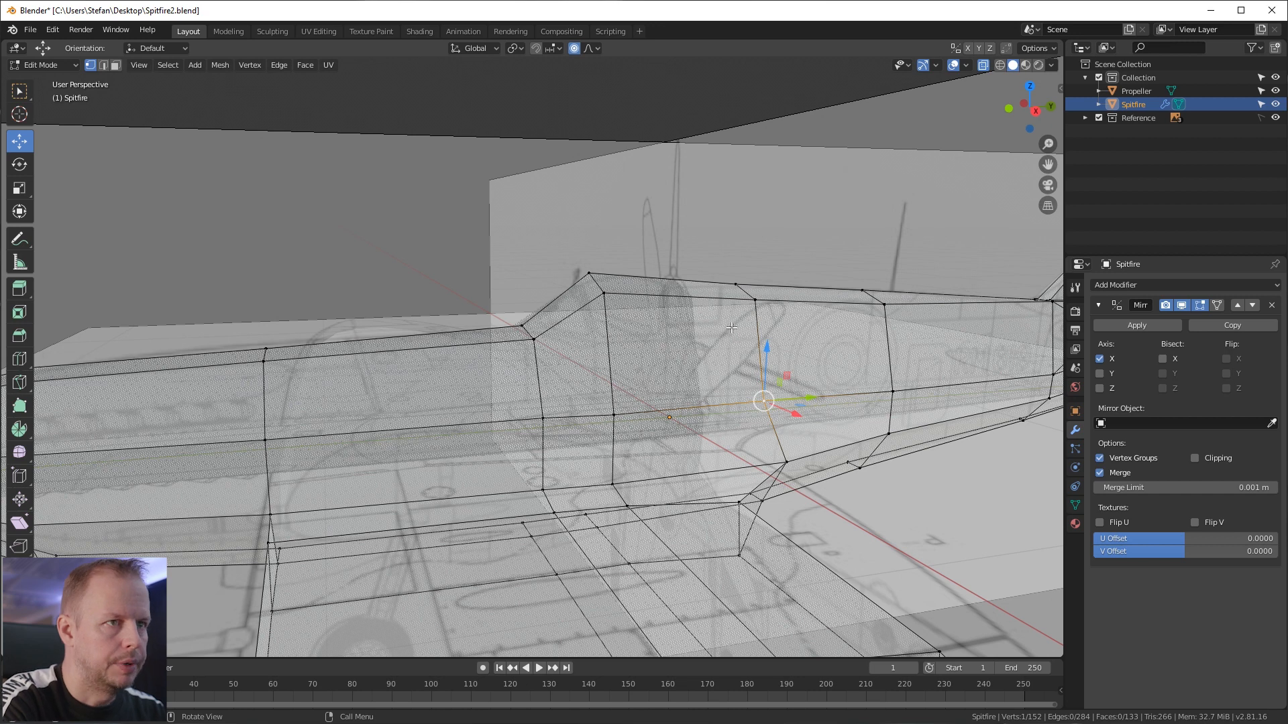
Step: In right side view, knife-cut the canopy's lower line from the windshield base through the cockpit's vertical edge to the relocated rear edge
{"action": "key", "text": "KP_3"}
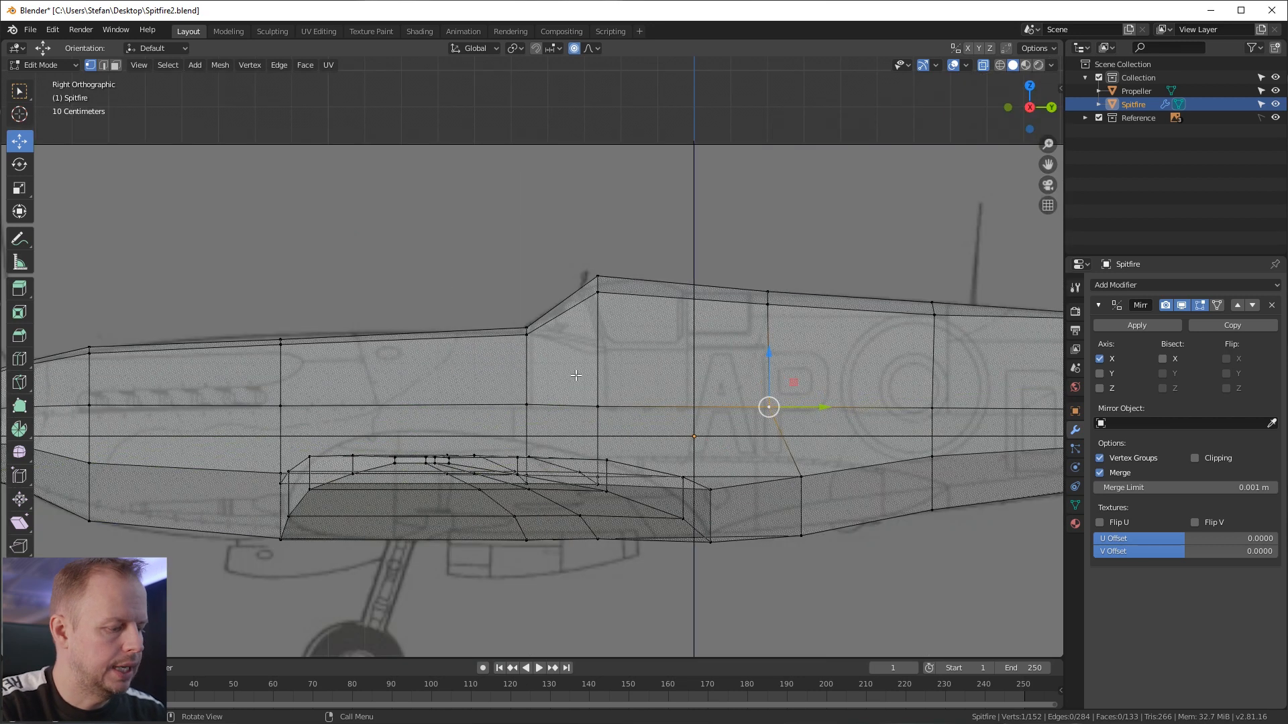
{"action": "key", "text": "k"}
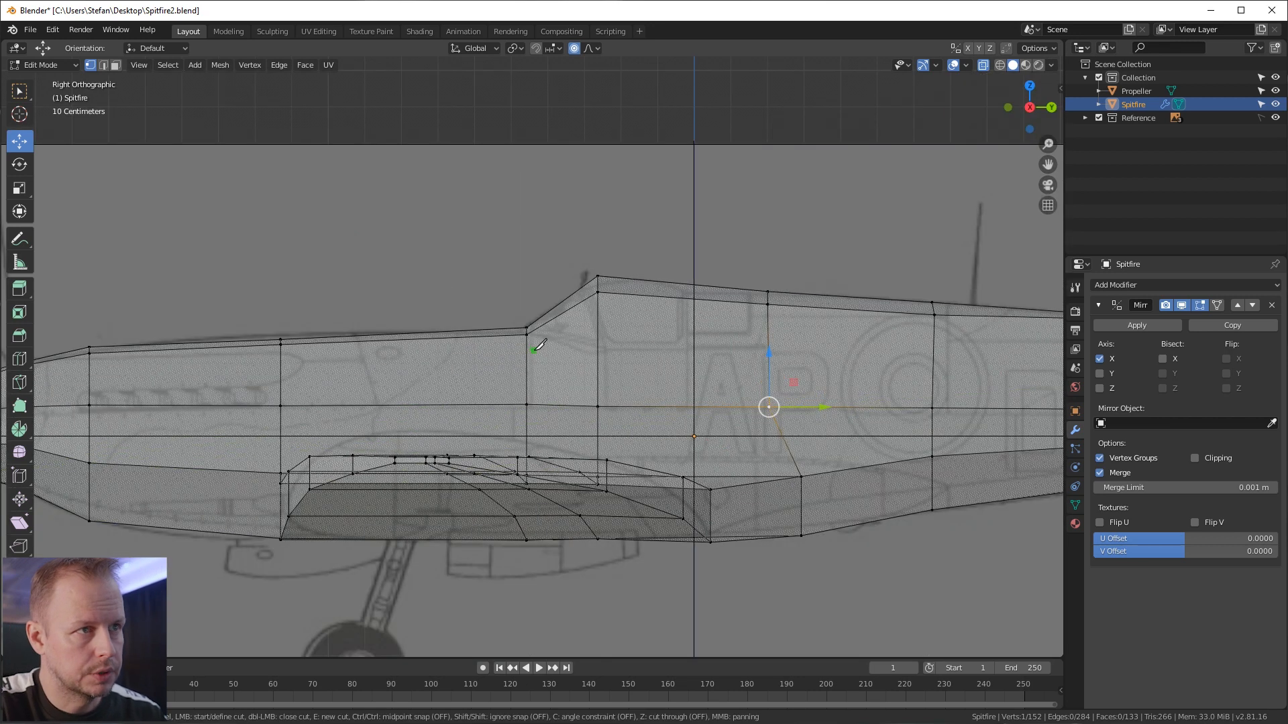
{"action": "left_click", "coordinate": [527, 334]}
{"action": "left_click", "coordinate": [597, 349]}
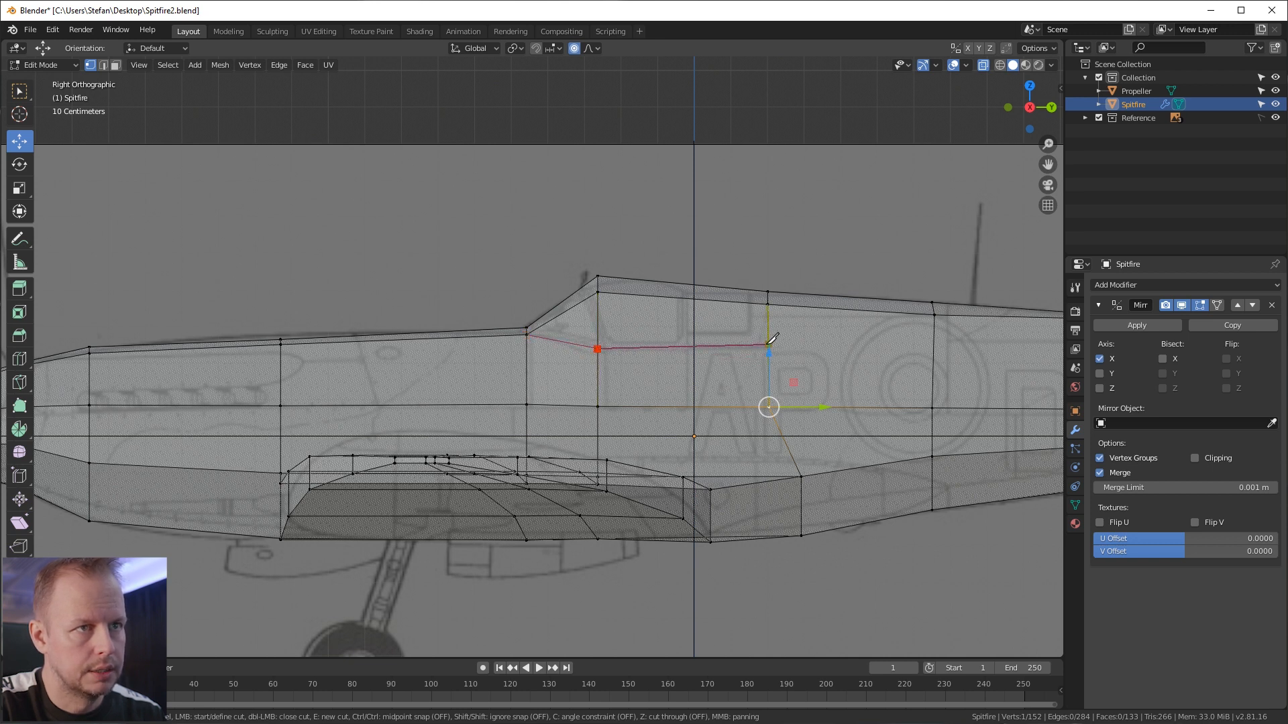
{"action": "left_click", "coordinate": [768, 345]}
{"action": "key", "text": "Return"}
Step: Select the windshield and canopy side and roof faces and inset them together by about 0.02 with Boundary off
{"action": "key", "text": "3"}
{"action": "middle_click_drag", "start_coordinate": [710, 315], "coordinate": [570, 305]}
{"action": "left_click", "coordinate": [567, 305]}
{"action": "left_click", "coordinate": [664, 289], "text": "shift"}
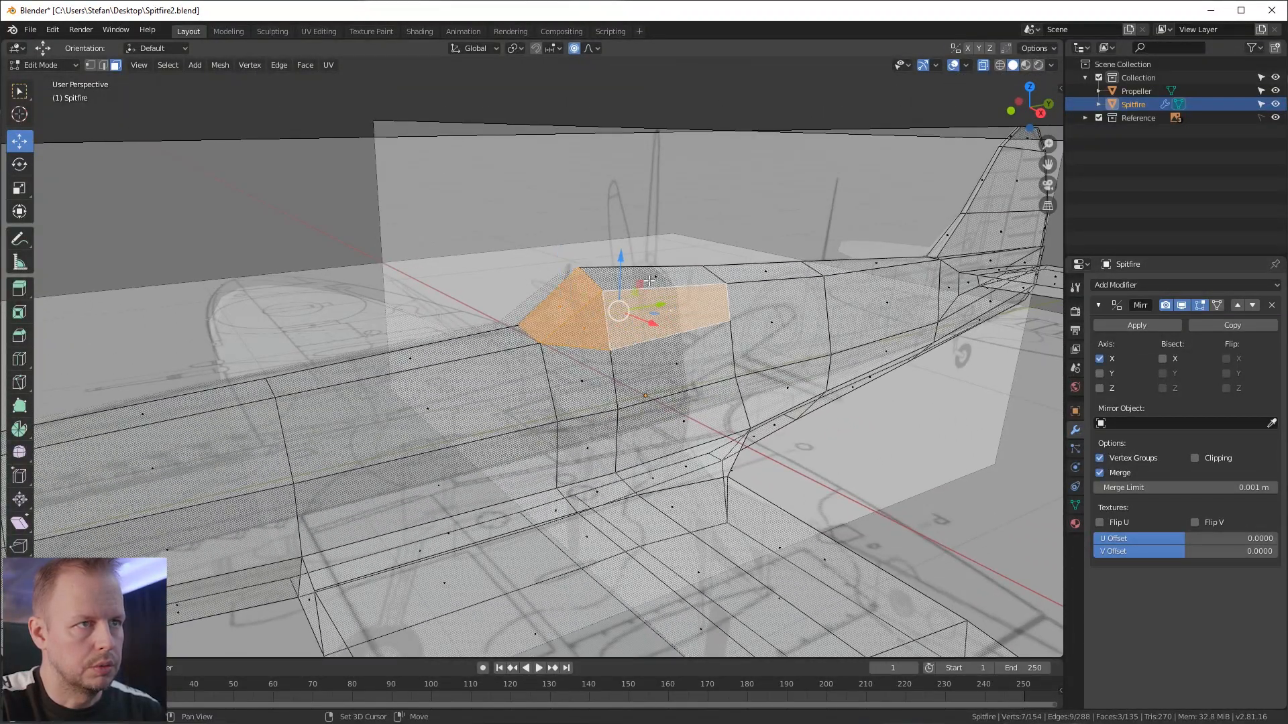
{"action": "left_click", "coordinate": [661, 280], "text": "shift"}
{"action": "middle_click_drag", "start_coordinate": [827, 287], "coordinate": [837, 312]}
{"action": "key", "text": "i"}
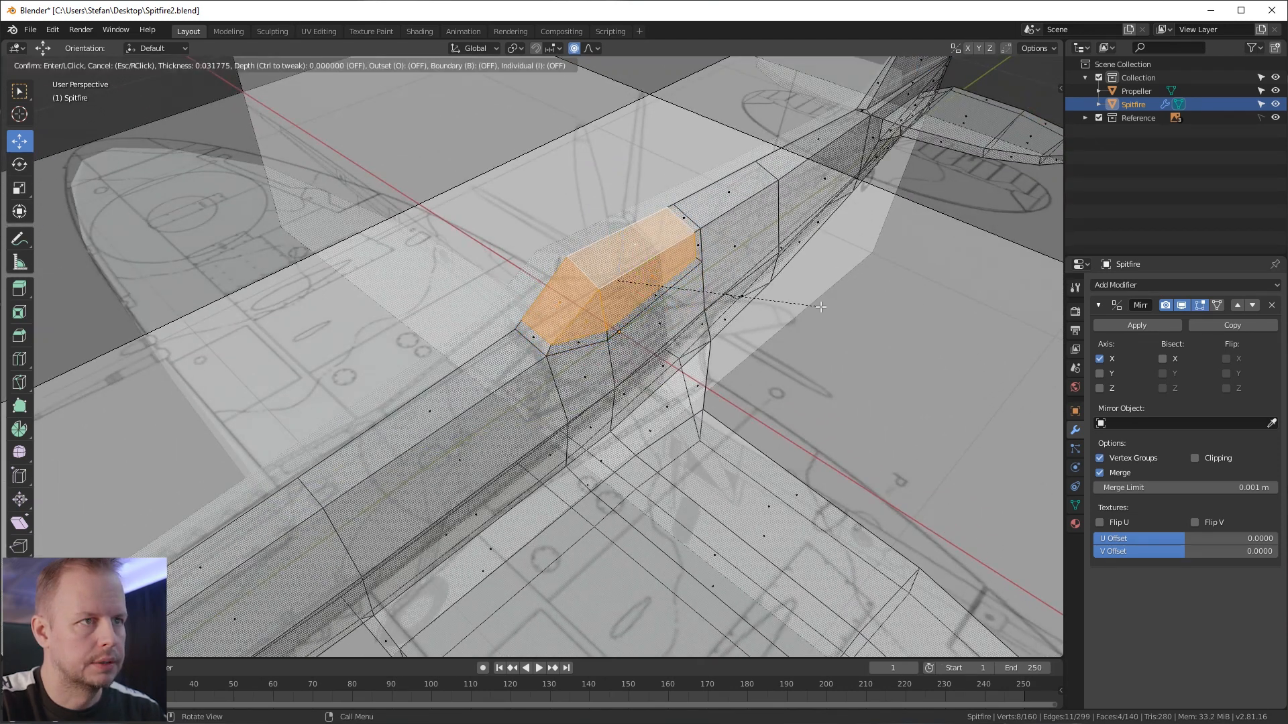
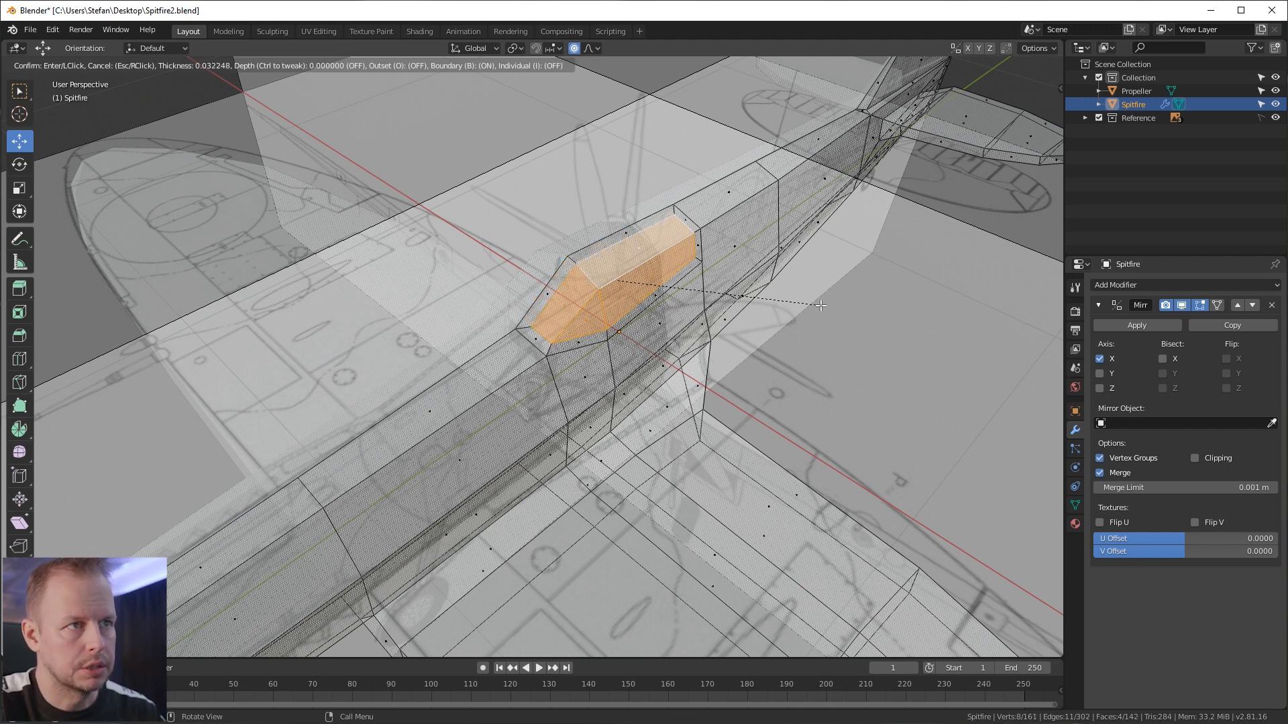
{"action": "key", "text": "b"}
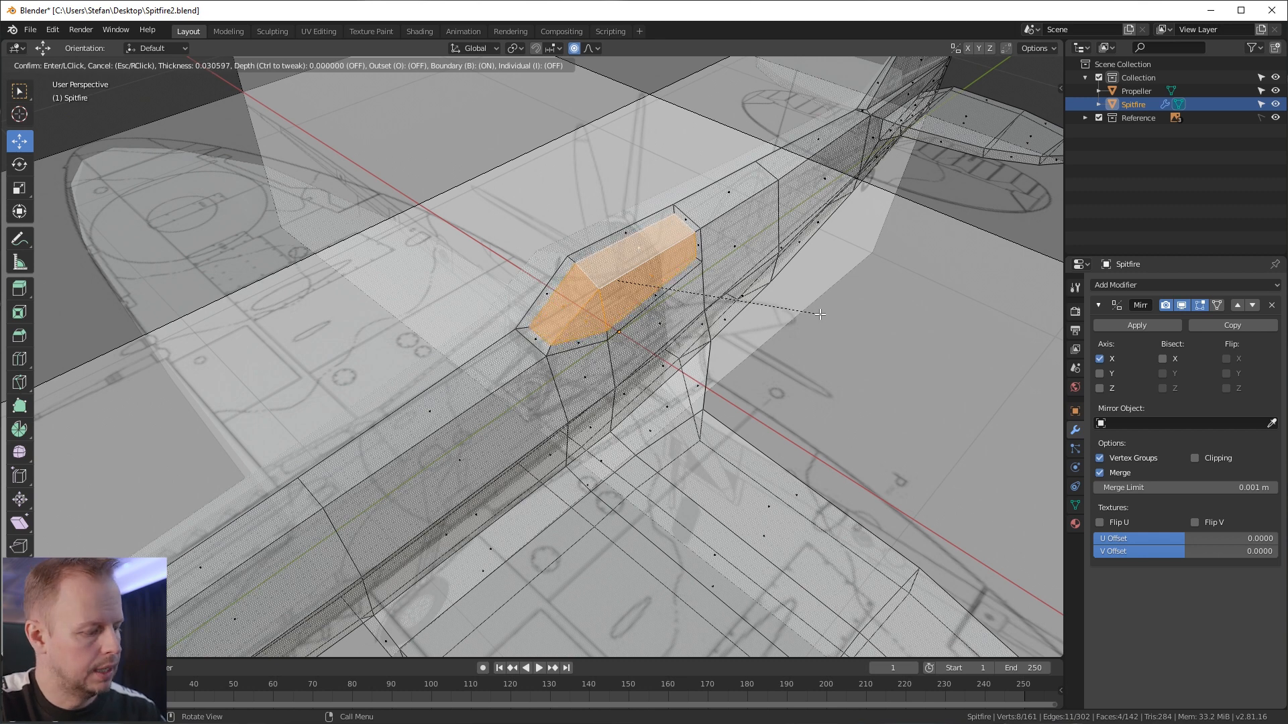
{"action": "key", "text": "b"}
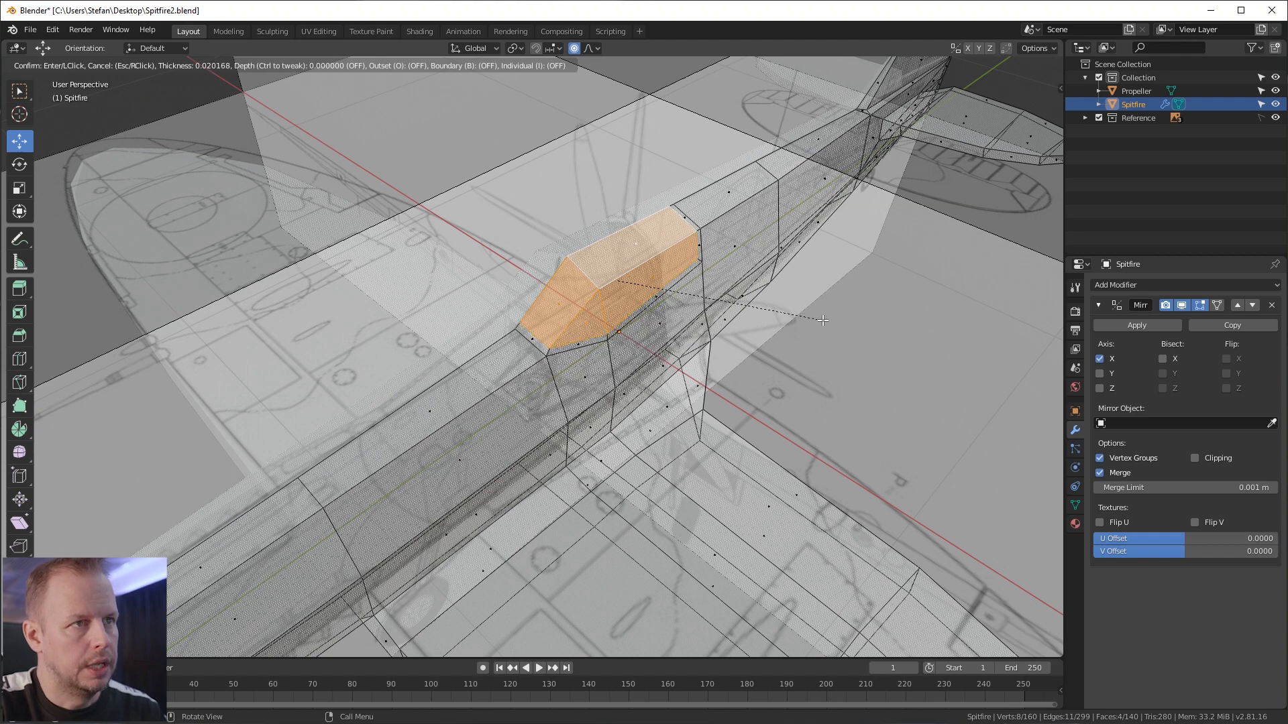
{"action": "left_click", "coordinate": [820, 318]}
Step: Knife-cut a narrow frame strip along the rear of the inset windshield faces, from the roof centerline down to the canopy's lower edge
{"action": "middle_click_drag", "start_coordinate": [820, 318], "coordinate": [743, 316]}
{"action": "left_click", "coordinate": [571, 300]}
{"action": "middle_click_drag", "start_coordinate": [600, 337], "coordinate": [643, 306]}
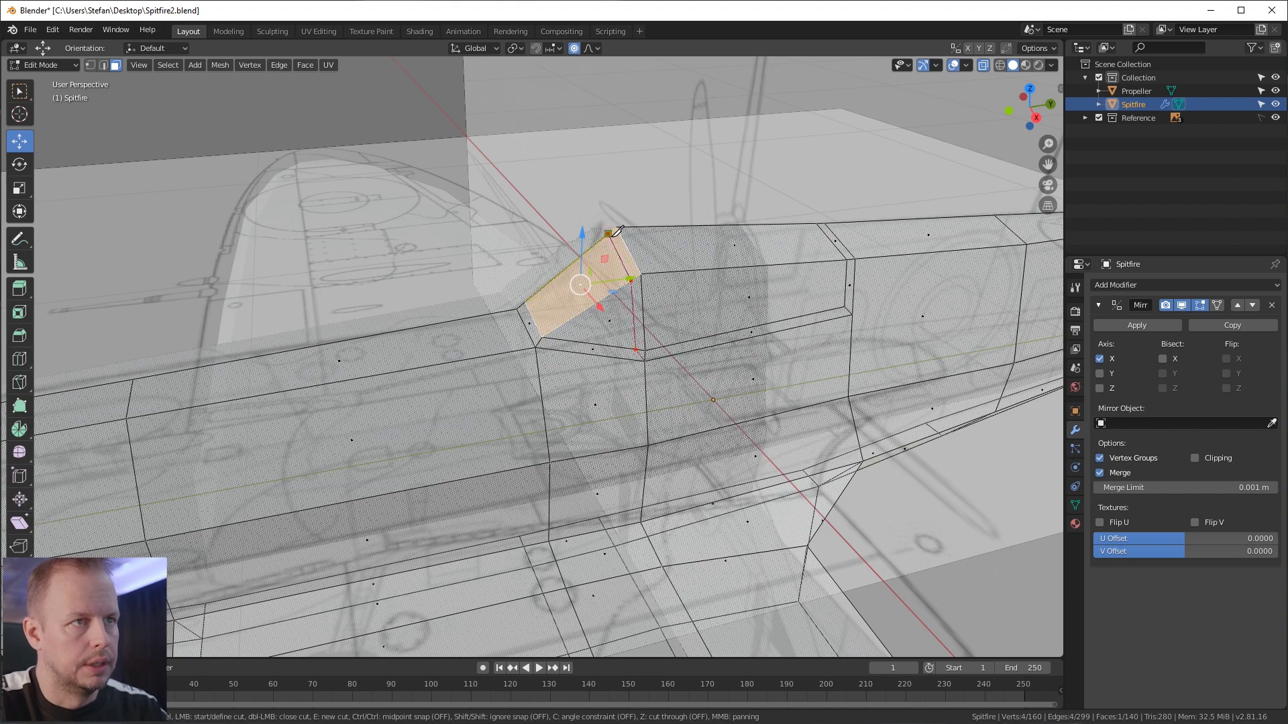
{"action": "key", "text": "Return"}
Step: Return to Object Mode with X-ray display off, hide the Reference collection and save the file
{"action": "middle_click_drag", "start_coordinate": [617, 230], "coordinate": [854, 362]}
{"action": "scroll", "coordinate": [765, 316], "scroll_direction": "up", "scroll_amount": 4}
{"action": "scroll", "coordinate": [751, 319], "scroll_direction": "down", "scroll_amount": 5}
{"action": "key", "text": "Tab"}
{"action": "left_click", "coordinate": [1276, 117]}
{"action": "key", "text": "ctrl+s"}
{"action": "middle_click_drag", "start_coordinate": [582, 266], "coordinate": [618, 380]}
{"action": "scroll", "coordinate": [696, 351], "scroll_direction": "up", "scroll_amount": 5}
{"action": "scroll", "coordinate": [696, 354], "scroll_direction": "down", "scroll_amount": 5}
{"action": "scroll", "coordinate": [735, 376], "scroll_direction": "down", "scroll_amount": 4}
{"action": "scroll", "coordinate": [641, 408], "scroll_direction": "up", "scroll_amount": 5}
{"action": "scroll", "coordinate": [645, 405], "scroll_direction": "down", "scroll_amount": 3}
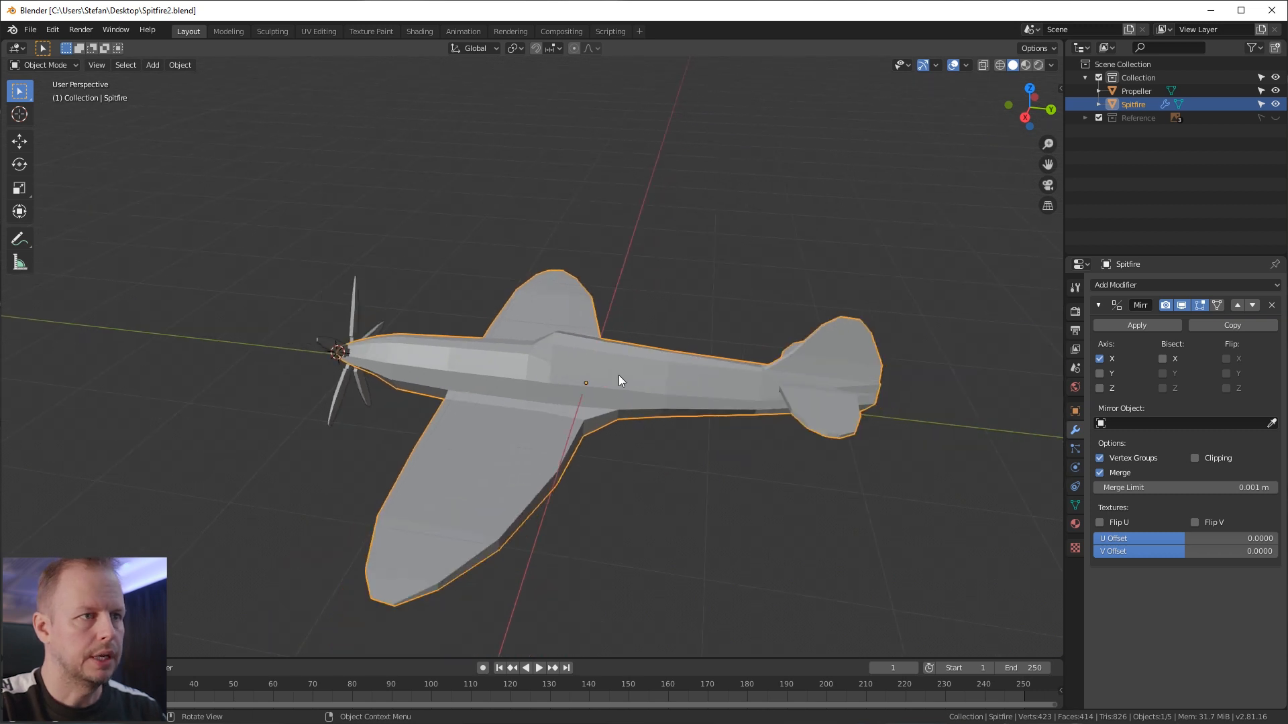
Step: Duplicate the Spitfire in place as a hidden object named SpitfireBackup, and reselect the original Spitfire
{"action": "key", "text": "shift+d"}
{"action": "key", "text": "Escape"}
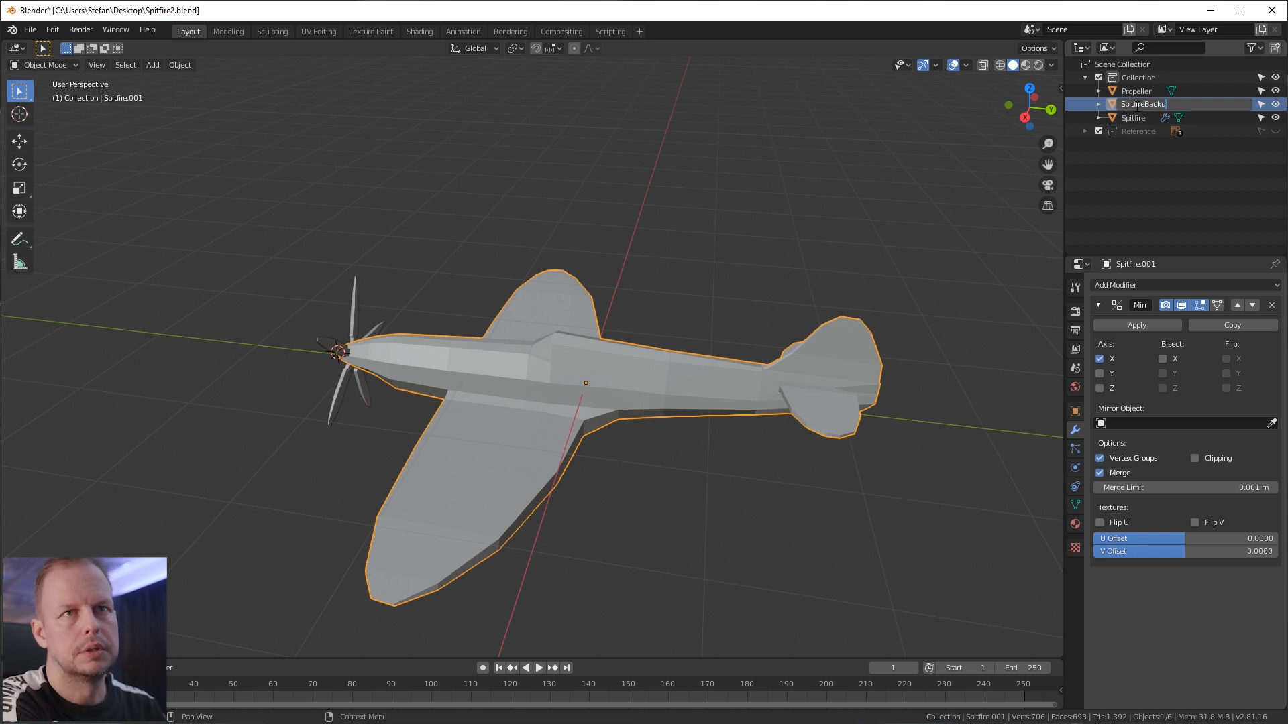
{"action": "type", "text": "p"}
{"action": "key", "text": "Return"}
{"action": "left_click", "coordinate": [1275, 117]}
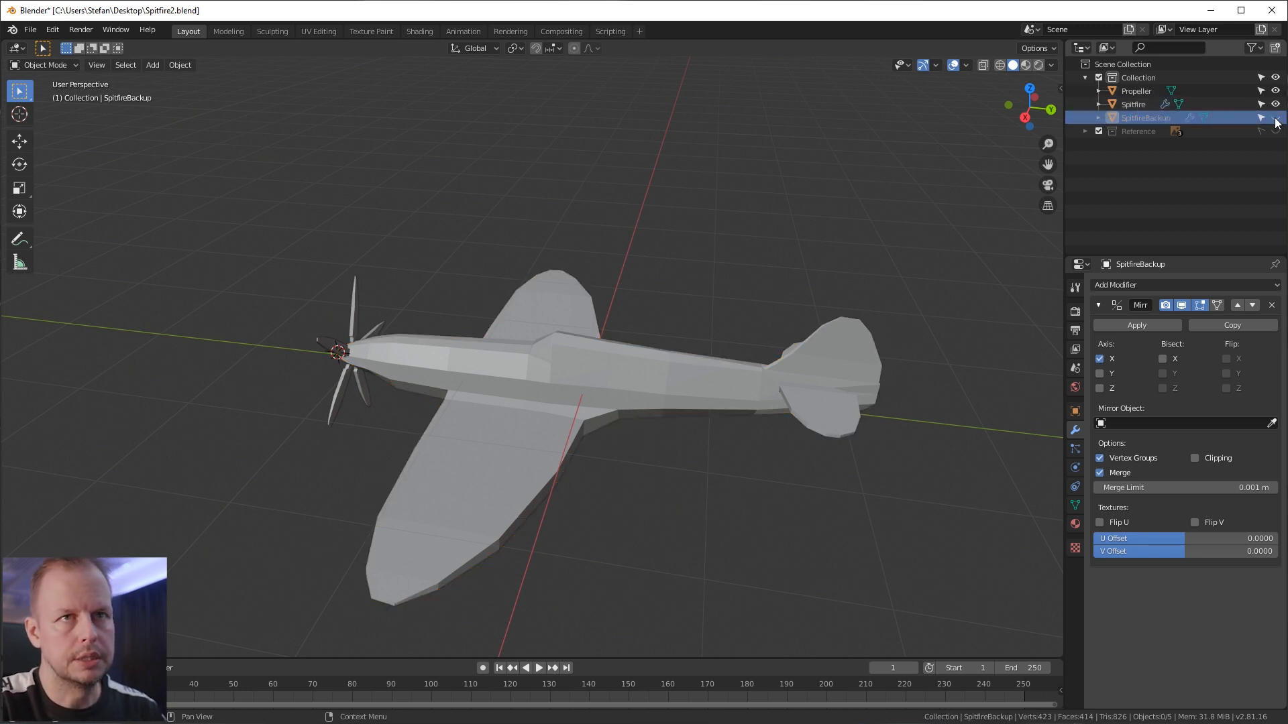
{"action": "middle_click_drag", "start_coordinate": [574, 312], "coordinate": [622, 314]}
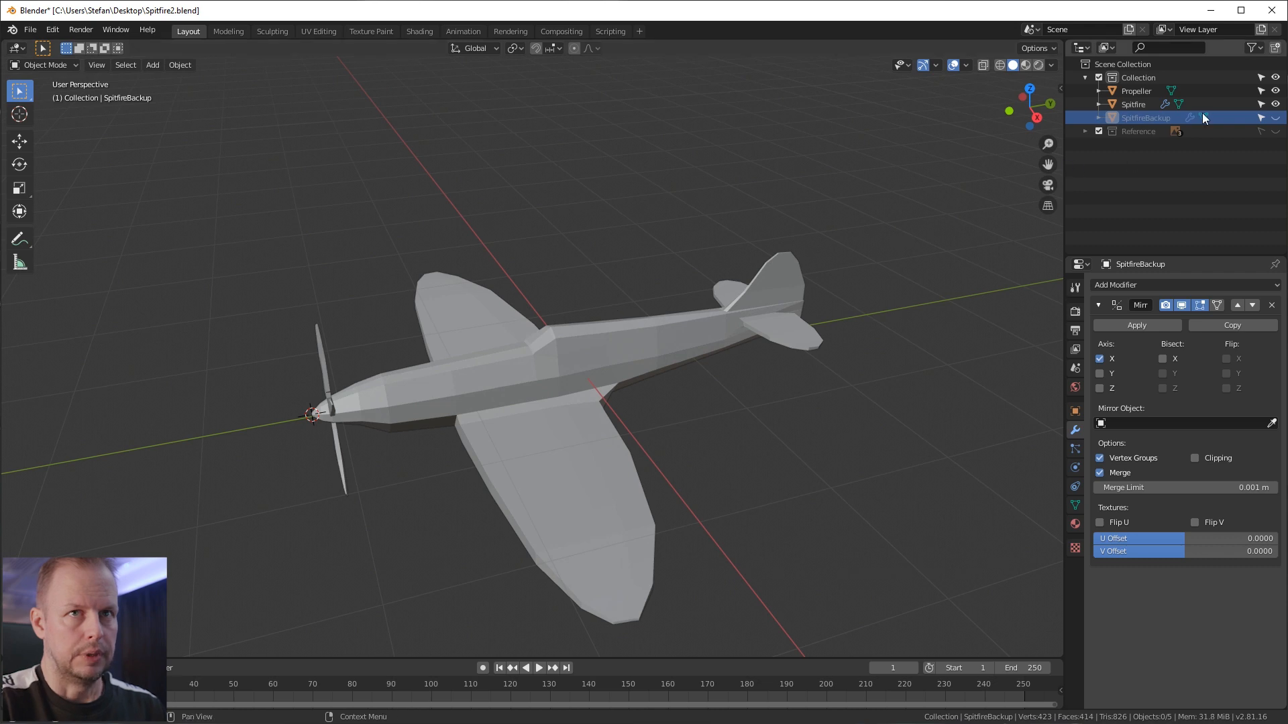
{"action": "scroll", "coordinate": [496, 398], "scroll_direction": "up", "scroll_amount": 3}
{"action": "left_click", "coordinate": [496, 392]}
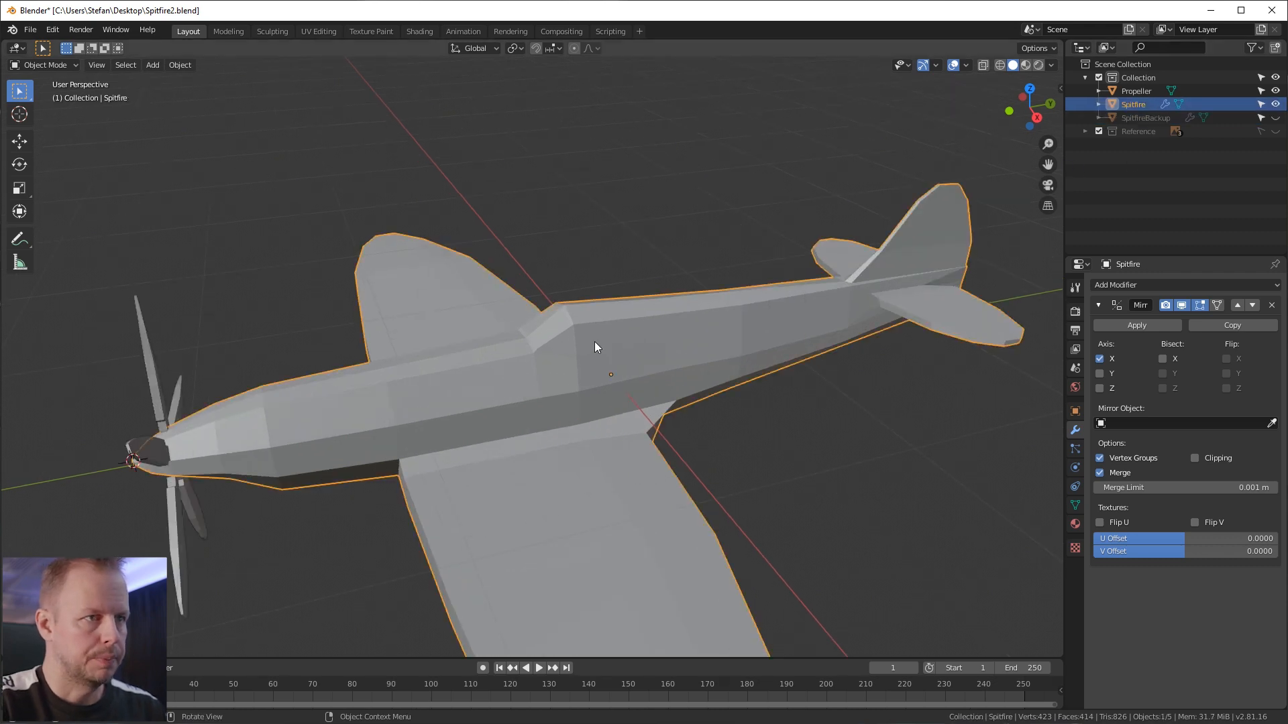
{"action": "middle_click_drag", "start_coordinate": [611, 344], "coordinate": [645, 349]}
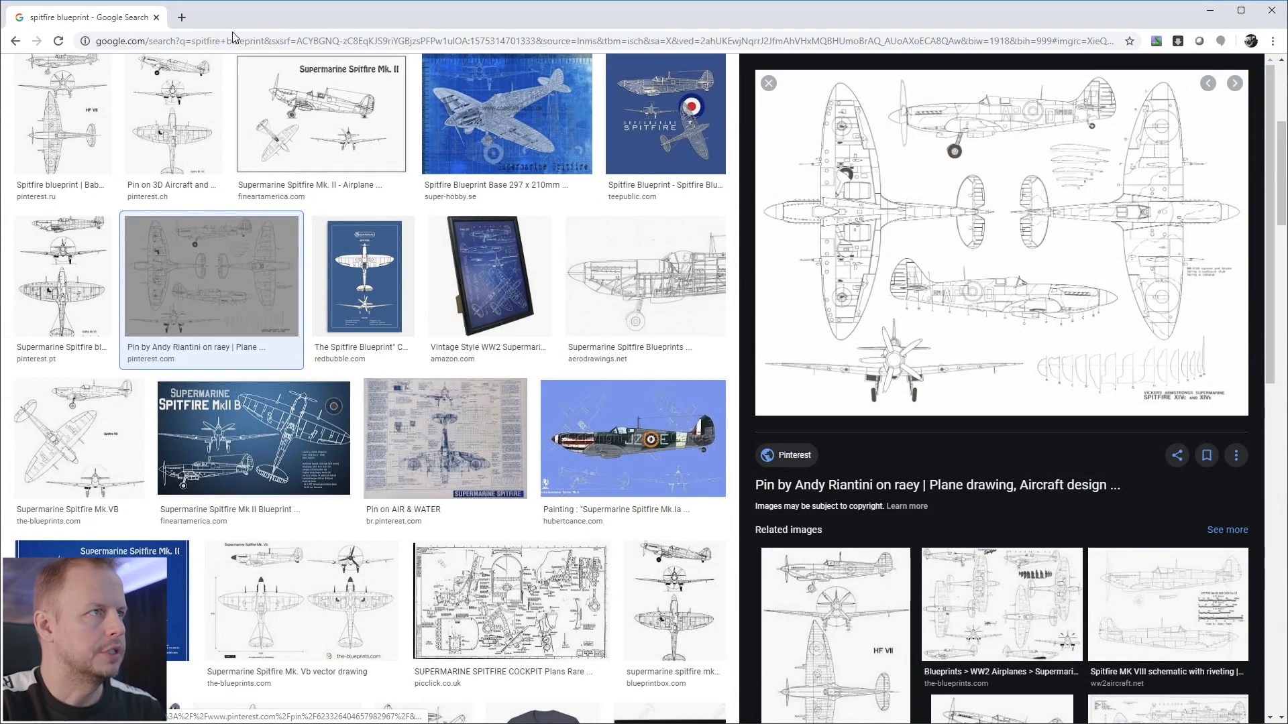
Step: Switch to Chrome, search Google Images for "spitfire" and examine the Mk.VB and FlightLine Mk.IX pictures for the paint colors
{"action": "scroll", "coordinate": [337, 176], "scroll_direction": "up", "scroll_amount": 5}
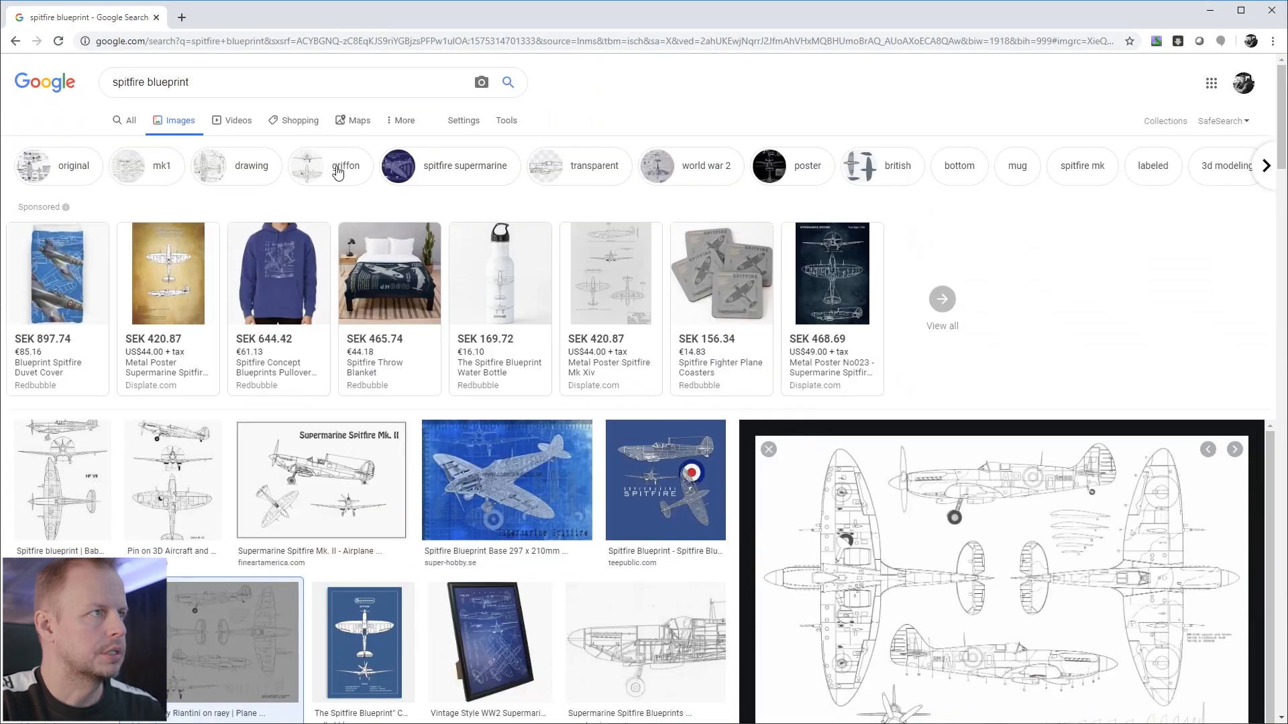
{"action": "double_click", "coordinate": [169, 82]}
{"action": "key", "text": "BackSpace"}
{"action": "key", "text": "Return"}
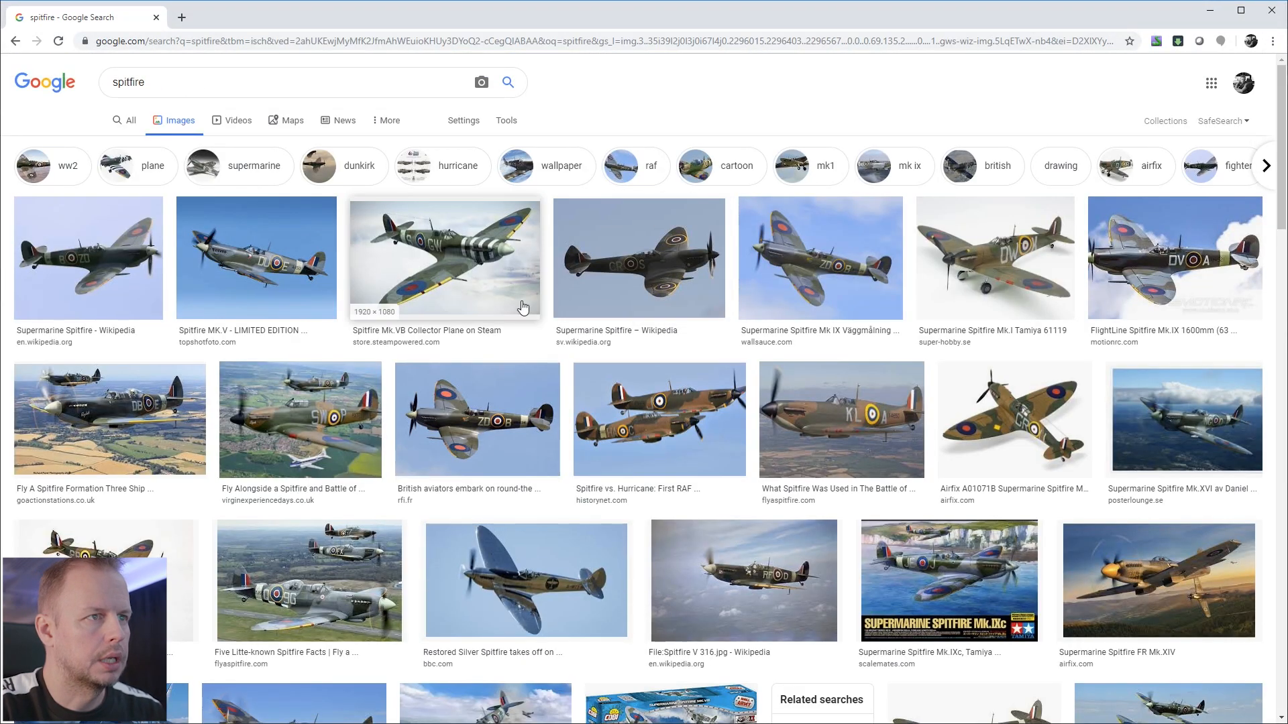
{"action": "left_click", "coordinate": [466, 268]}
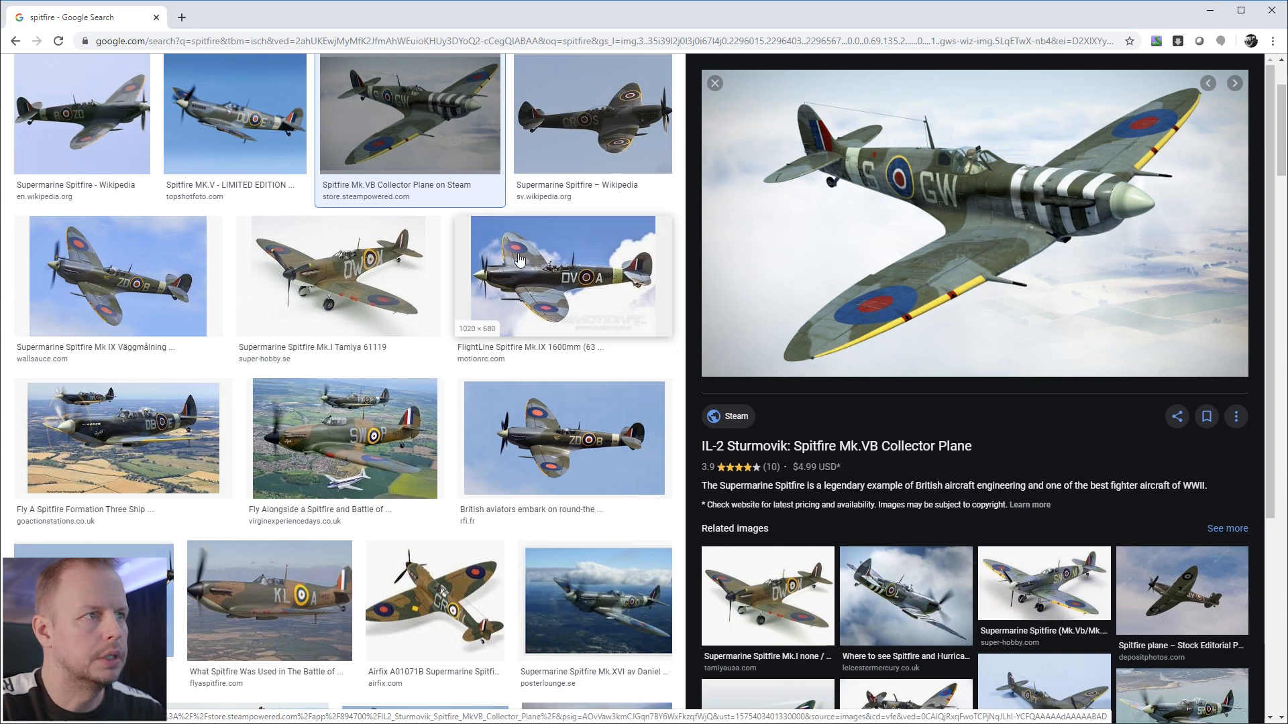
{"action": "left_click", "coordinate": [625, 288]}
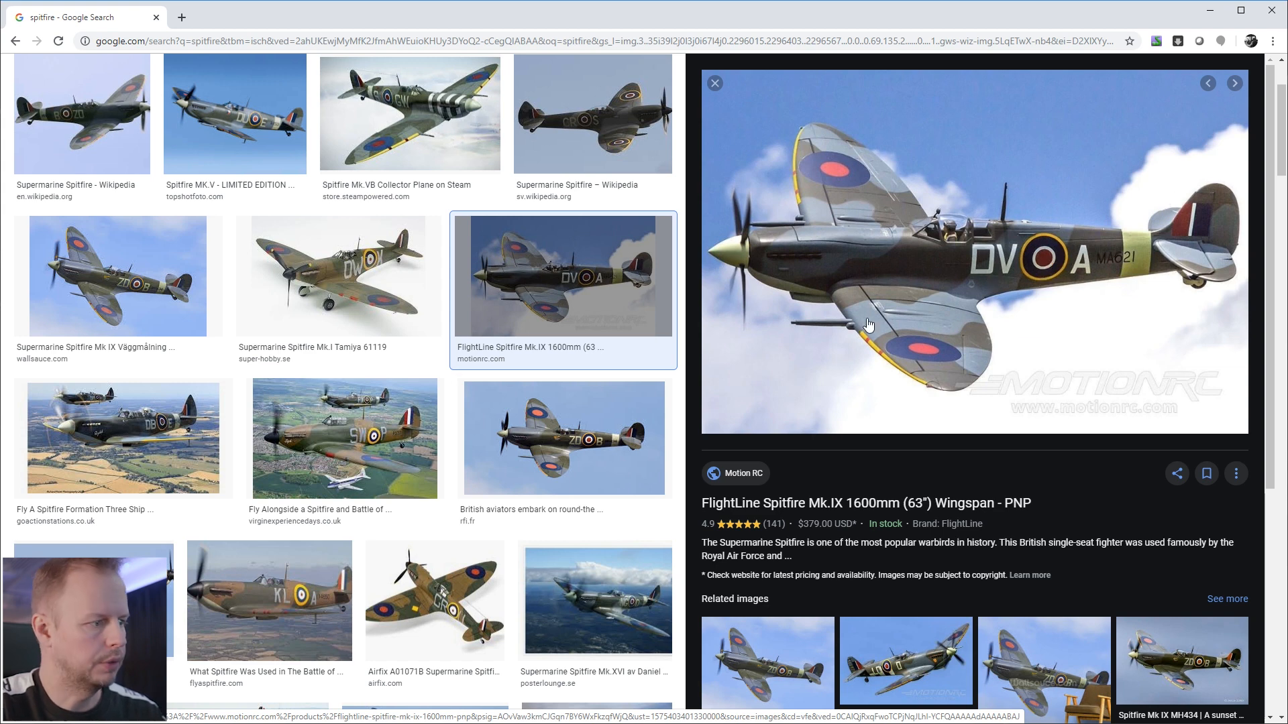
Step: Open pixilart.com in a new browser tab and start its drawing editor
{"action": "left_click", "coordinate": [182, 17]}
{"action": "type", "text": "pi"}
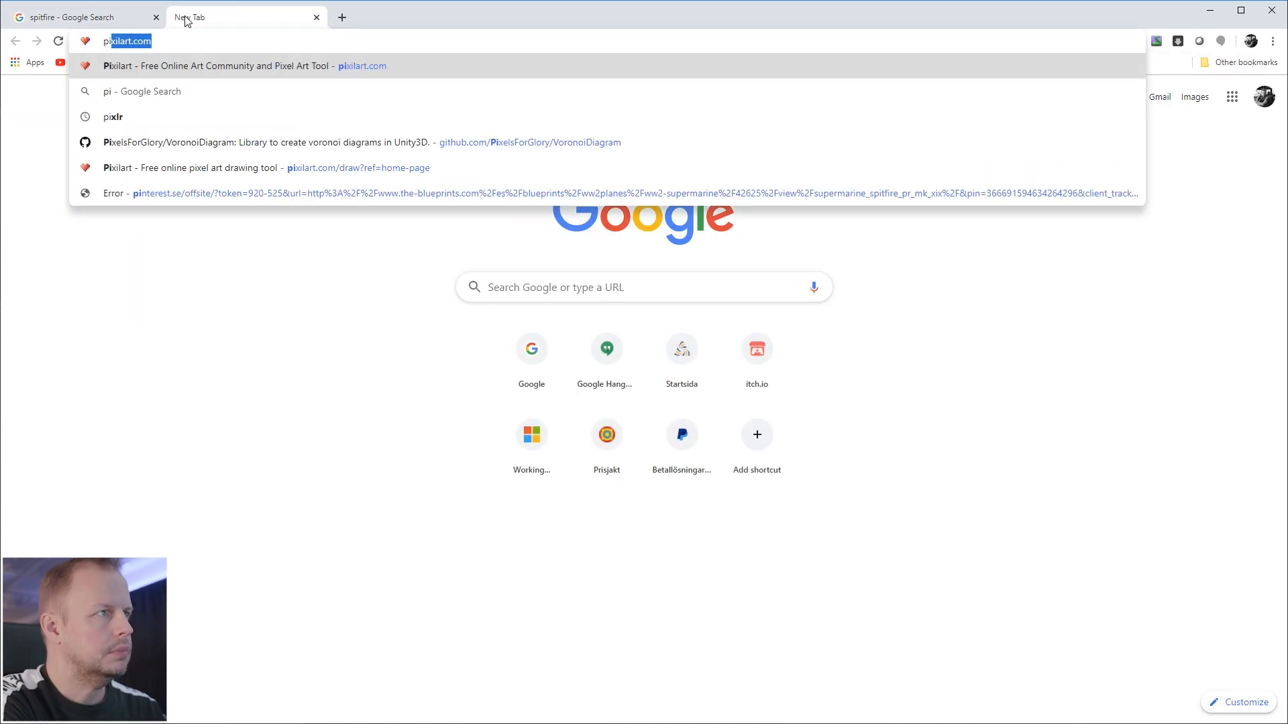
{"action": "key", "text": "Return"}
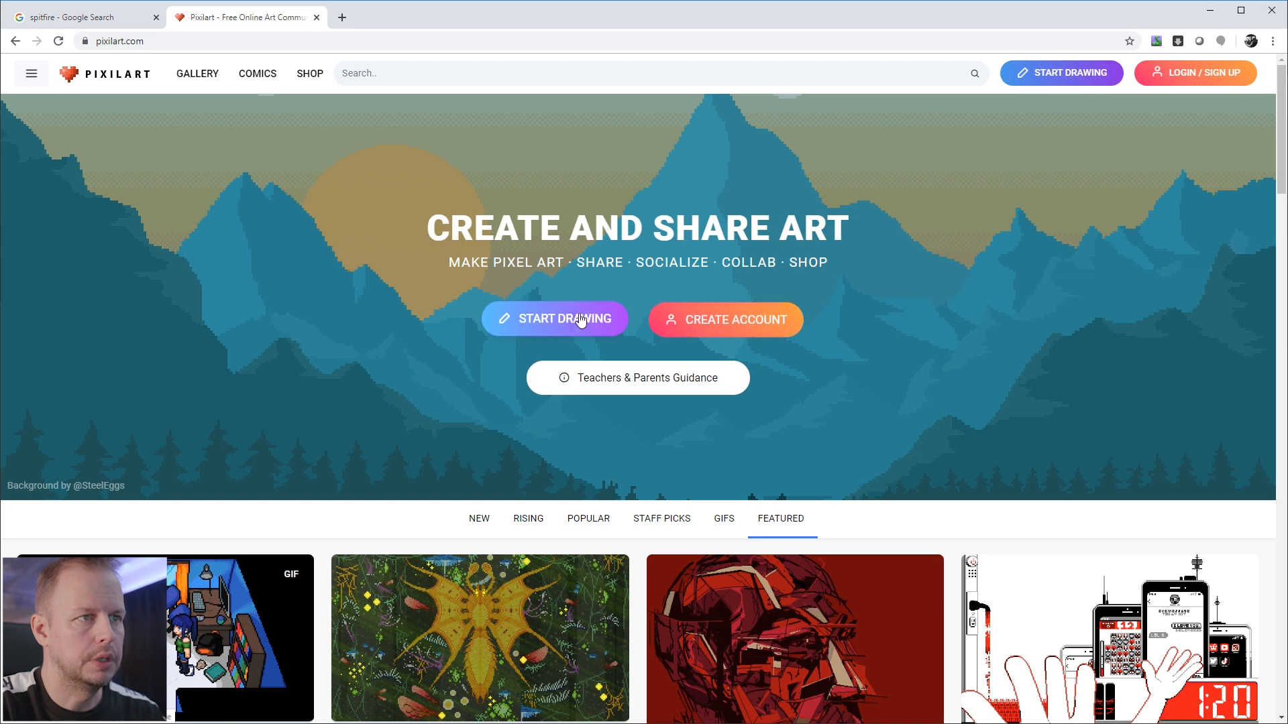
{"action": "left_click", "coordinate": [616, 317]}
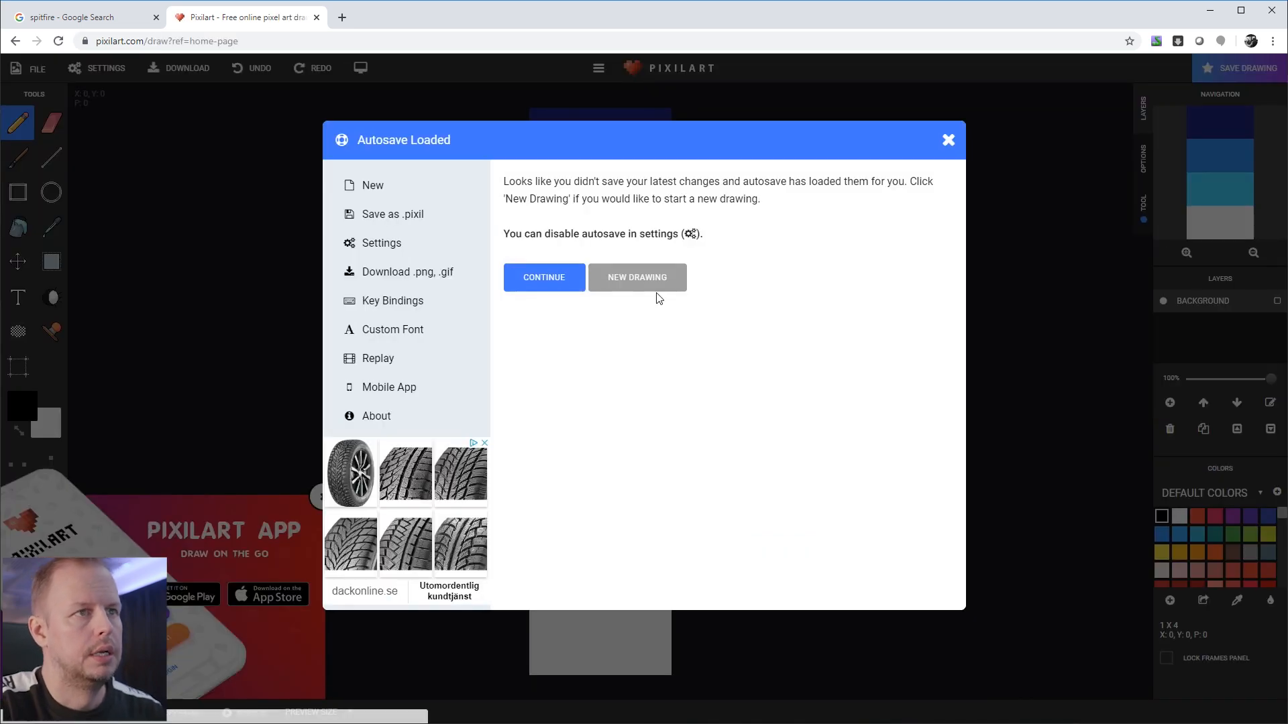
Step: Start a new drawing 4 px wide and 4 px high, discarding the autosaved one
{"action": "left_click", "coordinate": [657, 282]}
{"action": "type", "text": "4"}
{"action": "key", "text": "Tab"}
{"action": "left_click", "coordinate": [757, 539]}
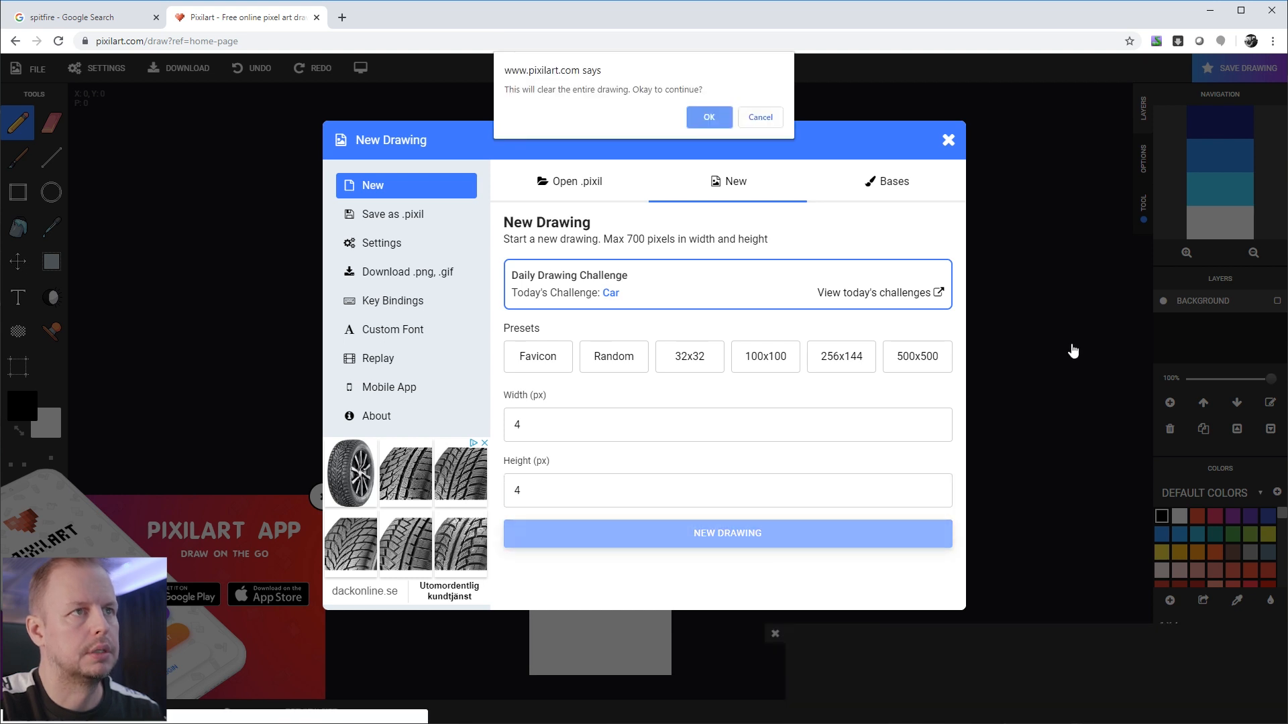
{"action": "left_click", "coordinate": [712, 119]}
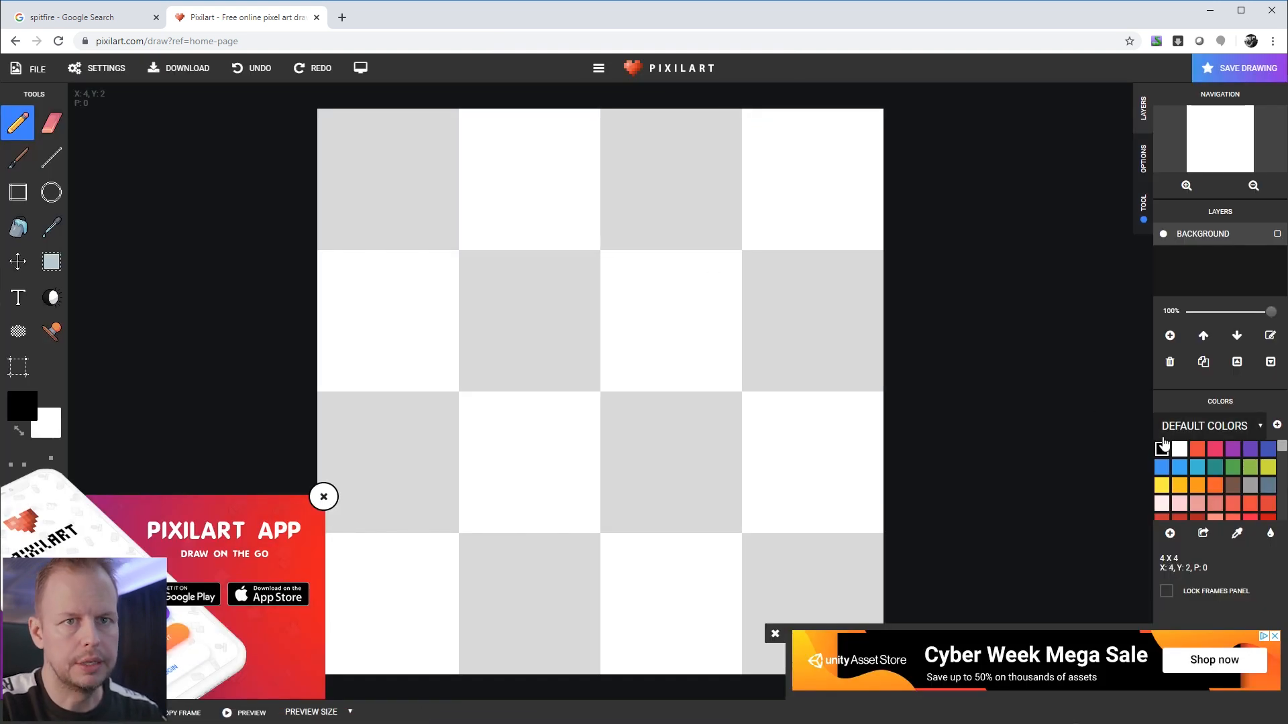
Step: Paint the first pixel of the top row grey and the second one blue-grey 607d8b
{"action": "left_click", "coordinate": [1250, 486]}
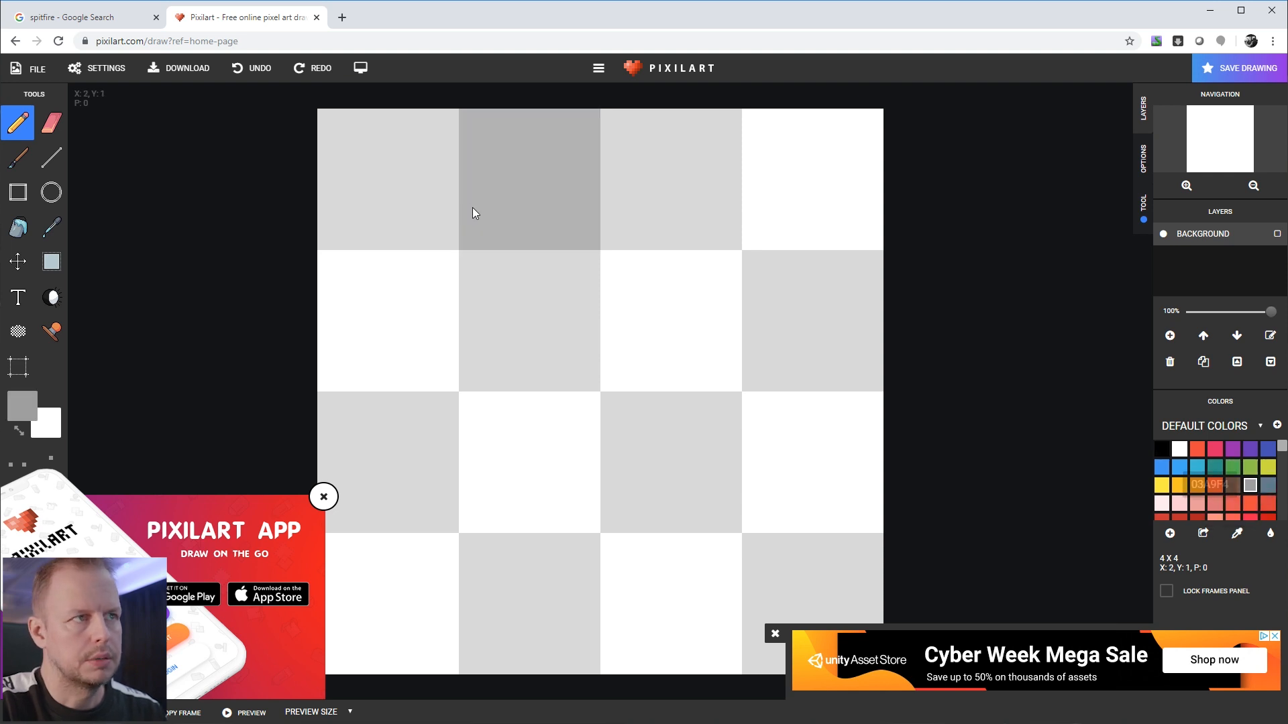
{"action": "left_click", "coordinate": [396, 182]}
{"action": "left_click", "coordinate": [1268, 486]}
{"action": "left_click", "coordinate": [573, 224]}
Step: Paint the third pixel of the top row a dark blue-grey, a few shades darker than 607d8b
{"action": "scroll", "coordinate": [1216, 522], "scroll_direction": "down", "scroll_amount": 10}
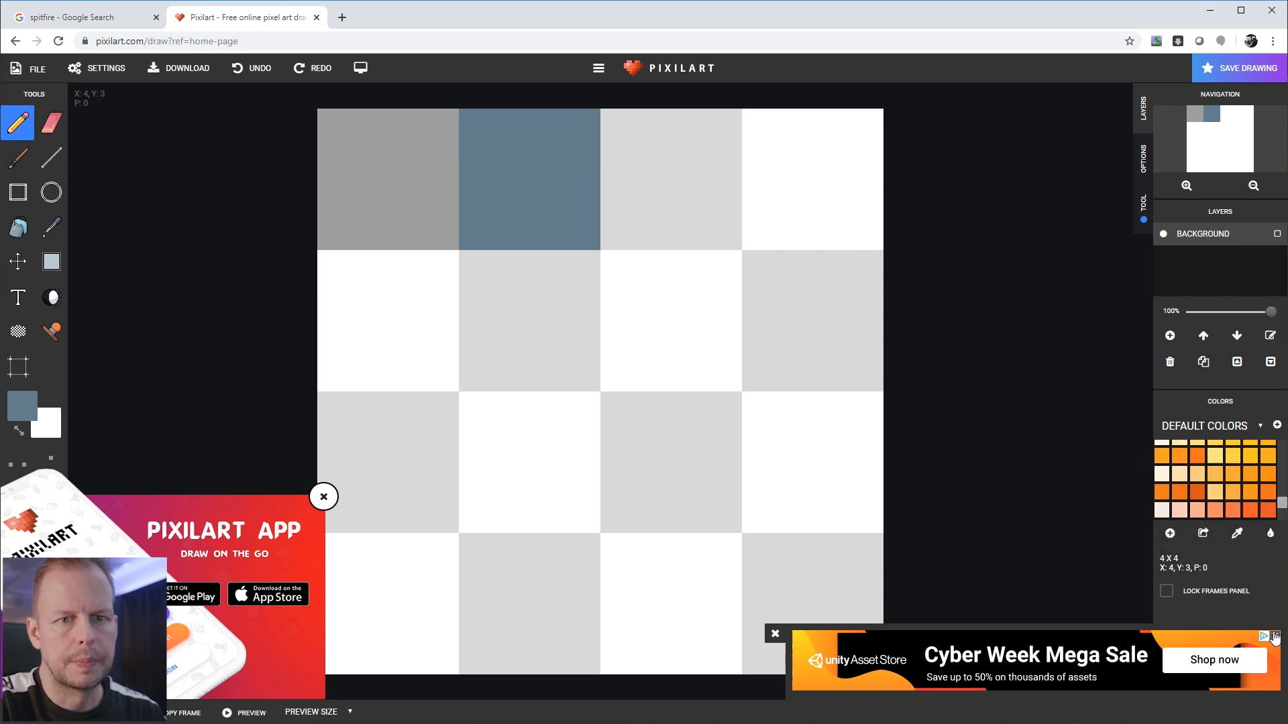
{"action": "scroll", "coordinate": [1248, 494], "scroll_direction": "down", "scroll_amount": 4}
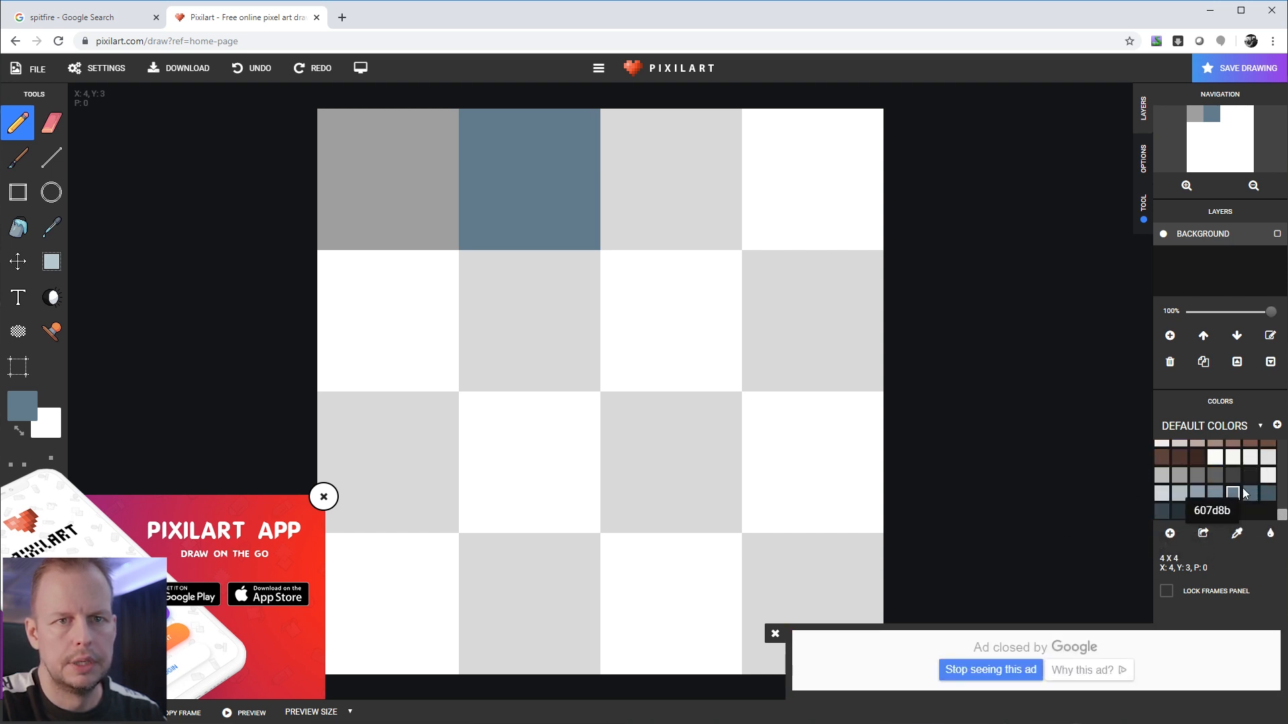
{"action": "scroll", "coordinate": [1255, 493], "scroll_direction": "up", "scroll_amount": 3}
{"action": "scroll", "coordinate": [1255, 493], "scroll_direction": "down", "scroll_amount": 3}
{"action": "left_click", "coordinate": [1268, 493]}
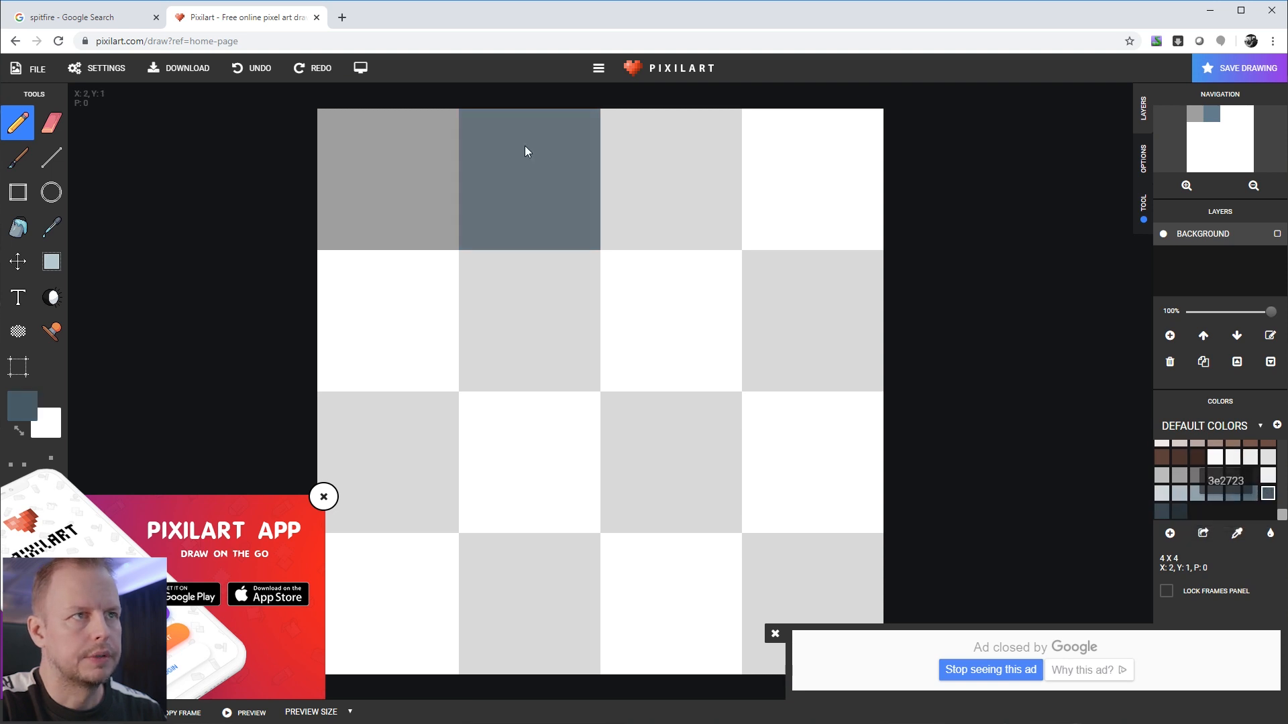
{"action": "left_click", "coordinate": [671, 179]}
Step: Paint the fourth pixel of the top row dark teal and the first pixel of the second row an even darker green
{"action": "scroll", "coordinate": [1254, 496], "scroll_direction": "up", "scroll_amount": 6}
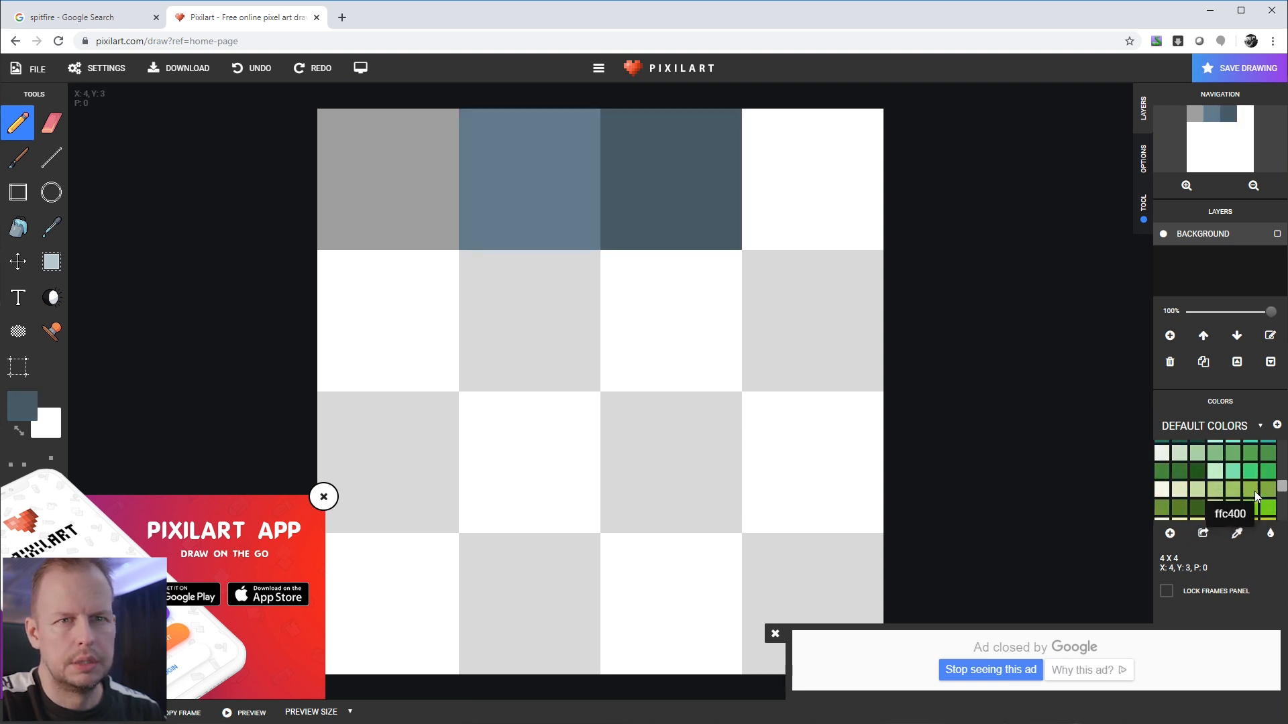
{"action": "scroll", "coordinate": [1253, 495], "scroll_direction": "down", "scroll_amount": 2}
{"action": "scroll", "coordinate": [1257, 494], "scroll_direction": "up", "scroll_amount": 5}
{"action": "scroll", "coordinate": [1259, 494], "scroll_direction": "down", "scroll_amount": 2}
{"action": "scroll", "coordinate": [1256, 491], "scroll_direction": "up", "scroll_amount": 1}
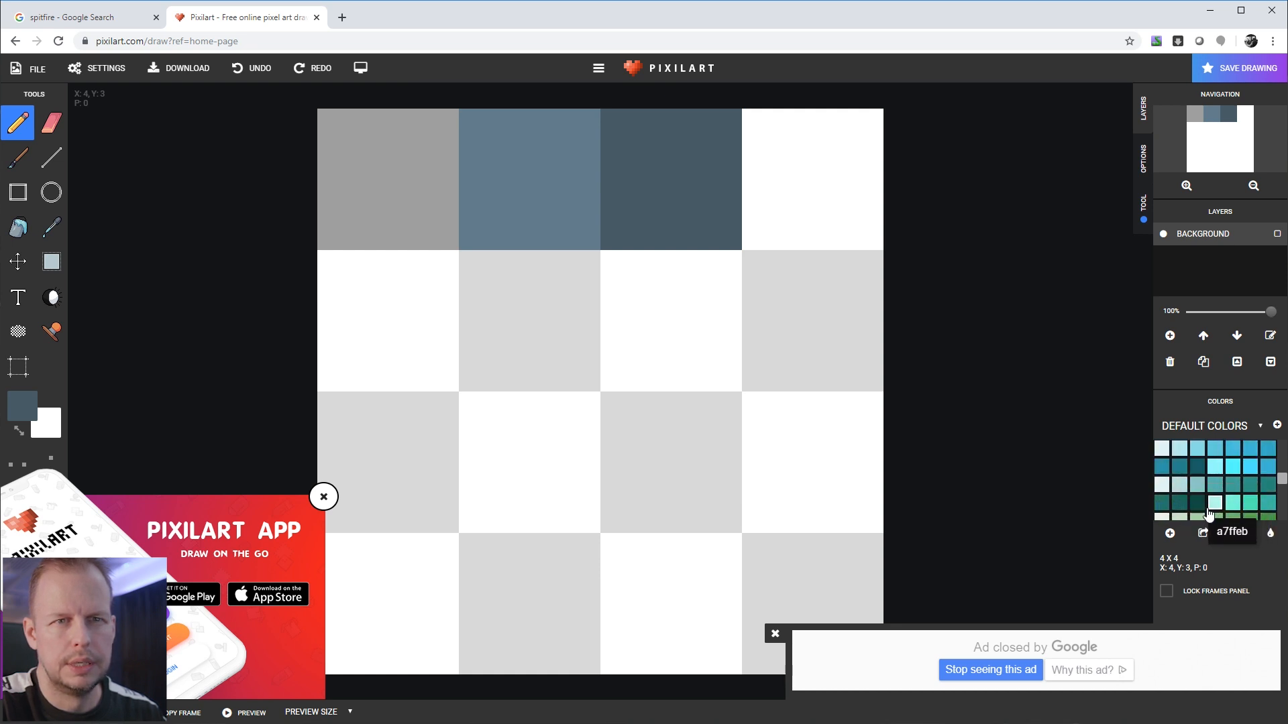
{"action": "left_click", "coordinate": [1179, 502]}
{"action": "left_click", "coordinate": [811, 179]}
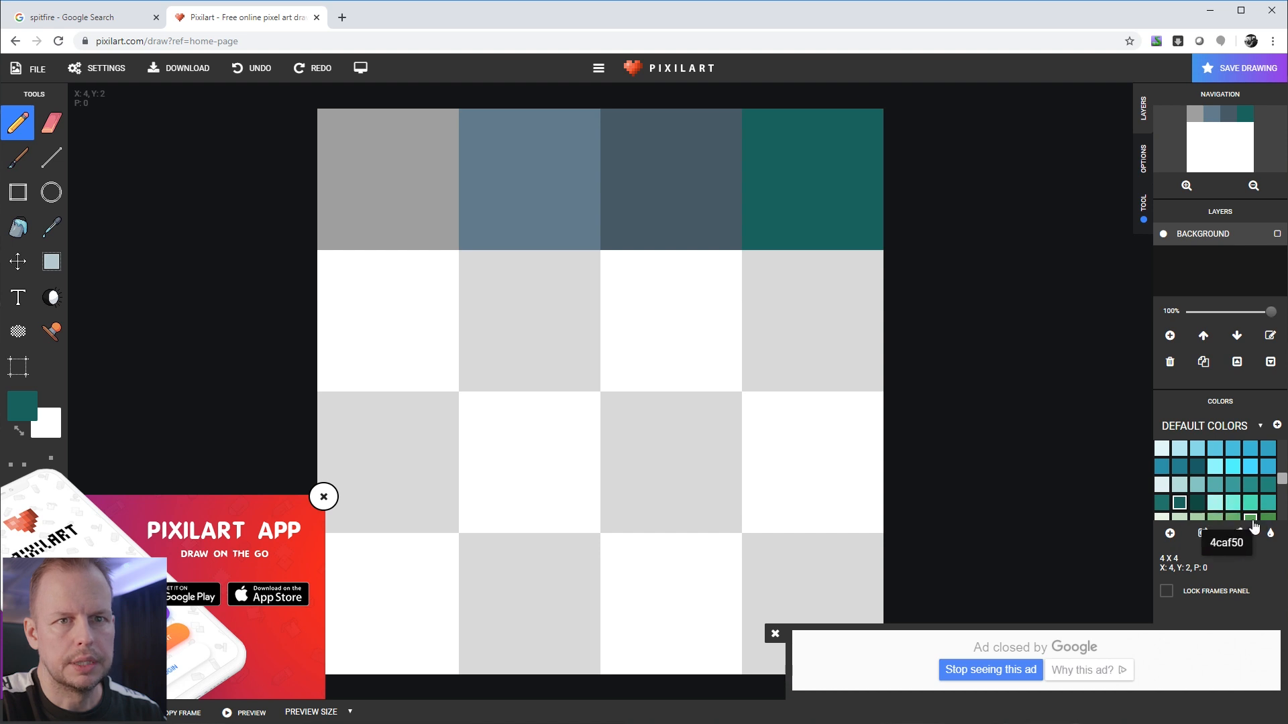
{"action": "left_click", "coordinate": [1198, 508]}
{"action": "left_click", "coordinate": [396, 321]}
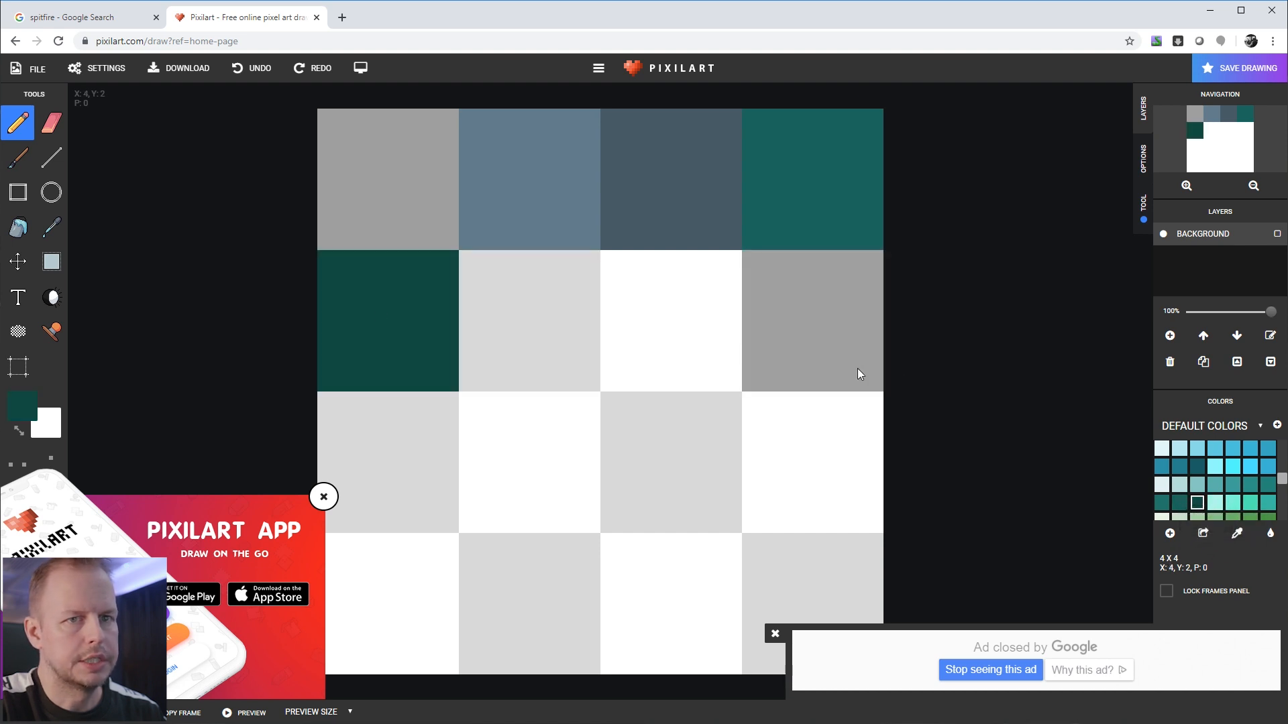
Step: Paint the second pixel of the second row white and the third one black
{"action": "scroll", "coordinate": [1248, 482], "scroll_direction": "down", "scroll_amount": 2}
{"action": "scroll", "coordinate": [1247, 481], "scroll_direction": "up", "scroll_amount": 6}
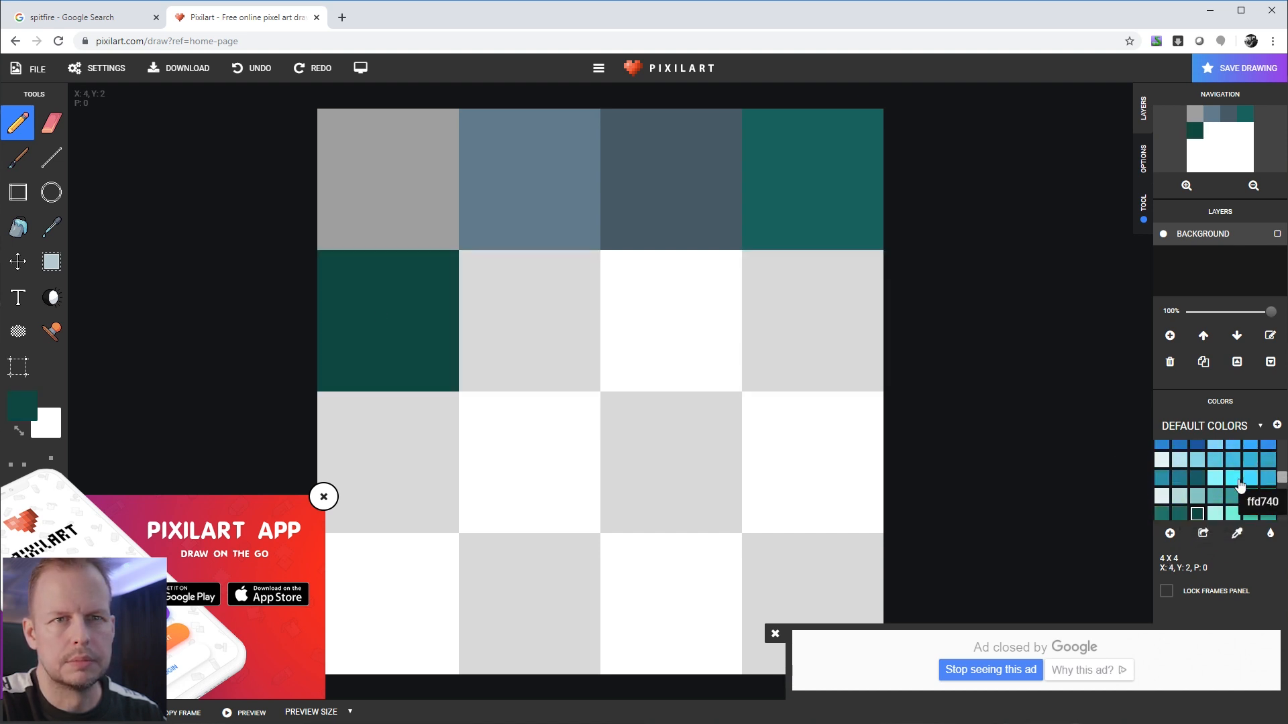
{"action": "scroll", "coordinate": [1246, 473], "scroll_direction": "up", "scroll_amount": 4}
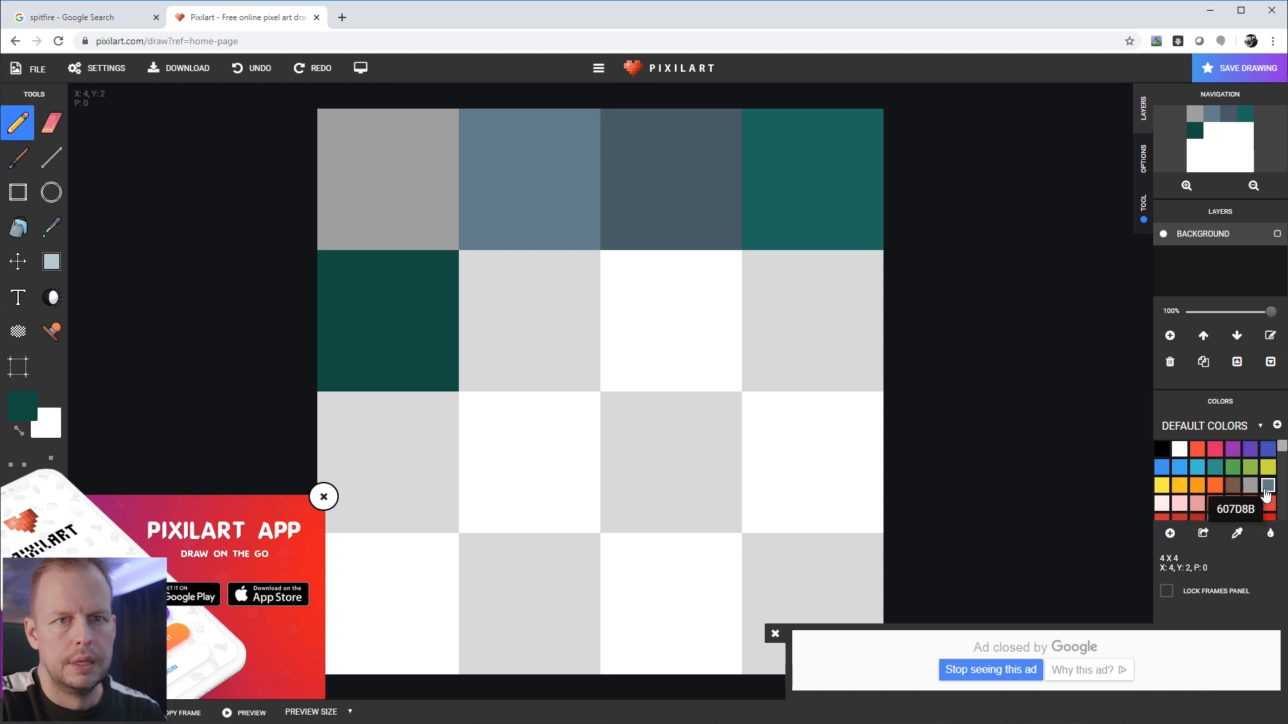
{"action": "scroll", "coordinate": [1232, 484], "scroll_direction": "down", "scroll_amount": 4}
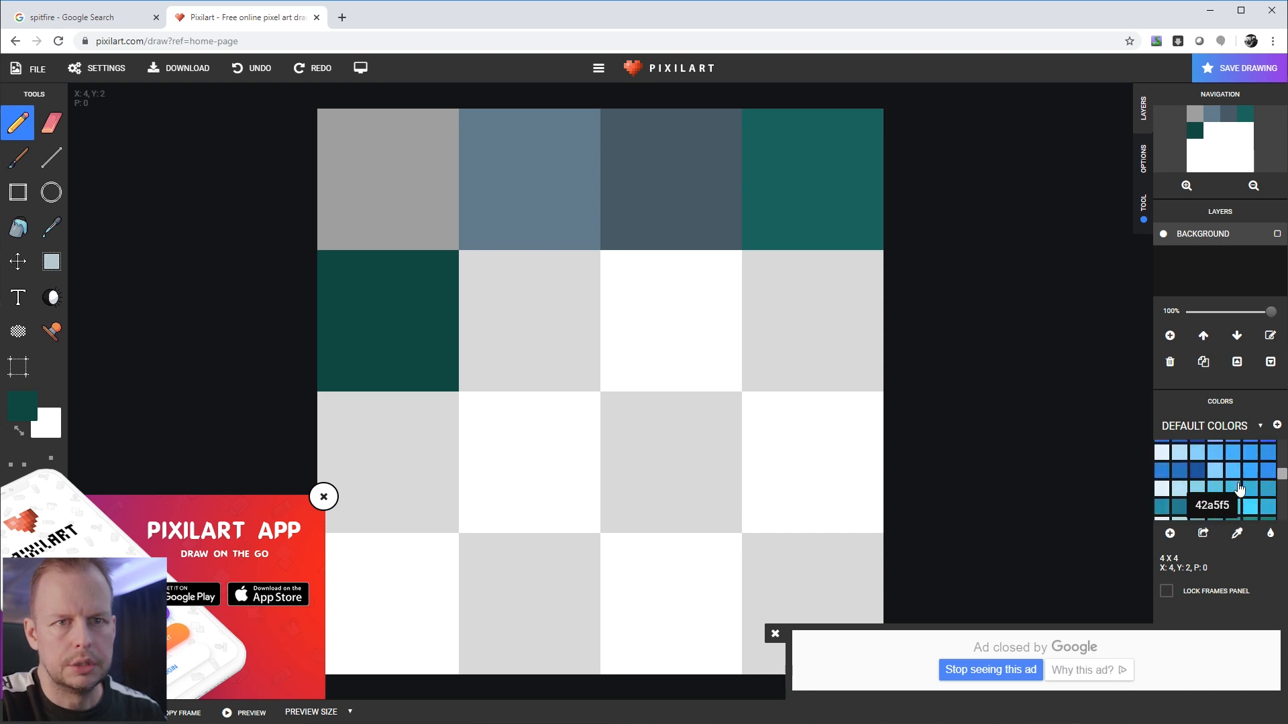
{"action": "scroll", "coordinate": [1187, 477], "scroll_direction": "up", "scroll_amount": 4}
{"action": "left_click", "coordinate": [1179, 448]}
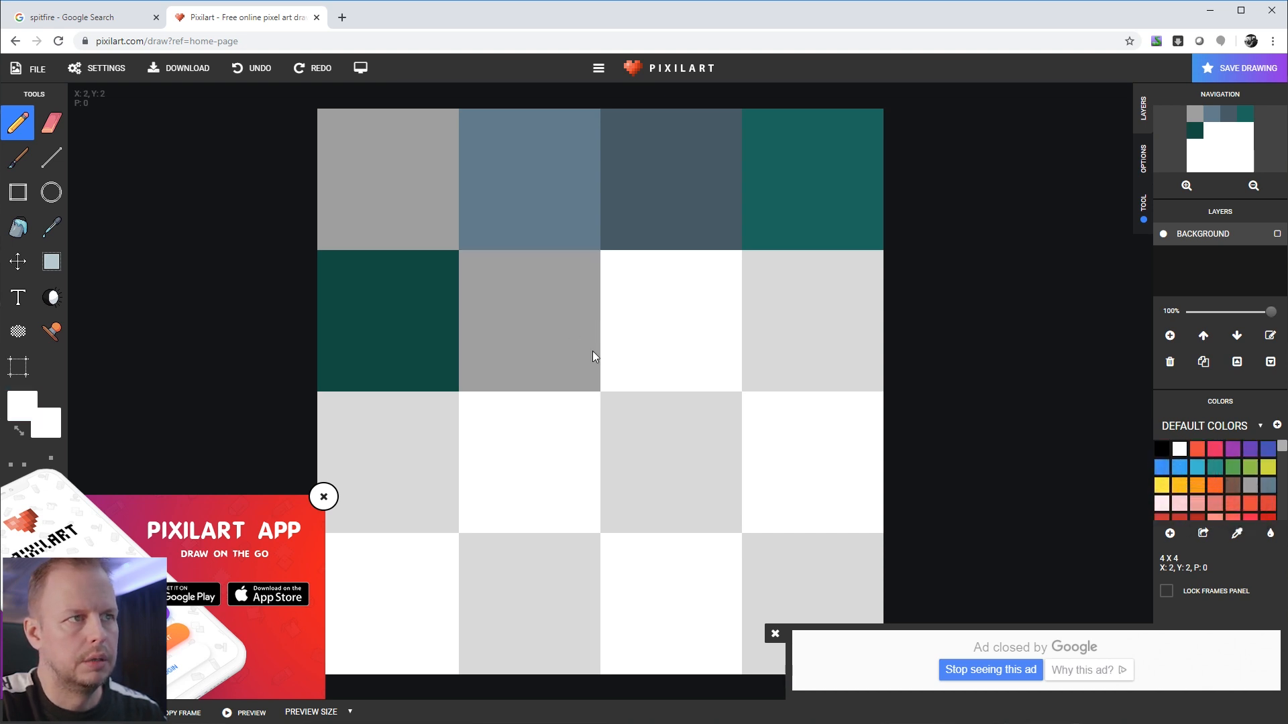
{"action": "left_click", "coordinate": [504, 317]}
{"action": "left_click", "coordinate": [1166, 454]}
{"action": "left_click", "coordinate": [671, 321]}
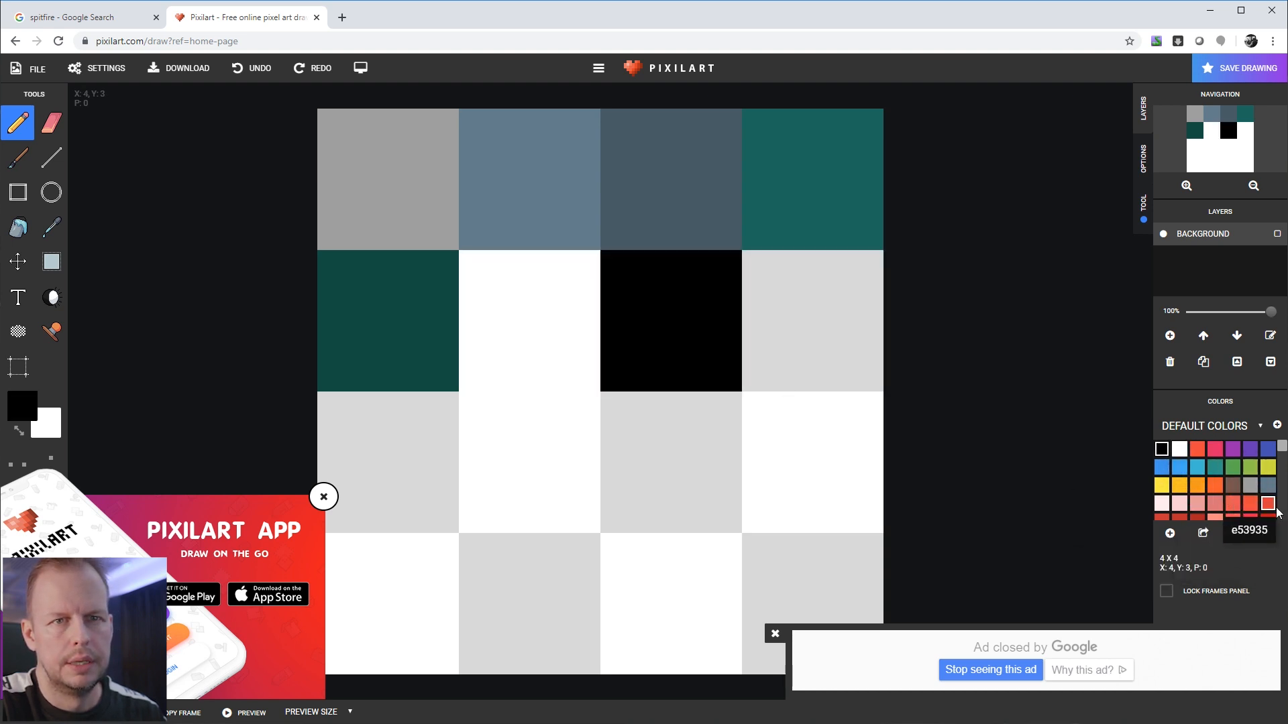
Step: Paint the last pixel of the second row red and the first pixel of the third row yellow
{"action": "scroll", "coordinate": [1242, 496], "scroll_direction": "down", "scroll_amount": 2}
{"action": "left_click", "coordinate": [1250, 454]}
{"action": "left_click", "coordinate": [812, 321]}
{"action": "scroll", "coordinate": [1214, 483], "scroll_direction": "up", "scroll_amount": 3}
{"action": "left_click", "coordinate": [1162, 485]}
{"action": "left_click", "coordinate": [388, 463]}
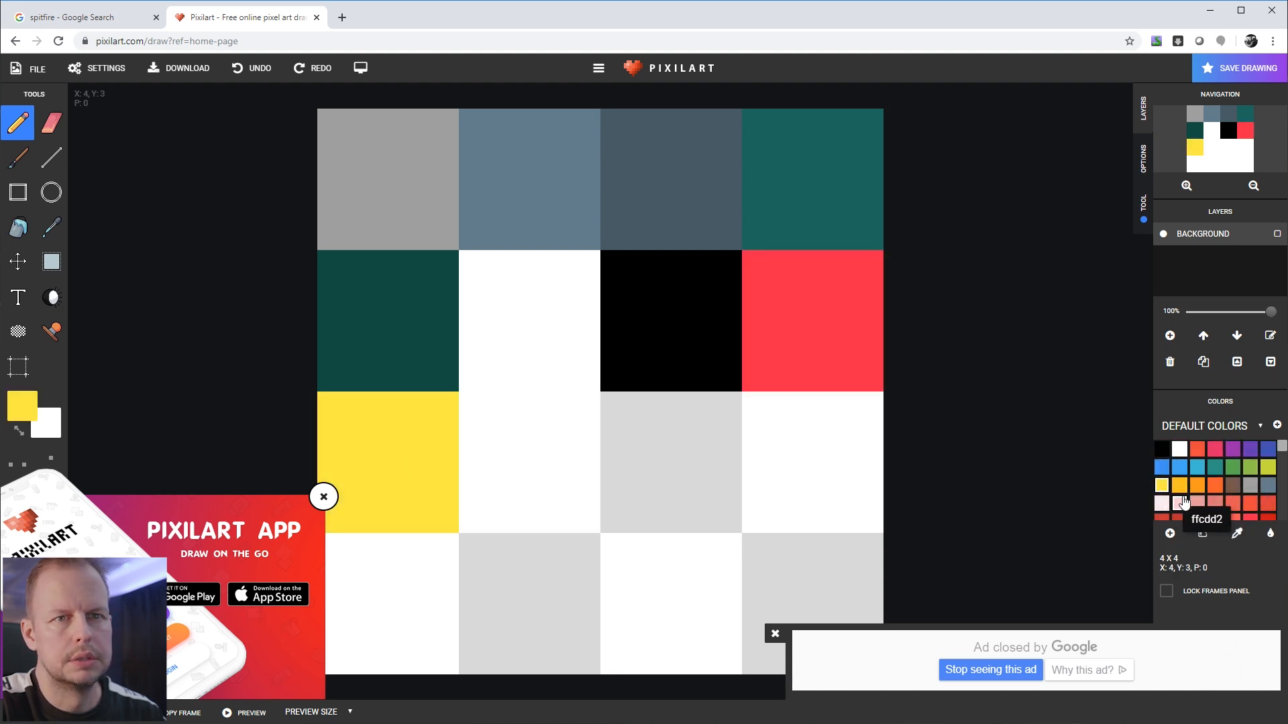
Step: Paint the remaining three pixels of the third row in progressively darker shades of blue, starting with light blue
{"action": "scroll", "coordinate": [1193, 479], "scroll_direction": "down", "scroll_amount": 3}
{"action": "scroll", "coordinate": [1192, 478], "scroll_direction": "down", "scroll_amount": 4}
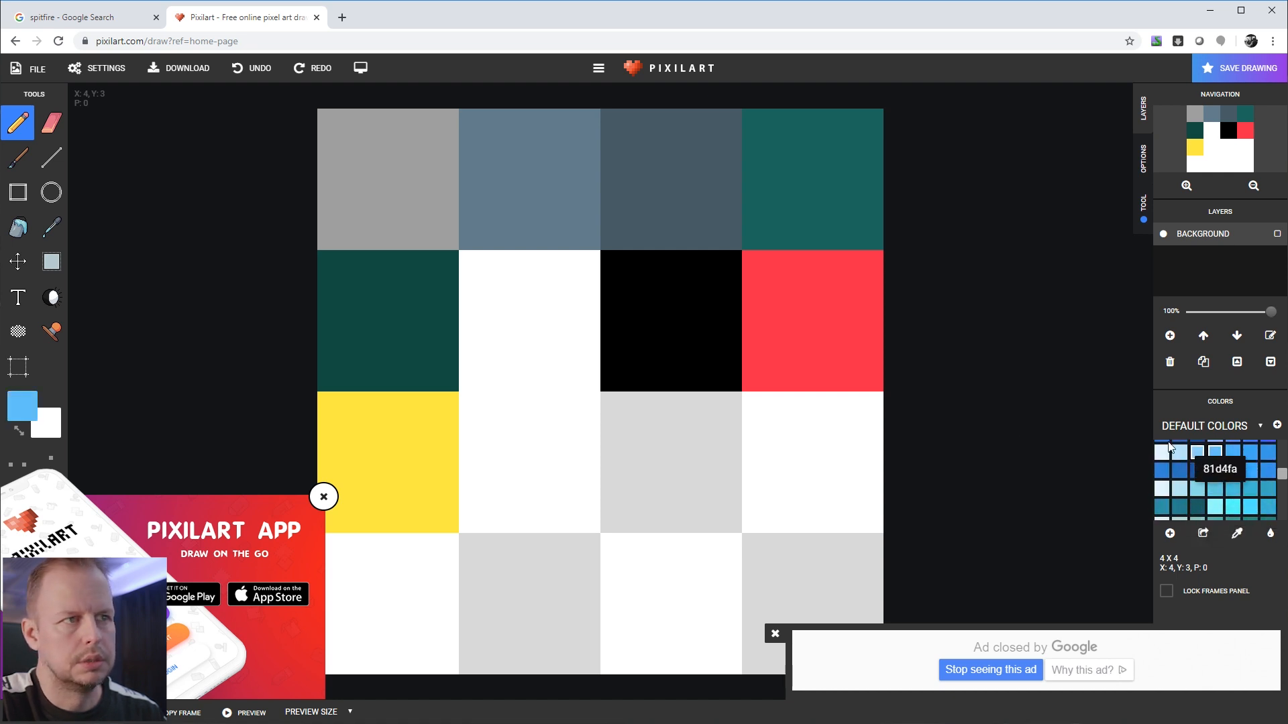
{"action": "left_click", "coordinate": [529, 463]}
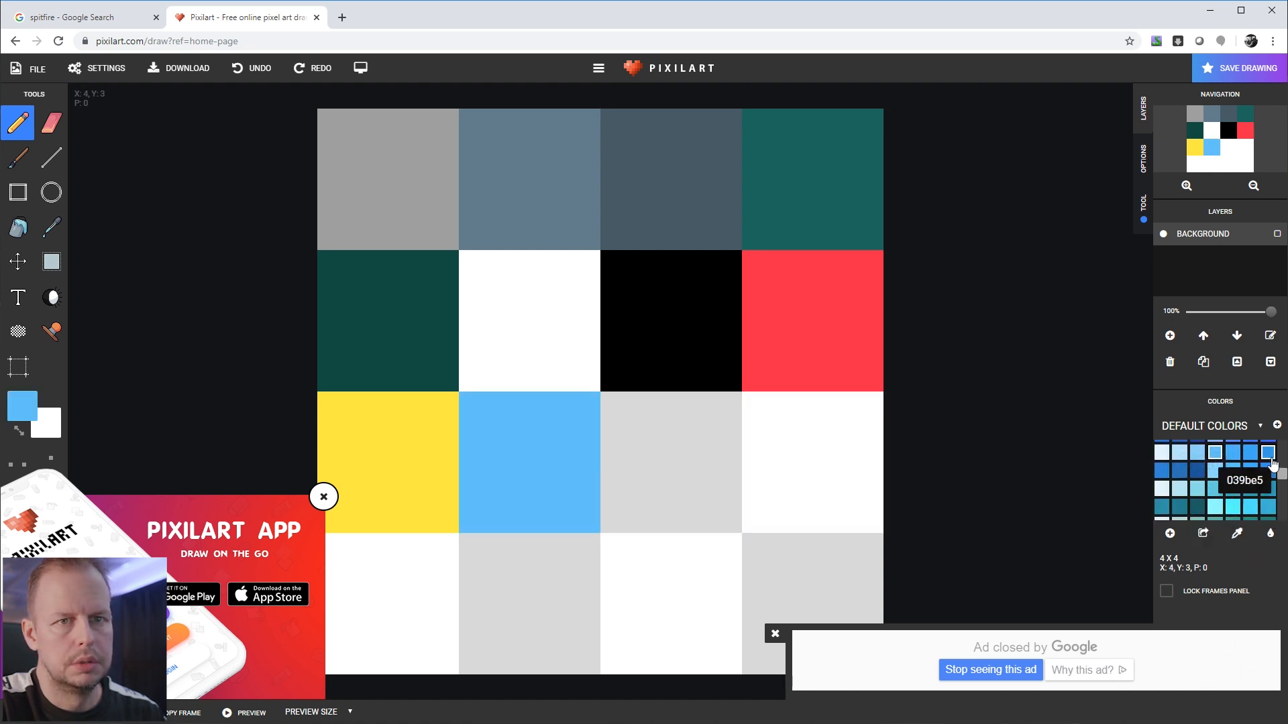
{"action": "left_click", "coordinate": [1162, 470]}
{"action": "left_click", "coordinate": [708, 466]}
{"action": "left_click", "coordinate": [752, 464]}
Step: Paint the first bottom-row pixel dark blue and the third and fourth ones in two very dark blue-grey shades
{"action": "left_click", "coordinate": [1197, 470]}
{"action": "left_click", "coordinate": [393, 601]}
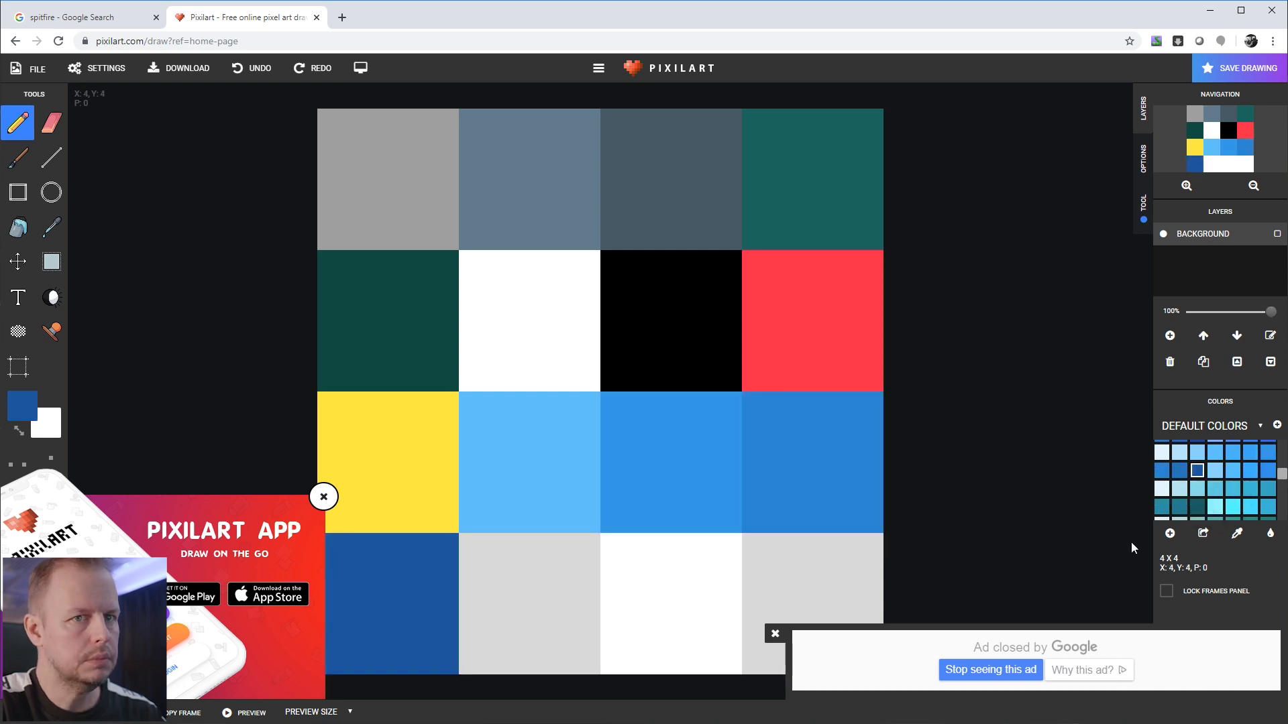
{"action": "scroll", "coordinate": [1216, 490], "scroll_direction": "down", "scroll_amount": 10}
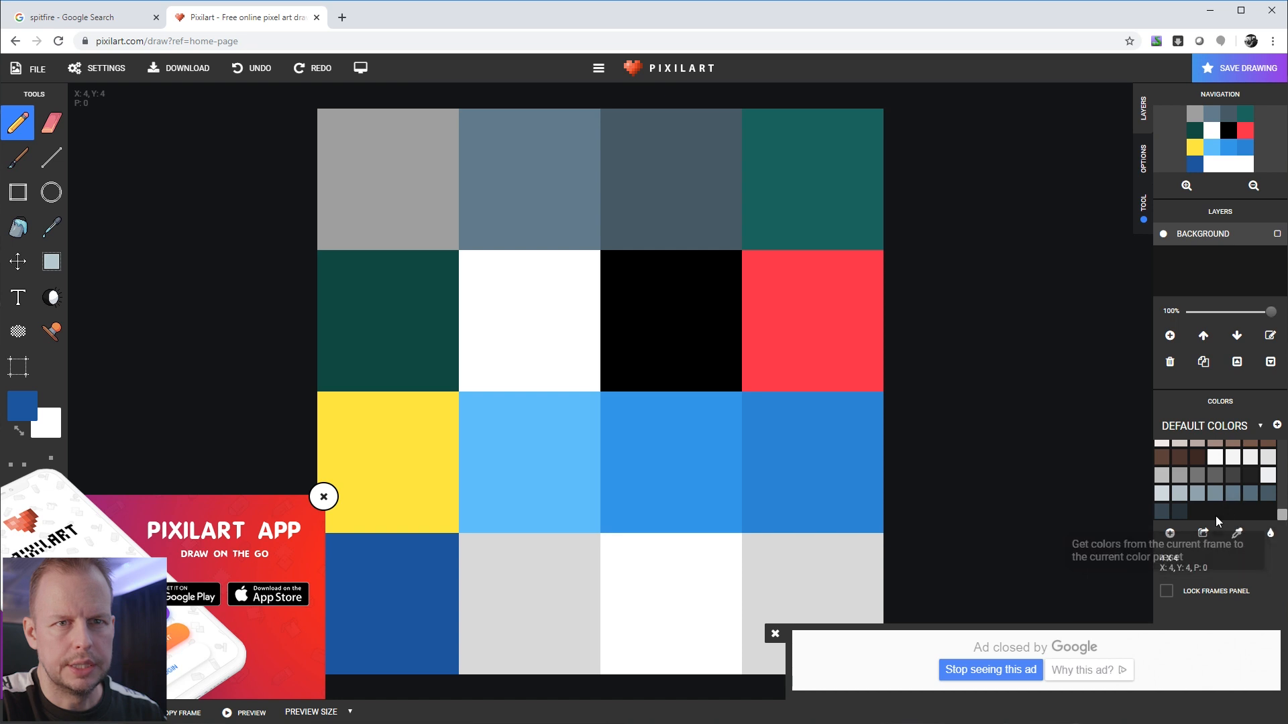
{"action": "left_click", "coordinate": [714, 596]}
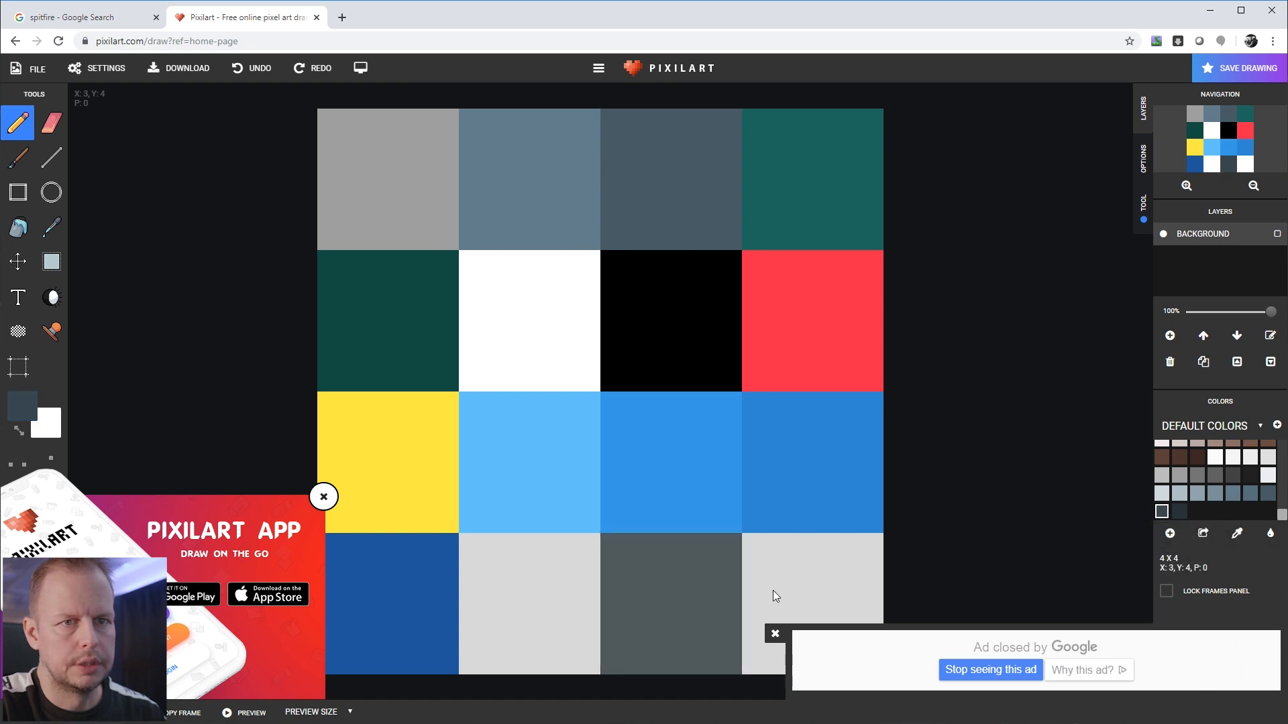
{"action": "left_click", "coordinate": [1179, 513]}
{"action": "left_click", "coordinate": [799, 590]}
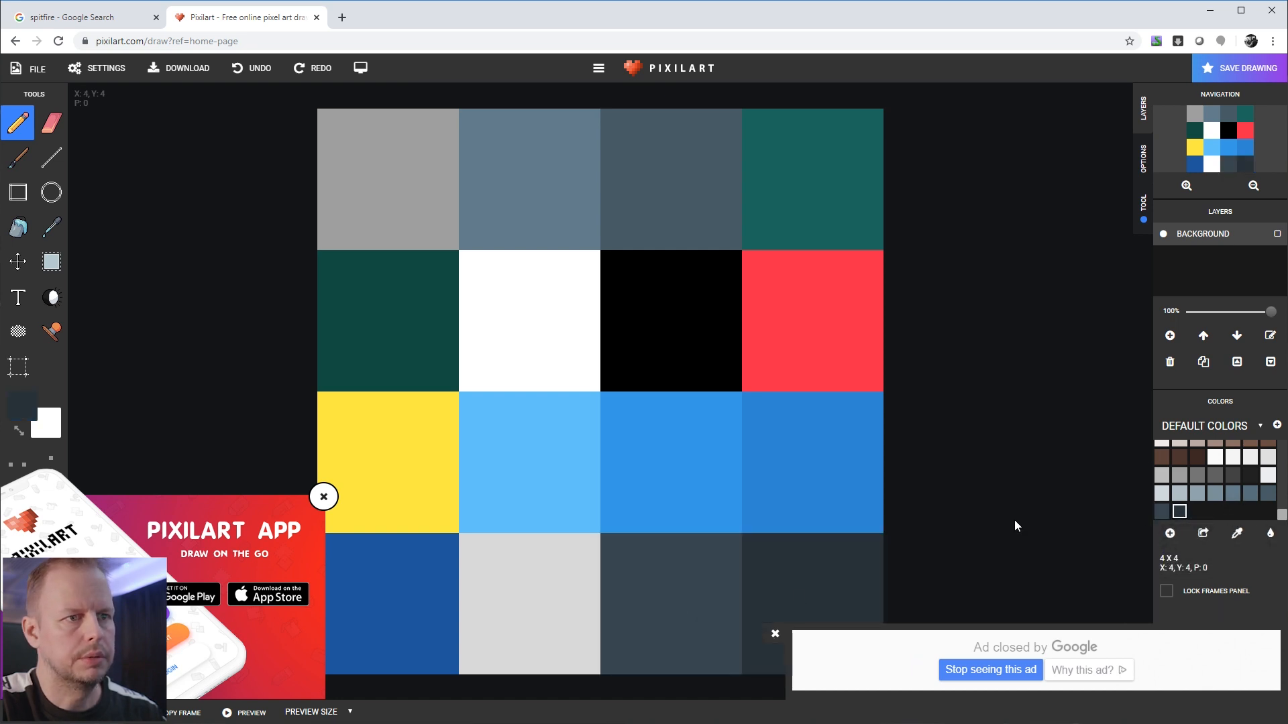
Step: Check the finished palette against the Spitfire pictures in the Google Images tab and return to the drawing
{"action": "left_click", "coordinate": [89, 15]}
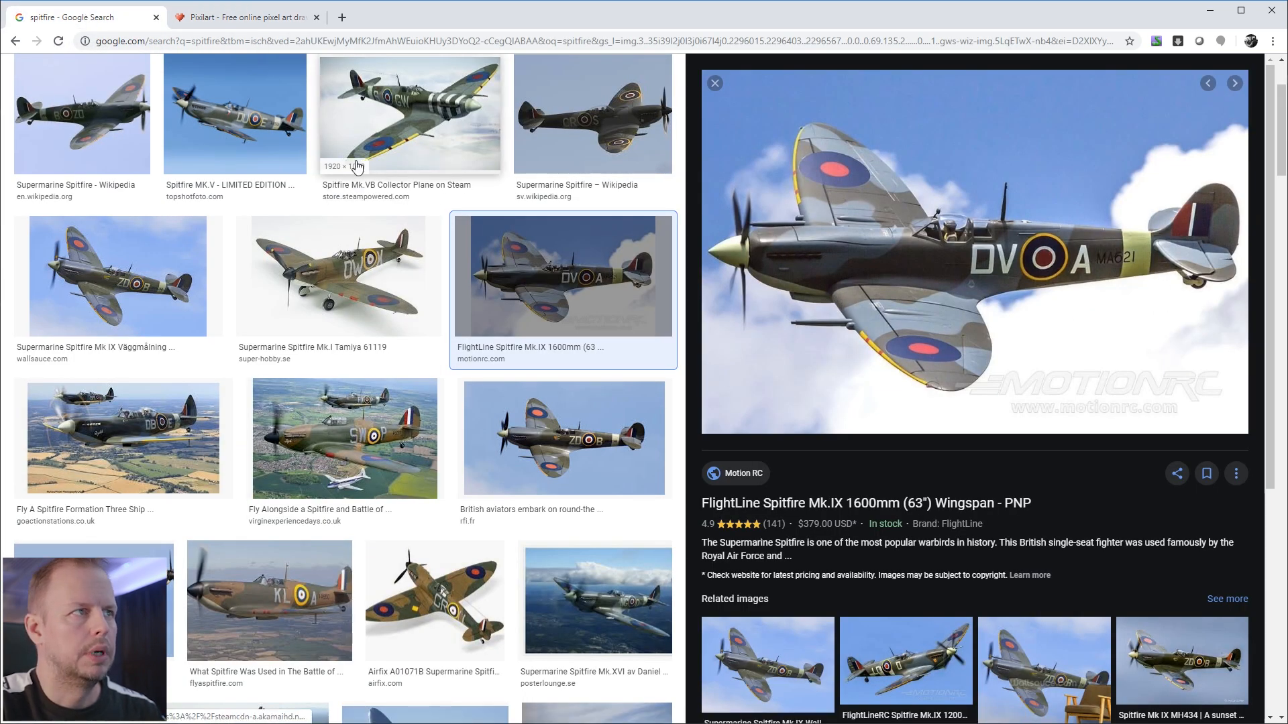
{"action": "left_click", "coordinate": [242, 17]}
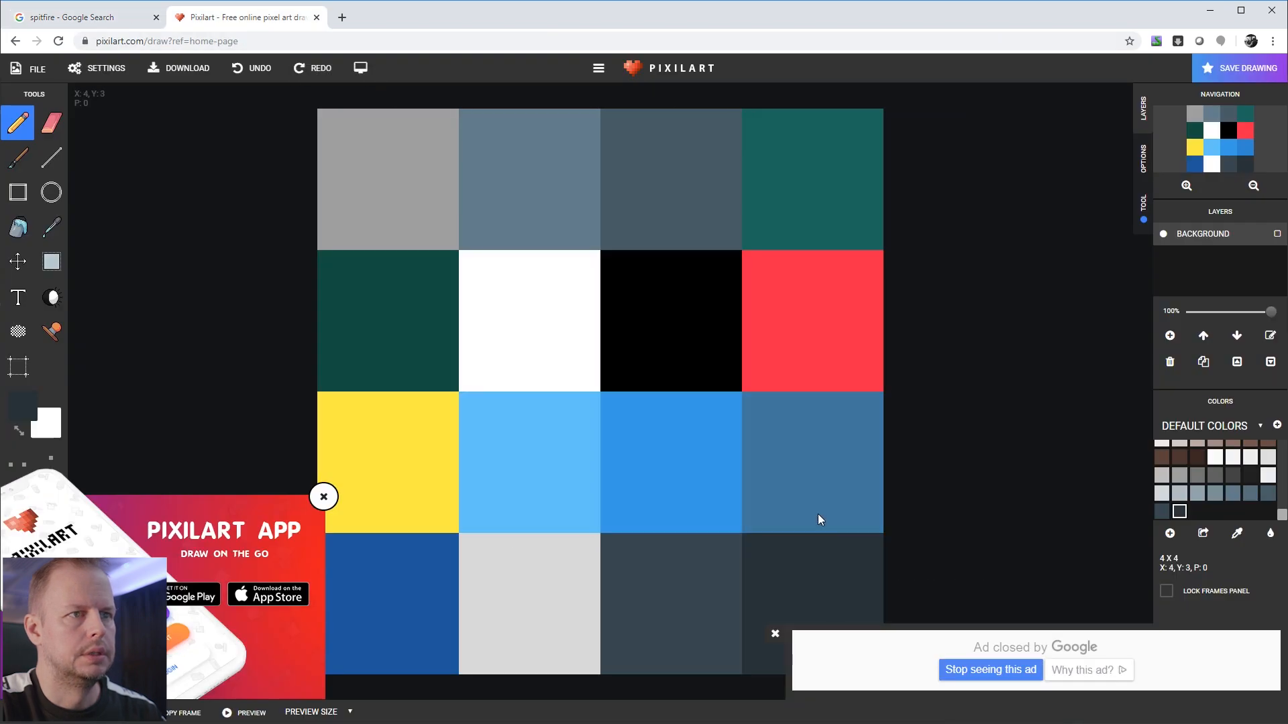
{"action": "scroll", "coordinate": [753, 362], "scroll_direction": "up", "scroll_amount": 3}
{"action": "scroll", "coordinate": [765, 308], "scroll_direction": "down", "scroll_amount": 3}
Step: Download the 4 × 4 drawing, show it in the Downloads folder and rename it Spitfire.png
{"action": "left_click", "coordinate": [147, 73]}
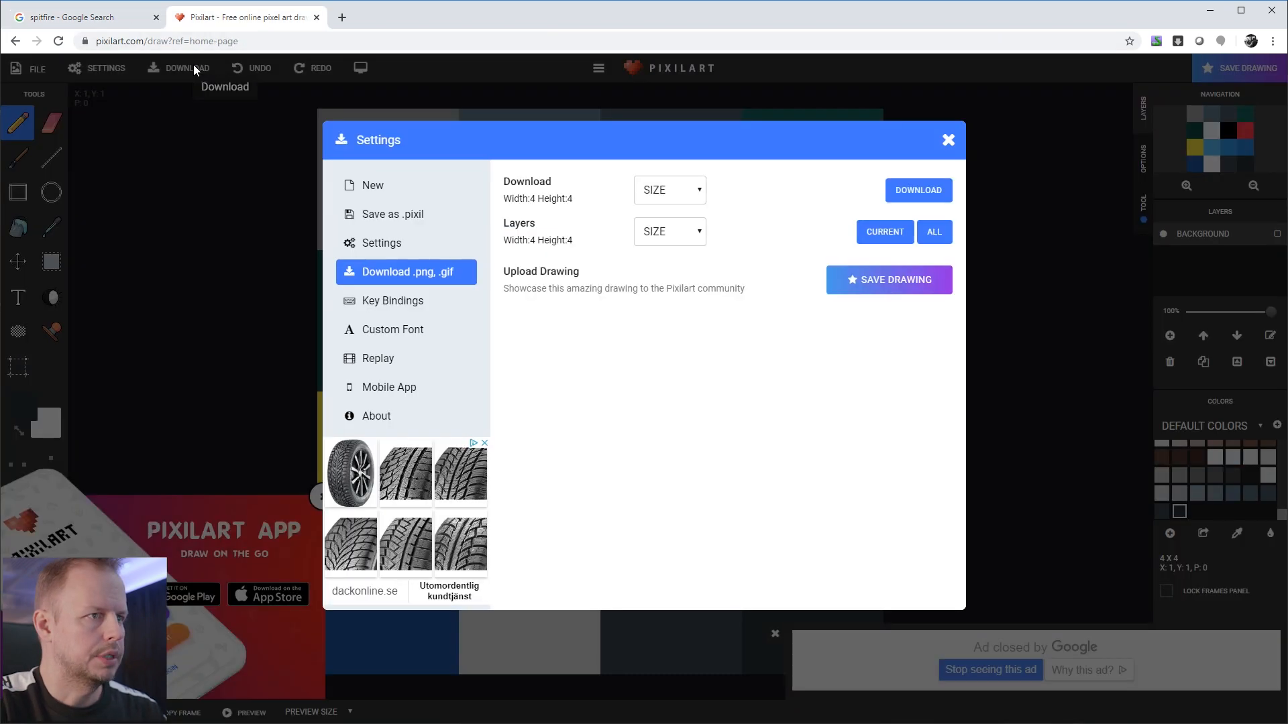
{"action": "left_click", "coordinate": [918, 190]}
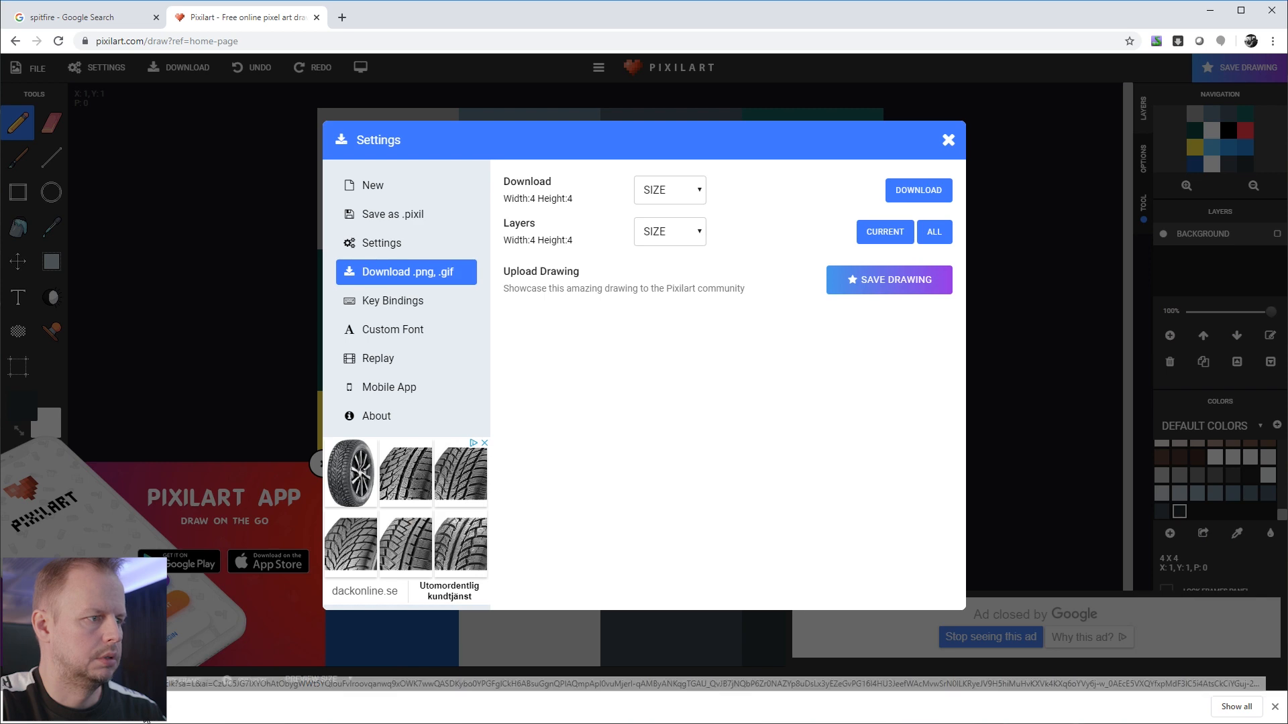
{"action": "left_click", "coordinate": [194, 723]}
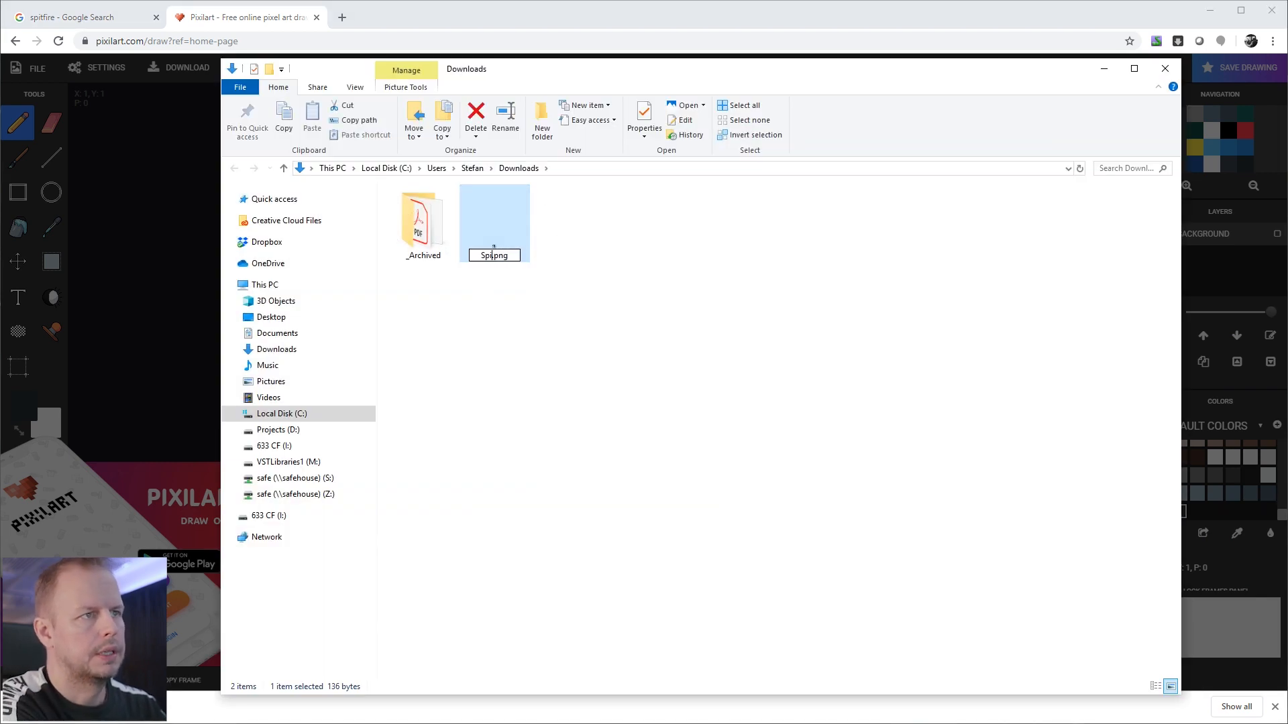
Step: Switch to Blender's Shading workspace and add Spitfire.png from the Downloads folder as an image texture node beside the Principled BSDF
{"action": "key", "text": "alt+Tab"}
{"action": "left_click_drag", "start_coordinate": [500, 225], "coordinate": [692, 328]}
{"action": "left_click_drag", "start_coordinate": [553, 88], "coordinate": [557, 95]}
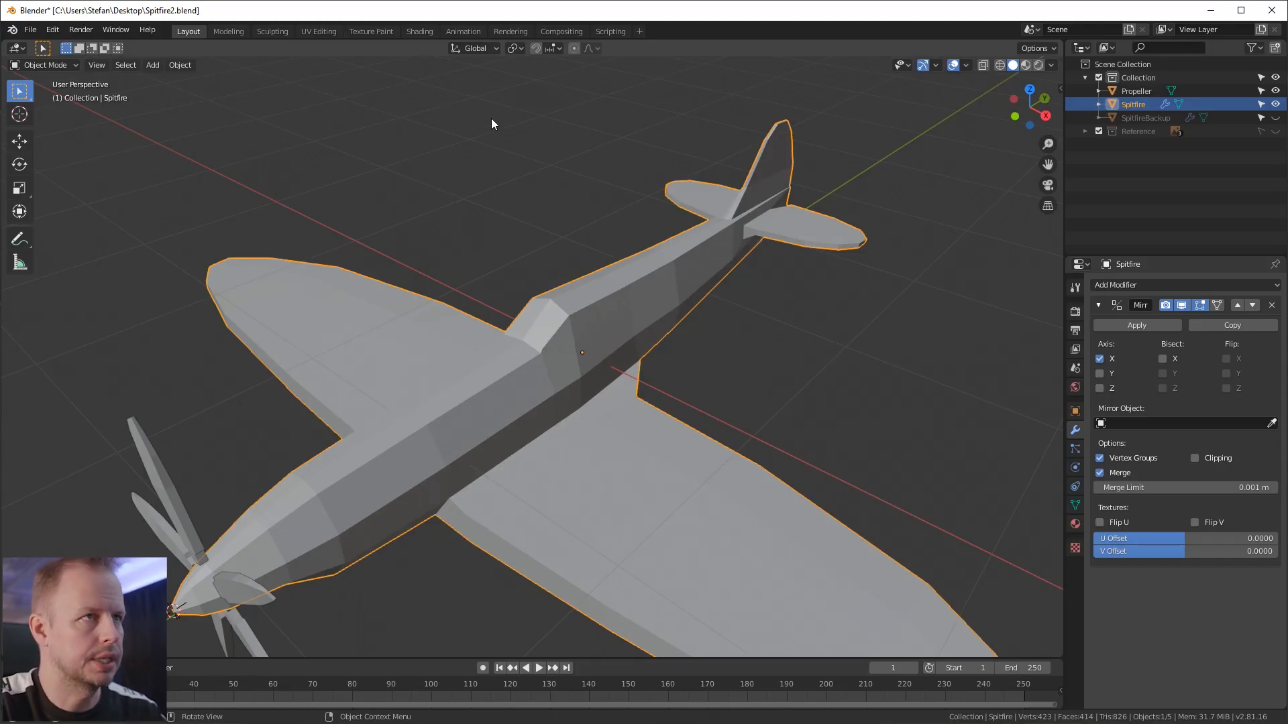
{"action": "left_click", "coordinate": [419, 31]}
{"action": "key", "text": "alt+Tab"}
{"action": "left_click", "coordinate": [599, 430]}
{"action": "left_click", "coordinate": [617, 447]}
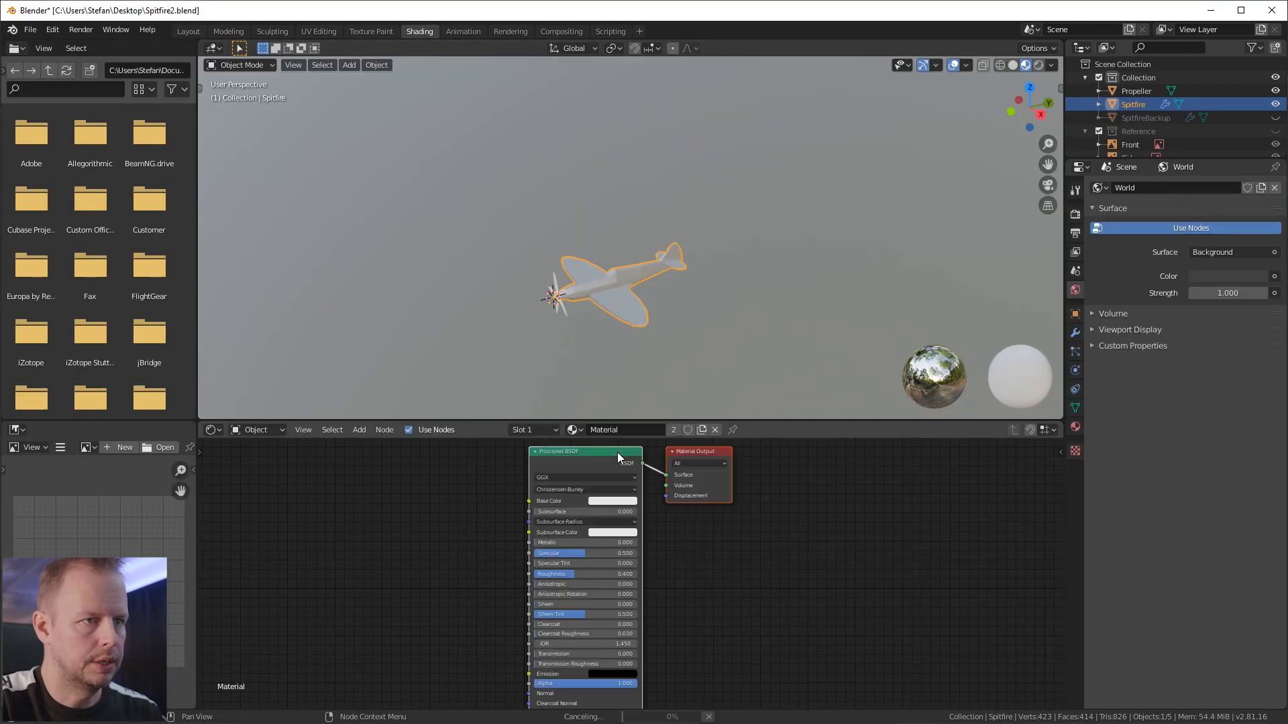
{"action": "key", "text": "alt+Tab"}
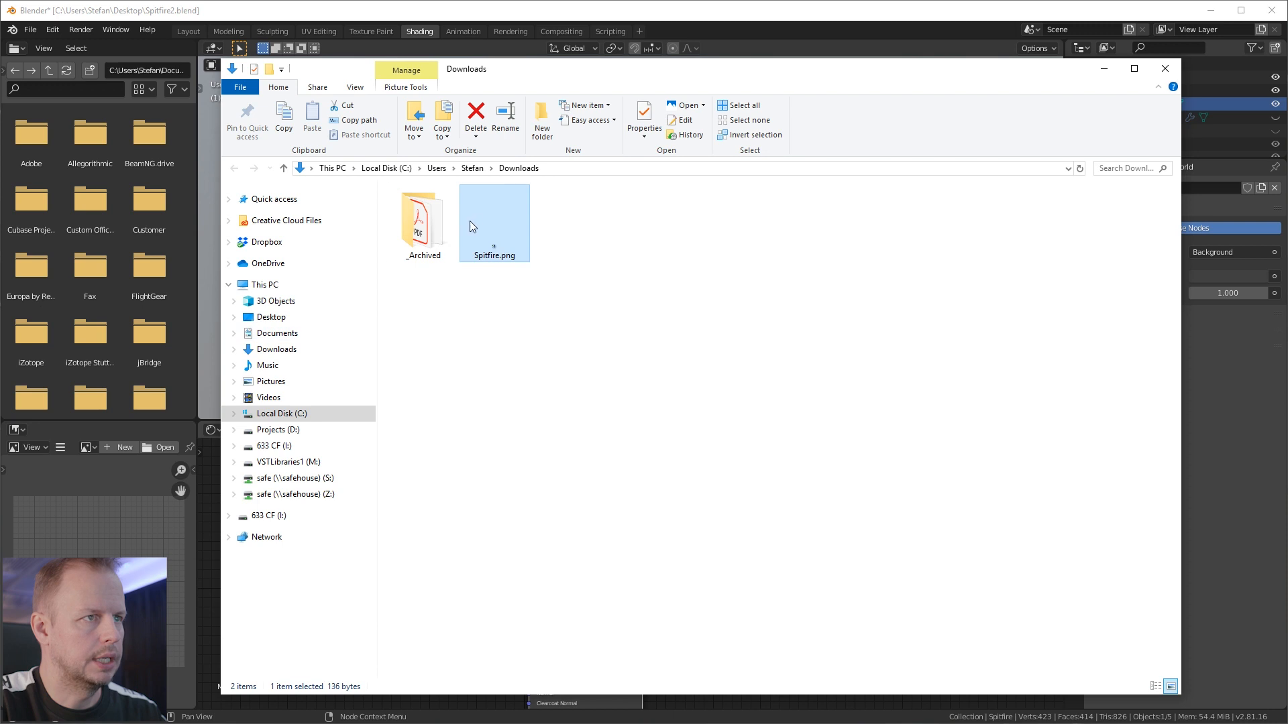
{"action": "left_click_drag", "start_coordinate": [490, 248], "coordinate": [430, 545]}
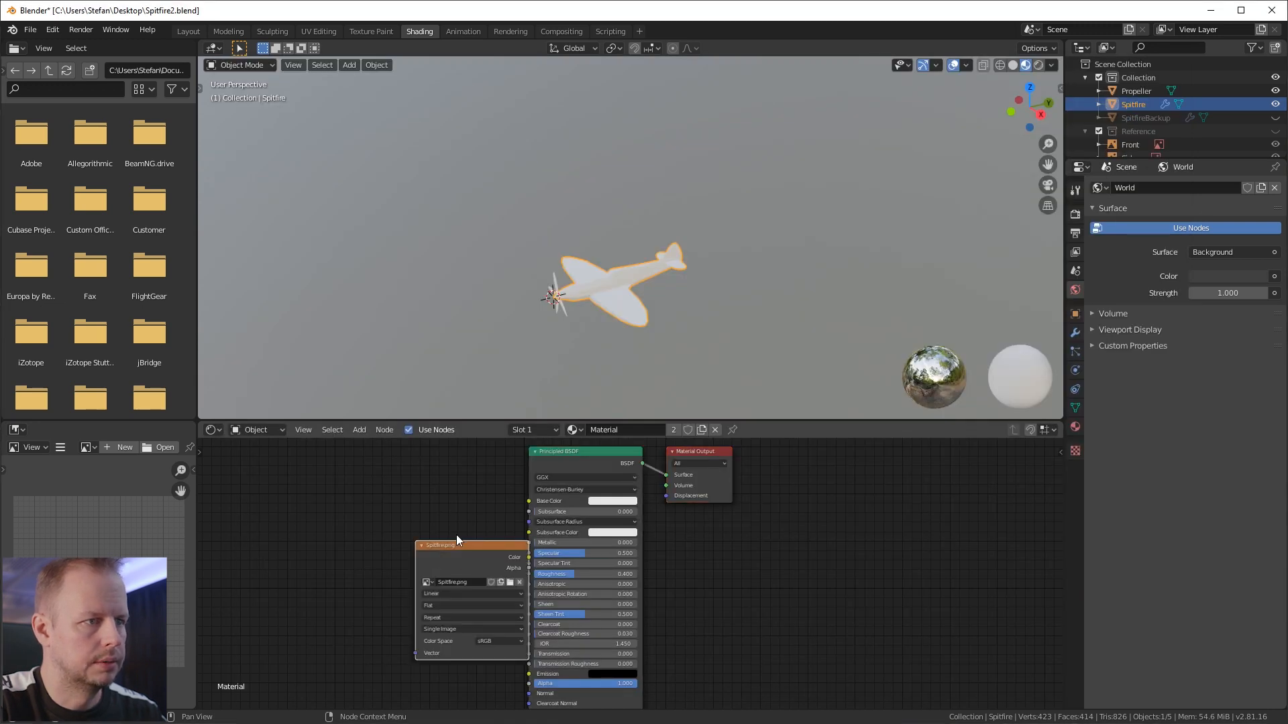
{"action": "left_click", "coordinate": [404, 509]}
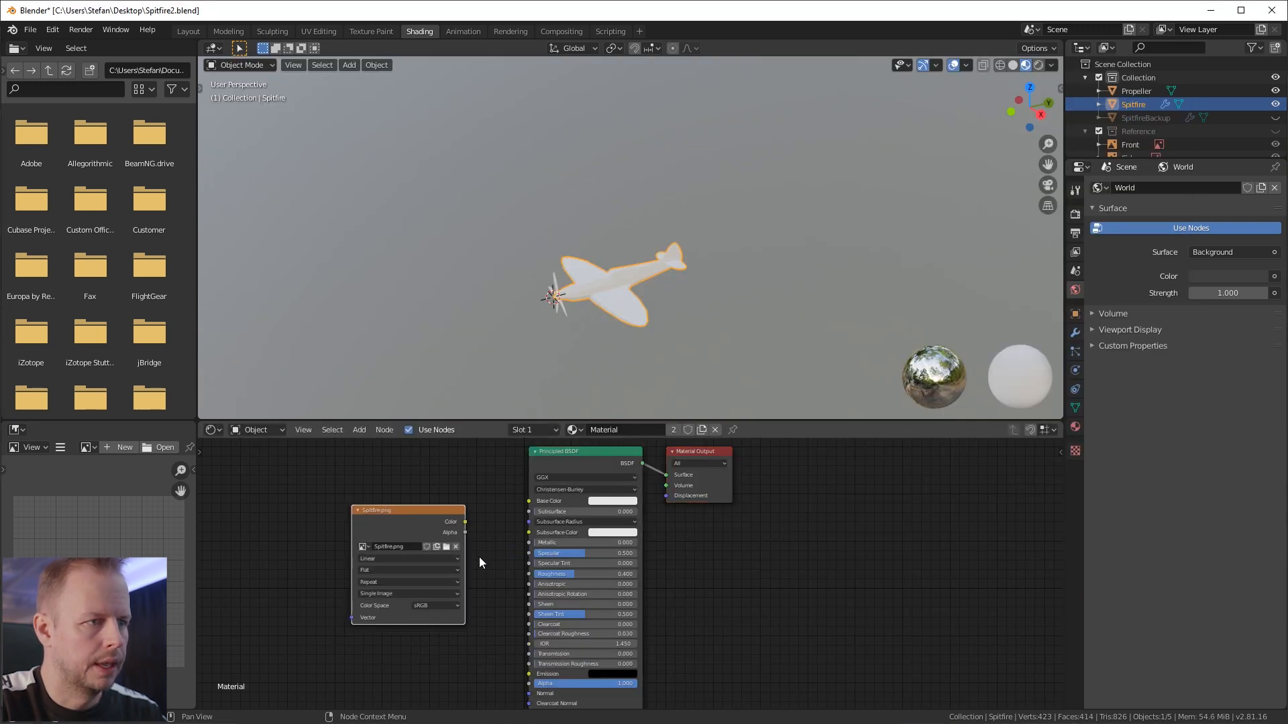
Step: Set the Spitfire.png texture's interpolation to Closest and connect its Color output to the Principled BSDF's Base Color
{"action": "left_click", "coordinate": [392, 559]}
{"action": "left_click", "coordinate": [389, 578]}
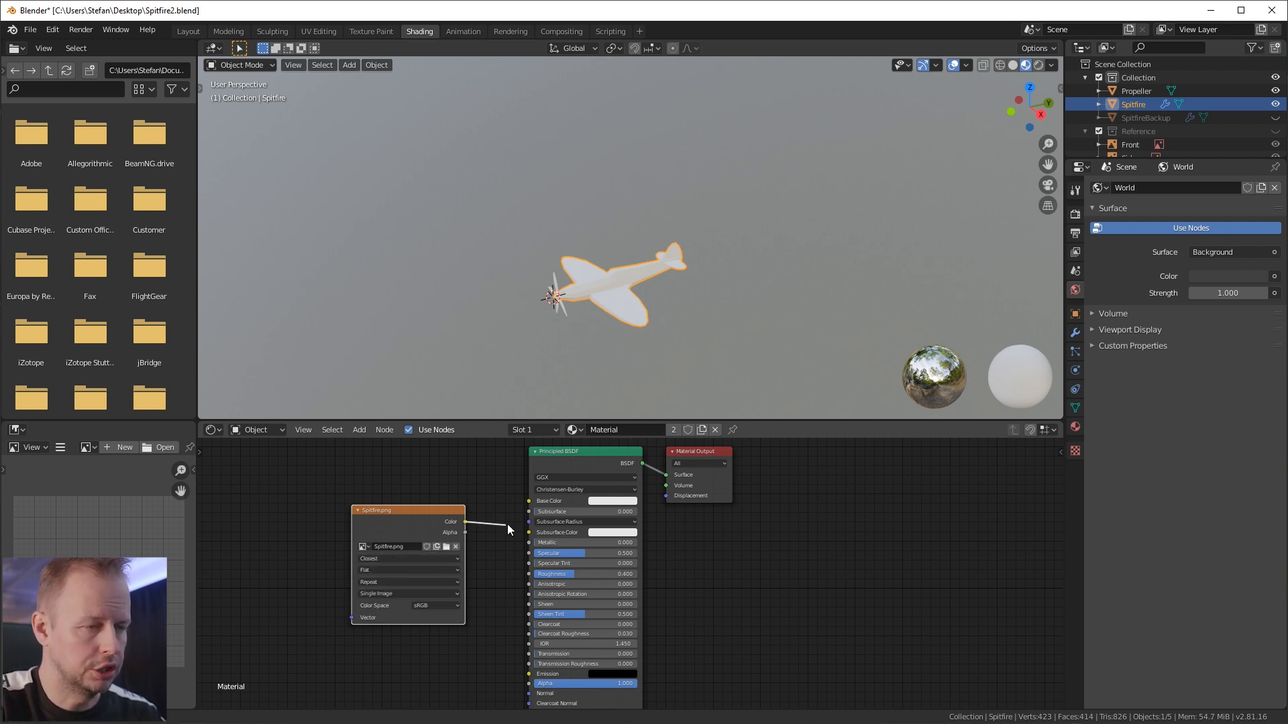
{"action": "left_click_drag", "start_coordinate": [530, 510], "coordinate": [529, 502]}
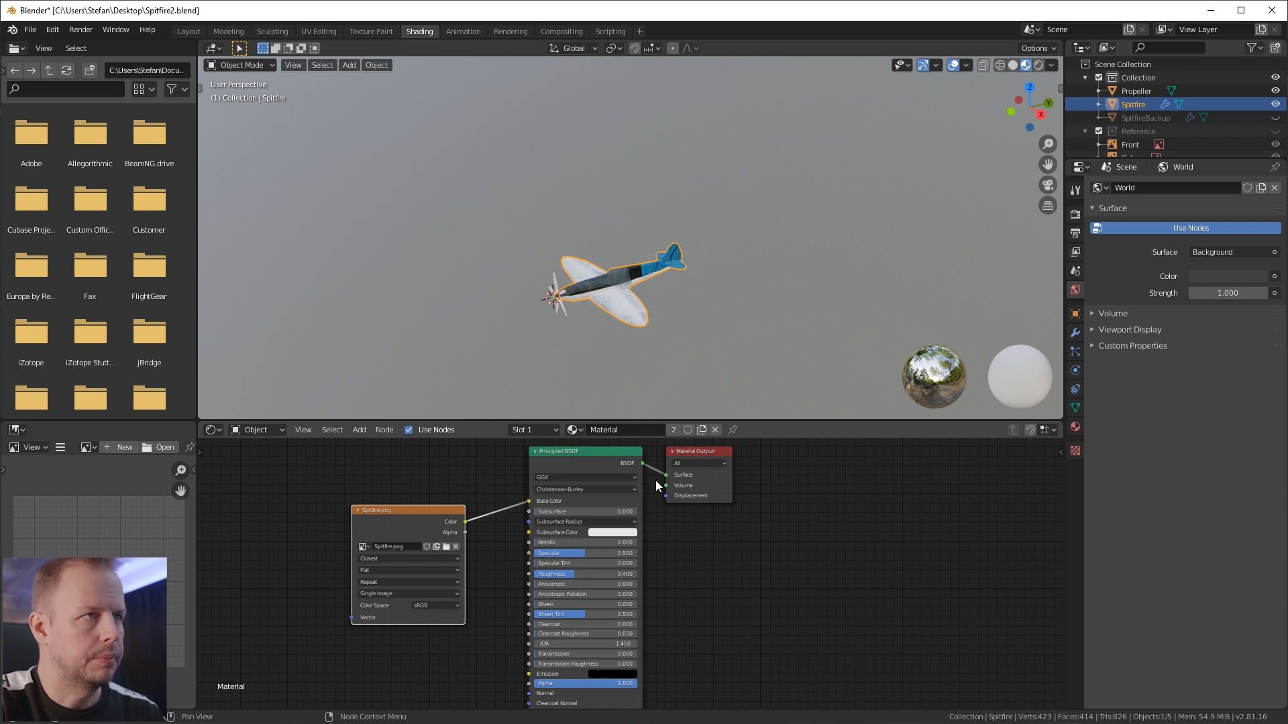
Step: Set the solid viewport shading color to Texture in the Modeling workspace to show the palette on the plane
{"action": "left_click", "coordinate": [228, 31]}
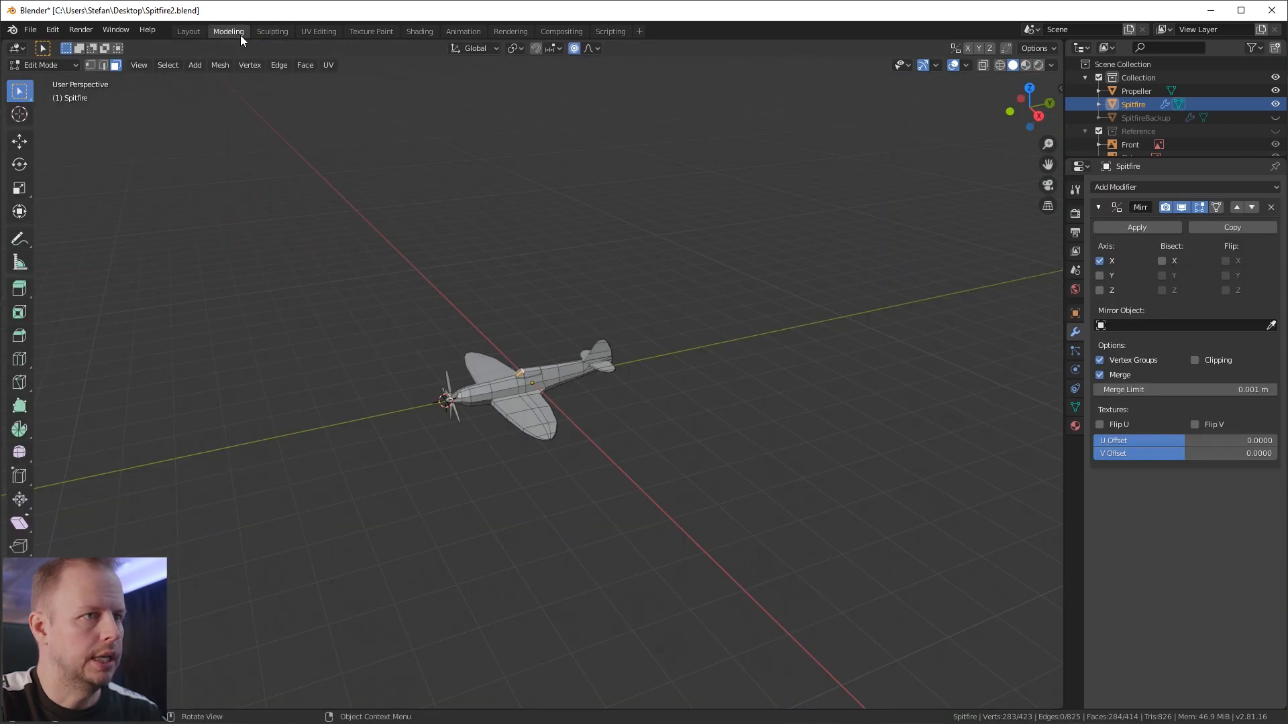
{"action": "scroll", "coordinate": [624, 302], "scroll_direction": "up", "scroll_amount": 5}
{"action": "left_click", "coordinate": [1053, 65]}
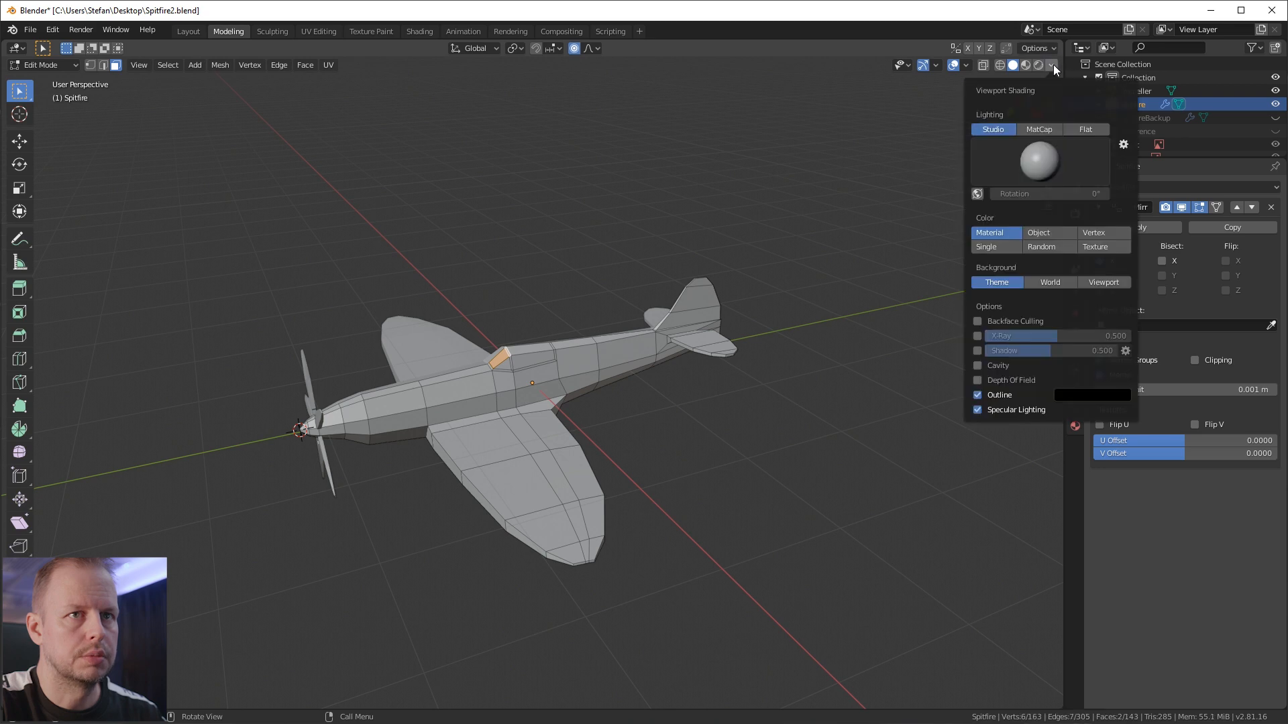
{"action": "left_click", "coordinate": [1102, 249]}
{"action": "scroll", "coordinate": [570, 433], "scroll_direction": "up", "scroll_amount": 3}
{"action": "scroll", "coordinate": [615, 436], "scroll_direction": "down", "scroll_amount": 2}
{"action": "middle_click_drag", "start_coordinate": [618, 379], "coordinate": [678, 375]}
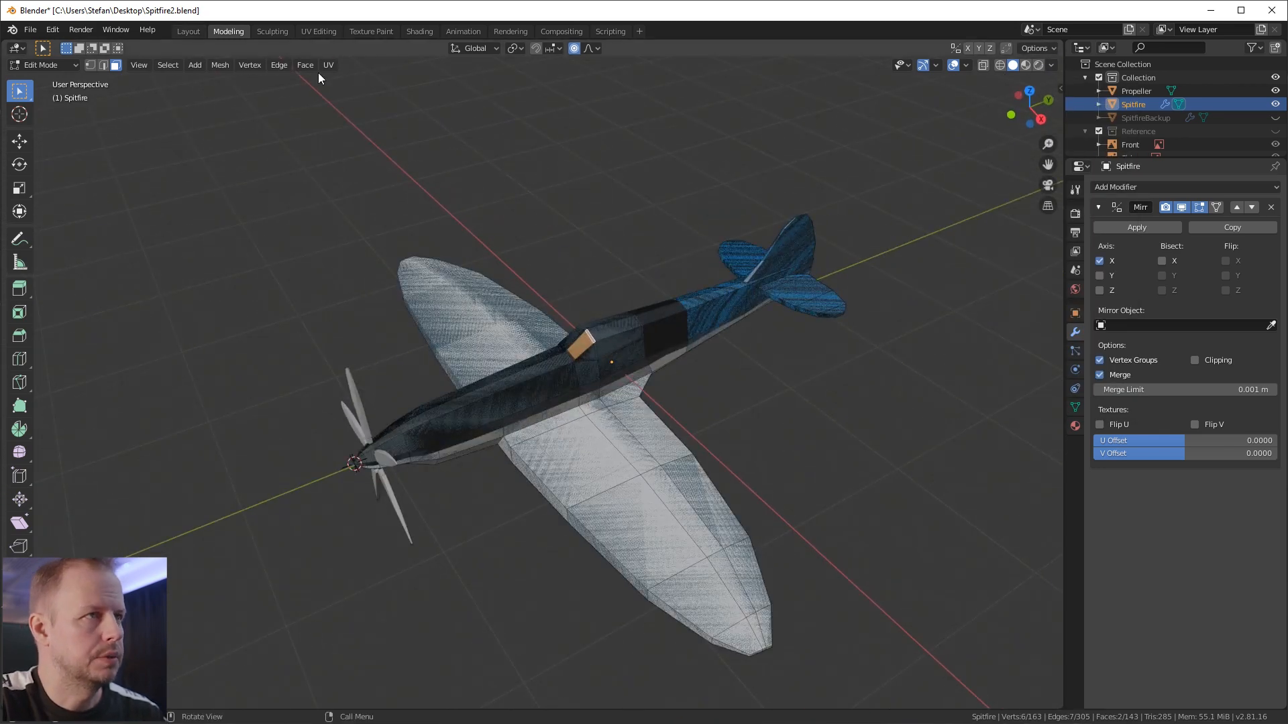
Step: Switch to the UV Editing workspace and set the solid viewport shading color to Texture
{"action": "left_click", "coordinate": [319, 31]}
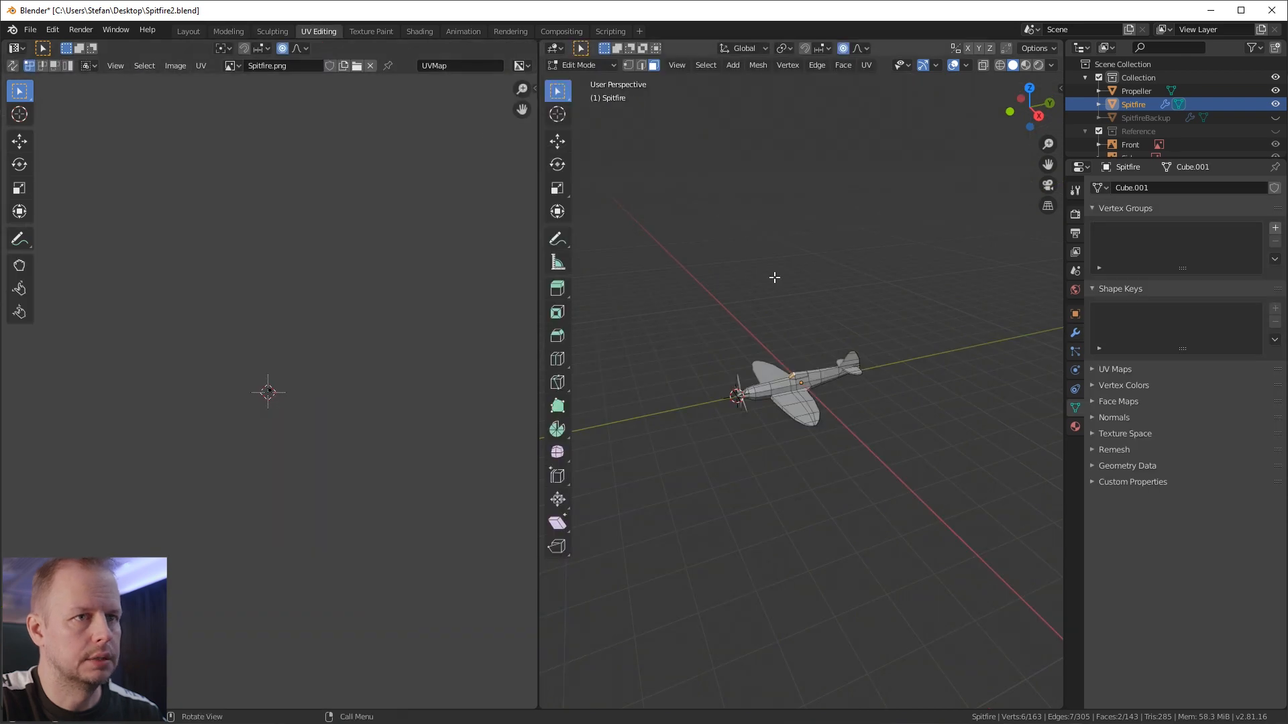
{"action": "left_click", "coordinate": [1052, 65]}
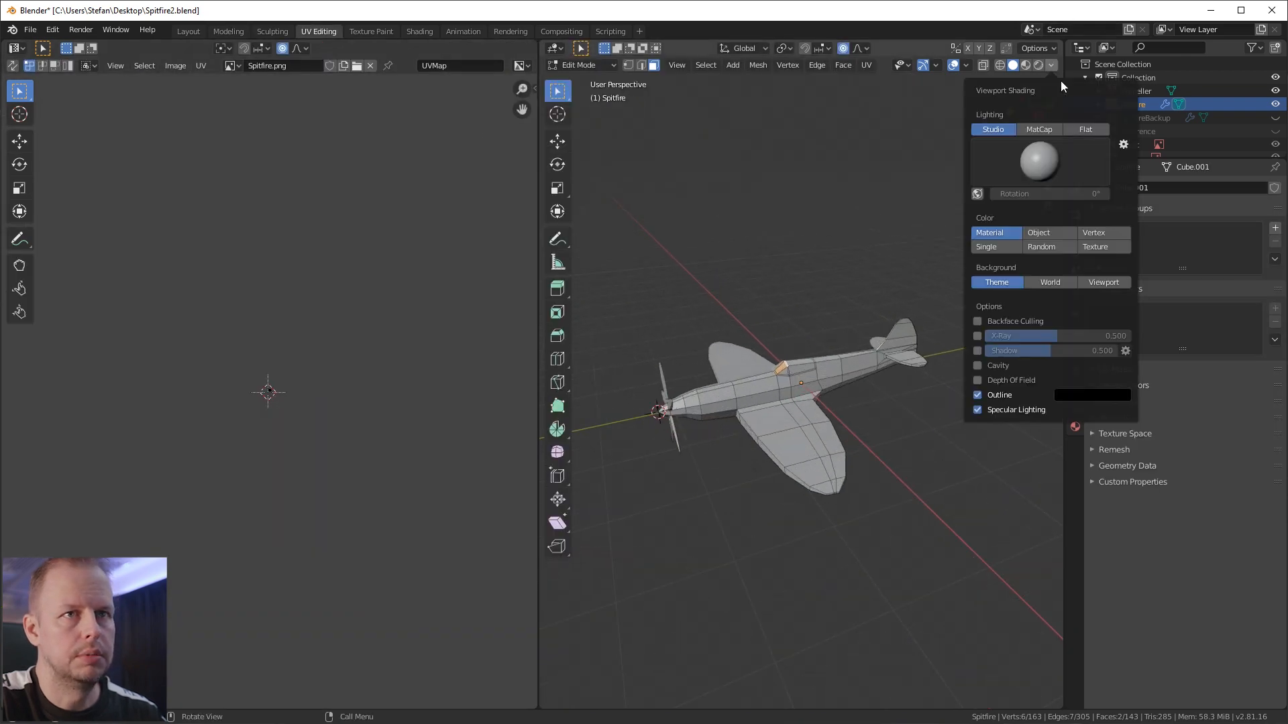
{"action": "left_click", "coordinate": [1107, 251]}
Step: Select all faces of the Spitfire mesh and reset their UV mapping
{"action": "key", "text": "a"}
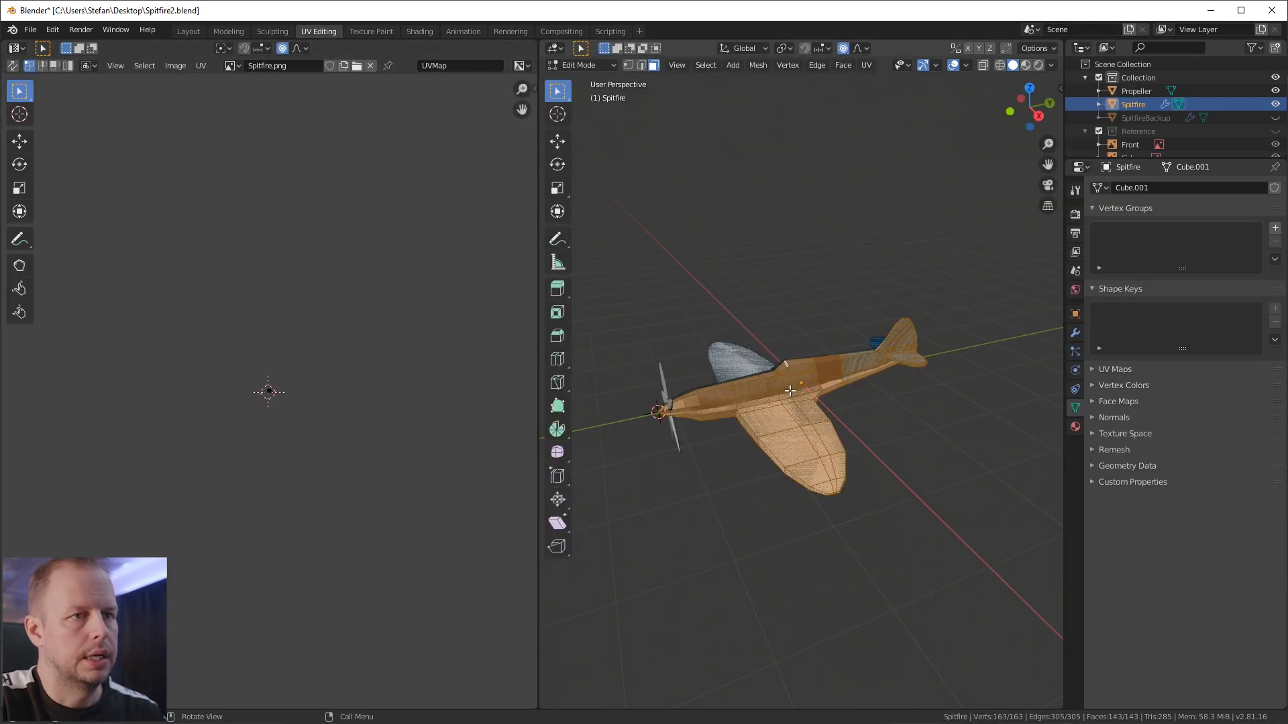
{"action": "middle_click_drag", "start_coordinate": [801, 387], "coordinate": [779, 269]}
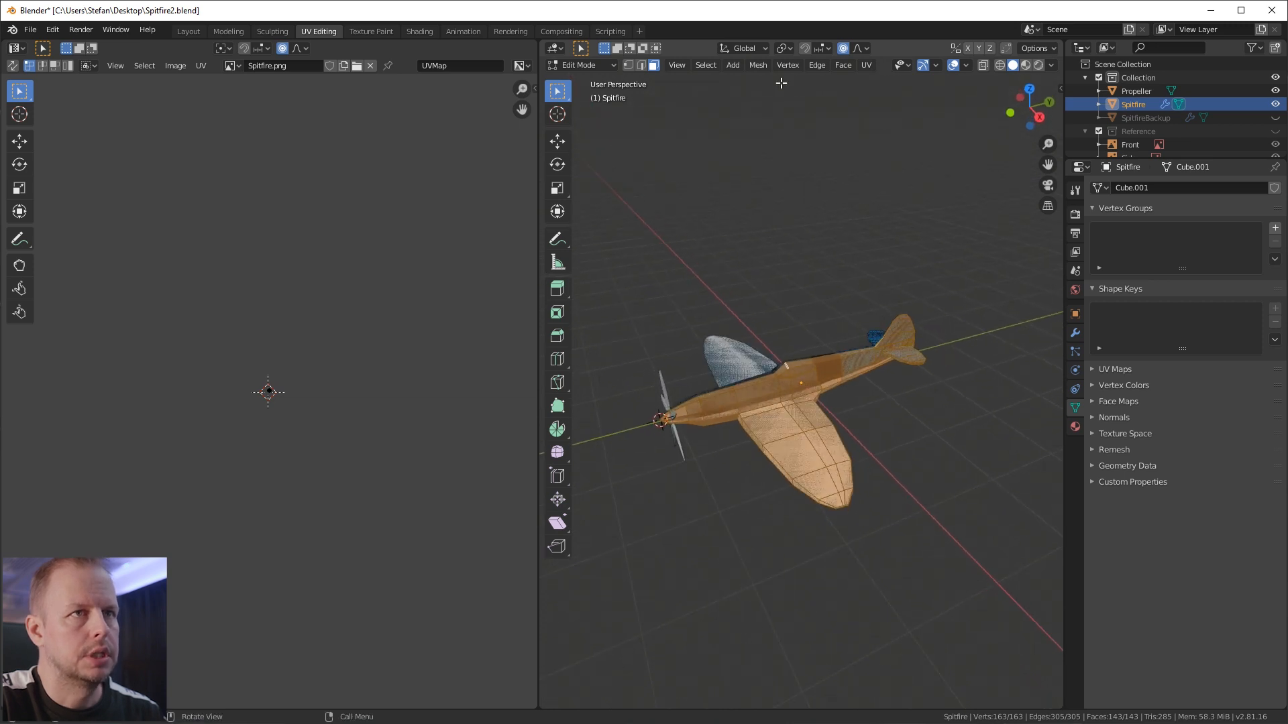
{"action": "left_click", "coordinate": [866, 65]}
{"action": "left_click", "coordinate": [866, 65]}
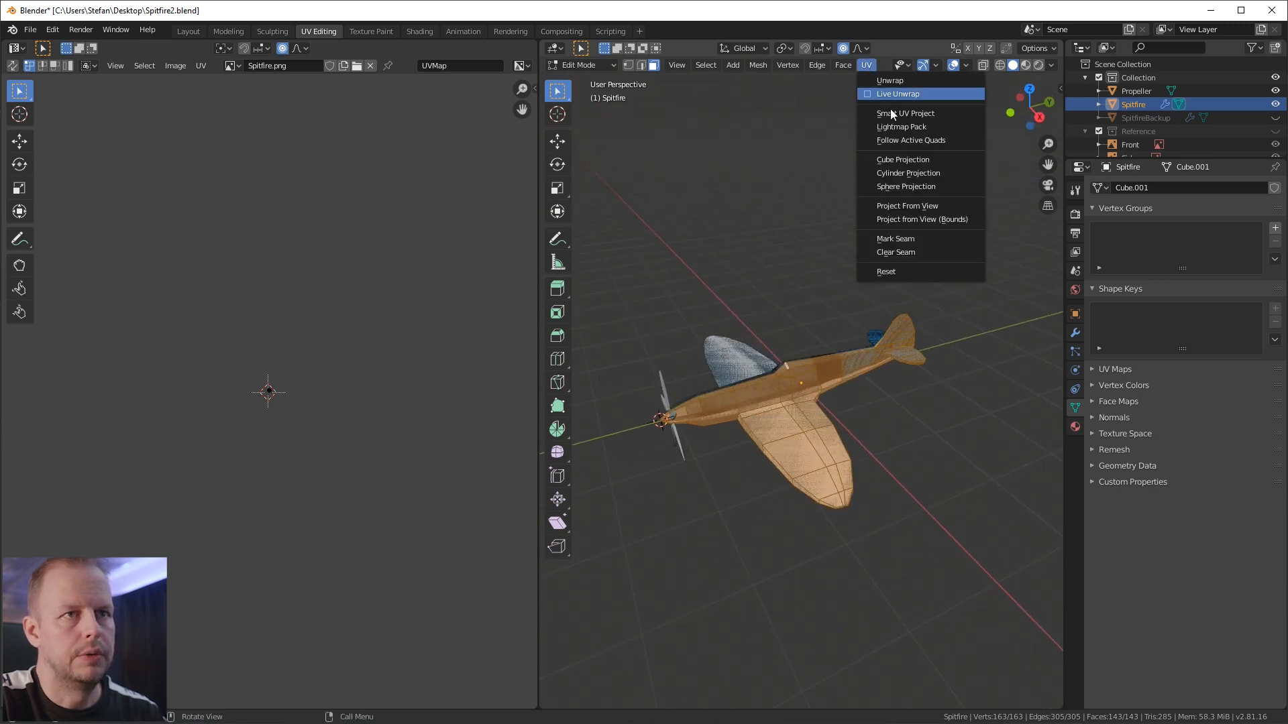
{"action": "left_click", "coordinate": [886, 271]}
{"action": "scroll", "coordinate": [268, 396], "scroll_direction": "up", "scroll_amount": 10}
{"action": "scroll", "coordinate": [289, 430], "scroll_direction": "down", "scroll_amount": 2}
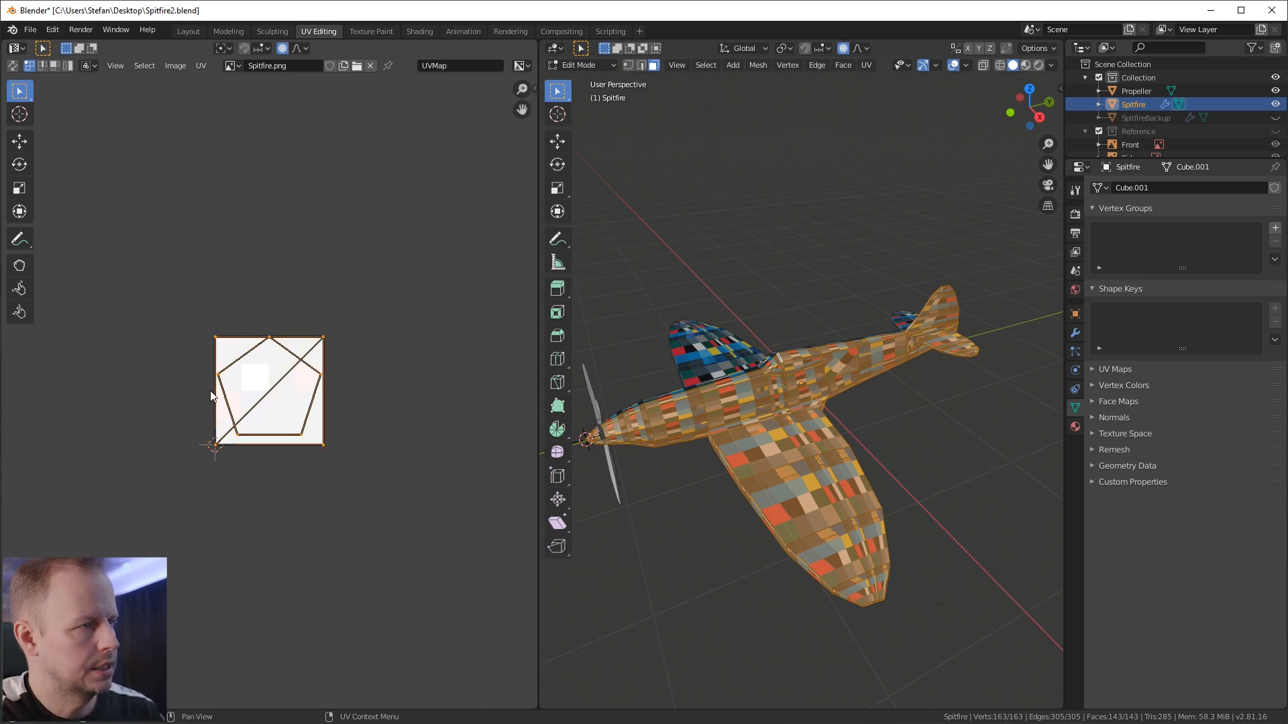
Step: Scale all the plane's UVs to 0 and move them onto the blue-gray swatch in the palette's top row
{"action": "key", "text": "s"}
{"action": "key", "text": "0"}
{"action": "key", "text": "Return"}
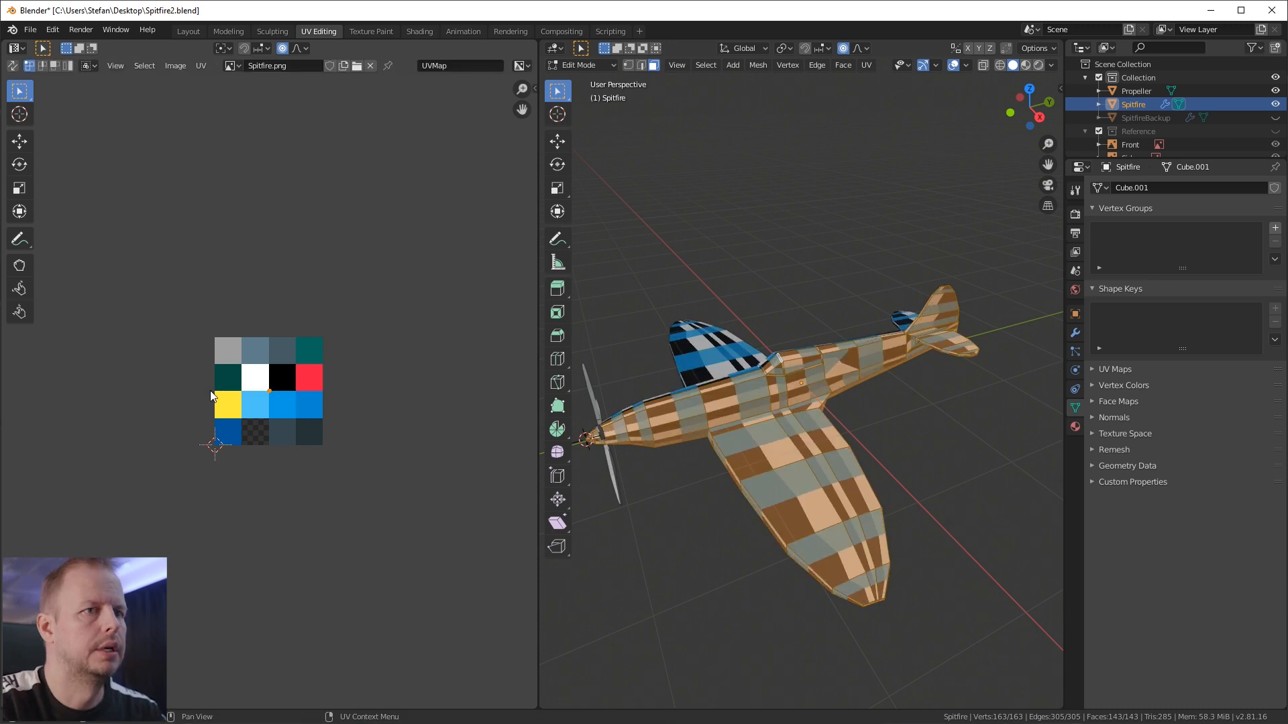
{"action": "key", "text": "g"}
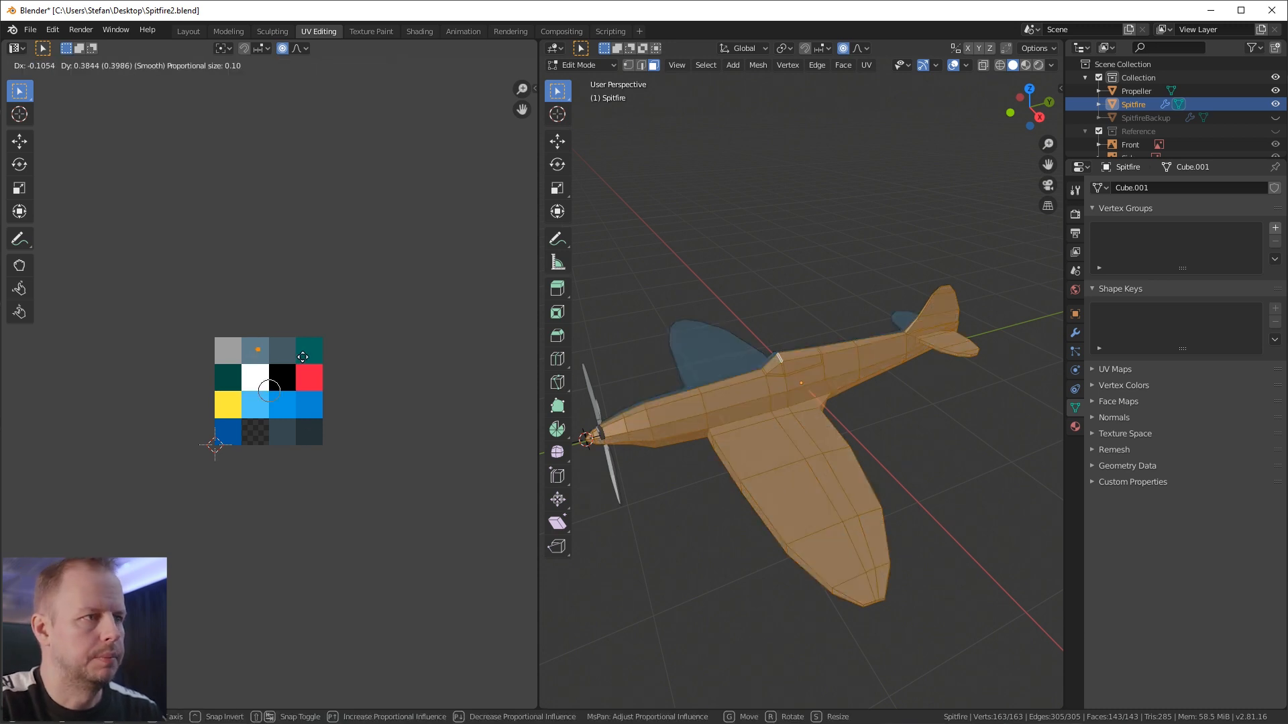
{"action": "left_click", "coordinate": [300, 362]}
{"action": "scroll", "coordinate": [834, 402], "scroll_direction": "up", "scroll_amount": 3}
{"action": "scroll", "coordinate": [835, 389], "scroll_direction": "down", "scroll_amount": 3}
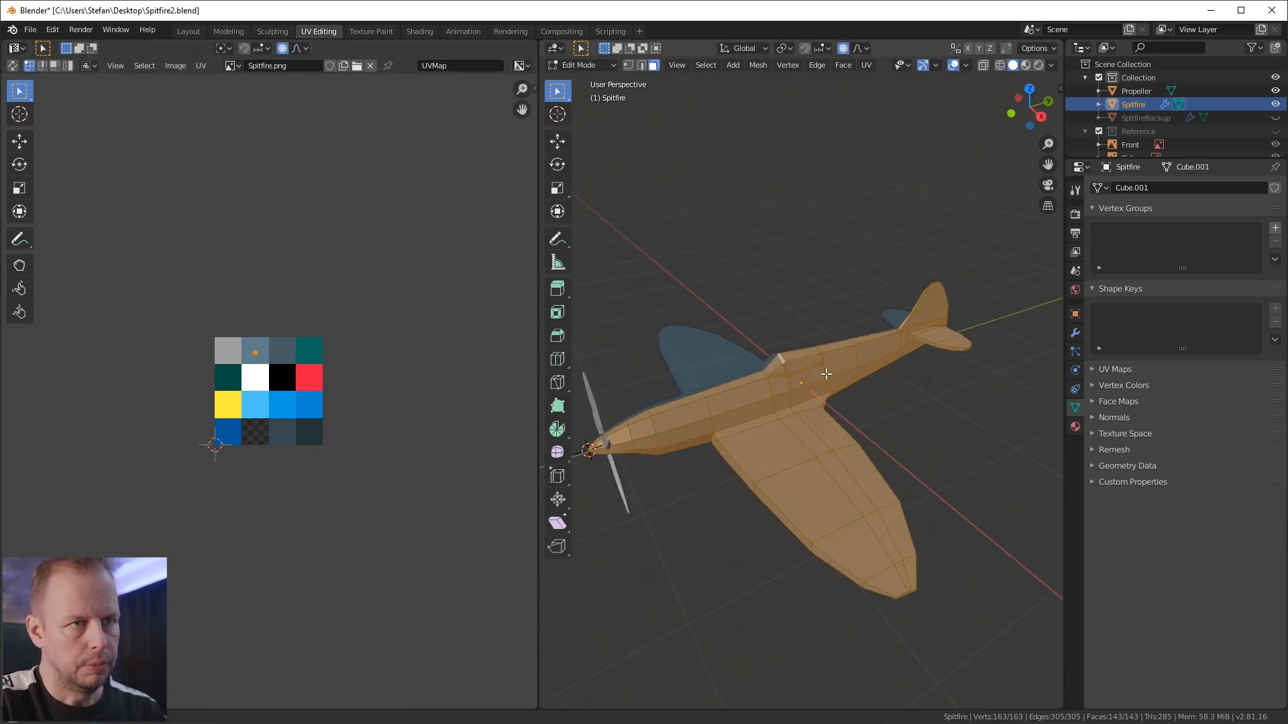
{"action": "scroll", "coordinate": [835, 382], "scroll_direction": "up", "scroll_amount": 3}
{"action": "key", "text": "alt+a"}
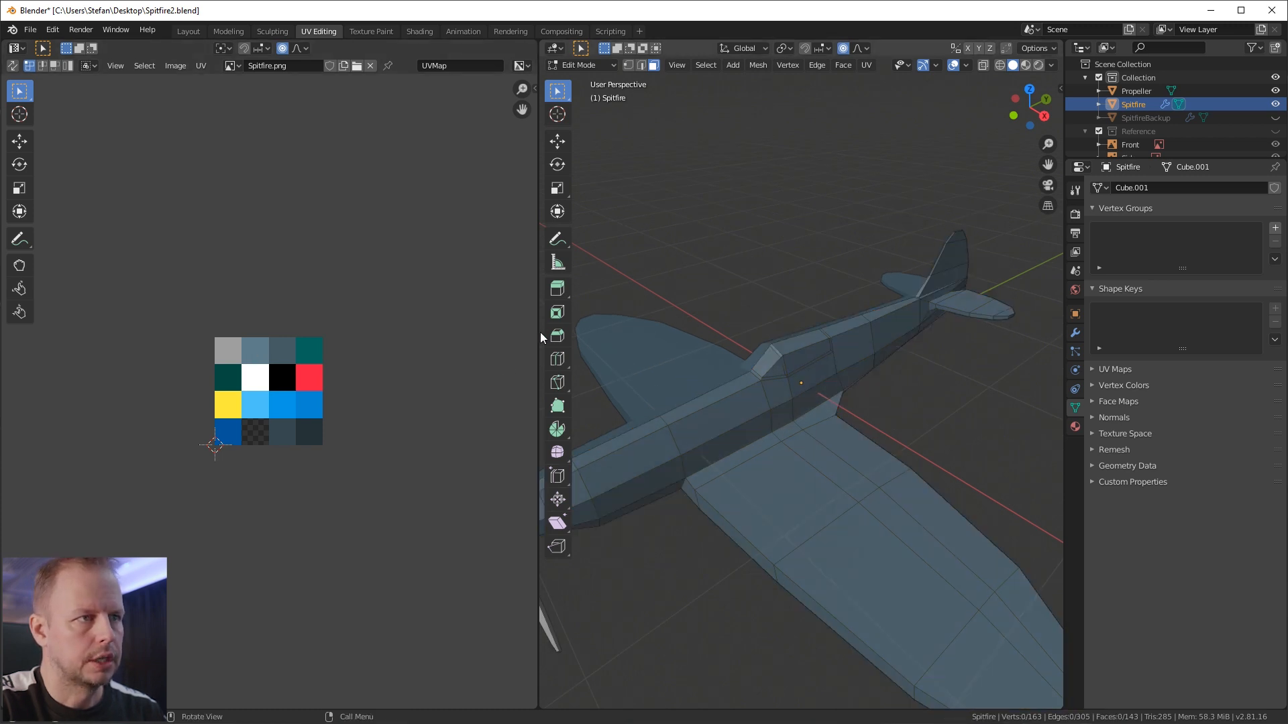
Step: Select the four canopy glass faces and move their UVs onto the light blue swatch beside the yellow one
{"action": "left_click_drag", "start_coordinate": [538, 333], "coordinate": [511, 339]}
{"action": "left_click", "coordinate": [785, 358]}
{"action": "left_click", "coordinate": [784, 346], "text": "shift"}
{"action": "left_click", "coordinate": [767, 367], "text": "shift"}
{"action": "left_click", "coordinate": [748, 362], "text": "shift"}
{"action": "key", "text": "g"}
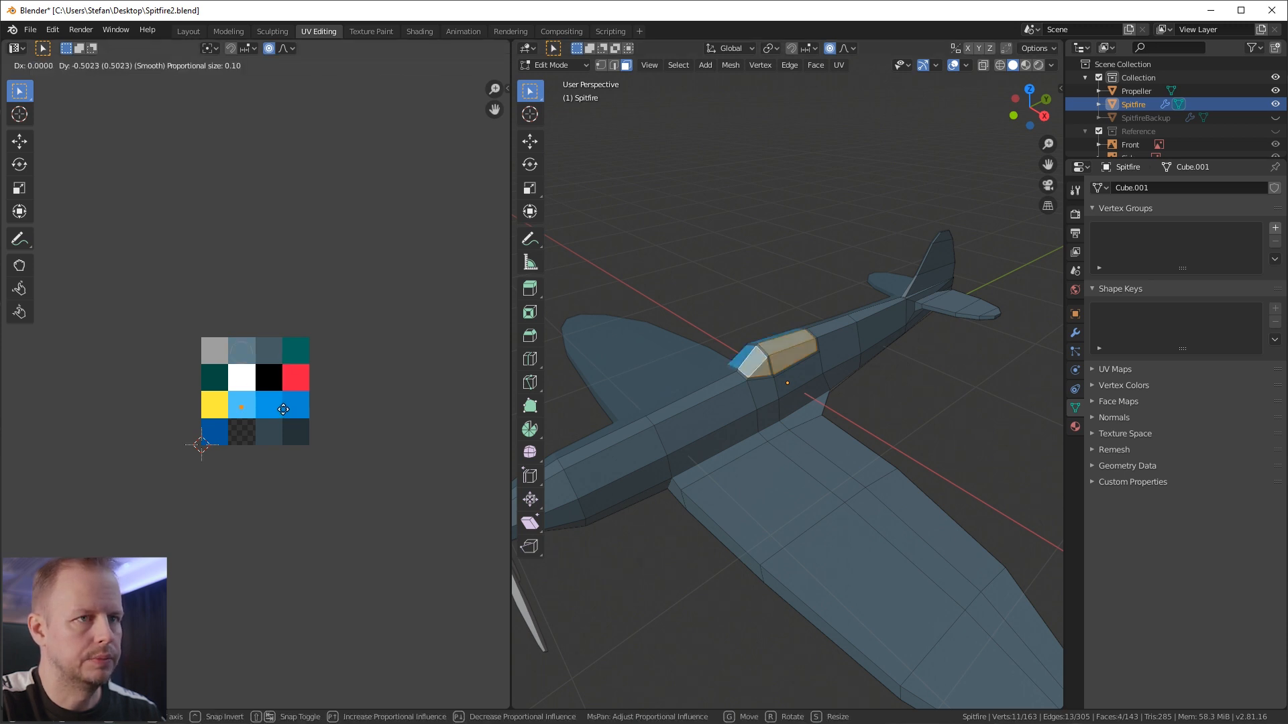
{"action": "left_click", "coordinate": [283, 409]}
Step: Select the narrow canopy frame faces and move their UVs onto the darkest swatch at the end of the palette's bottom row
{"action": "scroll", "coordinate": [842, 352], "scroll_direction": "up", "scroll_amount": 5}
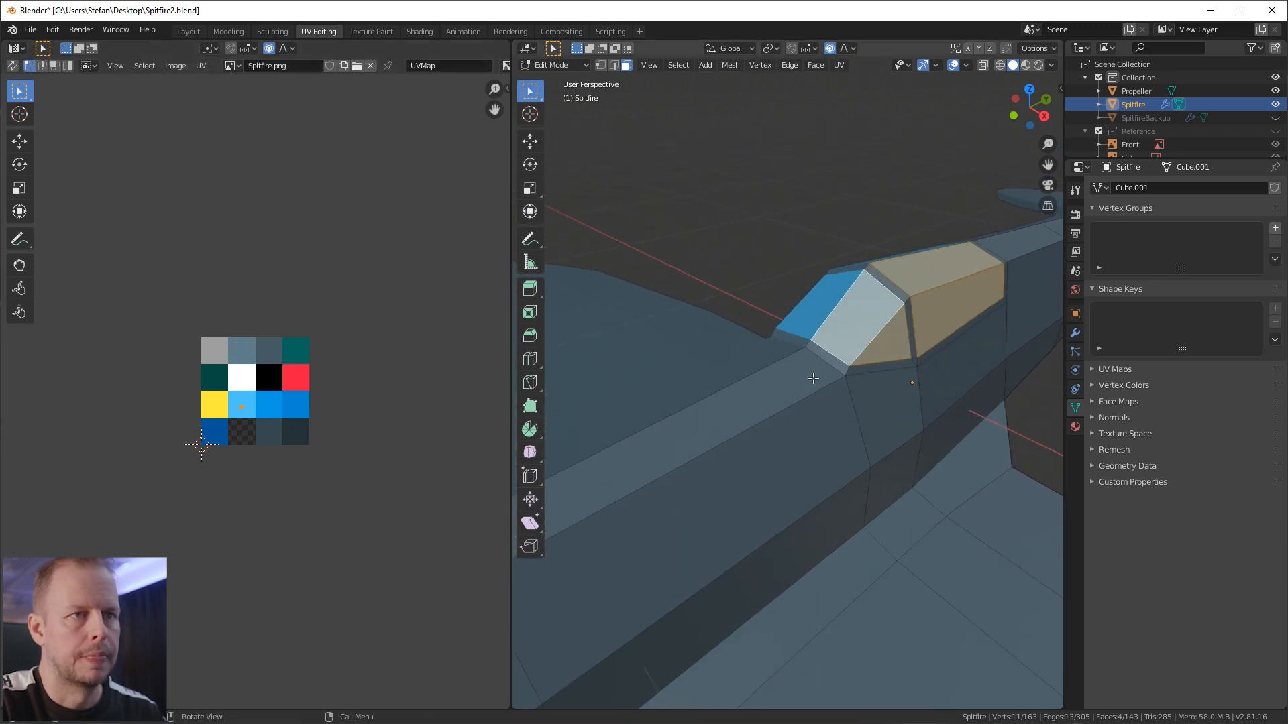
{"action": "left_click", "coordinate": [825, 358]}
{"action": "left_click", "coordinate": [898, 366], "text": "shift"}
{"action": "left_click", "coordinate": [926, 357], "text": "shift"}
{"action": "left_click", "coordinate": [915, 360], "text": "shift"}
{"action": "left_click", "coordinate": [911, 336], "text": "shift"}
{"action": "left_click", "coordinate": [891, 282], "text": "shift"}
{"action": "middle_click_drag", "start_coordinate": [891, 281], "coordinate": [904, 290]}
{"action": "left_click", "coordinate": [1019, 343], "text": "shift"}
{"action": "left_click", "coordinate": [1013, 309], "text": "shift"}
{"action": "key", "text": "g"}
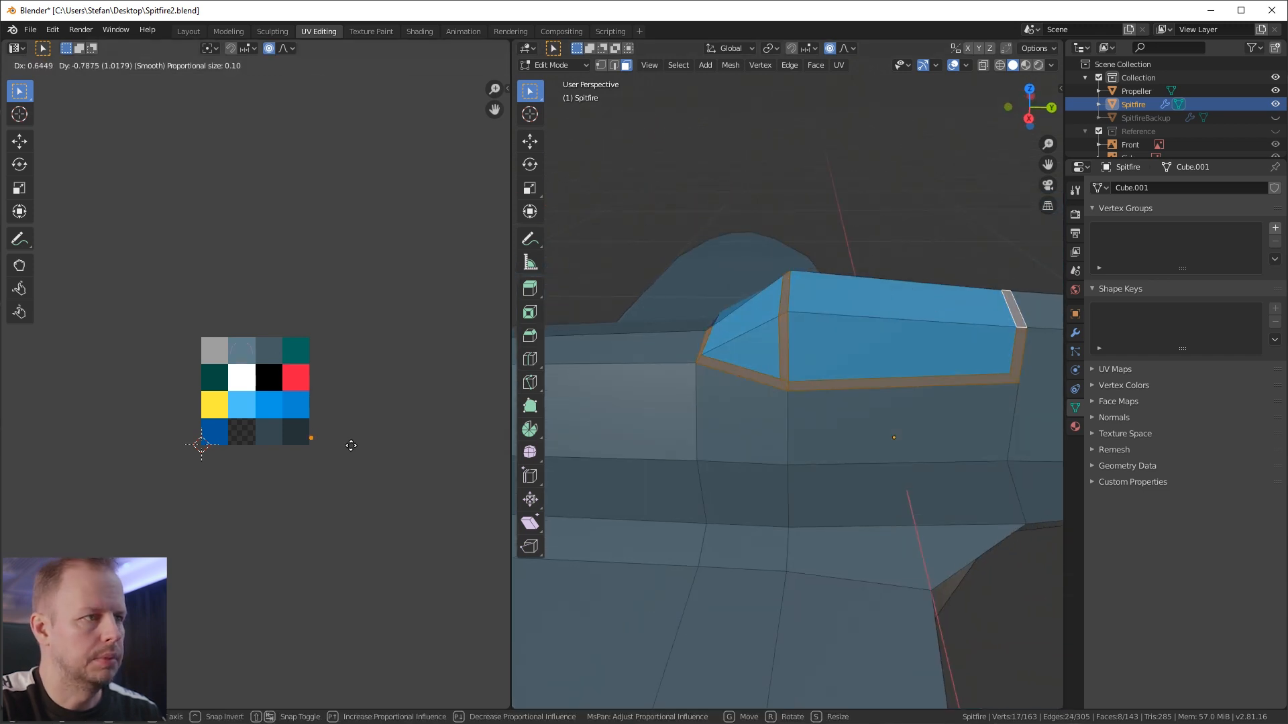
{"action": "left_click", "coordinate": [337, 442]}
{"action": "scroll", "coordinate": [825, 416], "scroll_direction": "down", "scroll_amount": 4}
{"action": "key", "text": "a"}
{"action": "key", "text": "a"}
{"action": "scroll", "coordinate": [851, 394], "scroll_direction": "down", "scroll_amount": 4}
Step: Examine the nose cone's color in the Spitfire reference photo in Chrome and return to Blender
{"action": "middle_click_drag", "start_coordinate": [802, 370], "coordinate": [805, 402]}
{"action": "scroll", "coordinate": [867, 382], "scroll_direction": "up", "scroll_amount": 4}
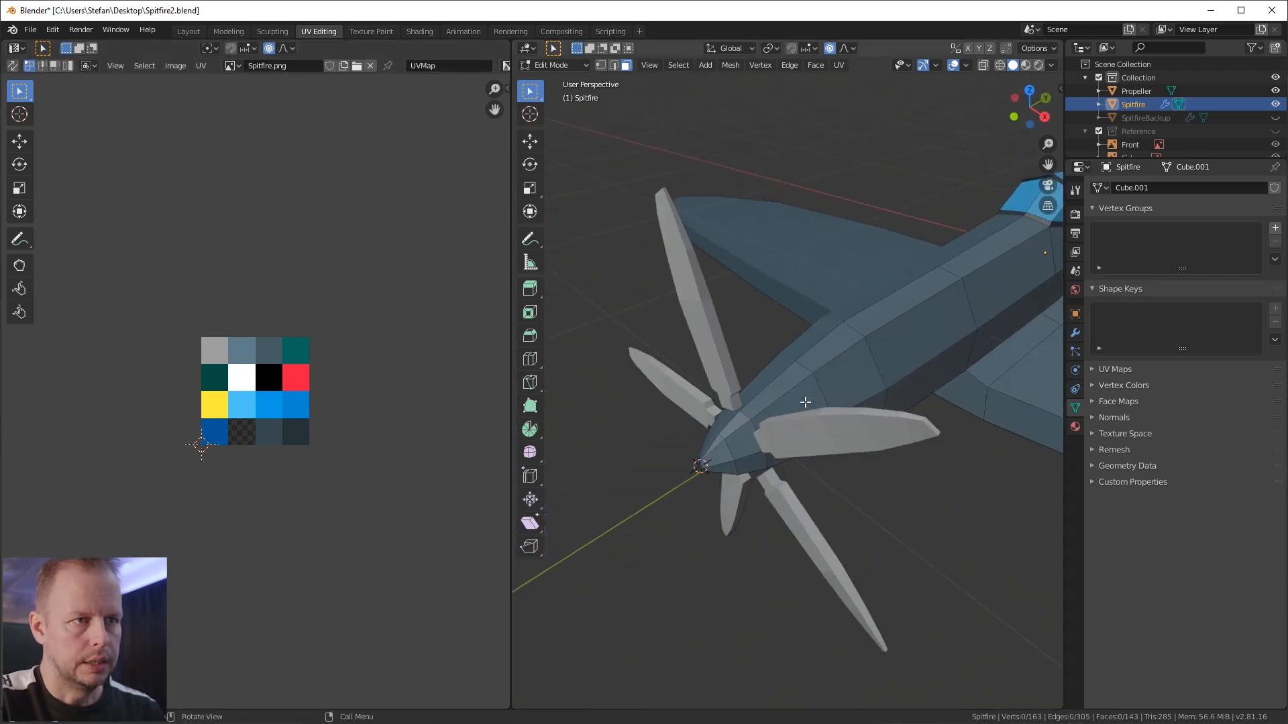
{"action": "left_click", "coordinate": [720, 459]}
{"action": "key", "text": "alt+Tab"}
{"action": "key", "text": "alt+Tab"}
{"action": "key", "text": "alt+Tab"}
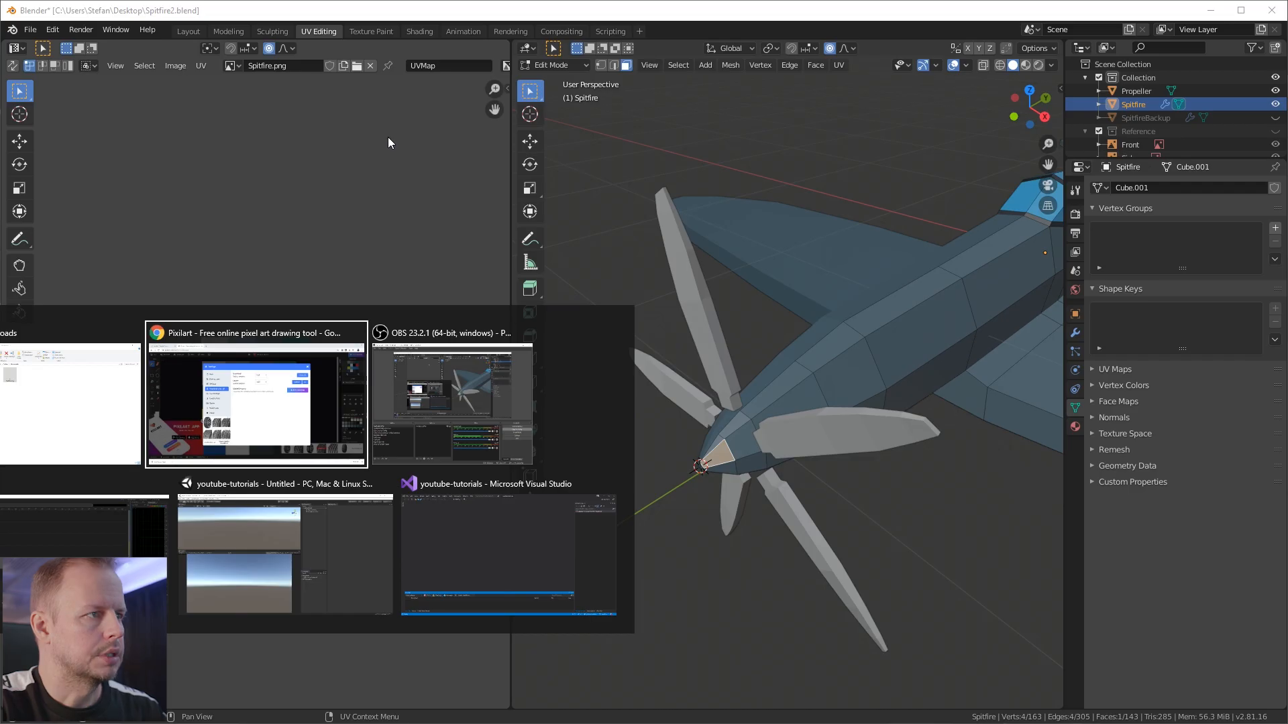
{"action": "left_click", "coordinate": [81, 20]}
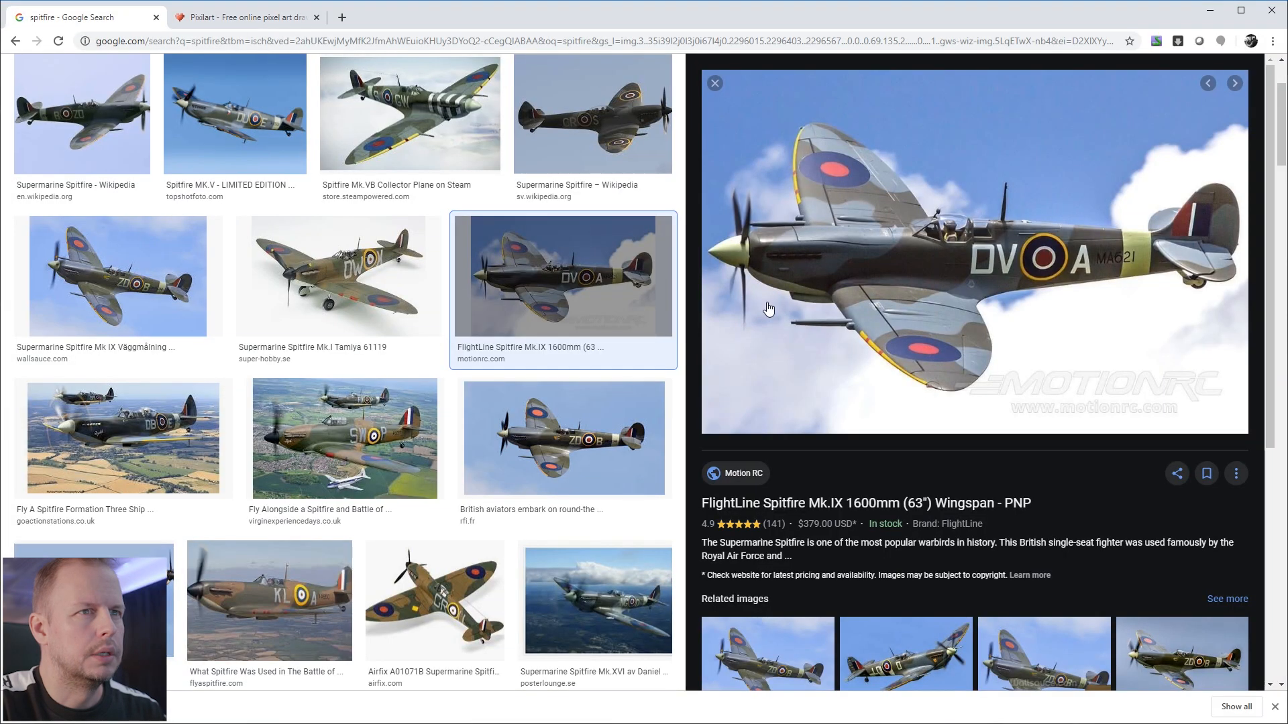
{"action": "key", "text": "alt+Tab"}
Step: Select the three small faces at the nose tip and grow the selection twice to cover the propeller spinner
{"action": "scroll", "coordinate": [735, 477], "scroll_direction": "up", "scroll_amount": 5}
{"action": "mouse_move", "coordinate": [734, 477]}
{"action": "middle_mouse_down"}
{"action": "mouse_move", "coordinate": [670, 512]}
{"action": "mouse_move", "coordinate": [716, 484]}
{"action": "middle_mouse_up"}
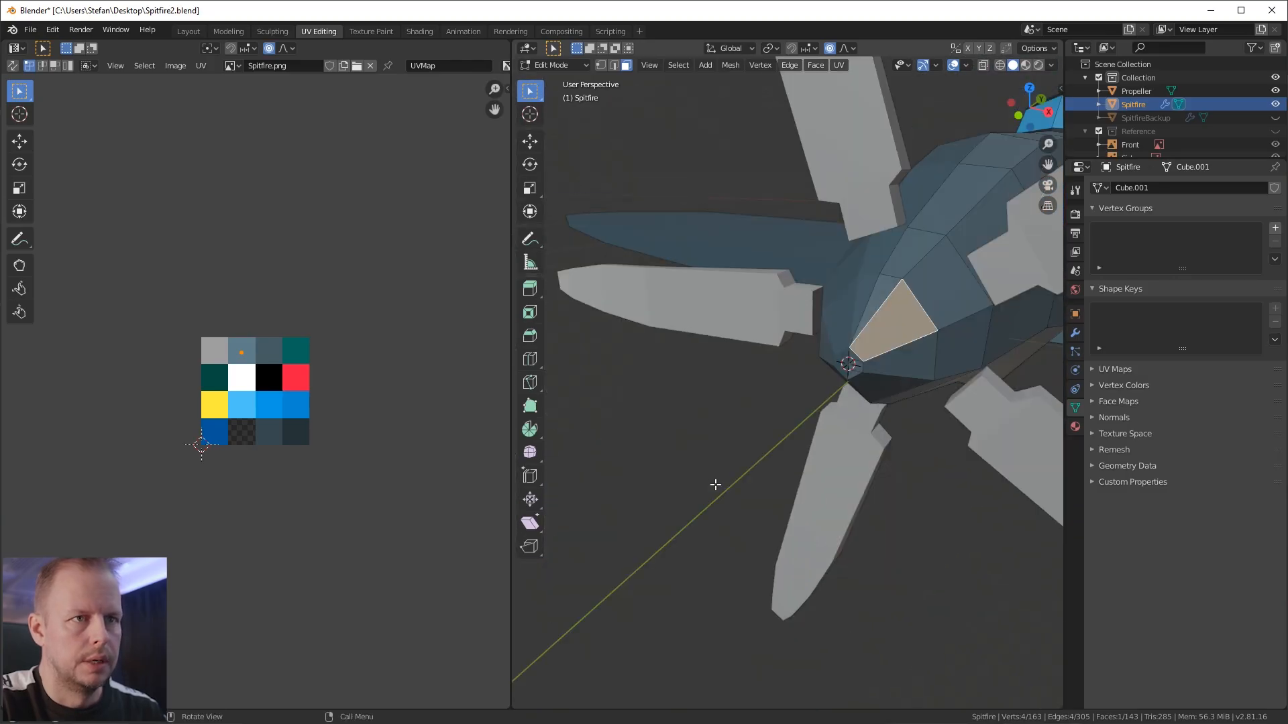
{"action": "left_click", "coordinate": [859, 363]}
{"action": "scroll", "coordinate": [865, 366], "scroll_direction": "up", "scroll_amount": 6}
{"action": "scroll", "coordinate": [1001, 398], "scroll_direction": "down", "scroll_amount": 3}
{"action": "middle_click_drag", "start_coordinate": [1001, 397], "coordinate": [892, 348], "text": "shift"}
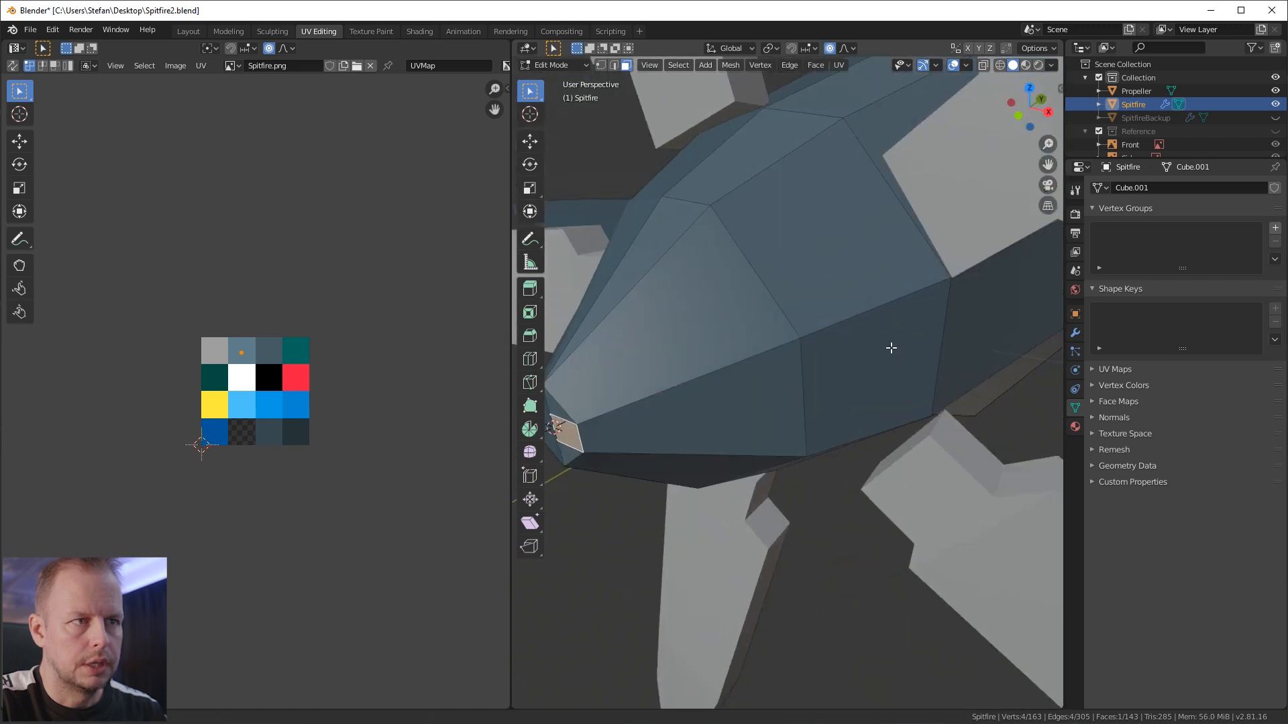
{"action": "middle_click_drag", "start_coordinate": [697, 387], "coordinate": [796, 299]}
{"action": "left_click", "coordinate": [860, 254], "text": "shift"}
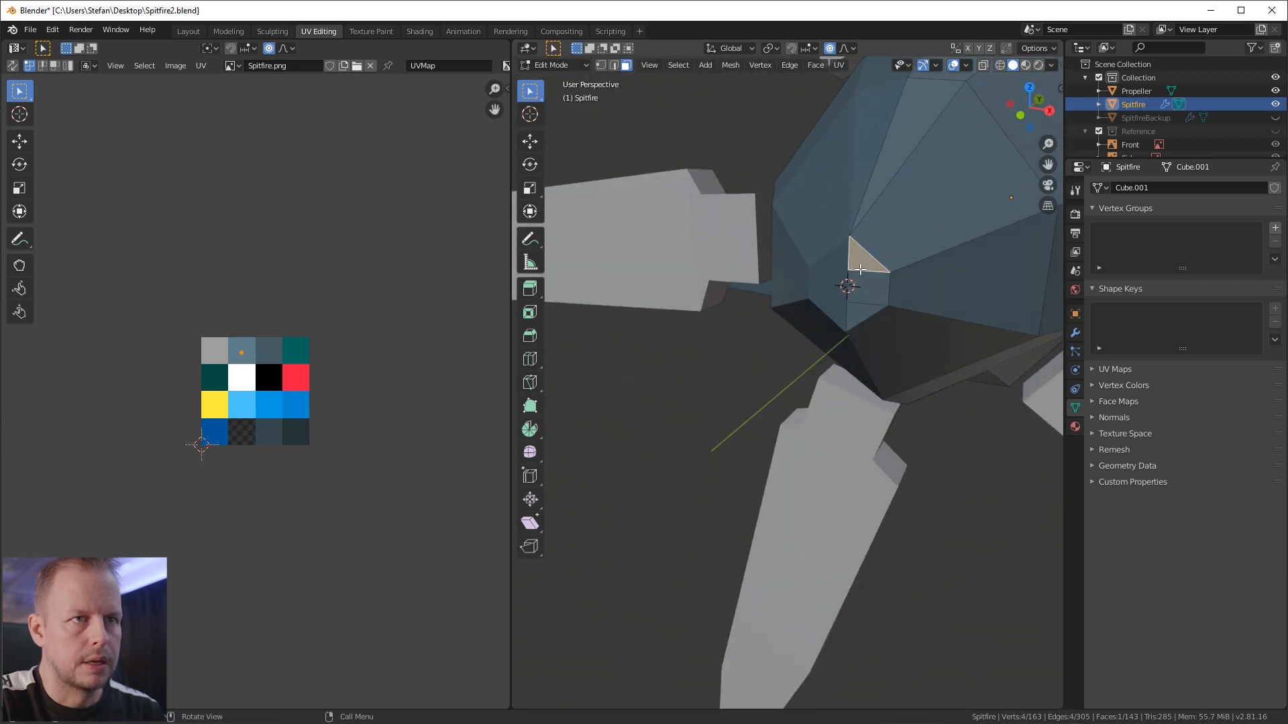
{"action": "left_click", "coordinate": [858, 302], "text": "shift"}
{"action": "left_click", "coordinate": [858, 312], "text": "shift"}
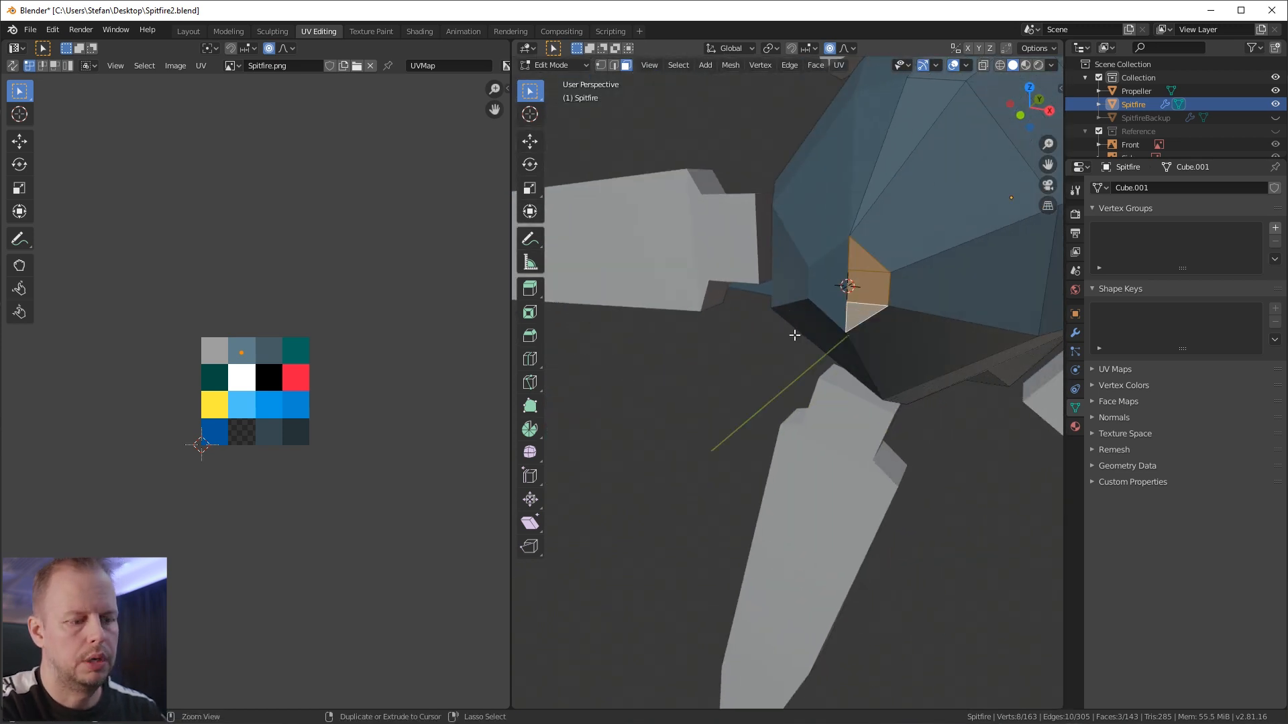
{"action": "key", "text": "ctrl+KP_Add"}
{"action": "key", "text": "ctrl+KP_Add"}
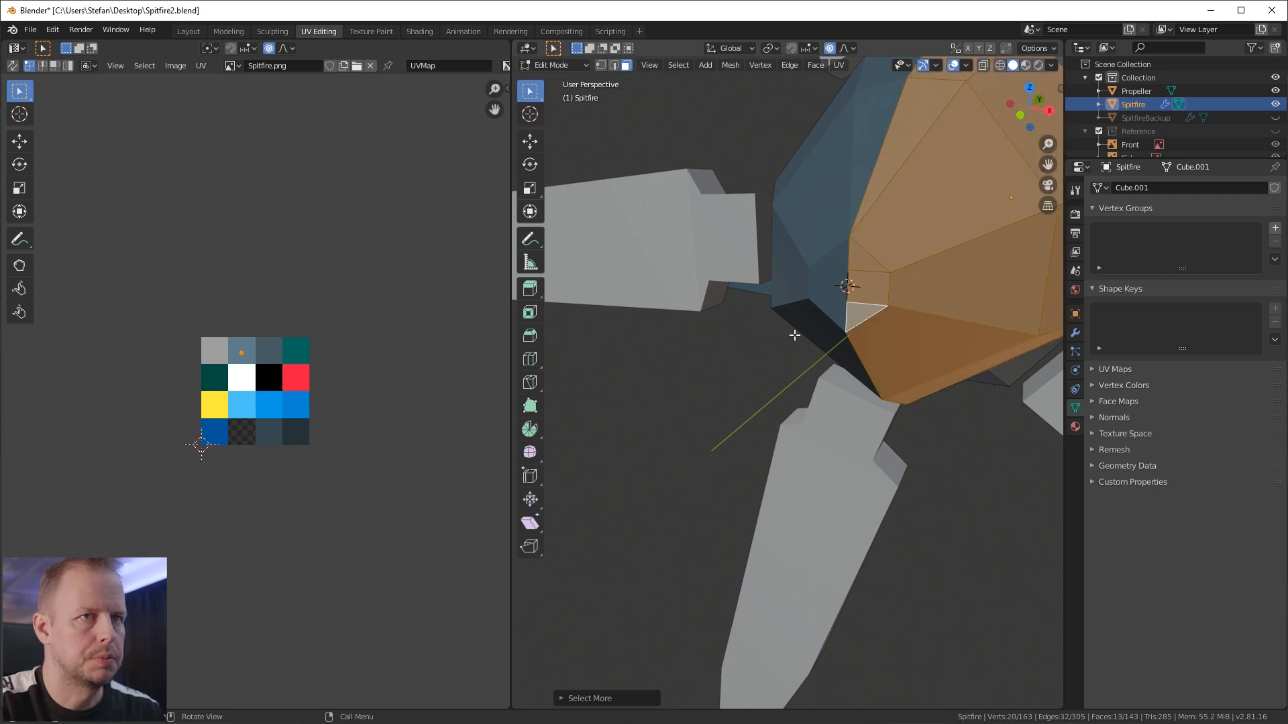
Step: Move the spinner faces' UVs onto the white swatch, clear the selection and save the file
{"action": "scroll", "coordinate": [862, 313], "scroll_direction": "down", "scroll_amount": 6}
{"action": "middle_click_drag", "start_coordinate": [850, 285], "coordinate": [792, 295]}
{"action": "middle_click_drag", "start_coordinate": [577, 348], "coordinate": [630, 330]}
{"action": "key", "text": "g"}
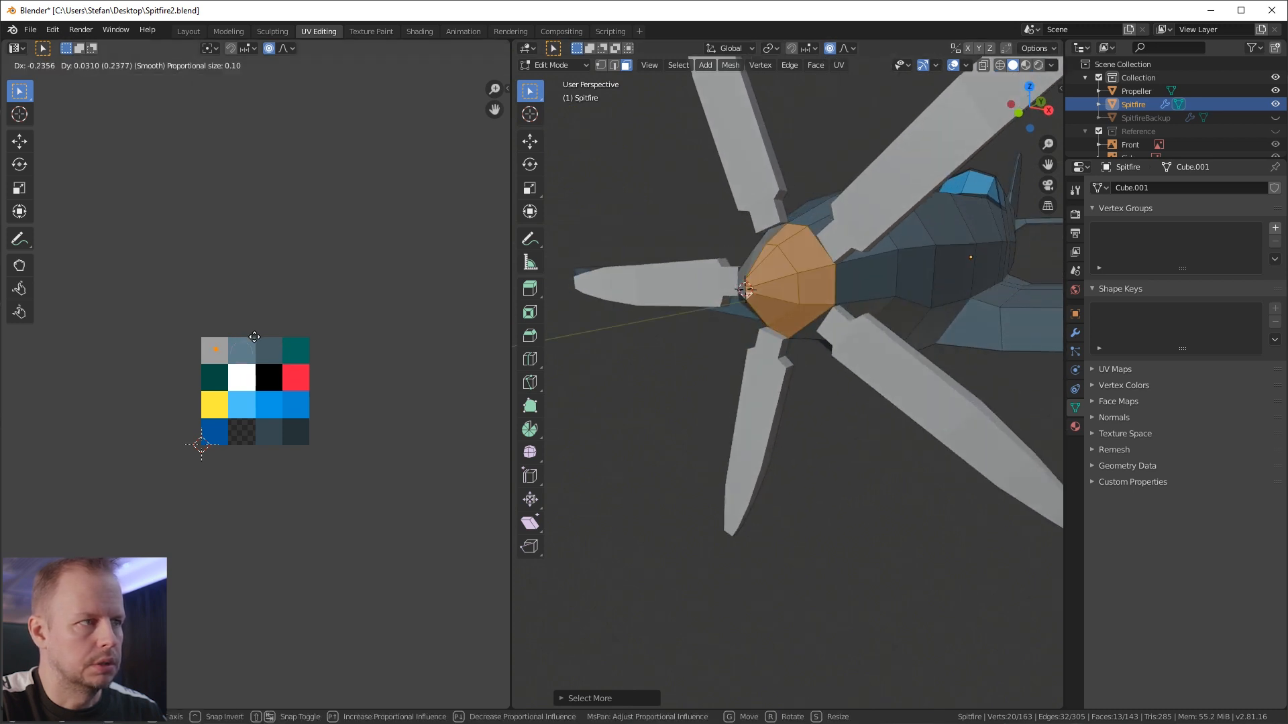
{"action": "left_click", "coordinate": [282, 365]}
{"action": "middle_click_drag", "start_coordinate": [839, 309], "coordinate": [795, 398]}
{"action": "key", "text": "alt+a"}
{"action": "key", "text": "ctrl+s"}
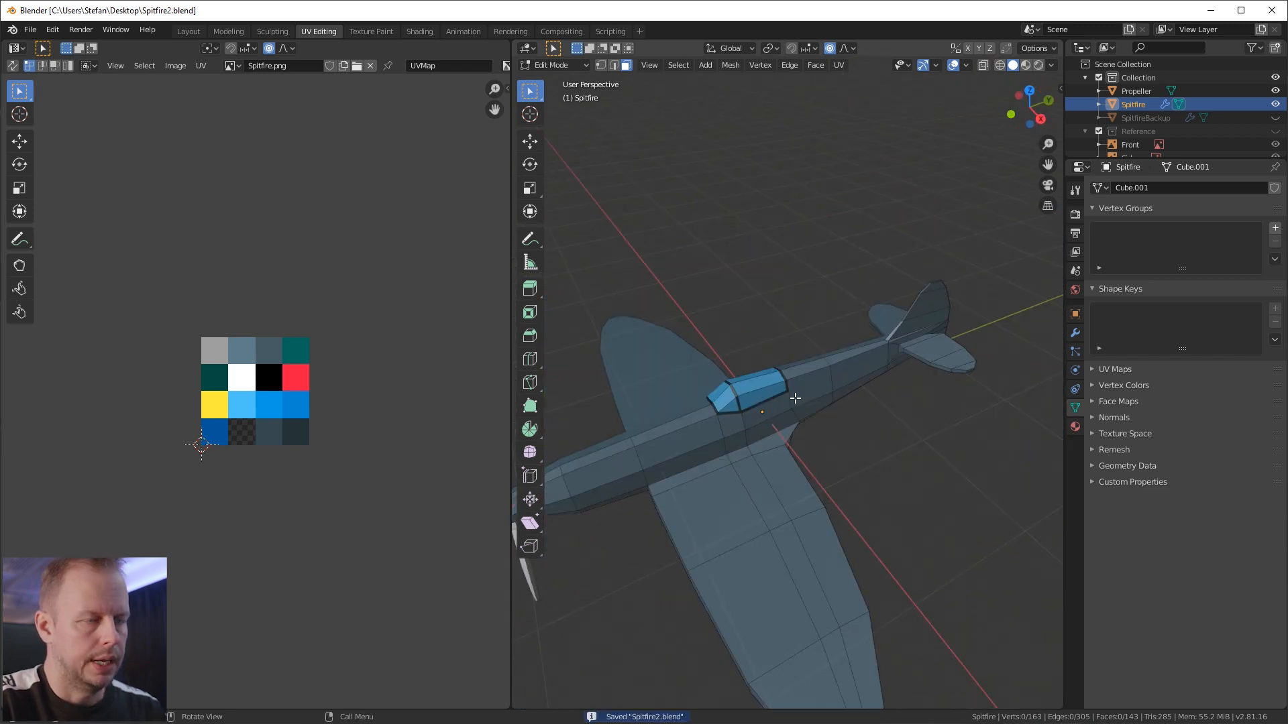
Step: Check the Spitfire photo in Chrome, and show the Reference collection behind the plane in right orthographic view with X-ray on
{"action": "key", "text": "alt+Tab"}
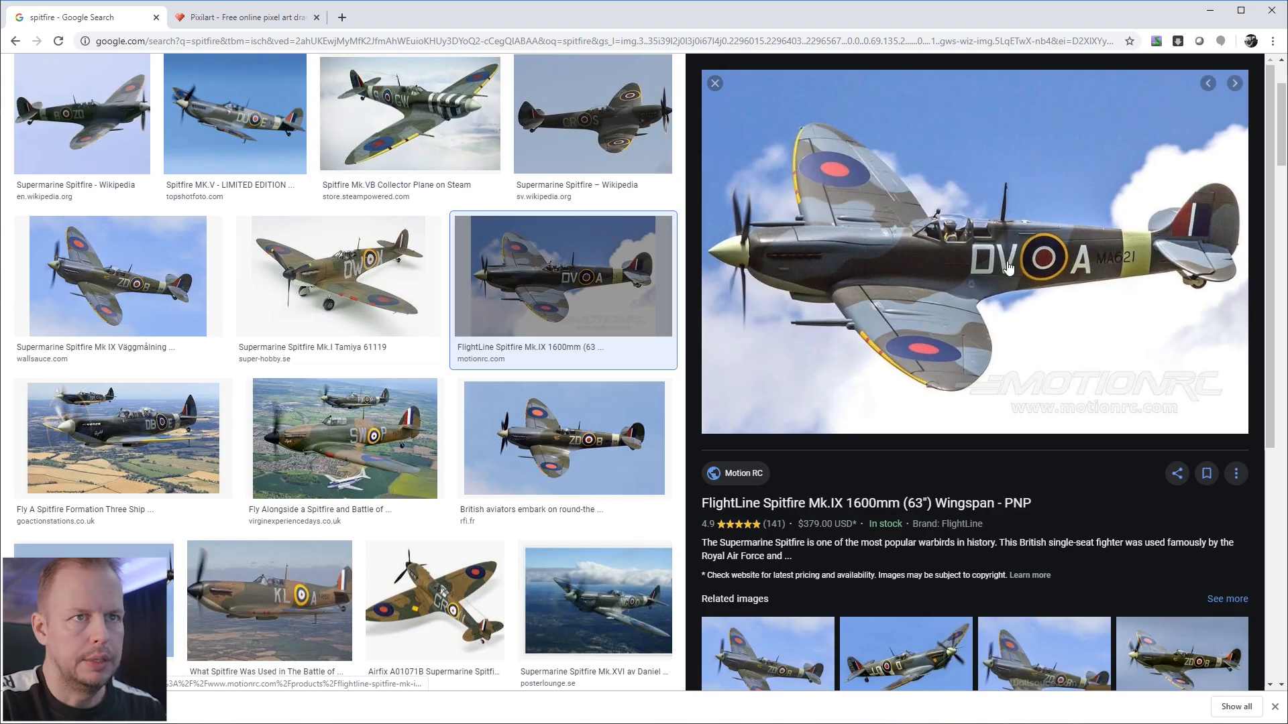
{"action": "middle_click", "coordinate": [838, 250]}
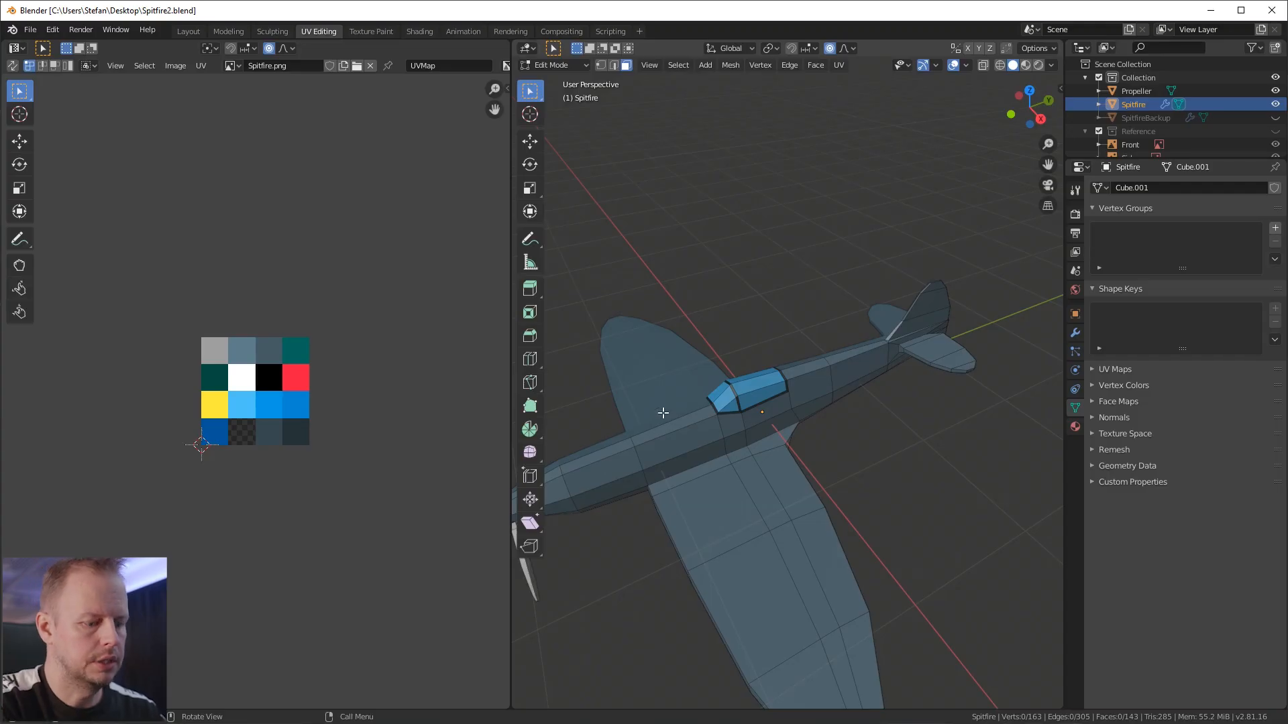
{"action": "key", "text": "KP_3"}
{"action": "scroll", "coordinate": [828, 391], "scroll_direction": "up", "scroll_amount": 5}
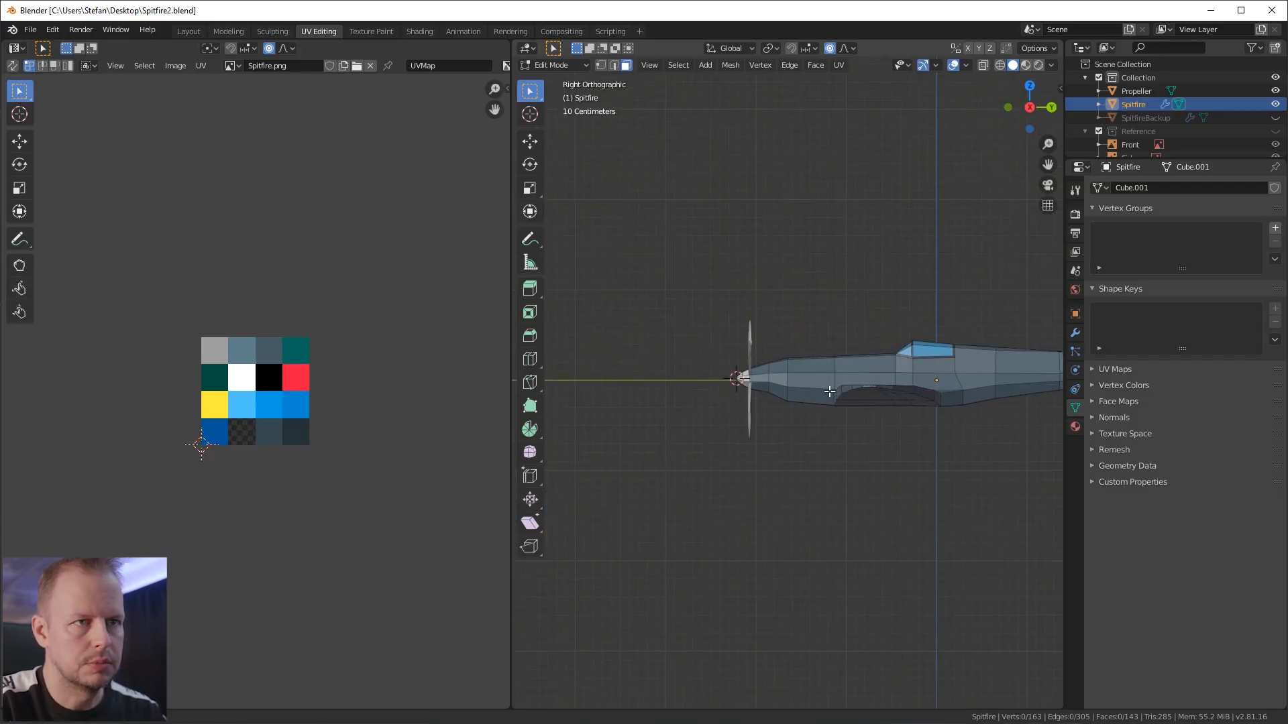
{"action": "left_click", "coordinate": [984, 65]}
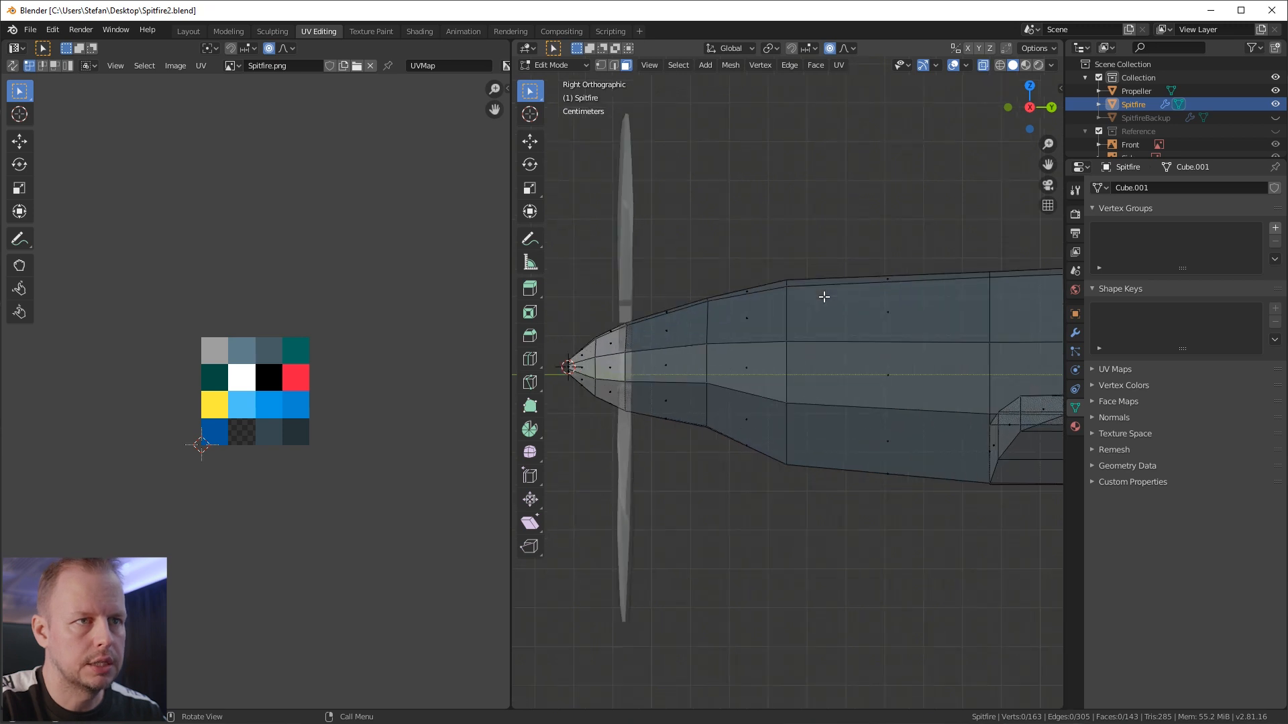
{"action": "scroll", "coordinate": [826, 298], "scroll_direction": "up", "scroll_amount": 3}
{"action": "left_click", "coordinate": [1276, 131]}
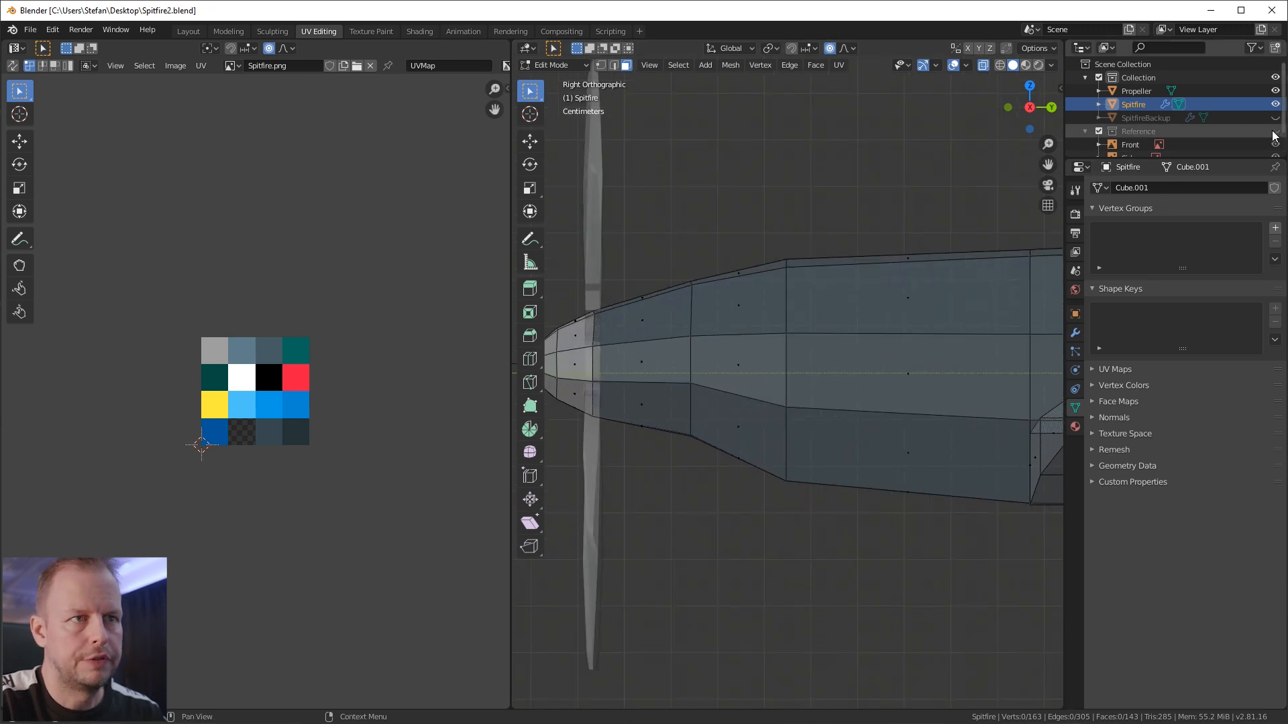
{"action": "scroll", "coordinate": [715, 343], "scroll_direction": "up", "scroll_amount": 1}
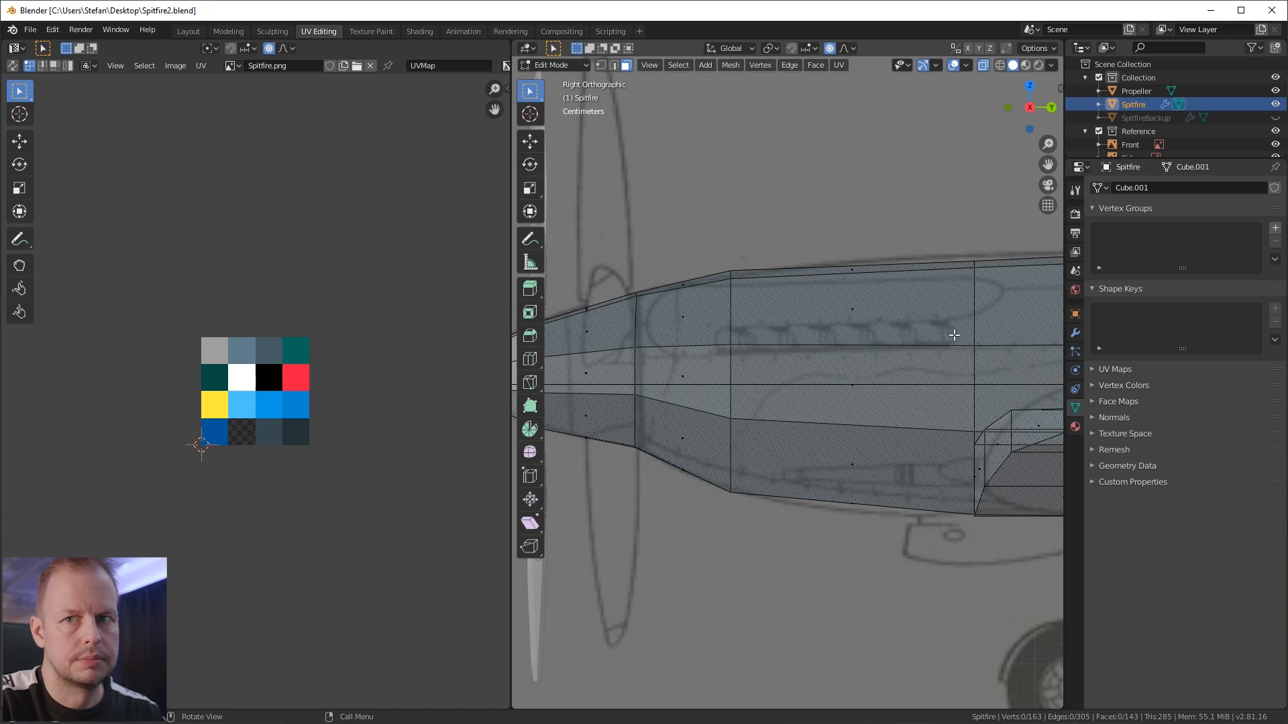
Step: Select the horizontal fuselage edge along the engine exhausts and snap the 3D cursor to it
{"action": "left_click", "coordinate": [862, 344]}
{"action": "middle_click_drag", "start_coordinate": [862, 346], "coordinate": [811, 378], "text": "shift"}
{"action": "key", "text": "2"}
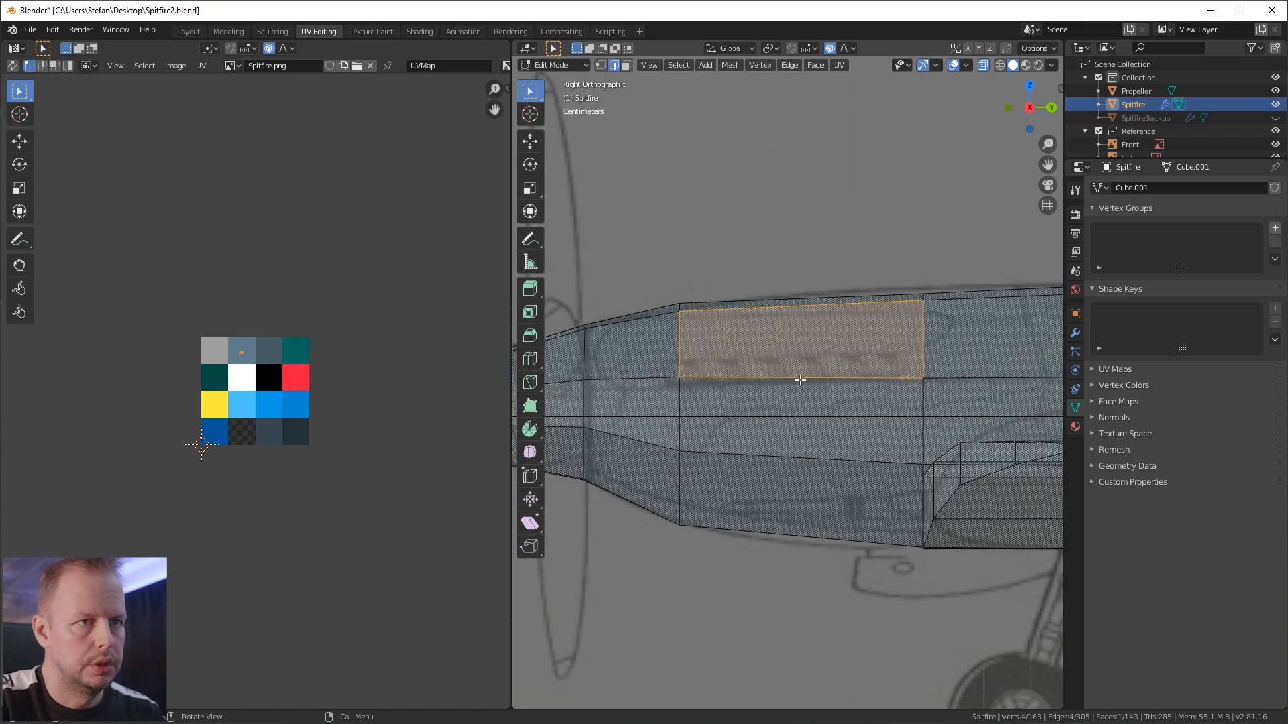
{"action": "left_click", "coordinate": [800, 379]}
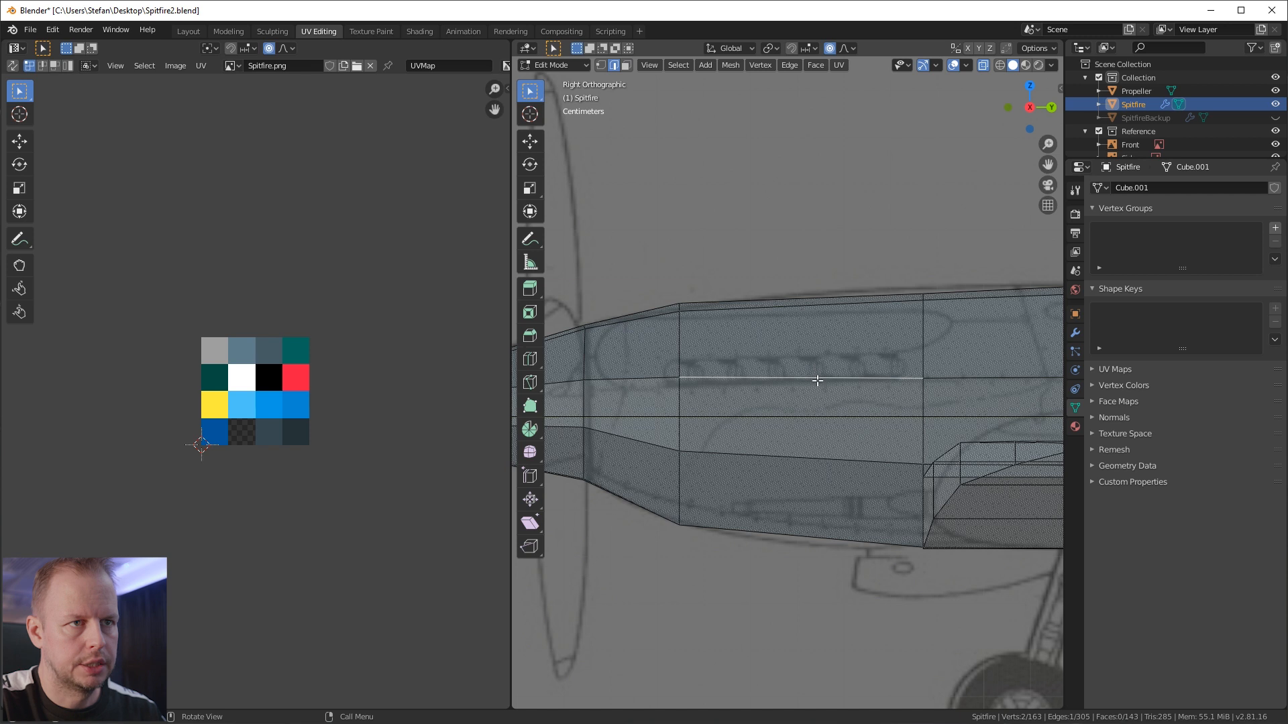
{"action": "key", "text": "shift+s"}
{"action": "left_click", "coordinate": [836, 457]}
{"action": "mouse_move", "coordinate": [845, 379]}
{"action": "middle_mouse_down"}
{"action": "mouse_move", "coordinate": [811, 360]}
{"action": "mouse_move", "coordinate": [841, 360]}
{"action": "middle_mouse_up"}
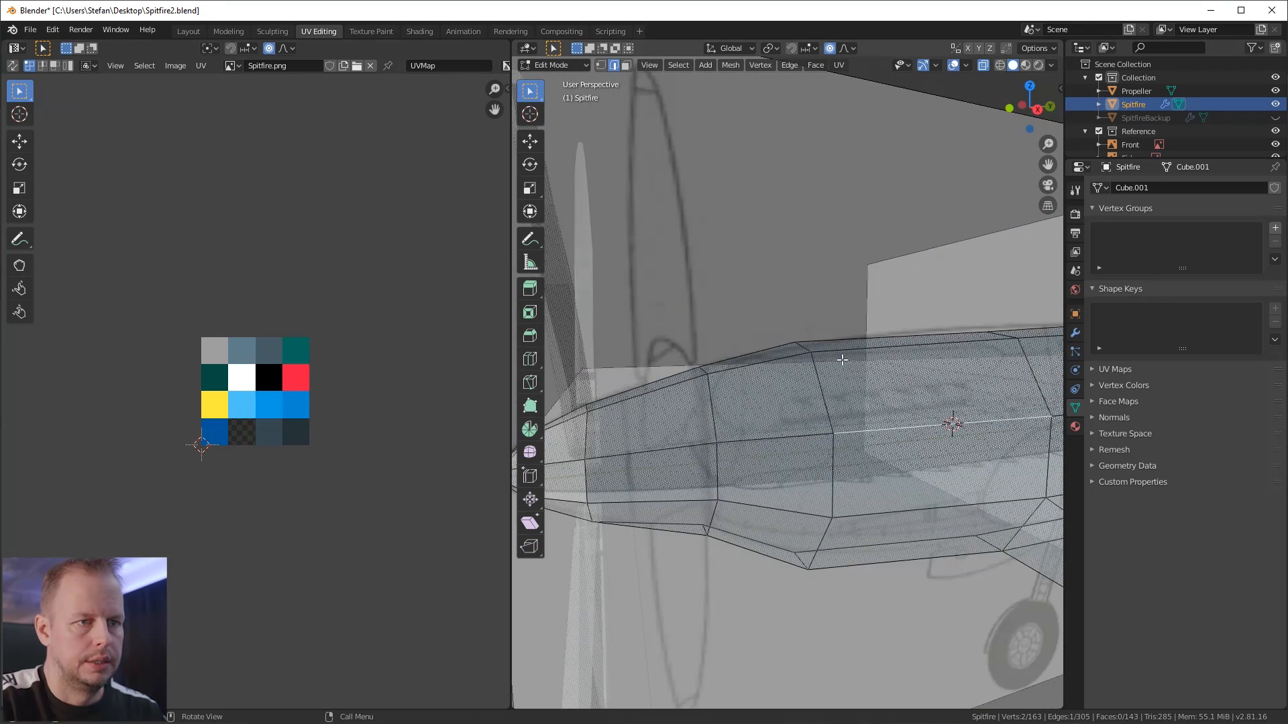
Step: Add a cube to the Spitfire mesh at the 3D cursor in right orthographic view
{"action": "key", "text": "KP_3"}
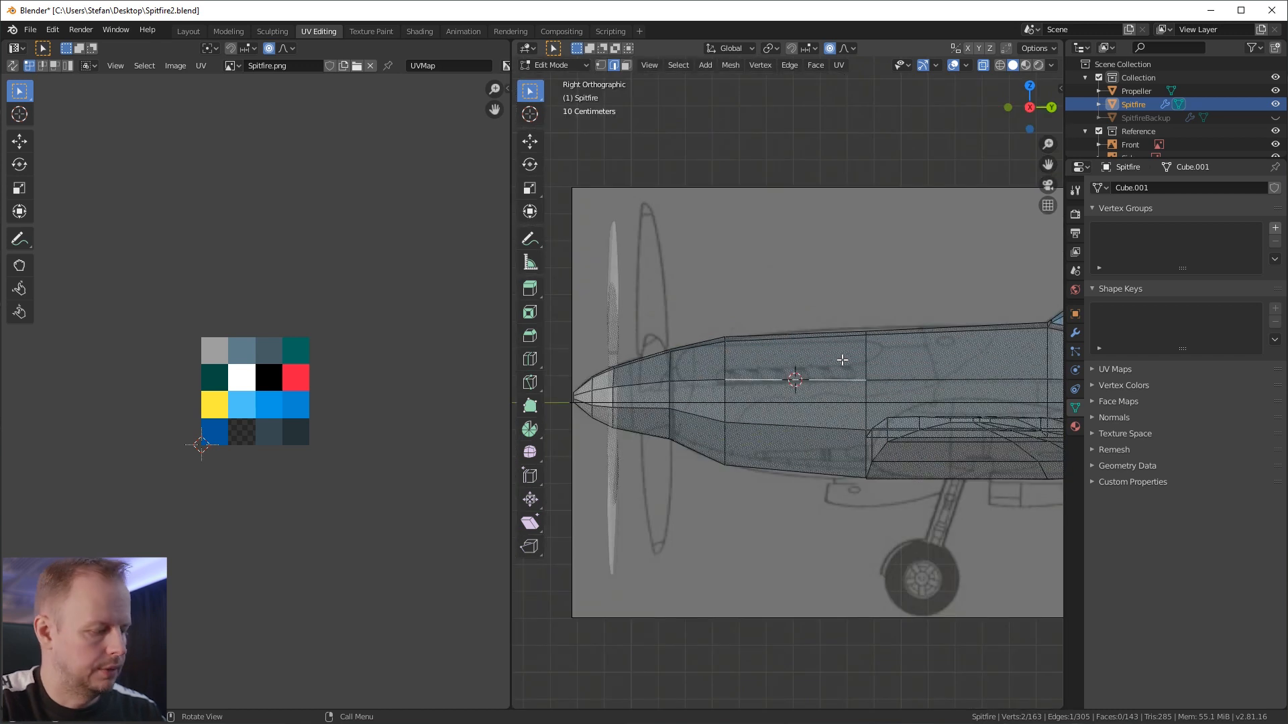
{"action": "key", "text": "shift+a"}
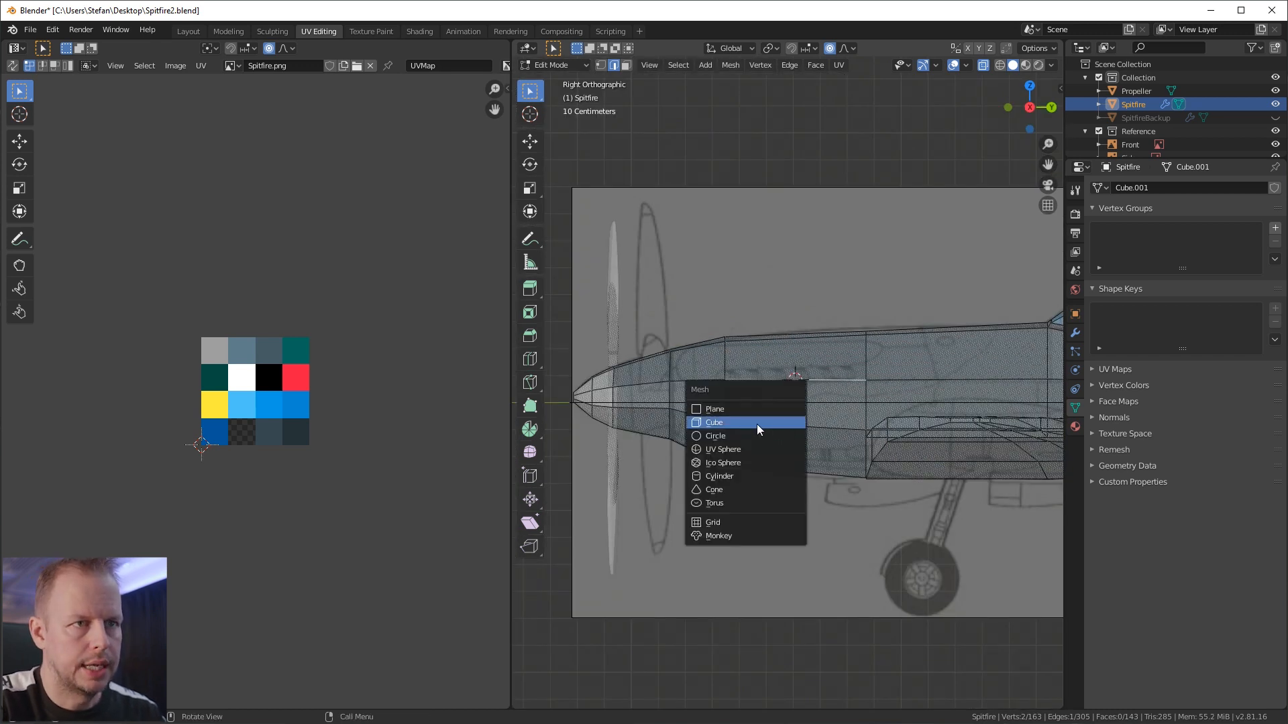
{"action": "left_click", "coordinate": [756, 424]}
{"action": "scroll", "coordinate": [864, 333], "scroll_direction": "down", "scroll_amount": 3}
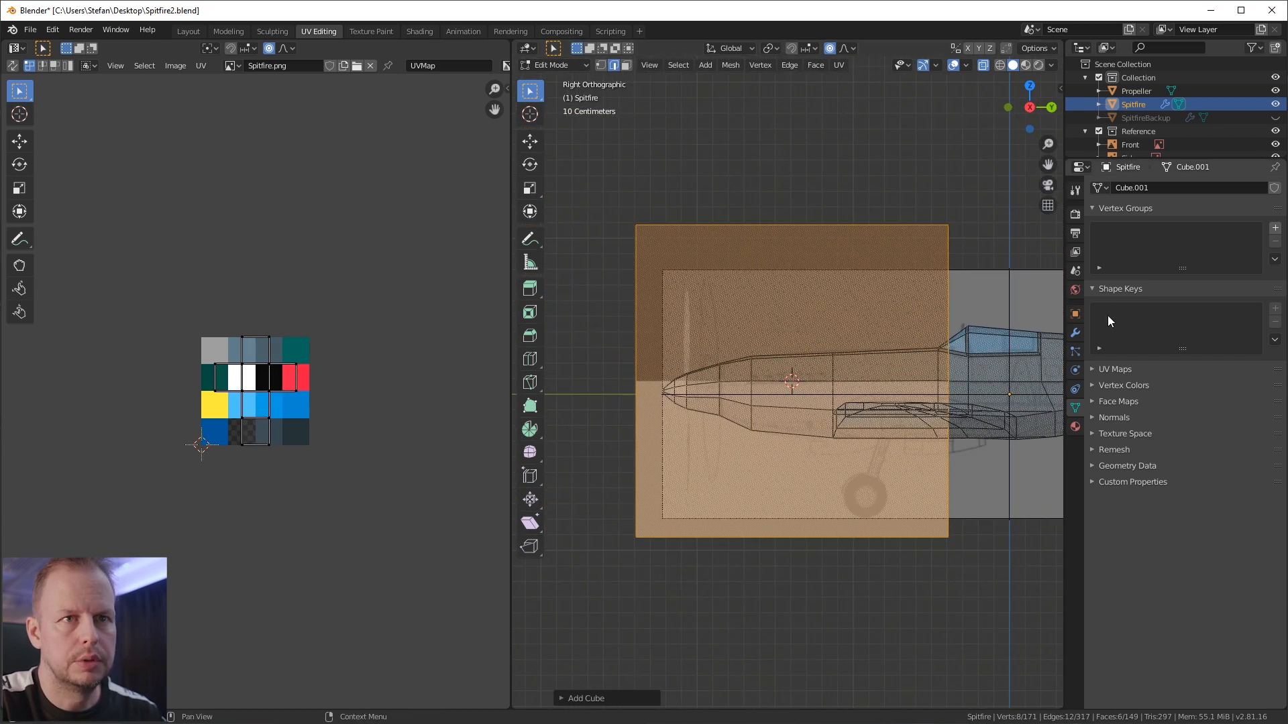
Step: Scale the new cube down uniformly to a small block about the height of the engine exhausts
{"action": "left_click", "coordinate": [1076, 335]}
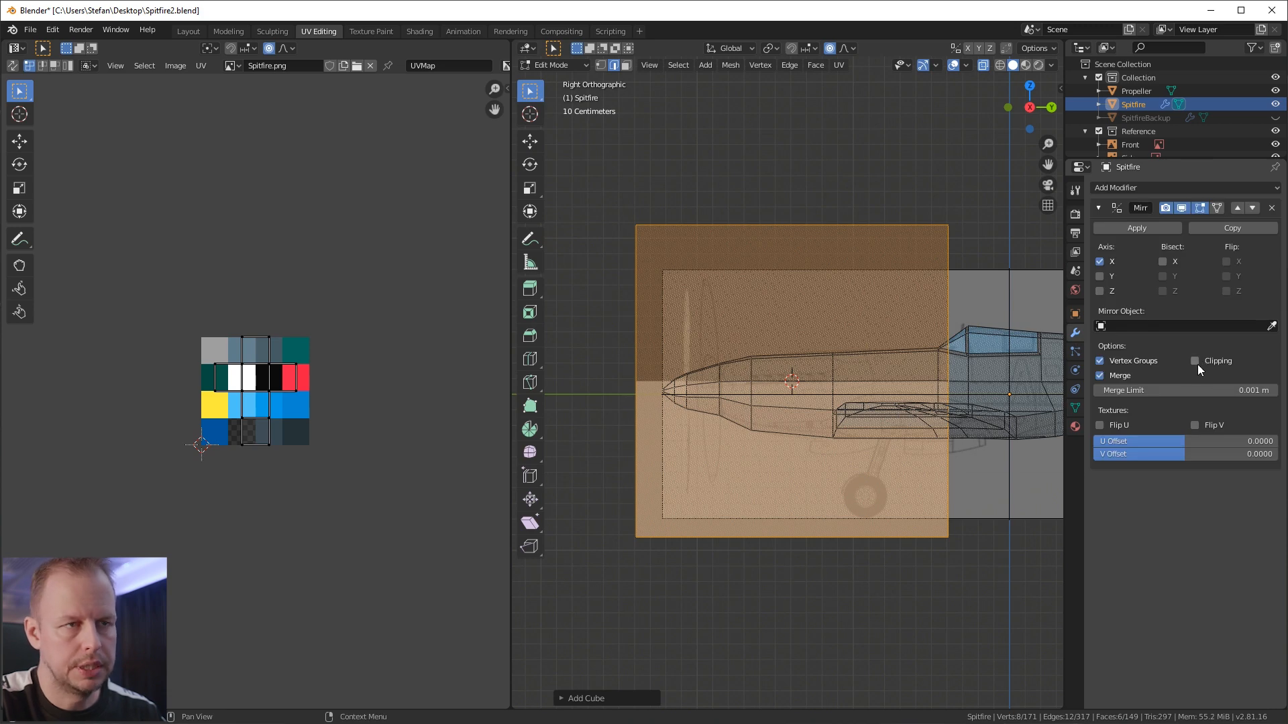
{"action": "key", "text": "s"}
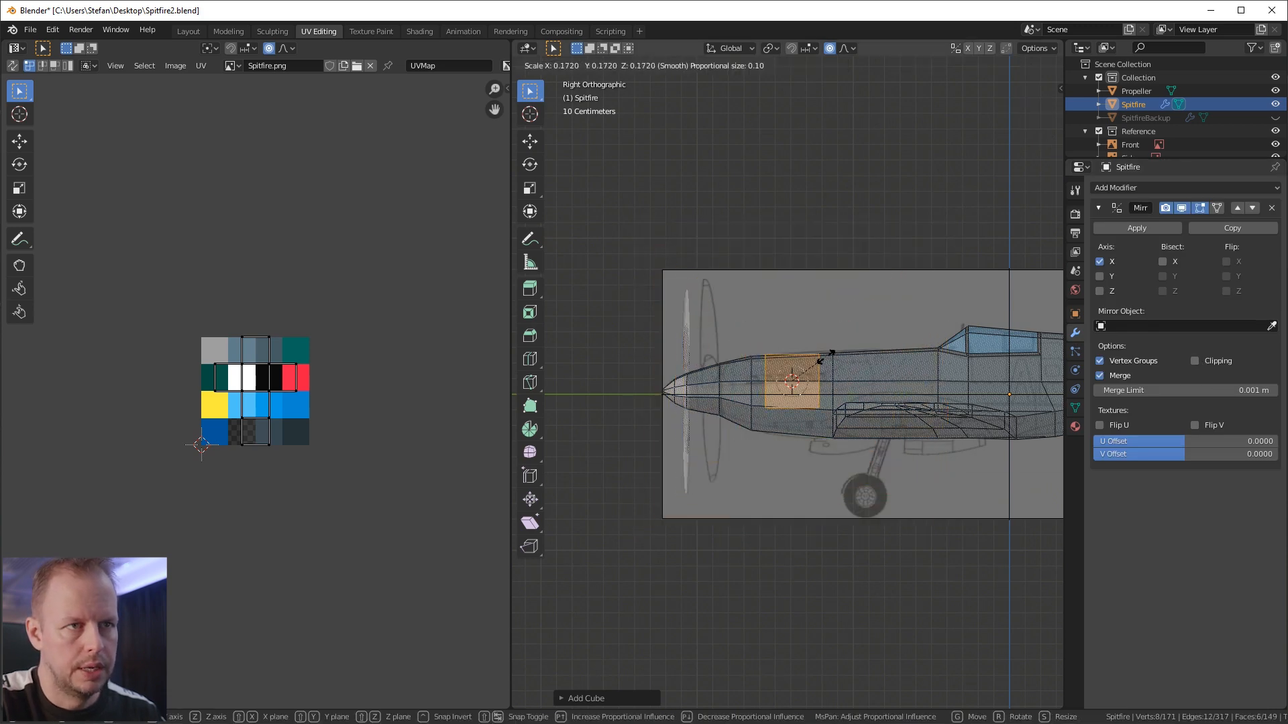
{"action": "left_click", "coordinate": [808, 365]}
{"action": "middle_click_drag", "start_coordinate": [808, 365], "coordinate": [786, 340]}
{"action": "scroll", "coordinate": [786, 341], "scroll_direction": "up", "scroll_amount": 5}
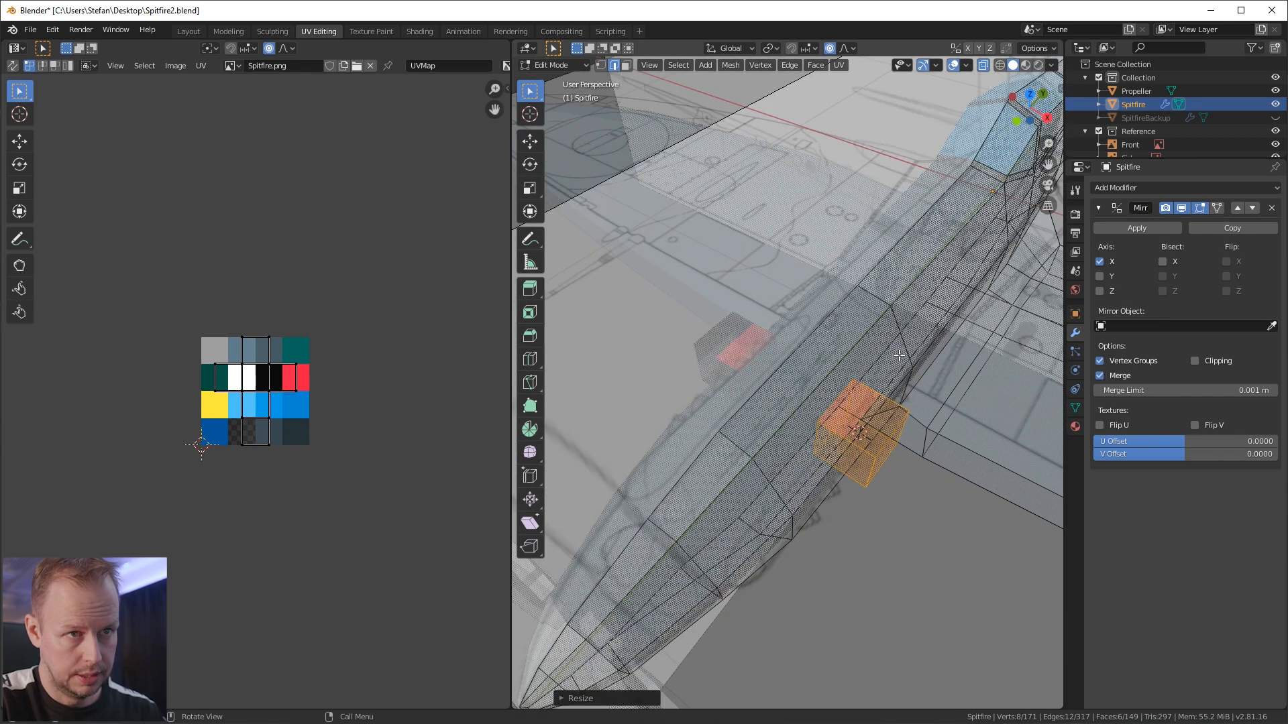
{"action": "key", "text": "s"}
{"action": "left_click", "coordinate": [866, 398]}
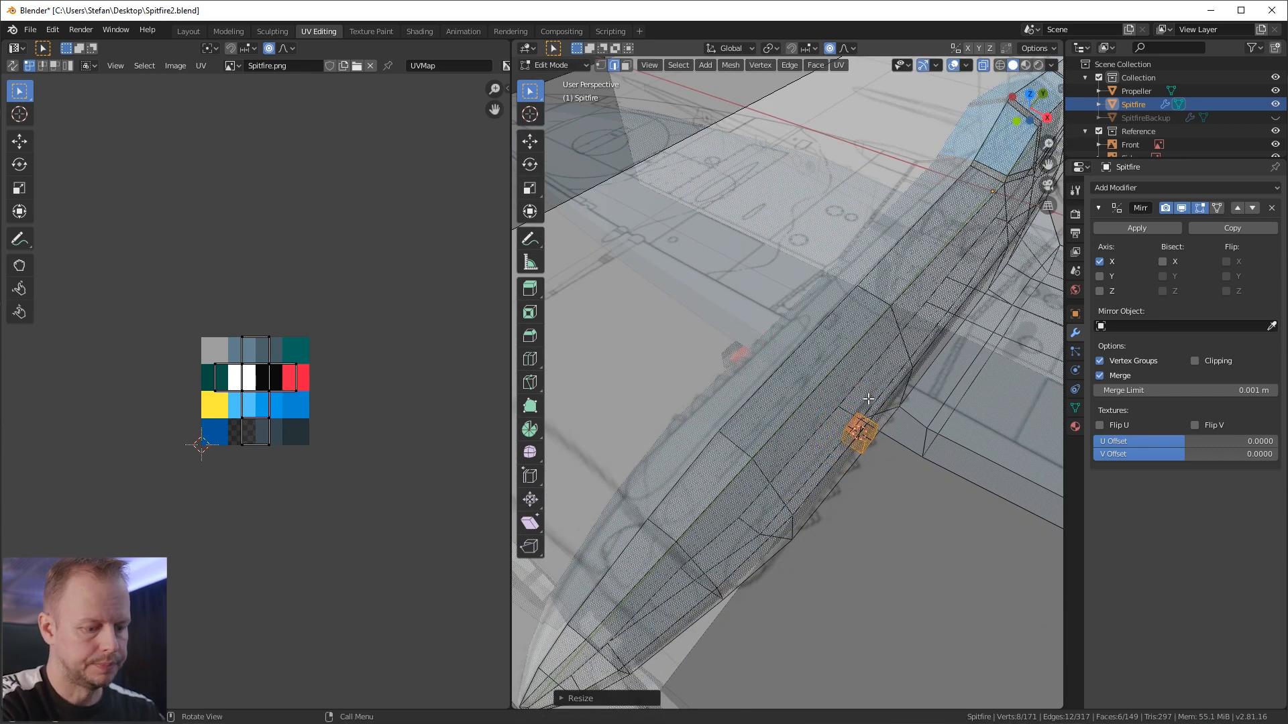
Step: In right orthographic view, move the block onto the reference exhaust row and stretch it along Y to span the row
{"action": "key", "text": "KP_3"}
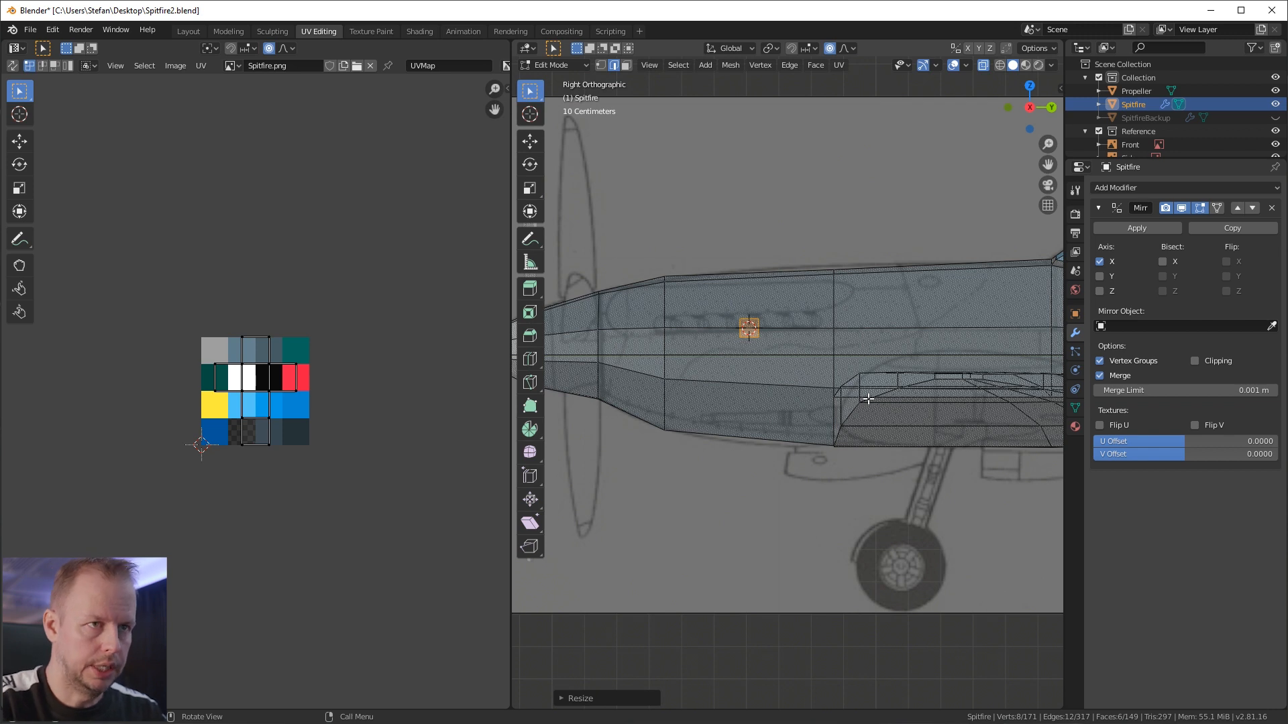
{"action": "middle_click_drag", "start_coordinate": [765, 313], "coordinate": [751, 367], "text": "shift"}
{"action": "key", "text": "g"}
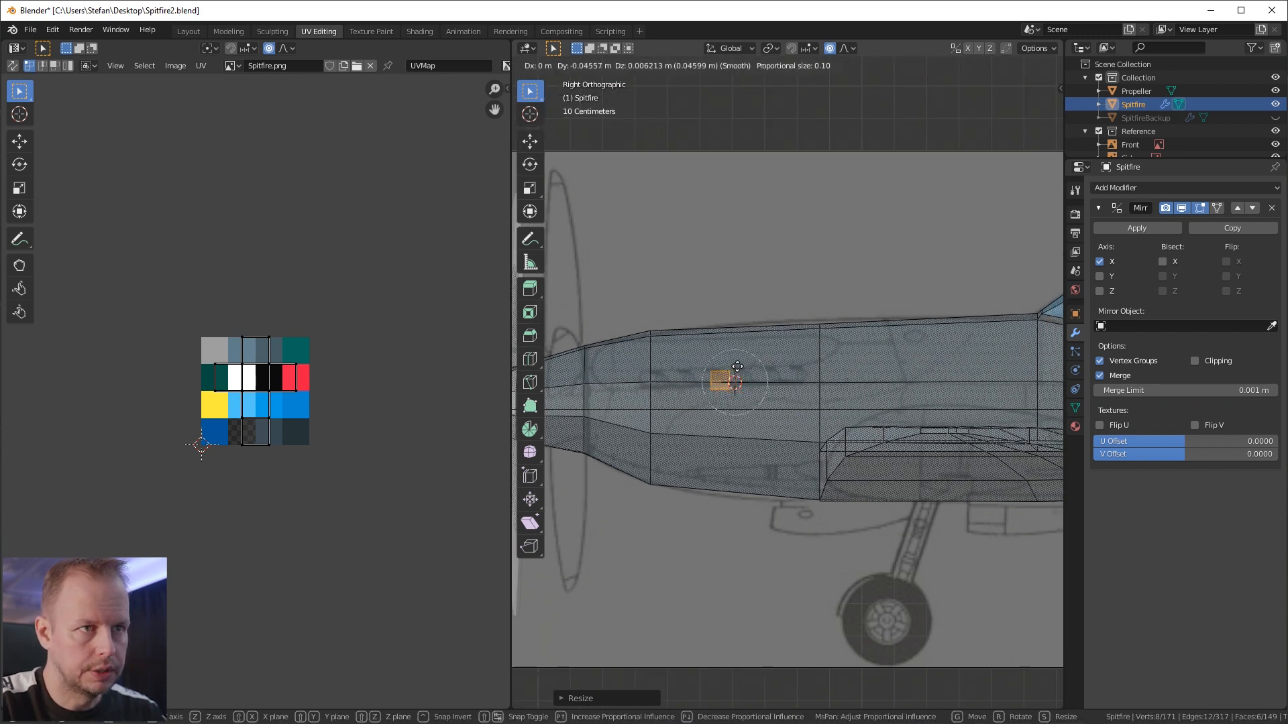
{"action": "left_click", "coordinate": [742, 363]}
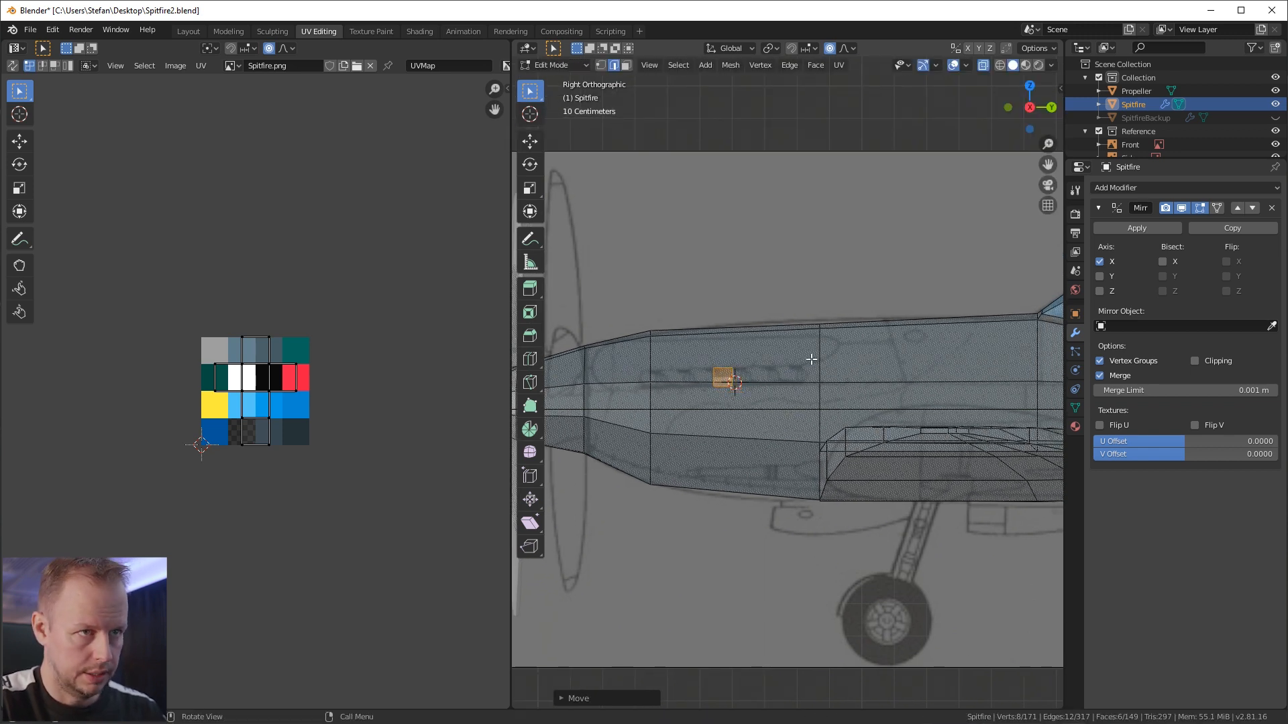
{"action": "key", "text": "s"}
{"action": "key", "text": "y"}
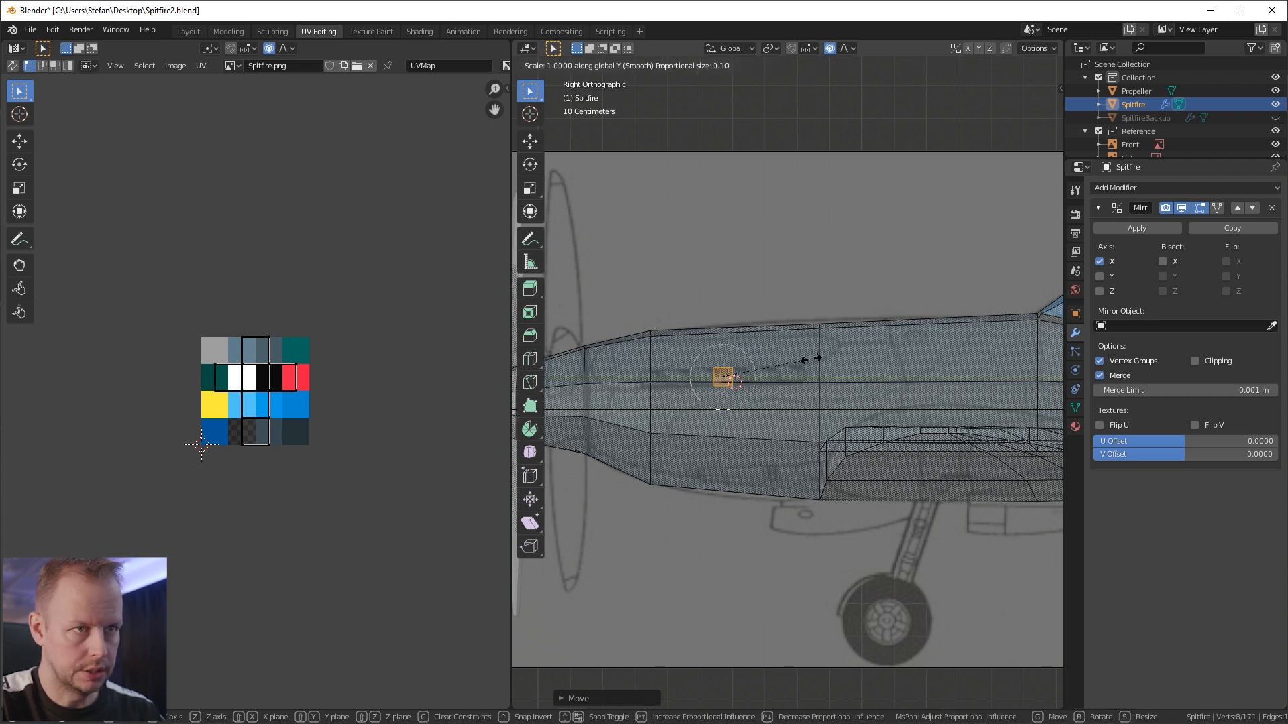
{"action": "left_click", "coordinate": [973, 316]}
Step: Rotate the stretched block slightly to match the tilt of the exhaust row in the side reference
{"action": "key", "text": "r"}
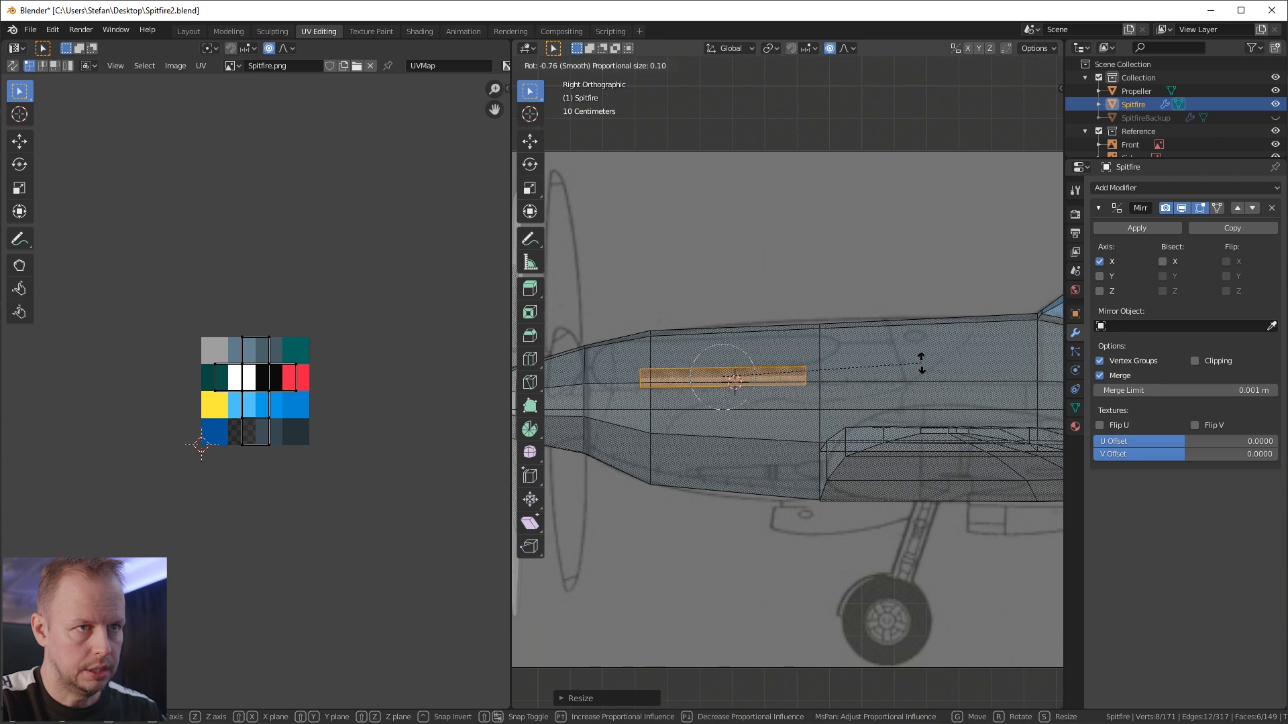
{"action": "left_click", "coordinate": [924, 360]}
{"action": "scroll", "coordinate": [912, 345], "scroll_direction": "up", "scroll_amount": 2}
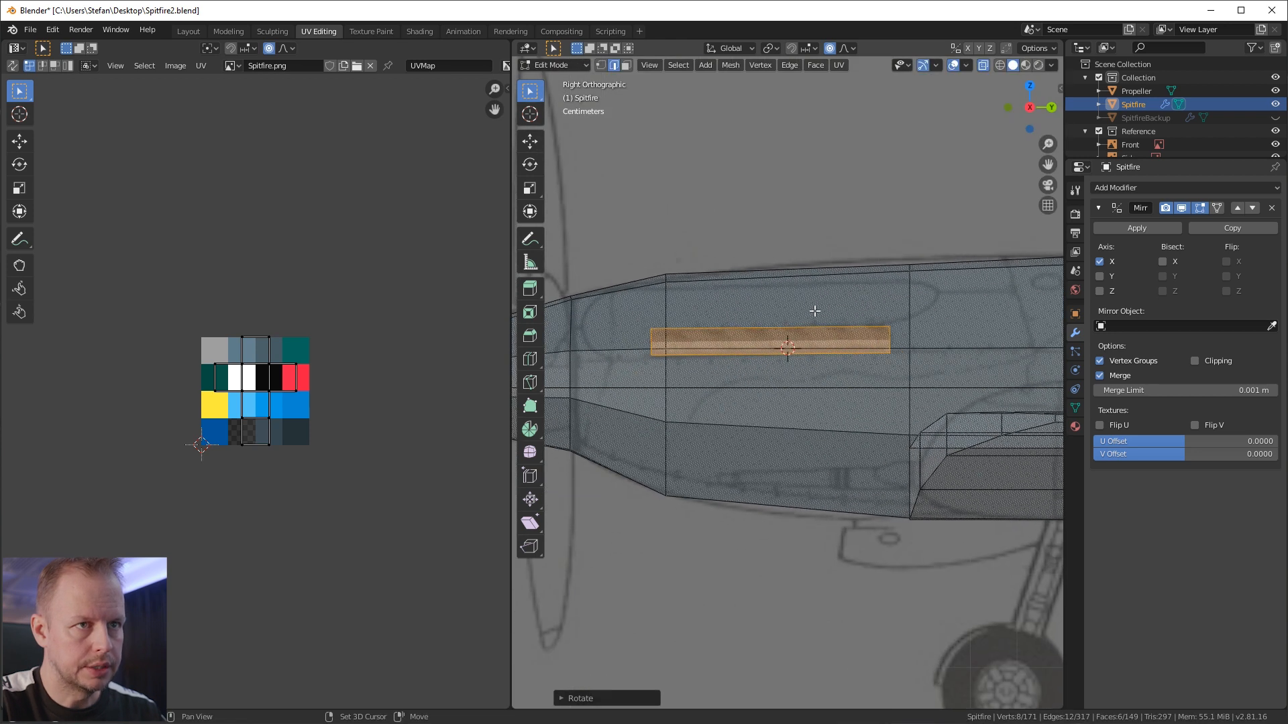
{"action": "key", "text": "r"}
{"action": "left_click", "coordinate": [894, 328]}
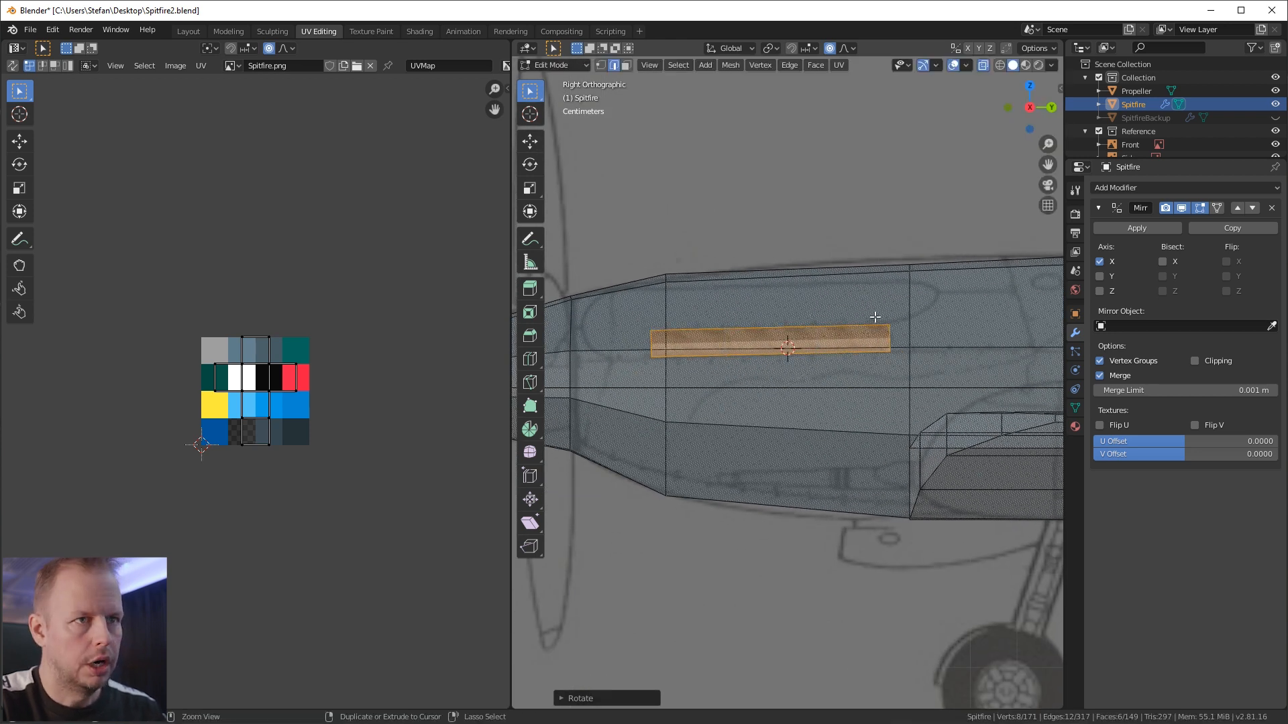
Step: Add five evenly spaced vertical loop cuts across the exhaust block to split it into six segments
{"action": "scroll", "coordinate": [864, 328], "scroll_direction": "up", "scroll_amount": 2}
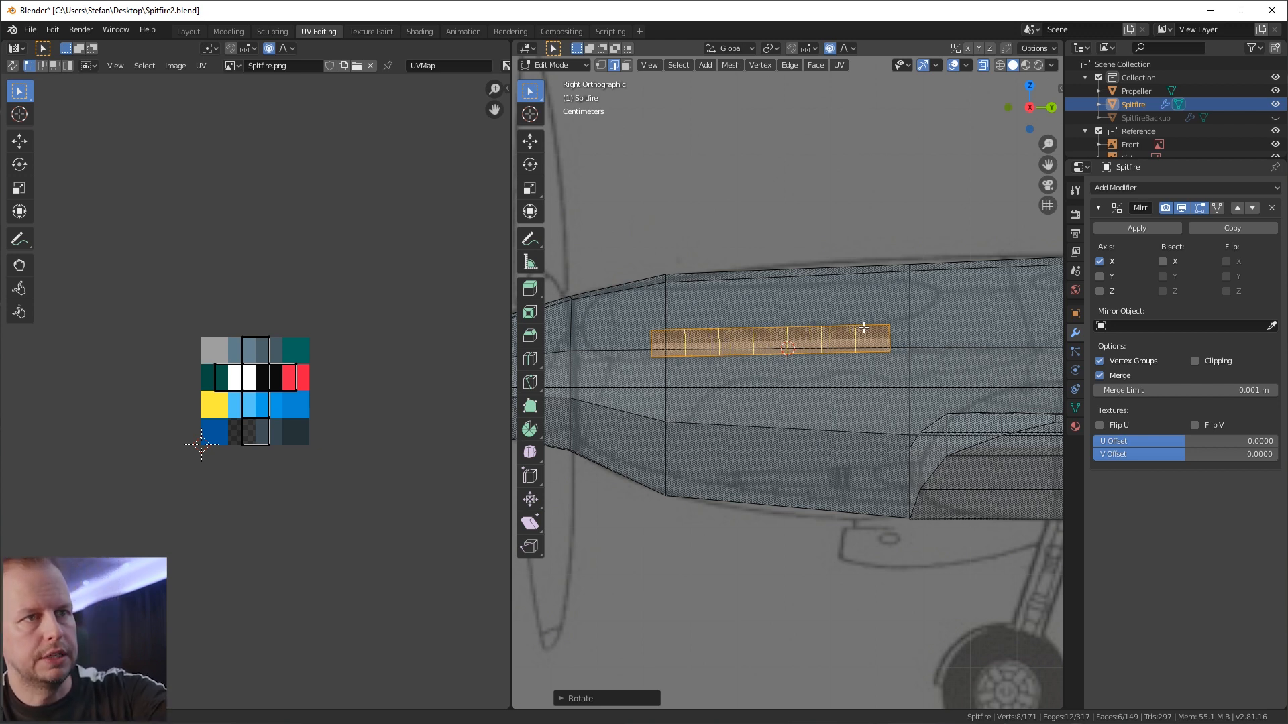
{"action": "scroll", "coordinate": [864, 328], "scroll_direction": "up", "scroll_amount": 1}
{"action": "scroll", "coordinate": [864, 328], "scroll_direction": "down", "scroll_amount": 2}
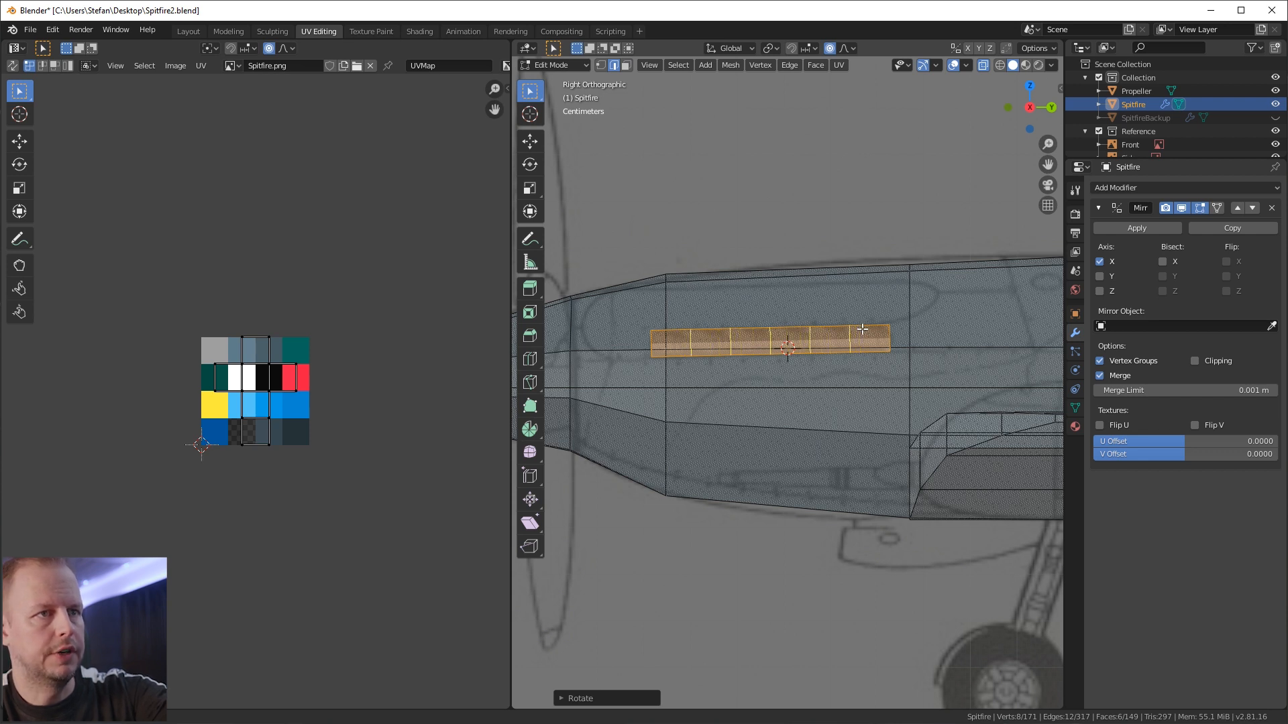
{"action": "left_click", "coordinate": [862, 328]}
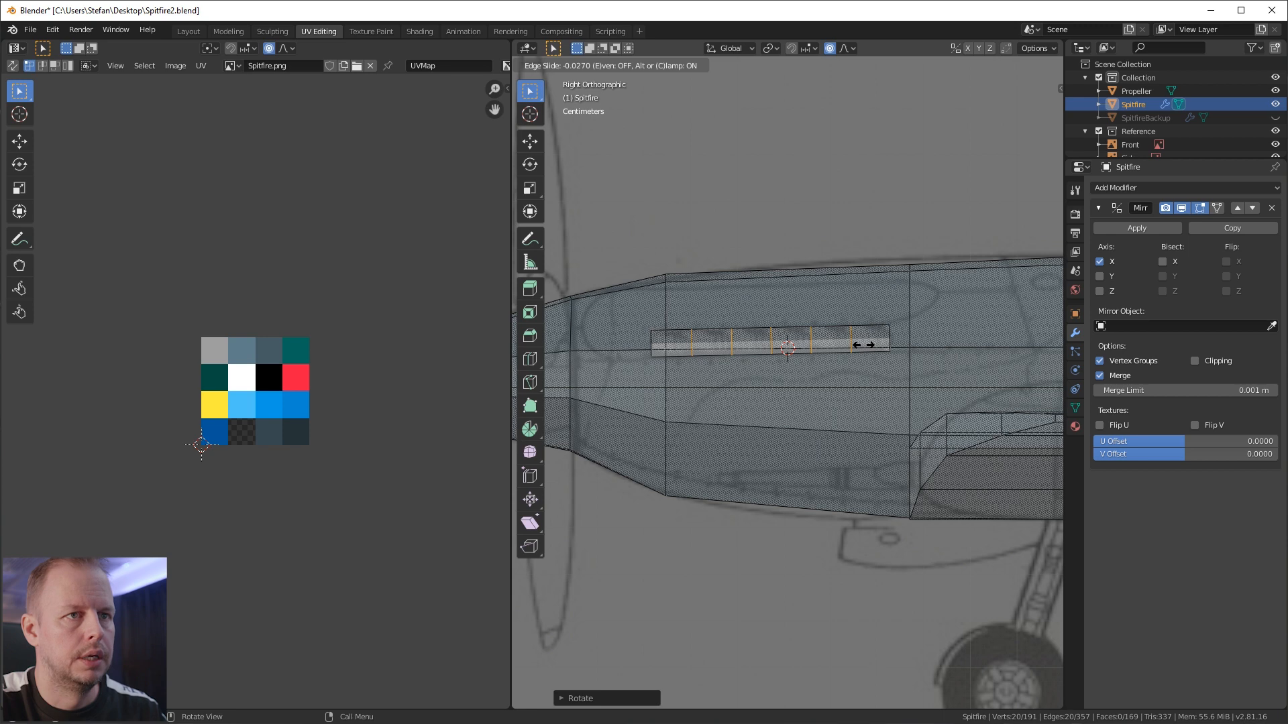
{"action": "left_click", "coordinate": [864, 345]}
Step: Select the six outward-facing side faces of the exhaust block and inset them individually
{"action": "middle_click_drag", "start_coordinate": [880, 364], "coordinate": [762, 399]}
{"action": "key", "text": "3"}
{"action": "left_click", "coordinate": [746, 388]}
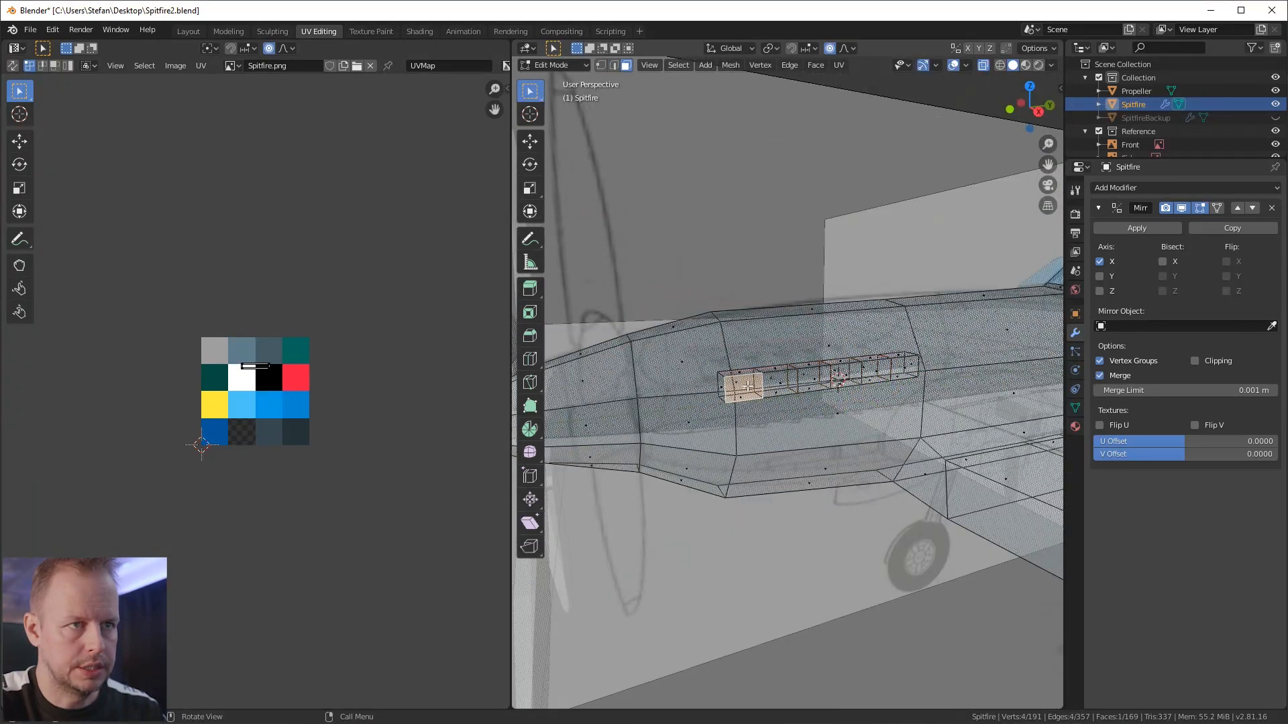
{"action": "left_click", "coordinate": [786, 383], "text": "shift"}
{"action": "left_click", "coordinate": [817, 379], "text": "shift"}
{"action": "left_click", "coordinate": [848, 374], "text": "shift"}
{"action": "left_click", "coordinate": [877, 371], "text": "shift"}
{"action": "left_click", "coordinate": [906, 369], "text": "shift"}
{"action": "middle_click_drag", "start_coordinate": [906, 369], "coordinate": [904, 323]}
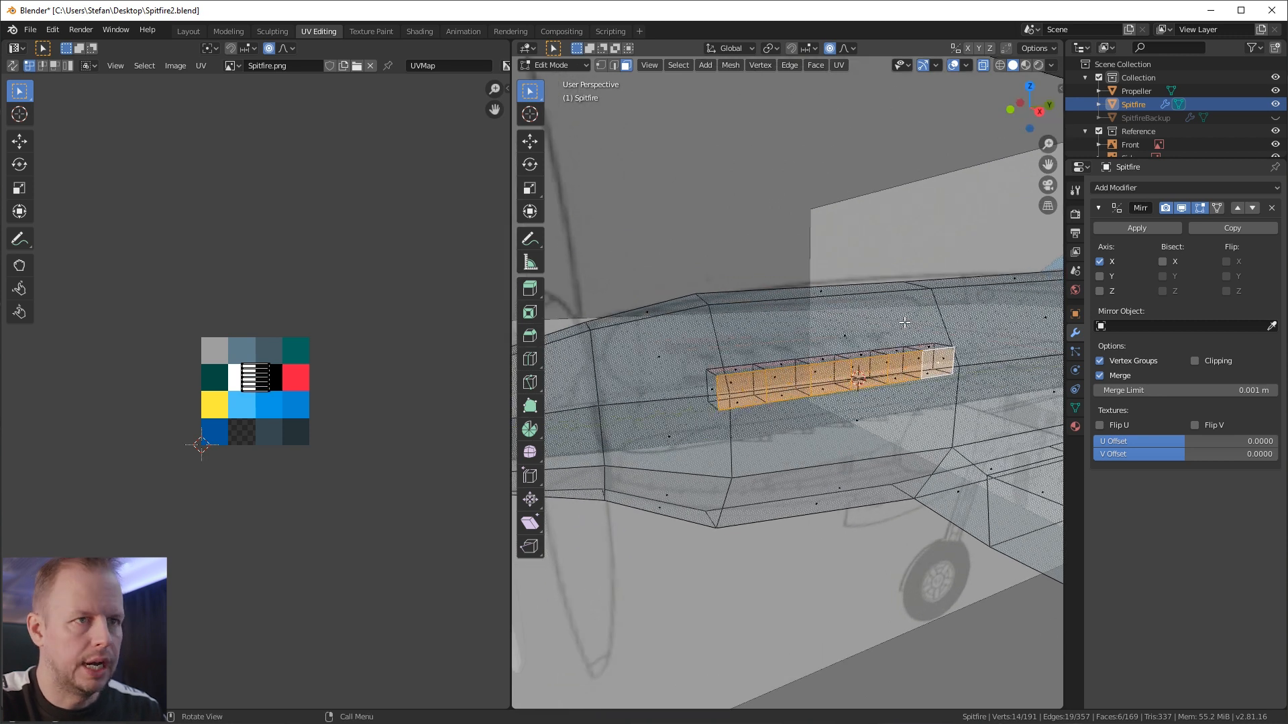
{"action": "key", "text": "i"}
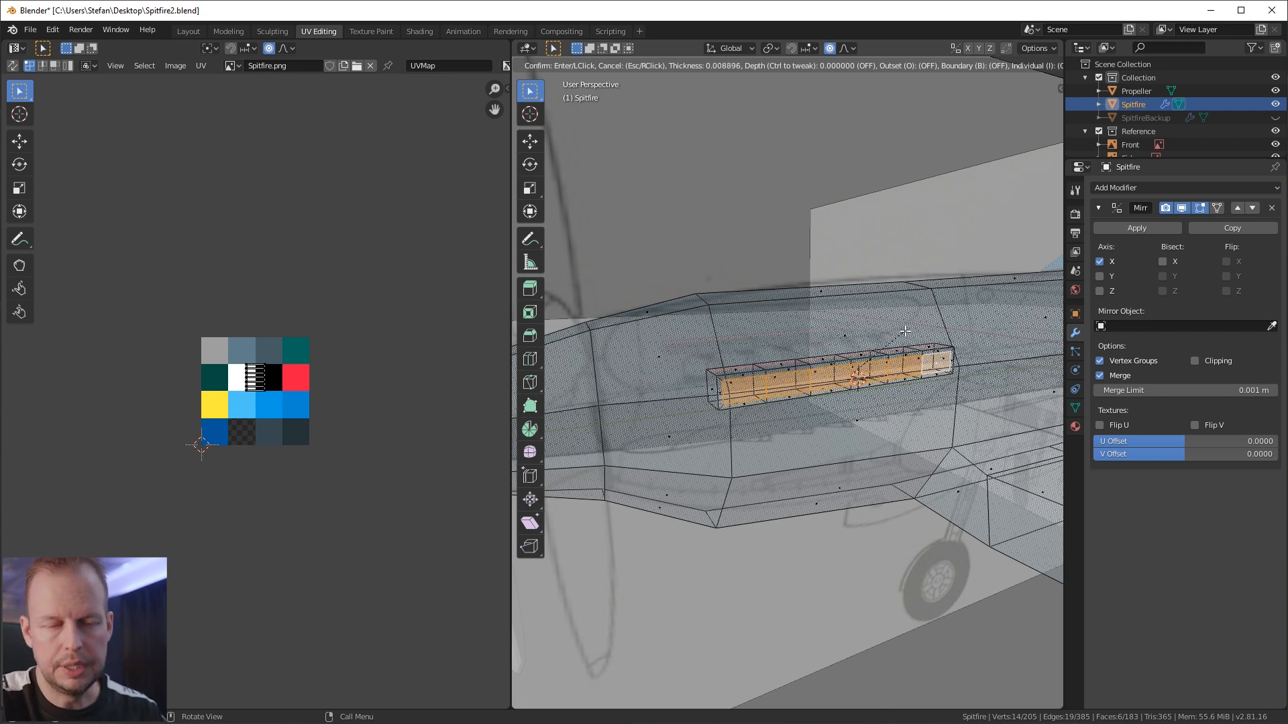
{"action": "key", "text": "i"}
{"action": "left_click", "coordinate": [905, 330]}
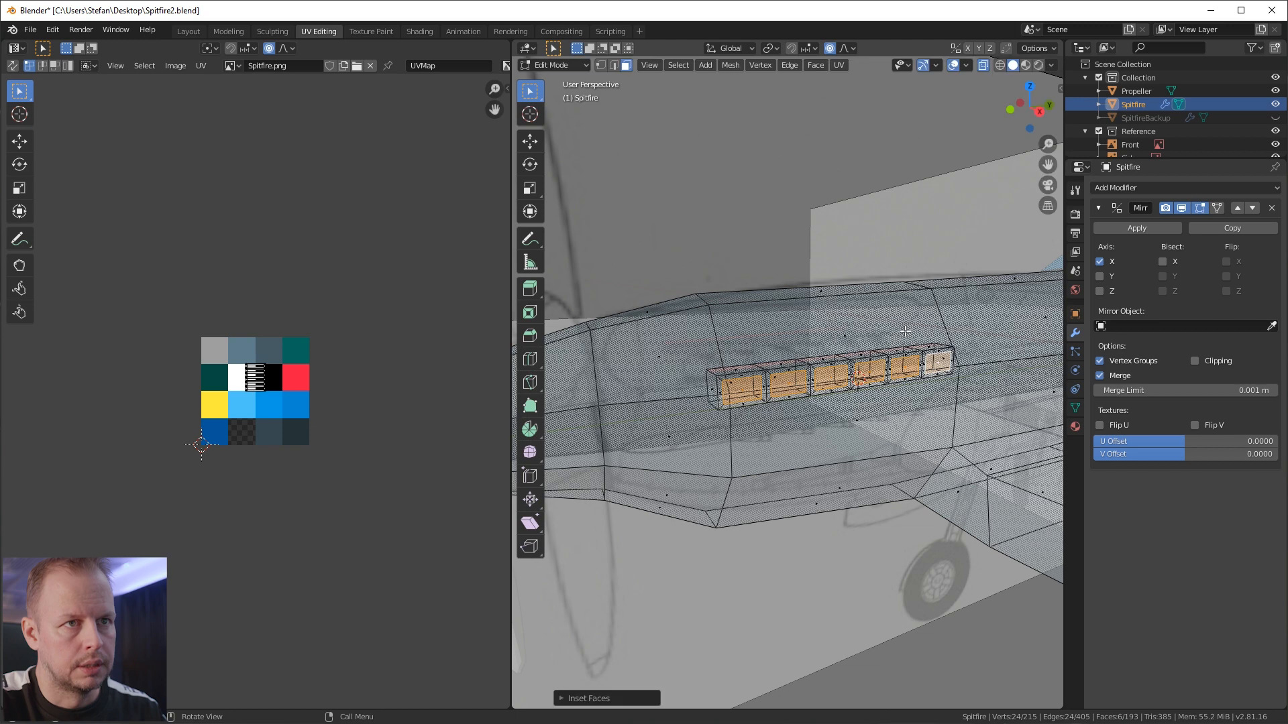
Step: Extrude the six inset faces outward from the fuselage to form the exhaust stubs
{"action": "key", "text": "e"}
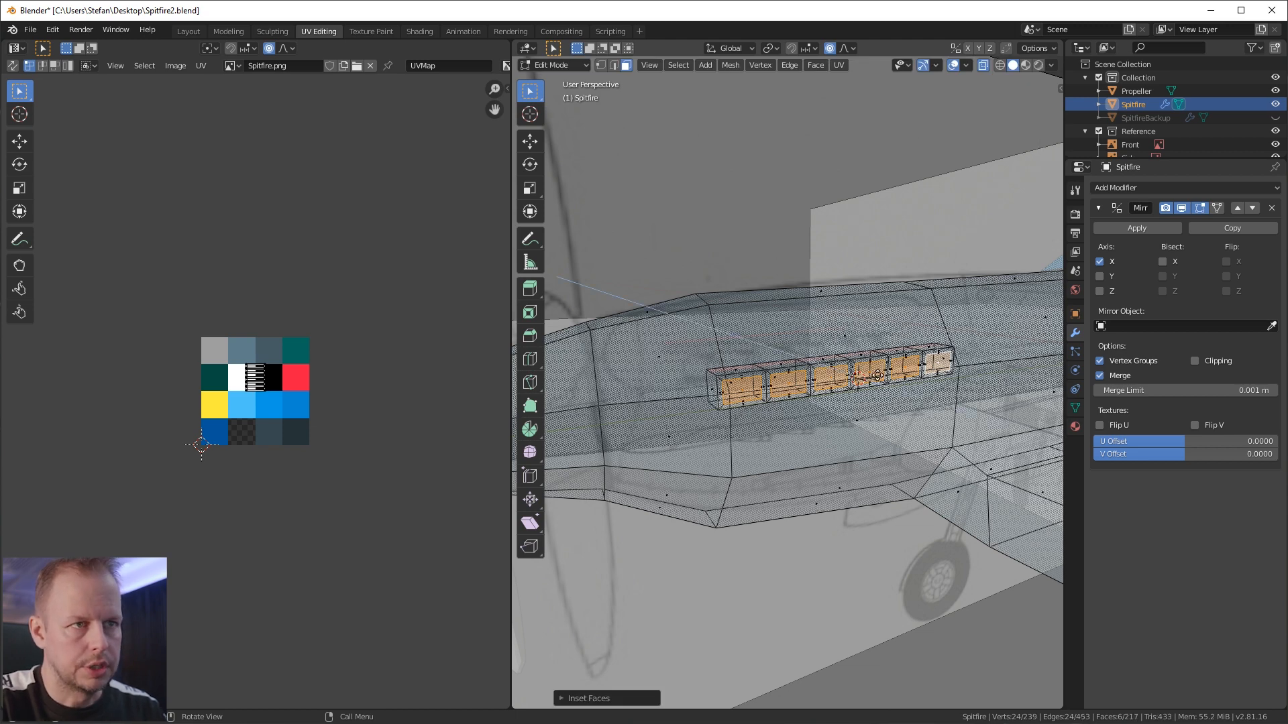
{"action": "left_click", "coordinate": [880, 377]}
{"action": "middle_click_drag", "start_coordinate": [879, 377], "coordinate": [876, 453]}
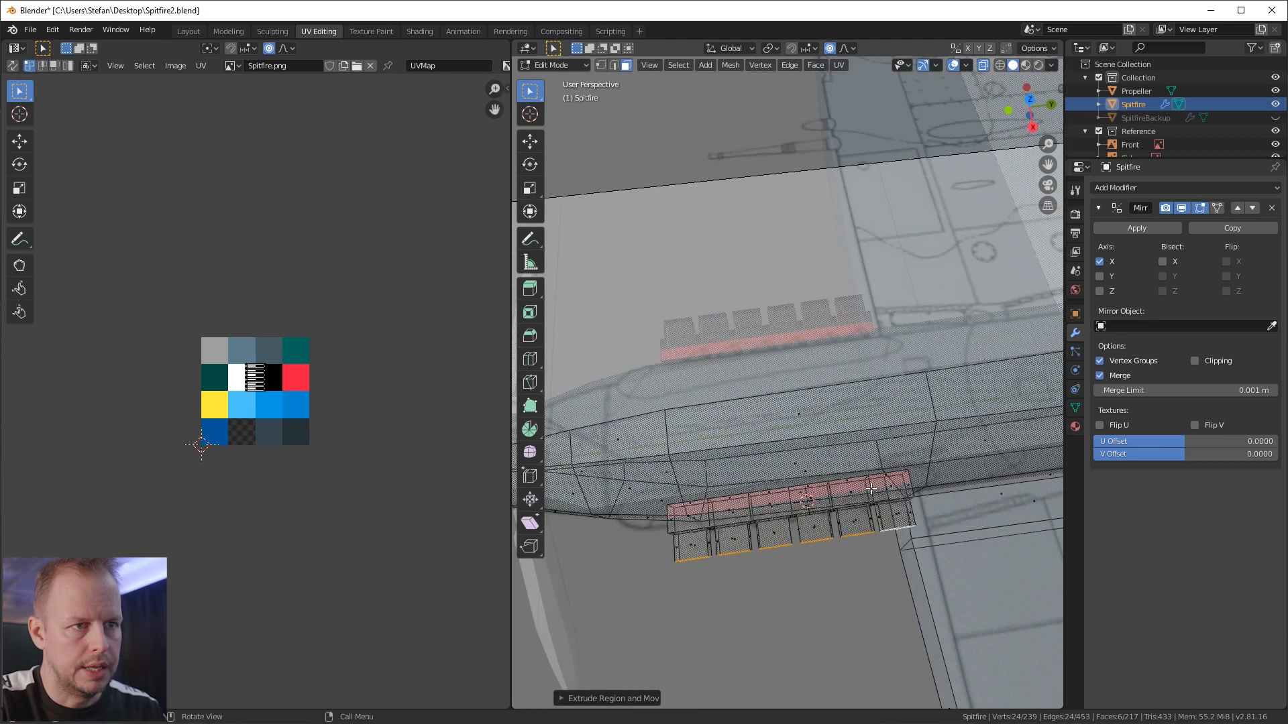
{"action": "scroll", "coordinate": [811, 396], "scroll_direction": "down", "scroll_amount": 2}
{"action": "scroll", "coordinate": [811, 396], "scroll_direction": "up", "scroll_amount": 2}
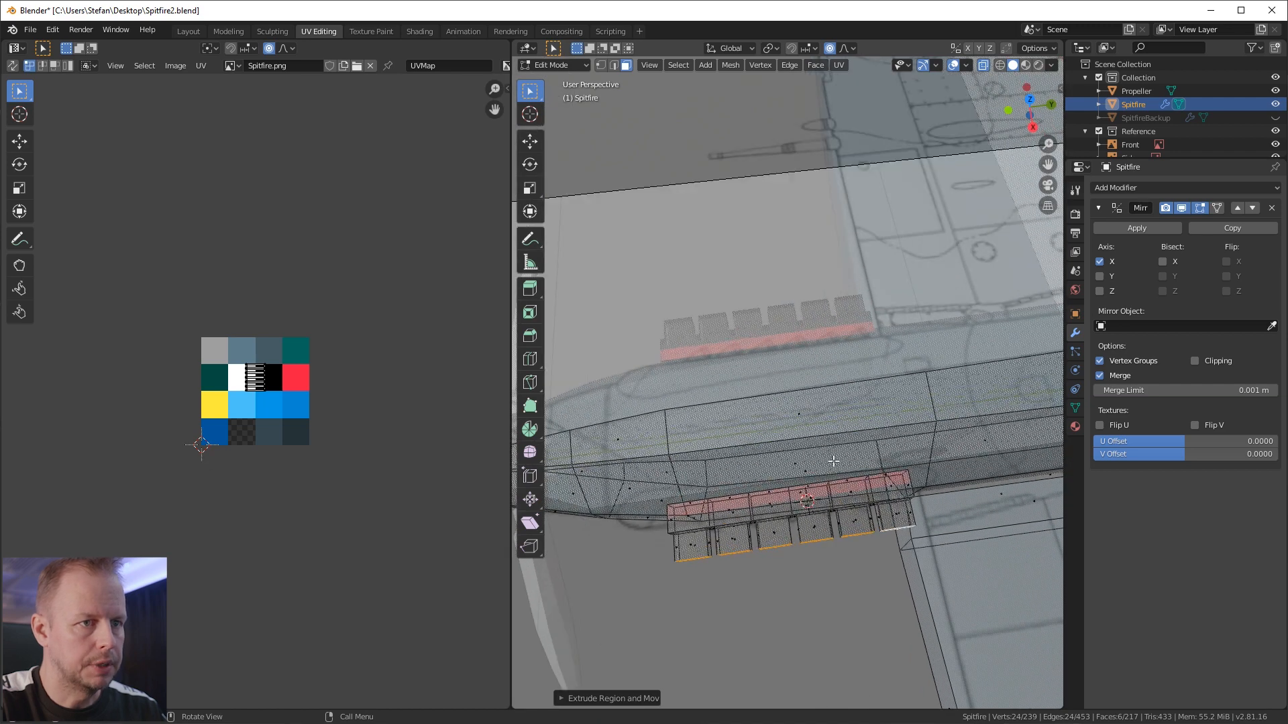
Step: In top view, move the stubs' end faces toward the tail and slightly inward so the exhausts sweep backward
{"action": "key", "text": "KP_7"}
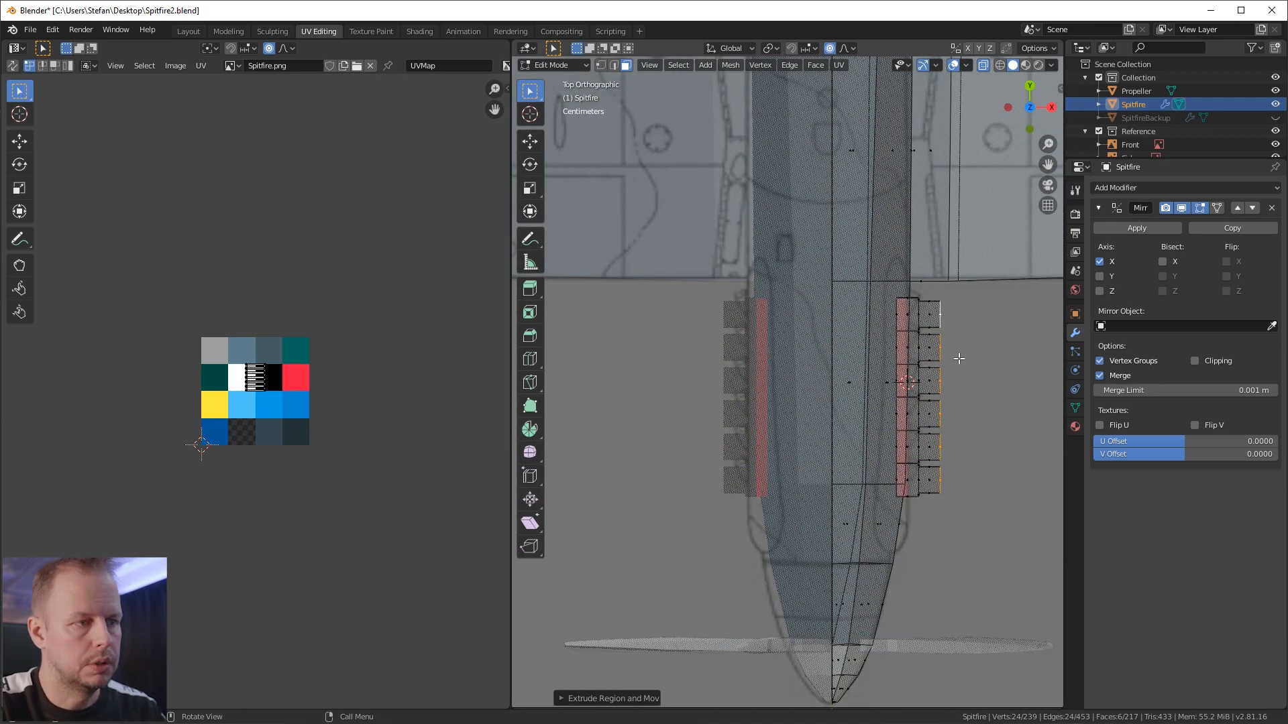
{"action": "key", "text": "shift+space"}
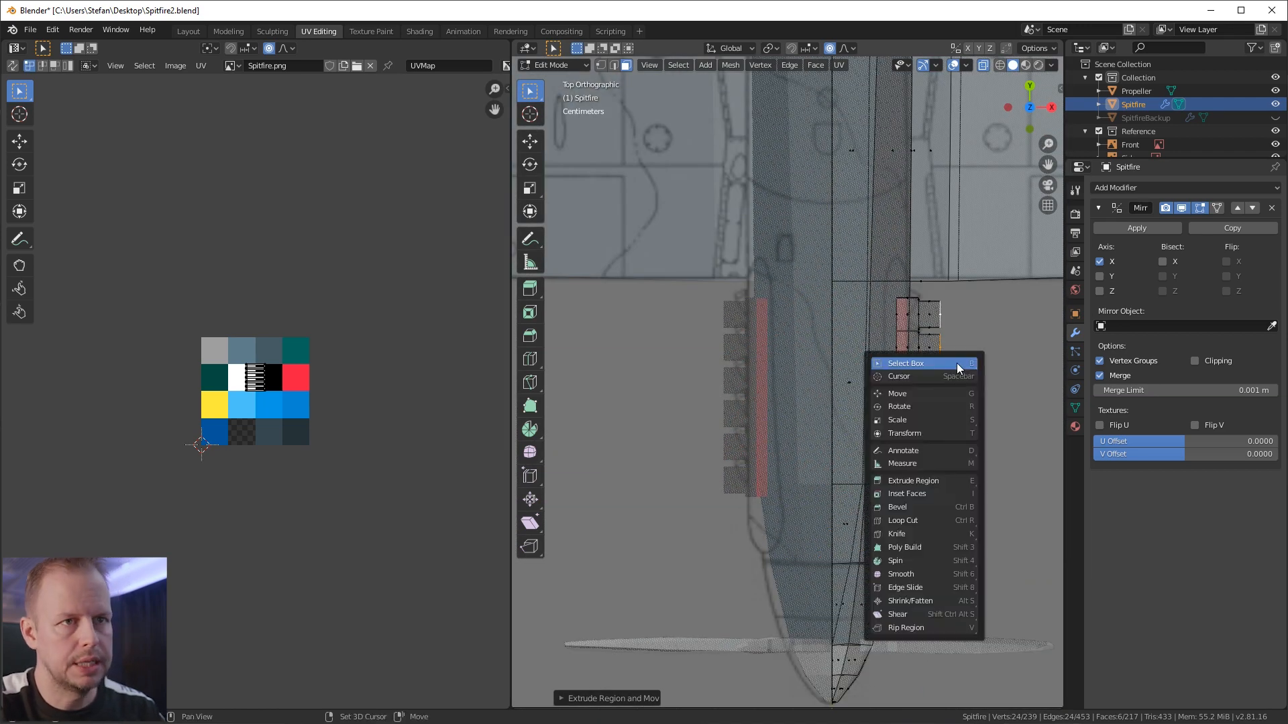
{"action": "left_click", "coordinate": [920, 396]}
{"action": "left_click_drag", "start_coordinate": [940, 353], "coordinate": [951, 338]}
{"action": "left_click_drag", "start_coordinate": [990, 386], "coordinate": [981, 387]}
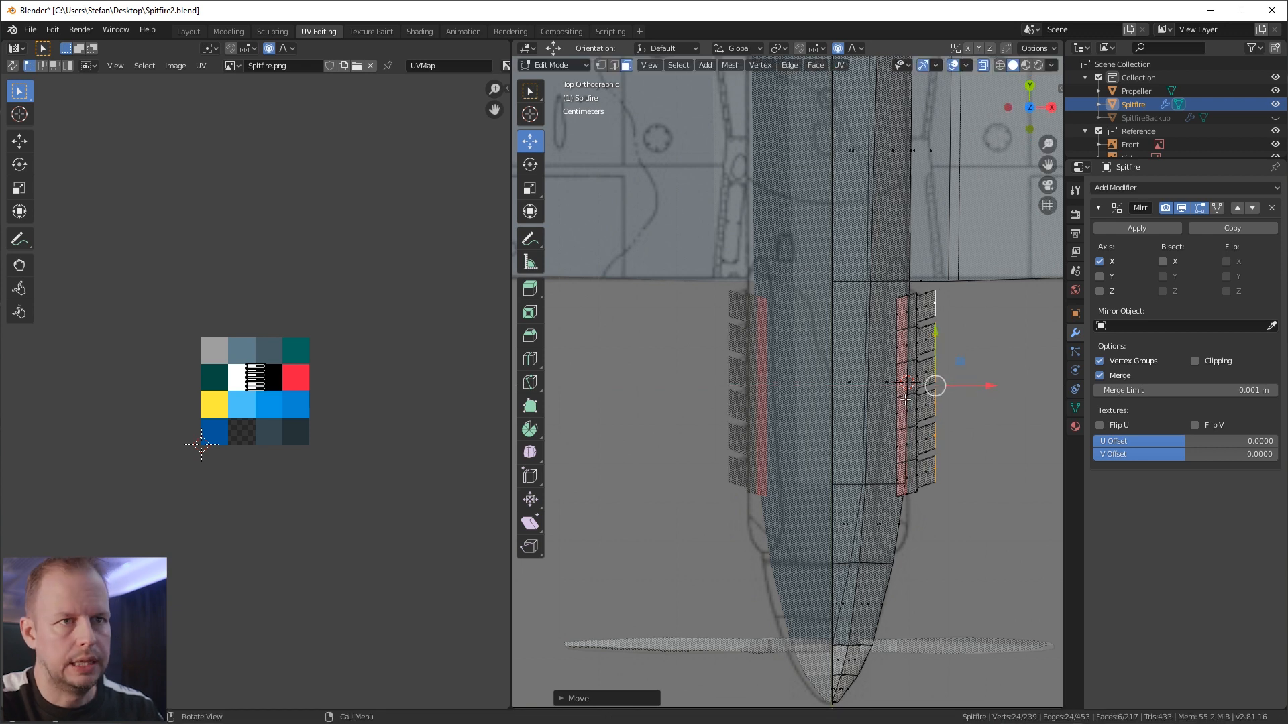
Step: With proportional editing off, select the whole exhaust piece and move and rotate it in top view to follow the nose taper
{"action": "key", "text": "l"}
{"action": "left_click_drag", "start_coordinate": [974, 389], "coordinate": [980, 390]}
{"action": "middle_click_drag", "start_coordinate": [979, 391], "coordinate": [903, 458]}
{"action": "key", "text": "a"}
{"action": "key", "text": "alt+a"}
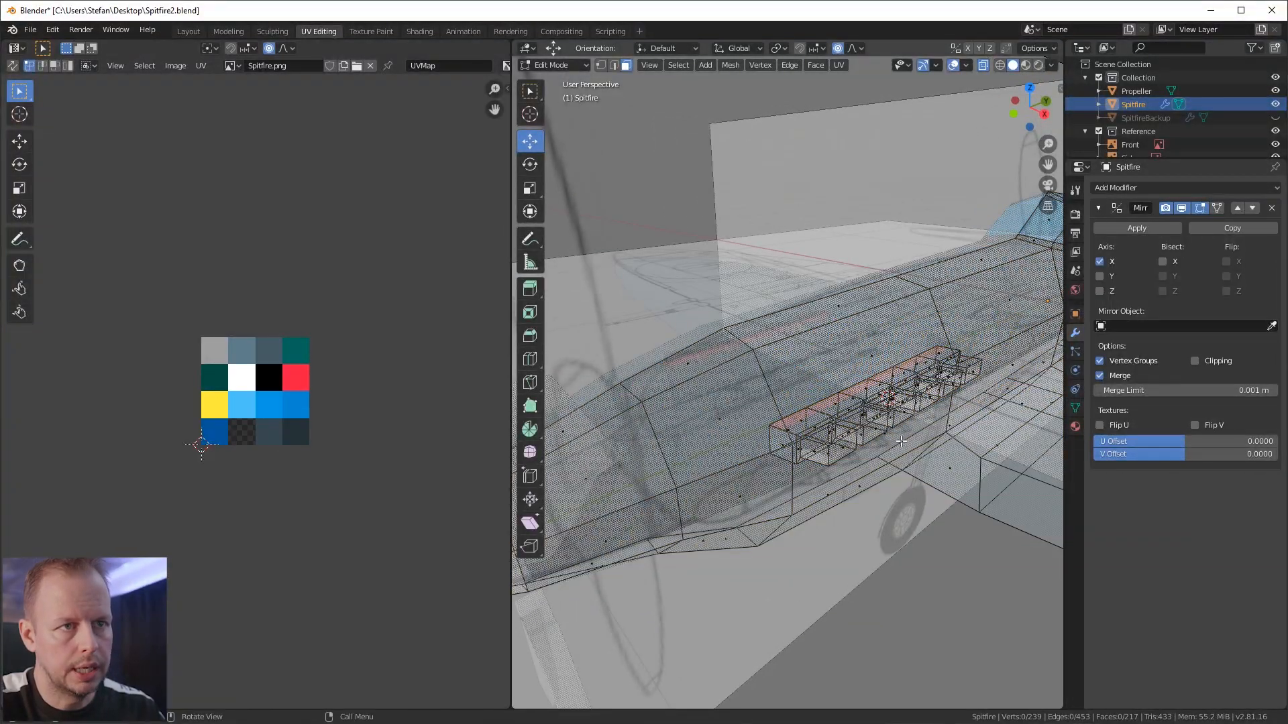
{"action": "key", "text": "l"}
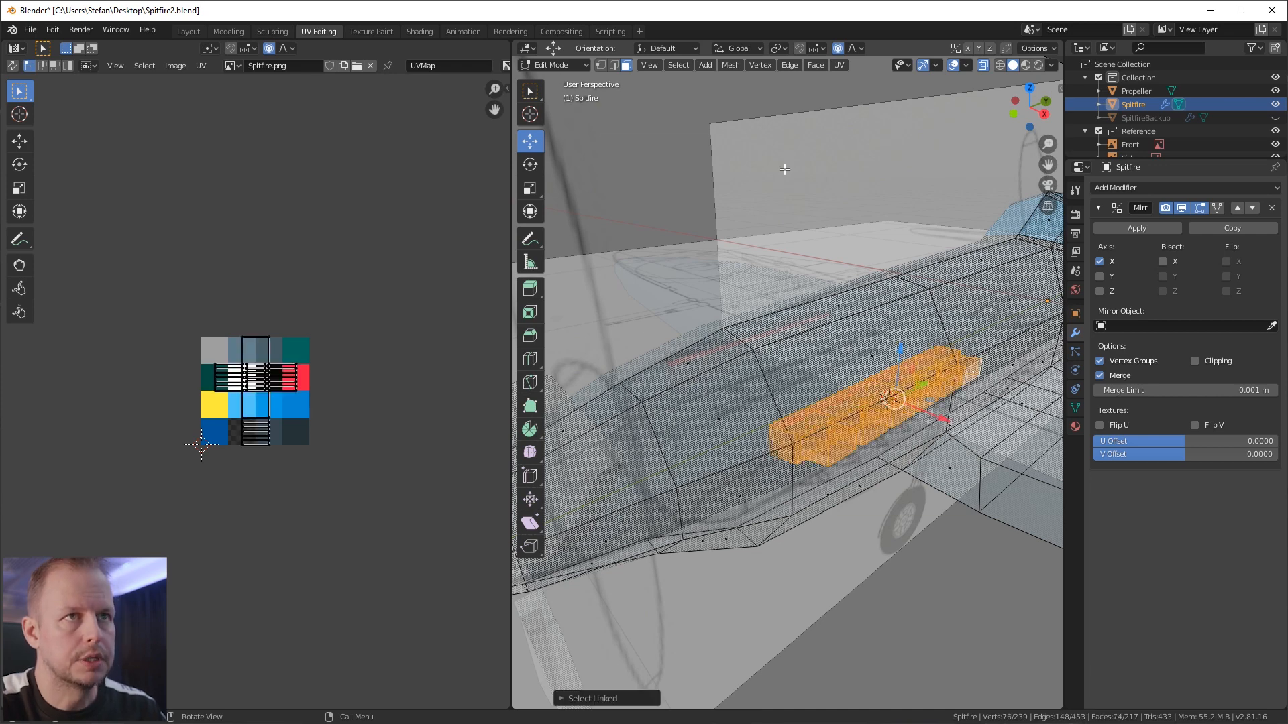
{"action": "left_click", "coordinate": [838, 48]}
{"action": "key", "text": "KP_7"}
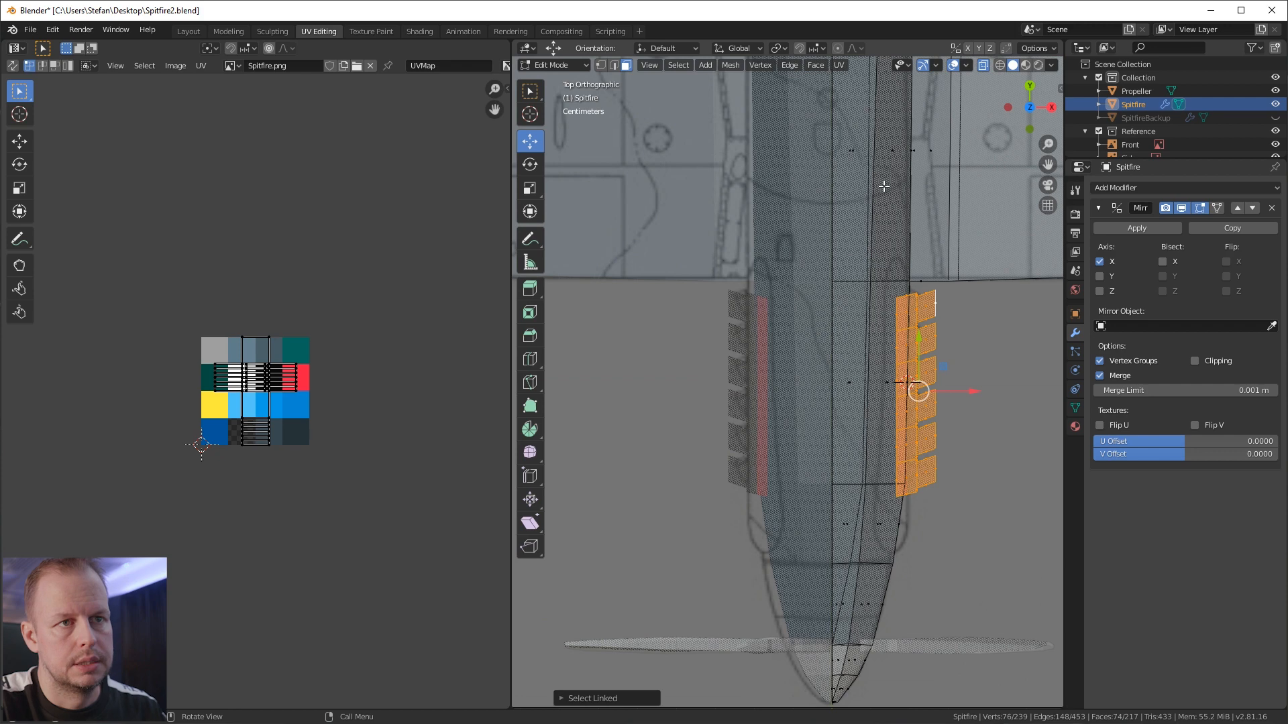
{"action": "key", "text": "g"}
{"action": "key", "text": "r"}
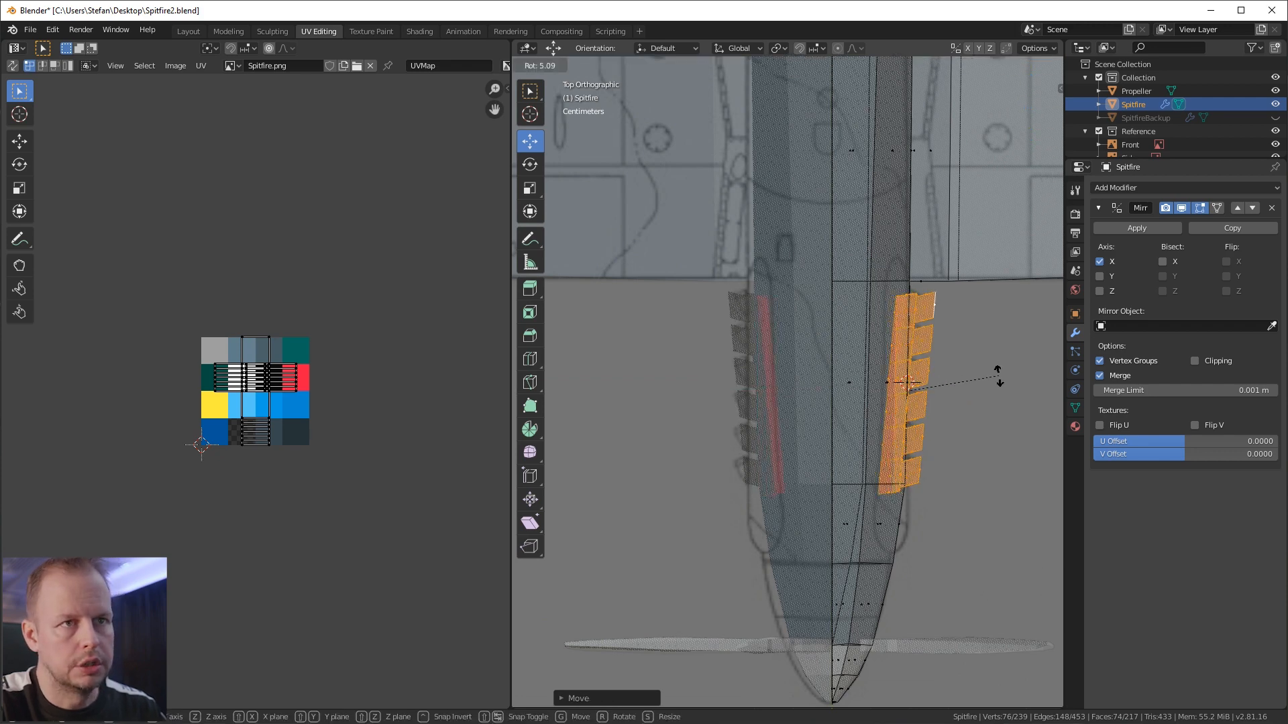
{"action": "left_click", "coordinate": [998, 372]}
Step: Switch to Object Mode and turn X-ray off to inspect how the exhausts sit on the fuselage
{"action": "middle_click_drag", "start_coordinate": [999, 372], "coordinate": [863, 420]}
{"action": "key", "text": "Tab"}
{"action": "left_click", "coordinate": [983, 66]}
{"action": "middle_click_drag", "start_coordinate": [892, 305], "coordinate": [880, 352]}
{"action": "scroll", "coordinate": [874, 363], "scroll_direction": "up", "scroll_amount": 3}
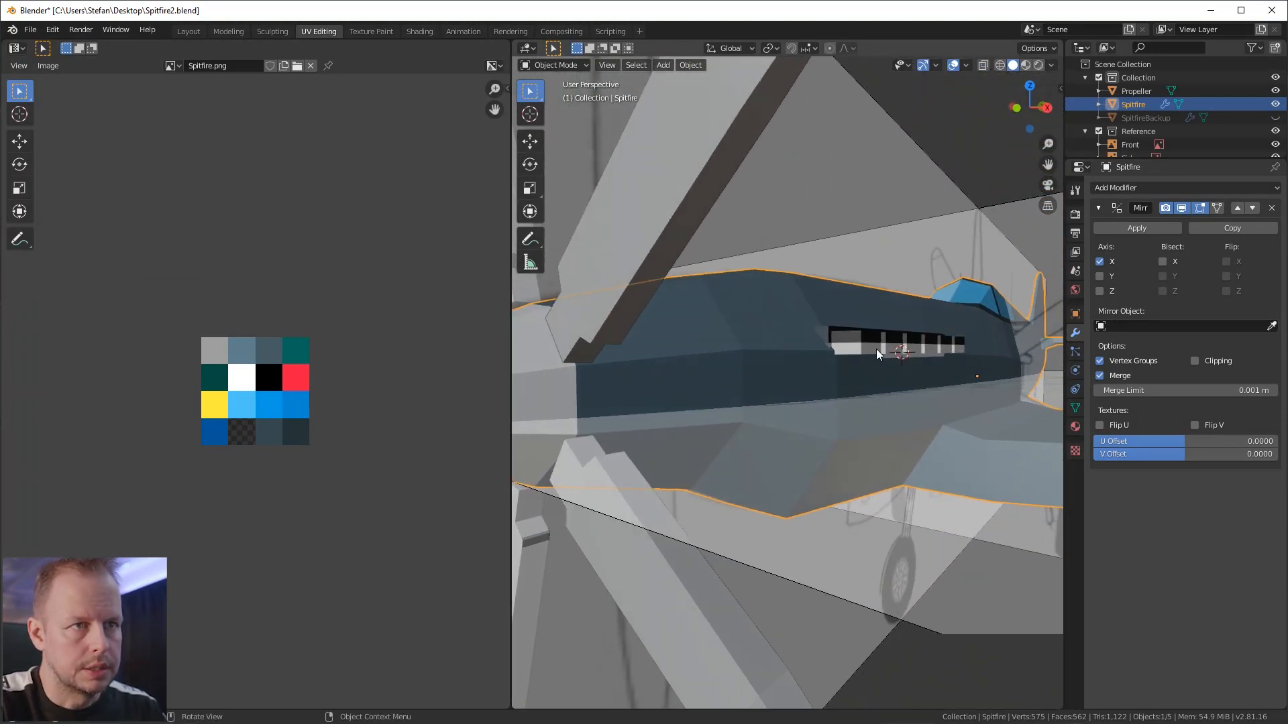
{"action": "key", "text": "Tab"}
{"action": "key", "text": "Tab"}
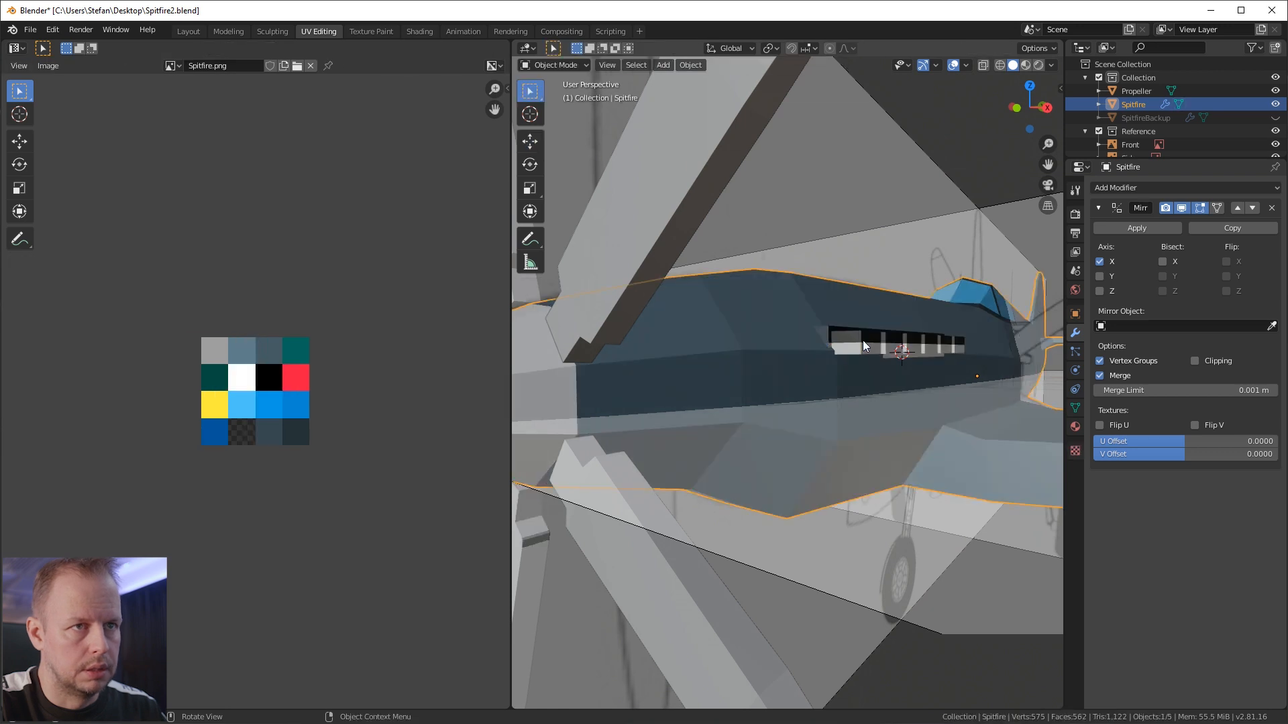
Step: Select the entire linked exhaust piece in Edit Mode, lower it slightly, and move it about 0.01 m outward along X
{"action": "key", "text": "Tab"}
{"action": "left_click", "coordinate": [866, 342]}
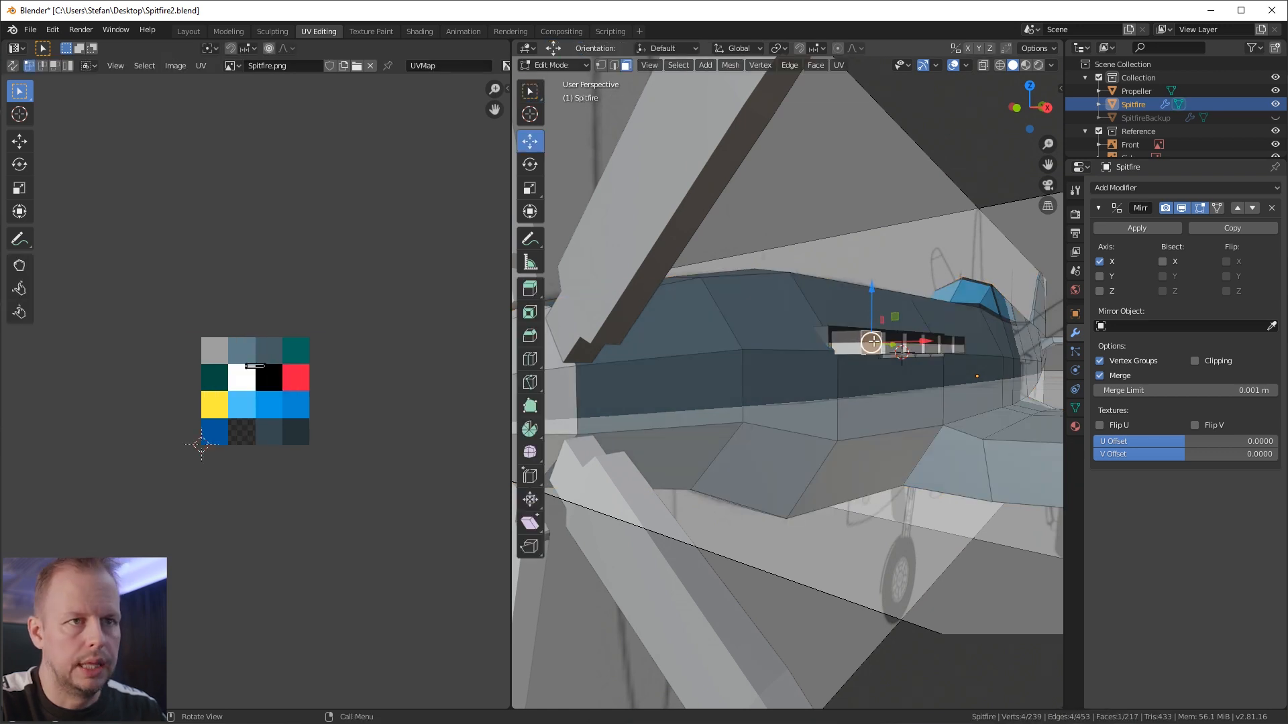
{"action": "key", "text": "ctrl+l"}
{"action": "left_click_drag", "start_coordinate": [904, 295], "coordinate": [905, 303]}
{"action": "middle_click_drag", "start_coordinate": [939, 359], "coordinate": [945, 365]}
{"action": "key", "text": "g"}
{"action": "key", "text": "x"}
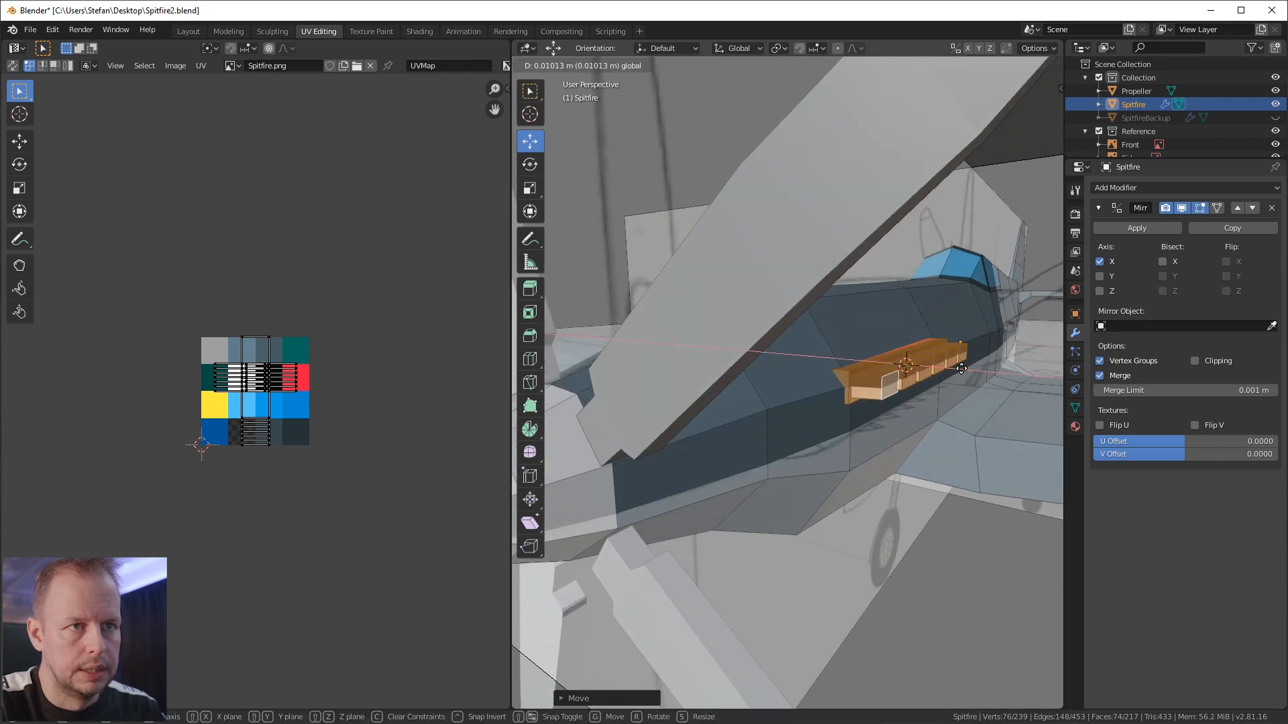
{"action": "left_click", "coordinate": [962, 369]}
Step: Rotate the exhaust piece and adjust its height along Z to align it with the fuselage side
{"action": "middle_click_drag", "start_coordinate": [962, 369], "coordinate": [984, 346]}
{"action": "key", "text": "r"}
{"action": "left_click", "coordinate": [982, 336]}
{"action": "key", "text": "g"}
{"action": "key", "text": "z"}
{"action": "left_click", "coordinate": [923, 304]}
{"action": "middle_click_drag", "start_coordinate": [924, 304], "coordinate": [967, 407]}
{"action": "key", "text": "r"}
{"action": "left_click", "coordinate": [983, 333]}
Step: Flatten the exhaust piece along X, then move and rotate it to sit snugly against the fuselage
{"action": "middle_click_drag", "start_coordinate": [1010, 456], "coordinate": [979, 400]}
{"action": "key", "text": "s"}
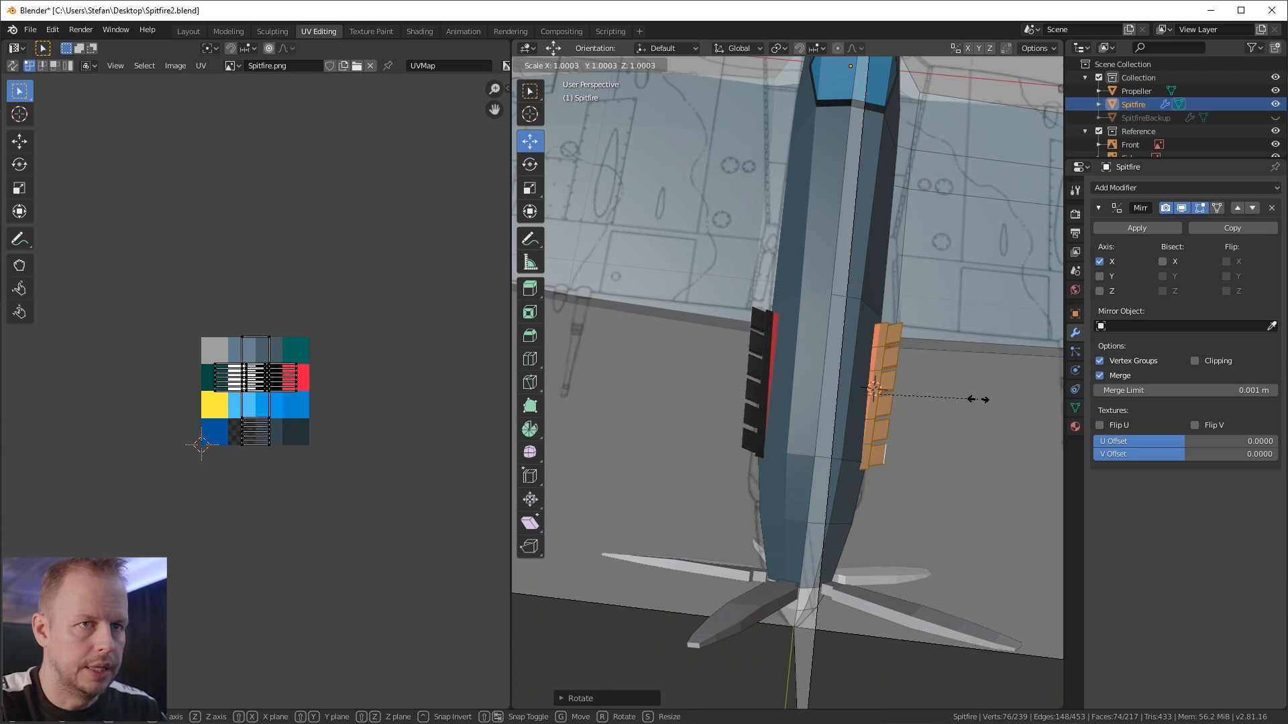
{"action": "key", "text": "x"}
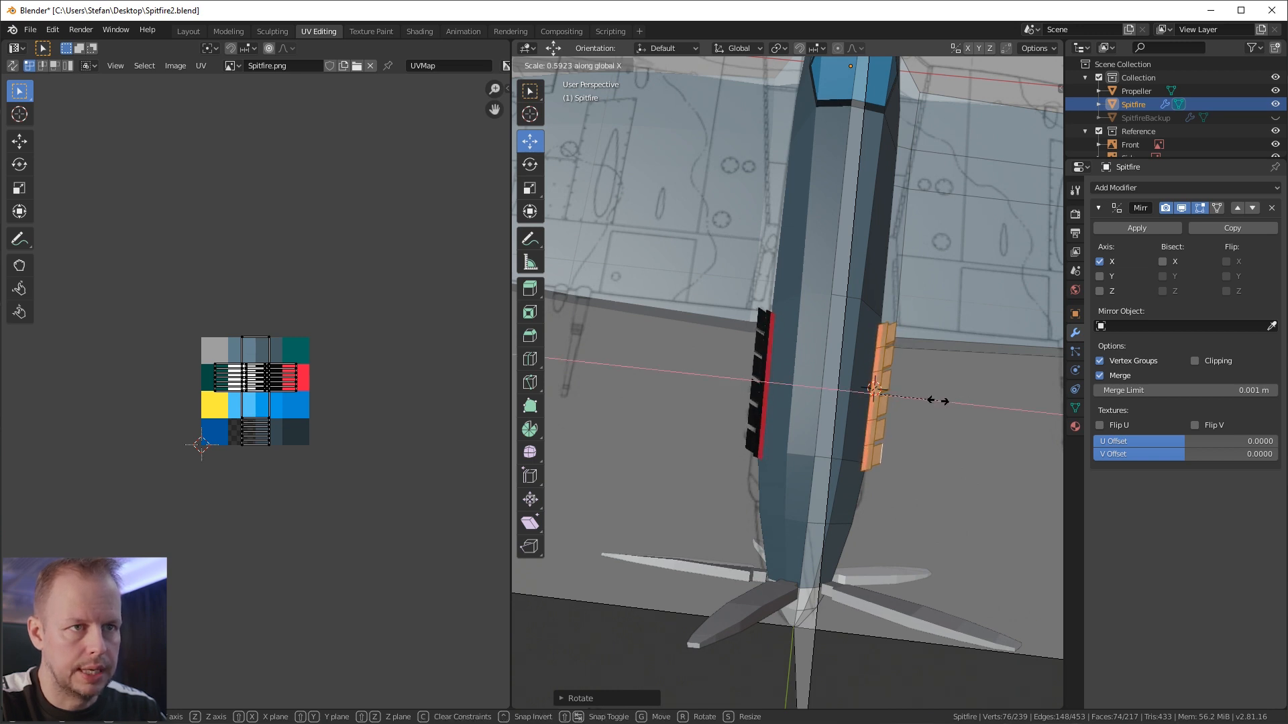
{"action": "left_click", "coordinate": [940, 401]}
{"action": "key", "text": "g"}
{"action": "left_click", "coordinate": [953, 401]}
{"action": "key", "text": "r"}
{"action": "left_click", "coordinate": [963, 401]}
{"action": "mouse_move", "coordinate": [963, 401]}
{"action": "middle_mouse_down"}
{"action": "mouse_move", "coordinate": [872, 348]}
{"action": "mouse_move", "coordinate": [929, 382]}
{"action": "mouse_move", "coordinate": [944, 416]}
{"action": "middle_mouse_up"}
{"action": "key", "text": "Tab"}
{"action": "scroll", "coordinate": [944, 416], "scroll_direction": "up", "scroll_amount": 4}
{"action": "key", "text": "Tab"}
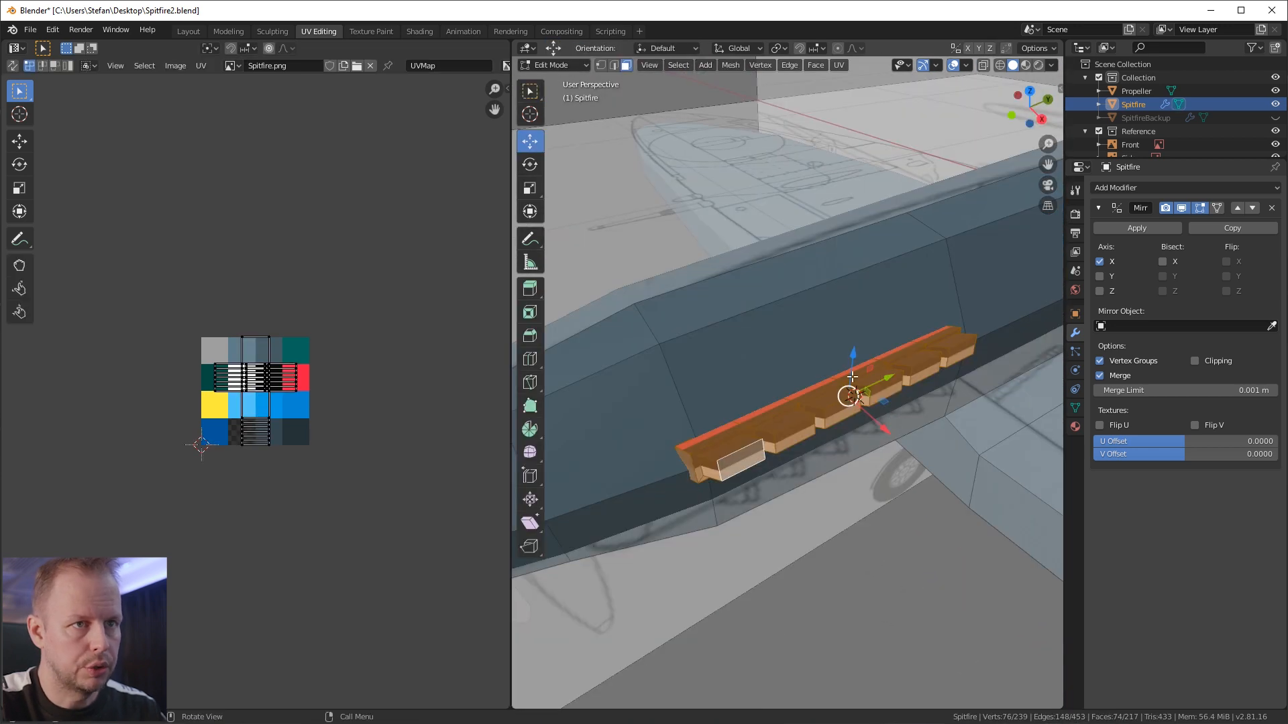
Step: Reset the exhaust piece's UVs, scale them to 0, and place them on the darkest slate swatch of the palette
{"action": "key", "text": "a"}
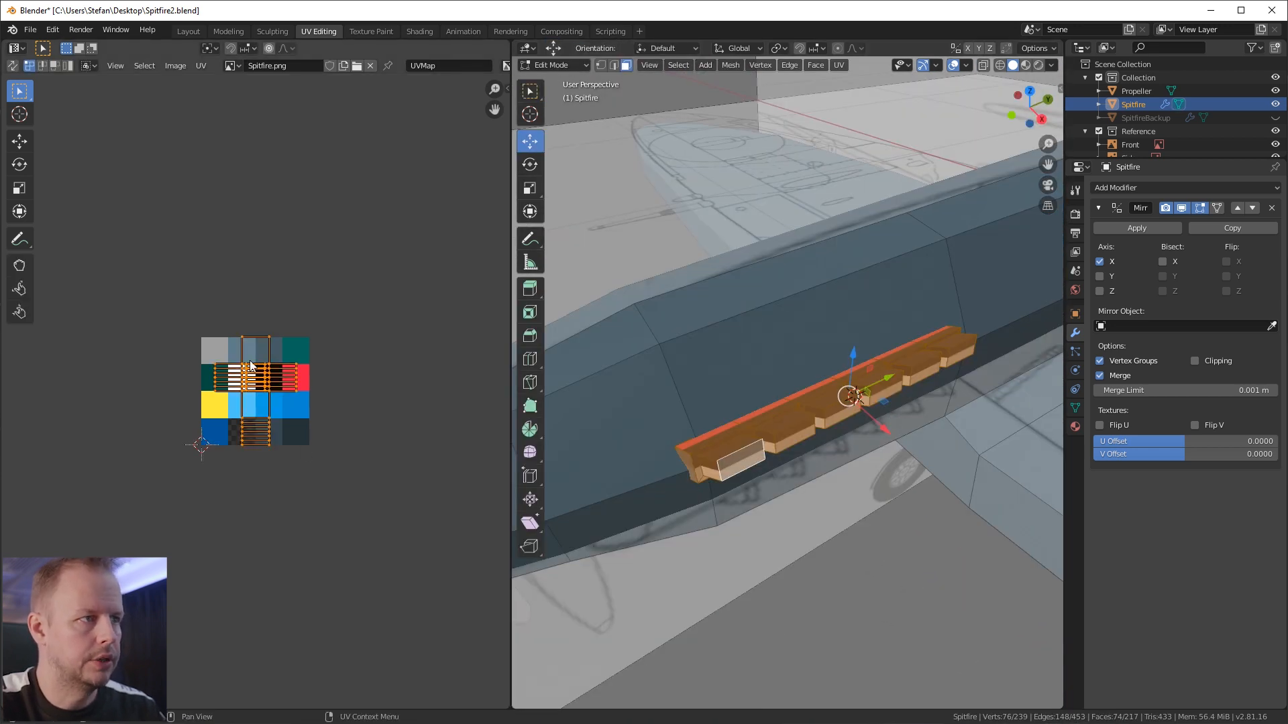
{"action": "left_click", "coordinate": [840, 65]}
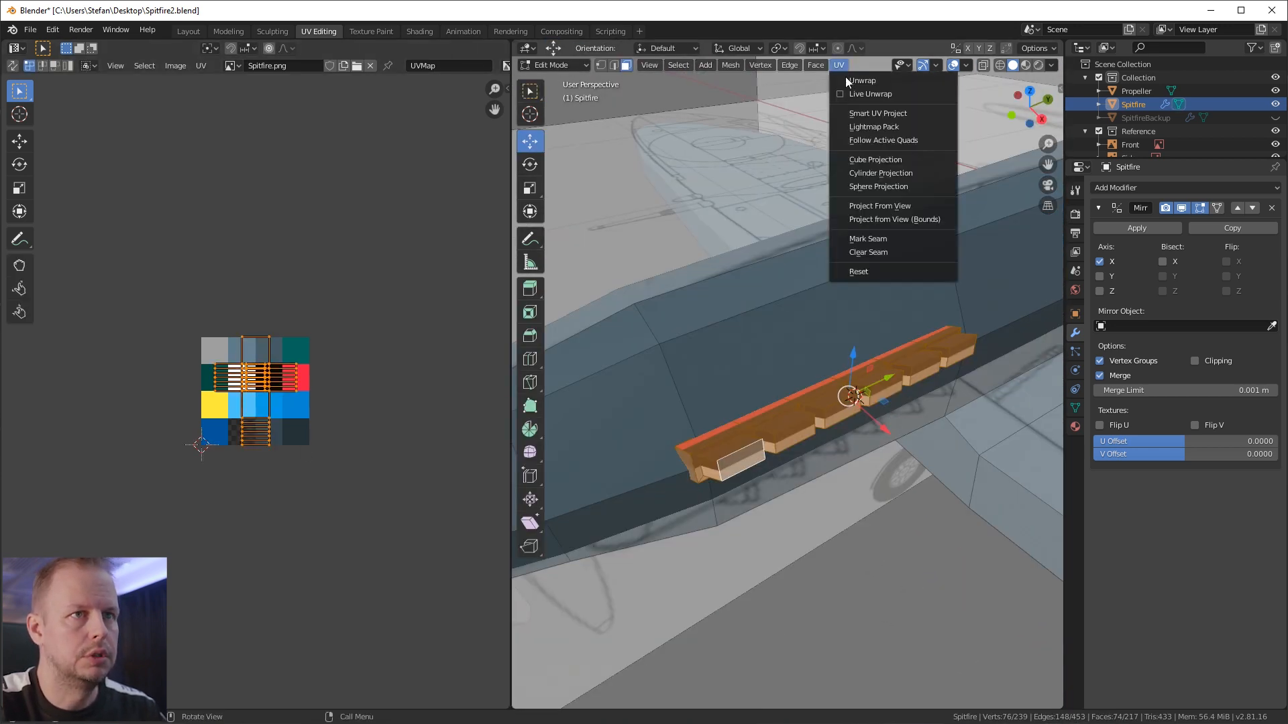
{"action": "left_click", "coordinate": [874, 269]}
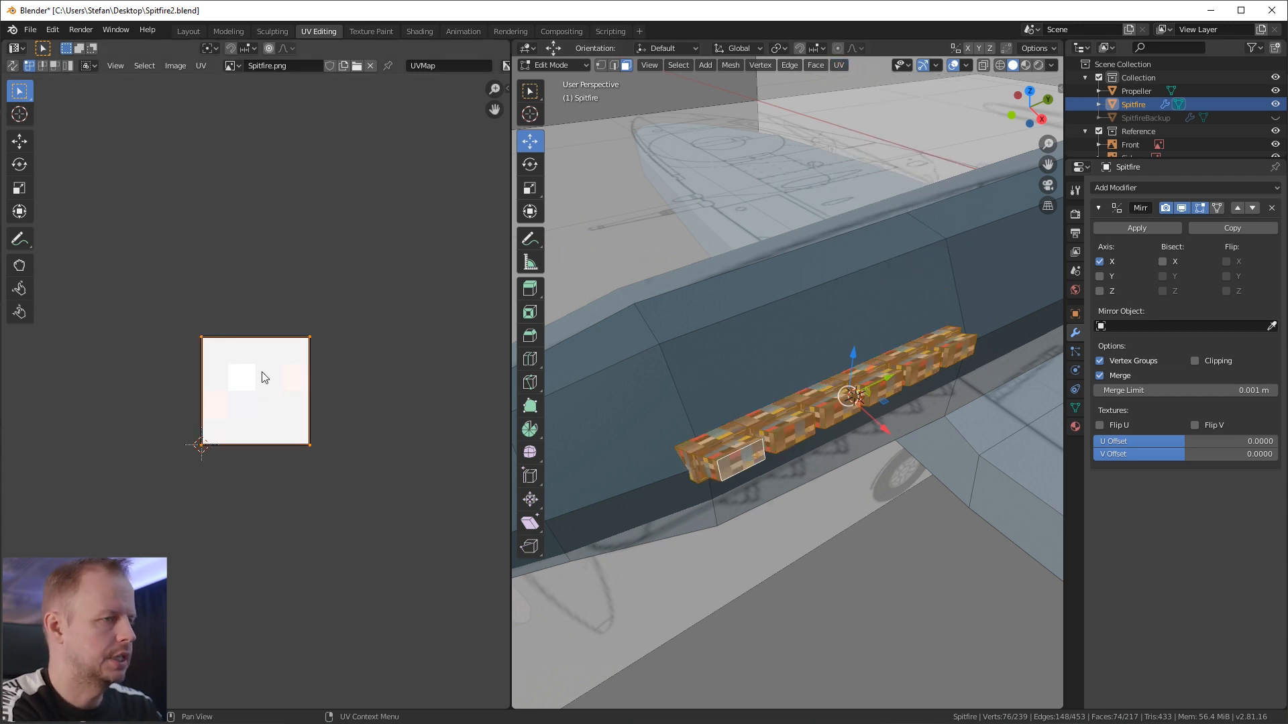
{"action": "key", "text": "s"}
{"action": "key", "text": "0"}
{"action": "key", "text": "Return"}
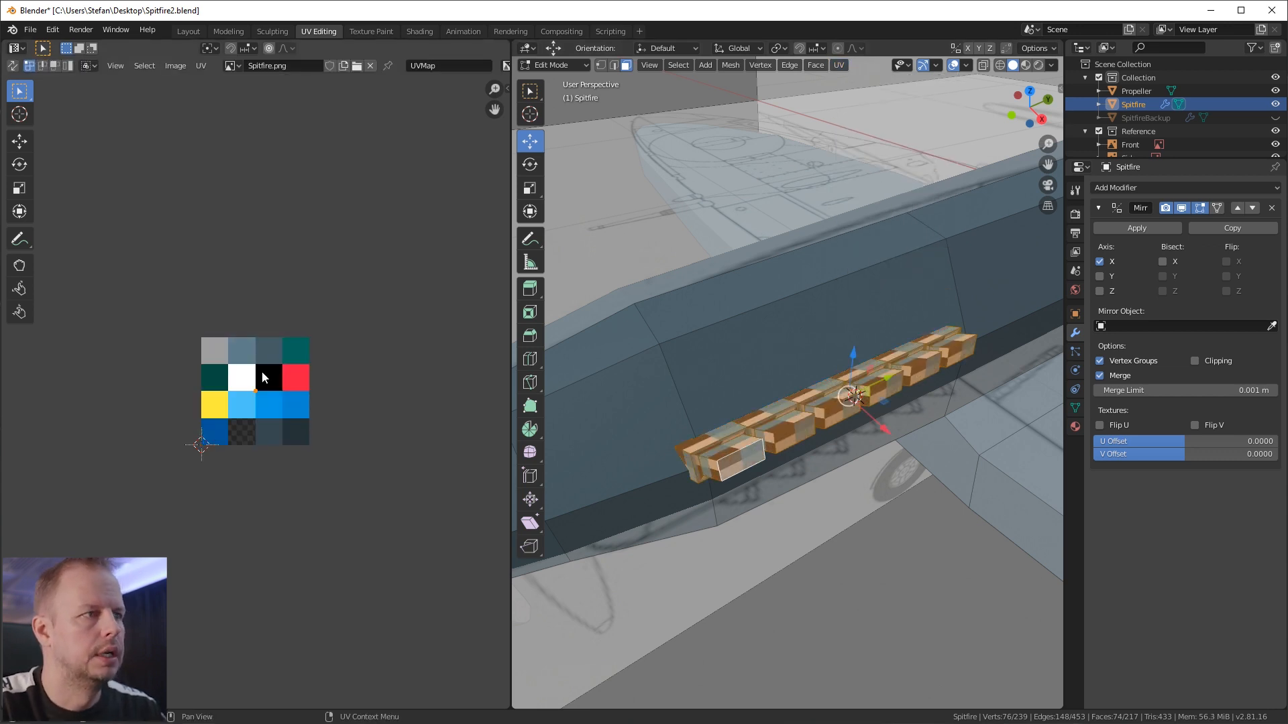
{"action": "key", "text": "g"}
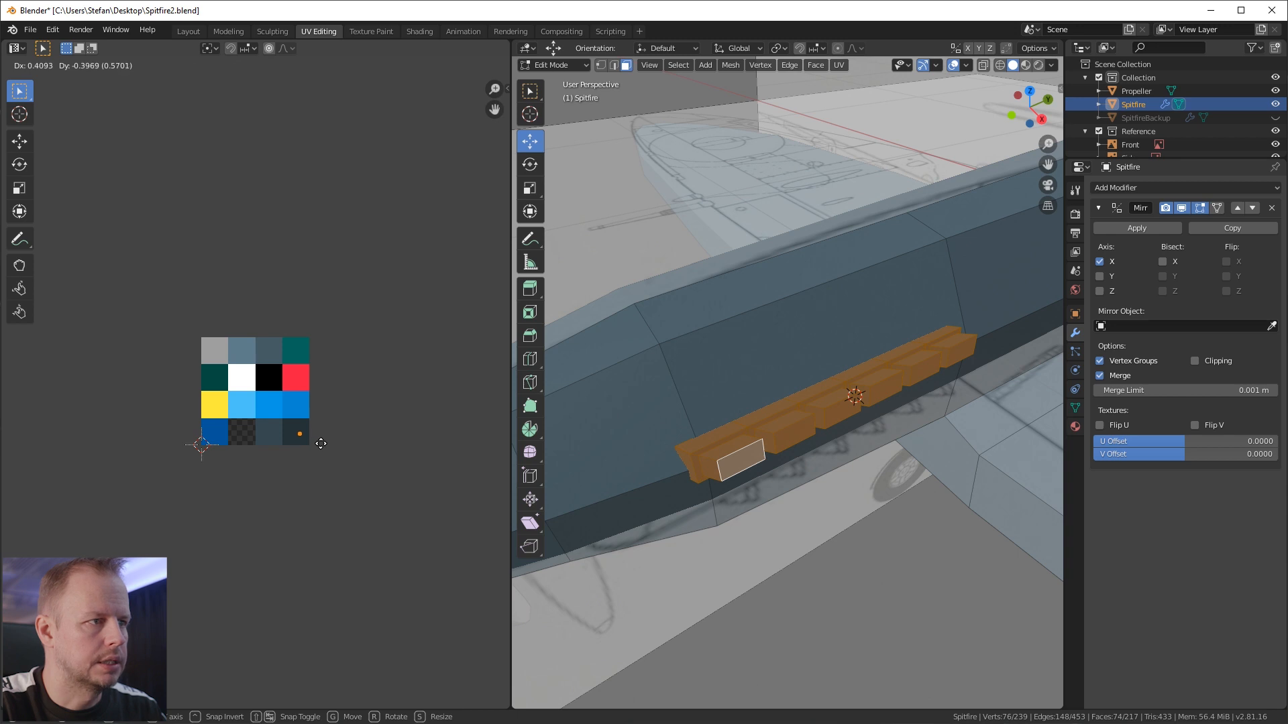
{"action": "left_click", "coordinate": [321, 441]}
Step: Return to Object Mode, deselect everything, hide the reference images, and save the Blender file
{"action": "scroll", "coordinate": [292, 430], "scroll_direction": "up", "scroll_amount": 3}
{"action": "middle_click_drag", "start_coordinate": [952, 349], "coordinate": [993, 376]}
{"action": "key", "text": "Tab"}
{"action": "scroll", "coordinate": [926, 396], "scroll_direction": "down", "scroll_amount": 6}
{"action": "left_click", "coordinate": [928, 401]}
{"action": "middle_click_drag", "start_coordinate": [929, 401], "coordinate": [930, 301]}
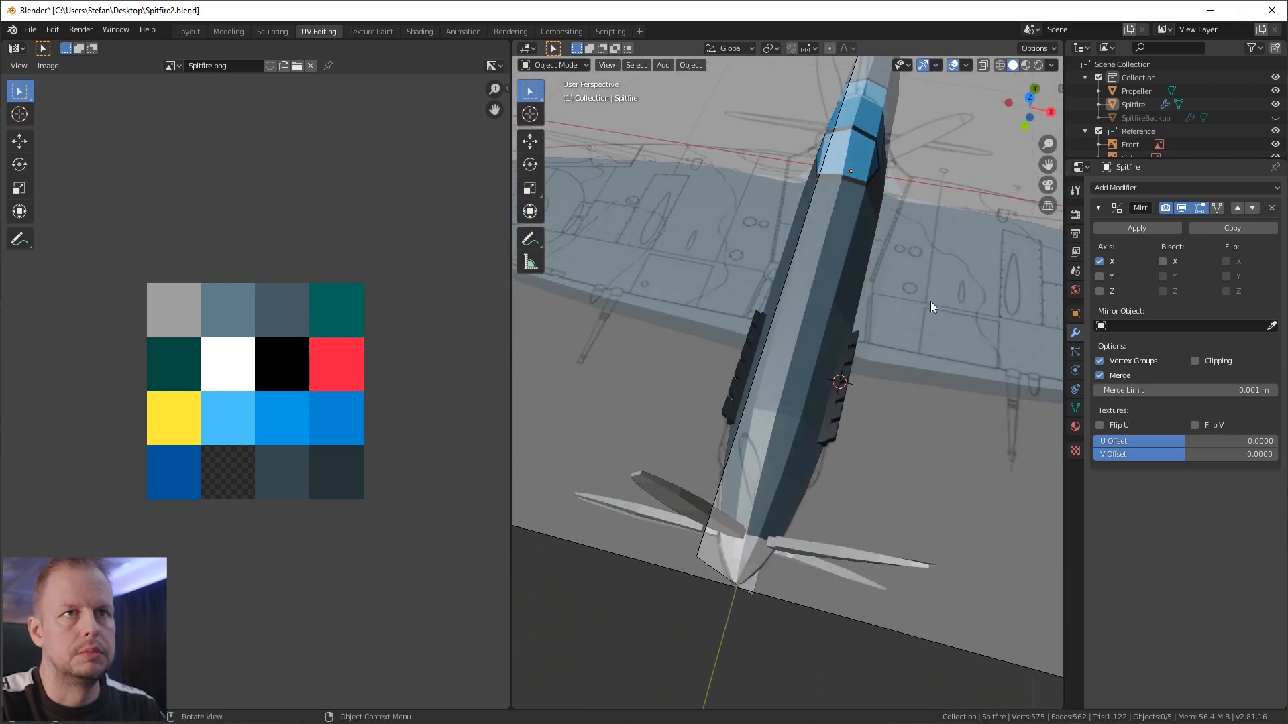
{"action": "middle_click_drag", "start_coordinate": [805, 301], "coordinate": [762, 392]}
{"action": "key", "text": "ctrl+s"}
{"action": "scroll", "coordinate": [879, 357], "scroll_direction": "up", "scroll_amount": 4}
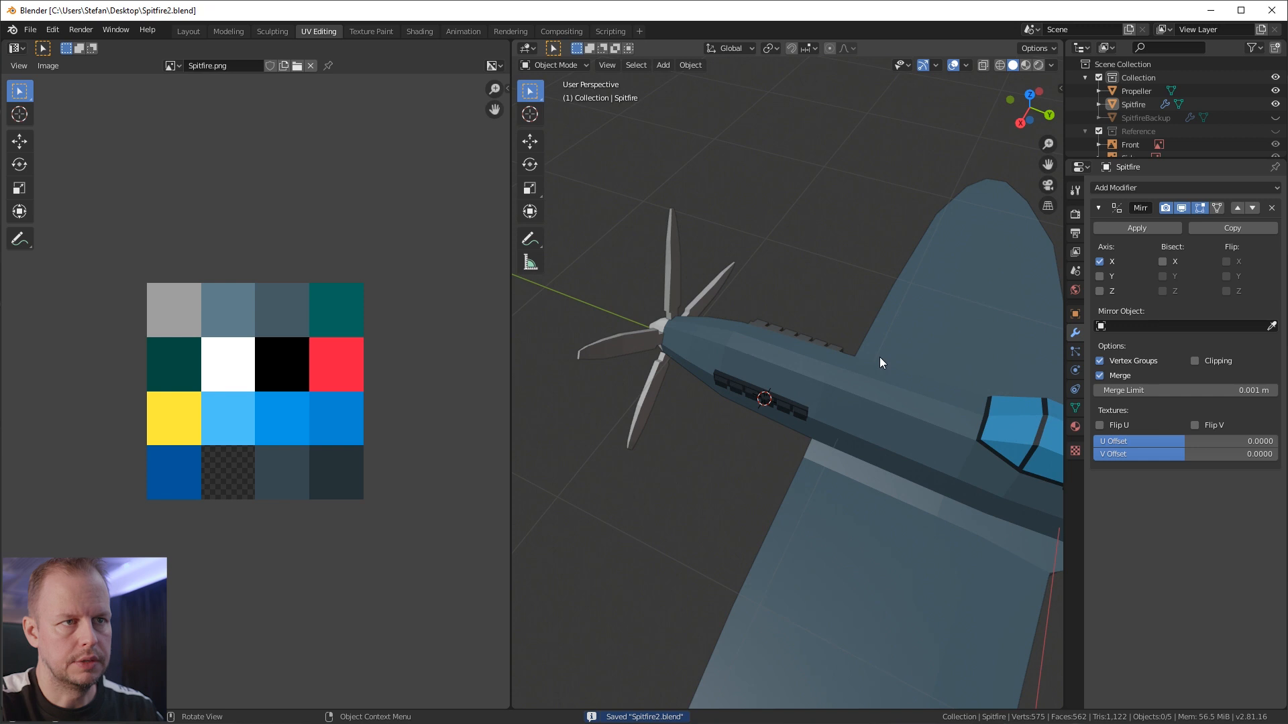
{"action": "middle_click_drag", "start_coordinate": [827, 437], "coordinate": [801, 397]}
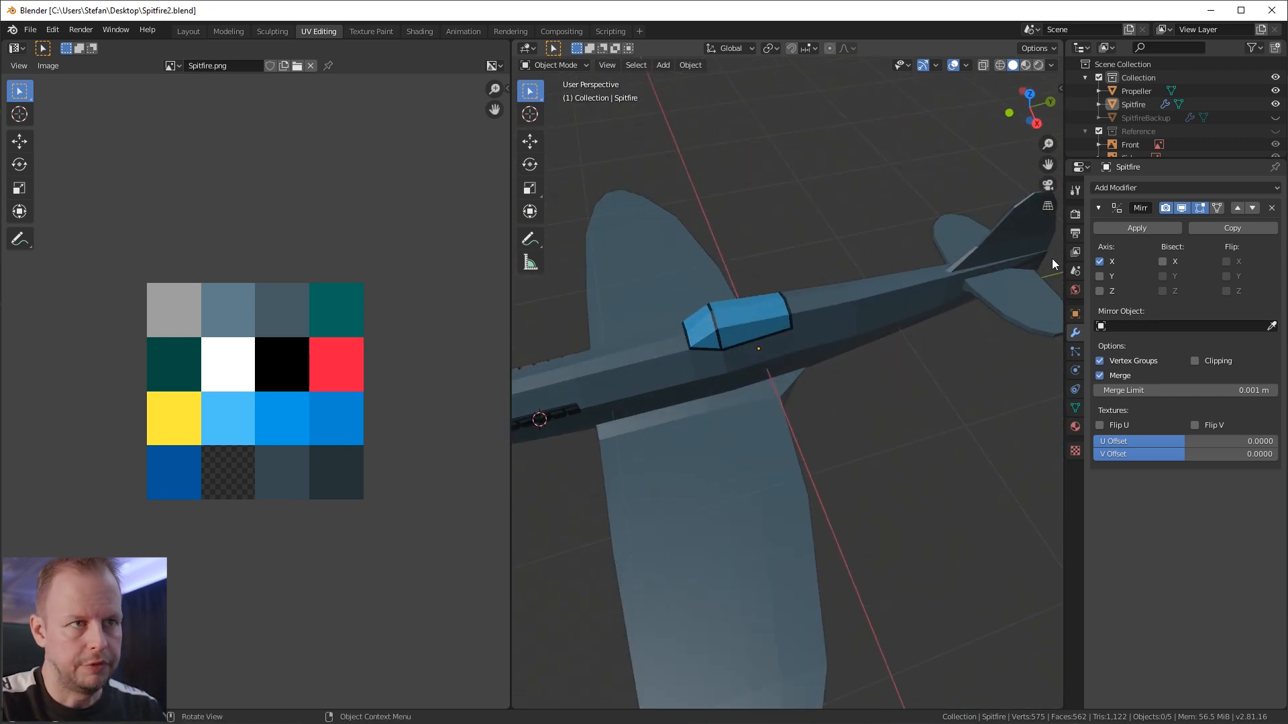
Step: Apply the Spitfire's Mirror modifier and enter Edit Mode on it in the Modeling workspace
{"action": "middle_click_drag", "start_coordinate": [650, 327], "coordinate": [1160, 235]}
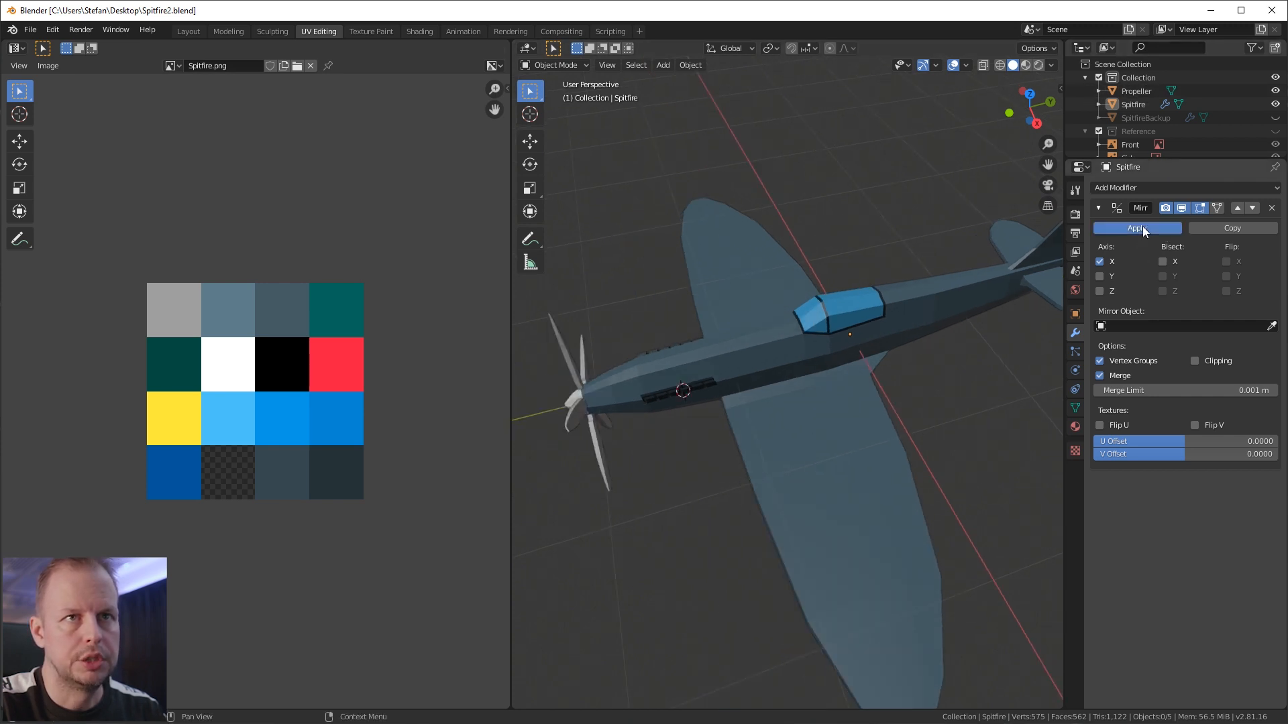
{"action": "left_click", "coordinate": [1147, 229]}
{"action": "middle_click_drag", "start_coordinate": [761, 416], "coordinate": [851, 408]}
{"action": "scroll", "coordinate": [825, 408], "scroll_direction": "up", "scroll_amount": 3}
{"action": "scroll", "coordinate": [850, 401], "scroll_direction": "up", "scroll_amount": 3}
{"action": "key", "text": "alt+Tab"}
{"action": "key", "text": "alt+Tab"}
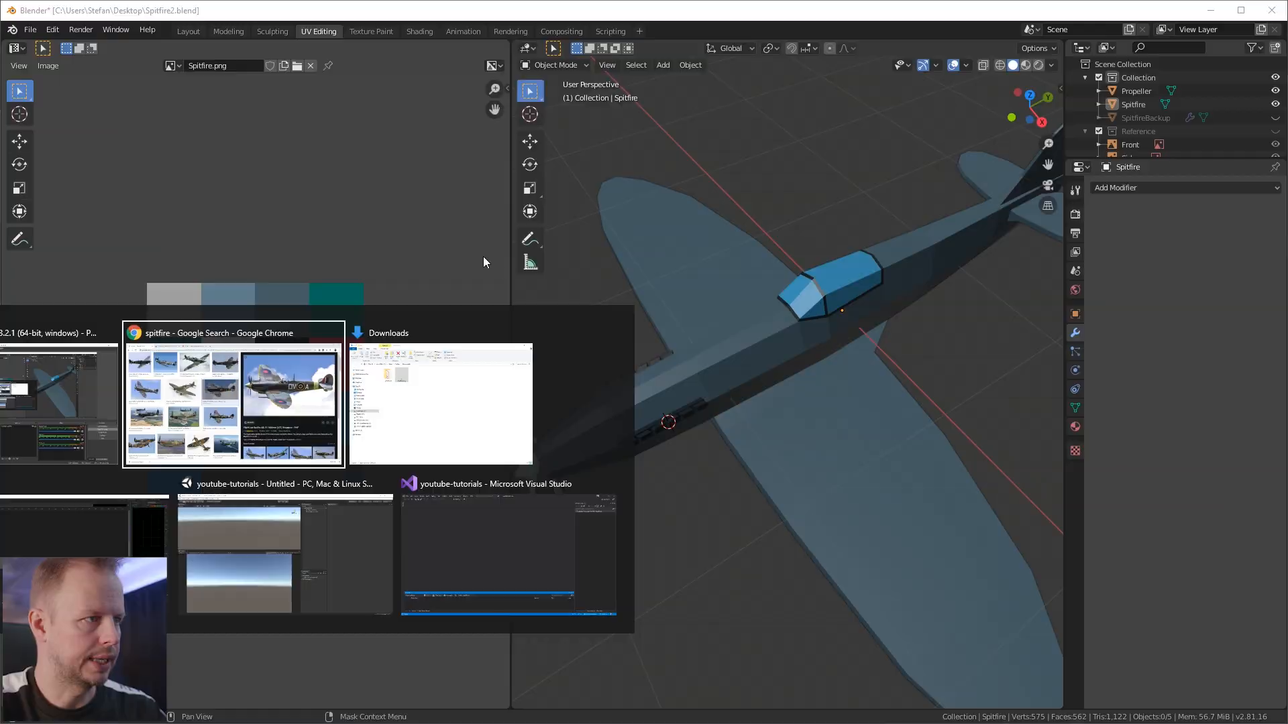
{"action": "key", "text": "alt+Tab"}
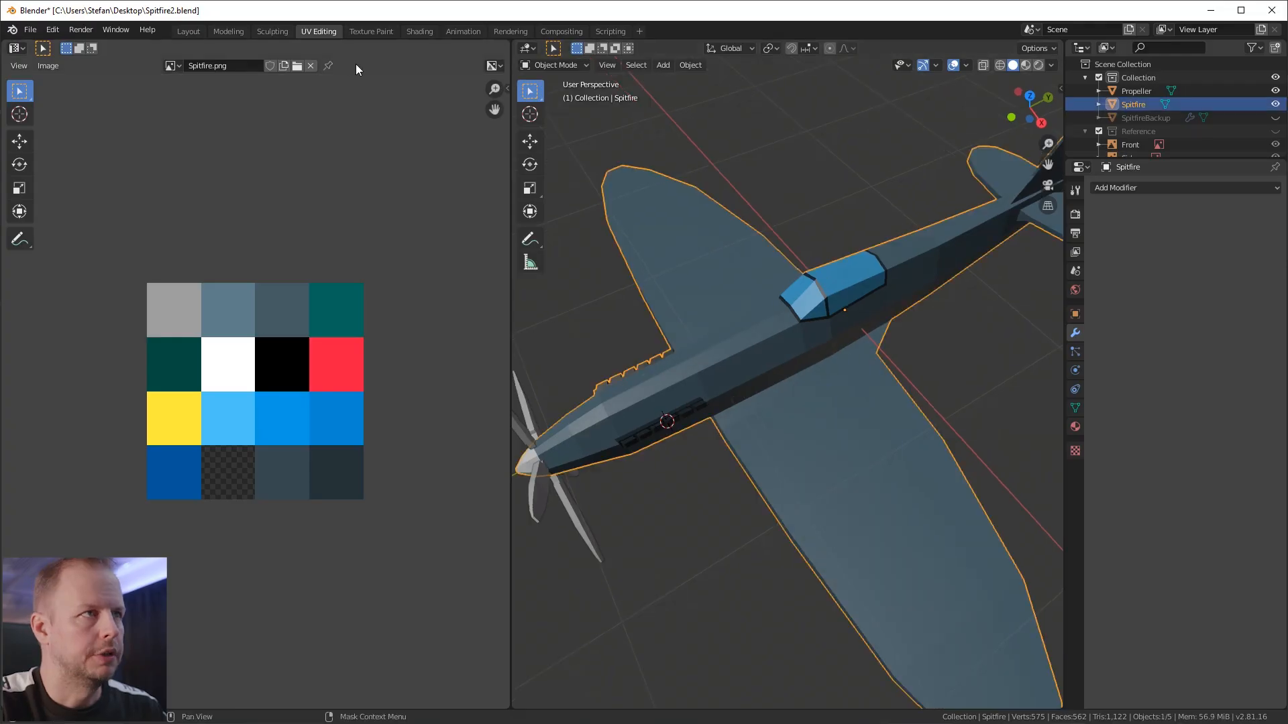
{"action": "left_click", "coordinate": [228, 32]}
{"action": "scroll", "coordinate": [624, 318], "scroll_direction": "up", "scroll_amount": 3}
{"action": "key", "text": "Tab"}
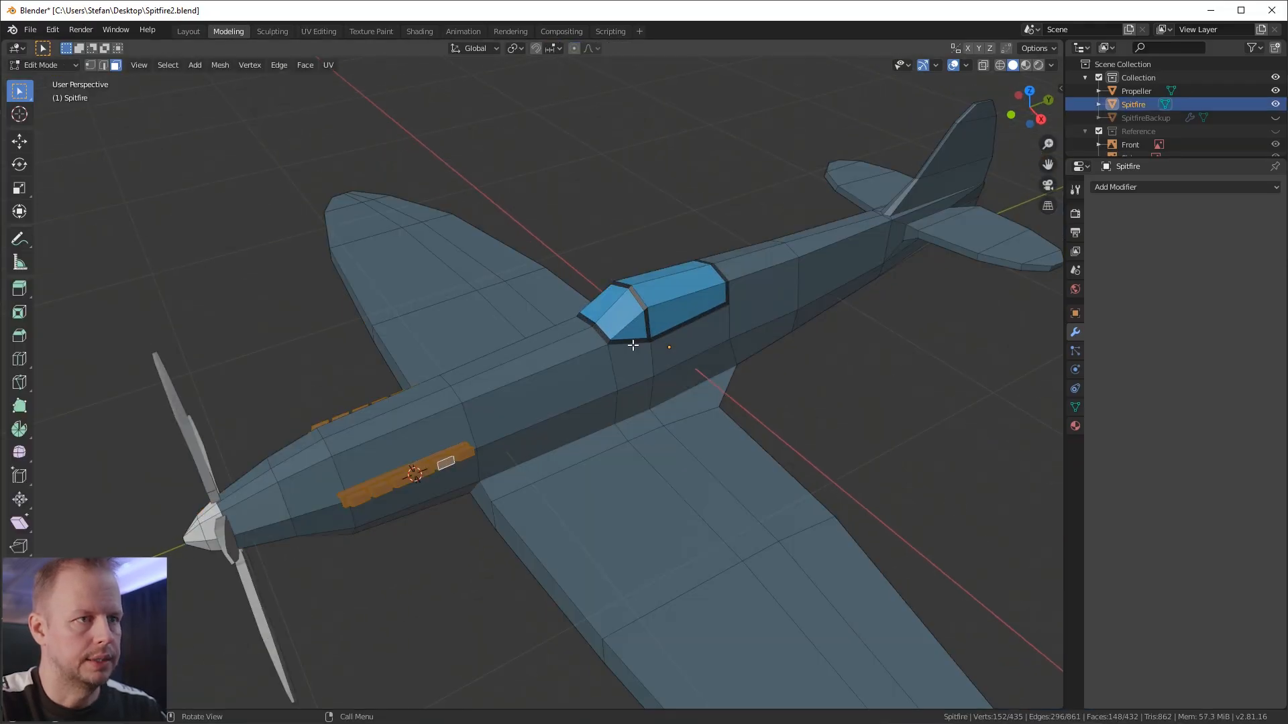
Step: Knife an irregular camouflage line around the inner port wing, crossing the upper surface, underside and trailing edge
{"action": "middle_click_drag", "start_coordinate": [695, 343], "coordinate": [762, 311]}
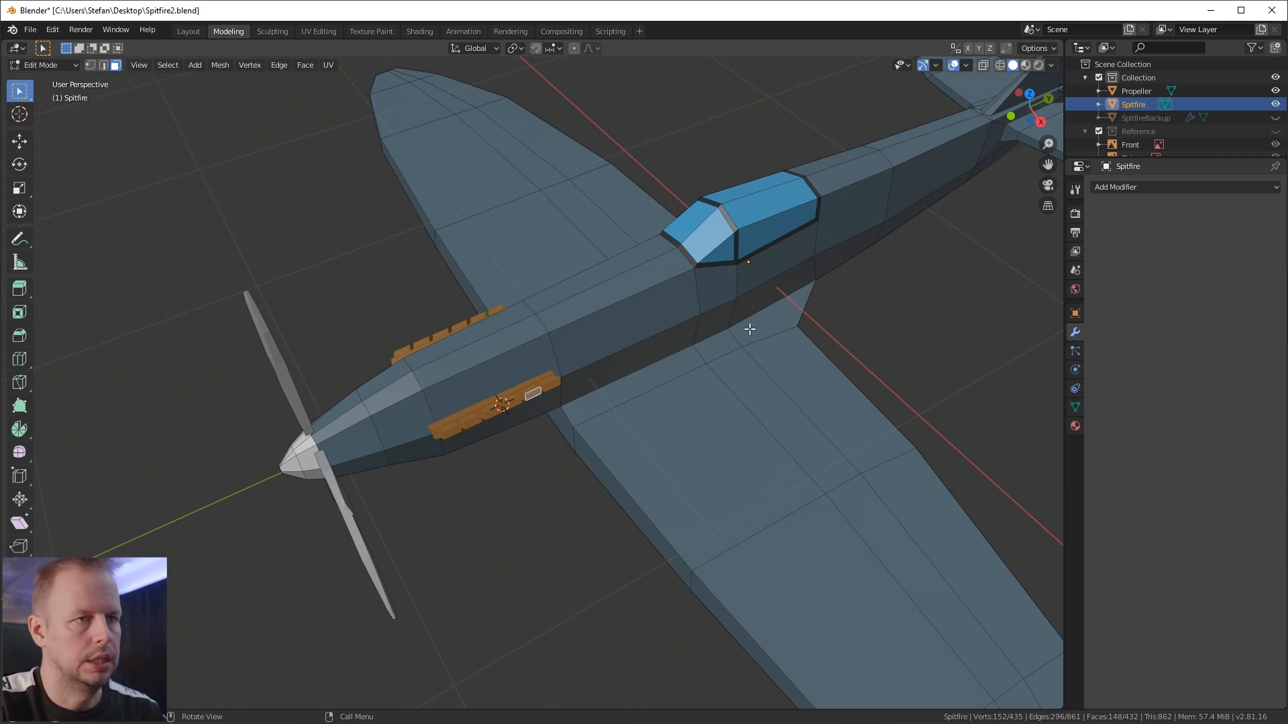
{"action": "key", "text": "k"}
{"action": "left_click", "coordinate": [728, 389]}
{"action": "middle_click_drag", "start_coordinate": [624, 503], "coordinate": [607, 262]}
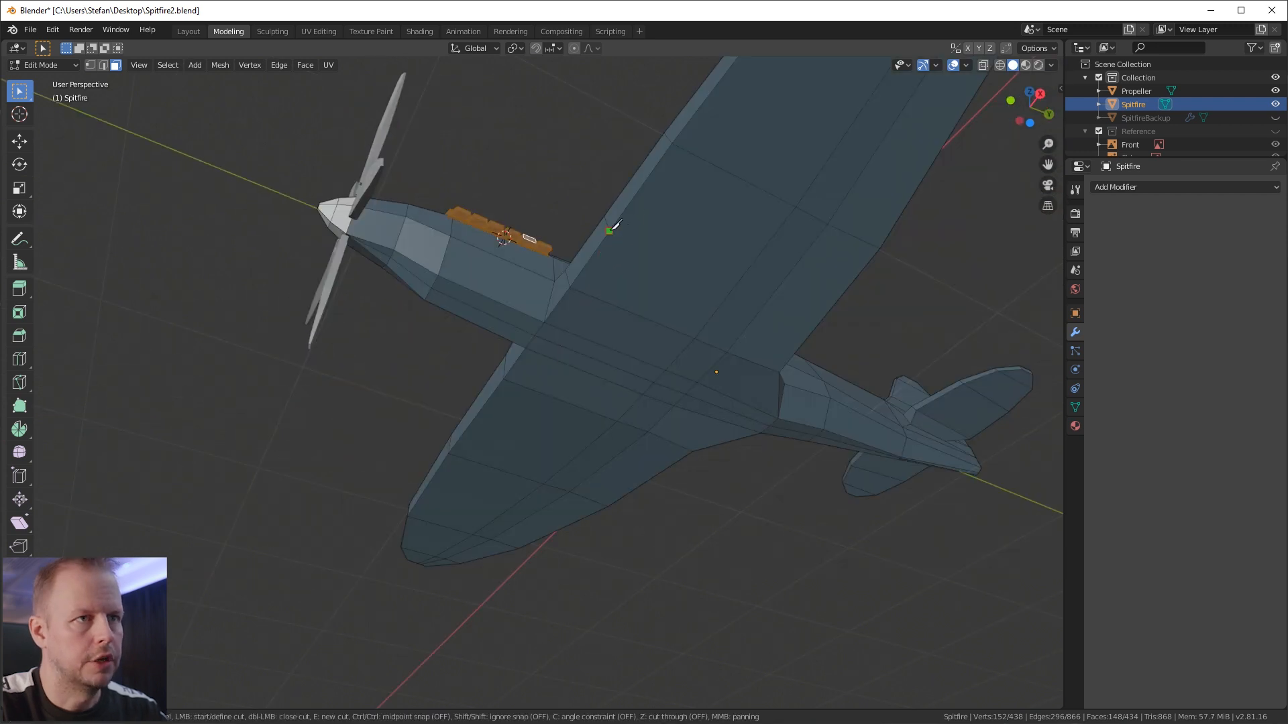
{"action": "left_click", "coordinate": [754, 263]}
{"action": "left_click", "coordinate": [768, 299]}
{"action": "middle_click_drag", "start_coordinate": [820, 318], "coordinate": [516, 290]}
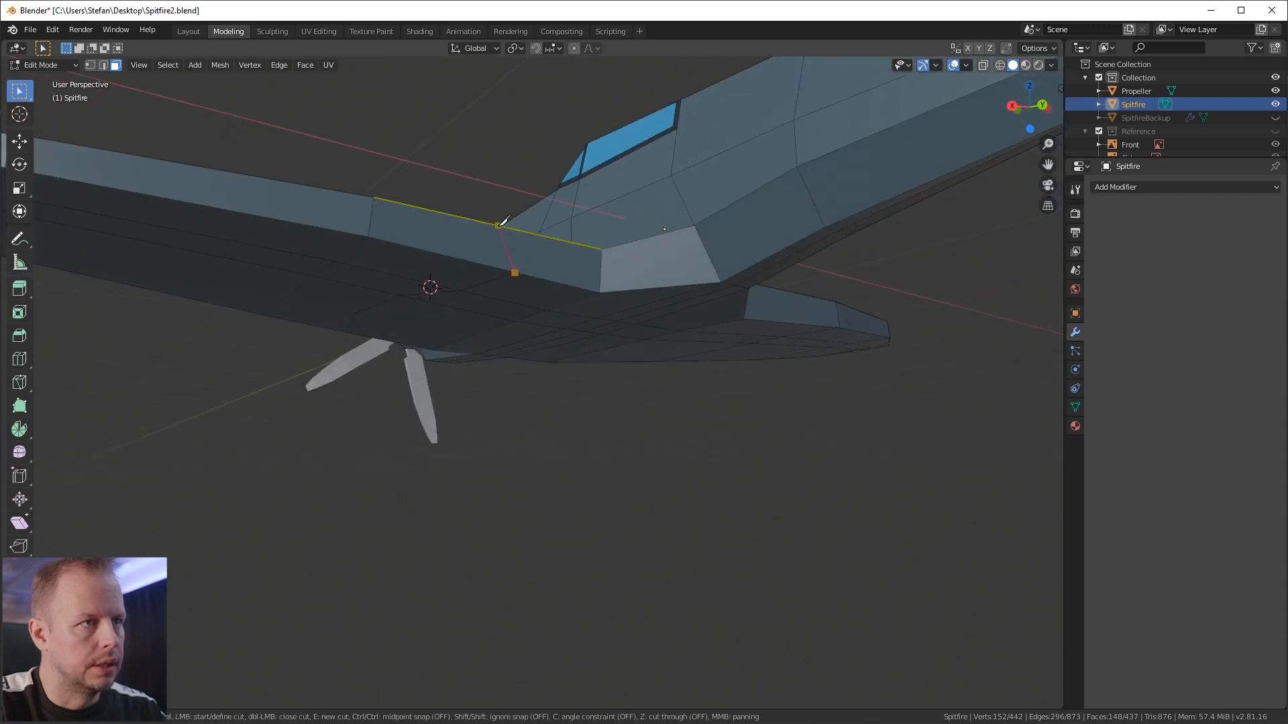
{"action": "key", "text": "Return"}
{"action": "middle_click_drag", "start_coordinate": [506, 224], "coordinate": [567, 332]}
{"action": "key", "text": "k"}
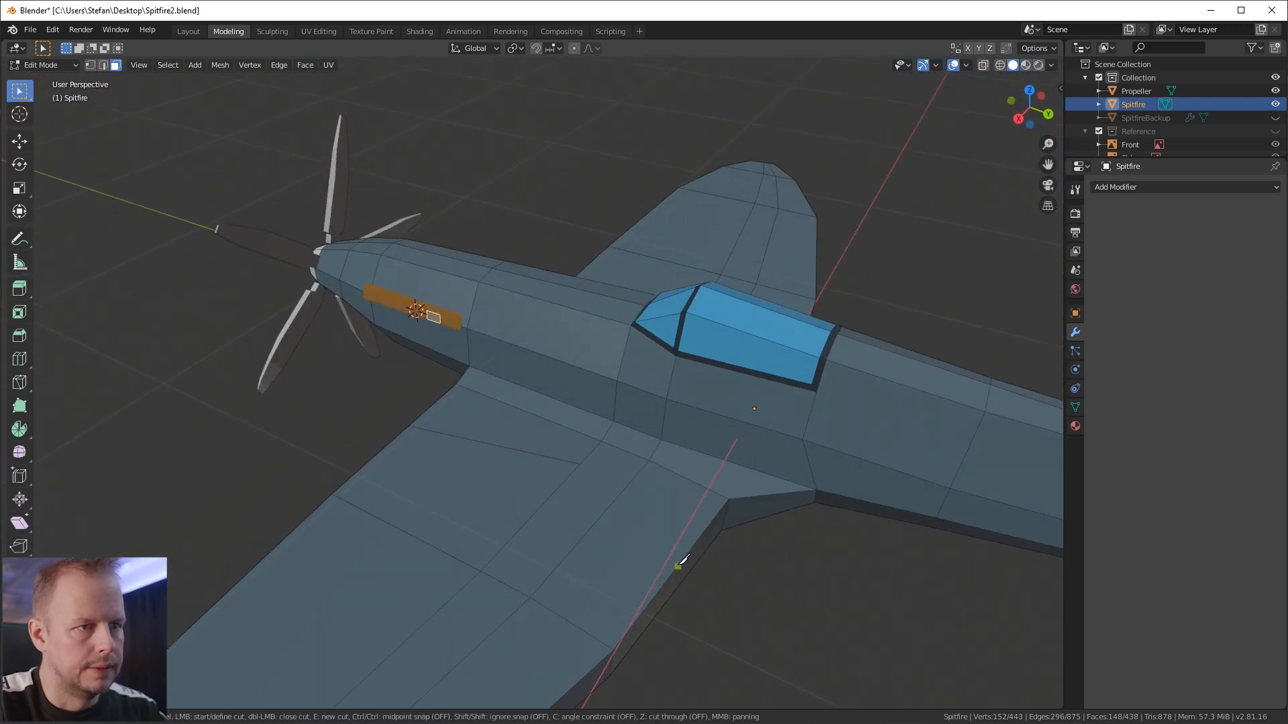
{"action": "left_click", "coordinate": [595, 485]}
{"action": "key", "text": "Return"}
Step: Knife a second irregular line across the port wing's upper surface from the trailing edge to the leading edge
{"action": "scroll", "coordinate": [584, 467], "scroll_direction": "down", "scroll_amount": 3}
{"action": "mouse_move", "coordinate": [584, 466]}
{"action": "middle_mouse_down"}
{"action": "mouse_move", "coordinate": [597, 497]}
{"action": "mouse_move", "coordinate": [575, 457]}
{"action": "middle_mouse_up"}
{"action": "key", "text": "k"}
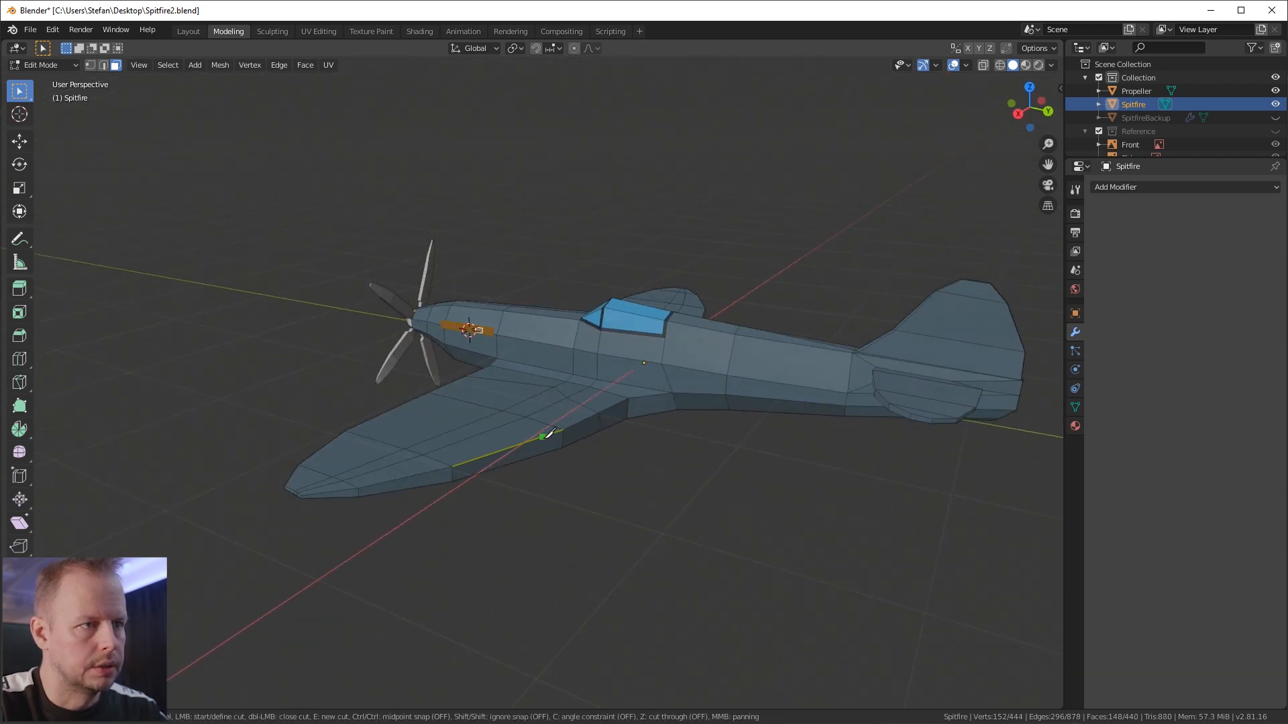
{"action": "left_click", "coordinate": [538, 438]}
{"action": "left_click", "coordinate": [518, 404]}
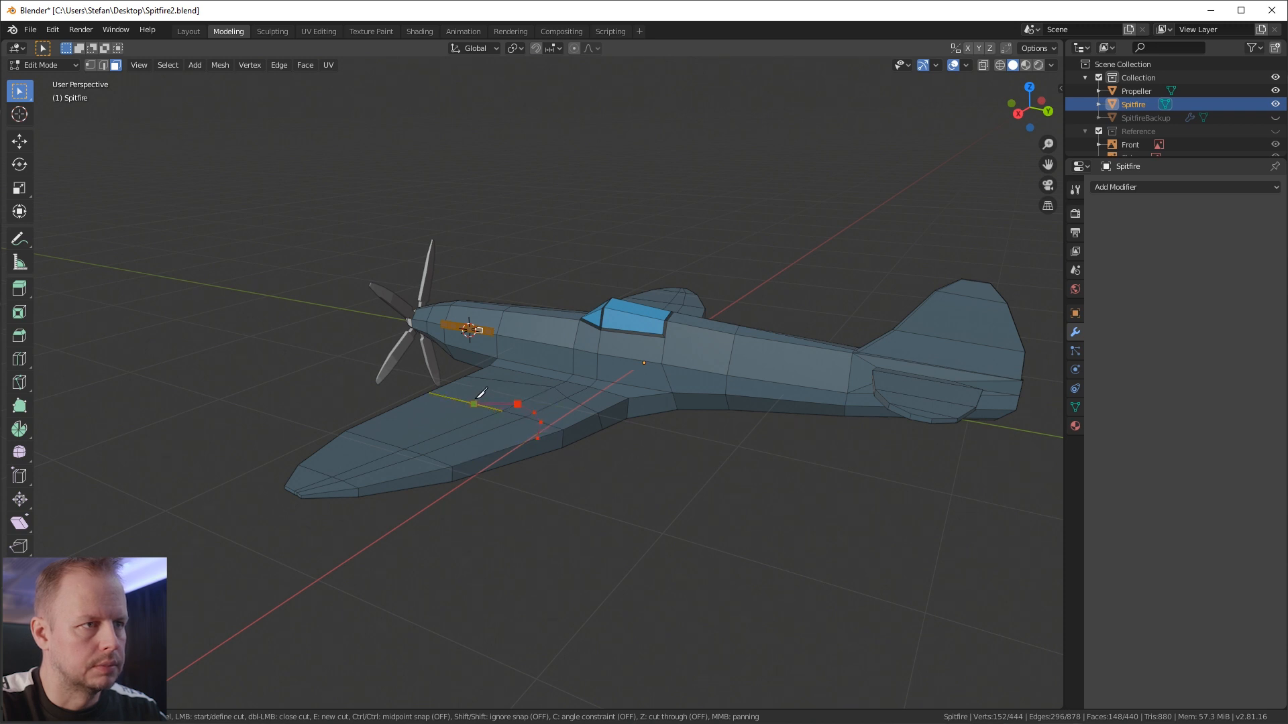
{"action": "left_click", "coordinate": [473, 404]}
{"action": "key", "text": "Return"}
{"action": "middle_click_drag", "start_coordinate": [474, 348], "coordinate": [755, 413]}
{"action": "key", "text": "k"}
{"action": "left_click", "coordinate": [745, 396]}
{"action": "left_click", "coordinate": [747, 424]}
{"action": "key", "text": "Return"}
Step: Continue the second camouflage line across the underside of the port wing toward the trailing edge
{"action": "middle_click_drag", "start_coordinate": [832, 447], "coordinate": [621, 167]}
{"action": "key", "text": "k"}
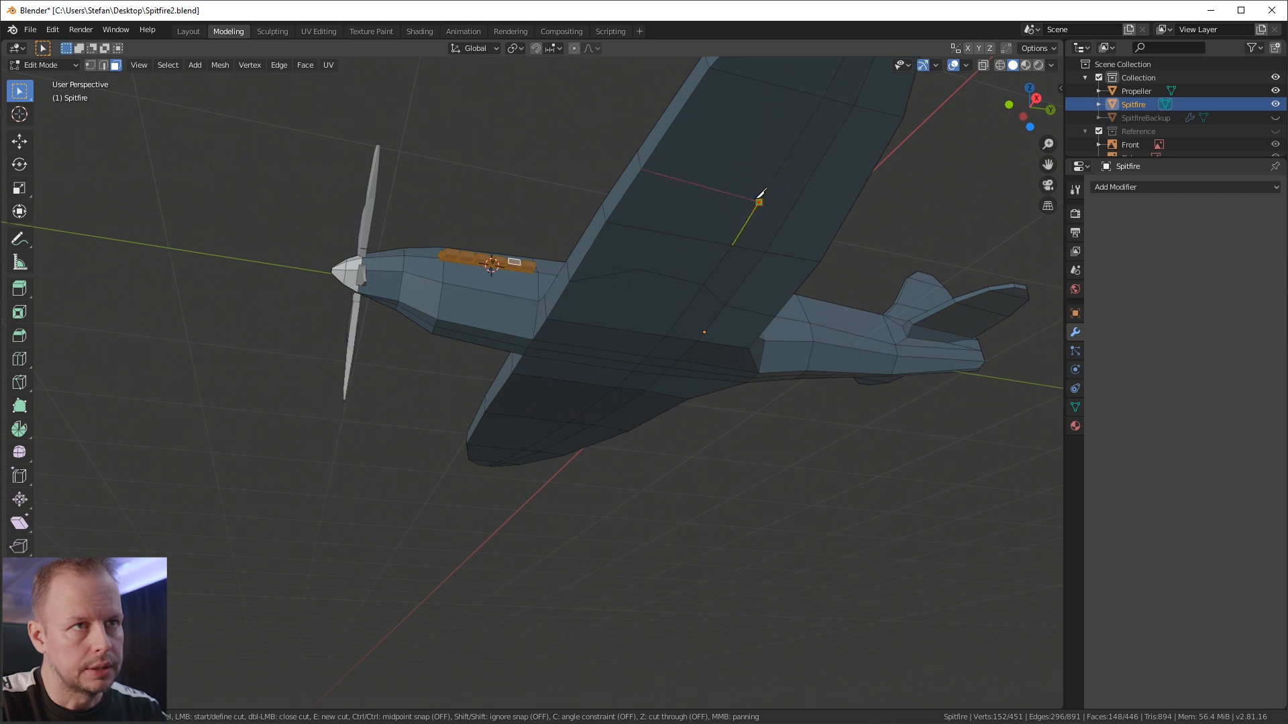
{"action": "left_click", "coordinate": [787, 215]}
{"action": "left_click", "coordinate": [842, 224]}
{"action": "key", "text": "Return"}
Step: Try to knife across the port wing's trailing-edge strip to join the second line, and undo the cut
{"action": "middle_click_drag", "start_coordinate": [842, 224], "coordinate": [765, 251]}
{"action": "key", "text": "k"}
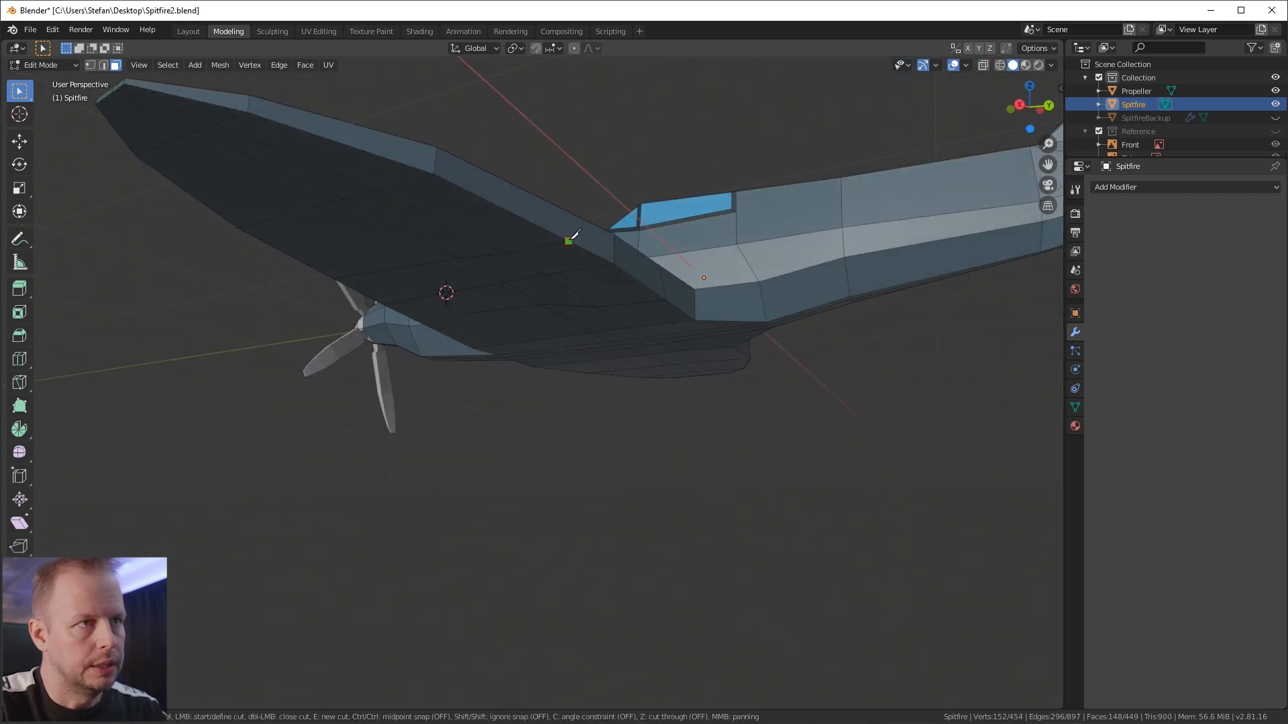
{"action": "left_click", "coordinate": [581, 215]}
{"action": "key", "text": "Return"}
{"action": "middle_click_drag", "start_coordinate": [581, 215], "coordinate": [608, 302]}
{"action": "middle_click_drag", "start_coordinate": [581, 409], "coordinate": [587, 316]}
{"action": "key", "text": "ctrl+z"}
Step: Switch to vertex selection and knife across the trailing-edge strip to join the second line's upper and lower ends
{"action": "middle_click_drag", "start_coordinate": [581, 242], "coordinate": [561, 323], "text": "shift"}
{"action": "middle_click_drag", "start_coordinate": [561, 323], "coordinate": [544, 371]}
{"action": "key", "text": "1"}
{"action": "key", "text": "k"}
{"action": "left_click", "coordinate": [524, 454]}
{"action": "key", "text": "Return"}
Step: Knife a third irregular line across the upper surface of the port wing, farther outboard near mid-span
{"action": "middle_click_drag", "start_coordinate": [534, 437], "coordinate": [688, 445]}
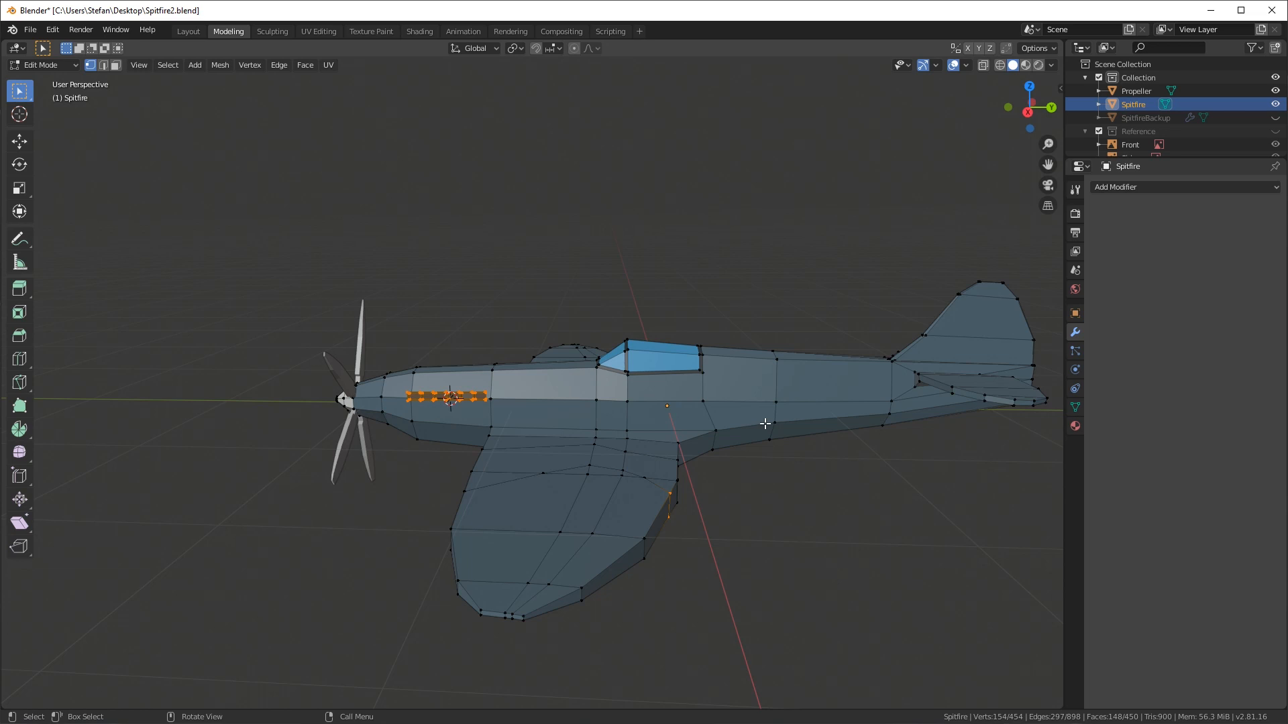
{"action": "middle_click_drag", "start_coordinate": [699, 406], "coordinate": [767, 461]}
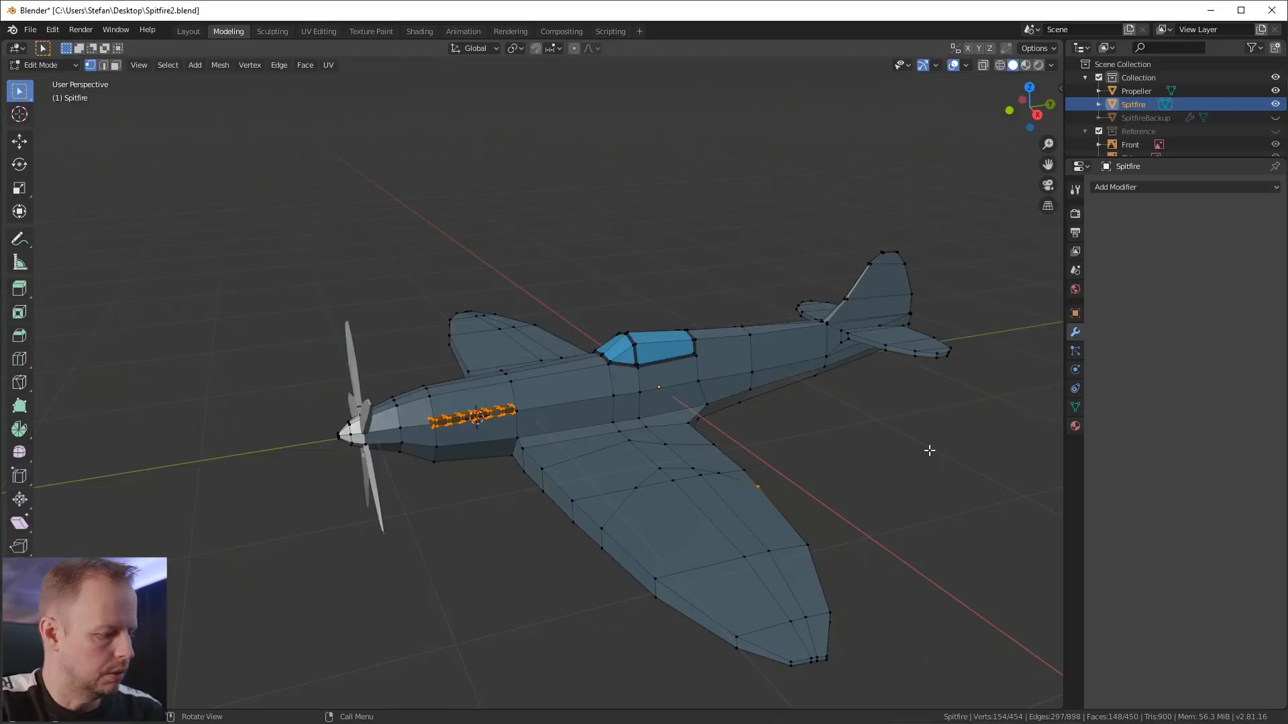
{"action": "key", "text": "k"}
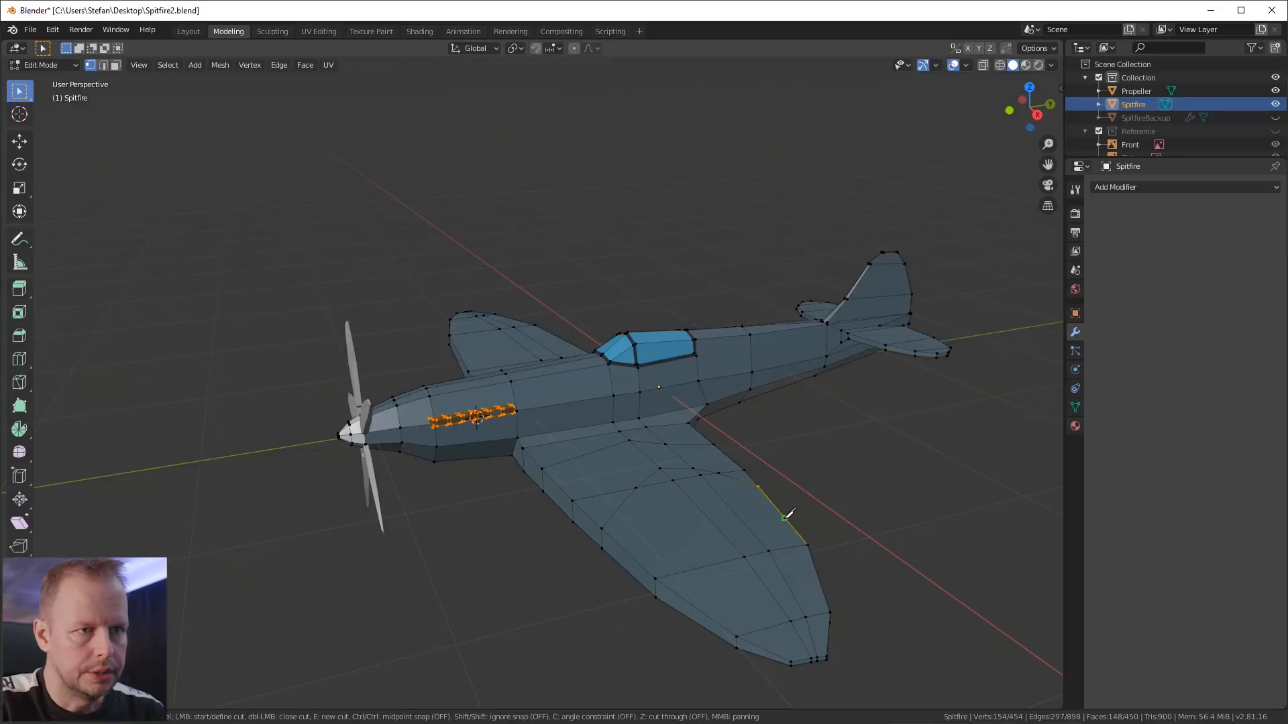
{"action": "left_click", "coordinate": [785, 517]}
{"action": "left_click", "coordinate": [745, 526]}
{"action": "left_click", "coordinate": [727, 539]}
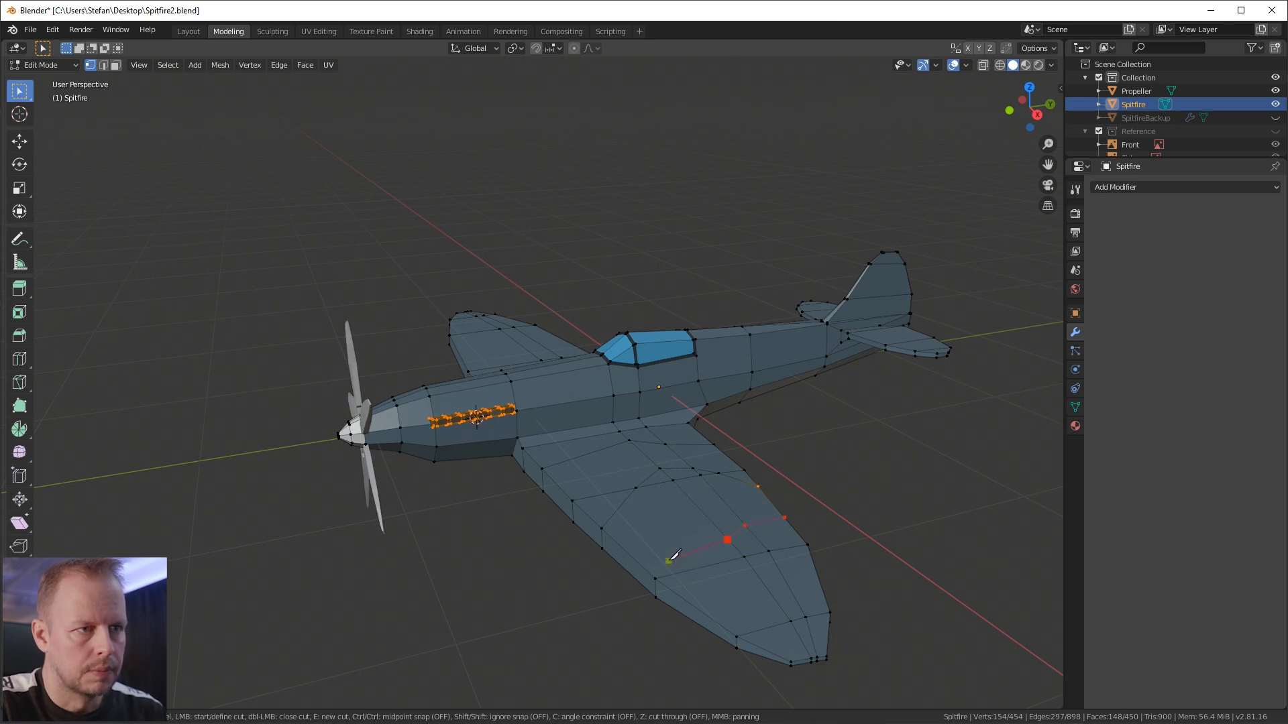
{"action": "key", "text": "Return"}
Step: Continue the third line across the port wing's underside and join its ends at the trailing edge
{"action": "middle_click_drag", "start_coordinate": [664, 580], "coordinate": [658, 462]}
{"action": "key", "text": "k"}
{"action": "left_click", "coordinate": [601, 172]}
{"action": "left_click", "coordinate": [698, 201]}
{"action": "key", "text": "Return"}
{"action": "middle_click_drag", "start_coordinate": [698, 200], "coordinate": [667, 279]}
{"action": "middle_click_drag", "start_coordinate": [667, 280], "coordinate": [612, 513]}
{"action": "key", "text": "k"}
{"action": "left_click", "coordinate": [466, 393]}
{"action": "left_click", "coordinate": [508, 362]}
{"action": "key", "text": "Return"}
Step: Knife an irregular camouflage patch on the upper surface near the port wingtip and extend it down the trailing-edge strip
{"action": "key", "text": "k"}
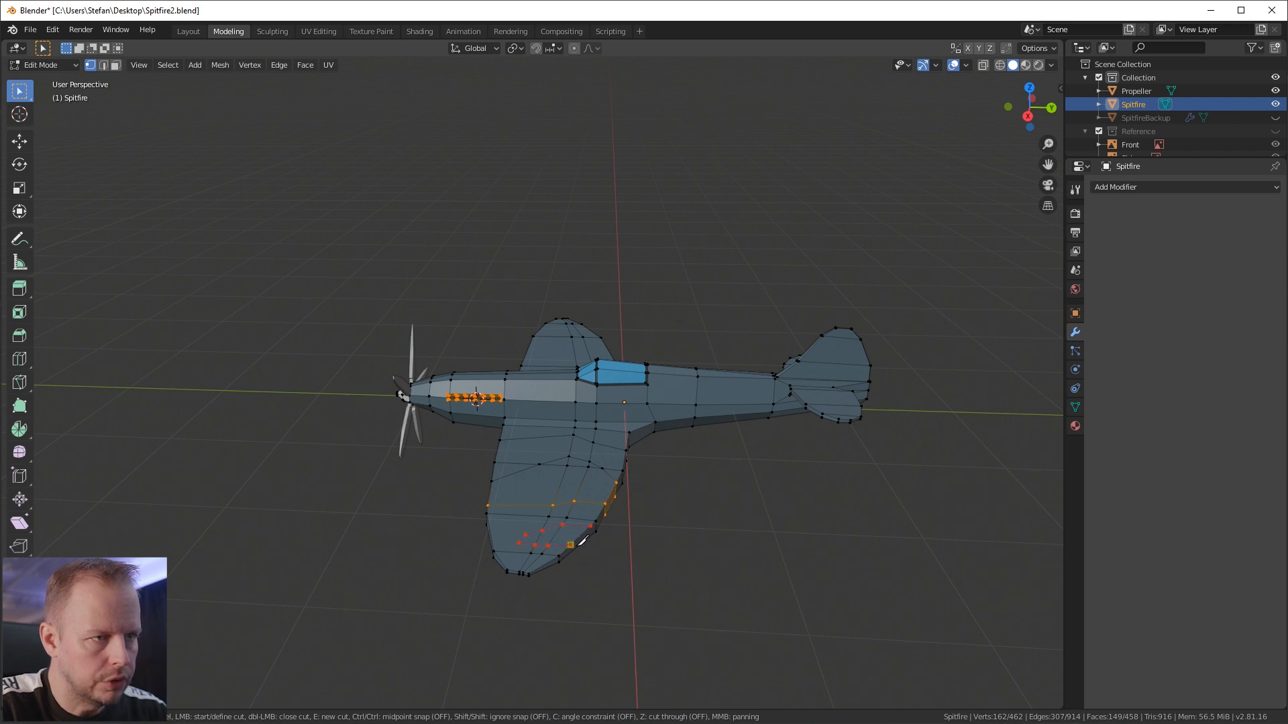
{"action": "middle_click_drag", "start_coordinate": [577, 546], "coordinate": [561, 409]}
{"action": "key", "text": "Return"}
{"action": "scroll", "coordinate": [561, 409], "scroll_direction": "up", "scroll_amount": 2}
{"action": "key", "text": "k"}
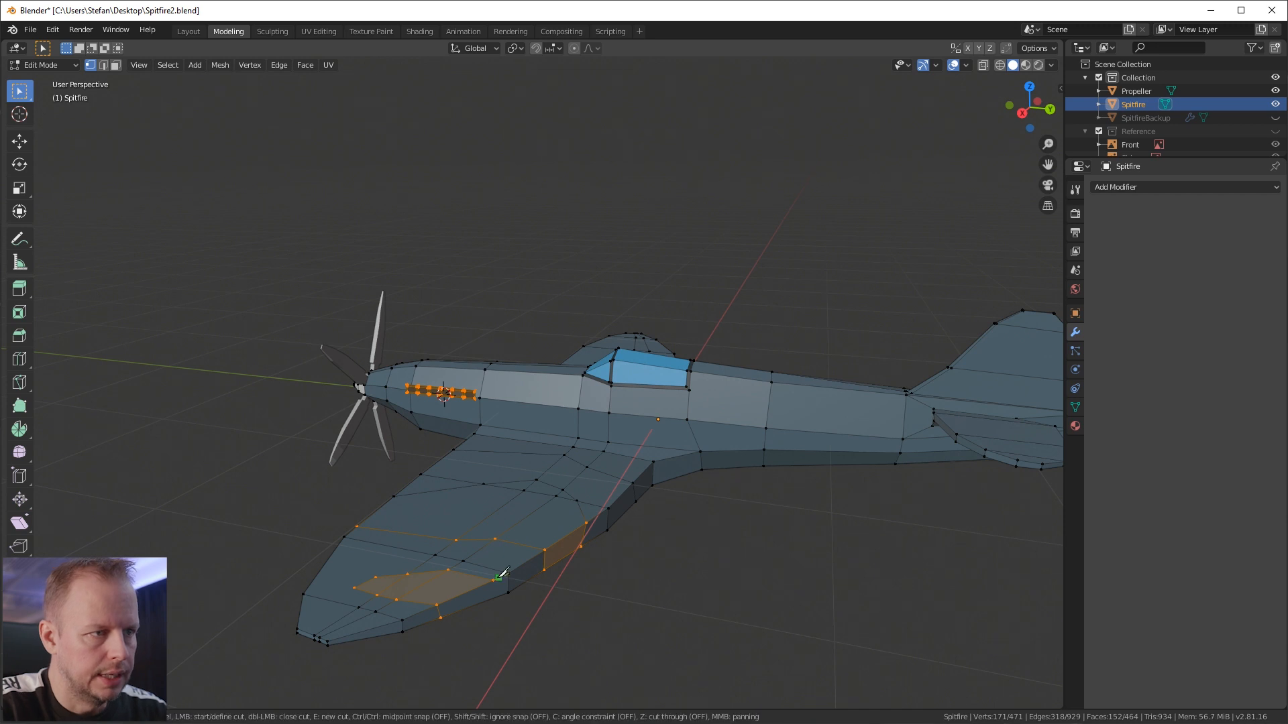
{"action": "left_click", "coordinate": [493, 598]}
{"action": "key", "text": "Return"}
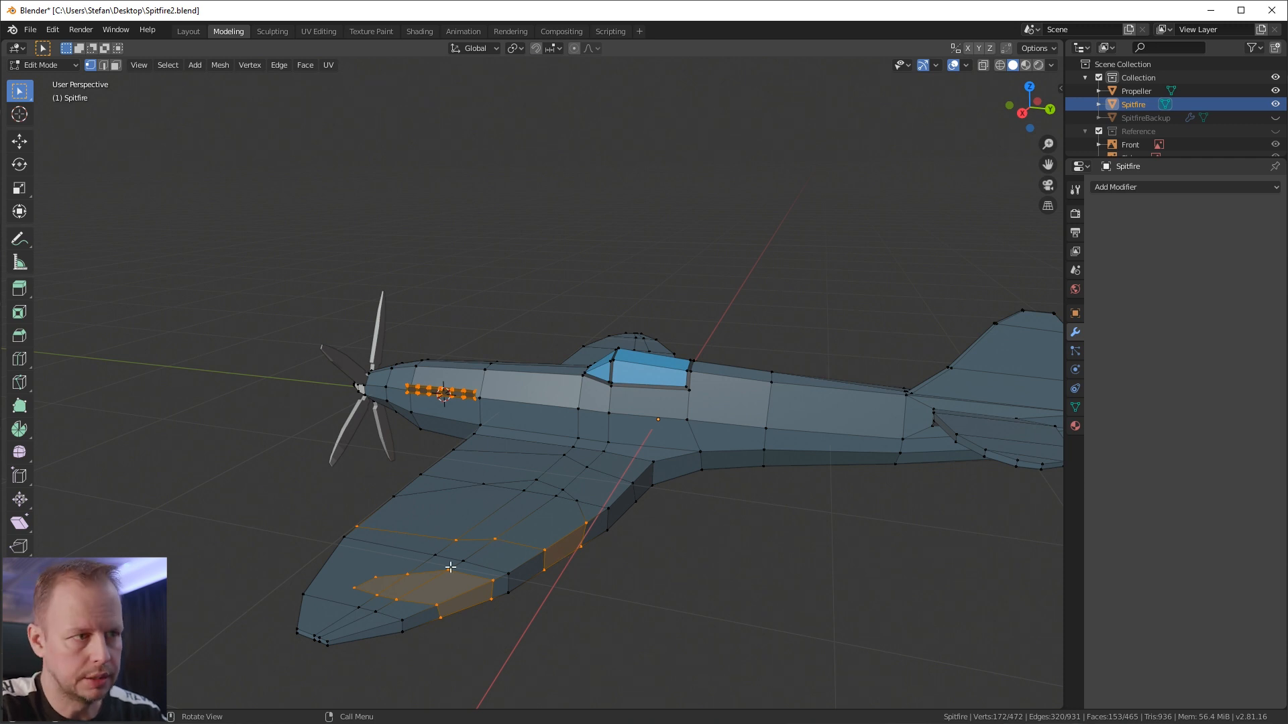
Step: Knife the matching patch outline on the underside near the port wingtip, ending at the trailing edge
{"action": "middle_click_drag", "start_coordinate": [336, 531], "coordinate": [469, 376]}
{"action": "key", "text": "k"}
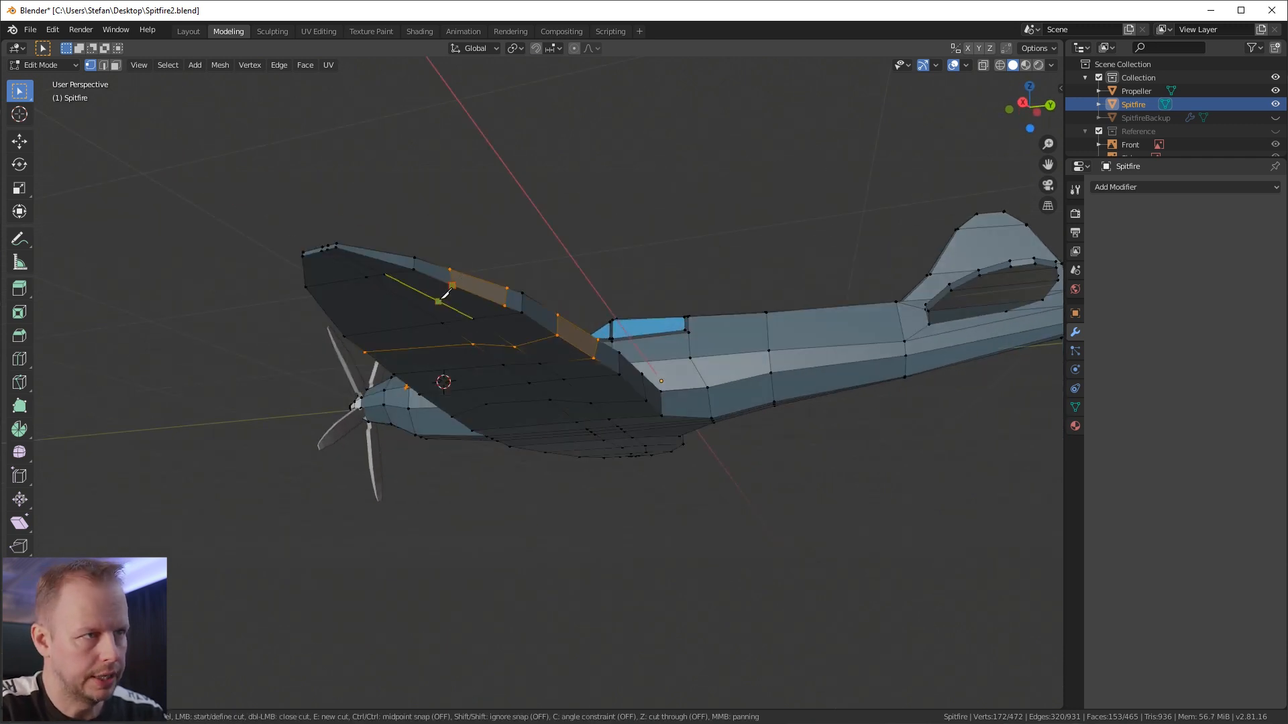
{"action": "left_click", "coordinate": [437, 300]}
{"action": "left_click", "coordinate": [427, 312]}
{"action": "left_click", "coordinate": [459, 312]}
{"action": "left_click", "coordinate": [505, 306]}
{"action": "key", "text": "Return"}
{"action": "middle_click_drag", "start_coordinate": [572, 324], "coordinate": [578, 395]}
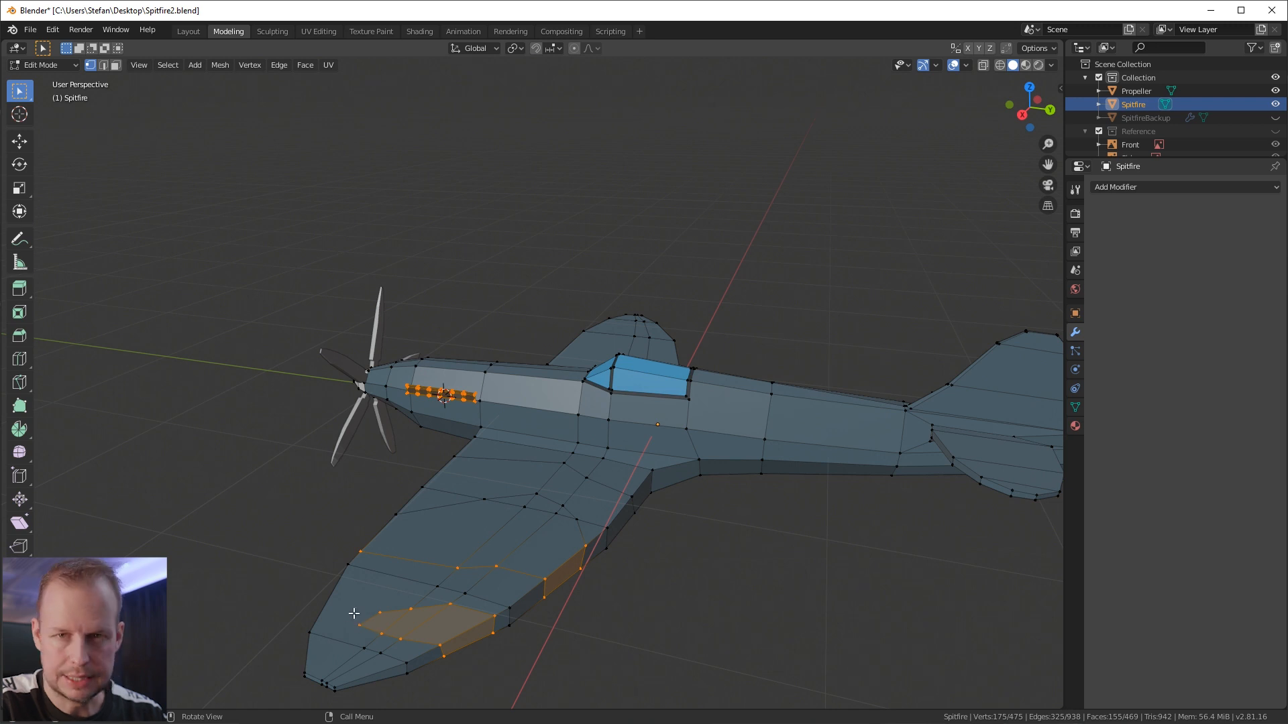
{"action": "key", "text": "k"}
{"action": "key", "text": "Escape"}
Step: Knife an irregular line along the port fuselage side, from the wing root up to the spine behind the canopy
{"action": "mouse_move", "coordinate": [597, 547]}
{"action": "middle_mouse_down"}
{"action": "mouse_move", "coordinate": [534, 573]}
{"action": "mouse_move", "coordinate": [590, 549]}
{"action": "middle_mouse_up"}
{"action": "middle_click_drag", "start_coordinate": [617, 396], "coordinate": [454, 500], "text": "shift"}
{"action": "key", "text": "KP_3"}
{"action": "key", "text": "alt+Tab"}
{"action": "key", "text": "alt+Tab"}
{"action": "middle_click_drag", "start_coordinate": [828, 294], "coordinate": [570, 505]}
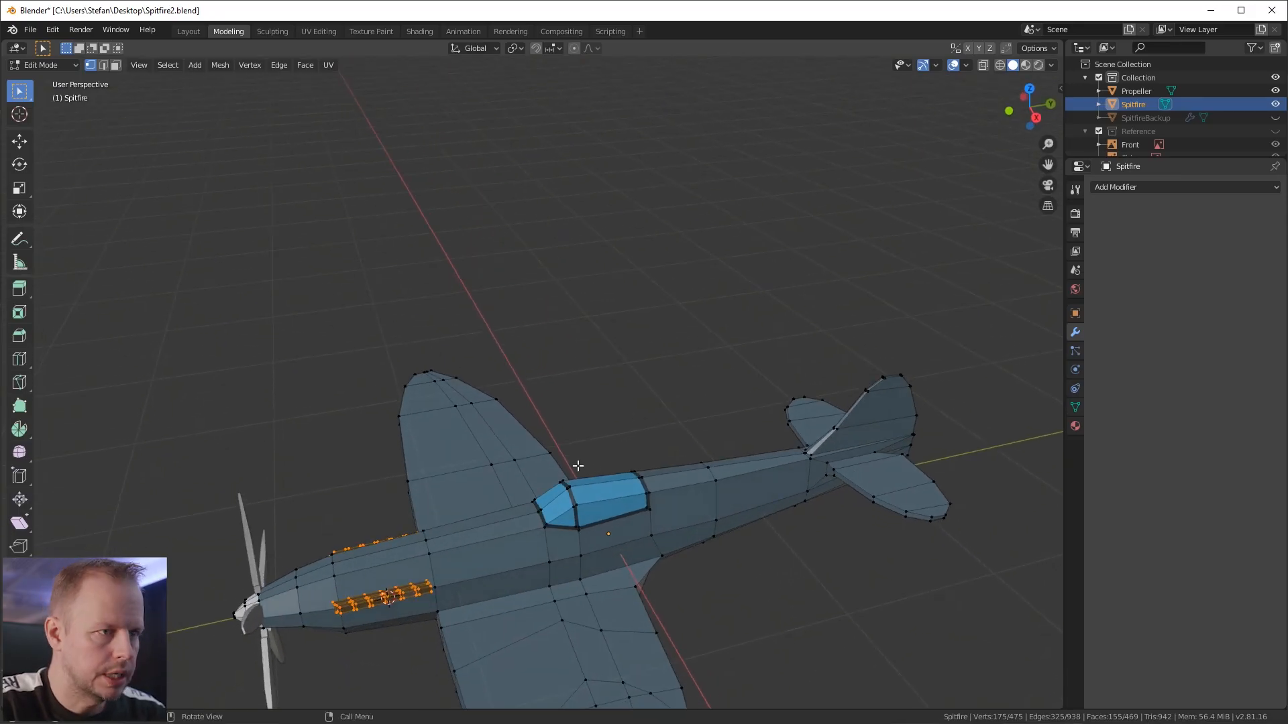
{"action": "key", "text": "k"}
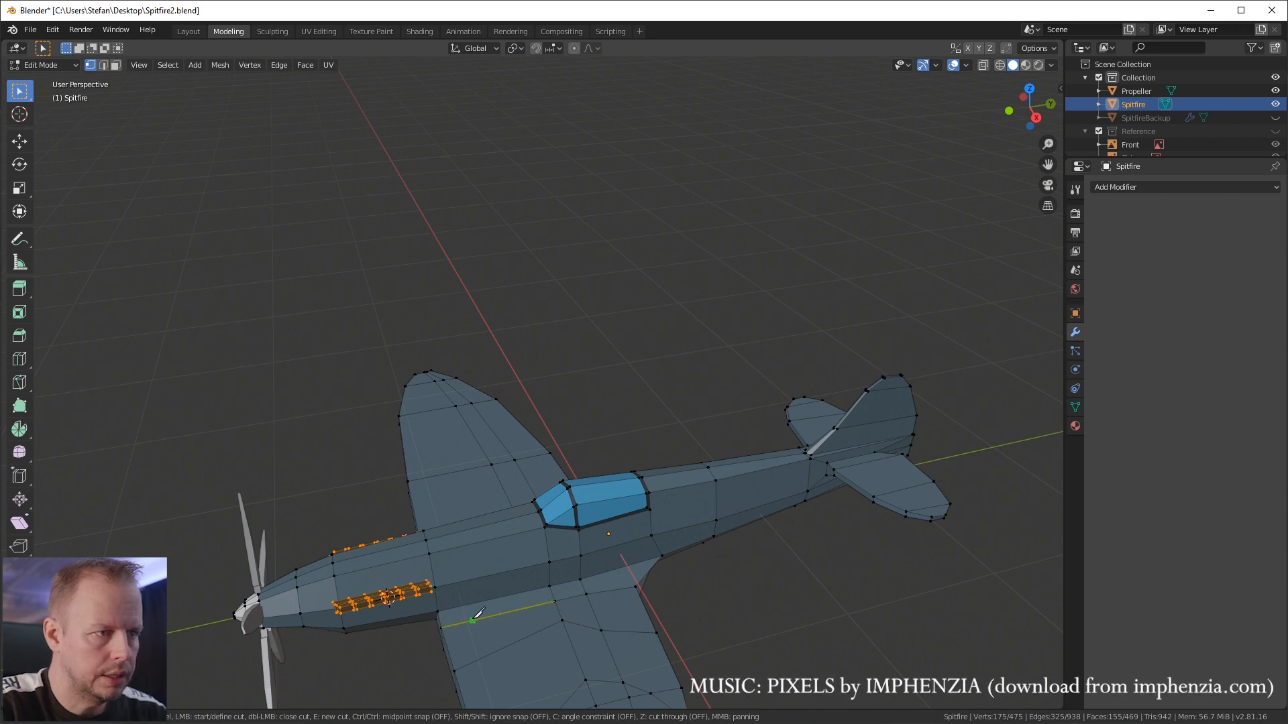
{"action": "left_click", "coordinate": [442, 626]}
{"action": "left_click", "coordinate": [496, 599]}
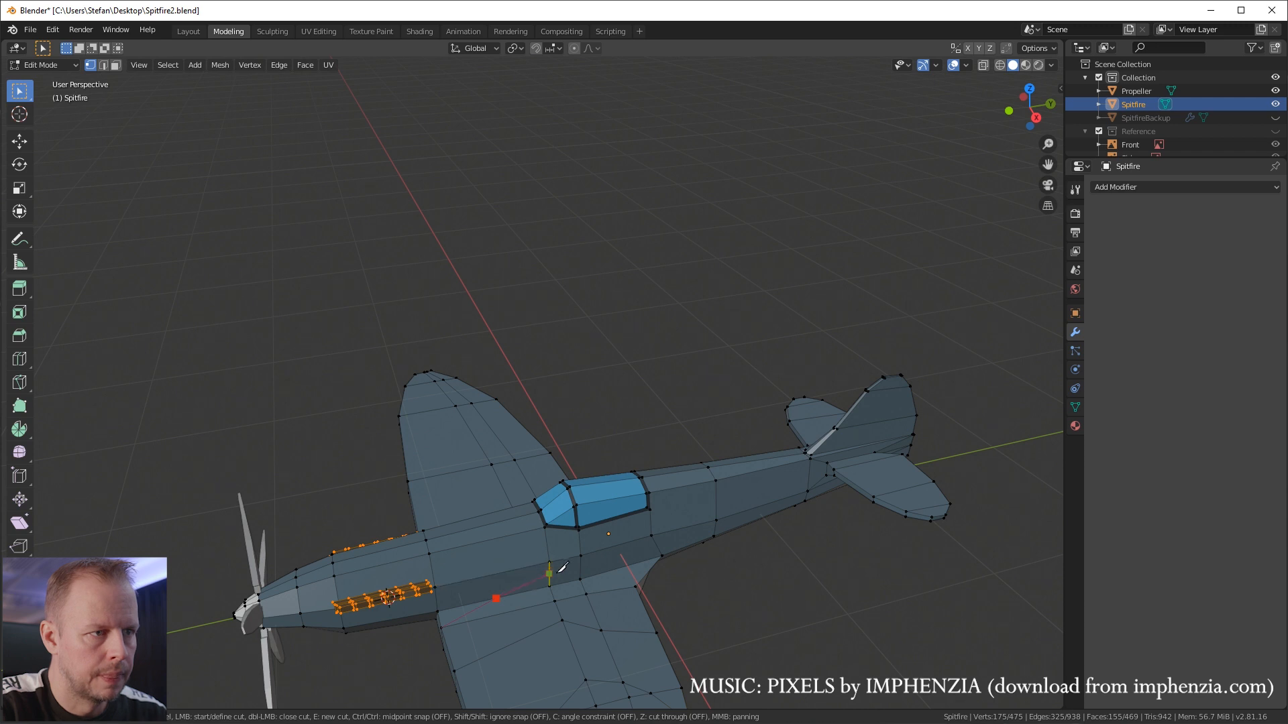
{"action": "left_click", "coordinate": [650, 521]}
{"action": "left_click", "coordinate": [695, 479]}
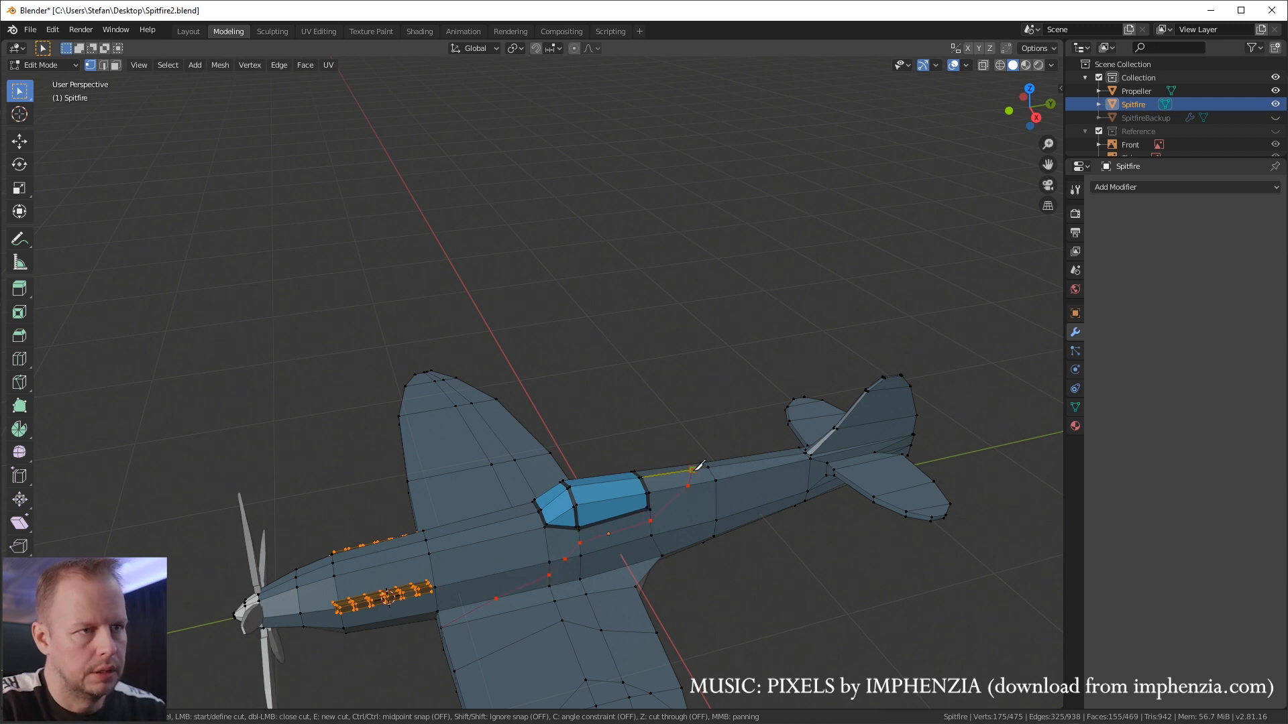
{"action": "key", "text": "Return"}
Step: Continue the fuselage line from the spine behind the canopy down the starboard side to the belly
{"action": "middle_click_drag", "start_coordinate": [723, 370], "coordinate": [355, 432]}
{"action": "key", "text": "k"}
{"action": "left_click", "coordinate": [321, 516]}
{"action": "middle_click_drag", "start_coordinate": [327, 535], "coordinate": [289, 528]}
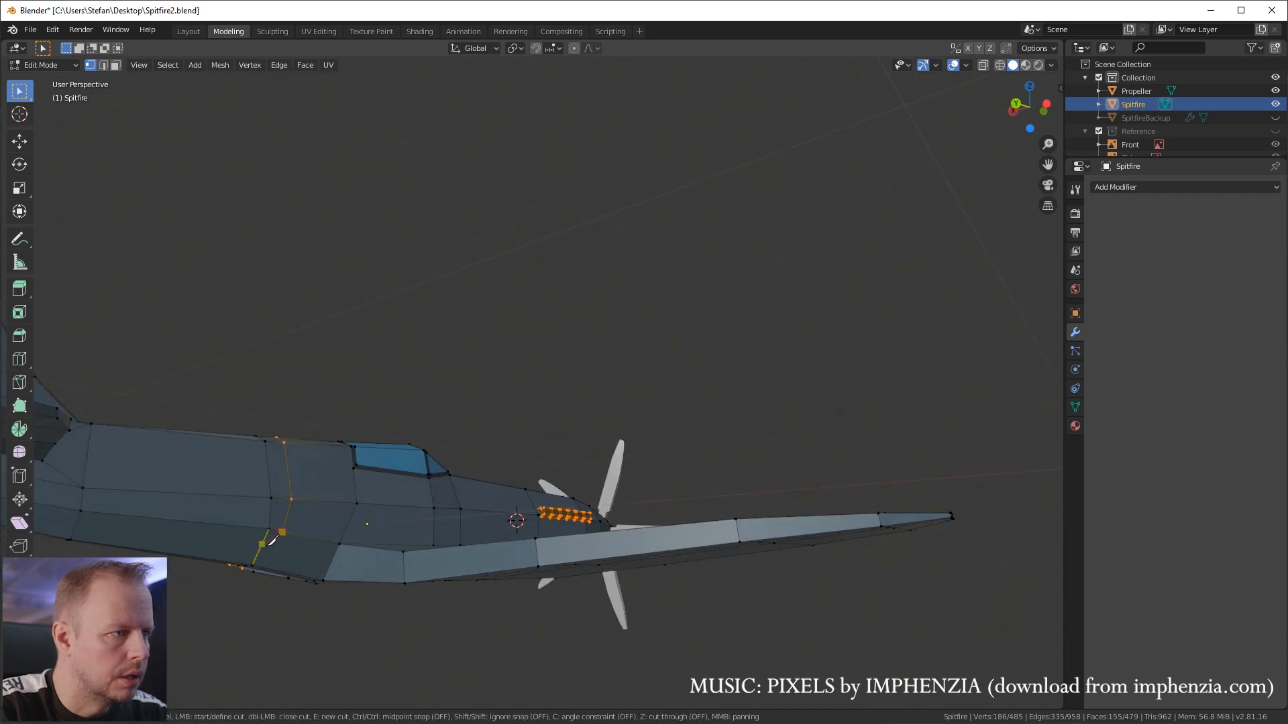
{"action": "key", "text": "Return"}
Step: Continue the knifed camouflage line across the belly, up onto the port fuselage side and down to the port wing-root fairing
{"action": "middle_click_drag", "start_coordinate": [232, 547], "coordinate": [463, 490]}
{"action": "key", "text": "k"}
{"action": "left_click", "coordinate": [518, 449]}
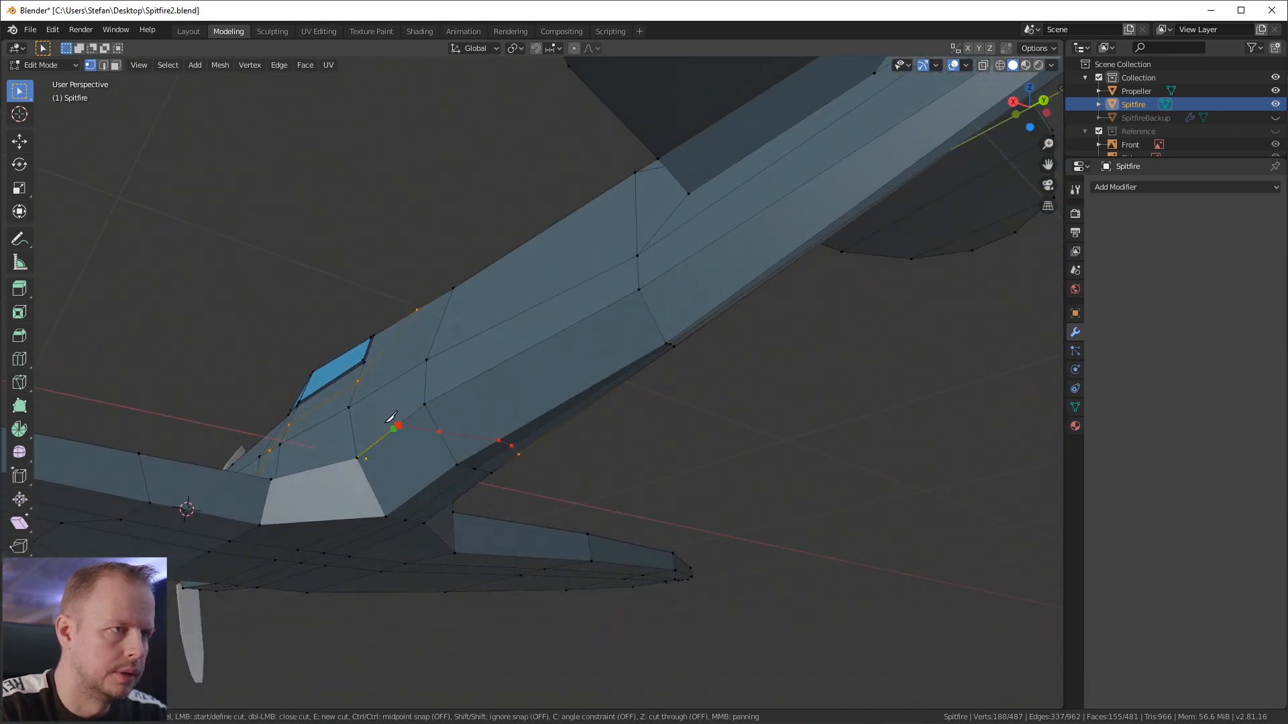
{"action": "key", "text": "Return"}
{"action": "middle_click_drag", "start_coordinate": [357, 424], "coordinate": [563, 526]}
{"action": "key", "text": "k"}
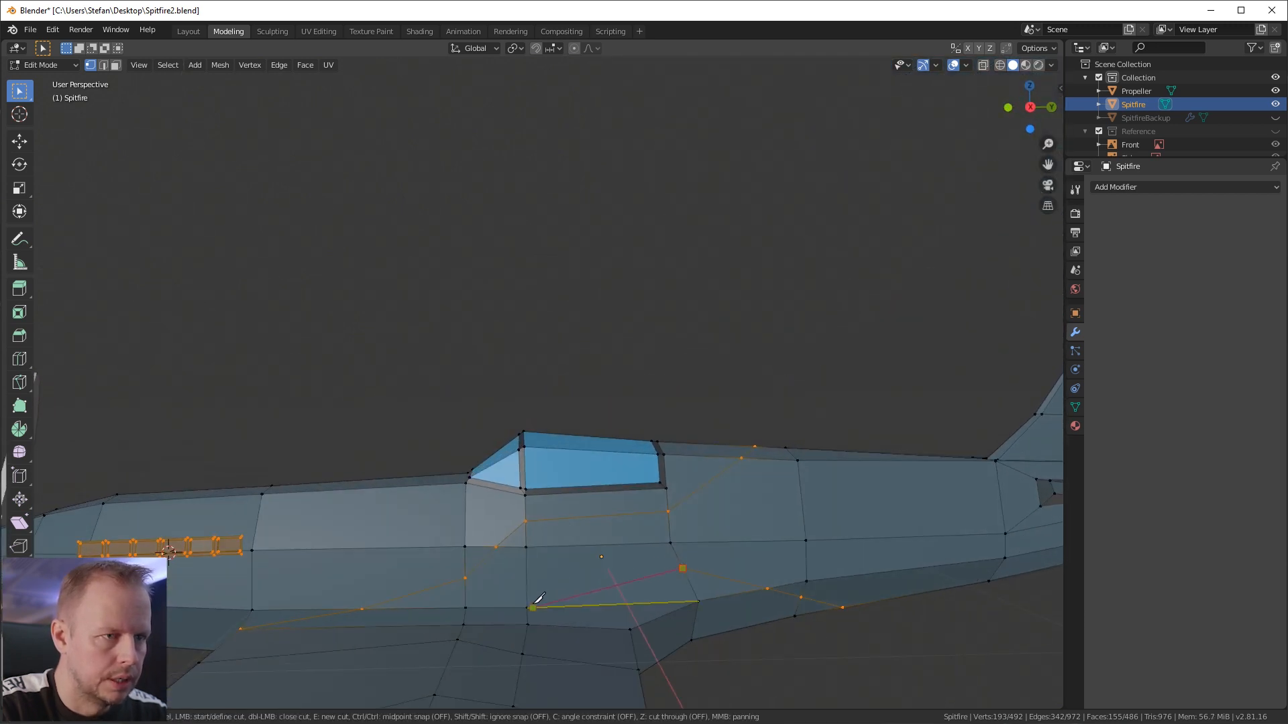
{"action": "left_click", "coordinate": [627, 603]}
{"action": "key", "text": "Return"}
Step: Knife the line onward across the underside behind the port wing root to the rear belly corner
{"action": "middle_click_drag", "start_coordinate": [699, 635], "coordinate": [585, 352]}
{"action": "key", "text": "k"}
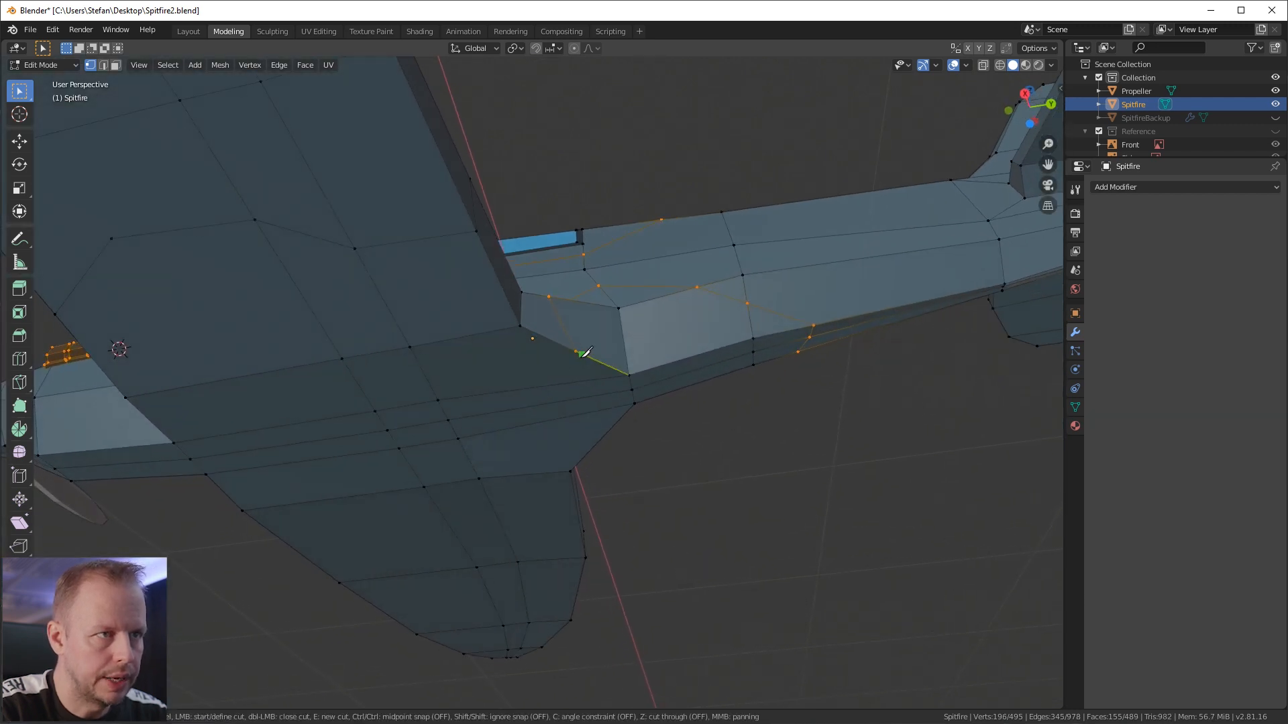
{"action": "left_click", "coordinate": [576, 351]}
{"action": "left_click", "coordinate": [588, 381]}
{"action": "left_click", "coordinate": [593, 396]}
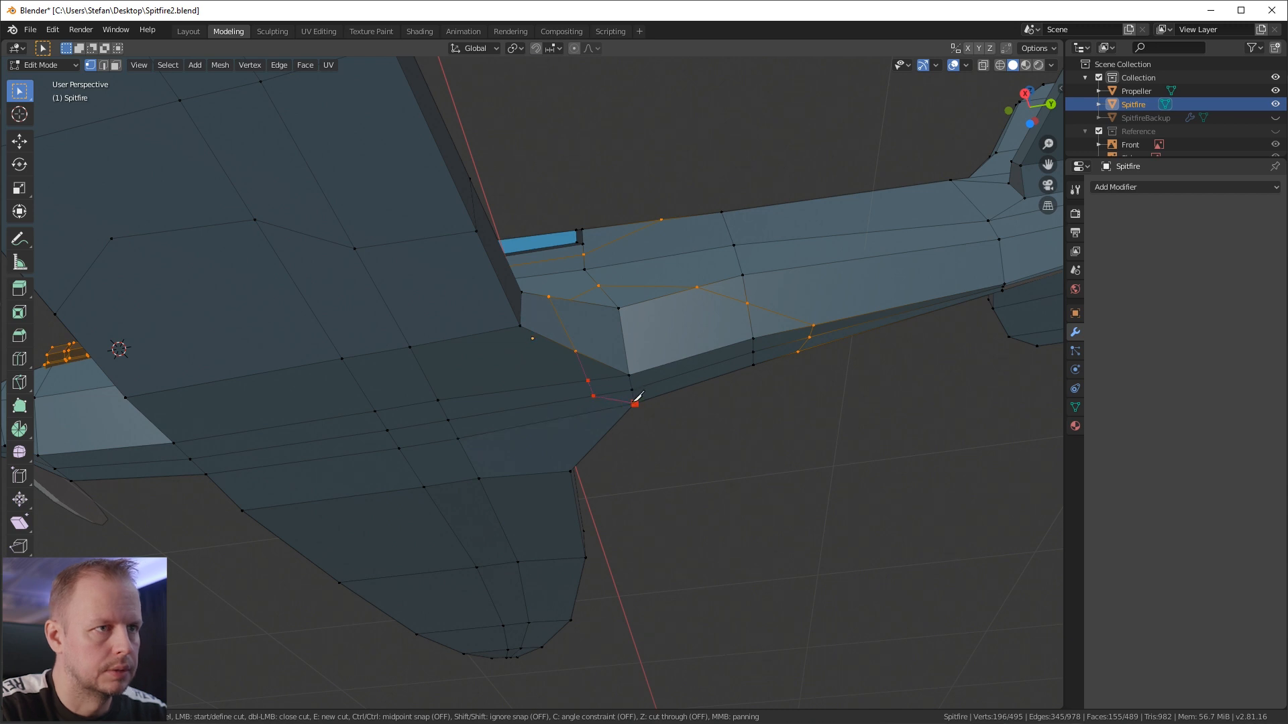
{"action": "key", "text": "Return"}
Step: Knife an irregular patch outline down the port side of the rear fuselage, ending at the belly edge
{"action": "middle_click_drag", "start_coordinate": [632, 394], "coordinate": [693, 408]}
{"action": "scroll", "coordinate": [693, 408], "scroll_direction": "down", "scroll_amount": 2}
{"action": "key", "text": "k"}
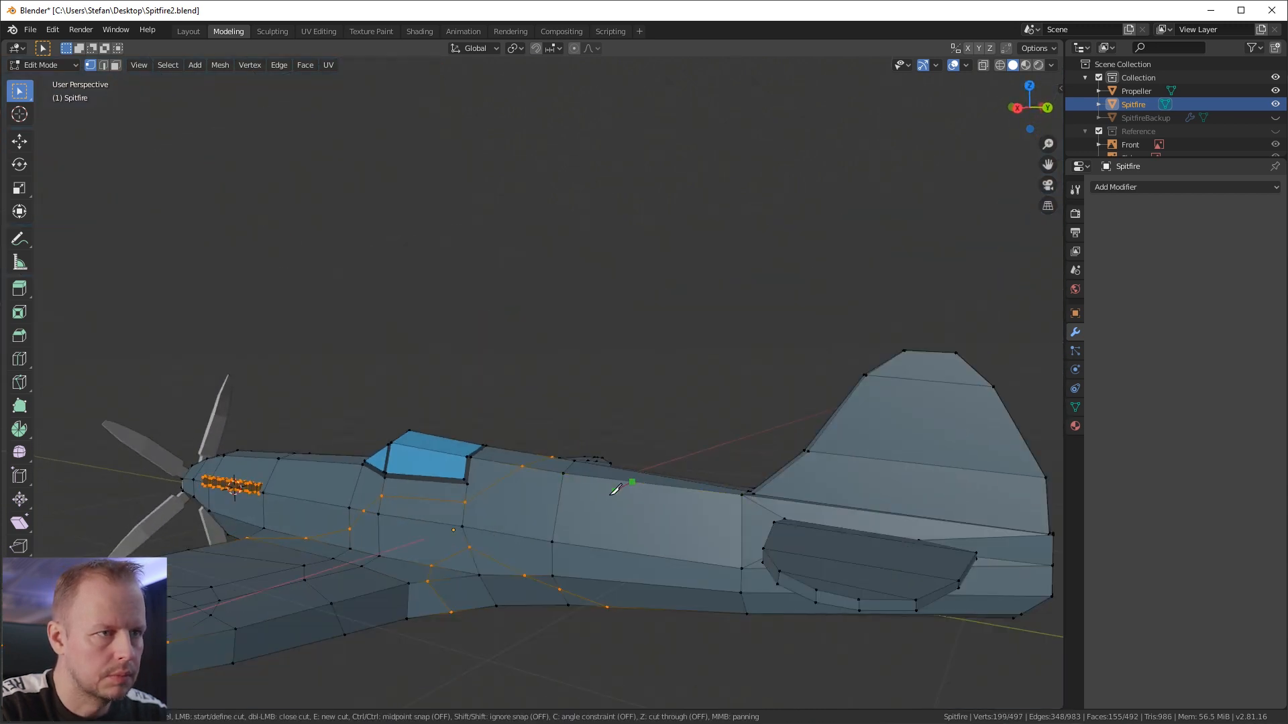
{"action": "left_click", "coordinate": [592, 514]}
{"action": "left_click", "coordinate": [584, 546]}
{"action": "left_click", "coordinate": [611, 581]}
{"action": "left_click", "coordinate": [658, 610]}
{"action": "key", "text": "Return"}
Step: Extend the rear fuselage patch outline across the belly to the starboard side
{"action": "key", "text": "k"}
{"action": "middle_click_drag", "start_coordinate": [658, 609], "coordinate": [446, 345]}
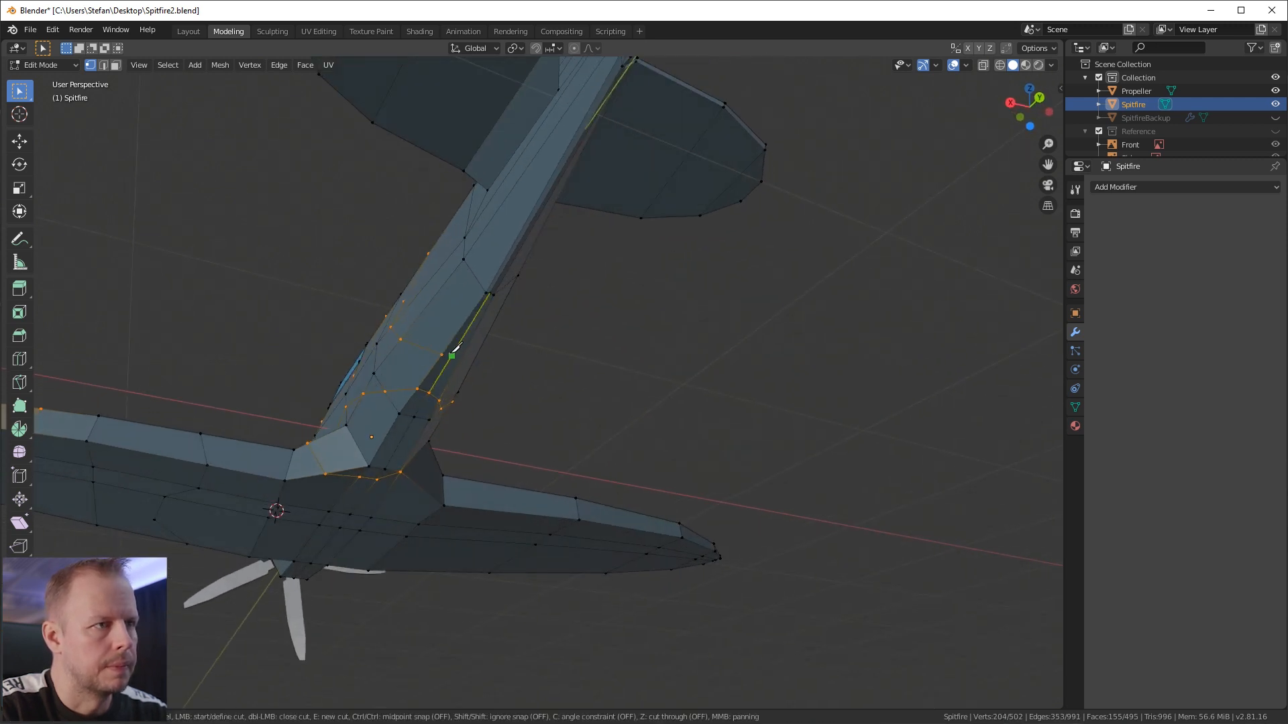
{"action": "left_click", "coordinate": [442, 354]}
{"action": "left_click", "coordinate": [464, 351]}
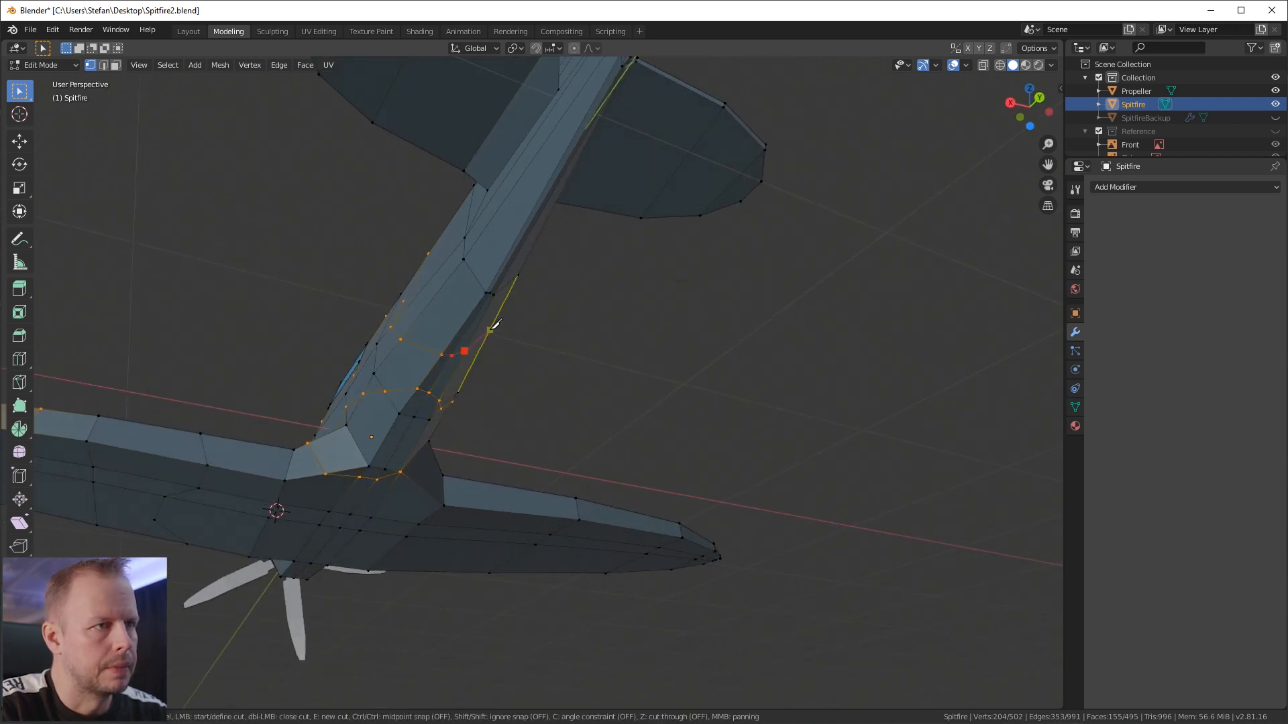
{"action": "left_click", "coordinate": [495, 322]}
{"action": "key", "text": "Return"}
Step: Knife the rear patch outline up the starboard fuselage side and over the spine ahead of the tail
{"action": "key", "text": "k"}
{"action": "scroll", "coordinate": [497, 325], "scroll_direction": "down", "scroll_amount": 3}
{"action": "middle_click_drag", "start_coordinate": [497, 325], "coordinate": [376, 416]}
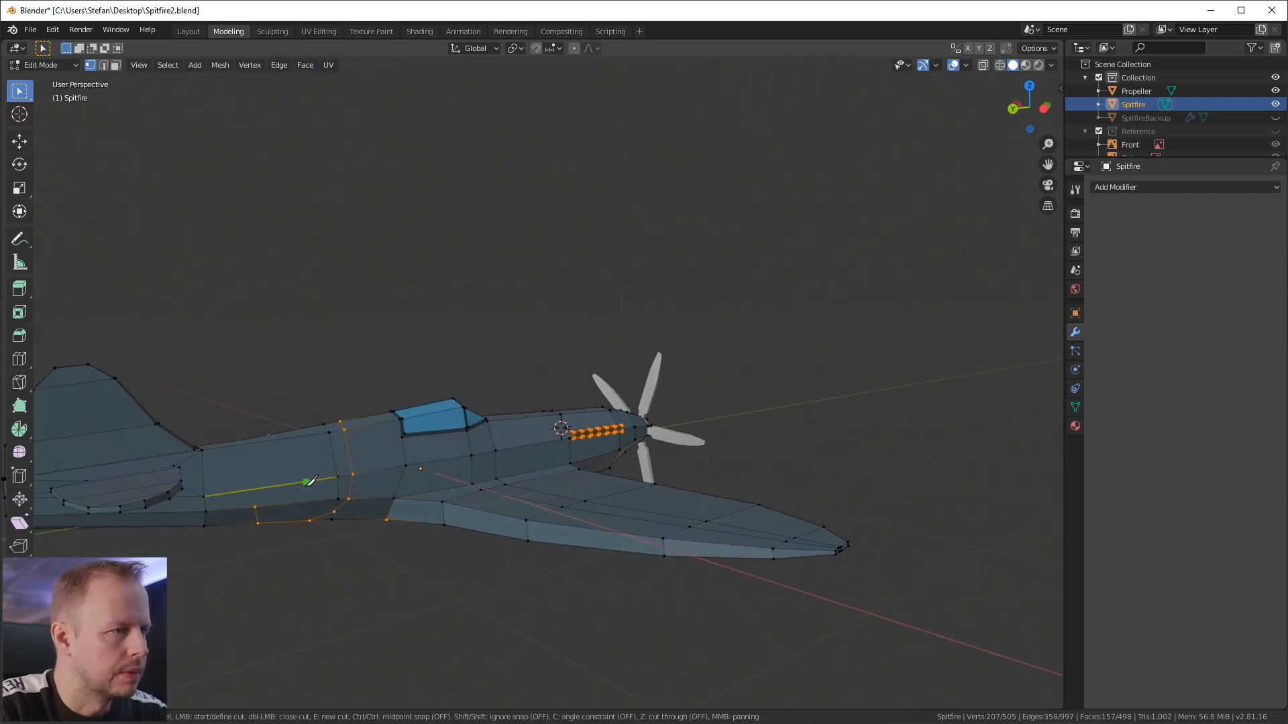
{"action": "left_click", "coordinate": [230, 489]}
{"action": "mouse_move", "coordinate": [231, 489]}
{"action": "middle_mouse_down"}
{"action": "mouse_move", "coordinate": [340, 465]}
{"action": "mouse_move", "coordinate": [315, 497]}
{"action": "middle_mouse_up"}
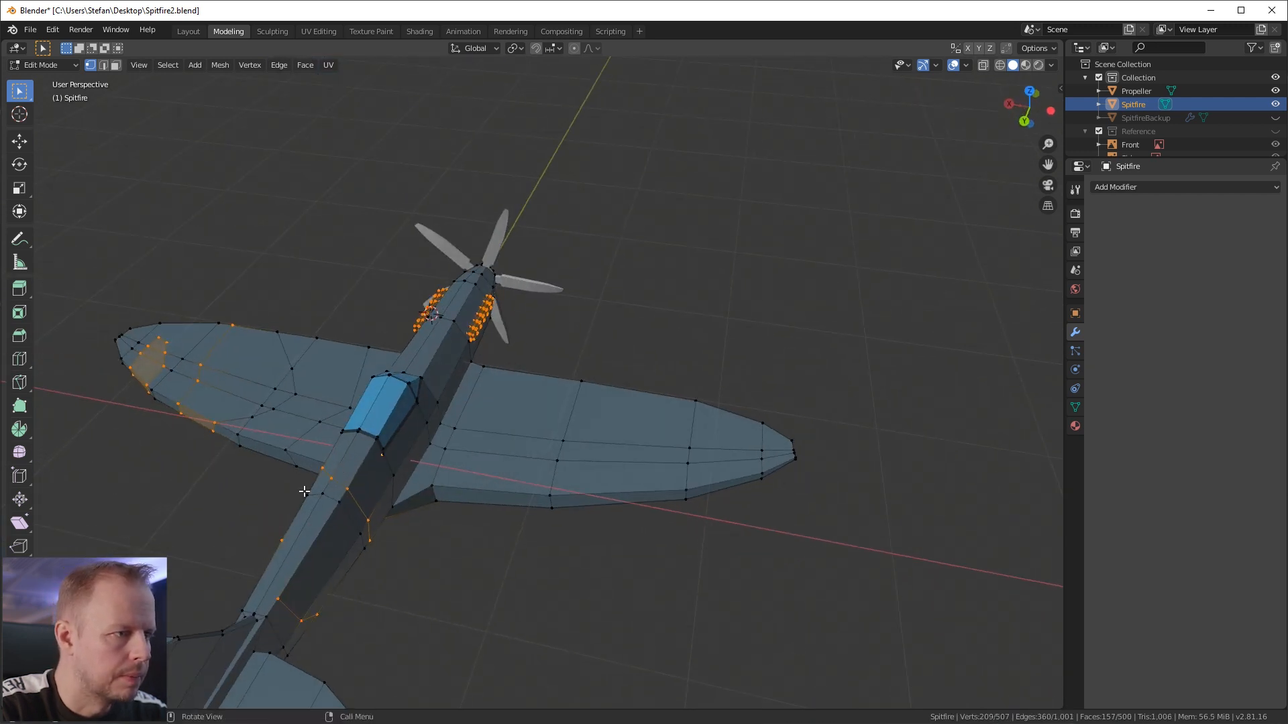
{"action": "left_click", "coordinate": [285, 568]}
{"action": "key", "text": "Return"}
{"action": "middle_click_drag", "start_coordinate": [285, 564], "coordinate": [243, 496]}
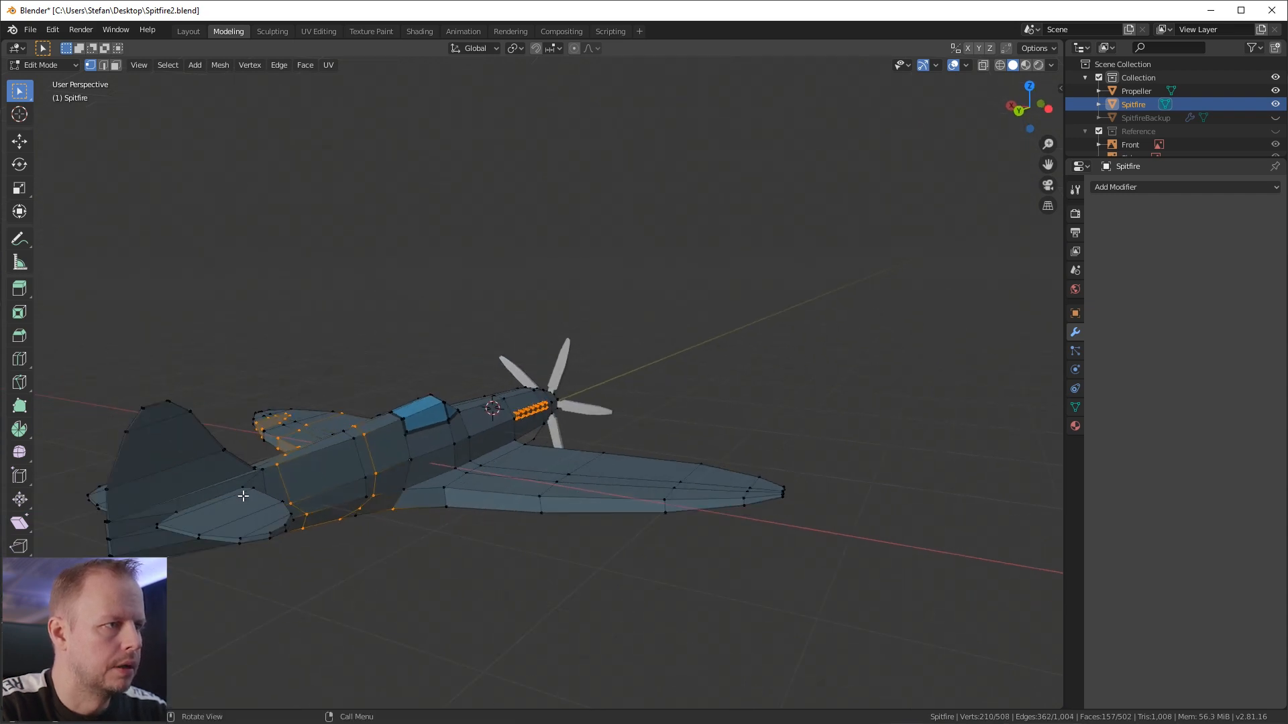
Step: Check the Spitfire reference photo and knife a diagonal camouflage line across the starboard side of the tail fin
{"action": "key", "text": "alt+Tab"}
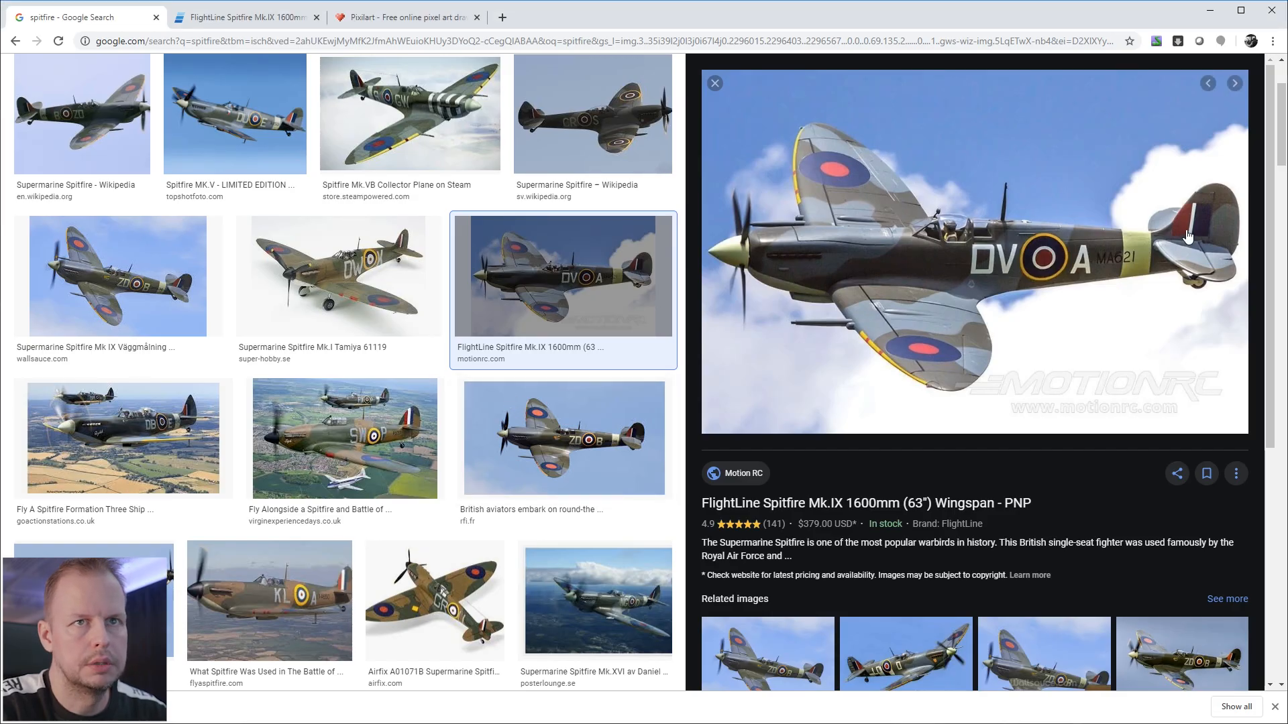
{"action": "key", "text": "alt+Tab"}
{"action": "middle_click_drag", "start_coordinate": [517, 359], "coordinate": [485, 361]}
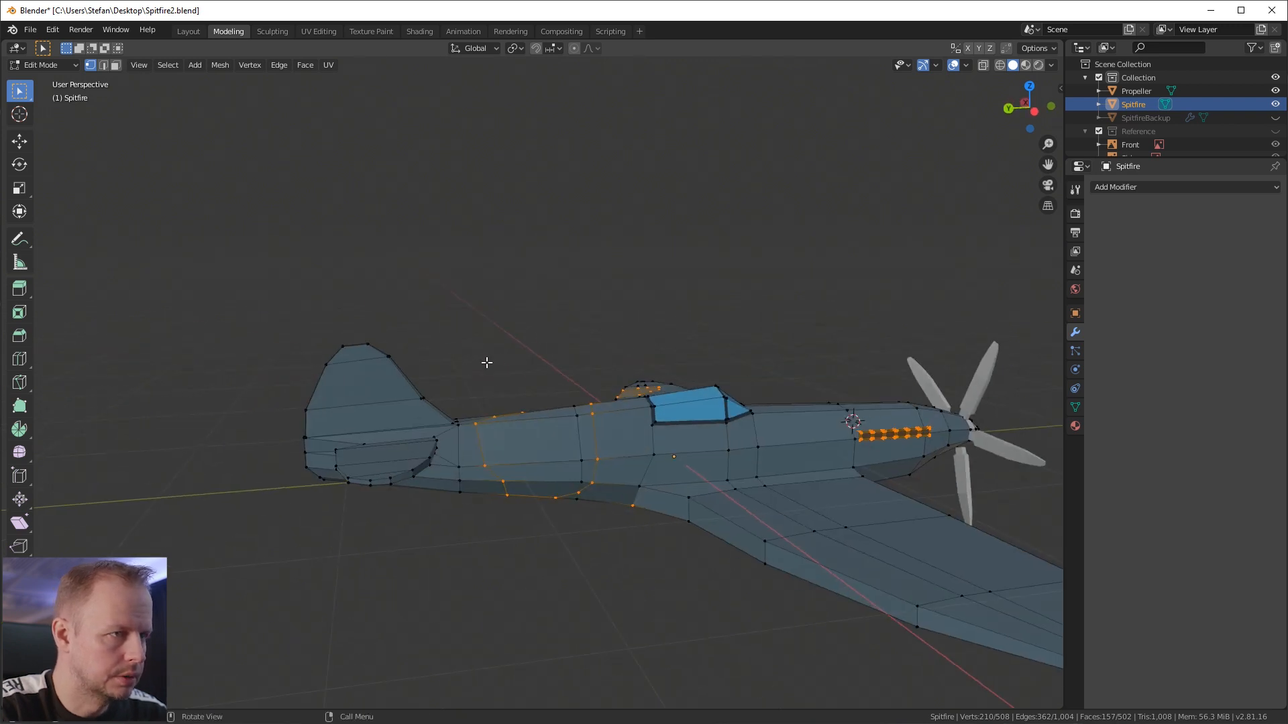
{"action": "scroll", "coordinate": [500, 372], "scroll_direction": "up", "scroll_amount": 2}
{"action": "key", "text": "k"}
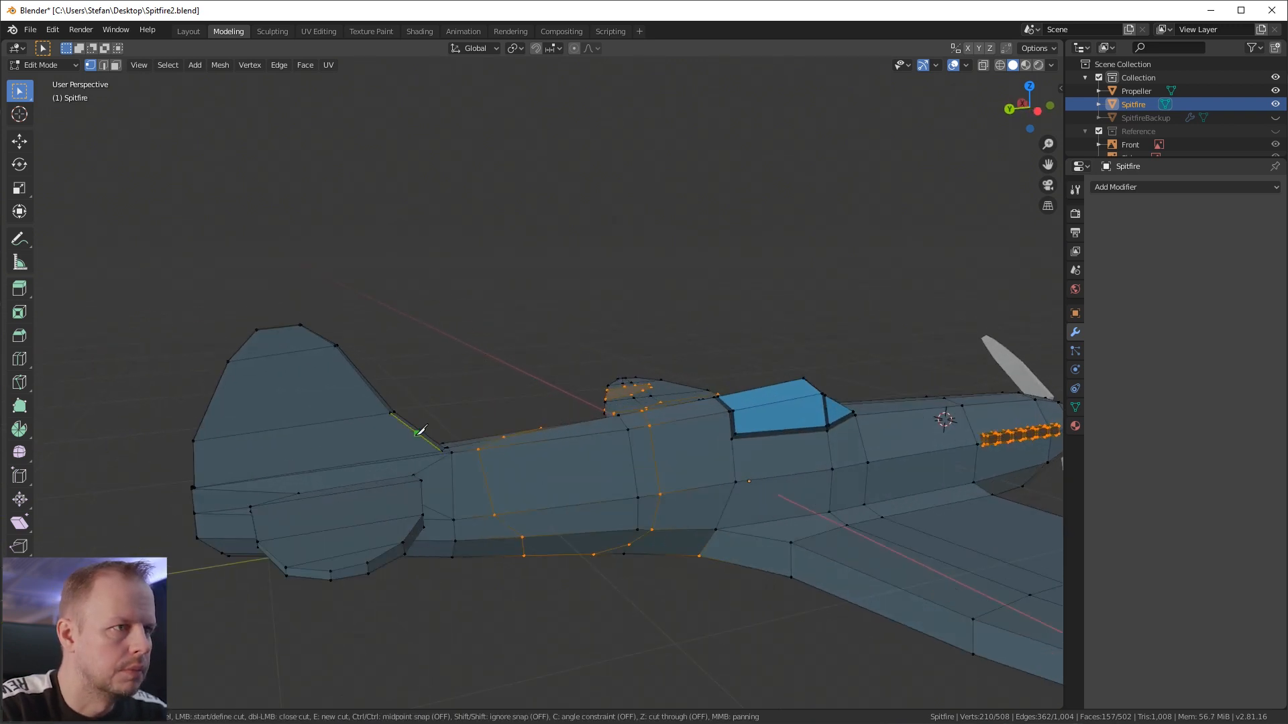
{"action": "left_click", "coordinate": [301, 426]}
{"action": "left_click", "coordinate": [225, 379]}
{"action": "key", "text": "Return"}
Step: Carry the fin line across its trailing edge and over the port side to the leading edge
{"action": "middle_click_drag", "start_coordinate": [221, 383], "coordinate": [650, 390]}
{"action": "key", "text": "k"}
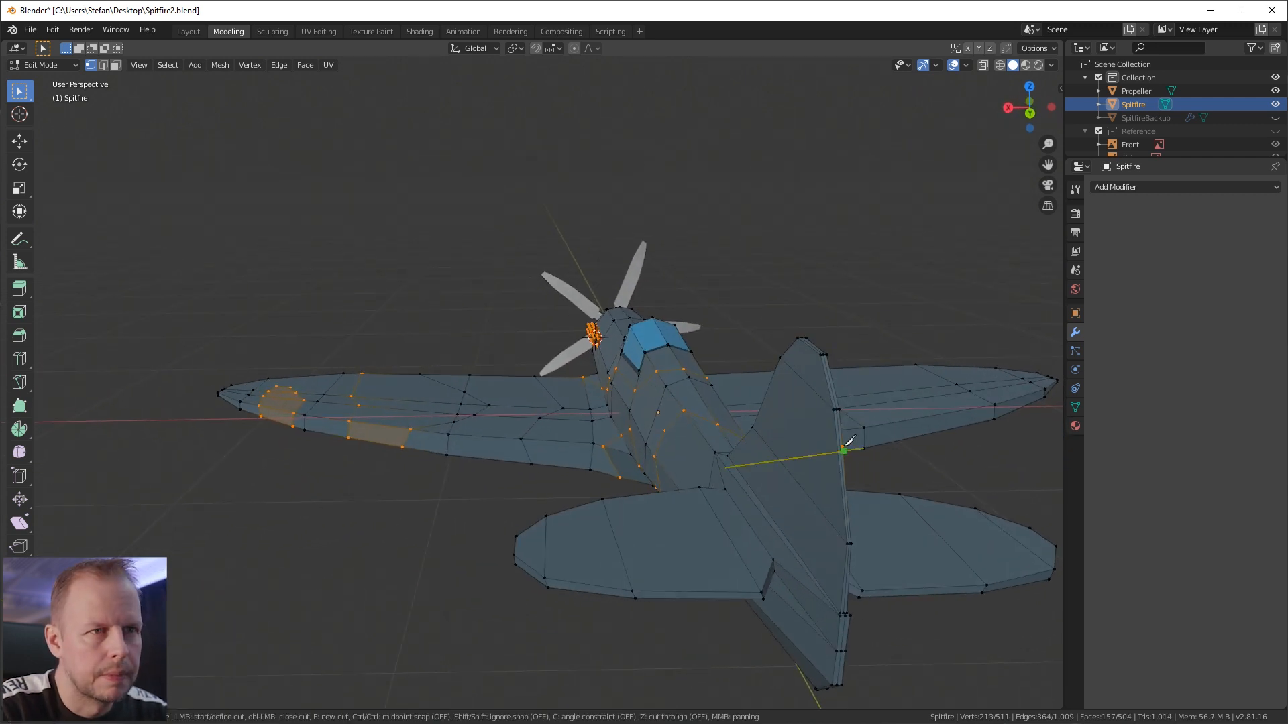
{"action": "left_click", "coordinate": [837, 446]}
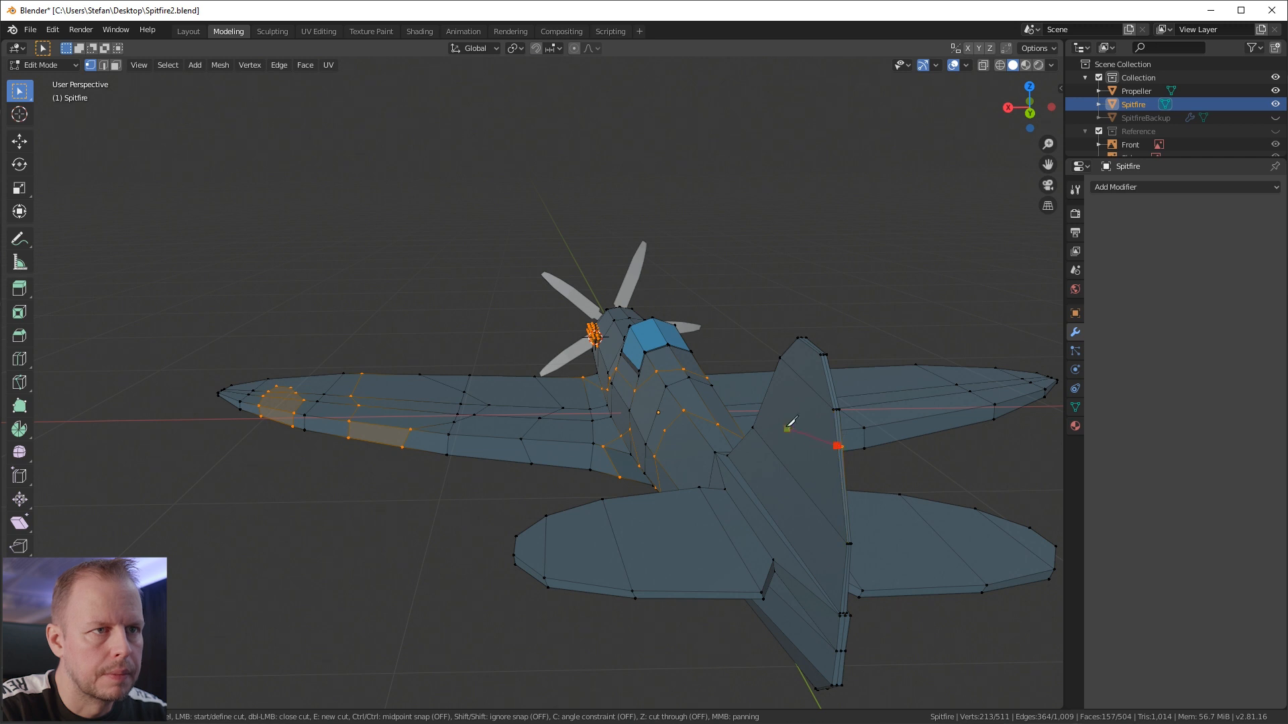
{"action": "left_click", "coordinate": [759, 413]}
{"action": "key", "text": "Return"}
Step: Knife along the tail fin's leading-edge strip to join the camouflage lines on its two sides
{"action": "middle_click_drag", "start_coordinate": [759, 412], "coordinate": [931, 451]}
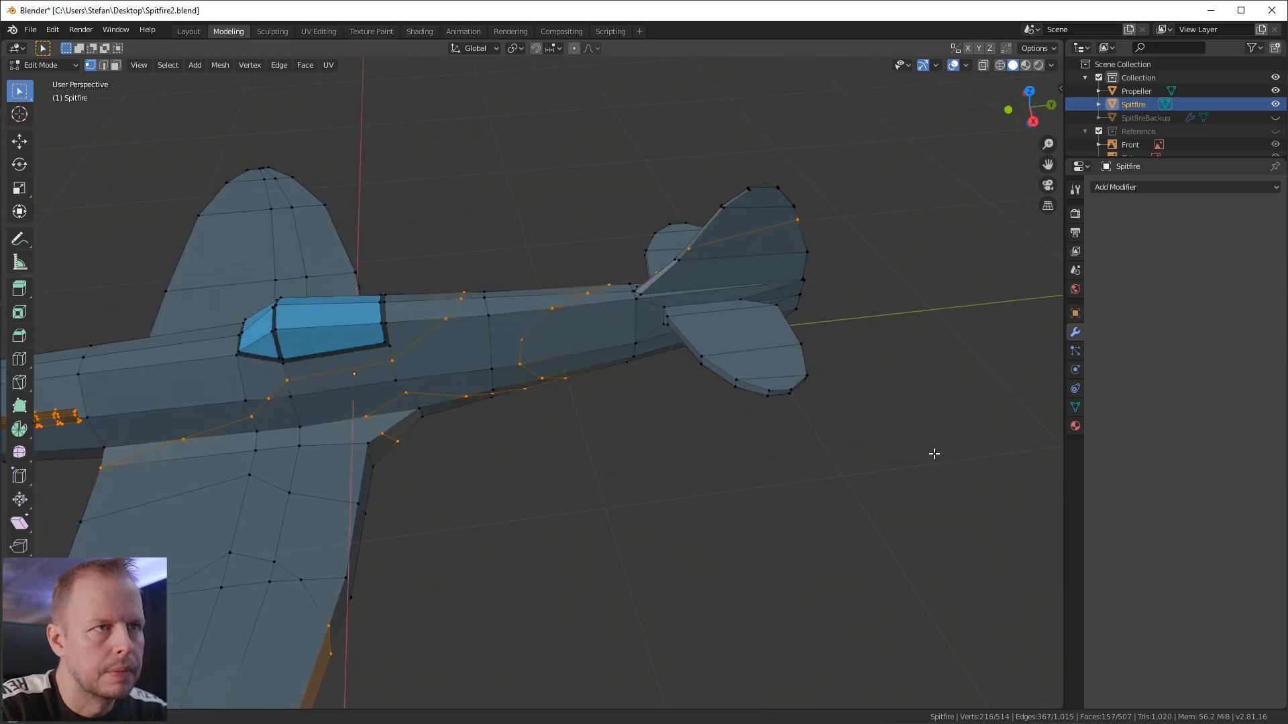
{"action": "scroll", "coordinate": [733, 244], "scroll_direction": "up", "scroll_amount": 6}
{"action": "scroll", "coordinate": [838, 251], "scroll_direction": "down", "scroll_amount": 5}
{"action": "middle_click_drag", "start_coordinate": [441, 145], "coordinate": [575, 310]}
{"action": "scroll", "coordinate": [576, 309], "scroll_direction": "up", "scroll_amount": 2}
{"action": "key", "text": "k"}
{"action": "left_click", "coordinate": [542, 106]}
{"action": "left_click", "coordinate": [499, 214]}
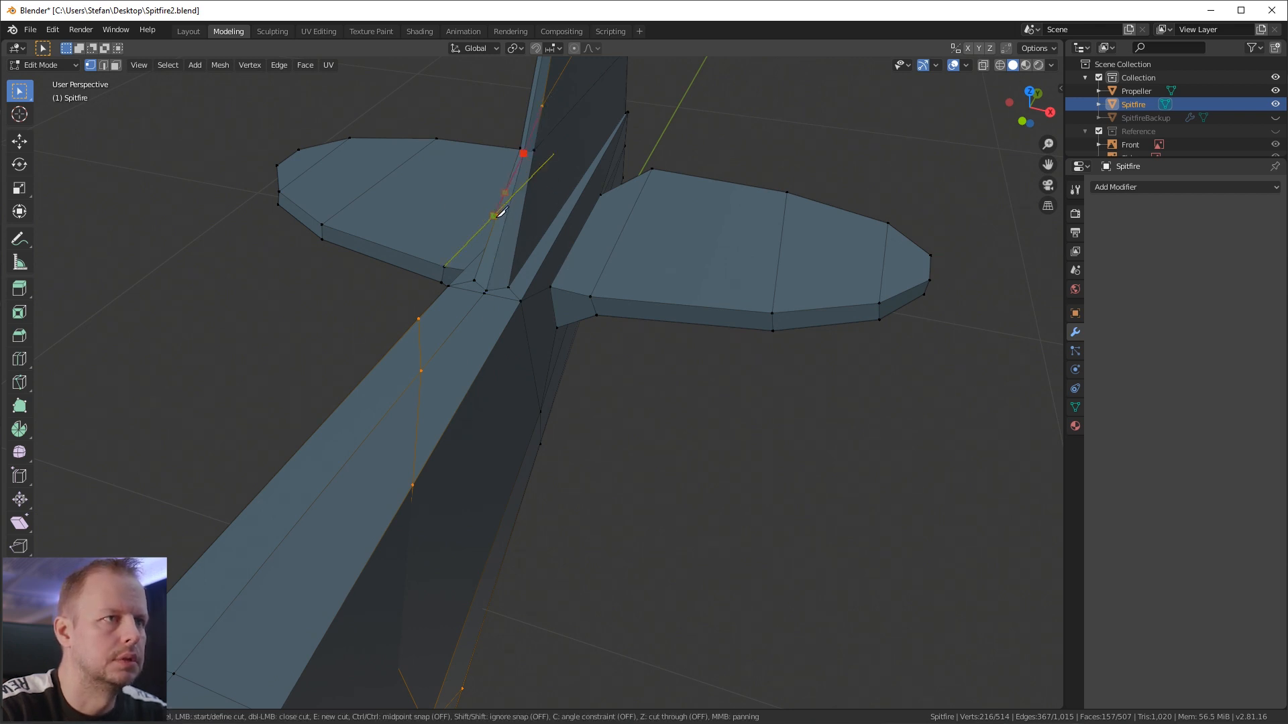
{"action": "key", "text": "Return"}
Step: Knife a bent camouflage line across the upper surface of the port tailplane from leading to trailing edge
{"action": "middle_click_drag", "start_coordinate": [503, 213], "coordinate": [673, 329]}
{"action": "key", "text": "k"}
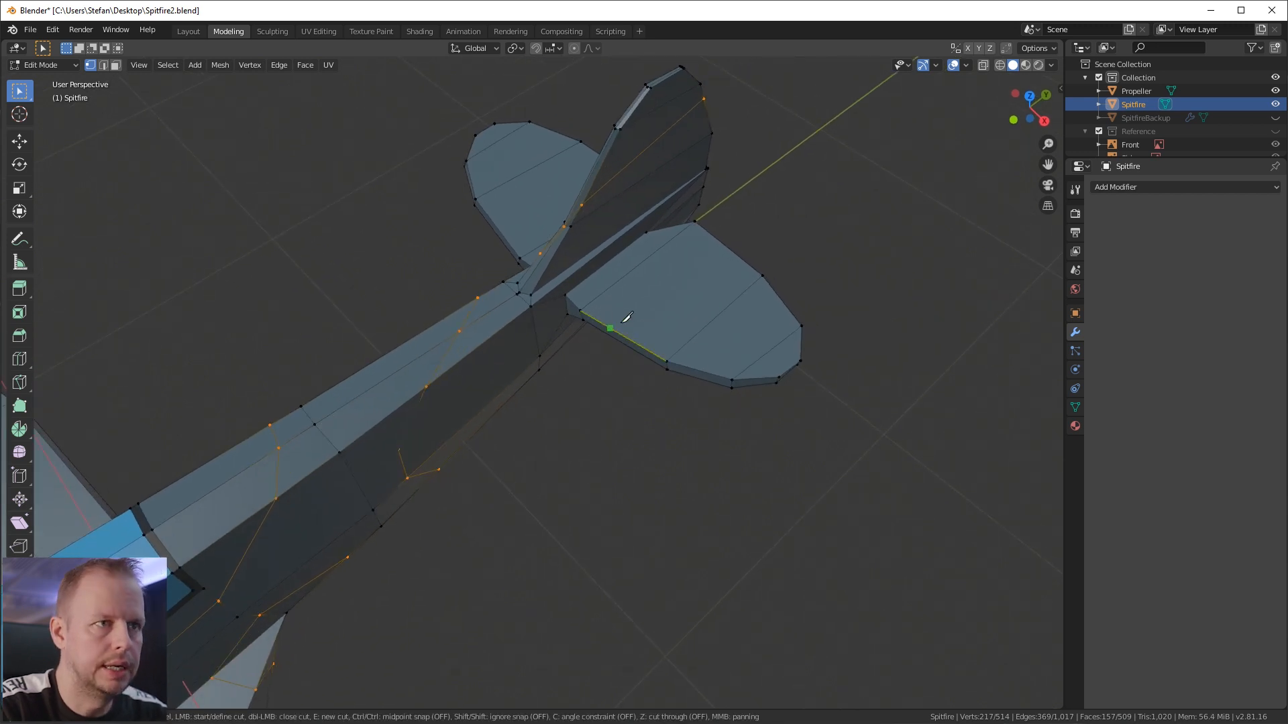
{"action": "left_click", "coordinate": [626, 336]}
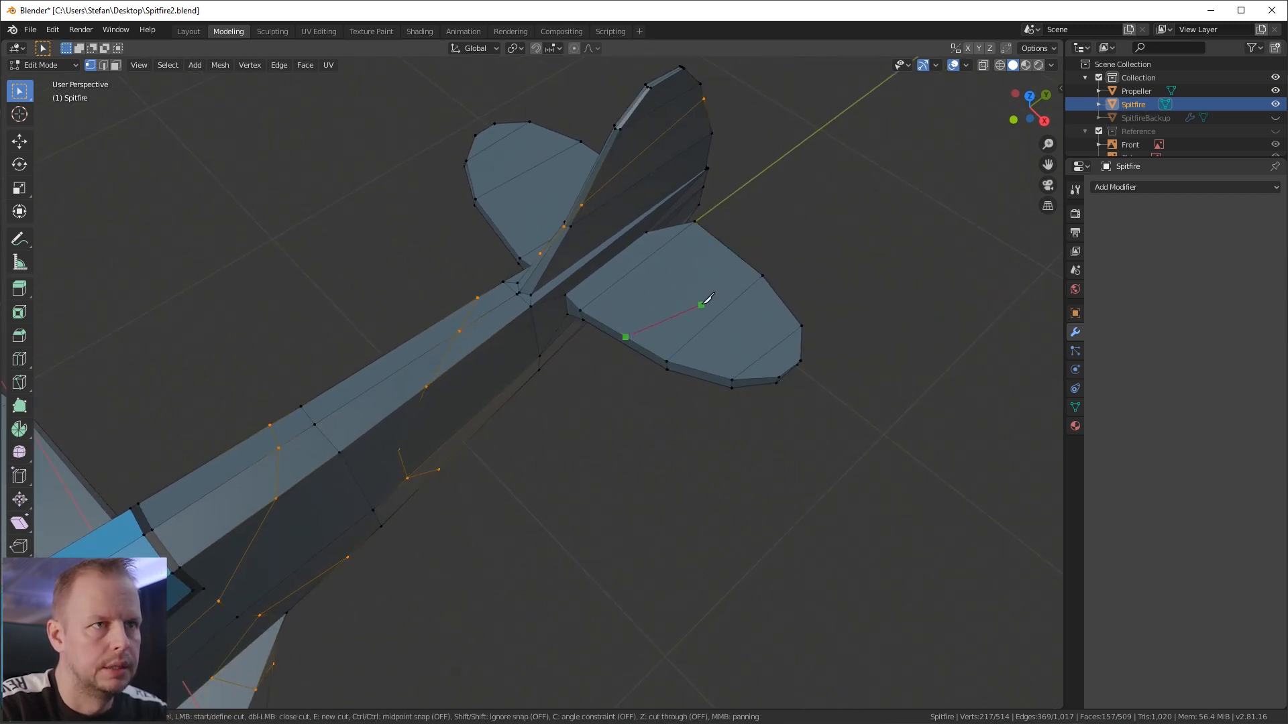
{"action": "key", "text": "Return"}
Step: Continue the port tailplane line through the trailing-edge strip and across the underside to the leading edge
{"action": "middle_click_drag", "start_coordinate": [762, 267], "coordinate": [607, 205]}
{"action": "middle_click_drag", "start_coordinate": [816, 429], "coordinate": [644, 334]}
{"action": "key", "text": "k"}
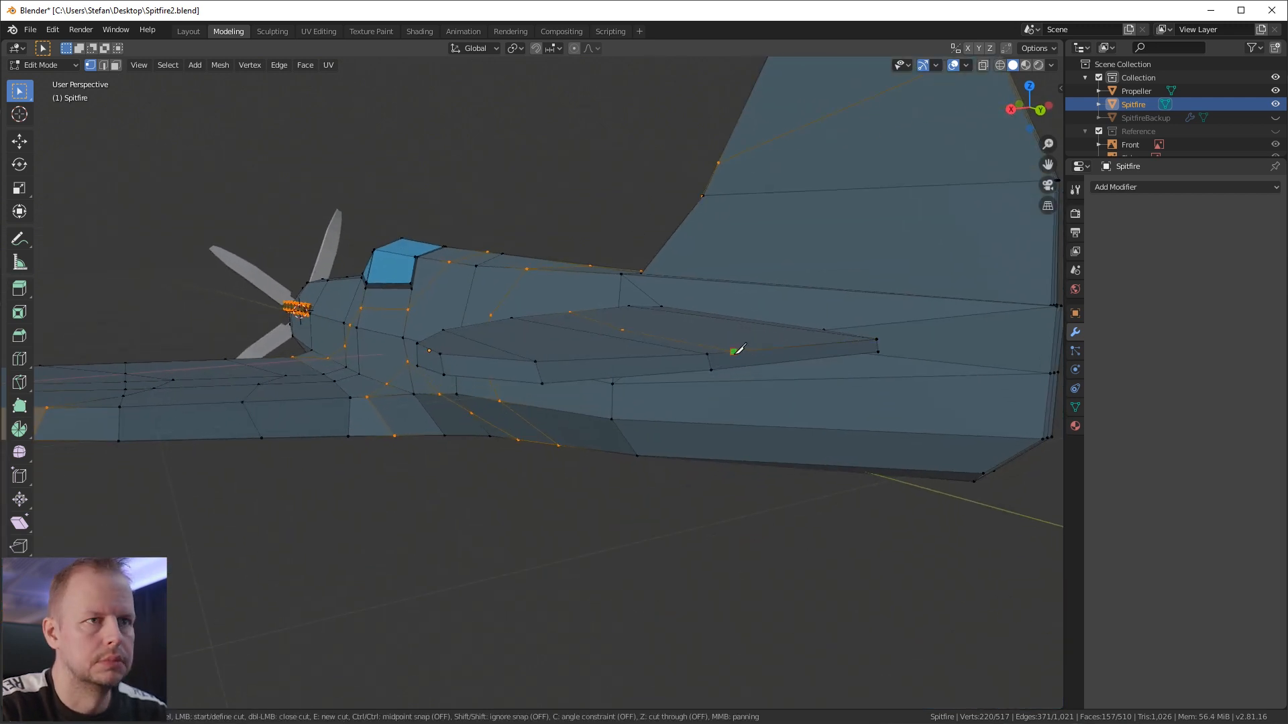
{"action": "middle_click_drag", "start_coordinate": [727, 360], "coordinate": [833, 231]}
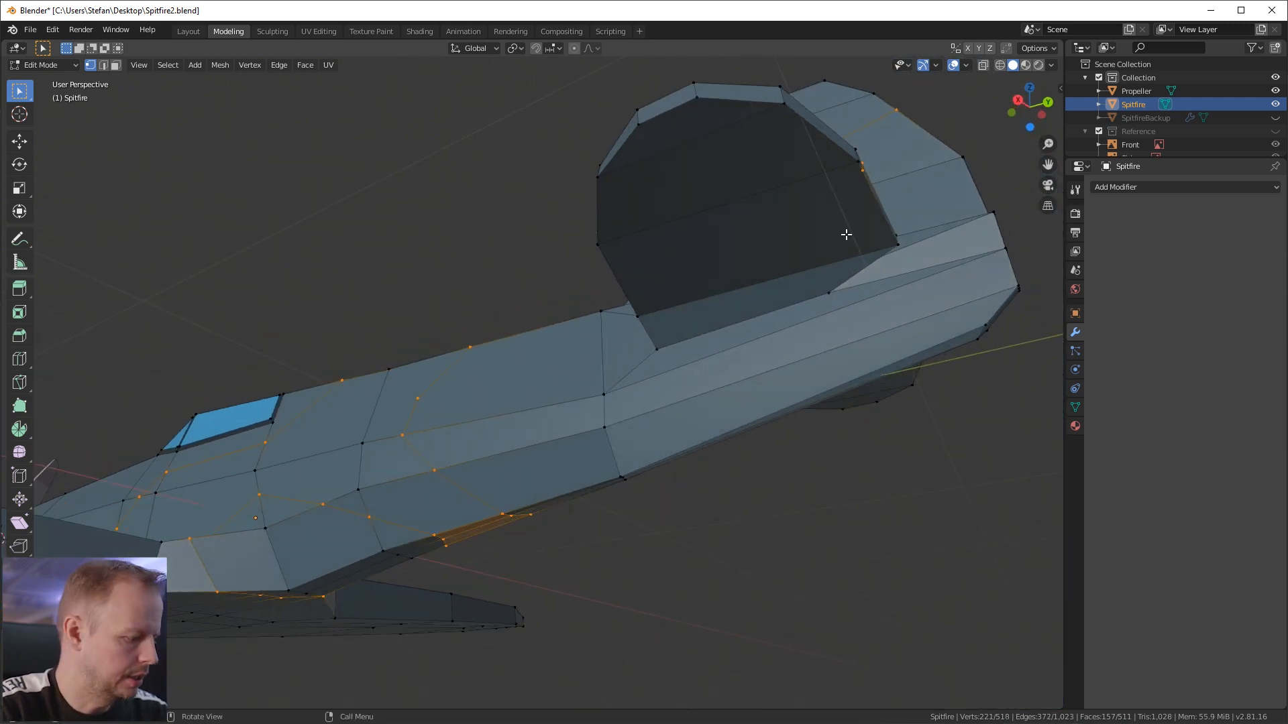
{"action": "left_click", "coordinate": [866, 168]}
{"action": "left_click", "coordinate": [763, 244]}
{"action": "left_click", "coordinate": [613, 279]}
{"action": "key", "text": "Return"}
Step: Cut through the port tailplane's leading-edge strip to connect the upper and lower camouflage lines
{"action": "middle_click_drag", "start_coordinate": [612, 279], "coordinate": [664, 288]}
{"action": "key", "text": "k"}
{"action": "left_click", "coordinate": [636, 305]}
{"action": "key", "text": "Return"}
{"action": "key", "text": "k"}
{"action": "left_click", "coordinate": [670, 296]}
{"action": "key", "text": "Return"}
Step: Knife a bent camouflage line across the upper surface of the starboard tailplane near its tip
{"action": "middle_click_drag", "start_coordinate": [733, 268], "coordinate": [651, 359]}
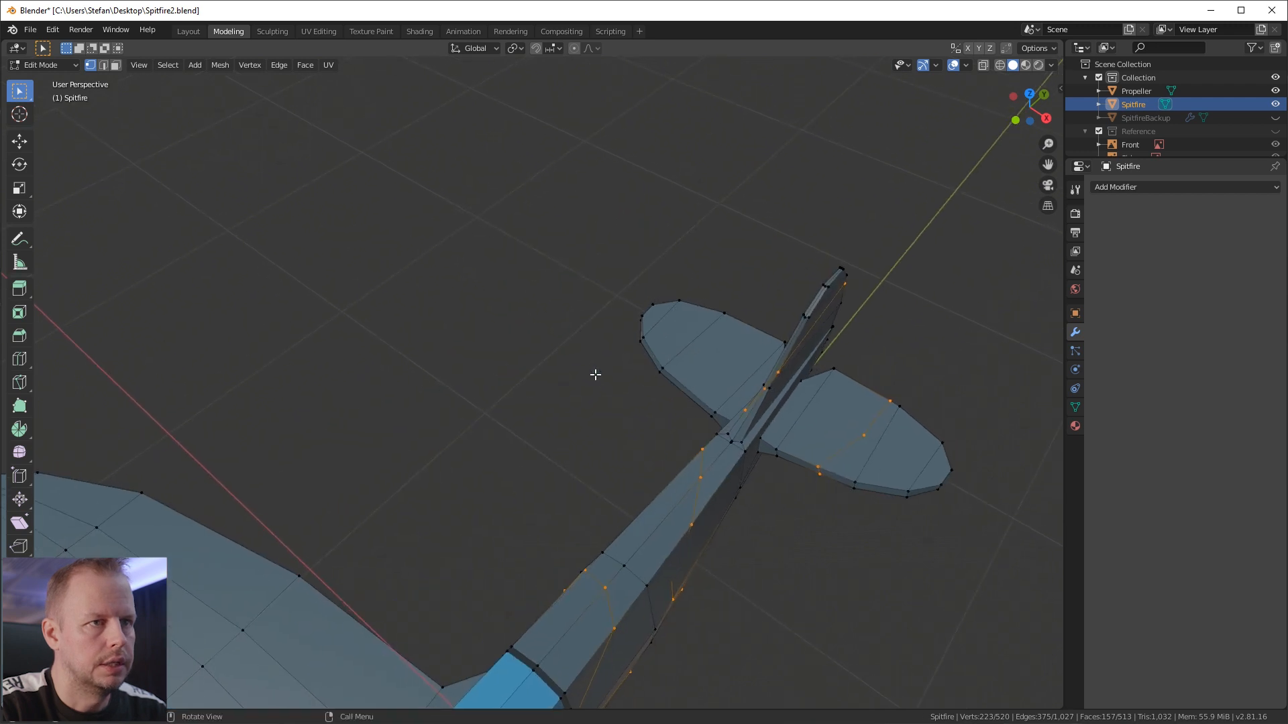
{"action": "scroll", "coordinate": [651, 359], "scroll_direction": "up", "scroll_amount": 4}
{"action": "key", "text": "k"}
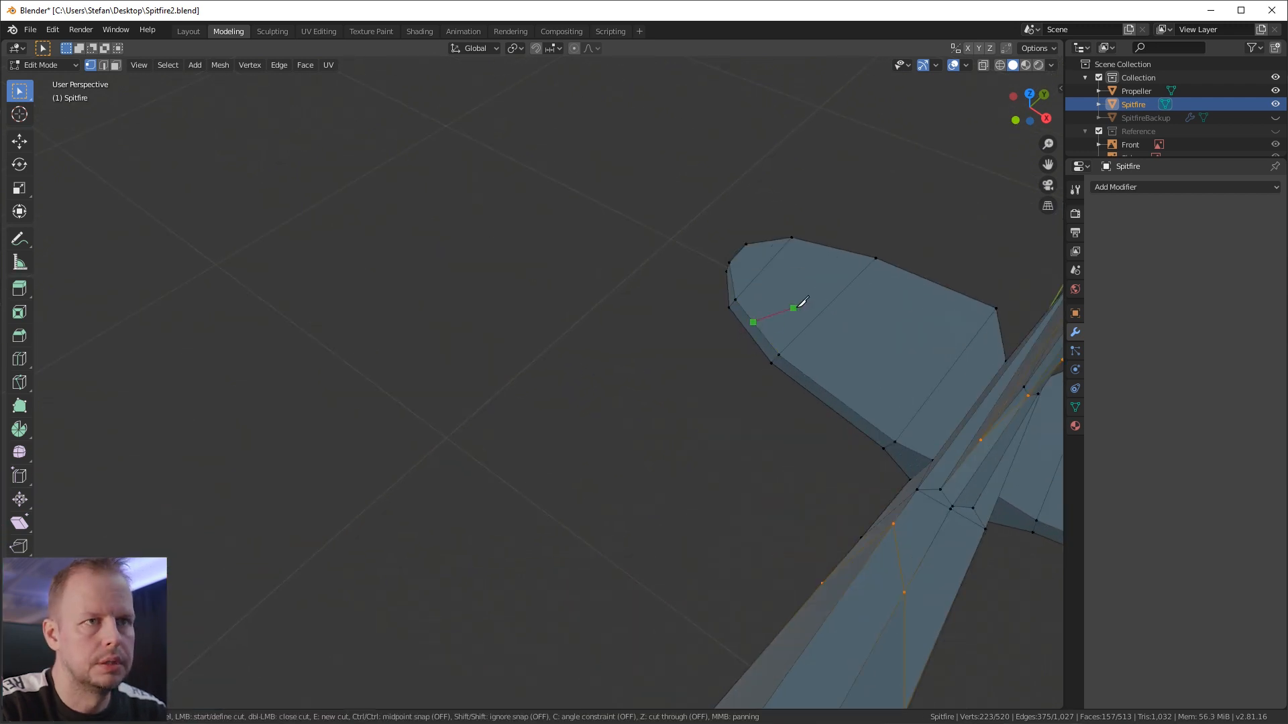
{"action": "left_click", "coordinate": [847, 250]}
{"action": "key", "text": "Return"}
Step: Extend the starboard tailplane line down through its leading-edge strip
{"action": "key", "text": "k"}
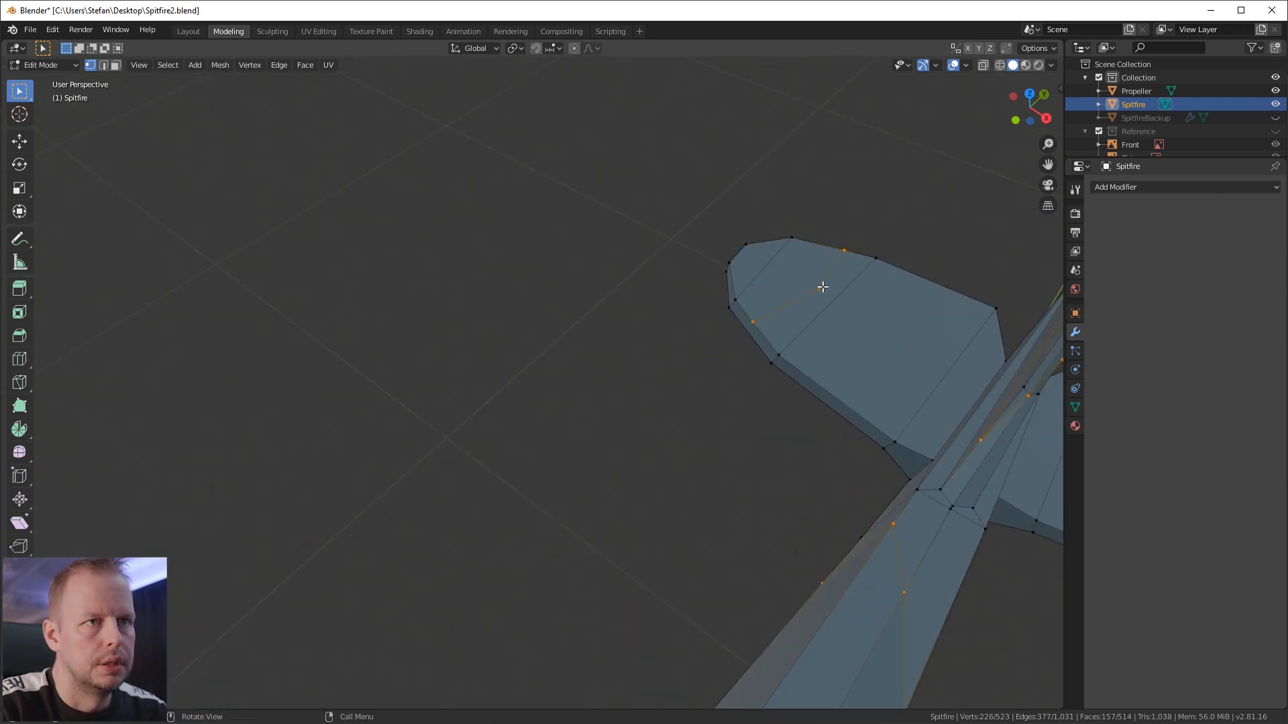
{"action": "middle_click_drag", "start_coordinate": [847, 250], "coordinate": [895, 204]}
{"action": "left_click", "coordinate": [602, 434]}
{"action": "left_click", "coordinate": [605, 444]}
{"action": "key", "text": "Return"}
{"action": "middle_click_drag", "start_coordinate": [613, 437], "coordinate": [722, 350]}
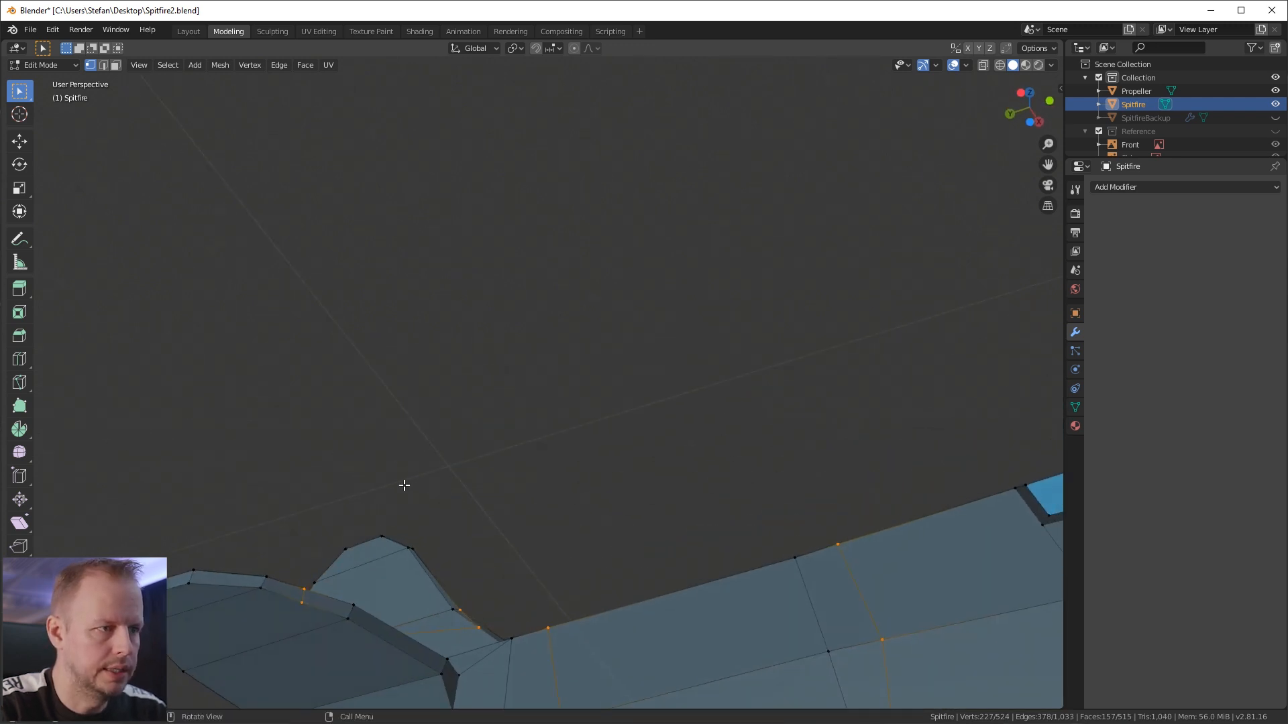
Step: Knife-cut across the underside of the right tailplane and join the cut to the existing line over the edge rim
{"action": "middle_click_drag", "start_coordinate": [403, 485], "coordinate": [704, 398]}
{"action": "key", "text": "k"}
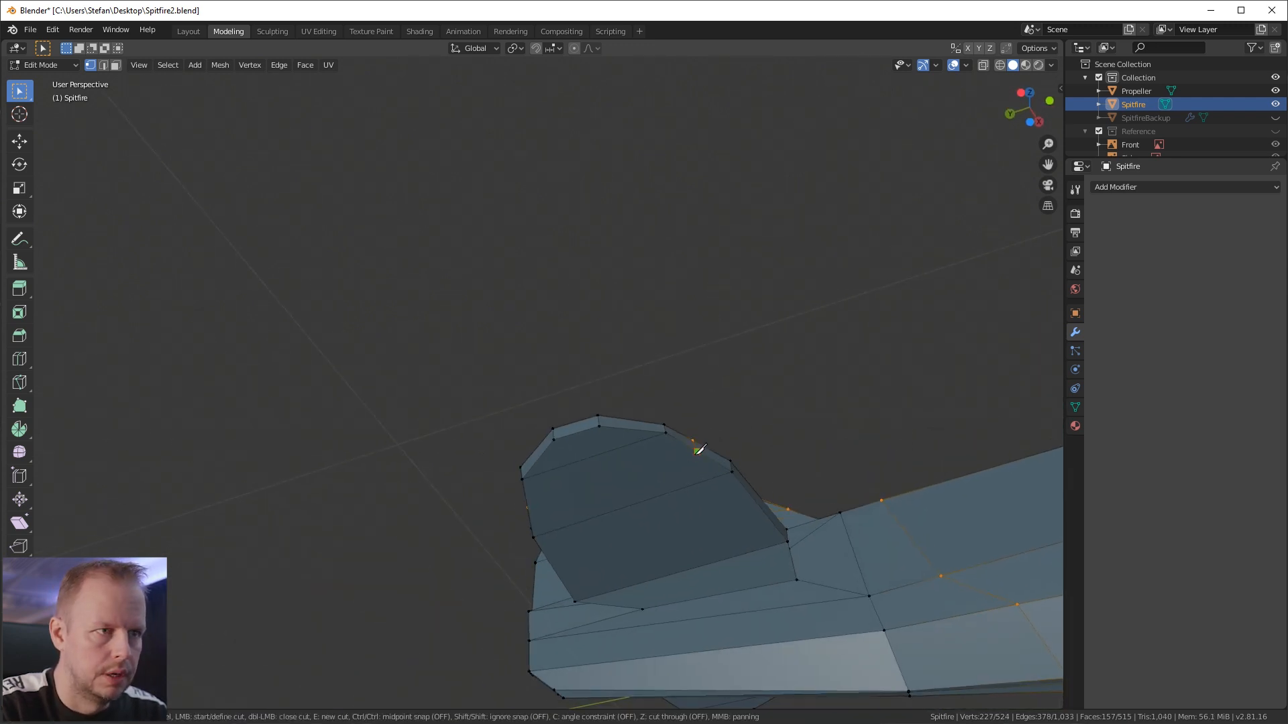
{"action": "left_click", "coordinate": [530, 518]}
{"action": "key", "text": "Return"}
{"action": "middle_click_drag", "start_coordinate": [530, 518], "coordinate": [443, 443]}
{"action": "key", "text": "k"}
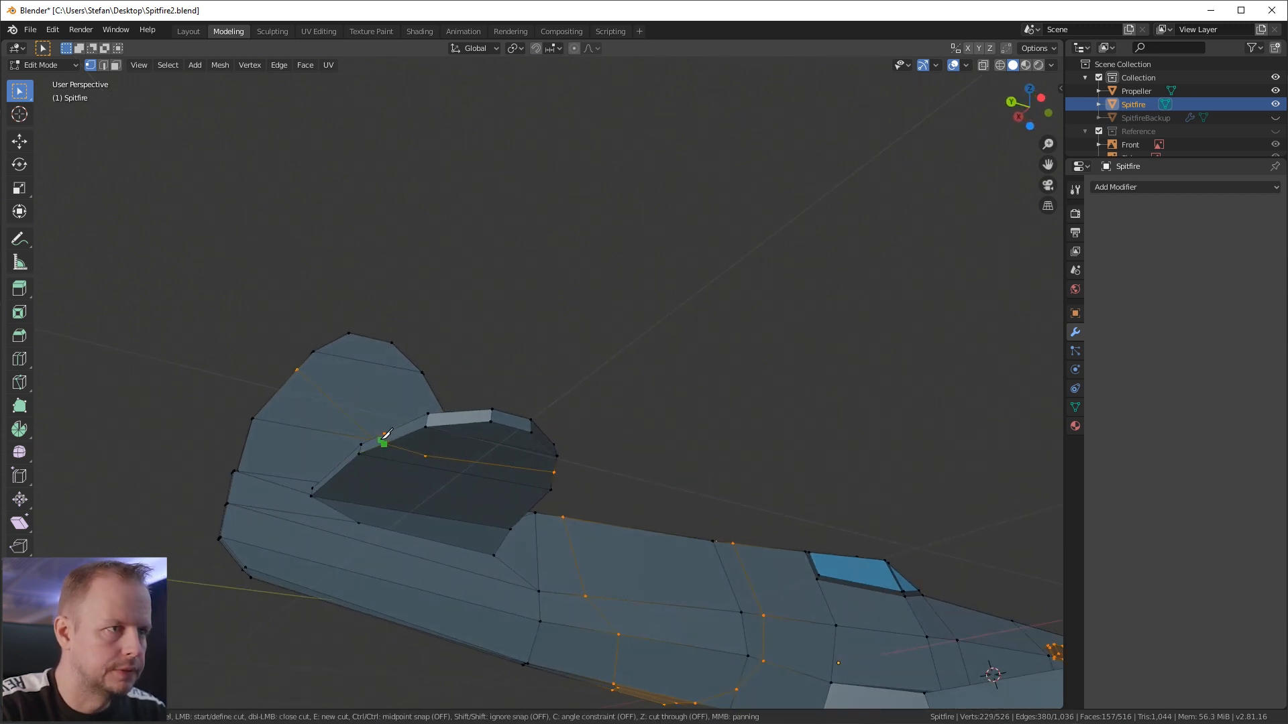
{"action": "left_click", "coordinate": [385, 435]}
{"action": "key", "text": "Return"}
Step: Knife-cut a curved line from the upper fuselage ahead of the cockpit down its side and across the right wing root to the trailing edge
{"action": "scroll", "coordinate": [494, 431], "scroll_direction": "down", "scroll_amount": 5}
{"action": "middle_click_drag", "start_coordinate": [494, 432], "coordinate": [557, 388]}
{"action": "middle_click_drag", "start_coordinate": [847, 155], "coordinate": [463, 305], "text": "shift"}
{"action": "scroll", "coordinate": [828, 276], "scroll_direction": "up", "scroll_amount": 2}
{"action": "middle_click_drag", "start_coordinate": [416, 381], "coordinate": [364, 394], "text": "shift"}
{"action": "key", "text": "k"}
{"action": "left_click", "coordinate": [324, 256]}
{"action": "left_click", "coordinate": [340, 359]}
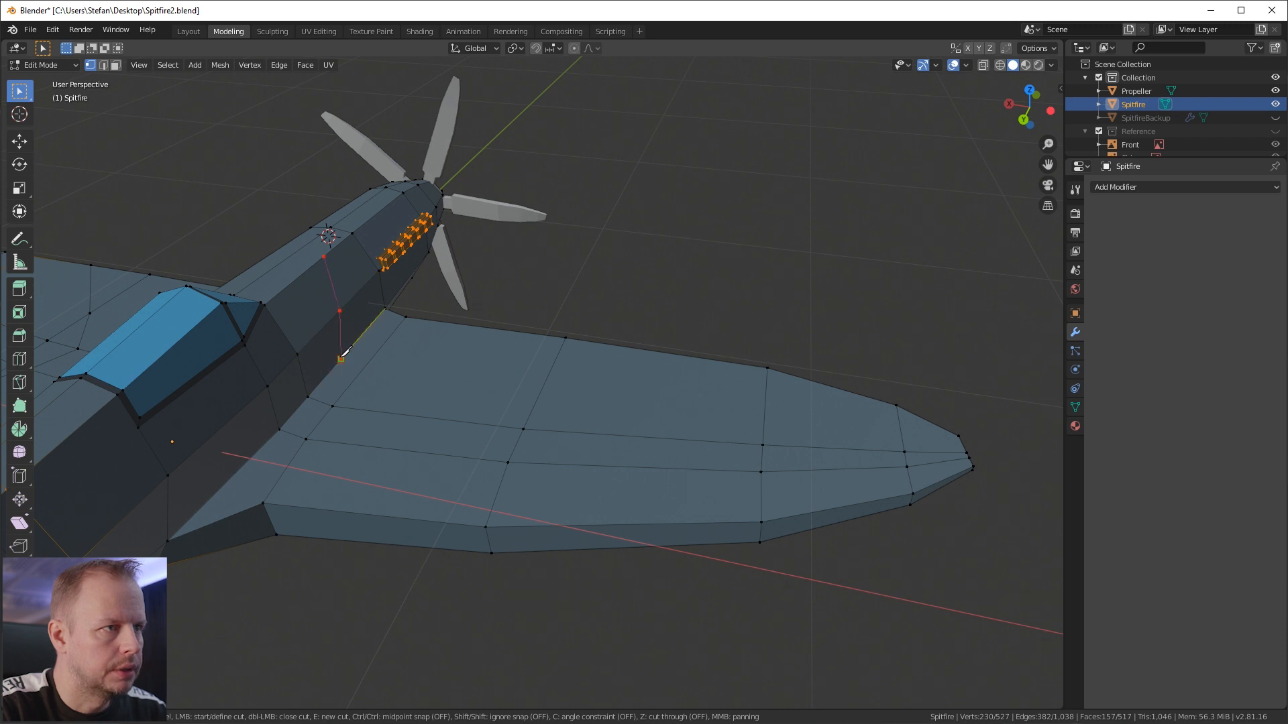
{"action": "left_click", "coordinate": [343, 395]}
{"action": "left_click", "coordinate": [351, 408]}
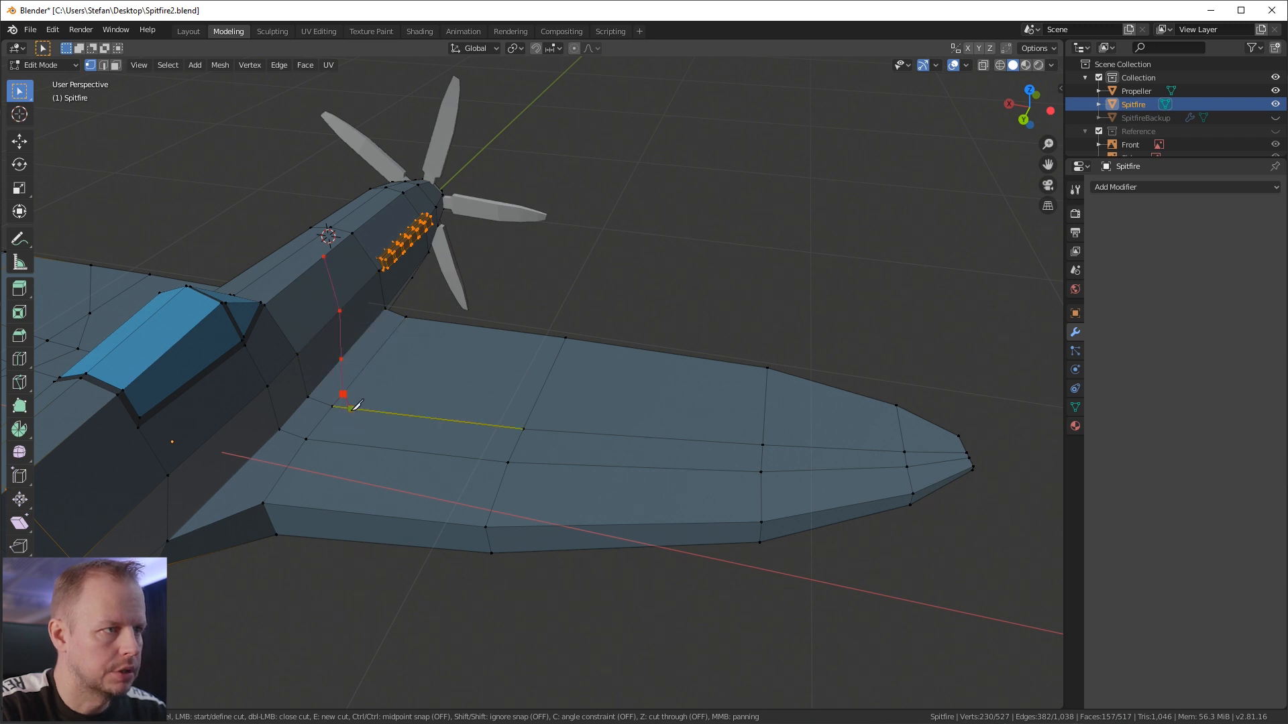
{"action": "left_click", "coordinate": [338, 443]}
{"action": "left_click", "coordinate": [324, 482]}
{"action": "left_click", "coordinate": [331, 511]}
{"action": "left_click", "coordinate": [356, 541]}
{"action": "key", "text": "Return"}
Step: Continue the camouflage cut around the right wing's trailing edge and across its underside to the leading edge near the root
{"action": "middle_click_drag", "start_coordinate": [358, 538], "coordinate": [386, 449]}
{"action": "middle_click_drag", "start_coordinate": [426, 504], "coordinate": [386, 221], "text": "shift"}
{"action": "key", "text": "k"}
{"action": "left_click", "coordinate": [296, 439]}
{"action": "left_click", "coordinate": [355, 452]}
{"action": "left_click", "coordinate": [391, 460]}
{"action": "key", "text": "Return"}
{"action": "middle_click_drag", "start_coordinate": [391, 460], "coordinate": [420, 385]}
{"action": "middle_click_drag", "start_coordinate": [554, 503], "coordinate": [358, 227], "text": "shift"}
{"action": "key", "text": "k"}
{"action": "left_click", "coordinate": [475, 523]}
{"action": "key", "text": "Return"}
Step: Knife-cut from the right wing's leading edge over the wing root and up the fuselage side to close the camouflage patch
{"action": "middle_click_drag", "start_coordinate": [549, 460], "coordinate": [728, 360]}
{"action": "key", "text": "k"}
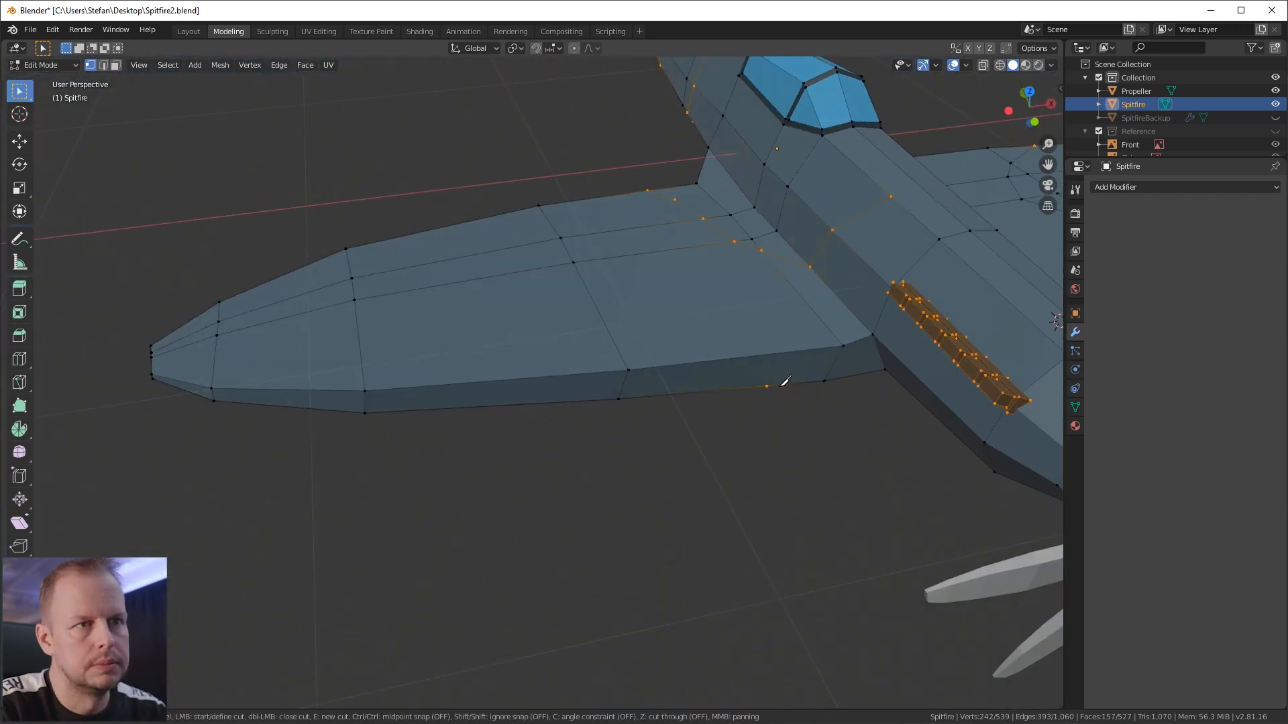
{"action": "left_click", "coordinate": [767, 386]}
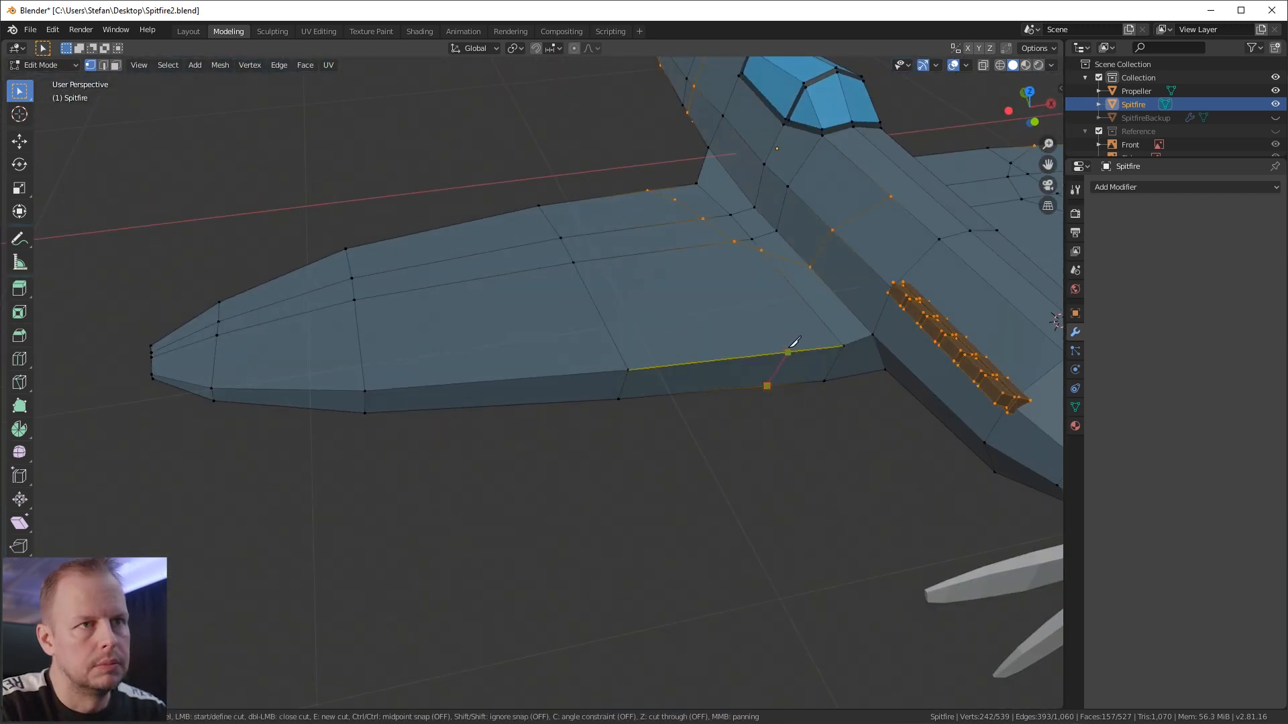
{"action": "left_click", "coordinate": [819, 317]}
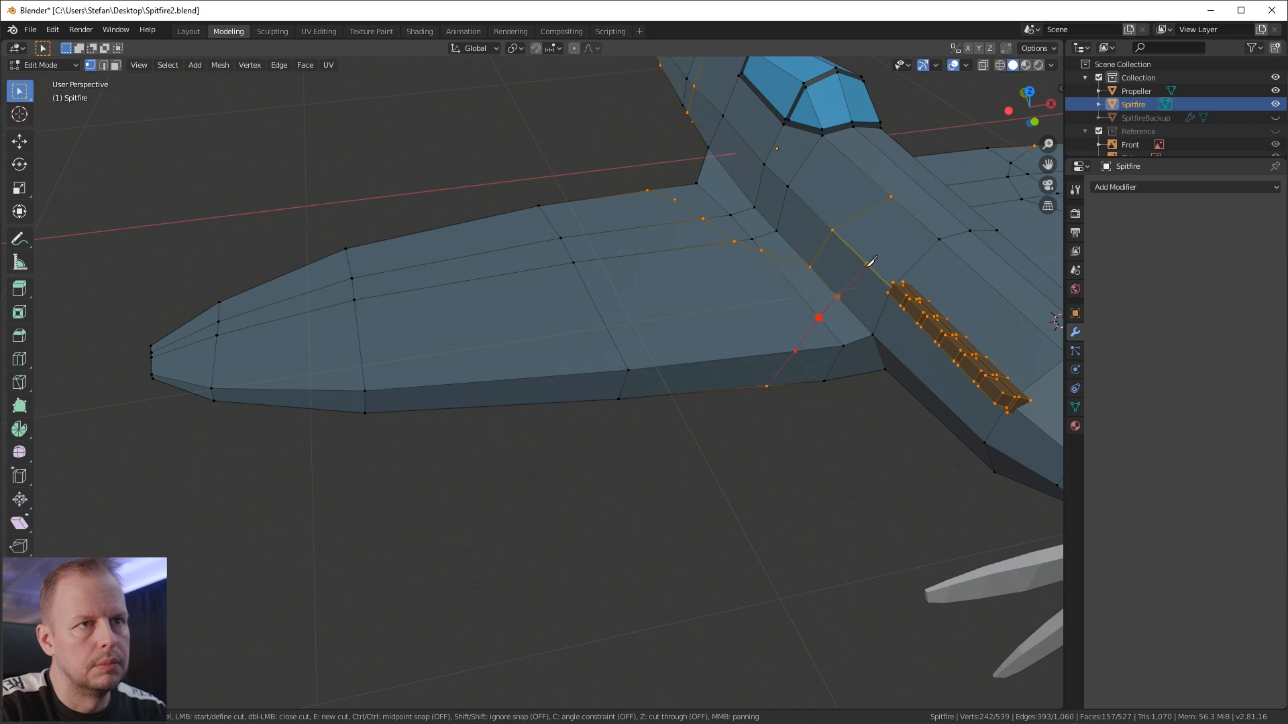
{"action": "left_click", "coordinate": [915, 217]}
{"action": "left_click", "coordinate": [892, 196]}
{"action": "key", "text": "Return"}
Step: Knife-cut a curved line across the top of the right wing at mid-span, from leading edge to trailing edge
{"action": "scroll", "coordinate": [902, 208], "scroll_direction": "down", "scroll_amount": 3}
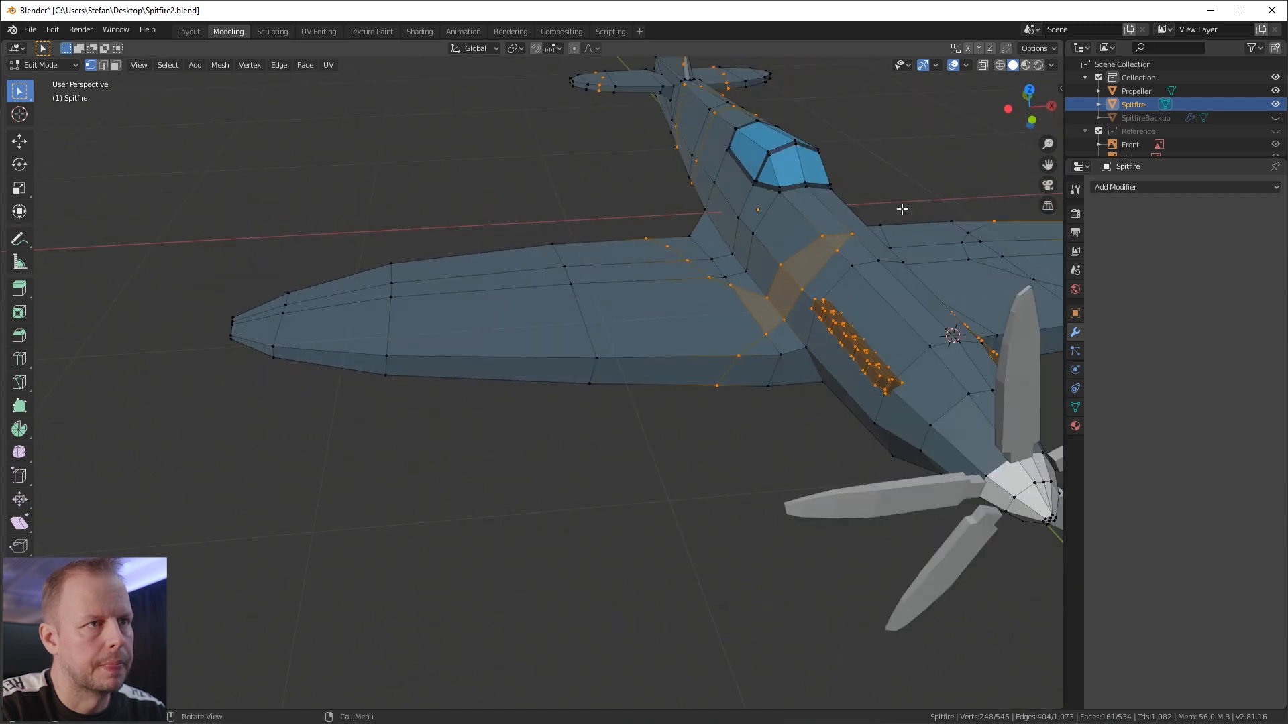
{"action": "middle_click_drag", "start_coordinate": [899, 208], "coordinate": [974, 211]}
{"action": "key", "text": "k"}
{"action": "left_click", "coordinate": [629, 331]}
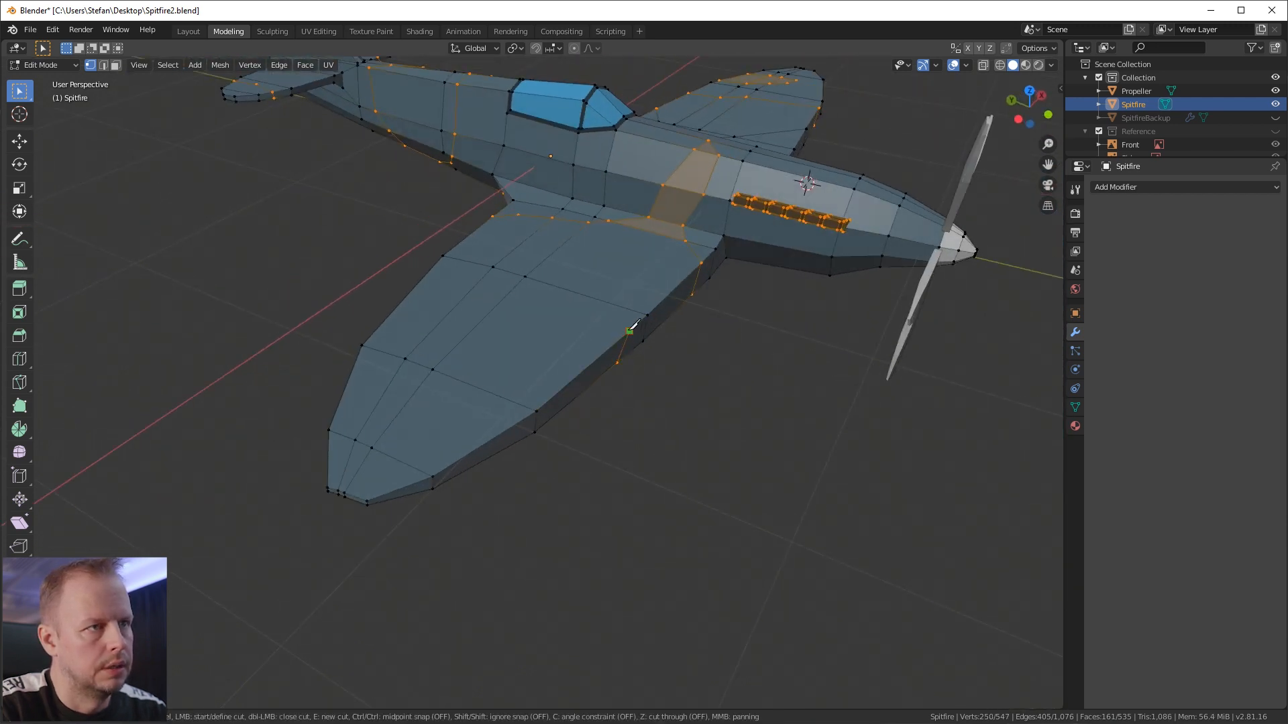
{"action": "left_click", "coordinate": [466, 295]}
{"action": "left_click", "coordinate": [402, 306]}
{"action": "key", "text": "Return"}
Step: Carry the mid-span cut down over the right wing's trailing-edge rim with the knife
{"action": "middle_click_drag", "start_coordinate": [434, 322], "coordinate": [627, 279]}
{"action": "key", "text": "k"}
{"action": "left_click", "coordinate": [579, 313]}
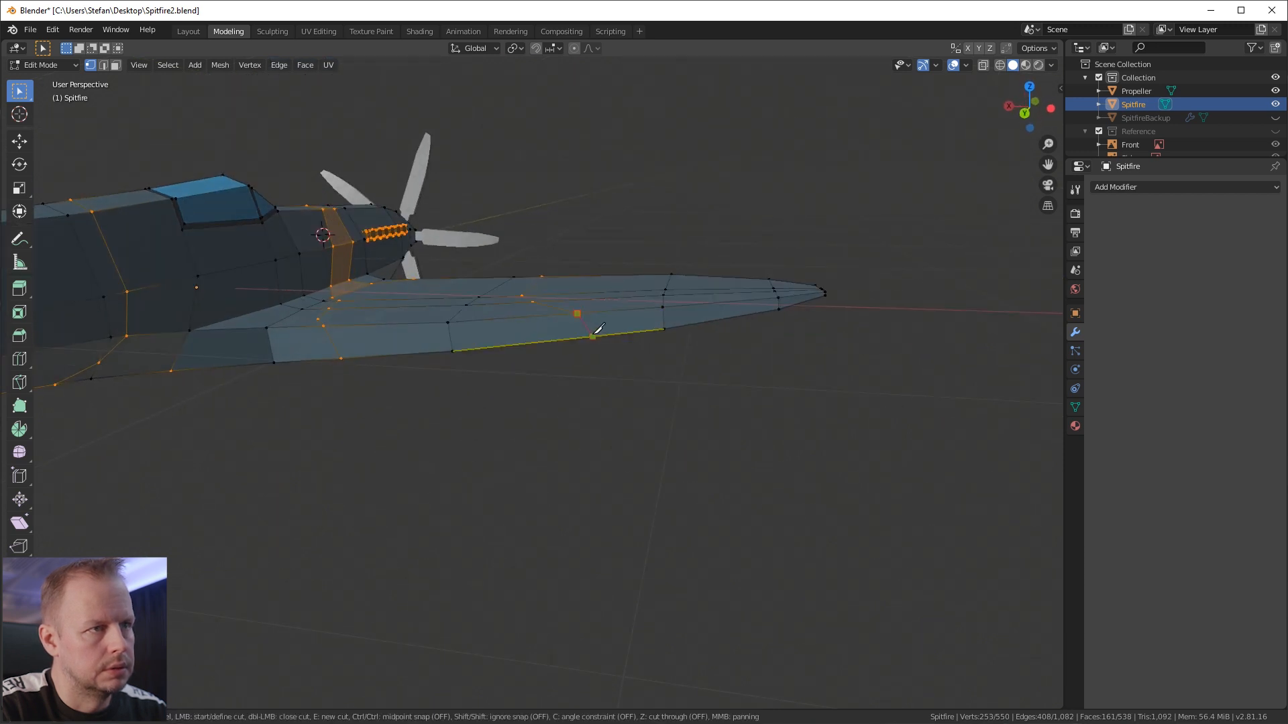
{"action": "left_click", "coordinate": [593, 336]}
{"action": "key", "text": "Return"}
Step: Knife-cut across the underside of the right wing to join the mid-span cut's trailing-edge and leading-edge points
{"action": "middle_click_drag", "start_coordinate": [593, 336], "coordinate": [621, 255]}
{"action": "key", "text": "k"}
{"action": "left_click", "coordinate": [541, 240]}
{"action": "left_click", "coordinate": [556, 276]}
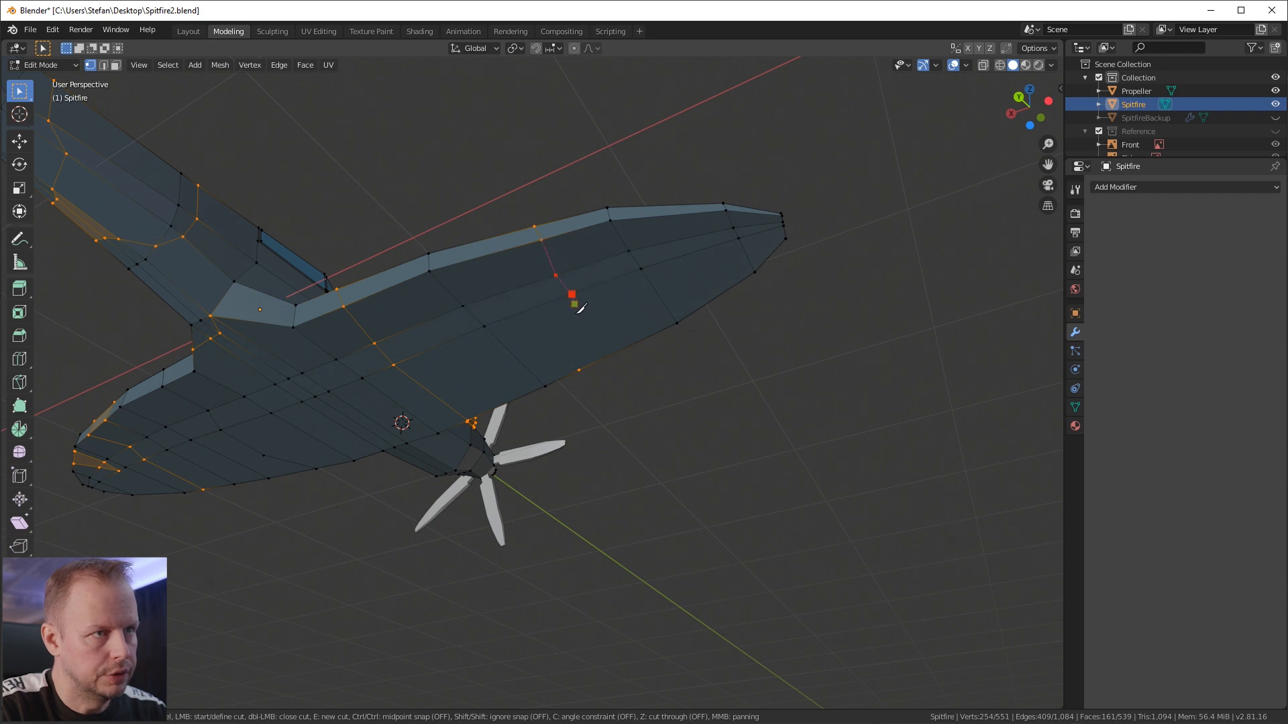
{"action": "left_click", "coordinate": [580, 369]}
{"action": "key", "text": "Return"}
Step: Knife-cut a second line across the top of the outer right wing, starting at the leading edge
{"action": "middle_click_drag", "start_coordinate": [618, 362], "coordinate": [566, 379]}
{"action": "key", "text": "k"}
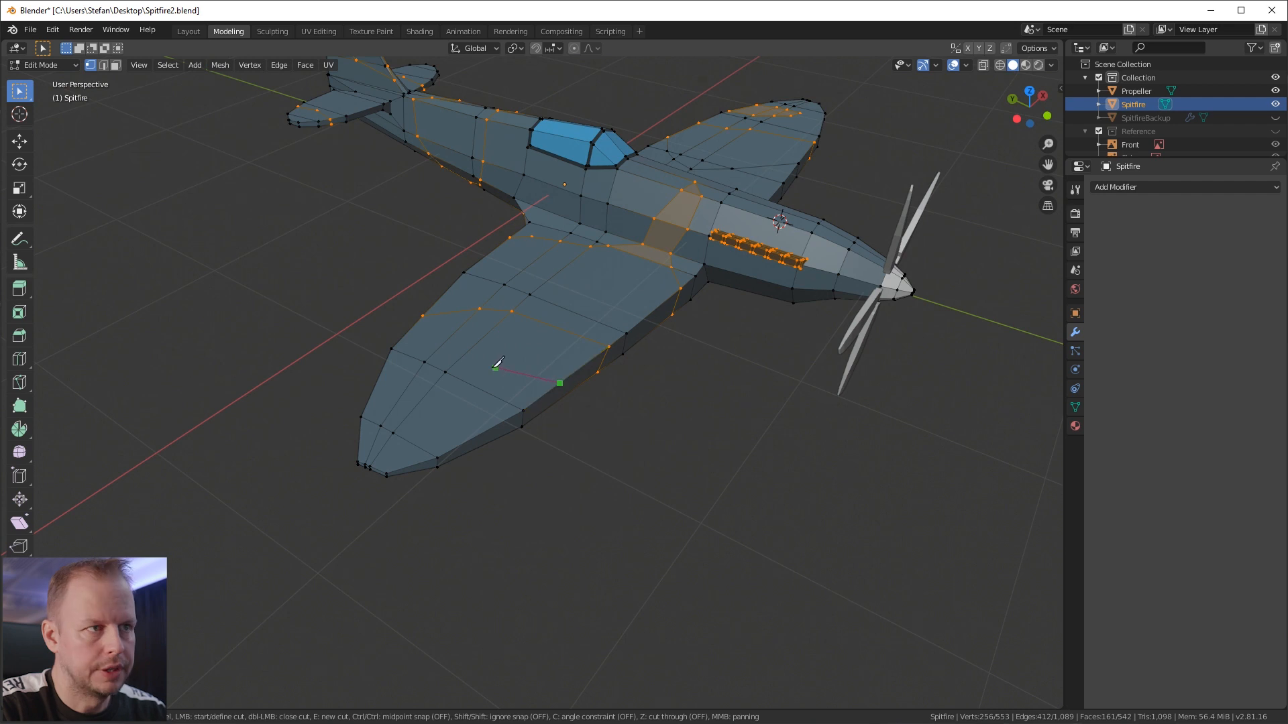
{"action": "left_click", "coordinate": [500, 368]}
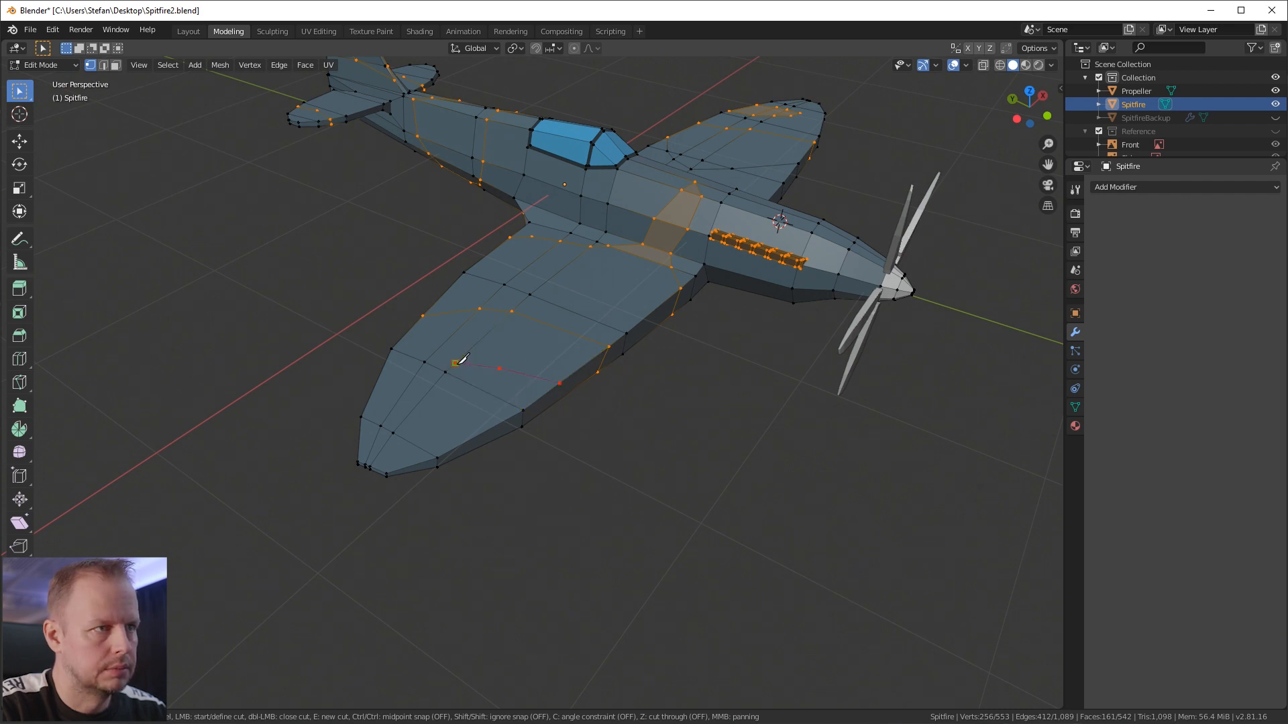
{"action": "left_click", "coordinate": [392, 379]}
{"action": "key", "text": "Return"}
{"action": "middle_click_drag", "start_coordinate": [523, 434], "coordinate": [515, 314]}
{"action": "key", "text": "k"}
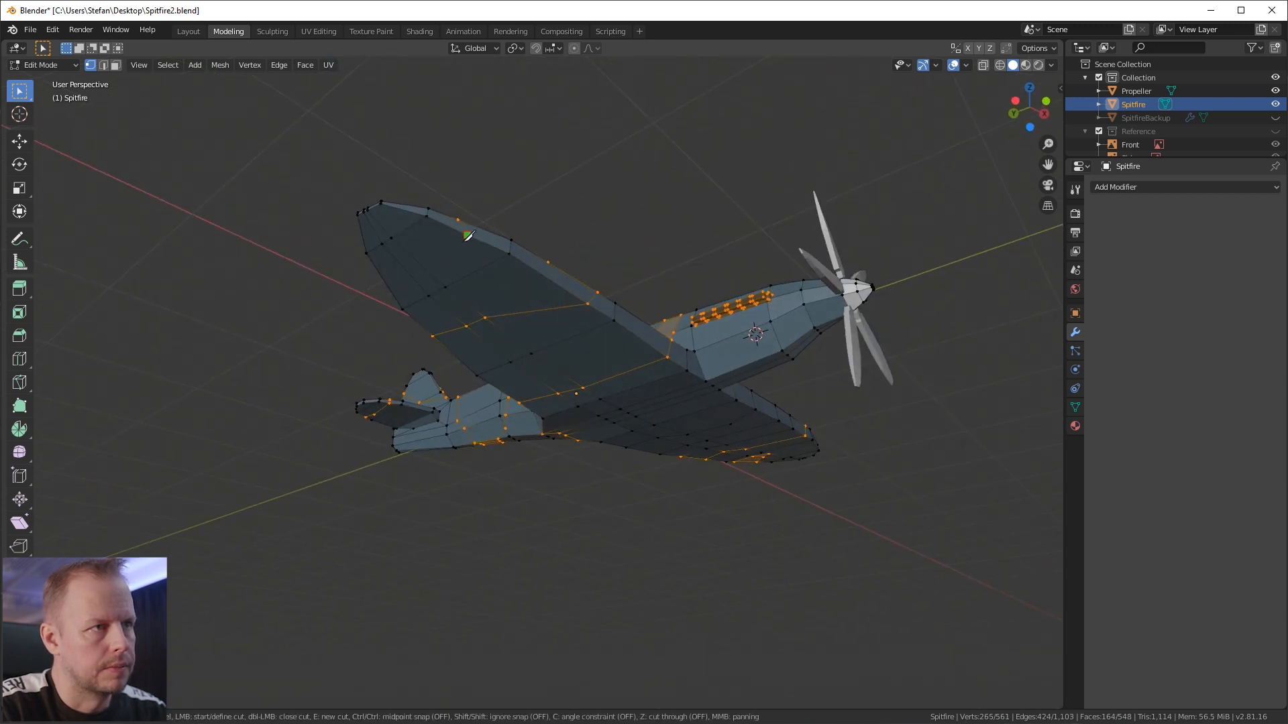
{"action": "left_click", "coordinate": [434, 274]}
{"action": "key", "text": "Escape"}
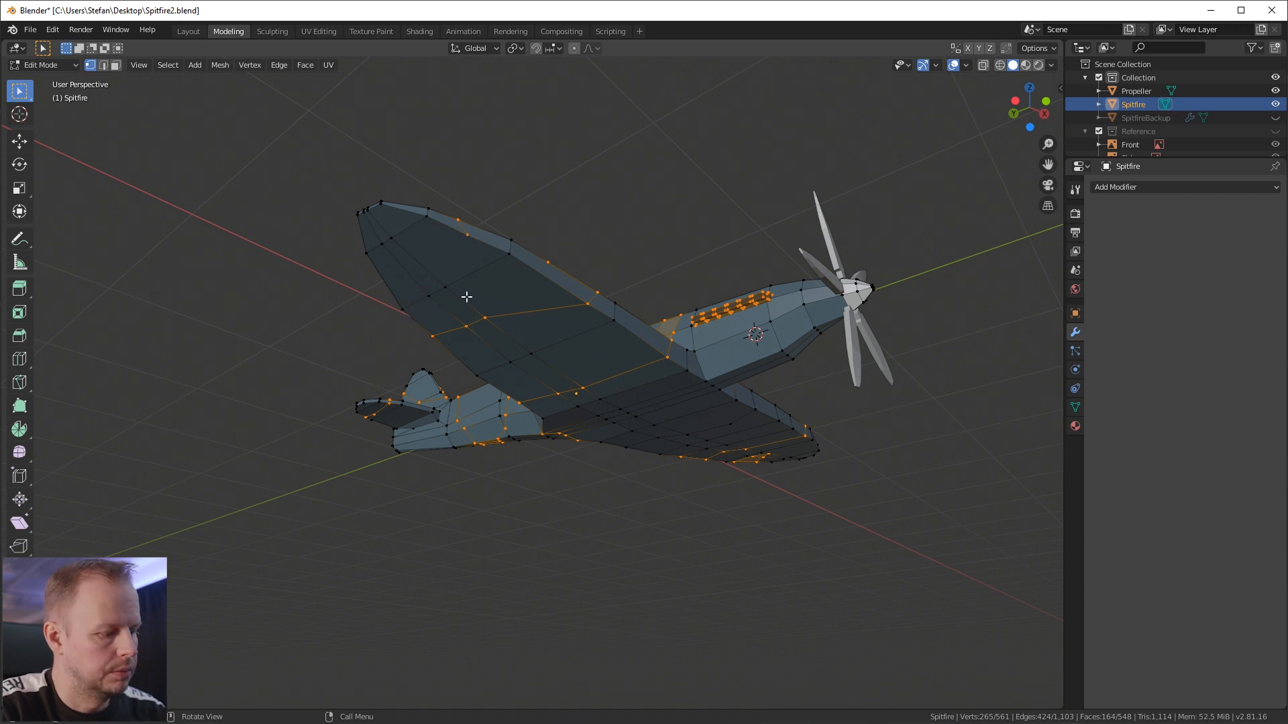
Step: Try a knife cut across the underside of the outer right wing from the leading edge, and undo it
{"action": "key", "text": "k"}
{"action": "left_click", "coordinate": [468, 235]}
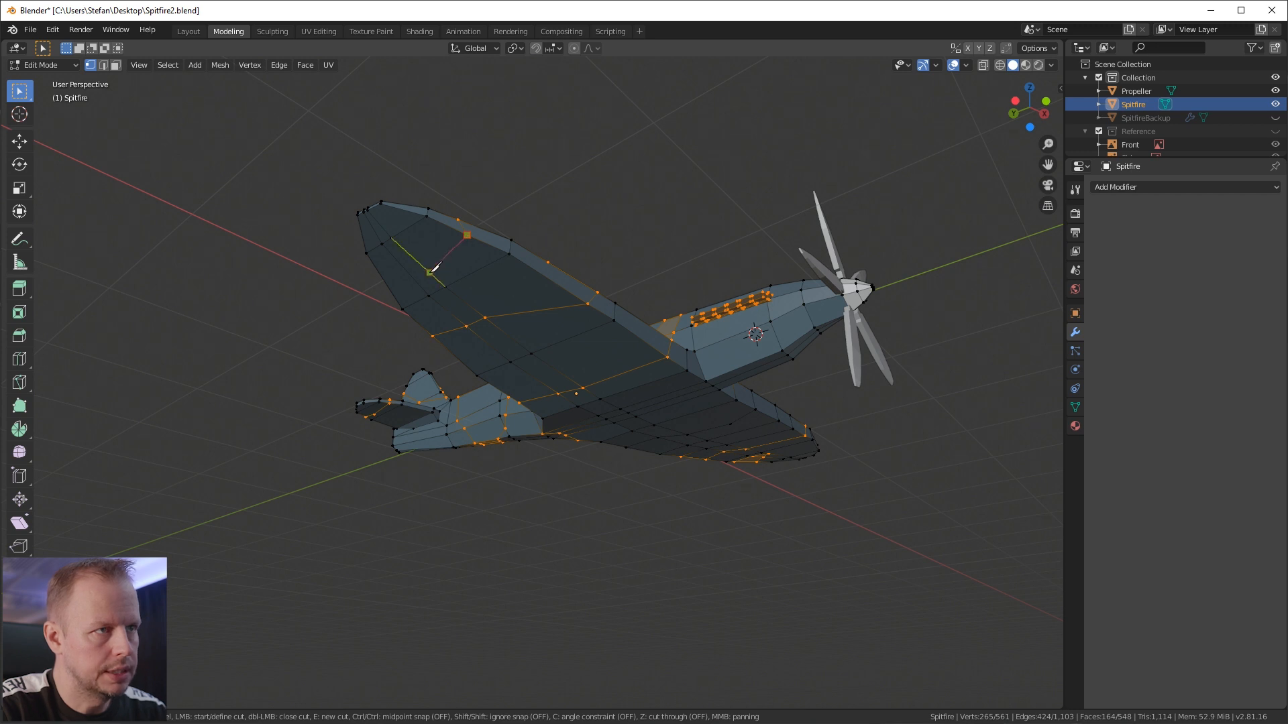
{"action": "left_click", "coordinate": [399, 302]}
{"action": "key", "text": "Return"}
{"action": "middle_click_drag", "start_coordinate": [391, 288], "coordinate": [684, 373]}
{"action": "middle_click_drag", "start_coordinate": [626, 401], "coordinate": [530, 262]}
{"action": "left_click", "coordinate": [633, 393]}
{"action": "key", "text": "ctrl+z"}
{"action": "key", "text": "ctrl+z"}
Step: Knife-cut a looping patch outline on the outer right wing's underside between the two leading-edge cut points
{"action": "key", "text": "k"}
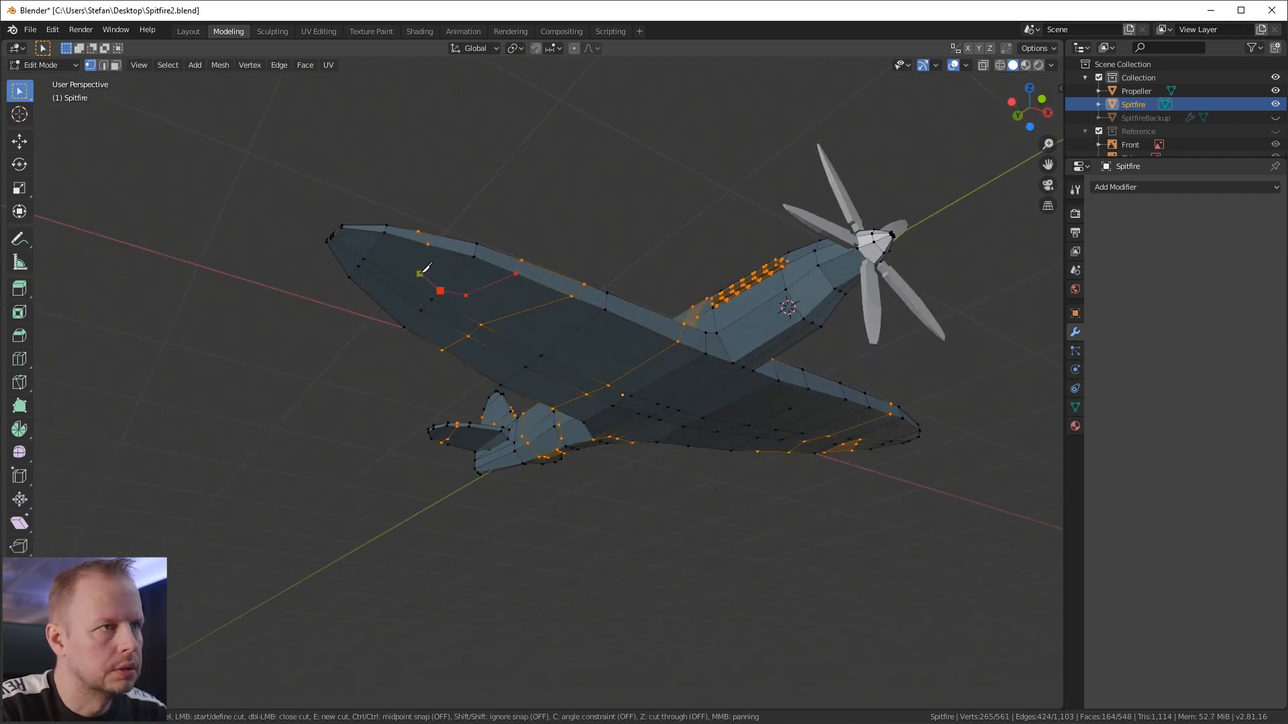
{"action": "key", "text": "Return"}
{"action": "middle_click_drag", "start_coordinate": [437, 239], "coordinate": [497, 389]}
{"action": "scroll", "coordinate": [752, 327], "scroll_direction": "up", "scroll_amount": 3}
{"action": "scroll", "coordinate": [488, 392], "scroll_direction": "up", "scroll_amount": 2}
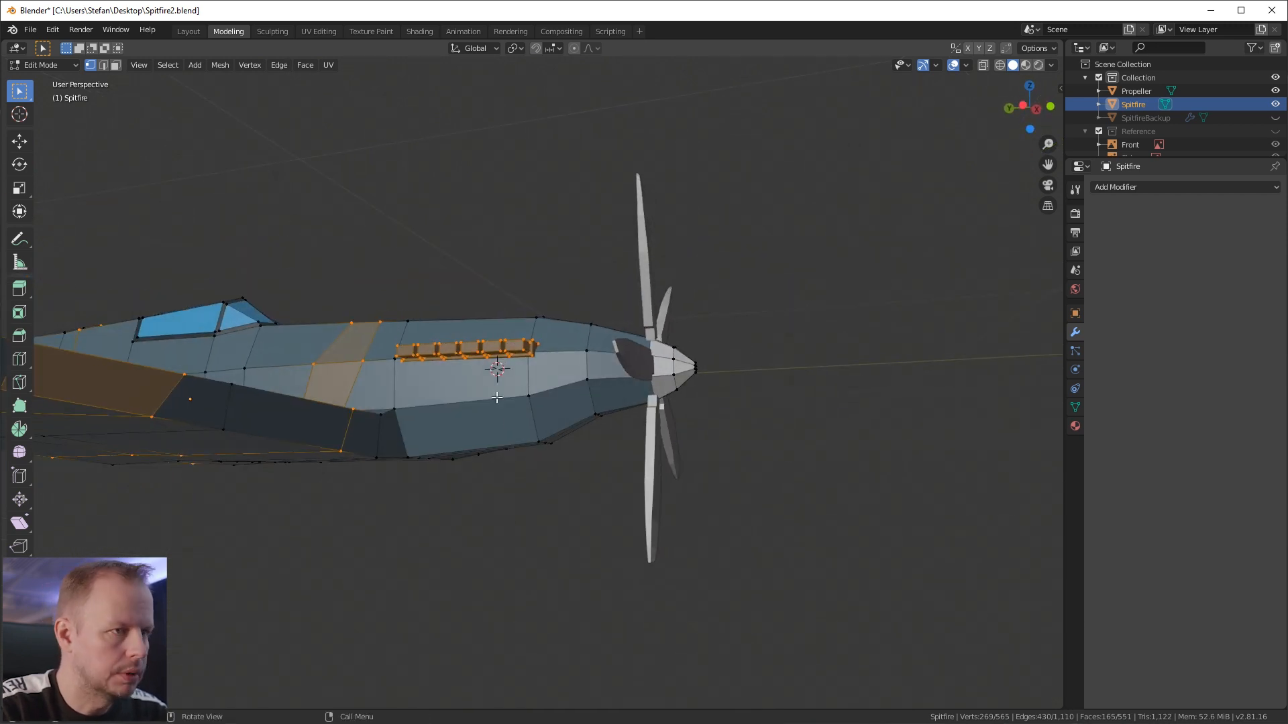
{"action": "key", "text": "k"}
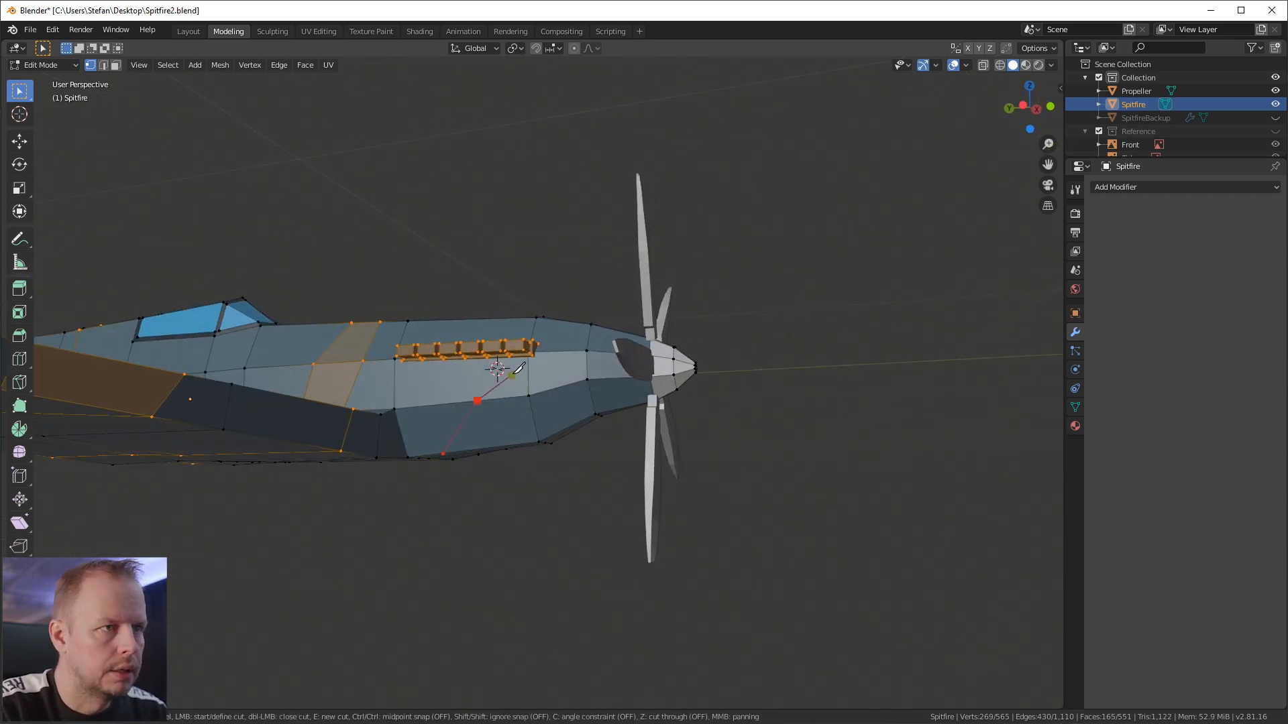
{"action": "key", "text": "Escape"}
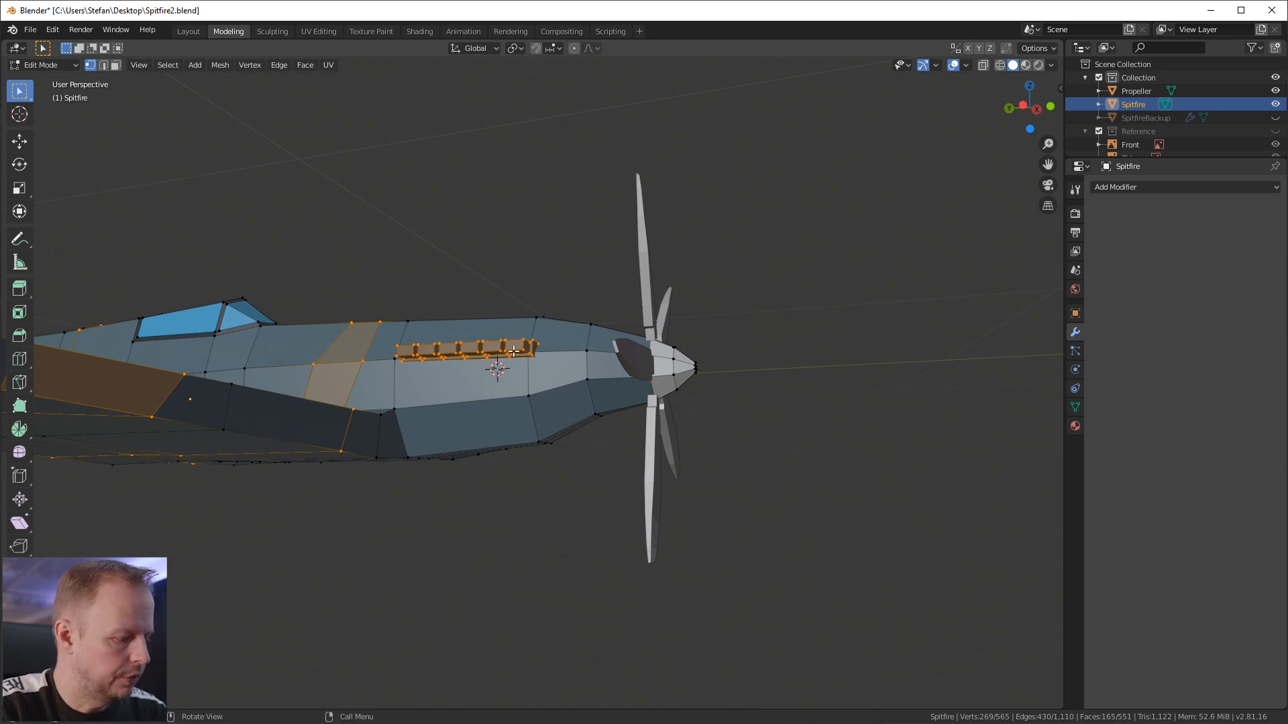
Step: Select the linked exhaust stacks on both sides of the nose and hide them
{"action": "key", "text": "alt+a"}
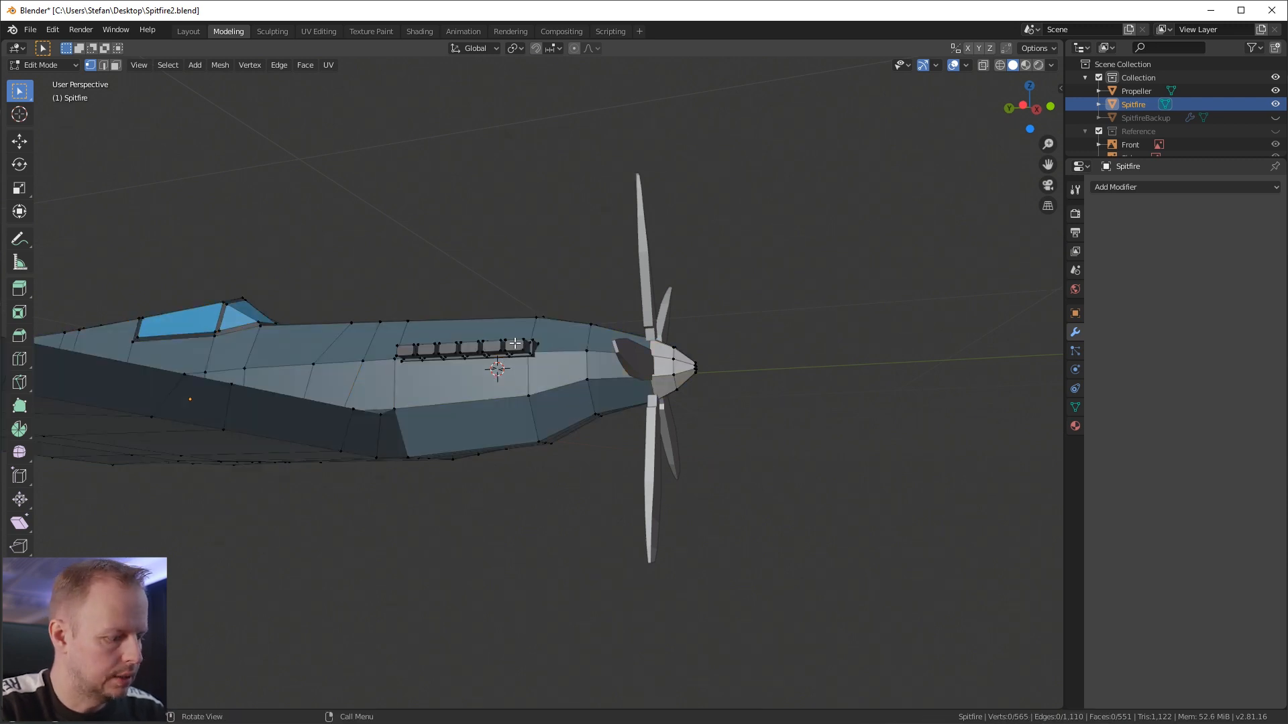
{"action": "middle_click_drag", "start_coordinate": [520, 346], "coordinate": [529, 311]}
{"action": "key", "text": "l"}
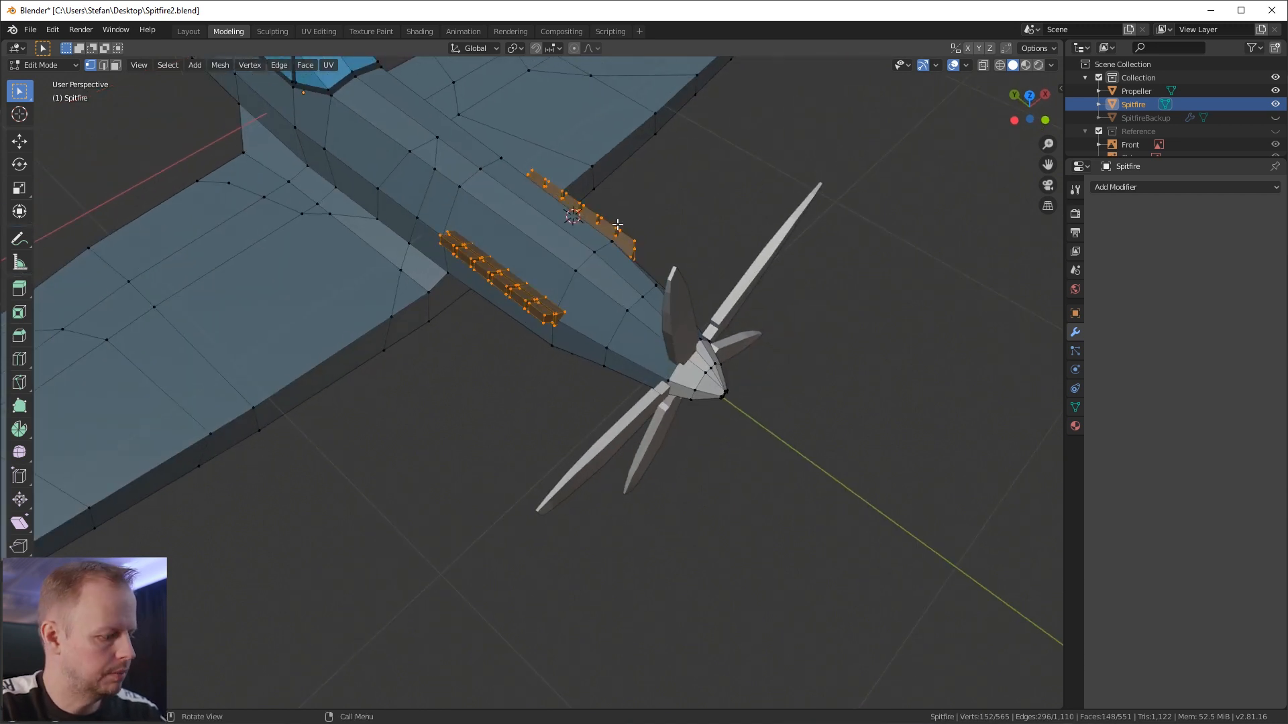
{"action": "key", "text": "alt+a"}
Step: Knife-cut a line up the right side of the nose from its lower edge, behind the propeller
{"action": "middle_click_drag", "start_coordinate": [582, 258], "coordinate": [493, 310]}
{"action": "key", "text": "k"}
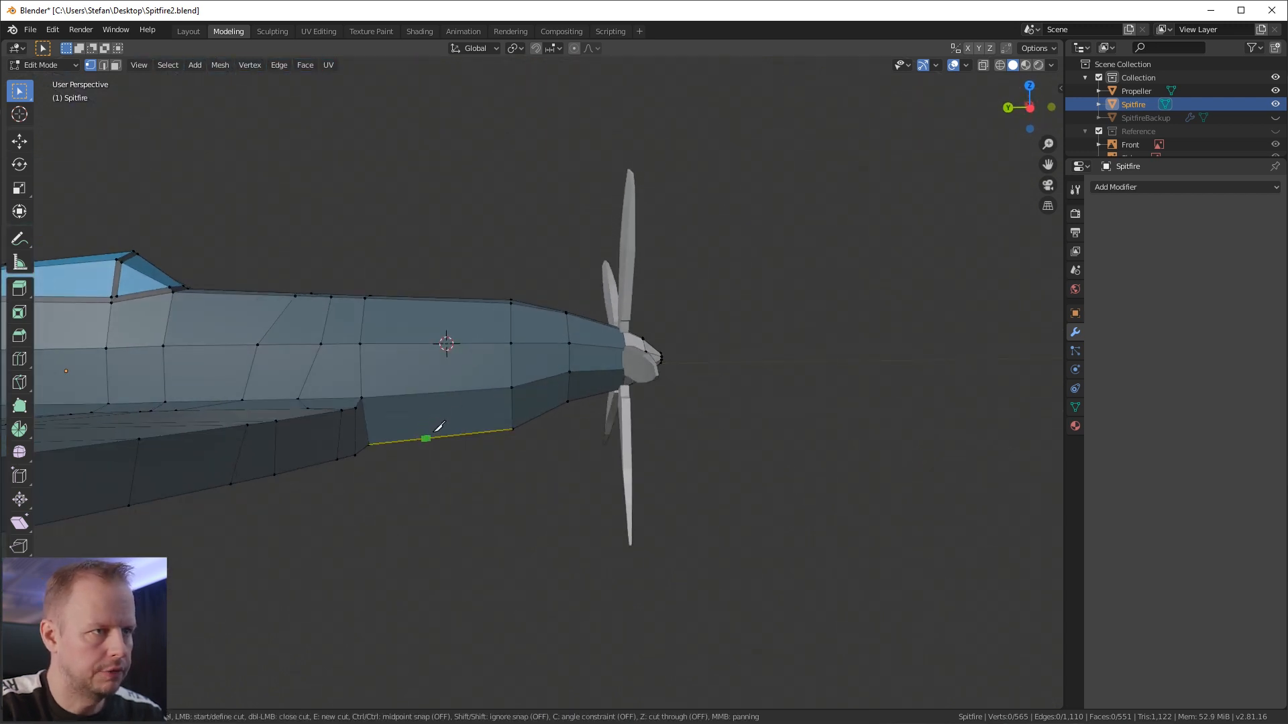
{"action": "key", "text": "Return"}
Step: Continue the nose cut over the top and down the left side of the fuselage to its lower edge
{"action": "middle_click_drag", "start_coordinate": [468, 298], "coordinate": [623, 269]}
{"action": "key", "text": "k"}
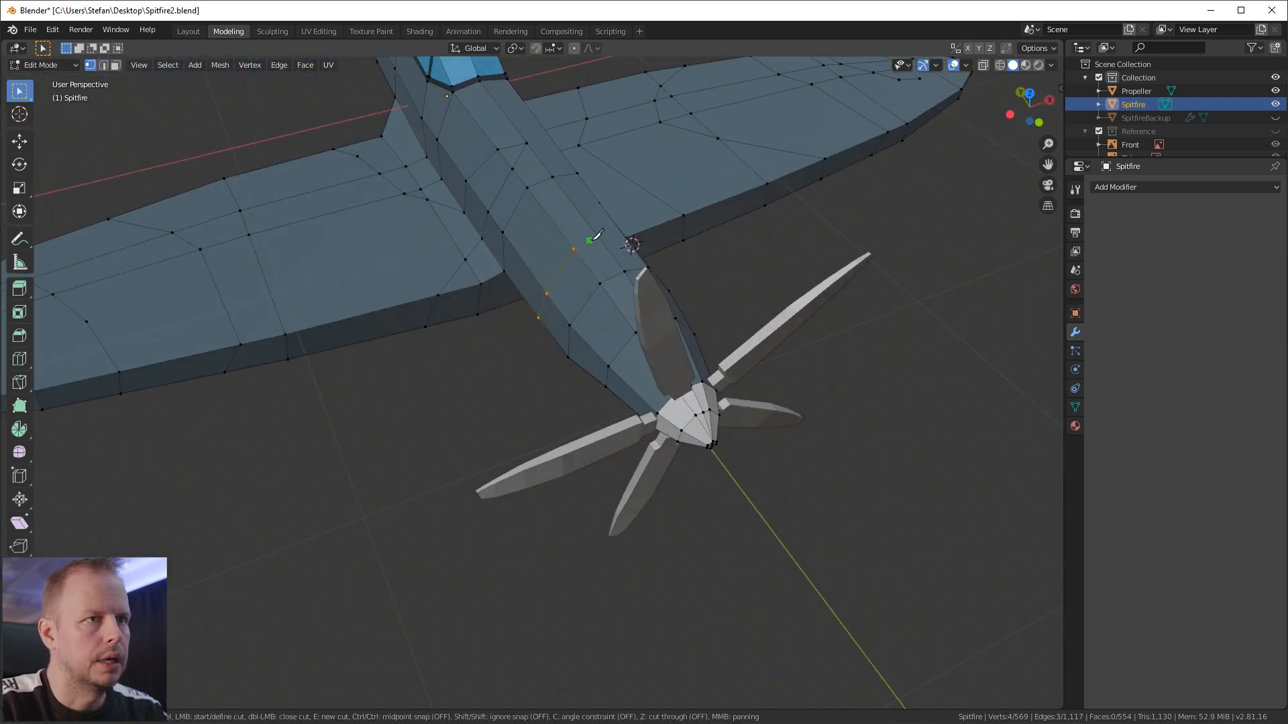
{"action": "middle_click_drag", "start_coordinate": [631, 243], "coordinate": [637, 329]}
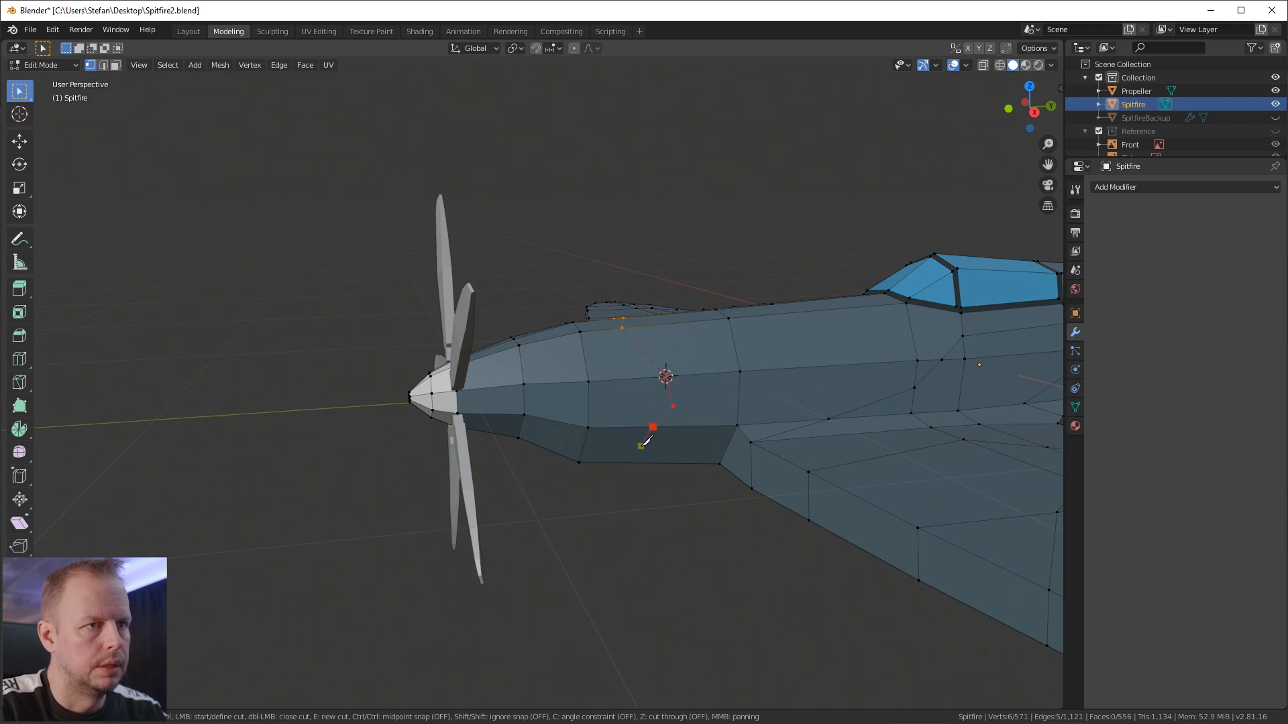
{"action": "key", "text": "Return"}
Step: Knife-cut across the underside of the nose to connect the cuts on both sides
{"action": "middle_click_drag", "start_coordinate": [640, 455], "coordinate": [674, 456]}
{"action": "key", "text": "k"}
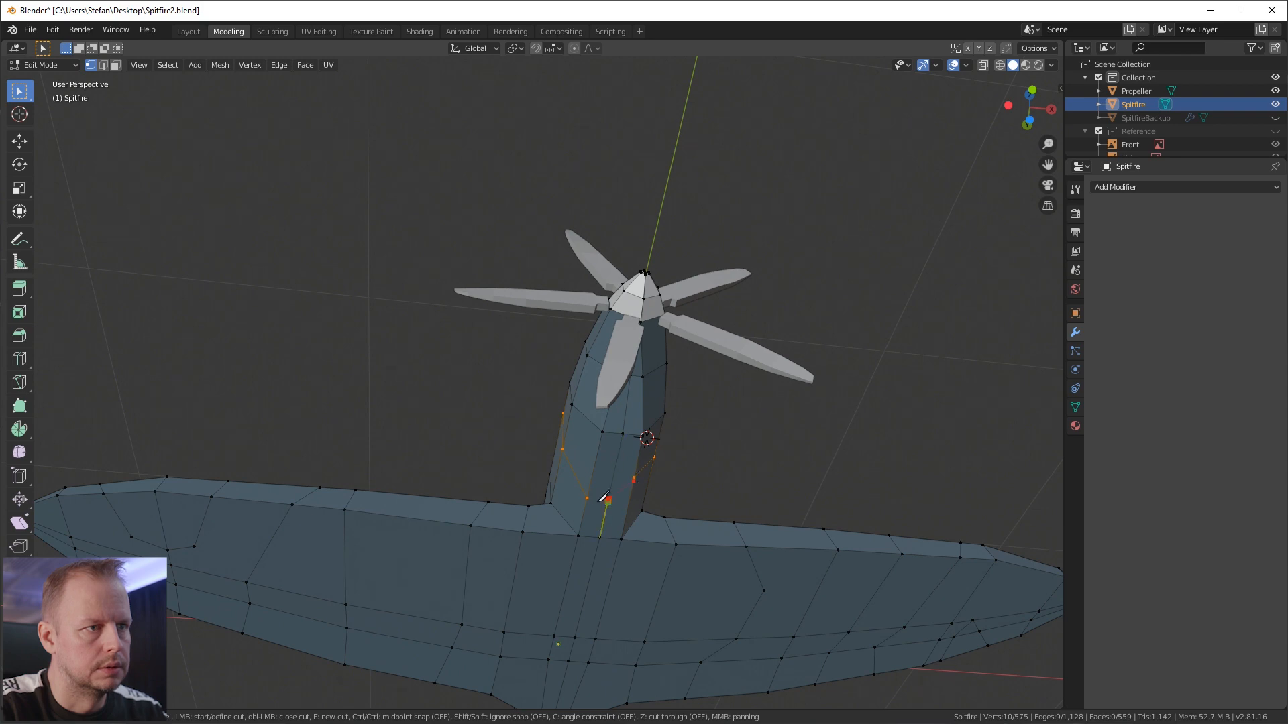
{"action": "key", "text": "Return"}
Step: Unhide the exhaust stacks and deselect all geometry
{"action": "middle_click_drag", "start_coordinate": [592, 497], "coordinate": [595, 310]}
{"action": "scroll", "coordinate": [595, 420], "scroll_direction": "down", "scroll_amount": 6}
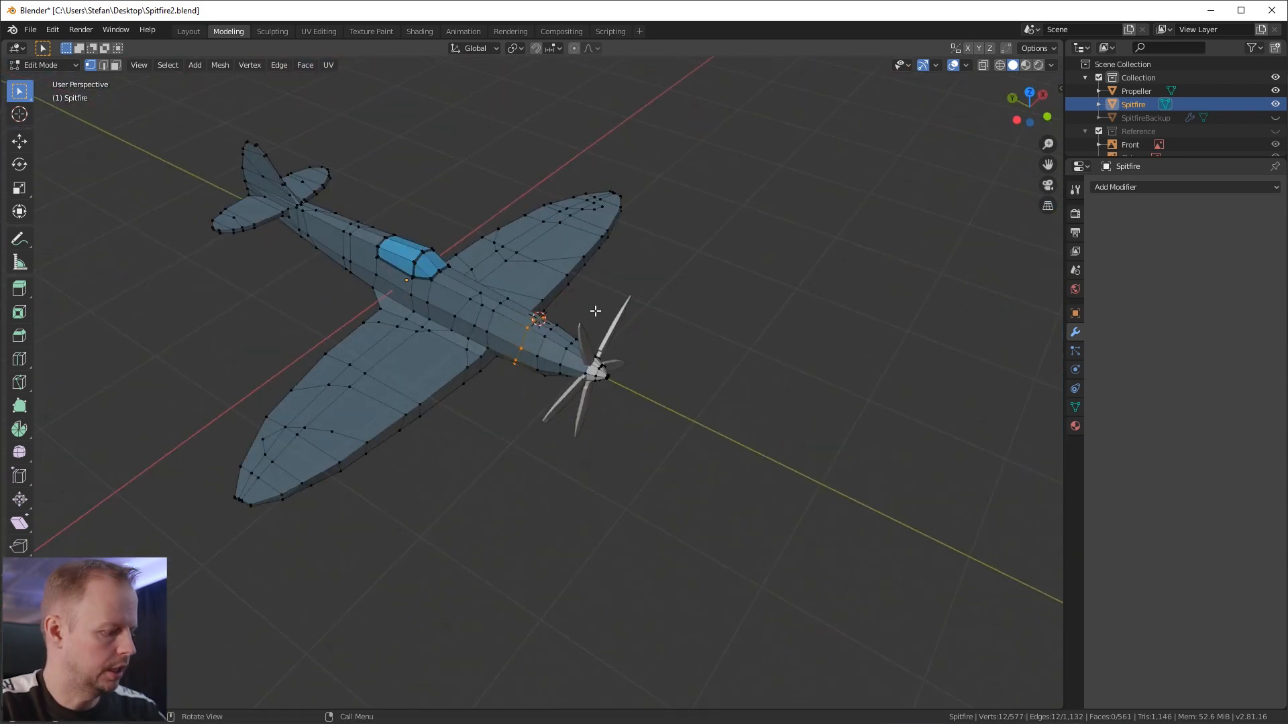
{"action": "scroll", "coordinate": [612, 303], "scroll_direction": "up", "scroll_amount": 4}
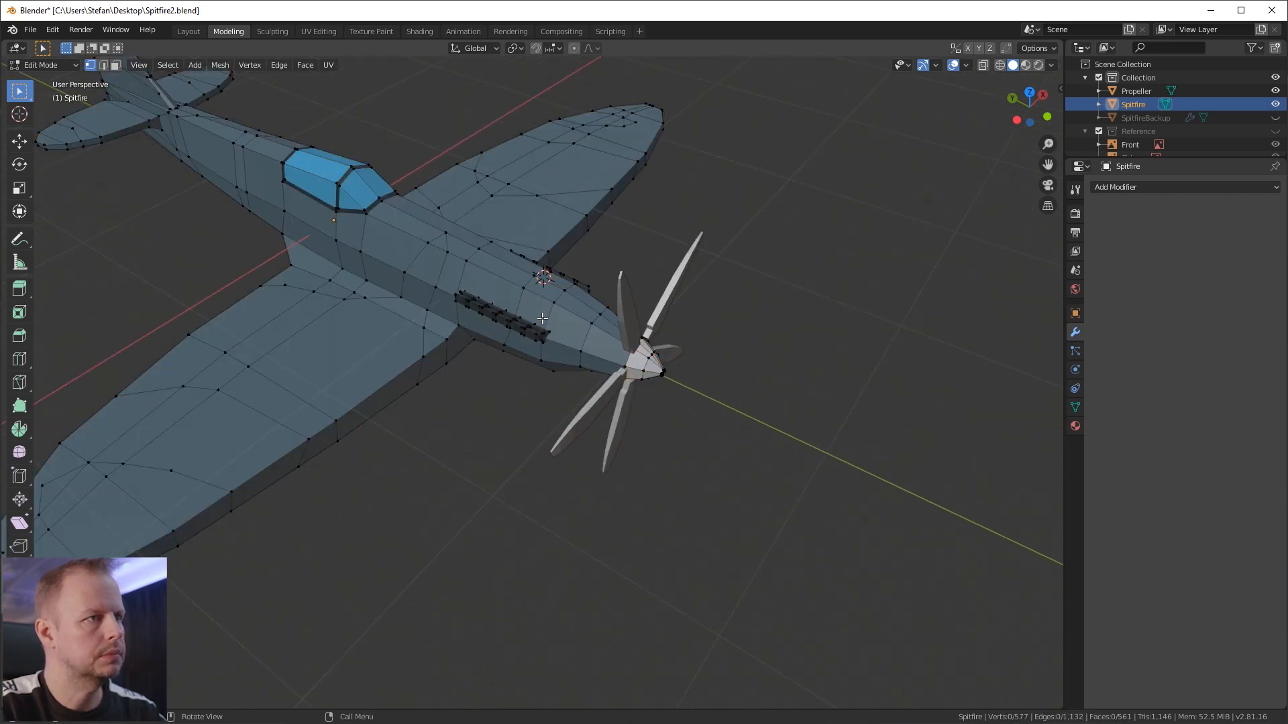
{"action": "scroll", "coordinate": [506, 315], "scroll_direction": "down", "scroll_amount": 5}
{"action": "key", "text": "alt+a"}
Step: Select the patch faces near the left wing tip on top, rim and underside, and move their UVs onto the darkest slate swatch
{"action": "middle_click_drag", "start_coordinate": [505, 315], "coordinate": [452, 304]}
{"action": "scroll", "coordinate": [609, 399], "scroll_direction": "down", "scroll_amount": 3}
{"action": "middle_click_drag", "start_coordinate": [610, 399], "coordinate": [493, 316]}
{"action": "scroll", "coordinate": [625, 401], "scroll_direction": "up", "scroll_amount": 5}
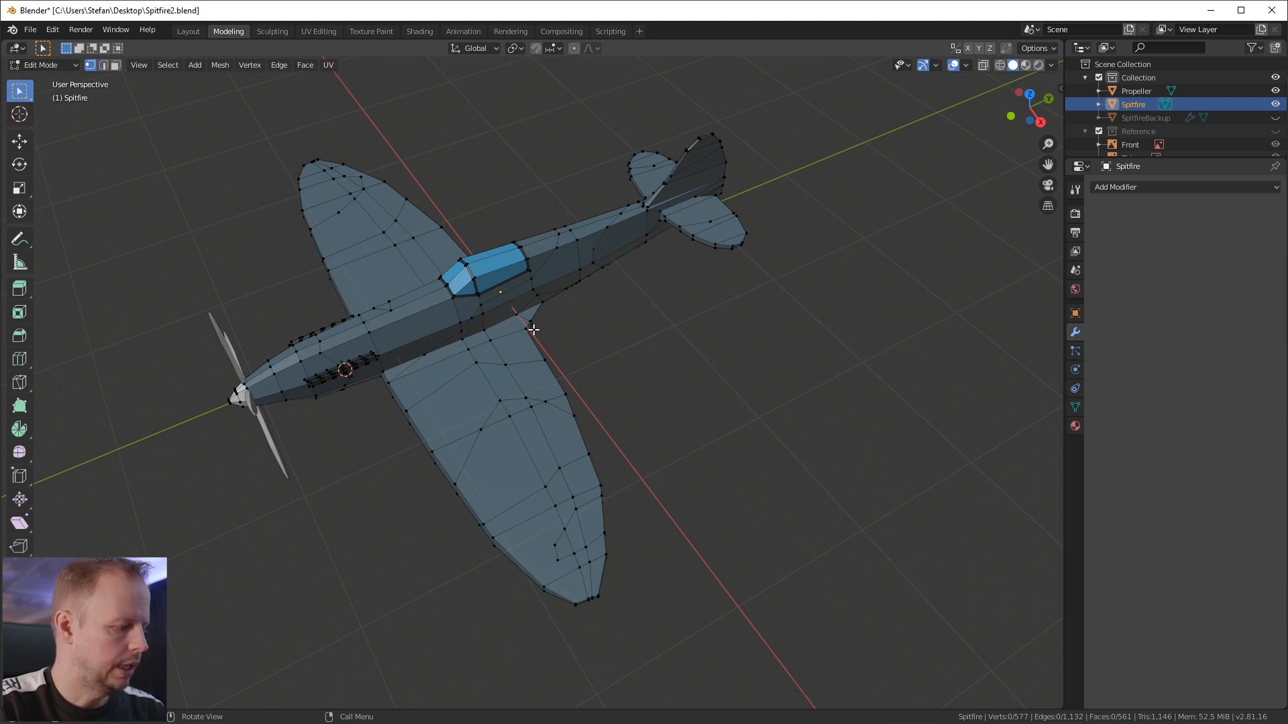
{"action": "middle_click_drag", "start_coordinate": [518, 465], "coordinate": [544, 470]}
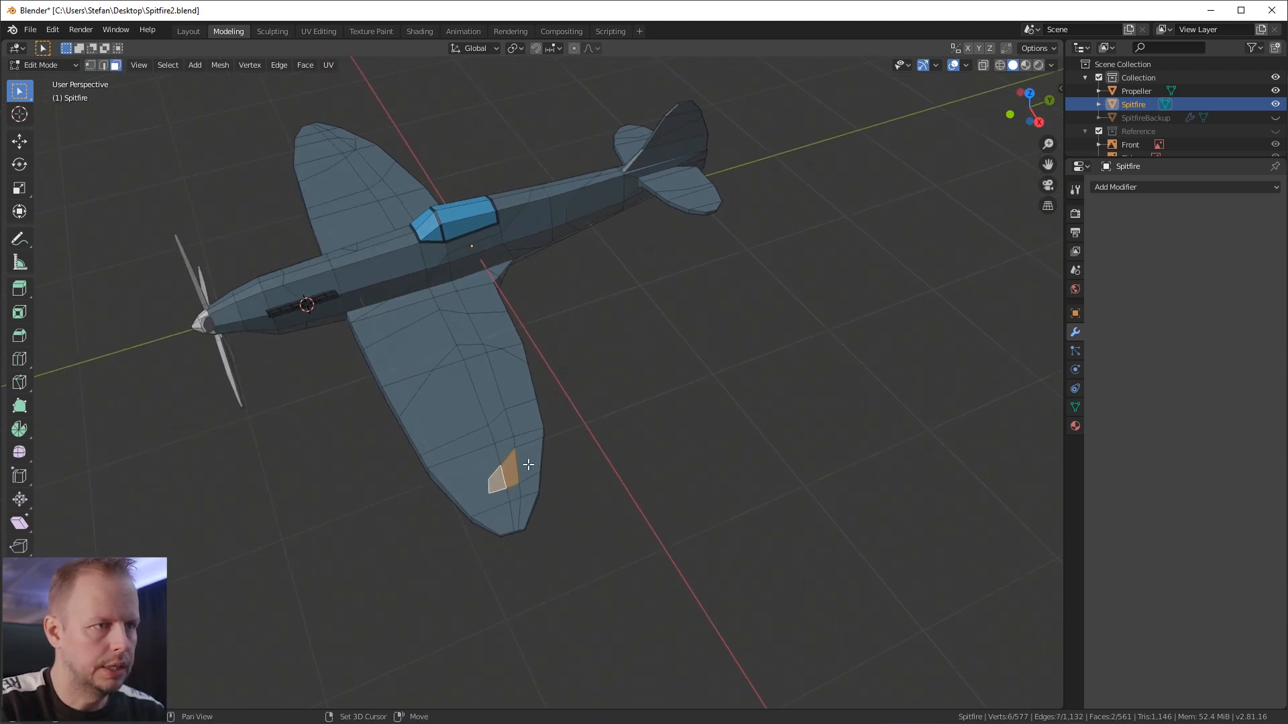
{"action": "left_click", "coordinate": [529, 465], "text": "shift"}
{"action": "middle_click_drag", "start_coordinate": [529, 465], "coordinate": [445, 377]}
{"action": "scroll", "coordinate": [445, 376], "scroll_direction": "up", "scroll_amount": 3}
{"action": "middle_click_drag", "start_coordinate": [426, 279], "coordinate": [510, 315], "text": "shift"}
{"action": "left_click", "coordinate": [444, 268], "text": "shift"}
{"action": "left_click", "coordinate": [434, 295], "text": "shift"}
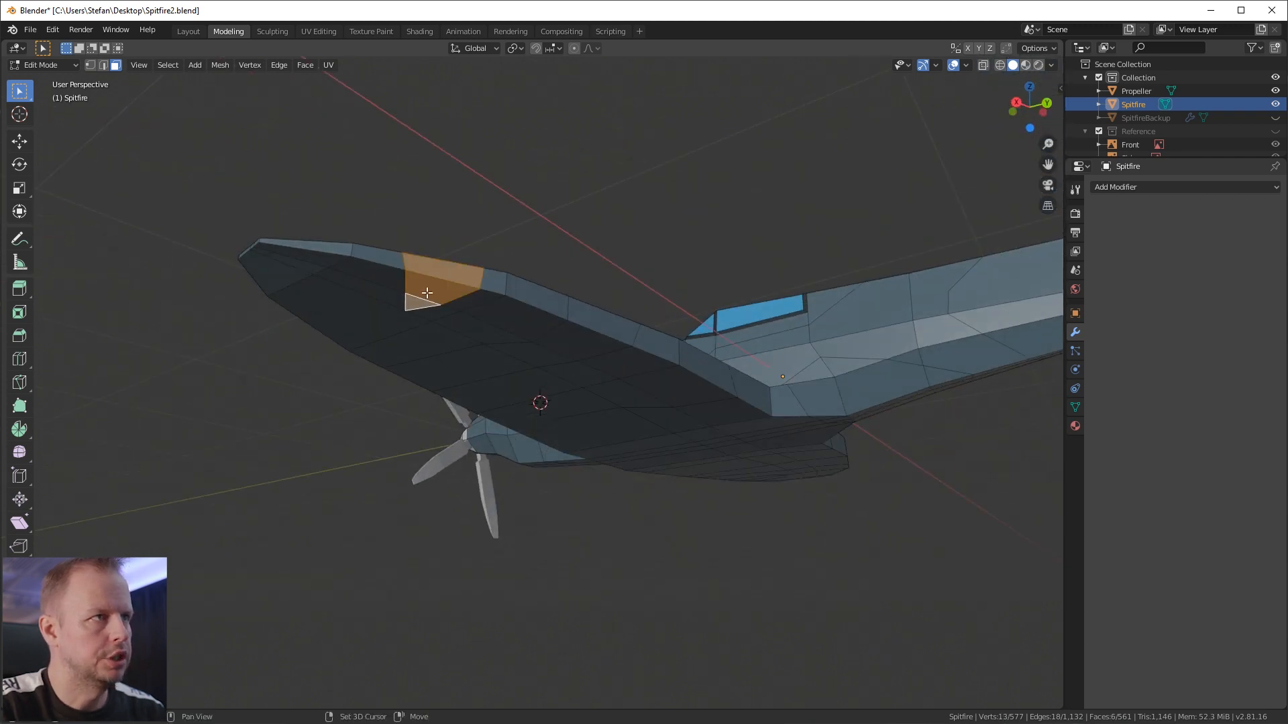
{"action": "left_click", "coordinate": [318, 32]}
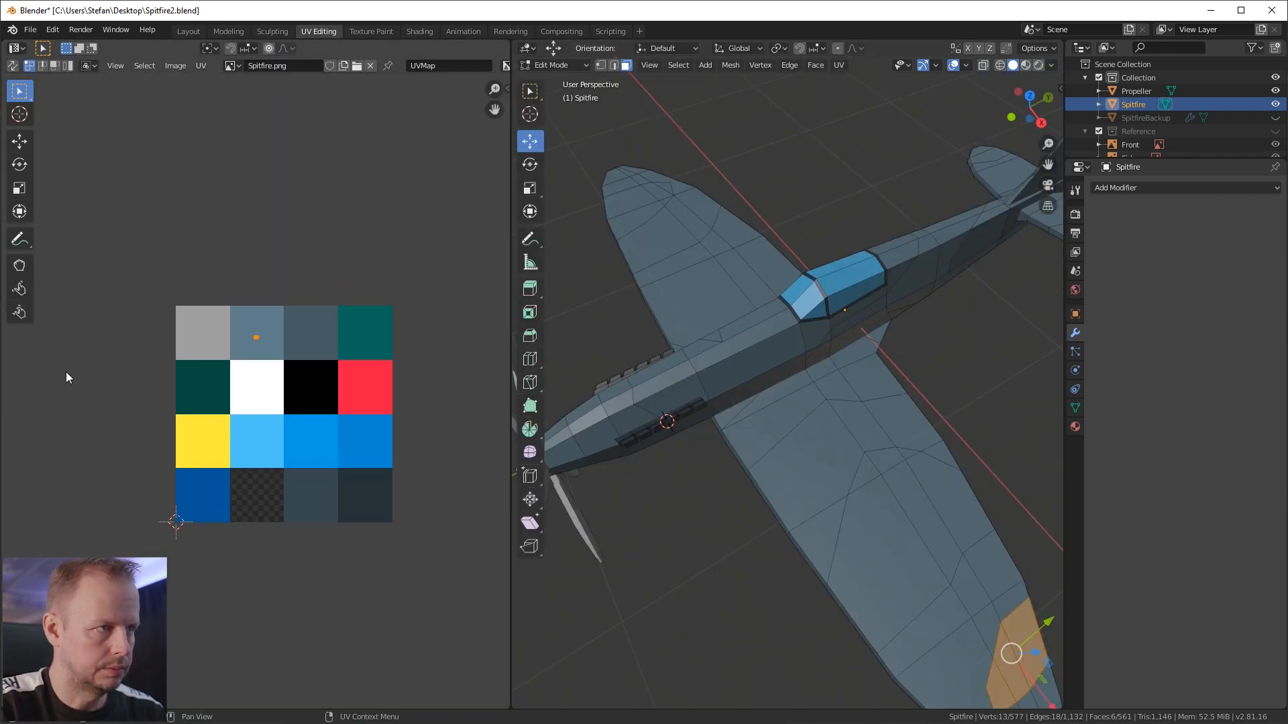
{"action": "middle_click_drag", "start_coordinate": [792, 469], "coordinate": [872, 516]}
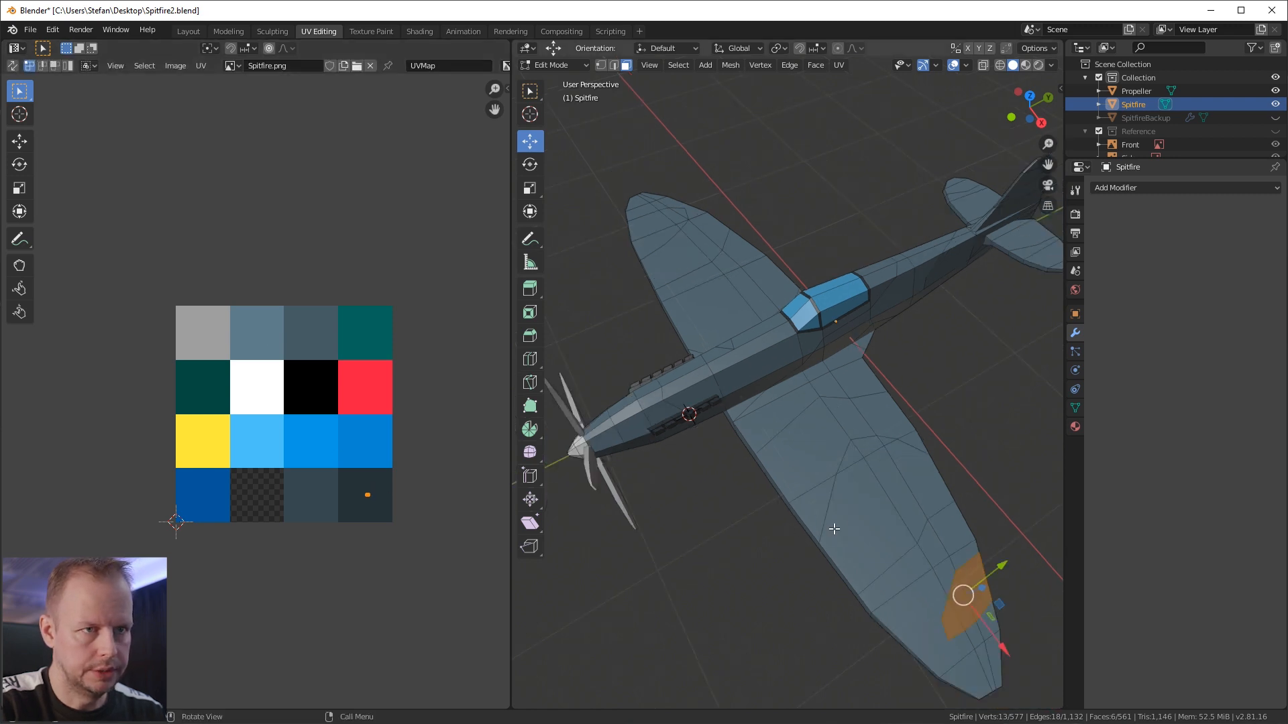
Step: Select the mid-span patch faces on the left wing's top, rim and underside, and move their UVs onto the darkest slate swatch
{"action": "left_click", "coordinate": [909, 505]}
{"action": "left_click", "coordinate": [891, 474], "text": "shift"}
{"action": "left_click", "coordinate": [872, 466], "text": "shift"}
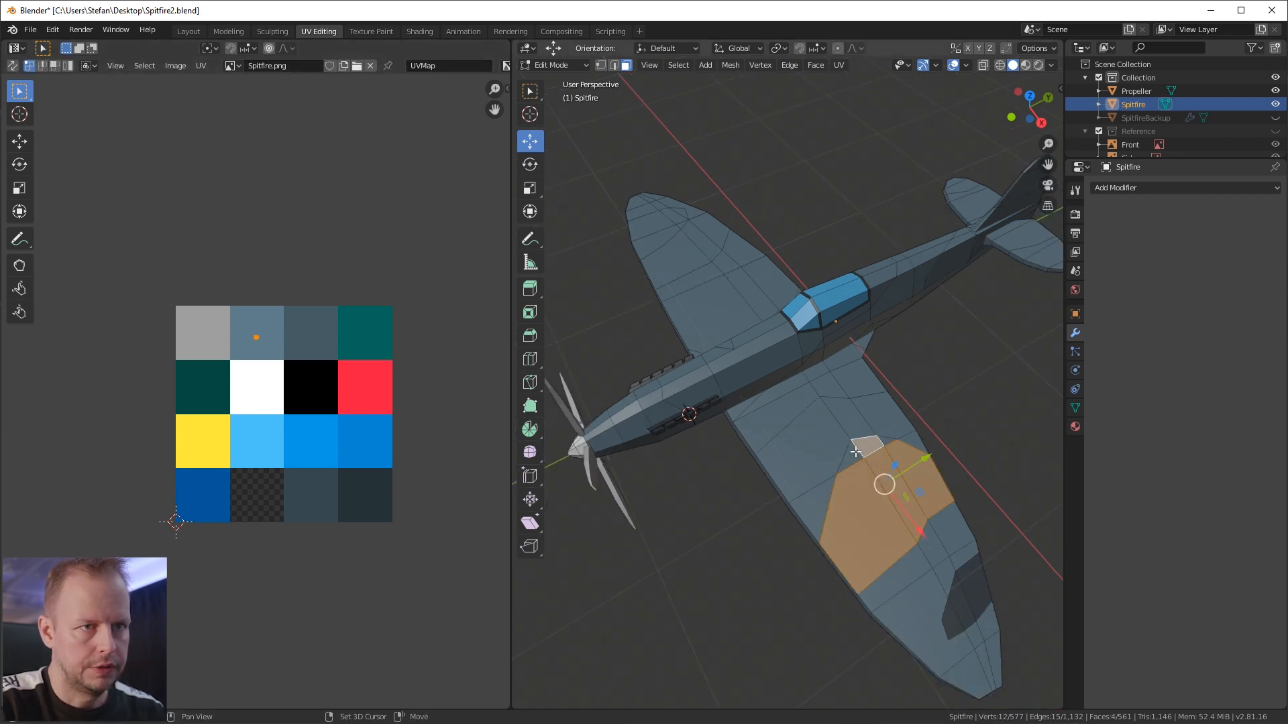
{"action": "middle_click_drag", "start_coordinate": [891, 442], "coordinate": [699, 273]}
{"action": "left_click", "coordinate": [698, 270], "text": "shift"}
{"action": "middle_click_drag", "start_coordinate": [774, 324], "coordinate": [645, 511]}
{"action": "left_click", "coordinate": [748, 314], "text": "shift"}
{"action": "left_click", "coordinate": [763, 328], "text": "shift"}
{"action": "scroll", "coordinate": [648, 506], "scroll_direction": "up", "scroll_amount": 1}
{"action": "left_click", "coordinate": [691, 402], "text": "shift"}
{"action": "left_click", "coordinate": [694, 382], "text": "shift"}
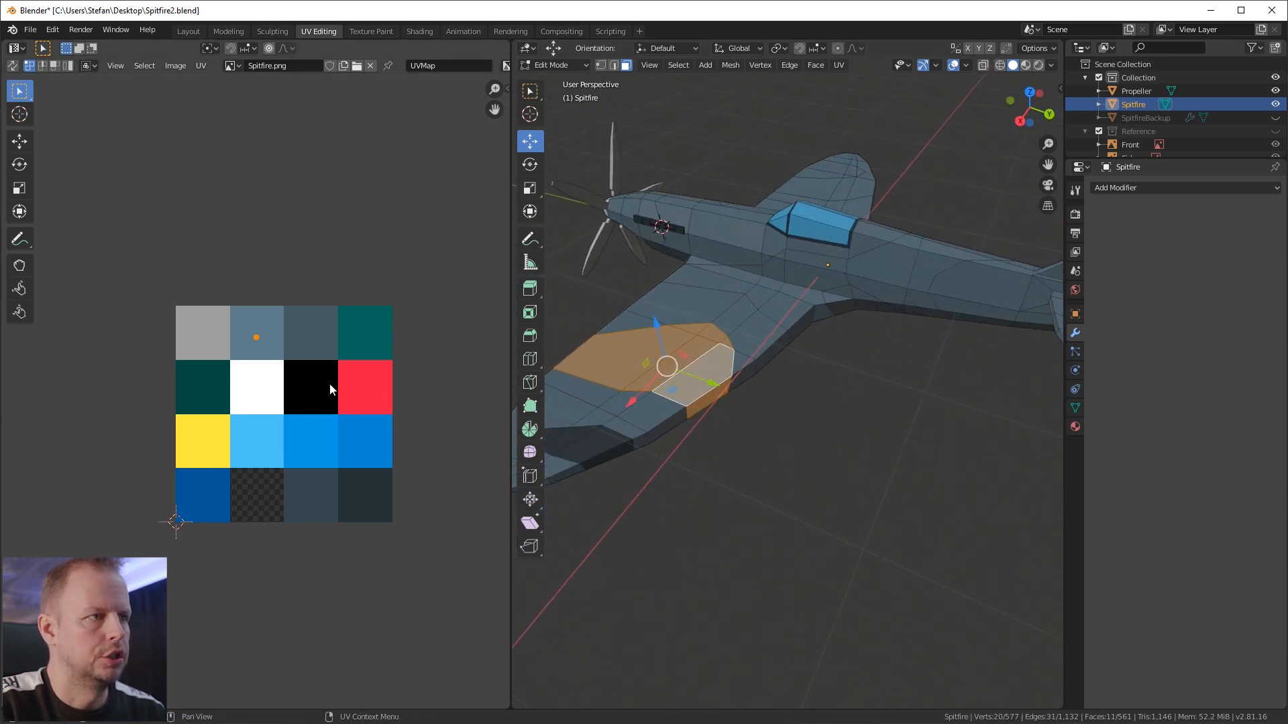
{"action": "key", "text": "g"}
{"action": "left_click", "coordinate": [436, 537]}
Step: Select the patch faces on top of the left wing root and up the fuselage side below the cockpit
{"action": "middle_click_drag", "start_coordinate": [800, 346], "coordinate": [846, 322]}
{"action": "left_click", "coordinate": [848, 321]}
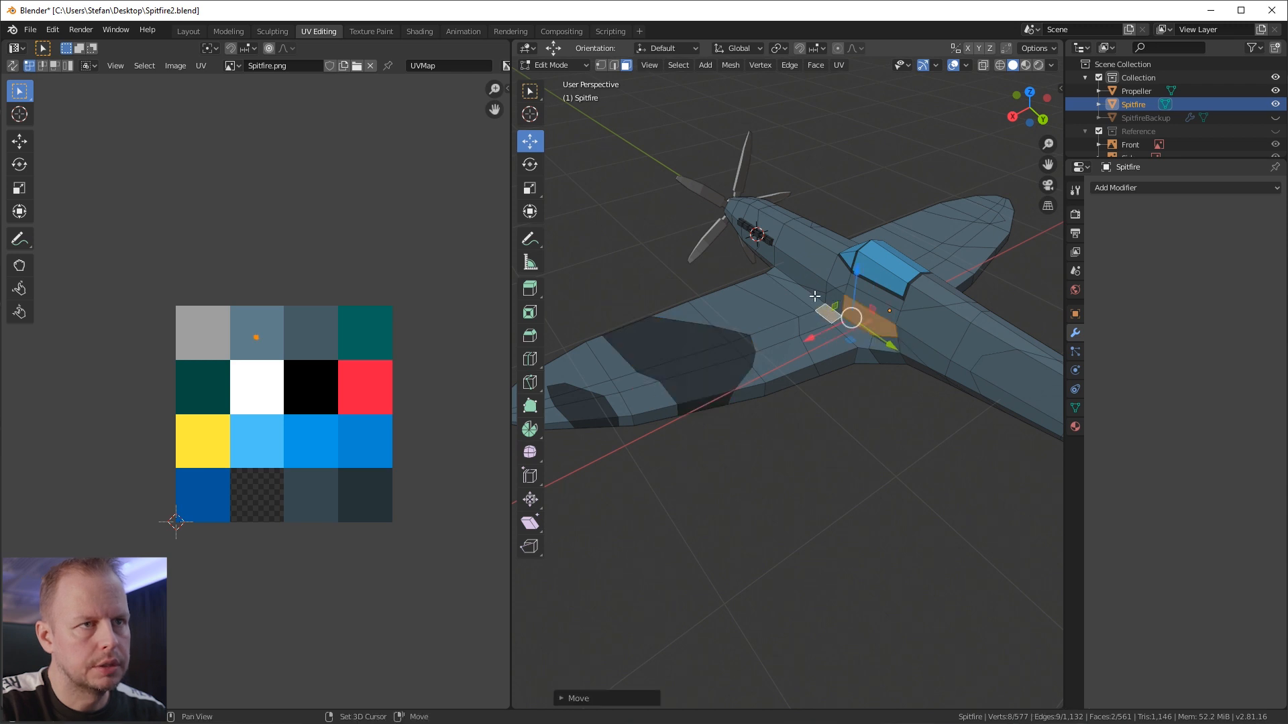
{"action": "scroll", "coordinate": [816, 298], "scroll_direction": "up", "scroll_amount": 5}
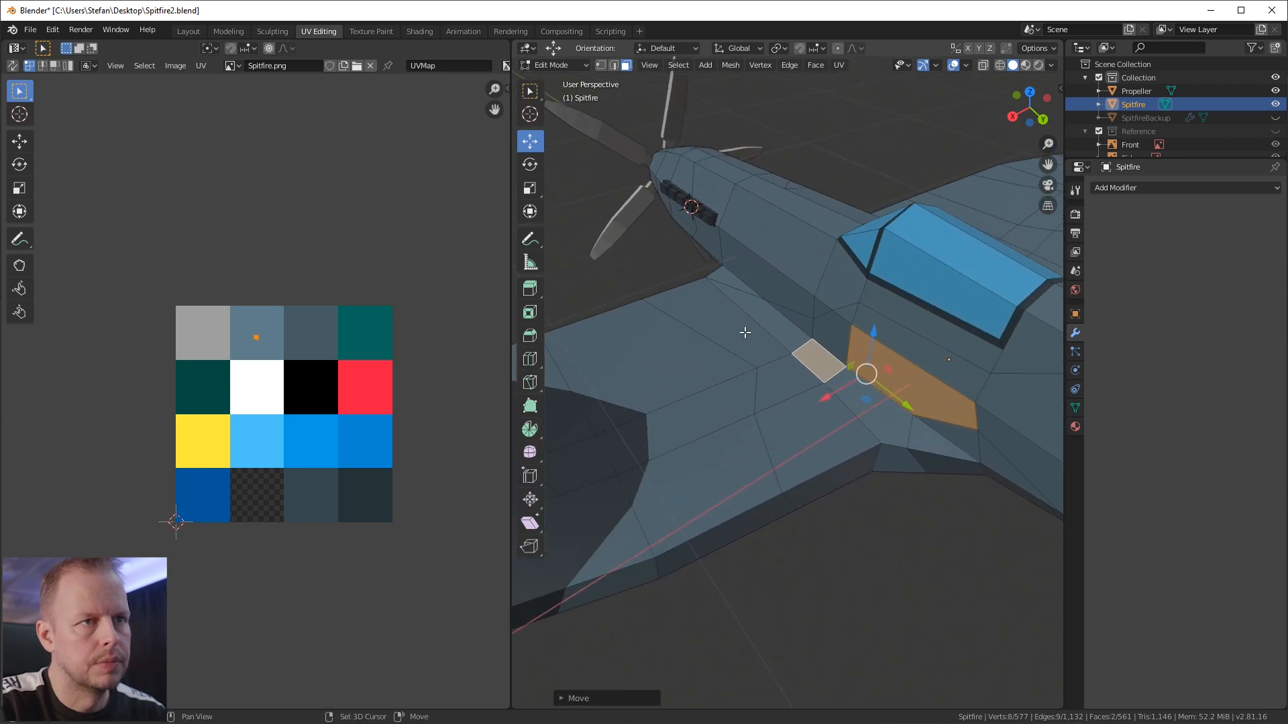
{"action": "left_click", "coordinate": [745, 332], "text": "shift"}
{"action": "left_click", "coordinate": [838, 332], "text": "shift"}
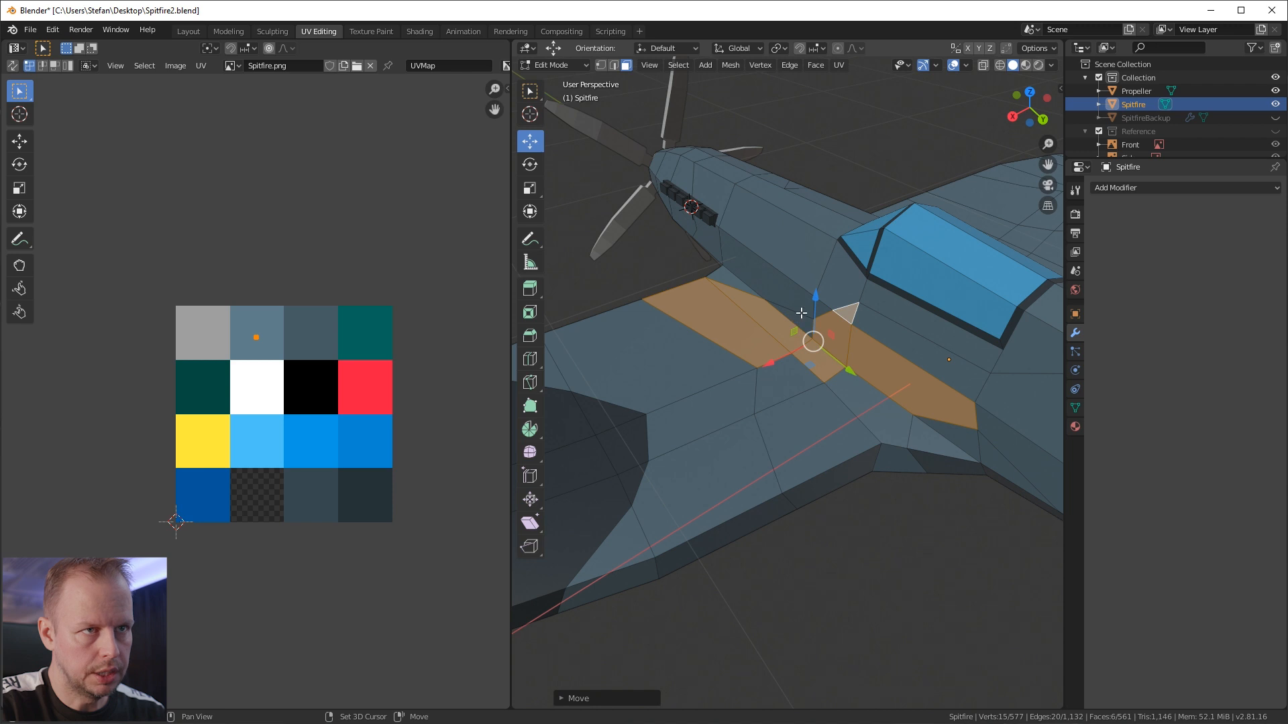
{"action": "left_click", "coordinate": [928, 353], "text": "shift"}
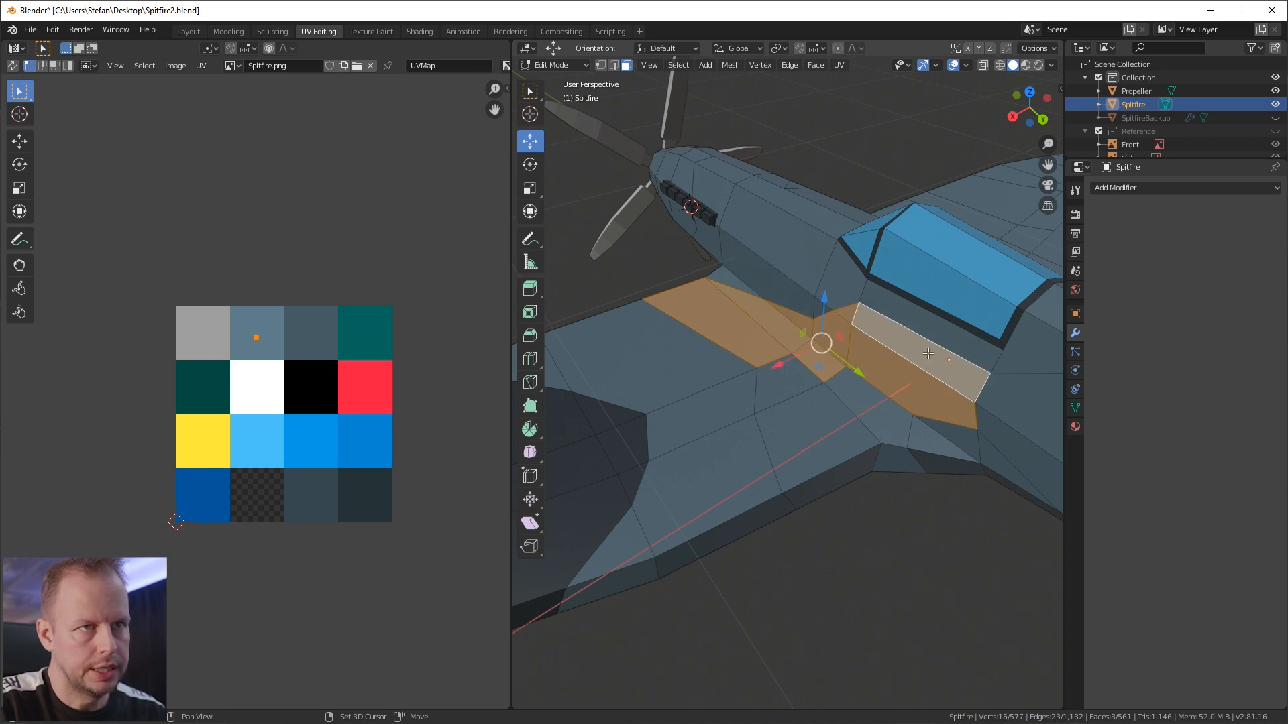
{"action": "left_click", "coordinate": [718, 411], "text": "shift"}
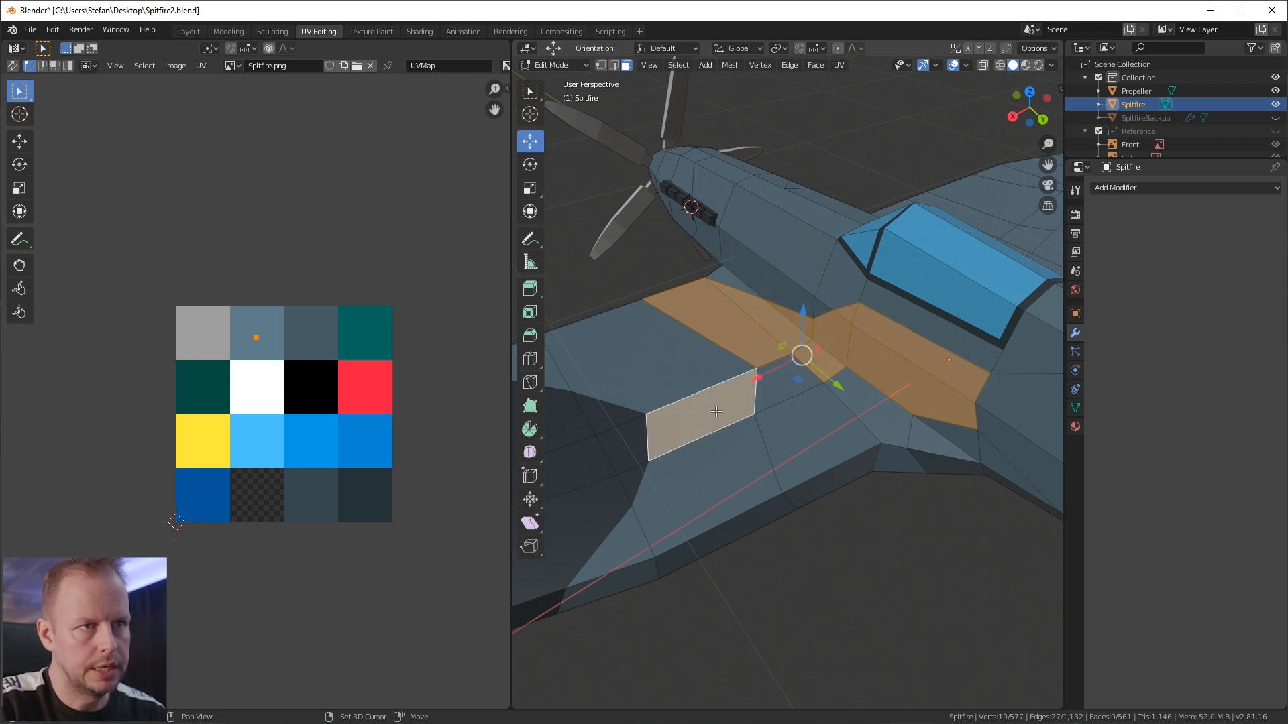
{"action": "left_click", "coordinate": [717, 412], "text": "shift"}
{"action": "left_click", "coordinate": [773, 395], "text": "shift"}
{"action": "left_click", "coordinate": [817, 428], "text": "shift"}
{"action": "left_click", "coordinate": [864, 411], "text": "shift"}
Step: Add the patch faces along the left wing root's trailing edge and the lower fuselage behind it to the selection
{"action": "middle_click_drag", "start_coordinate": [919, 446], "coordinate": [847, 465]}
{"action": "left_click", "coordinate": [829, 483], "text": "shift"}
{"action": "left_click", "coordinate": [883, 497], "text": "shift"}
{"action": "left_click", "coordinate": [763, 511], "text": "shift"}
{"action": "left_click", "coordinate": [748, 547], "text": "shift"}
{"action": "middle_click_drag", "start_coordinate": [842, 528], "coordinate": [894, 581]}
{"action": "scroll", "coordinate": [894, 574], "scroll_direction": "up", "scroll_amount": 2}
{"action": "middle_click_drag", "start_coordinate": [836, 437], "coordinate": [862, 464]}
{"action": "left_click", "coordinate": [806, 474], "text": "shift"}
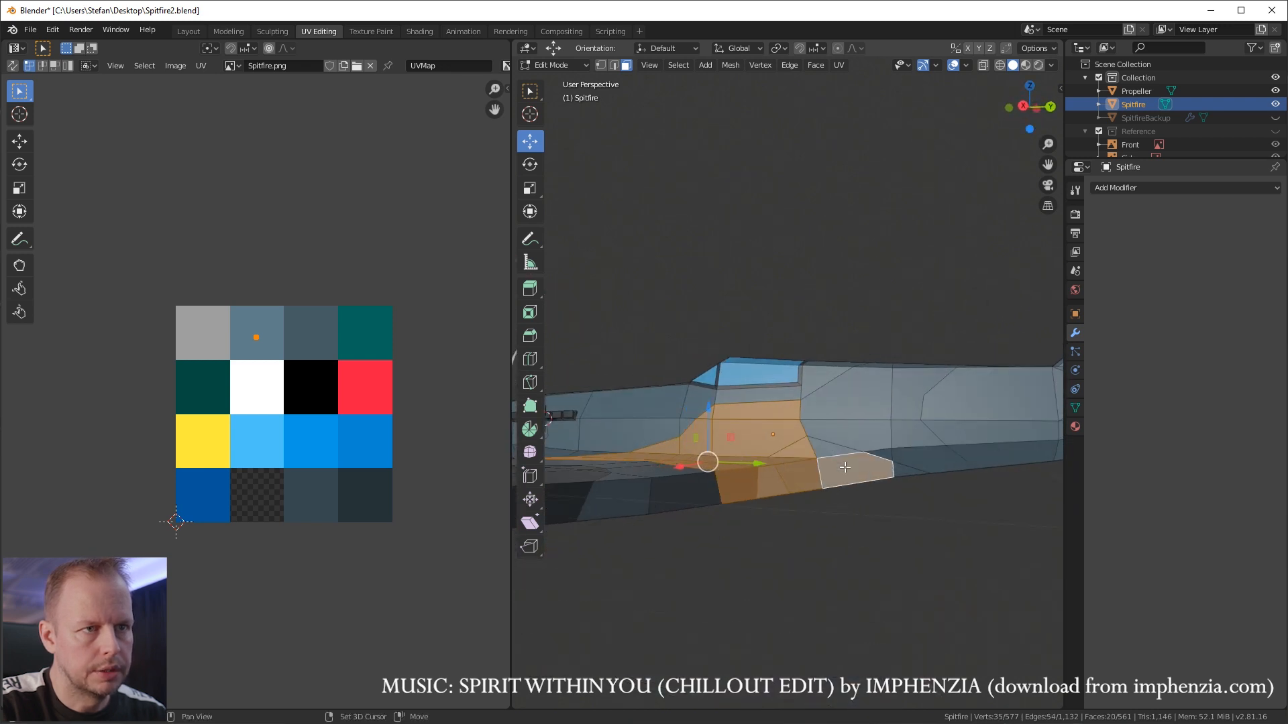
Step: Add the patch faces under the left wing root and across the fuselage belly to the selection
{"action": "middle_click_drag", "start_coordinate": [860, 518], "coordinate": [842, 462]}
{"action": "left_click", "coordinate": [964, 502], "text": "shift"}
{"action": "middle_click_drag", "start_coordinate": [964, 502], "coordinate": [771, 510]}
{"action": "left_click", "coordinate": [712, 510], "text": "shift"}
{"action": "left_click", "coordinate": [773, 473], "text": "shift"}
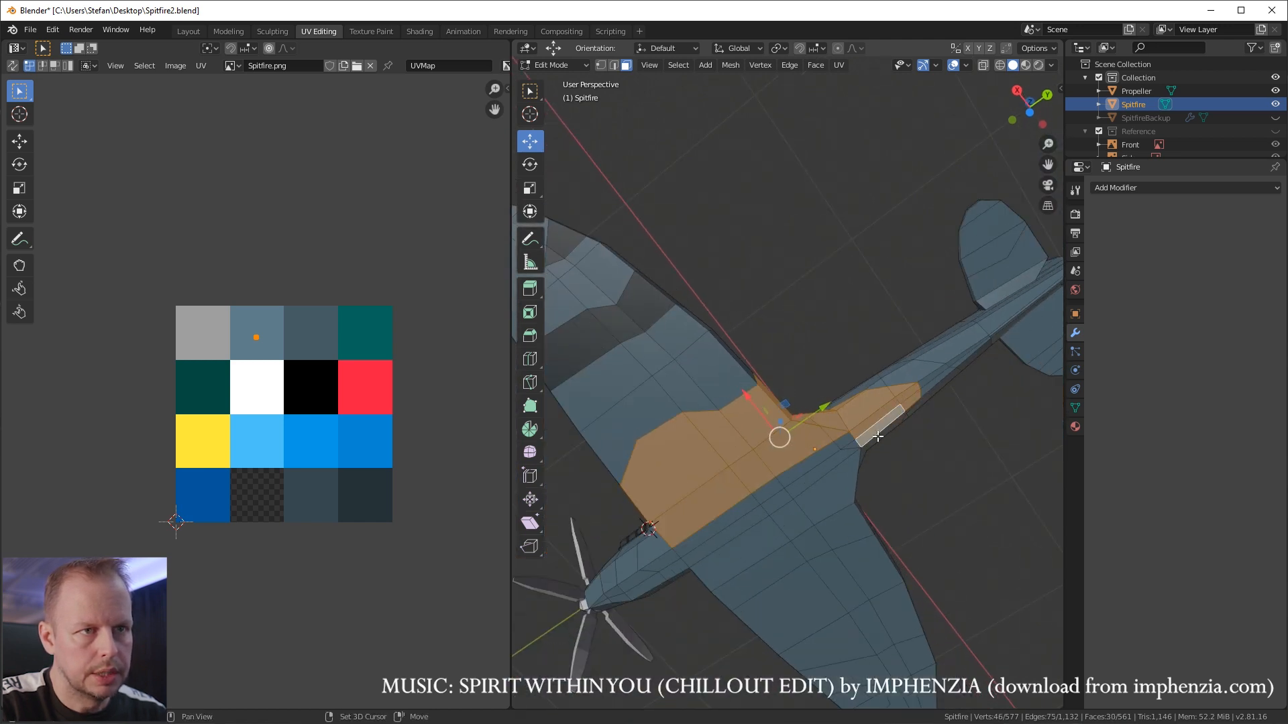
{"action": "left_click", "coordinate": [824, 470], "text": "shift"}
{"action": "left_click", "coordinate": [807, 465], "text": "shift"}
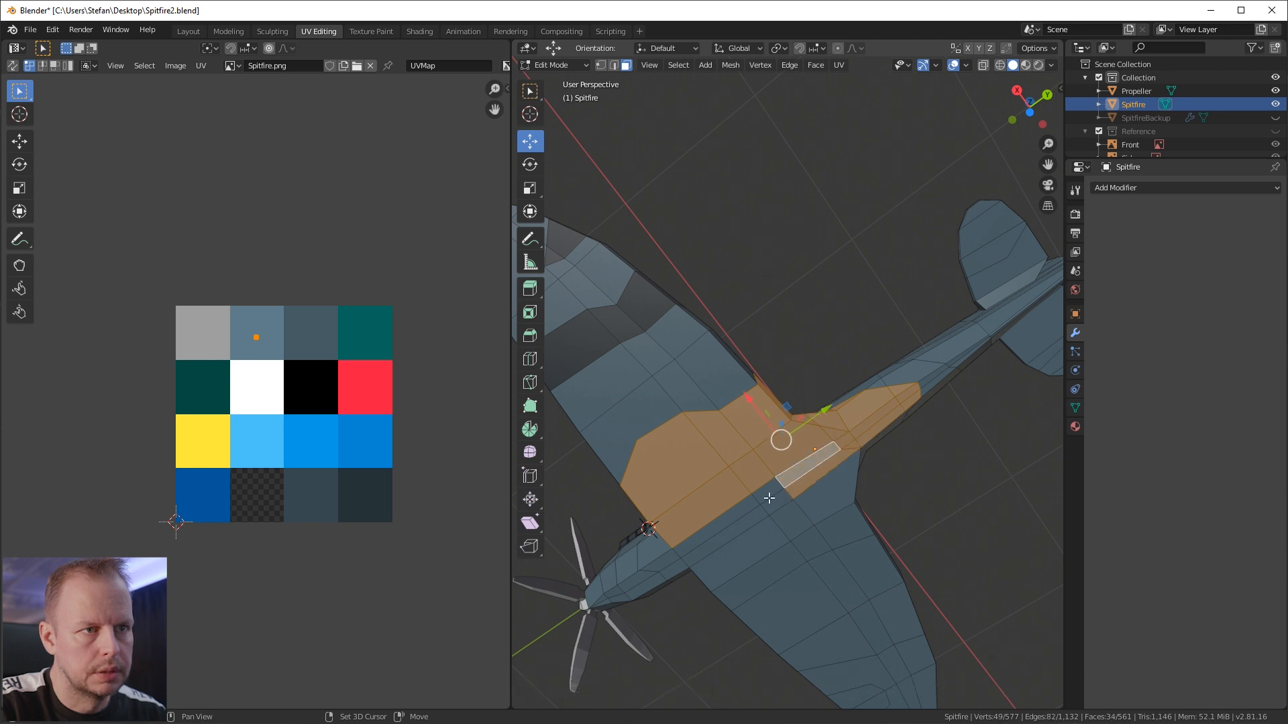
{"action": "left_click", "coordinate": [743, 515], "text": "shift"}
{"action": "left_click", "coordinate": [787, 501], "text": "shift"}
Step: Add the right fuselage side and the faces behind the cockpit, and move all selected UVs onto the darkest slate swatch
{"action": "middle_click_drag", "start_coordinate": [835, 481], "coordinate": [620, 607]}
{"action": "middle_click_drag", "start_coordinate": [783, 459], "coordinate": [786, 430]}
{"action": "left_click", "coordinate": [813, 323], "text": "shift"}
{"action": "left_click", "coordinate": [766, 314], "text": "shift"}
{"action": "left_click", "coordinate": [829, 300], "text": "shift"}
{"action": "left_click", "coordinate": [771, 438], "text": "shift"}
{"action": "left_click", "coordinate": [778, 407], "text": "shift"}
{"action": "left_click", "coordinate": [783, 385], "text": "shift"}
{"action": "middle_click_drag", "start_coordinate": [830, 343], "coordinate": [909, 313]}
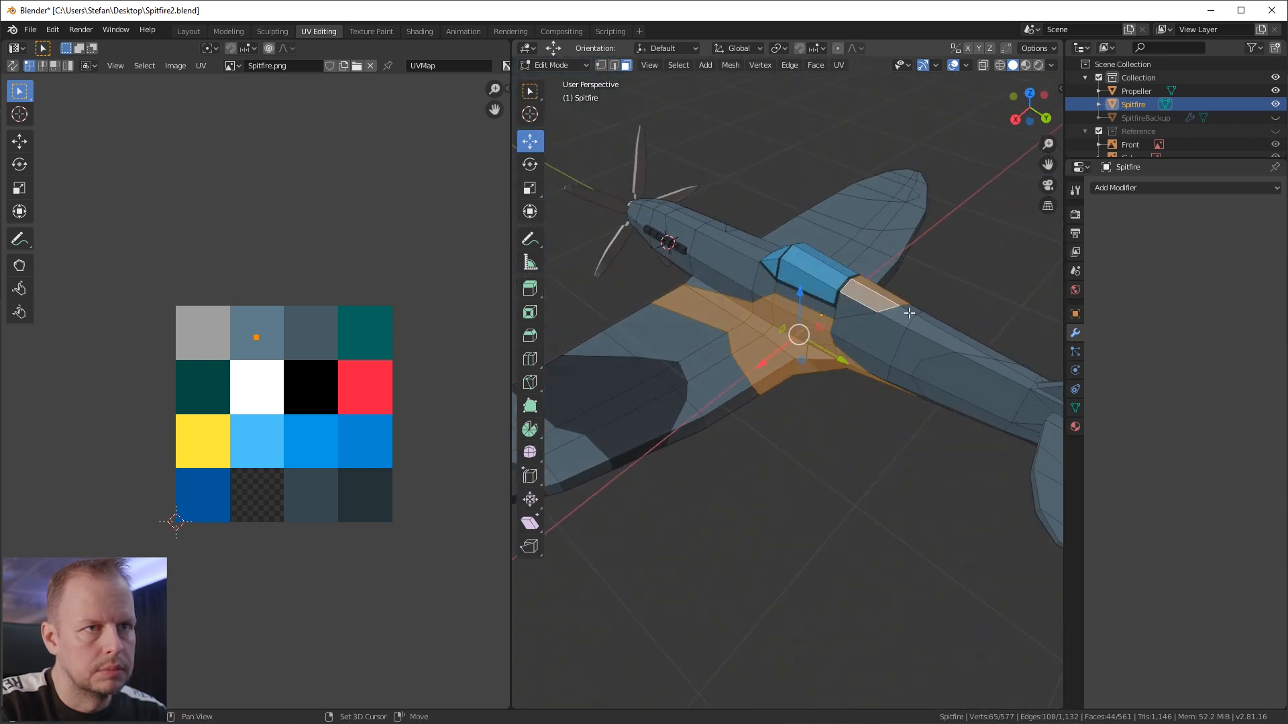
{"action": "middle_click_drag", "start_coordinate": [831, 308], "coordinate": [744, 322]}
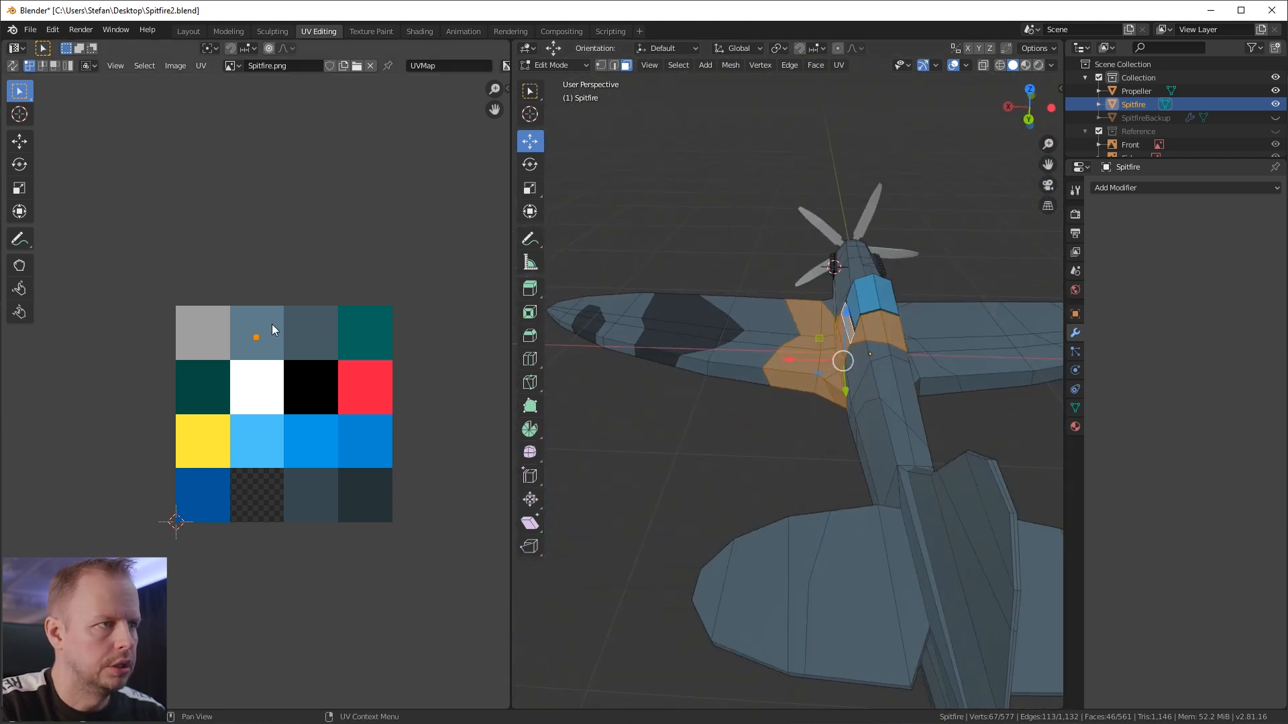
{"action": "key", "text": "g"}
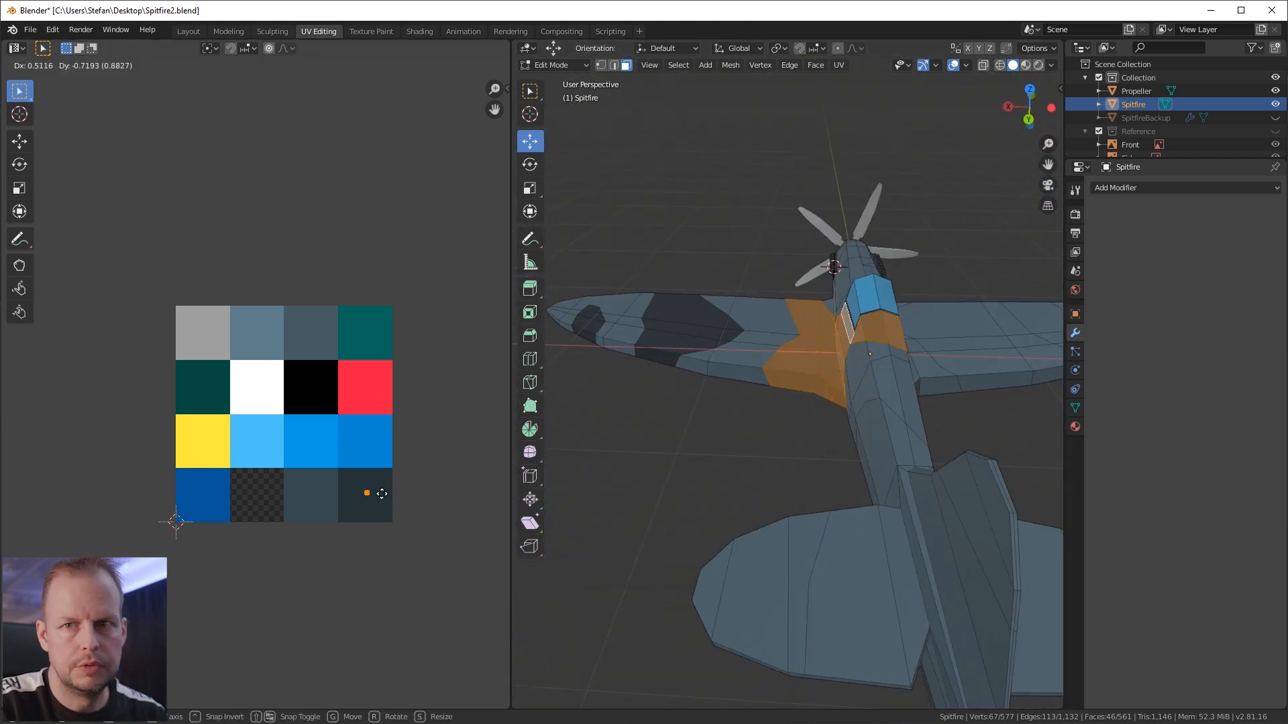
{"action": "left_click", "coordinate": [382, 494]}
Step: Select the patch faces on the left side and underside of the rear fuselage ahead of the tail
{"action": "scroll", "coordinate": [852, 379], "scroll_direction": "down", "scroll_amount": 3}
{"action": "middle_click_drag", "start_coordinate": [852, 379], "coordinate": [955, 374]}
{"action": "scroll", "coordinate": [901, 341], "scroll_direction": "up", "scroll_amount": 5}
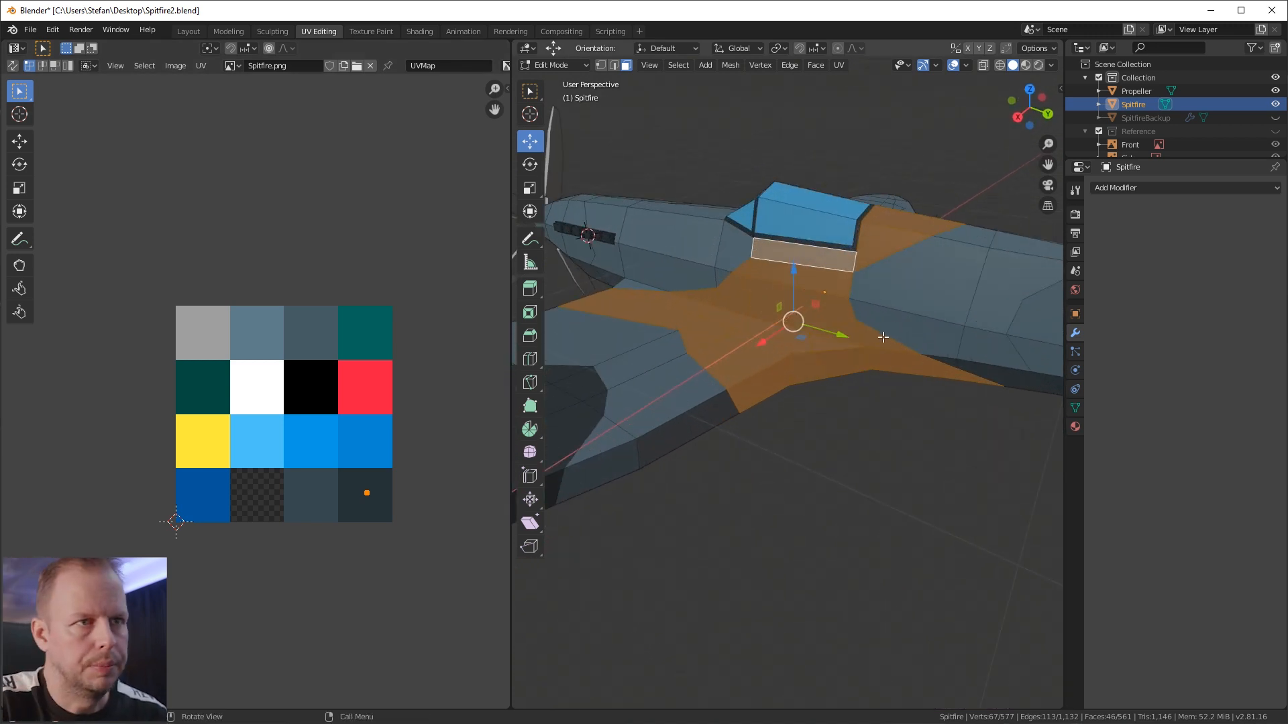
{"action": "scroll", "coordinate": [883, 337], "scroll_direction": "down", "scroll_amount": 3}
{"action": "middle_click_drag", "start_coordinate": [903, 324], "coordinate": [849, 344]}
{"action": "left_click", "coordinate": [793, 389]}
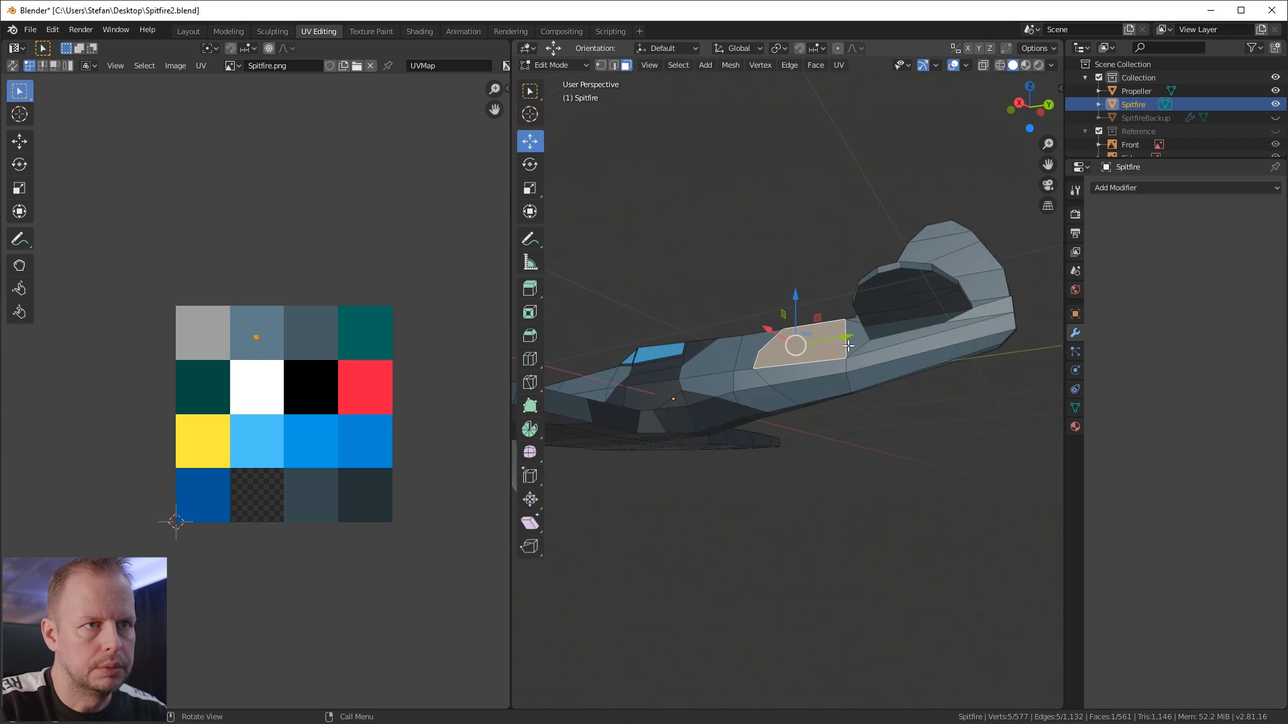
{"action": "left_click", "coordinate": [809, 389], "text": "shift"}
{"action": "left_click", "coordinate": [765, 377], "text": "shift"}
{"action": "middle_click_drag", "start_coordinate": [764, 376], "coordinate": [725, 398]}
Step: Add the rear fuselage patch faces on the right side and top, and move the UVs onto the darkest slate swatch
{"action": "left_click", "coordinate": [739, 399], "text": "shift"}
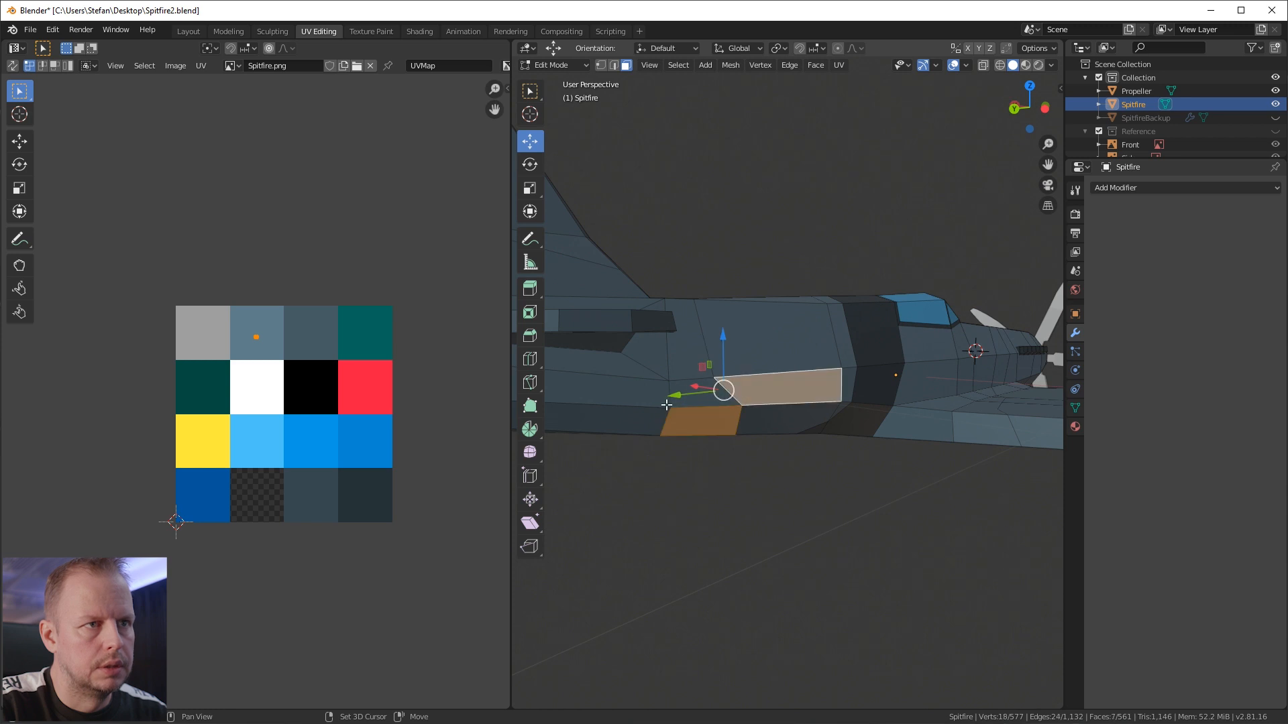
{"action": "left_click", "coordinate": [713, 403], "text": "shift"}
{"action": "left_click", "coordinate": [684, 331], "text": "shift"}
{"action": "middle_click_drag", "start_coordinate": [684, 332], "coordinate": [768, 412]}
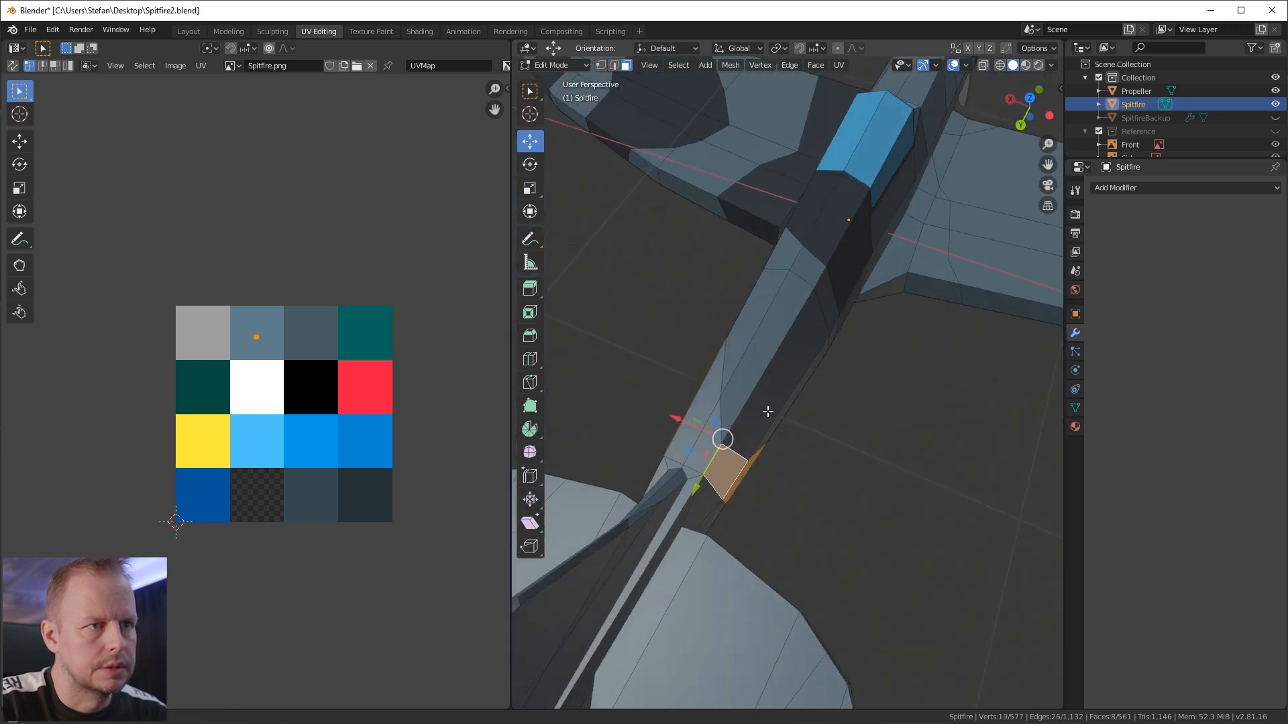
{"action": "left_click", "coordinate": [694, 444], "text": "shift"}
{"action": "middle_click_drag", "start_coordinate": [726, 446], "coordinate": [843, 367]}
{"action": "left_click", "coordinate": [685, 467], "text": "shift"}
{"action": "scroll", "coordinate": [842, 368], "scroll_direction": "down", "scroll_amount": 5}
{"action": "key", "text": "g"}
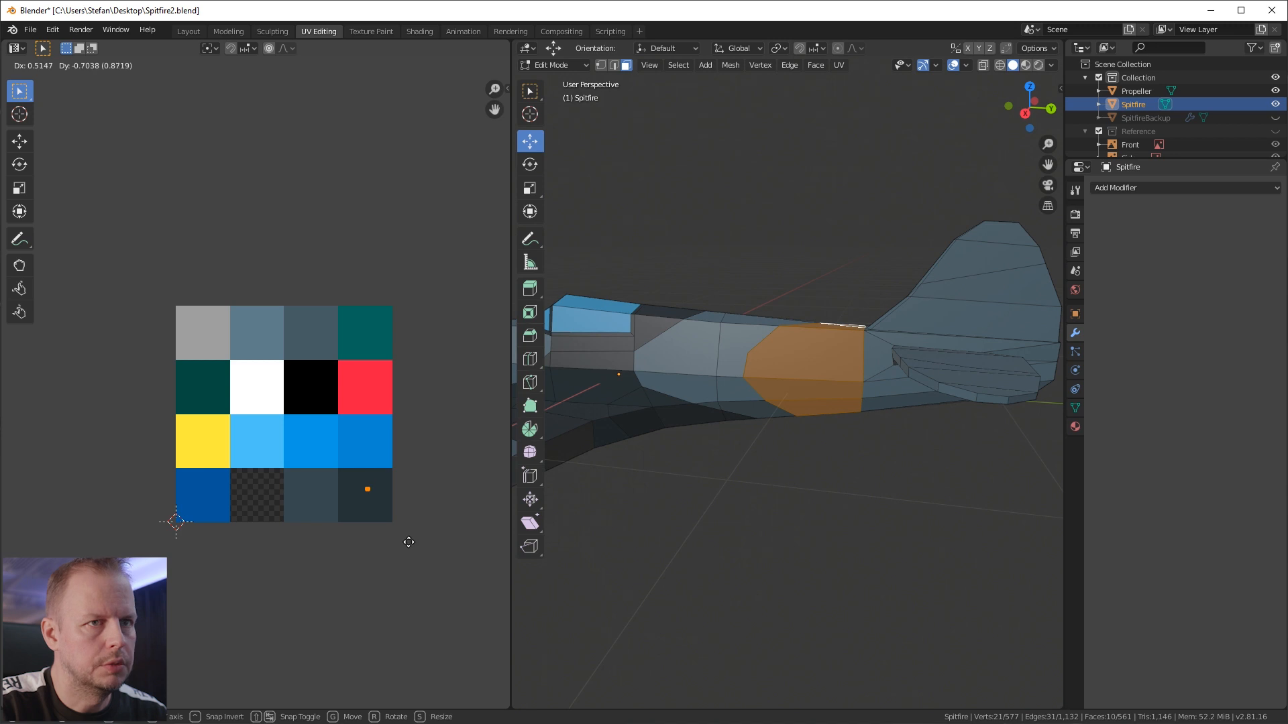
{"action": "left_click", "coordinate": [409, 543]}
Step: Select the patch faces covering the upper tail fin by growing the selection, and move their UVs onto the darkest slate swatch
{"action": "middle_click_drag", "start_coordinate": [872, 375], "coordinate": [778, 454]}
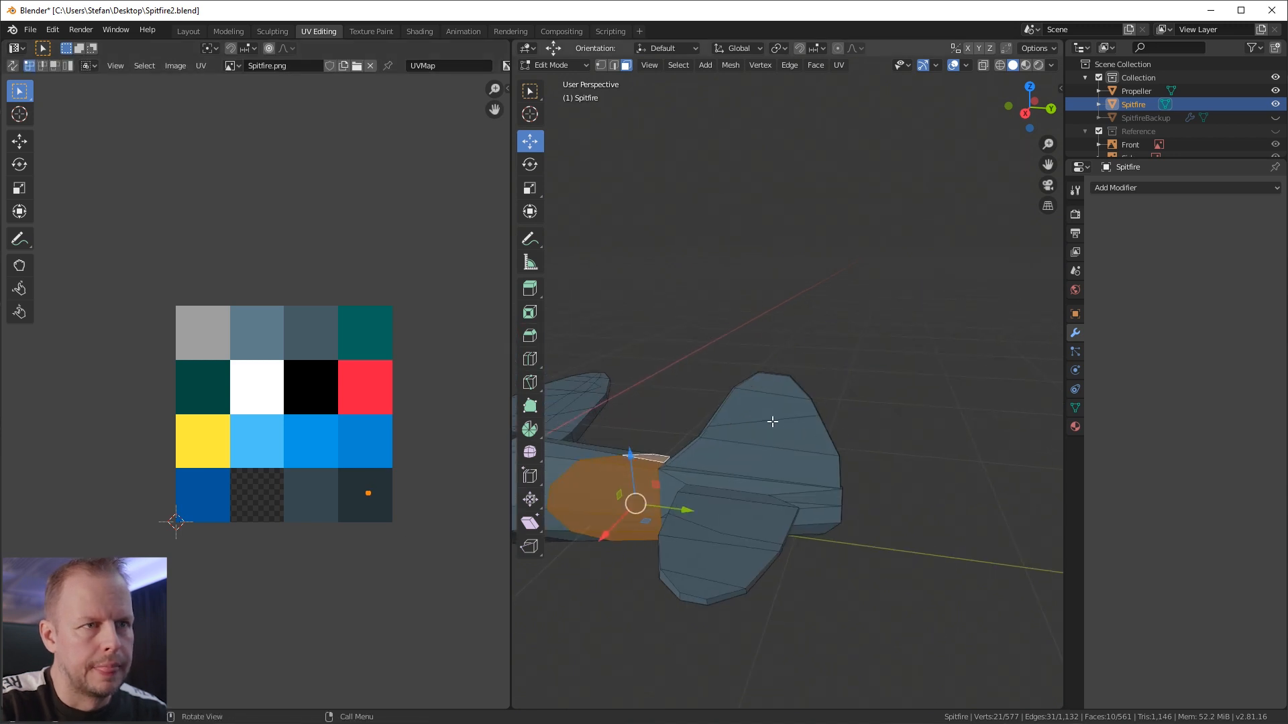
{"action": "left_click", "coordinate": [786, 379]}
{"action": "middle_click_drag", "start_coordinate": [786, 379], "coordinate": [827, 475]}
{"action": "left_click", "coordinate": [826, 475]}
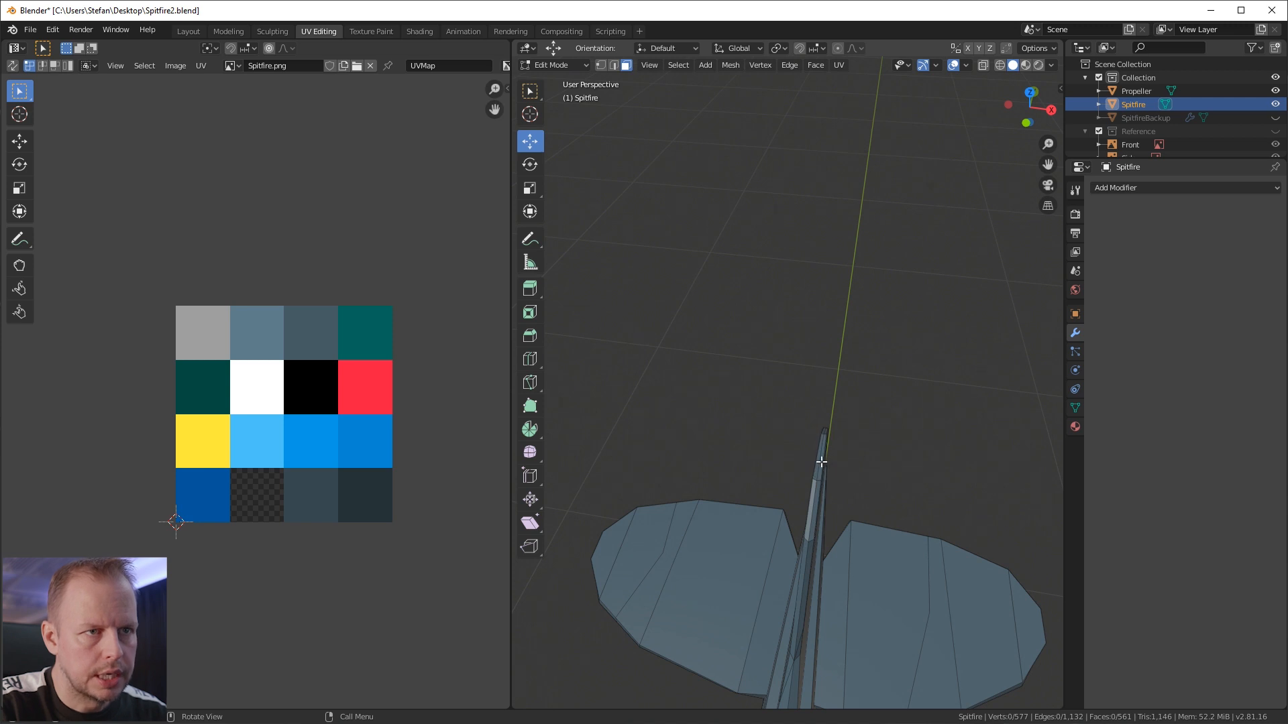
{"action": "key", "text": "ctrl+KP_Add"}
{"action": "middle_click_drag", "start_coordinate": [845, 457], "coordinate": [964, 407]}
{"action": "key", "text": "ctrl+KP_Add"}
{"action": "key", "text": "g"}
{"action": "left_click", "coordinate": [374, 506]}
Step: Select the outer patch faces on the right tailplane's top, edges and underside, and move their UVs onto the darkest slate swatch
{"action": "scroll", "coordinate": [736, 520], "scroll_direction": "down", "scroll_amount": 4}
{"action": "middle_click_drag", "start_coordinate": [736, 519], "coordinate": [849, 561]}
{"action": "scroll", "coordinate": [849, 561], "scroll_direction": "up", "scroll_amount": 3}
{"action": "scroll", "coordinate": [847, 624], "scroll_direction": "down", "scroll_amount": 1}
{"action": "left_click", "coordinate": [824, 632]}
{"action": "middle_click_drag", "start_coordinate": [850, 639], "coordinate": [879, 515]}
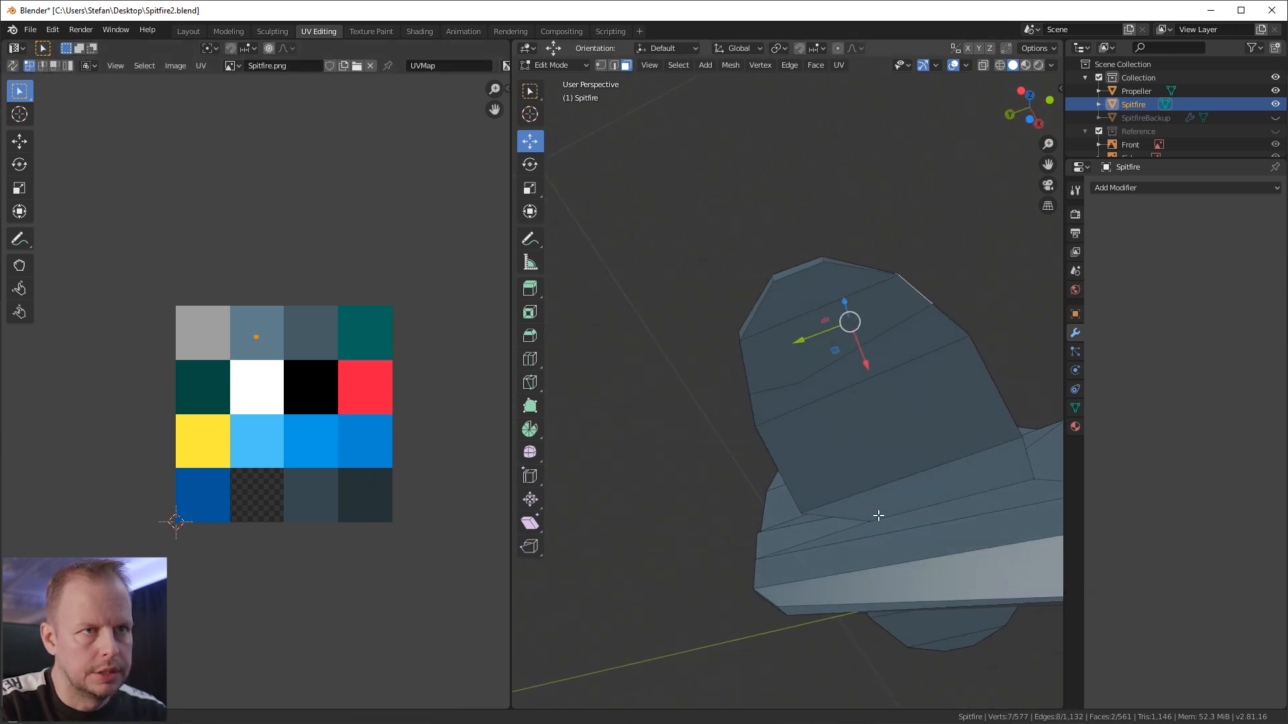
{"action": "left_click", "coordinate": [871, 314], "text": "shift"}
{"action": "middle_click_drag", "start_coordinate": [870, 314], "coordinate": [868, 522]}
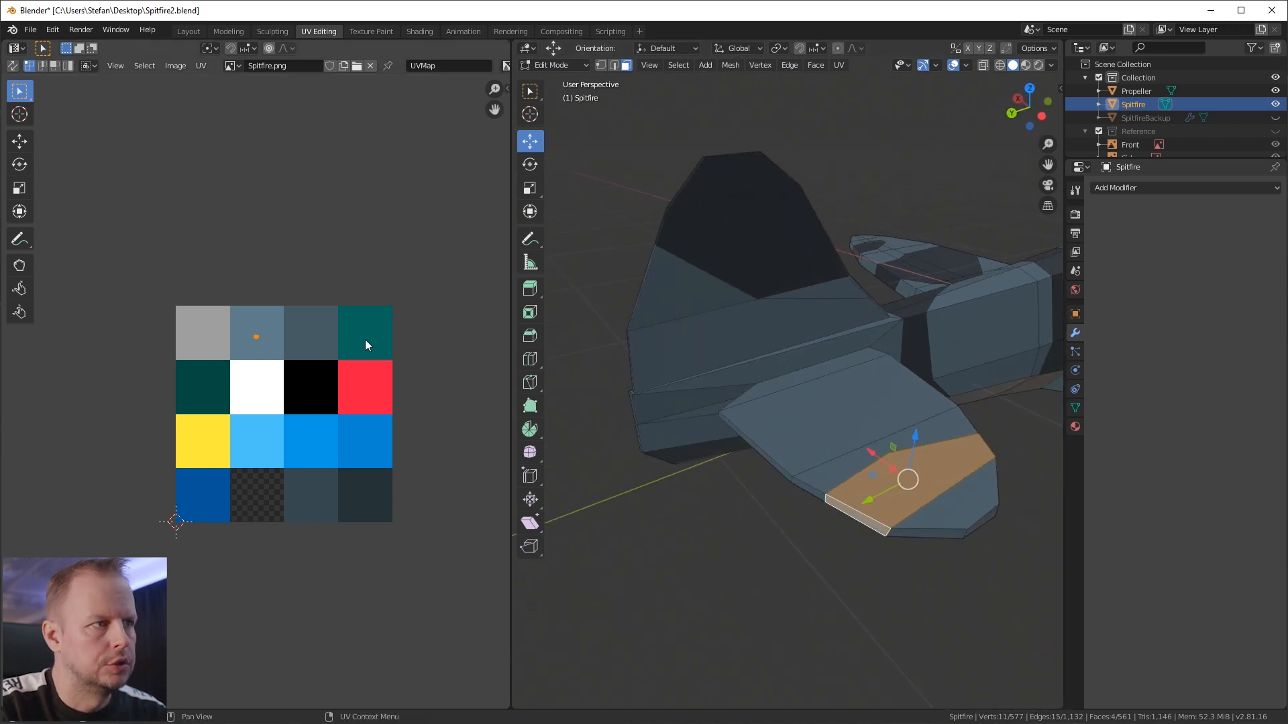
{"action": "key", "text": "g"}
{"action": "left_click", "coordinate": [458, 489]}
Step: Select the inboard patch faces of the left tailplane and move their UVs onto the darkest slate swatch
{"action": "middle_click_drag", "start_coordinate": [839, 442], "coordinate": [799, 434]}
{"action": "left_click", "coordinate": [720, 521]}
{"action": "middle_click_drag", "start_coordinate": [721, 521], "coordinate": [754, 319]}
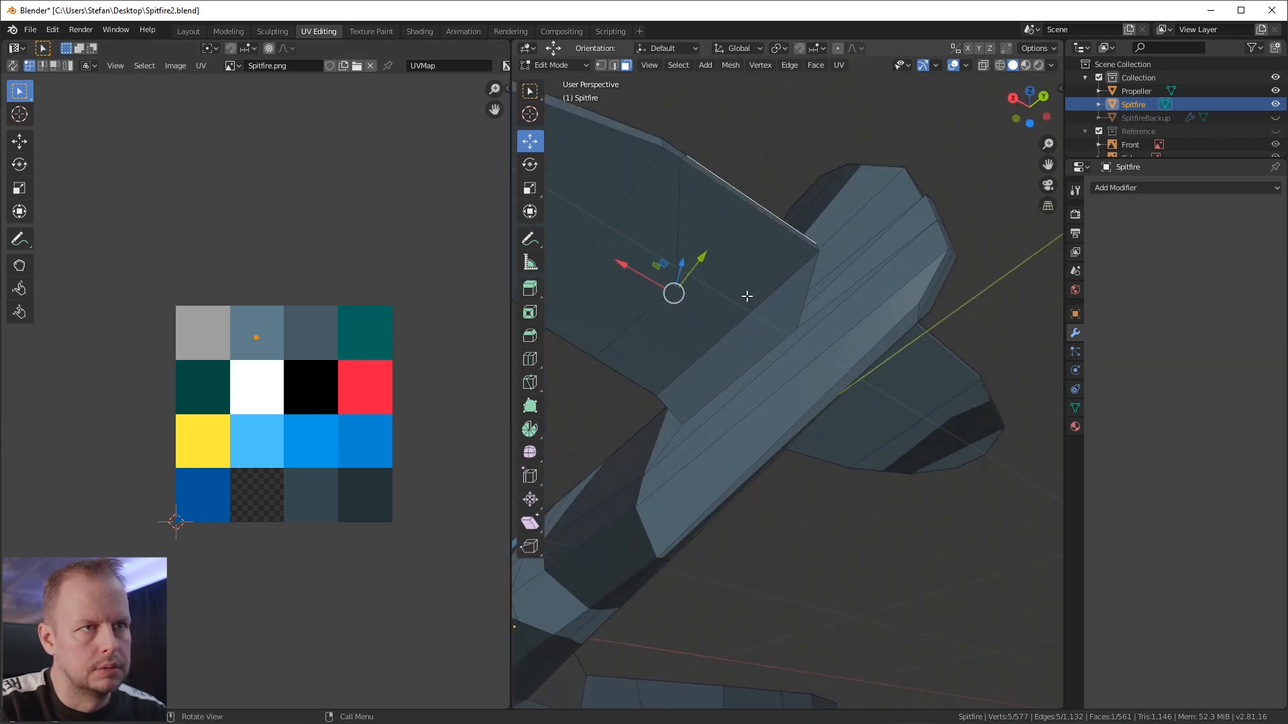
{"action": "left_click", "coordinate": [741, 251], "text": "shift"}
{"action": "middle_click_drag", "start_coordinate": [742, 251], "coordinate": [785, 463]}
{"action": "key", "text": "g"}
{"action": "left_click", "coordinate": [422, 529]}
{"action": "scroll", "coordinate": [819, 463], "scroll_direction": "down", "scroll_amount": 4}
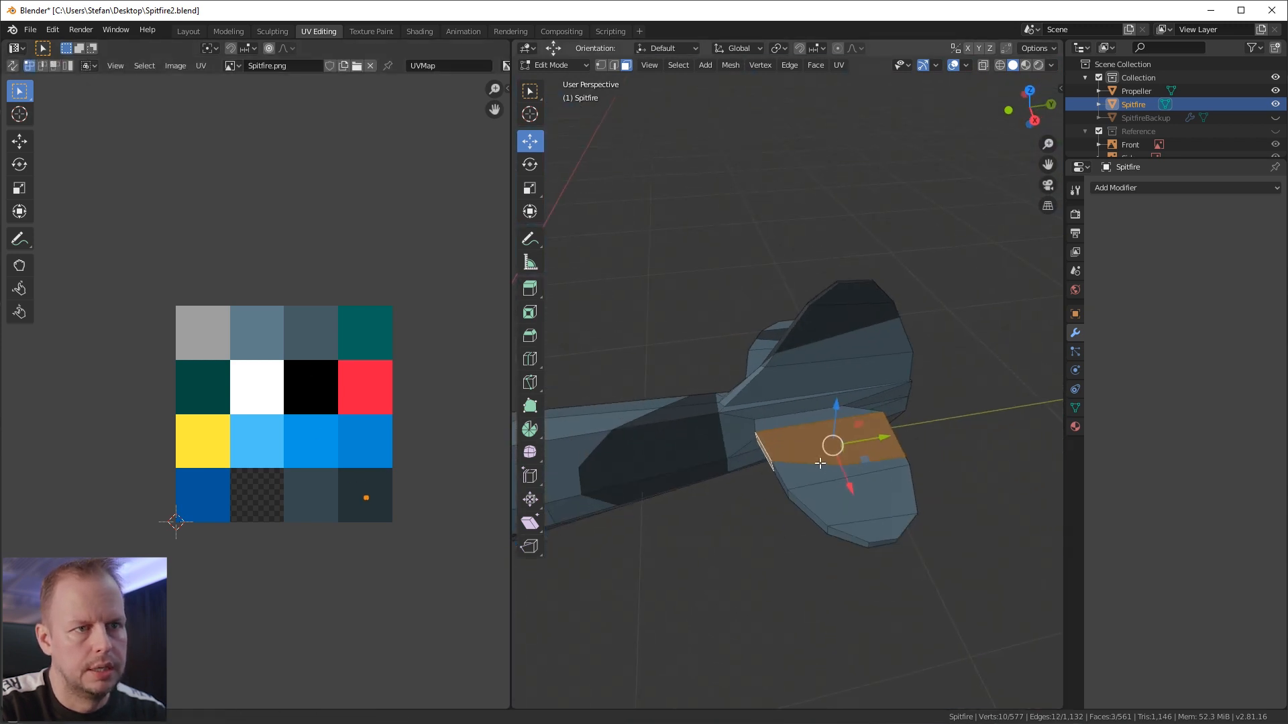
Step: Select the patch faces near the right wing tip on top, rim and underside, and move their UVs onto the darkest slate swatch
{"action": "left_click", "coordinate": [925, 520]}
{"action": "middle_click_drag", "start_coordinate": [925, 520], "coordinate": [846, 463]}
{"action": "scroll", "coordinate": [845, 463], "scroll_direction": "down", "scroll_amount": 8}
{"action": "scroll", "coordinate": [836, 607], "scroll_direction": "up", "scroll_amount": 5}
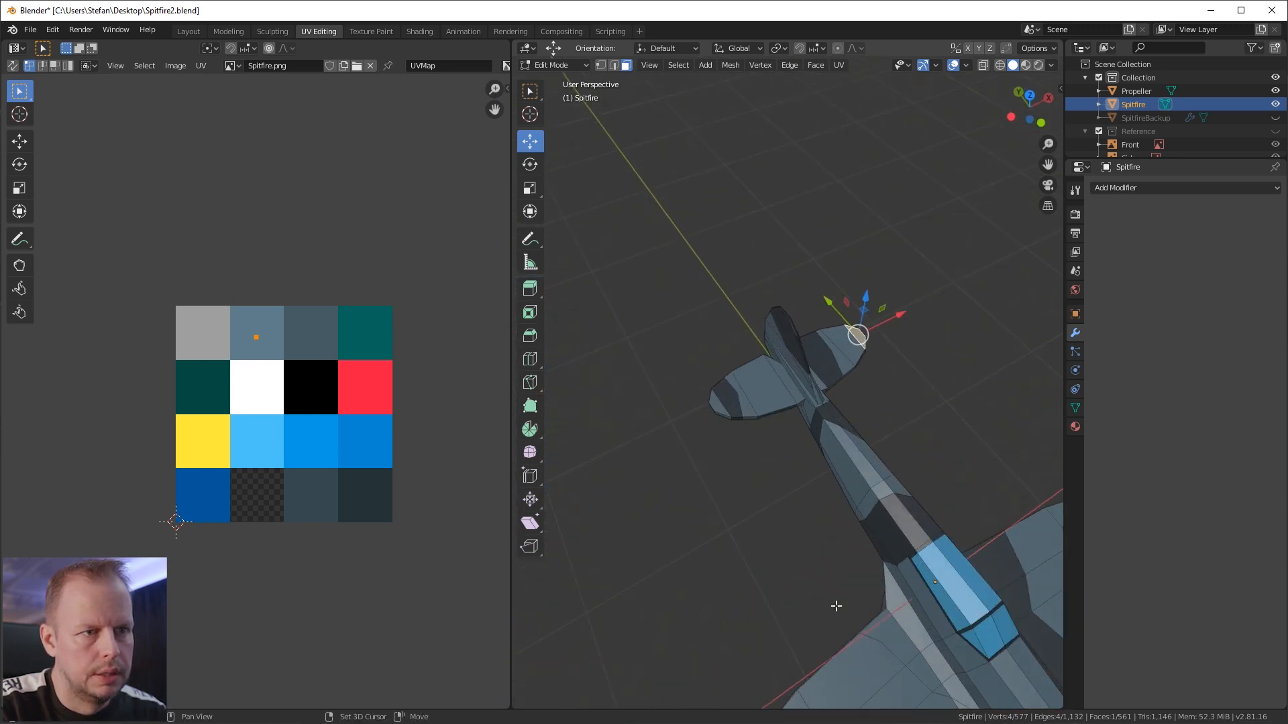
{"action": "middle_click_drag", "start_coordinate": [836, 606], "coordinate": [805, 366]}
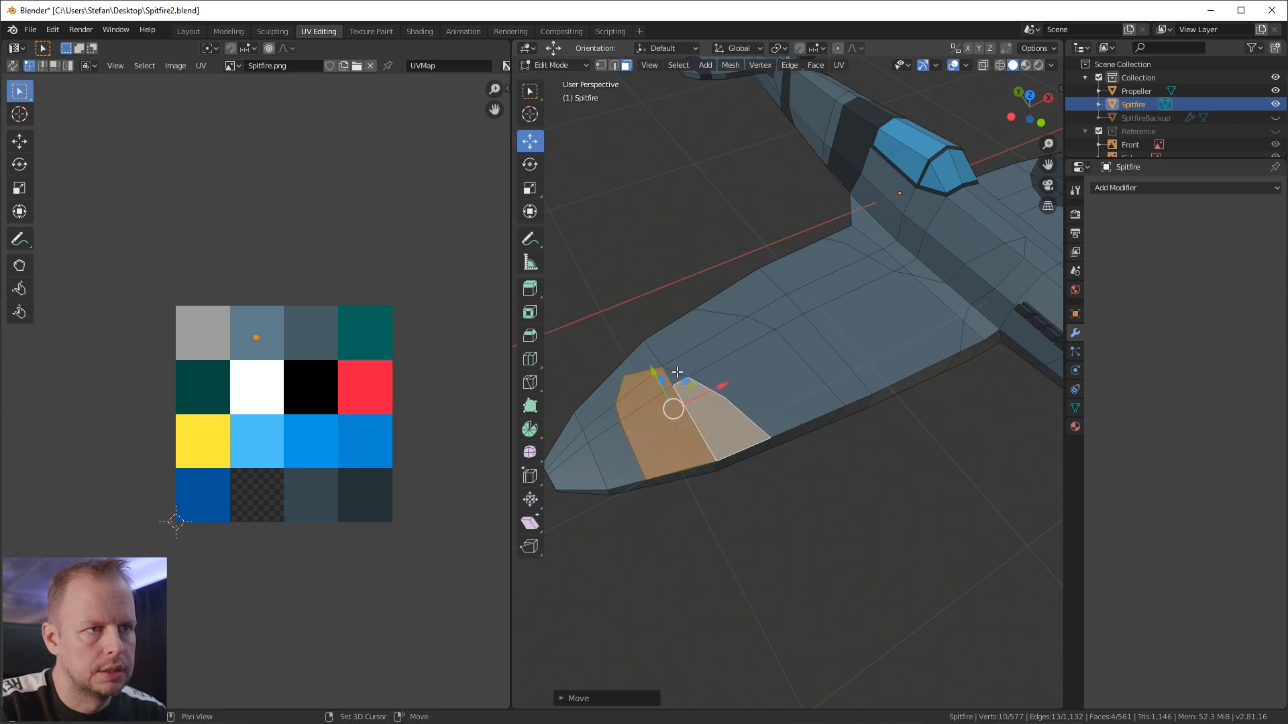
{"action": "middle_click_drag", "start_coordinate": [758, 504], "coordinate": [713, 288]}
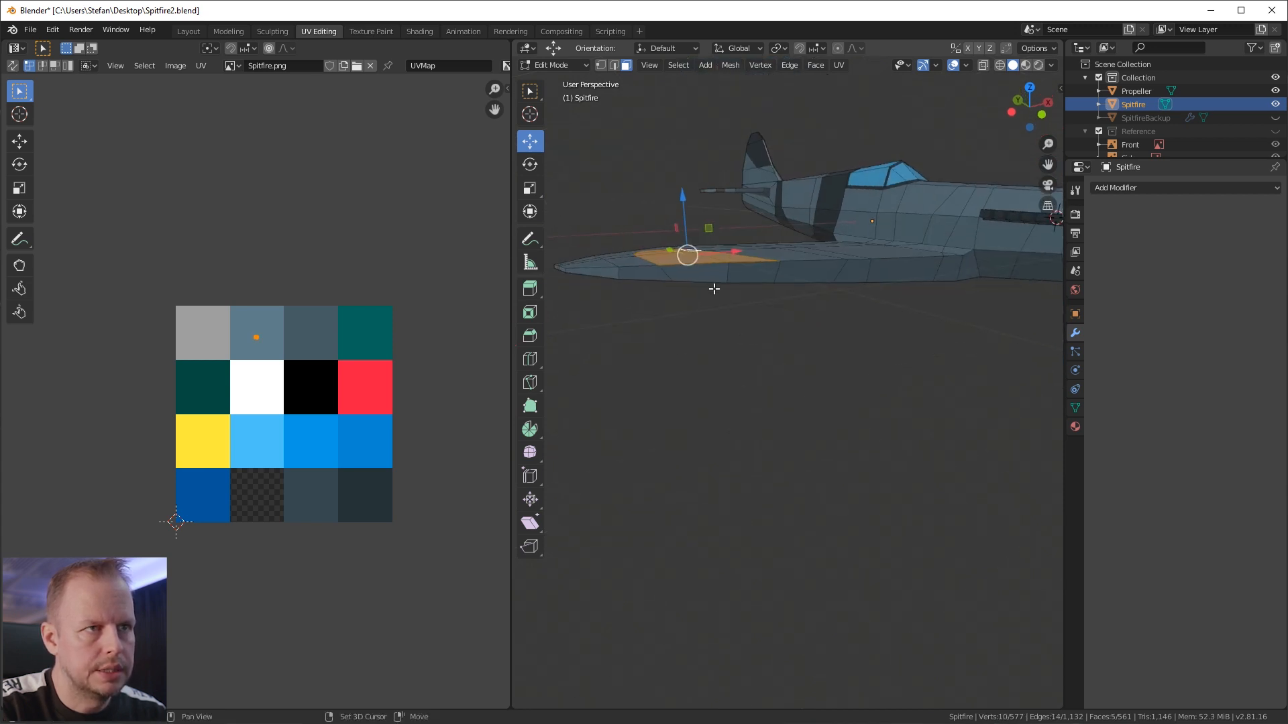
{"action": "left_click", "coordinate": [754, 274], "text": "shift"}
{"action": "middle_click_drag", "start_coordinate": [814, 316], "coordinate": [835, 603]}
{"action": "scroll", "coordinate": [771, 242], "scroll_direction": "up", "scroll_amount": 3}
{"action": "left_click", "coordinate": [775, 382], "text": "shift"}
{"action": "left_click", "coordinate": [666, 373], "text": "shift"}
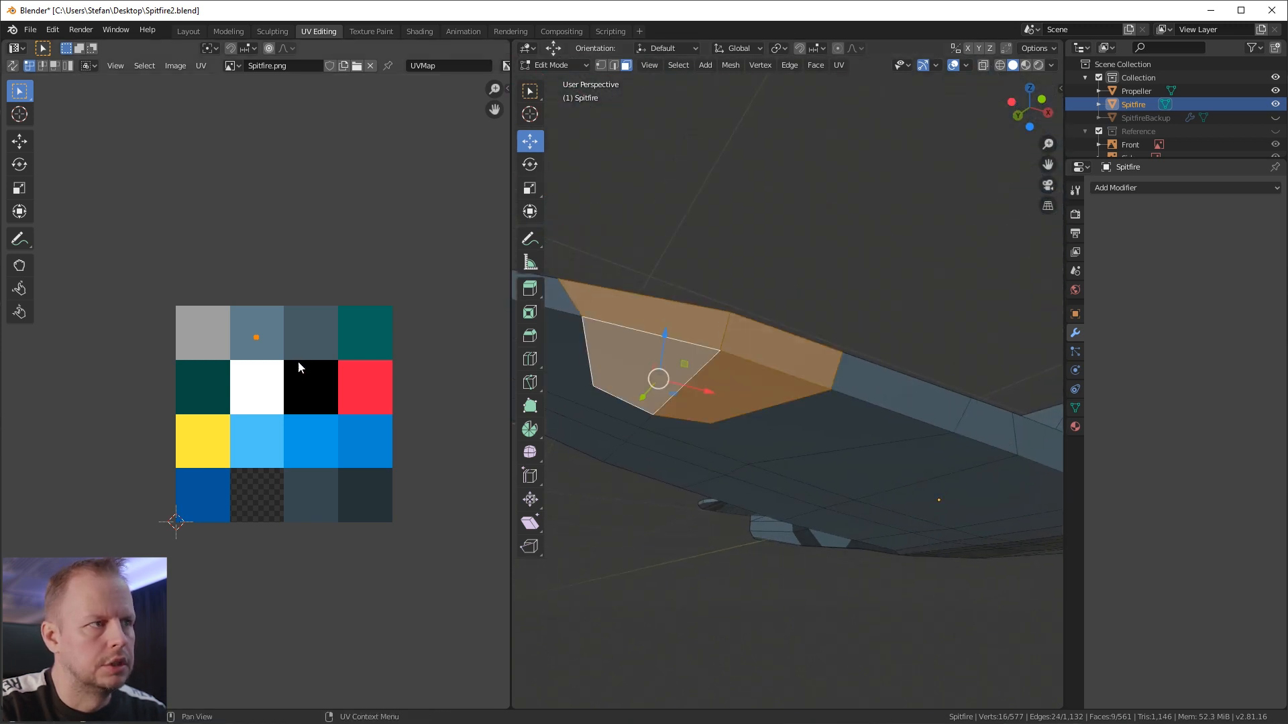
{"action": "key", "text": "g"}
{"action": "left_click", "coordinate": [405, 519]}
Step: Select the patch faces on top of the inner right wing and up the adjoining fuselage side
{"action": "middle_click_drag", "start_coordinate": [815, 388], "coordinate": [853, 412]}
{"action": "left_click", "coordinate": [836, 388]}
{"action": "left_click", "coordinate": [815, 363], "text": "shift"}
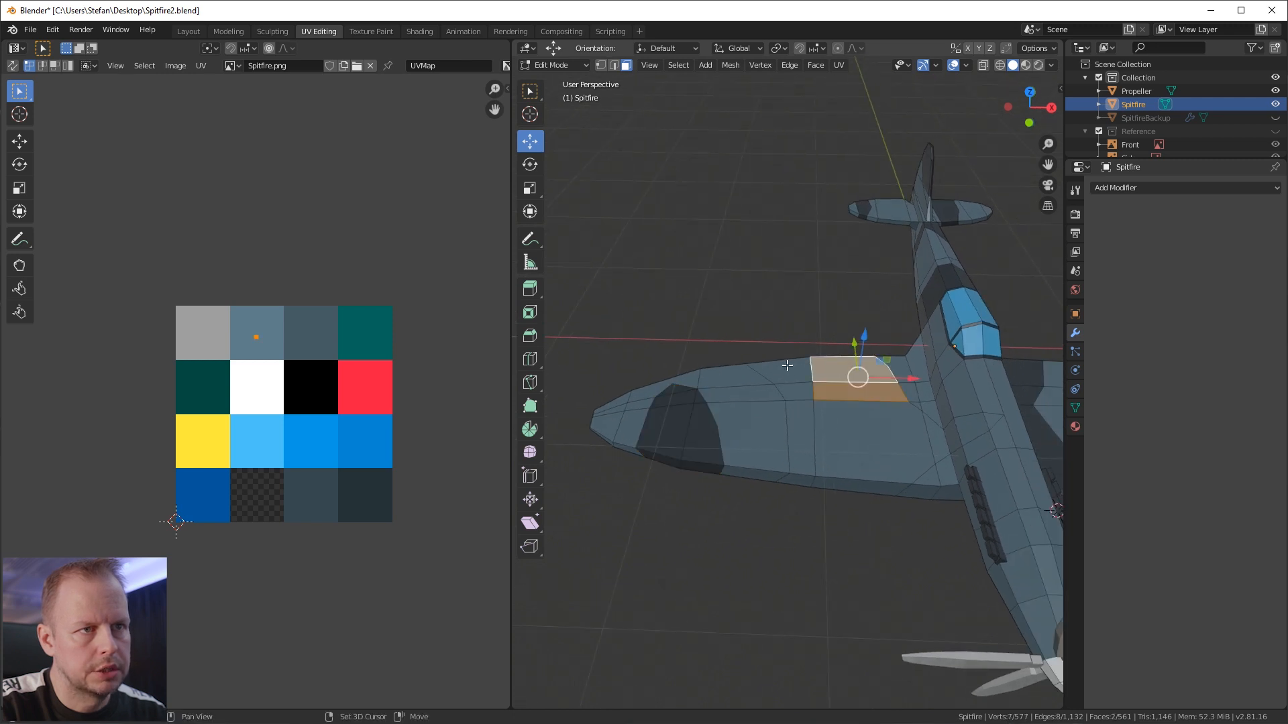
{"action": "left_click", "coordinate": [787, 366], "text": "shift"}
{"action": "left_click", "coordinate": [799, 392], "text": "shift"}
{"action": "left_click", "coordinate": [799, 427], "text": "shift"}
{"action": "left_click", "coordinate": [894, 447], "text": "shift"}
{"action": "left_click", "coordinate": [943, 448], "text": "shift"}
{"action": "left_click", "coordinate": [972, 436], "text": "shift"}
{"action": "left_click", "coordinate": [989, 425], "text": "shift"}
{"action": "left_click", "coordinate": [952, 443], "text": "shift"}
{"action": "middle_click_drag", "start_coordinate": [952, 442], "coordinate": [916, 469]}
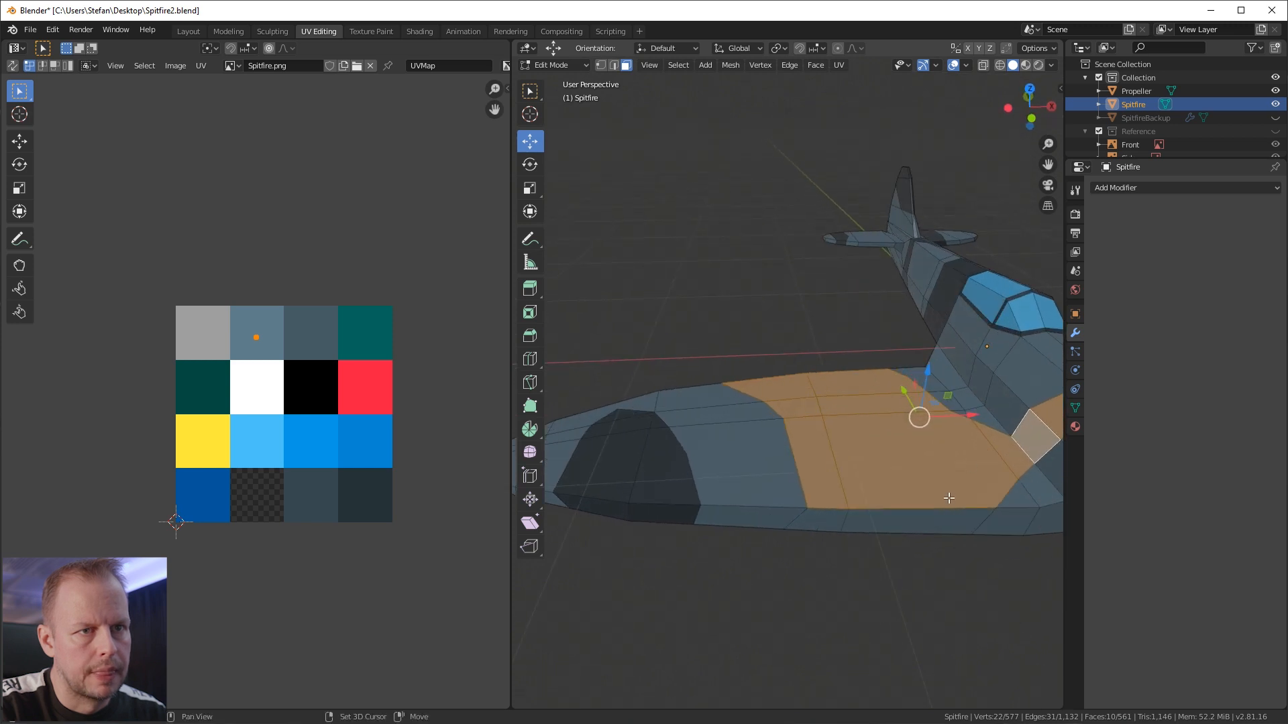
Step: Add the inner right wing's leading-edge rim and underside patch faces to the selection
{"action": "left_click", "coordinate": [915, 522], "text": "shift"}
{"action": "middle_click_drag", "start_coordinate": [807, 528], "coordinate": [828, 356]}
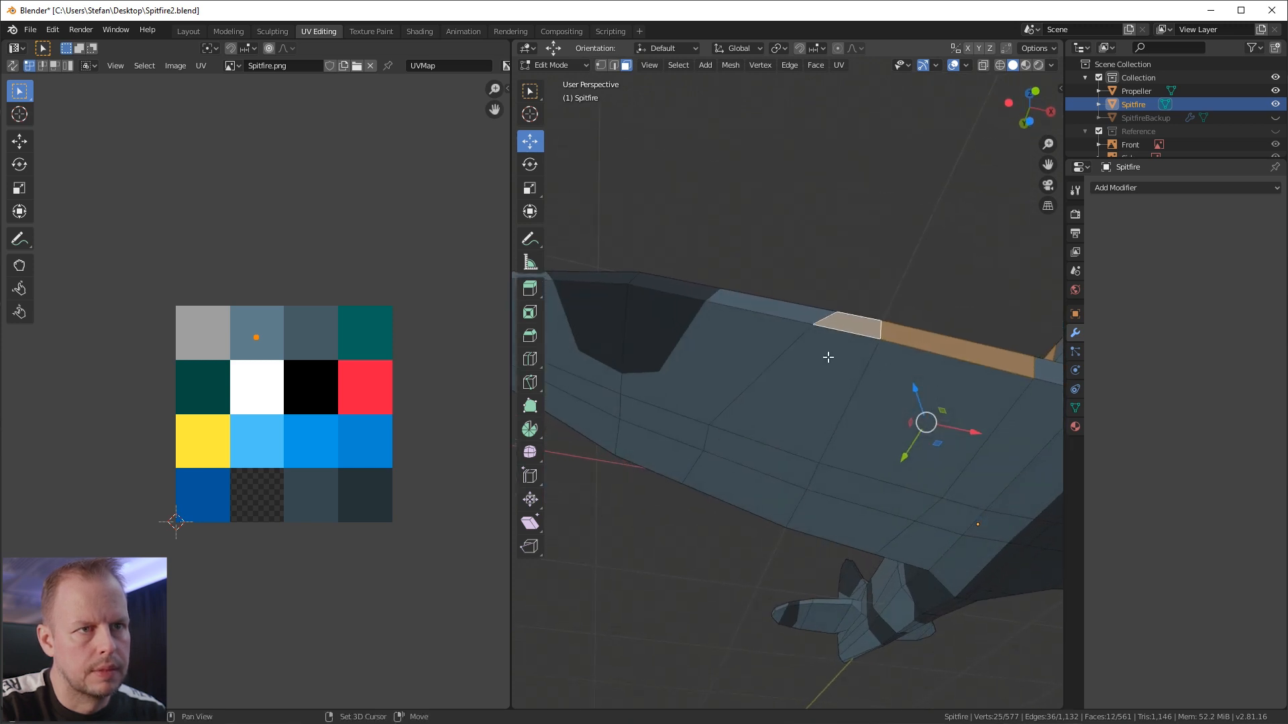
{"action": "left_click", "coordinate": [771, 403], "text": "shift"}
{"action": "left_click", "coordinate": [847, 332], "text": "shift"}
{"action": "left_click", "coordinate": [858, 461], "text": "shift"}
{"action": "left_click", "coordinate": [793, 471], "text": "shift"}
{"action": "left_click", "coordinate": [762, 453], "text": "shift"}
{"action": "left_click", "coordinate": [738, 489], "text": "shift"}
{"action": "left_click", "coordinate": [839, 515], "text": "shift"}
Step: Add the inner right wing's trailing-edge rim faces and move the whole patch's UVs onto the darkest slate swatch
{"action": "middle_click_drag", "start_coordinate": [838, 515], "coordinate": [690, 475]}
{"action": "left_click", "coordinate": [690, 475], "text": "shift"}
{"action": "left_click", "coordinate": [781, 477], "text": "shift"}
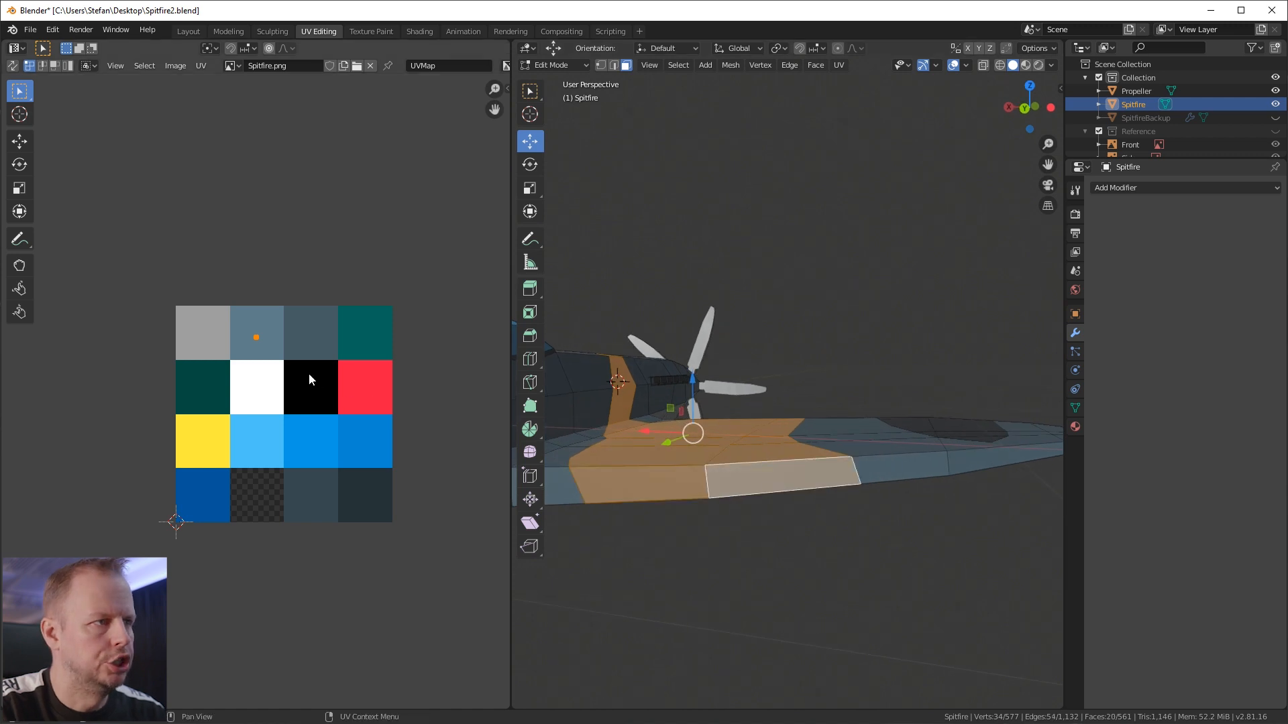
{"action": "key", "text": "g"}
{"action": "left_click", "coordinate": [416, 530]}
Step: Select the nose band's patch faces along the fuselage sides and underside around the exhaust stacks
{"action": "middle_click_drag", "start_coordinate": [776, 494], "coordinate": [738, 463]}
{"action": "left_click", "coordinate": [681, 455]}
{"action": "middle_click_drag", "start_coordinate": [681, 499], "coordinate": [719, 371]}
{"action": "left_click", "coordinate": [727, 432], "text": "shift"}
{"action": "left_click", "coordinate": [734, 447], "text": "shift"}
{"action": "mouse_move", "coordinate": [771, 449]}
{"action": "middle_mouse_down"}
{"action": "mouse_move", "coordinate": [745, 429]}
{"action": "mouse_move", "coordinate": [765, 445]}
{"action": "middle_mouse_up"}
{"action": "left_click", "coordinate": [819, 437], "text": "shift"}
{"action": "left_click", "coordinate": [815, 386], "text": "shift"}
{"action": "left_click", "coordinate": [835, 292], "text": "shift"}
Step: Add the nose band's top faces, move the band's UVs onto the darkest slate swatch, and deselect everything
{"action": "middle_click_drag", "start_coordinate": [835, 291], "coordinate": [852, 420]}
{"action": "left_click", "coordinate": [833, 430], "text": "shift"}
{"action": "left_click", "coordinate": [848, 397], "text": "shift"}
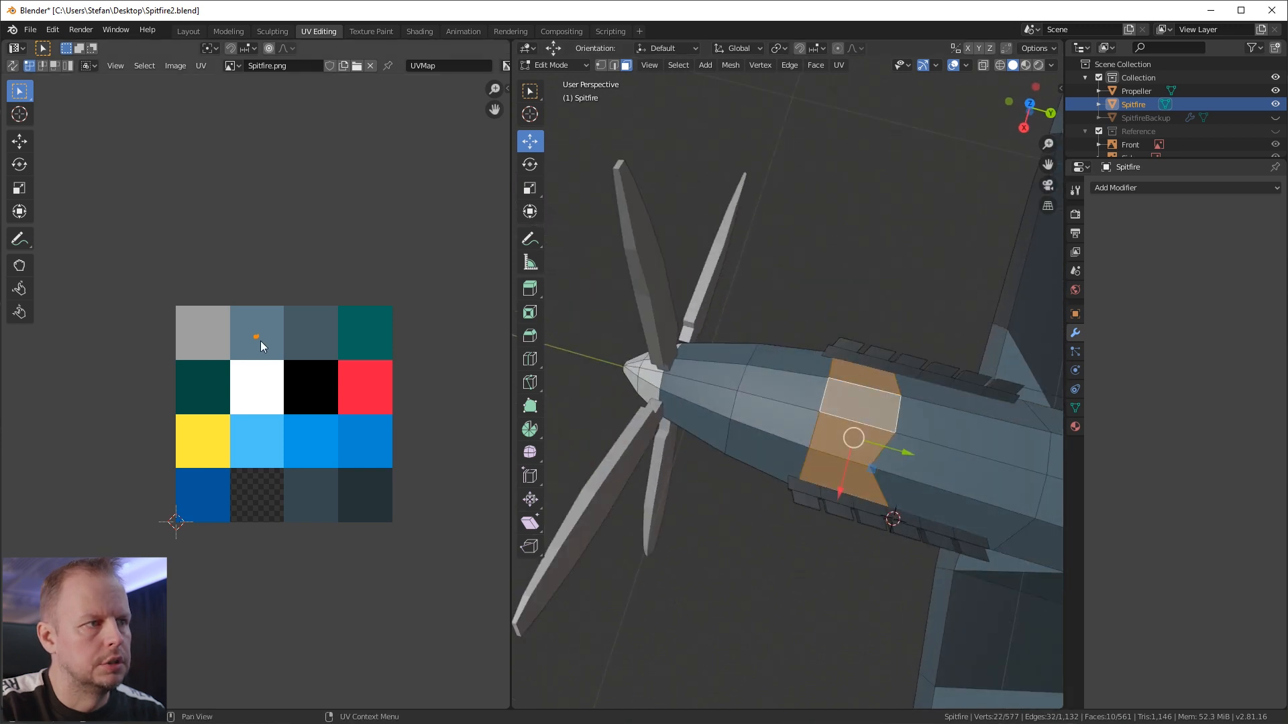
{"action": "key", "text": "g"}
{"action": "left_click", "coordinate": [371, 497]}
{"action": "key", "text": "alt+a"}
Step: Look over the finished camouflage from both sides and save the Spitfire2.blend file
{"action": "scroll", "coordinate": [755, 471], "scroll_direction": "down", "scroll_amount": 10}
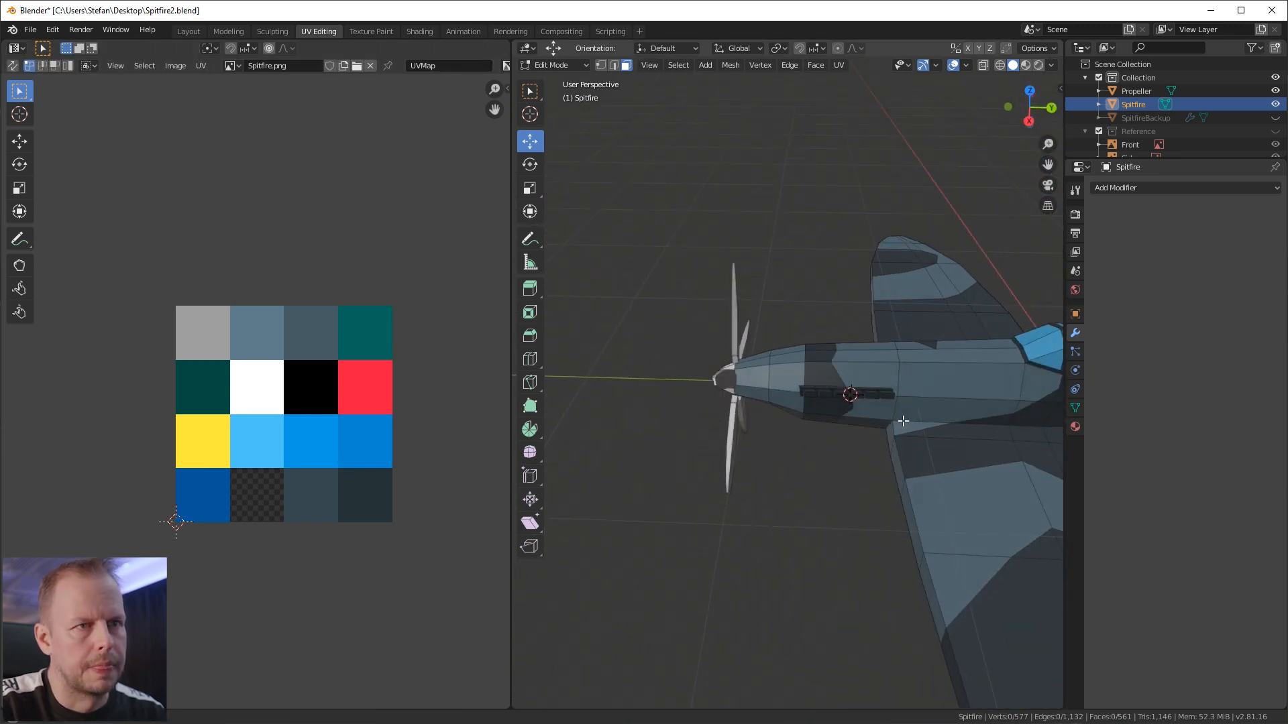
{"action": "middle_click_drag", "start_coordinate": [894, 420], "coordinate": [356, 320]}
{"action": "scroll", "coordinate": [966, 416], "scroll_direction": "up", "scroll_amount": 4}
{"action": "key", "text": "ctrl+s"}
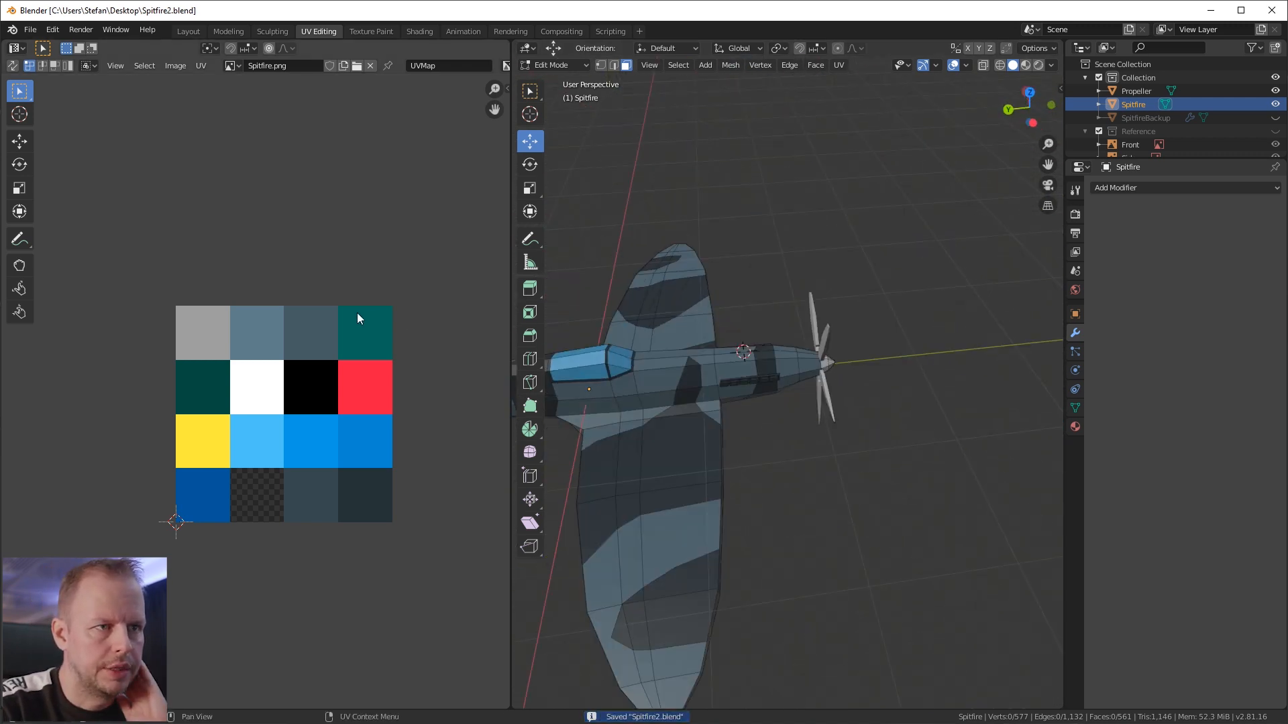
Step: Leave Edit Mode on the Spitfire body and select the propeller object
{"action": "scroll", "coordinate": [356, 319], "scroll_direction": "down", "scroll_amount": 4}
{"action": "scroll", "coordinate": [800, 389], "scroll_direction": "down", "scroll_amount": 5}
{"action": "middle_click_drag", "start_coordinate": [785, 386], "coordinate": [811, 397]}
{"action": "scroll", "coordinate": [791, 369], "scroll_direction": "up", "scroll_amount": 6}
{"action": "scroll", "coordinate": [791, 349], "scroll_direction": "down", "scroll_amount": 2}
{"action": "scroll", "coordinate": [811, 397], "scroll_direction": "up", "scroll_amount": 2}
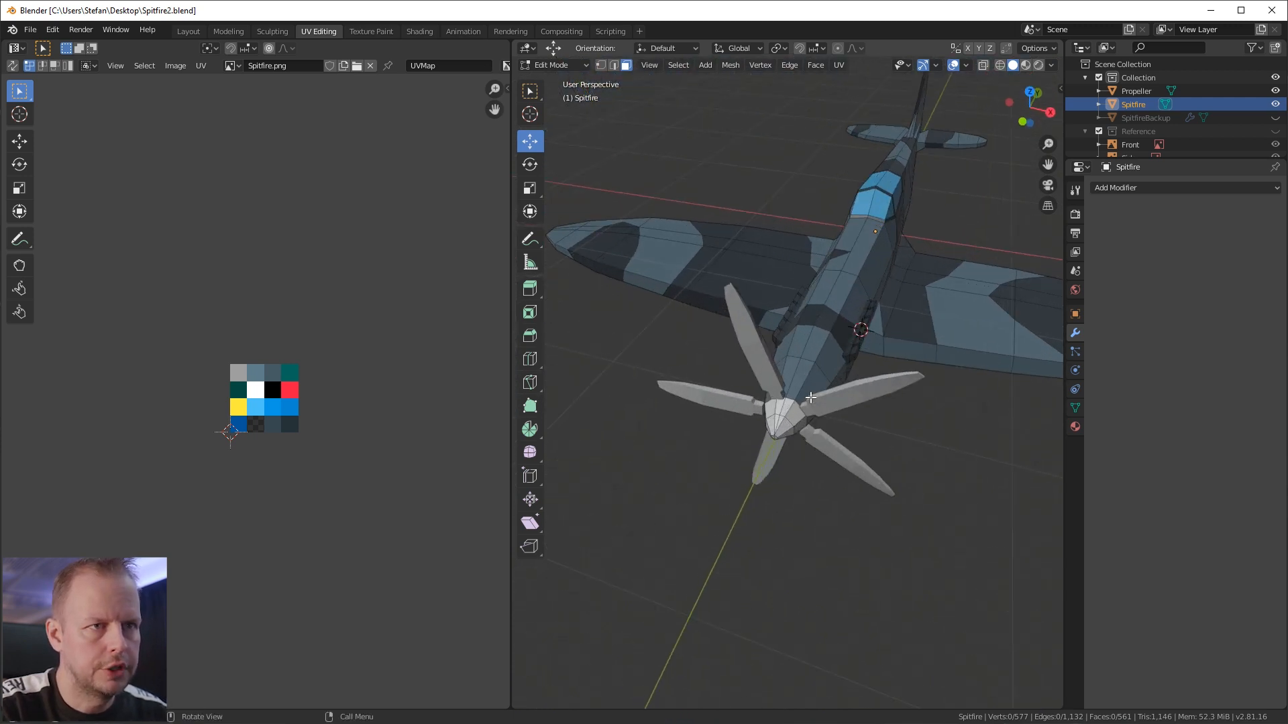
{"action": "key", "text": "Tab"}
{"action": "left_click", "coordinate": [843, 394]}
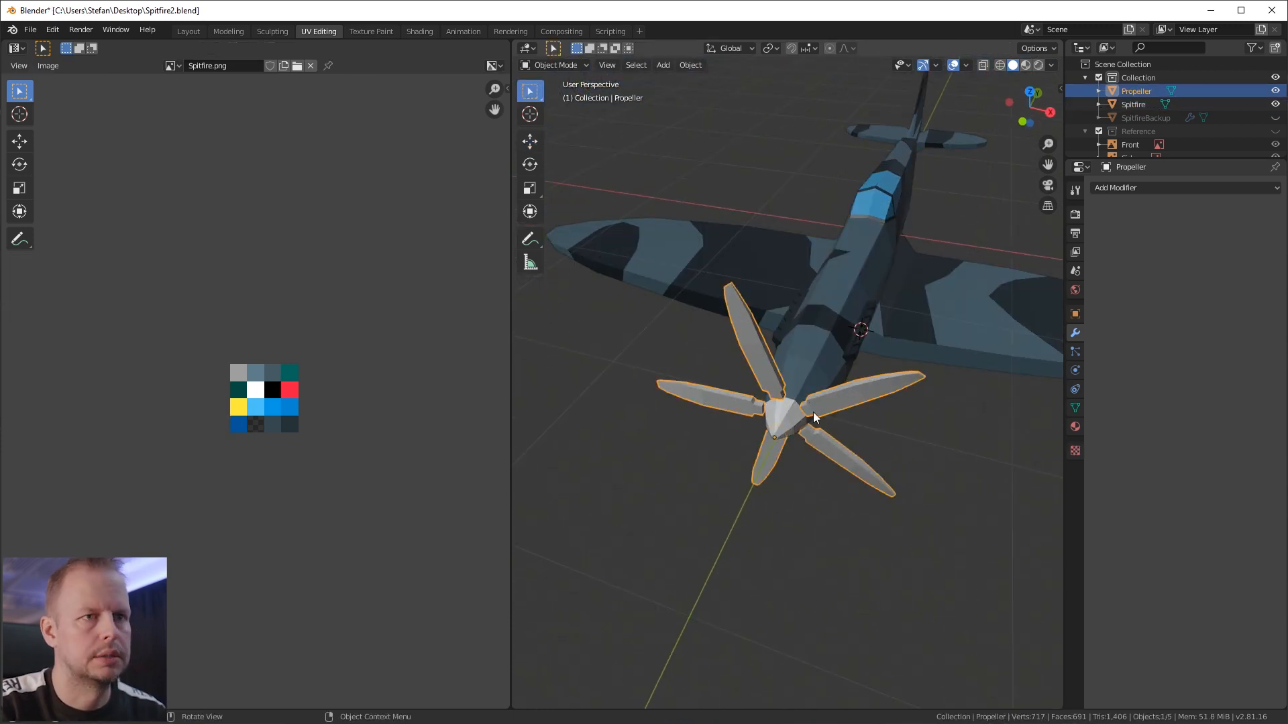
Step: Assign the existing Material with the Spitfire.png texture to the propeller and return to its mesh in the UV Editing workspace
{"action": "left_click", "coordinate": [433, 32]}
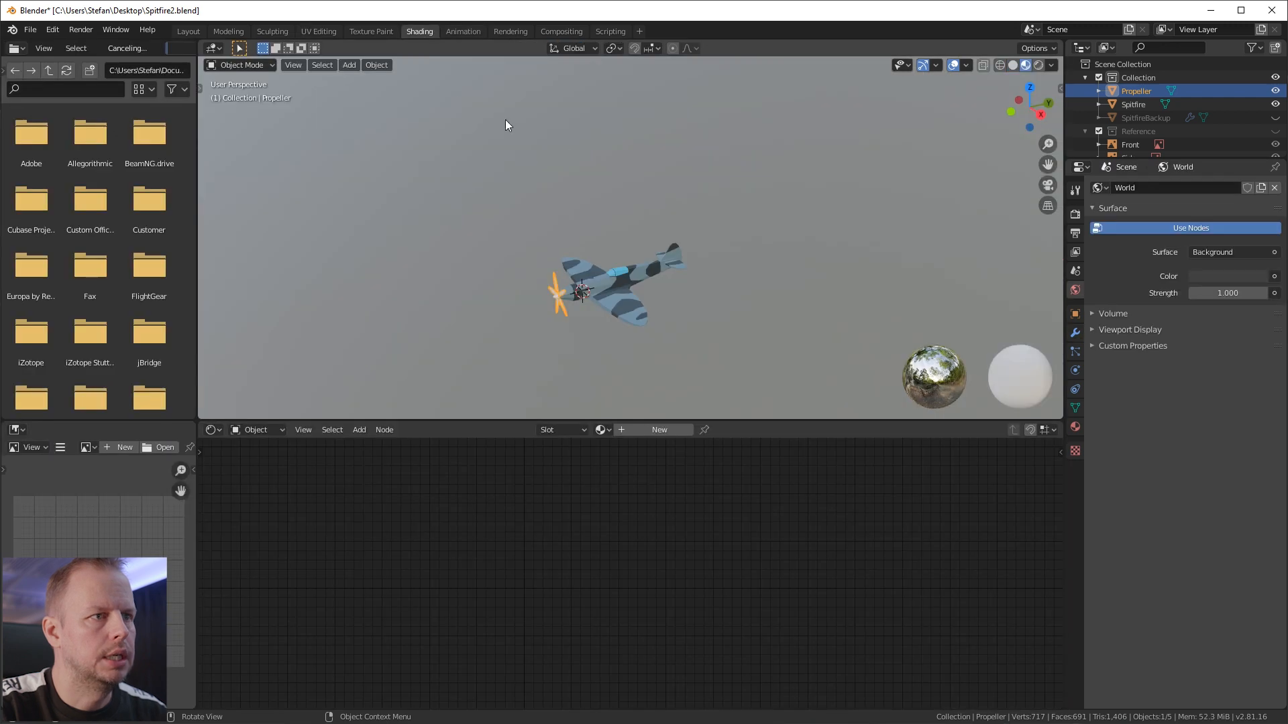
{"action": "left_click", "coordinate": [601, 430]}
{"action": "left_click", "coordinate": [617, 451]}
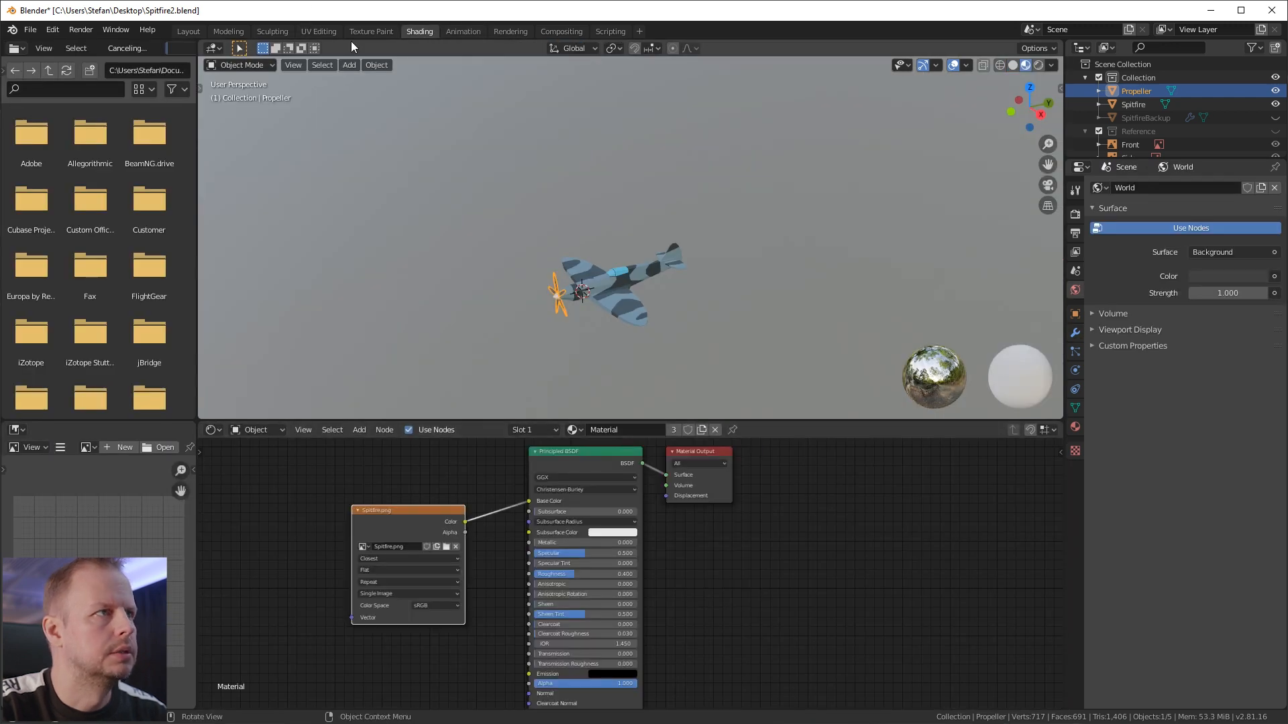
{"action": "left_click", "coordinate": [288, 33]}
{"action": "left_click", "coordinate": [228, 31]}
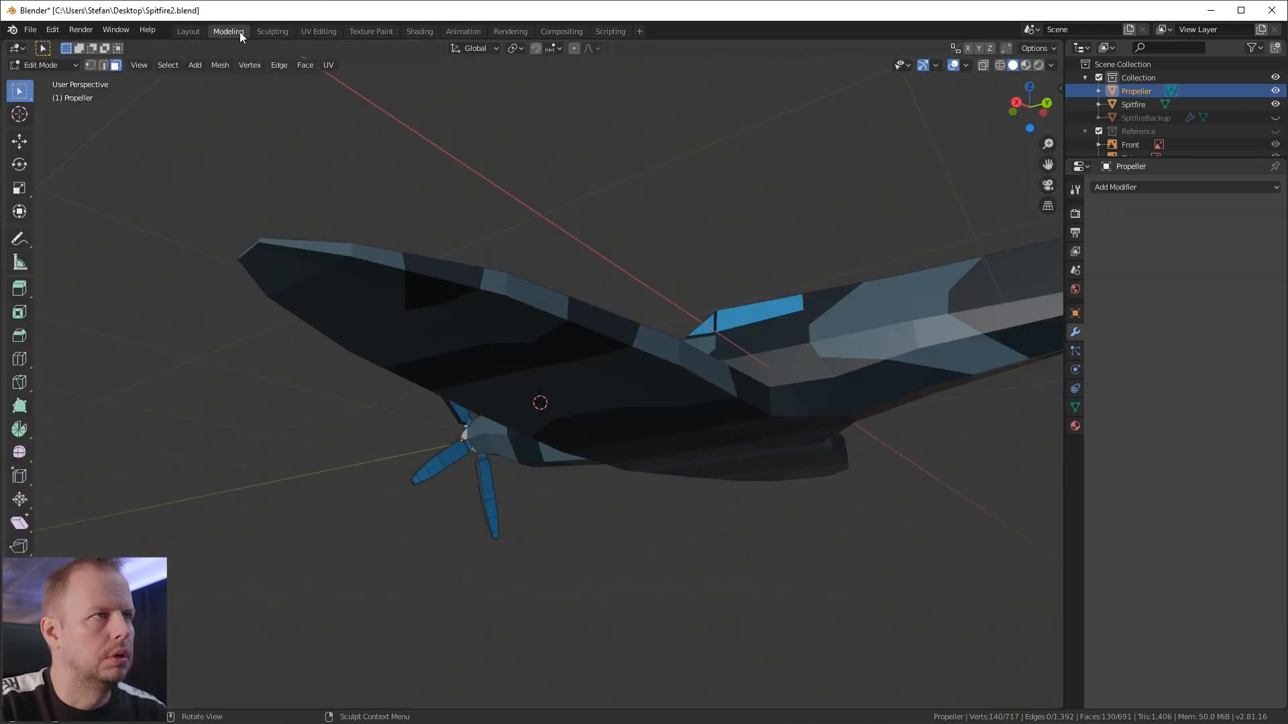
{"action": "left_click", "coordinate": [319, 31]}
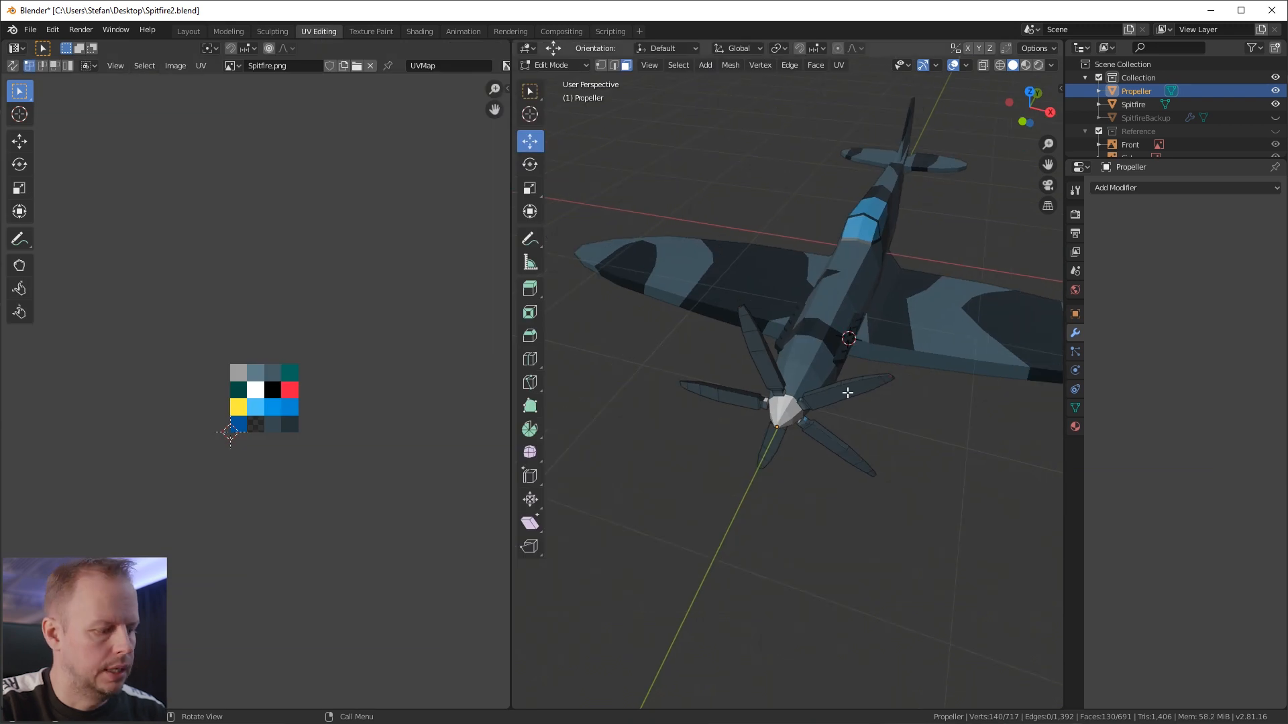
Step: Reset the UVs of all propeller faces, scale them to 0.01 and move them onto the black swatch
{"action": "key", "text": "a"}
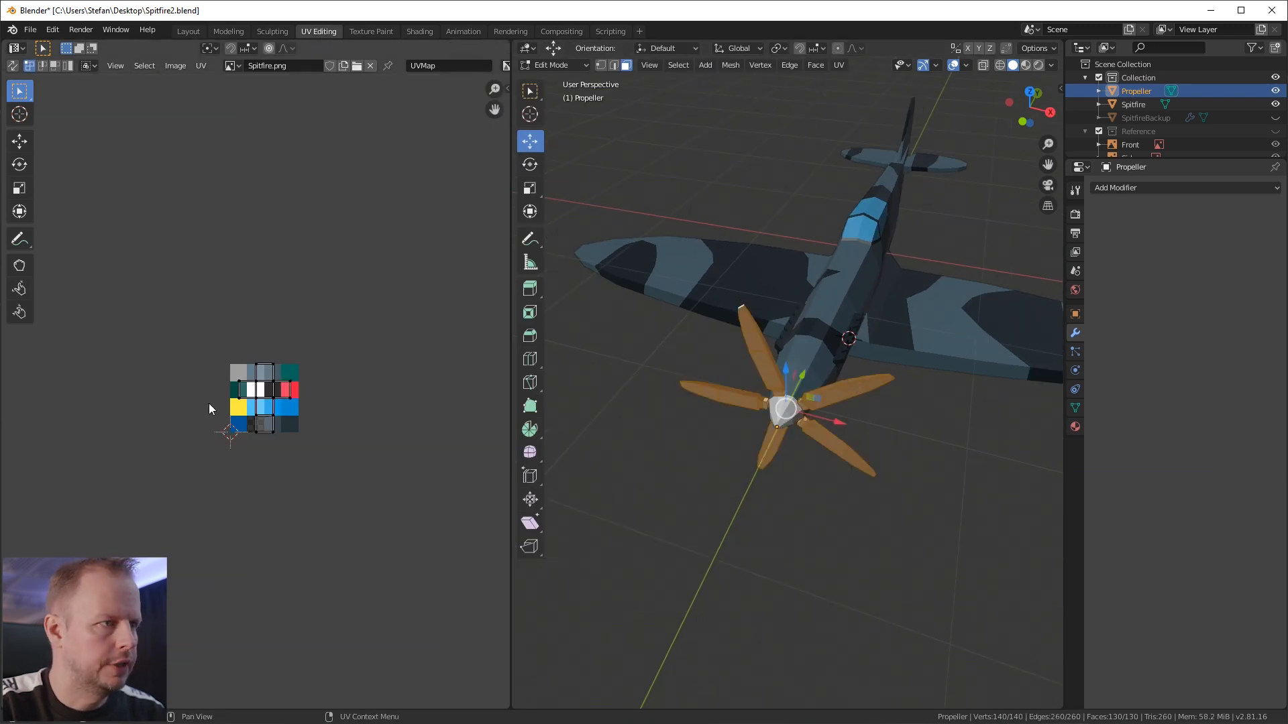
{"action": "scroll", "coordinate": [255, 392], "scroll_direction": "up", "scroll_amount": 4}
{"action": "left_click", "coordinate": [839, 65]}
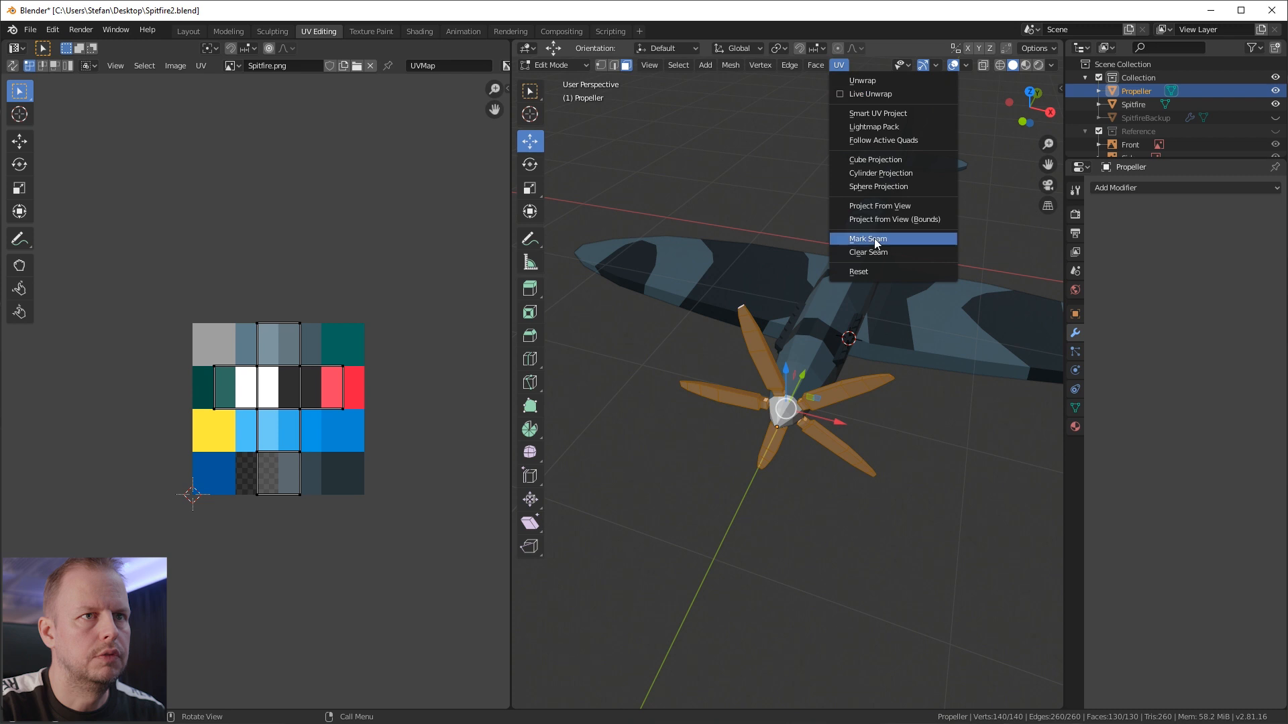
{"action": "left_click", "coordinate": [870, 269]}
{"action": "key", "text": "a"}
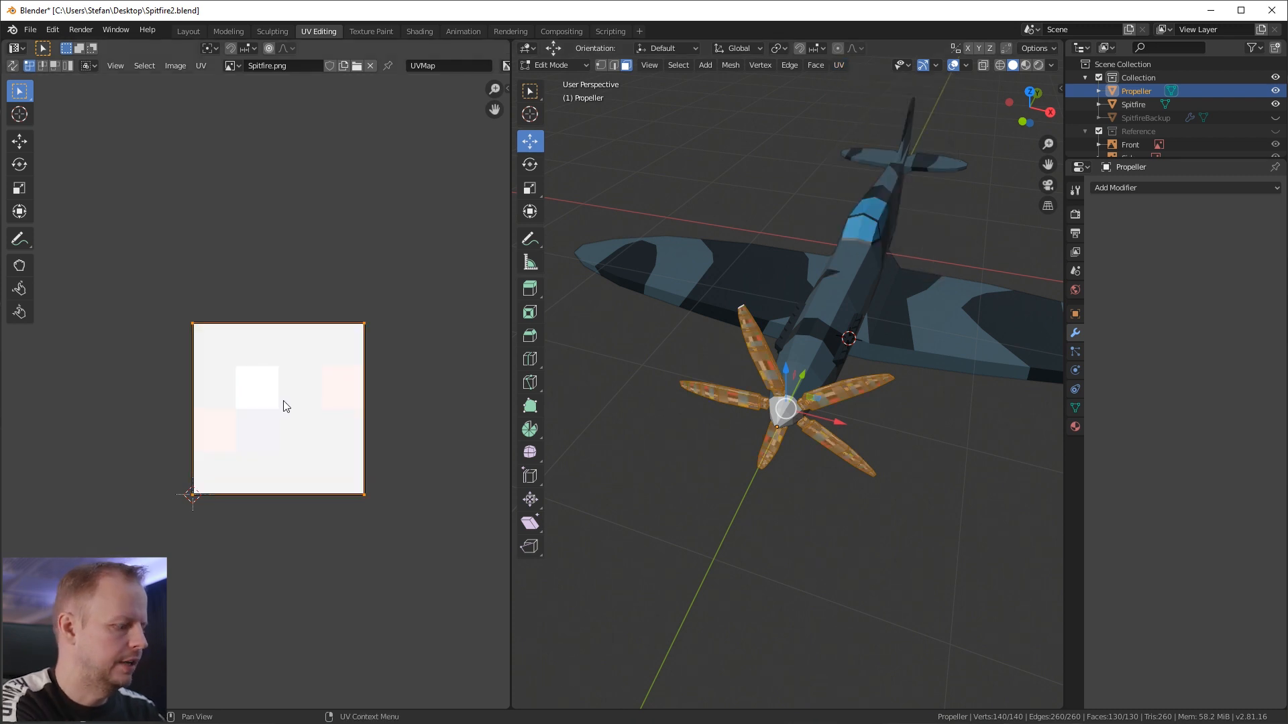
{"action": "key", "text": "s"}
{"action": "key", "text": "0"}
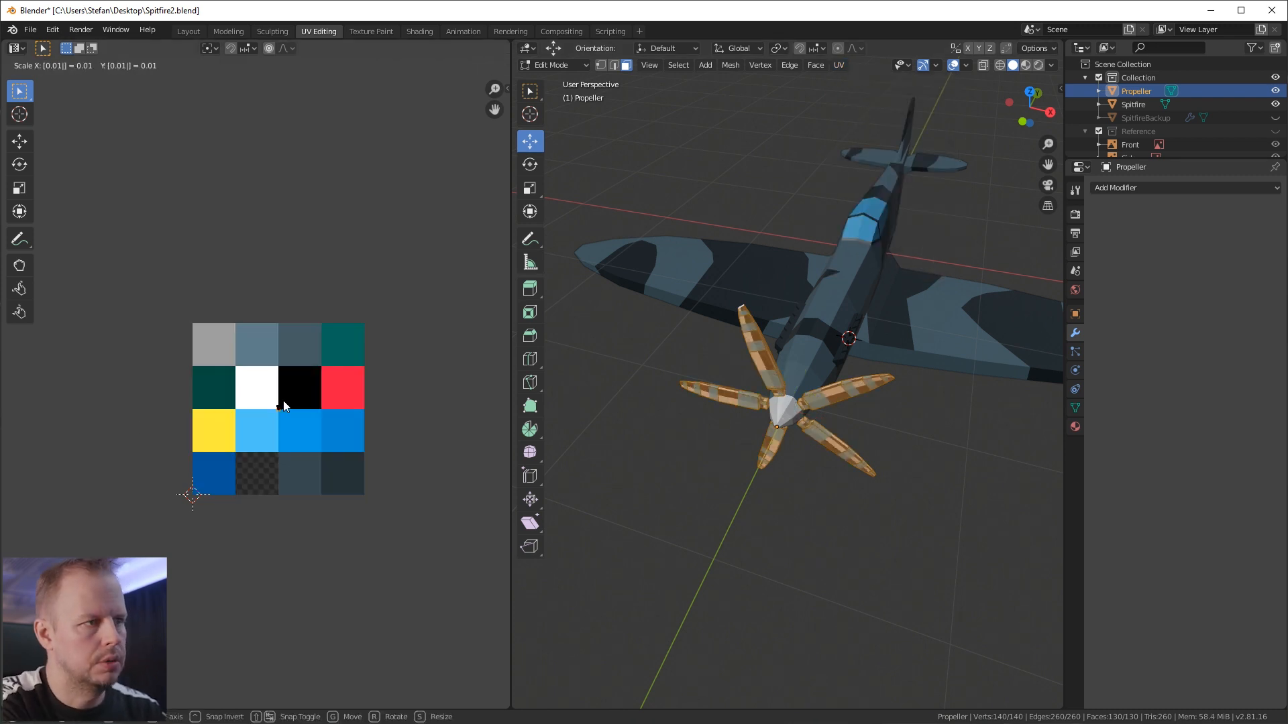
{"action": "key", "text": "Return"}
{"action": "key", "text": "g"}
{"action": "left_click", "coordinate": [364, 375]}
Step: Select the propeller blades' tip faces, grow the selection once, and move their UVs onto the white swatch
{"action": "middle_click_drag", "start_coordinate": [791, 322], "coordinate": [794, 391]}
{"action": "left_click", "coordinate": [756, 396]}
{"action": "left_click", "coordinate": [769, 454], "text": "shift"}
{"action": "middle_click_drag", "start_coordinate": [769, 453], "coordinate": [831, 462]}
{"action": "left_click", "coordinate": [748, 428], "text": "shift"}
{"action": "middle_click_drag", "start_coordinate": [827, 358], "coordinate": [808, 374]}
{"action": "key", "text": "ctrl+KP_Add"}
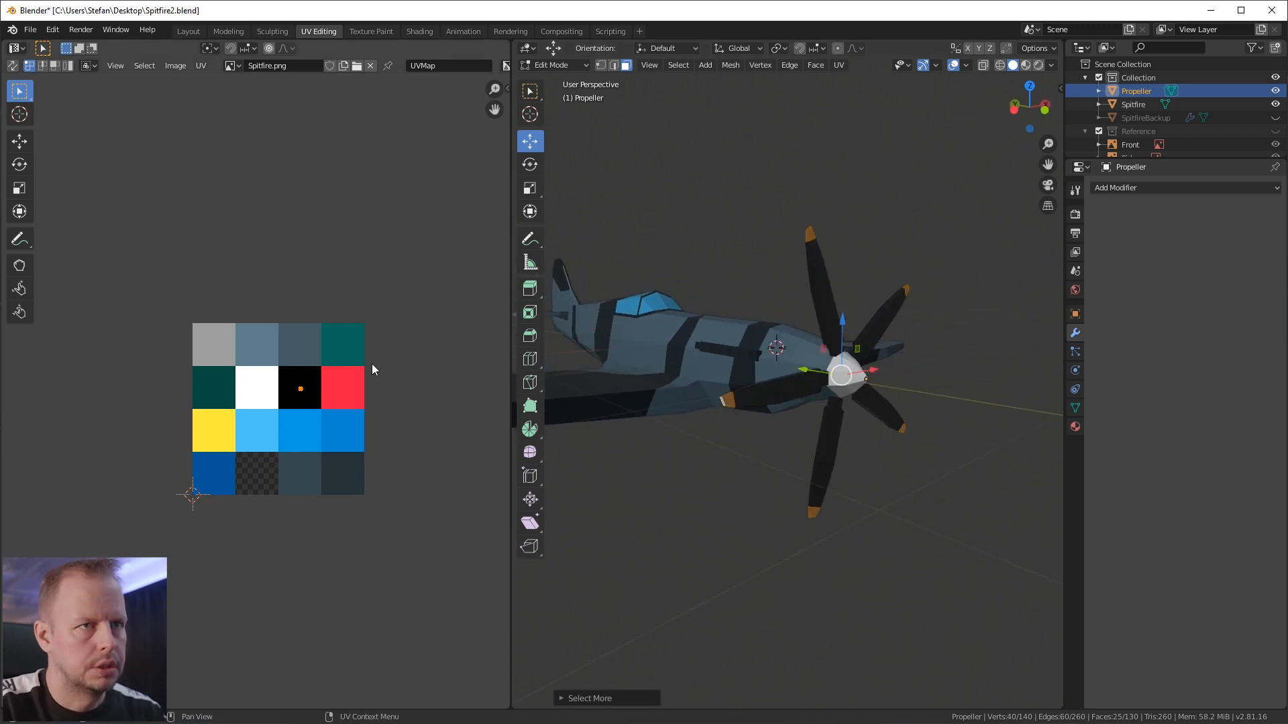
{"action": "key", "text": "g"}
{"action": "left_click", "coordinate": [270, 401]}
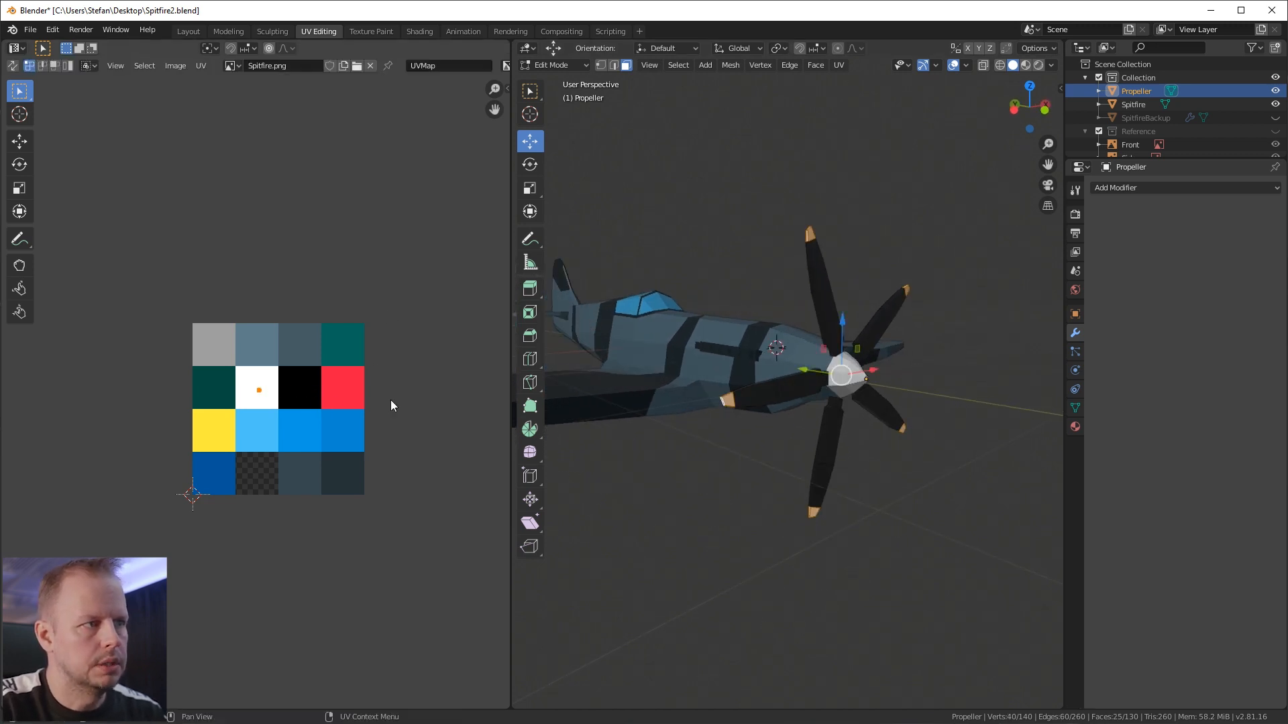
Step: Deselect all propeller faces and save the Spitfire2.blend file
{"action": "middle_click_drag", "start_coordinate": [704, 402], "coordinate": [777, 395]}
{"action": "key", "text": "alt+a"}
{"action": "middle_click_drag", "start_coordinate": [872, 396], "coordinate": [919, 392]}
{"action": "key", "text": "ctrl+s"}
{"action": "scroll", "coordinate": [871, 368], "scroll_direction": "up", "scroll_amount": 3}
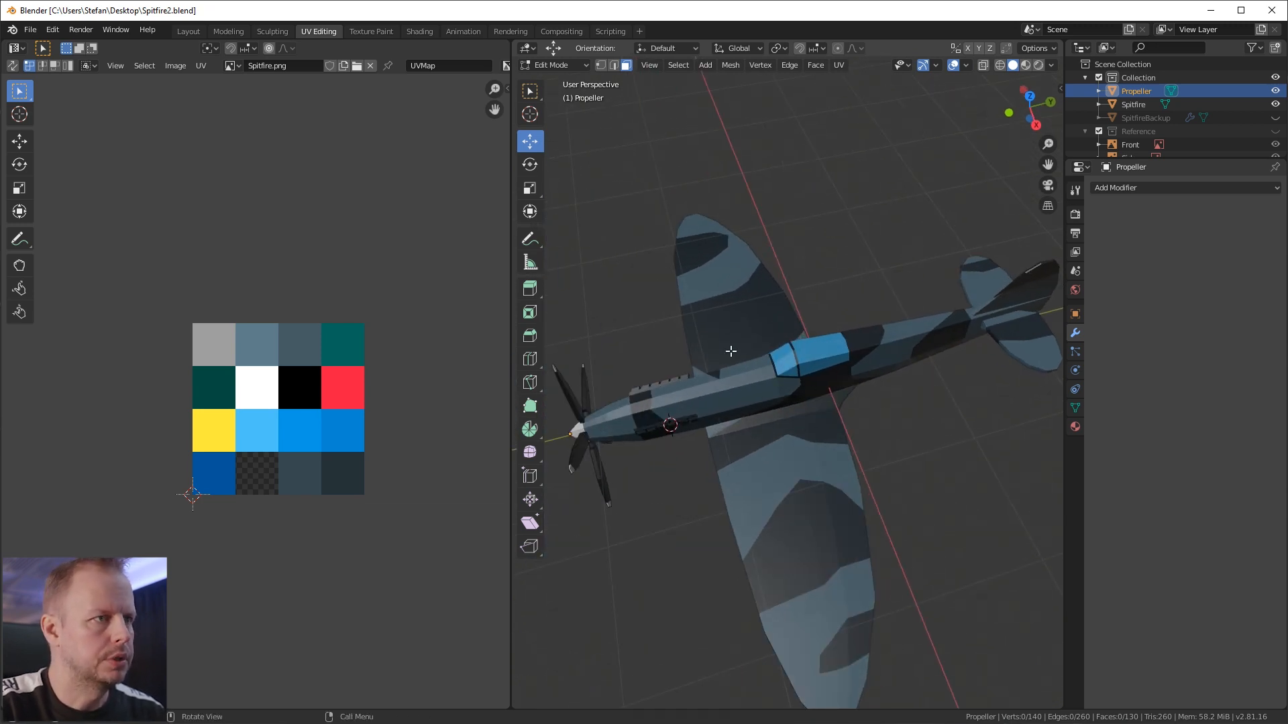
Step: Switch to the browser to check the roundel markings on the Spitfire reference photo, and return to Blender
{"action": "key", "text": "alt+Tab"}
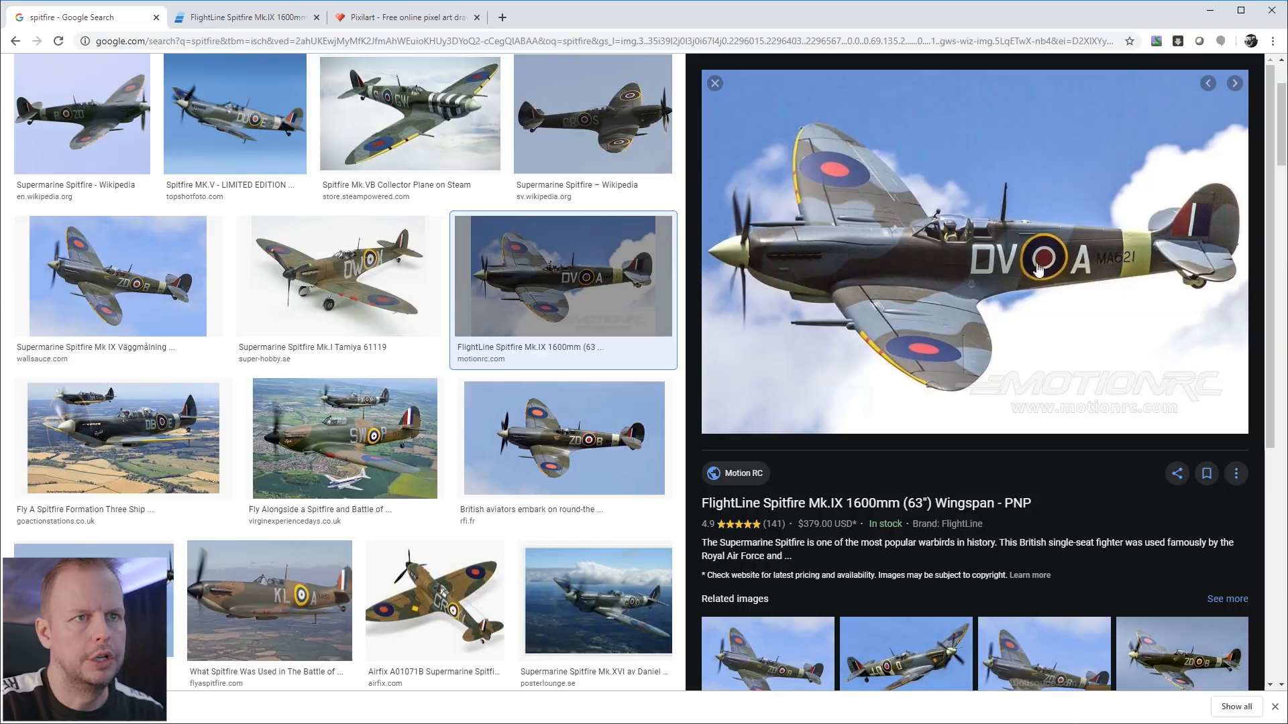
{"action": "key", "text": "alt+Tab"}
{"action": "middle_click_drag", "start_coordinate": [943, 291], "coordinate": [855, 387]}
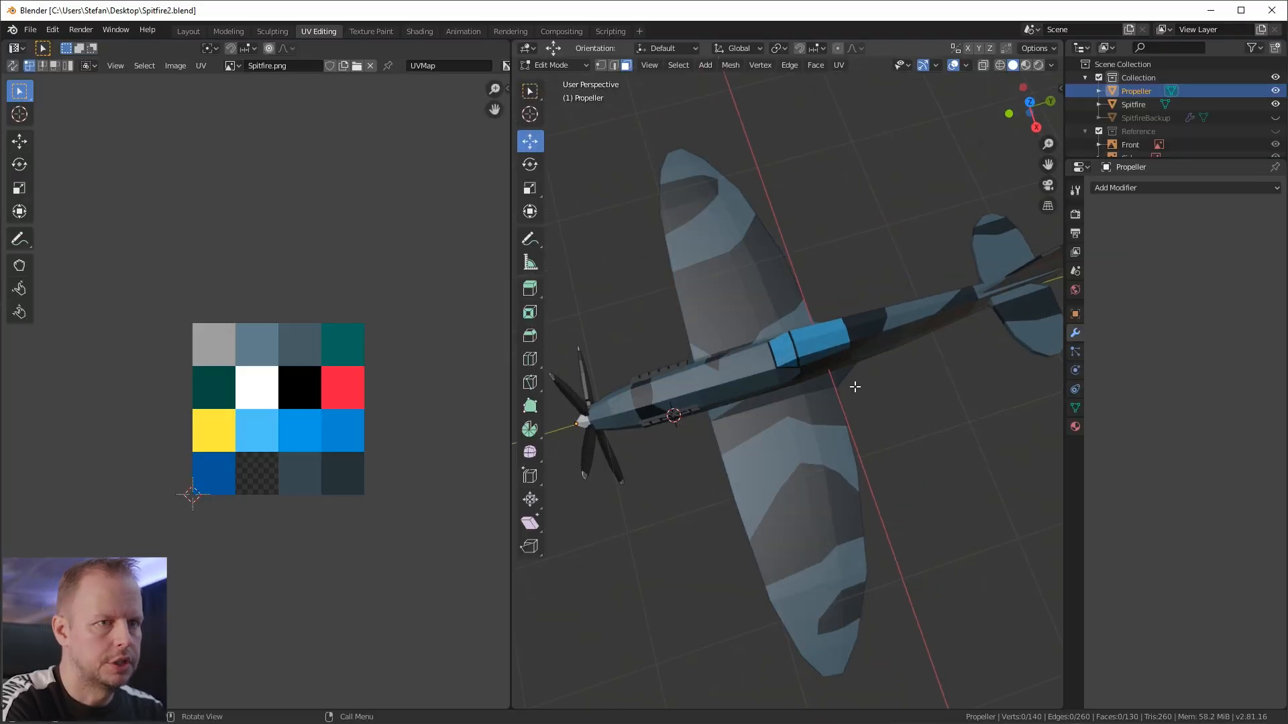
Step: View the right wing from the top with X-ray on and show the Reference collection's blueprints
{"action": "key", "text": "KP_7"}
{"action": "scroll", "coordinate": [899, 372], "scroll_direction": "down", "scroll_amount": 3, "text": "ctrl"}
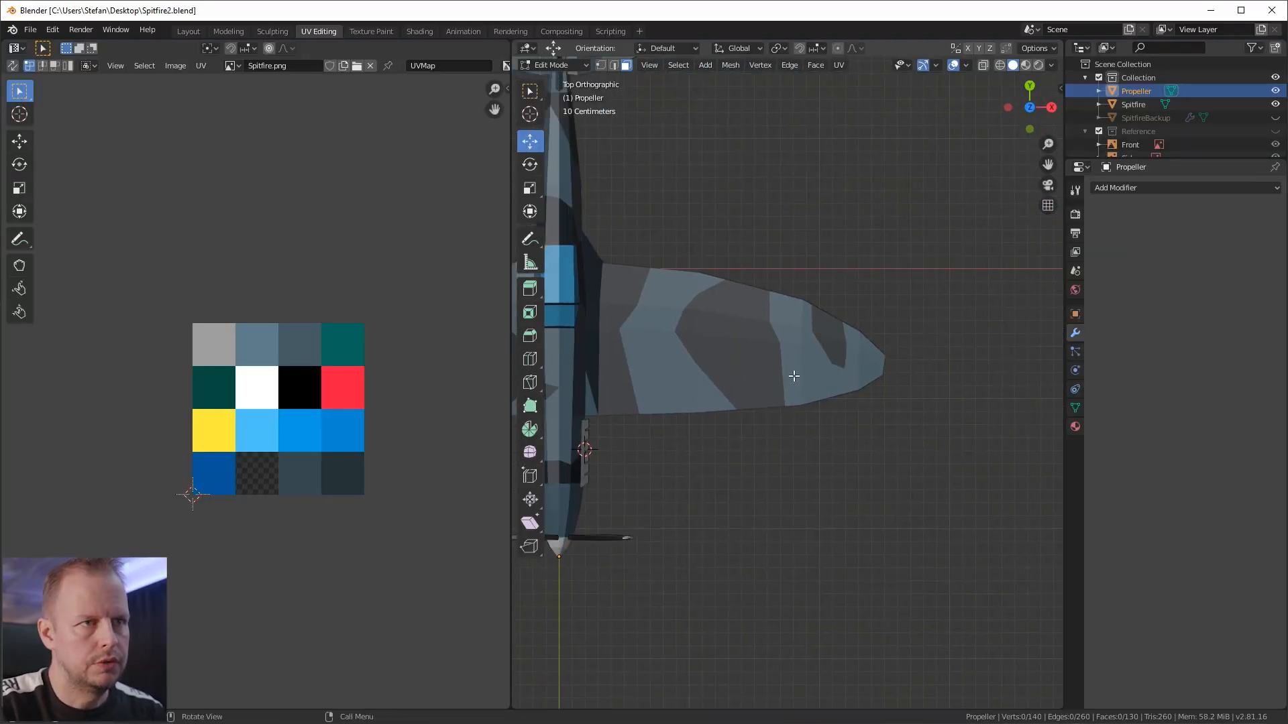
{"action": "scroll", "coordinate": [782, 380], "scroll_direction": "up", "scroll_amount": 1, "text": "ctrl"}
{"action": "left_click", "coordinate": [982, 65]}
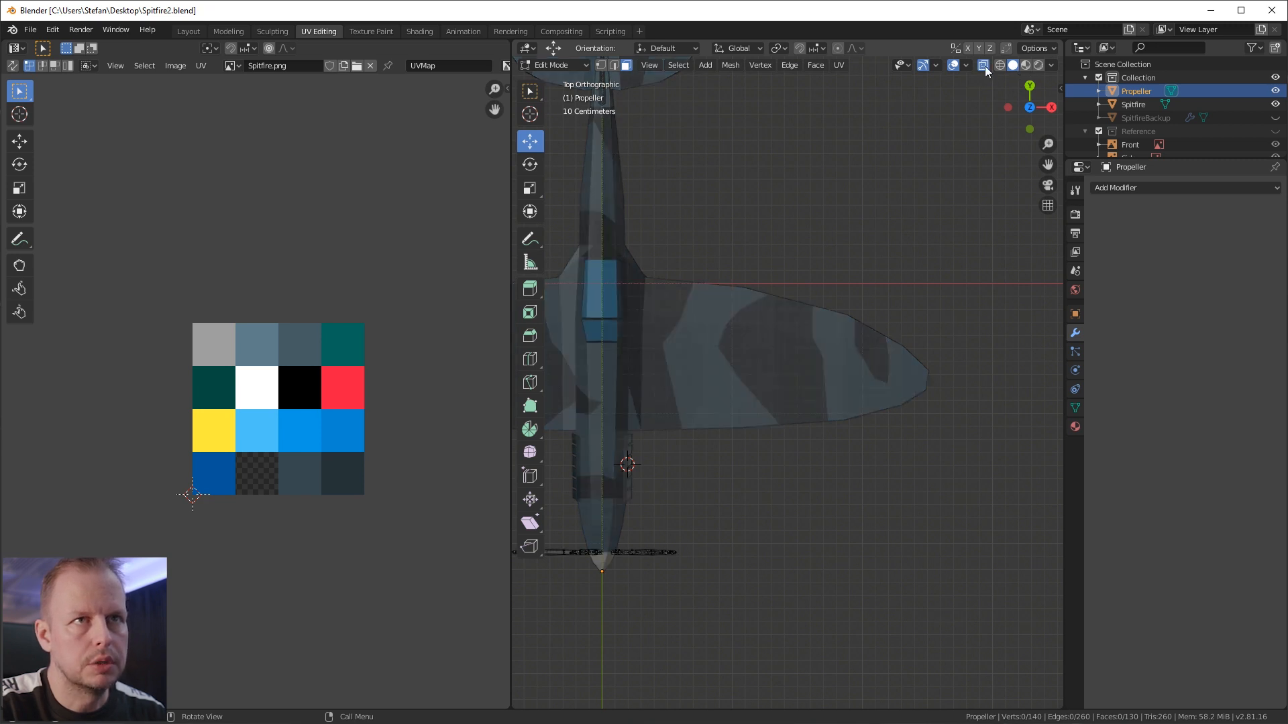
{"action": "left_click", "coordinate": [1275, 132]}
{"action": "scroll", "coordinate": [767, 374], "scroll_direction": "up", "scroll_amount": 5}
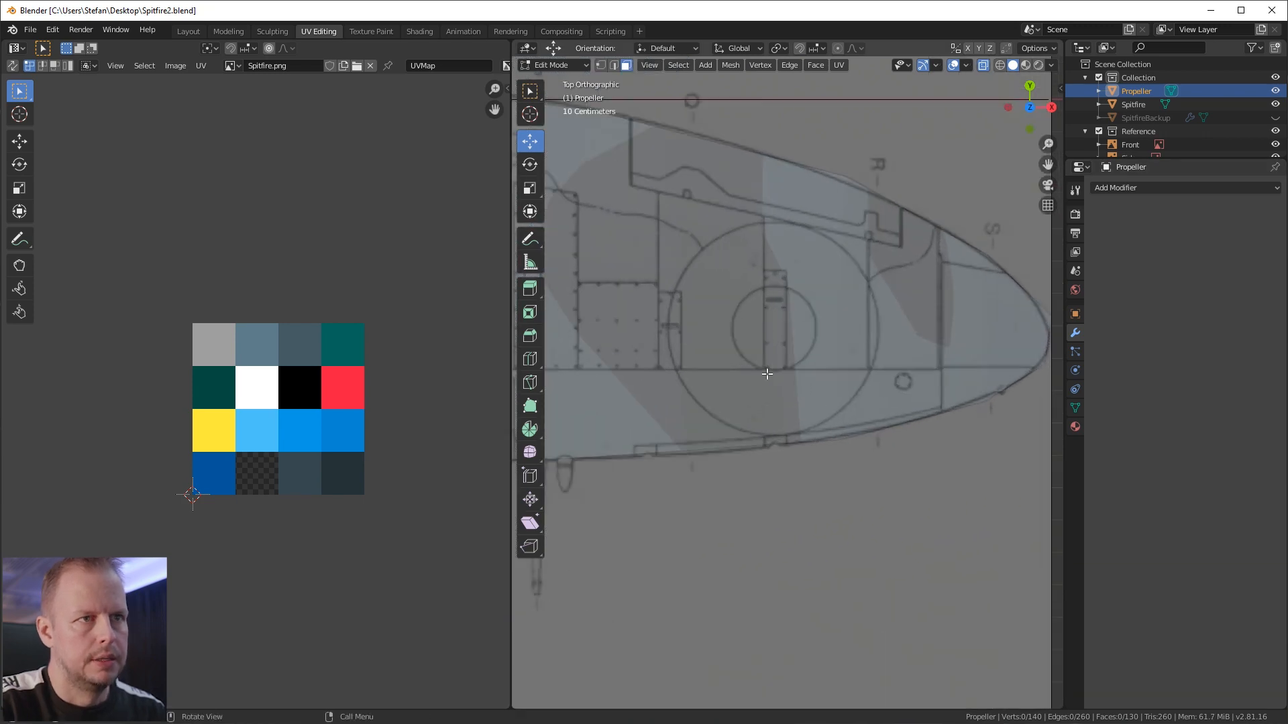
Step: Compare the wing roundel in the browser's reference photo with the roundel circles on the wing blueprint
{"action": "key", "text": "alt+Tab"}
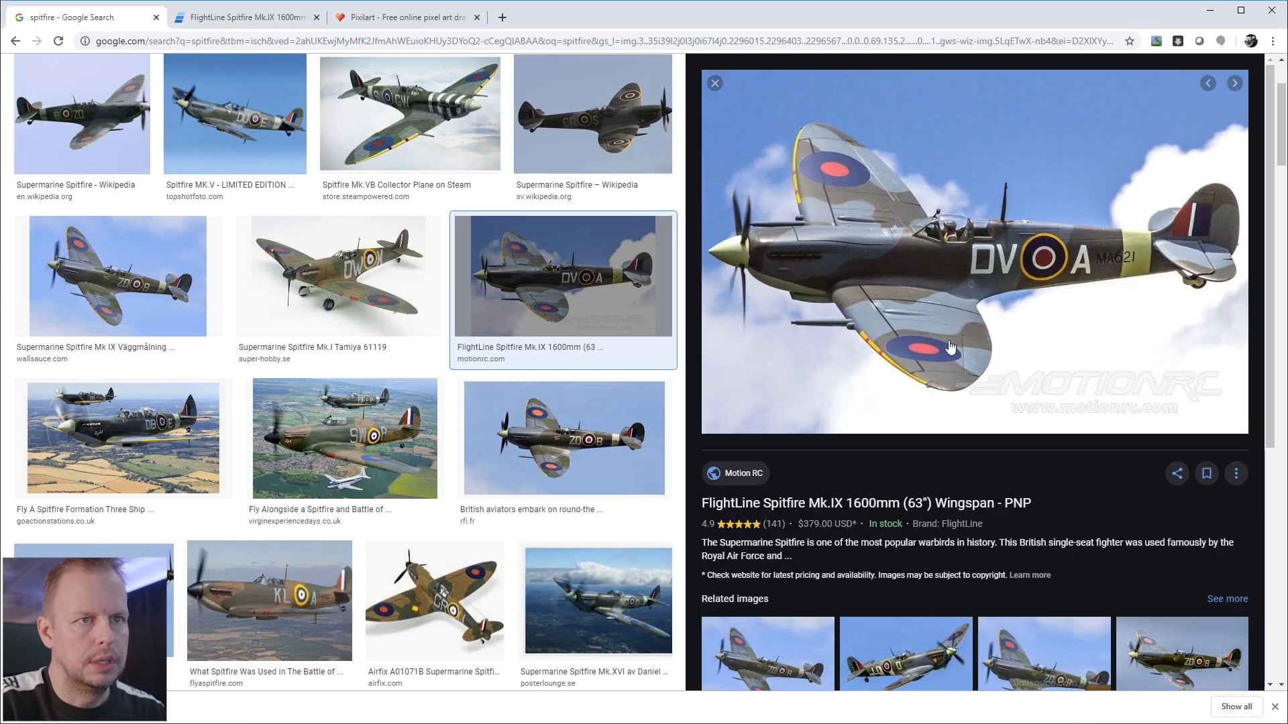
{"action": "key", "text": "alt+Tab"}
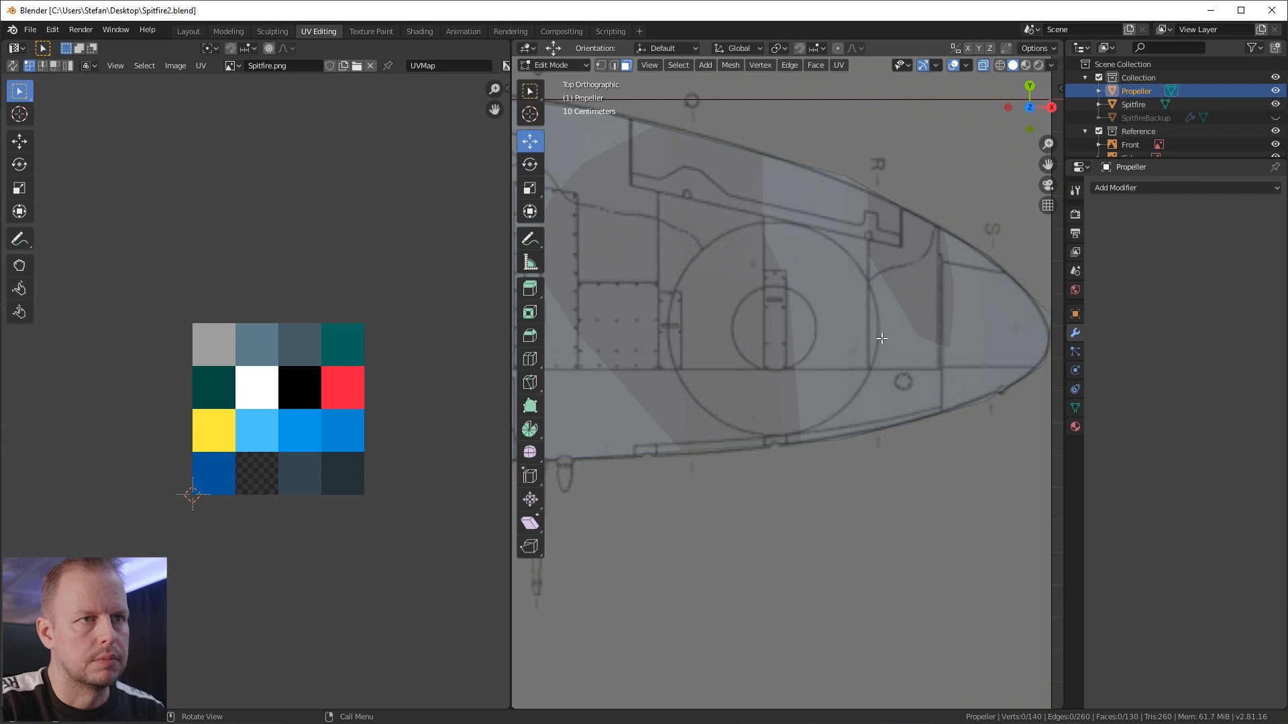
{"action": "right_click", "coordinate": [787, 333]}
{"action": "key", "text": "Escape"}
{"action": "scroll", "coordinate": [792, 331], "scroll_direction": "down", "scroll_amount": 5}
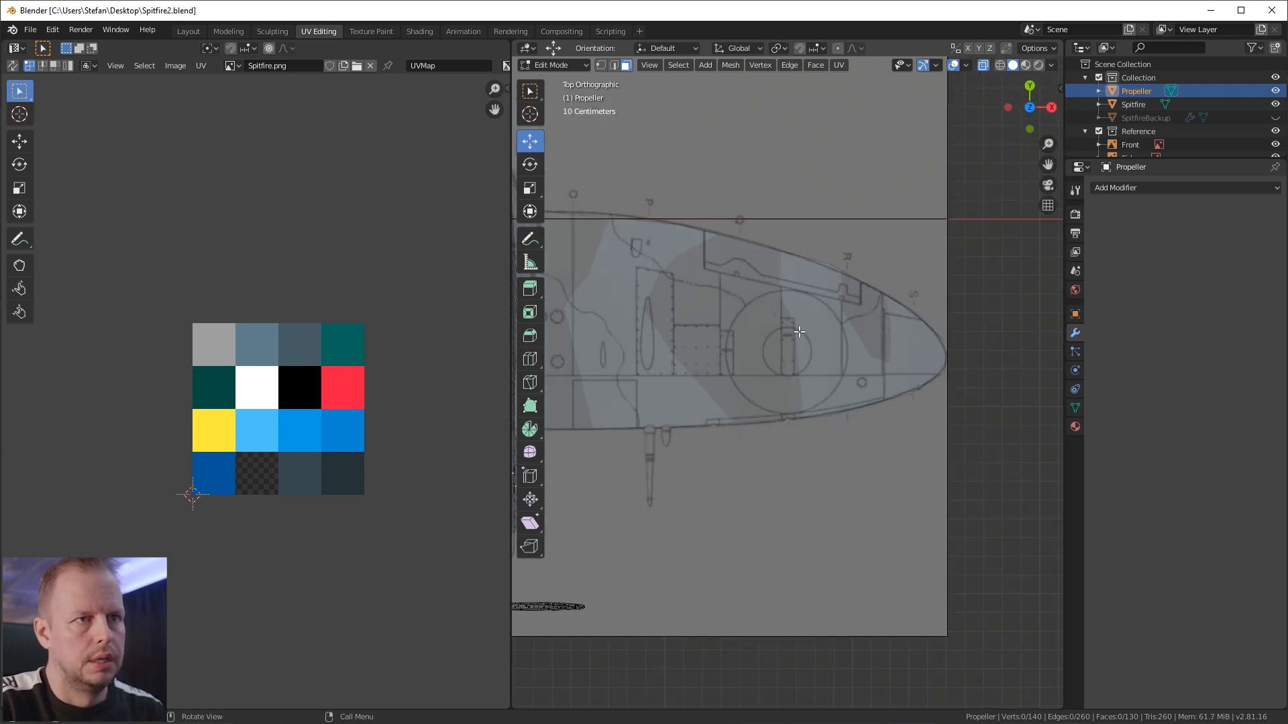
{"action": "scroll", "coordinate": [799, 331], "scroll_direction": "up", "scroll_amount": 3}
{"action": "scroll", "coordinate": [792, 338], "scroll_direction": "down", "scroll_amount": 2}
{"action": "scroll", "coordinate": [791, 342], "scroll_direction": "up", "scroll_amount": 2}
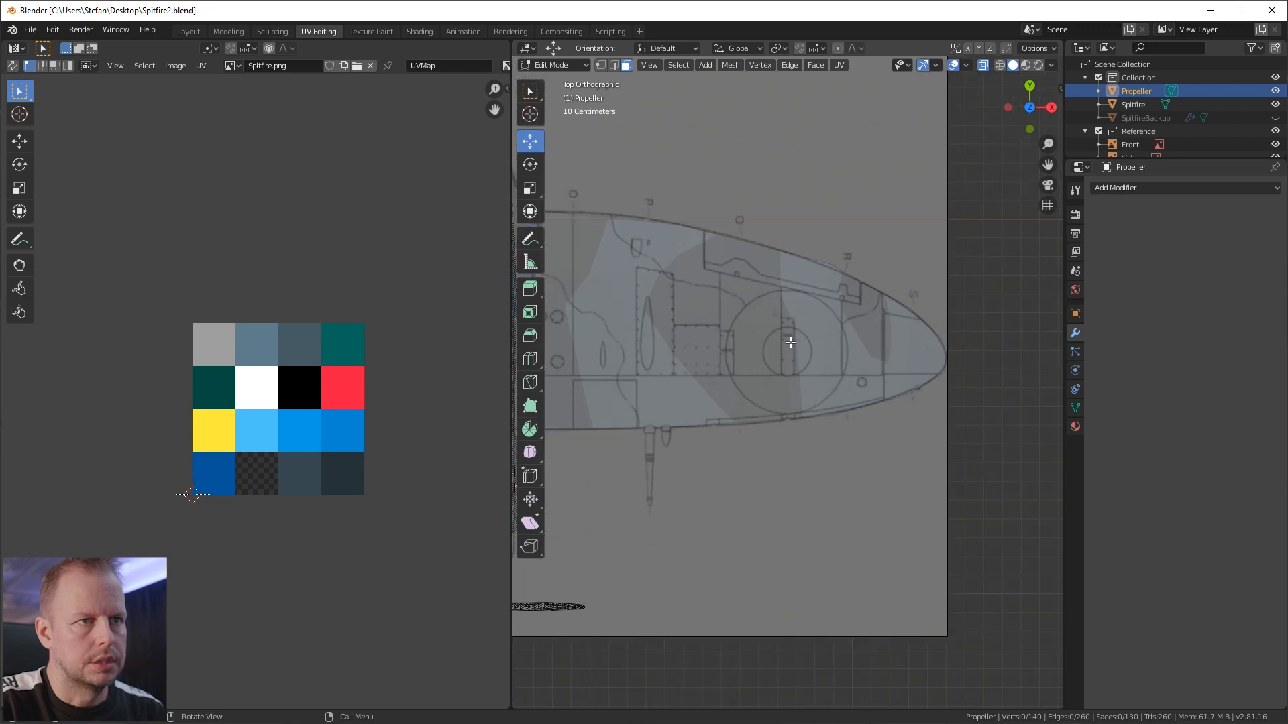
Step: In the Modeling workspace's top view, place the 3D cursor at the right wing roundel's centre and return to Object Mode with nothing selected
{"action": "left_click", "coordinate": [232, 31]}
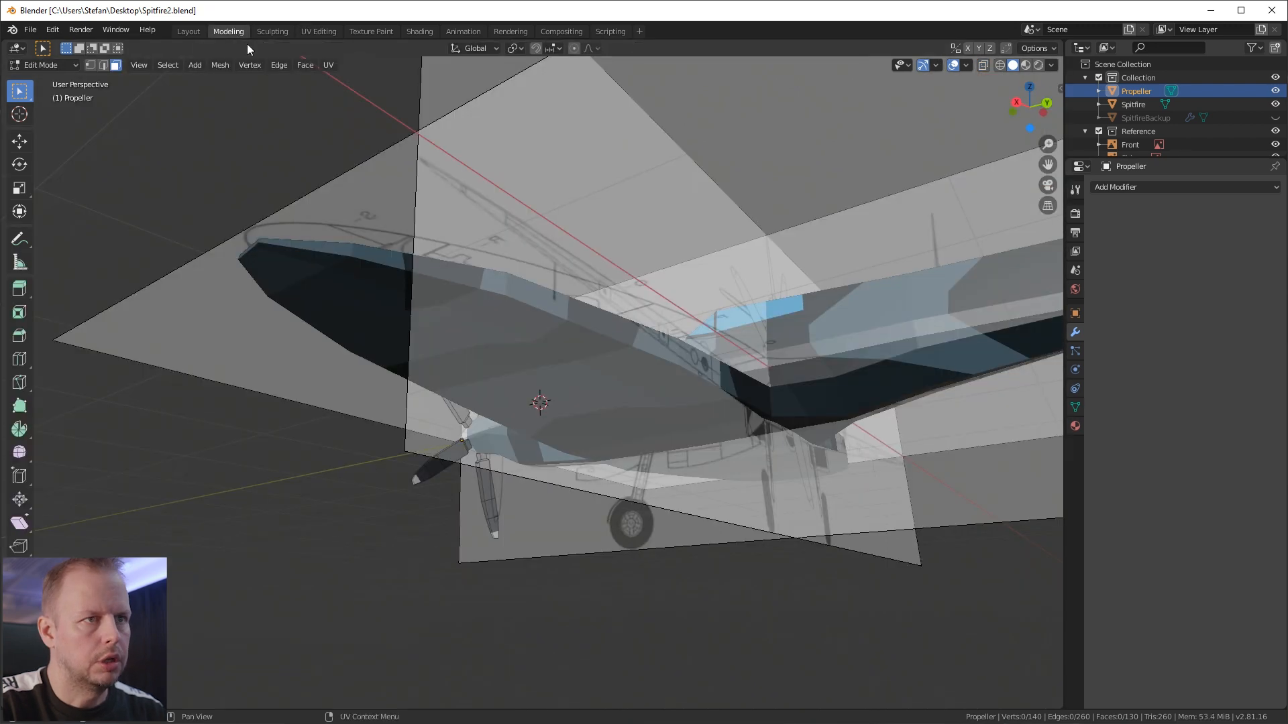
{"action": "key", "text": "KP_7"}
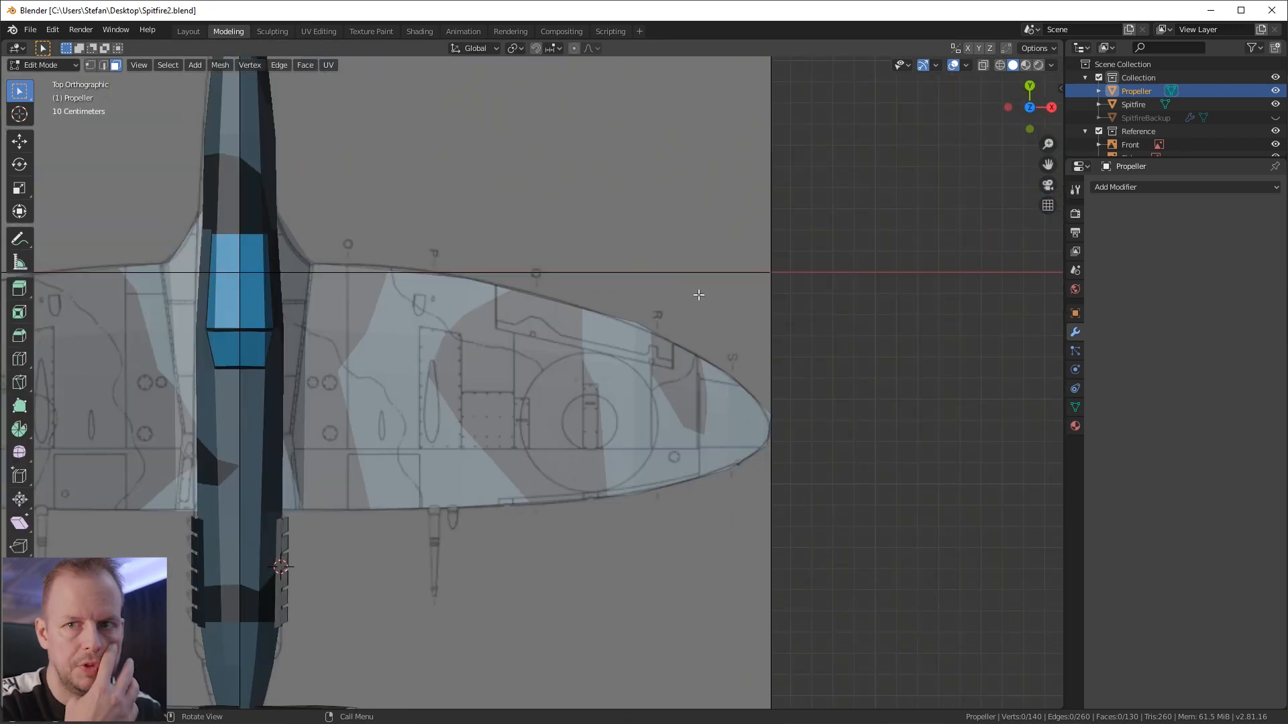
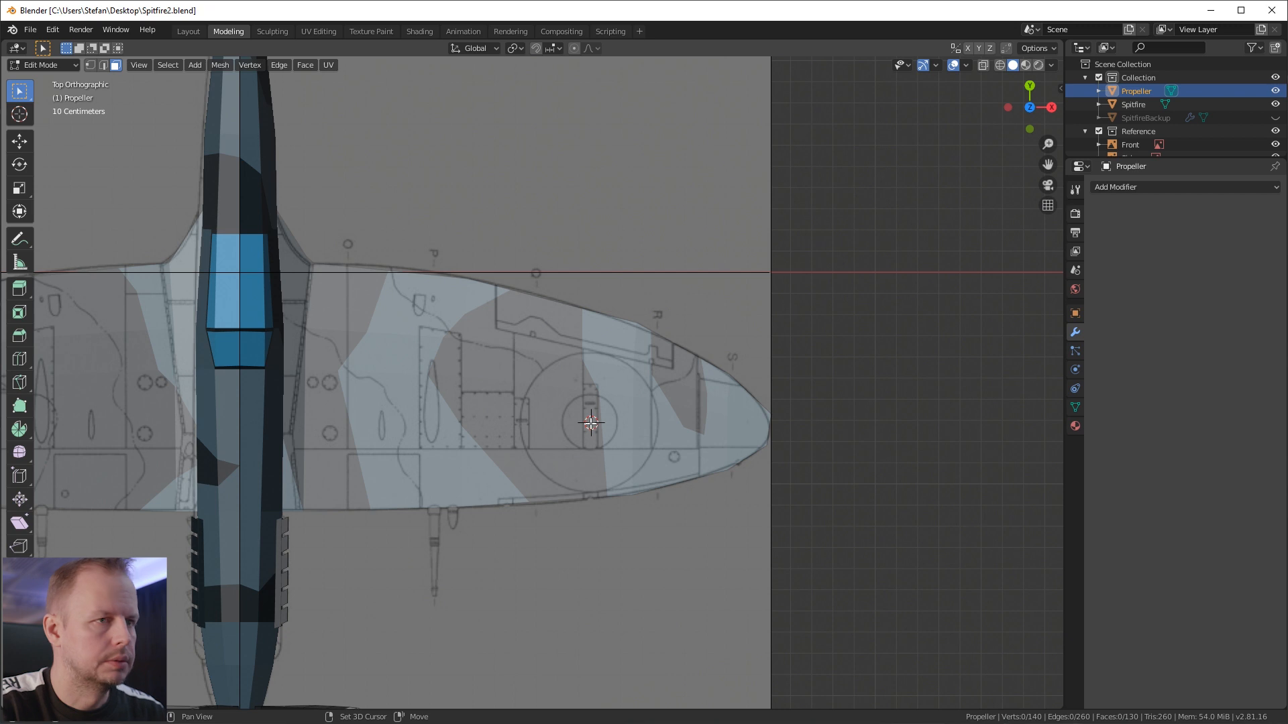
{"action": "key", "text": "shift+a"}
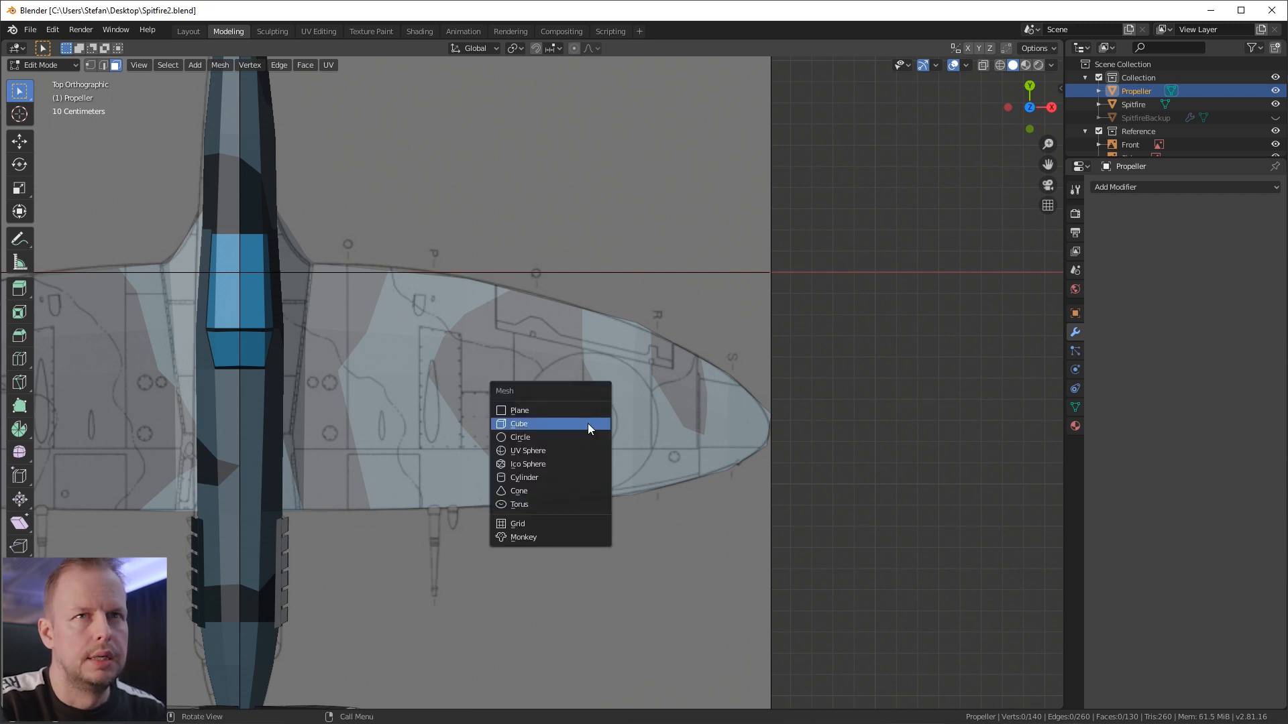
{"action": "left_click", "coordinate": [1141, 91]}
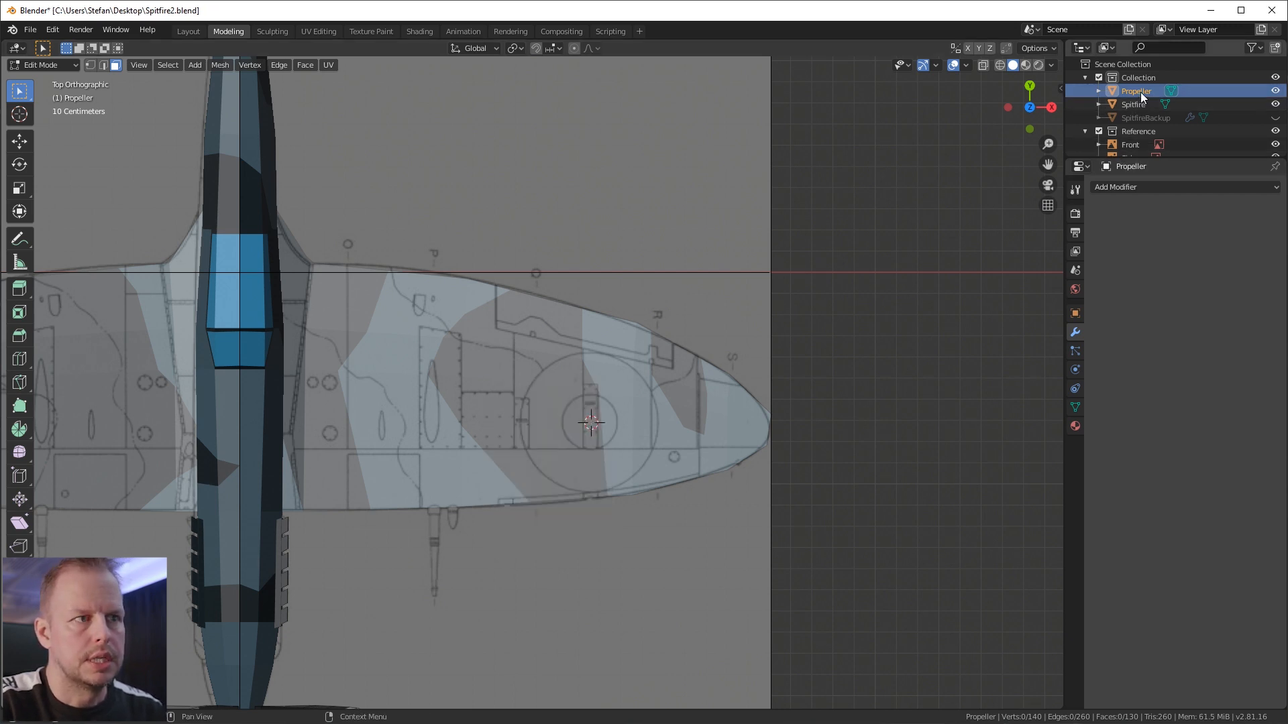
{"action": "key", "text": "Tab"}
{"action": "left_click", "coordinate": [259, 470]}
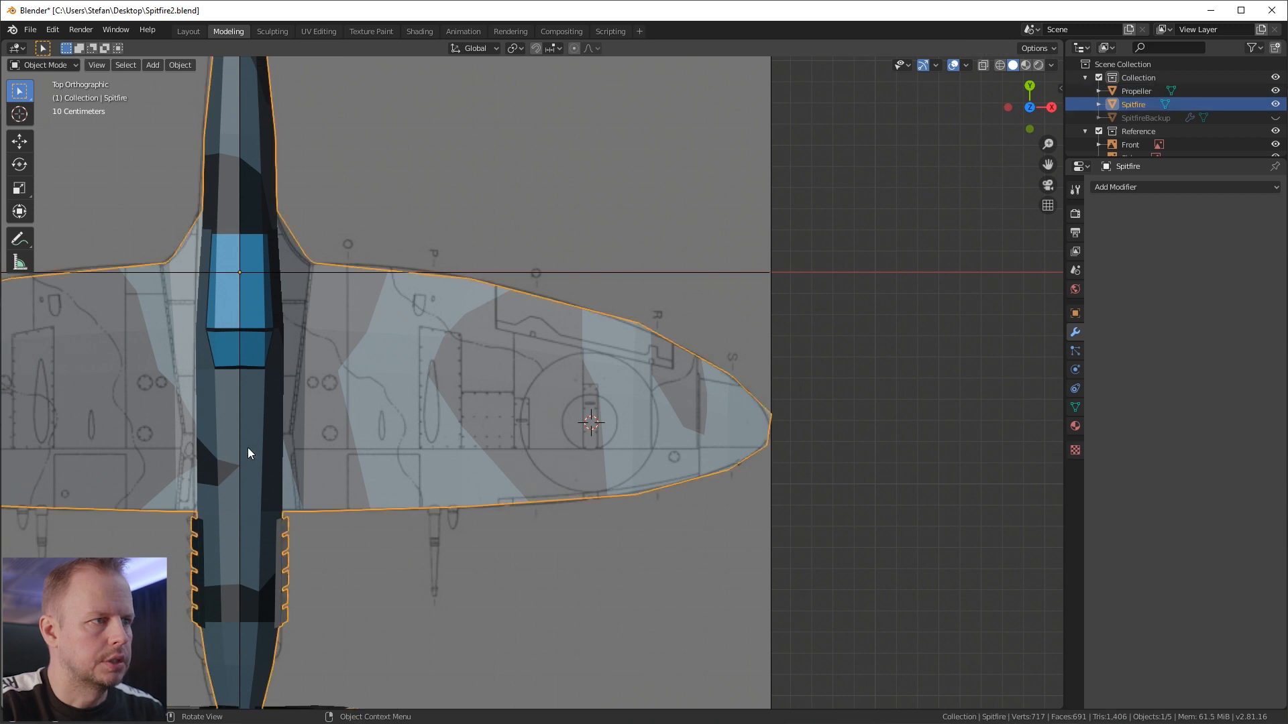
{"action": "left_click", "coordinate": [564, 549]}
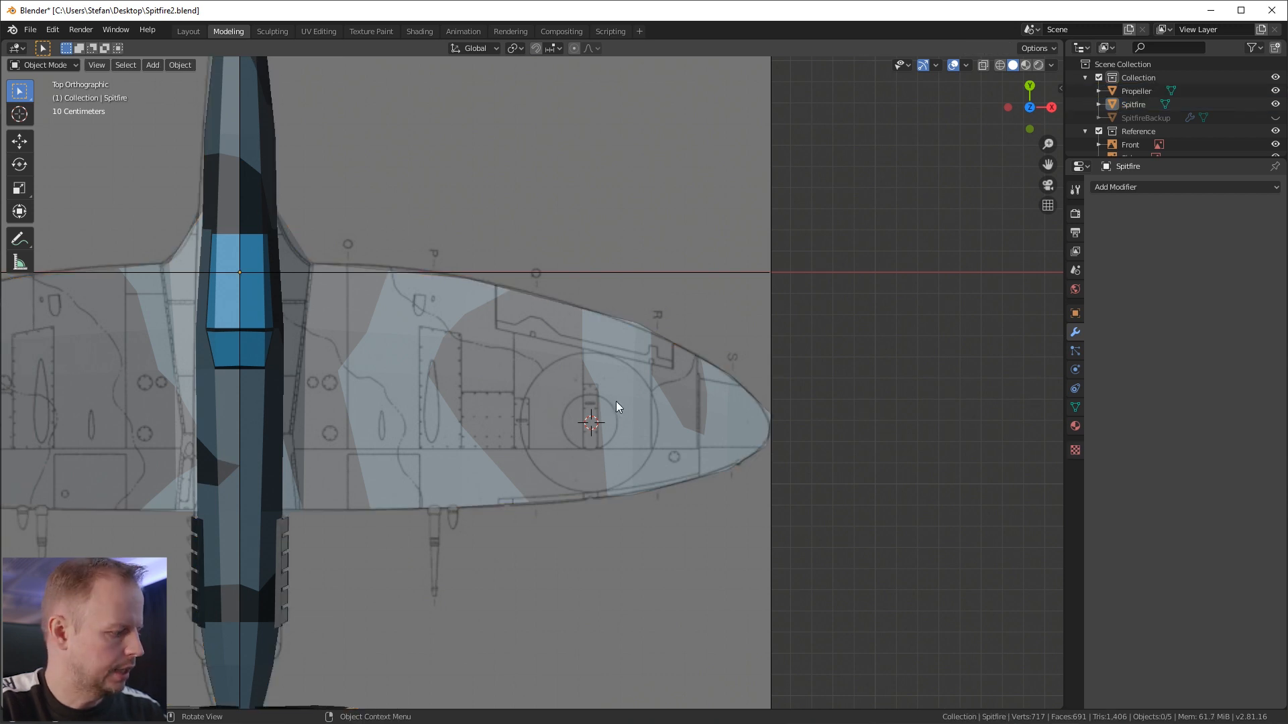
Step: Add a cylinder mesh with 8 vertices at the right wing roundel's centre
{"action": "key", "text": "shift+a"}
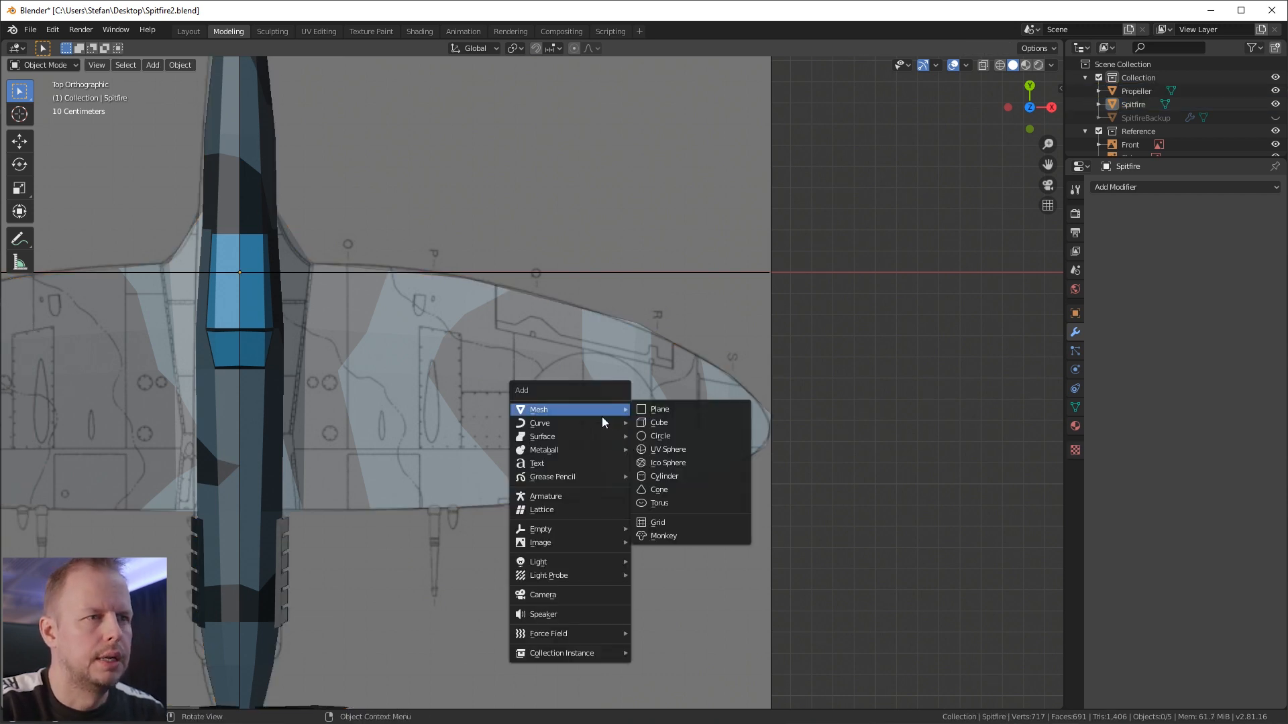
{"action": "mouse_move", "coordinate": [575, 412]}
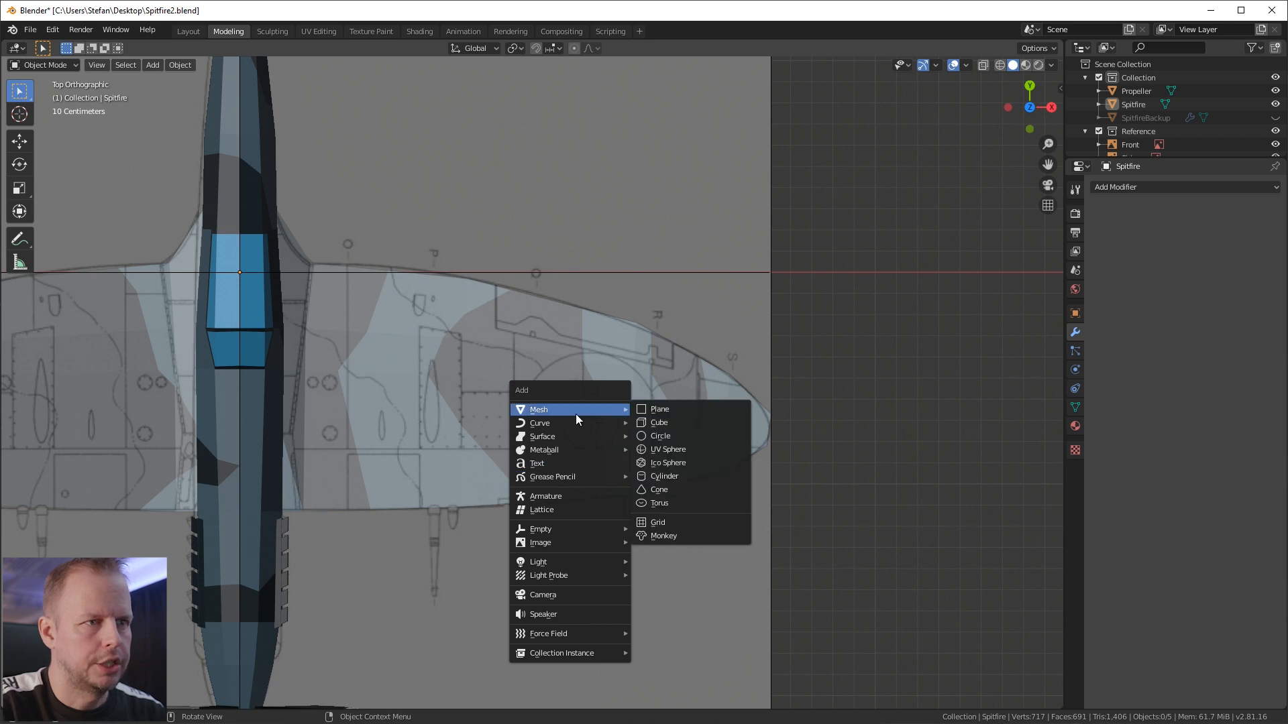
{"action": "left_click", "coordinate": [685, 477]}
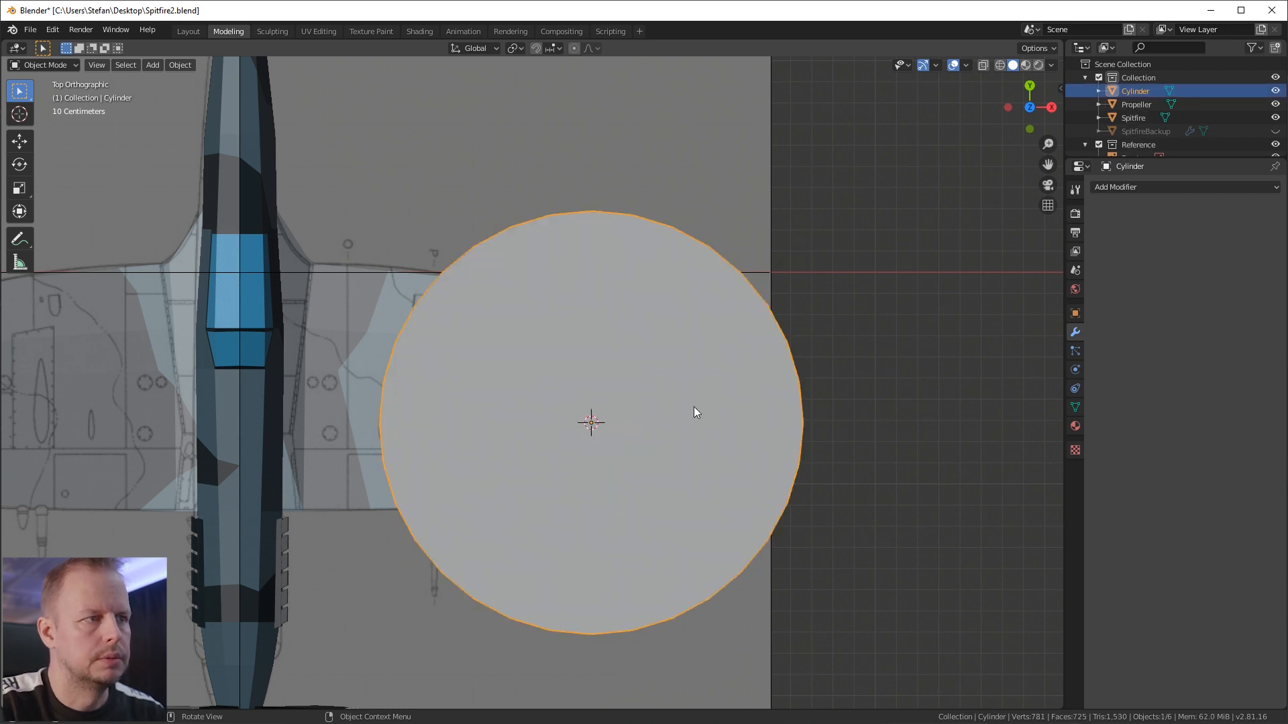
{"action": "left_click", "coordinate": [194, 540]}
{"action": "key", "text": "Return"}
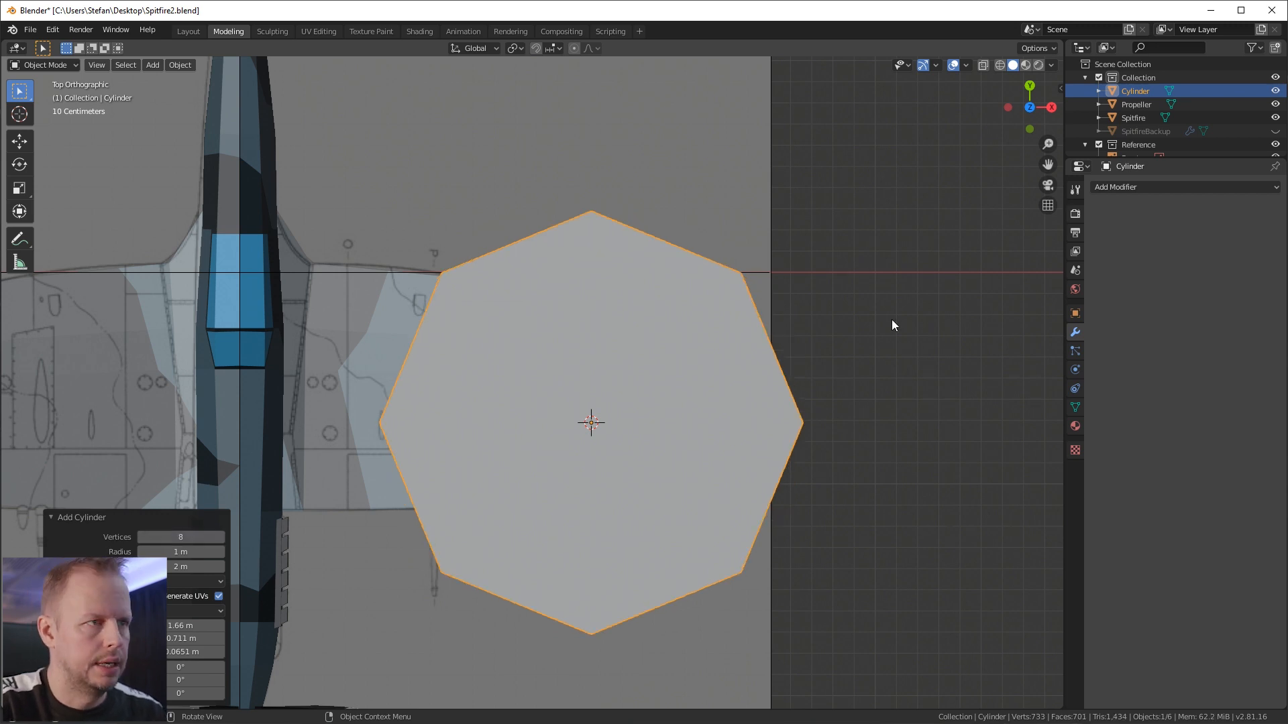
Step: Scale the whole cylinder mesh in Edit Mode to about 0.362, roughly matching the blueprint's outer roundel circle
{"action": "key", "text": "Tab"}
{"action": "key", "text": "s"}
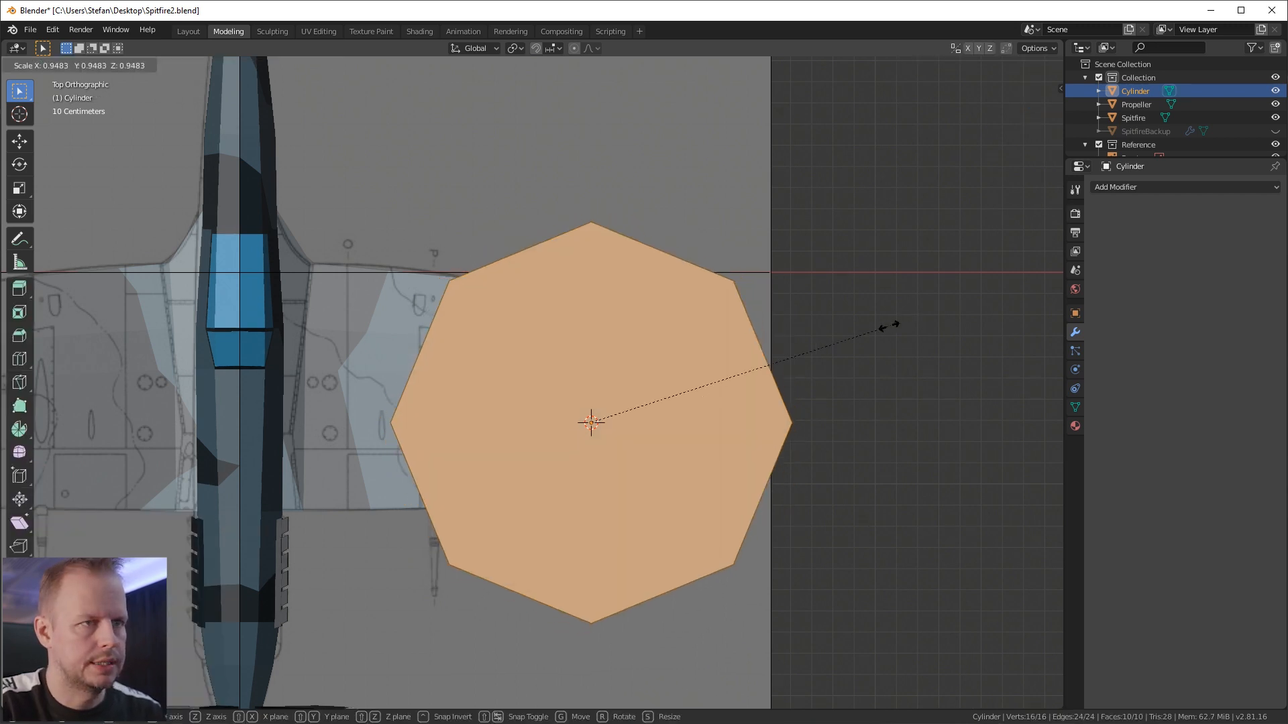
{"action": "left_click", "coordinate": [711, 406]}
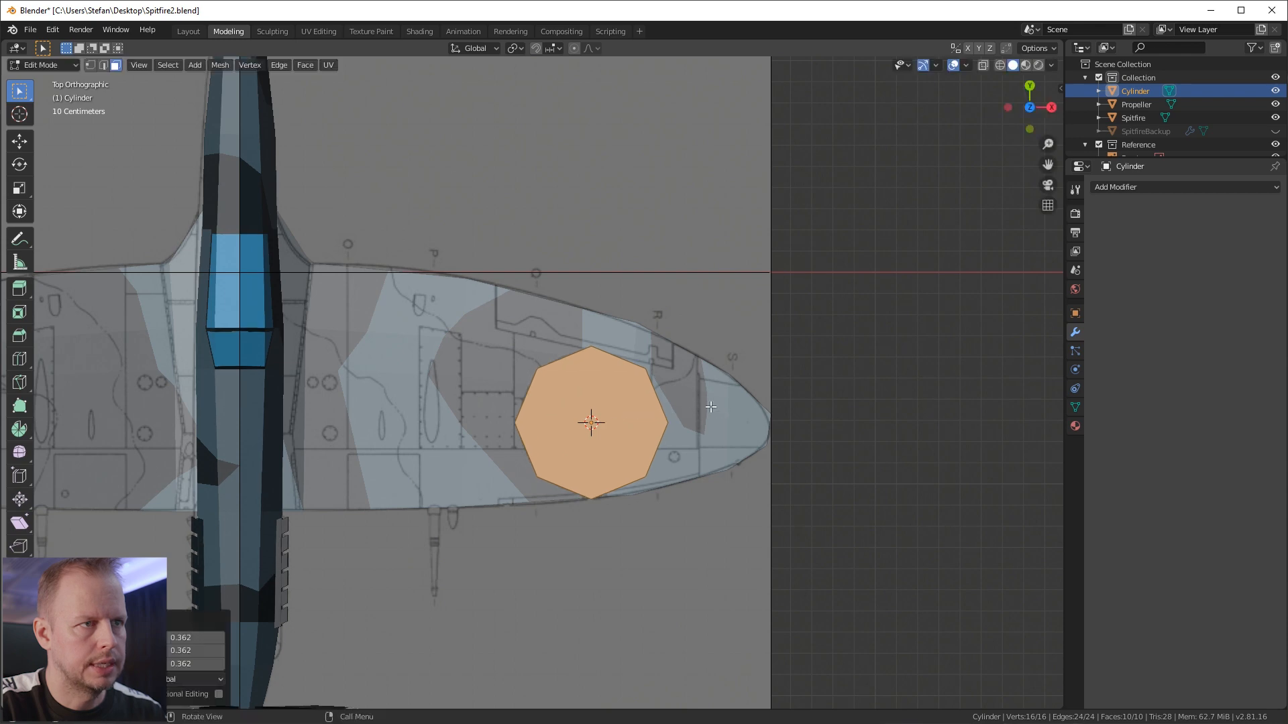
Step: With X-ray enabled, delete all of the cylinder's faces except the flat top octagon
{"action": "left_click", "coordinate": [983, 66]}
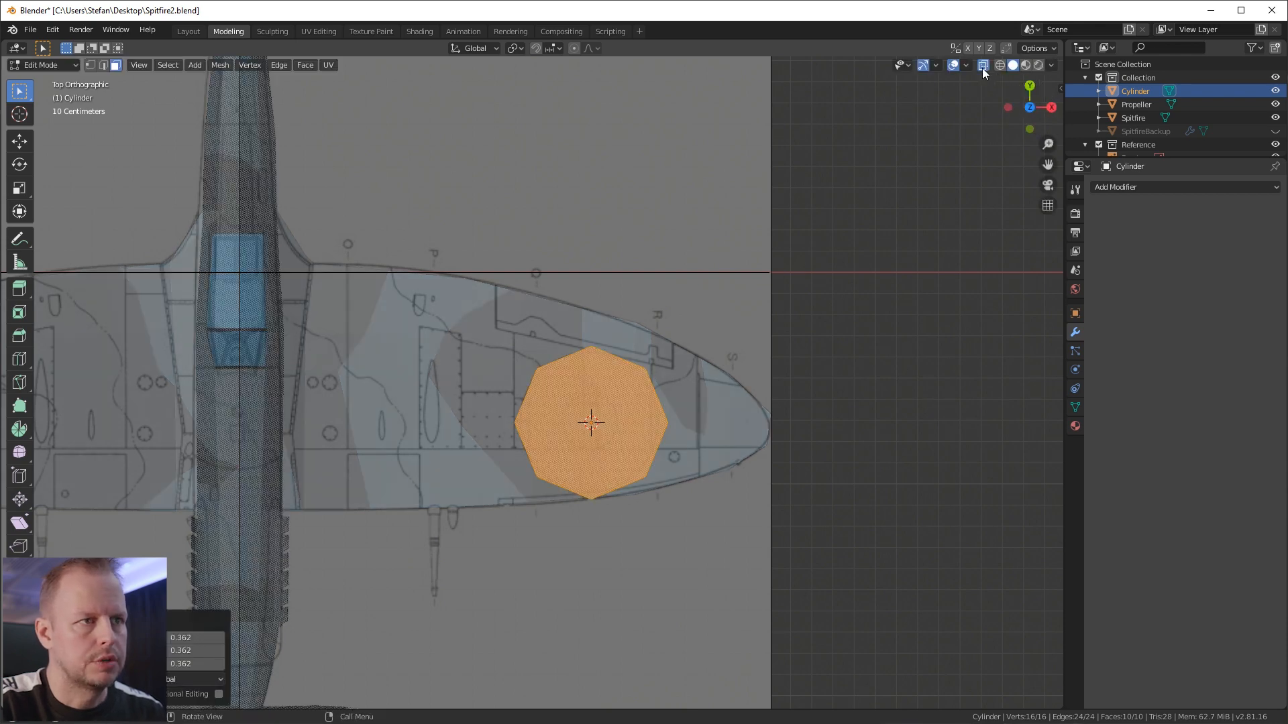
{"action": "middle_click_drag", "start_coordinate": [768, 273], "coordinate": [746, 332]}
{"action": "left_click", "coordinate": [619, 396]}
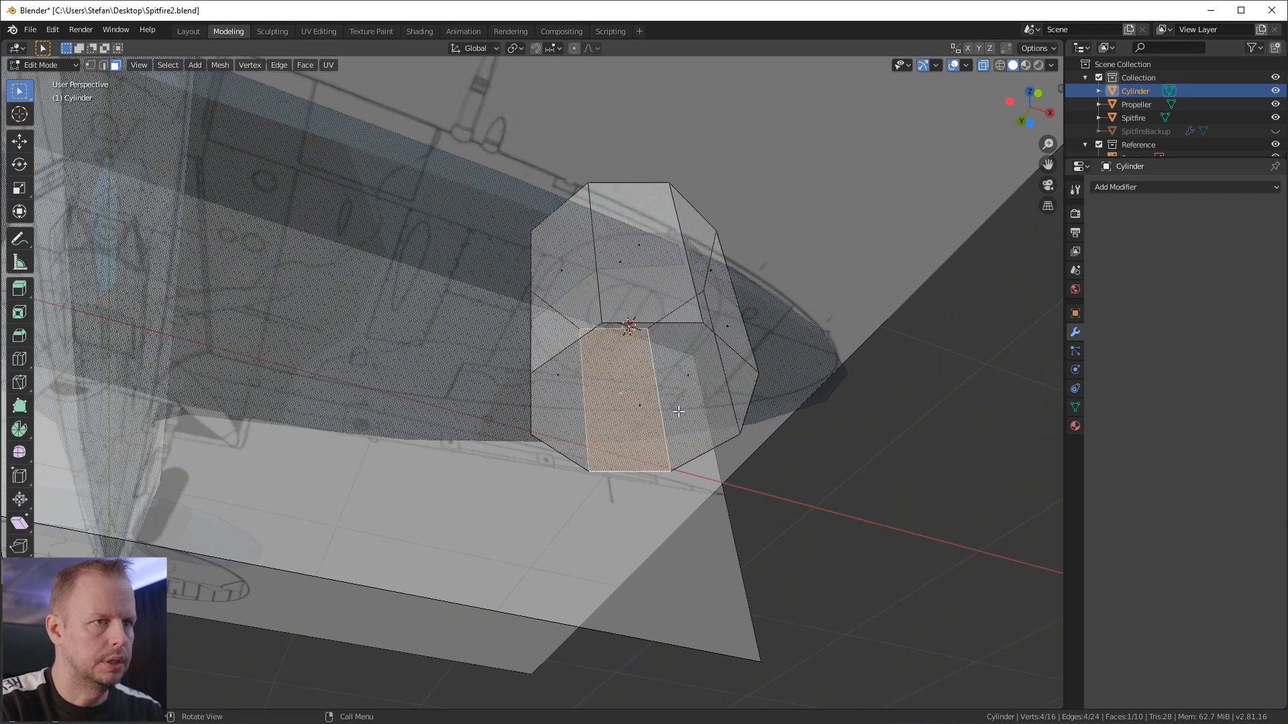
{"action": "left_click", "coordinate": [644, 405]}
{"action": "key", "text": "ctrl+KP_Add"}
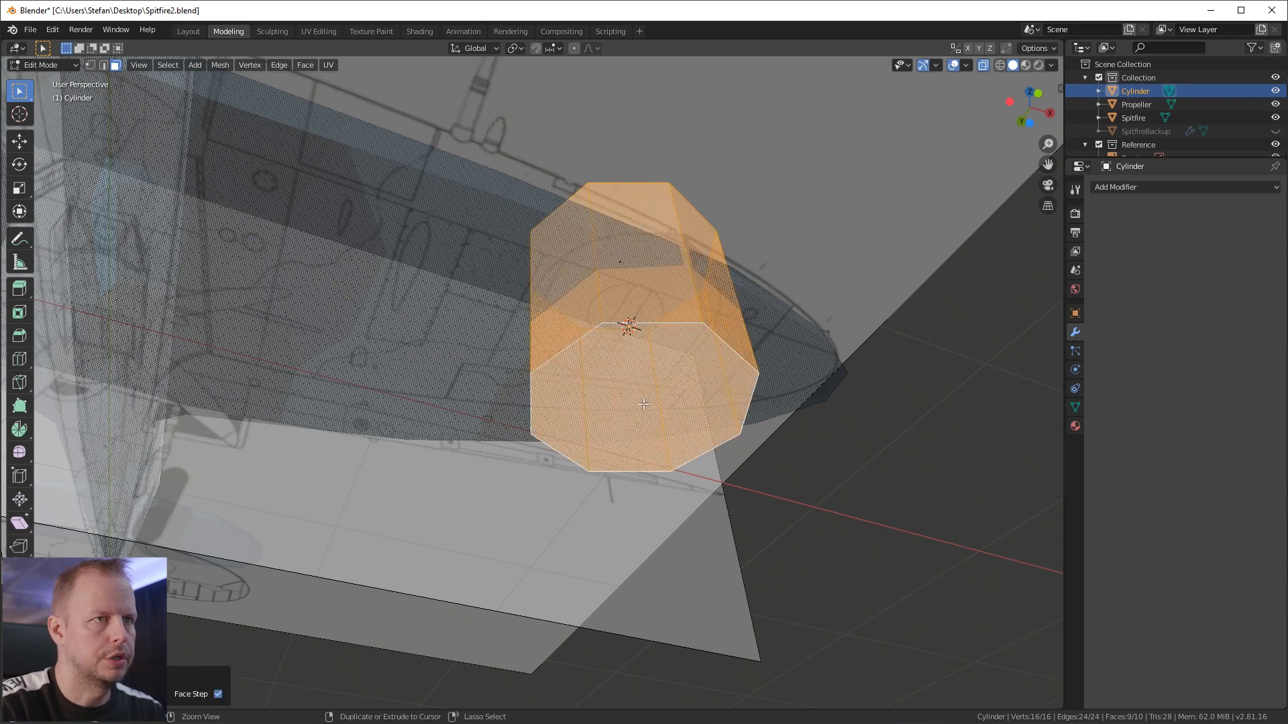
{"action": "middle_click_drag", "start_coordinate": [631, 329], "coordinate": [697, 342]}
{"action": "key", "text": "x"}
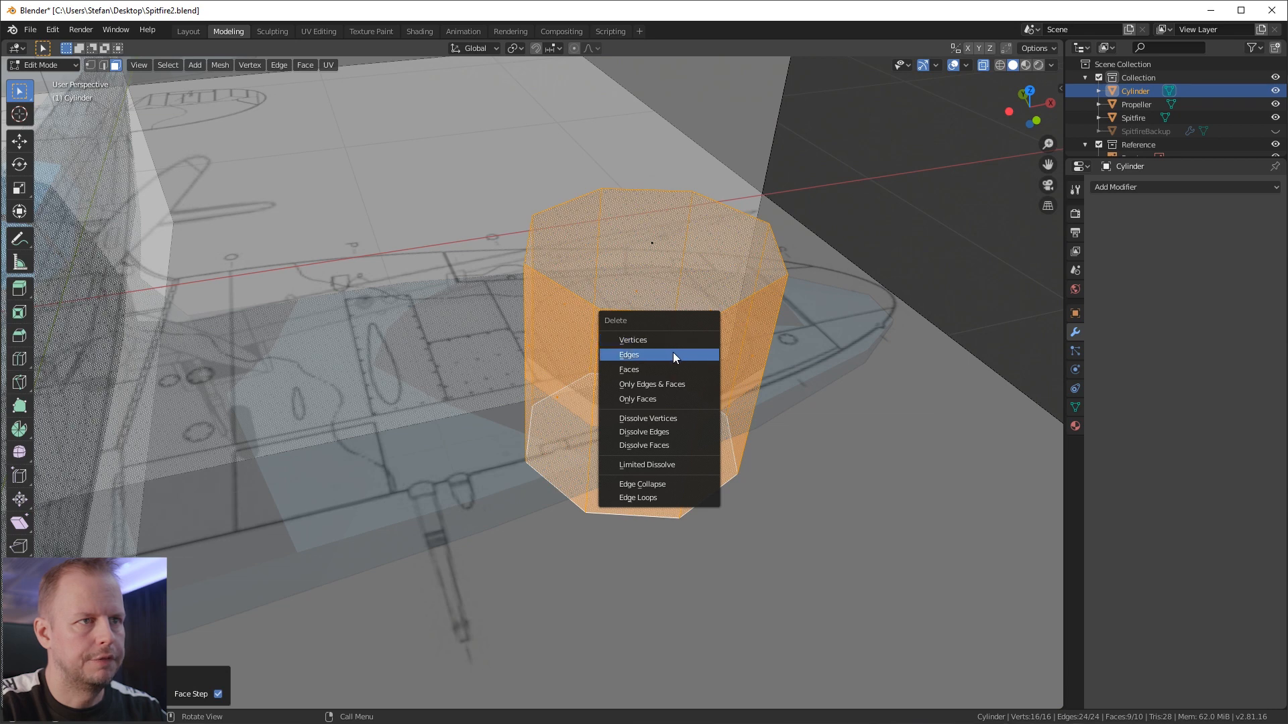
{"action": "left_click", "coordinate": [670, 369]}
{"action": "middle_click_drag", "start_coordinate": [670, 369], "coordinate": [696, 274]}
Step: Inset the remaining octagon face by about 0.203 m, following the roundel's inner circle on the blueprint
{"action": "left_click", "coordinate": [656, 220]}
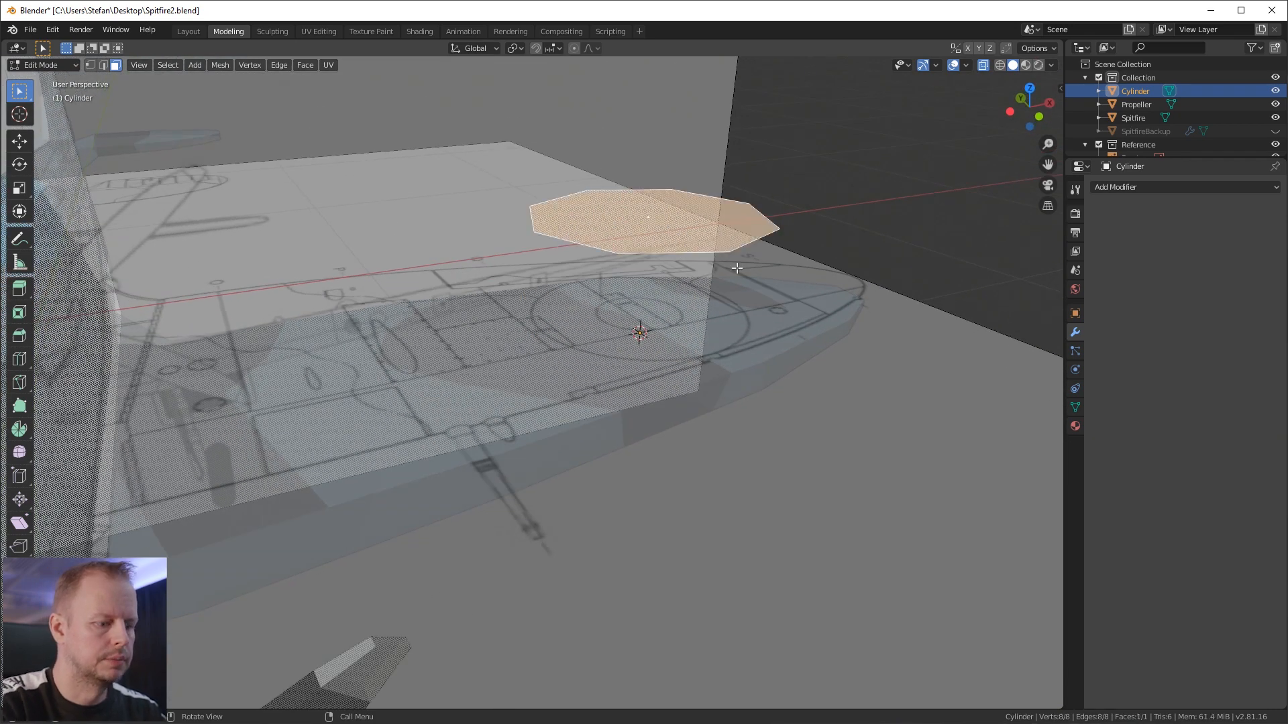
{"action": "key", "text": "KP_7"}
{"action": "scroll", "coordinate": [692, 360], "scroll_direction": "down", "scroll_amount": 2}
{"action": "scroll", "coordinate": [699, 344], "scroll_direction": "up", "scroll_amount": 2}
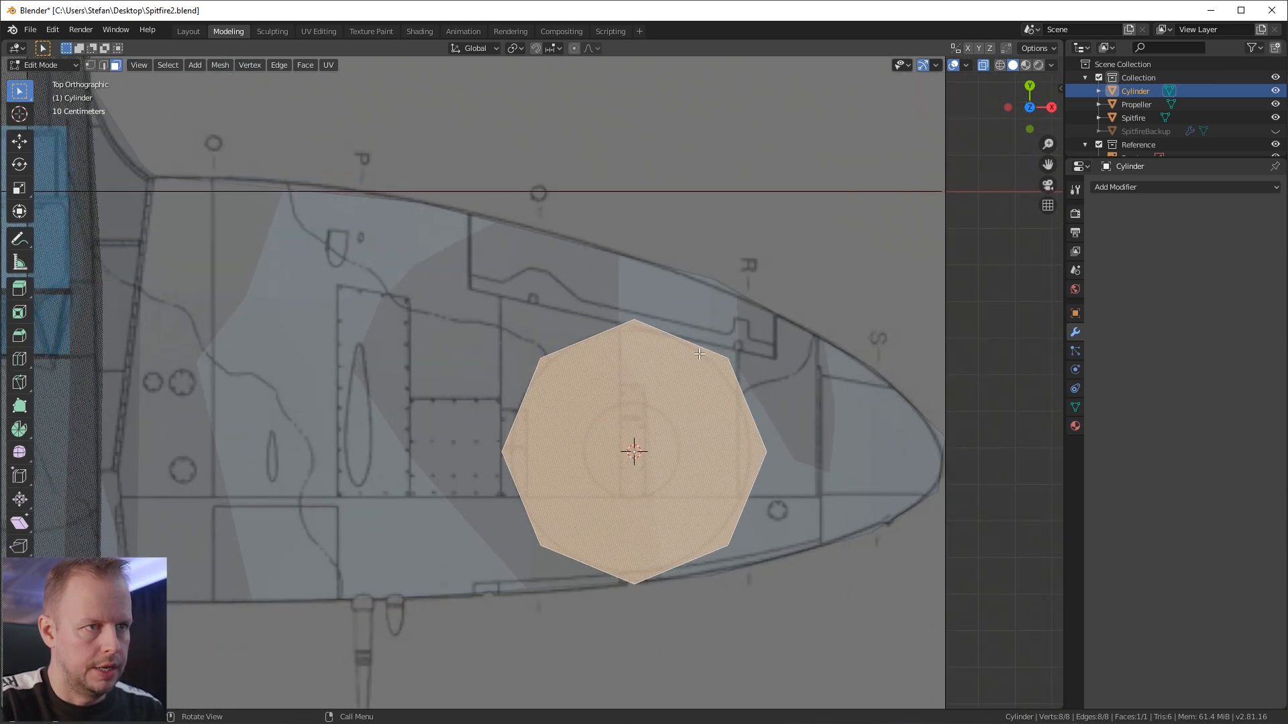
{"action": "key", "text": "i"}
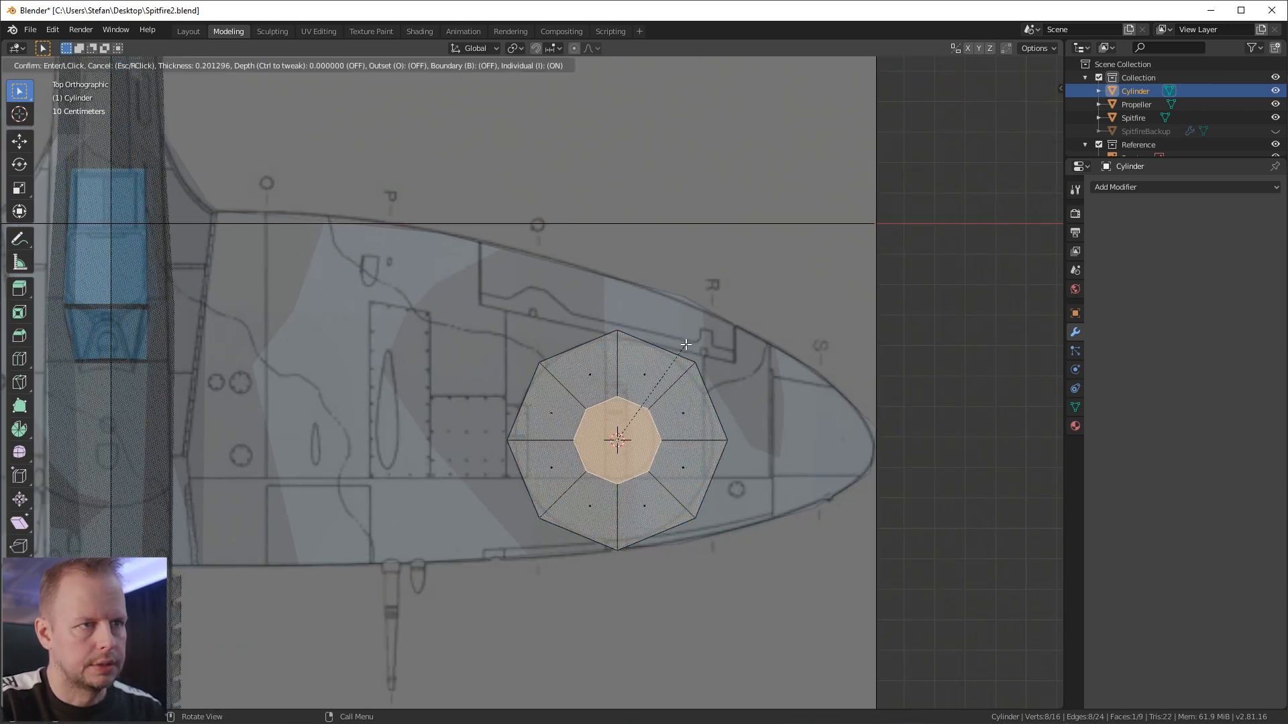
{"action": "left_click", "coordinate": [686, 344]}
{"action": "middle_click_drag", "start_coordinate": [727, 424], "coordinate": [778, 354]}
{"action": "scroll", "coordinate": [778, 353], "scroll_direction": "down", "scroll_amount": 8}
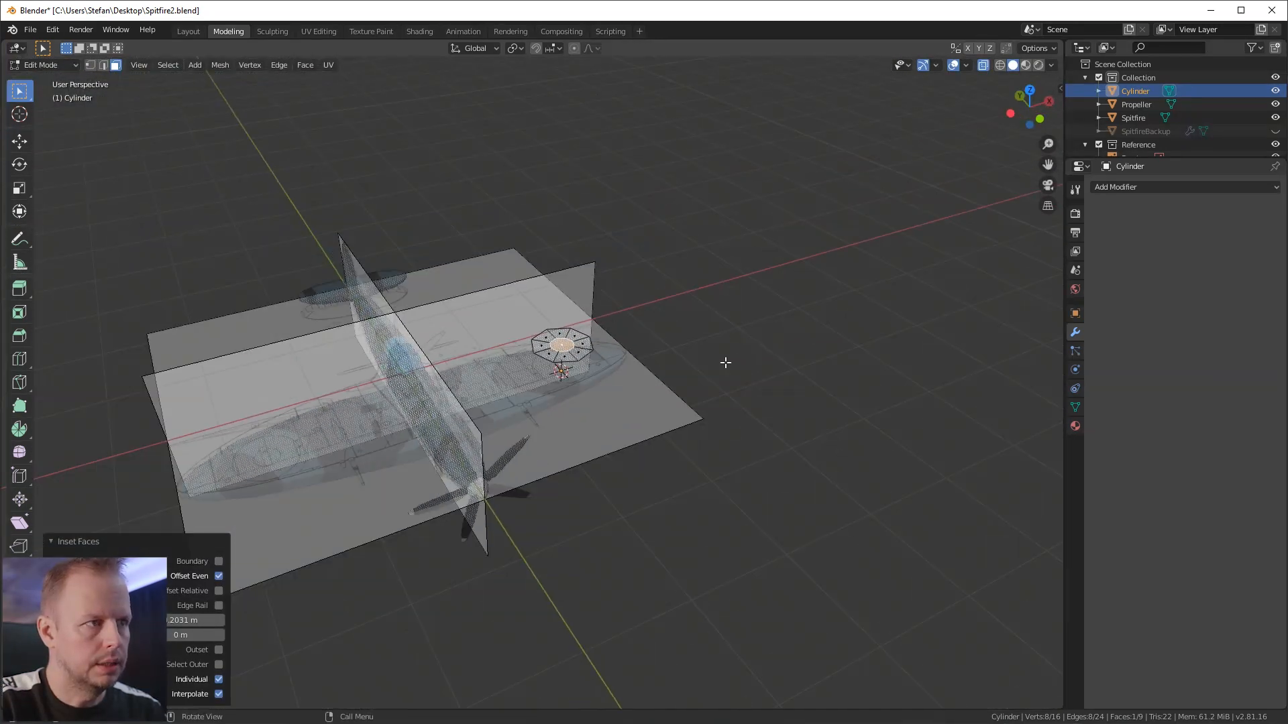
Step: Add a Mirror modifier on the X axis with Clipping enabled to the roundel and return to Object Mode
{"action": "left_click", "coordinate": [1148, 188]}
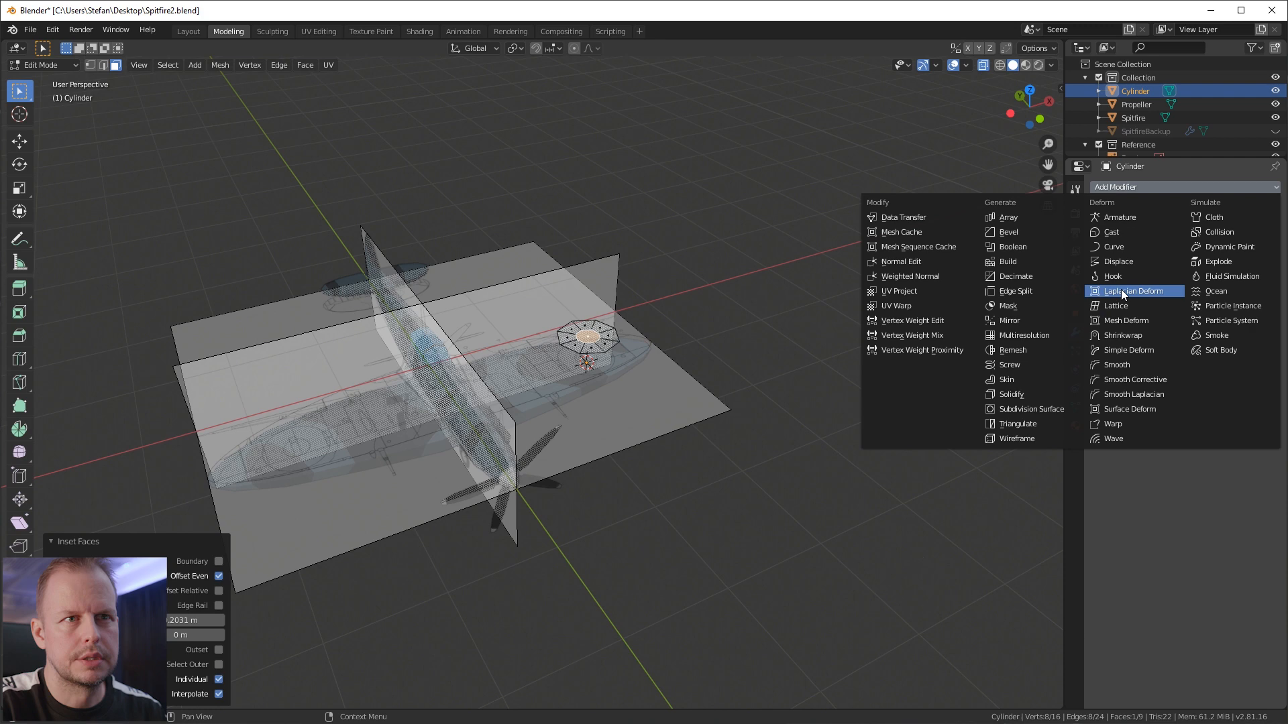
{"action": "left_click", "coordinate": [1026, 320]}
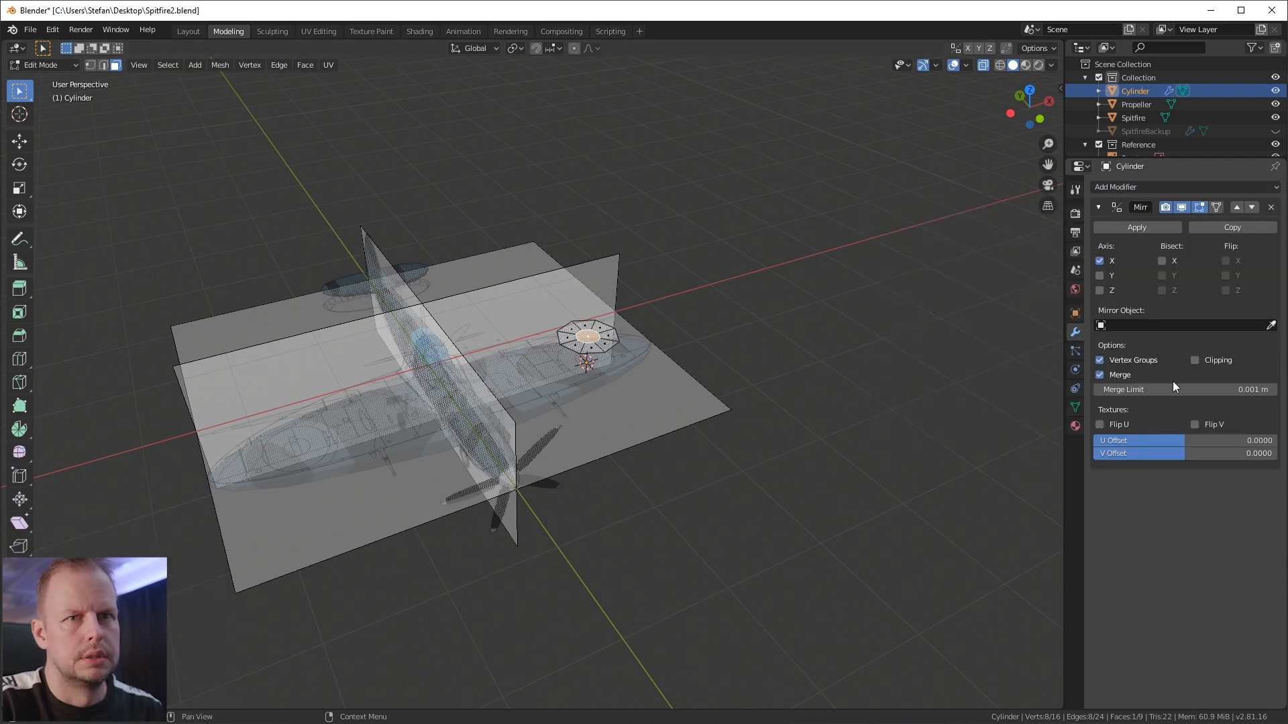
{"action": "left_click", "coordinate": [1197, 359]}
{"action": "middle_click_drag", "start_coordinate": [805, 363], "coordinate": [396, 307]}
{"action": "key", "text": "Tab"}
Step: Reset the 3D cursor to the world centre and set the roundel's origin to the 3D cursor
{"action": "middle_click_drag", "start_coordinate": [514, 325], "coordinate": [590, 313]}
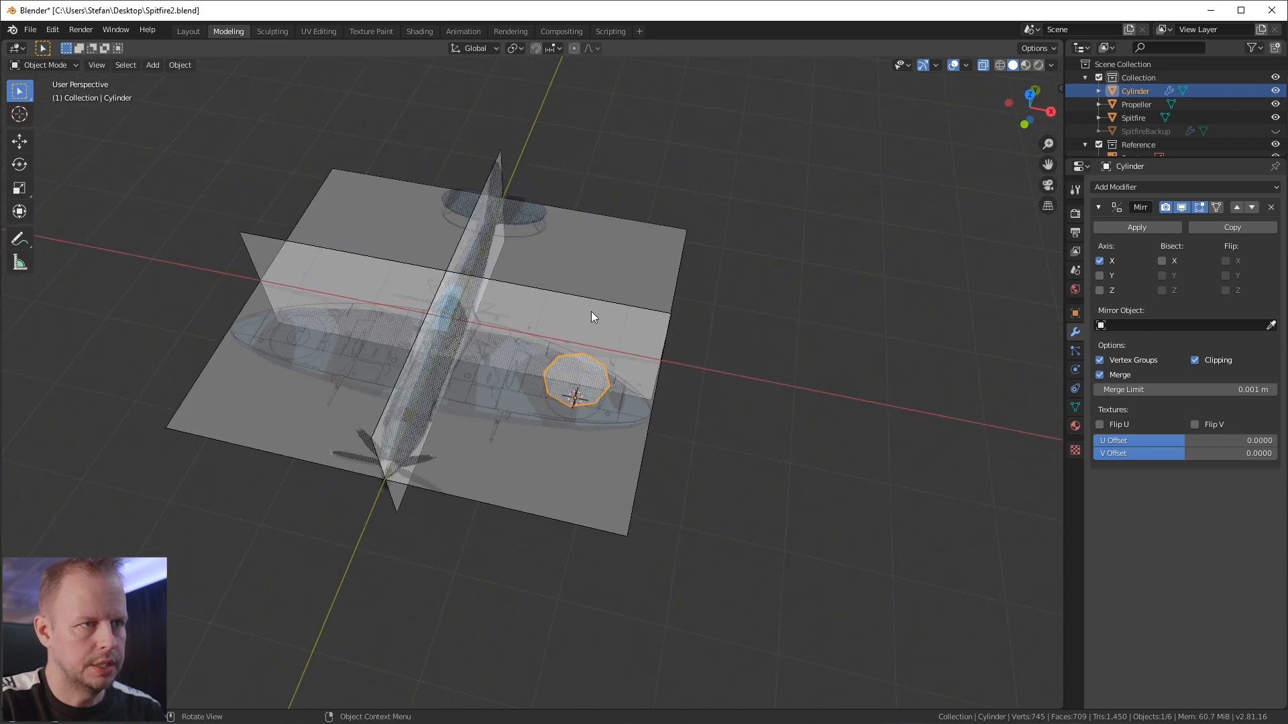
{"action": "left_click", "coordinate": [579, 377]}
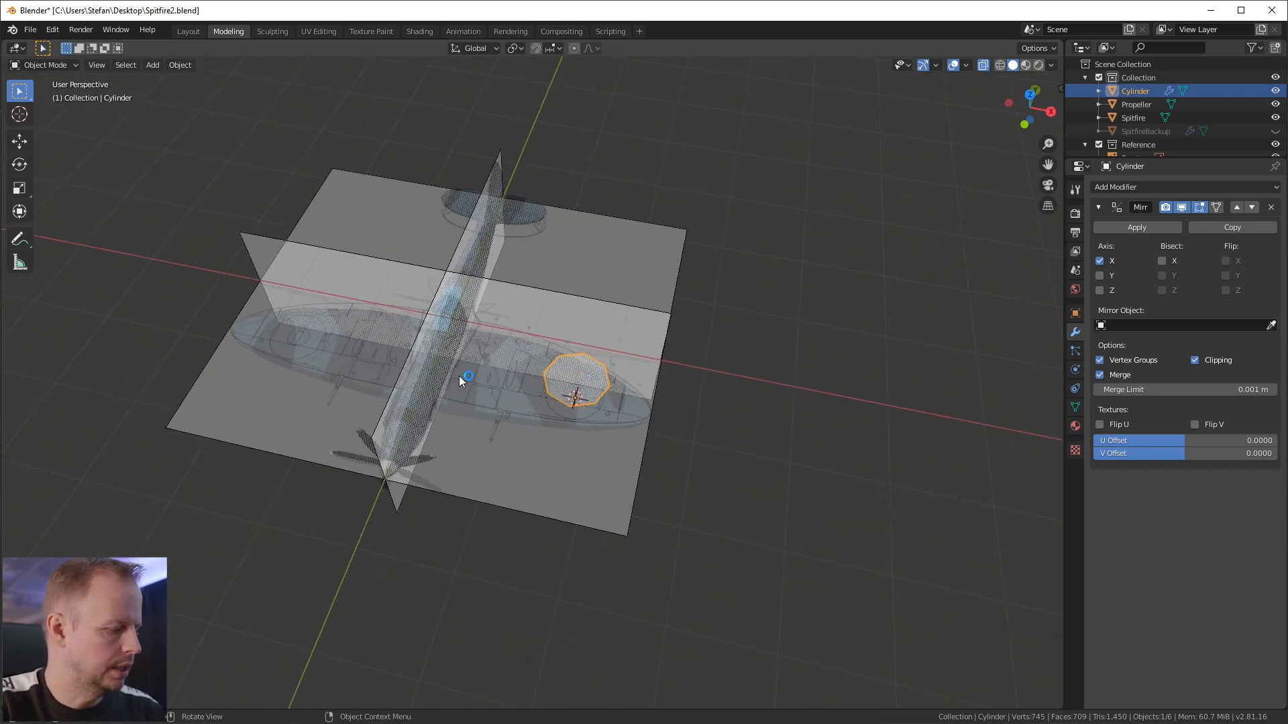
{"action": "scroll", "coordinate": [460, 380], "scroll_direction": "down", "scroll_amount": 4}
{"action": "scroll", "coordinate": [554, 372], "scroll_direction": "up", "scroll_amount": 9}
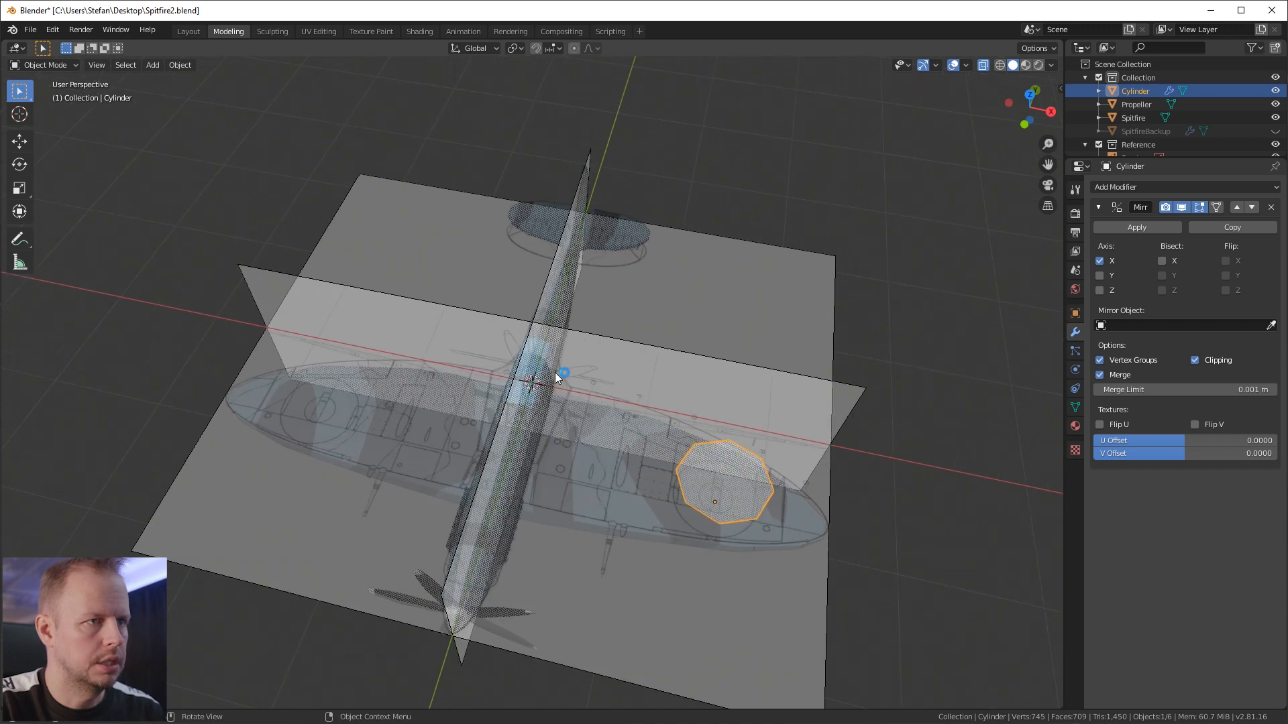
{"action": "scroll", "coordinate": [530, 388], "scroll_direction": "down", "scroll_amount": 2}
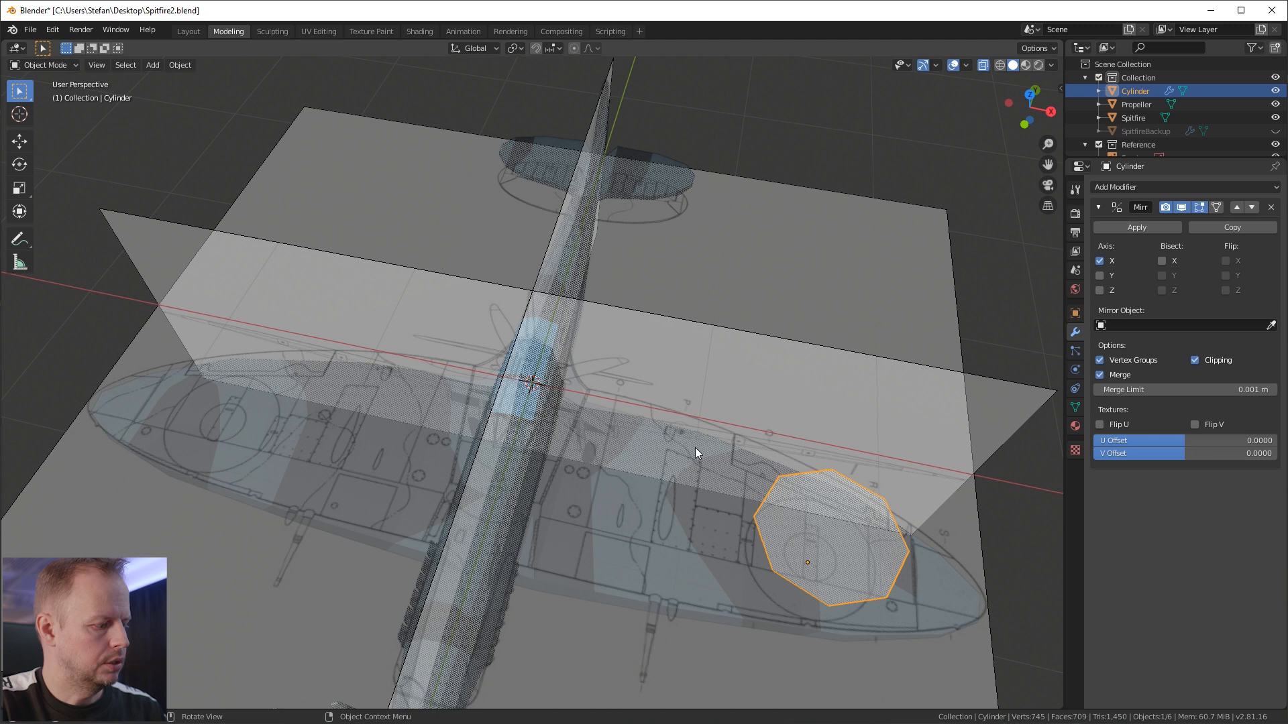
{"action": "key", "text": "F3"}
{"action": "key", "text": "Return"}
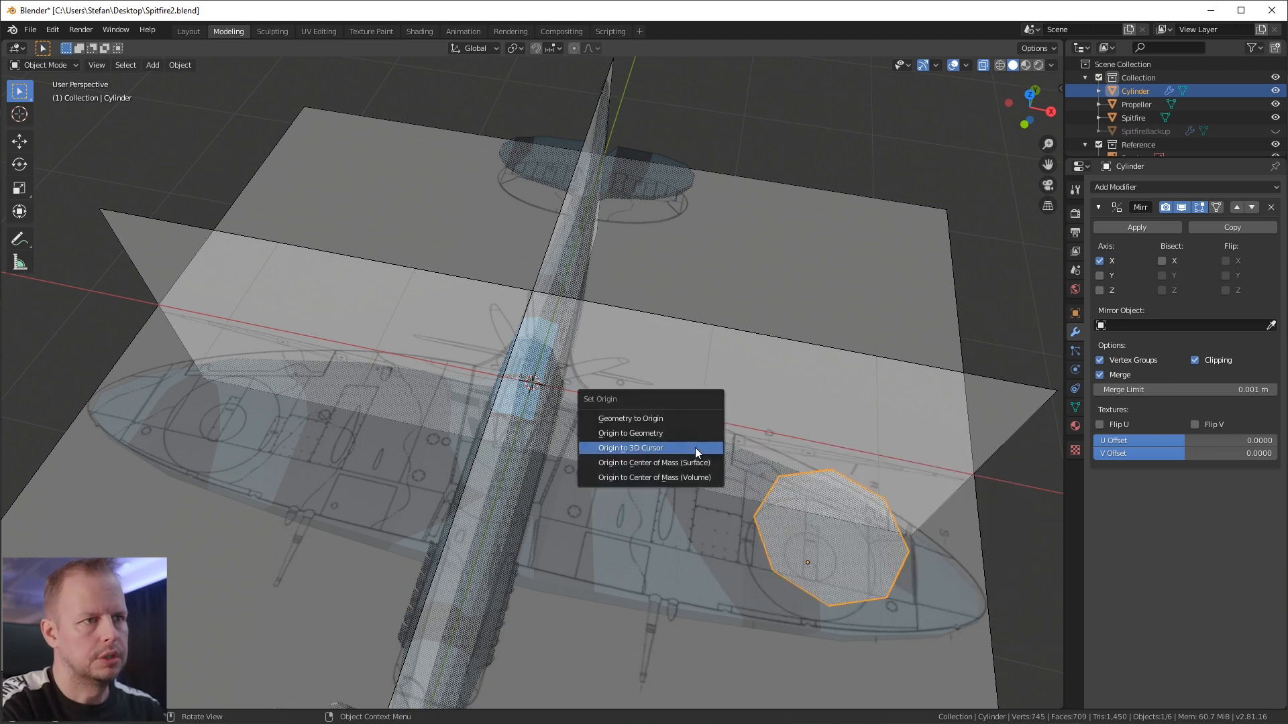
{"action": "left_click", "coordinate": [695, 448]}
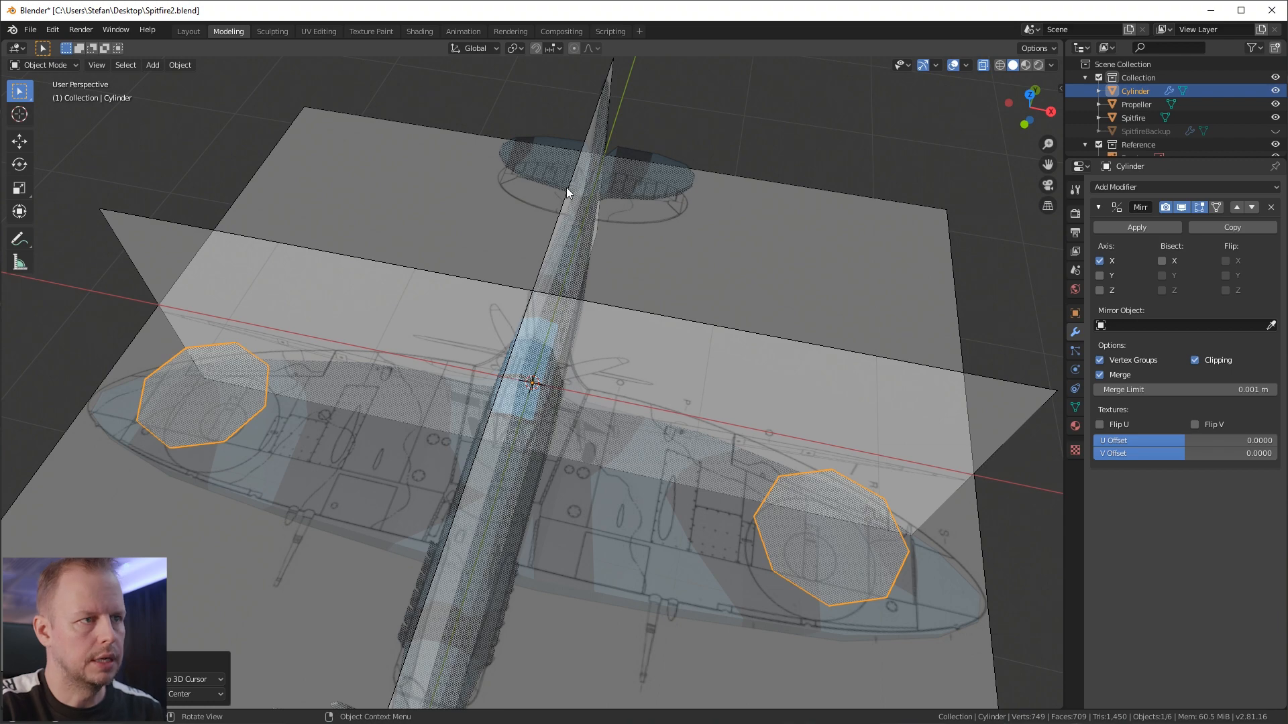
Step: Turn off X-ray display and hide the Reference collection, leaving the aircraft and roundels in view
{"action": "middle_click_drag", "start_coordinate": [110, 377], "coordinate": [606, 388]}
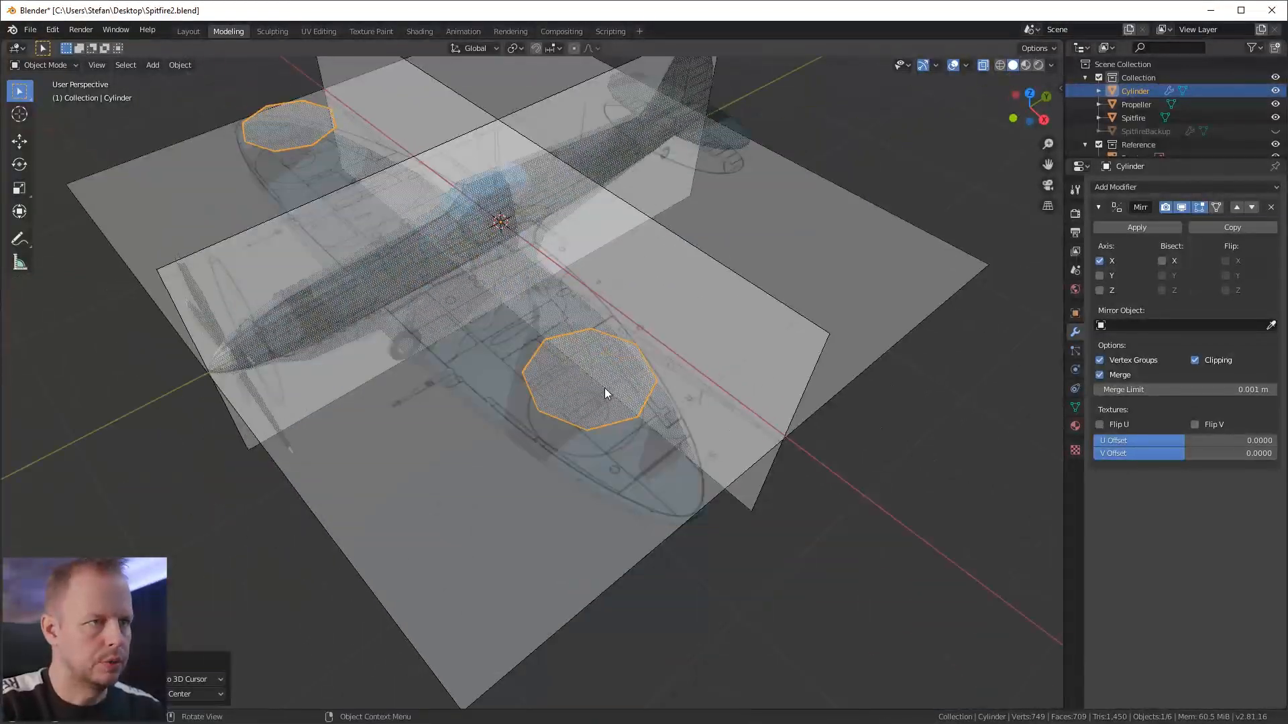
{"action": "left_click", "coordinate": [606, 386]}
{"action": "key", "text": "Tab"}
{"action": "key", "text": "Tab"}
{"action": "left_click", "coordinate": [590, 380]}
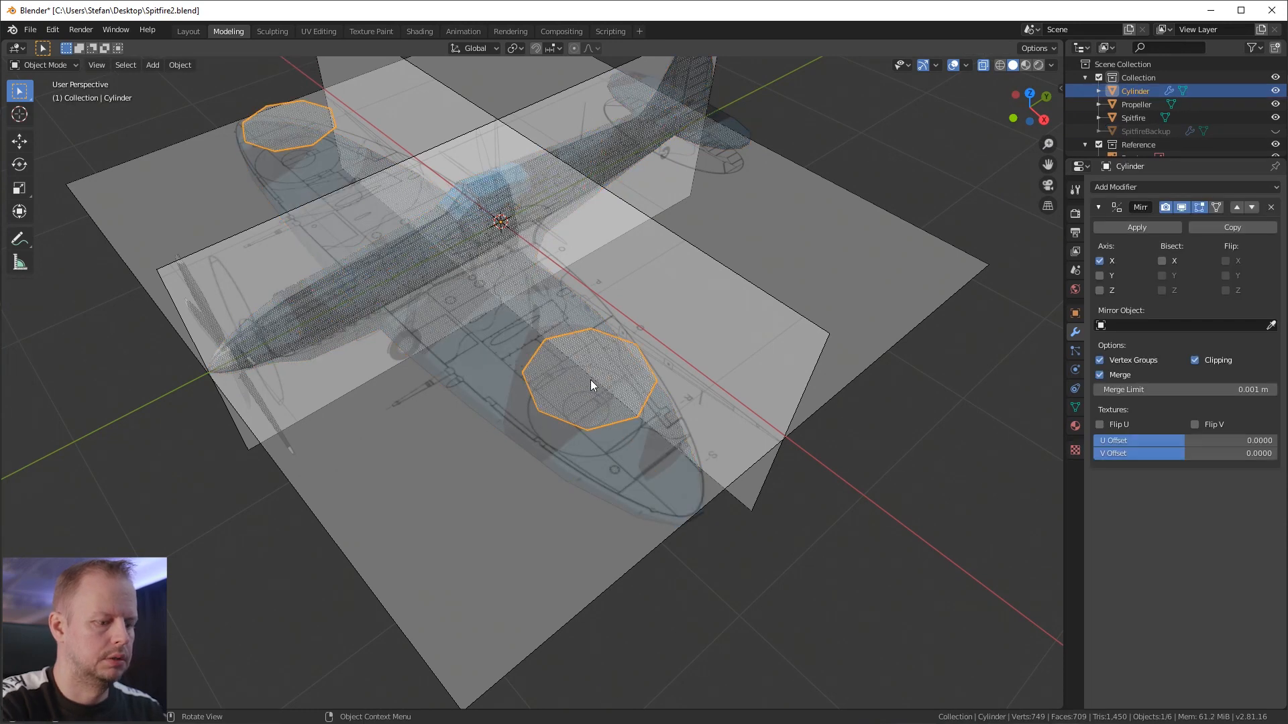
{"action": "key", "text": "KP_7"}
{"action": "scroll", "coordinate": [592, 384], "scroll_direction": "up", "scroll_amount": 4}
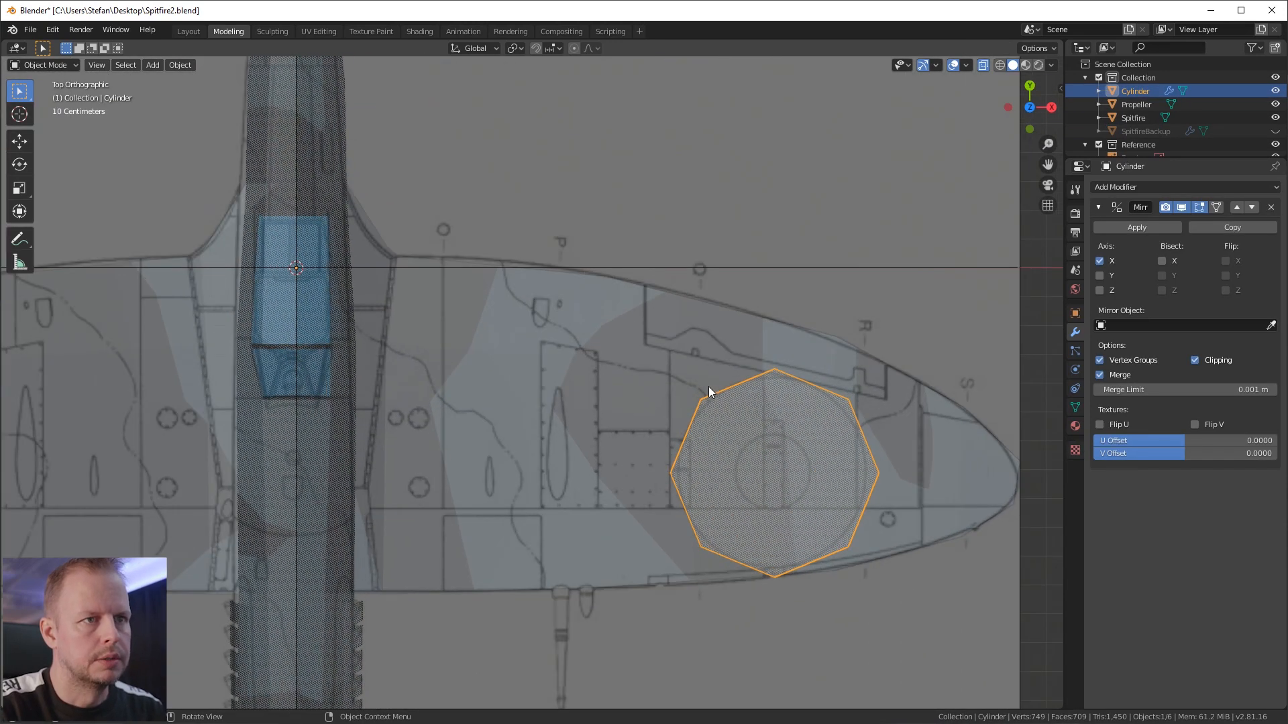
{"action": "key", "text": "alt+z"}
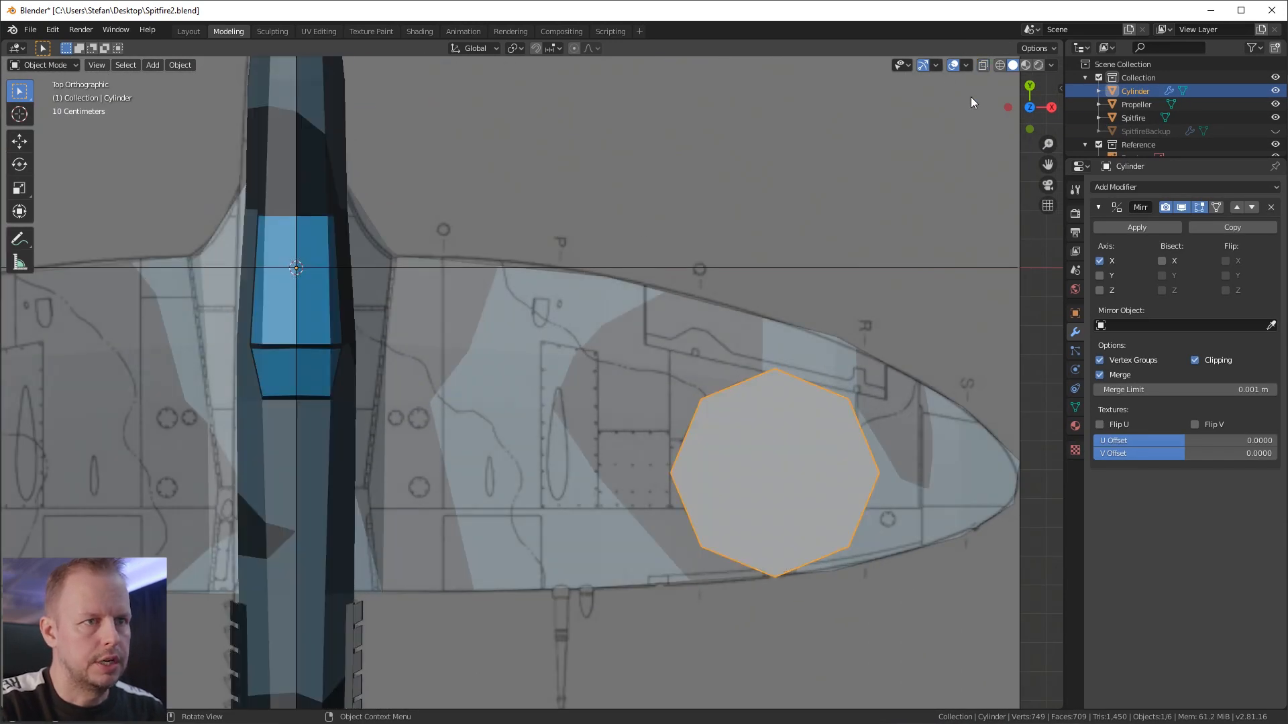
{"action": "middle_click_drag", "start_coordinate": [868, 404], "coordinate": [855, 373]}
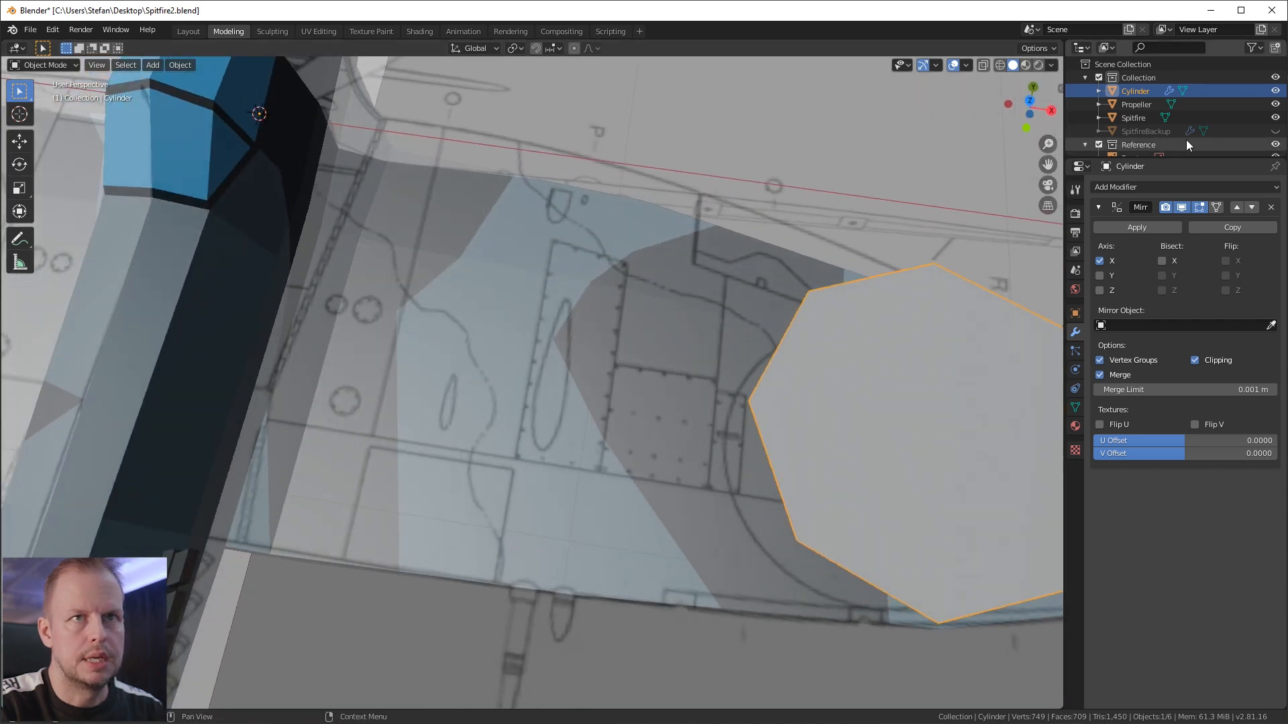
{"action": "left_click", "coordinate": [1275, 144]}
{"action": "middle_click_drag", "start_coordinate": [892, 412], "coordinate": [741, 381]}
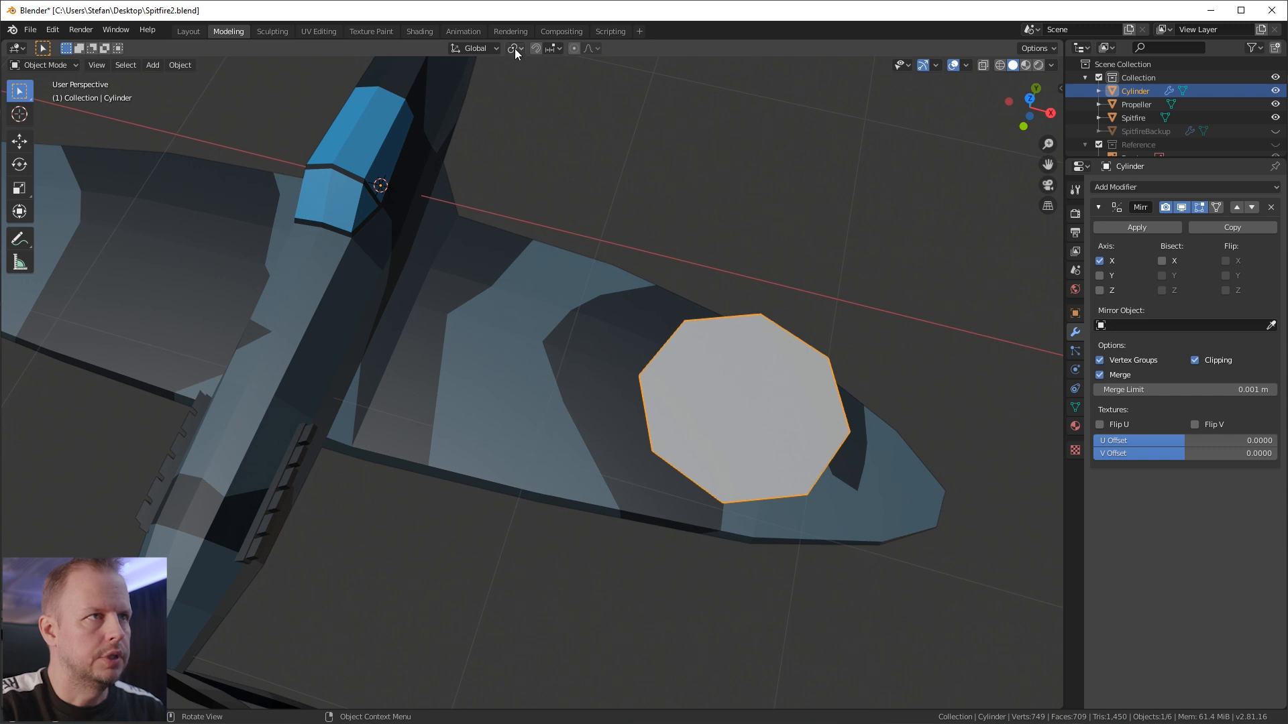
Step: Assign the existing Material with the Spitfire.png texture to the roundel in the Shading workspace
{"action": "left_click", "coordinate": [421, 31]}
{"action": "left_click", "coordinate": [599, 430]}
{"action": "left_click", "coordinate": [677, 451]}
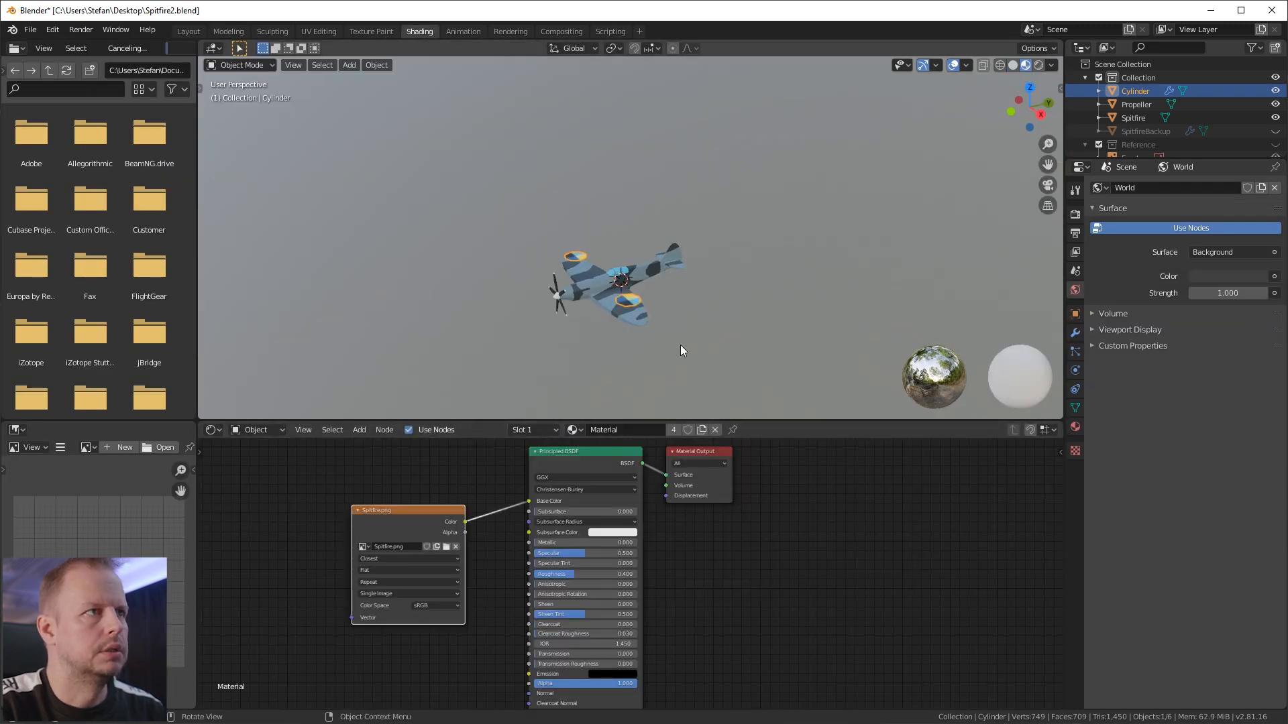
Step: In the UV Editing workspace, reset the UVs of all roundel faces and collapse them to one point with scale 0
{"action": "left_click", "coordinate": [318, 31]}
{"action": "scroll", "coordinate": [813, 374], "scroll_direction": "up", "scroll_amount": 3}
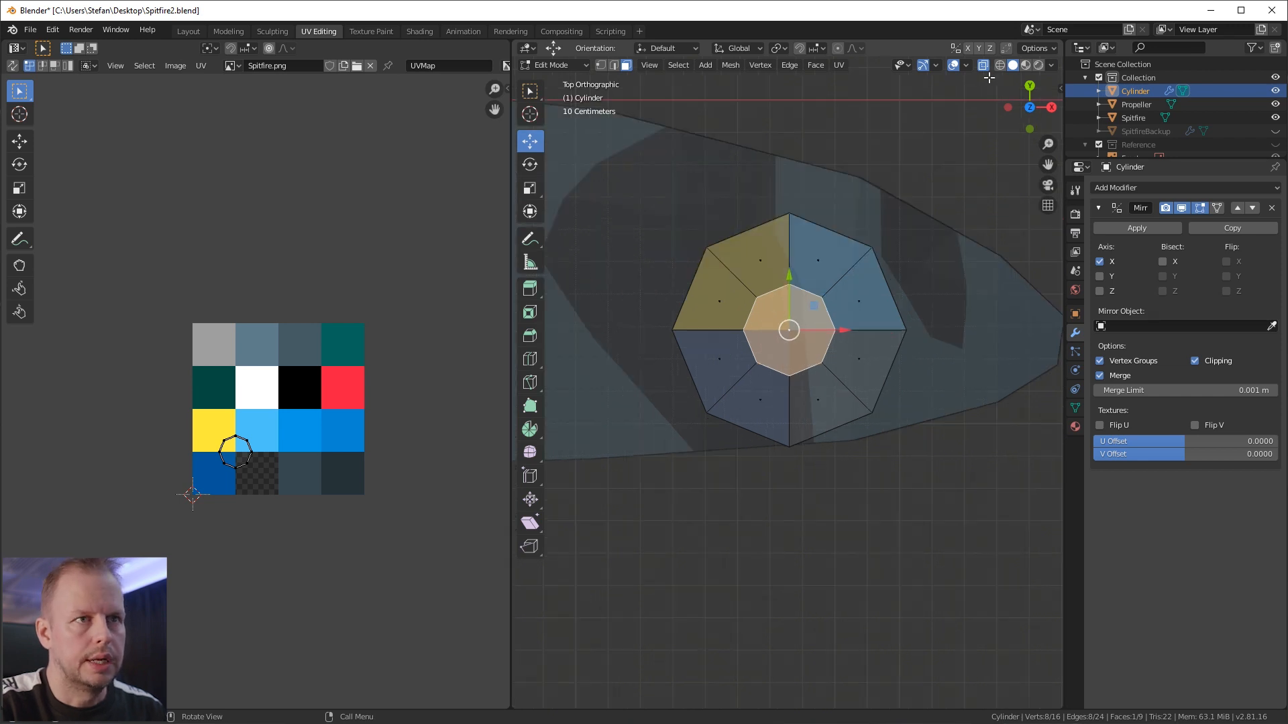
{"action": "key", "text": "a"}
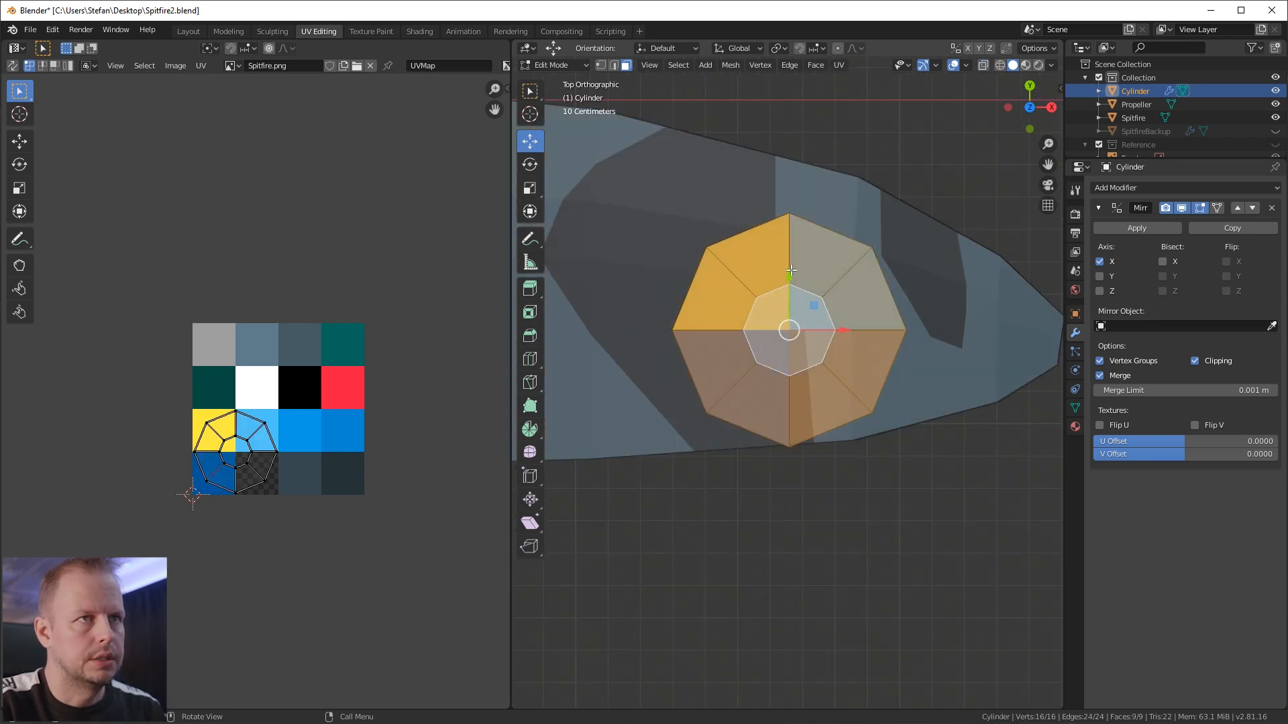
{"action": "left_click", "coordinate": [838, 65]}
{"action": "left_click", "coordinate": [872, 272]}
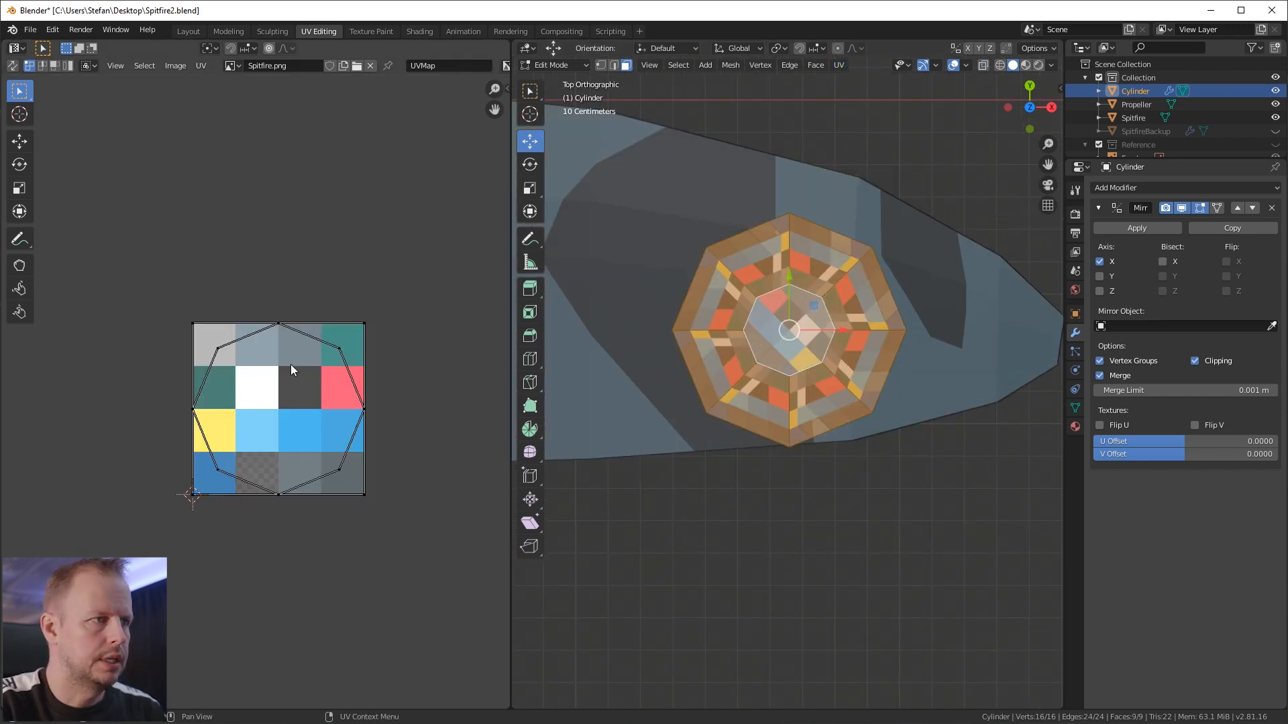
{"action": "key", "text": "a"}
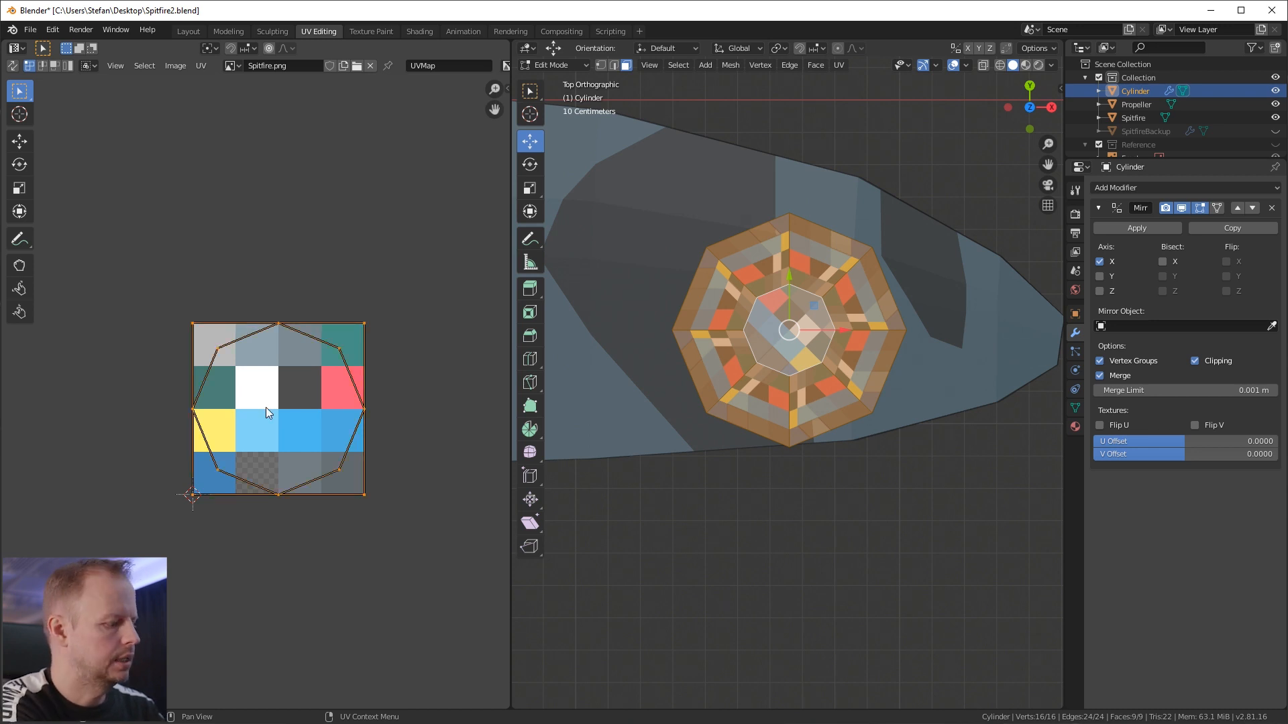
{"action": "key", "text": "s"}
{"action": "key", "text": "0"}
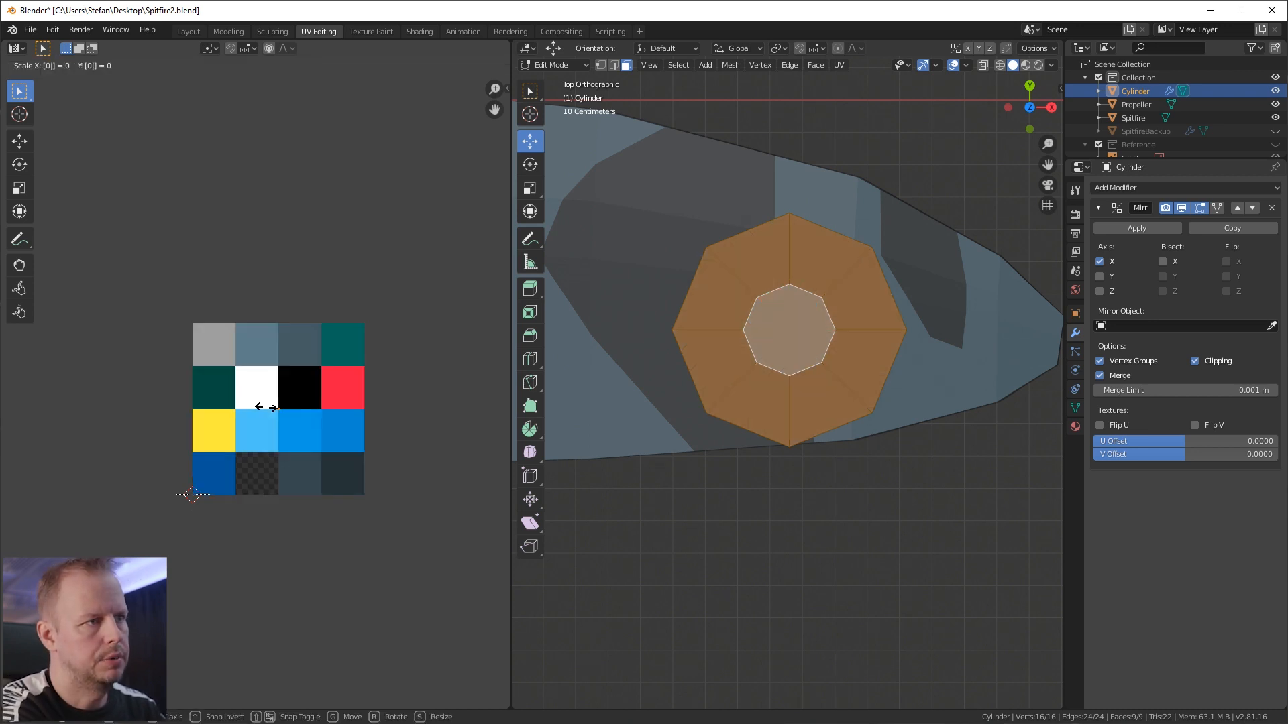
{"action": "key", "text": "Return"}
Step: Move the whole roundel's collapsed UVs onto the red swatch of the Spitfire.png palette
{"action": "key", "text": "g"}
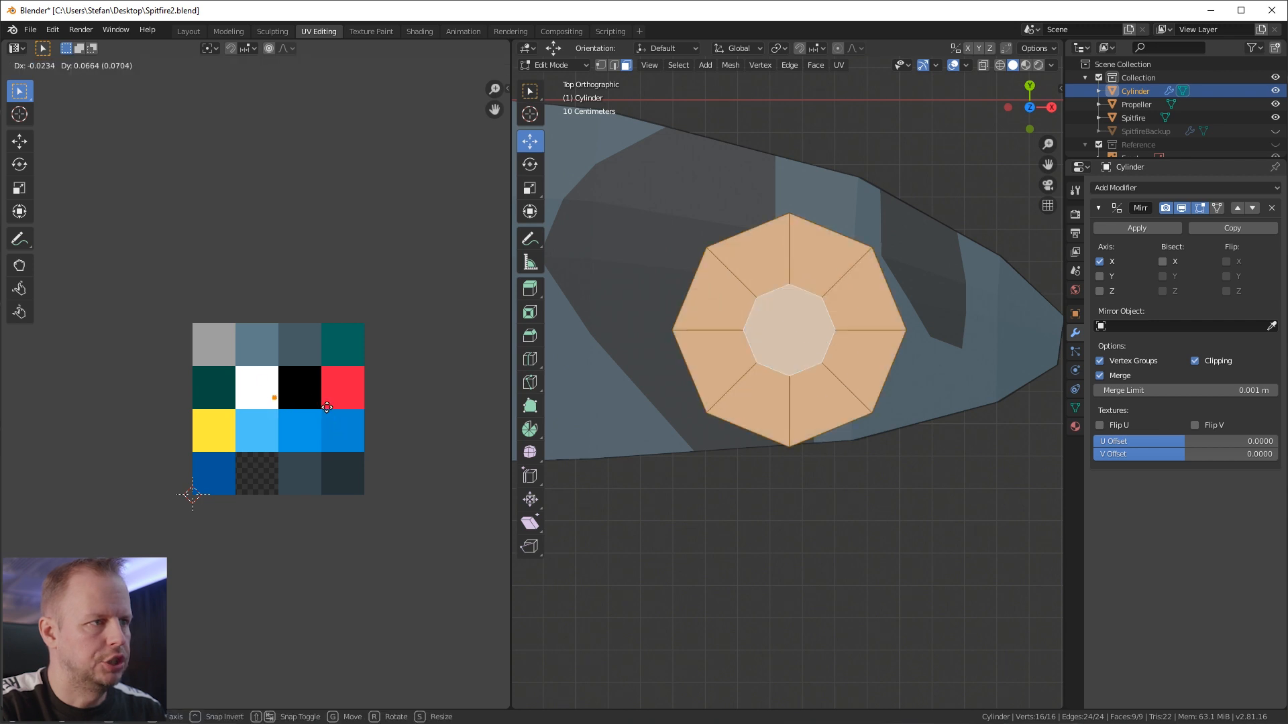
{"action": "left_click", "coordinate": [309, 403]}
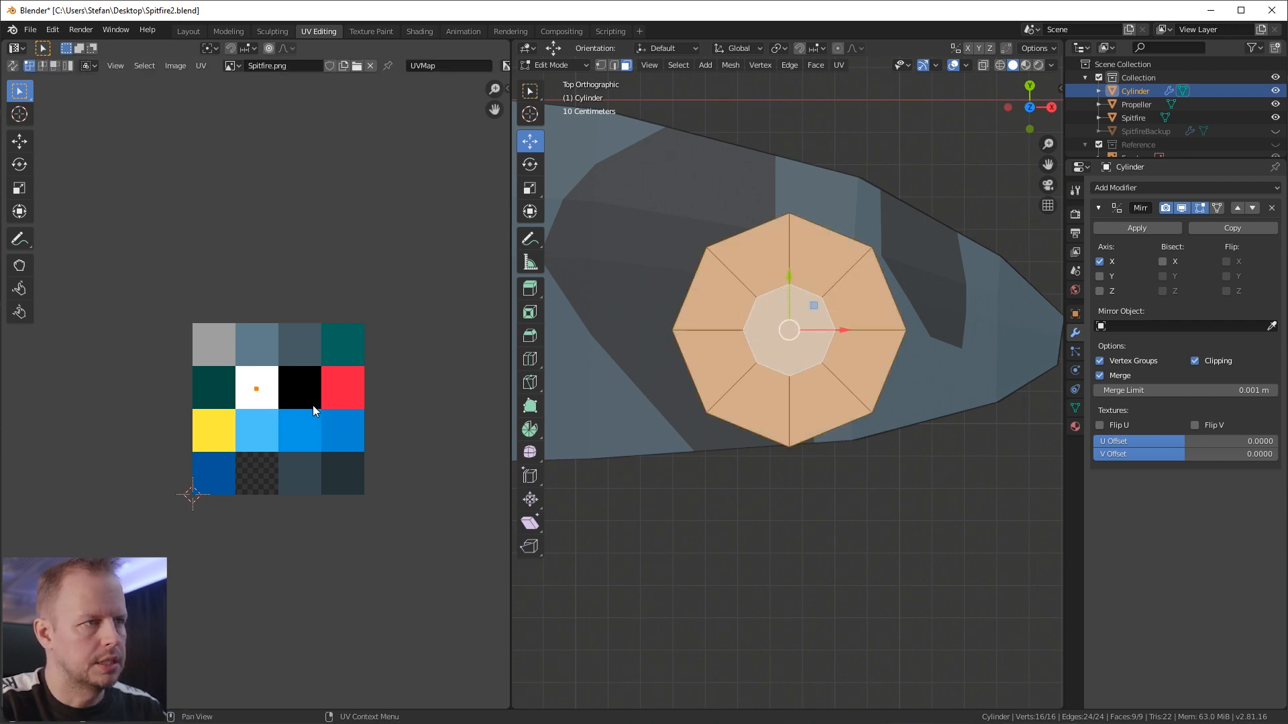
{"action": "key", "text": "alt+Tab"}
{"action": "key", "text": "alt+Tab"}
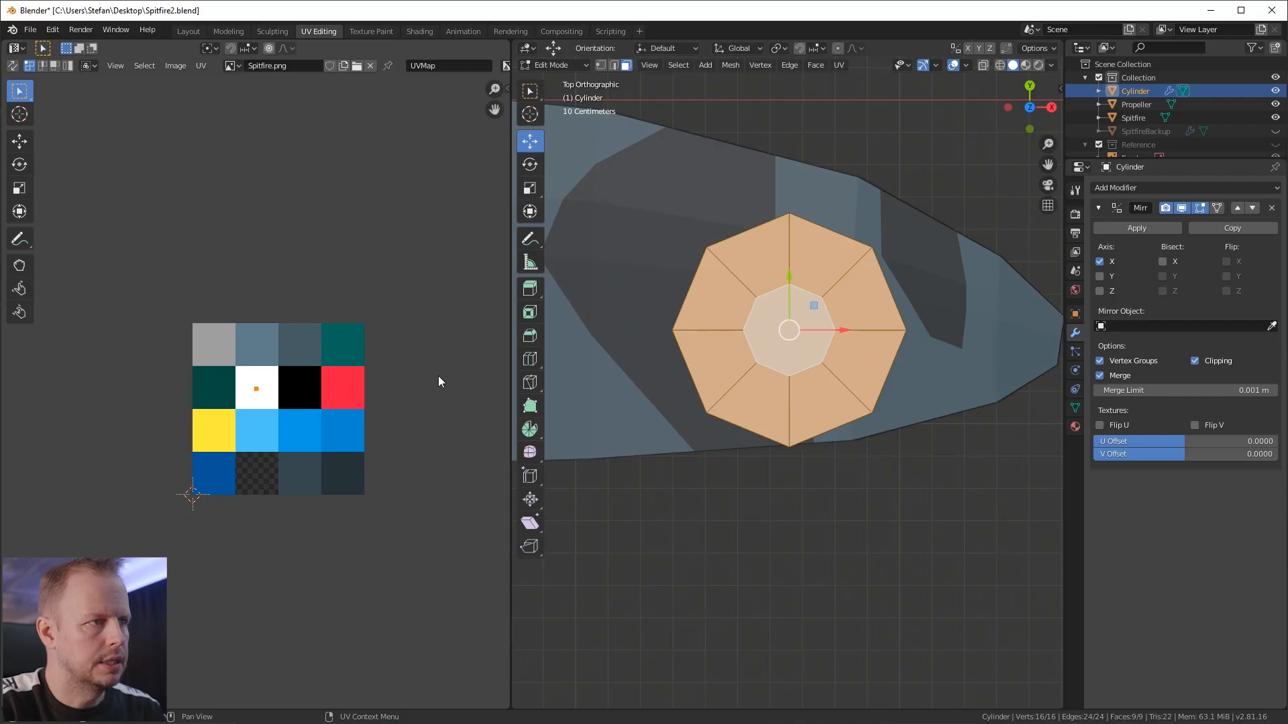
{"action": "key", "text": "g"}
{"action": "left_click", "coordinate": [411, 399]}
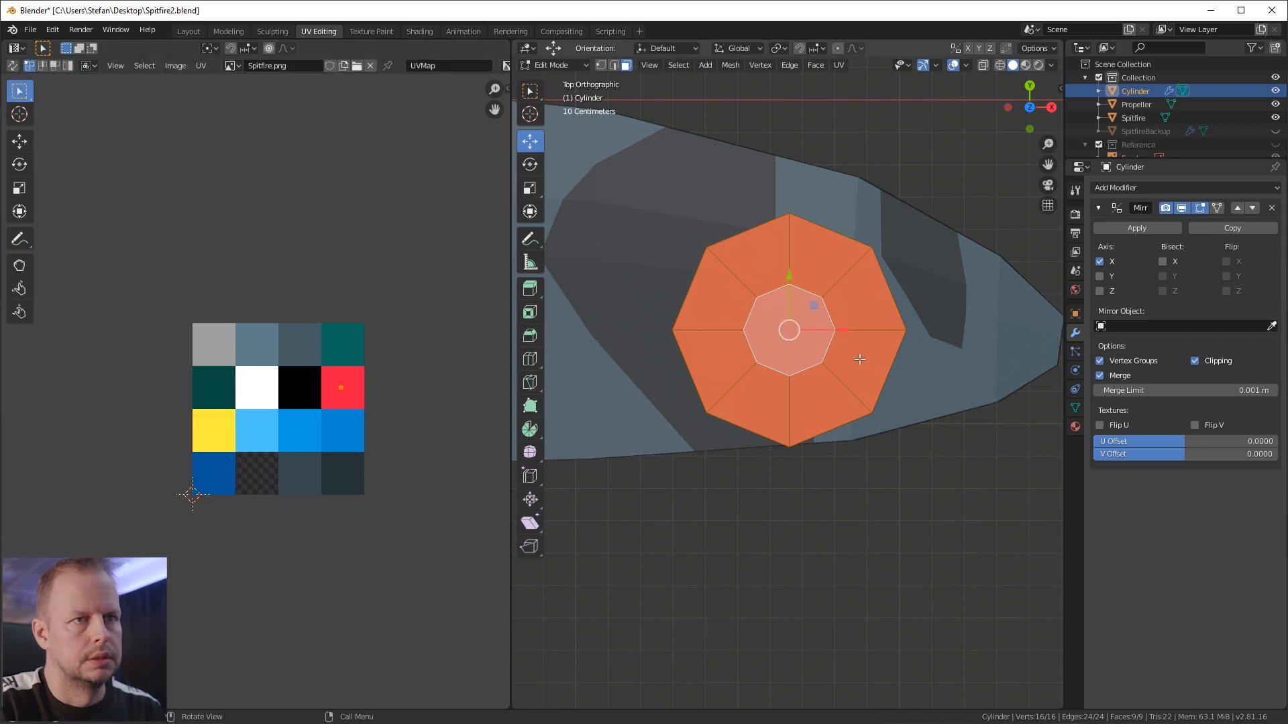
Step: Move the UVs of the roundel's eight outer faces onto the dark blue swatch, then deselect everything and return to Object Mode
{"action": "left_click", "coordinate": [830, 392]}
{"action": "left_click", "coordinate": [820, 409], "text": "shift"}
{"action": "left_click", "coordinate": [758, 410], "text": "shift"}
{"action": "left_click", "coordinate": [716, 369], "text": "shift"}
{"action": "left_click", "coordinate": [716, 292], "text": "shift"}
{"action": "left_click", "coordinate": [757, 254], "text": "shift"}
{"action": "left_click", "coordinate": [820, 252], "text": "shift"}
{"action": "left_click", "coordinate": [863, 307], "text": "shift"}
{"action": "key", "text": "g"}
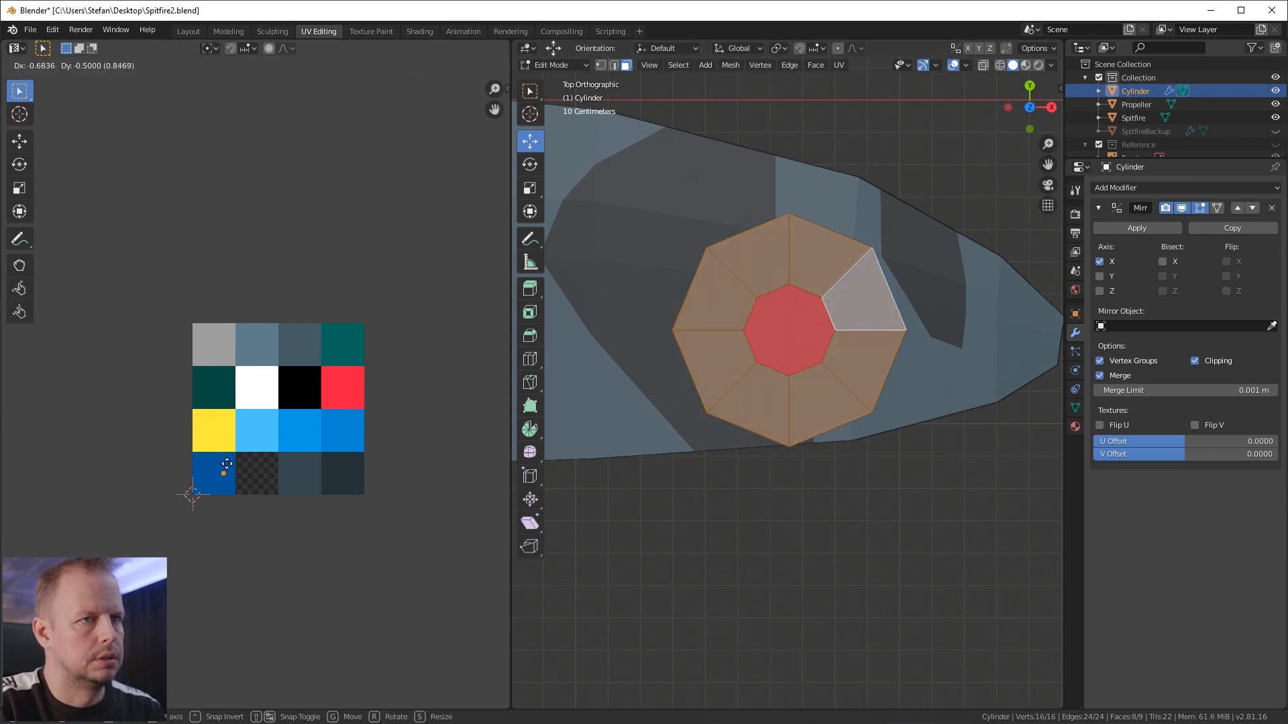
{"action": "left_click", "coordinate": [222, 469]}
{"action": "scroll", "coordinate": [768, 398], "scroll_direction": "down", "scroll_amount": 3}
{"action": "middle_click_drag", "start_coordinate": [768, 398], "coordinate": [872, 429]}
{"action": "key", "text": "alt+a"}
{"action": "scroll", "coordinate": [864, 318], "scroll_direction": "down", "scroll_amount": 2}
{"action": "scroll", "coordinate": [839, 357], "scroll_direction": "up", "scroll_amount": 2}
{"action": "key", "text": "Tab"}
Step: Add a Shrinkwrap modifier to the roundel and set the Spitfire object as its target
{"action": "left_click", "coordinate": [1148, 187]}
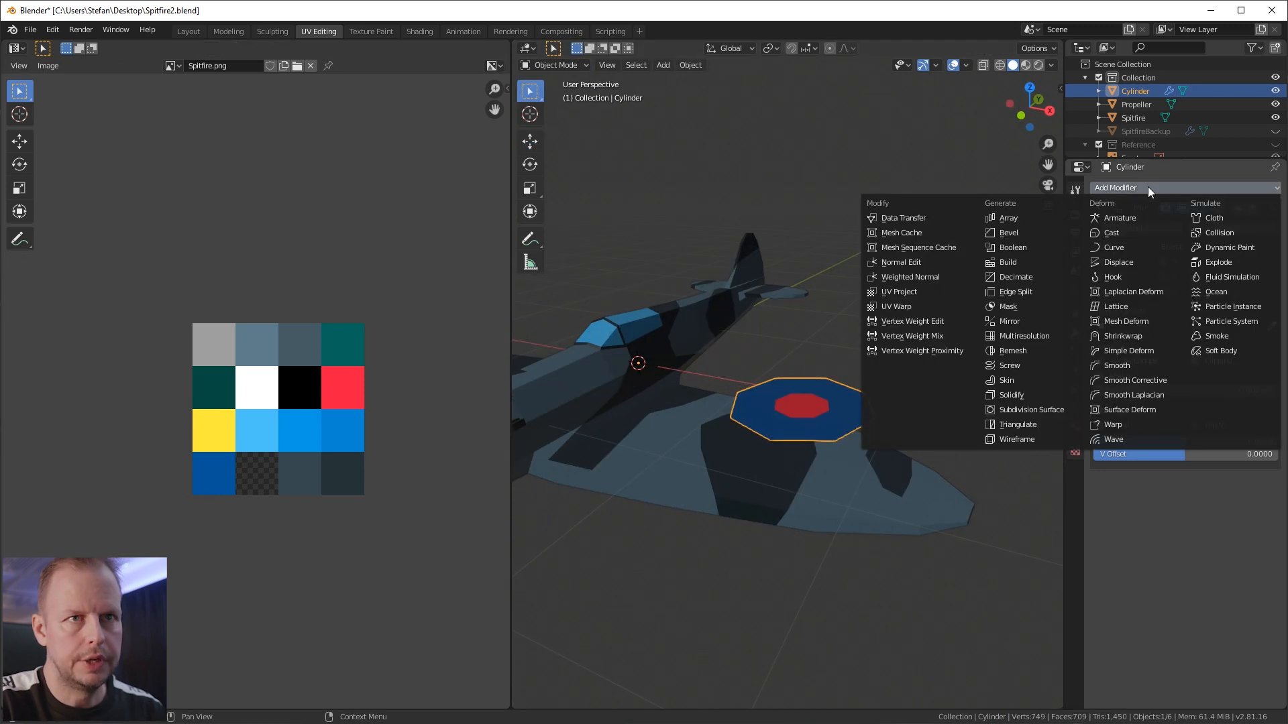
{"action": "left_click", "coordinate": [1123, 336]}
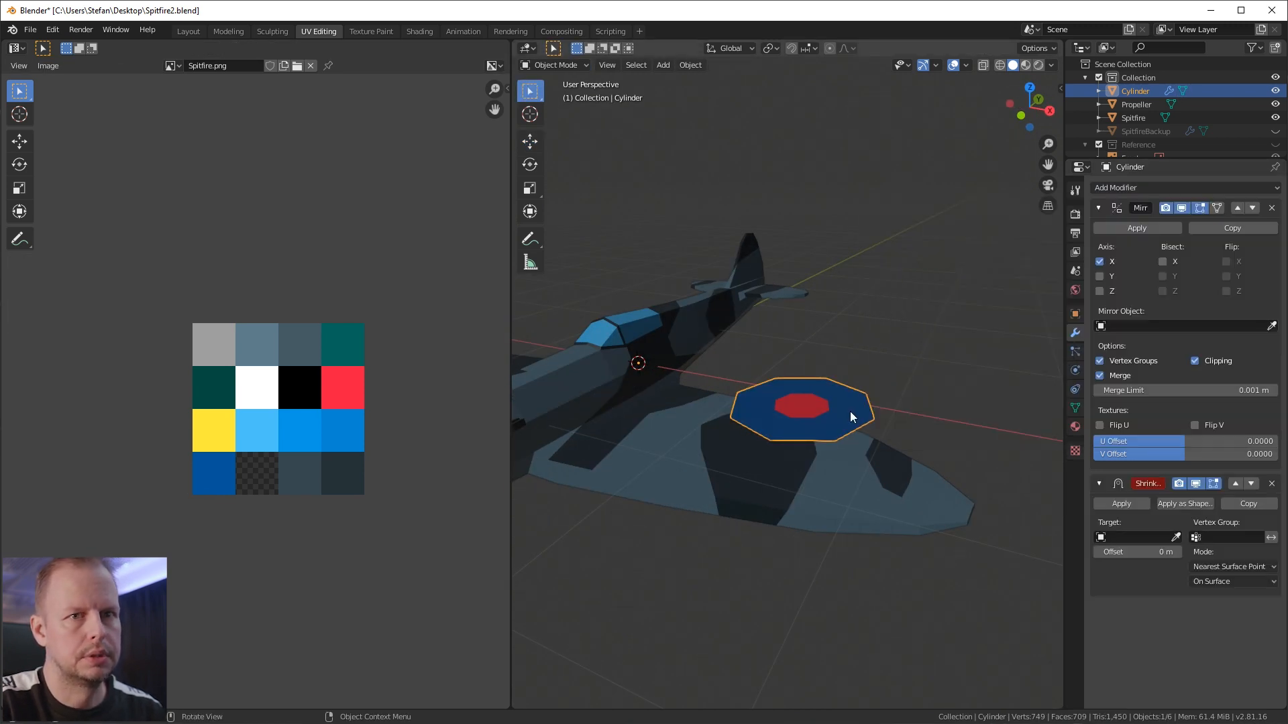
{"action": "left_click", "coordinate": [1175, 538]}
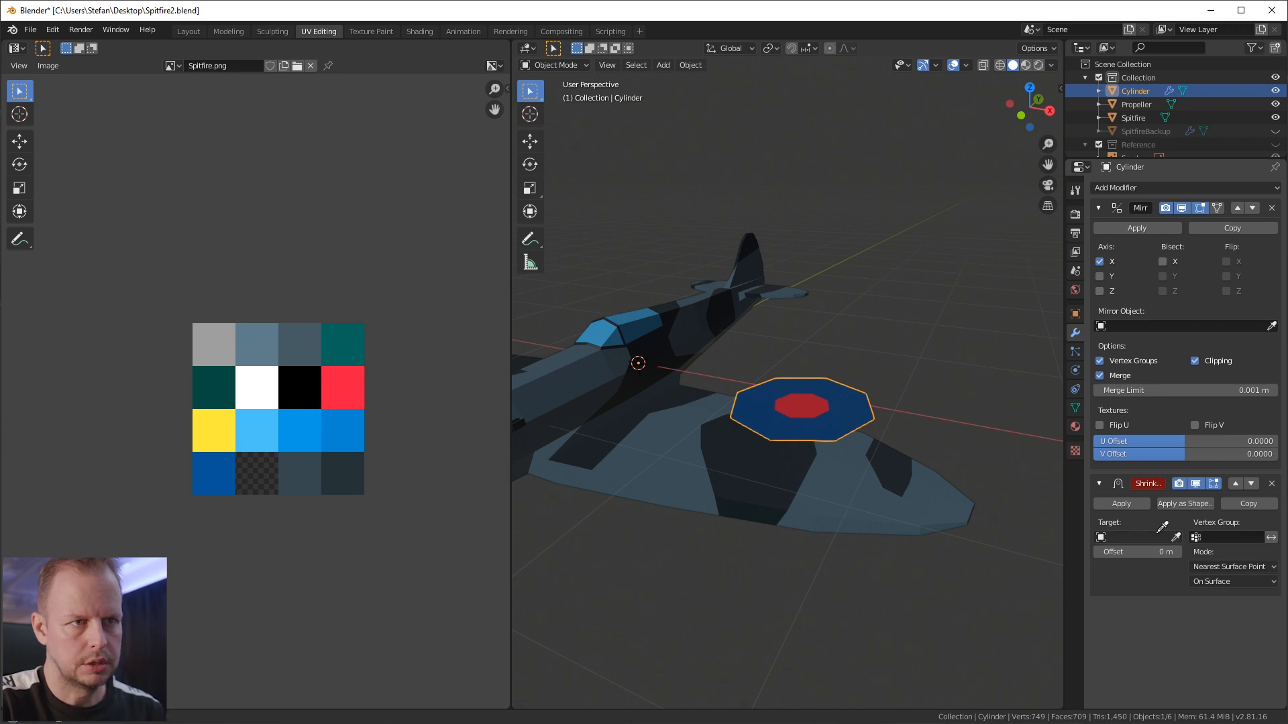
{"action": "left_click", "coordinate": [851, 502]}
{"action": "middle_click_drag", "start_coordinate": [855, 499], "coordinate": [916, 355]}
Step: Select the whole roundel in Edit Mode, scale it down to about 0.93, and return to Object Mode
{"action": "key", "text": "Tab"}
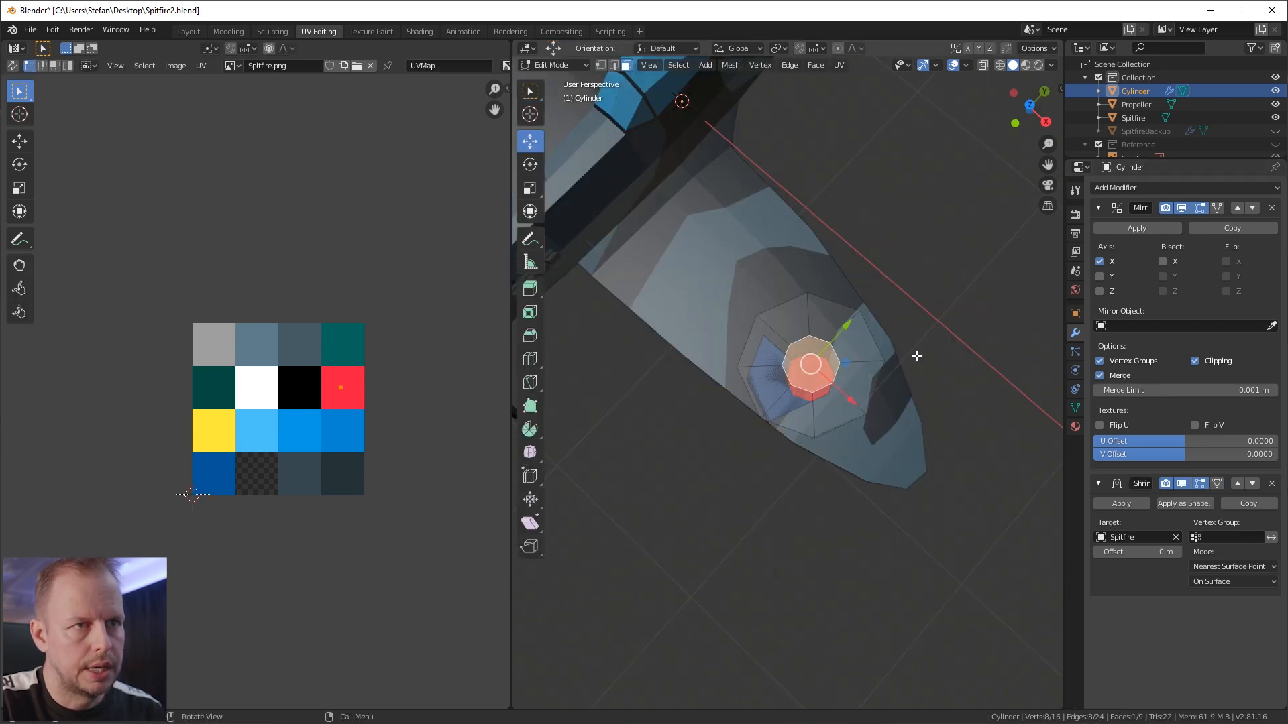
{"action": "key", "text": "s"}
{"action": "key", "text": "Escape"}
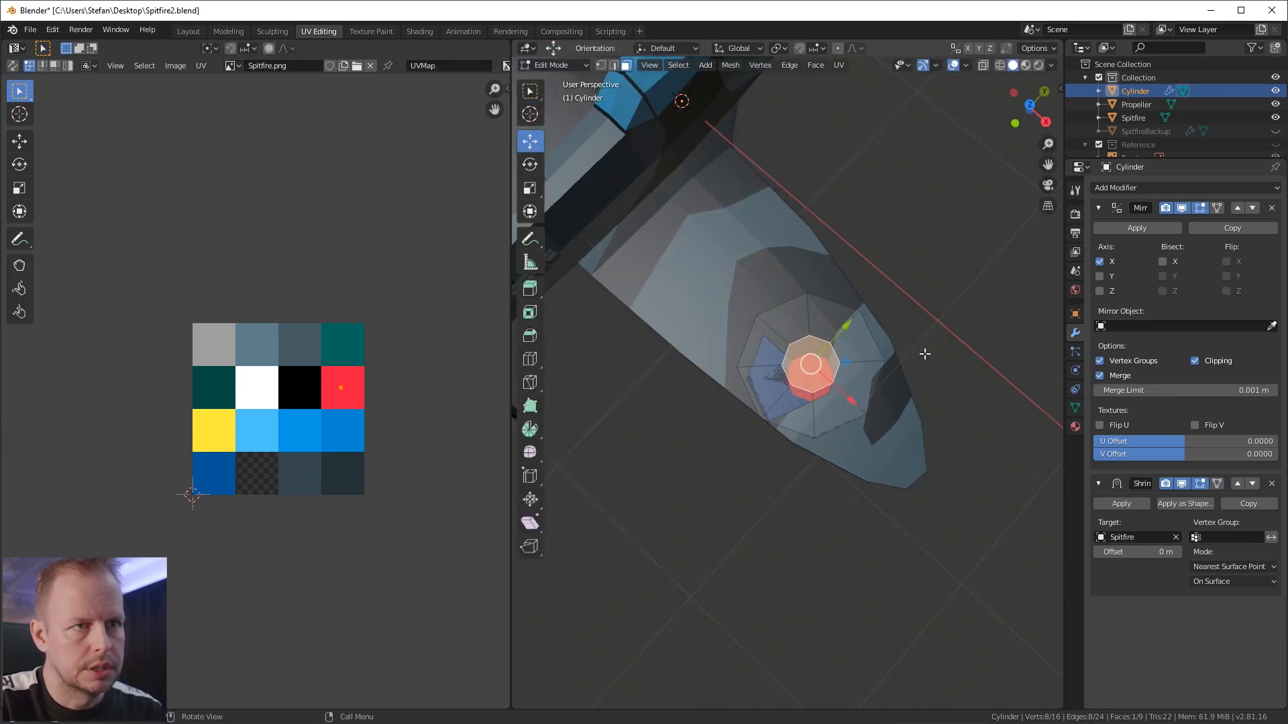
{"action": "key", "text": "a"}
{"action": "key", "text": "s"}
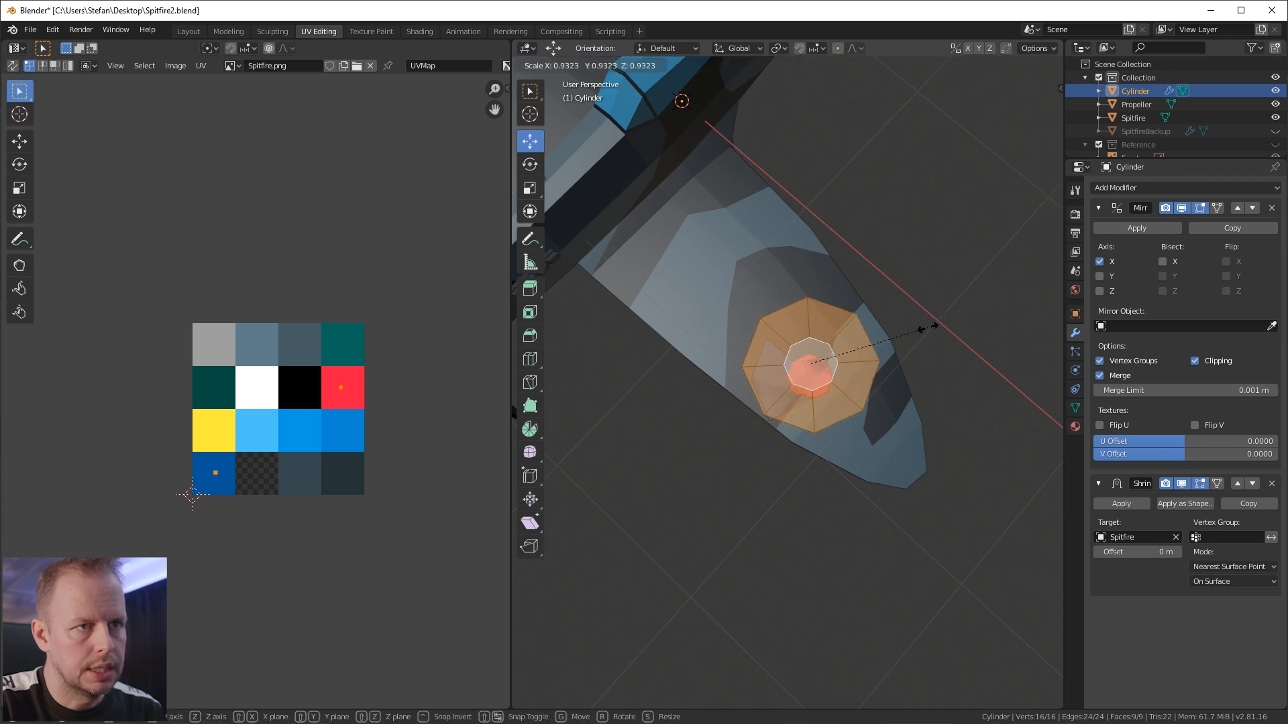
{"action": "left_click", "coordinate": [928, 326]}
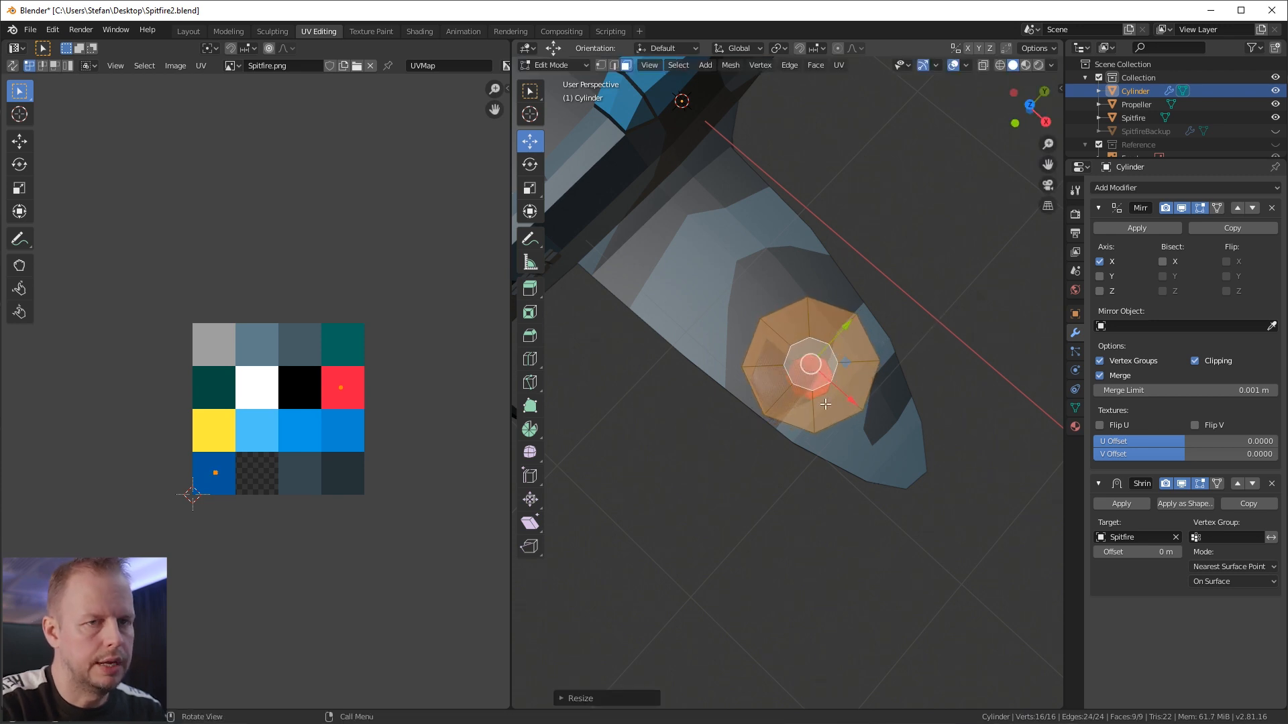
{"action": "key", "text": "Tab"}
{"action": "scroll", "coordinate": [886, 338], "scroll_direction": "down", "scroll_amount": 4}
{"action": "middle_click_drag", "start_coordinate": [887, 338], "coordinate": [865, 434]}
{"action": "scroll", "coordinate": [807, 377], "scroll_direction": "up", "scroll_amount": 4}
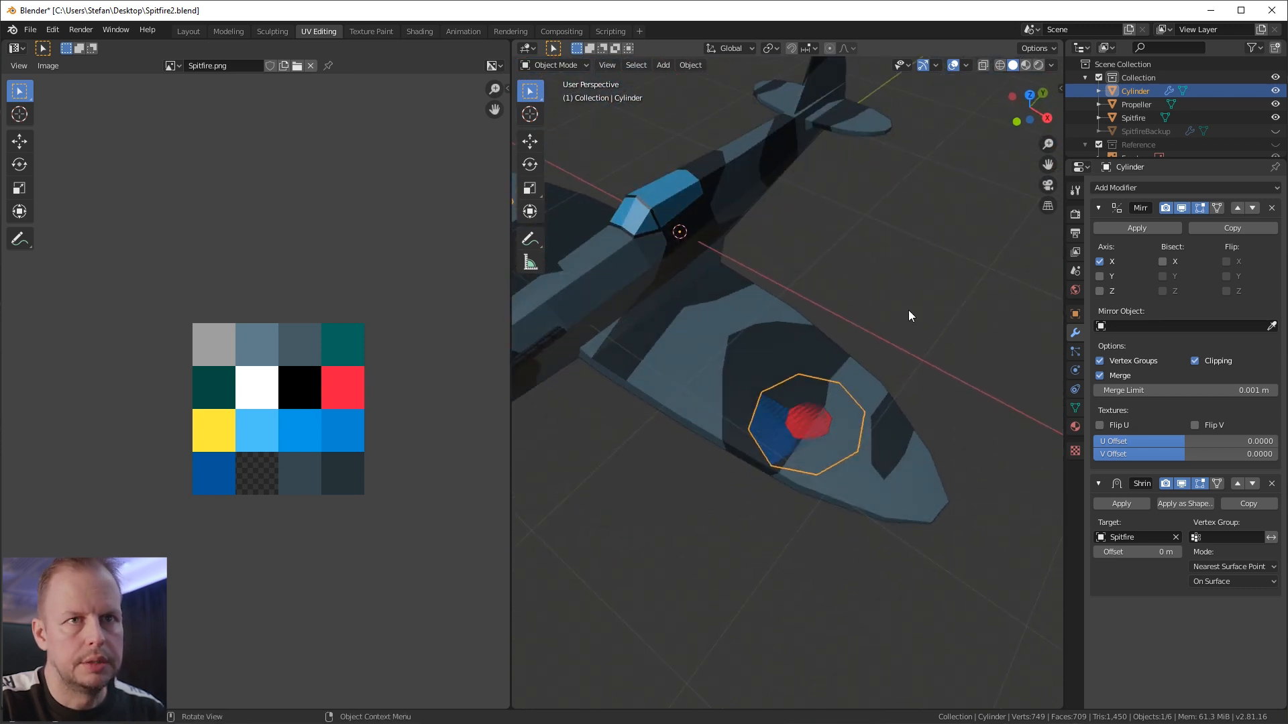
Step: Apply the Shrinkwrap modifier and raise the roundel mesh slightly above the wing surface
{"action": "left_click", "coordinate": [1121, 503]}
{"action": "middle_click_drag", "start_coordinate": [797, 444], "coordinate": [828, 451]}
{"action": "key", "text": "Tab"}
{"action": "left_click_drag", "start_coordinate": [812, 410], "coordinate": [817, 418]}
{"action": "middle_click_drag", "start_coordinate": [817, 418], "coordinate": [812, 481]}
{"action": "key", "text": "Tab"}
{"action": "scroll", "coordinate": [844, 456], "scroll_direction": "down", "scroll_amount": 8}
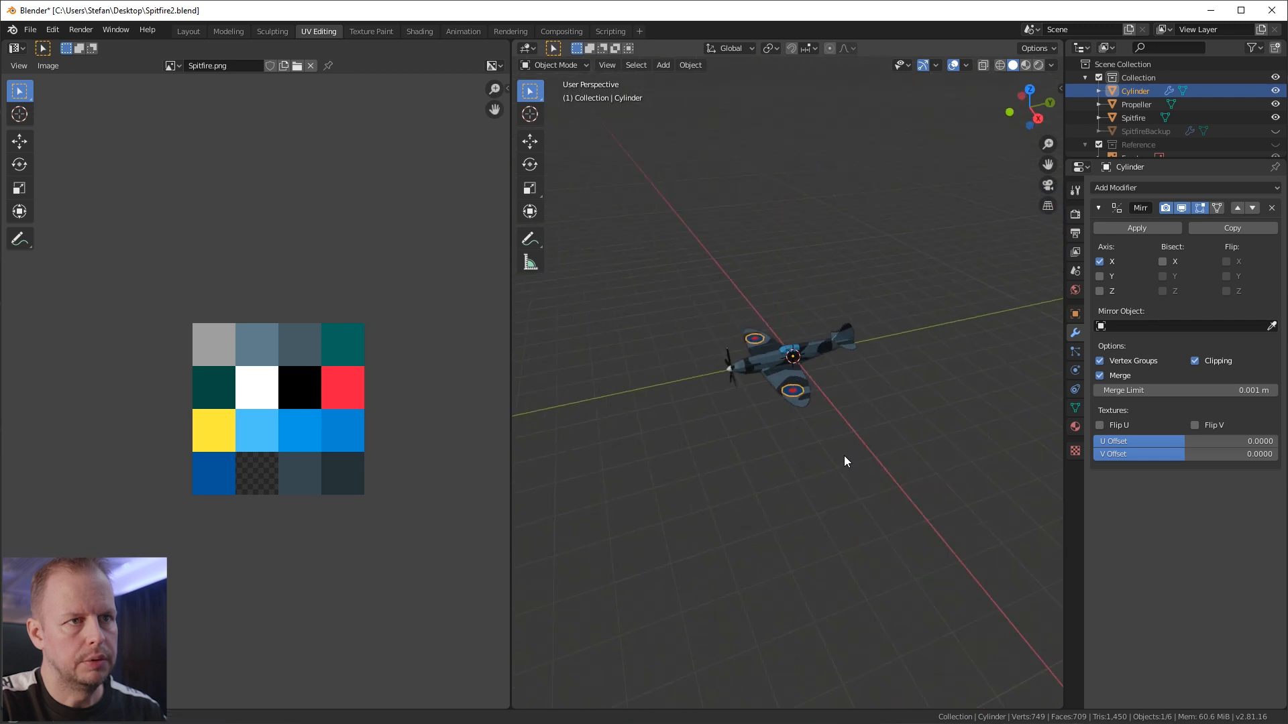
Step: Extrude all the roundel's faces slightly downward toward the wing to give it thickness
{"action": "scroll", "coordinate": [877, 464], "scroll_direction": "up", "scroll_amount": 8}
{"action": "key", "text": "Tab"}
{"action": "scroll", "coordinate": [878, 464], "scroll_direction": "up", "scroll_amount": 5}
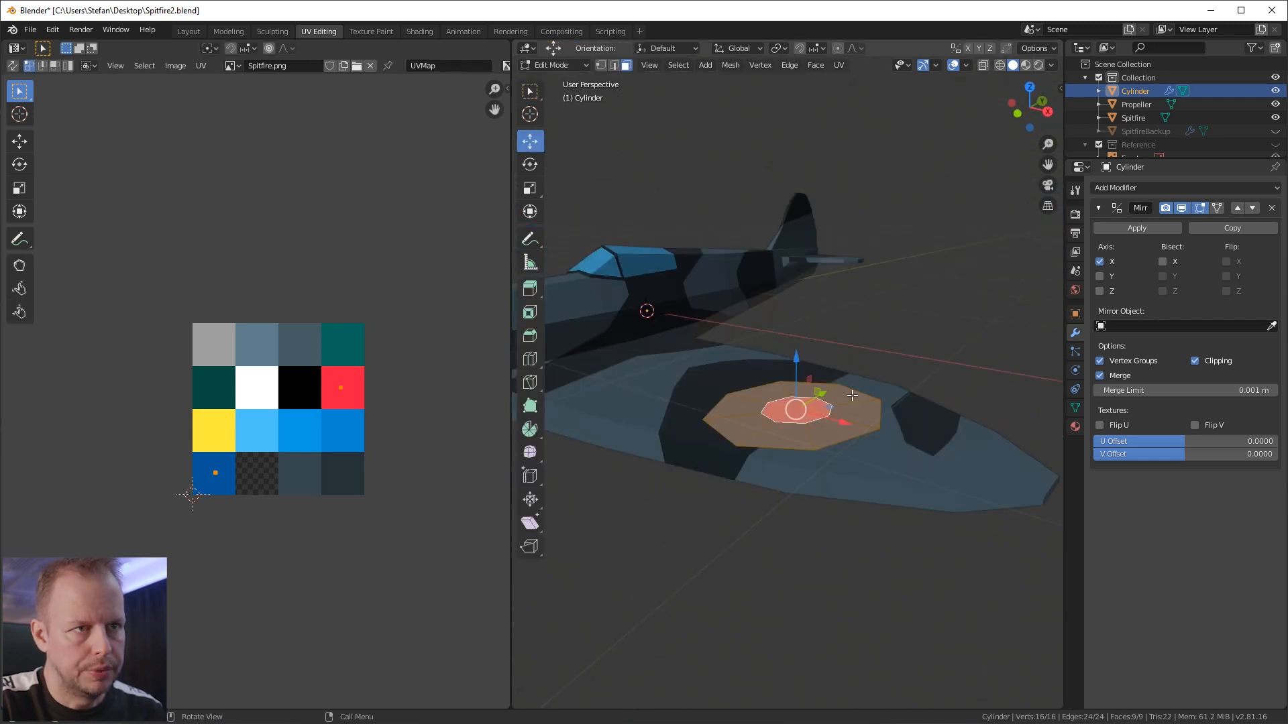
{"action": "key", "text": "g"}
{"action": "key", "text": "z"}
{"action": "key", "text": "z"}
{"action": "left_click", "coordinate": [857, 399]}
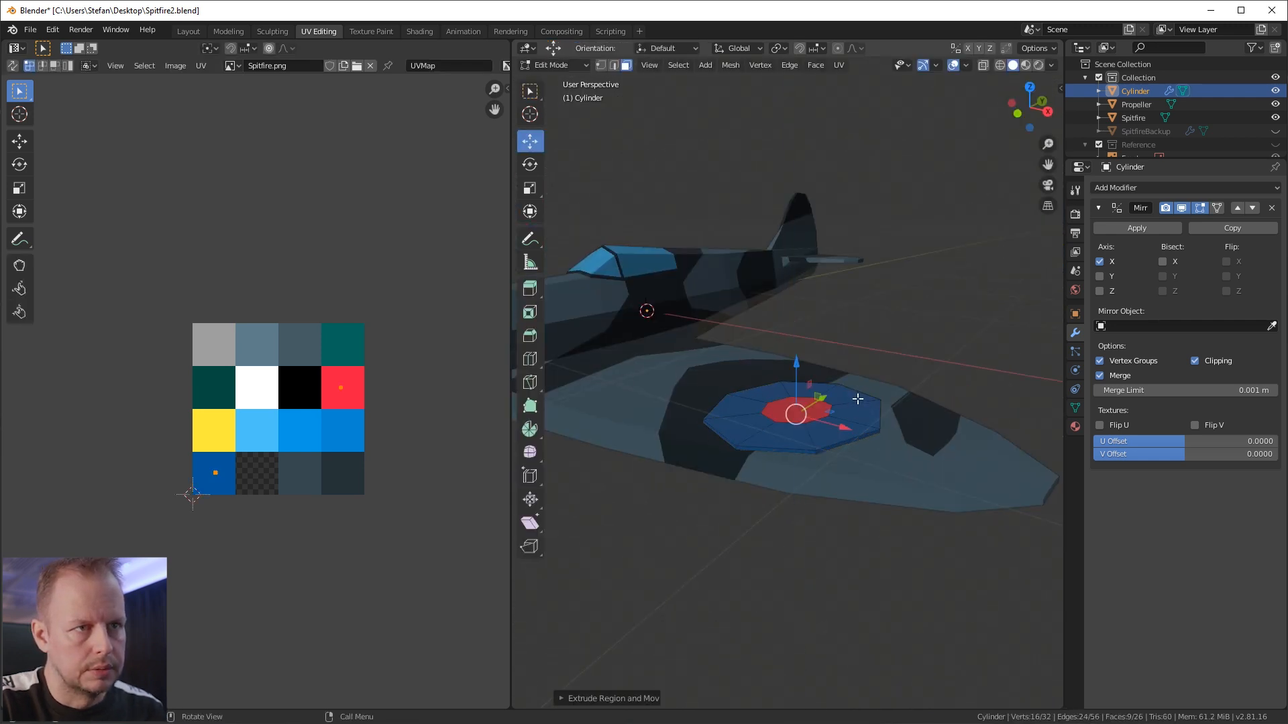
Step: Select the roundel's linked geometry, nudge it slightly upward along Z, and inspect its fit on the wing
{"action": "key", "text": "ctrl+l"}
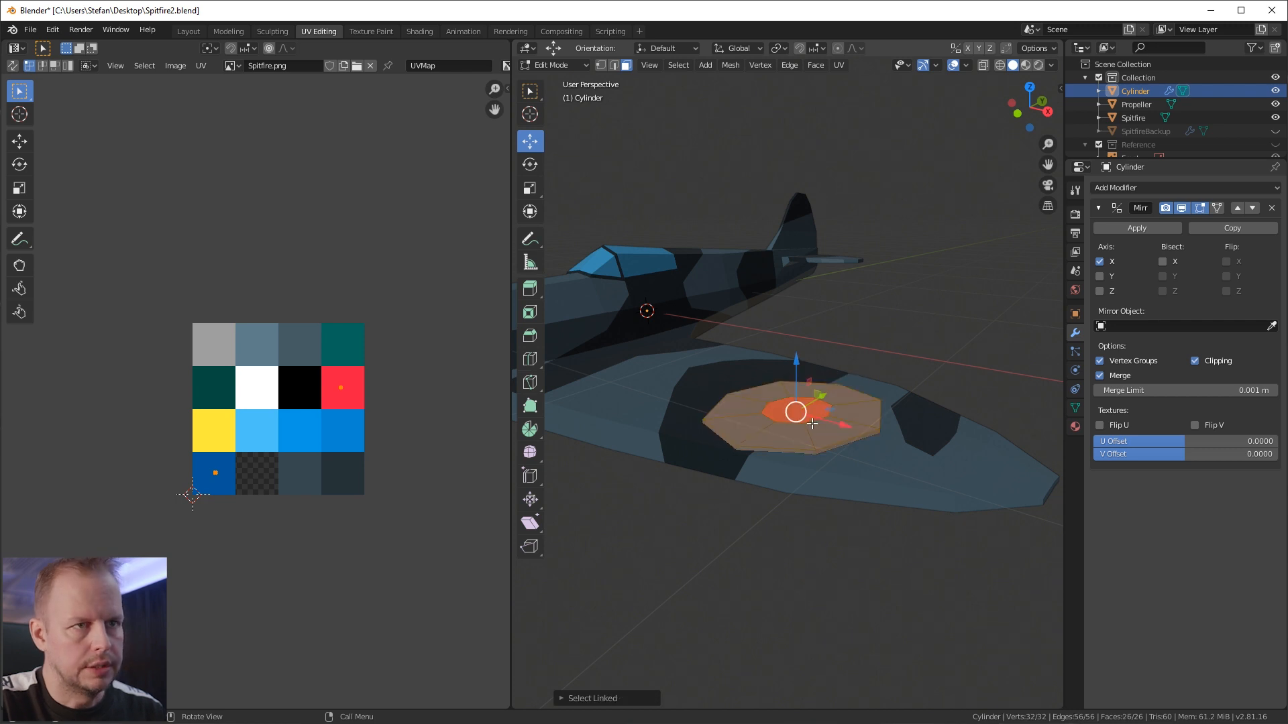
{"action": "left_click_drag", "start_coordinate": [801, 367], "coordinate": [799, 365]}
{"action": "key", "text": "Tab"}
{"action": "middle_click_drag", "start_coordinate": [800, 365], "coordinate": [900, 396]}
{"action": "scroll", "coordinate": [835, 447], "scroll_direction": "up", "scroll_amount": 3}
{"action": "middle_click_drag", "start_coordinate": [835, 447], "coordinate": [841, 373]}
{"action": "key", "text": "Tab"}
{"action": "scroll", "coordinate": [857, 462], "scroll_direction": "down", "scroll_amount": 4}
{"action": "key", "text": "Tab"}
{"action": "scroll", "coordinate": [872, 376], "scroll_direction": "up", "scroll_amount": 3}
{"action": "key", "text": "Tab"}
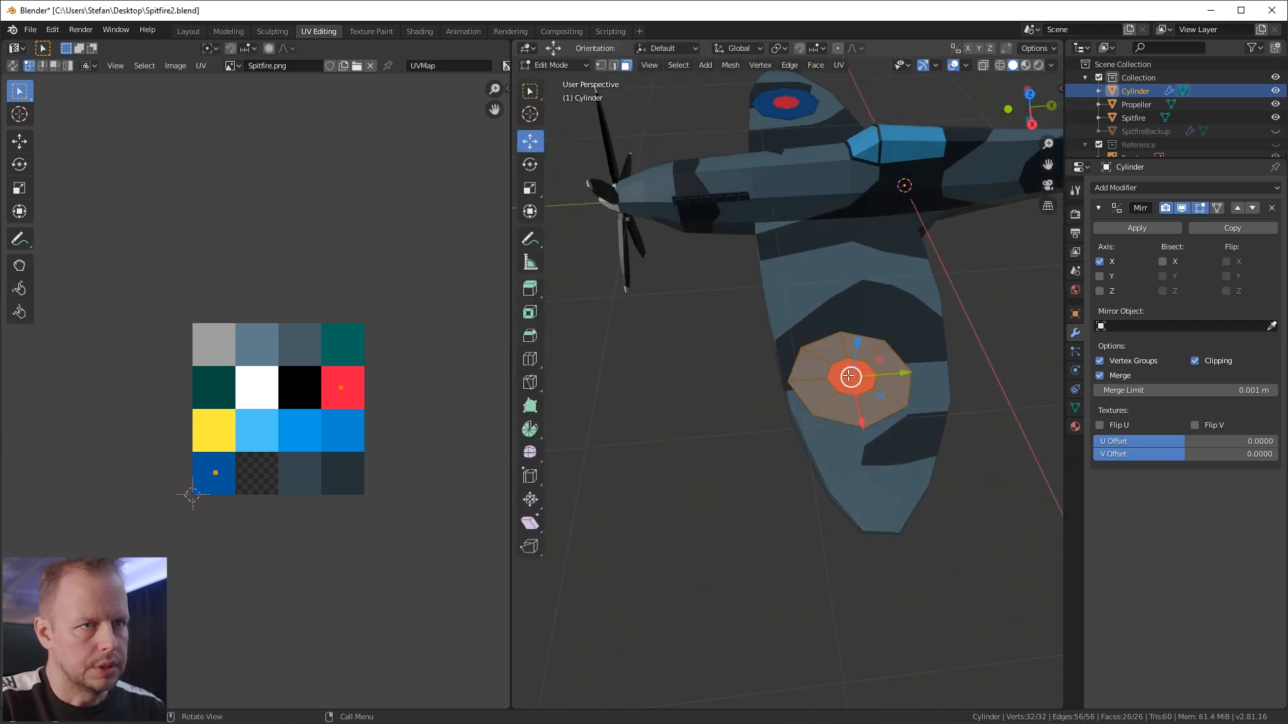
Step: Shift the roundel slightly along the Y axis toward the wing's trailing edge
{"action": "key", "text": "g"}
{"action": "key", "text": "y"}
{"action": "left_click", "coordinate": [904, 371]}
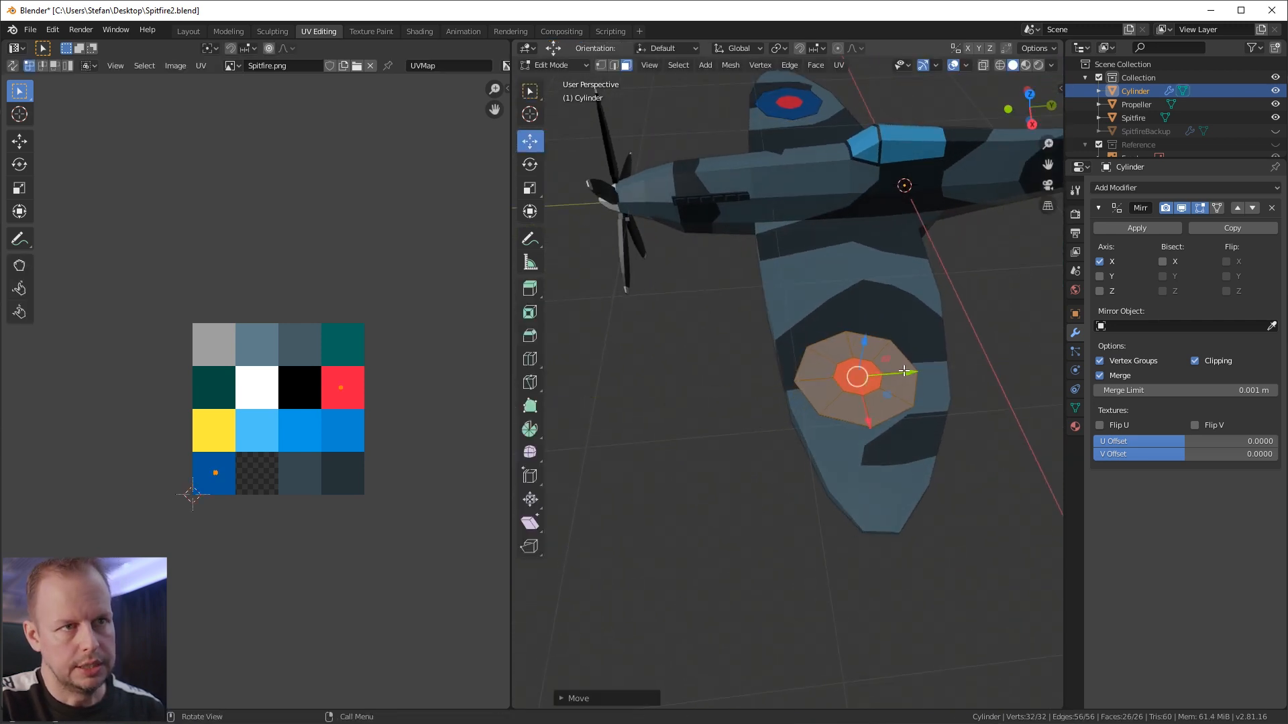
{"action": "scroll", "coordinate": [813, 418], "scroll_direction": "down", "scroll_amount": 5}
{"action": "middle_click_drag", "start_coordinate": [814, 418], "coordinate": [791, 396]}
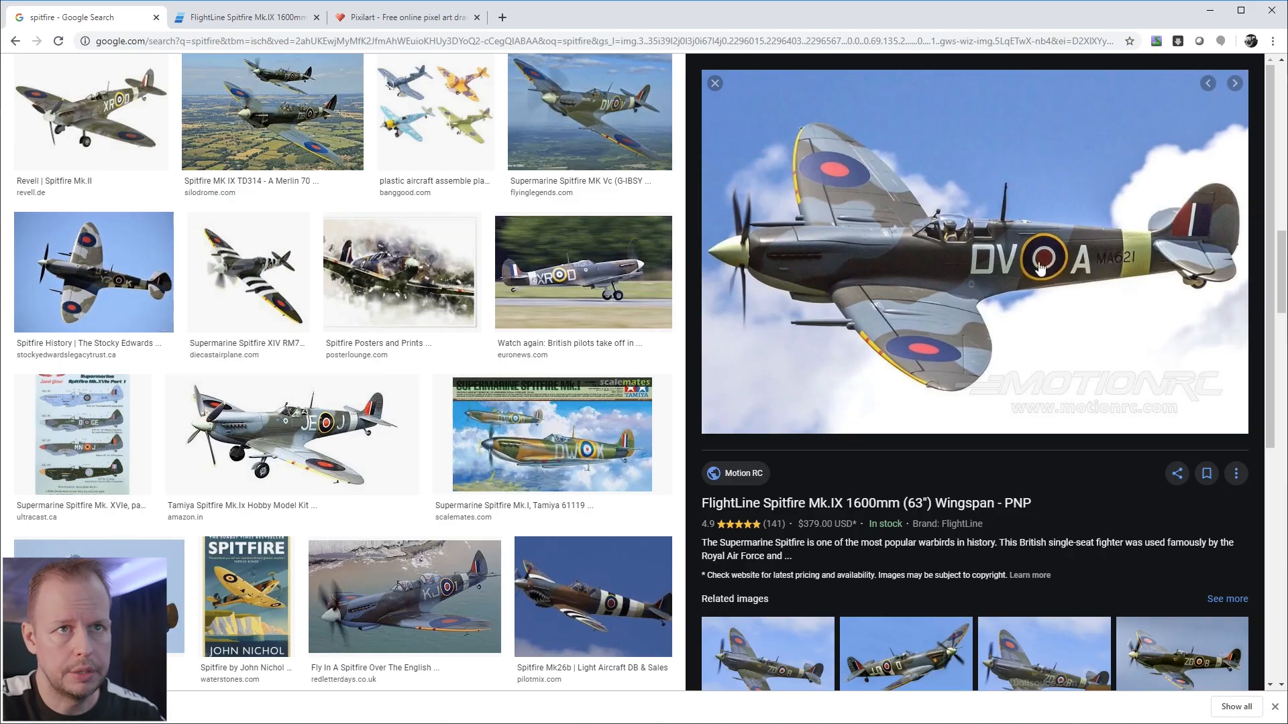
Step: Return to Blender from the reference photo, deselect the roundel, and switch to the Modeling workspace
{"action": "key", "text": "alt+Tab"}
{"action": "middle_click_drag", "start_coordinate": [827, 356], "coordinate": [814, 337]}
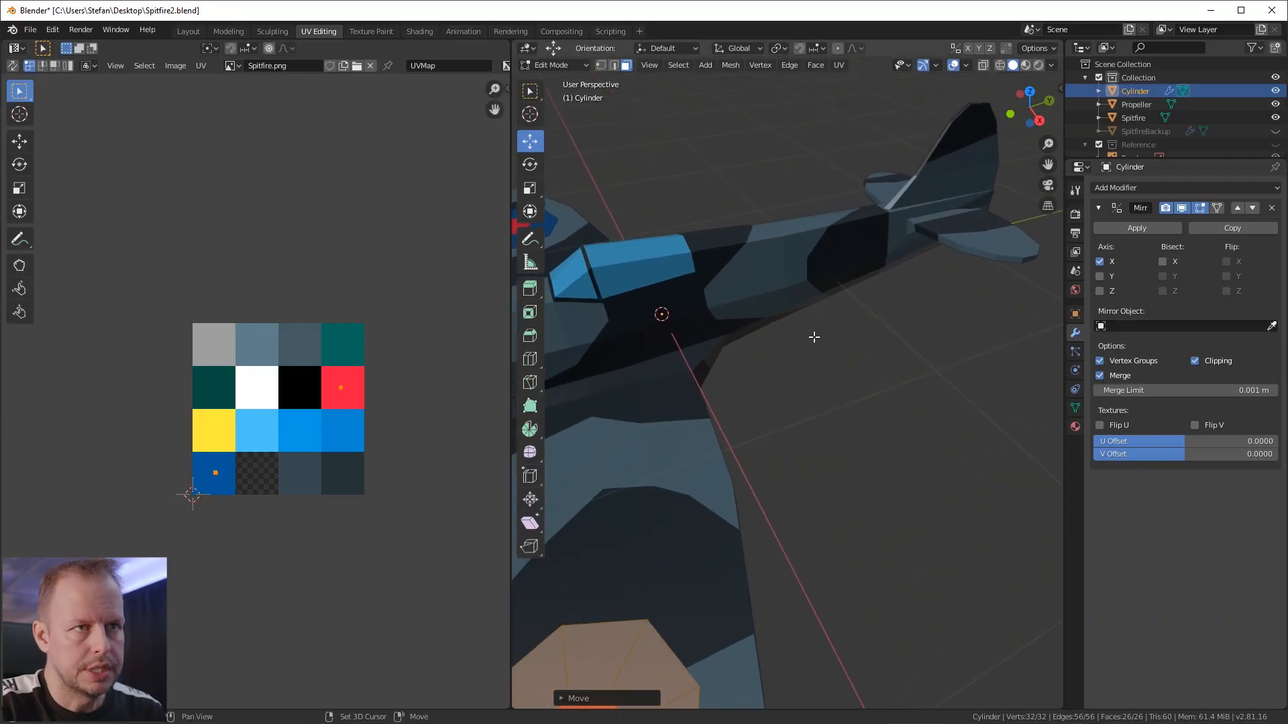
{"action": "key", "text": "alt+a"}
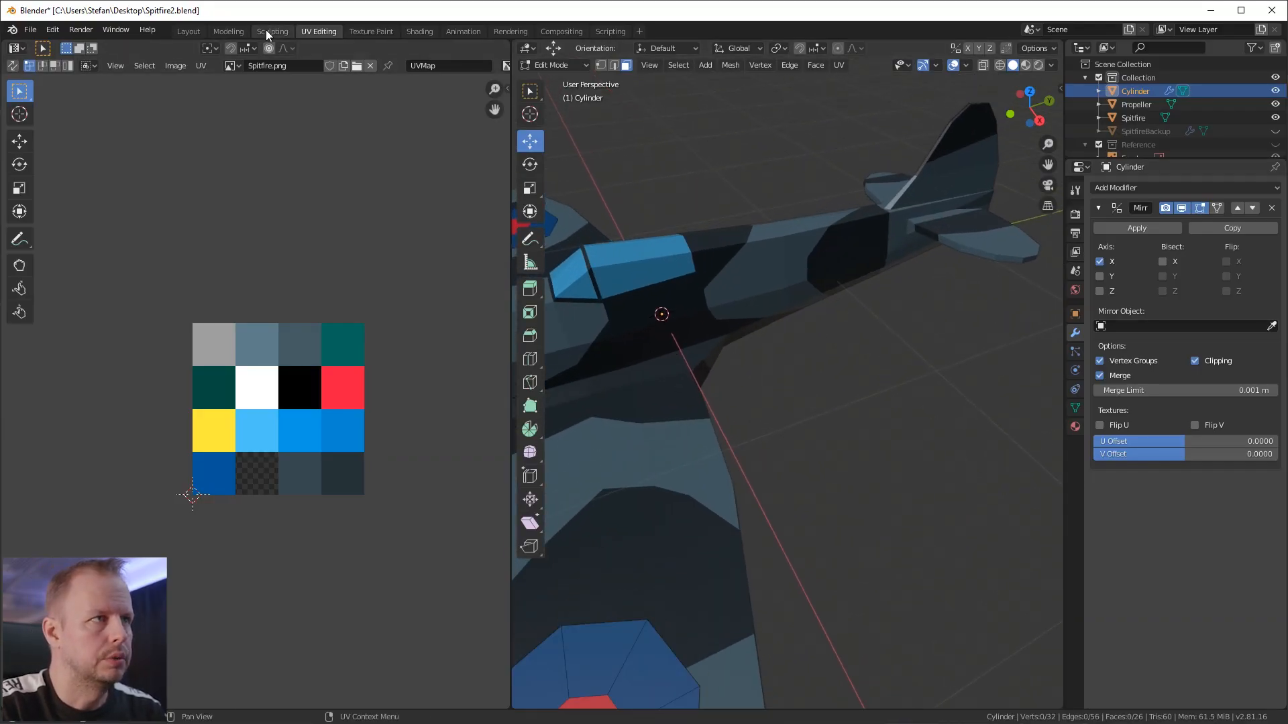
{"action": "left_click", "coordinate": [231, 33]}
{"action": "middle_click_drag", "start_coordinate": [550, 389], "coordinate": [585, 417]}
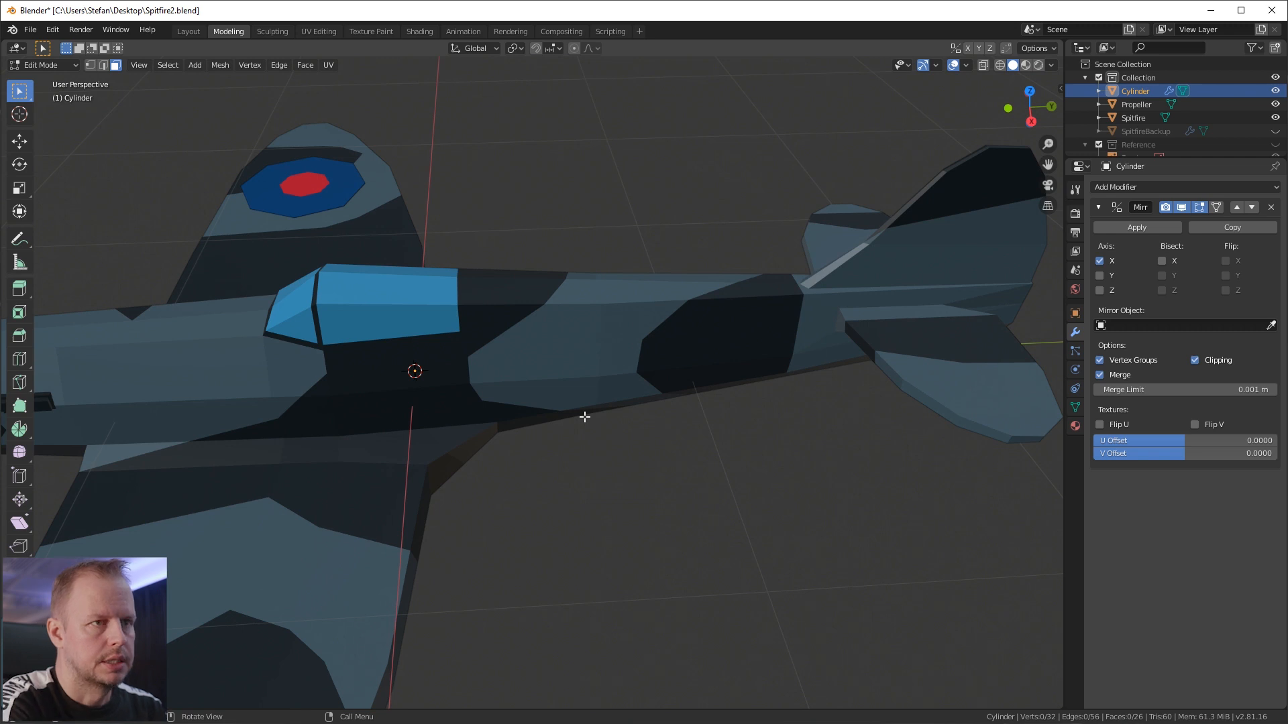
Step: In right orthographic view, enable X-Ray, show the Reference collection, and place the 3D cursor at the fuselage roundel's centre
{"action": "key", "text": "KP_1"}
{"action": "key", "text": "KP_3"}
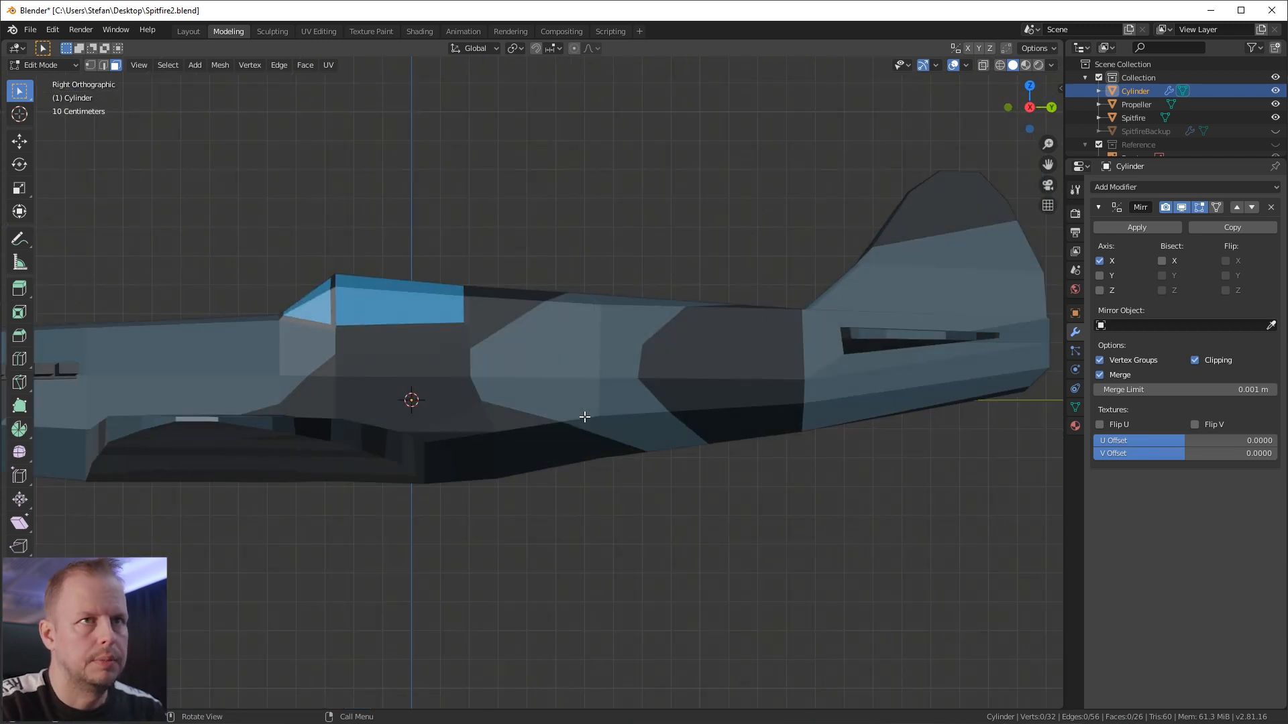
{"action": "left_click", "coordinate": [986, 68]}
{"action": "scroll", "coordinate": [805, 348], "scroll_direction": "up", "scroll_amount": 5}
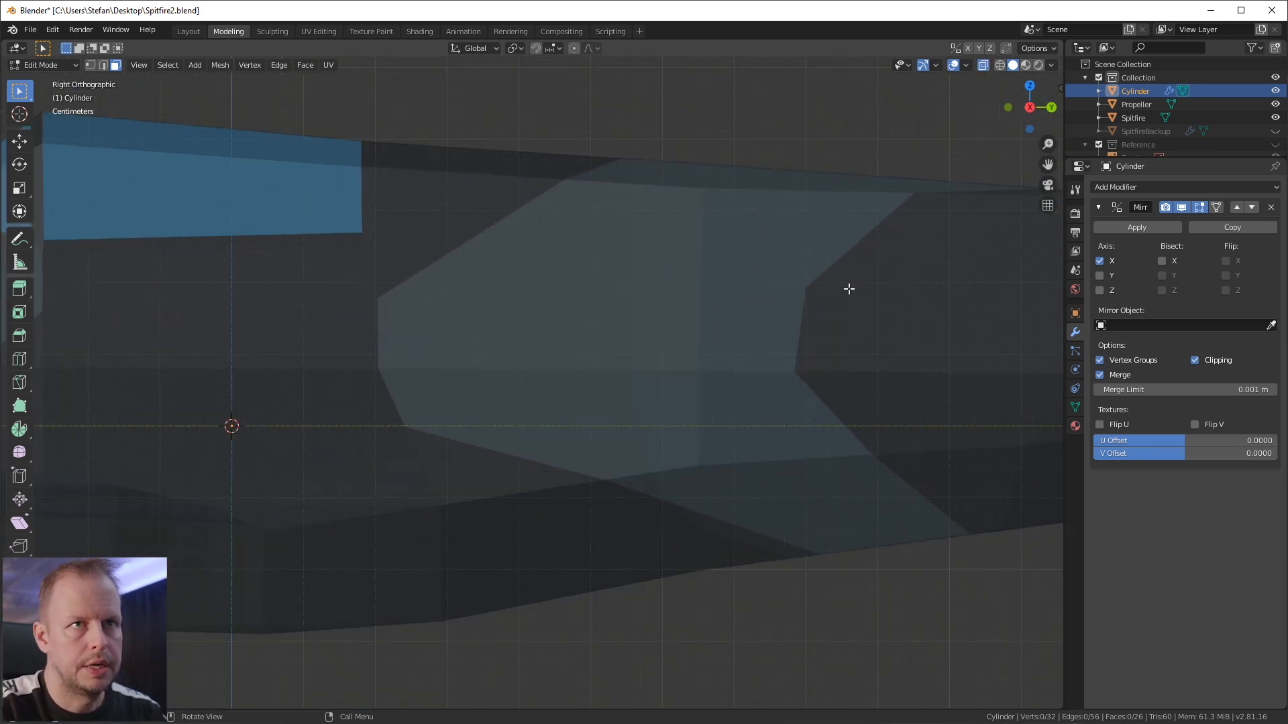
{"action": "scroll", "coordinate": [1001, 221], "scroll_direction": "down", "scroll_amount": 1}
{"action": "left_click", "coordinate": [1274, 143]}
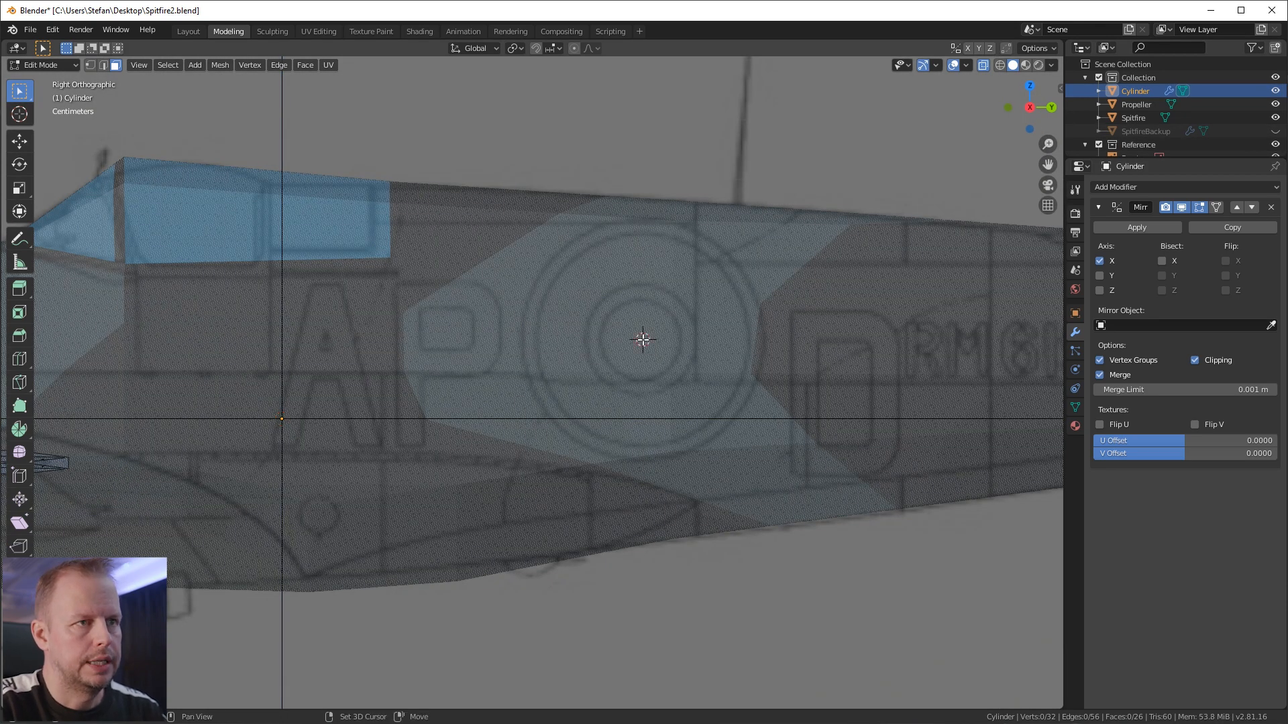
Step: Try adding an 8-vertex cylinder at the 3D cursor inside the roundel's mesh
{"action": "key", "text": "shift+a"}
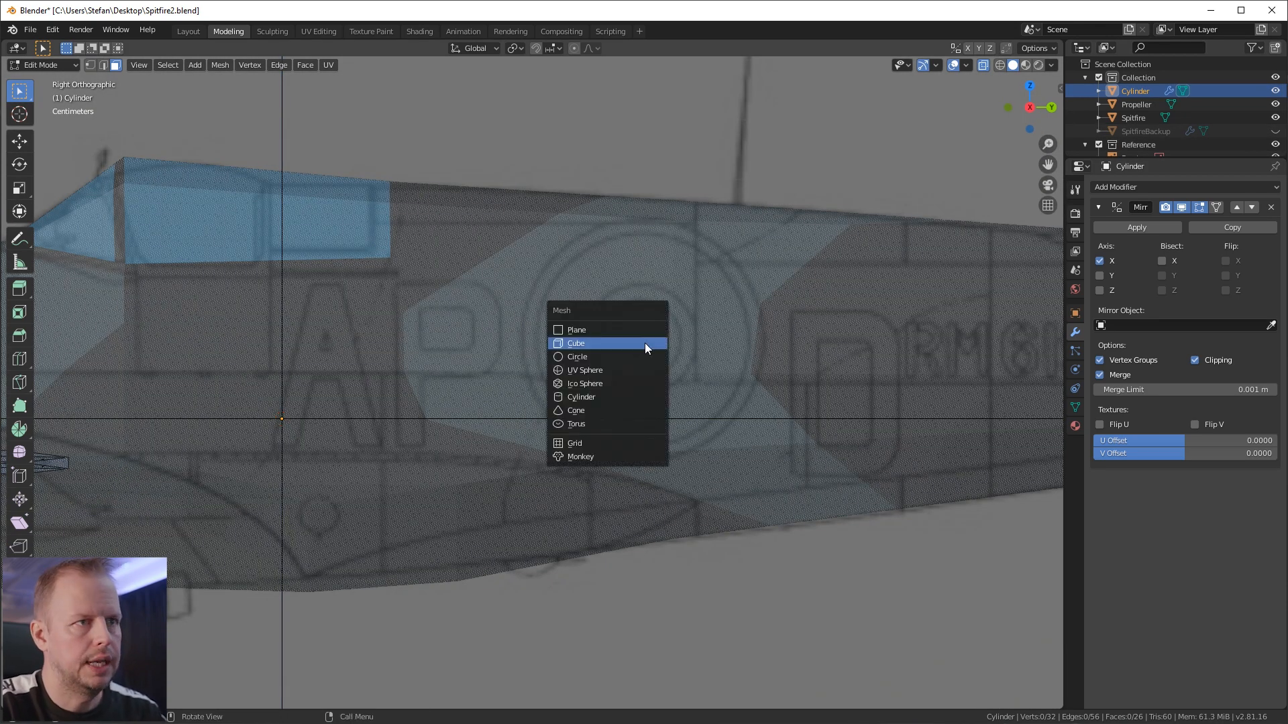
{"action": "left_click", "coordinate": [581, 397]}
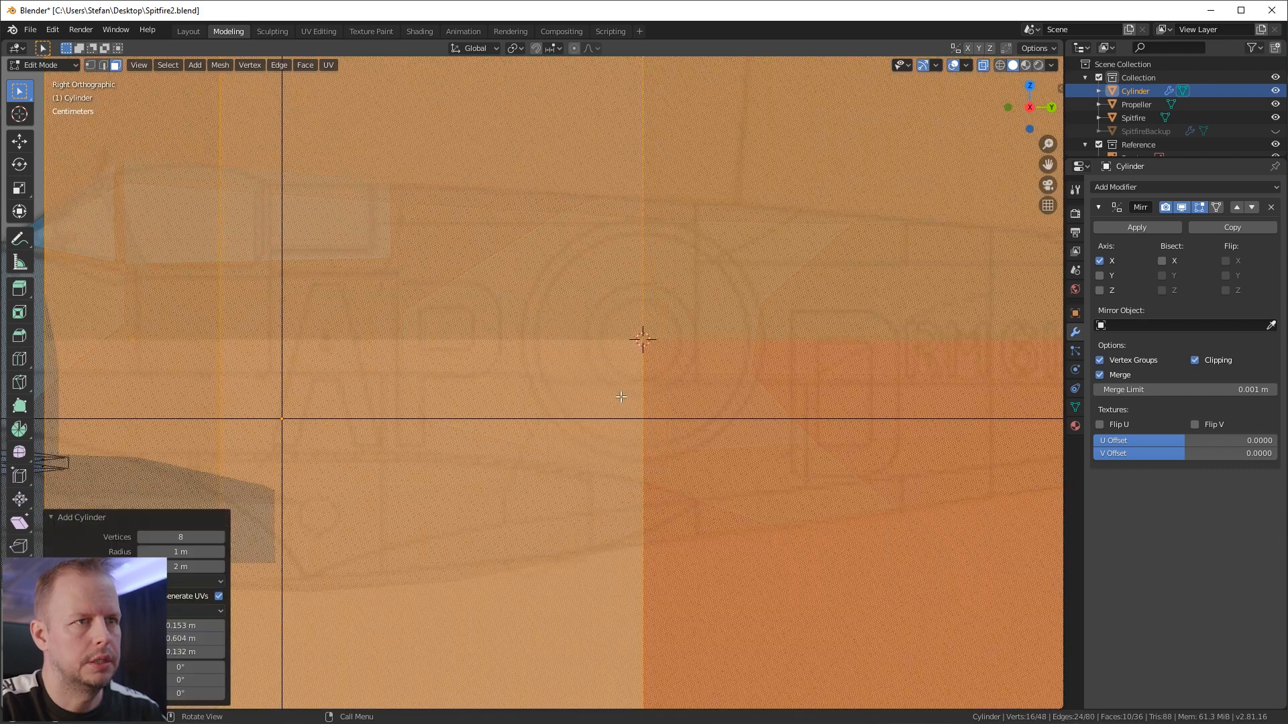
{"action": "scroll", "coordinate": [679, 383], "scroll_direction": "down", "scroll_amount": 5}
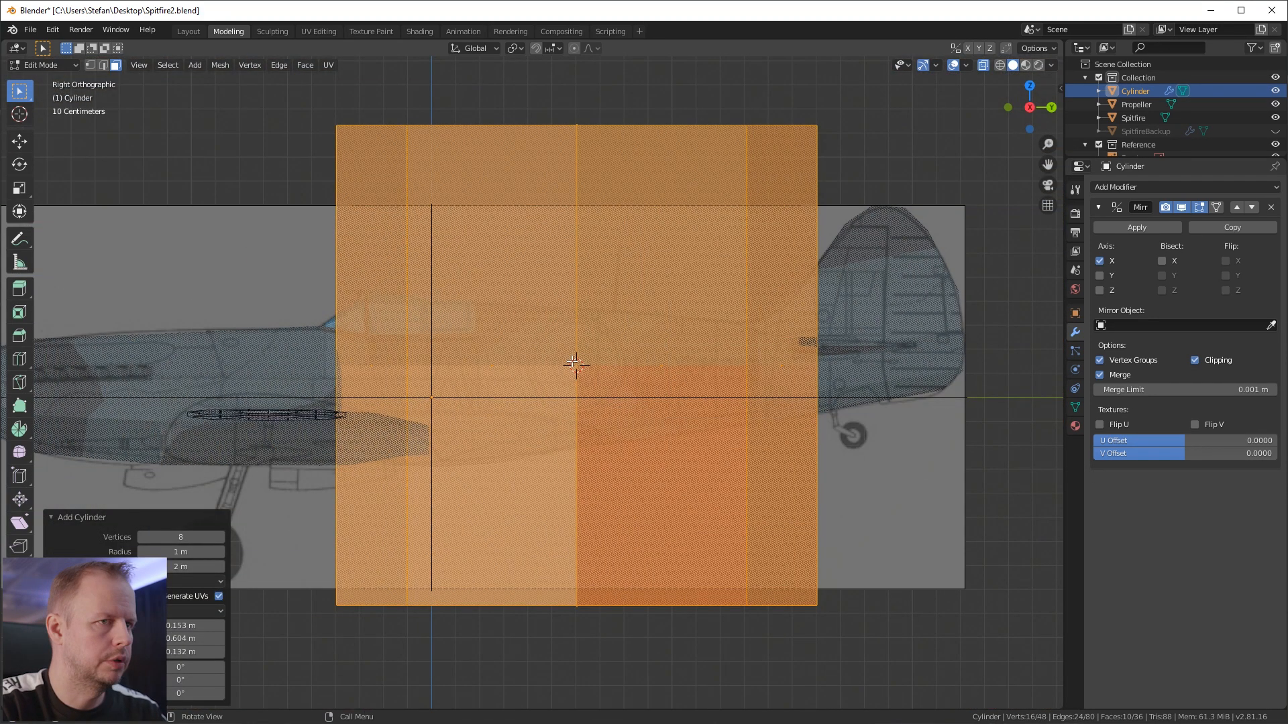
Step: Rotate the new cylinder 90° about Y and scale it down to about the size of the blueprint's fuselage roundel
{"action": "key", "text": "r"}
{"action": "key", "text": "y"}
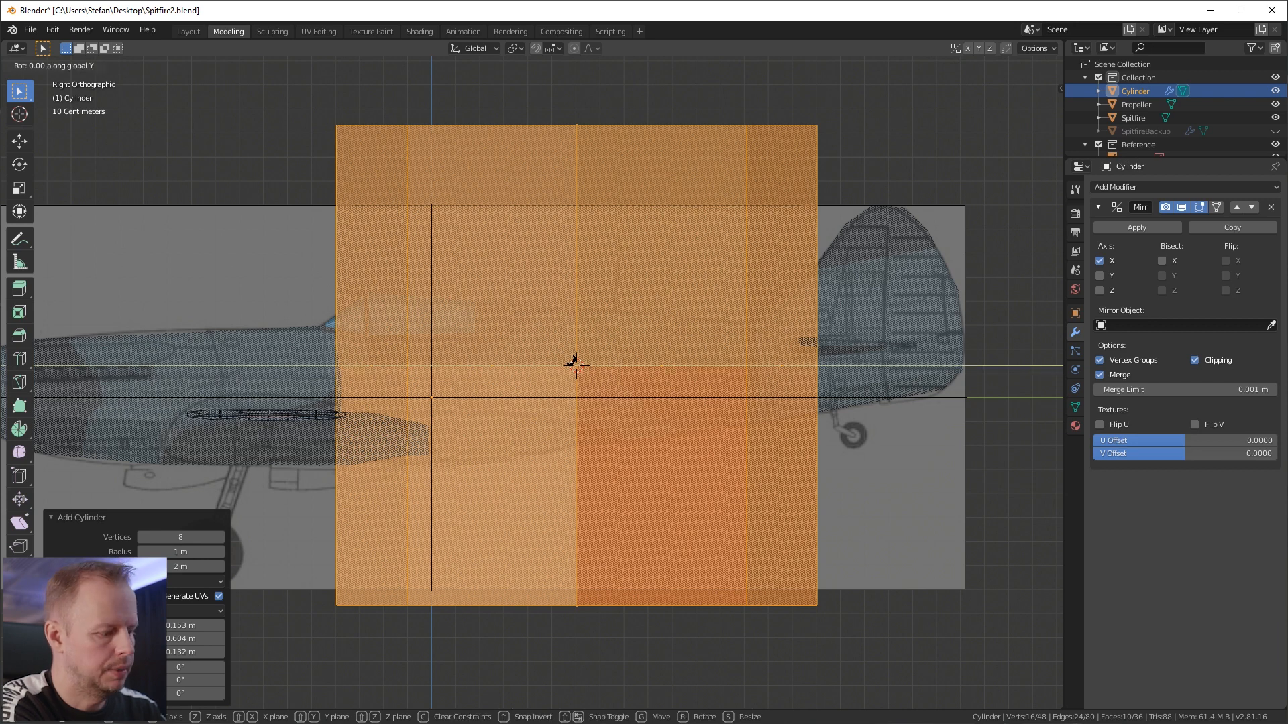
{"action": "type", "text": "90"}
{"action": "key", "text": "Return"}
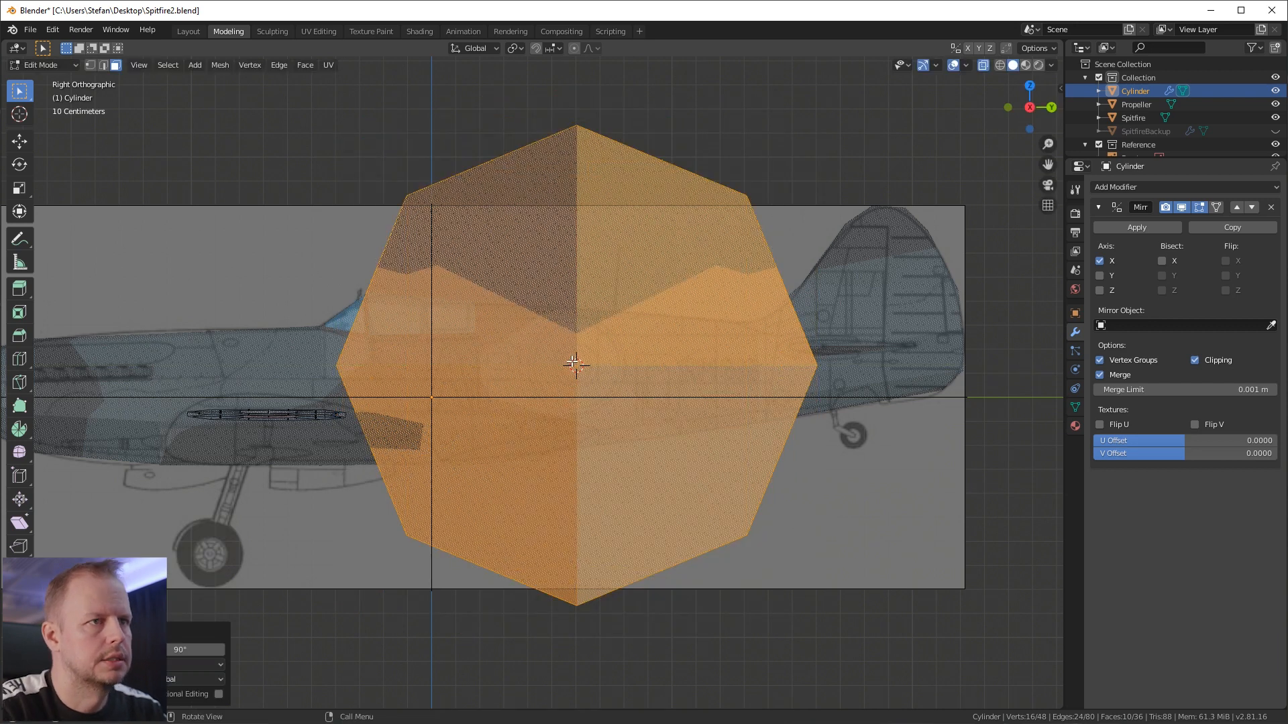
{"action": "key", "text": "s"}
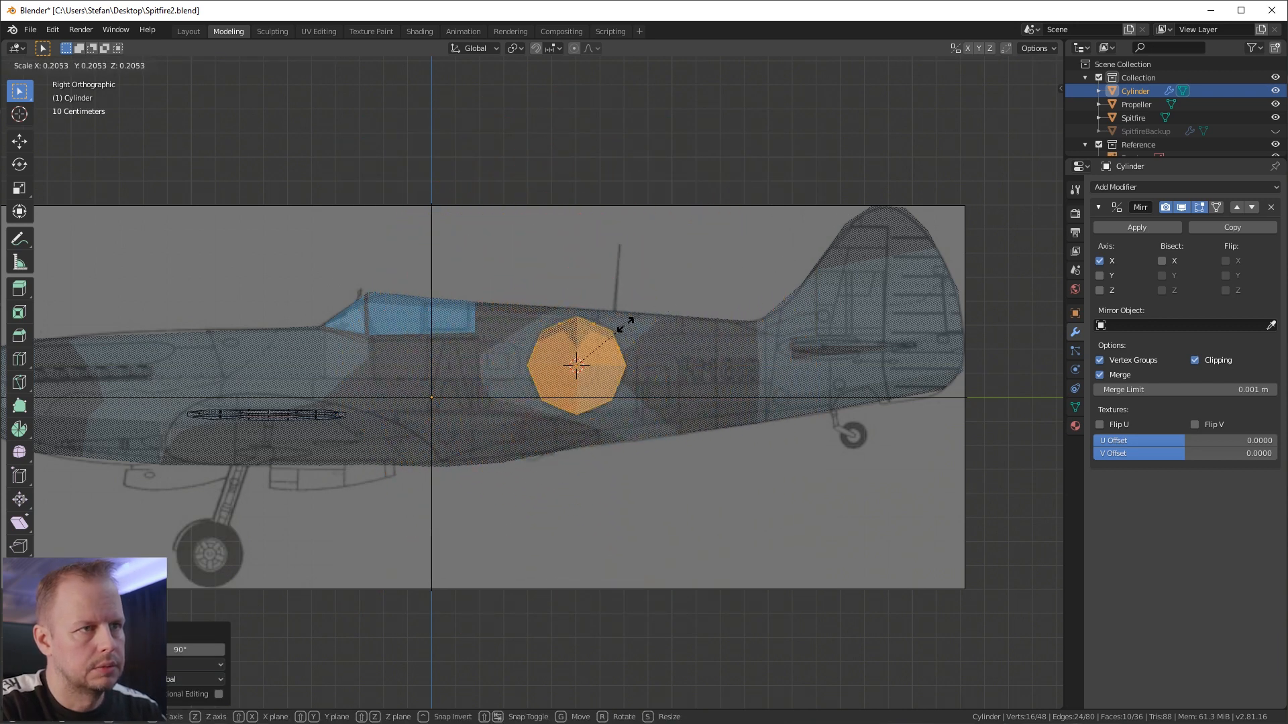
{"action": "left_click", "coordinate": [629, 322]}
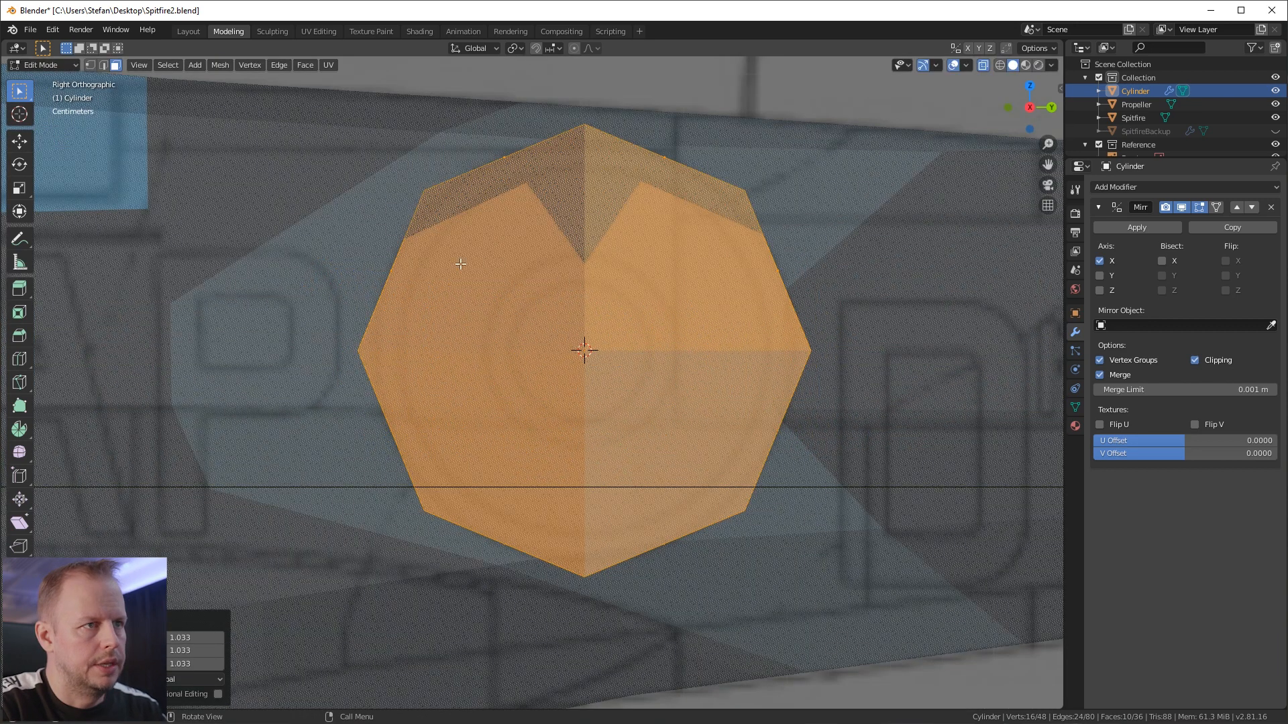
Step: Undo the scaling and rotation of the new cylinder
{"action": "middle_click_drag", "start_coordinate": [460, 265], "coordinate": [632, 291]}
{"action": "scroll", "coordinate": [712, 292], "scroll_direction": "down", "scroll_amount": 1}
{"action": "key", "text": "ctrl+z"}
{"action": "key", "text": "ctrl+z"}
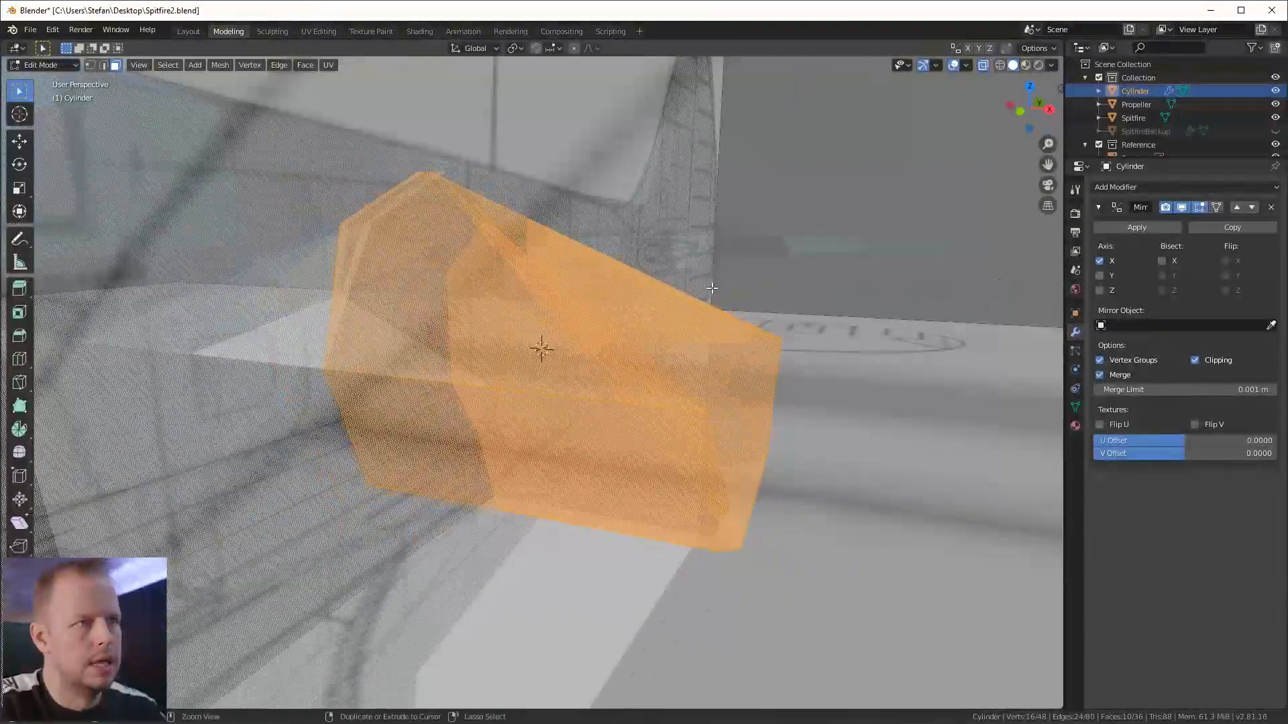
{"action": "scroll", "coordinate": [712, 293], "scroll_direction": "down", "scroll_amount": 10}
{"action": "key", "text": "ctrl+z"}
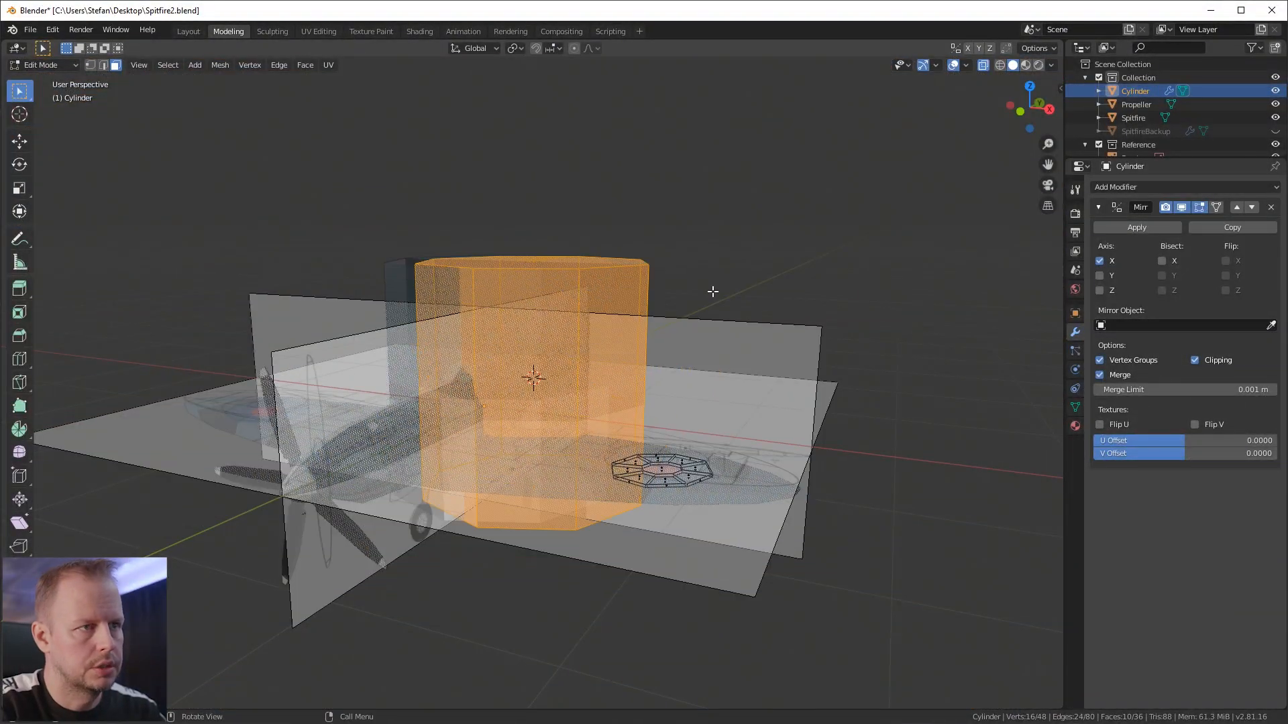
Step: Hide the Reference collection, undo the cylinder's creation, and redo the deselection of the wing roundel
{"action": "key", "text": "alt+a"}
{"action": "key", "text": "a"}
{"action": "left_click", "coordinate": [543, 284]}
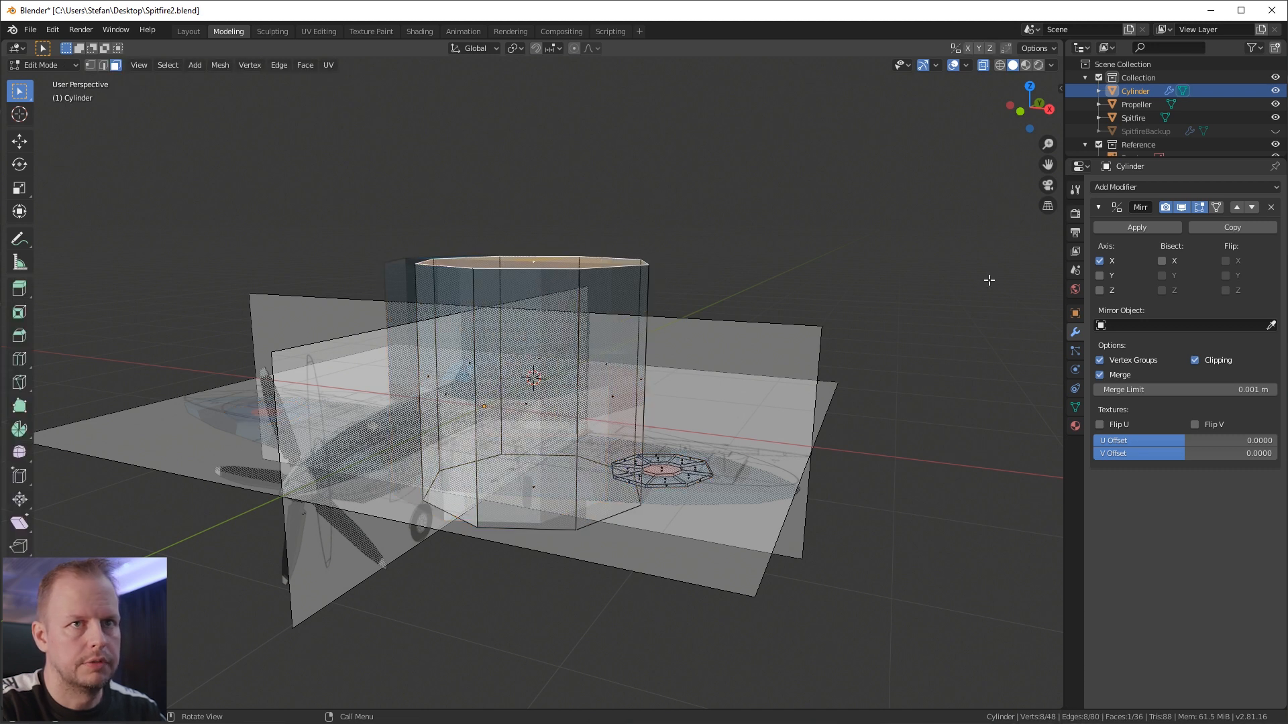
{"action": "key", "text": "Tab"}
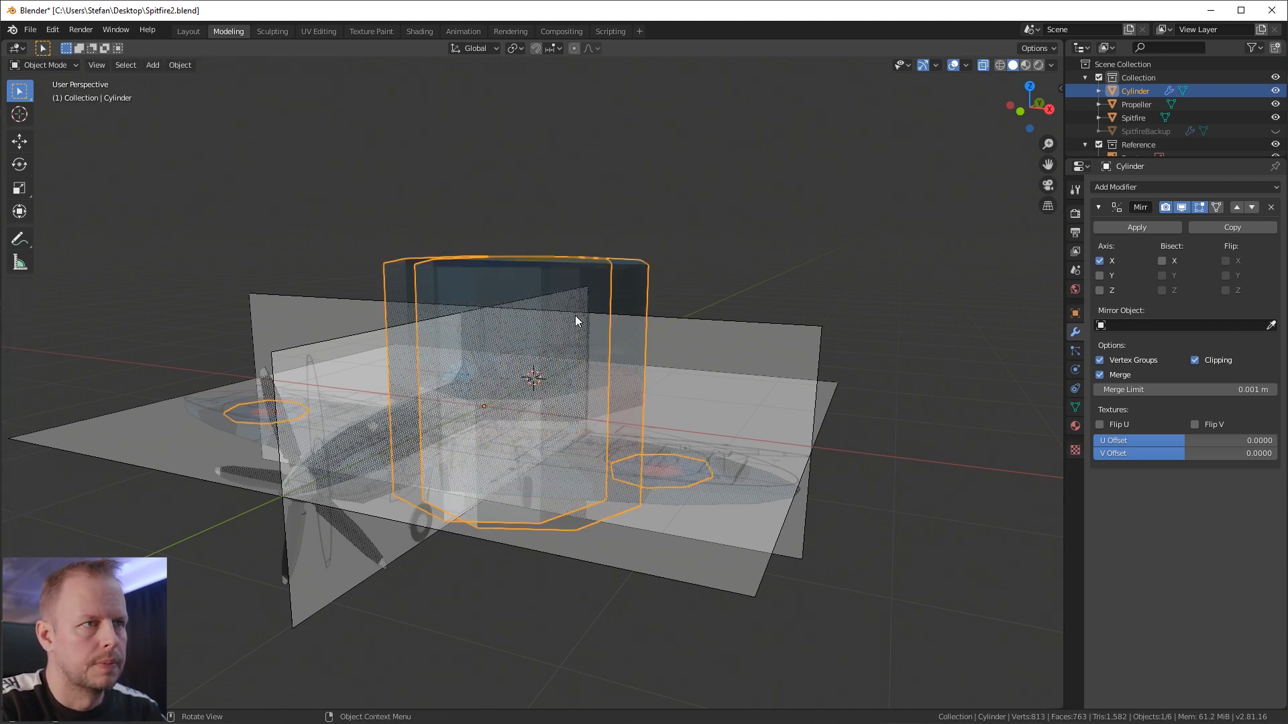
{"action": "middle_click_drag", "start_coordinate": [713, 296], "coordinate": [691, 324]}
{"action": "key", "text": "Tab"}
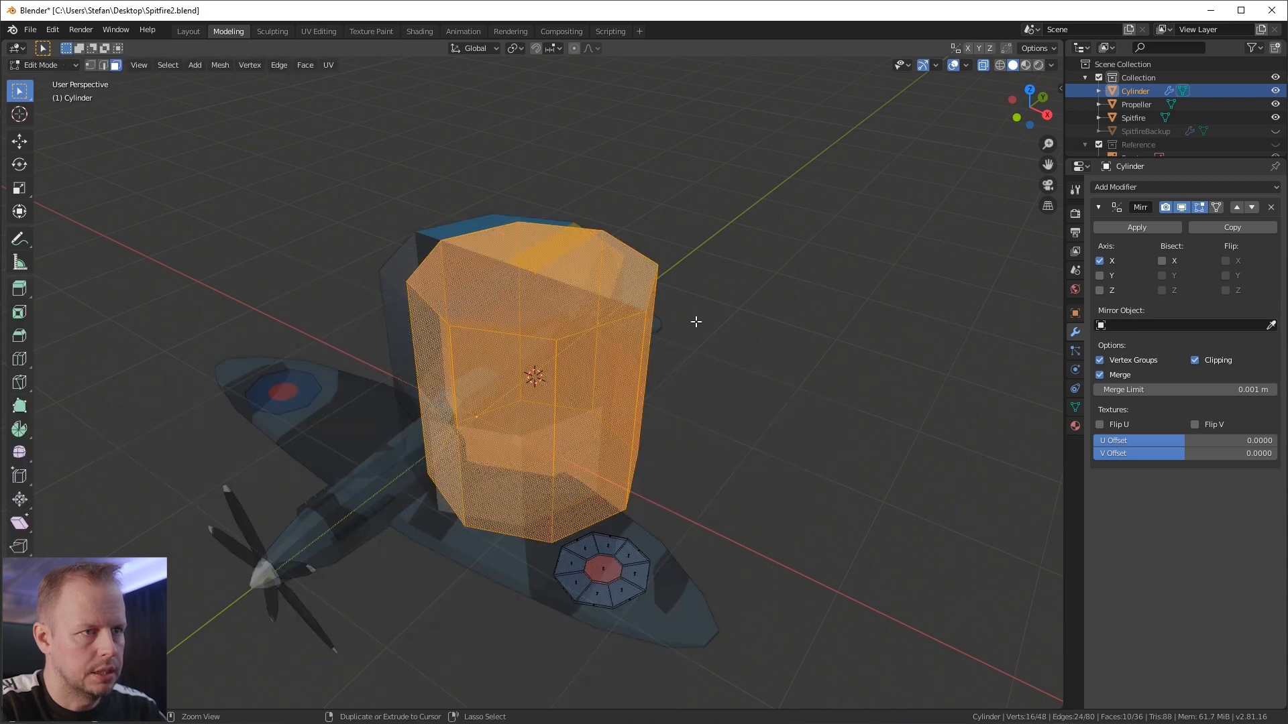
{"action": "key", "text": "ctrl+z"}
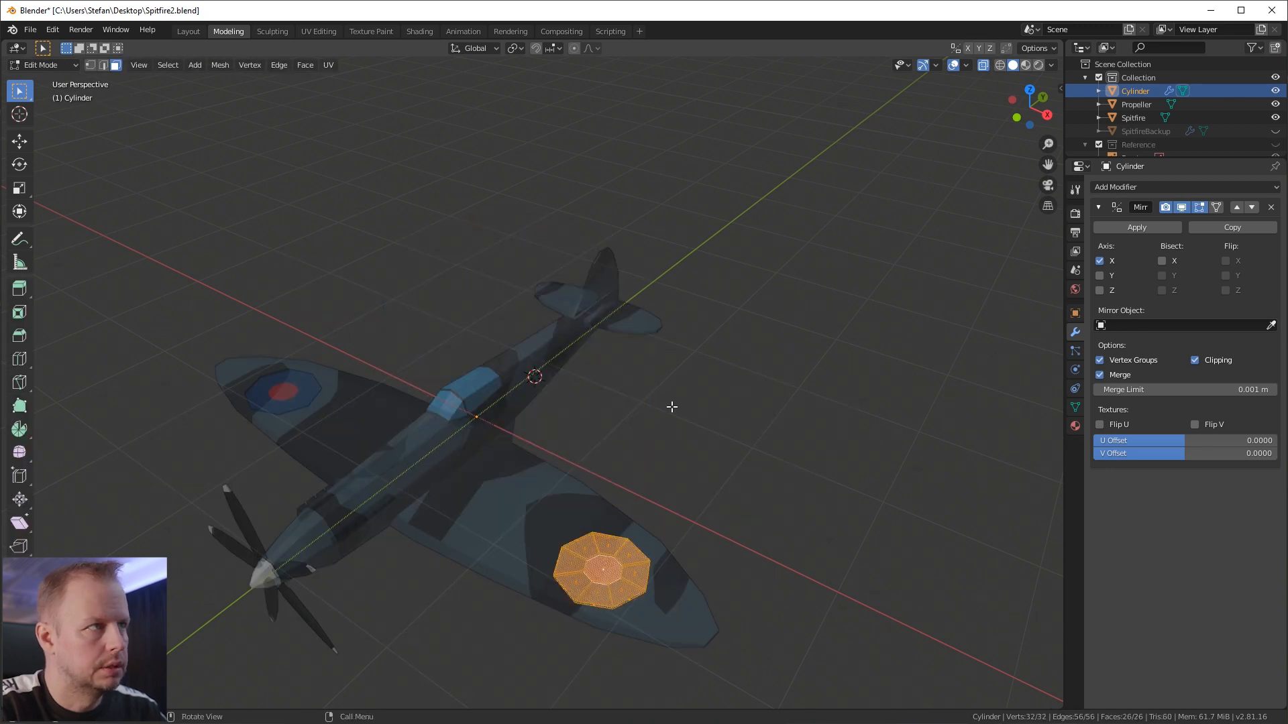
{"action": "left_click", "coordinate": [53, 29]}
{"action": "left_click", "coordinate": [74, 58]}
{"action": "scroll", "coordinate": [590, 324], "scroll_direction": "up", "scroll_amount": 5}
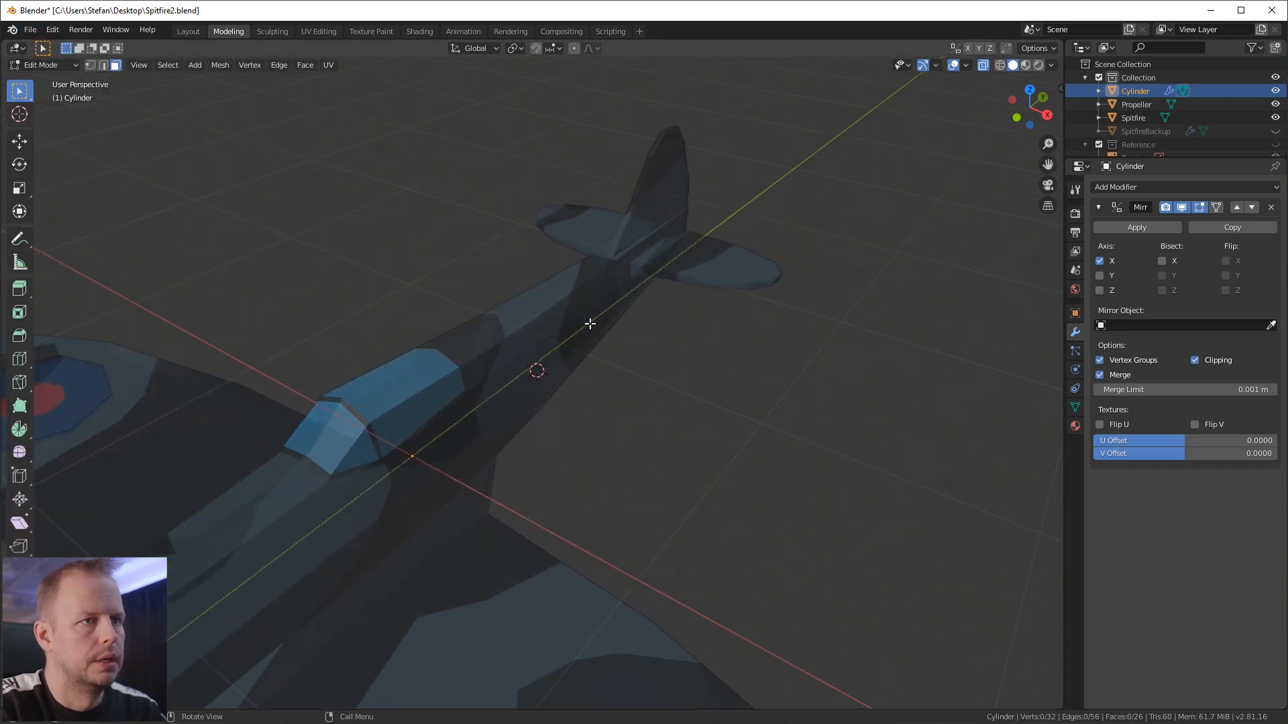
Step: Leave Edit Mode on the wing roundel and deselect all objects
{"action": "scroll", "coordinate": [590, 324], "scroll_direction": "down", "scroll_amount": 7}
{"action": "key", "text": "Tab"}
{"action": "key", "text": "a"}
{"action": "key", "text": "alt+a"}
{"action": "scroll", "coordinate": [561, 371], "scroll_direction": "up", "scroll_amount": 4}
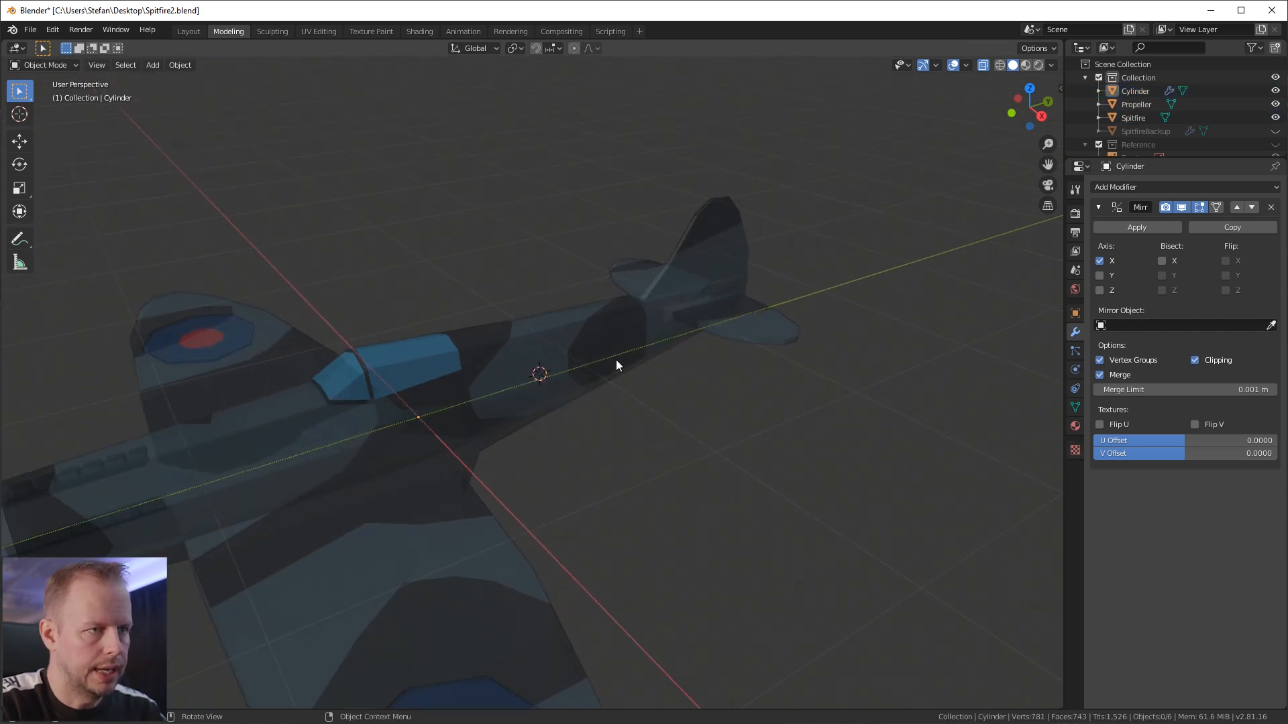
Step: Switch to the right orthographic view and show the Reference collection over the rear fuselage
{"action": "key", "text": "KP_1"}
{"action": "key", "text": "KP_3"}
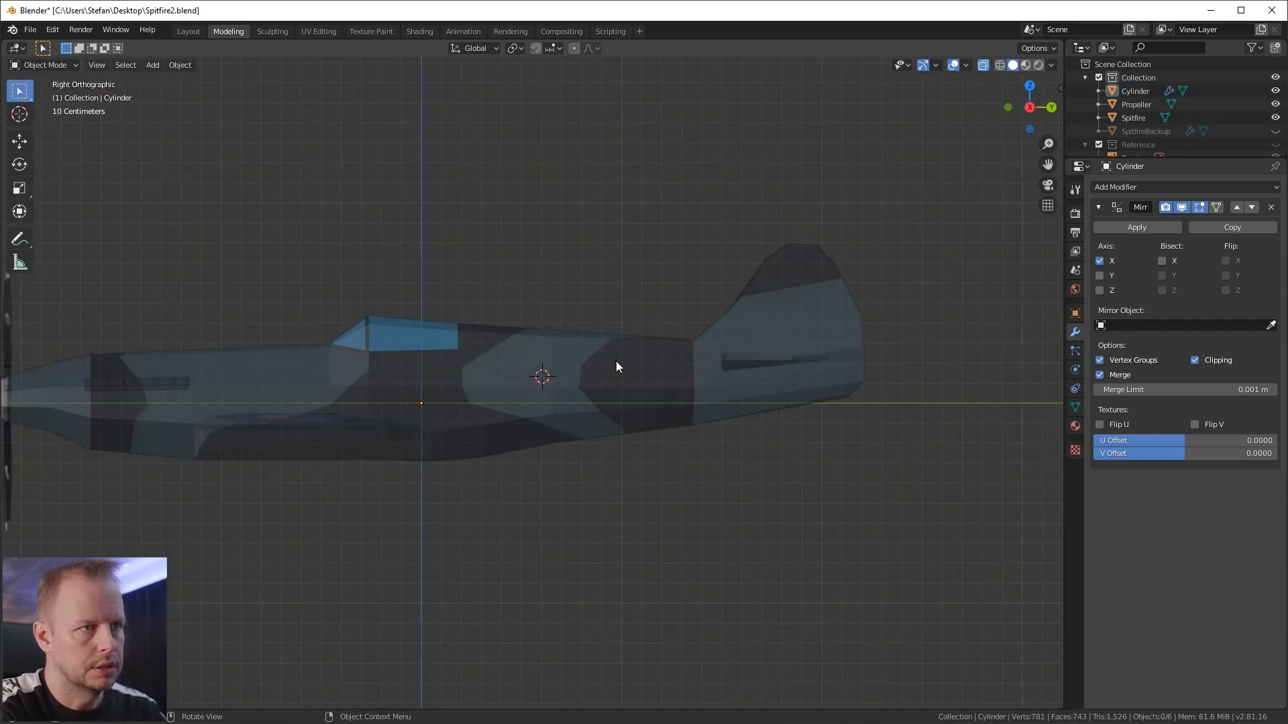
{"action": "scroll", "coordinate": [629, 356], "scroll_direction": "up", "scroll_amount": 3}
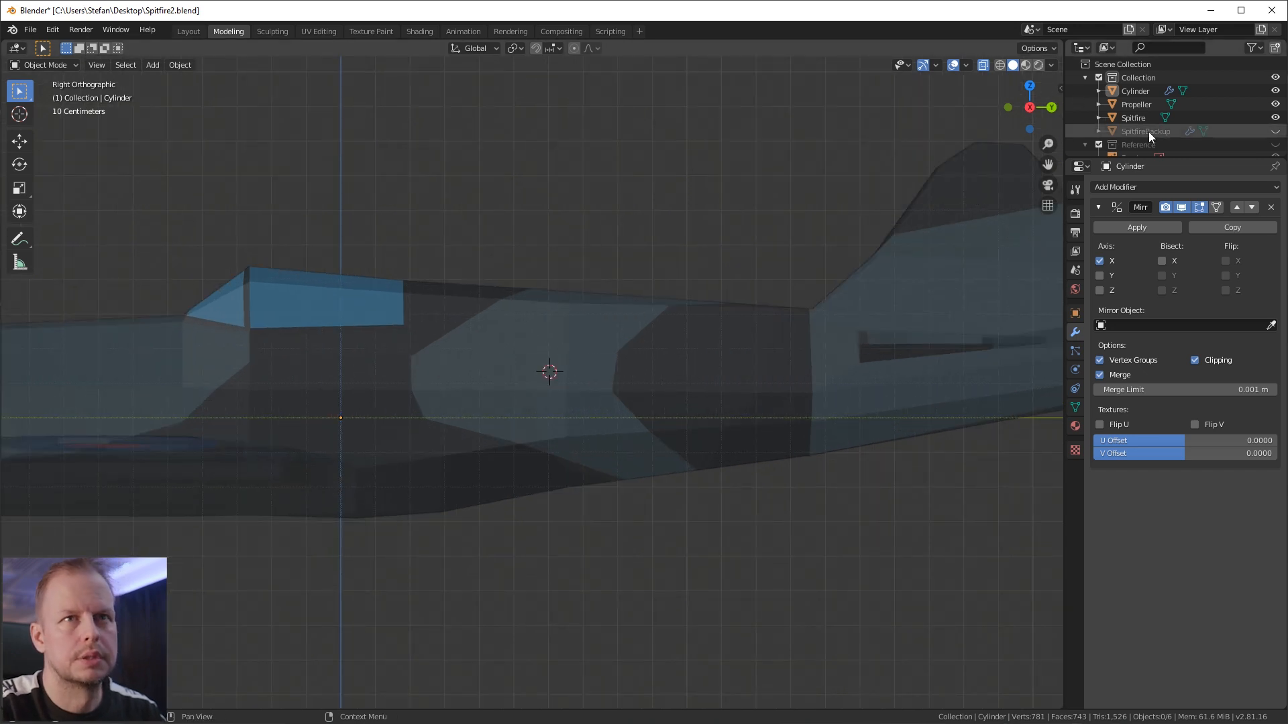
{"action": "left_click", "coordinate": [1274, 144]}
{"action": "scroll", "coordinate": [783, 284], "scroll_direction": "up", "scroll_amount": 3}
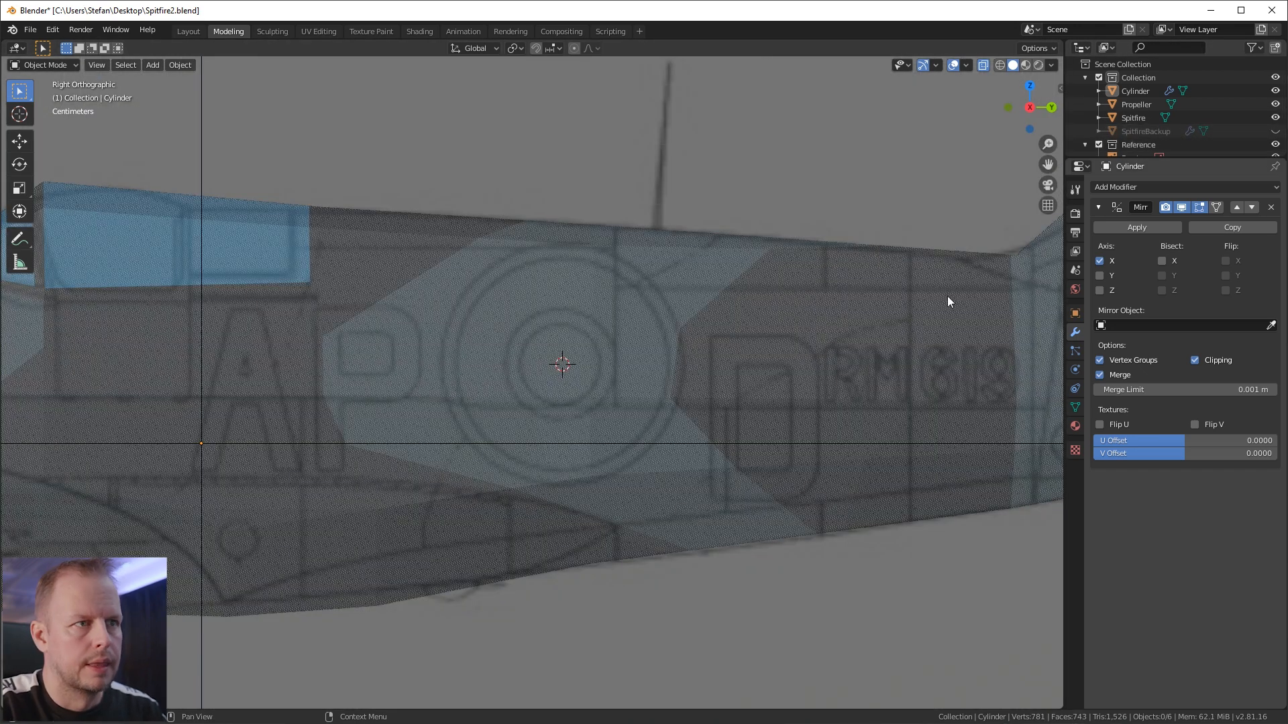
{"action": "left_click", "coordinate": [567, 361]}
{"action": "scroll", "coordinate": [567, 361], "scroll_direction": "up", "scroll_amount": 1}
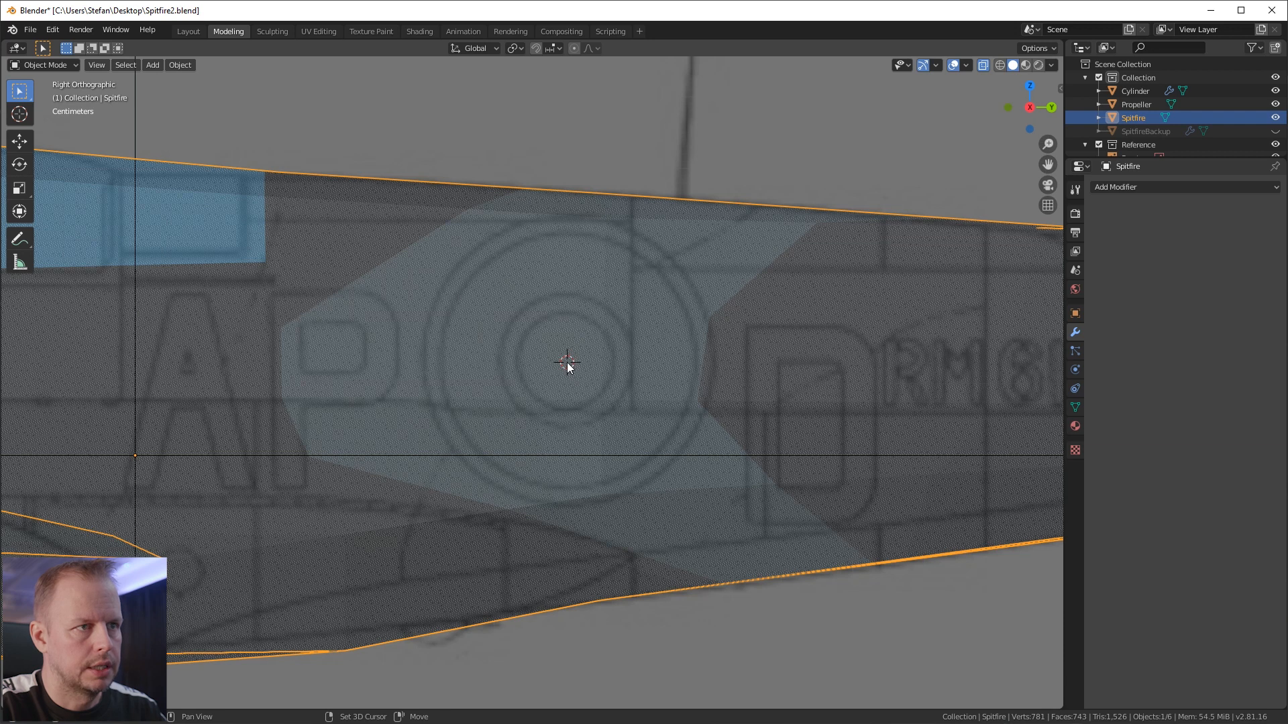
{"action": "key", "text": "Tab"}
{"action": "key", "text": "Tab"}
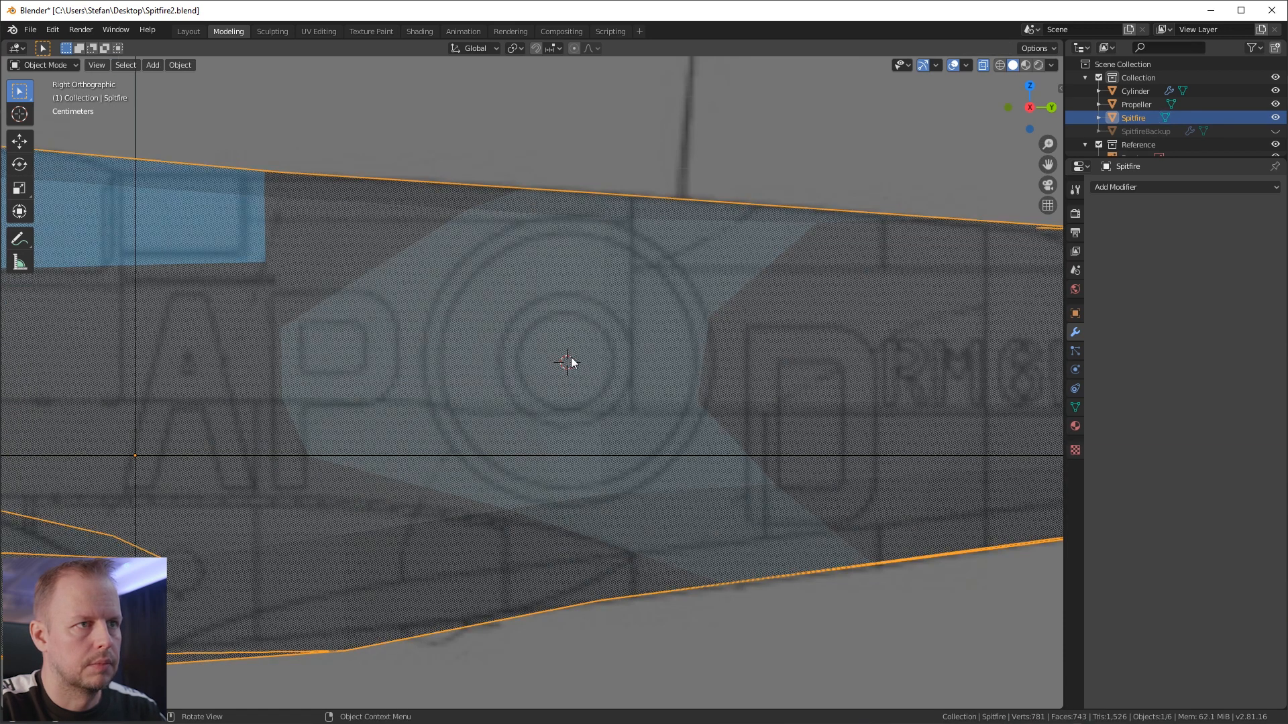
{"action": "key", "text": "alt+a"}
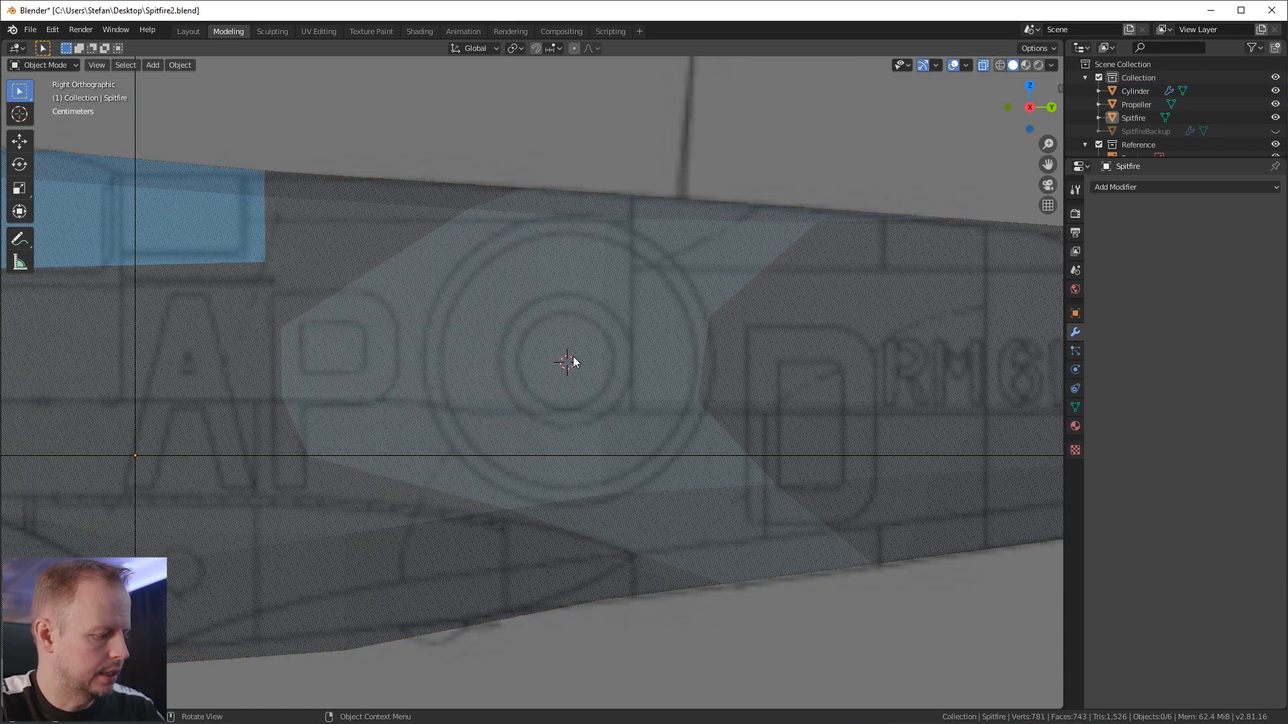
Step: Add an eight-sided cylinder as a separate object at the 3D cursor and scale its mesh to 0.270
{"action": "key", "text": "shift+a"}
{"action": "mouse_move", "coordinate": [562, 358]}
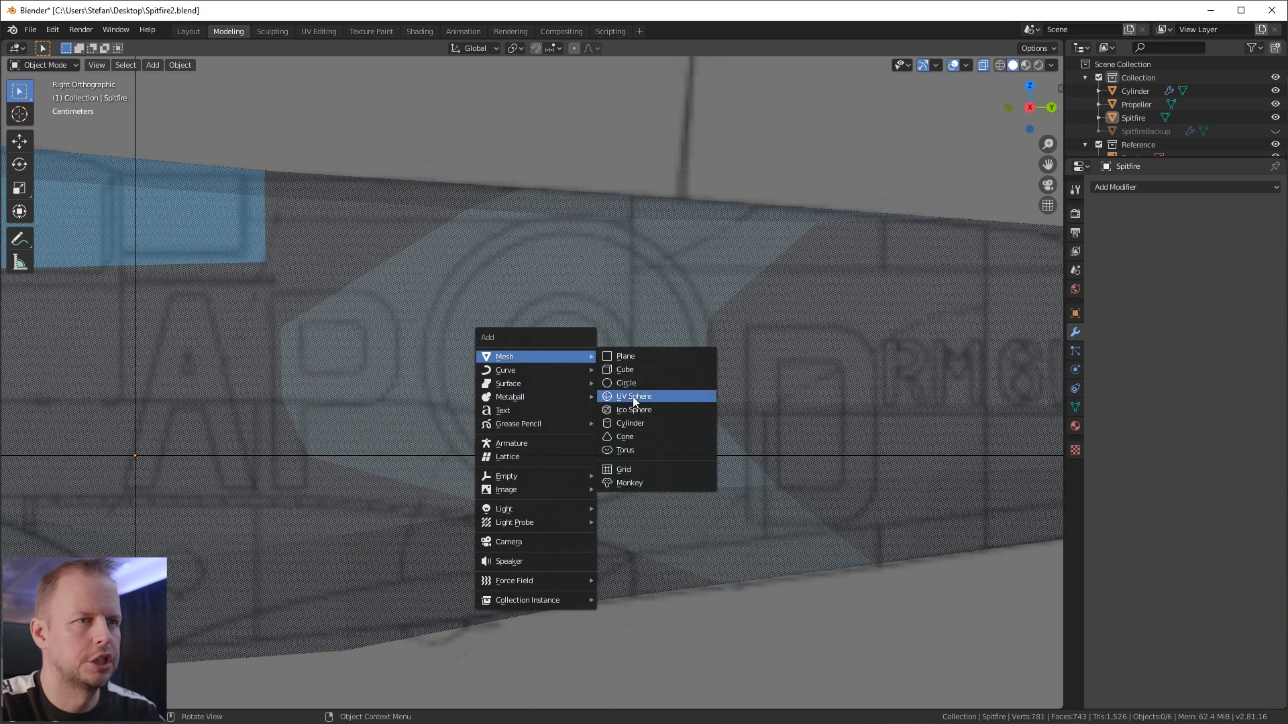
{"action": "left_click", "coordinate": [633, 423]}
{"action": "key", "text": "Tab"}
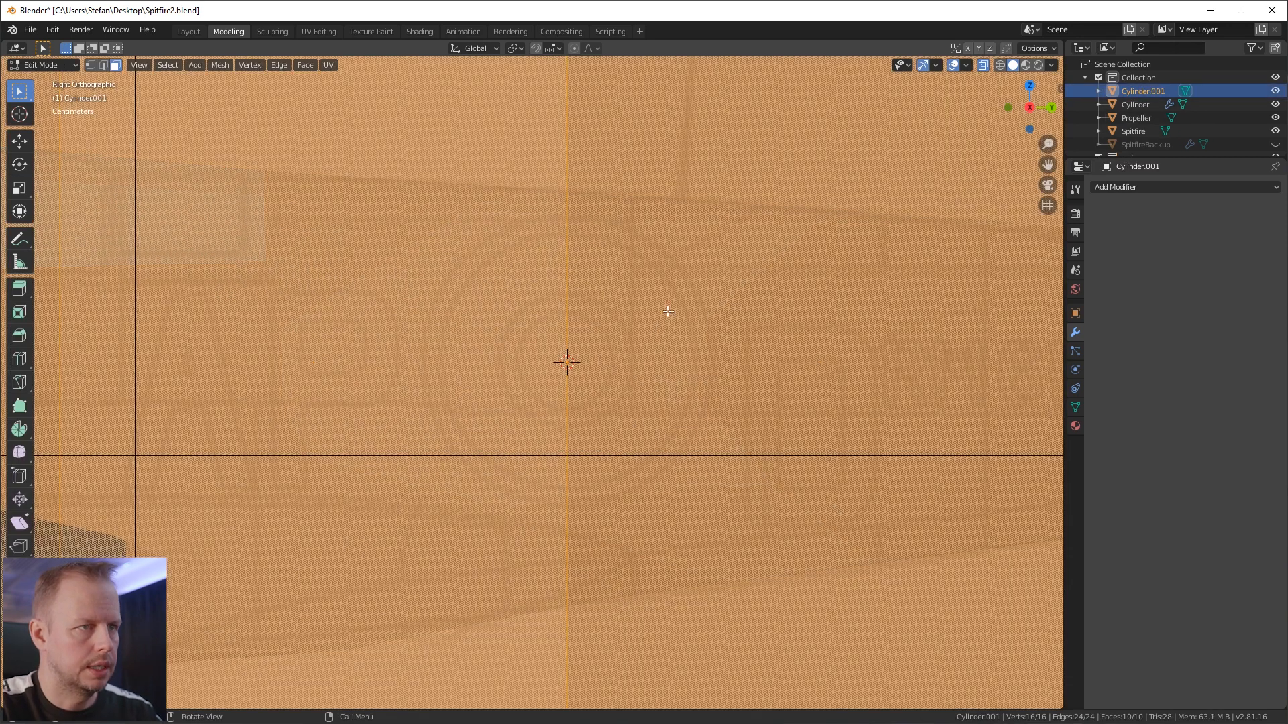
{"action": "key", "text": "s"}
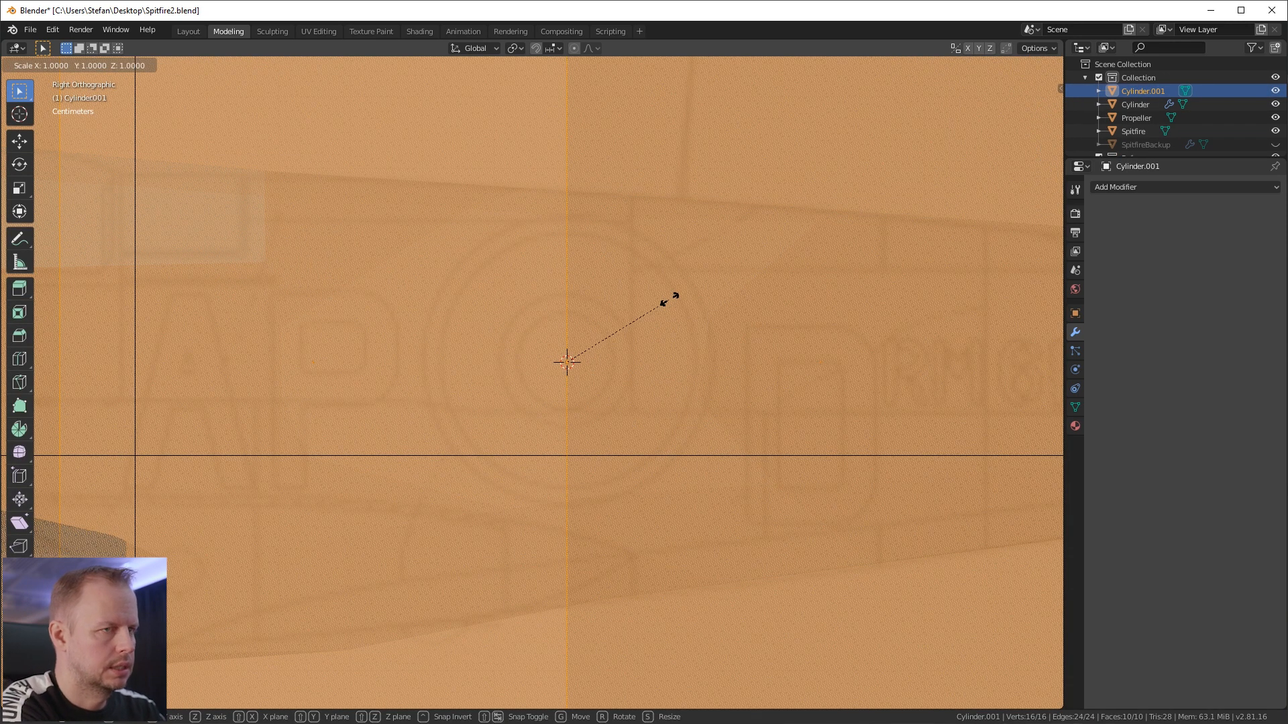
{"action": "left_click", "coordinate": [595, 347]}
Step: Rotate the new cylinder's mesh 90° about Y and scale it to match the blueprint's fuselage roundel
{"action": "key", "text": "r"}
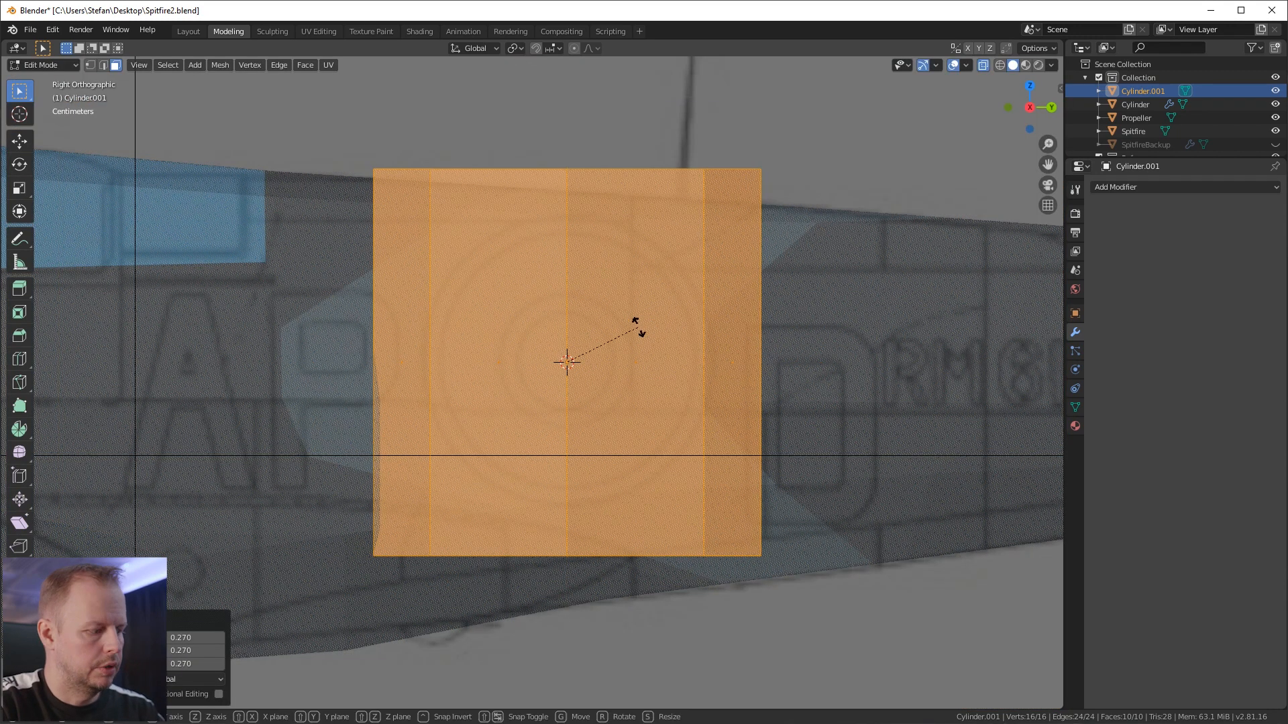
{"action": "type", "text": "y"}
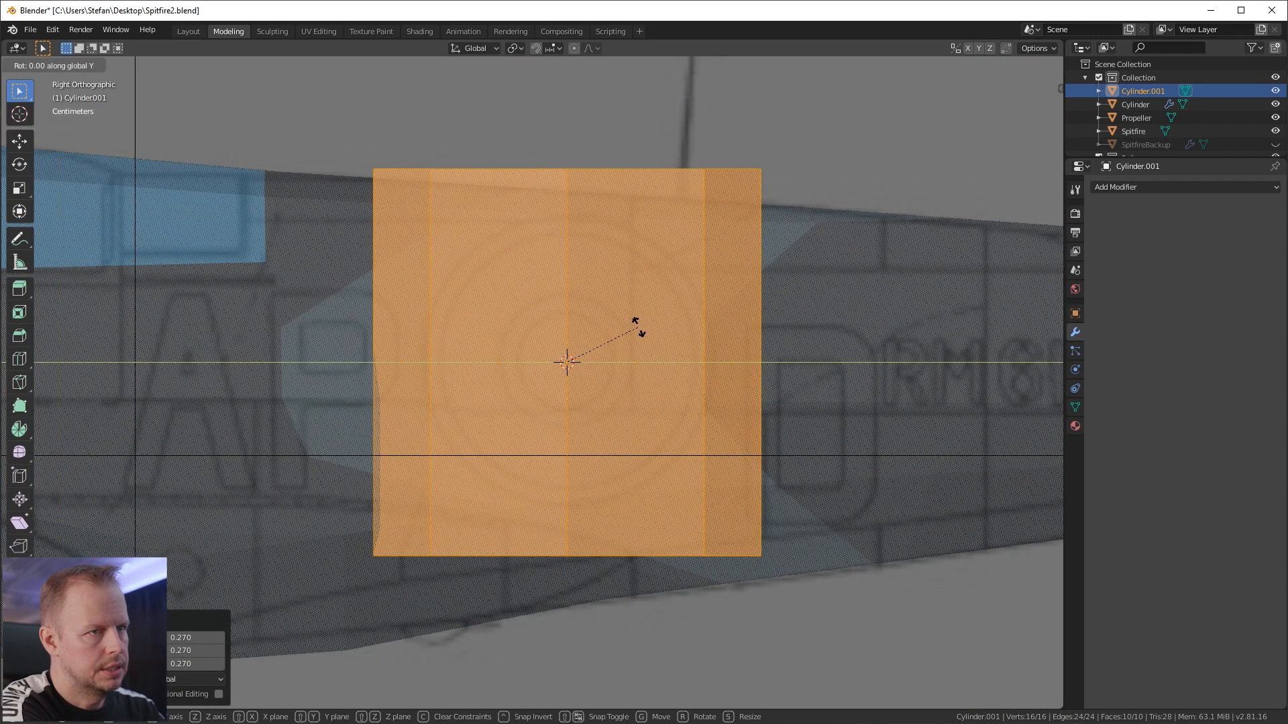
{"action": "type", "text": "90"}
{"action": "key", "text": "Return"}
{"action": "key", "text": "s"}
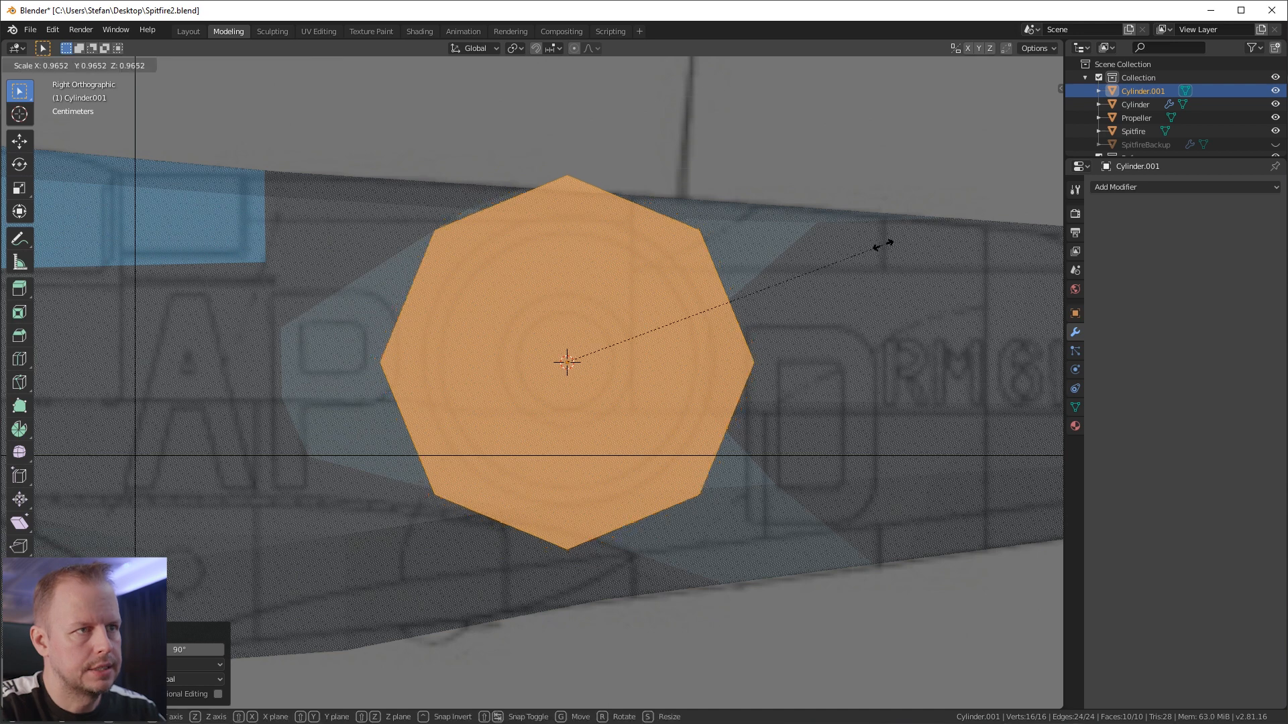
{"action": "left_click", "coordinate": [832, 264]}
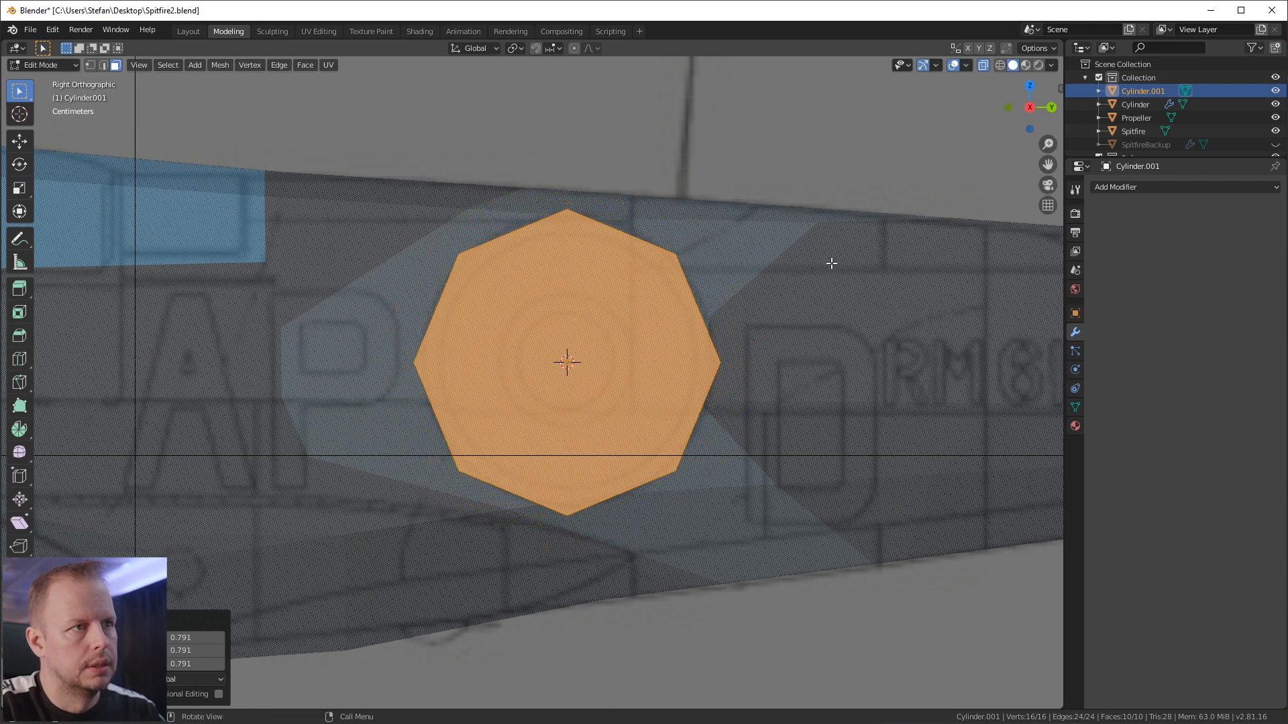
{"action": "key", "text": "s"}
{"action": "left_click", "coordinate": [843, 261]}
Step: Delete all of the new cylinder's faces except its outward-facing octagonal cap
{"action": "middle_click_drag", "start_coordinate": [574, 310], "coordinate": [530, 381]}
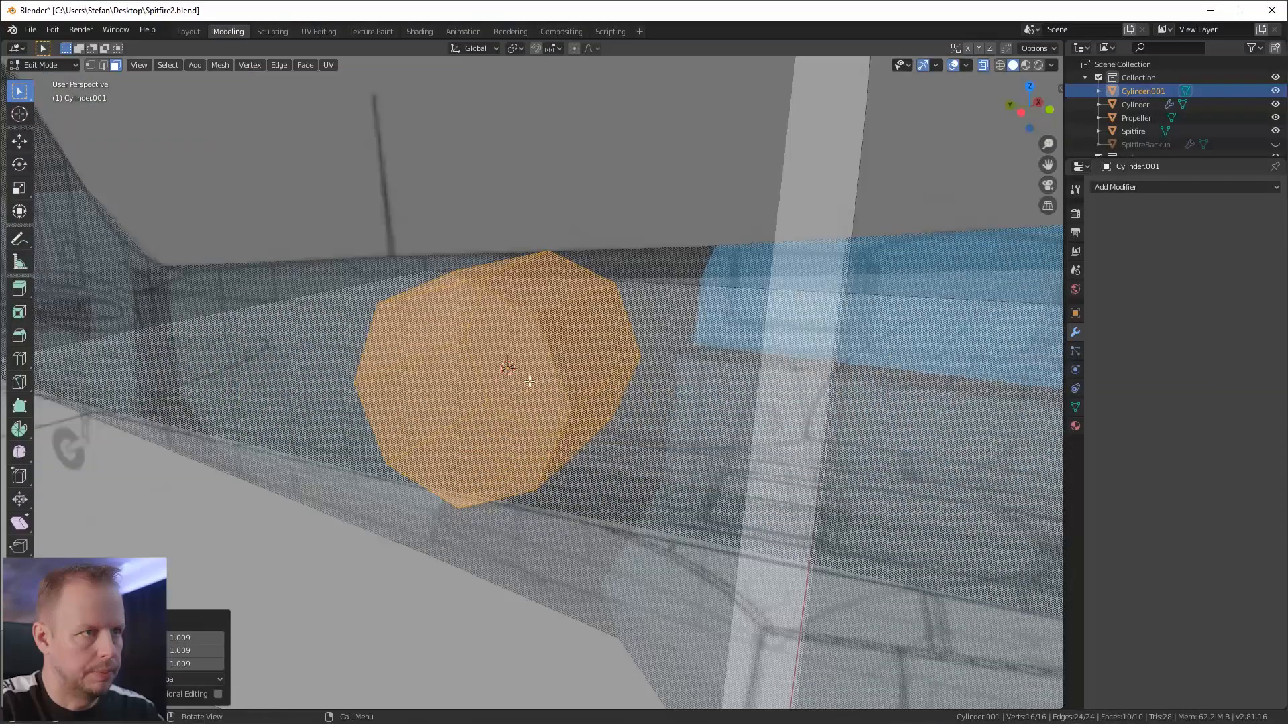
{"action": "left_click", "coordinate": [478, 392]}
{"action": "left_click", "coordinate": [457, 394]}
{"action": "middle_click_drag", "start_coordinate": [484, 401], "coordinate": [610, 289]}
{"action": "key", "text": "ctrl+KP_Add"}
{"action": "key", "text": "x"}
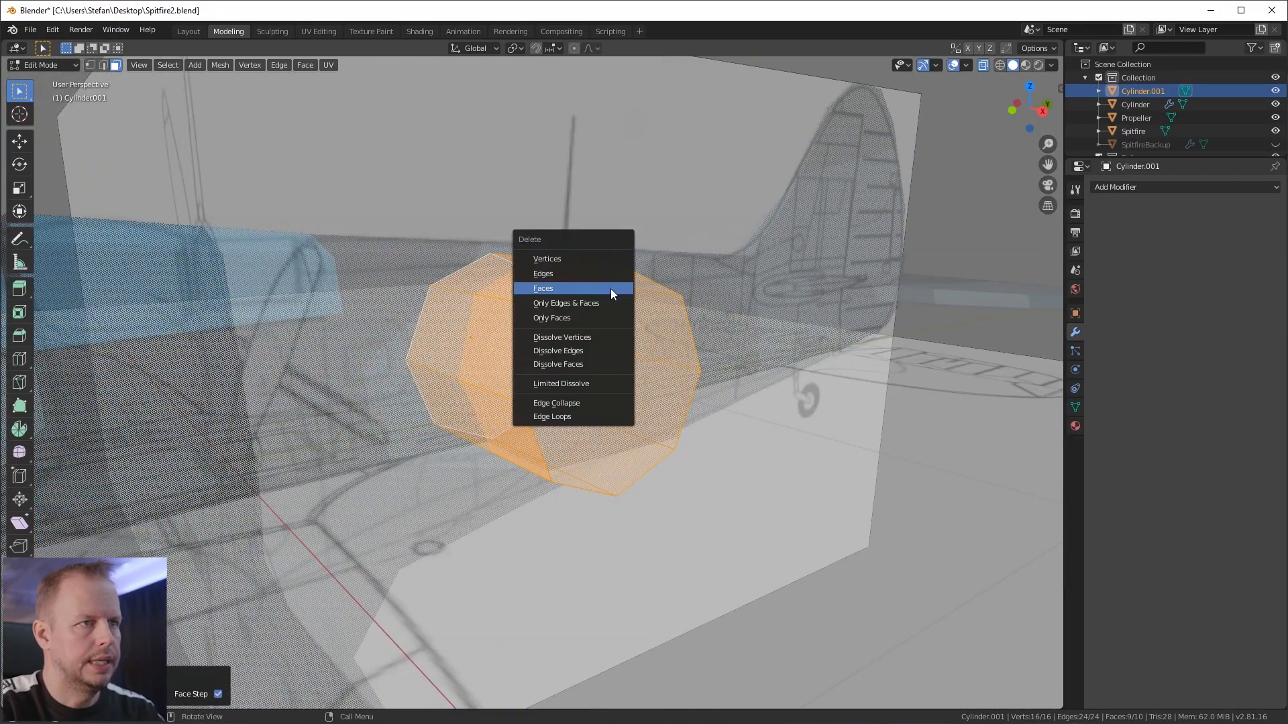
{"action": "left_click", "coordinate": [593, 289]}
{"action": "scroll", "coordinate": [674, 312], "scroll_direction": "up", "scroll_amount": 4}
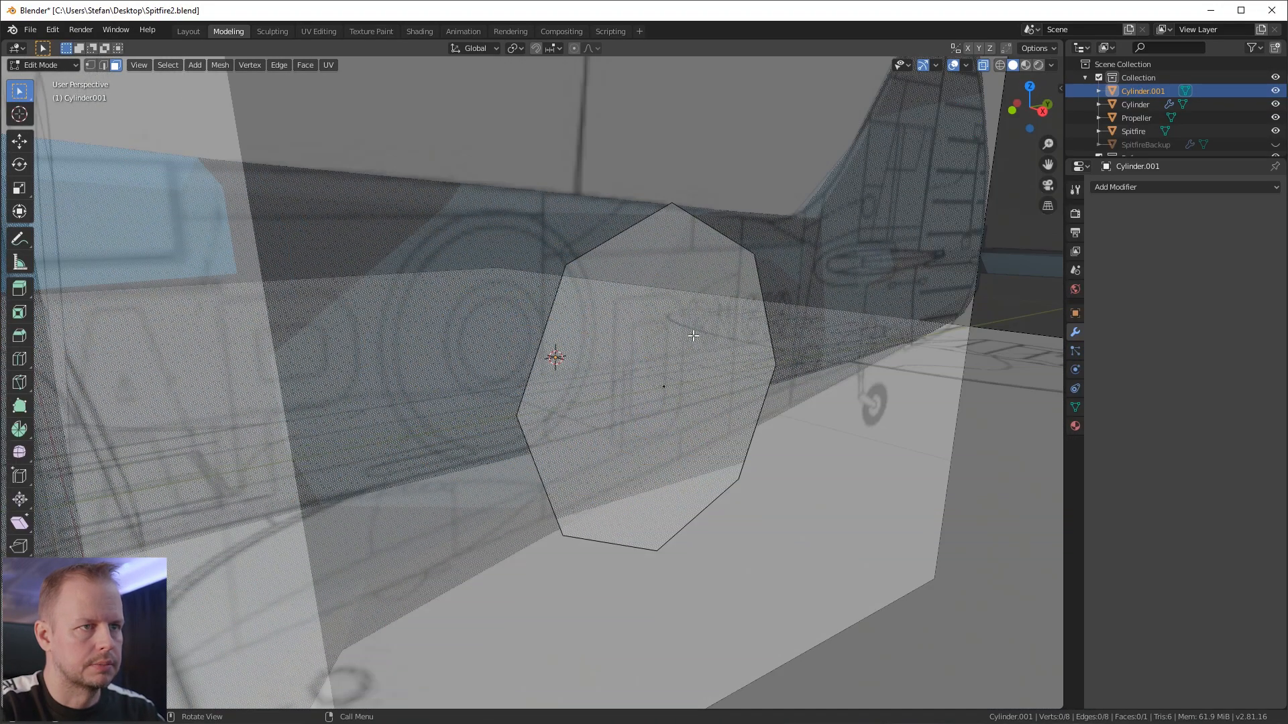
Step: Inset the octagonal cap three times along the blueprint roundel's rings, the last two by about 0.081 m and 0.032 m
{"action": "left_click", "coordinate": [654, 395]}
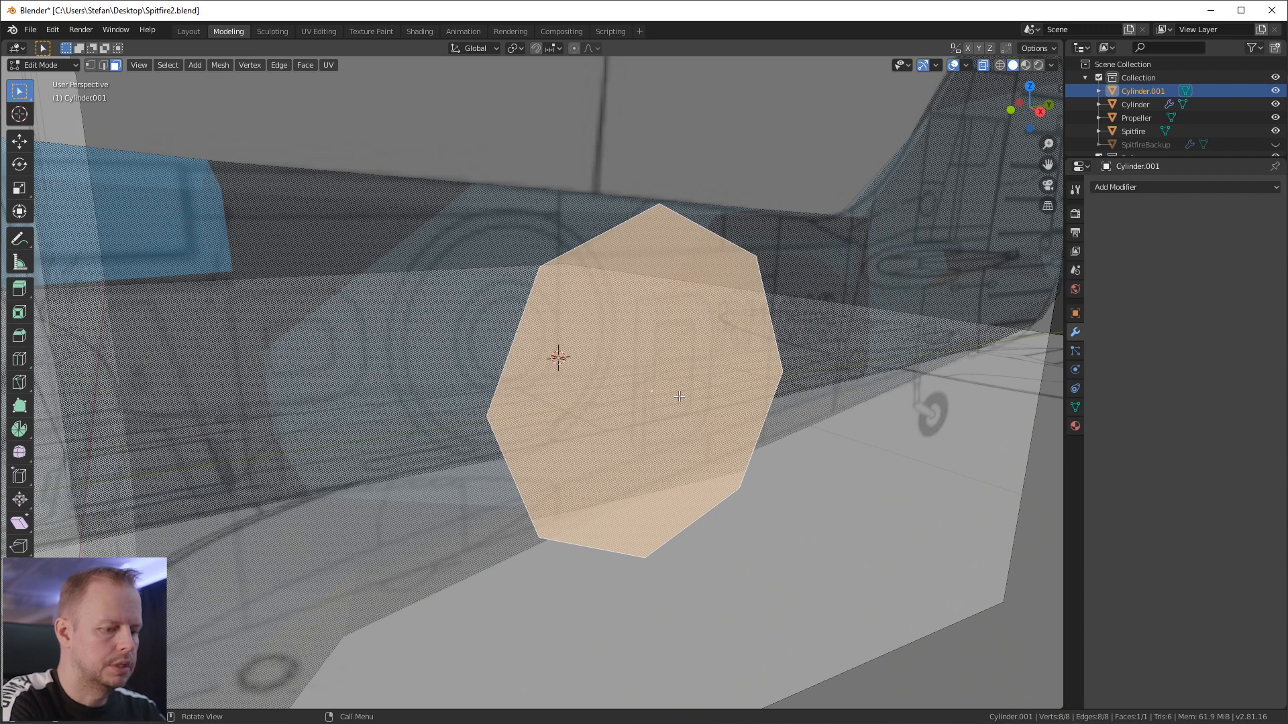
{"action": "key", "text": "KP_7"}
{"action": "key", "text": "KP_3"}
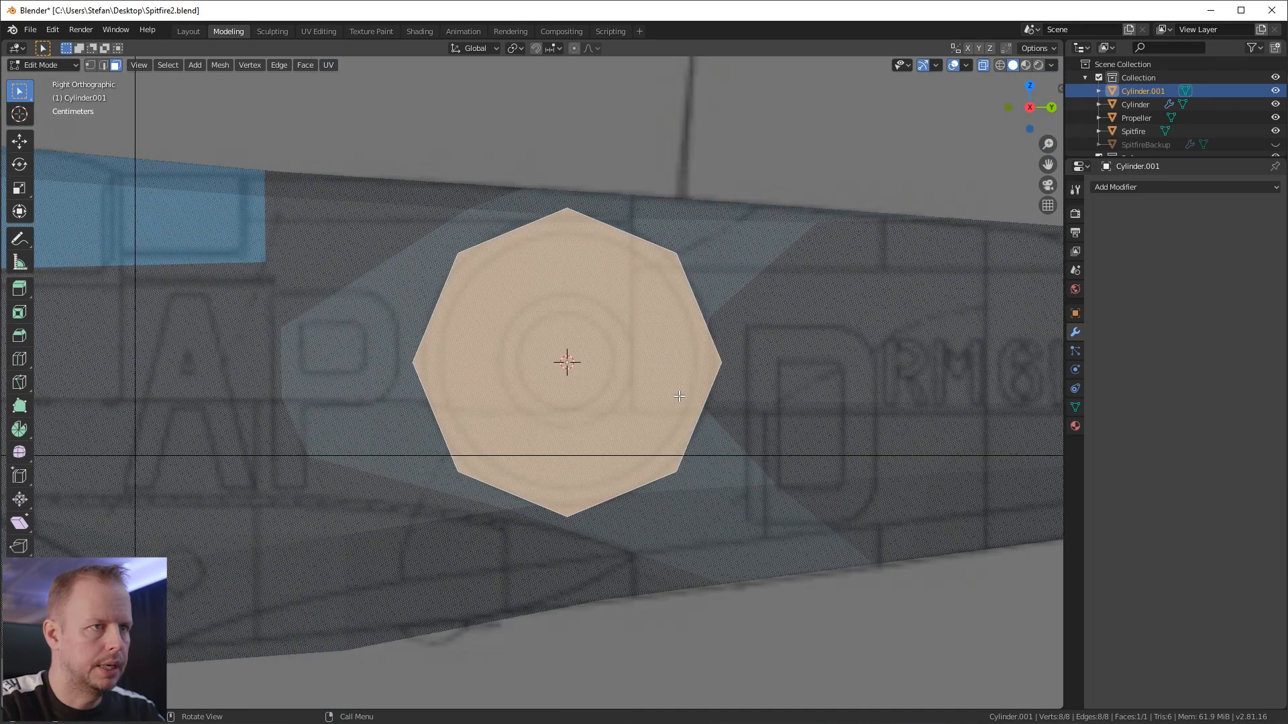
{"action": "key", "text": "i"}
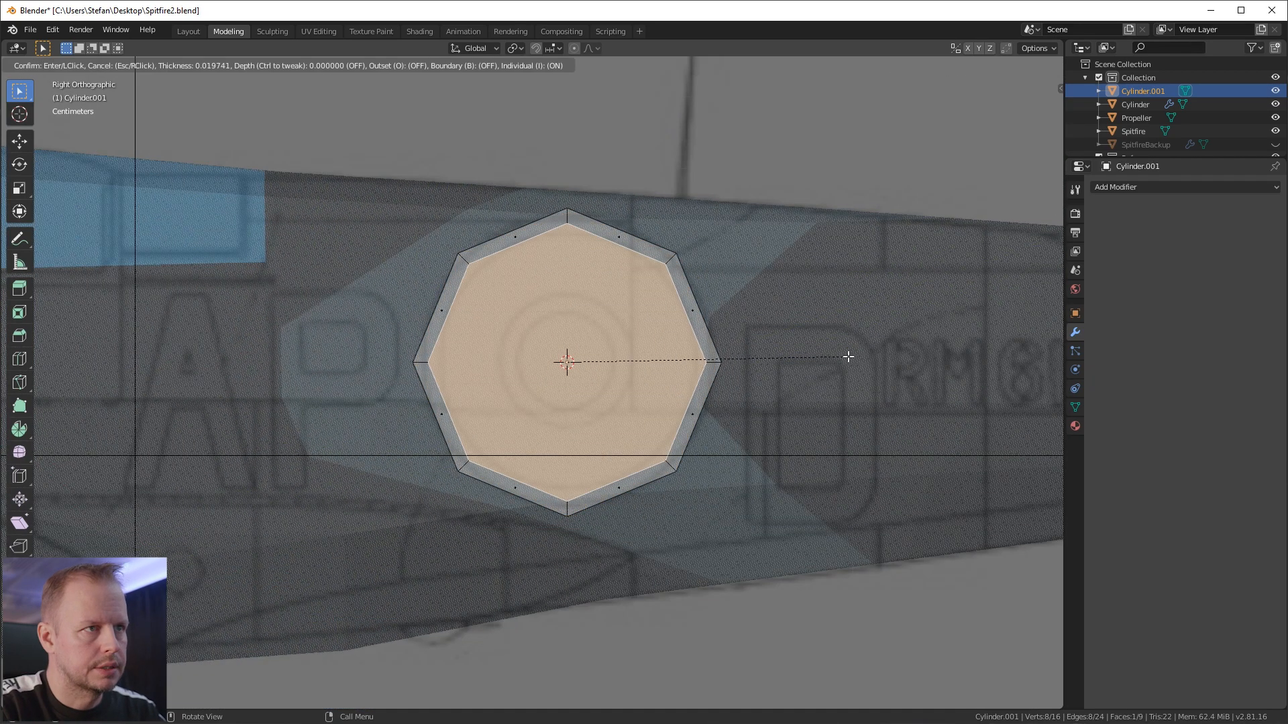
{"action": "left_click", "coordinate": [840, 356]}
{"action": "key", "text": "i"}
{"action": "left_click", "coordinate": [785, 350]}
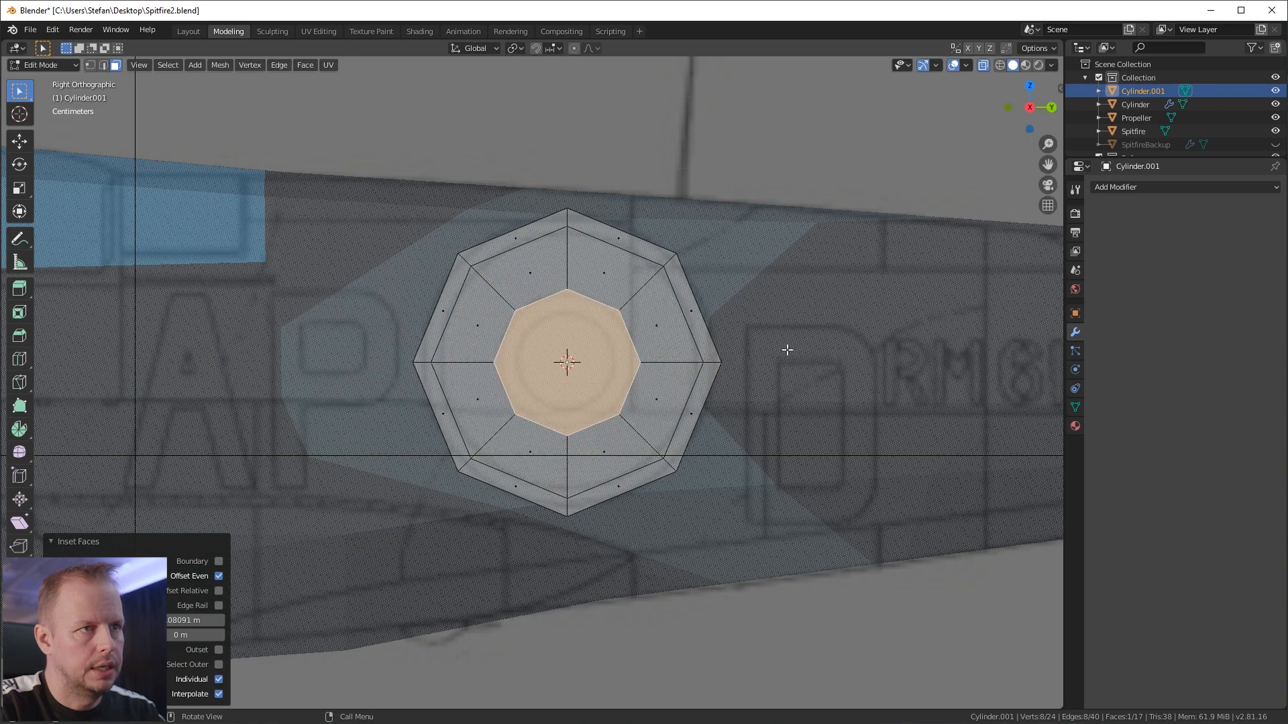
{"action": "key", "text": "i"}
{"action": "left_click", "coordinate": [765, 351]}
Step: Assign the existing material named Material to the fuselage roundel in the Shading workspace
{"action": "key", "text": "alt+Tab"}
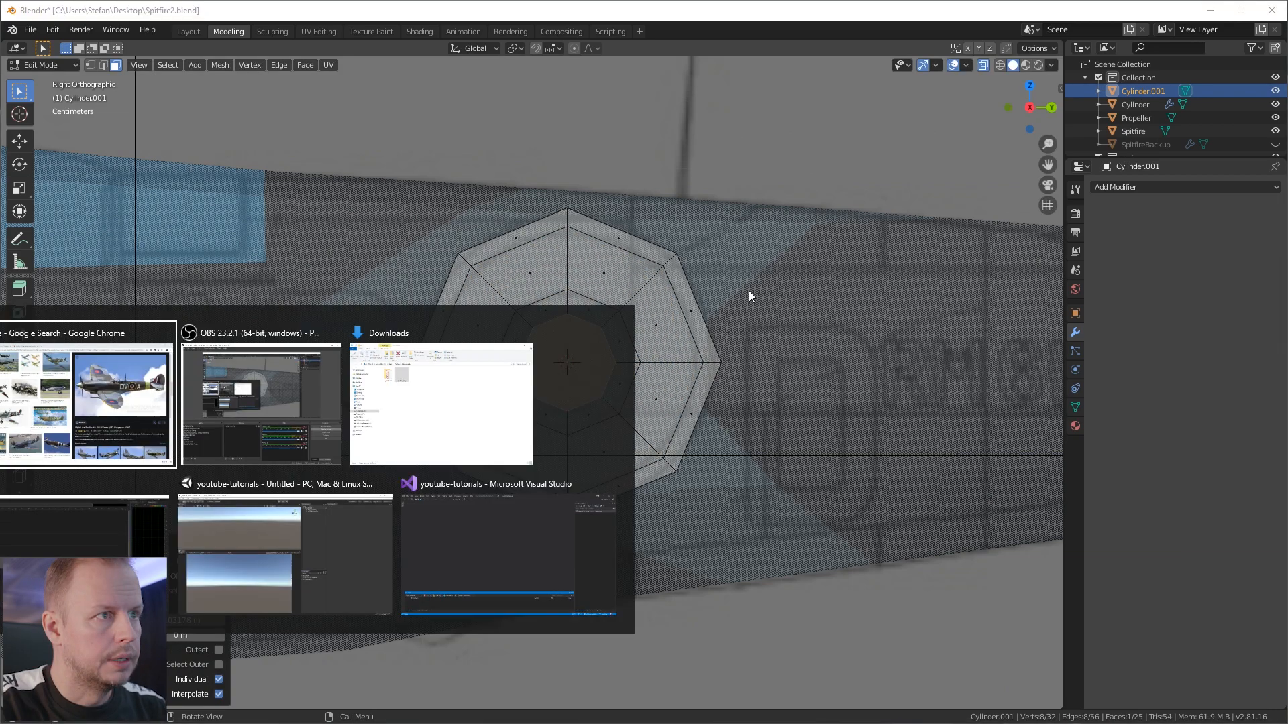
{"action": "key", "text": "alt+Tab"}
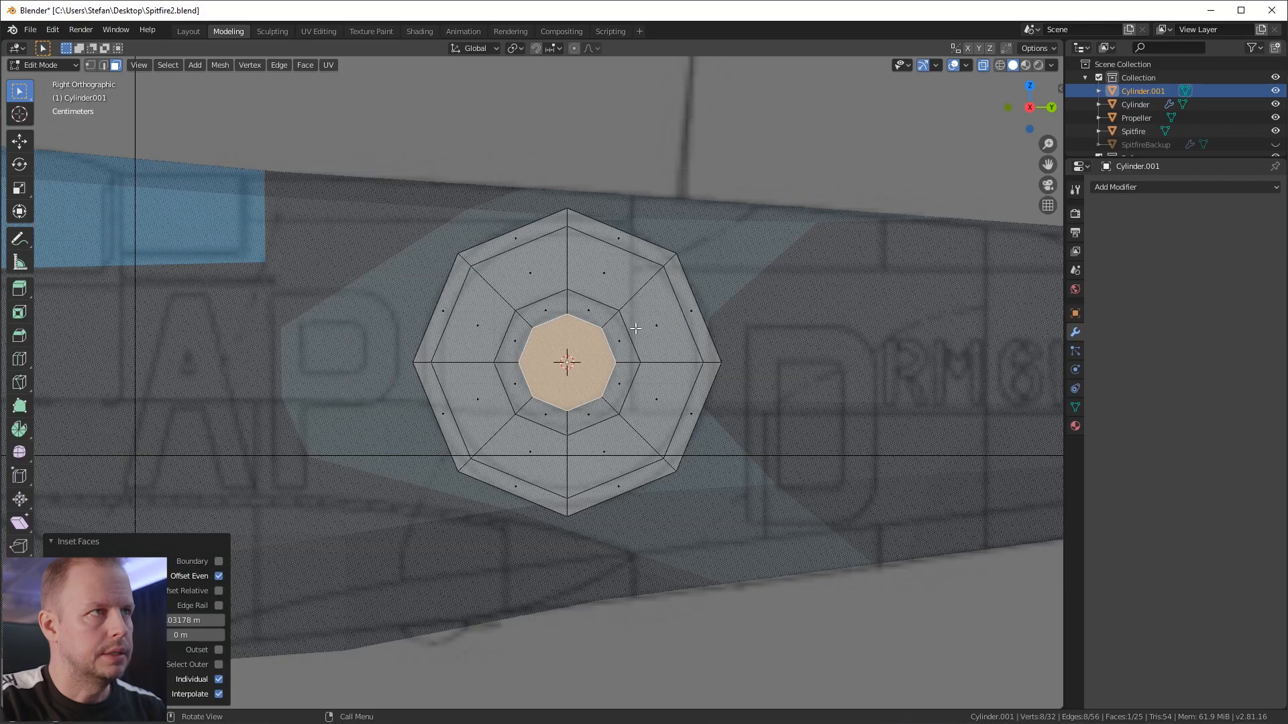
{"action": "left_click", "coordinate": [424, 33]}
{"action": "middle_click_drag", "start_coordinate": [690, 269], "coordinate": [617, 211]}
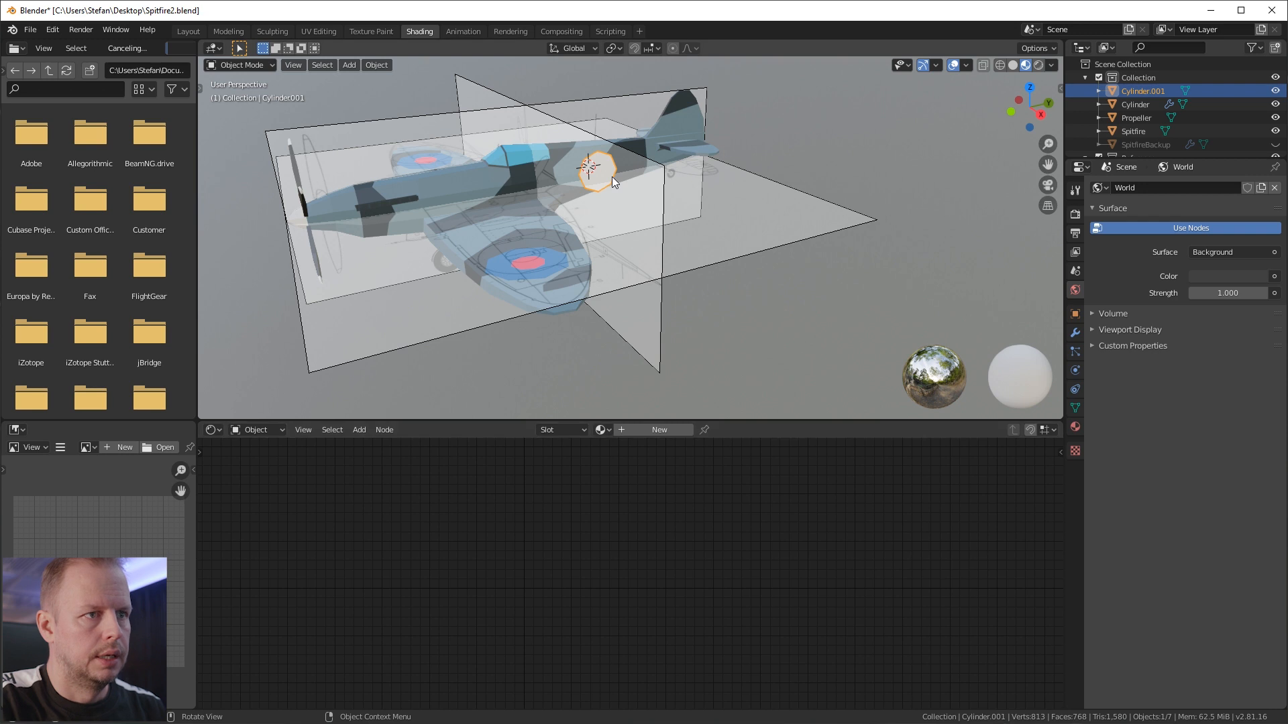
{"action": "left_click", "coordinate": [608, 430]}
{"action": "left_click", "coordinate": [626, 449]}
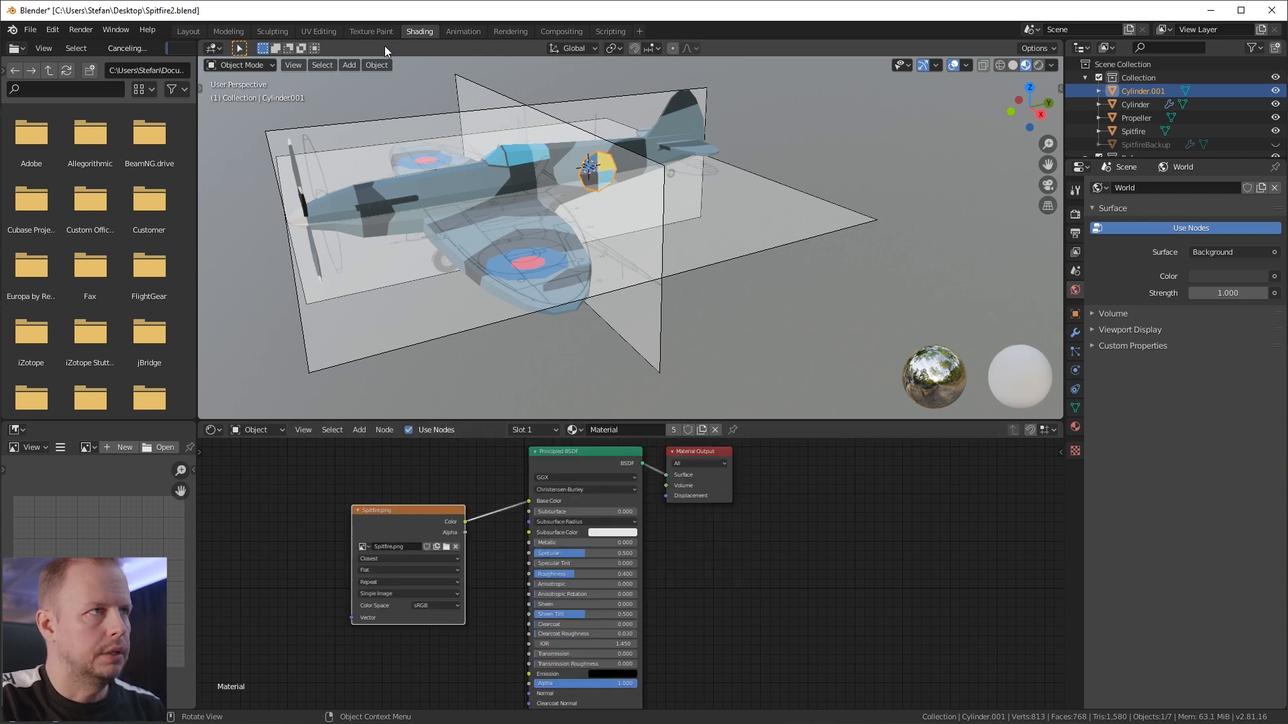
Step: Hide the Reference collection and reset the UVs of all the fuselage roundel's faces in the UV Editing workspace
{"action": "left_click", "coordinate": [319, 32]}
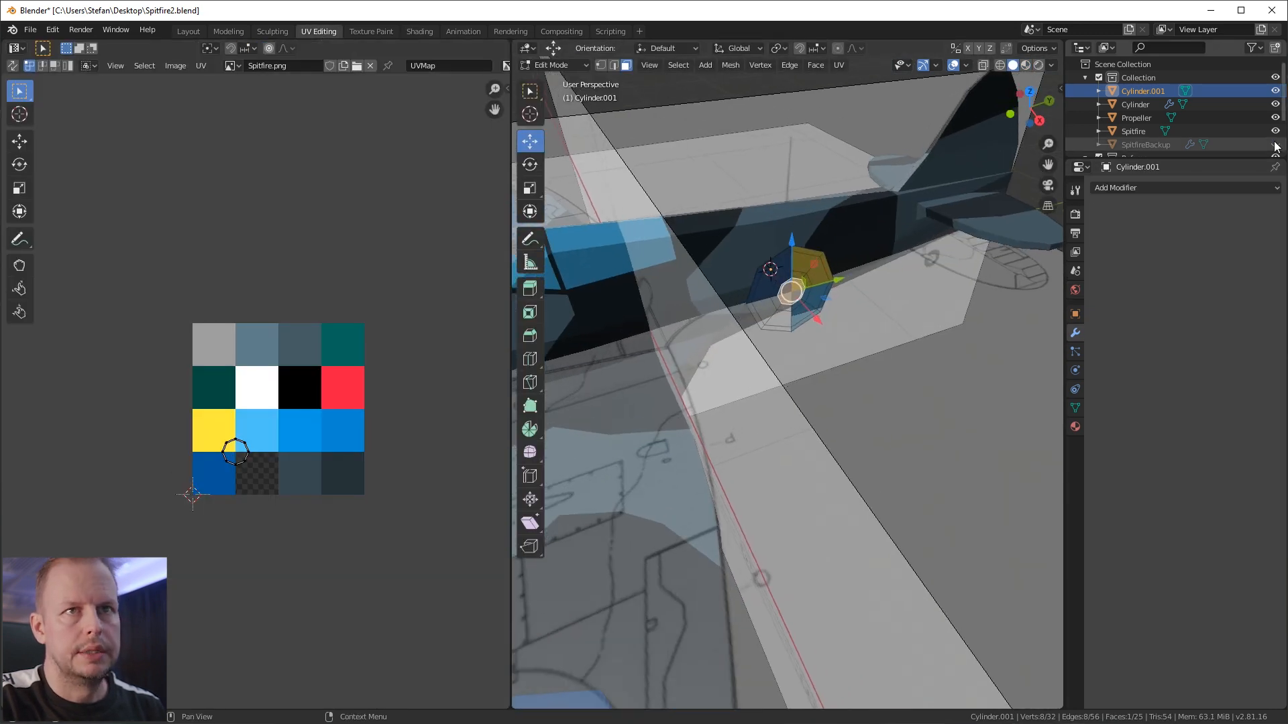
{"action": "scroll", "coordinate": [1269, 138], "scroll_direction": "down", "scroll_amount": 2}
{"action": "left_click", "coordinate": [1275, 132]}
{"action": "key", "text": "a"}
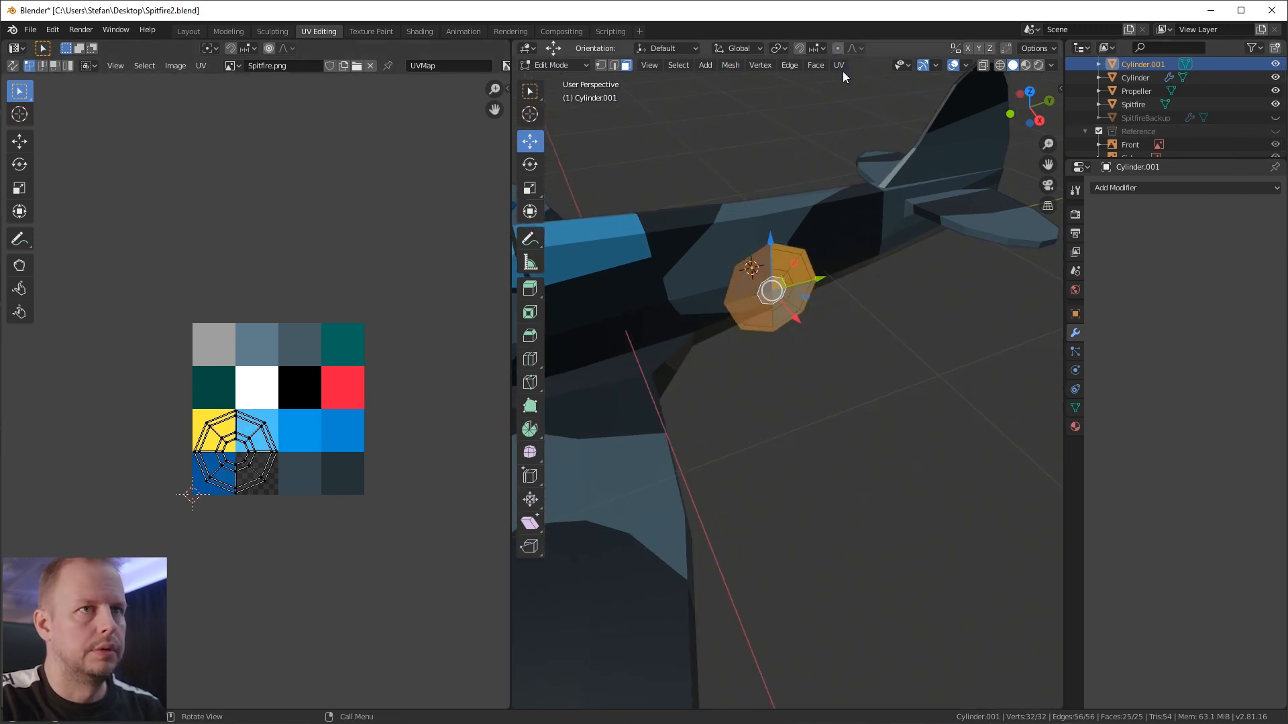
{"action": "key", "text": "alt+a"}
{"action": "key", "text": "u"}
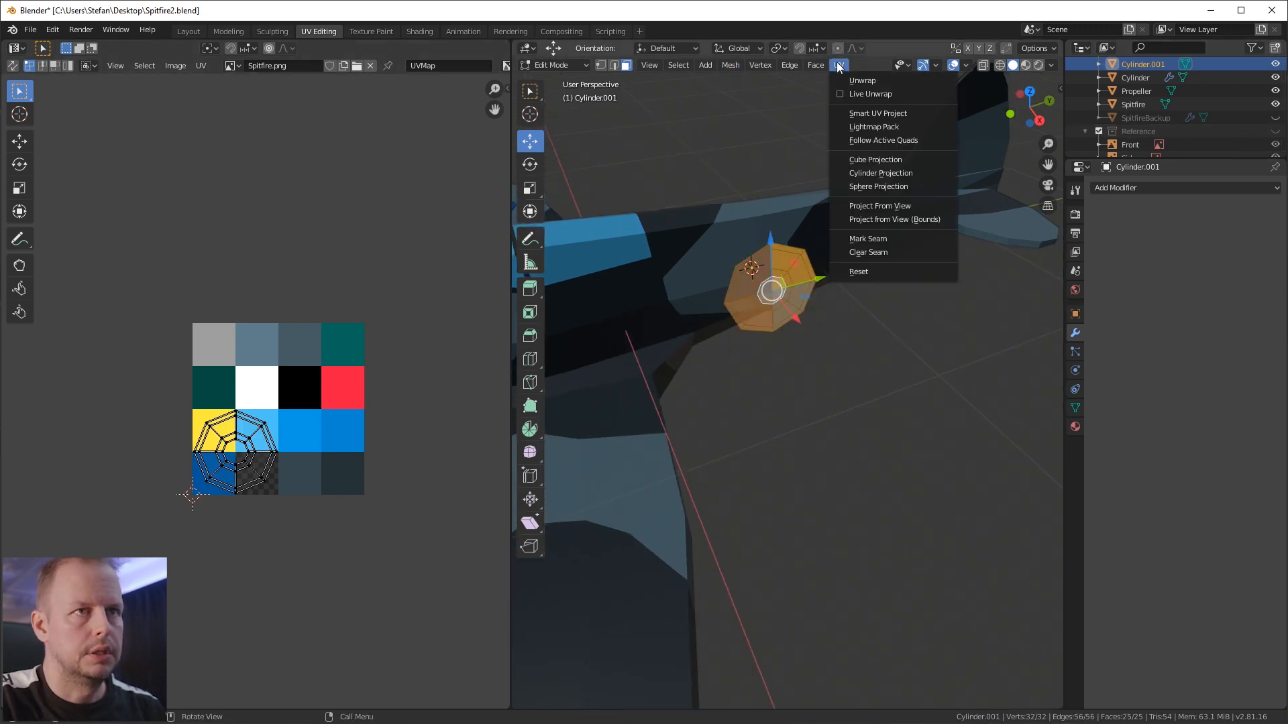
{"action": "left_click", "coordinate": [872, 272]}
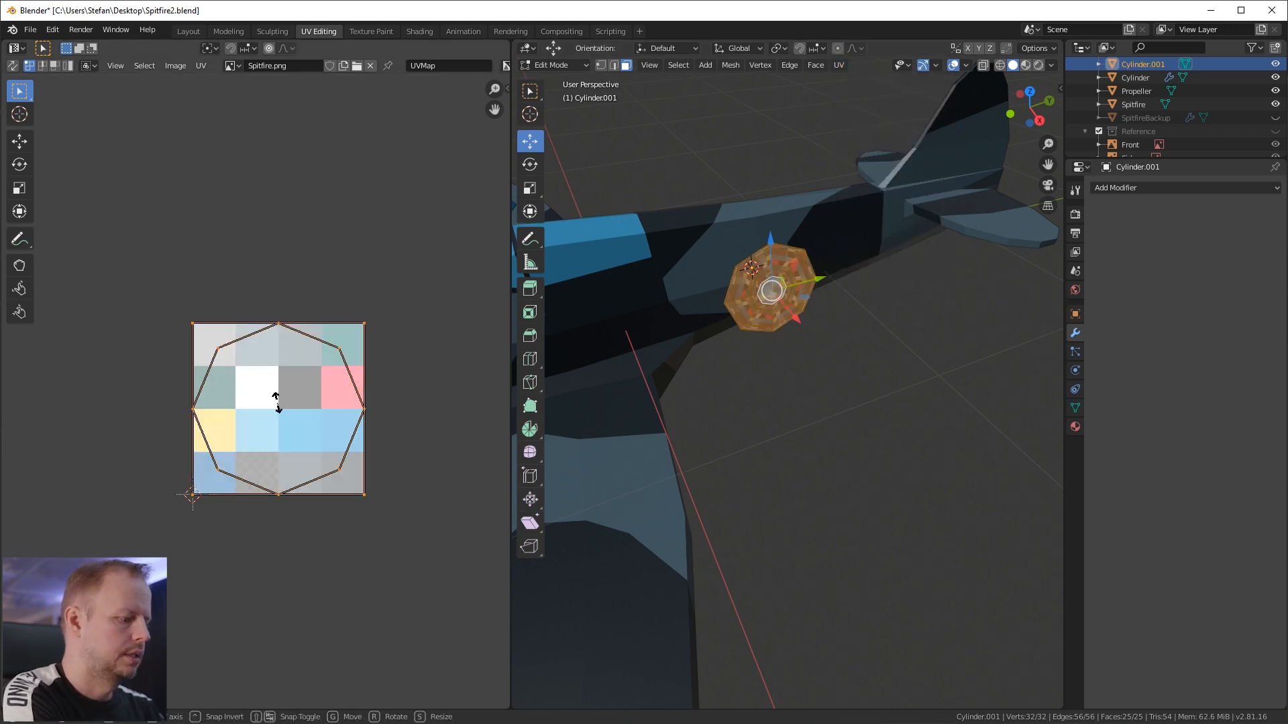
Step: Scale the roundel's UVs to 0 and move them onto the palette's red swatch
{"action": "key", "text": "s"}
{"action": "key", "text": "0"}
{"action": "key", "text": "Return"}
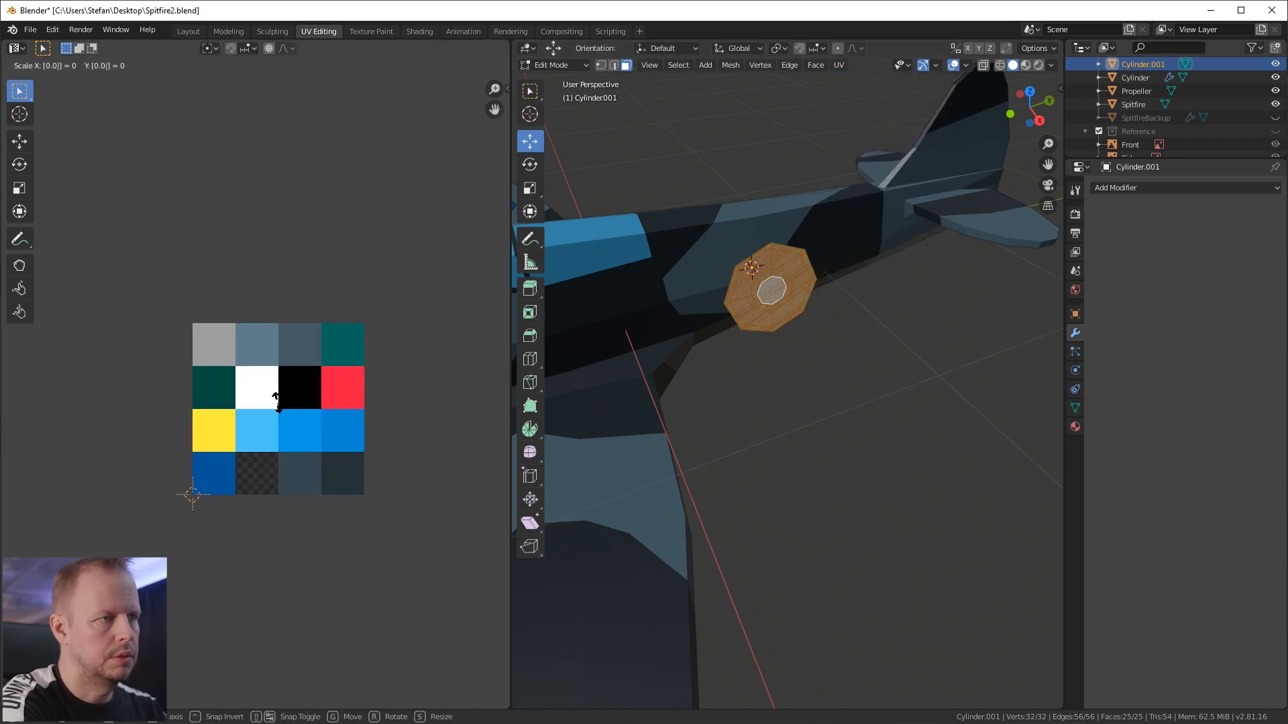
{"action": "key", "text": "g"}
{"action": "left_click", "coordinate": [400, 402]}
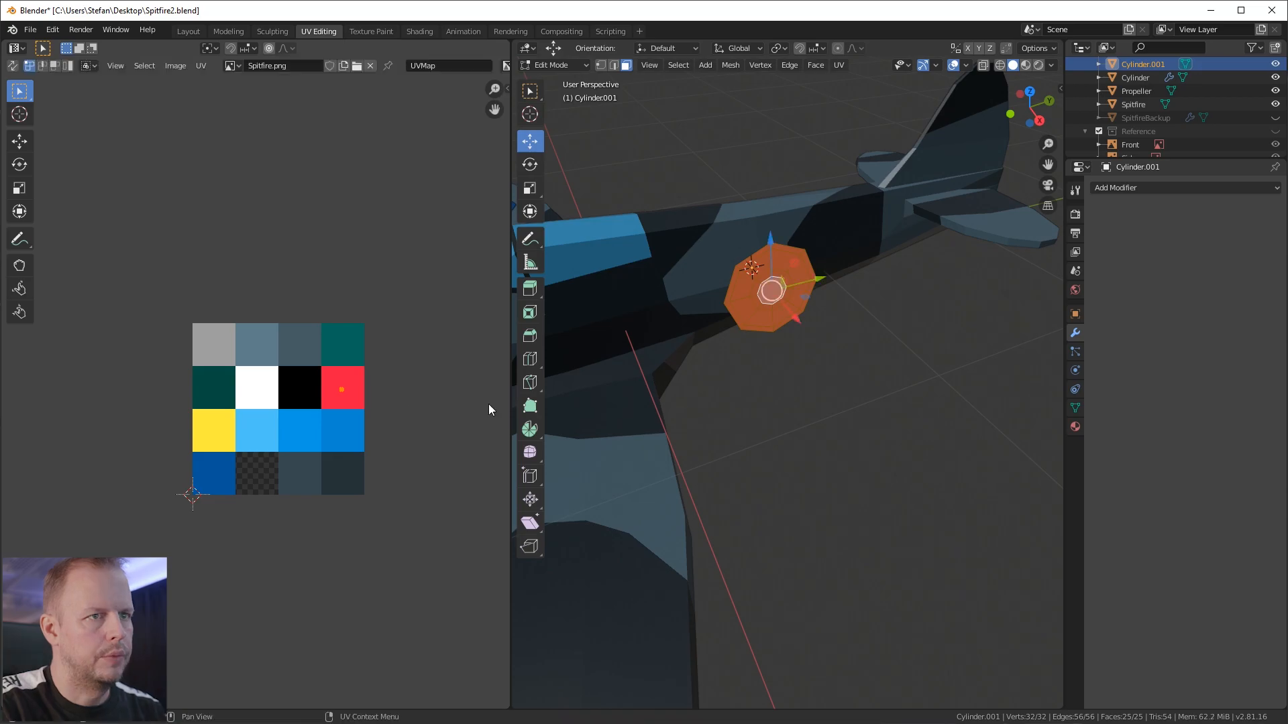
Step: Select the eight-face ring around the roundel's centre and move its UVs onto the palette's white swatch
{"action": "key", "text": "alt+Tab"}
{"action": "key", "text": "alt+Tab"}
{"action": "middle_click_drag", "start_coordinate": [825, 314], "coordinate": [791, 288]}
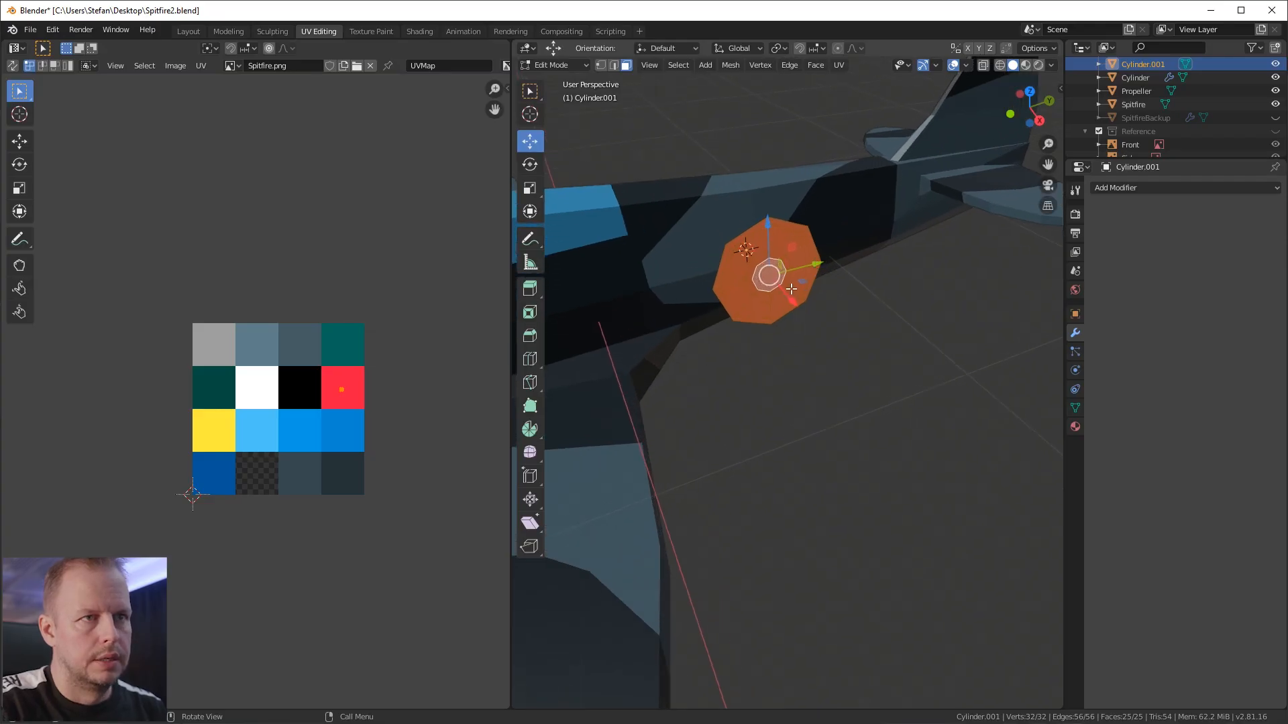
{"action": "key", "text": "alt+a"}
{"action": "left_click", "coordinate": [779, 291]}
{"action": "left_click", "coordinate": [782, 268], "text": "shift"}
{"action": "left_click", "coordinate": [764, 258], "text": "shift"}
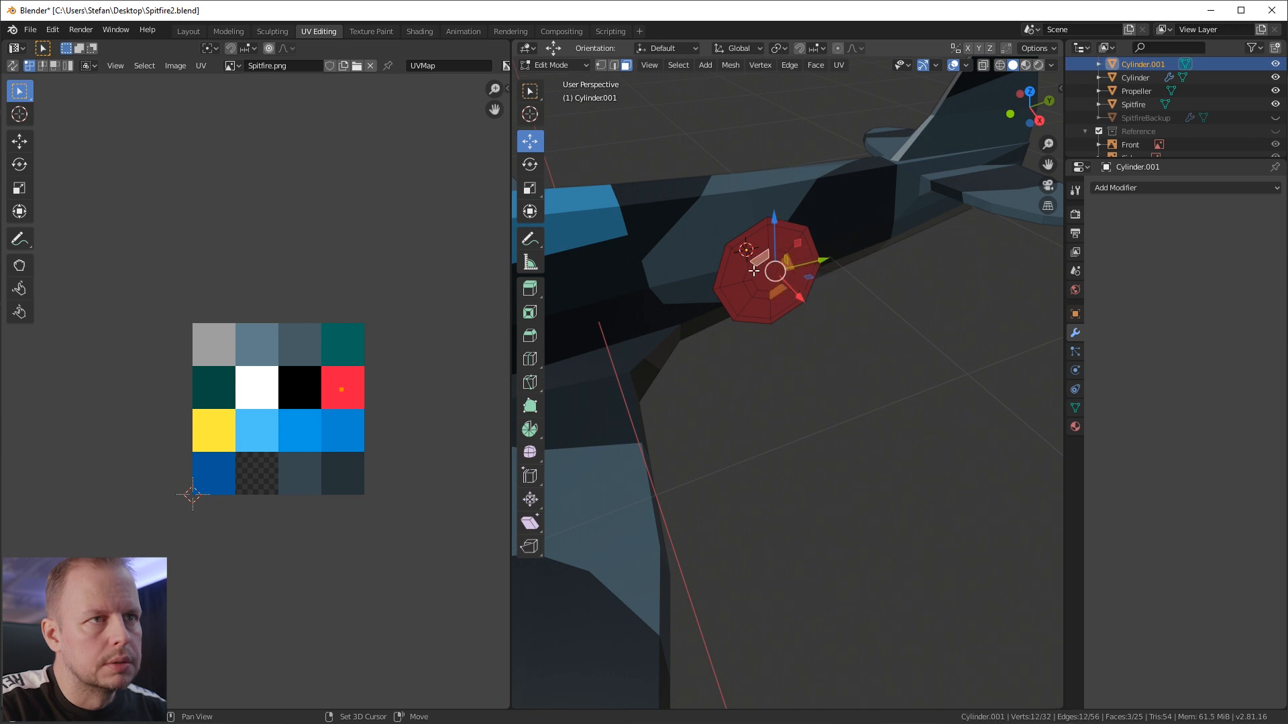
{"action": "left_click", "coordinate": [756, 270], "text": "shift"}
{"action": "left_click_drag", "start_coordinate": [772, 261], "coordinate": [781, 256]}
{"action": "middle_click_drag", "start_coordinate": [782, 257], "coordinate": [760, 292]}
{"action": "scroll", "coordinate": [760, 293], "scroll_direction": "up", "scroll_amount": 5}
{"action": "scroll", "coordinate": [760, 293], "scroll_direction": "down", "scroll_amount": 4}
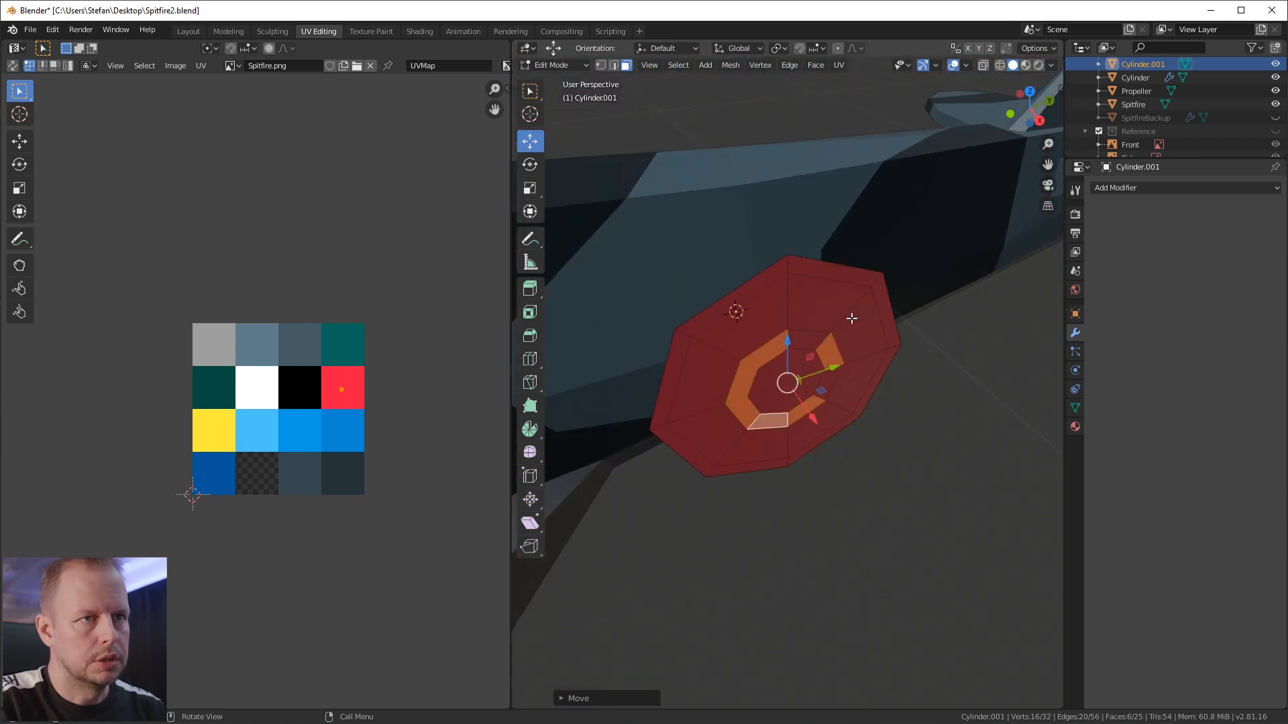
{"action": "scroll", "coordinate": [760, 293], "scroll_direction": "up", "scroll_amount": 4}
{"action": "middle_click_drag", "start_coordinate": [805, 315], "coordinate": [833, 310]}
{"action": "left_click", "coordinate": [835, 295], "text": "shift"}
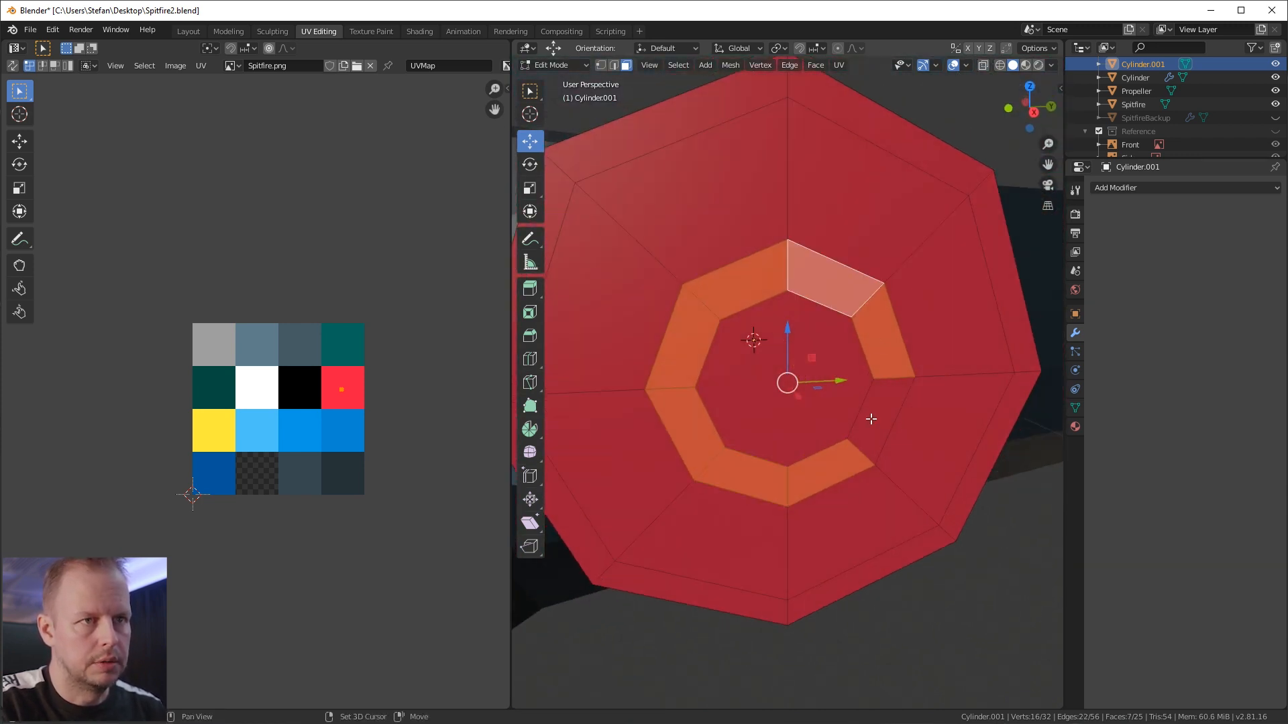
{"action": "left_click", "coordinate": [871, 418], "text": "shift"}
{"action": "key", "text": "g"}
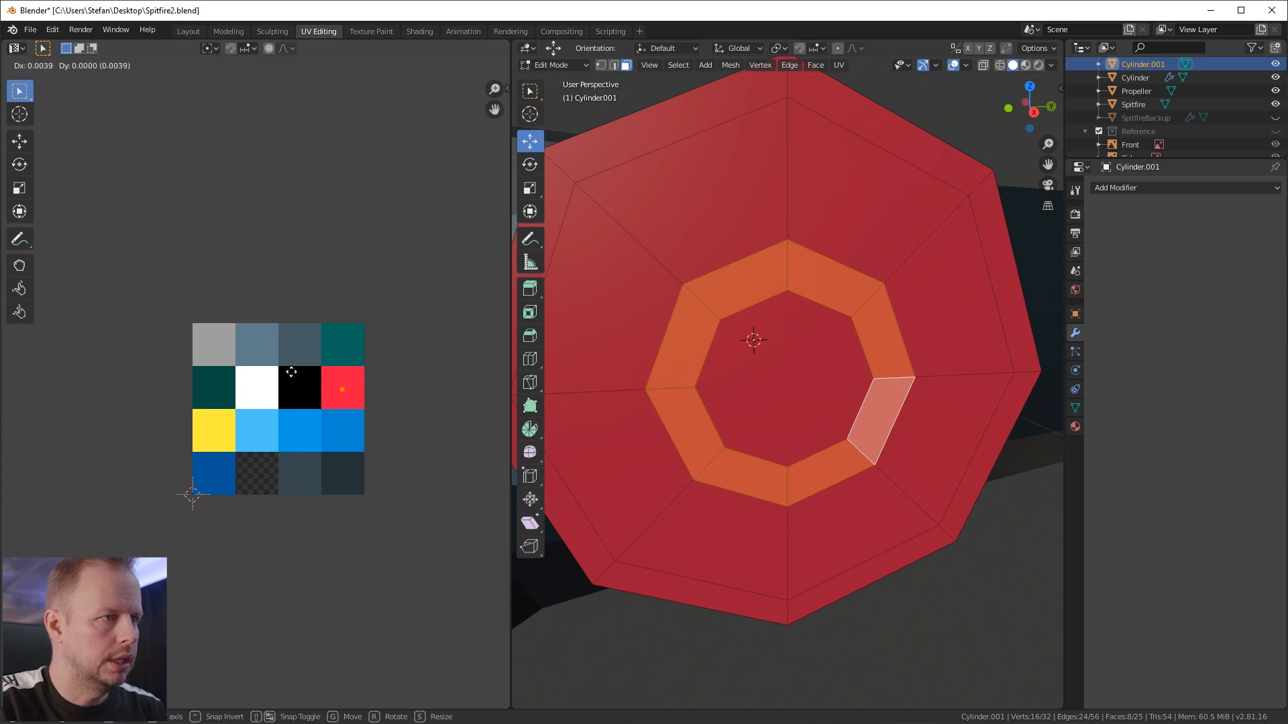
{"action": "left_click", "coordinate": [210, 378]}
Step: Select the wide ring outside the white one and move its UVs onto the palette's dark blue swatch
{"action": "scroll", "coordinate": [825, 299], "scroll_direction": "down", "scroll_amount": 2}
{"action": "left_click", "coordinate": [741, 281]}
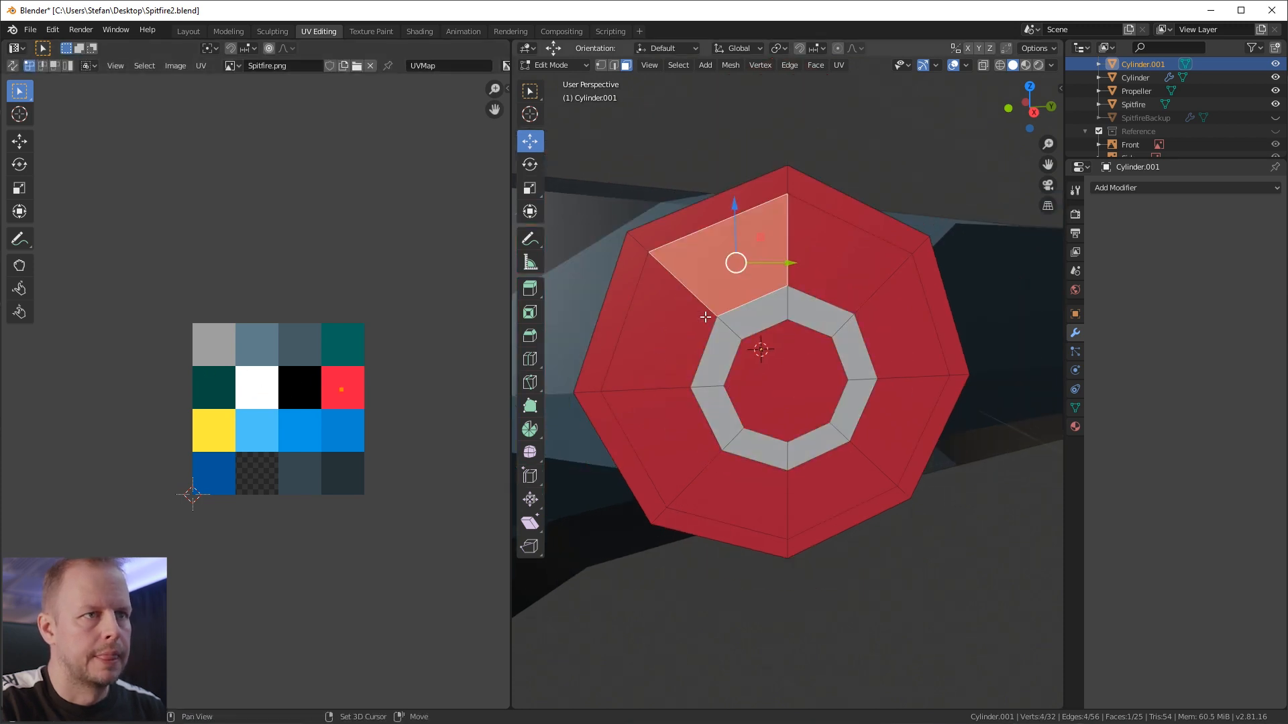
{"action": "left_click", "coordinate": [677, 334], "text": "shift"}
{"action": "left_click", "coordinate": [674, 420], "text": "shift"}
{"action": "left_click", "coordinate": [741, 495], "text": "shift"}
{"action": "left_click", "coordinate": [817, 485], "text": "shift"}
{"action": "left_click", "coordinate": [905, 429], "text": "shift"}
{"action": "left_click", "coordinate": [902, 312], "text": "shift"}
{"action": "left_click", "coordinate": [849, 248], "text": "shift"}
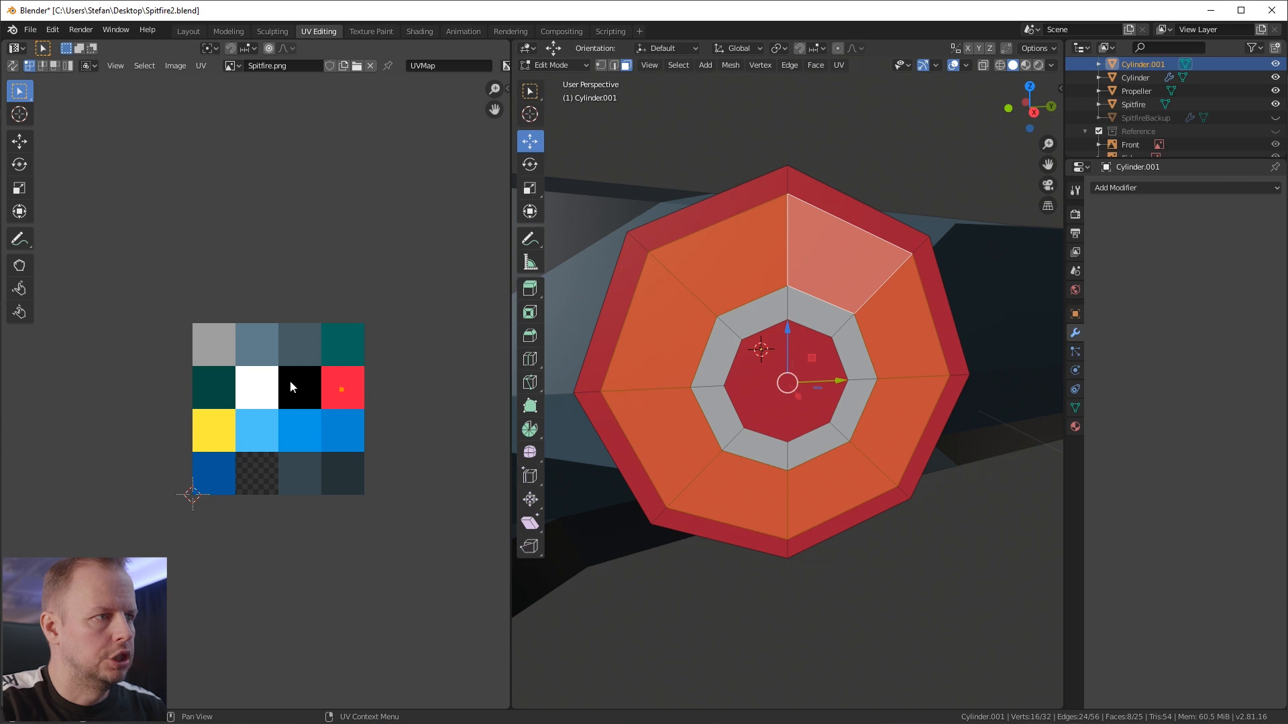
{"action": "key", "text": "g"}
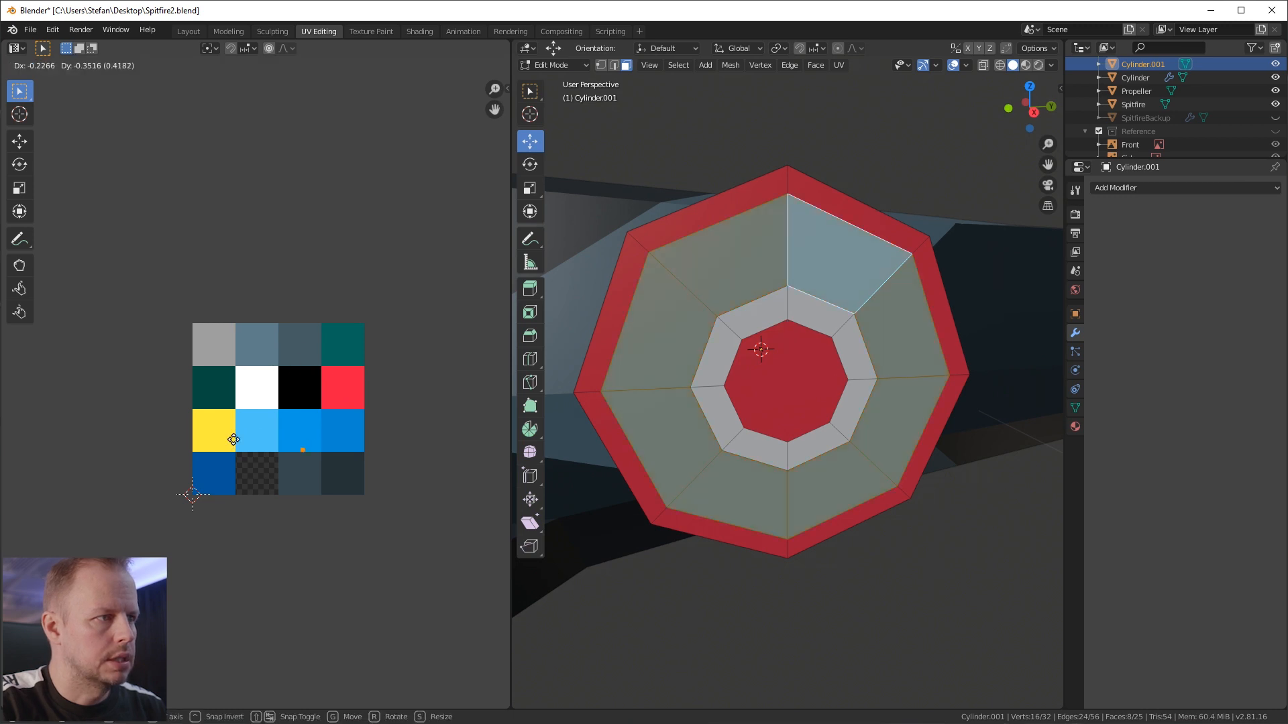
{"action": "left_click", "coordinate": [160, 463]}
Step: Select the roundel's outermost ring and move its UVs onto the palette's yellow swatch
{"action": "left_click", "coordinate": [944, 308]}
{"action": "left_click", "coordinate": [899, 493], "text": "shift"}
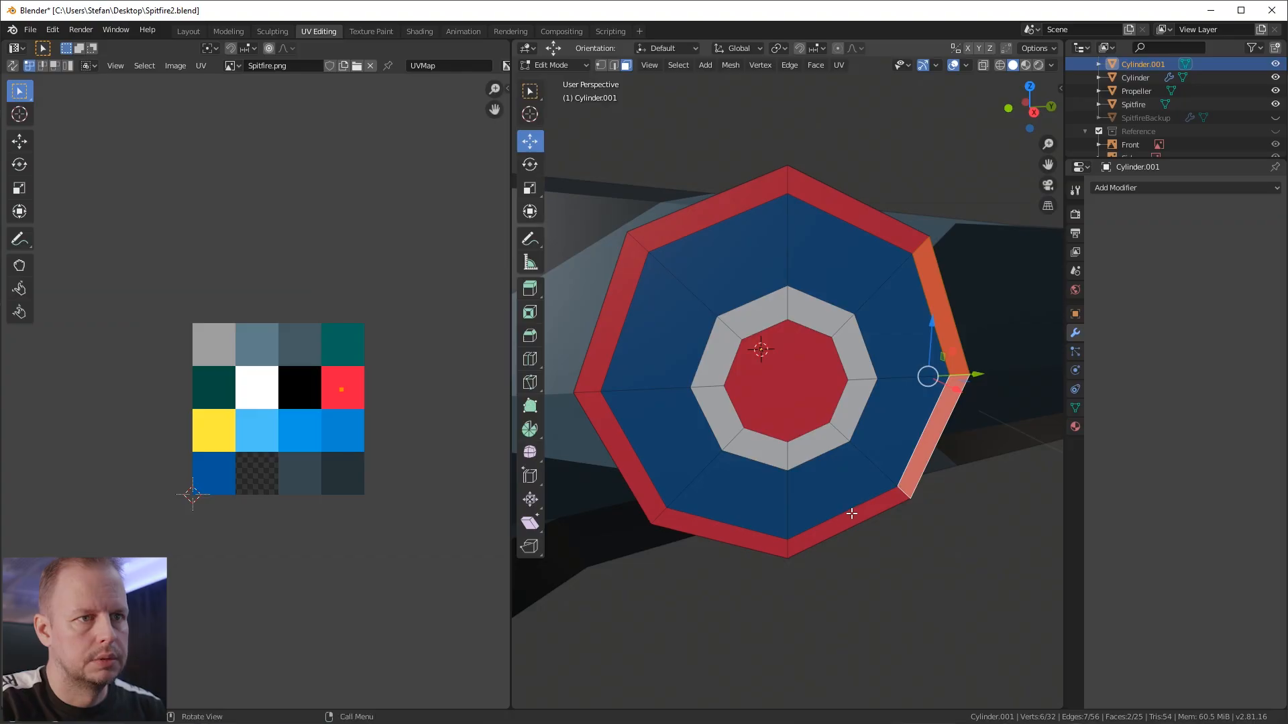
{"action": "left_click", "coordinate": [851, 513], "text": "alt"}
{"action": "key", "text": "g"}
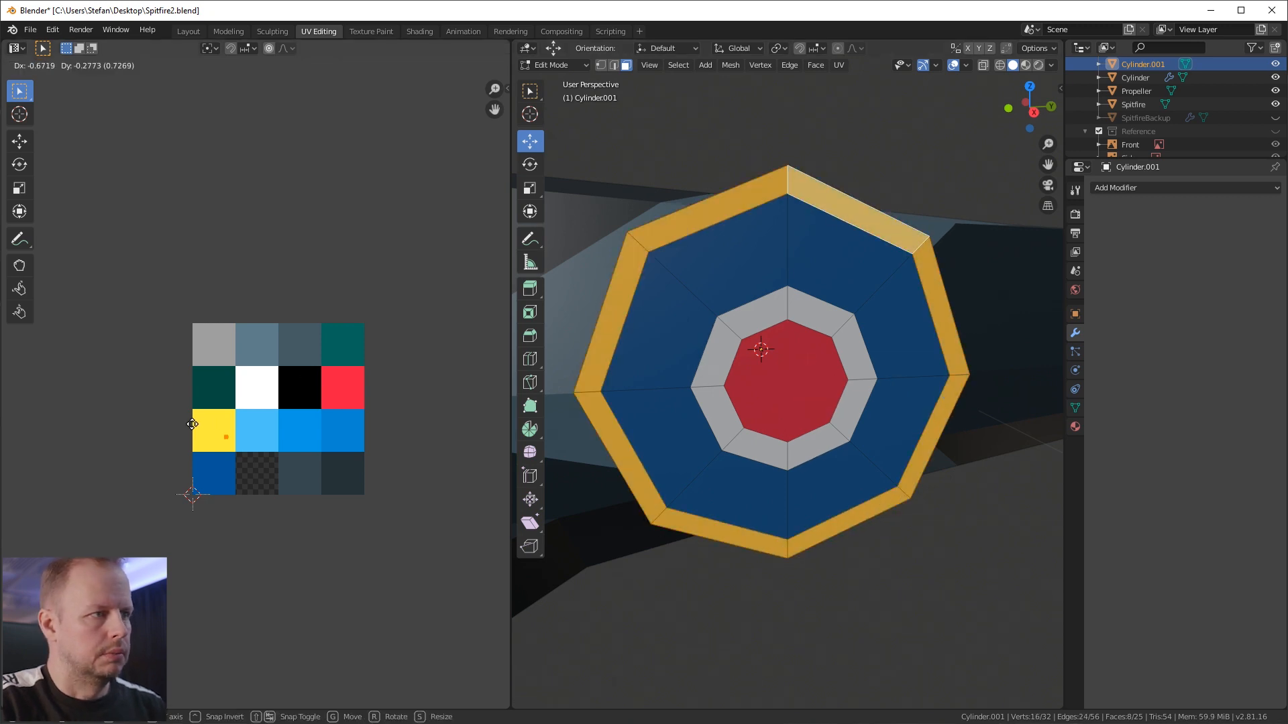
{"action": "left_click", "coordinate": [179, 422]}
{"action": "scroll", "coordinate": [798, 376], "scroll_direction": "down", "scroll_amount": 5}
{"action": "key", "text": "alt+a"}
Step: Snap the 3D cursor to the whole roundel's centre and set the roundel's origin to the 3D cursor
{"action": "scroll", "coordinate": [798, 375], "scroll_direction": "down", "scroll_amount": 5}
{"action": "middle_click_drag", "start_coordinate": [798, 377], "coordinate": [839, 399]}
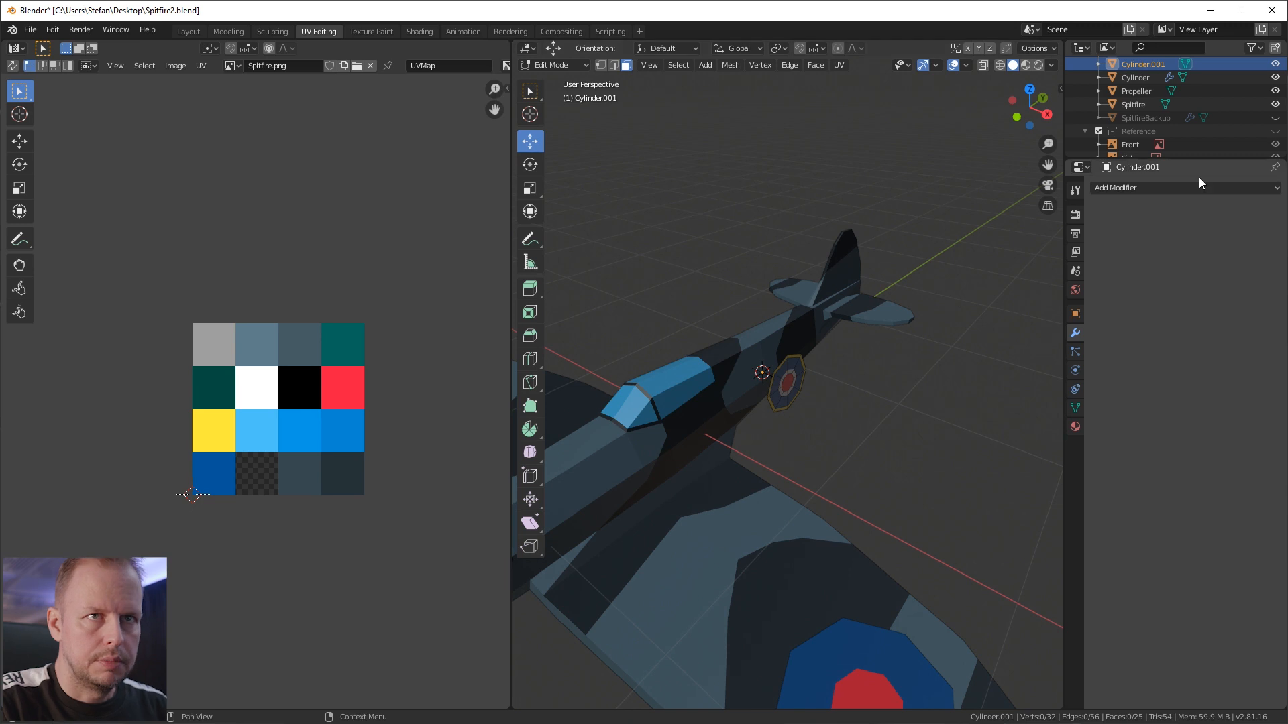
{"action": "key", "text": "a"}
{"action": "key", "text": "KP_Decimal"}
{"action": "key", "text": "shift+s"}
{"action": "left_click", "coordinate": [799, 437]}
{"action": "middle_click_drag", "start_coordinate": [800, 438], "coordinate": [805, 369]}
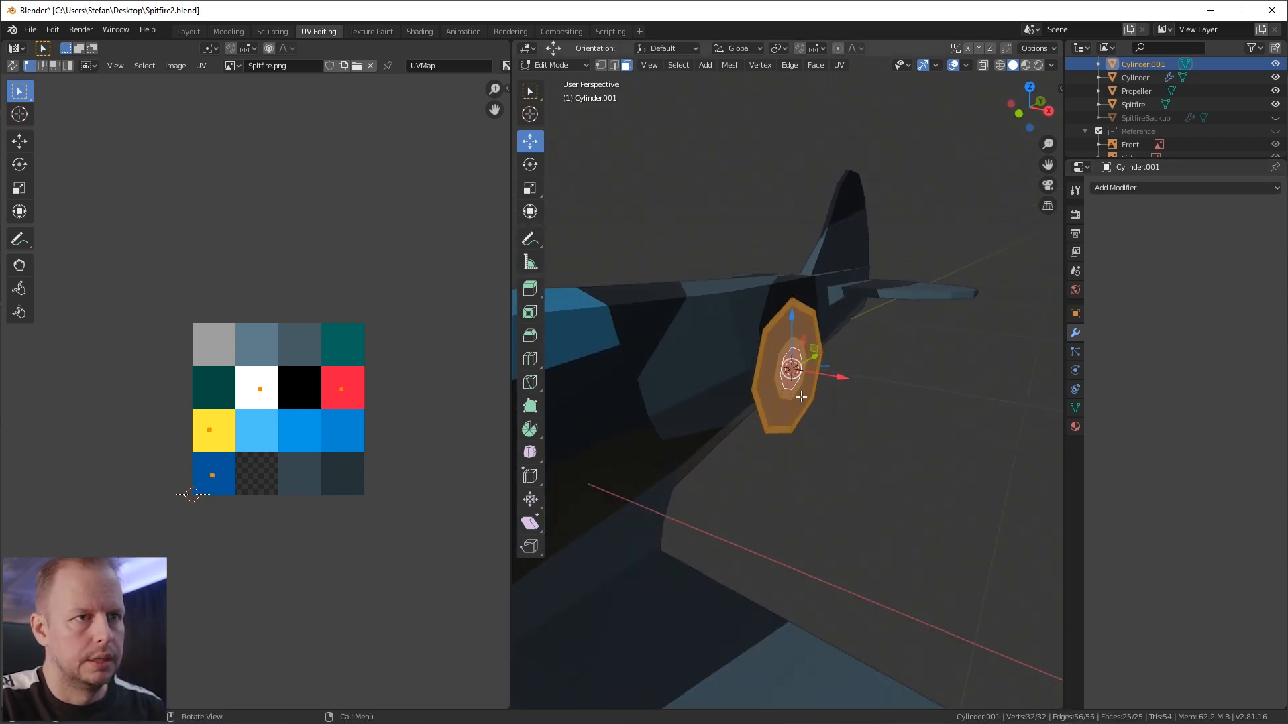
{"action": "key", "text": "Tab"}
{"action": "key", "text": "F3"}
{"action": "type", "text": "Set Origin"}
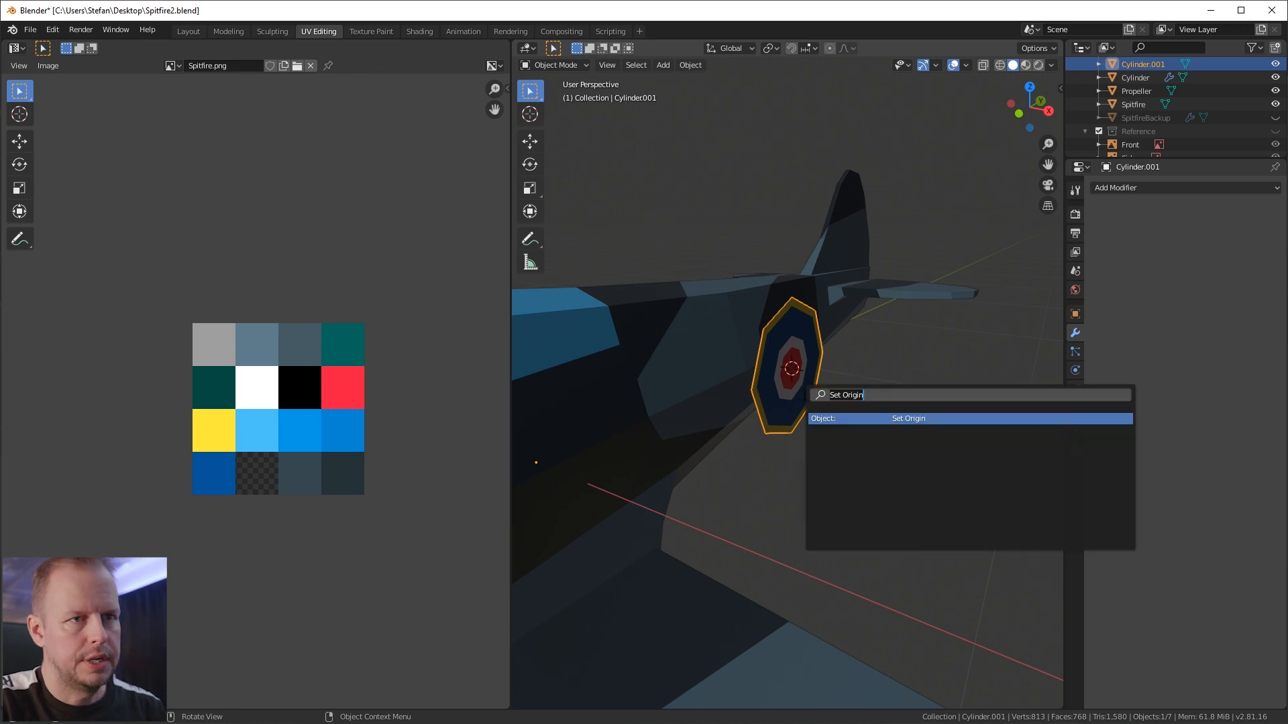
{"action": "left_click", "coordinate": [948, 420]}
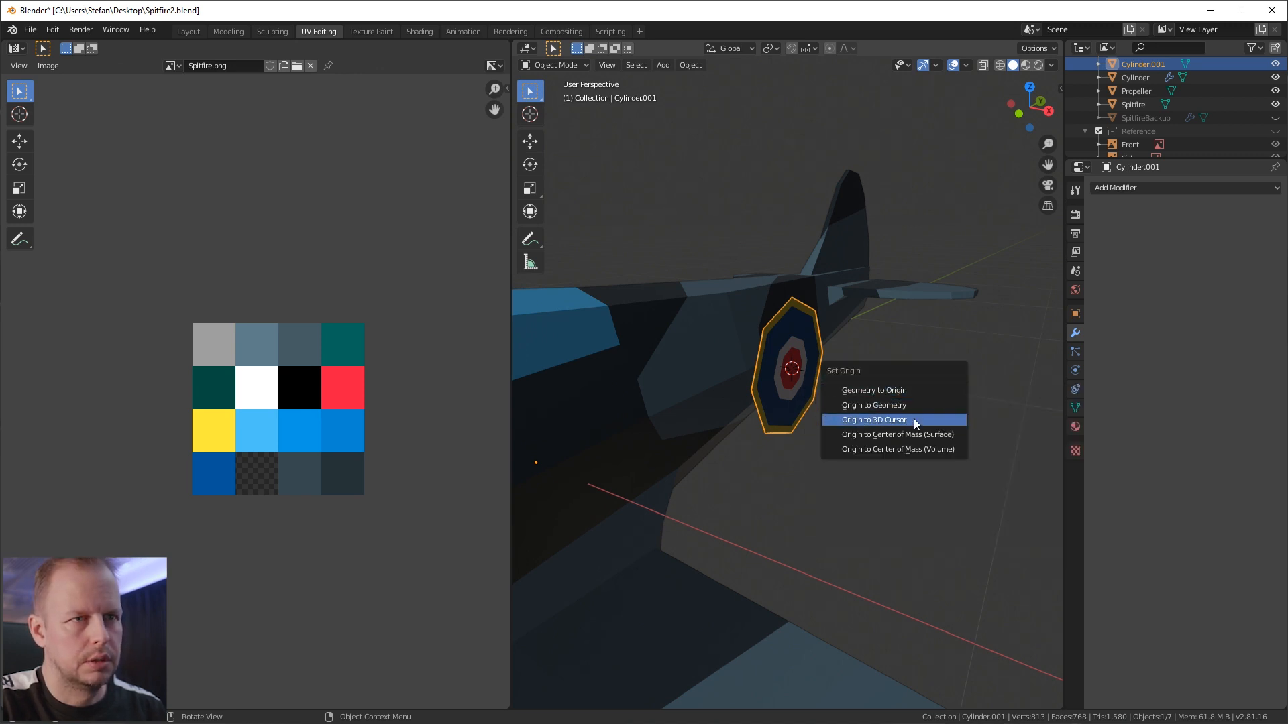
{"action": "left_click", "coordinate": [914, 419]}
Step: Add a Shrinkwrap modifier to the fuselage roundel with the Spitfire object as its target
{"action": "middle_click_drag", "start_coordinate": [794, 381], "coordinate": [824, 379]}
{"action": "left_click", "coordinate": [1154, 187]}
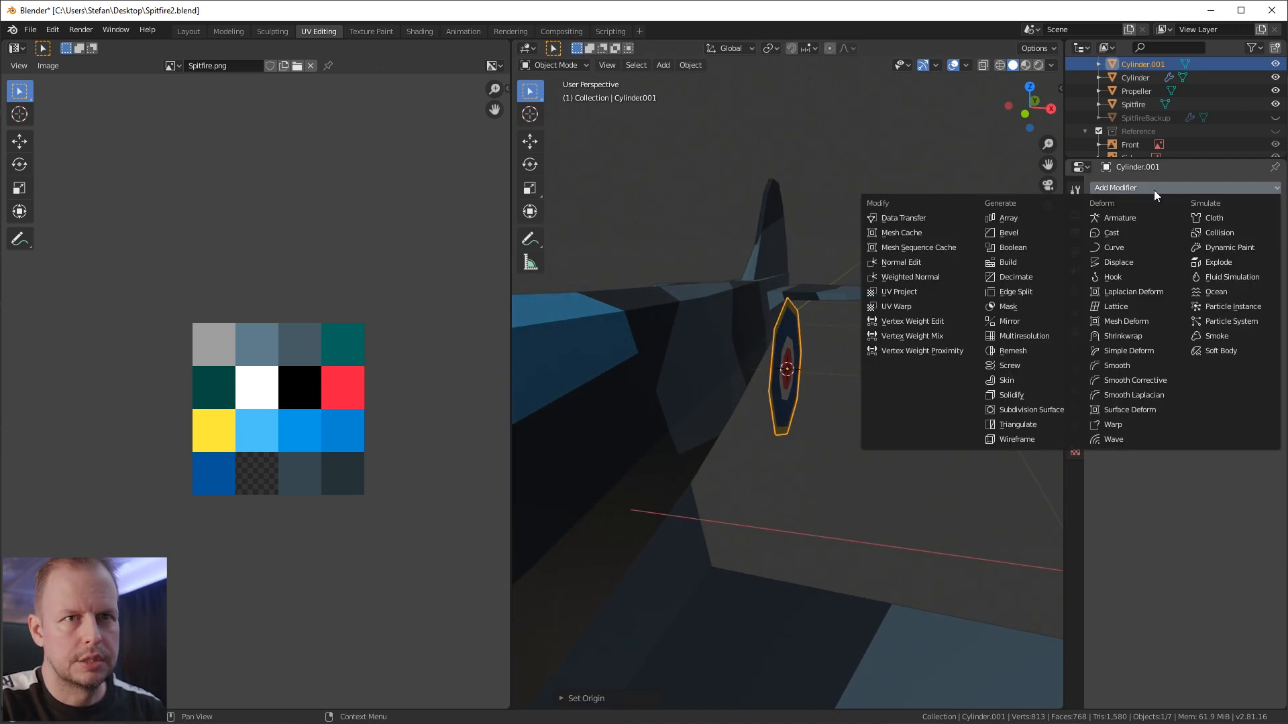
{"action": "left_click", "coordinate": [1111, 336]}
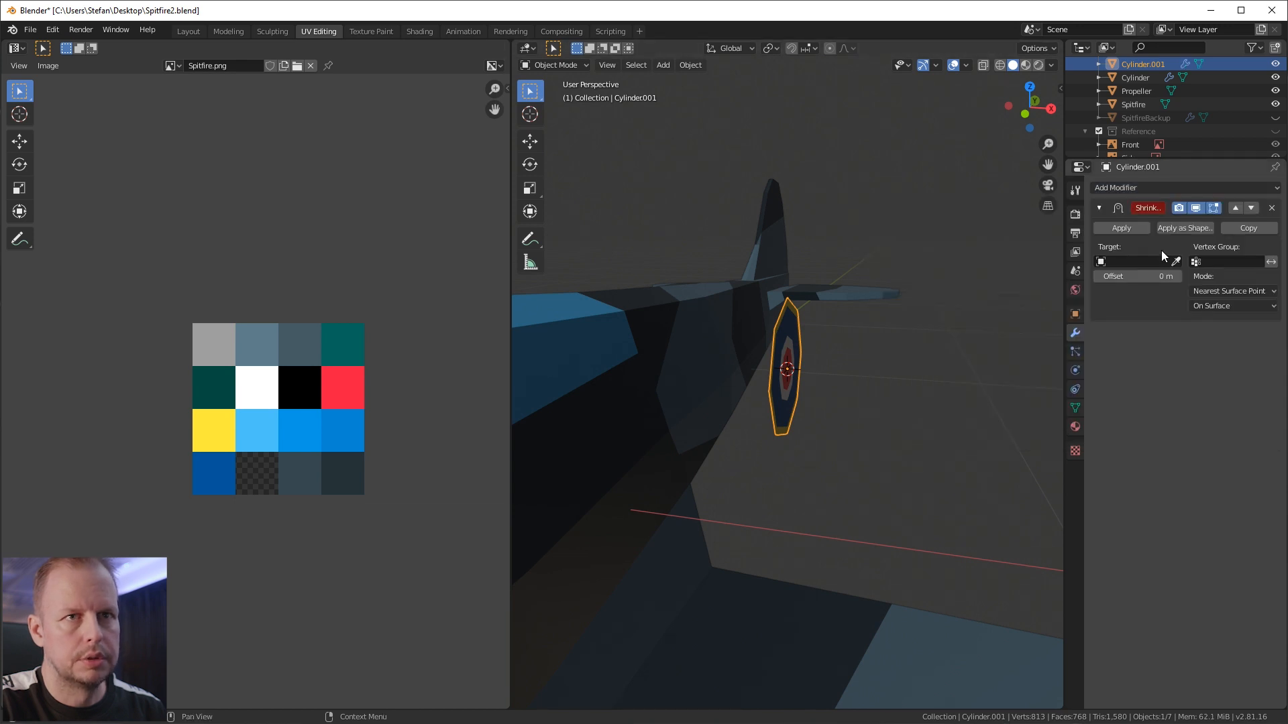
{"action": "left_click", "coordinate": [738, 342]}
{"action": "middle_click_drag", "start_coordinate": [808, 405], "coordinate": [733, 396]}
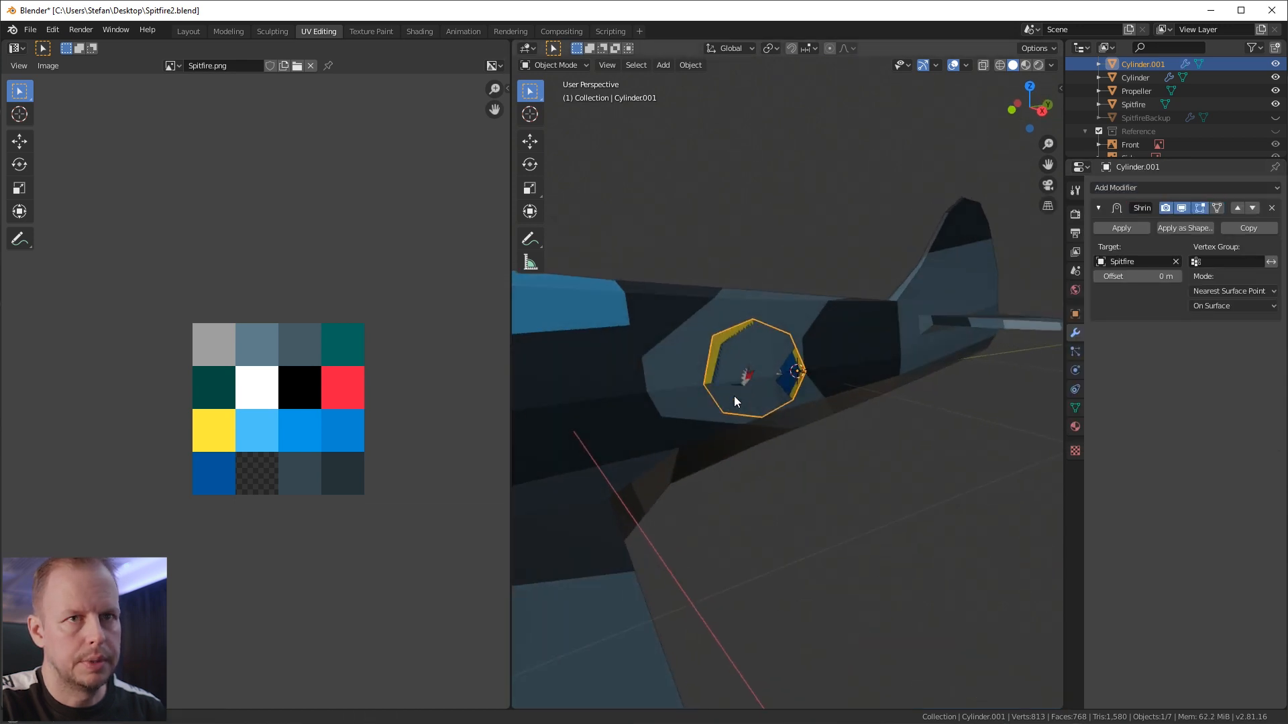
Step: Change the Shrinkwrap's wrap mode so the roundel conforms to the fuselage side and apply the modifier
{"action": "left_click", "coordinate": [1273, 290]}
{"action": "left_click", "coordinate": [1229, 321]}
{"action": "middle_click_drag", "start_coordinate": [865, 315], "coordinate": [1003, 385]}
{"action": "left_click", "coordinate": [1149, 350]}
{"action": "middle_click_drag", "start_coordinate": [872, 383], "coordinate": [1006, 315]}
{"action": "left_click", "coordinate": [1119, 229]}
Step: Move the entire roundel mesh outward along X, about 0.03 m off the fuselage side
{"action": "mouse_move", "coordinate": [778, 393]}
{"action": "middle_mouse_down"}
{"action": "mouse_move", "coordinate": [843, 376]}
{"action": "mouse_move", "coordinate": [795, 376]}
{"action": "middle_mouse_up"}
{"action": "key", "text": "Tab"}
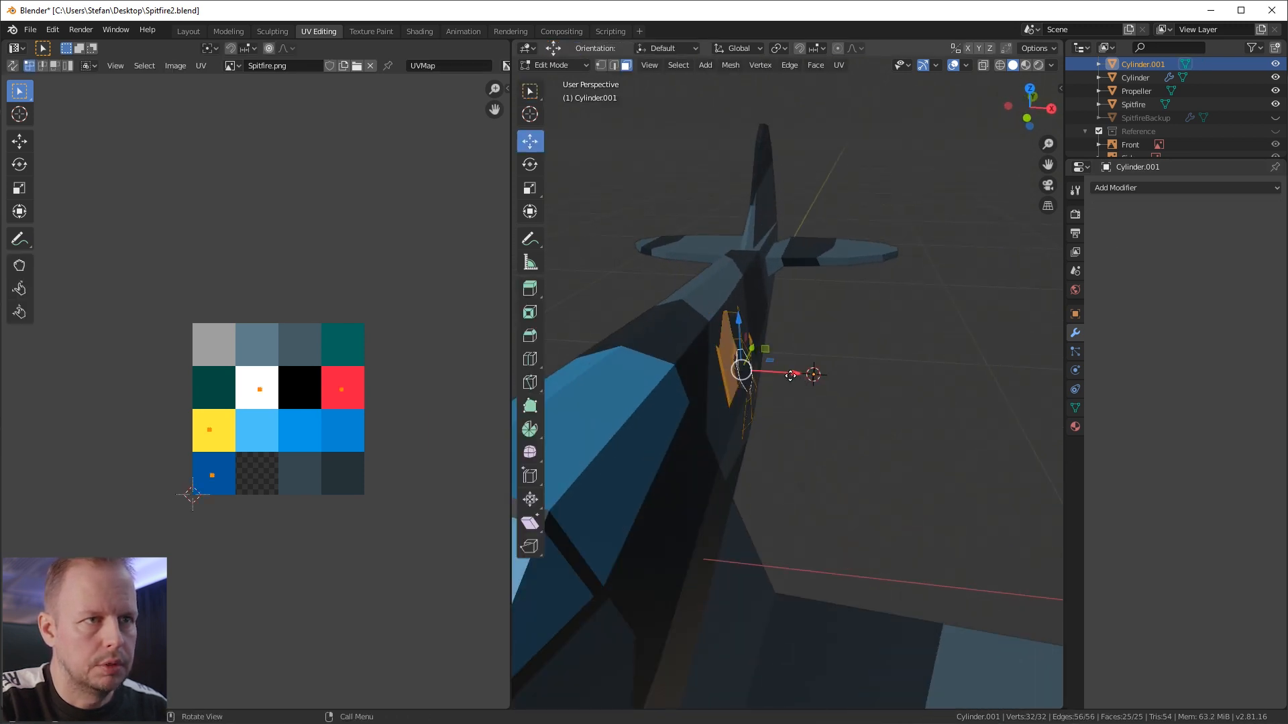
{"action": "key", "text": "a"}
{"action": "key", "text": "g"}
{"action": "key", "text": "x"}
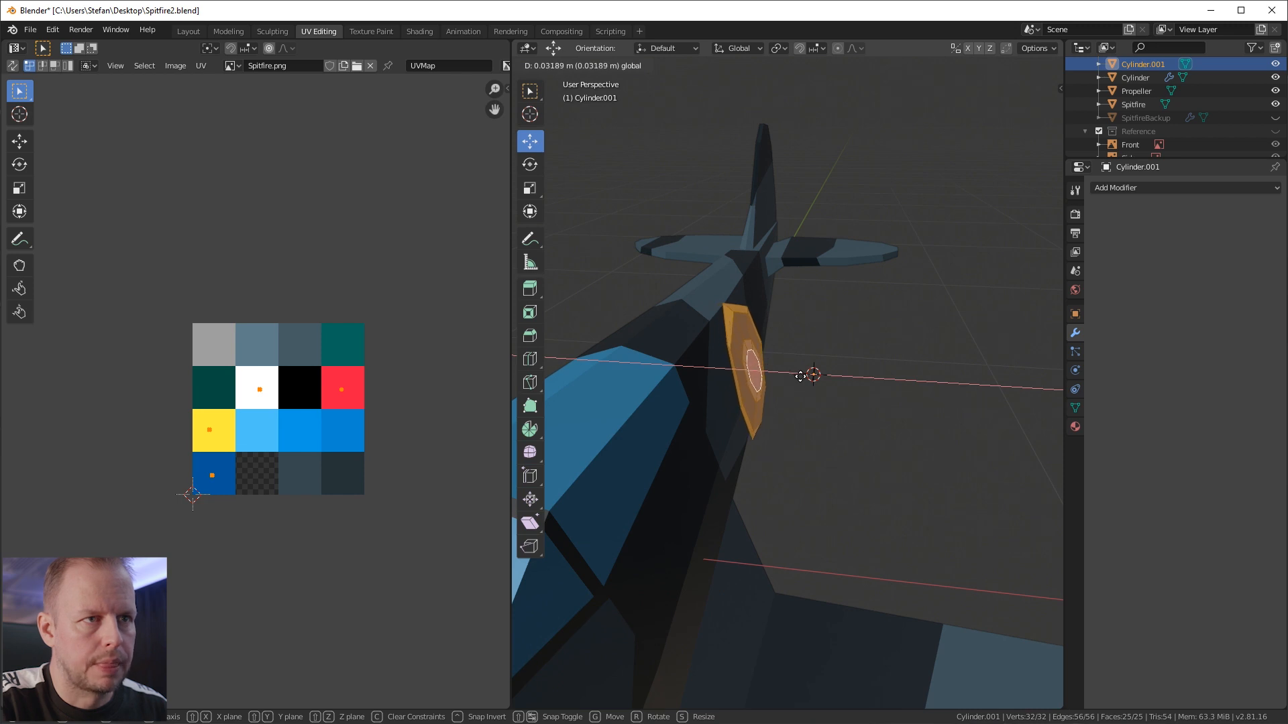
{"action": "key", "text": "z"}
{"action": "key", "text": "z"}
{"action": "left_click", "coordinate": [795, 378]}
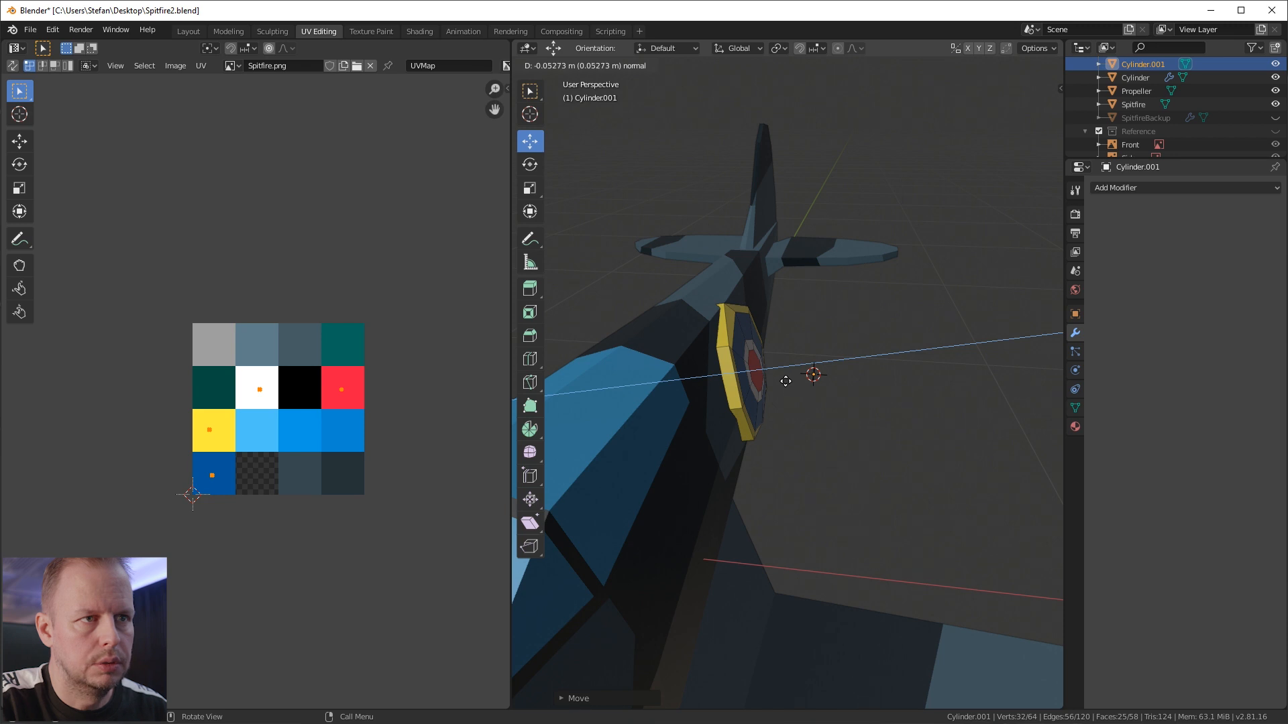
{"action": "middle_click_drag", "start_coordinate": [785, 381], "coordinate": [819, 367]}
{"action": "key", "text": "e"}
{"action": "right_click", "coordinate": [797, 381]}
{"action": "key", "text": "ctrl+z"}
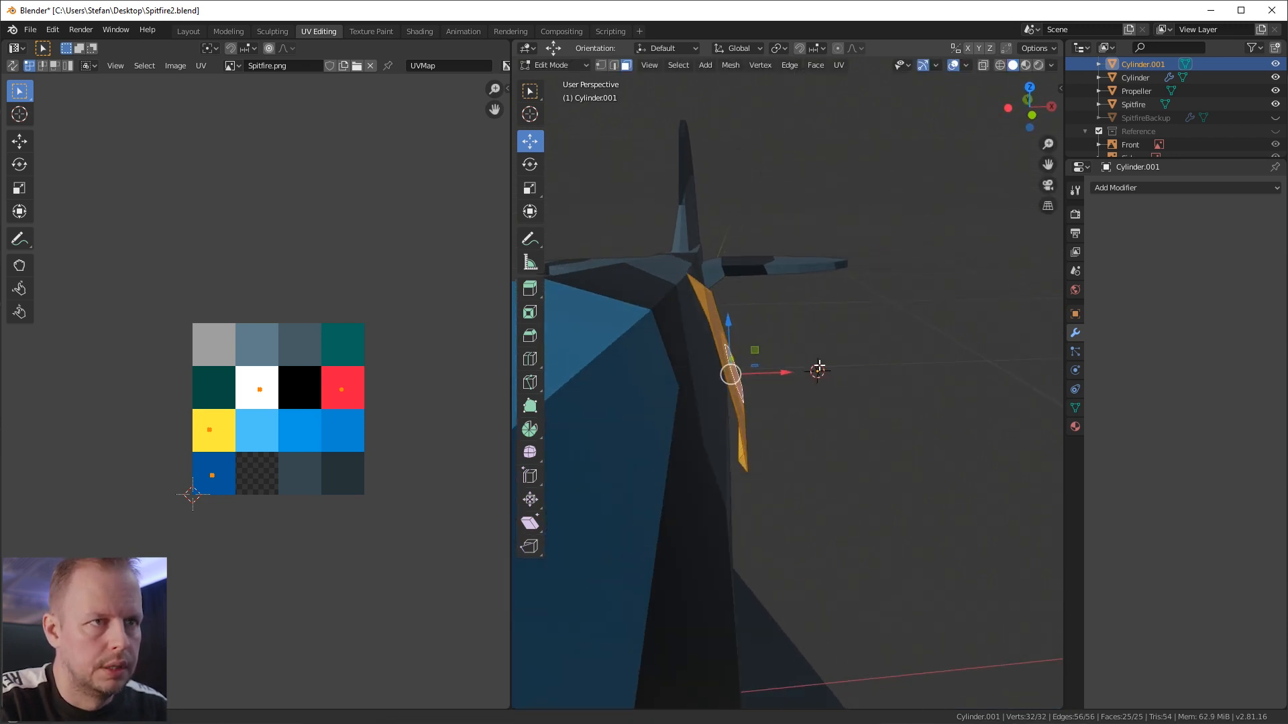
Step: Move the roundel mesh back toward the fuselage by about 0.029 m along X
{"action": "key", "text": "g"}
{"action": "key", "text": "x"}
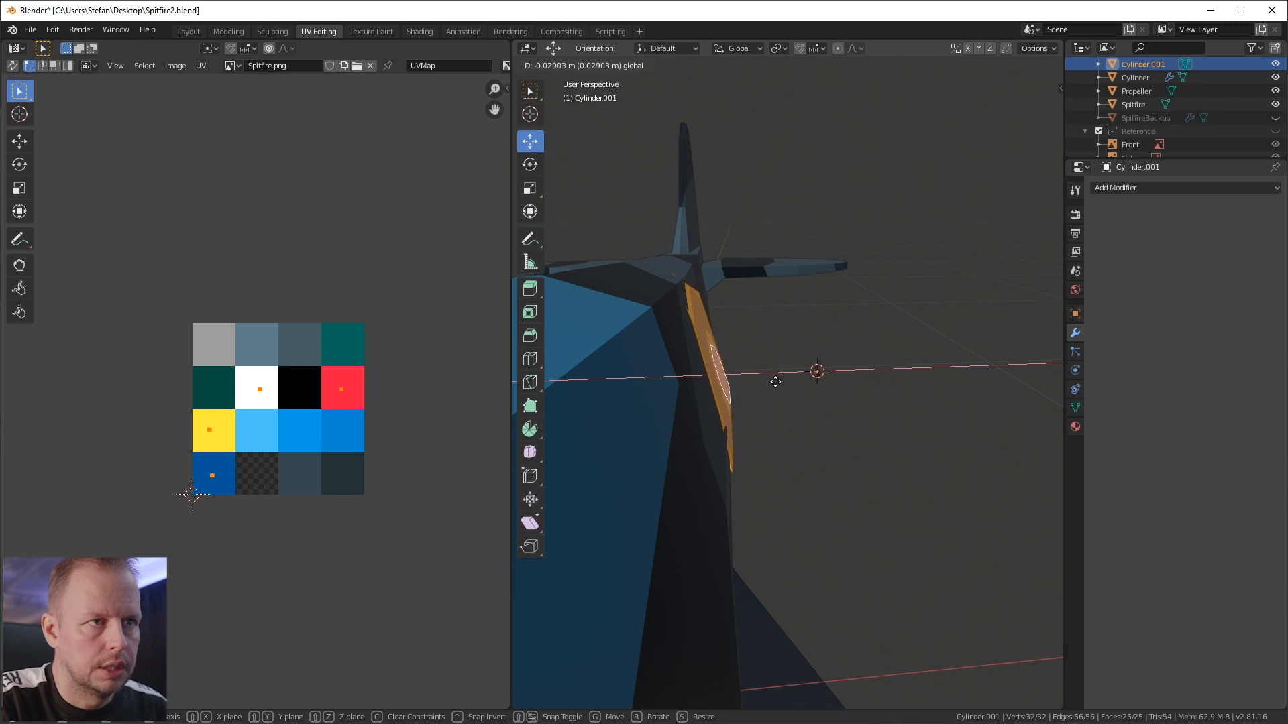
{"action": "left_click", "coordinate": [775, 382]}
Step: Scale the roundel mesh and extrude its faces to give it thickness
{"action": "middle_click_drag", "start_coordinate": [775, 382], "coordinate": [823, 396]}
{"action": "key", "text": "s"}
{"action": "left_click", "coordinate": [912, 318]}
{"action": "key", "text": "e"}
{"action": "left_click", "coordinate": [785, 387]}
Step: Select the extruded roundel's front faces by growing the selection outward from its red centre
{"action": "key", "text": "2"}
{"action": "left_click", "coordinate": [687, 362]}
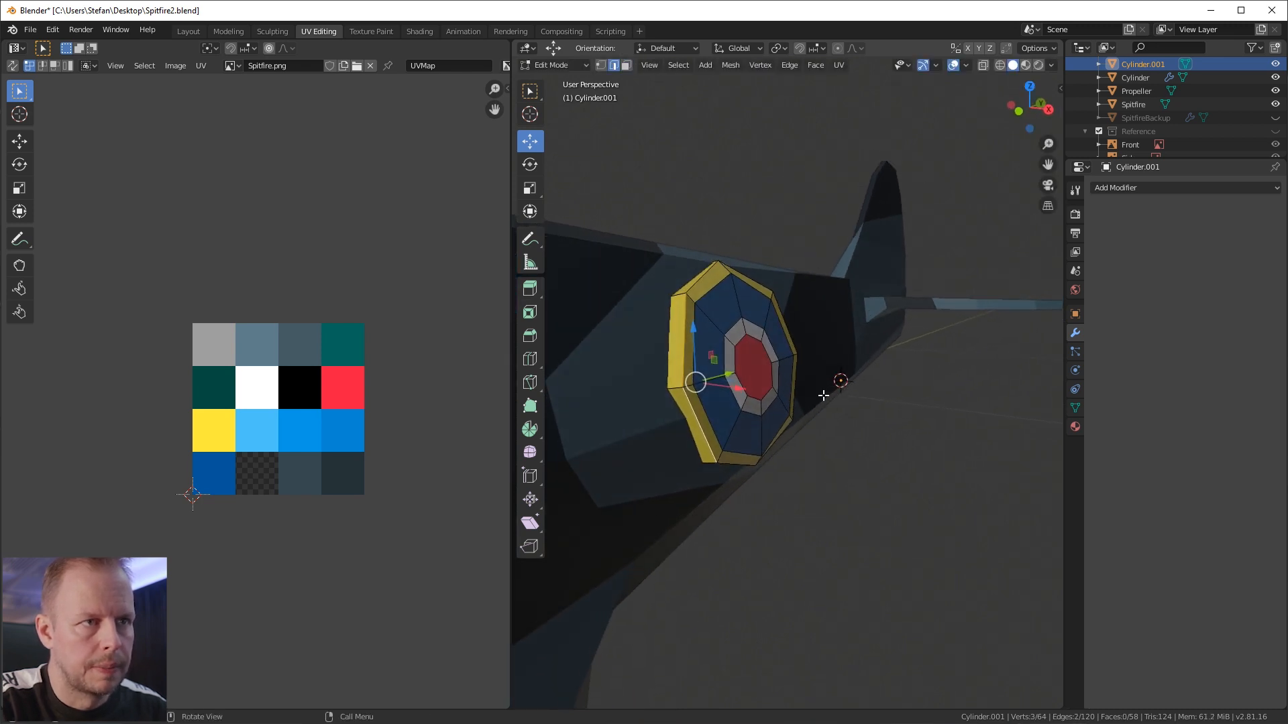
{"action": "key", "text": "ctrl+KP_Add"}
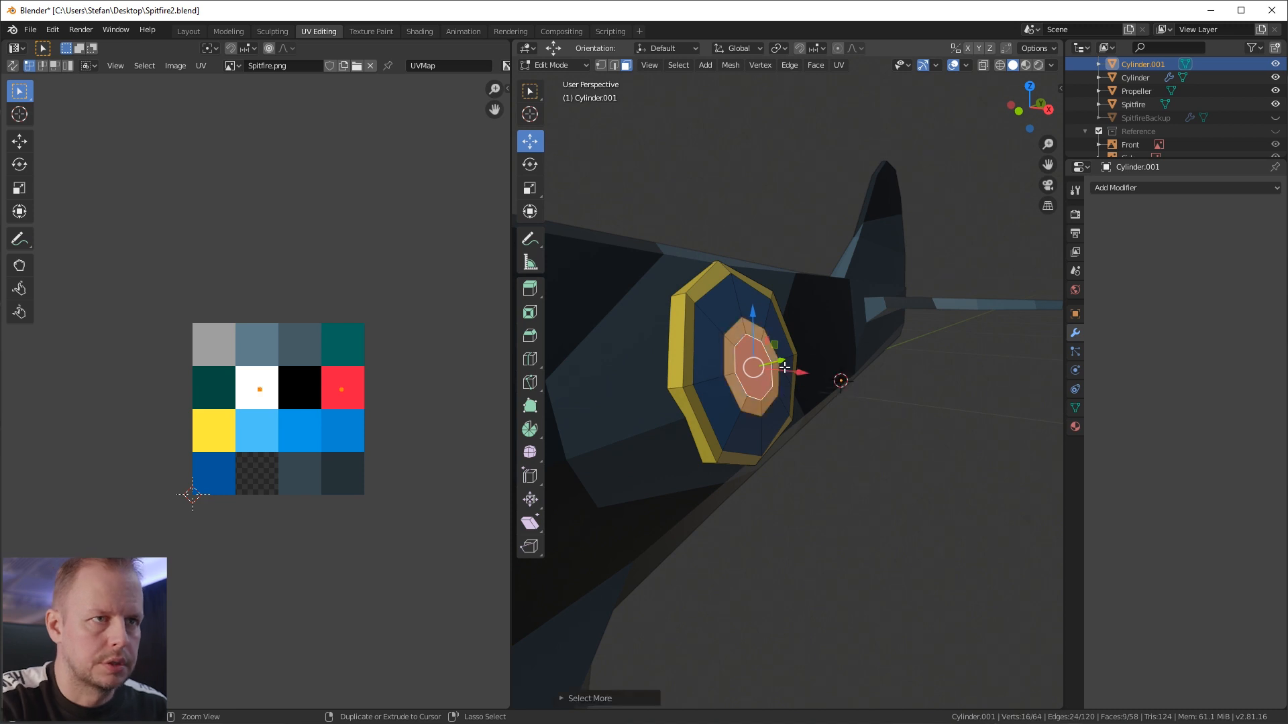
{"action": "key", "text": "ctrl+KP_Add"}
{"action": "left_click_drag", "start_coordinate": [800, 373], "coordinate": [795, 373]}
{"action": "key", "text": "ctrl+z"}
{"action": "key", "text": "ctrl+KP_Add"}
Step: Remove the upper rim corner vertex from the selection, nudge the remaining front vertices and return to Object Mode
{"action": "middle_click_drag", "start_coordinate": [833, 258], "coordinate": [828, 351]}
{"action": "scroll", "coordinate": [828, 351], "scroll_direction": "up", "scroll_amount": 2}
{"action": "key", "text": "1"}
{"action": "left_click", "coordinate": [646, 124], "text": "shift"}
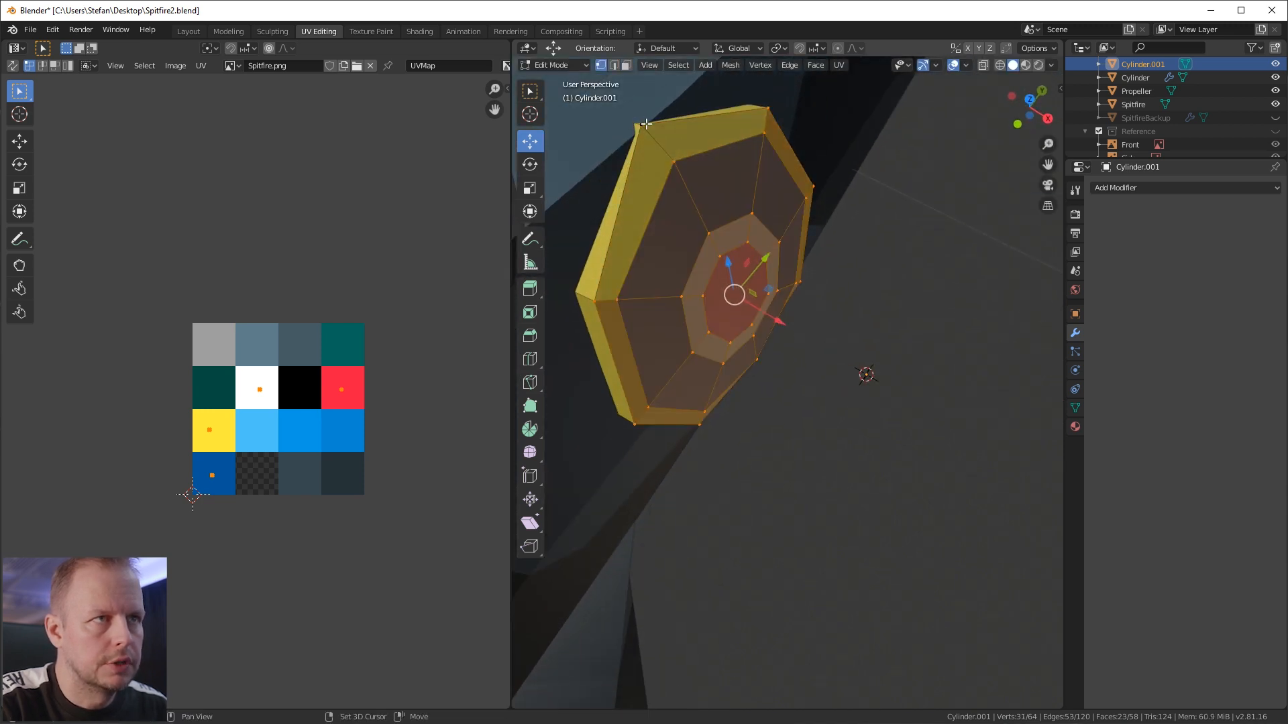
{"action": "middle_click_drag", "start_coordinate": [646, 124], "coordinate": [794, 158]}
{"action": "scroll", "coordinate": [795, 618], "scroll_direction": "up", "scroll_amount": 1}
{"action": "middle_click_drag", "start_coordinate": [807, 593], "coordinate": [714, 383]}
{"action": "left_click_drag", "start_coordinate": [736, 391], "coordinate": [736, 392]}
{"action": "middle_click_drag", "start_coordinate": [736, 392], "coordinate": [719, 362]}
{"action": "key", "text": "Tab"}
{"action": "key", "text": "alt+a"}
Step: Hide the Reference collection and try to reveal all the hidden objects
{"action": "scroll", "coordinate": [852, 436], "scroll_direction": "up", "scroll_amount": 3}
{"action": "scroll", "coordinate": [670, 363], "scroll_direction": "up", "scroll_amount": 5}
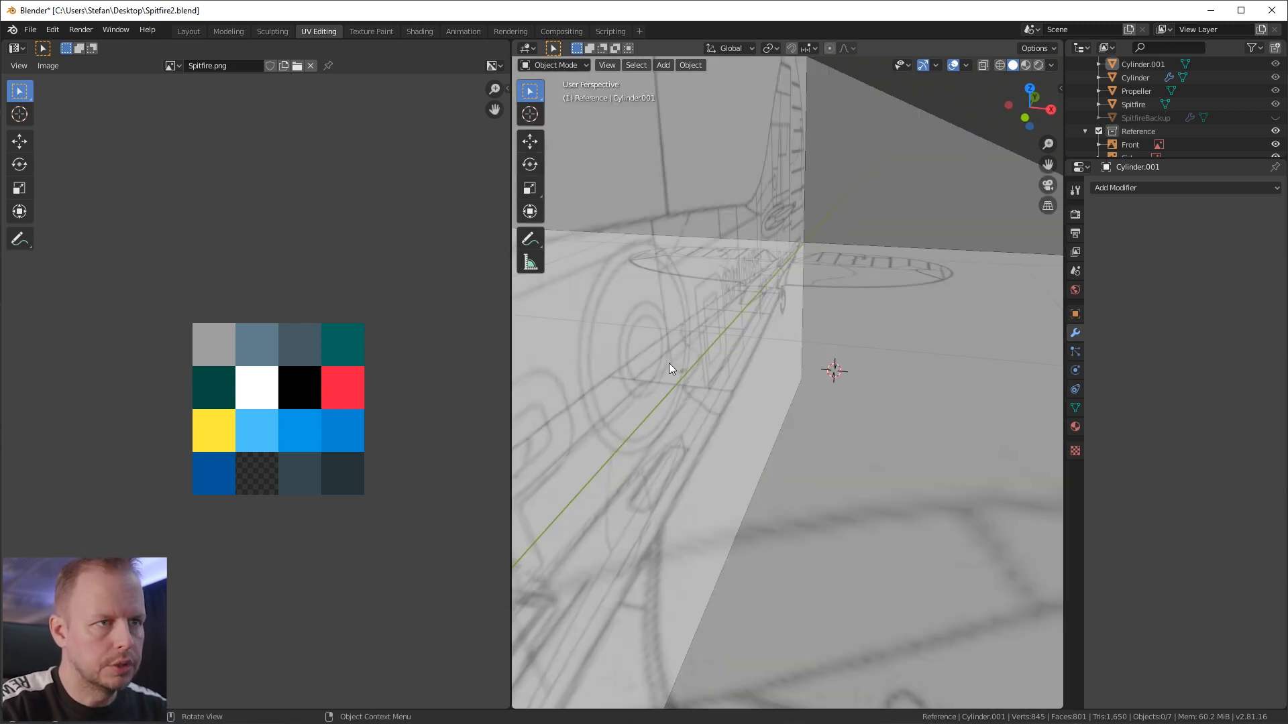
{"action": "left_click", "coordinate": [1275, 130]}
{"action": "scroll", "coordinate": [779, 306], "scroll_direction": "down", "scroll_amount": 5}
{"action": "key", "text": "alt+h"}
{"action": "key", "text": "ctrl+z"}
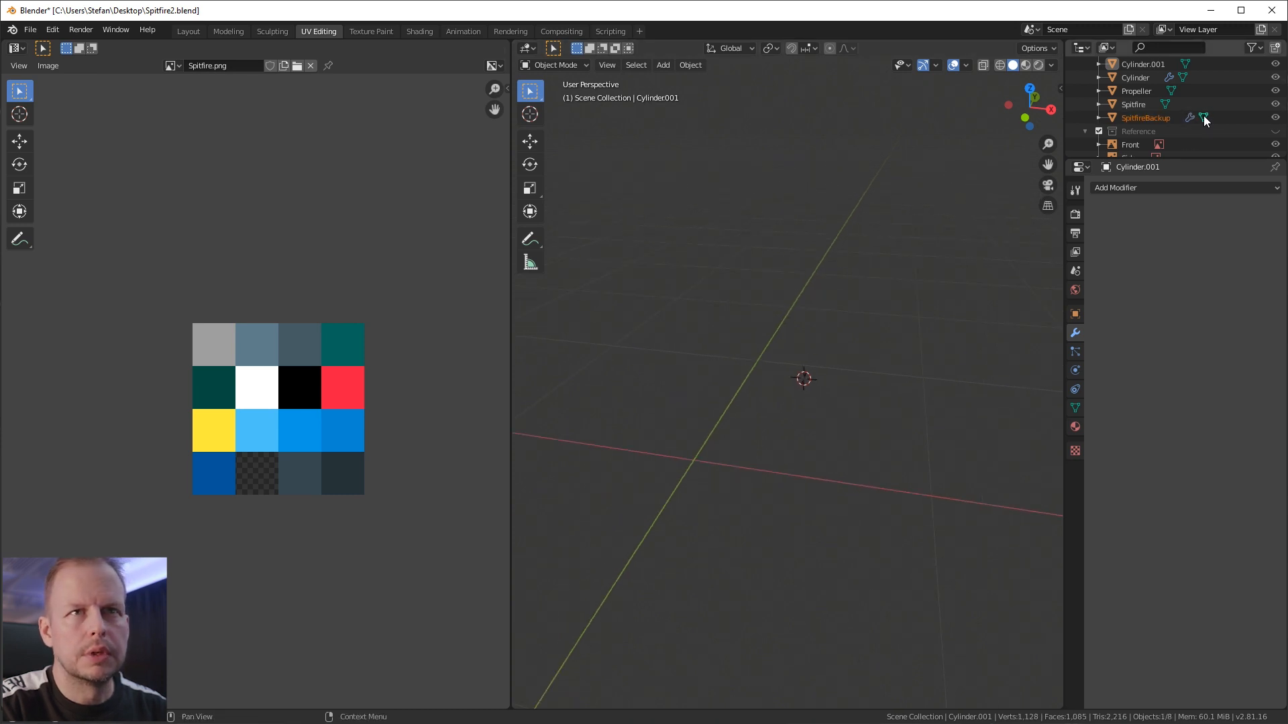
{"action": "key", "text": "ctrl+z"}
Step: Check the Spitfire photo in the browser's image search and examine the Blender model from the front and above
{"action": "key", "text": "alt+Tab"}
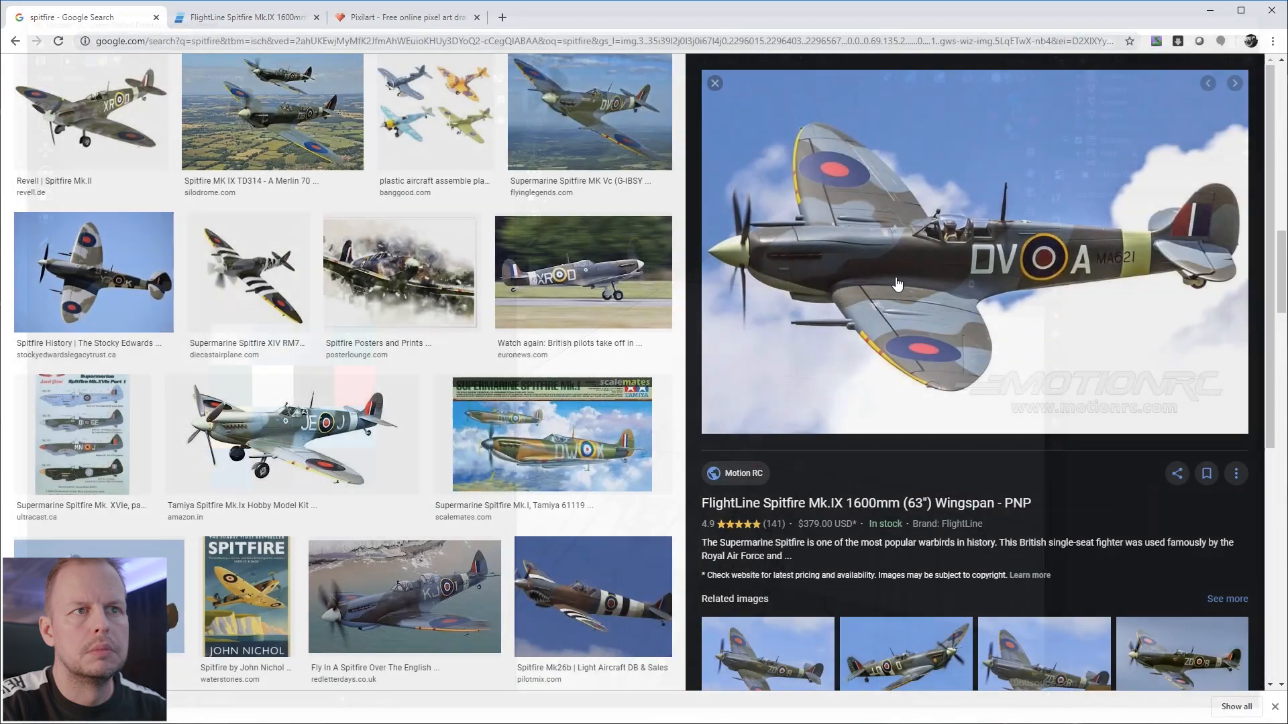
{"action": "key", "text": "alt+Tab"}
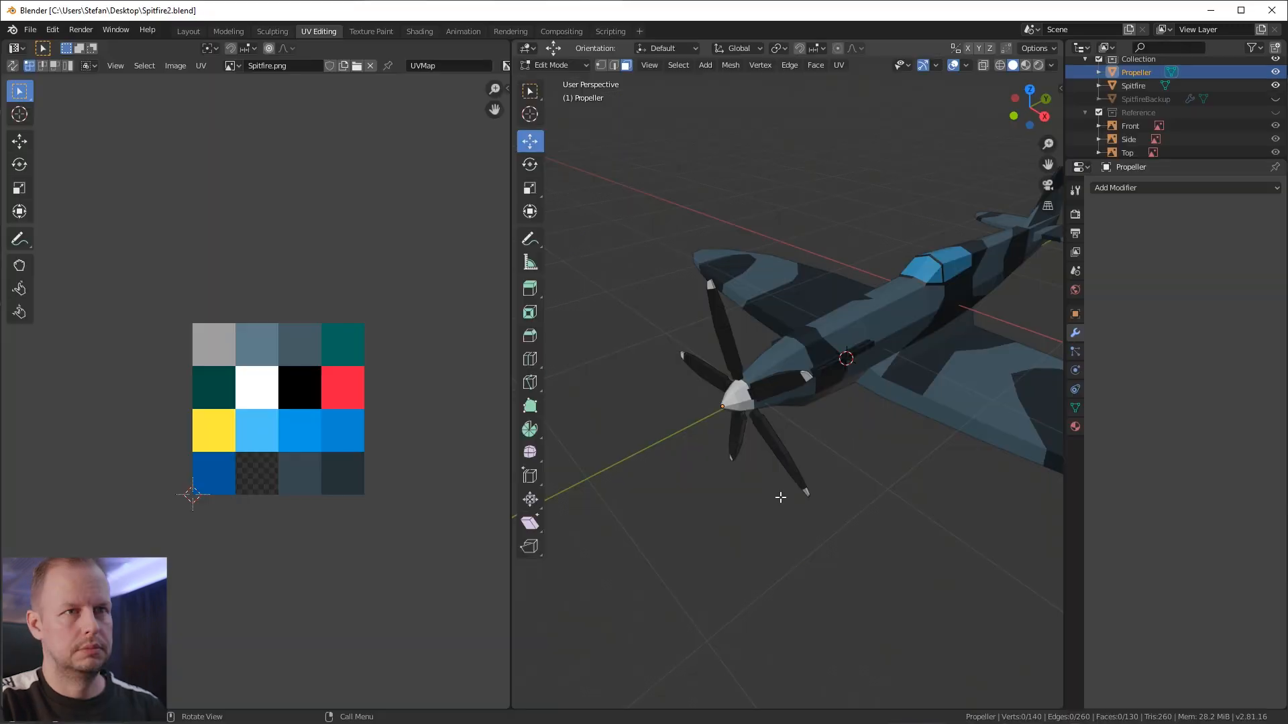
{"action": "middle_click_drag", "start_coordinate": [781, 497], "coordinate": [915, 383]}
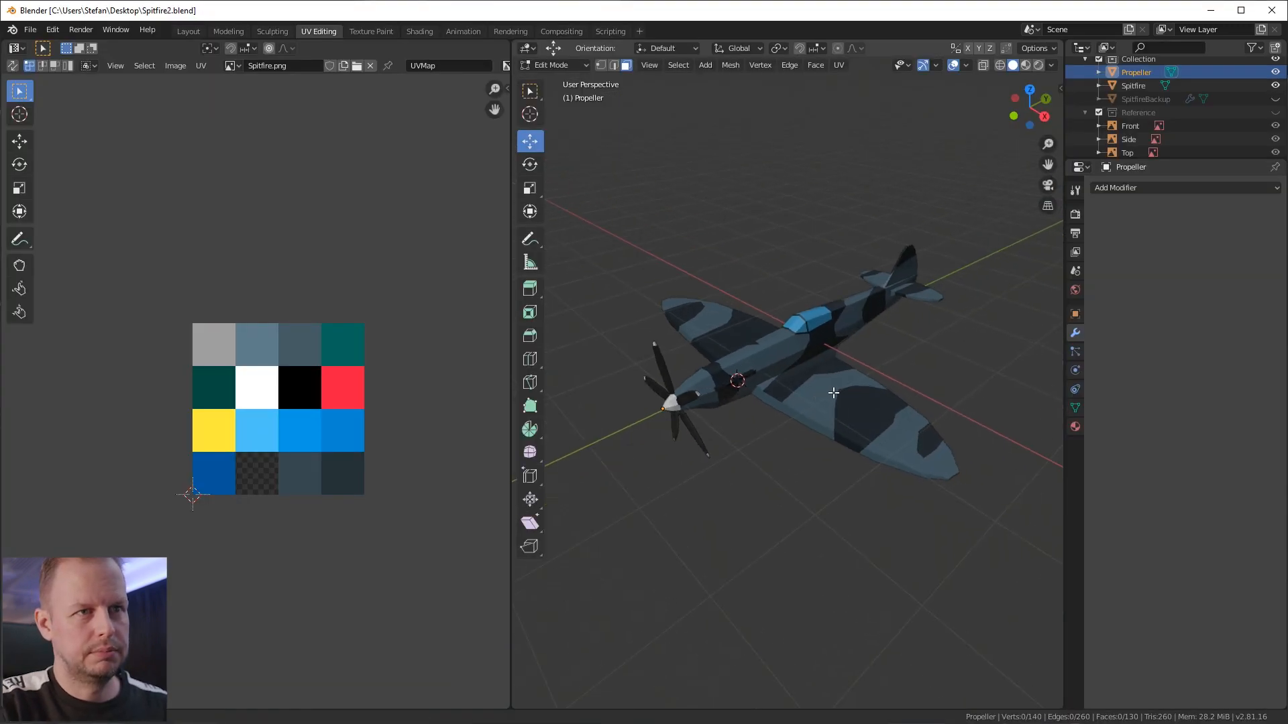
{"action": "scroll", "coordinate": [830, 394], "scroll_direction": "up", "scroll_amount": 5}
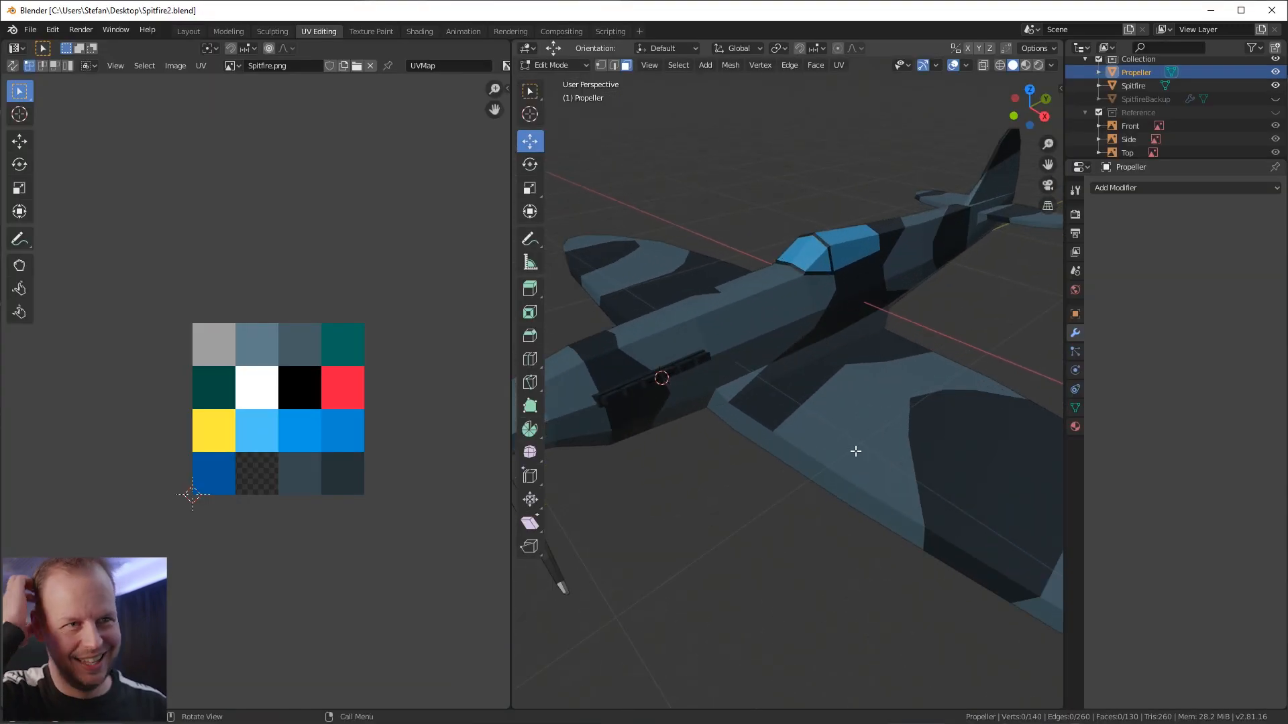
{"action": "scroll", "coordinate": [749, 398], "scroll_direction": "down", "scroll_amount": 5}
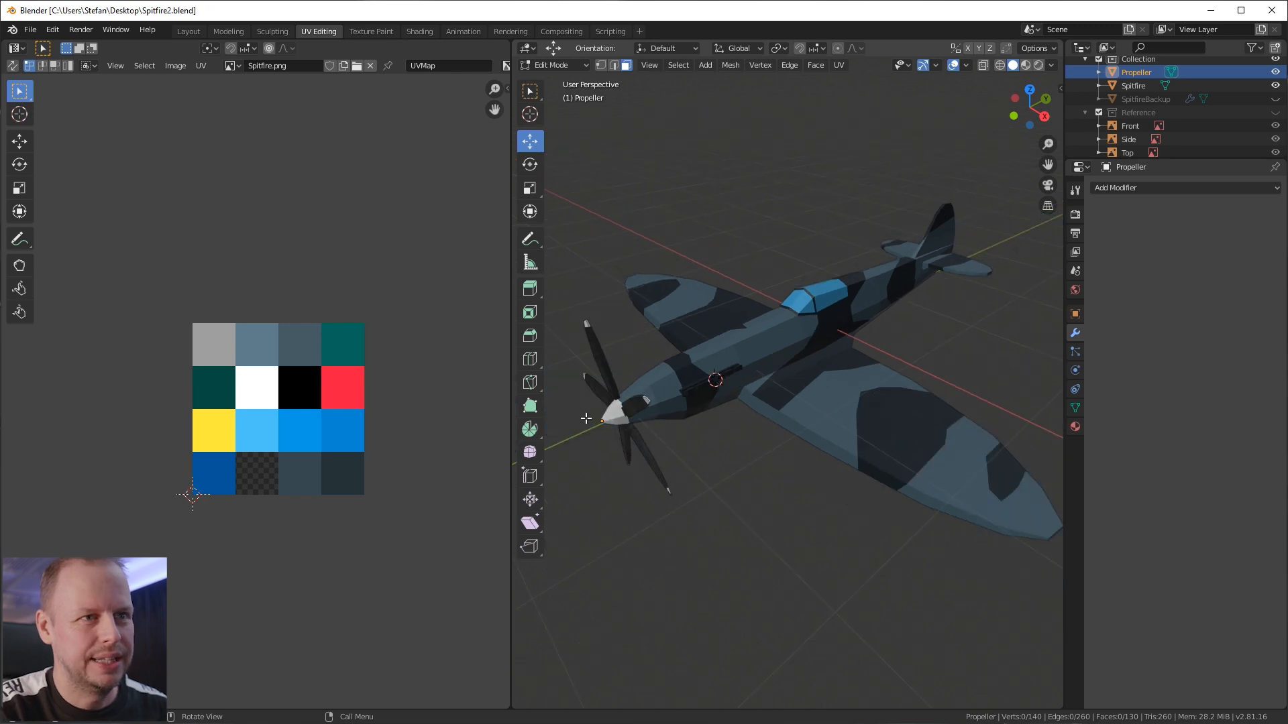
{"action": "middle_click_drag", "start_coordinate": [792, 420], "coordinate": [882, 365]}
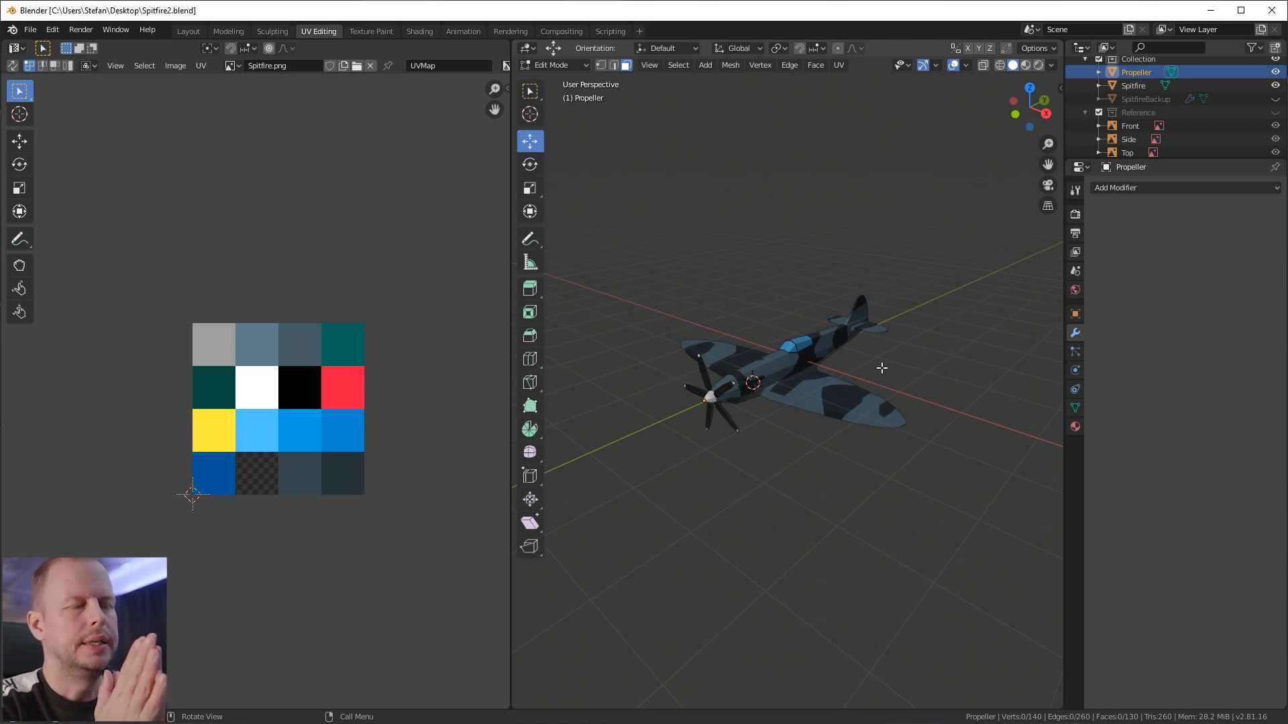
{"action": "scroll", "coordinate": [969, 457], "scroll_direction": "down", "scroll_amount": 1}
{"action": "scroll", "coordinate": [923, 463], "scroll_direction": "up", "scroll_amount": 7}
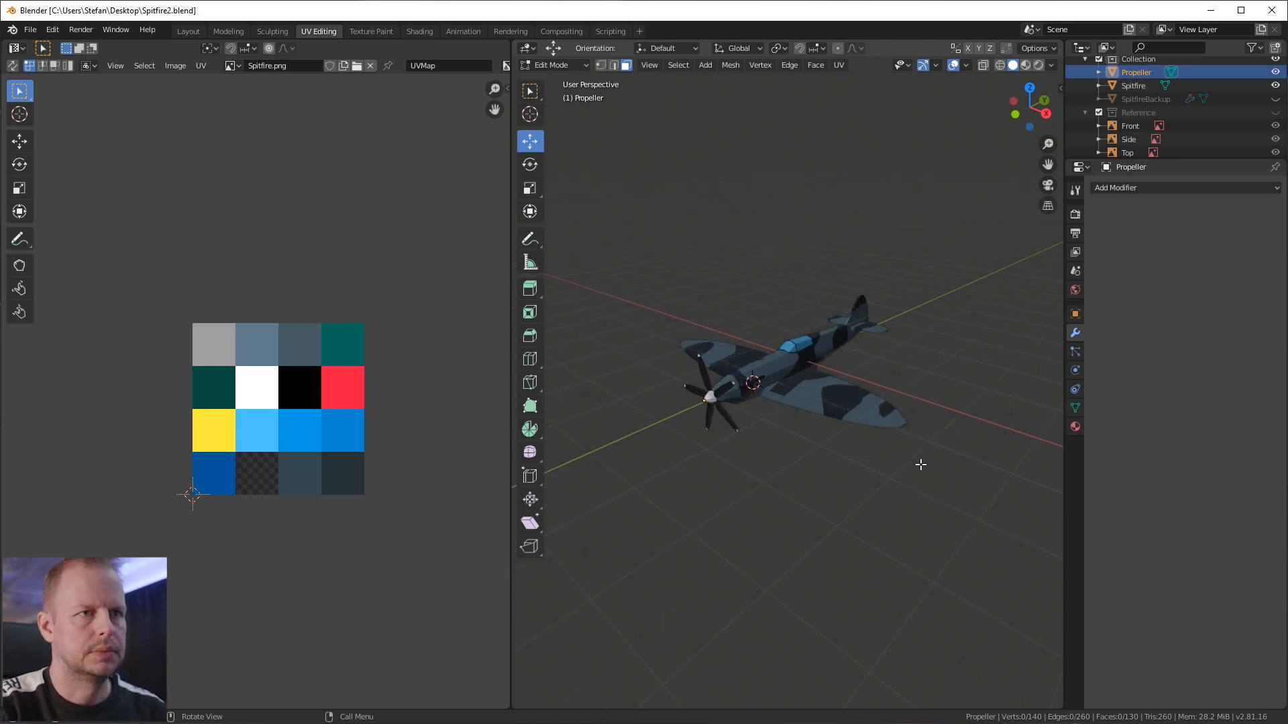
{"action": "middle_click_drag", "start_coordinate": [905, 463], "coordinate": [811, 399]}
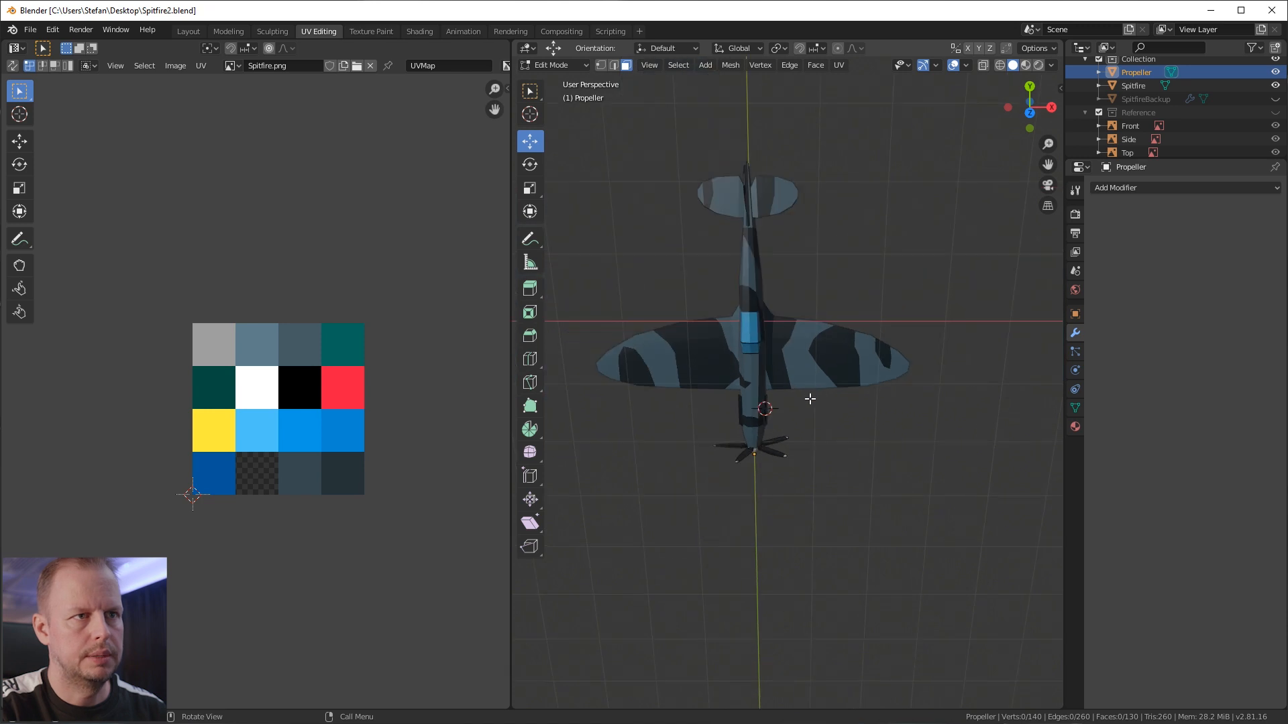
Step: Switch to the Modeling workspace, turn on X-ray in the top view and unhide the Reference collection
{"action": "left_click", "coordinate": [235, 31]}
{"action": "middle_click_drag", "start_coordinate": [742, 262], "coordinate": [799, 371]}
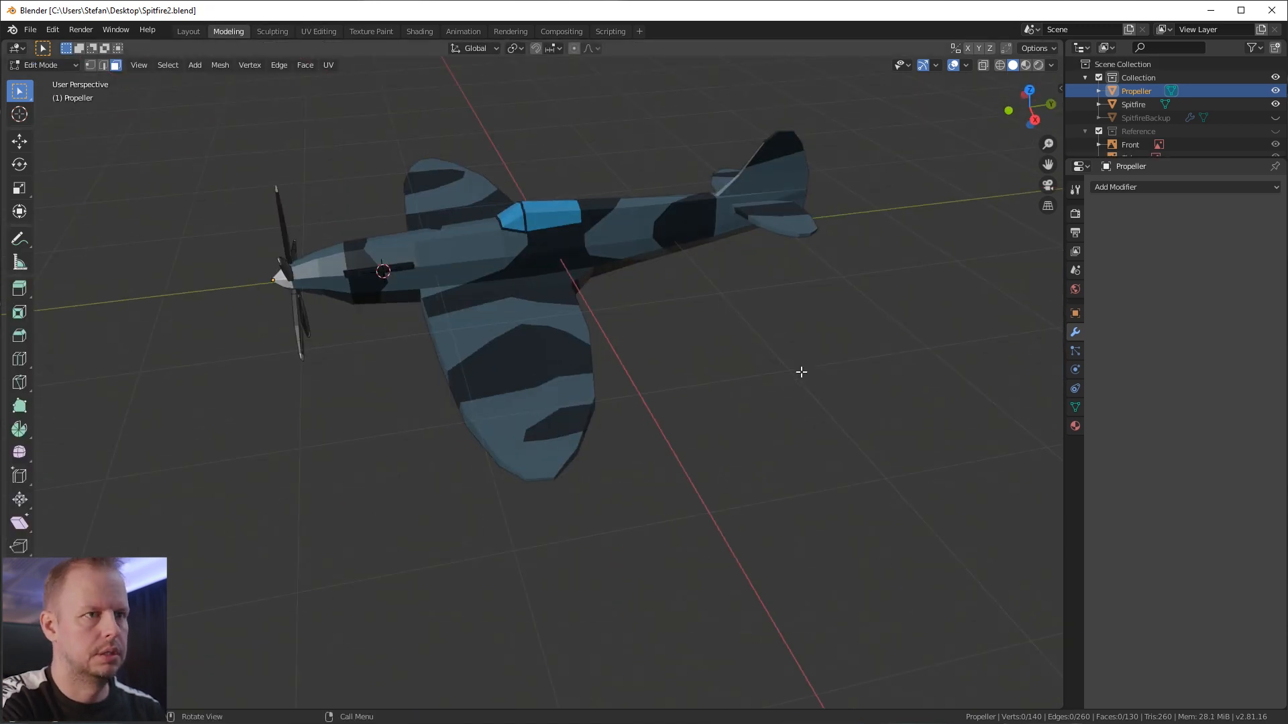
{"action": "key", "text": "KP_7"}
{"action": "scroll", "coordinate": [802, 372], "scroll_direction": "up", "scroll_amount": 4}
{"action": "left_click", "coordinate": [984, 67]}
{"action": "left_click", "coordinate": [983, 67]}
{"action": "left_click", "coordinate": [983, 66]}
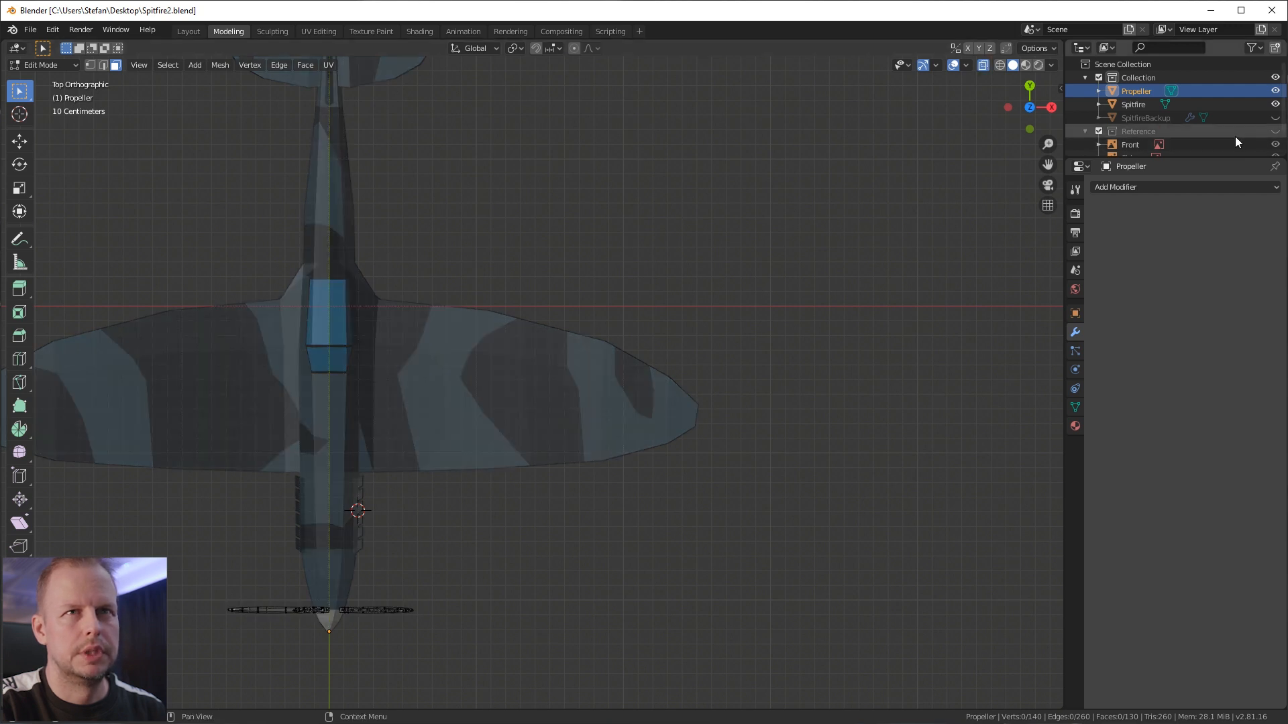
{"action": "left_click", "coordinate": [1275, 131]}
{"action": "scroll", "coordinate": [649, 438], "scroll_direction": "up", "scroll_amount": 3}
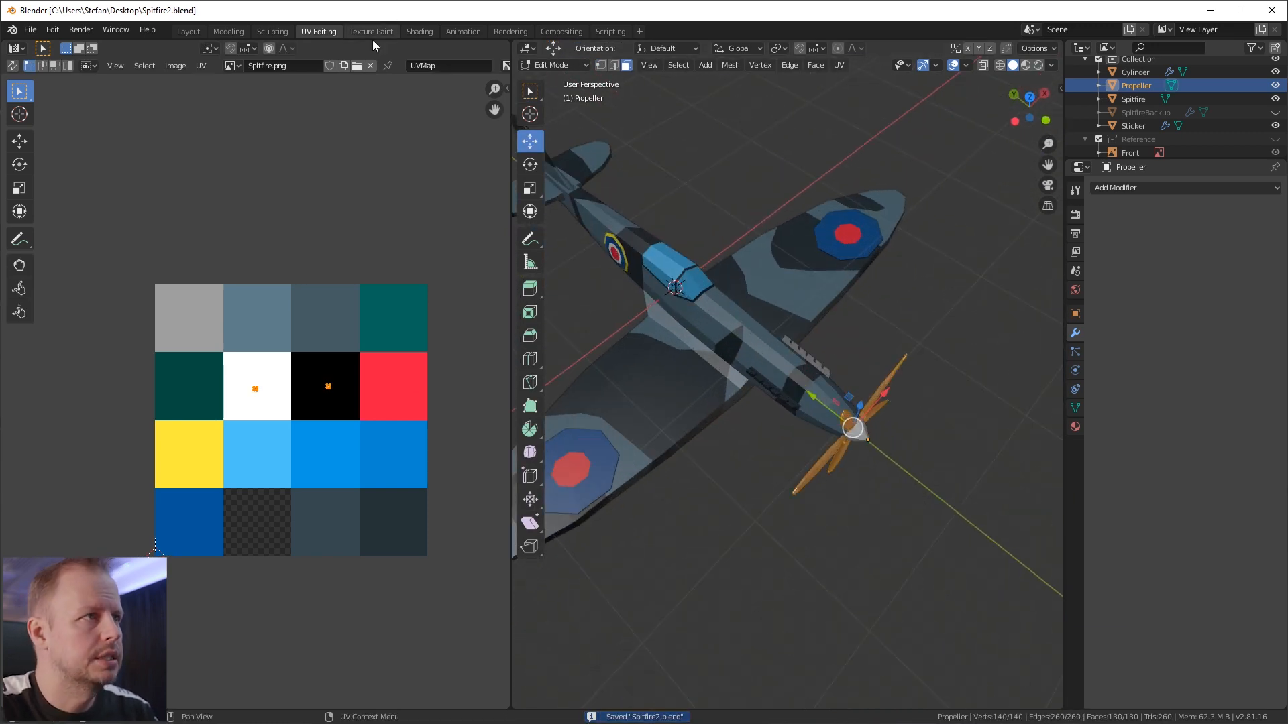
Step: Return to the Modeling workspace, look over the aircraft with its finished roundels and save the file
{"action": "left_click", "coordinate": [228, 31]}
{"action": "scroll", "coordinate": [750, 399], "scroll_direction": "down", "scroll_amount": 5}
{"action": "middle_click_drag", "start_coordinate": [750, 400], "coordinate": [710, 361]}
{"action": "key", "text": "ctrl+s"}
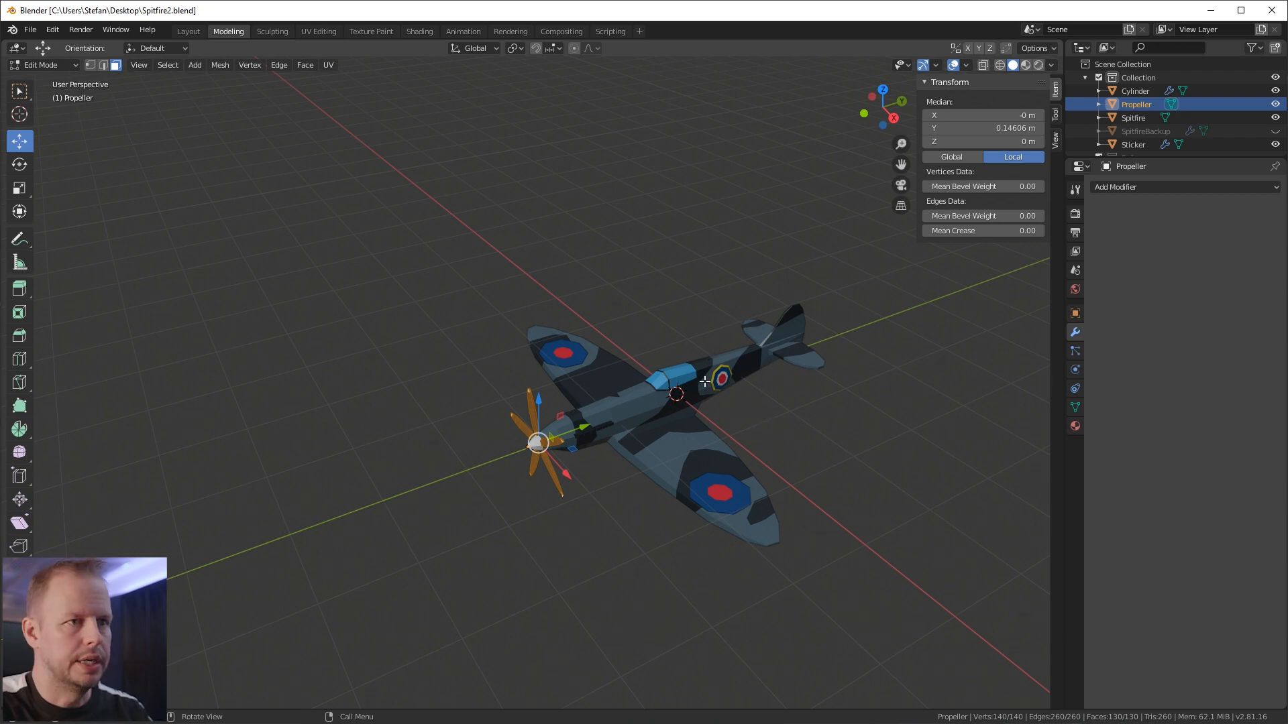
{"action": "scroll", "coordinate": [701, 374], "scroll_direction": "up", "scroll_amount": 2}
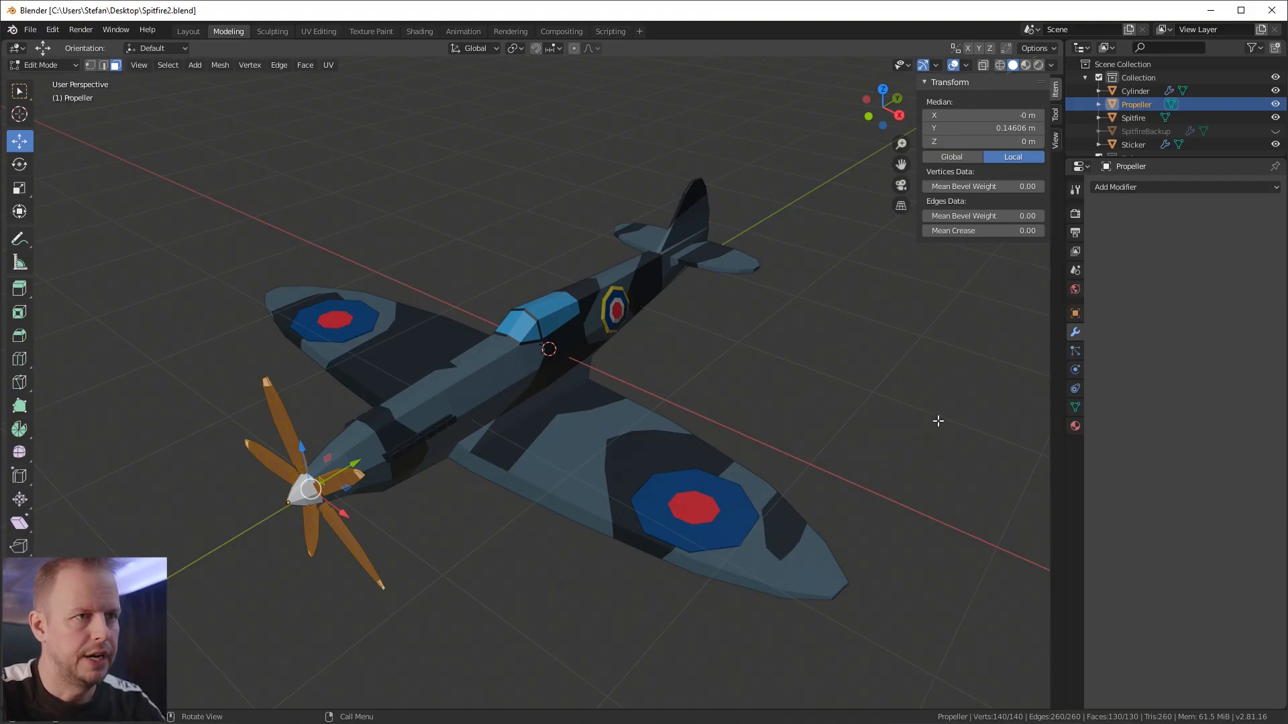
{"action": "scroll", "coordinate": [559, 479], "scroll_direction": "up", "scroll_amount": 2}
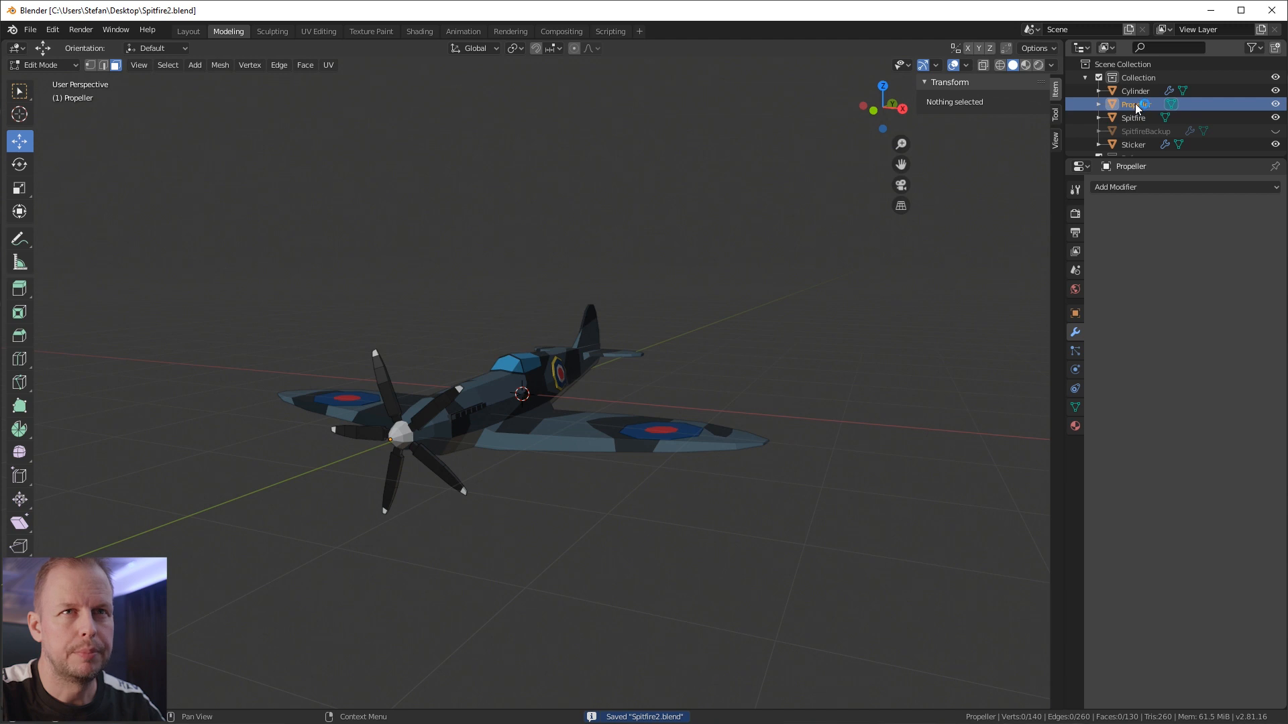
Step: Rename the Cylinder object holding the fuselage roundels as Sticker
{"action": "left_click", "coordinate": [1144, 93]}
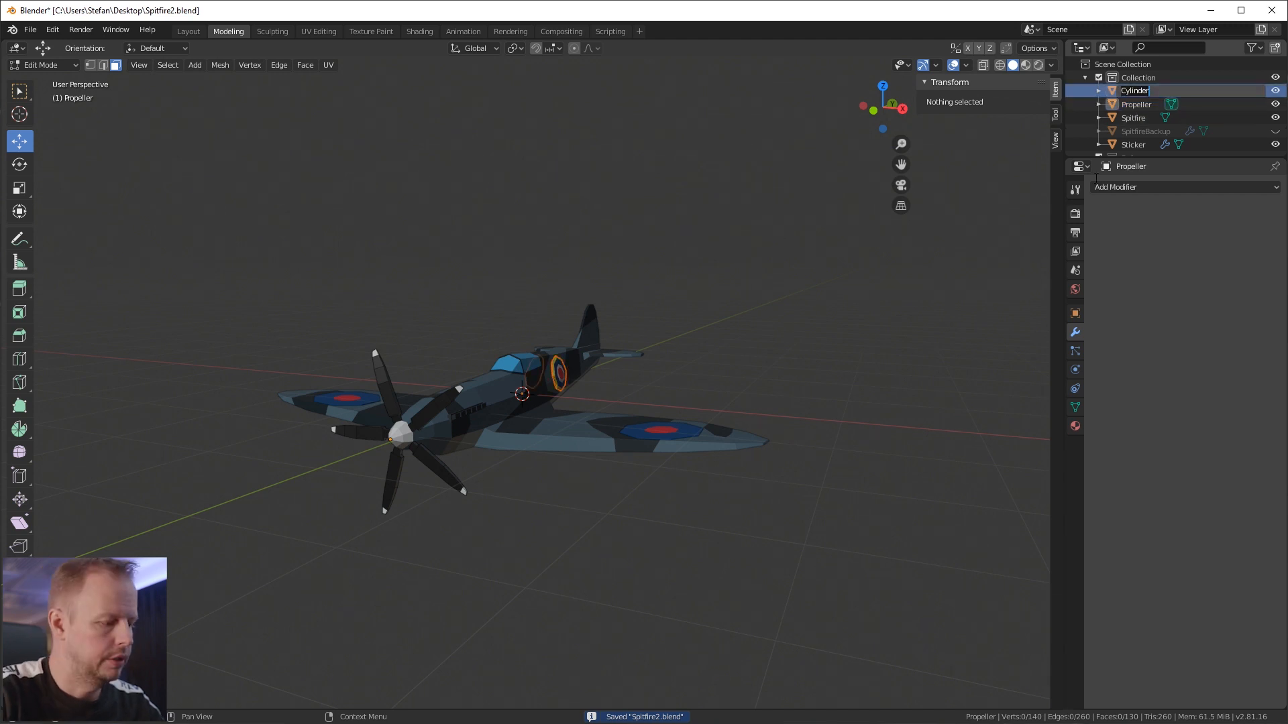
{"action": "type", "text": "Sticke"}
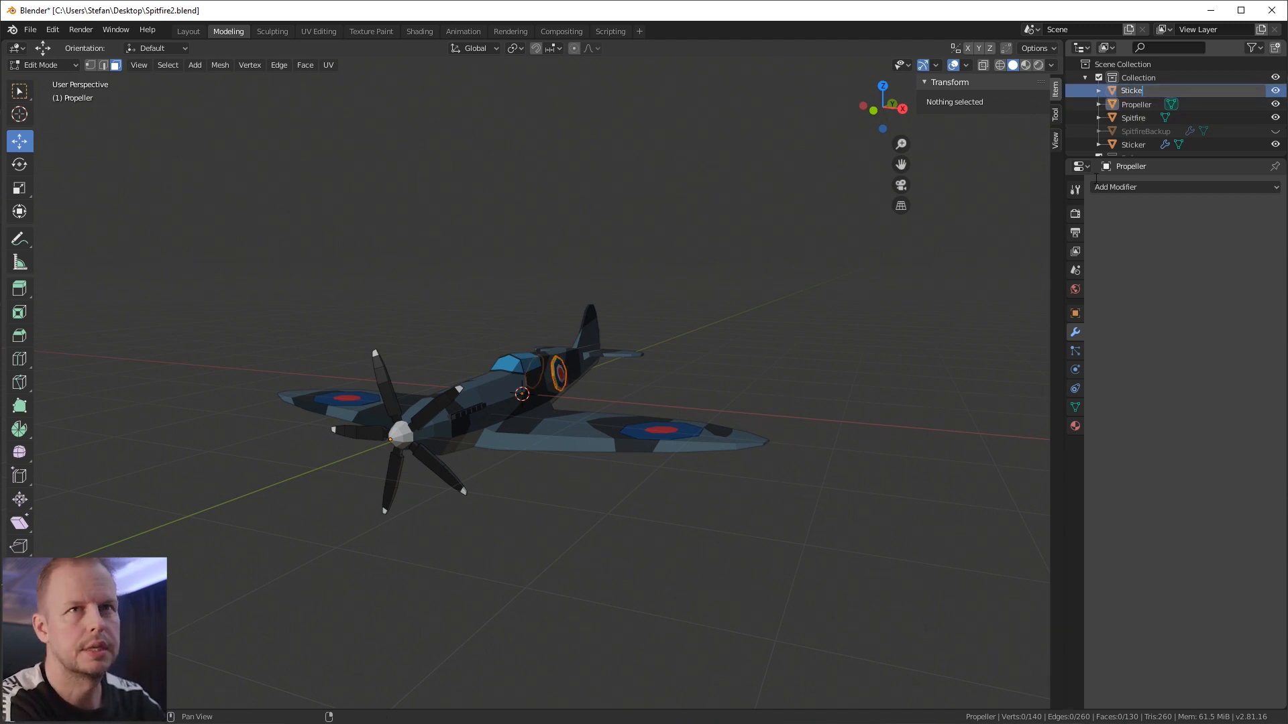
{"action": "type", "text": "r"}
{"action": "key", "text": "Return"}
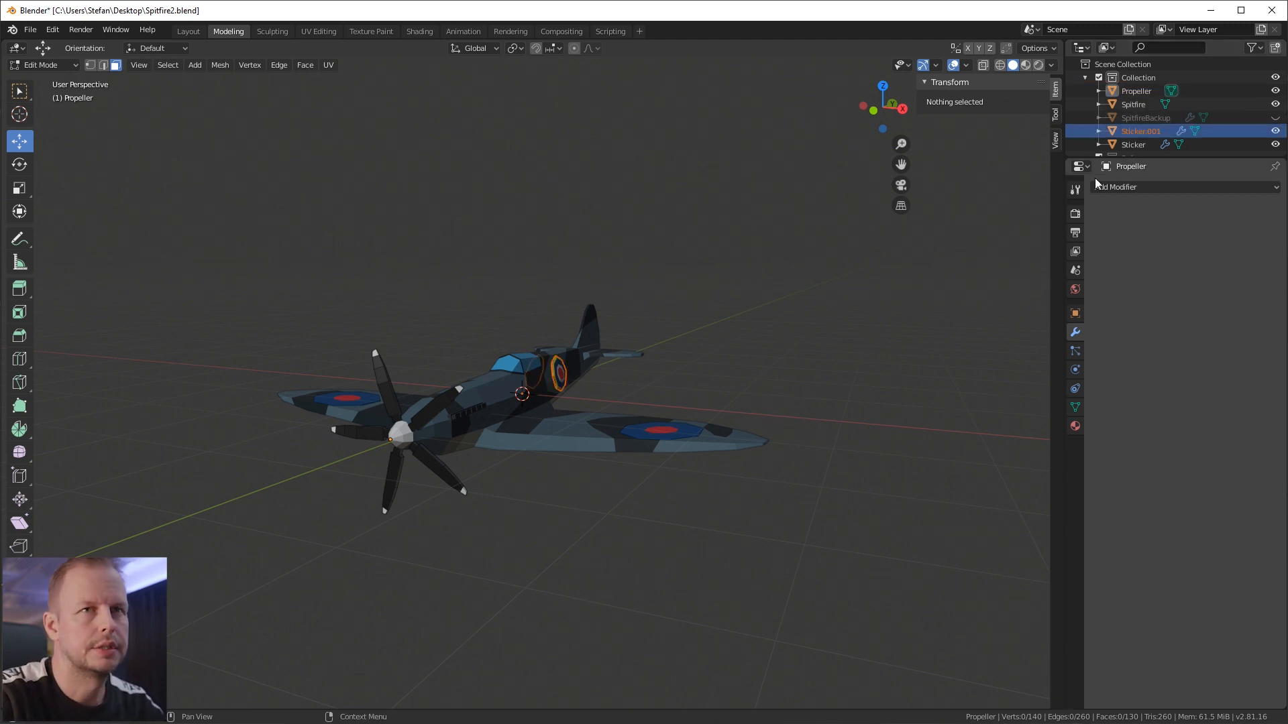
{"action": "left_click", "coordinate": [1140, 105], "text": "ctrl"}
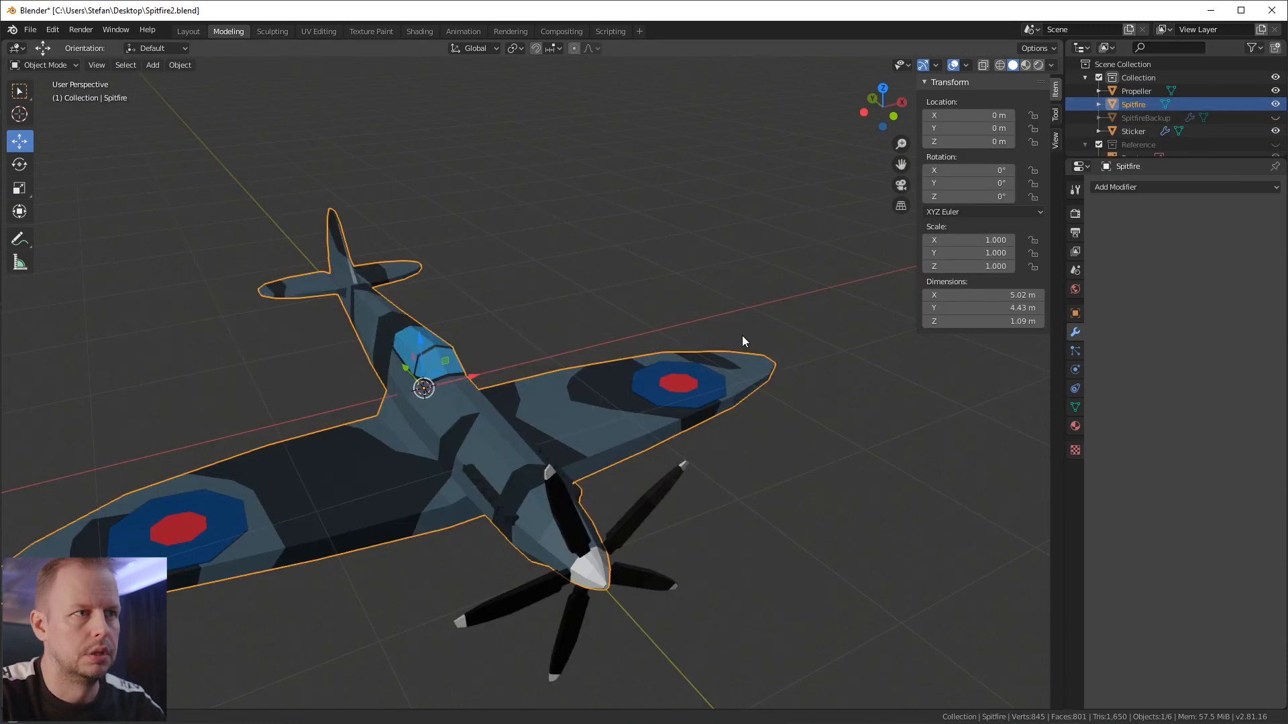
{"action": "middle_click_drag", "start_coordinate": [742, 336], "coordinate": [772, 288]}
{"action": "key", "text": "ctrl+z"}
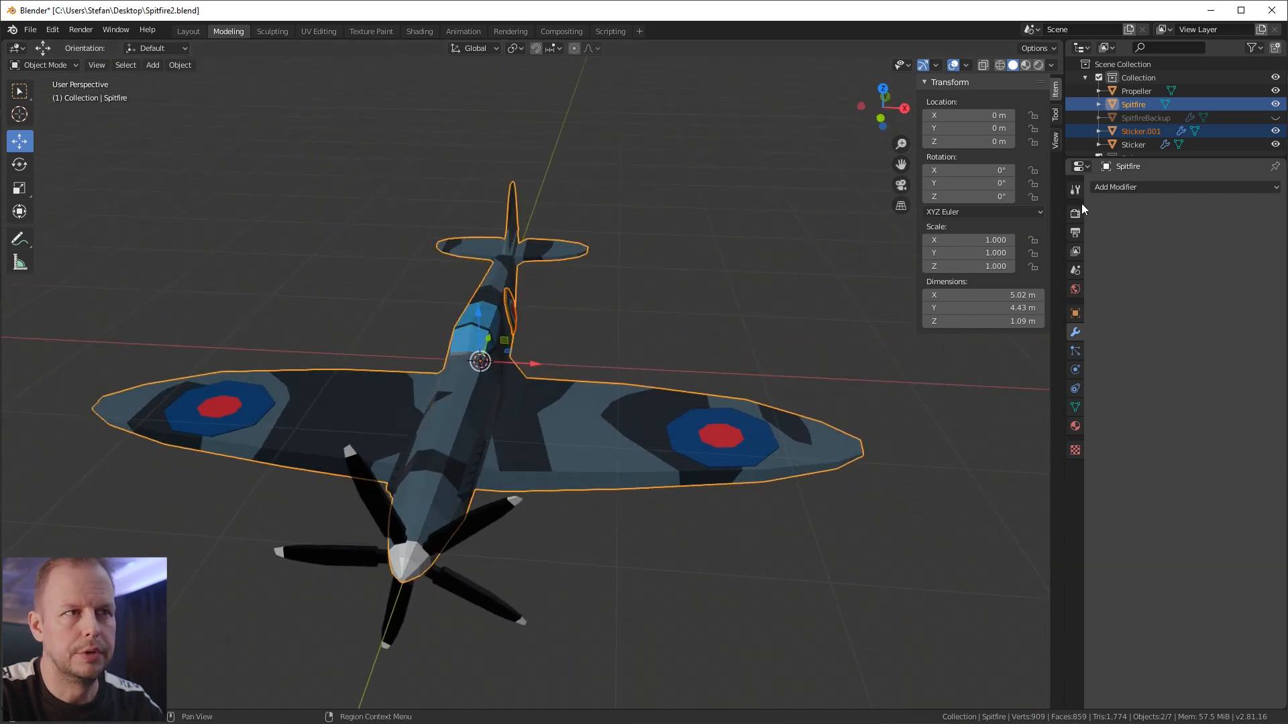
Step: Apply the Mirror modifier on the fuselage roundels and join them into the Spitfire object
{"action": "left_click", "coordinate": [650, 305]}
{"action": "left_click", "coordinate": [509, 314]}
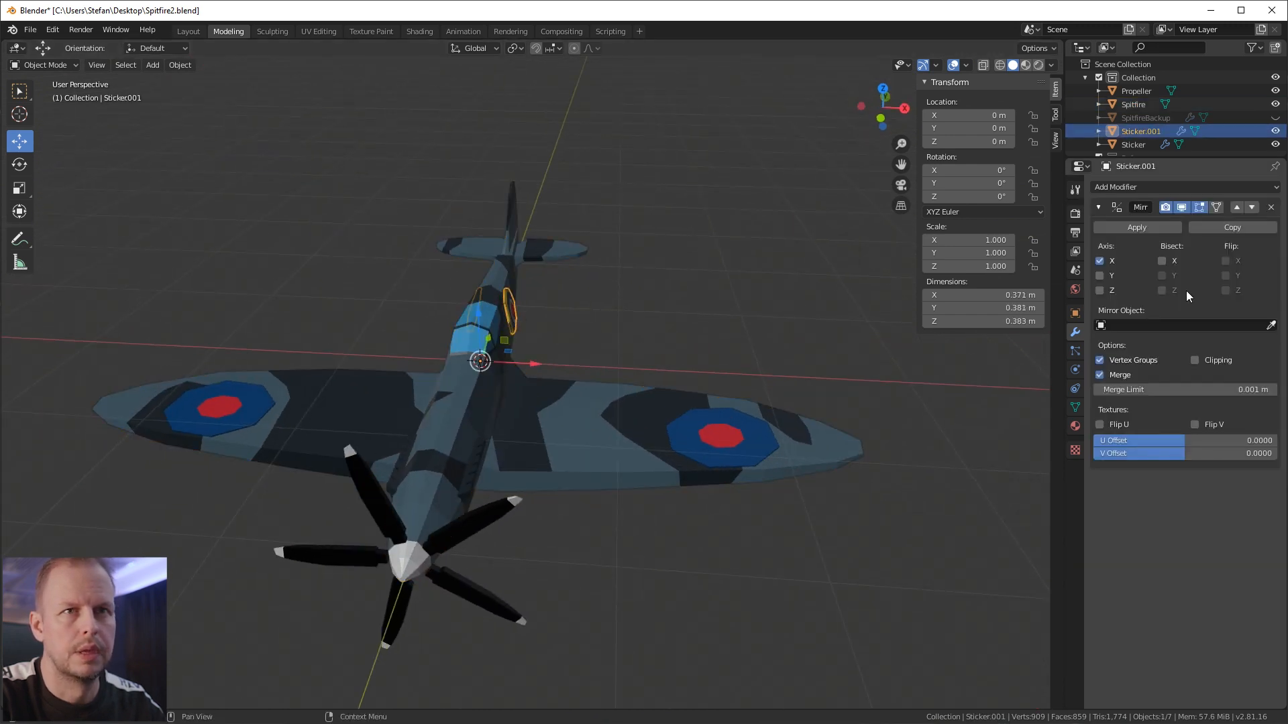
{"action": "left_click", "coordinate": [1140, 228]}
{"action": "middle_click_drag", "start_coordinate": [664, 339], "coordinate": [626, 349]}
{"action": "key", "text": "ctrl+j"}
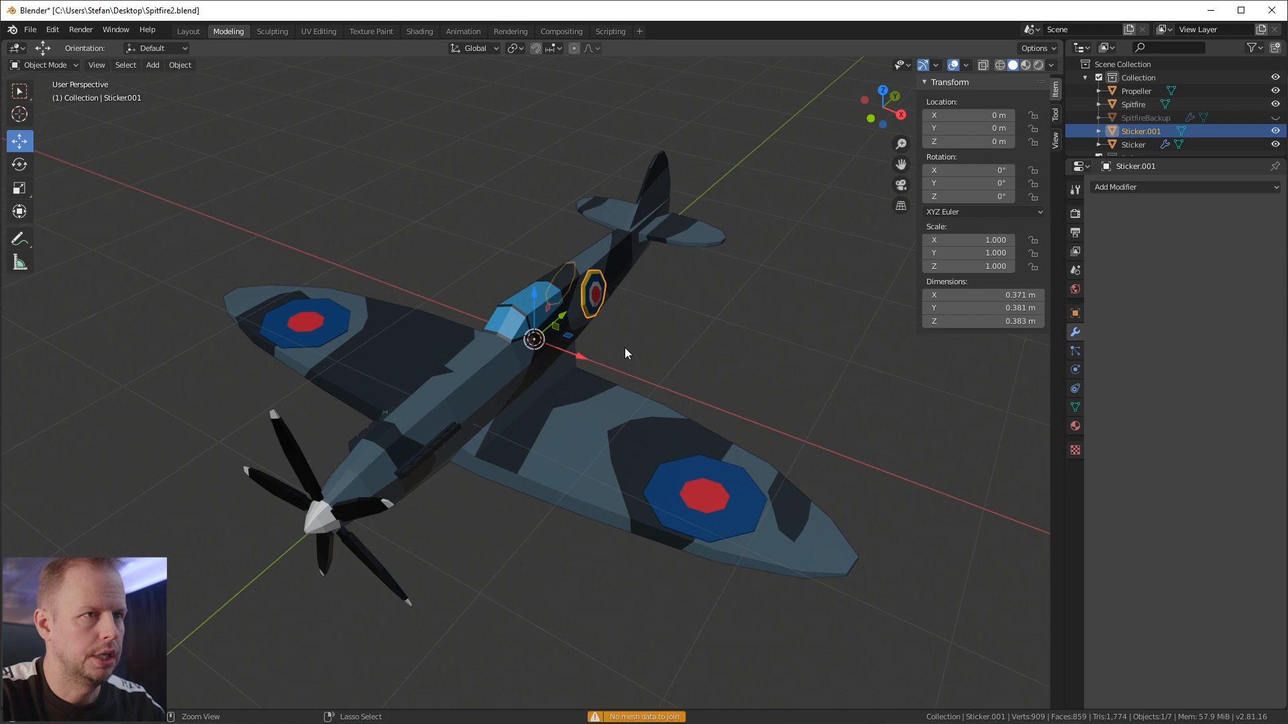
{"action": "left_click", "coordinate": [484, 383], "text": "shift"}
{"action": "key", "text": "ctrl+j"}
Step: Apply the Mirror modifier on the wing roundels, join them into the Spitfire object and save the file
{"action": "middle_click_drag", "start_coordinate": [707, 330], "coordinate": [691, 474]}
{"action": "left_click", "coordinate": [698, 462]}
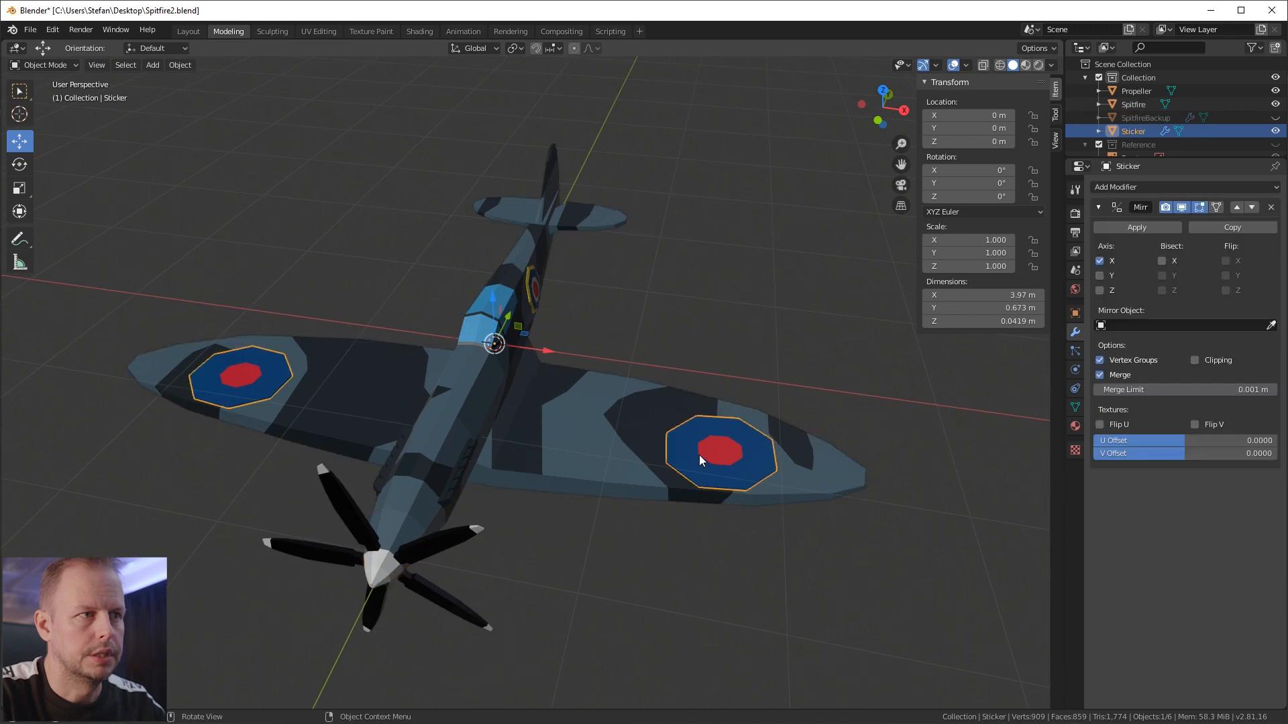
{"action": "left_click", "coordinate": [594, 433]}
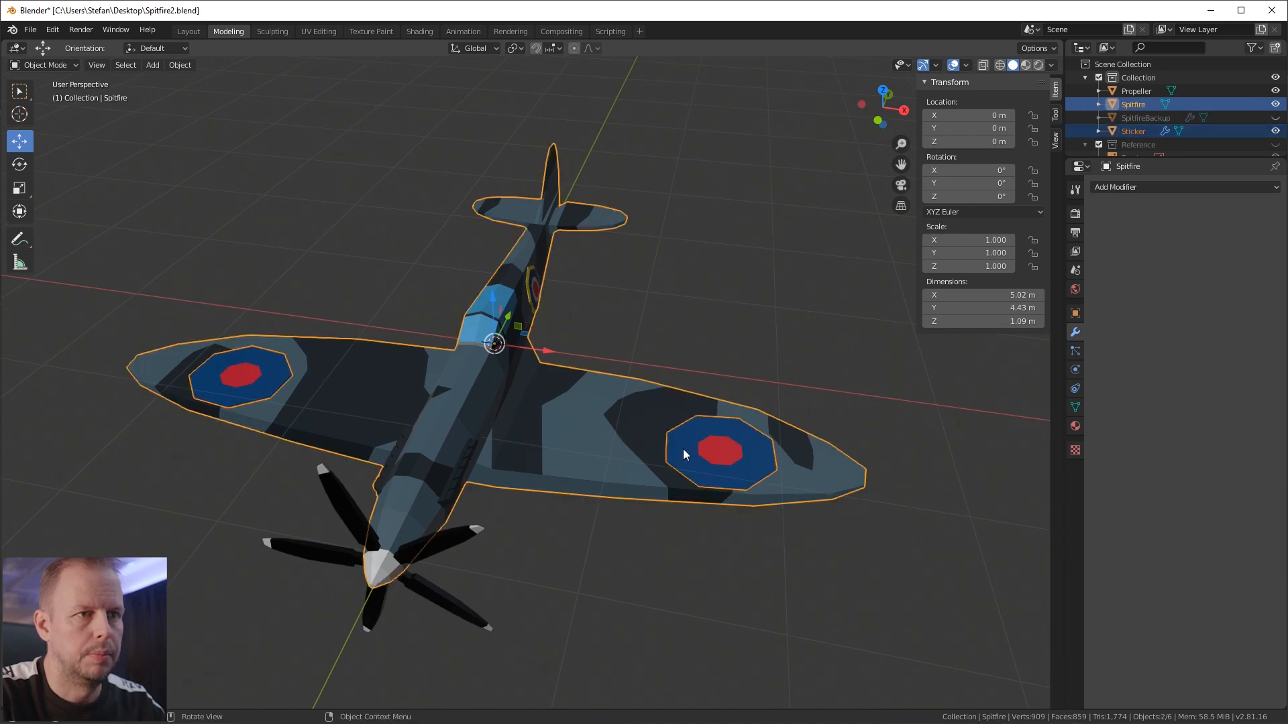
{"action": "left_click", "coordinate": [683, 449]}
{"action": "left_click", "coordinate": [573, 443], "text": "shift"}
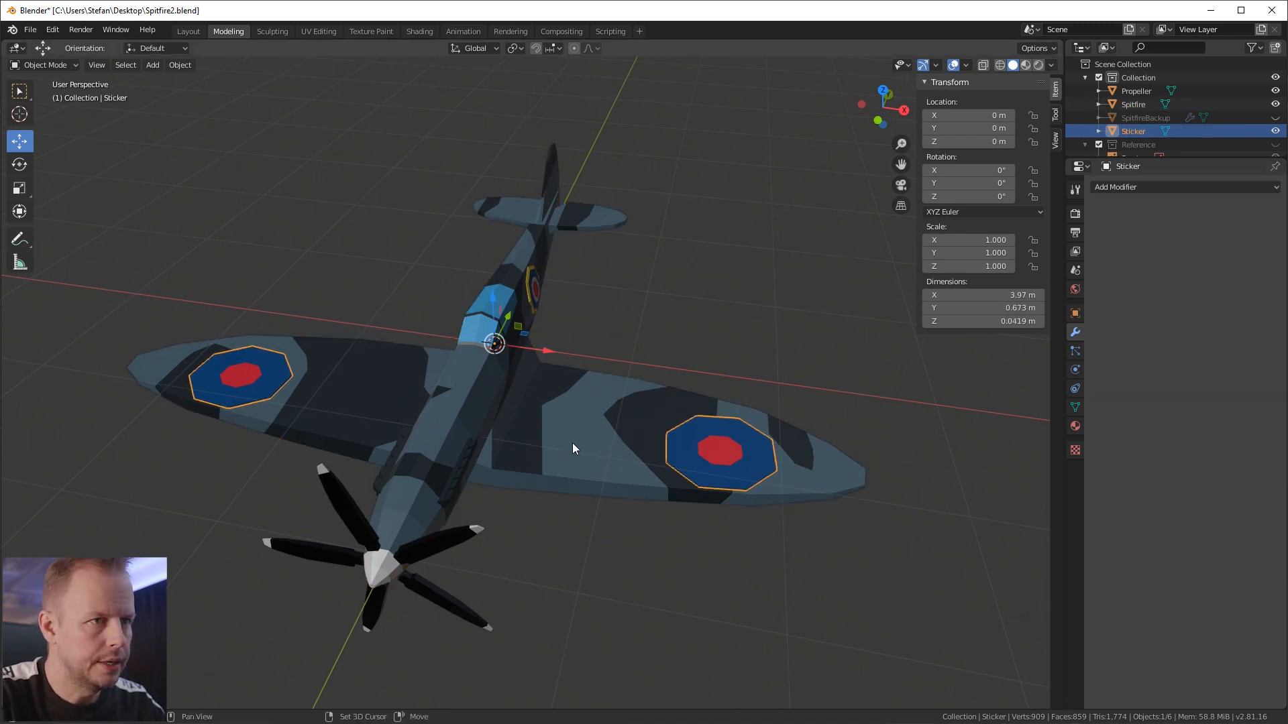
{"action": "key", "text": "ctrl+j"}
{"action": "middle_click_drag", "start_coordinate": [575, 447], "coordinate": [901, 235]}
{"action": "key", "text": "ctrl+s"}
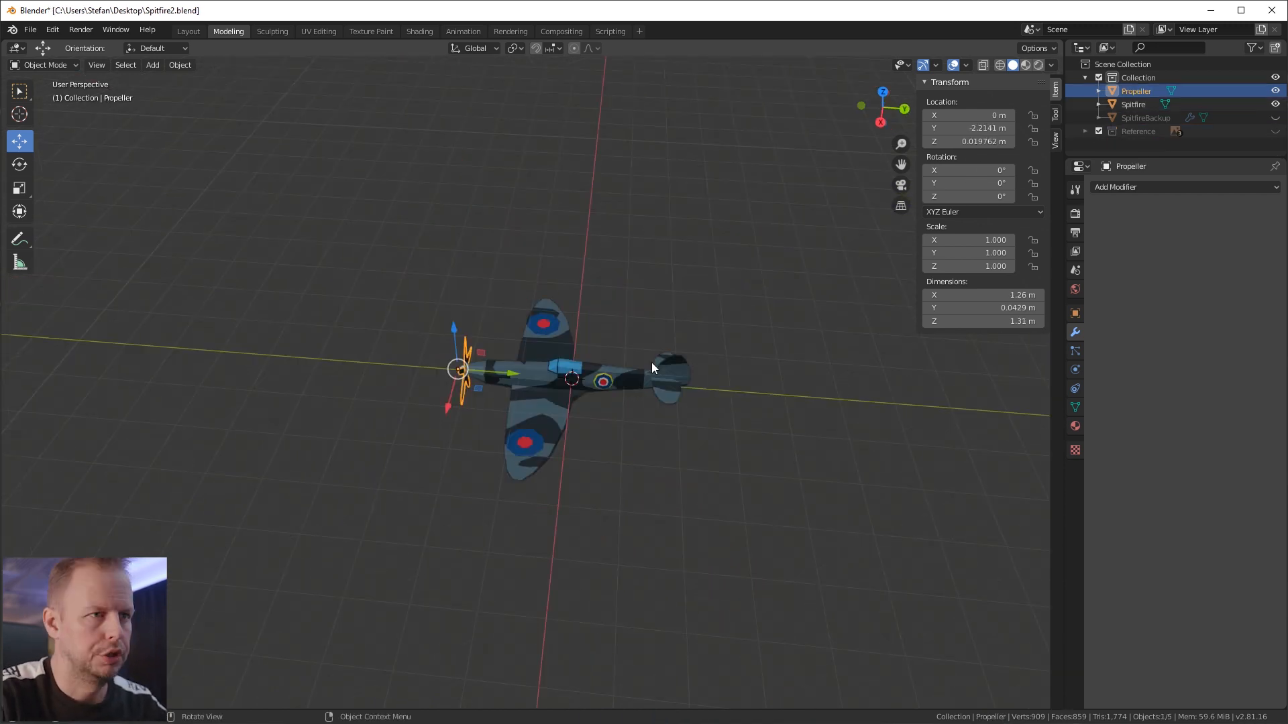
Step: Select the Spitfire's entire mesh in Edit Mode and move it 0.542 m along Y
{"action": "scroll", "coordinate": [621, 363], "scroll_direction": "up", "scroll_amount": 2}
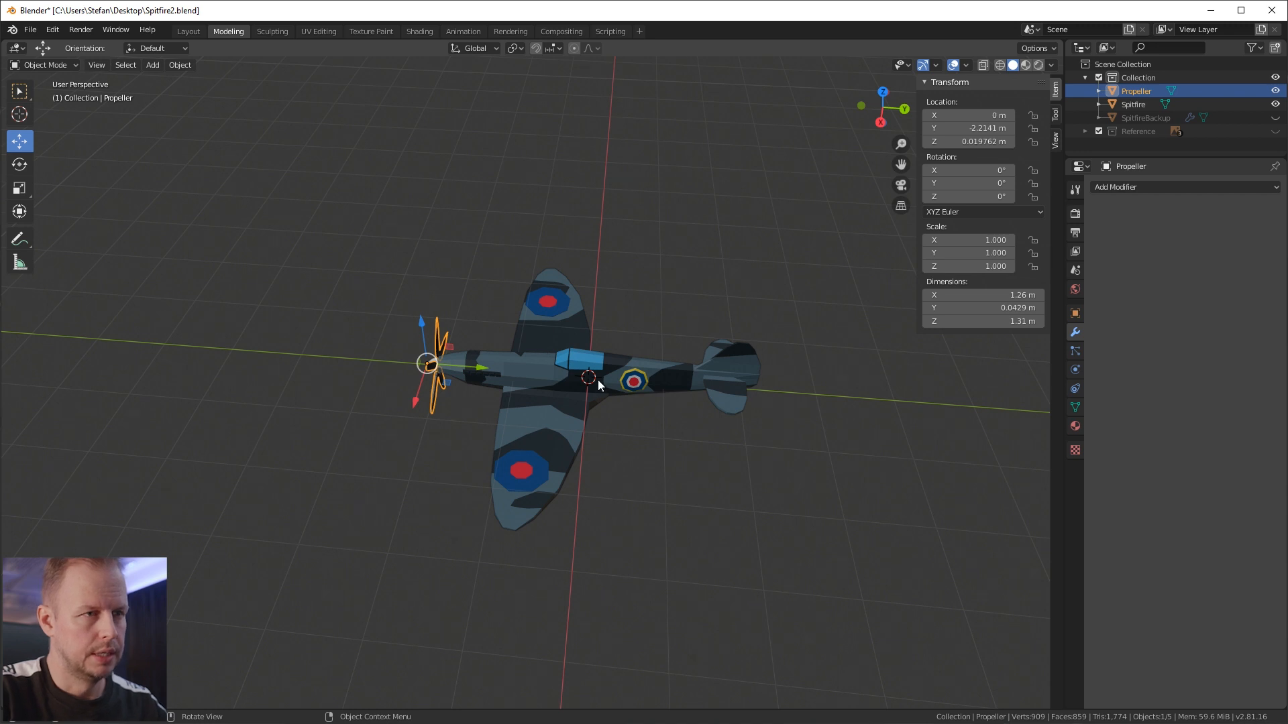
{"action": "left_click", "coordinate": [571, 366]}
{"action": "key", "text": "Tab"}
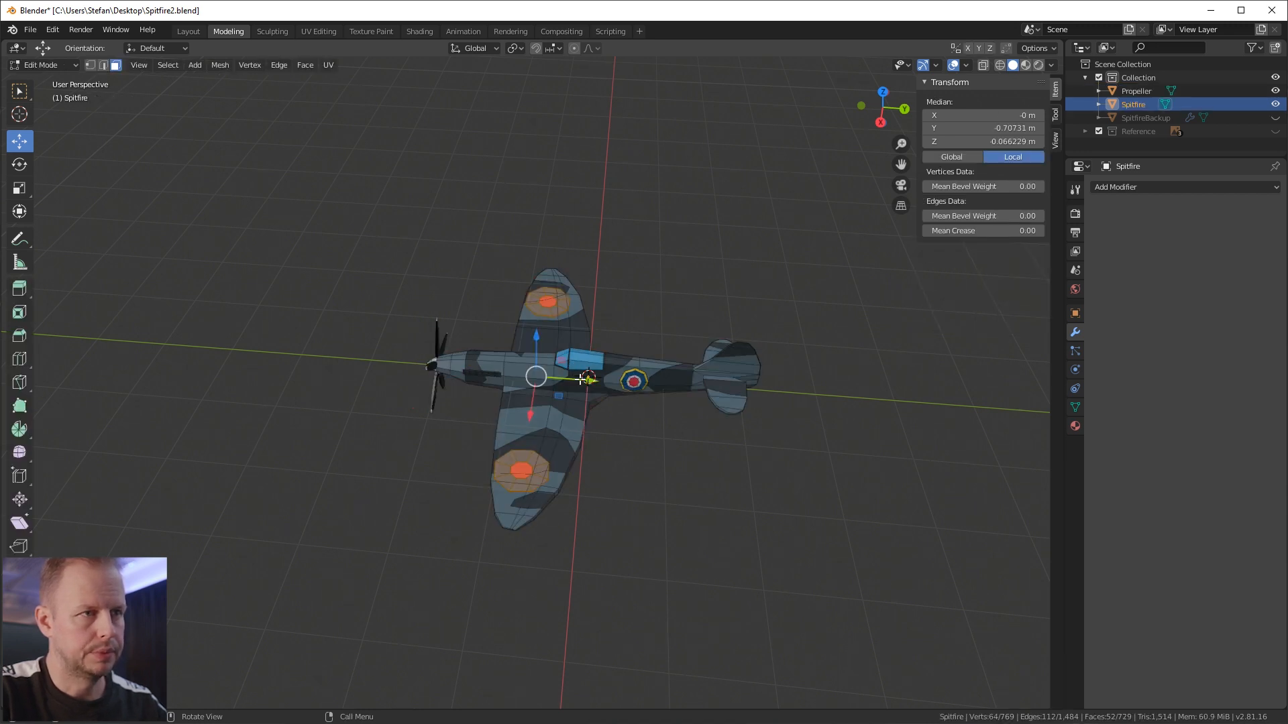
{"action": "key", "text": "g"}
{"action": "key", "text": "Escape"}
{"action": "key", "text": "a"}
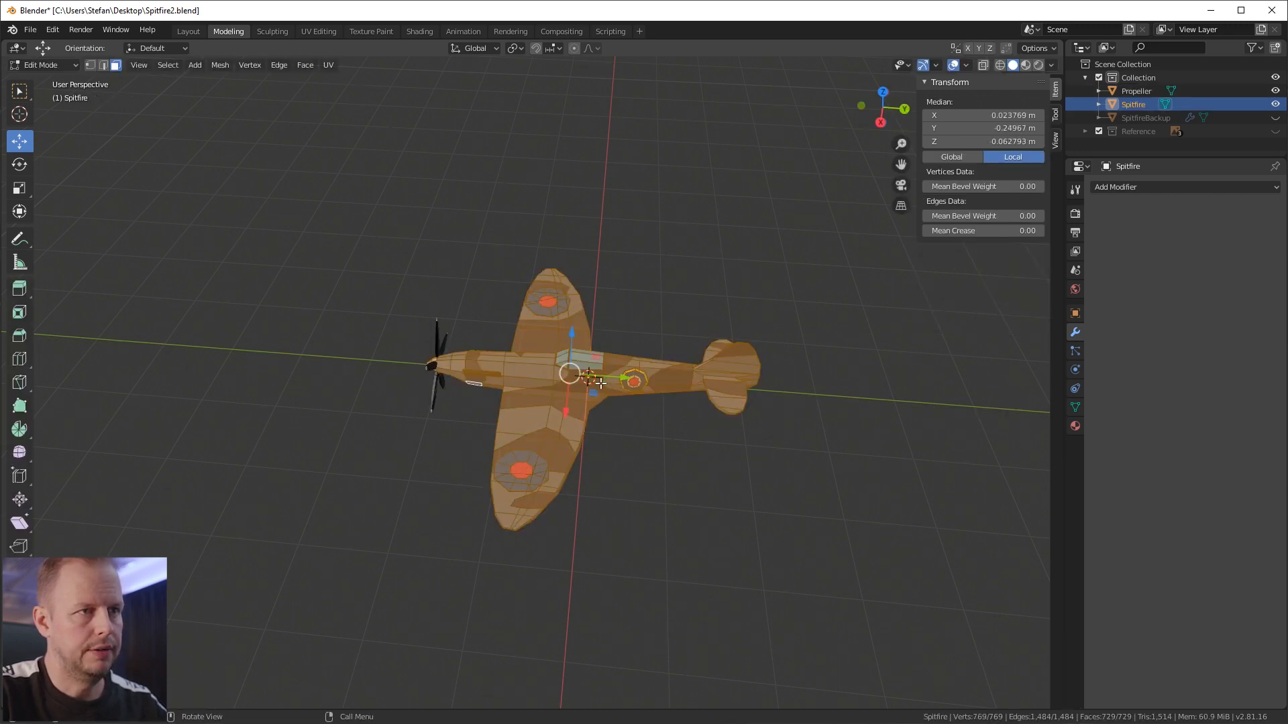
{"action": "left_click_drag", "start_coordinate": [615, 382], "coordinate": [663, 387]}
Step: Raise the Spitfire's mesh 0.173 m along Z in the front view
{"action": "key", "text": "KP_7"}
{"action": "key", "text": "KP_1"}
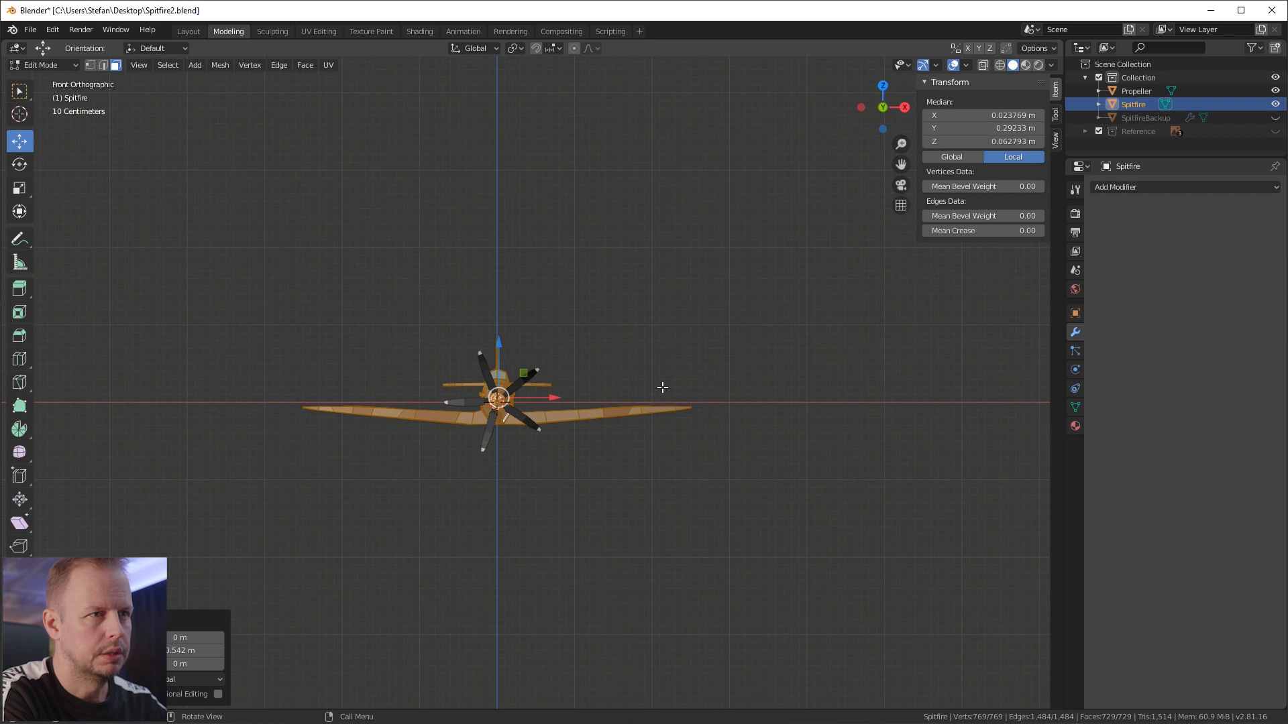
{"action": "left_click_drag", "start_coordinate": [497, 353], "coordinate": [508, 343]}
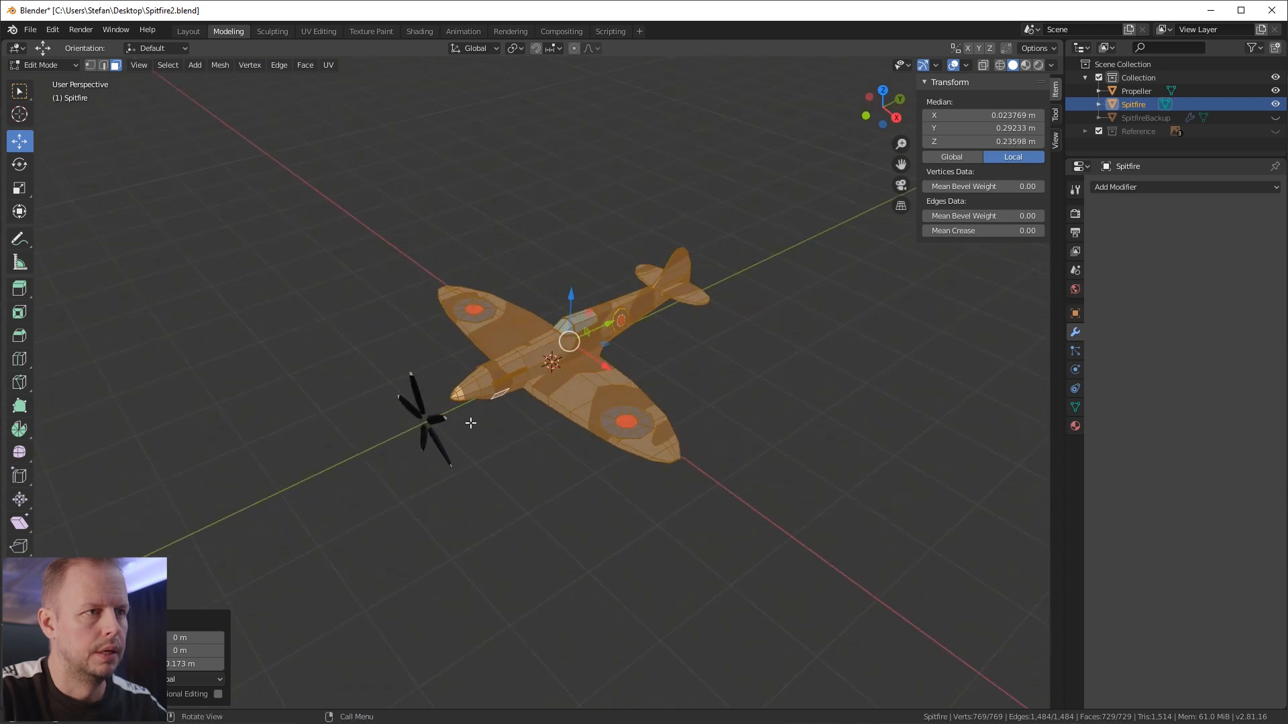
Step: Select the Propeller's whole mesh in Edit Mode and move it 0.507 m along Y to the aircraft's nose
{"action": "key", "text": "Tab"}
{"action": "left_click", "coordinate": [423, 406]}
{"action": "left_click_drag", "start_coordinate": [457, 407], "coordinate": [494, 398]}
{"action": "right_click", "coordinate": [494, 399]}
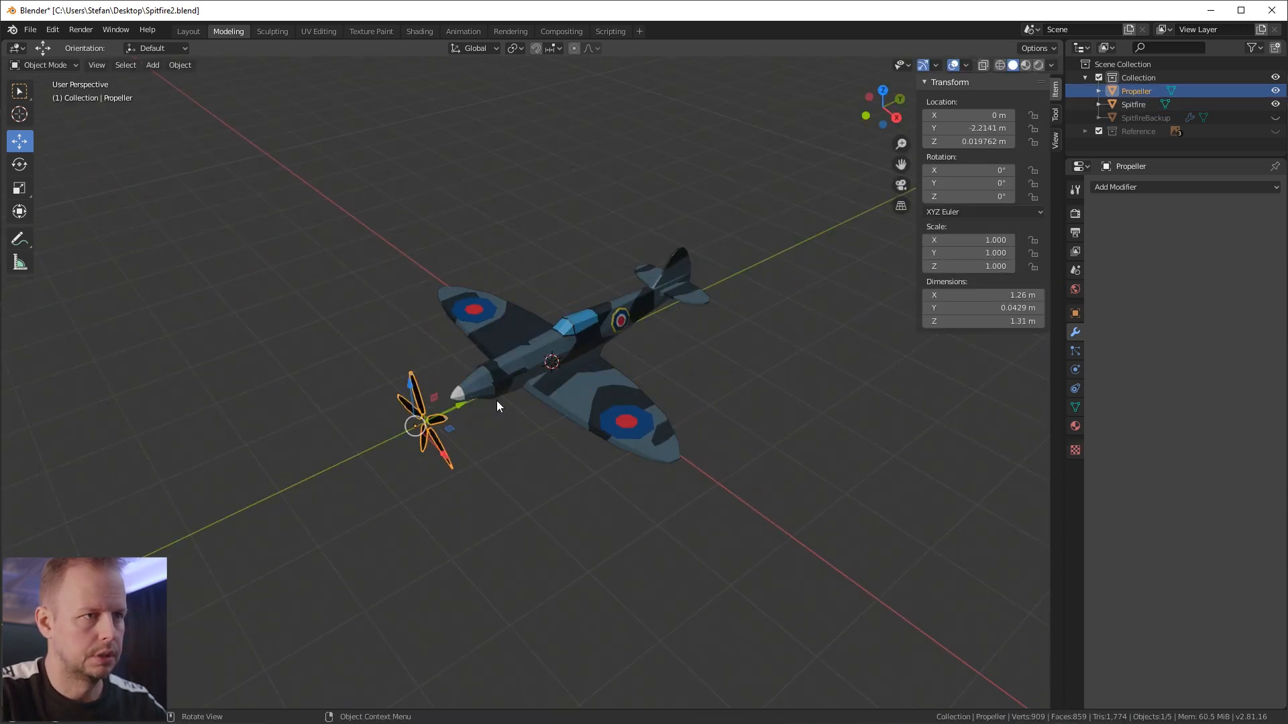
{"action": "key", "text": "Tab"}
{"action": "key", "text": "a"}
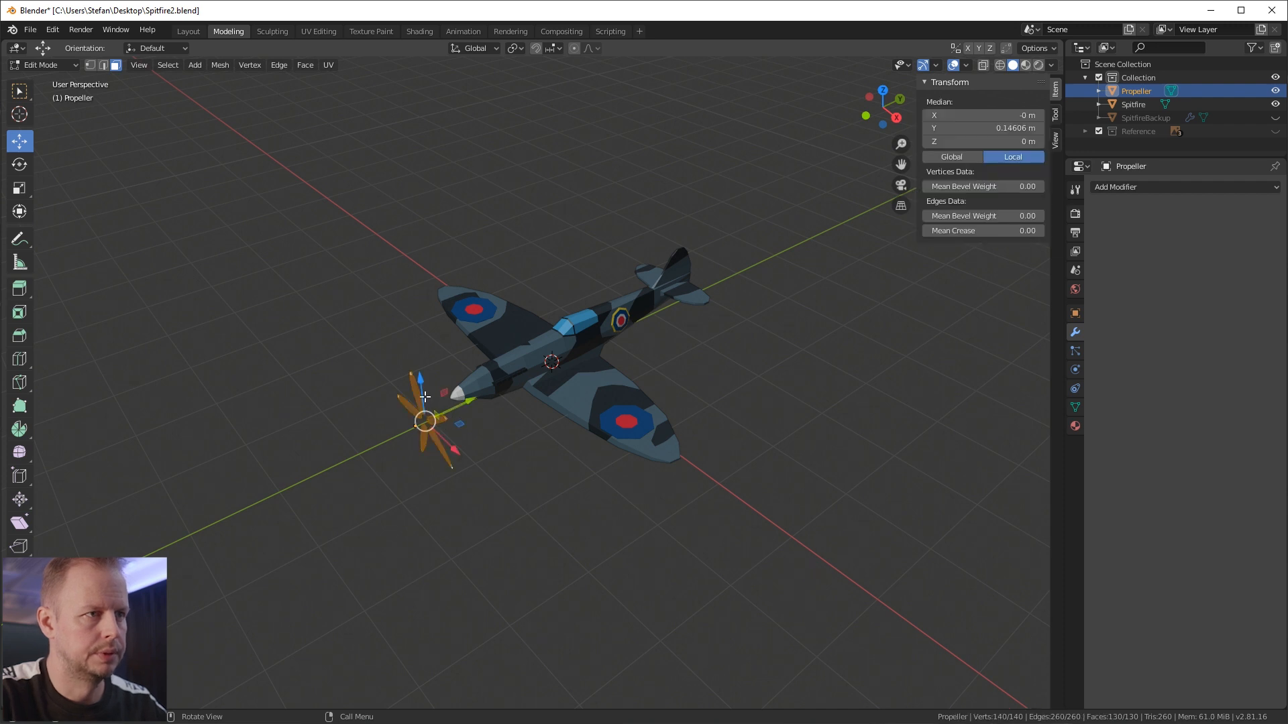
{"action": "left_click_drag", "start_coordinate": [448, 402], "coordinate": [500, 398]}
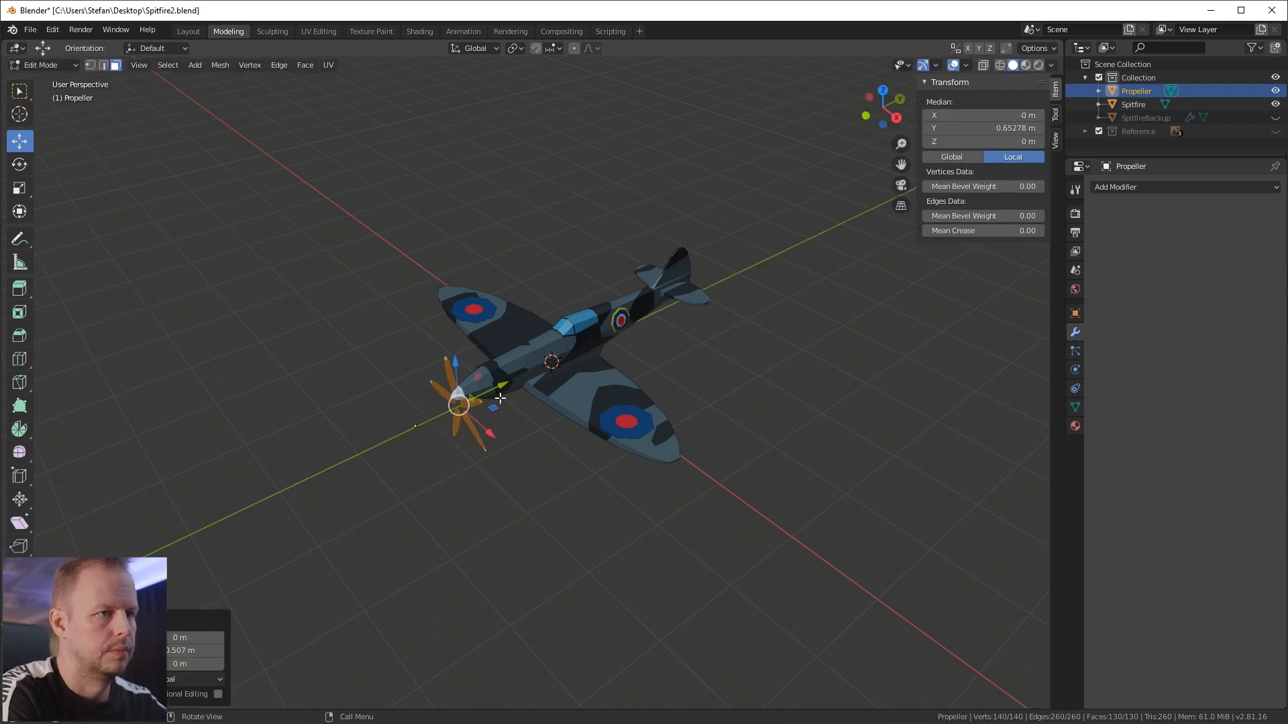
Step: Raise the propeller mesh 0.181 m along Z in the front view to centre it on the spinner
{"action": "key", "text": "KP_7"}
{"action": "key", "text": "KP_1"}
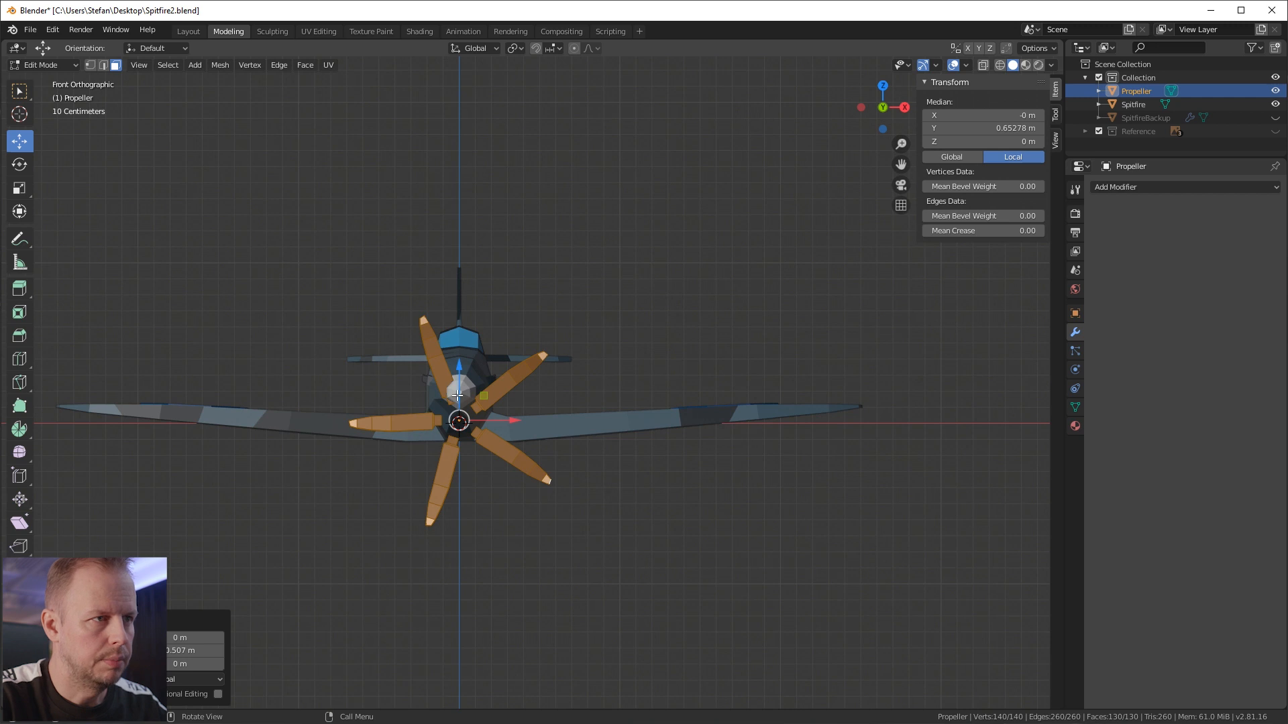
{"action": "scroll", "coordinate": [457, 396], "scroll_direction": "up", "scroll_amount": 3}
{"action": "left_click_drag", "start_coordinate": [406, 401], "coordinate": [416, 351]}
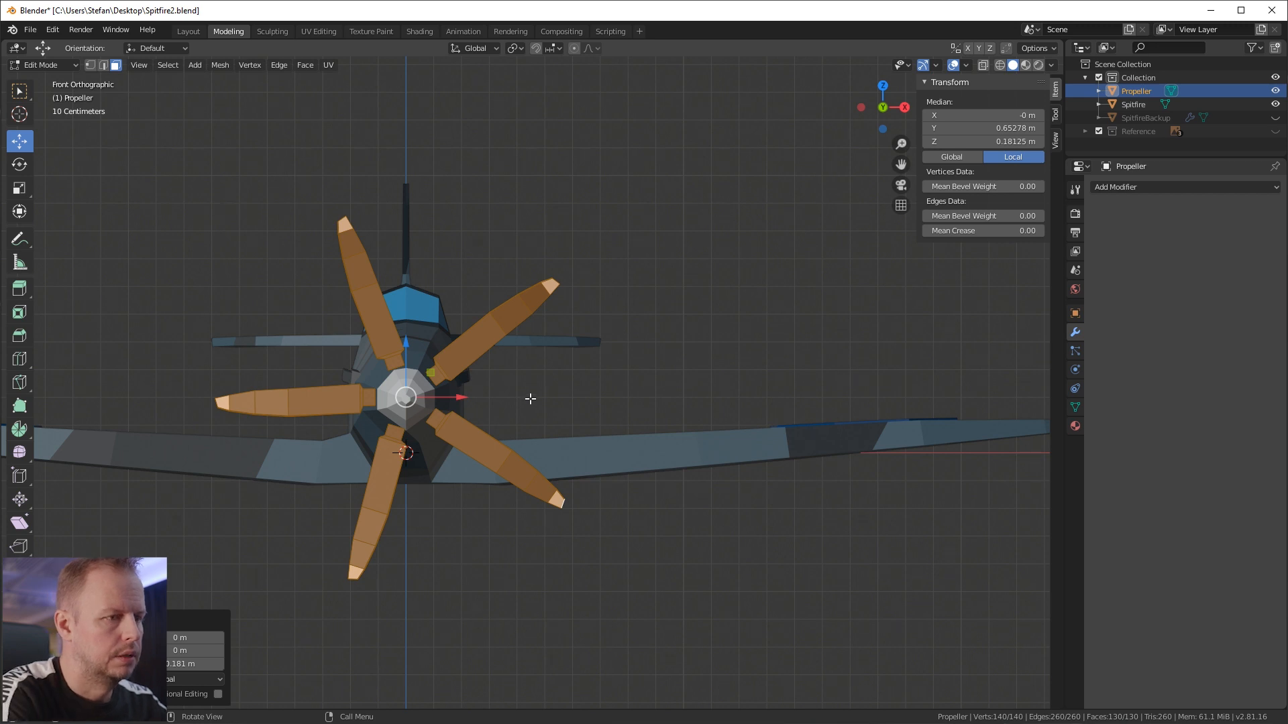
Step: Check the propeller's alignment from above, the side and the front, and nudge it slightly down onto the spinner's centre
{"action": "key", "text": "KP_7"}
{"action": "scroll", "coordinate": [530, 399], "scroll_direction": "down", "scroll_amount": 2}
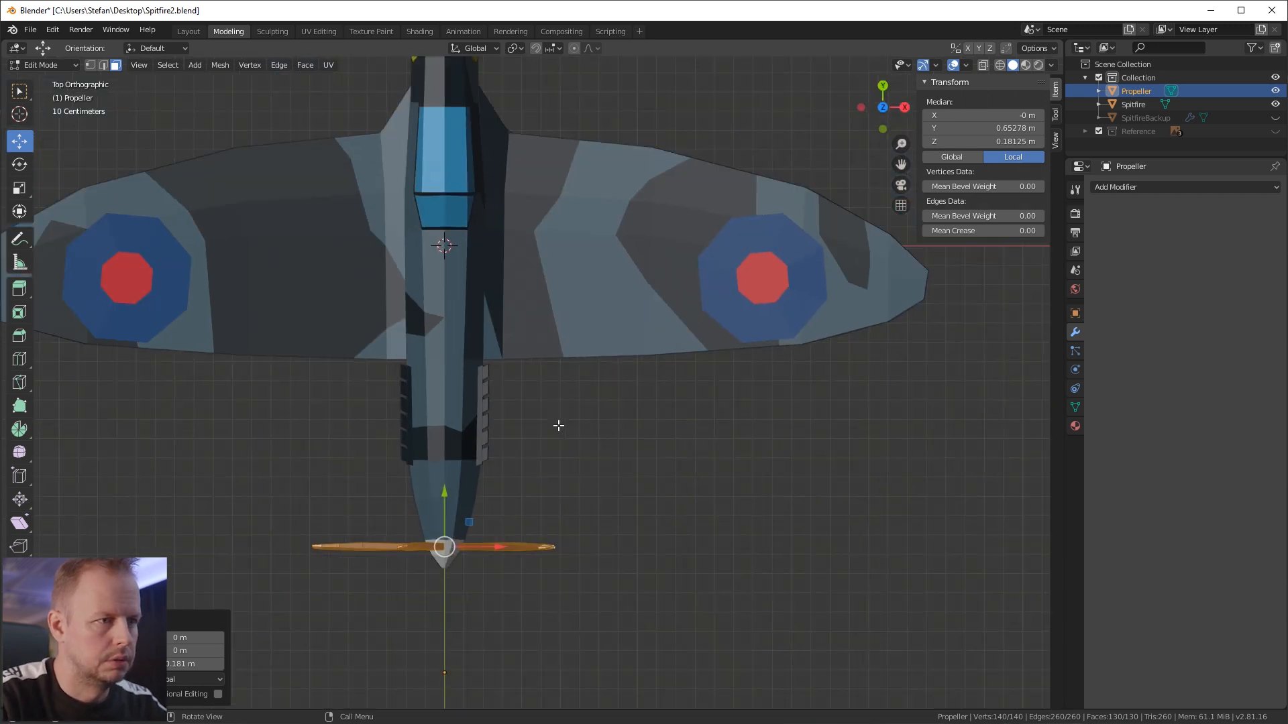
{"action": "key", "text": "KP_3"}
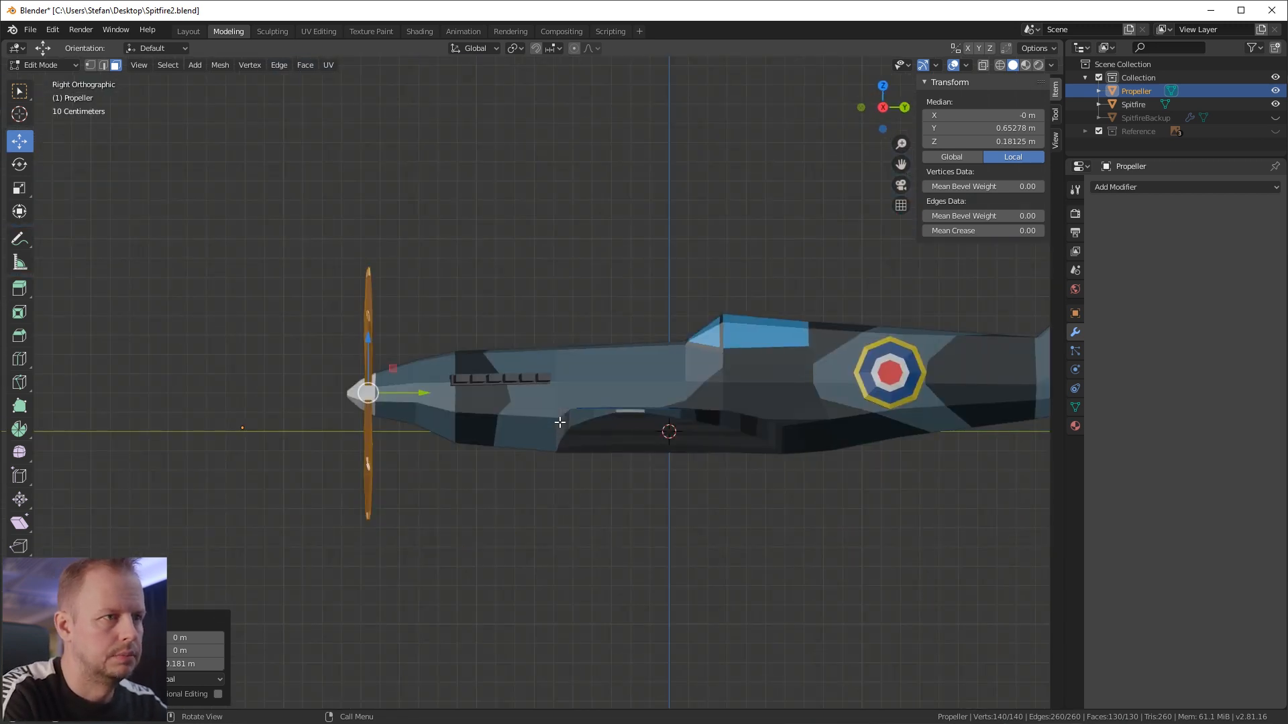
{"action": "key", "text": "KP_1"}
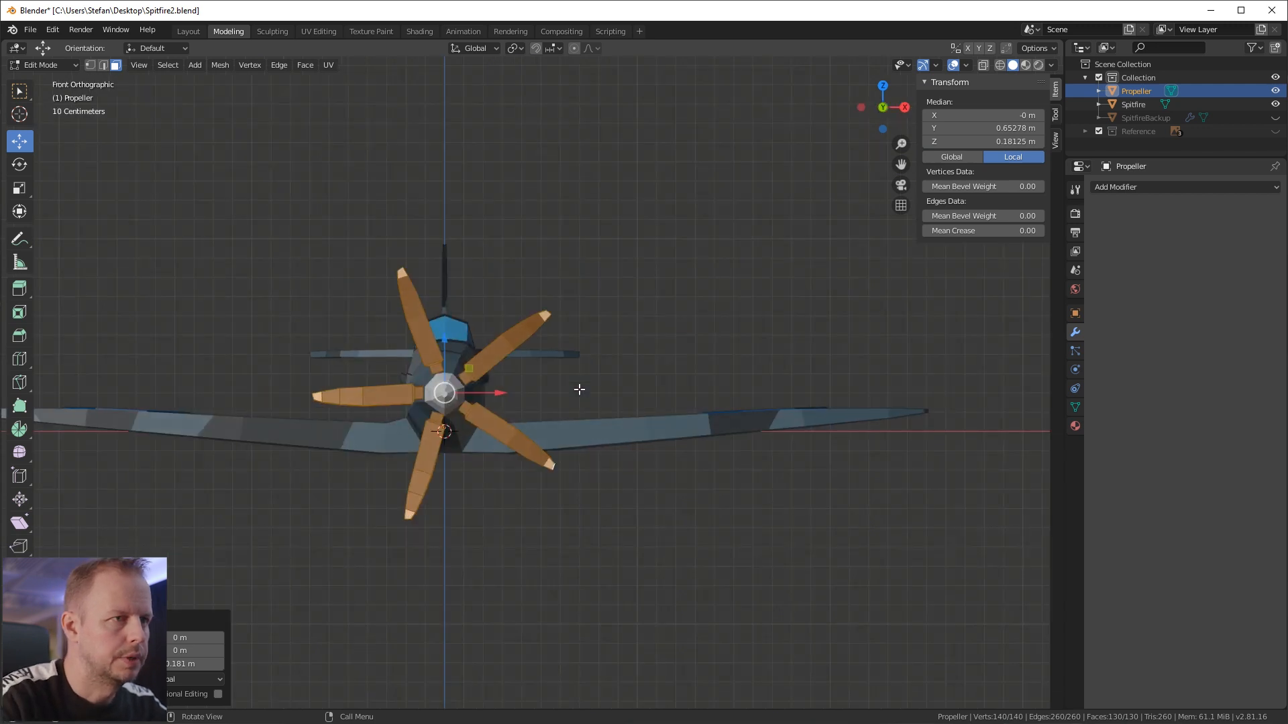
{"action": "scroll", "coordinate": [567, 404], "scroll_direction": "up", "scroll_amount": 5}
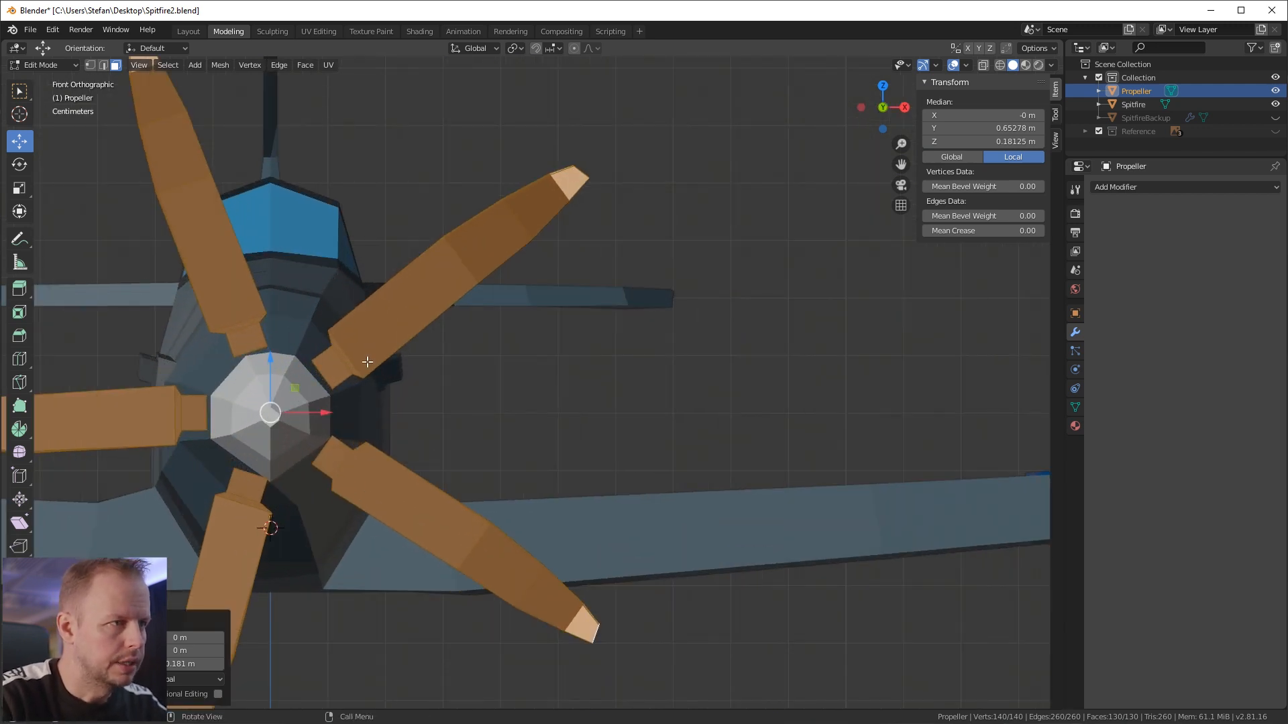
{"action": "left_click_drag", "start_coordinate": [271, 358], "coordinate": [273, 363]}
Step: Select the inner end faces of all five propeller blades and scale them inward so the blades reach the spinner
{"action": "middle_click_drag", "start_coordinate": [340, 384], "coordinate": [452, 383]}
{"action": "key", "text": "alt+a"}
{"action": "left_click", "coordinate": [540, 451]}
{"action": "middle_click_drag", "start_coordinate": [540, 451], "coordinate": [529, 296]}
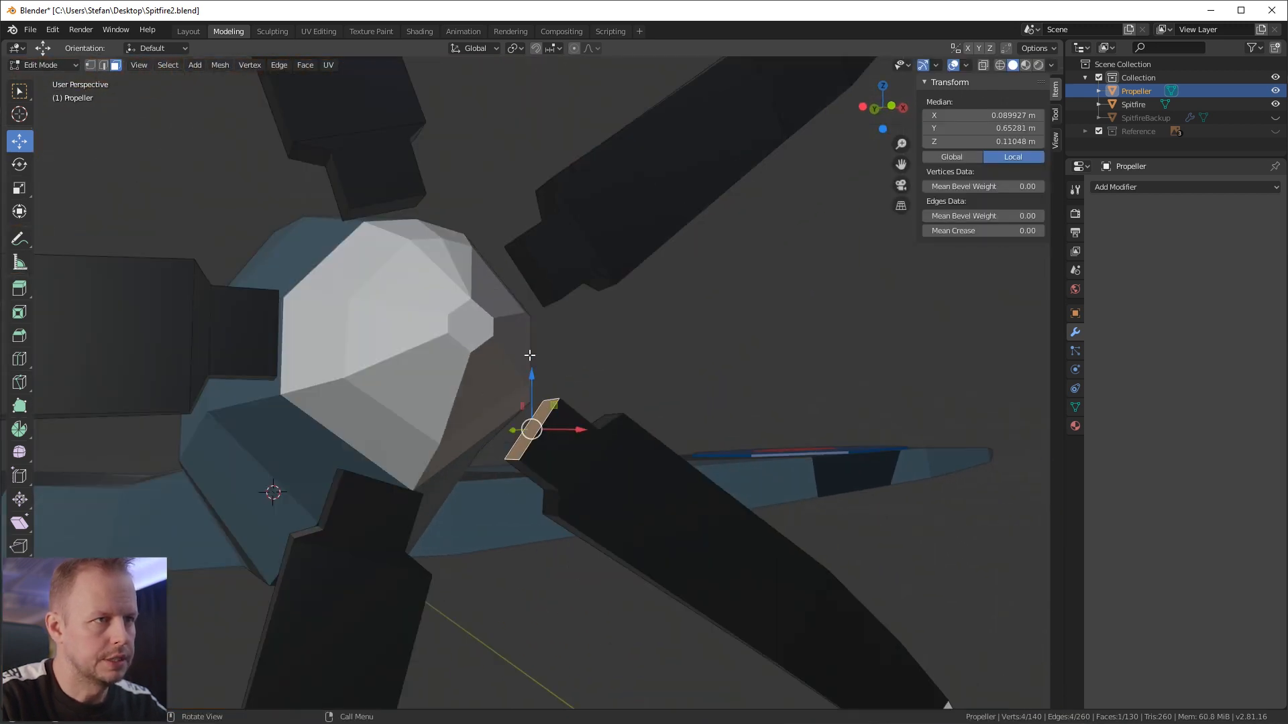
{"action": "left_click", "coordinate": [528, 277], "text": "shift"}
{"action": "left_click", "coordinate": [384, 210], "text": "shift"}
{"action": "middle_click_drag", "start_coordinate": [306, 300], "coordinate": [300, 321]}
{"action": "left_click", "coordinate": [179, 553], "text": "shift"}
{"action": "left_click", "coordinate": [81, 436], "text": "shift"}
{"action": "scroll", "coordinate": [358, 378], "scroll_direction": "down", "scroll_amount": 6}
{"action": "key", "text": "s"}
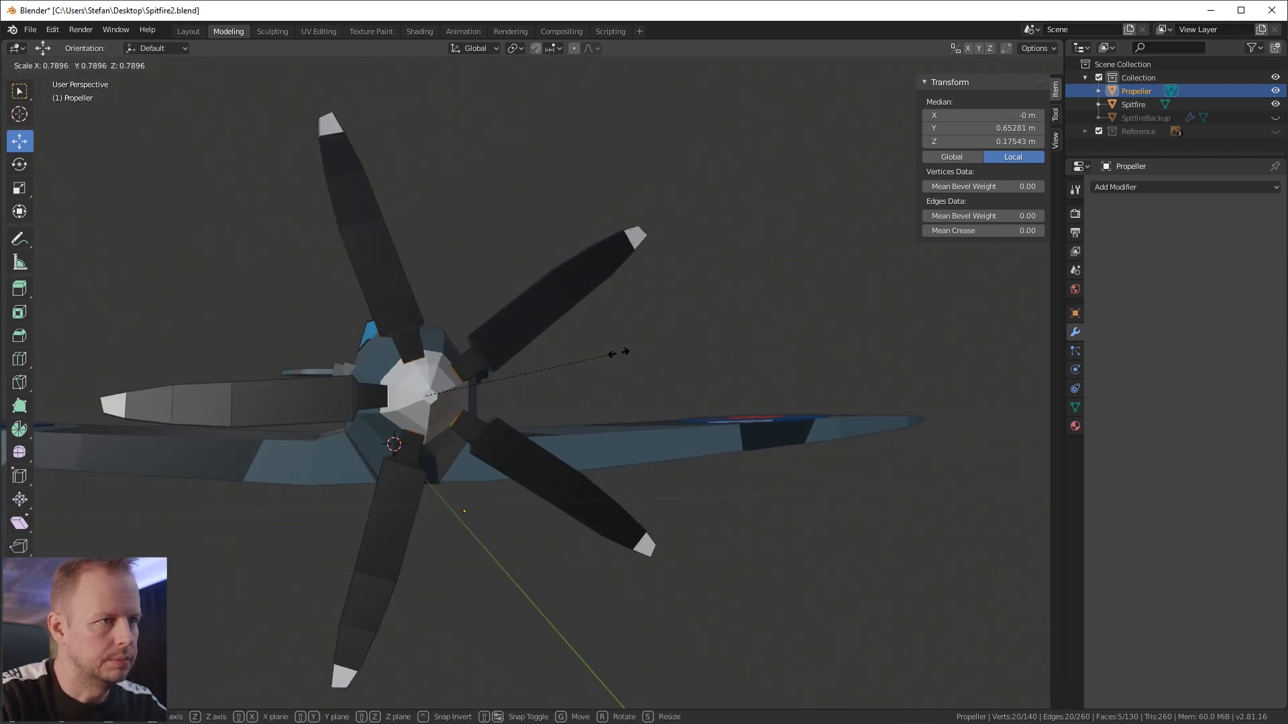
{"action": "left_click", "coordinate": [581, 363]}
Step: Move the propeller's whole mesh about 0.02 m along Y, back towards the fuselage
{"action": "scroll", "coordinate": [590, 370], "scroll_direction": "down", "scroll_amount": 1}
{"action": "middle_click_drag", "start_coordinate": [589, 370], "coordinate": [661, 497]}
{"action": "key", "text": "Tab"}
{"action": "key", "text": "Tab"}
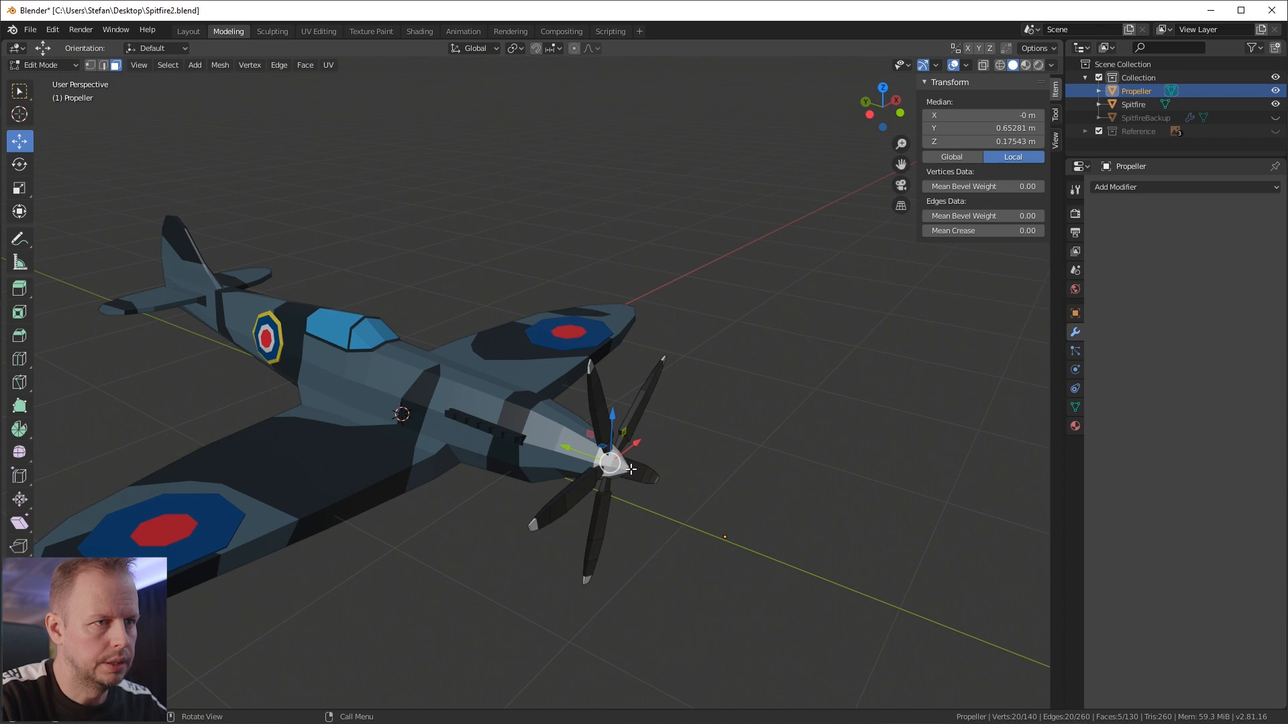
{"action": "key", "text": "a"}
{"action": "key", "text": "g"}
{"action": "key", "text": "y"}
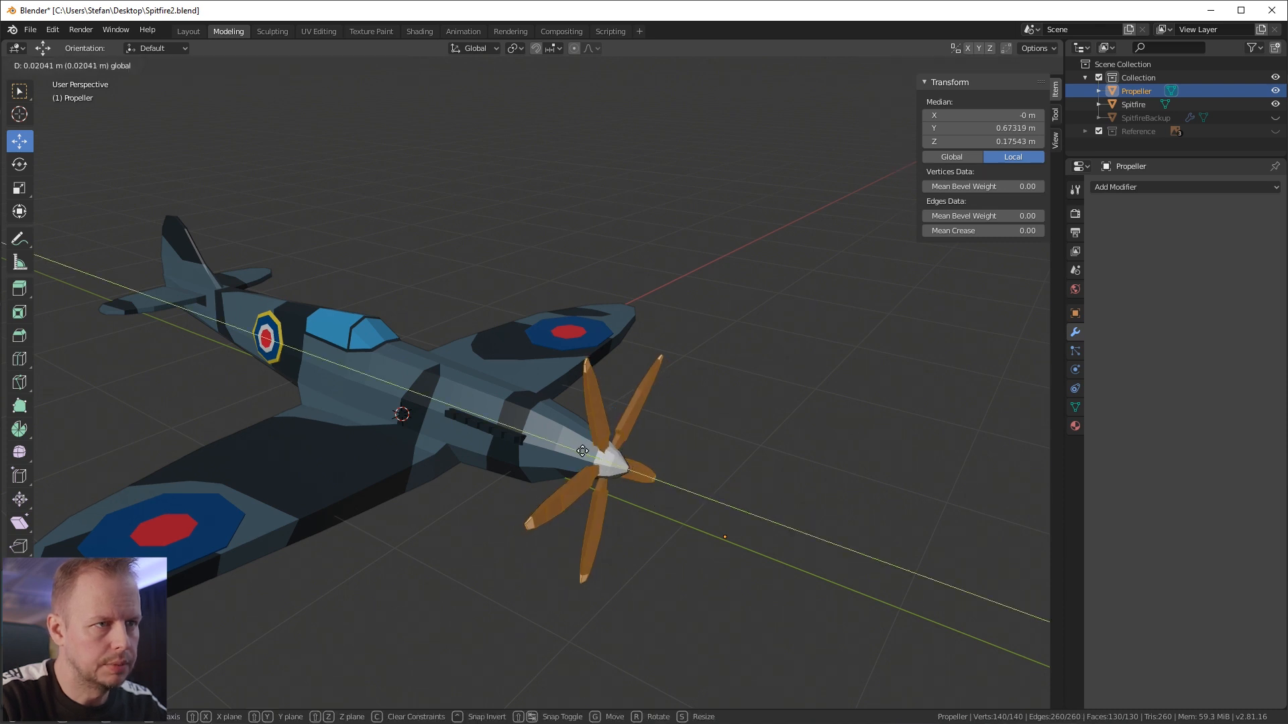
{"action": "left_click", "coordinate": [584, 451]}
{"action": "scroll", "coordinate": [594, 453], "scroll_direction": "down", "scroll_amount": 3}
{"action": "key", "text": "Tab"}
{"action": "middle_click_drag", "start_coordinate": [594, 453], "coordinate": [537, 434]}
{"action": "scroll", "coordinate": [664, 444], "scroll_direction": "up", "scroll_amount": 4}
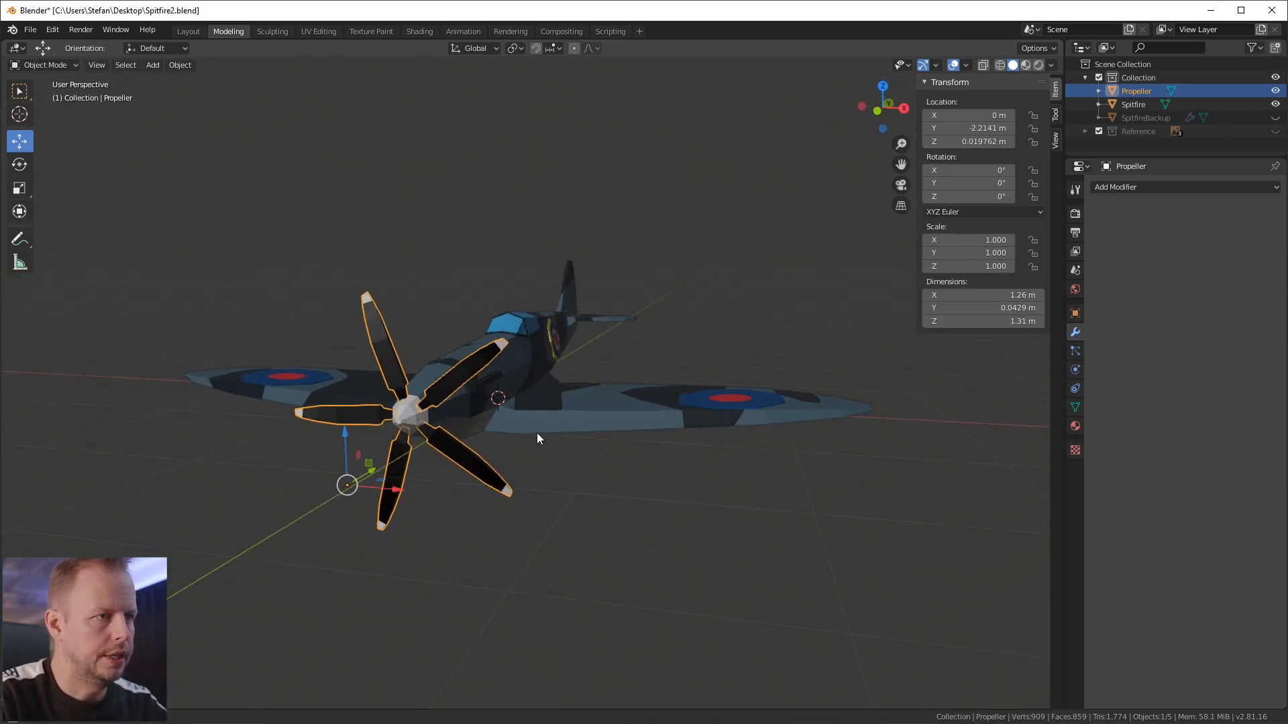
Step: Set the Propeller object's origin to the centre of its geometry
{"action": "key", "text": "Tab"}
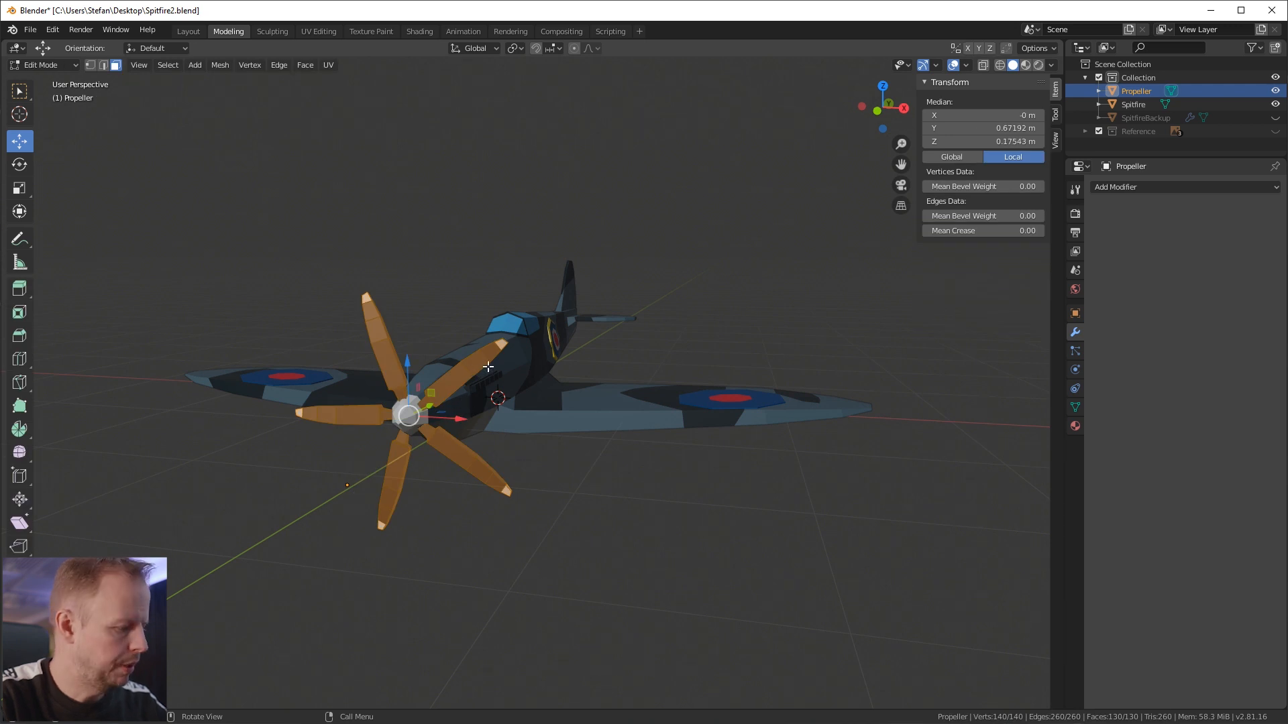
{"action": "key", "text": "Tab"}
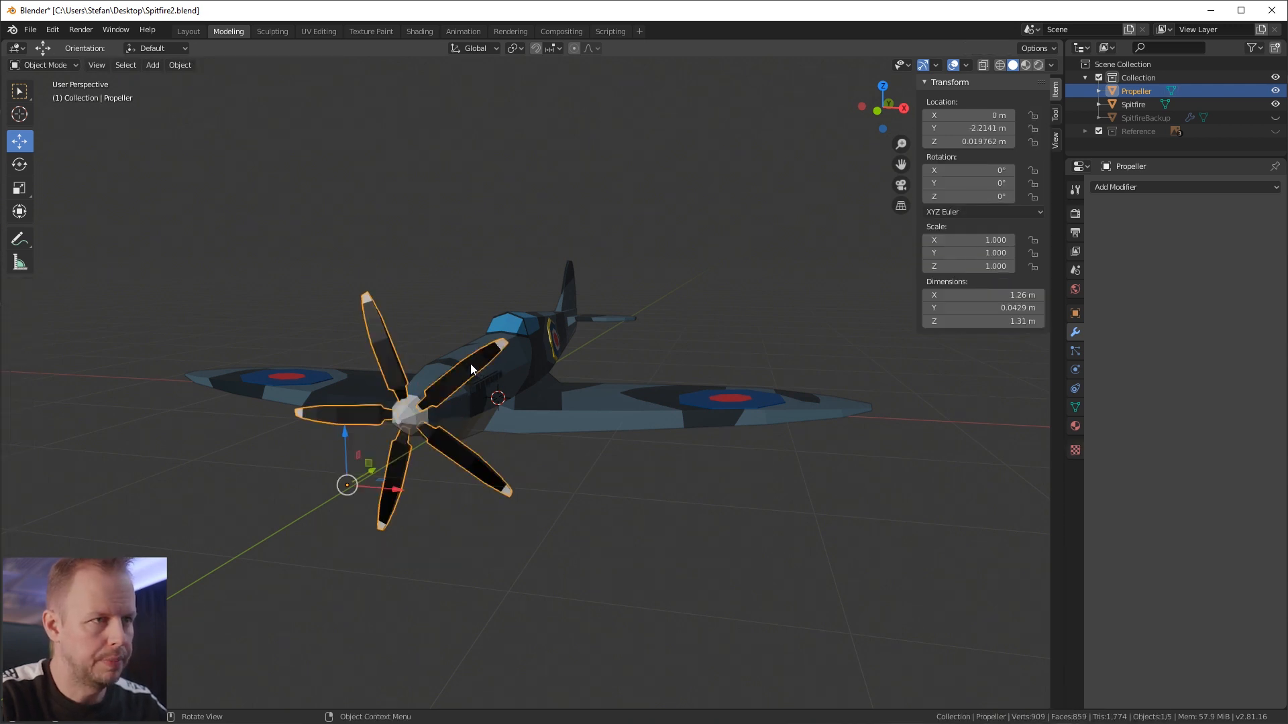
{"action": "middle_click_drag", "start_coordinate": [469, 367], "coordinate": [497, 368]}
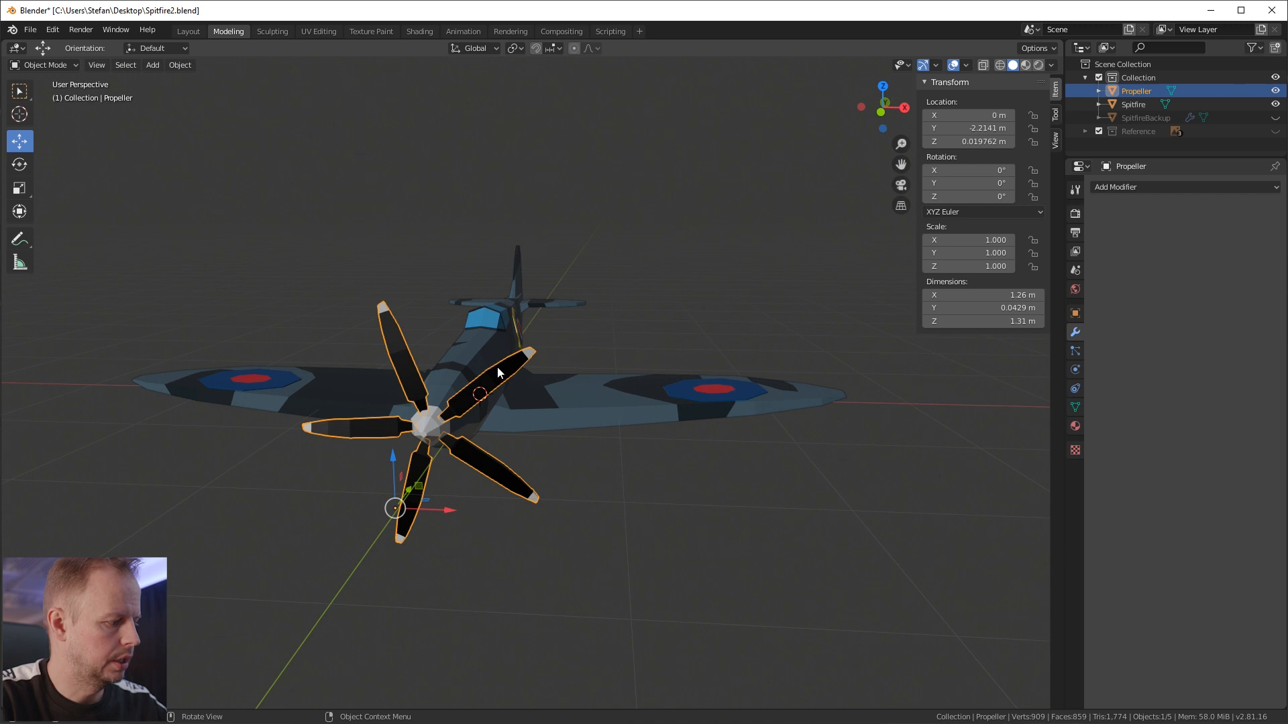
{"action": "key", "text": "F3"}
{"action": "type", "text": "Set Origin"}
{"action": "left_click", "coordinate": [532, 390]}
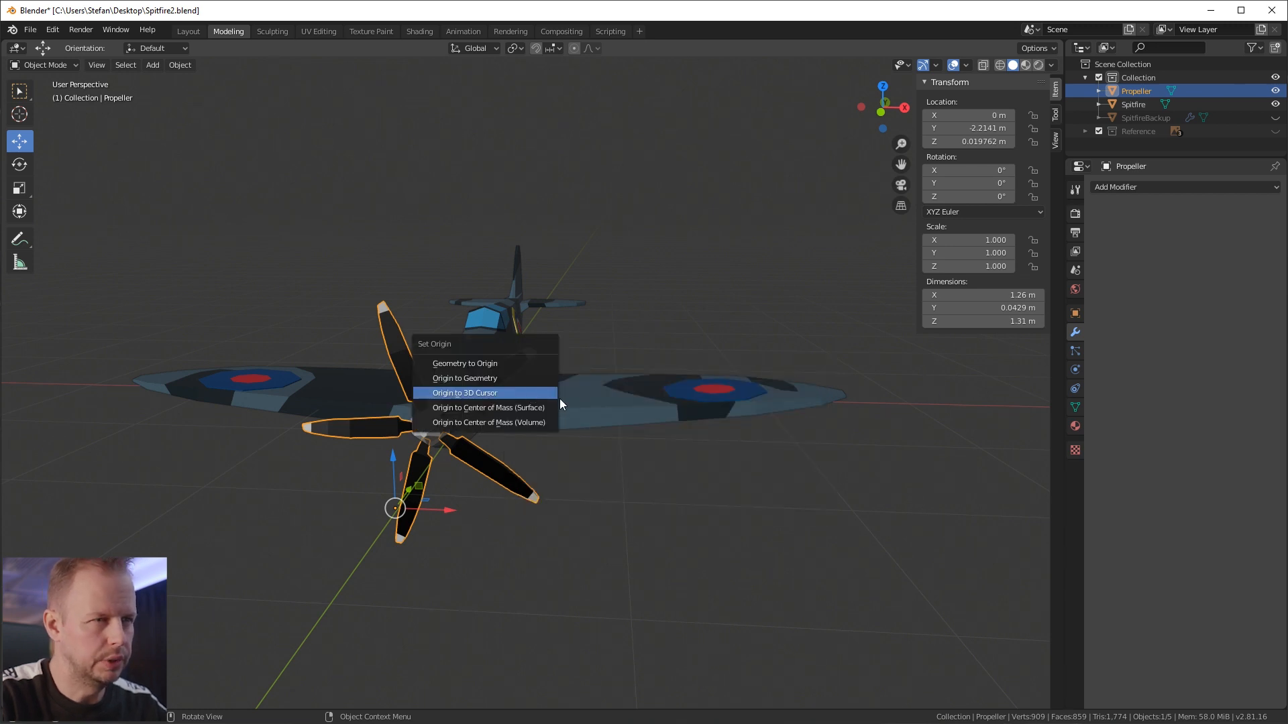
{"action": "left_click", "coordinate": [530, 416]}
Step: Try rotating the propeller mesh about the Y axis in Edit Mode to test its pivot
{"action": "middle_click_drag", "start_coordinate": [534, 427], "coordinate": [540, 401]}
{"action": "key", "text": "Tab"}
{"action": "key", "text": "r"}
{"action": "key", "text": "y"}
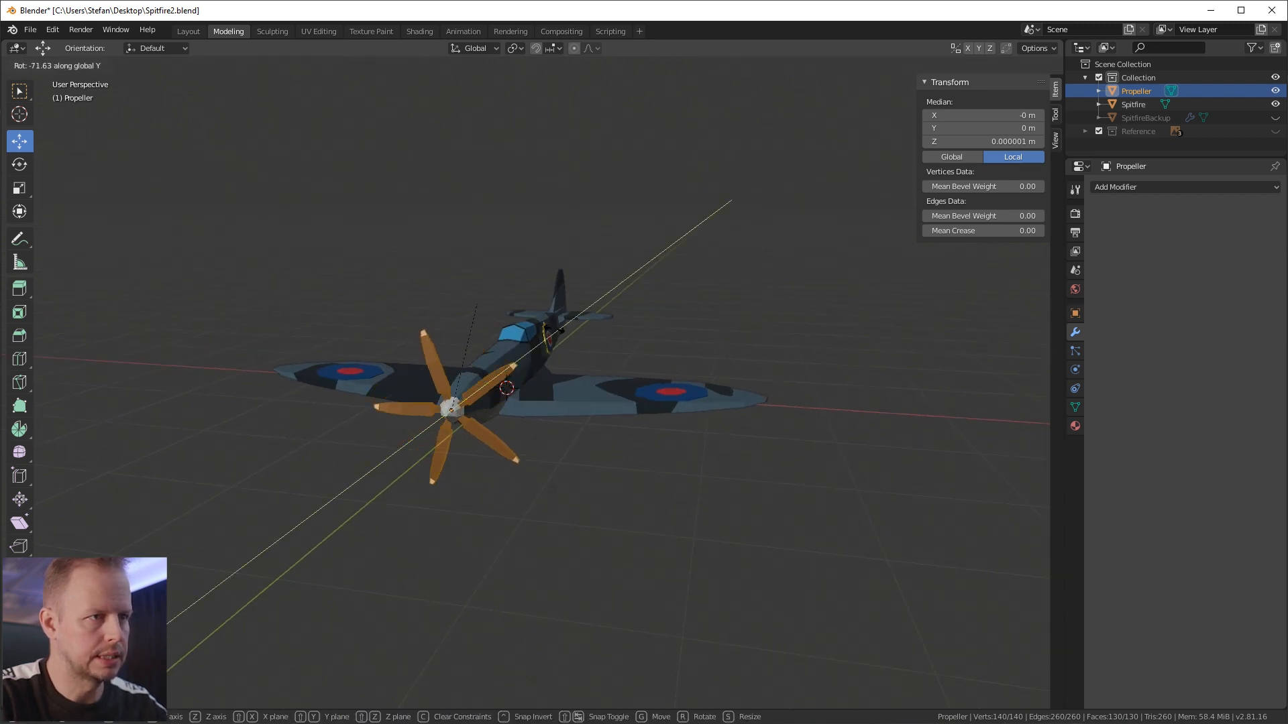
{"action": "left_click", "coordinate": [940, 411]}
{"action": "middle_click_drag", "start_coordinate": [940, 411], "coordinate": [779, 343]}
{"action": "scroll", "coordinate": [779, 343], "scroll_direction": "down", "scroll_amount": 4}
{"action": "key", "text": "Tab"}
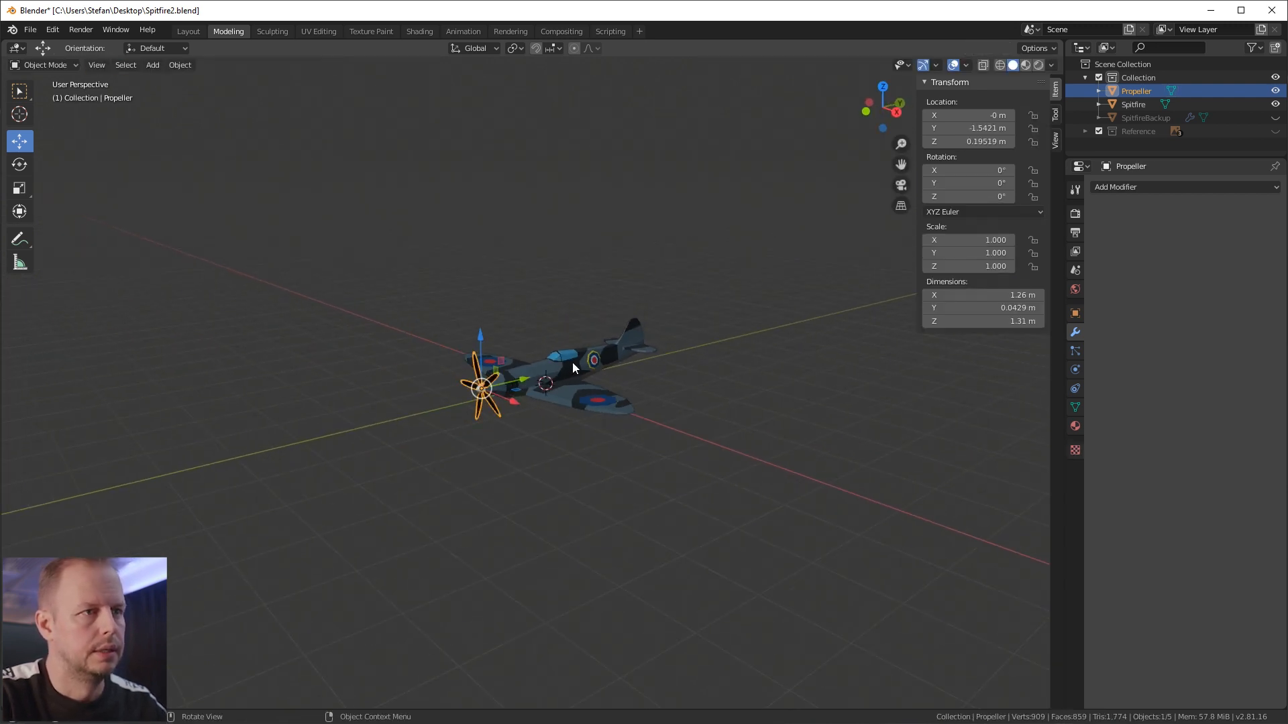
Step: Check the object transforms of the Spitfire and the Propeller, and save the file
{"action": "left_click", "coordinate": [573, 361]}
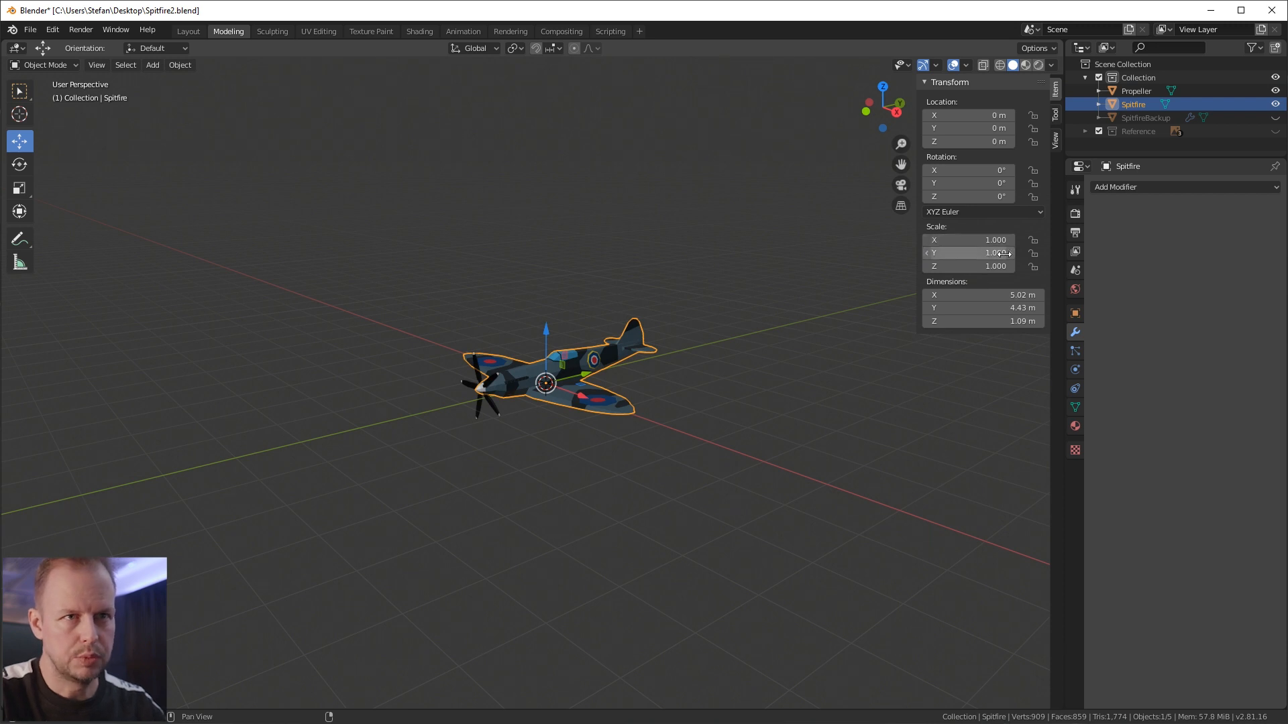
{"action": "left_click", "coordinate": [462, 381]}
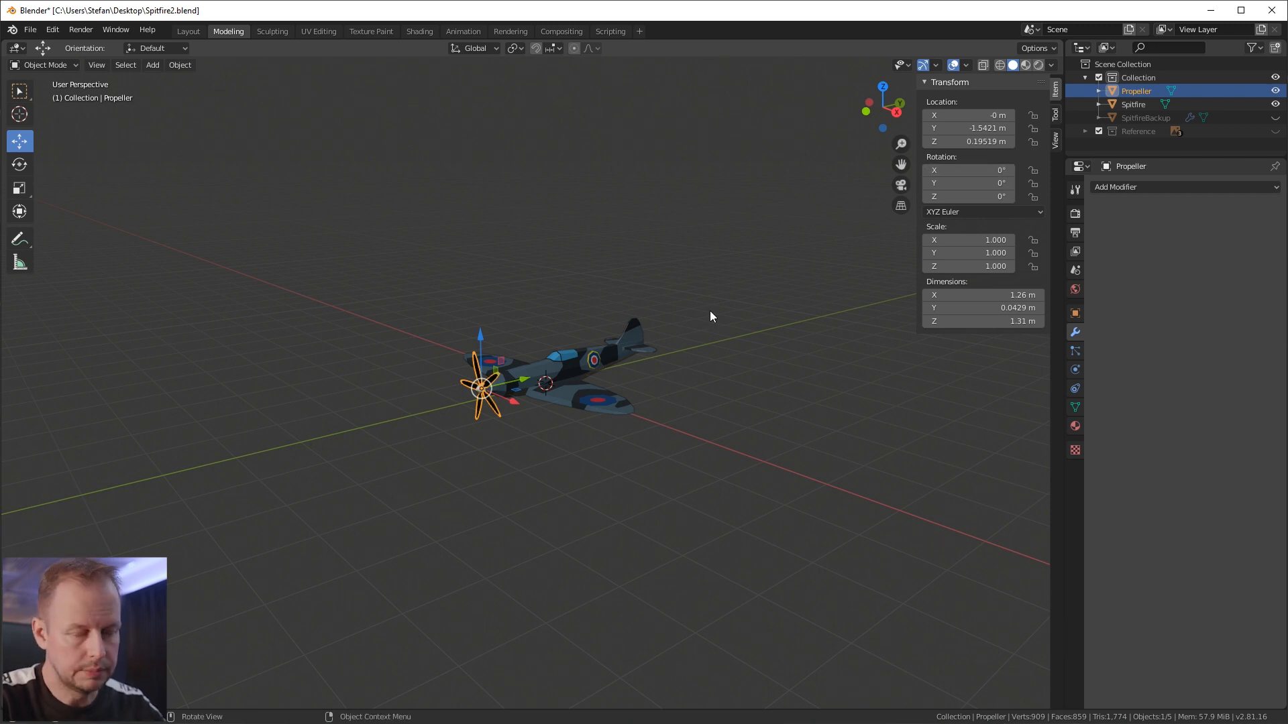
{"action": "key", "text": "ctrl+s"}
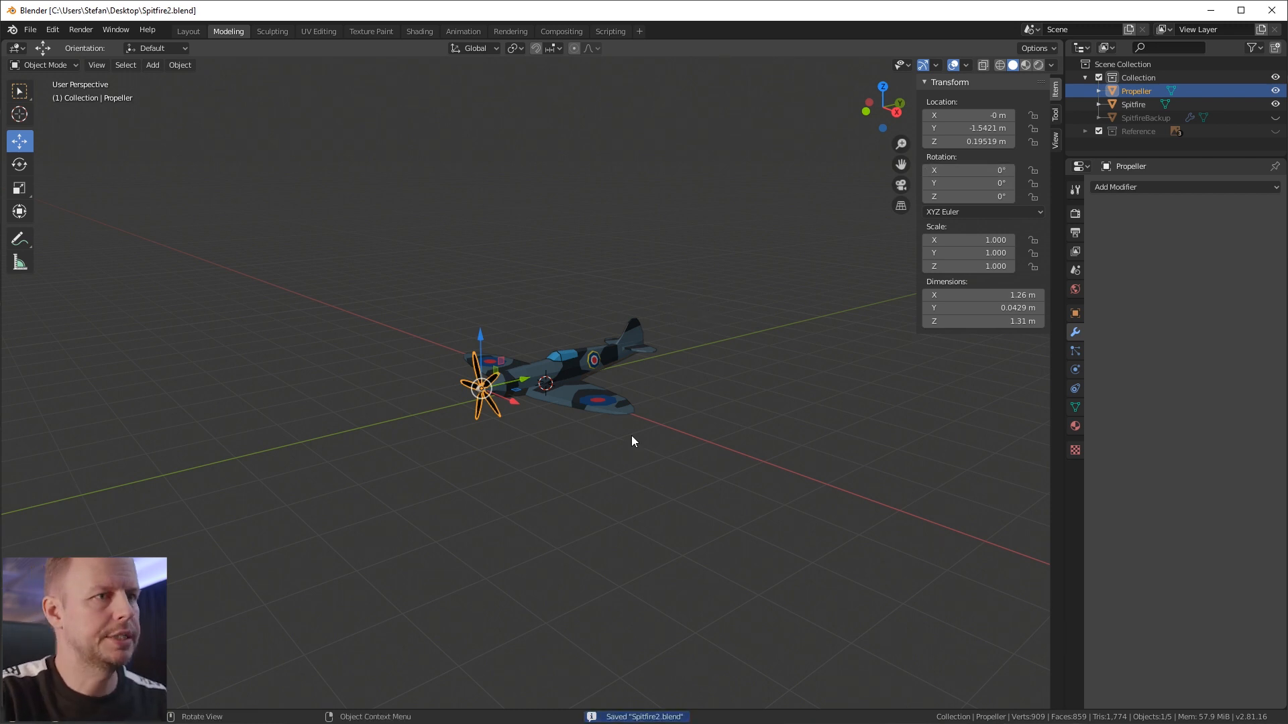
Step: Set up an FBX export of the Spitfire and Propeller as selected objects only, with FBX Units Scale and experimental Apply Transform enabled
{"action": "left_click", "coordinate": [783, 374]}
{"action": "scroll", "coordinate": [573, 392], "scroll_direction": "up", "scroll_amount": 2}
{"action": "left_click", "coordinate": [575, 372]}
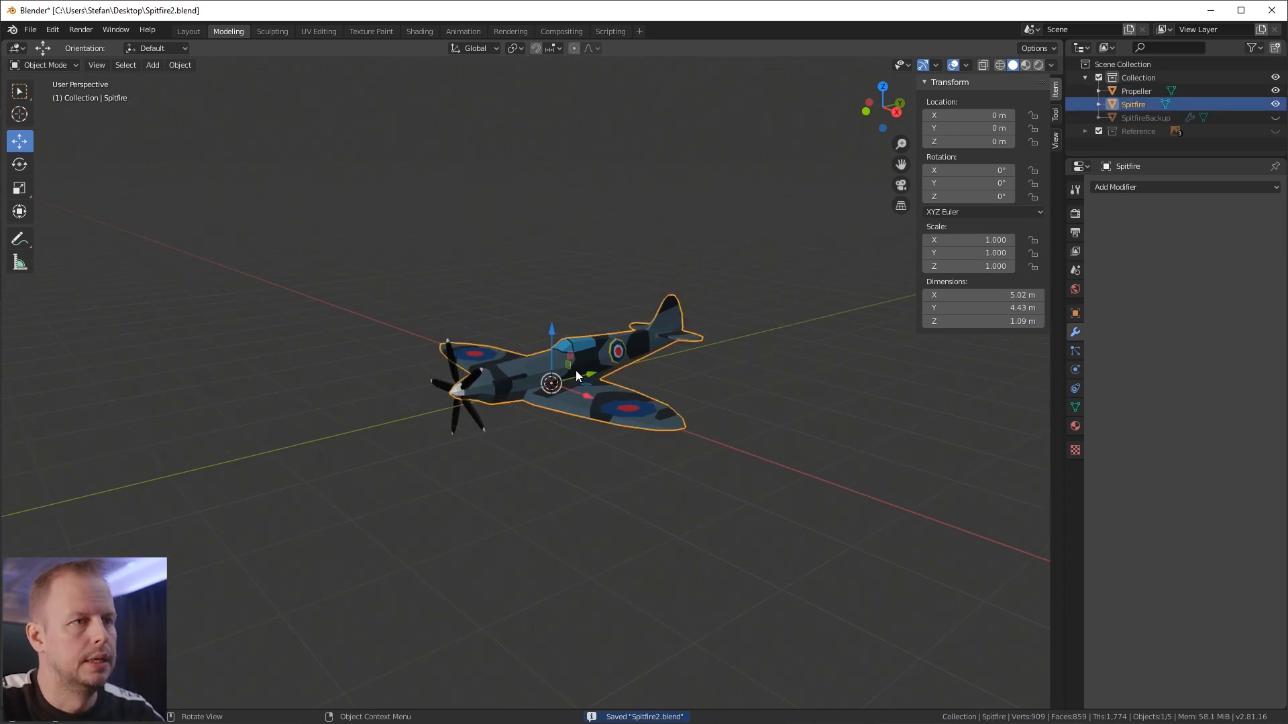
{"action": "left_click", "coordinate": [441, 384], "text": "shift"}
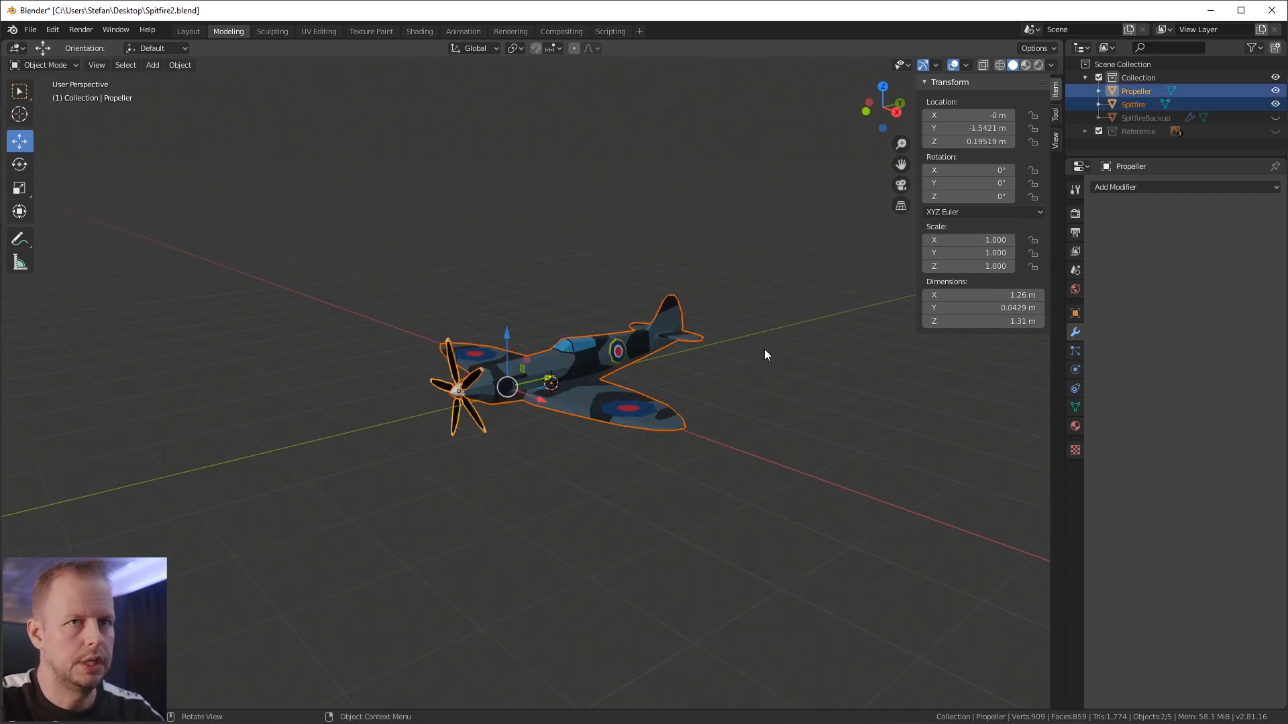
{"action": "left_click", "coordinate": [30, 29]}
{"action": "mouse_move", "coordinate": [95, 224]}
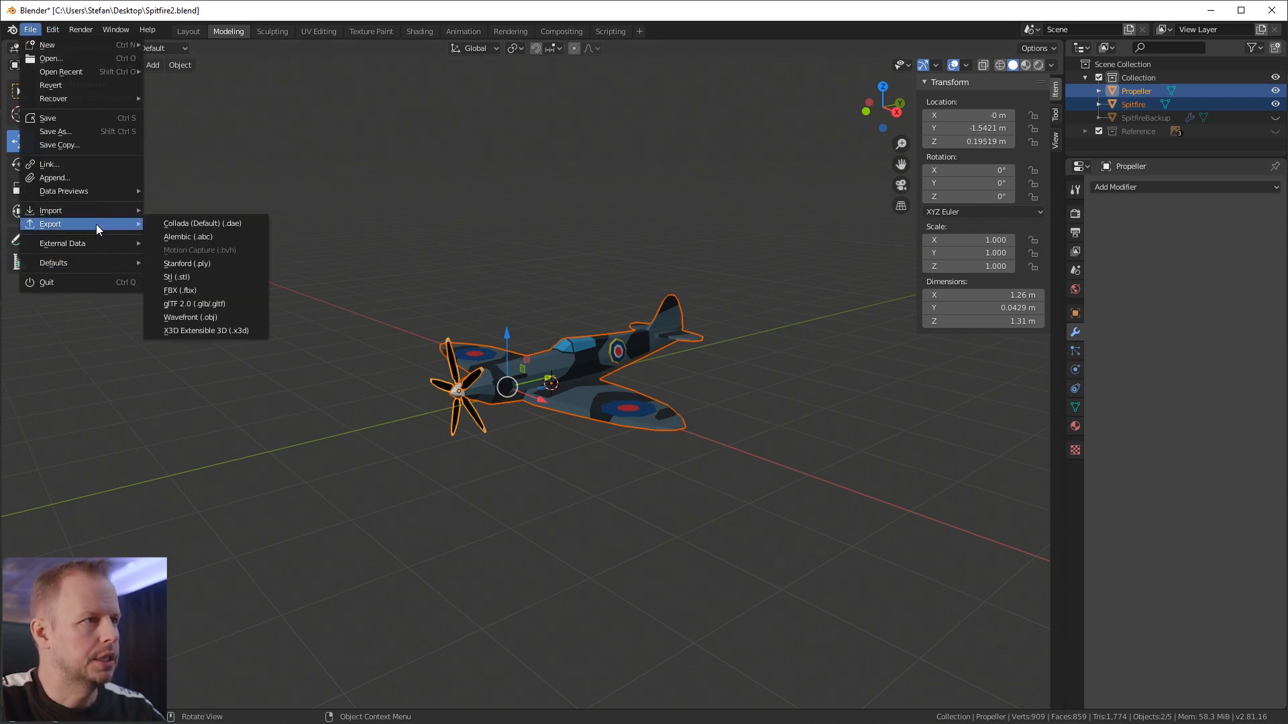
{"action": "left_click", "coordinate": [207, 290]}
{"action": "left_click", "coordinate": [1033, 245]}
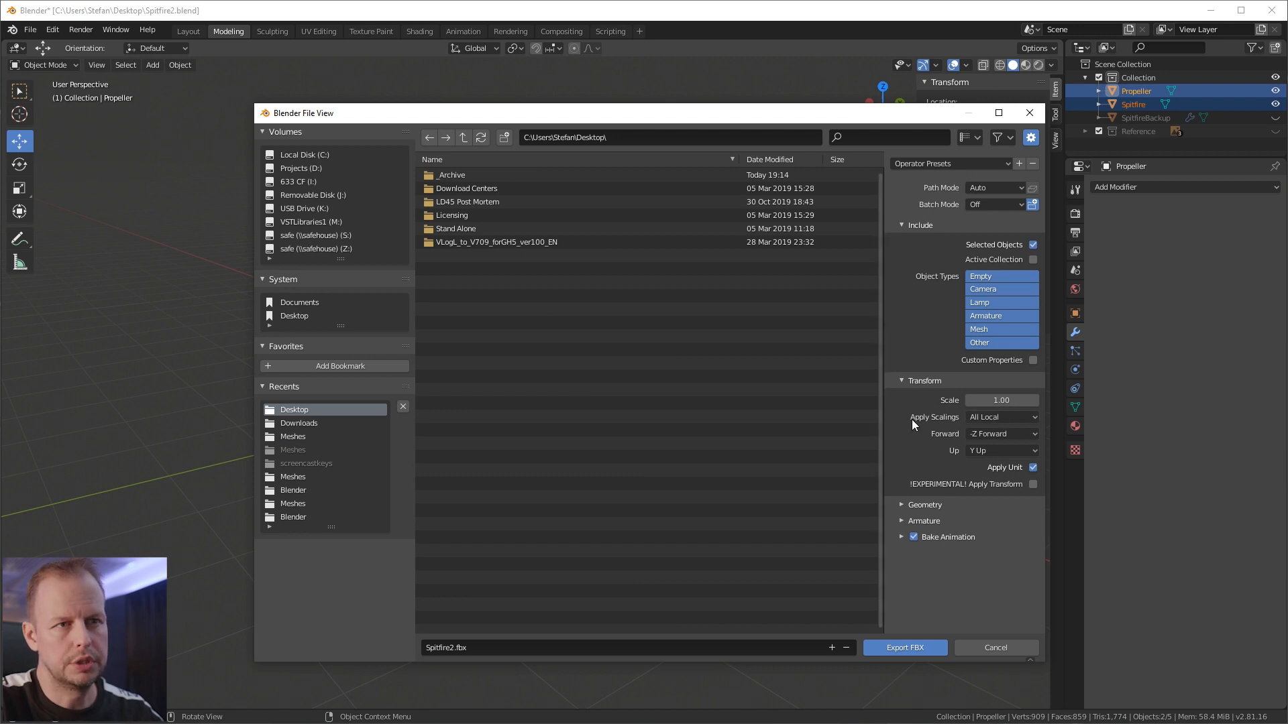
{"action": "left_click", "coordinate": [1016, 416]}
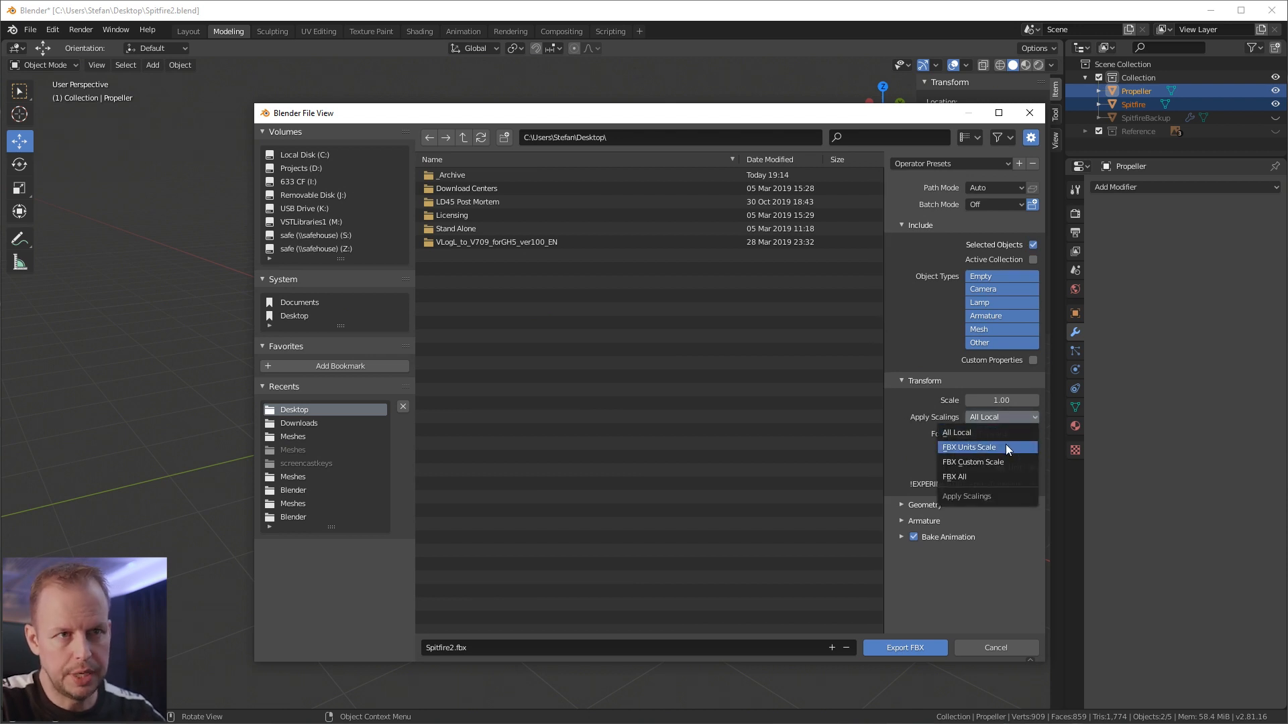
{"action": "left_click", "coordinate": [1005, 445]}
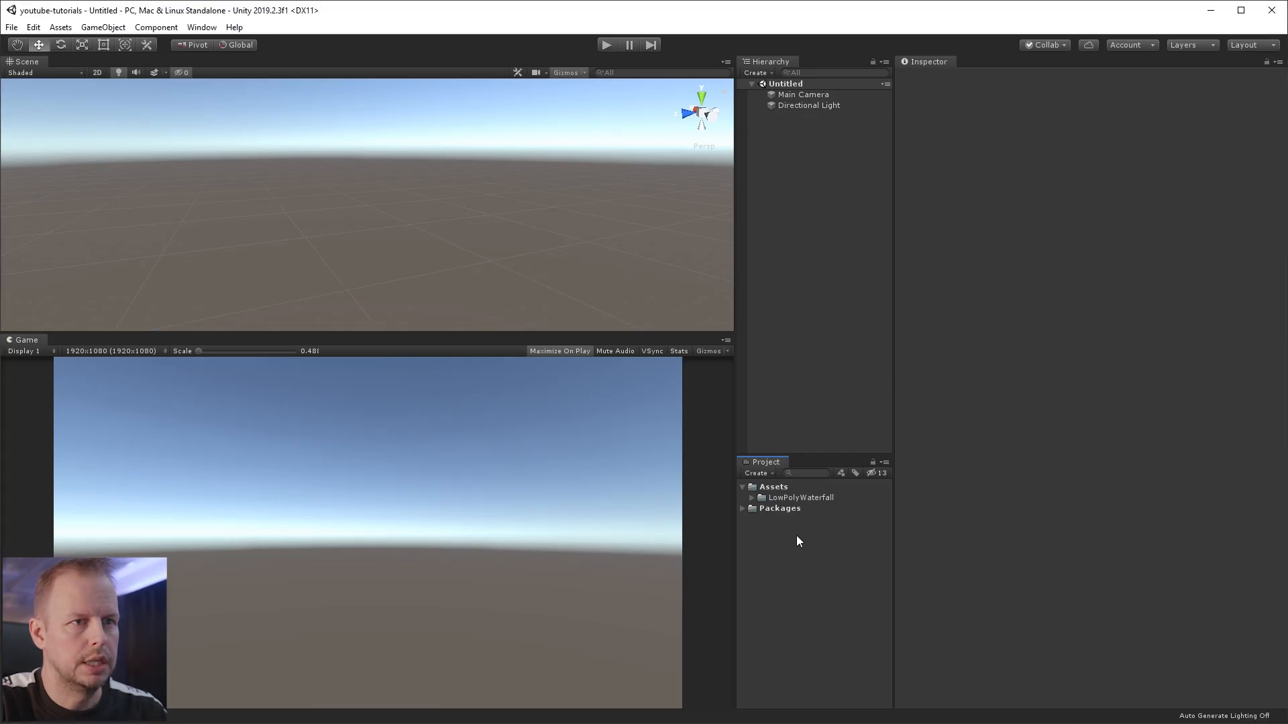
Step: Switch to Unity and create a folder named Spitfire inside the project's Assets folder
{"action": "right_click", "coordinate": [786, 543]}
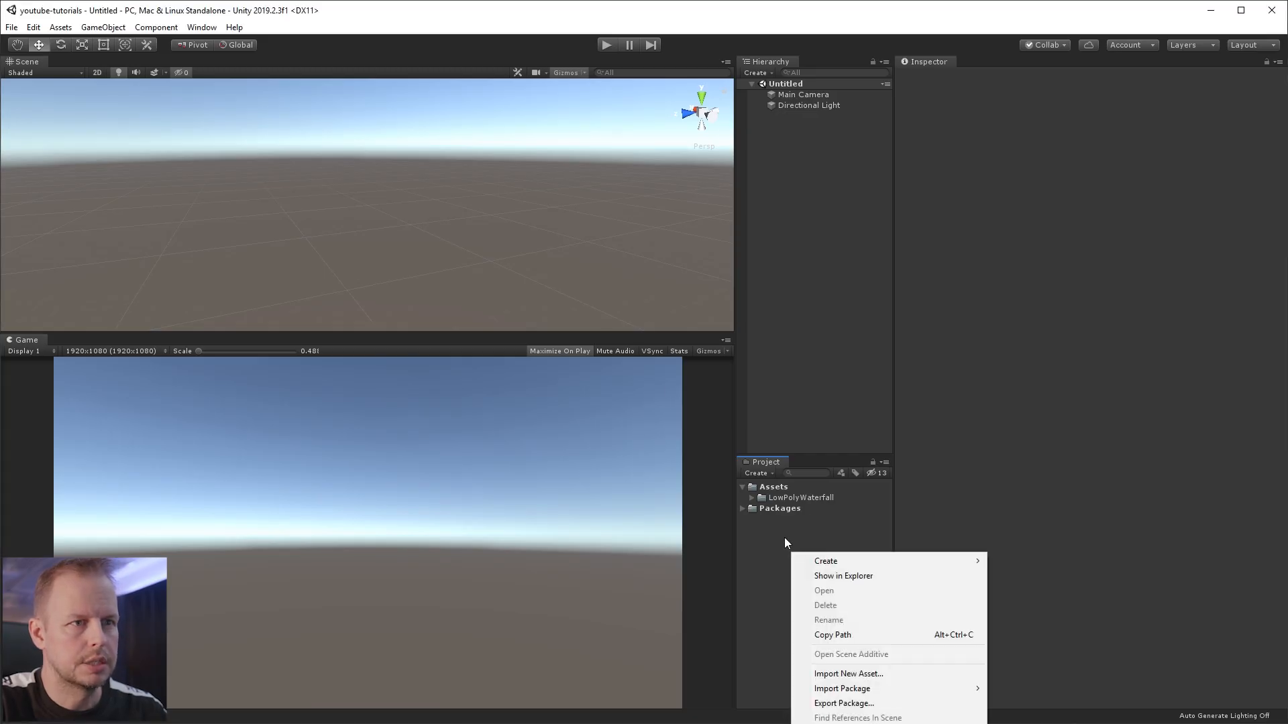
{"action": "left_click", "coordinate": [772, 488]}
{"action": "right_click", "coordinate": [777, 489]}
{"action": "mouse_move", "coordinate": [823, 494]}
{"action": "left_click", "coordinate": [1014, 379]}
{"action": "type", "text": "Spitfire"}
{"action": "key", "text": "Return"}
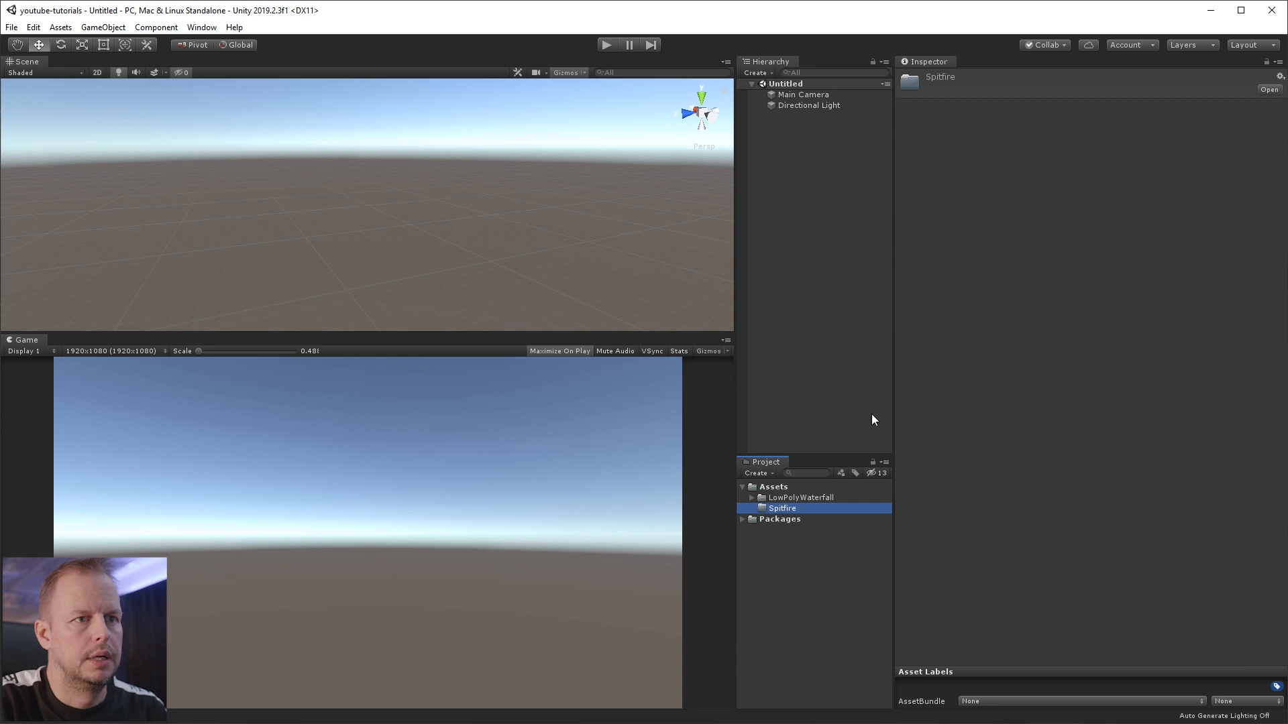
Step: Show the new Spitfire folder in File Explorer, open it and copy its full path
{"action": "right_click", "coordinate": [785, 509]}
{"action": "left_click", "coordinate": [792, 507]}
{"action": "right_click", "coordinate": [785, 508]}
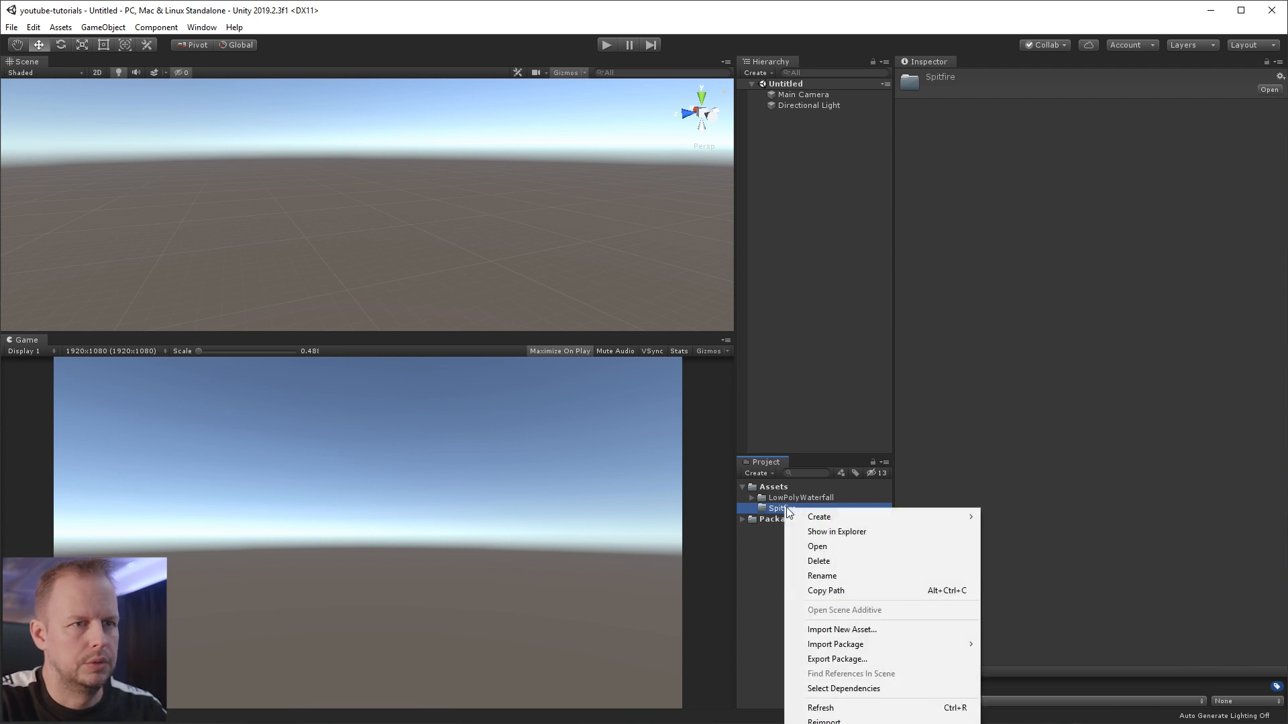
{"action": "left_click", "coordinate": [883, 534]}
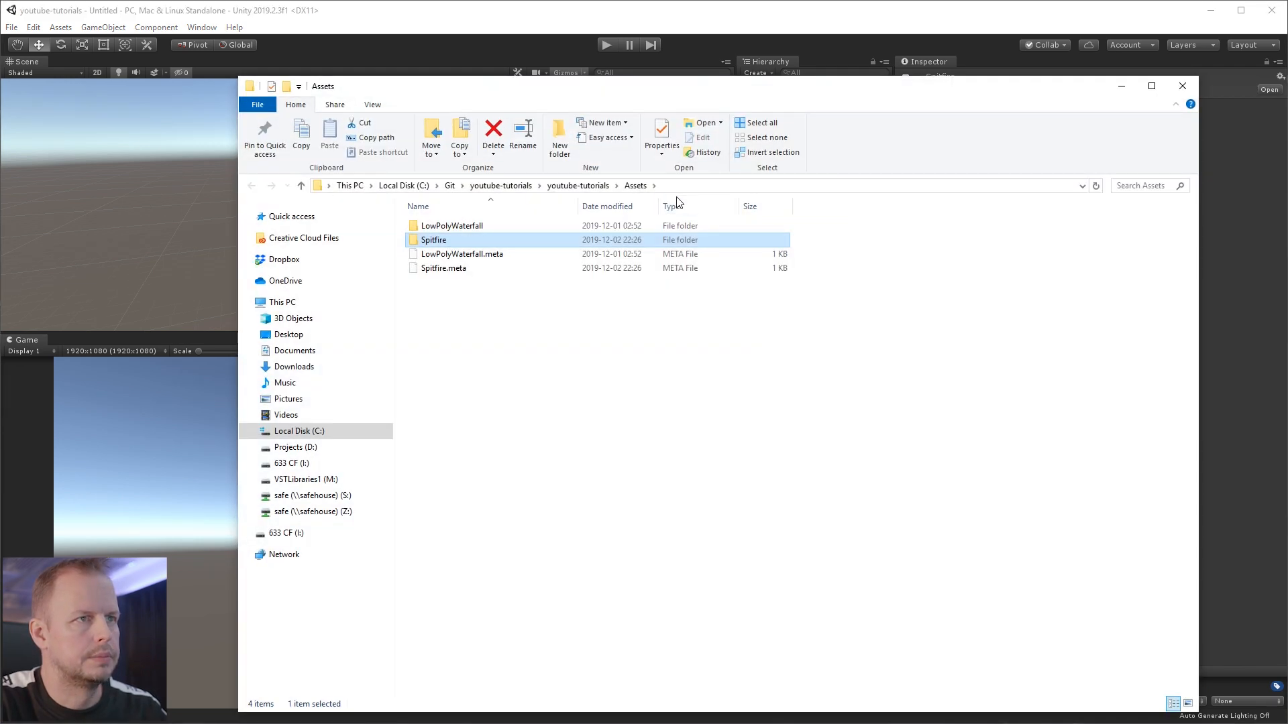
{"action": "left_click", "coordinate": [708, 187]}
{"action": "double_click", "coordinate": [469, 240]}
{"action": "left_click", "coordinate": [746, 185]}
{"action": "key", "text": "ctrl+c"}
Step: Switch back to Blender and export the model as Spitfire.fbx into C:\Git\youtube-tutorials\youtube-tutorials\Assets\Spitfire
{"action": "key", "text": "alt+Tab"}
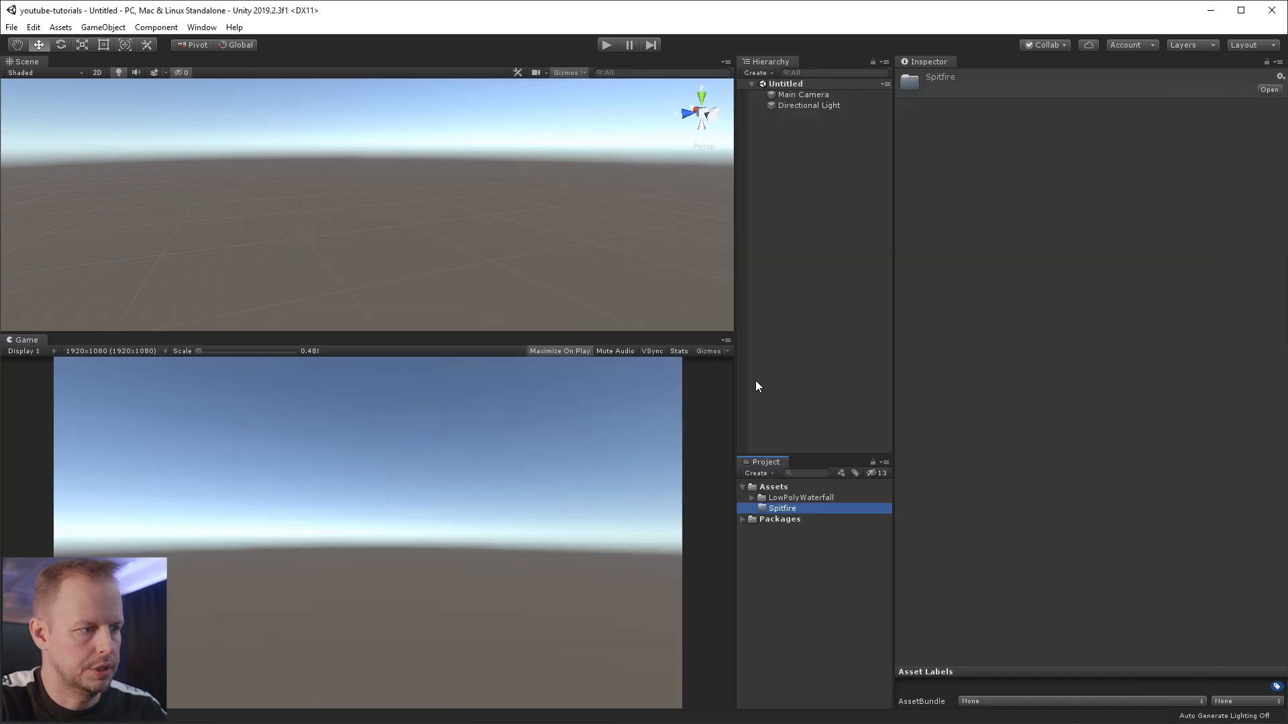
{"action": "key", "text": "alt+Tab"}
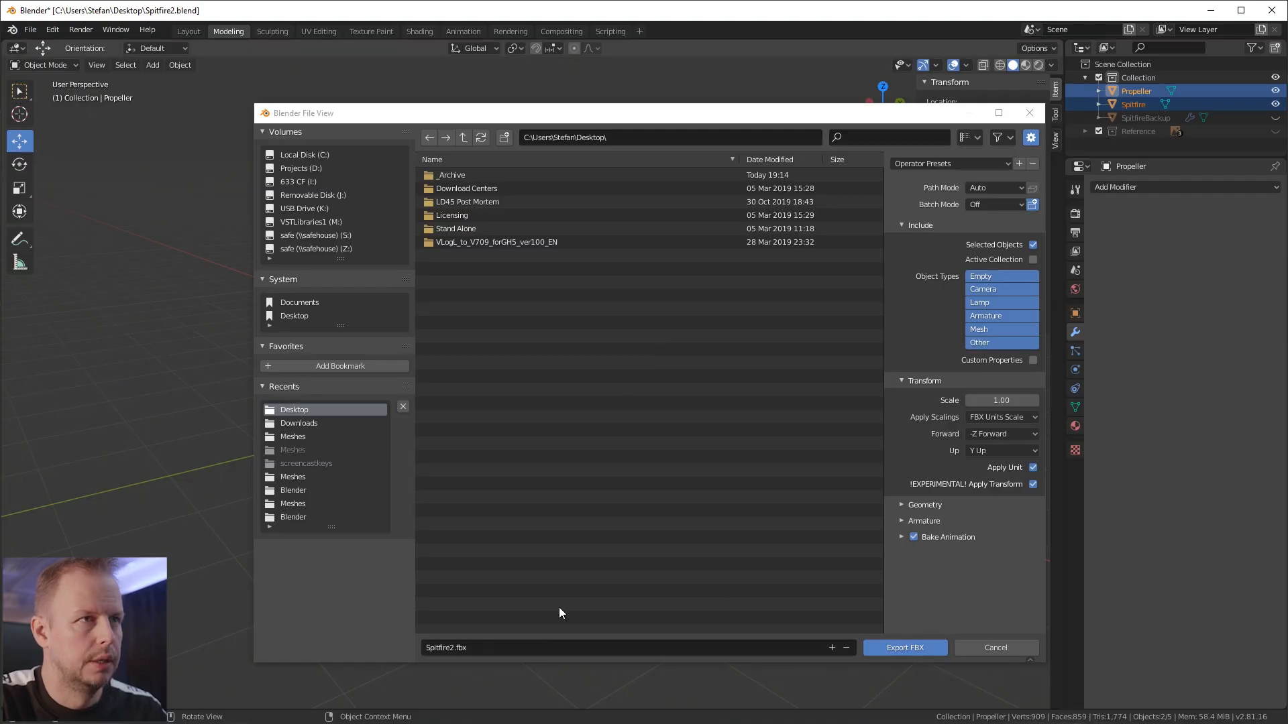
{"action": "left_click", "coordinate": [661, 141]}
{"action": "key", "text": "ctrl+v"}
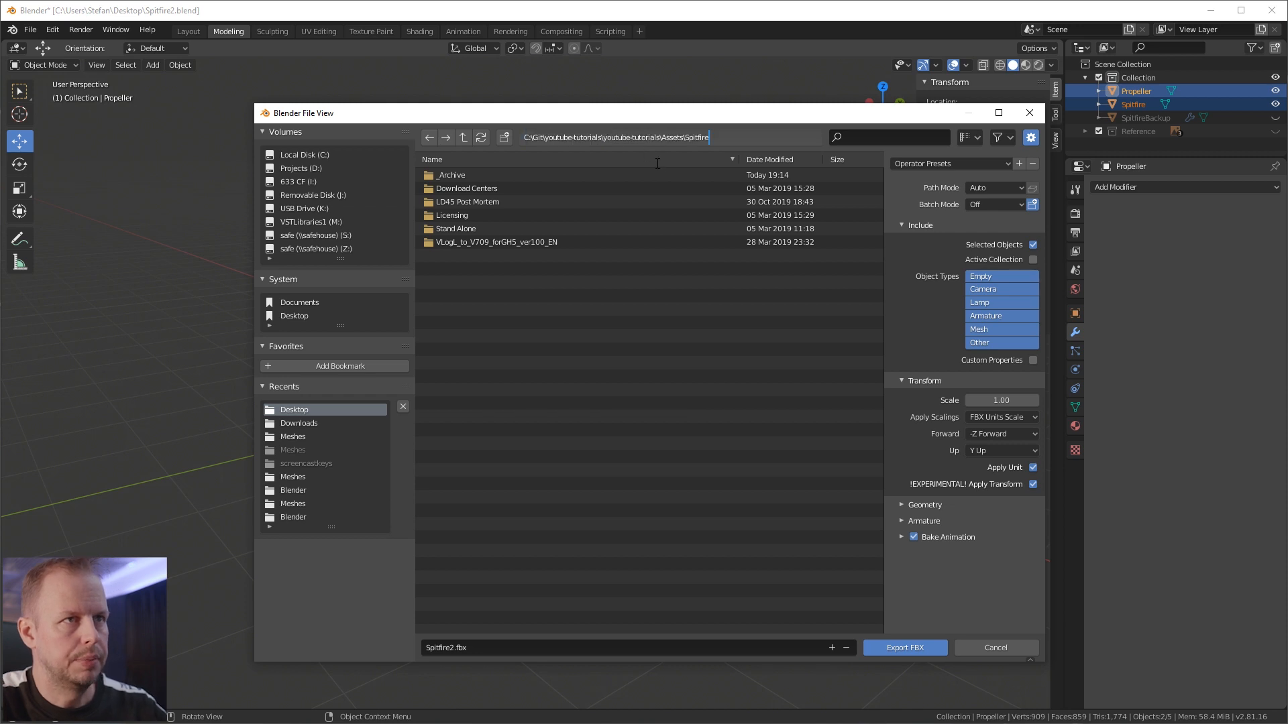
{"action": "key", "text": "Return"}
{"action": "left_click", "coordinate": [451, 648]}
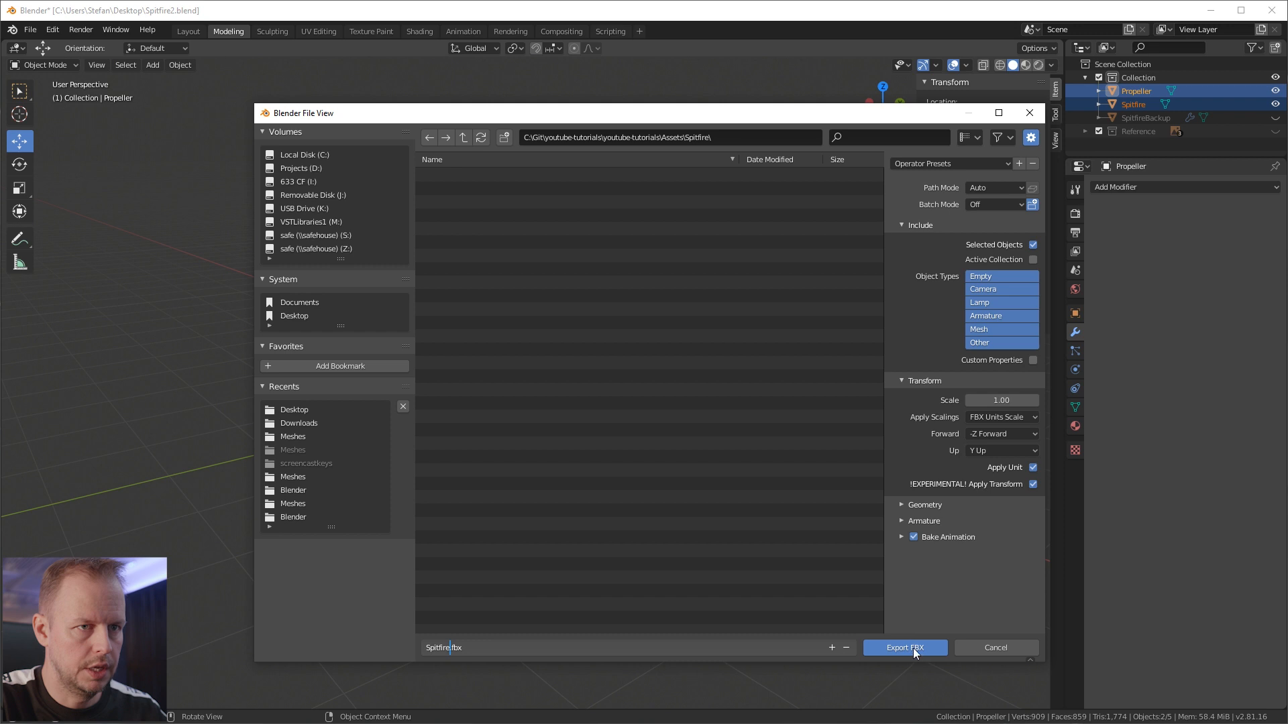
{"action": "left_click", "coordinate": [914, 647]}
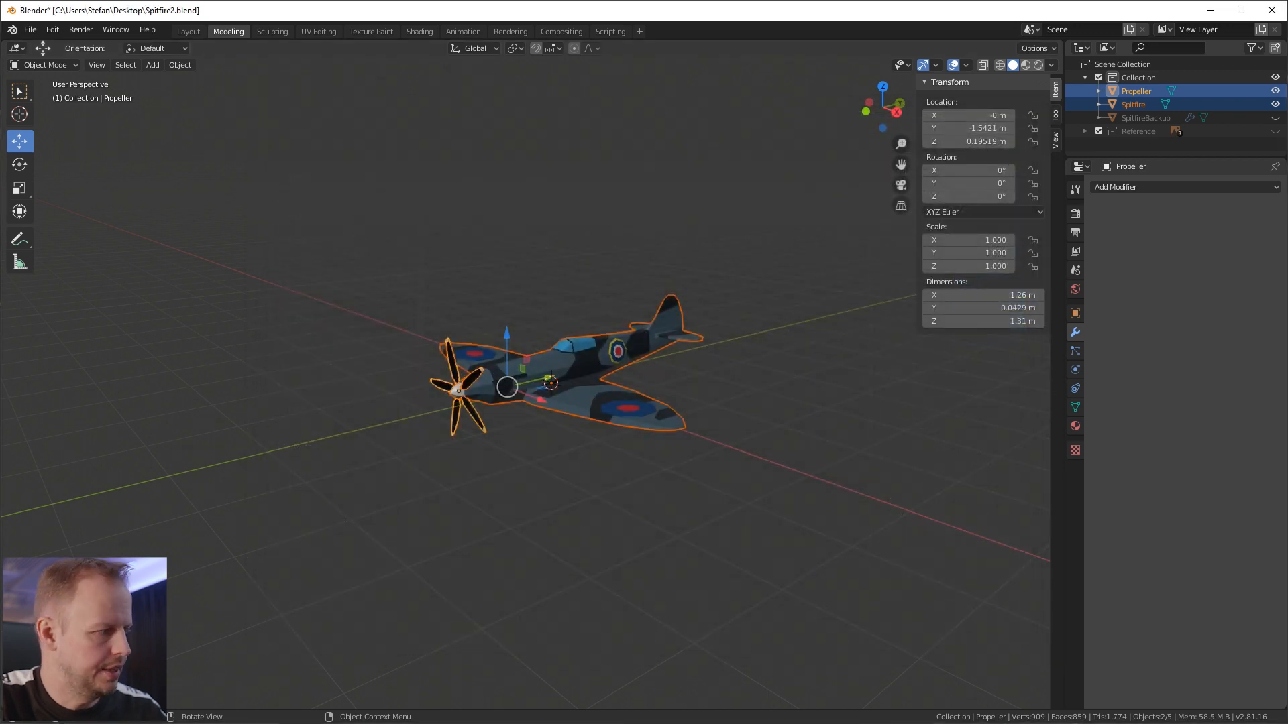
Step: Return to Unity and turn off Import Materials for the Spitfire model in the Spitfire folder, applying the change
{"action": "key", "text": "alt+Tab"}
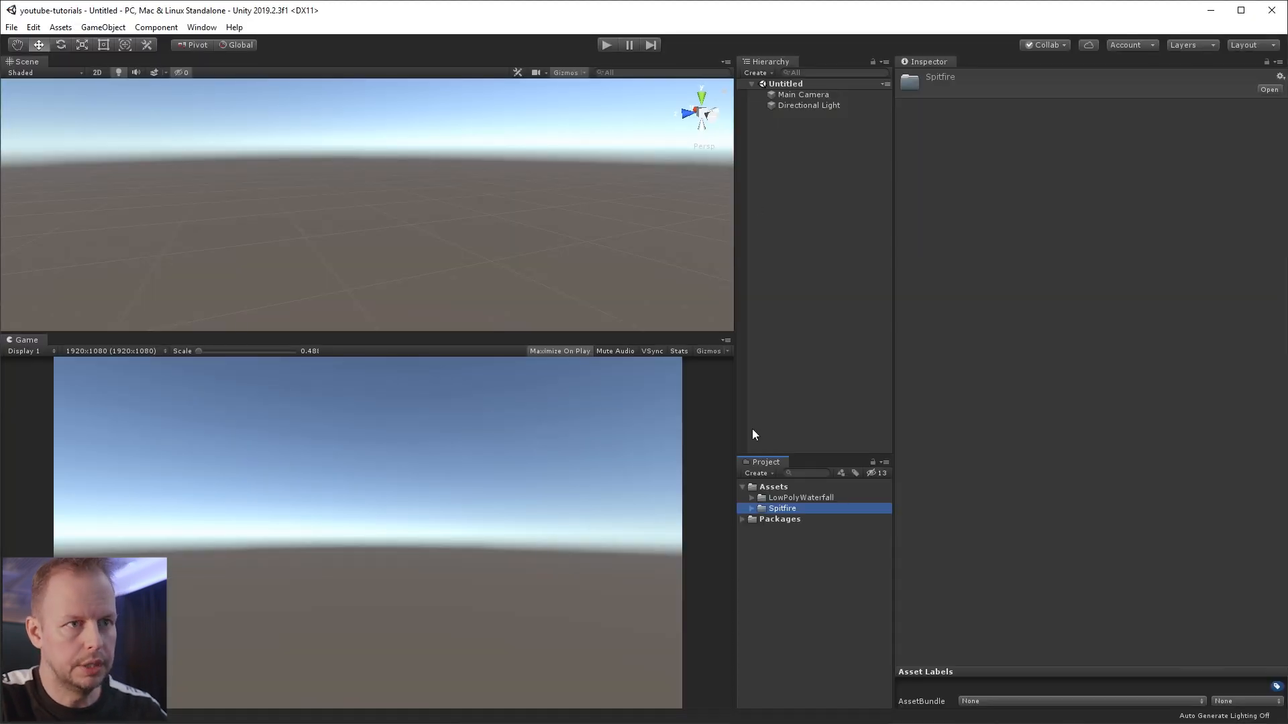
{"action": "left_click", "coordinate": [753, 508]}
{"action": "left_click", "coordinate": [784, 520]}
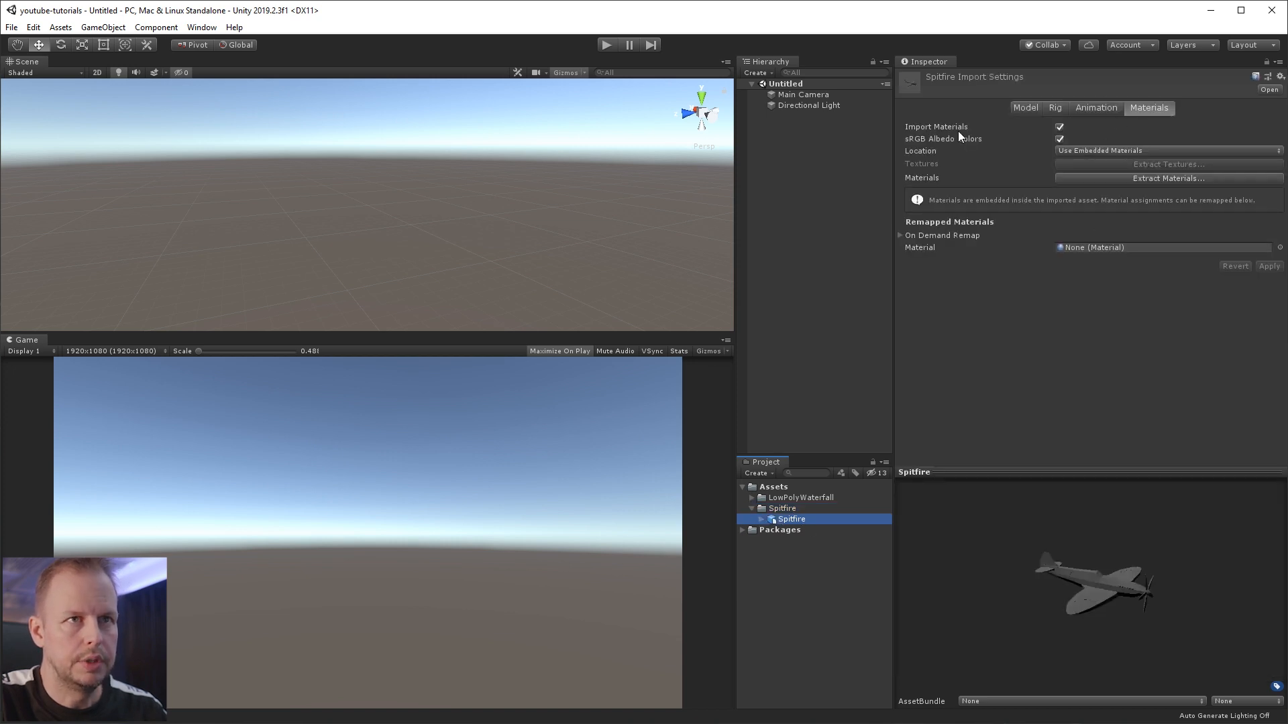
{"action": "left_click", "coordinate": [1060, 128]}
{"action": "left_click", "coordinate": [1270, 175]}
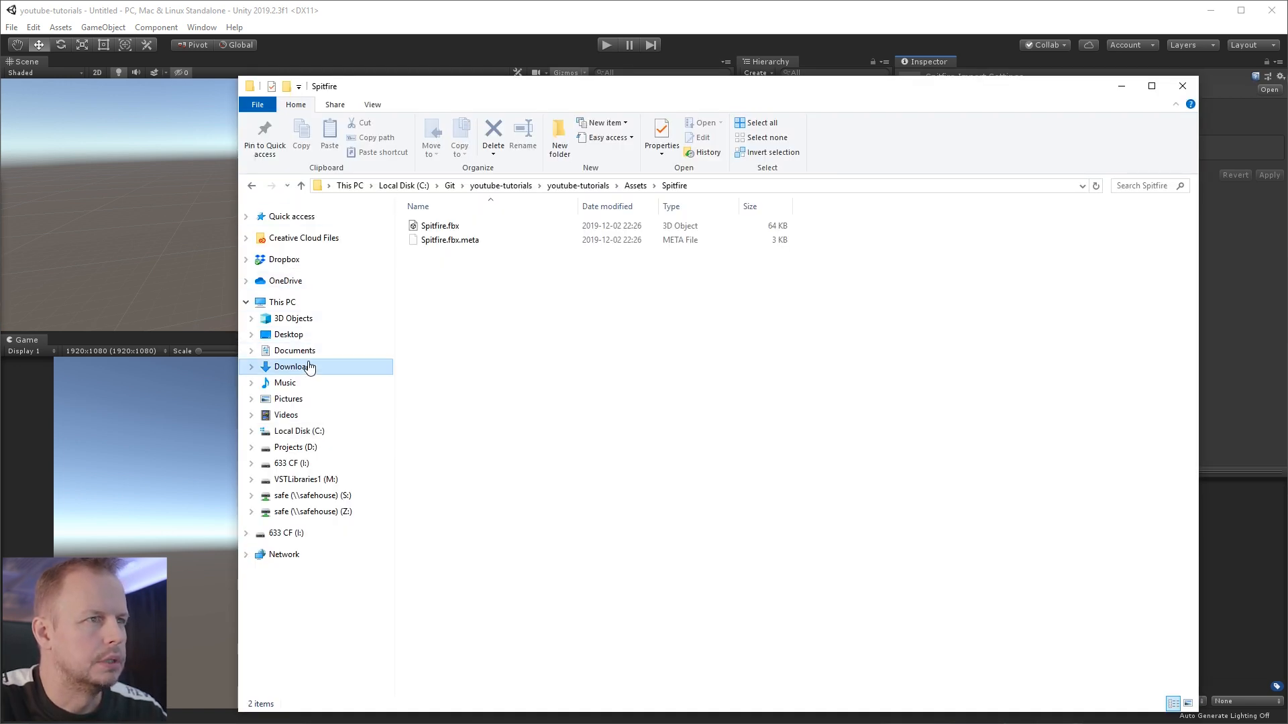
Step: Add the Spitfire file from Downloads to the Spitfire asset folder and place the Spitfire model in the scene
{"action": "left_click", "coordinate": [310, 367]}
{"action": "left_click_drag", "start_coordinate": [494, 288], "coordinate": [838, 191]}
{"action": "left_click_drag", "start_coordinate": [479, 180], "coordinate": [647, 275], "text": "alt"}
Step: Inspect the transforms of the Spitfire and its Propeller child in the scene, and compare them with the objects in Blender
{"action": "left_click", "coordinate": [778, 118]}
{"action": "left_click", "coordinate": [761, 116]}
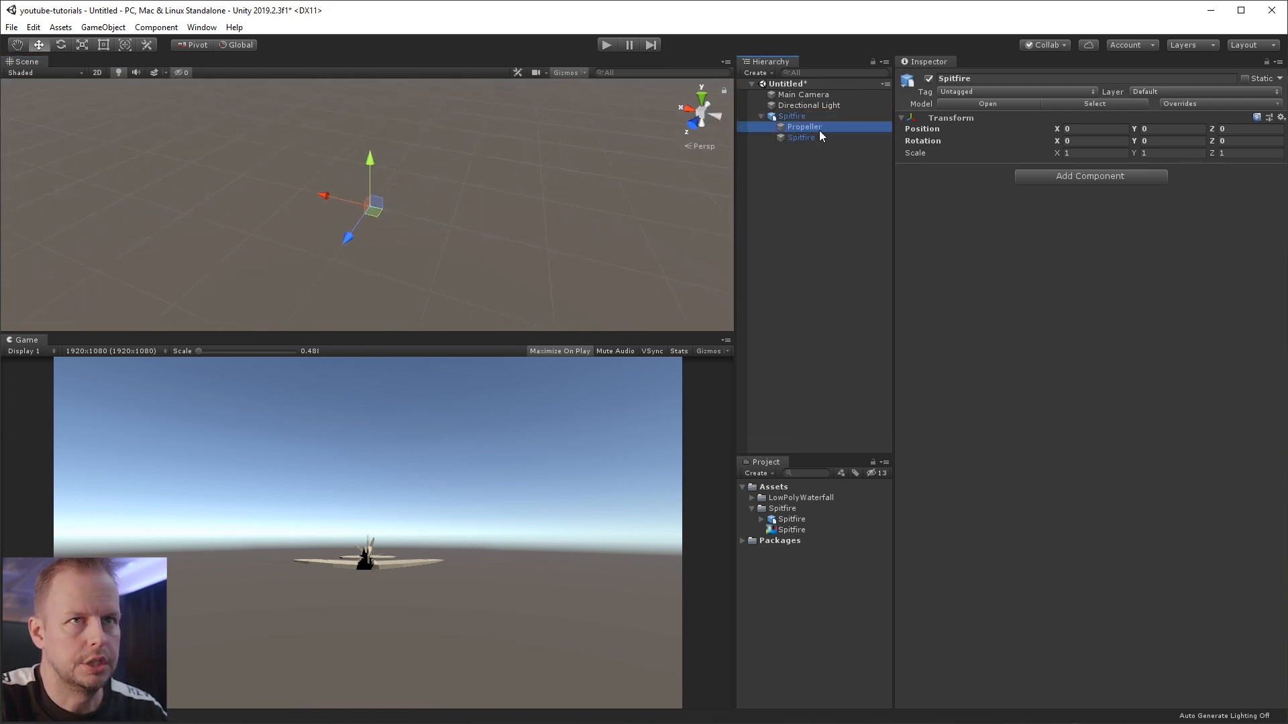
{"action": "left_click", "coordinate": [805, 128]}
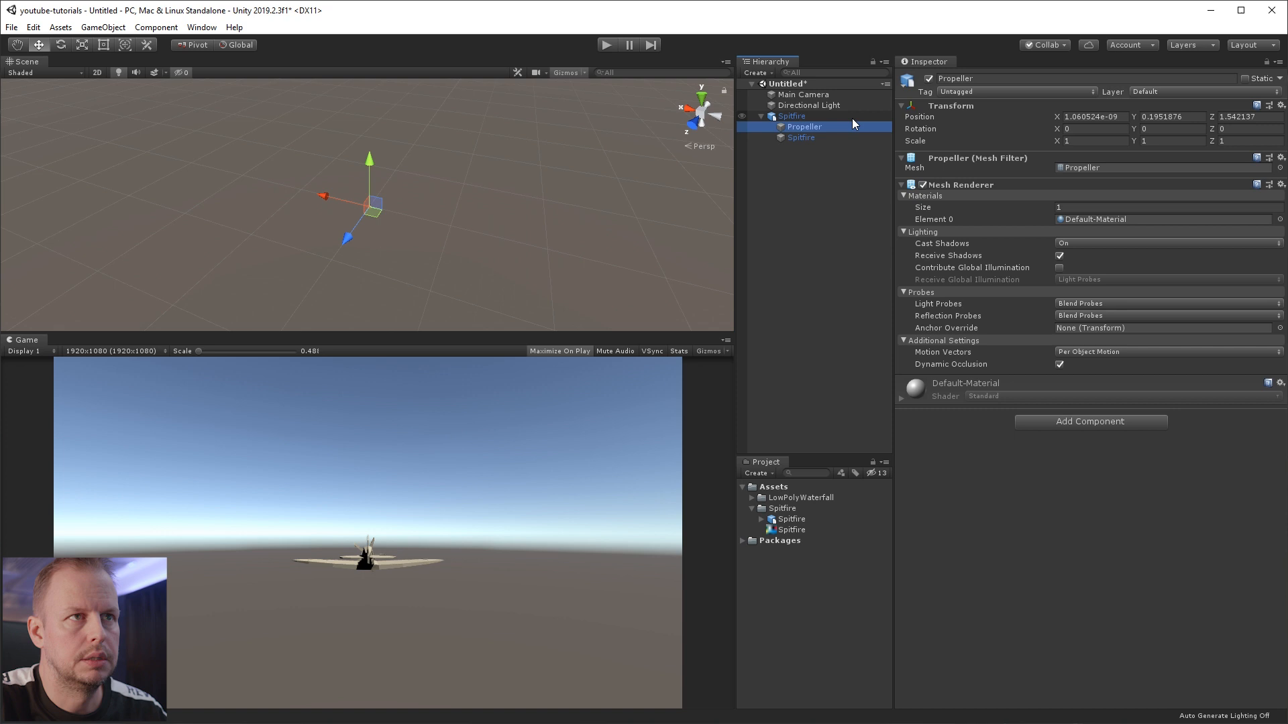
{"action": "left_click", "coordinate": [1107, 118]}
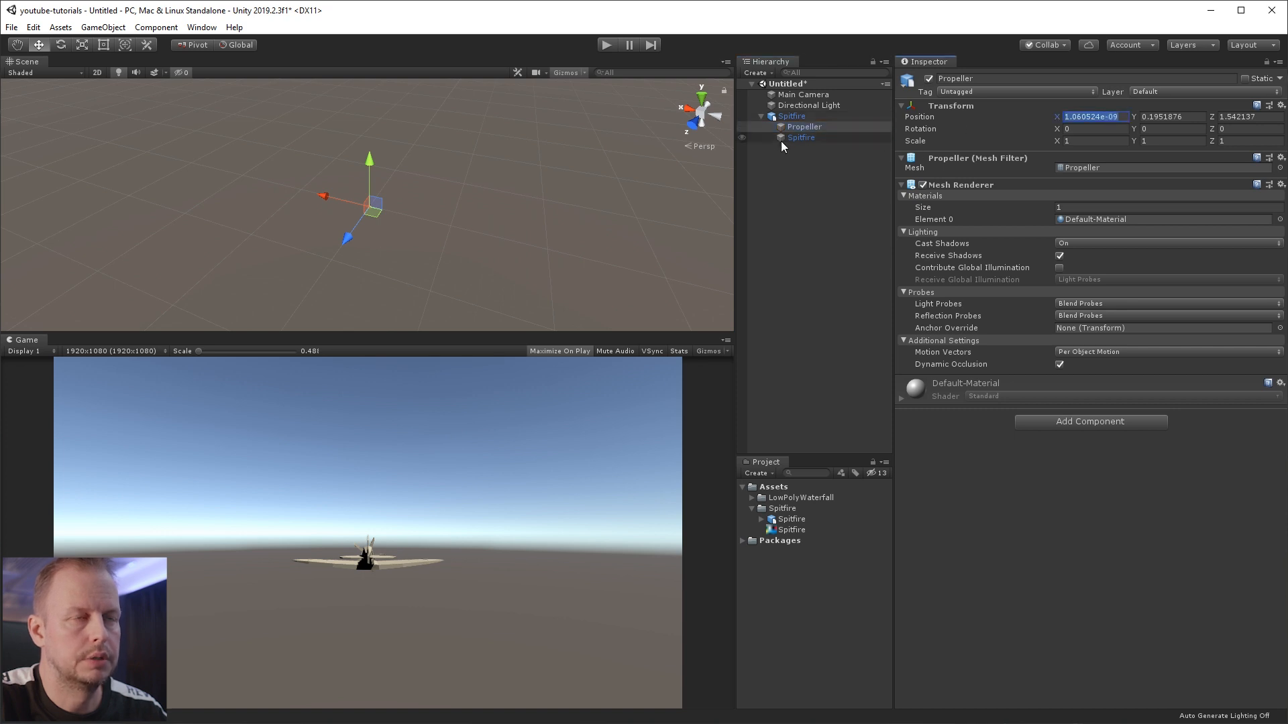
{"action": "key", "text": "alt+Tab"}
{"action": "key", "text": "alt+Tab"}
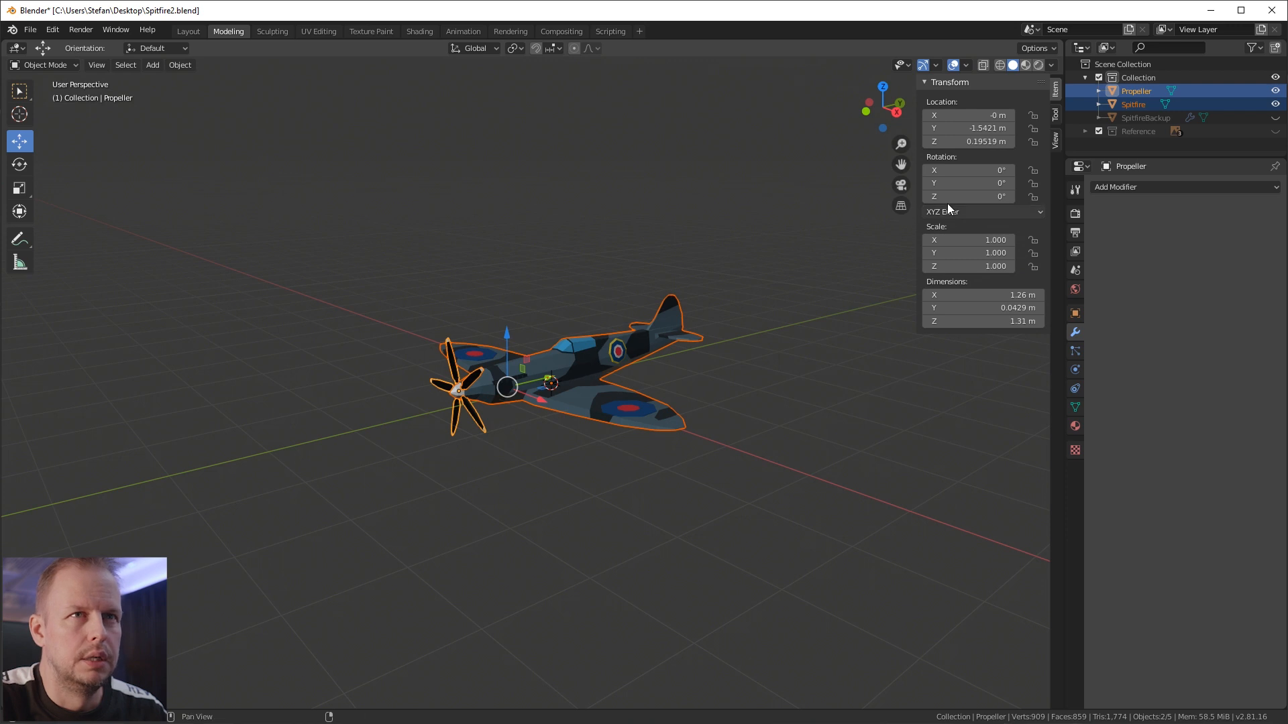
{"action": "left_click", "coordinate": [585, 368]}
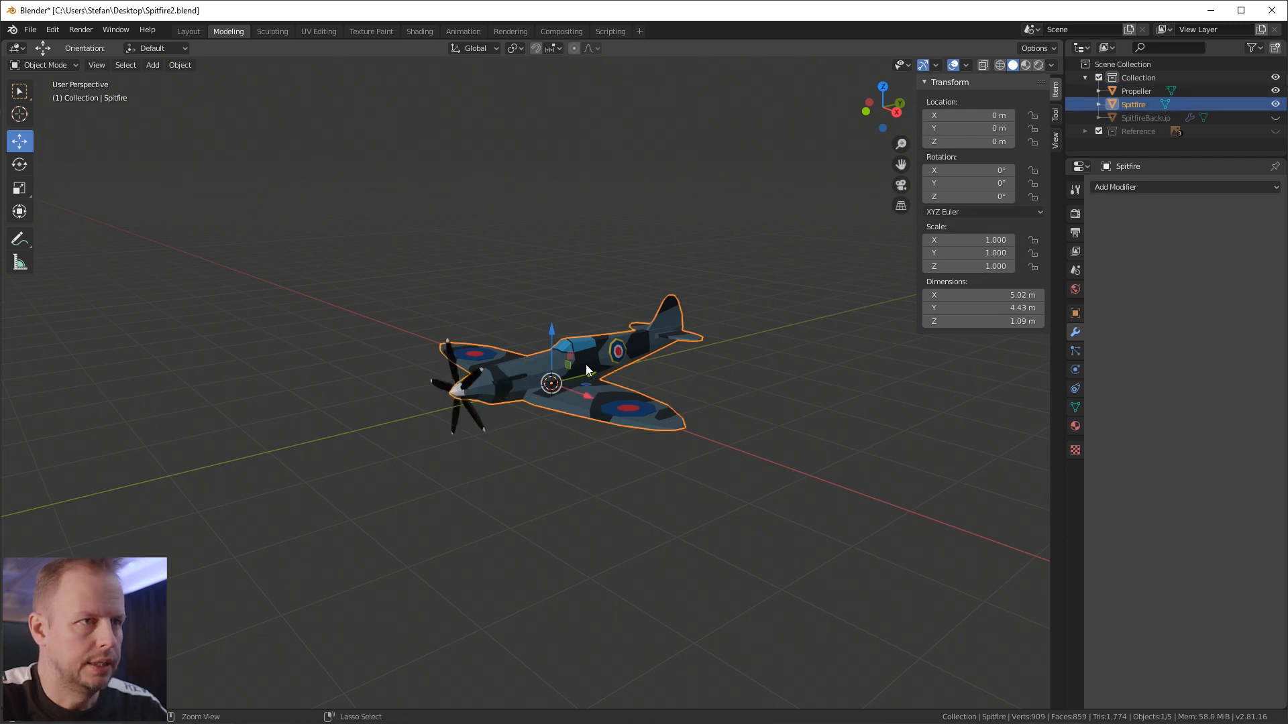
Step: Apply the Spitfire body's location transform, leave the Propeller's transforms unapplied, and save the Blender file
{"action": "key", "text": "ctrl+a"}
{"action": "left_click", "coordinate": [530, 350]}
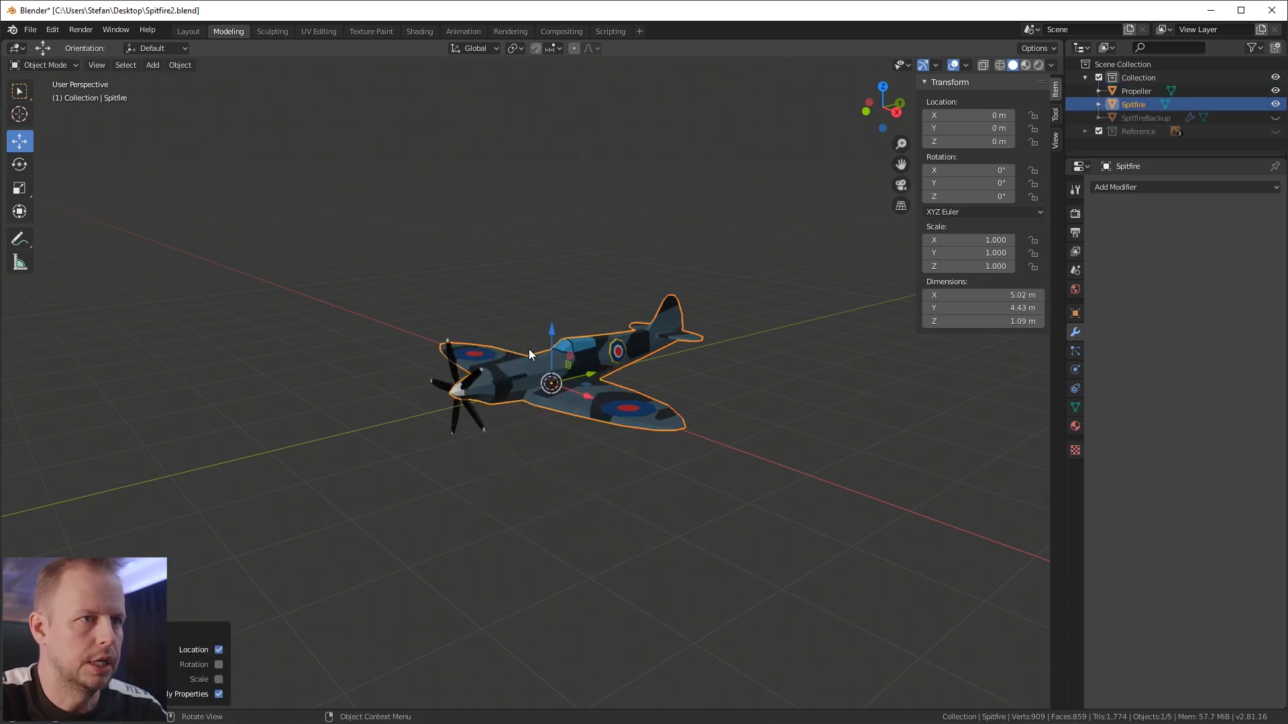
{"action": "left_click", "coordinate": [449, 393]}
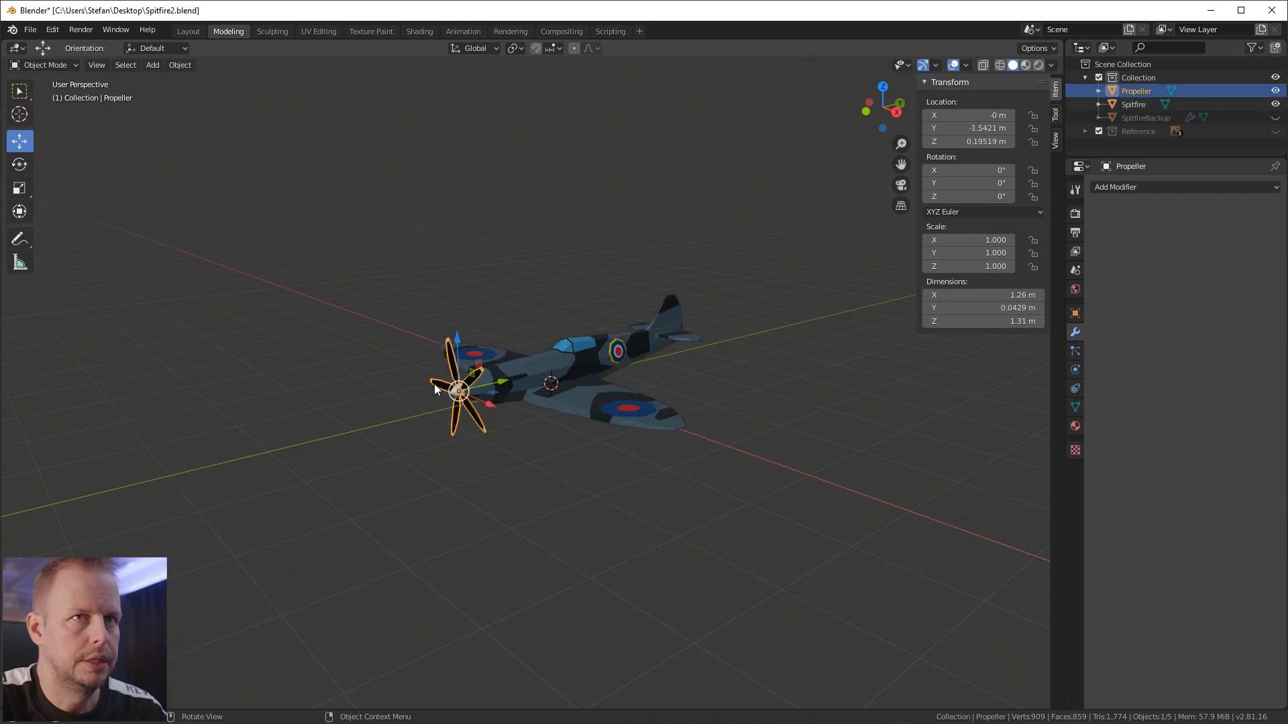
{"action": "key", "text": "ctrl+a"}
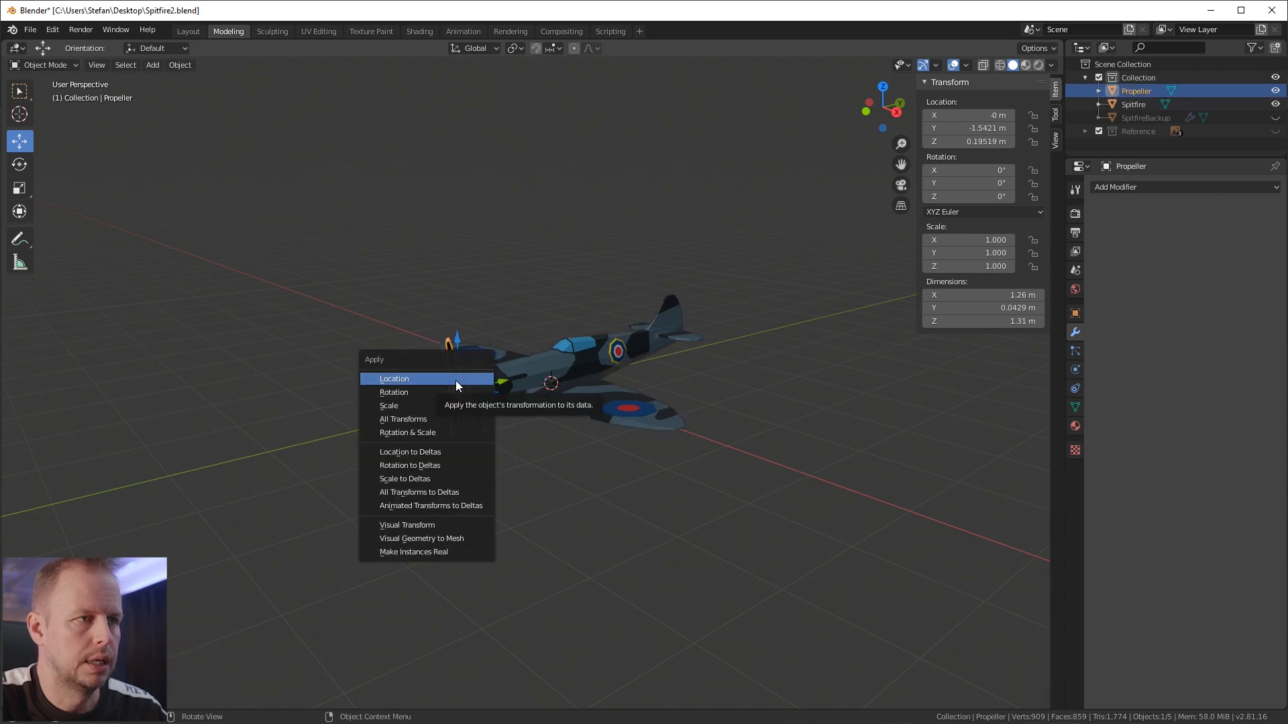
{"action": "key", "text": "Escape"}
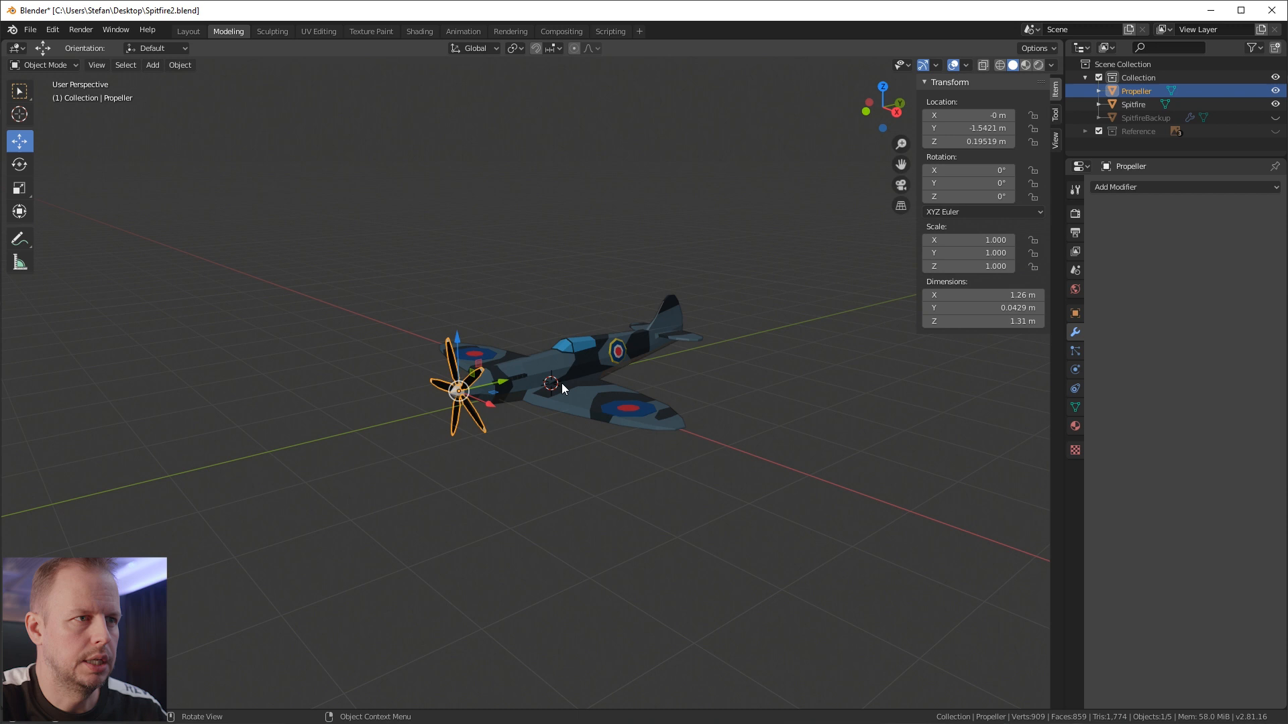
{"action": "key", "text": "ctrl+s"}
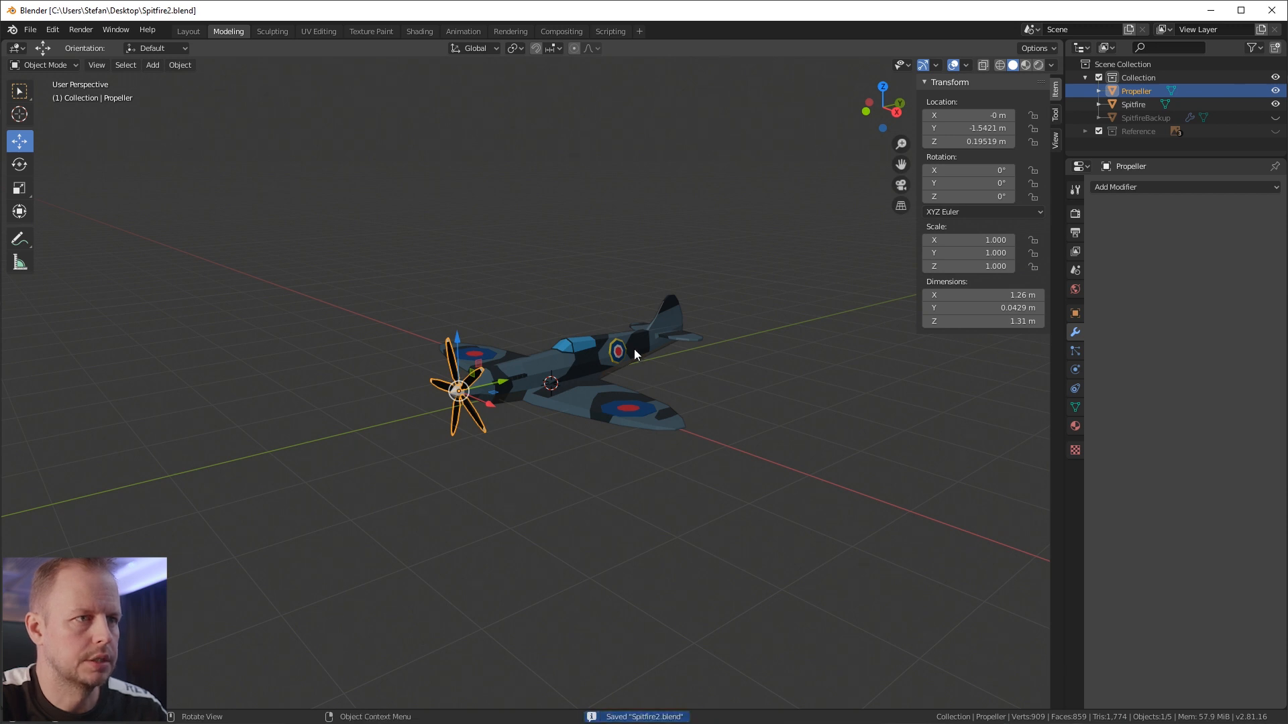
Step: Export the Spitfire and Propeller together as FBX, overwriting Spitfire.fbx in the Assets\Spitfire folder
{"action": "left_click", "coordinate": [449, 395]}
{"action": "left_click", "coordinate": [440, 385], "text": "shift"}
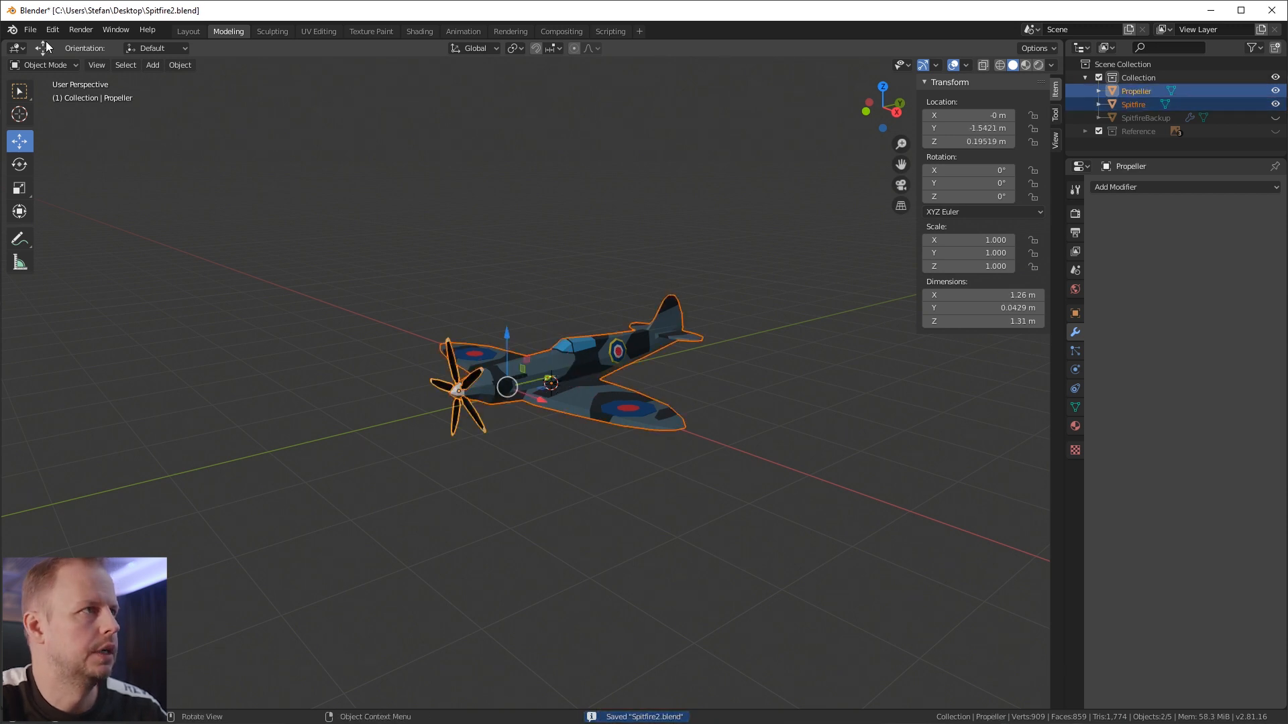
{"action": "left_click", "coordinate": [30, 29]}
{"action": "mouse_move", "coordinate": [91, 224]}
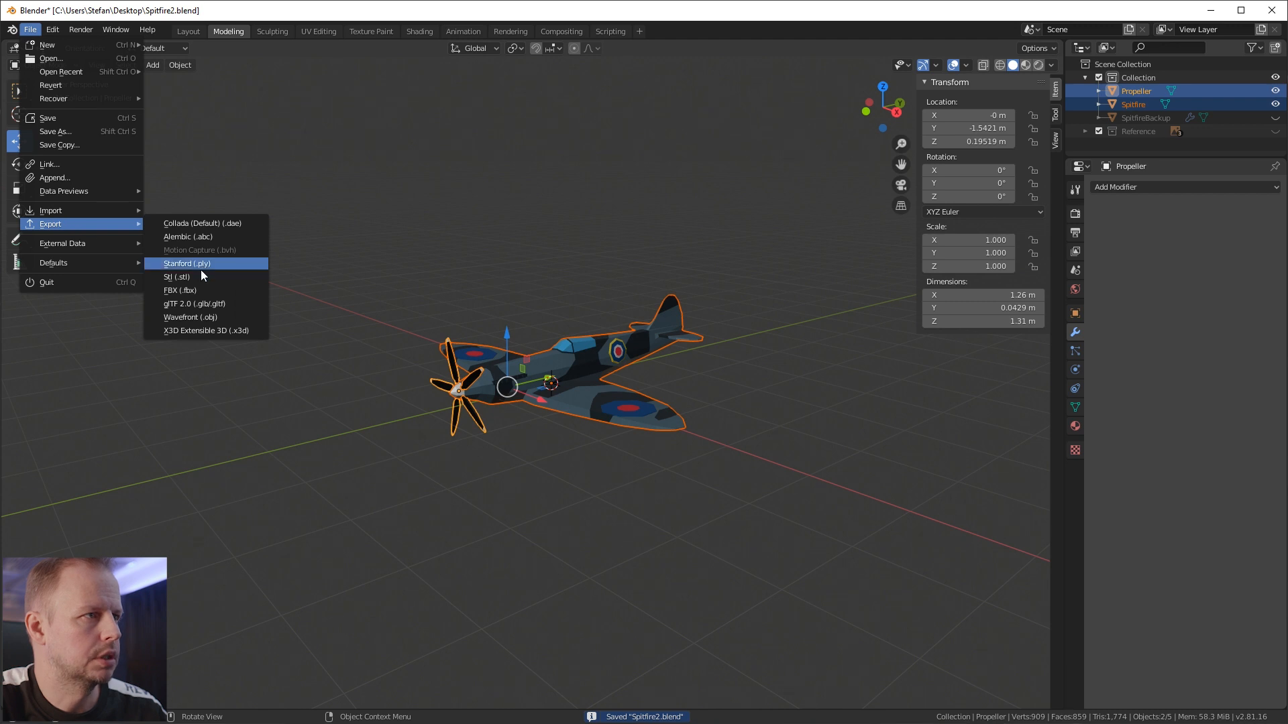
{"action": "left_click", "coordinate": [206, 287]}
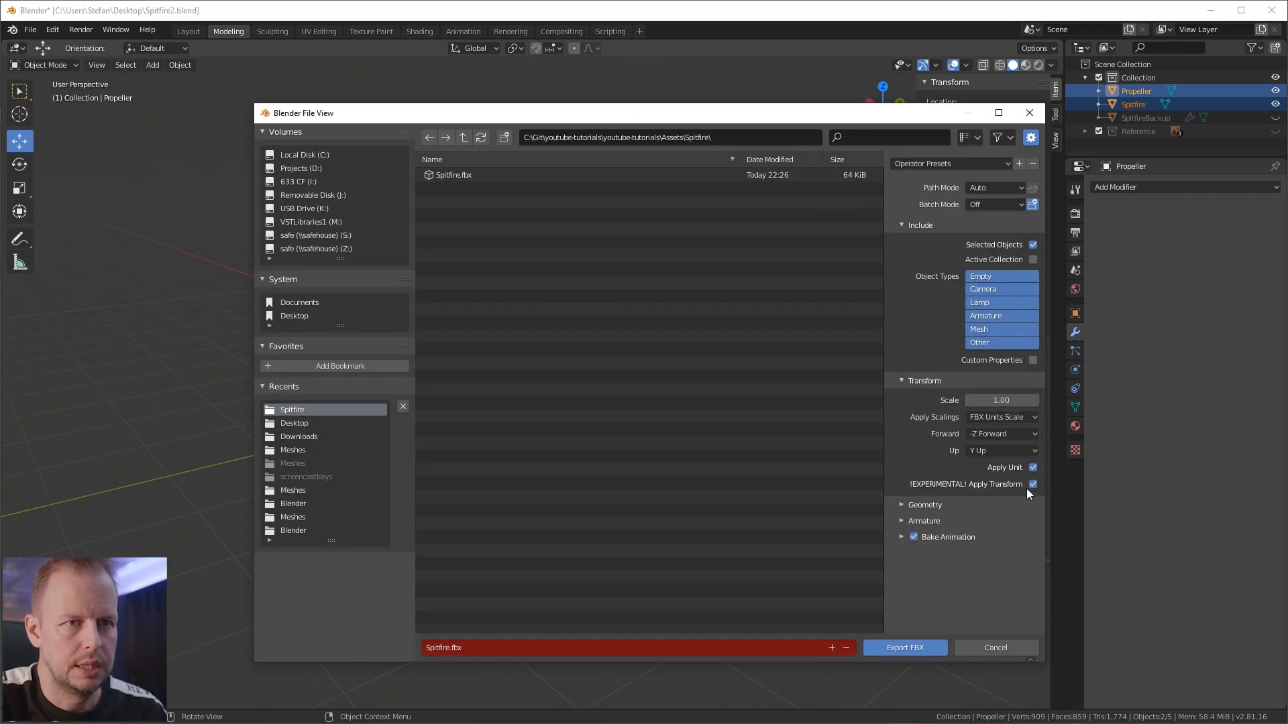
{"action": "left_click", "coordinate": [456, 175]}
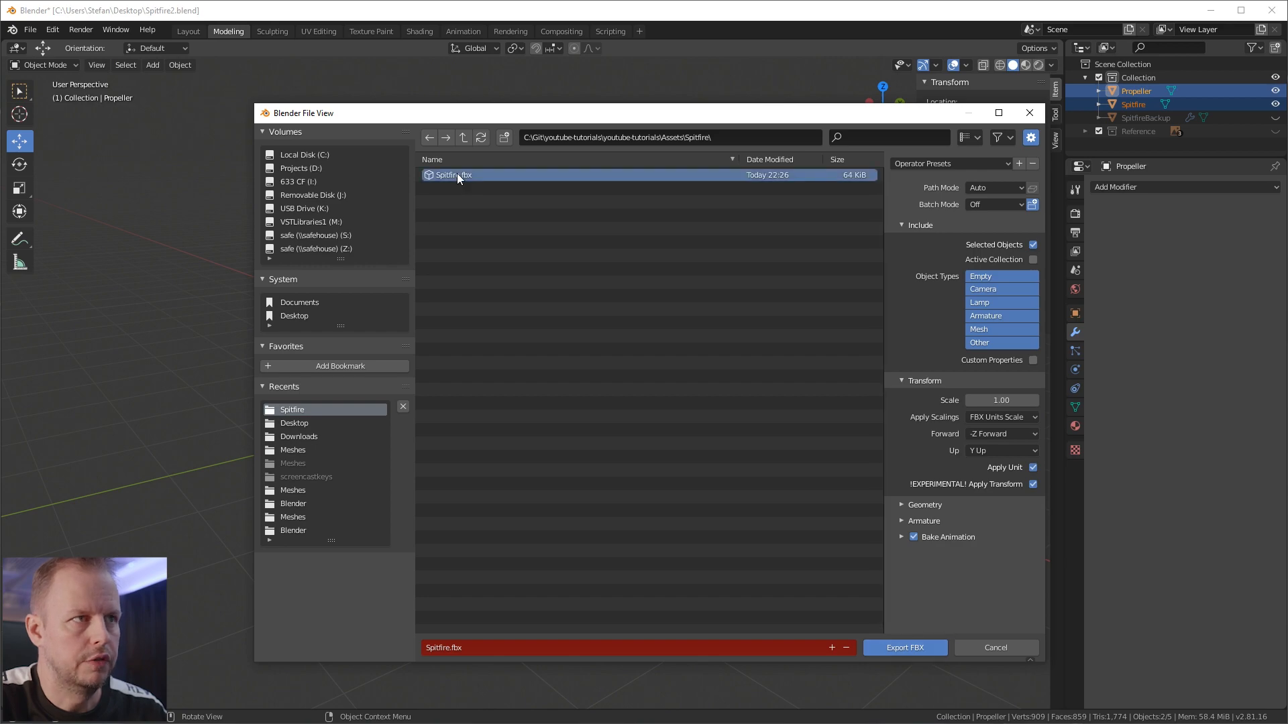
{"action": "double_click", "coordinate": [457, 175]}
Step: Switch to Unity and assign the Spitfire texture to the Spitfire model in the scene
{"action": "key", "text": "alt+Tab"}
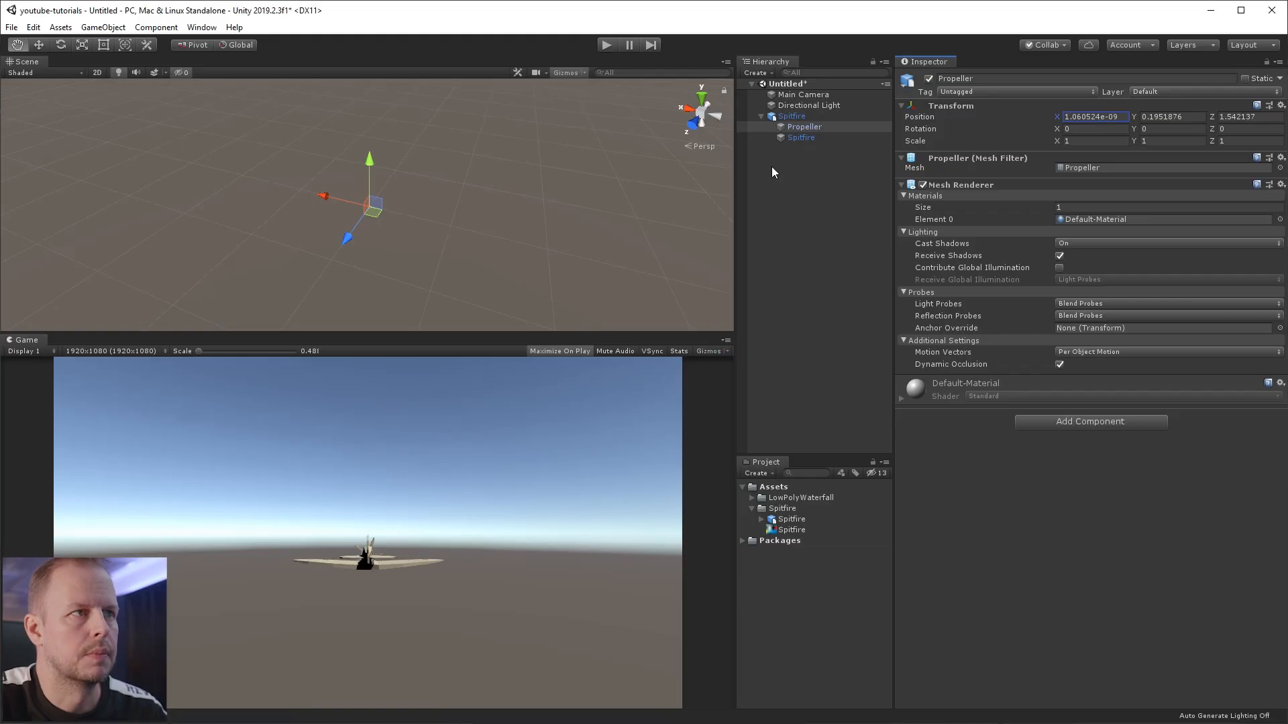
{"action": "left_click", "coordinate": [798, 116]}
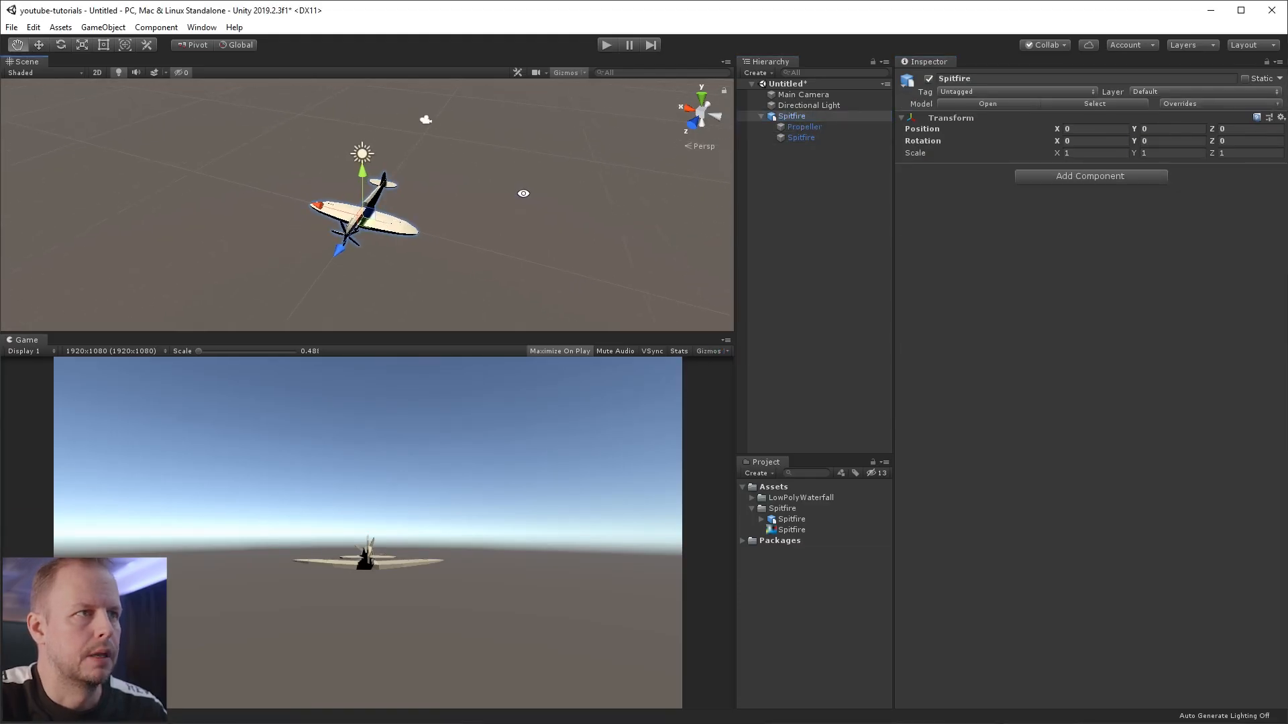
{"action": "key", "text": "w"}
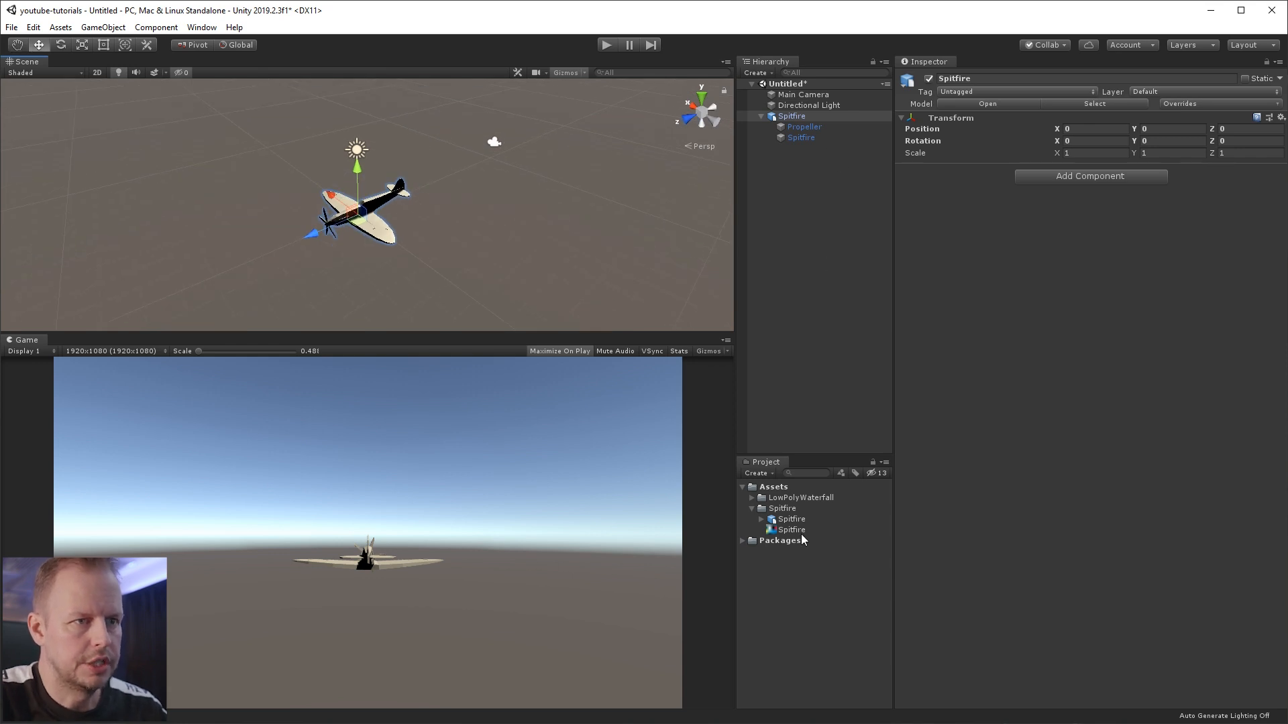
{"action": "left_click_drag", "start_coordinate": [797, 537], "coordinate": [810, 138]}
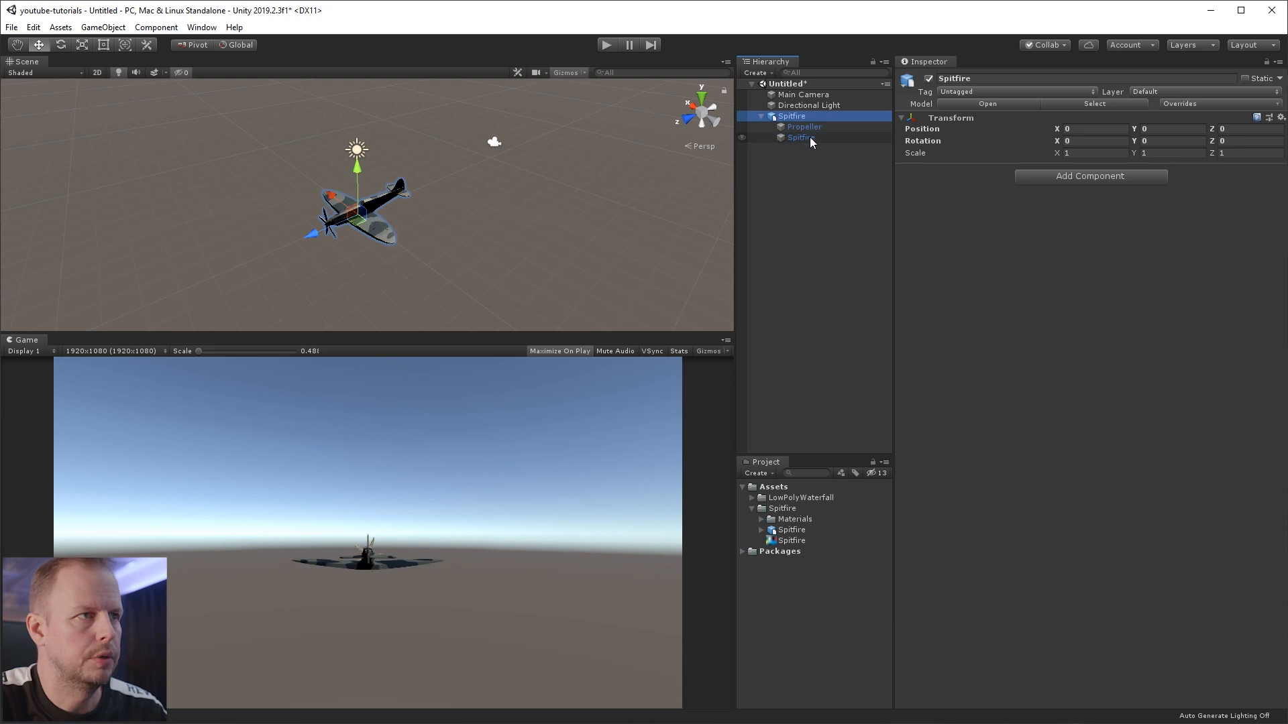
Step: Make the Scene view taller than the Game view to show the textured Spitfire up close
{"action": "scroll", "coordinate": [362, 215], "scroll_direction": "up", "scroll_amount": 5}
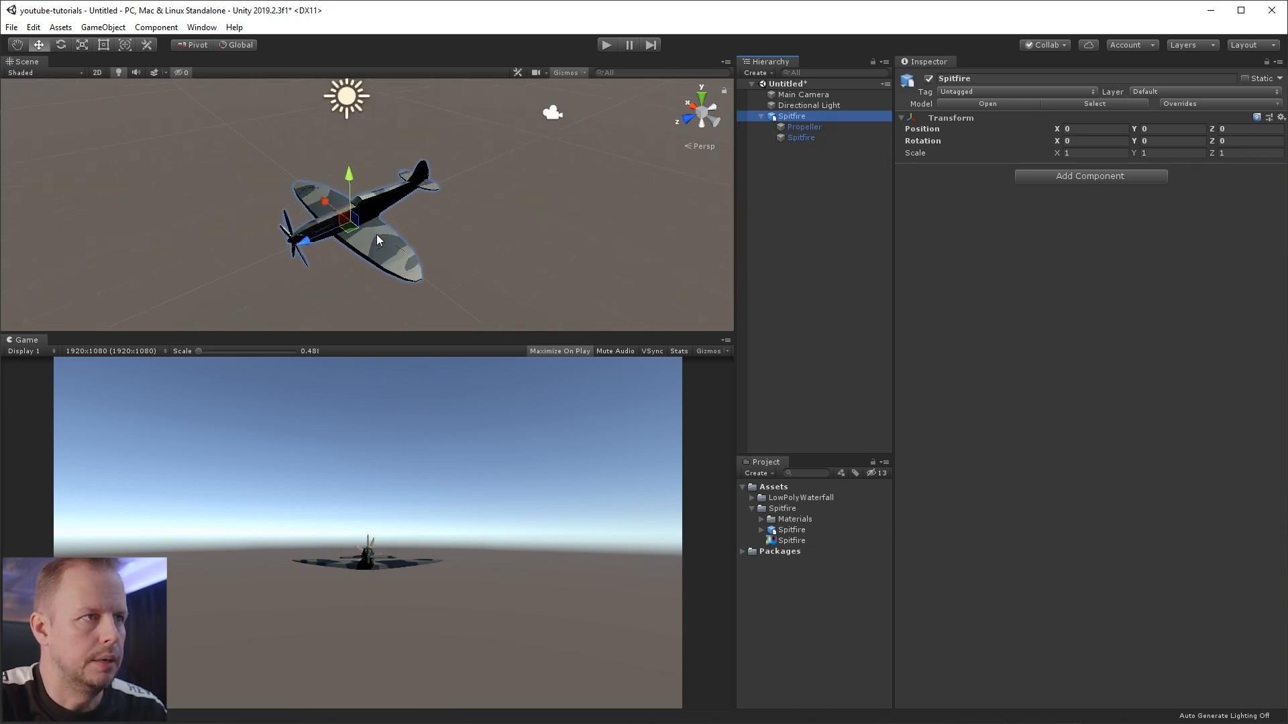
{"action": "left_click_drag", "start_coordinate": [380, 240], "coordinate": [403, 275], "text": "alt"}
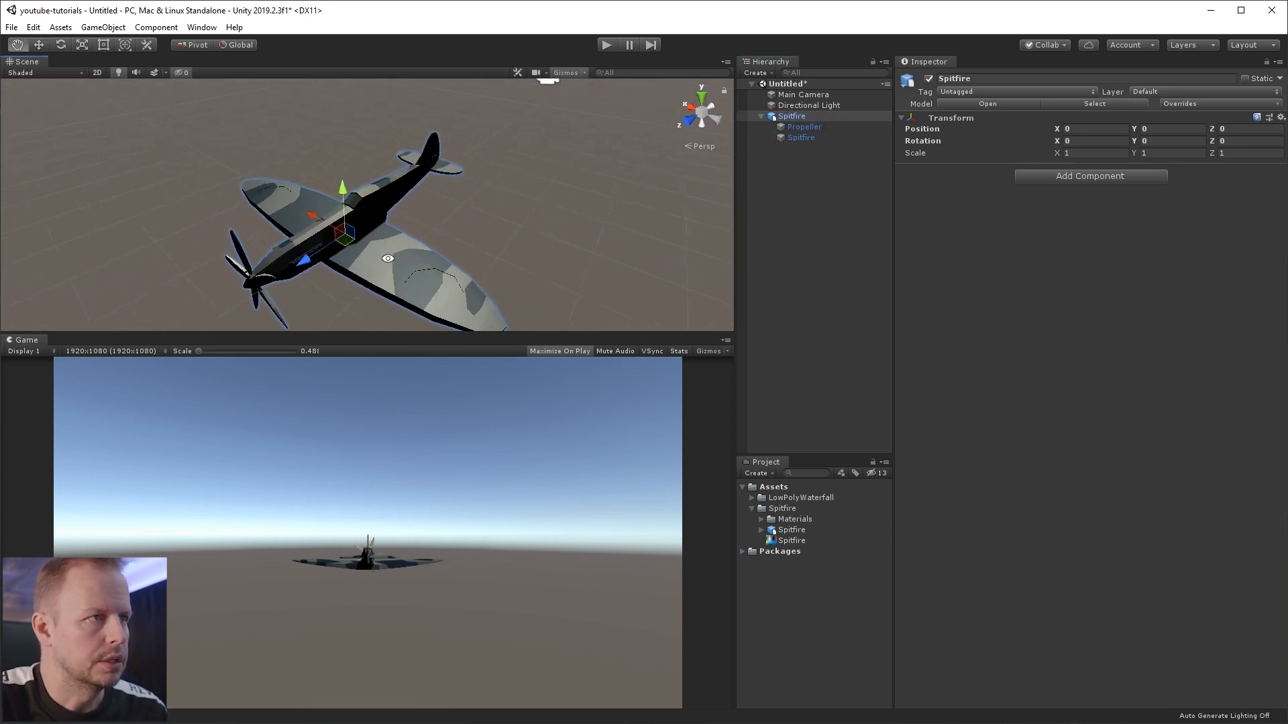
{"action": "scroll", "coordinate": [418, 284], "scroll_direction": "up", "scroll_amount": 3}
{"action": "left_click_drag", "start_coordinate": [394, 333], "coordinate": [402, 475]}
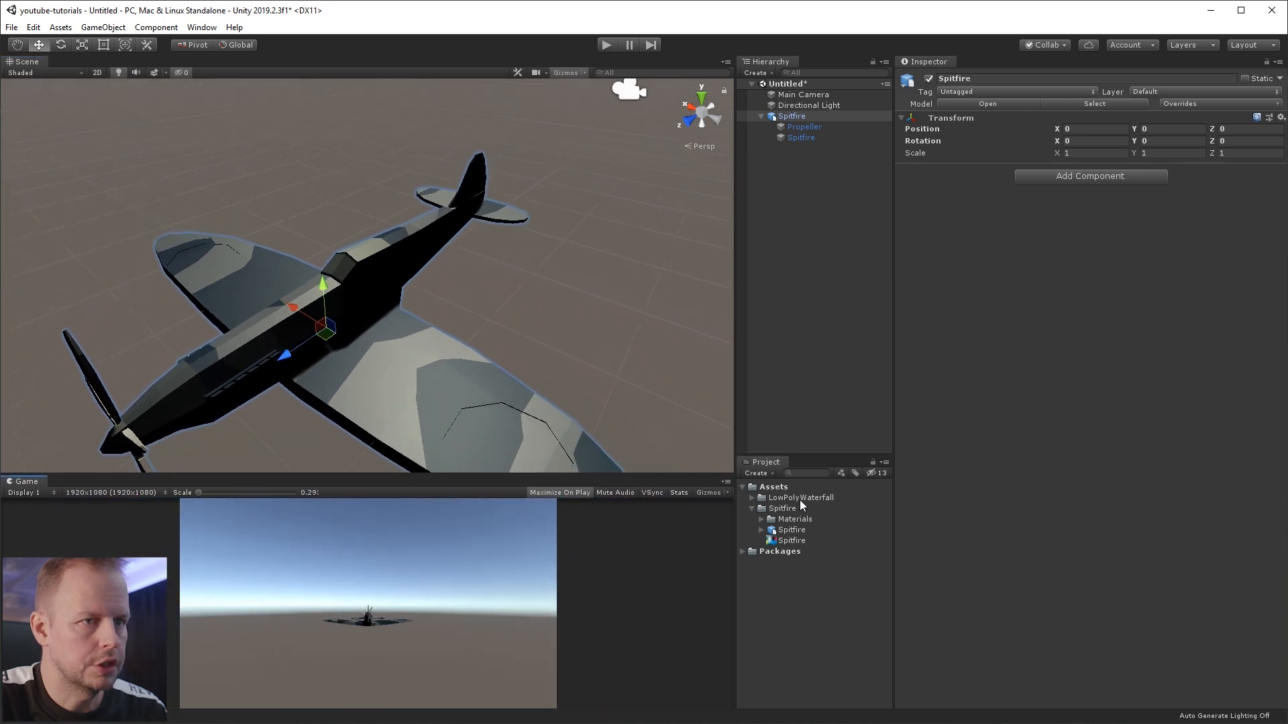
Step: Set the Spitfire texture's Filter Mode to Point (no filter) and Compression to None, and apply the import settings
{"action": "left_click", "coordinate": [791, 542]}
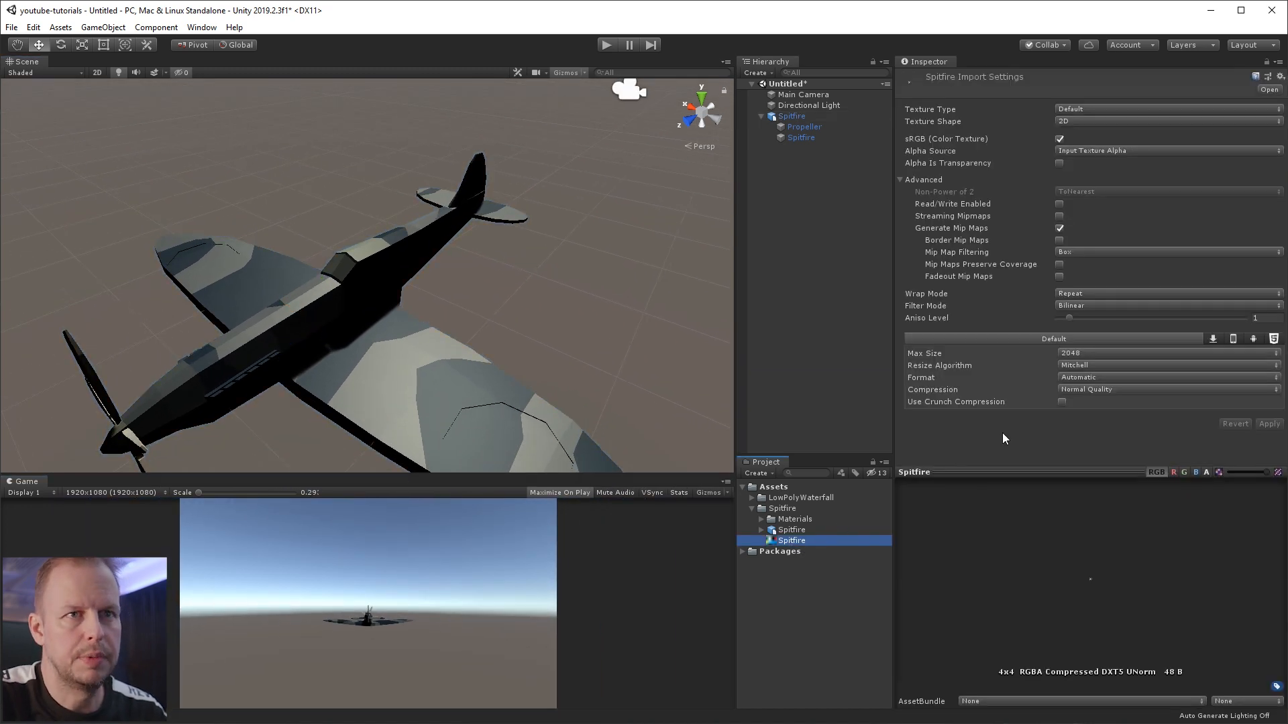
{"action": "left_click", "coordinate": [1093, 306]}
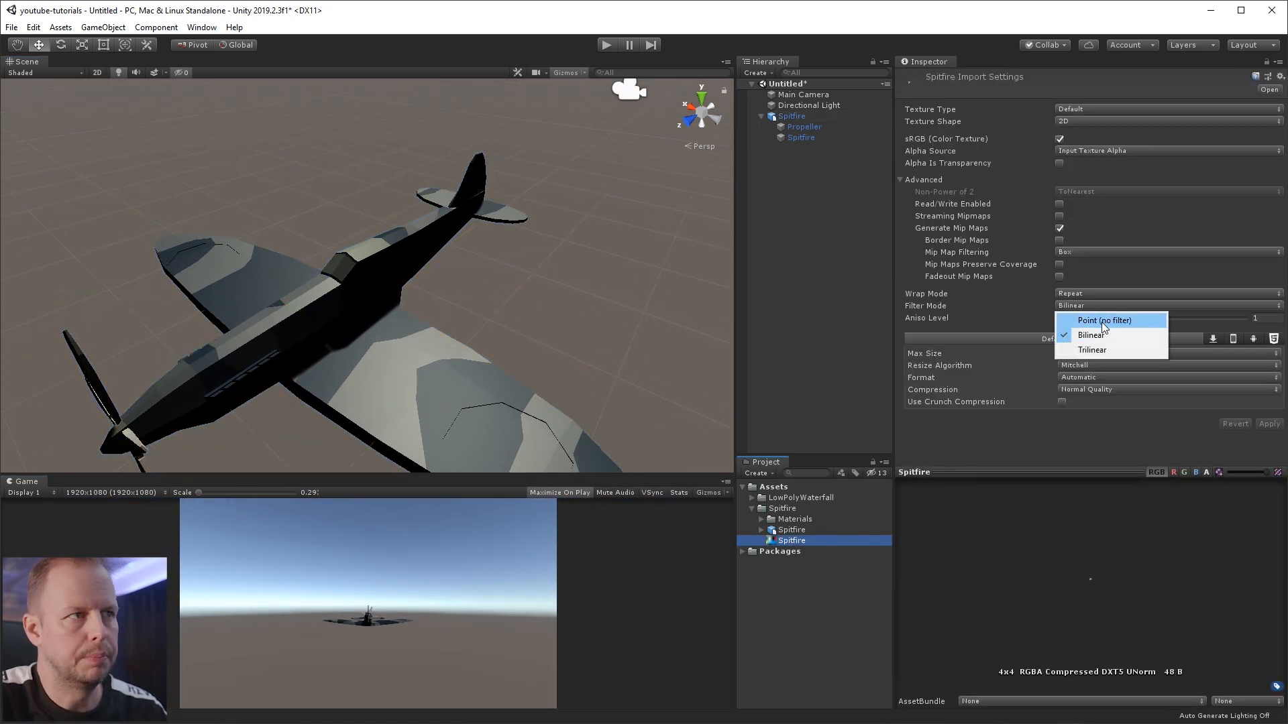
{"action": "left_click", "coordinate": [1102, 320]}
{"action": "left_click", "coordinate": [1111, 389]}
{"action": "left_click", "coordinate": [1102, 405]}
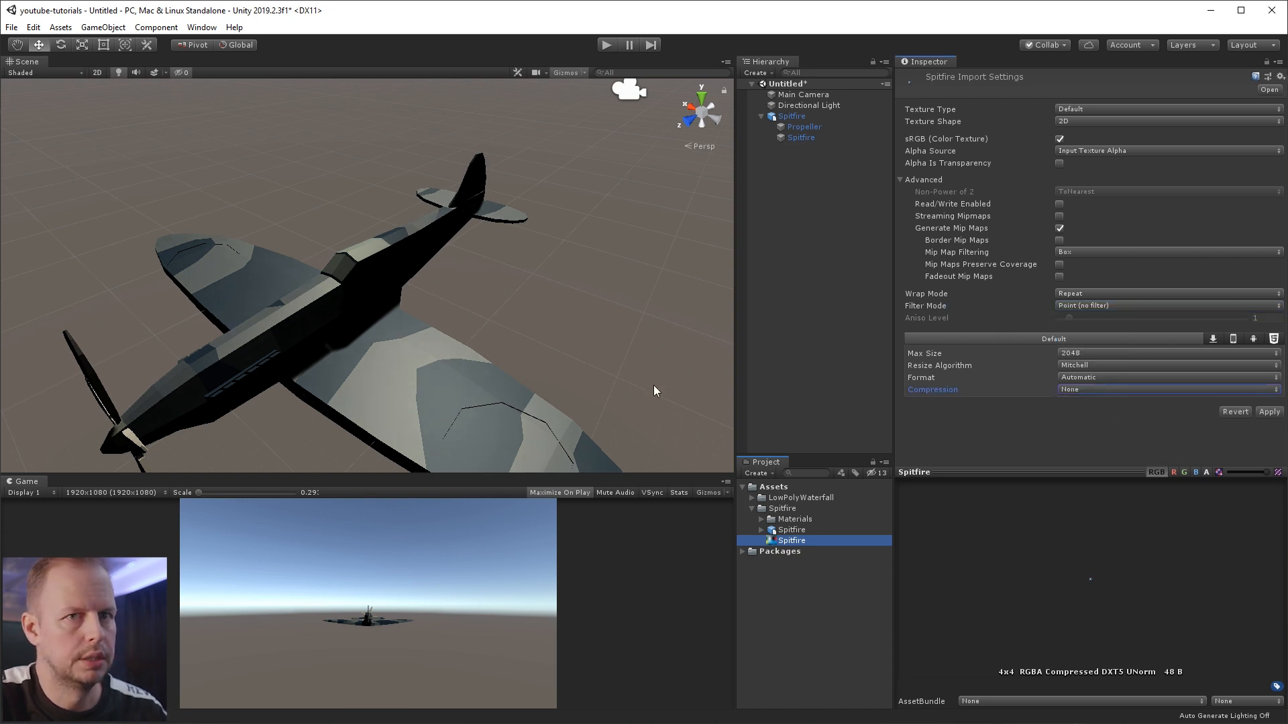
{"action": "left_click", "coordinate": [1271, 412]}
Step: Examine the Spitfire's wings, fuselage and canopy colours from several angles in the Scene view
{"action": "left_click_drag", "start_coordinate": [505, 380], "coordinate": [265, 411], "text": "alt"}
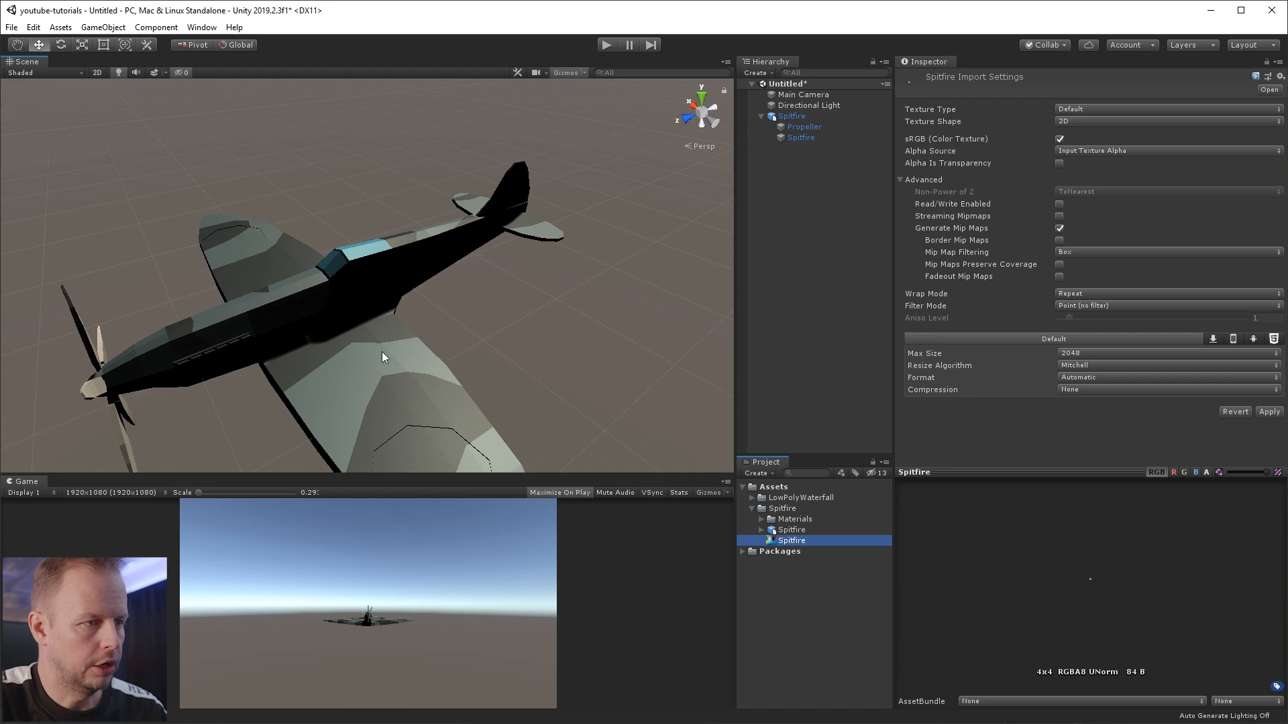
{"action": "left_click_drag", "start_coordinate": [436, 373], "coordinate": [427, 306], "text": "alt"}
{"action": "left_click_drag", "start_coordinate": [459, 359], "coordinate": [215, 290], "text": "alt"}
{"action": "scroll", "coordinate": [546, 293], "scroll_direction": "up", "scroll_amount": 5}
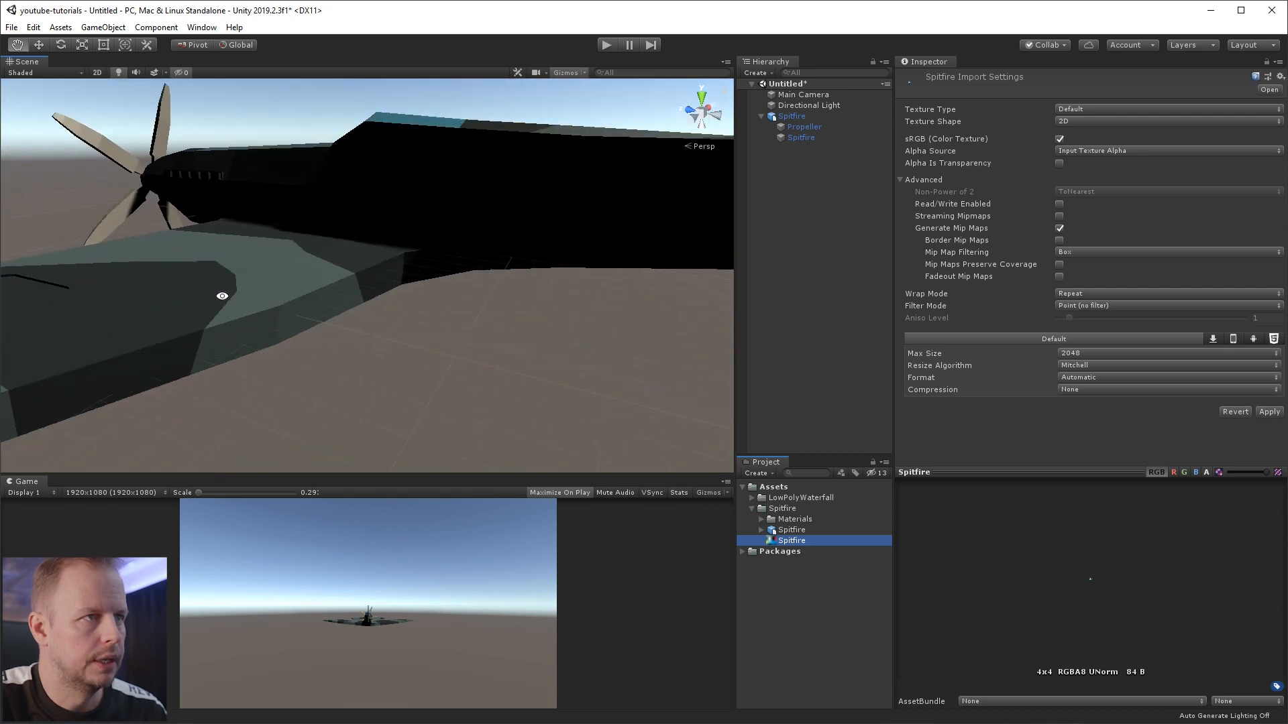
{"action": "scroll", "coordinate": [216, 290], "scroll_direction": "down", "scroll_amount": 5}
Step: Rotate the Directional Light to about X 52, Y 26, Z 68 degrees to light the Spitfire differently
{"action": "left_click", "coordinate": [803, 95]}
{"action": "left_click", "coordinate": [624, 398]}
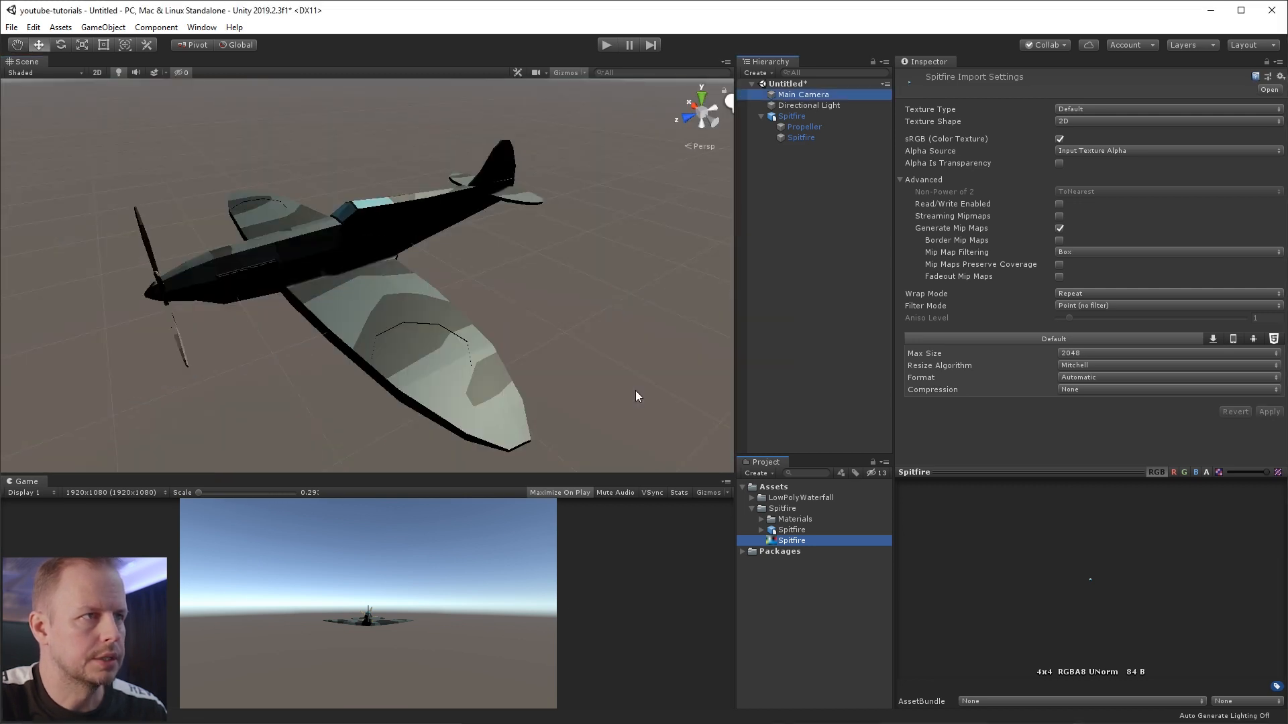
{"action": "double_click", "coordinate": [798, 105]}
{"action": "key", "text": "e"}
{"action": "left_click_drag", "start_coordinate": [363, 134], "coordinate": [367, 188]}
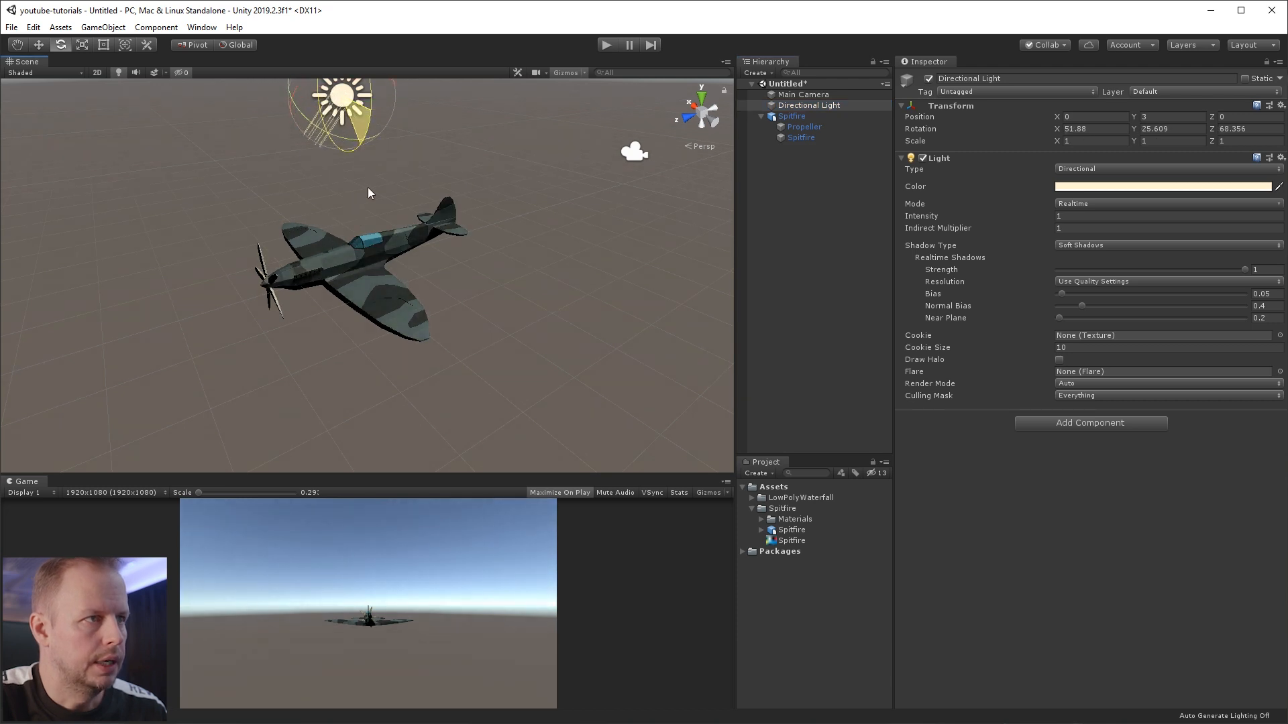
Step: Switch to Blender and turn on Backface Culling in the viewport shading to check the roundels' face orientation
{"action": "scroll", "coordinate": [452, 239], "scroll_direction": "up", "scroll_amount": 8}
{"action": "left_click_drag", "start_coordinate": [467, 237], "coordinate": [460, 246], "text": "alt"}
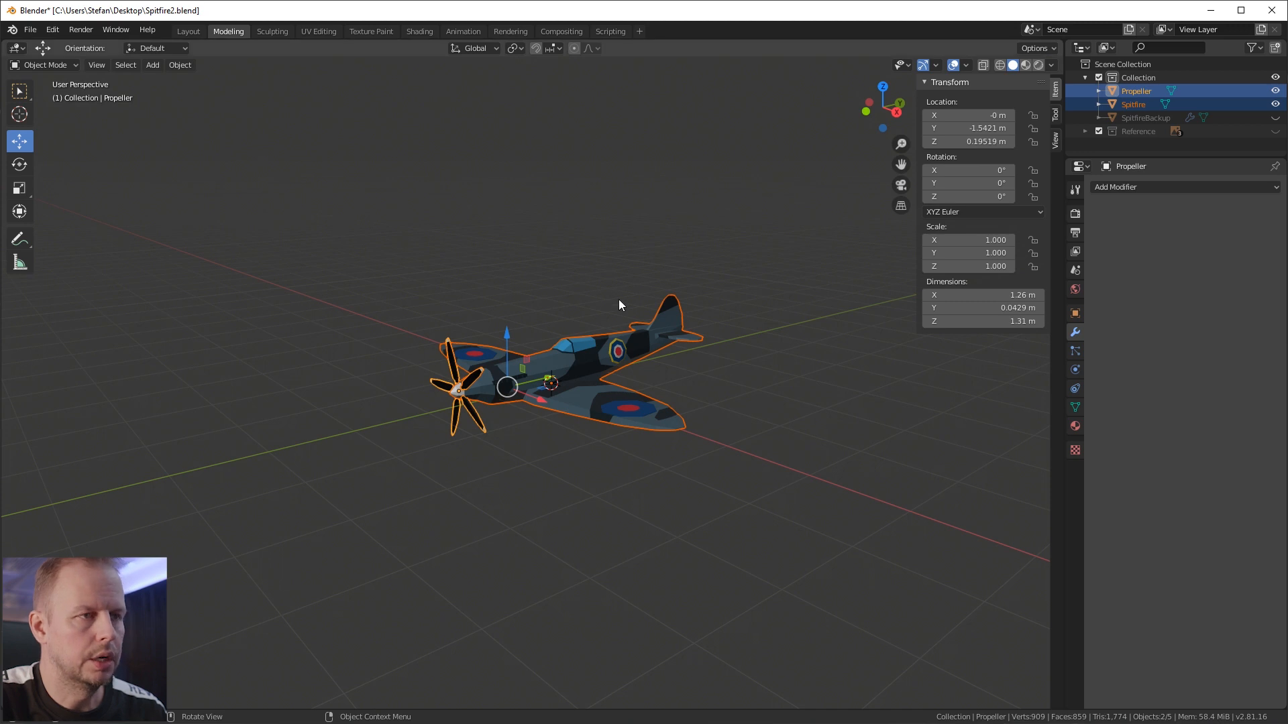
{"action": "scroll", "coordinate": [671, 302], "scroll_direction": "up", "scroll_amount": 5}
{"action": "left_click", "coordinate": [706, 508]}
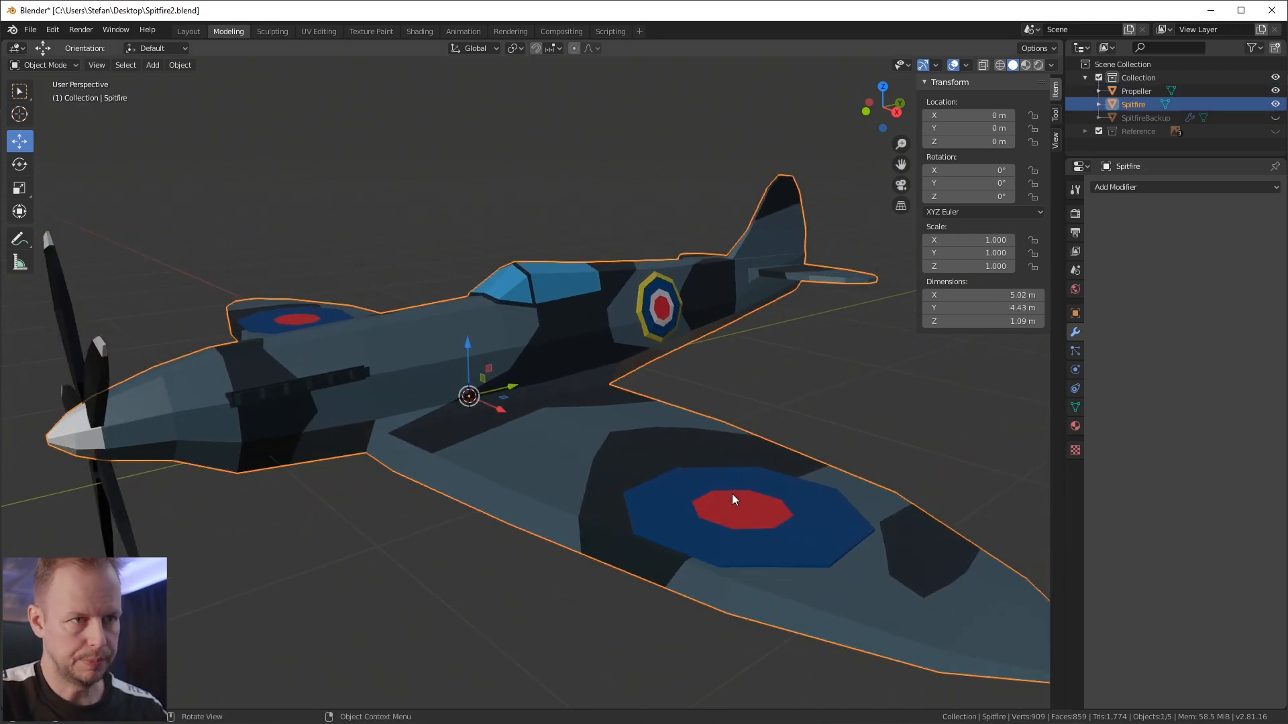
{"action": "scroll", "coordinate": [691, 479], "scroll_direction": "down", "scroll_amount": 3}
{"action": "key", "text": "Tab"}
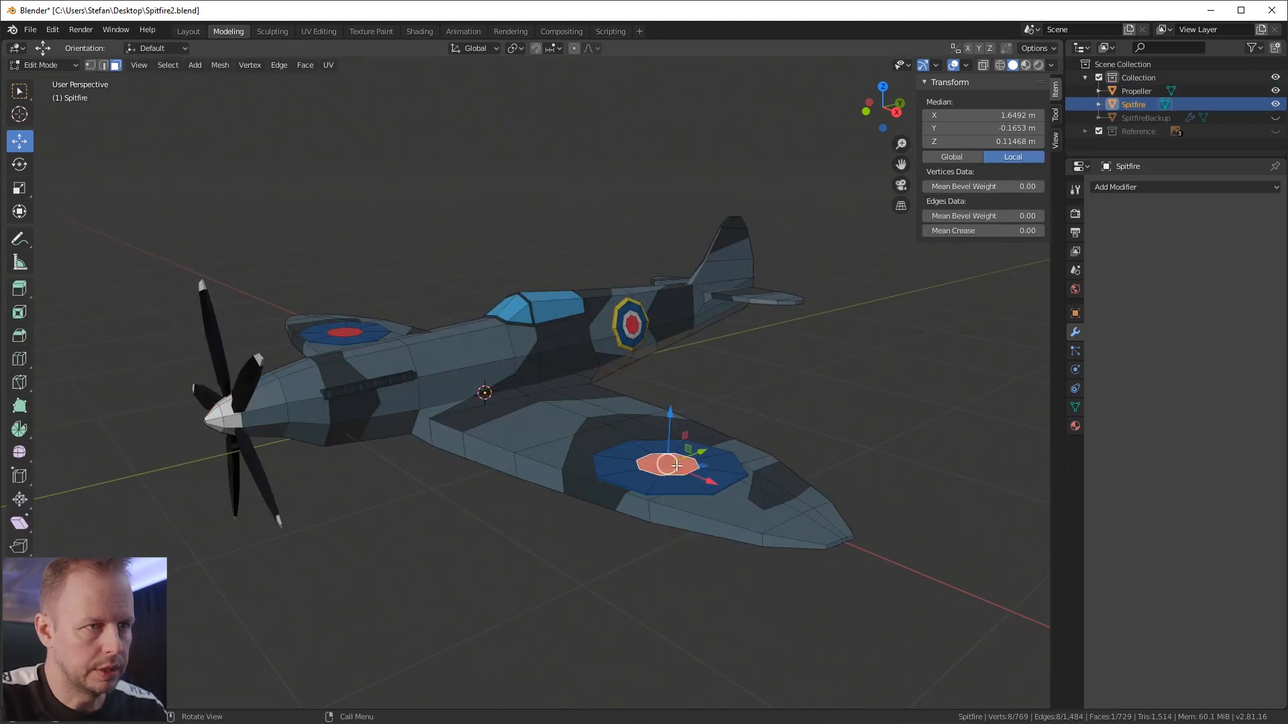
{"action": "key", "text": "l"}
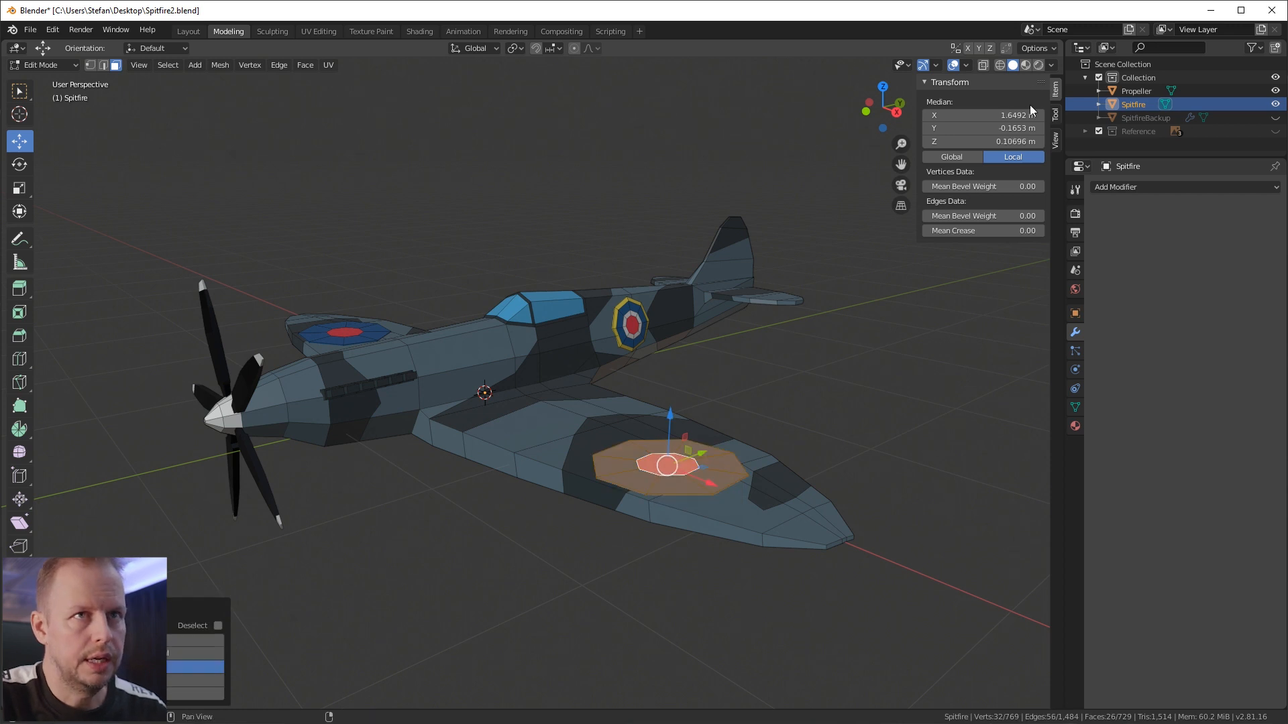
{"action": "left_click", "coordinate": [1052, 64]}
{"action": "left_click", "coordinate": [978, 321]}
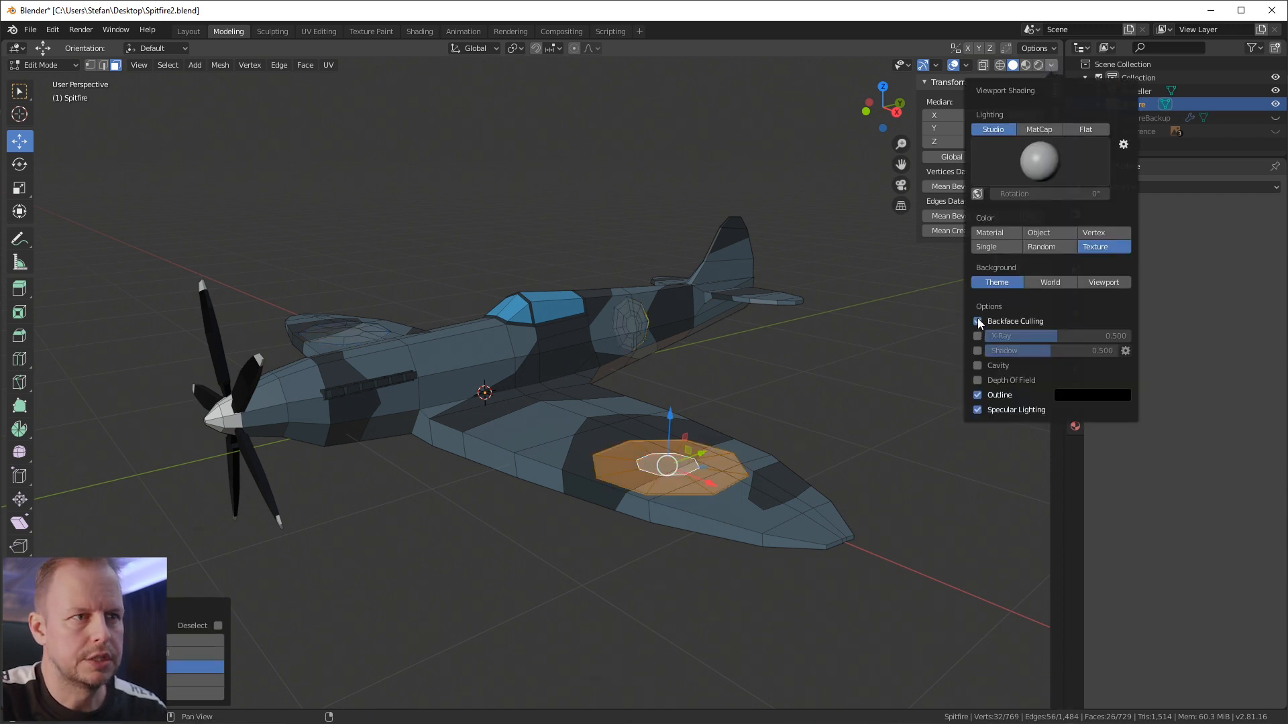
{"action": "key", "text": "alt+a"}
{"action": "key", "text": "Tab"}
{"action": "middle_click_drag", "start_coordinate": [790, 400], "coordinate": [738, 469]}
Step: Select all linked faces of the roundels on both wings and both sides of the fuselage in Edit Mode
{"action": "key", "text": "Tab"}
{"action": "left_click", "coordinate": [664, 484]}
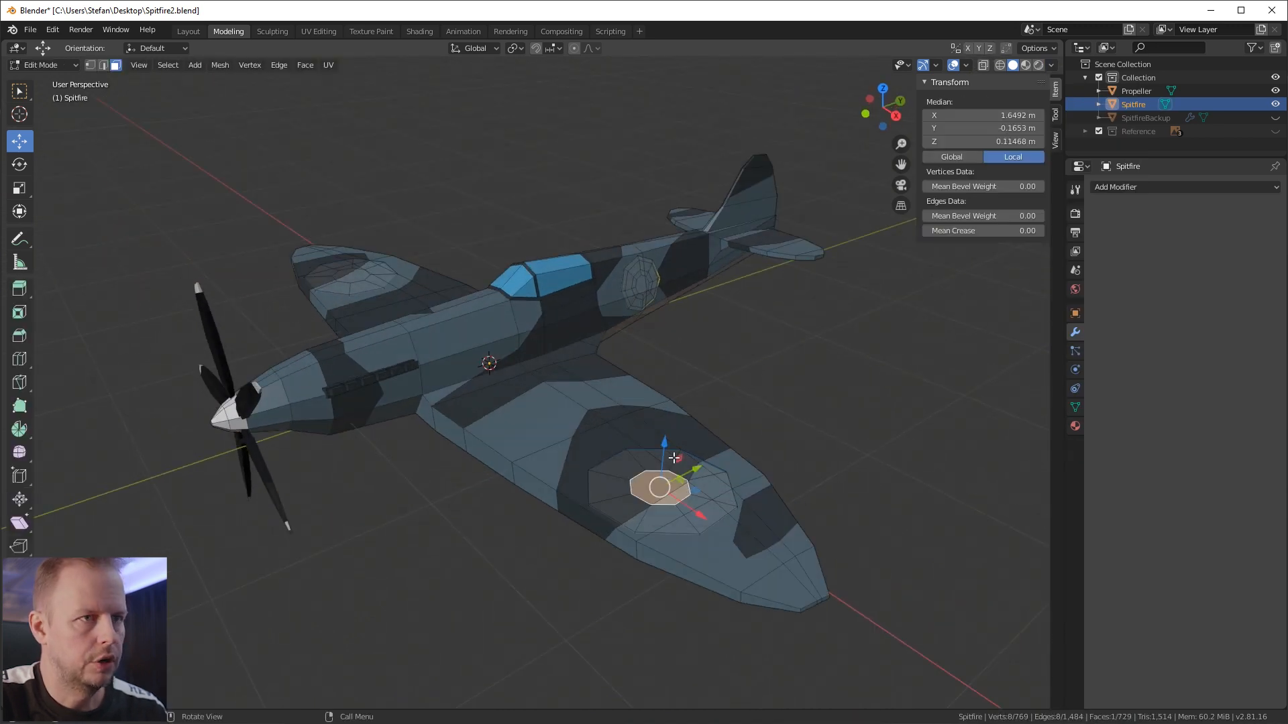
{"action": "key", "text": "l"}
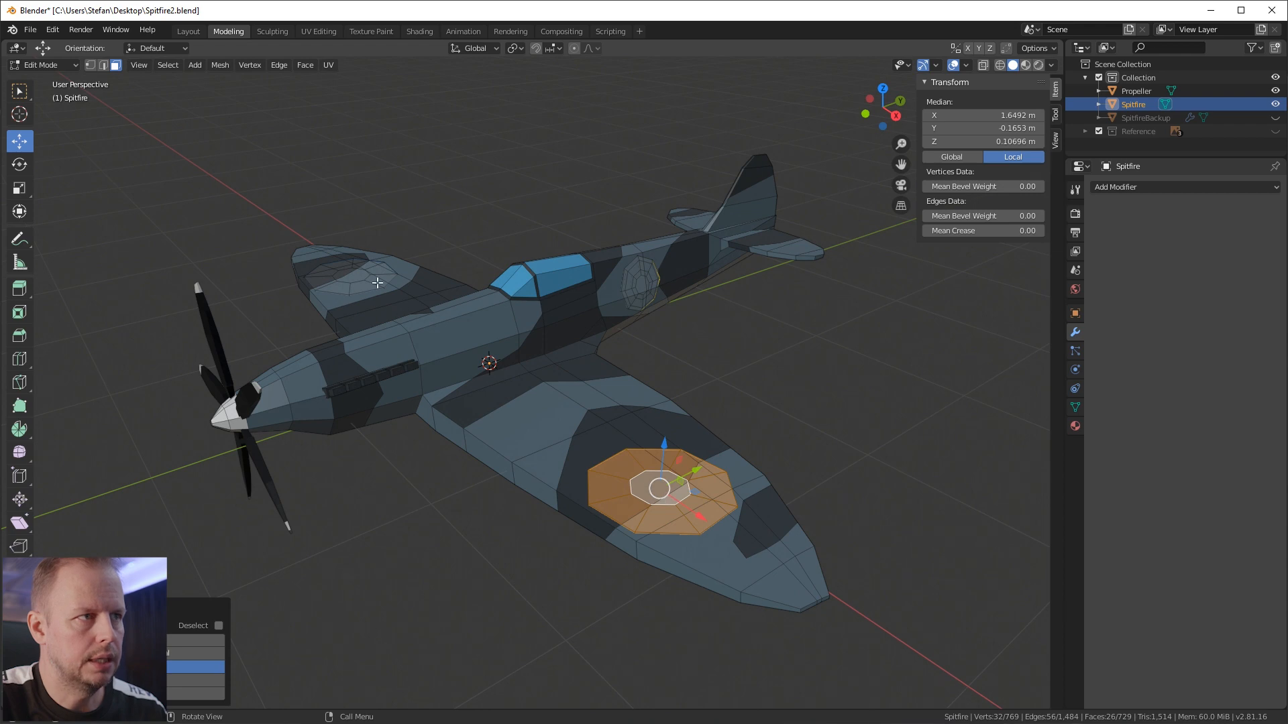
{"action": "key", "text": "l"}
{"action": "key", "text": "l"}
{"action": "middle_click_drag", "start_coordinate": [646, 282], "coordinate": [761, 323]}
{"action": "key", "text": "l"}
{"action": "middle_click_drag", "start_coordinate": [672, 338], "coordinate": [530, 349]}
Step: Flip the normals of the selected roundel faces and return to Object Mode
{"action": "key", "text": "F3"}
{"action": "type", "text": "Set Origin"}
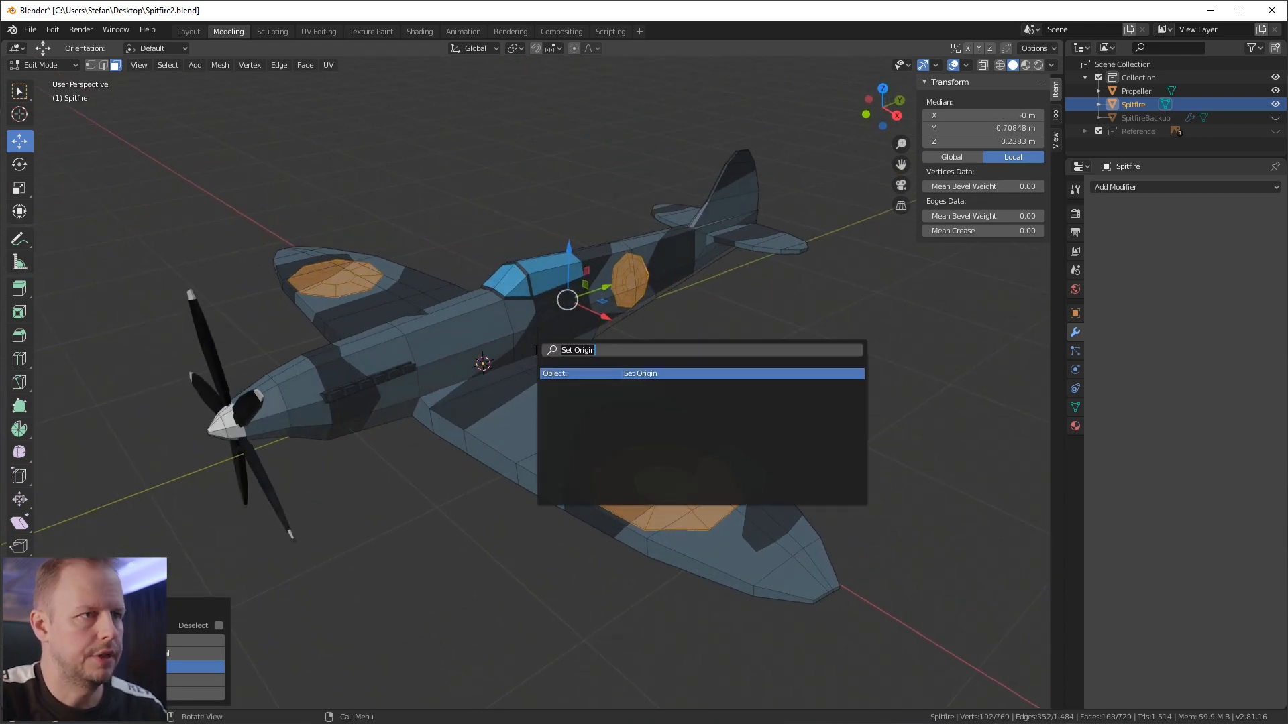
{"action": "type", "text": "flip n"}
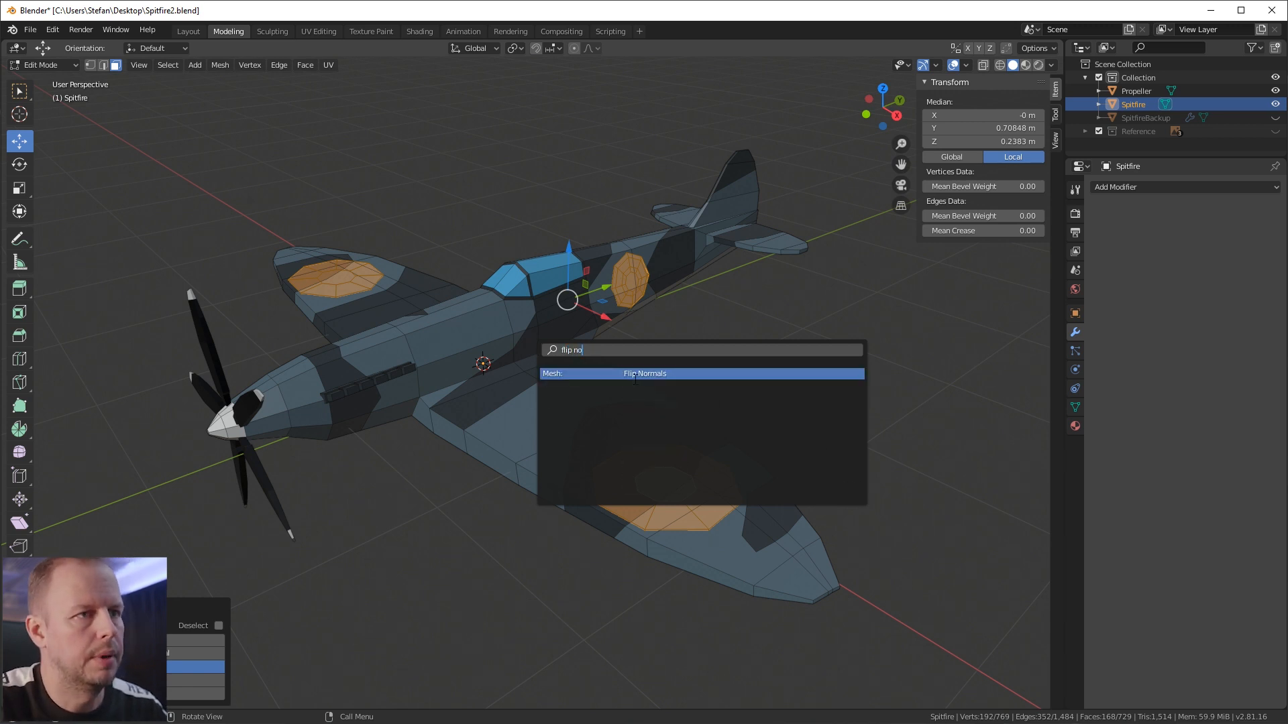
{"action": "type", "text": "o"}
{"action": "key", "text": "Return"}
{"action": "key", "text": "Tab"}
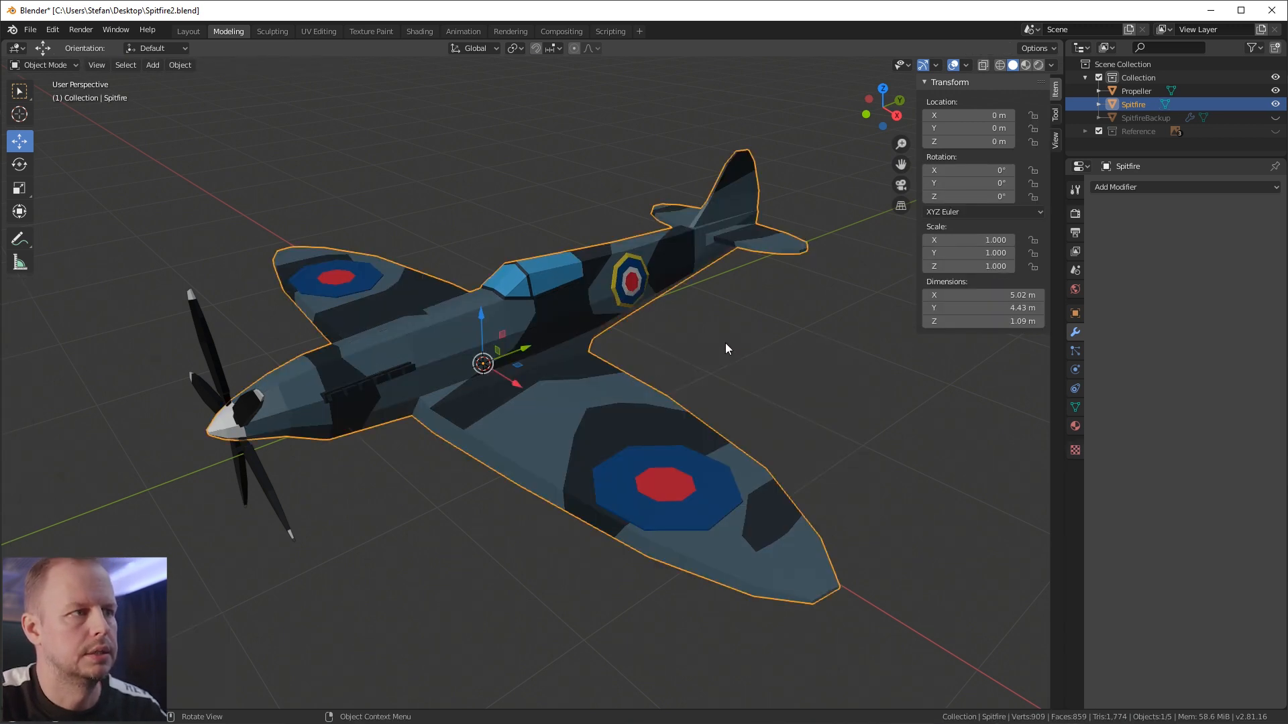
Step: Add the Propeller to the selection, save the file, and re-export the selected objects over Spitfire.fbx in the Unity Assets\Spitfire folder
{"action": "left_click", "coordinate": [202, 332], "text": "shift"}
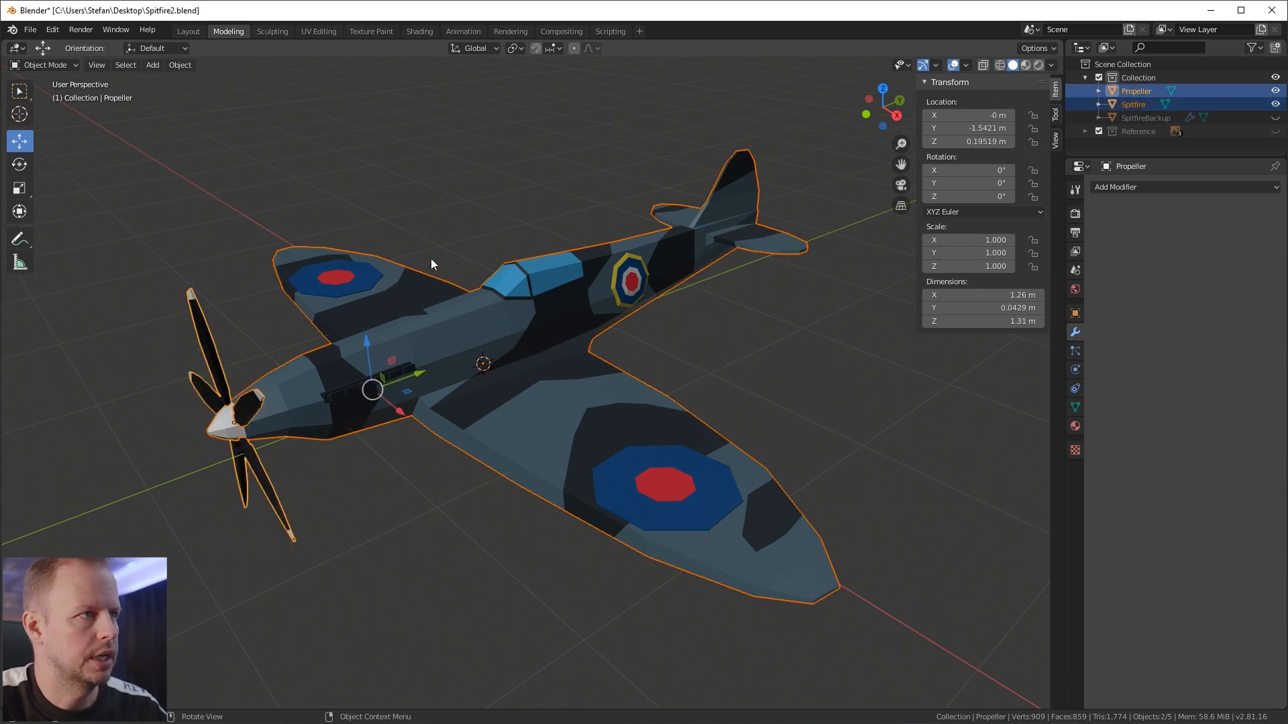
{"action": "key", "text": "ctrl+s"}
{"action": "left_click", "coordinate": [31, 31]}
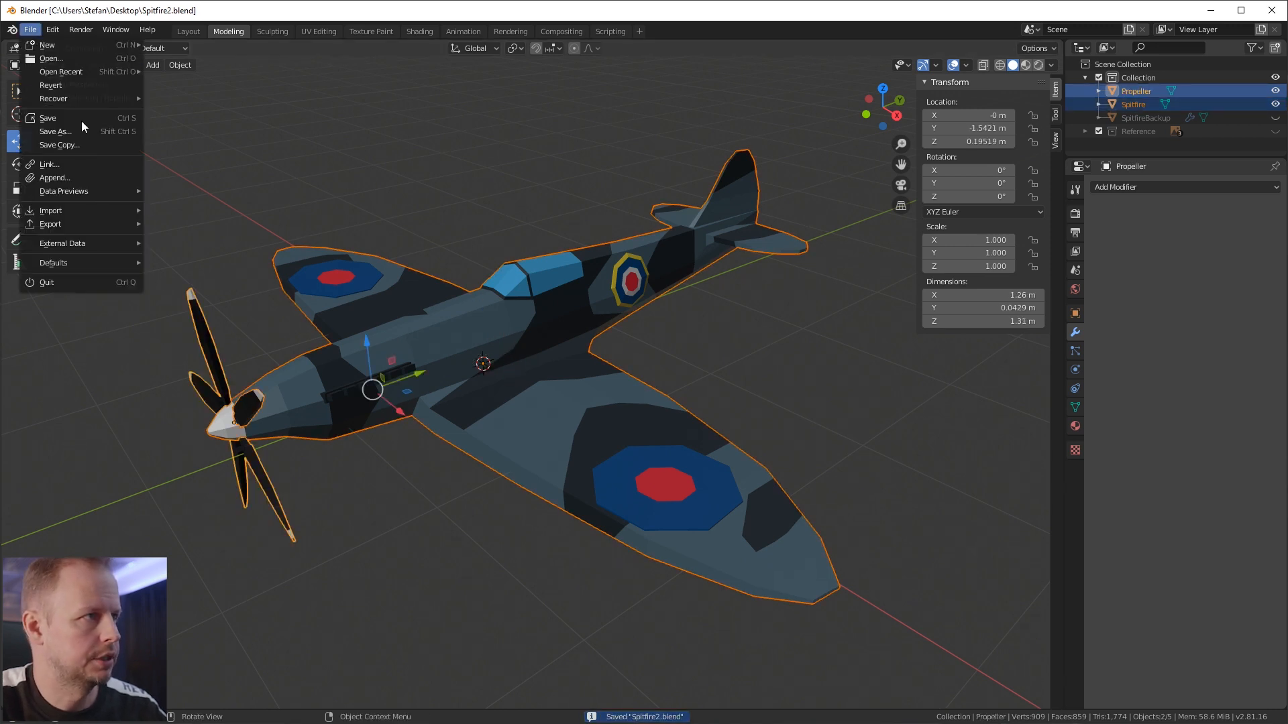
{"action": "mouse_move", "coordinate": [75, 219]}
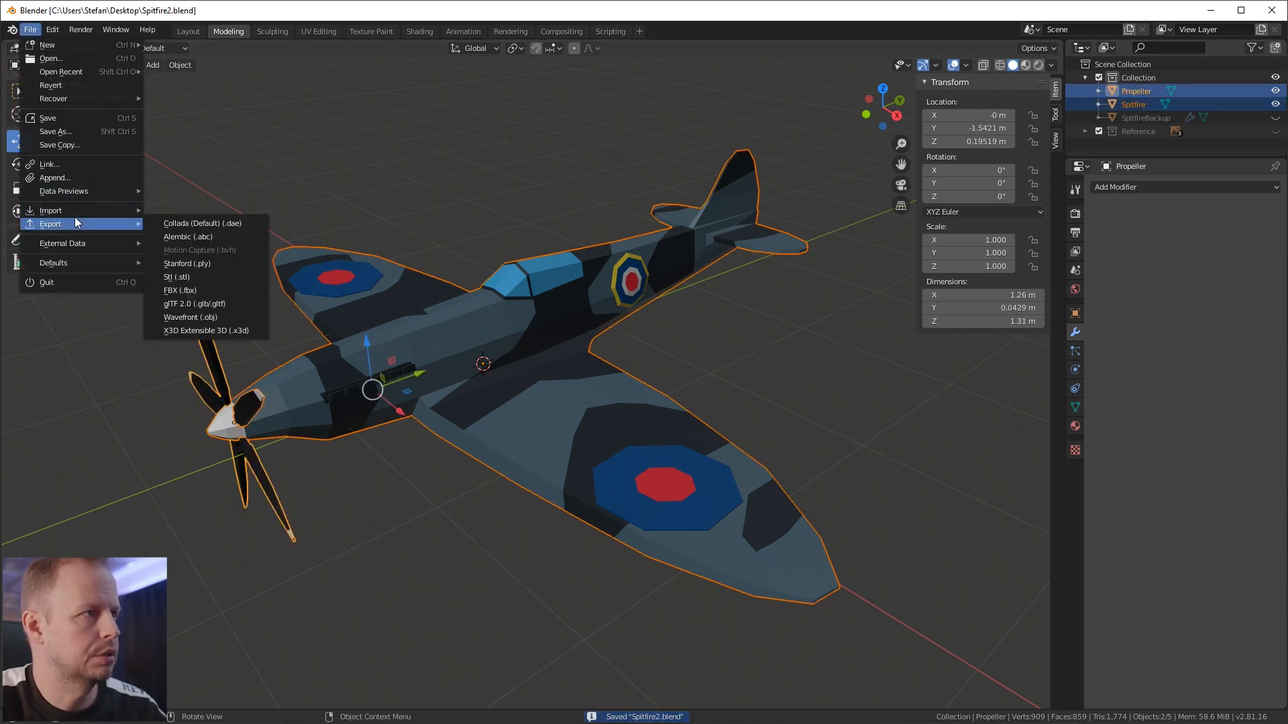
{"action": "left_click", "coordinate": [207, 286]}
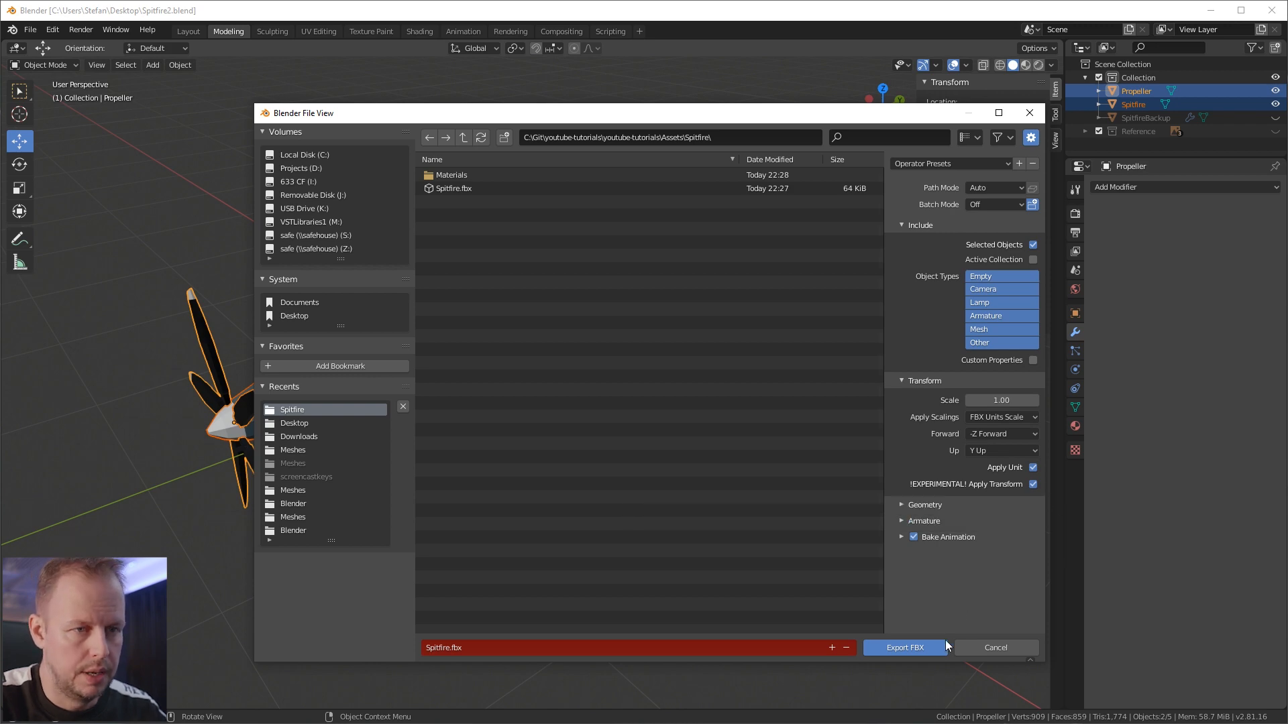
{"action": "double_click", "coordinate": [448, 191]}
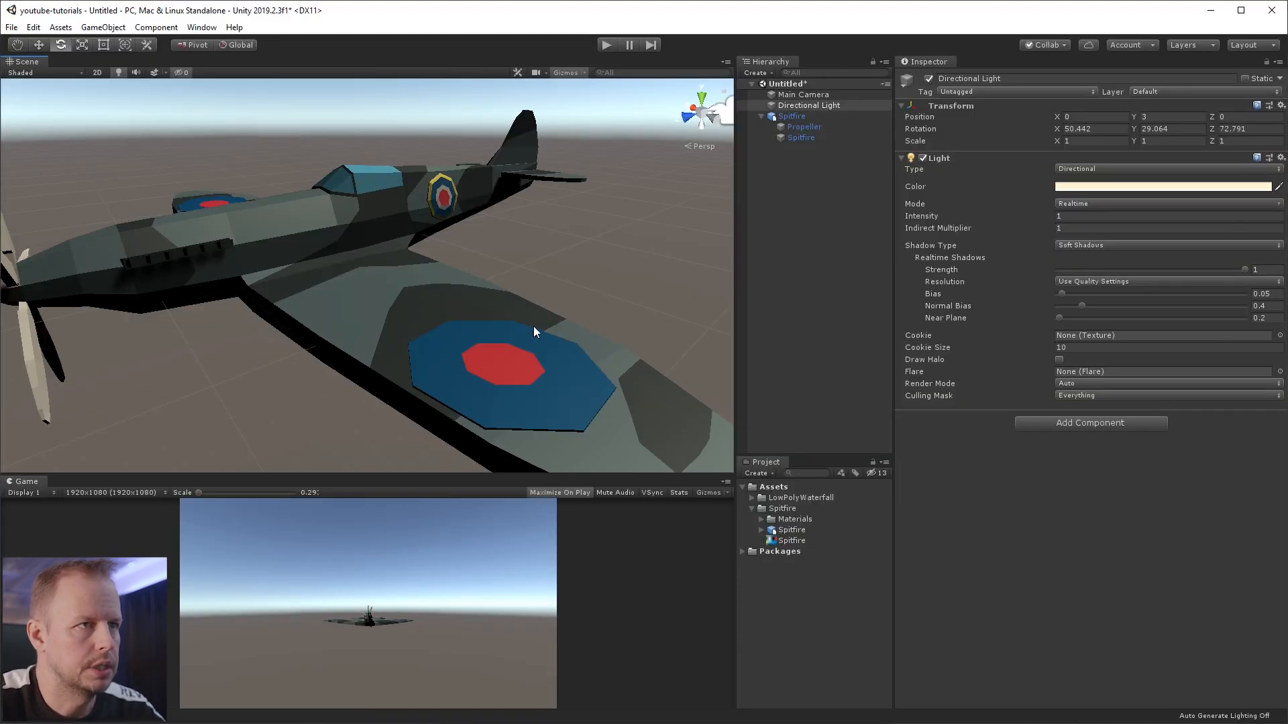
Step: In Unity, frame the whole Spitfire at an angle from above and align the Main Camera with that view
{"action": "scroll", "coordinate": [535, 329], "scroll_direction": "down", "scroll_amount": 5}
{"action": "left_click_drag", "start_coordinate": [566, 213], "coordinate": [544, 257], "text": "alt"}
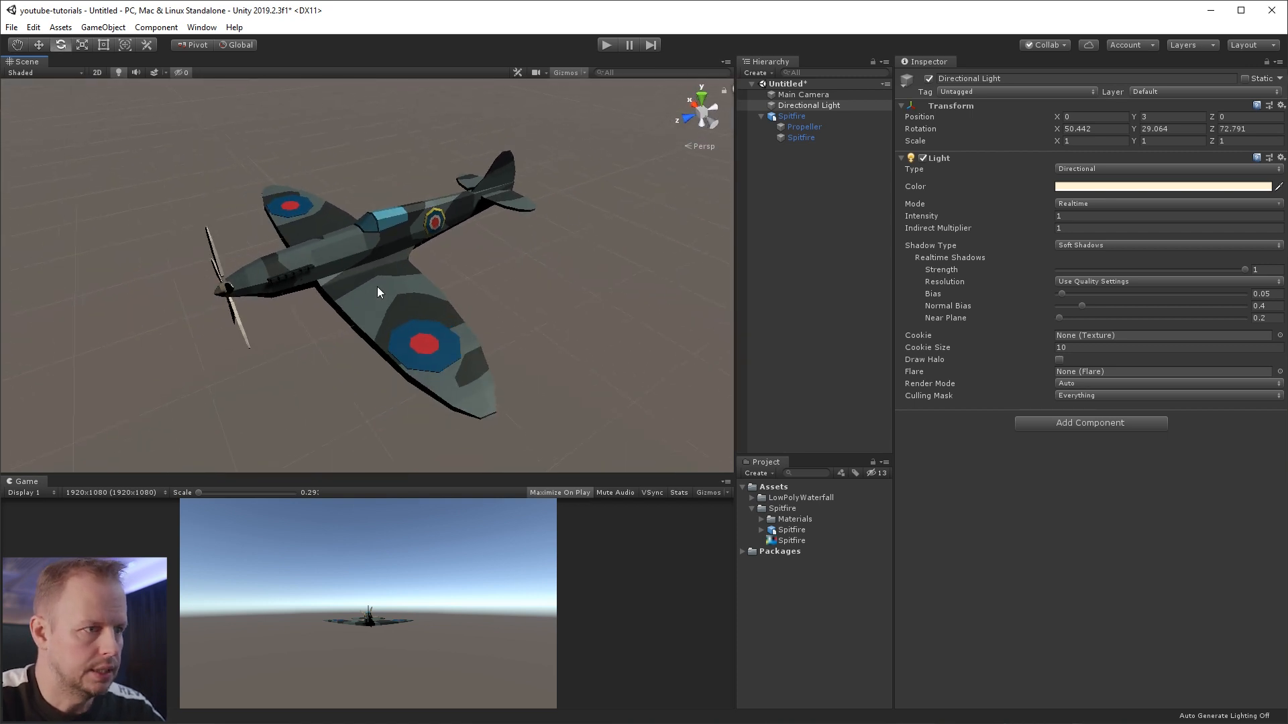
{"action": "scroll", "coordinate": [377, 288], "scroll_direction": "down", "scroll_amount": 4}
{"action": "left_click_drag", "start_coordinate": [395, 310], "coordinate": [410, 271], "text": "alt"}
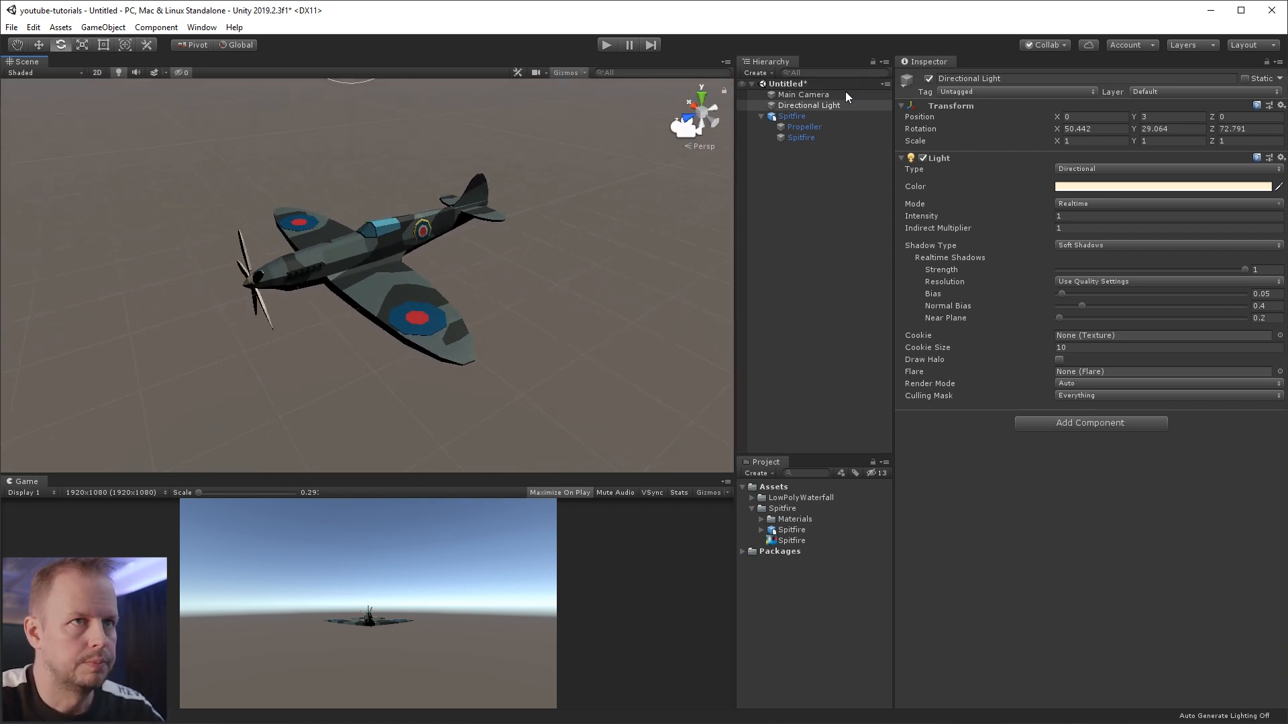
{"action": "left_click", "coordinate": [802, 94]}
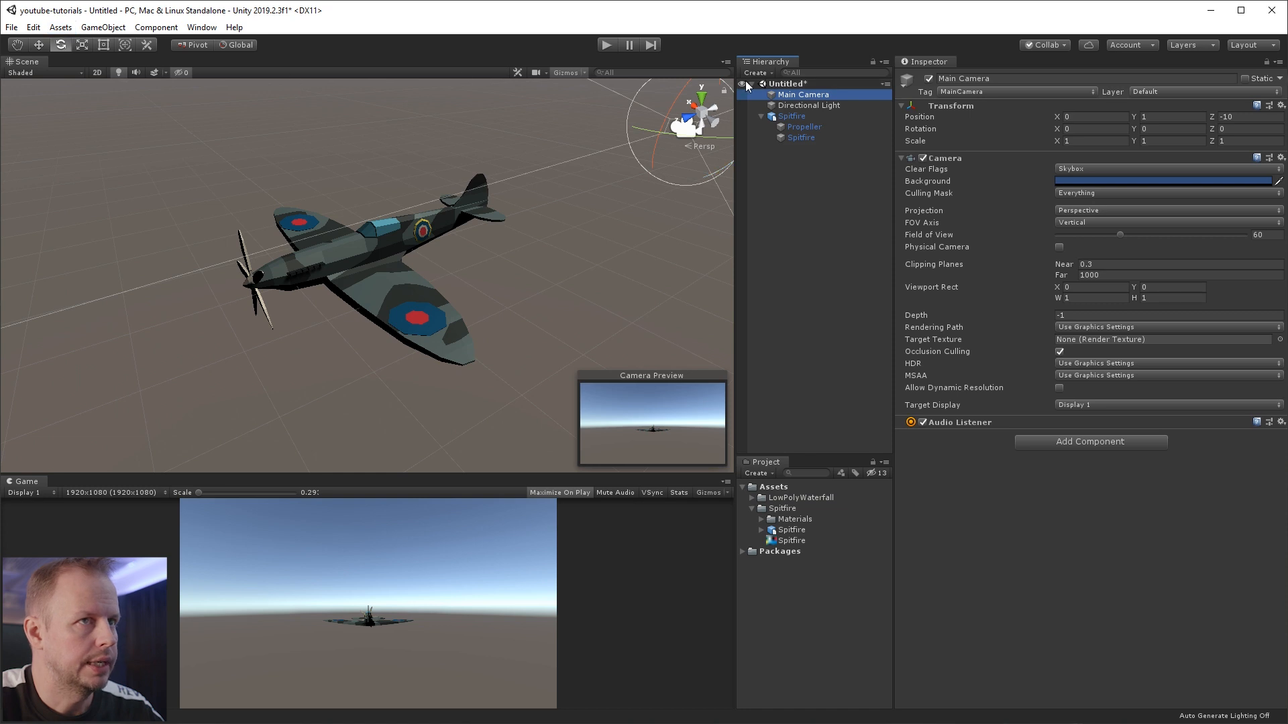
{"action": "left_click", "coordinate": [60, 27]}
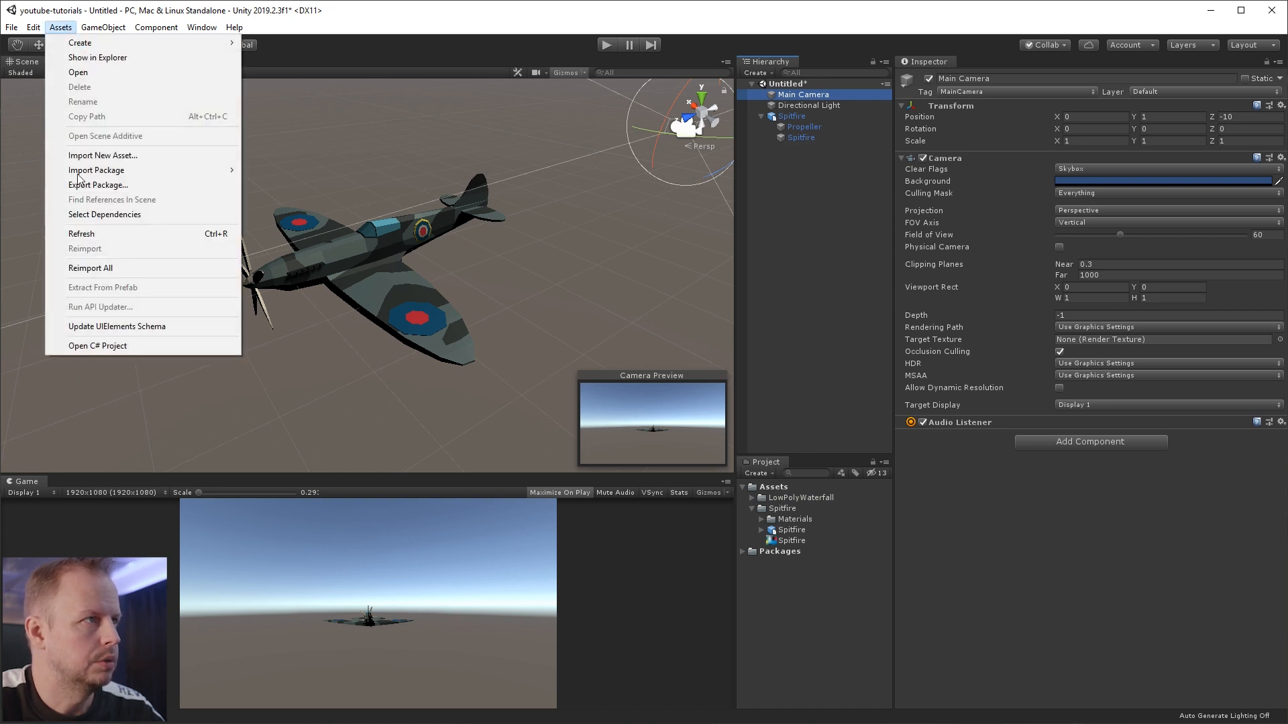
{"action": "mouse_move", "coordinate": [103, 27]}
{"action": "left_click", "coordinate": [182, 291]}
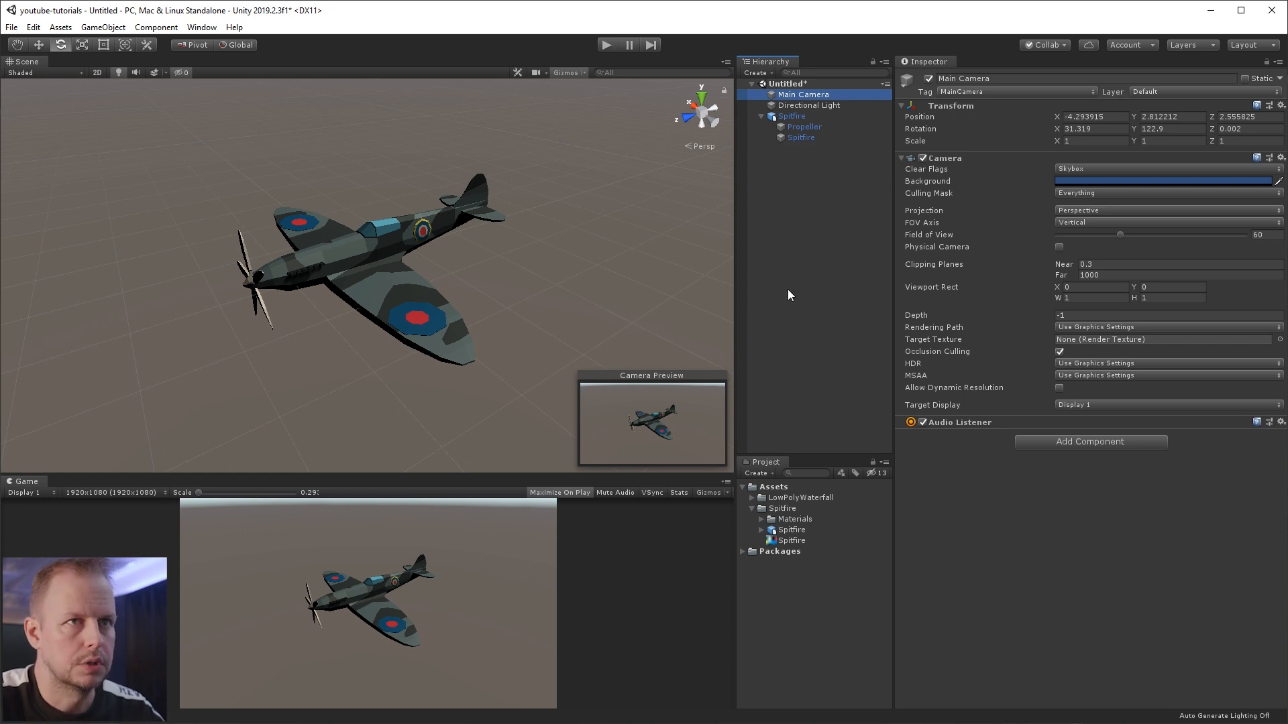
Step: Open the Lighting settings and turn on Auto Generate for the scene lighting
{"action": "left_click", "coordinate": [201, 27]}
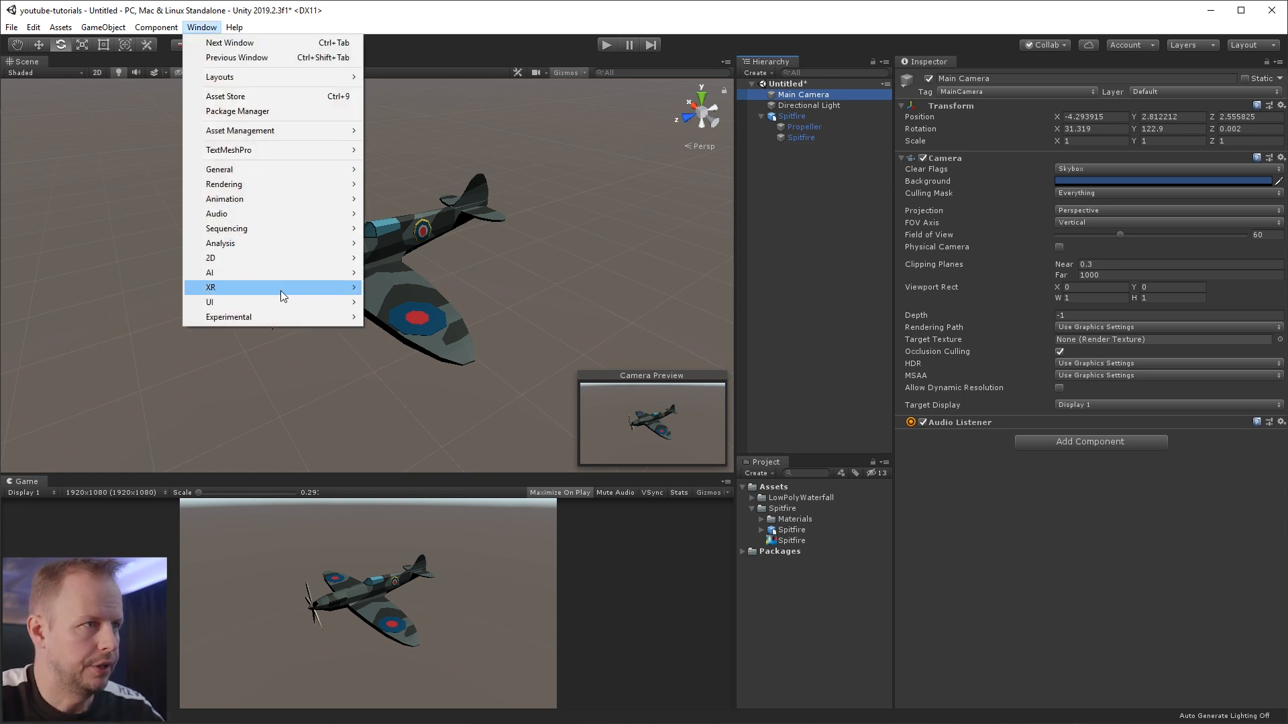
{"action": "mouse_move", "coordinate": [243, 173]}
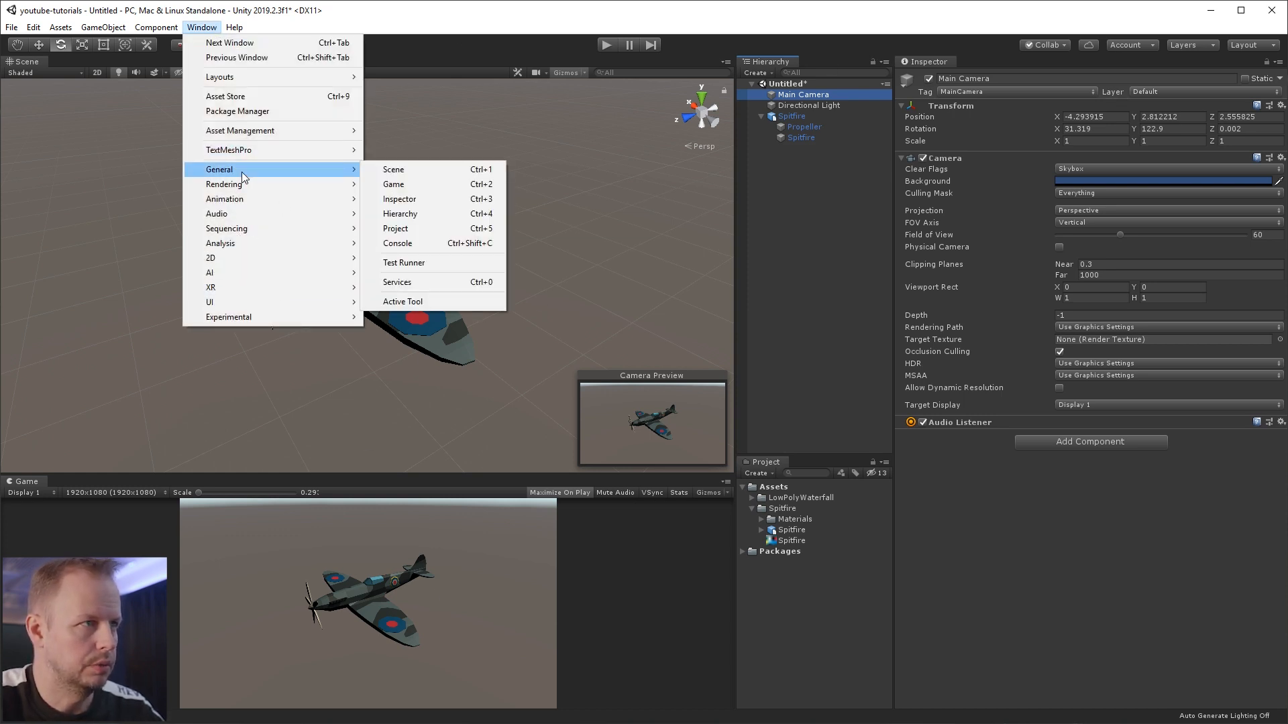
{"action": "left_click", "coordinate": [440, 186]}
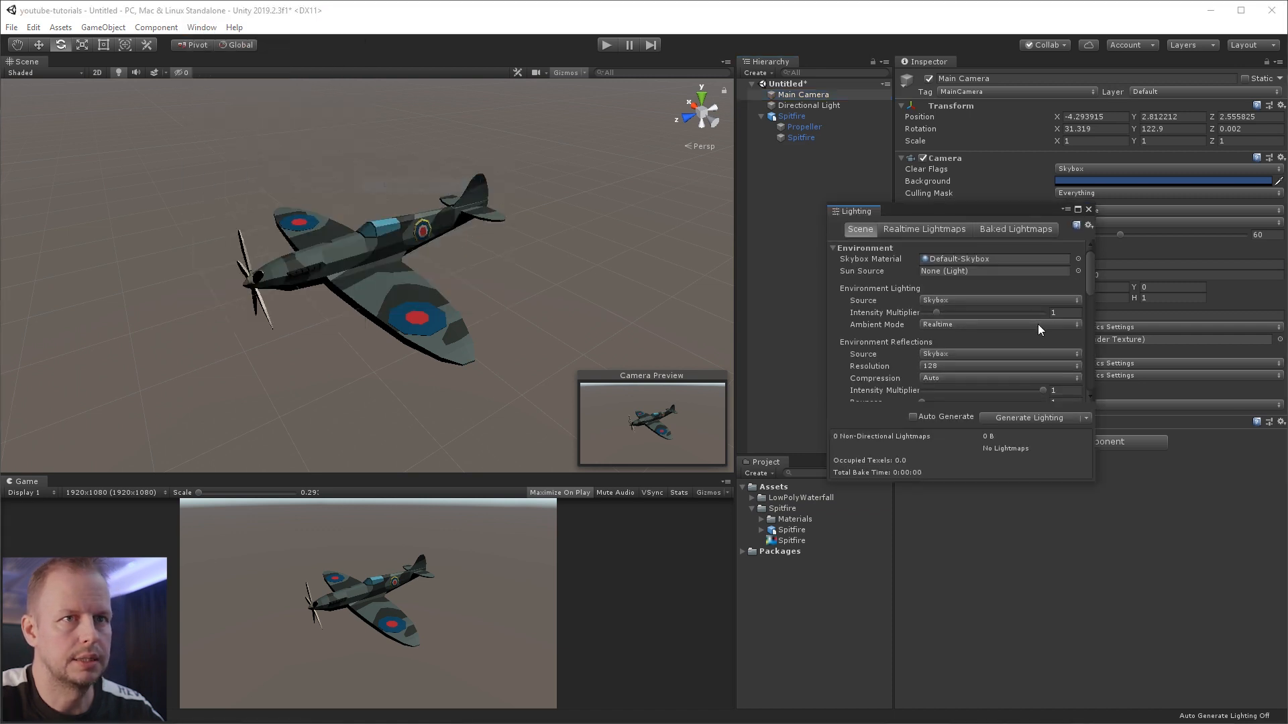
{"action": "scroll", "coordinate": [1029, 401], "scroll_direction": "down", "scroll_amount": 3}
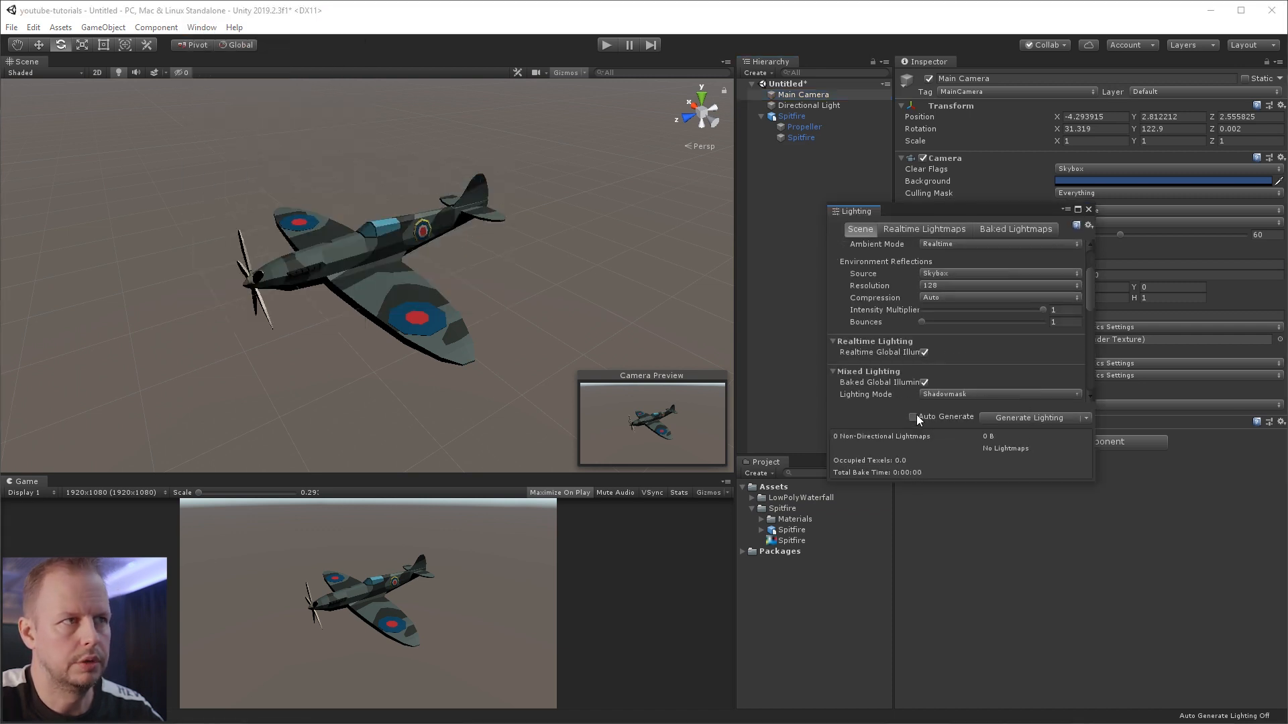
{"action": "left_click", "coordinate": [913, 417]}
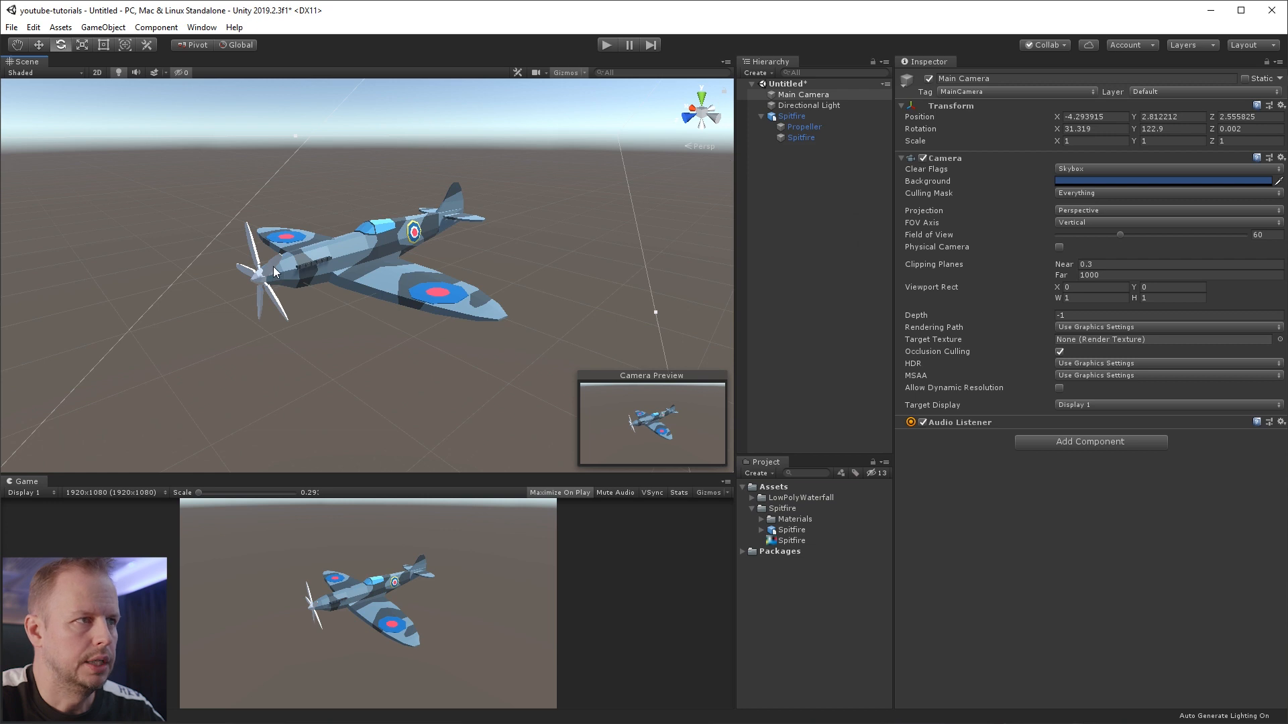
Step: Assign the Spitfire material to the Propeller in the scene
{"action": "left_click", "coordinate": [275, 272]}
{"action": "left_click", "coordinate": [274, 272]}
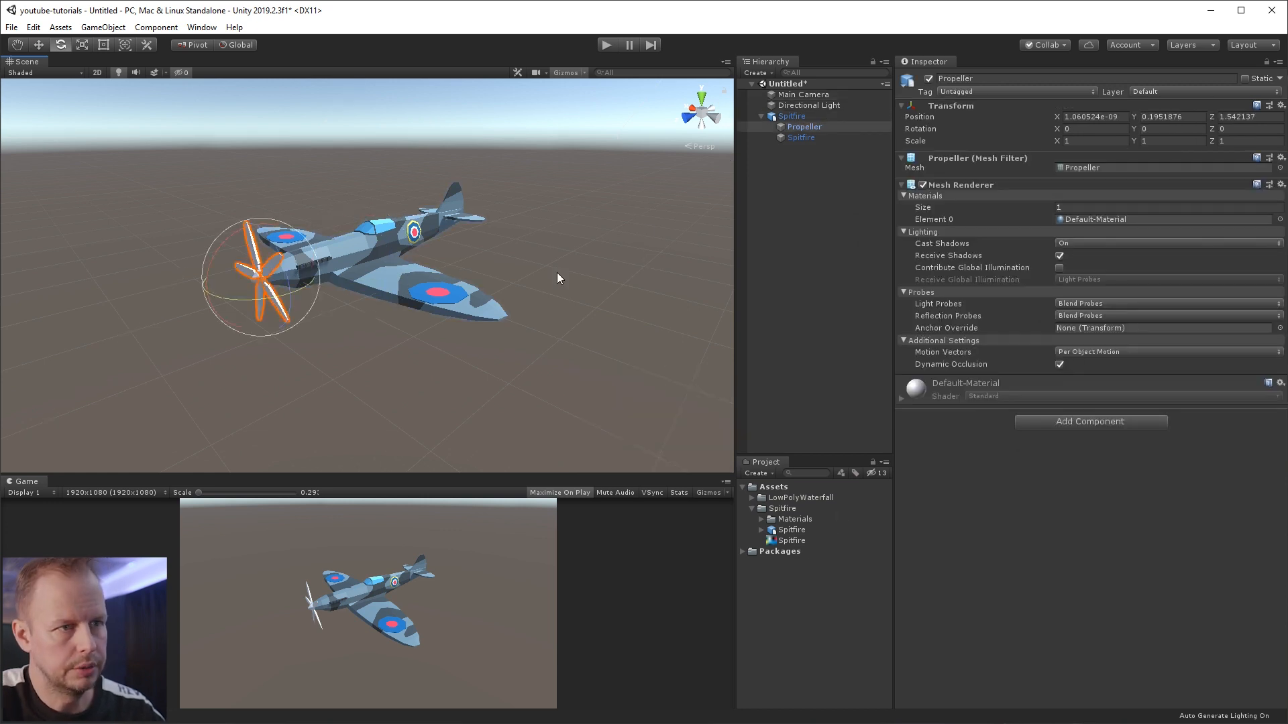
{"action": "left_click", "coordinate": [762, 519]}
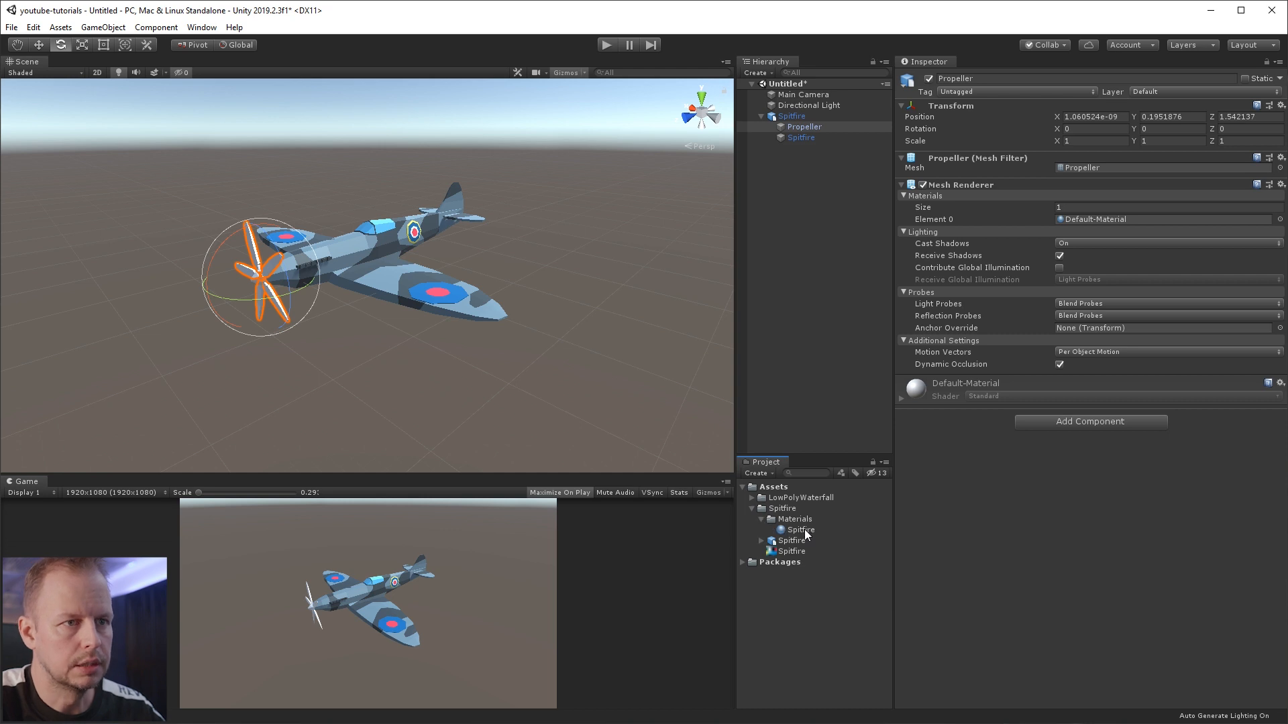
{"action": "left_click", "coordinate": [804, 529]}
{"action": "left_click_drag", "start_coordinate": [805, 529], "coordinate": [254, 254]}
{"action": "left_click_drag", "start_coordinate": [498, 287], "coordinate": [482, 318], "text": "alt"}
{"action": "left_click", "coordinate": [792, 540]}
{"action": "left_click_drag", "start_coordinate": [661, 464], "coordinate": [530, 363], "text": "alt"}
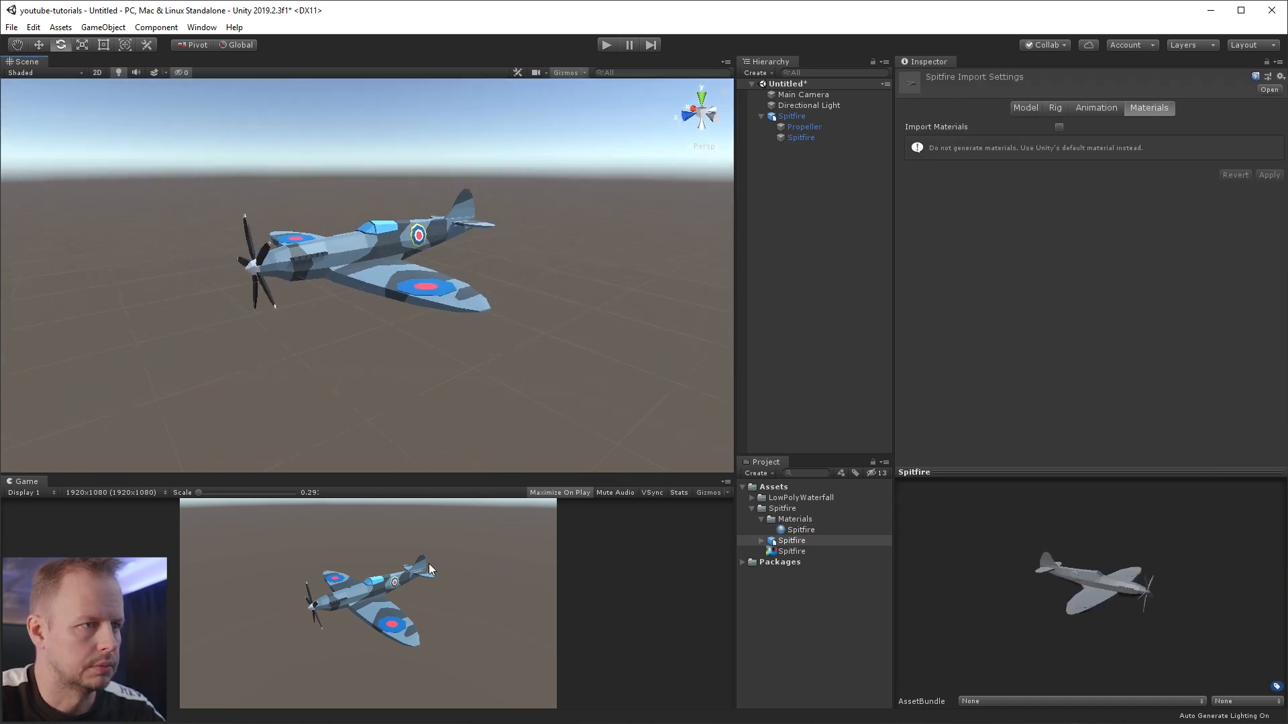
Step: Try a shinier finish on the Spitfire material with Metallic at 0.725 and Smoothness at 0.518
{"action": "left_click", "coordinate": [800, 530]}
{"action": "left_click_drag", "start_coordinate": [1151, 161], "coordinate": [1057, 161]}
{"action": "left_click_drag", "start_coordinate": [510, 315], "coordinate": [442, 279], "text": "alt"}
{"action": "scroll", "coordinate": [477, 277], "scroll_direction": "down", "scroll_amount": 3}
{"action": "left_click_drag", "start_coordinate": [1090, 147], "coordinate": [1206, 149]}
{"action": "left_click_drag", "start_coordinate": [1113, 160], "coordinate": [1155, 161]}
Step: Rotate the Directional Light to about X 38, Y 60, Z 58 degrees to change how the Spitfire is lit
{"action": "left_click", "coordinate": [815, 105]}
{"action": "double_click", "coordinate": [803, 95]}
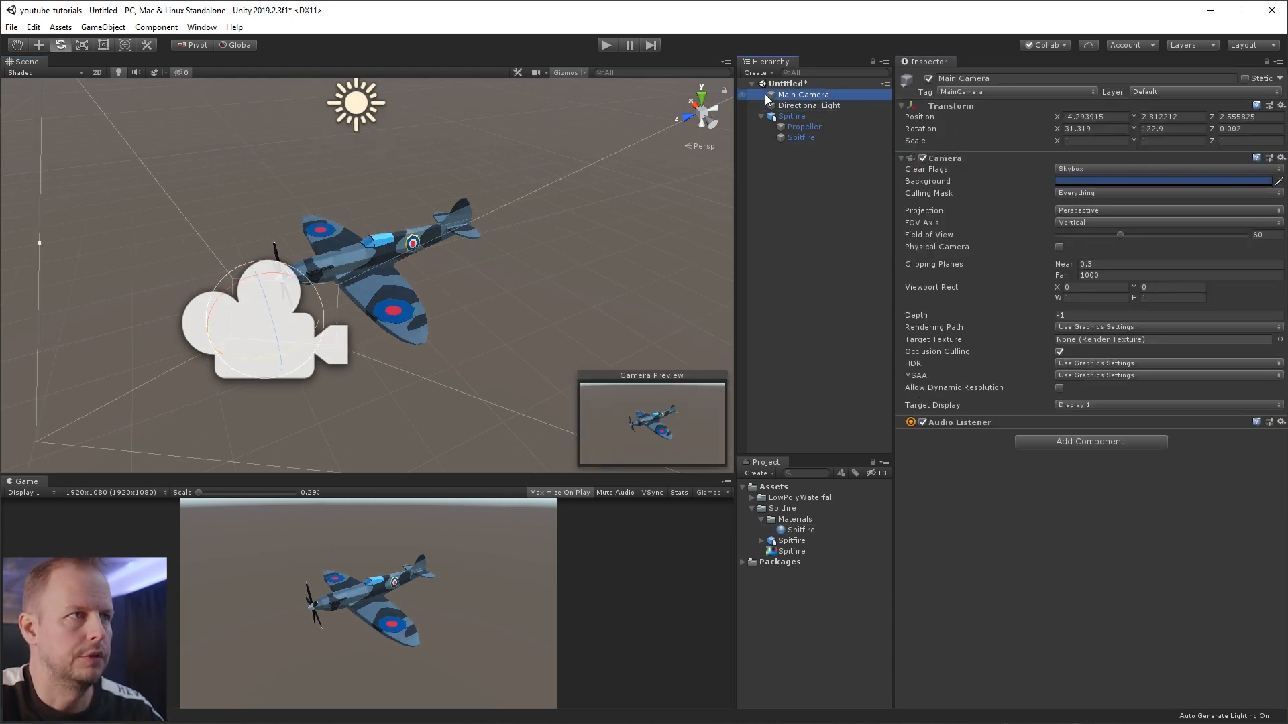
{"action": "key", "text": "r"}
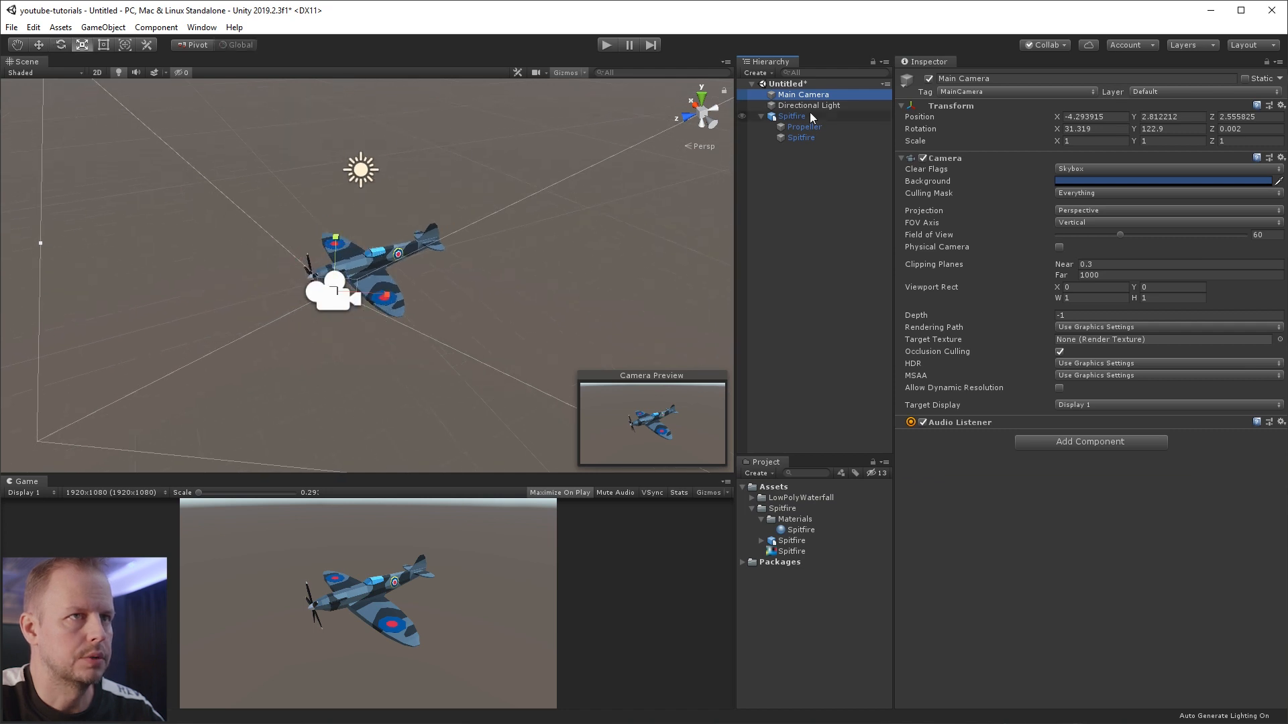
{"action": "right_click_drag", "start_coordinate": [558, 130], "coordinate": [392, 288]}
{"action": "key", "text": "e"}
{"action": "left_click", "coordinate": [805, 107]}
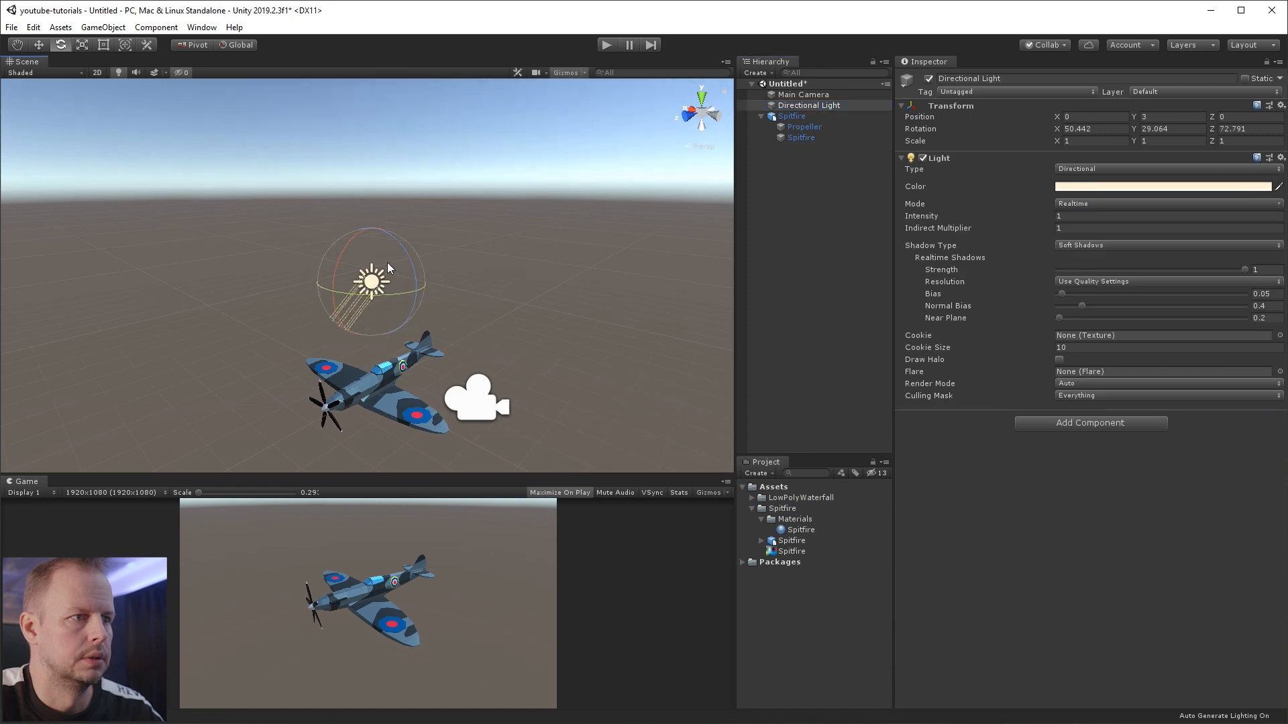
{"action": "left_click_drag", "start_coordinate": [309, 228], "coordinate": [382, 149]}
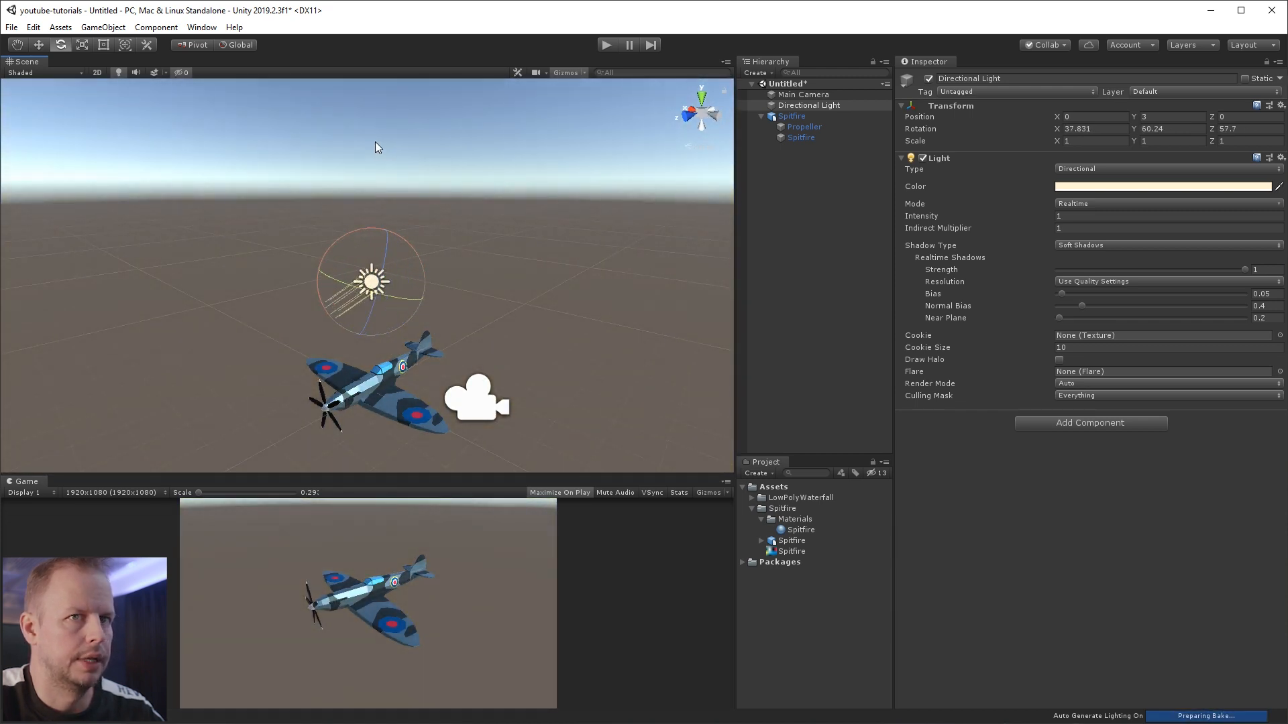
Step: Lower the Spitfire material's Metallic value and reduce its Smoothness to the minimum for a matte finish
{"action": "left_click", "coordinate": [792, 116]}
{"action": "left_click", "coordinate": [801, 530]}
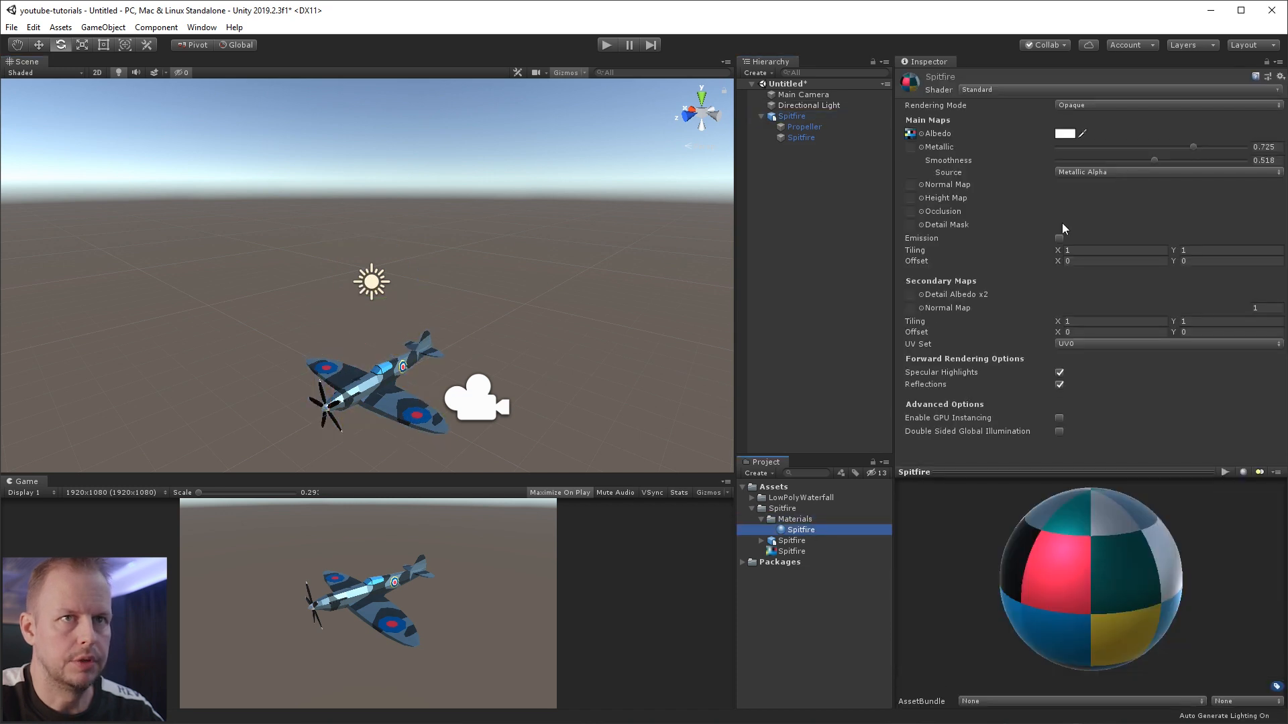
{"action": "left_click_drag", "start_coordinate": [1209, 148], "coordinate": [1077, 146]}
{"action": "left_click_drag", "start_coordinate": [1154, 160], "coordinate": [976, 156]}
{"action": "left_click_drag", "start_coordinate": [448, 306], "coordinate": [176, 444], "text": "alt"}
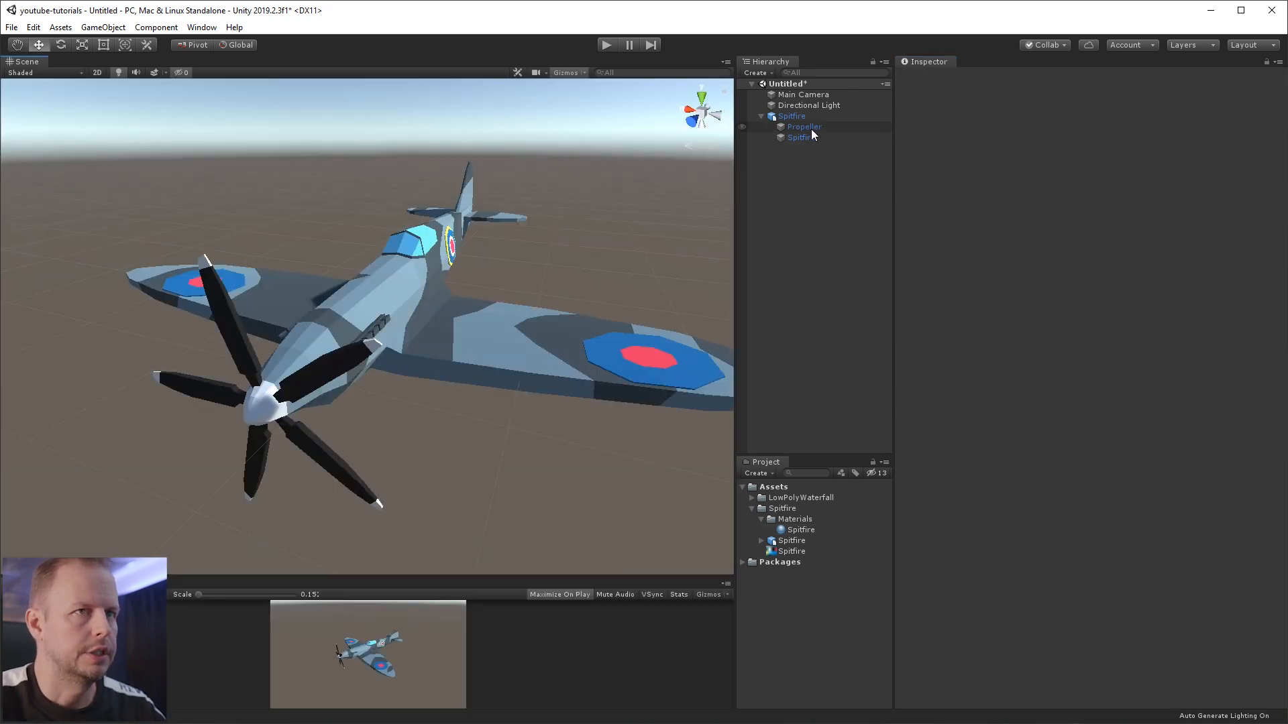
Step: Try rotating the Propeller separately from the fuselage to test its pivot, and undo the rotation
{"action": "left_click", "coordinate": [812, 128]}
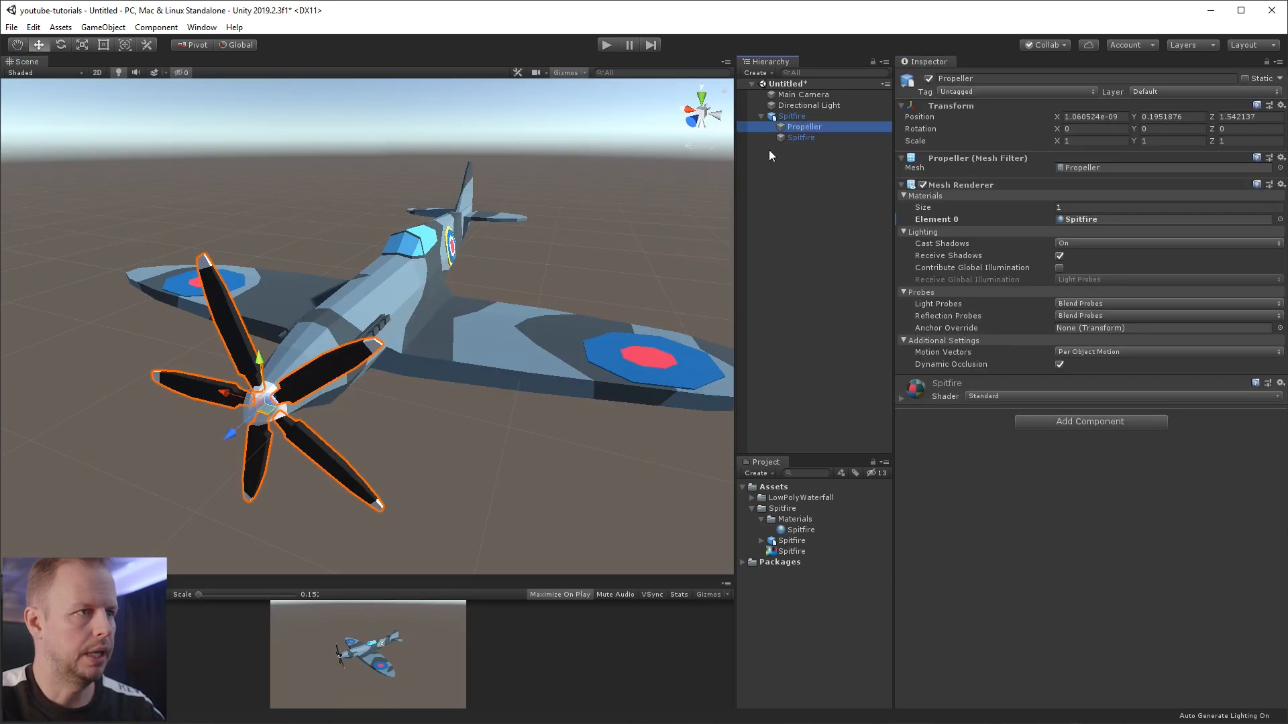
{"action": "key", "text": "f"}
{"action": "key", "text": "r"}
{"action": "key", "text": "e"}
{"action": "left_click_drag", "start_coordinate": [349, 396], "coordinate": [430, 463]}
{"action": "left_click_drag", "start_coordinate": [791, 366], "coordinate": [1044, 346]}
{"action": "key", "text": "ctrl+z"}
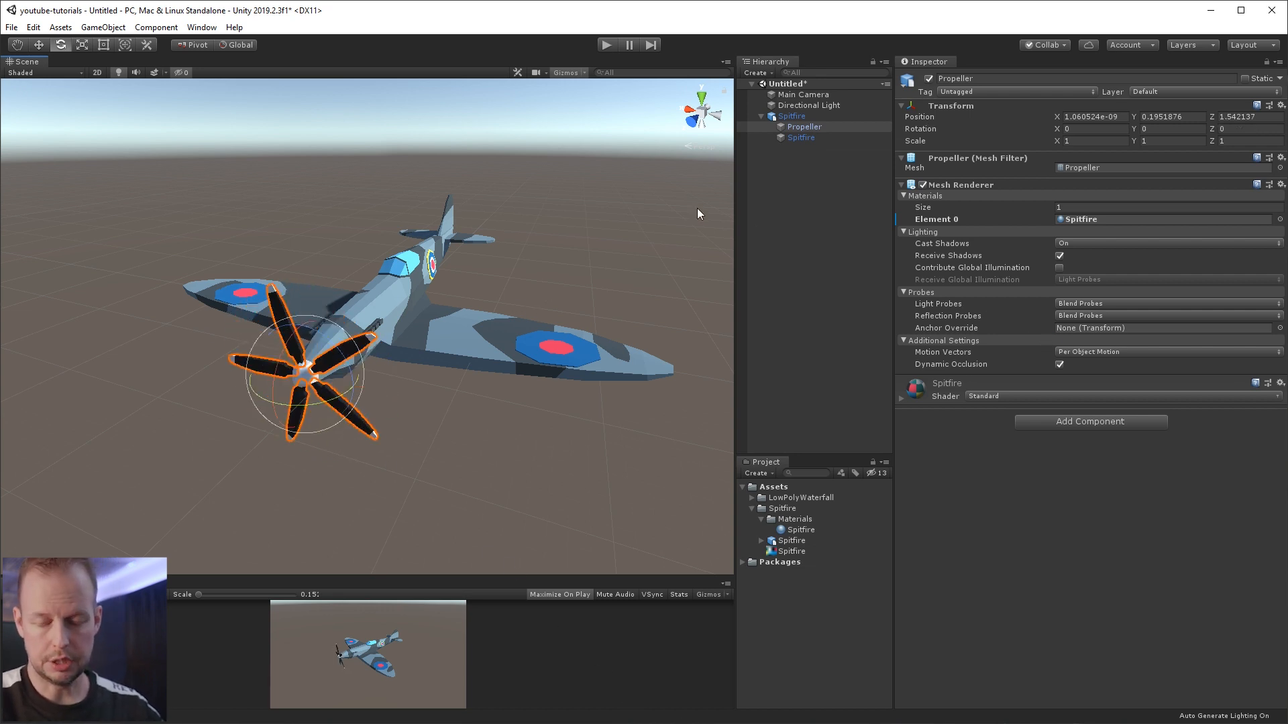